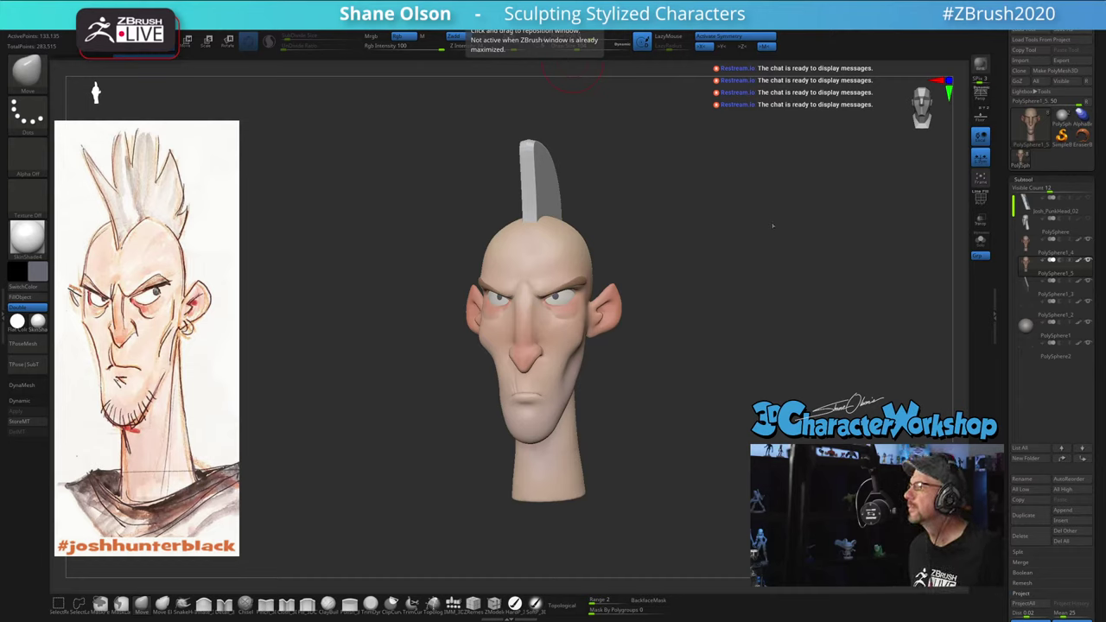
Step: Examine the stylized punk head and its mohawk from front, three-quarter and side views against the reference sketch
mouse_move(773, 226)
left_mouse_down()
mouse_move(744, 245)
mouse_move(752, 247)
mouse_move(736, 228)
mouse_move(763, 239)
left_mouse_up()
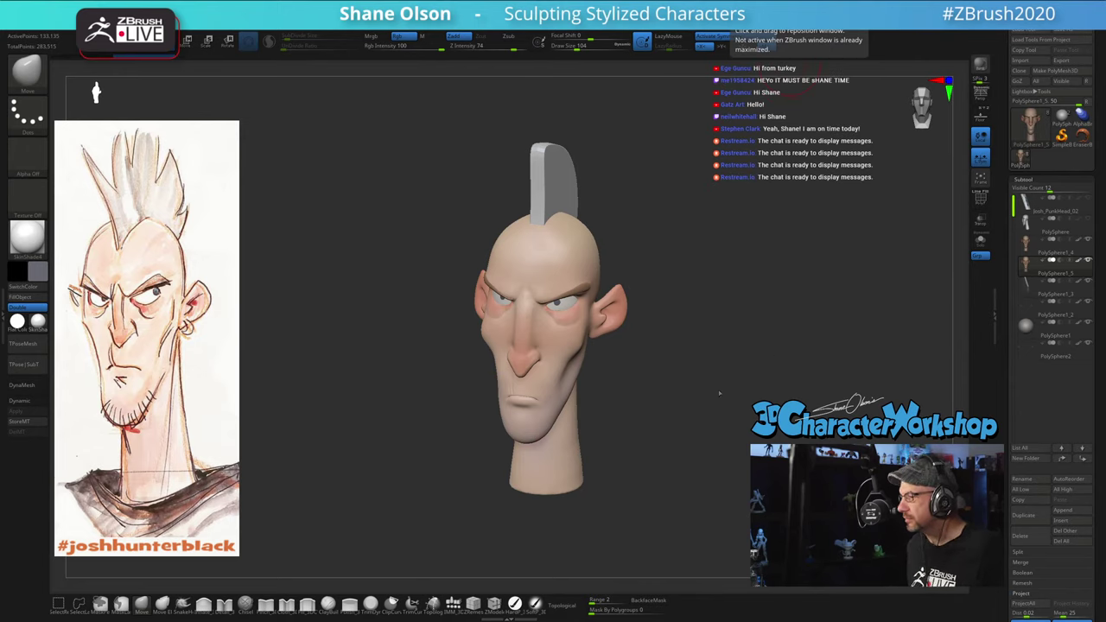
left_click_drag(675, 333, 620, 335)
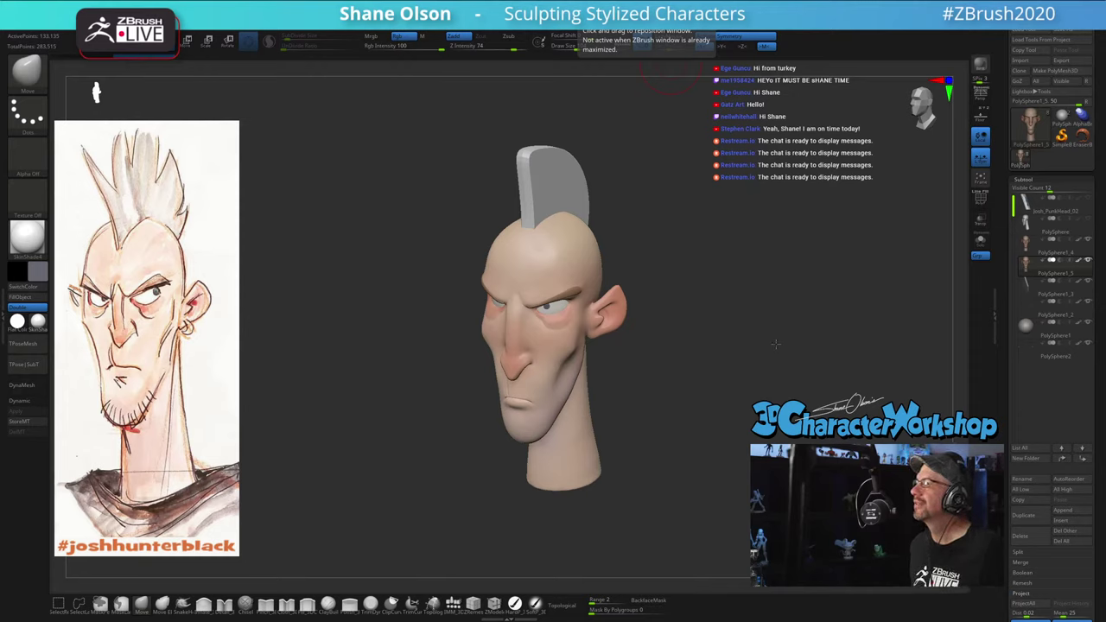
left_click_drag(775, 344, 777, 344, "shift")
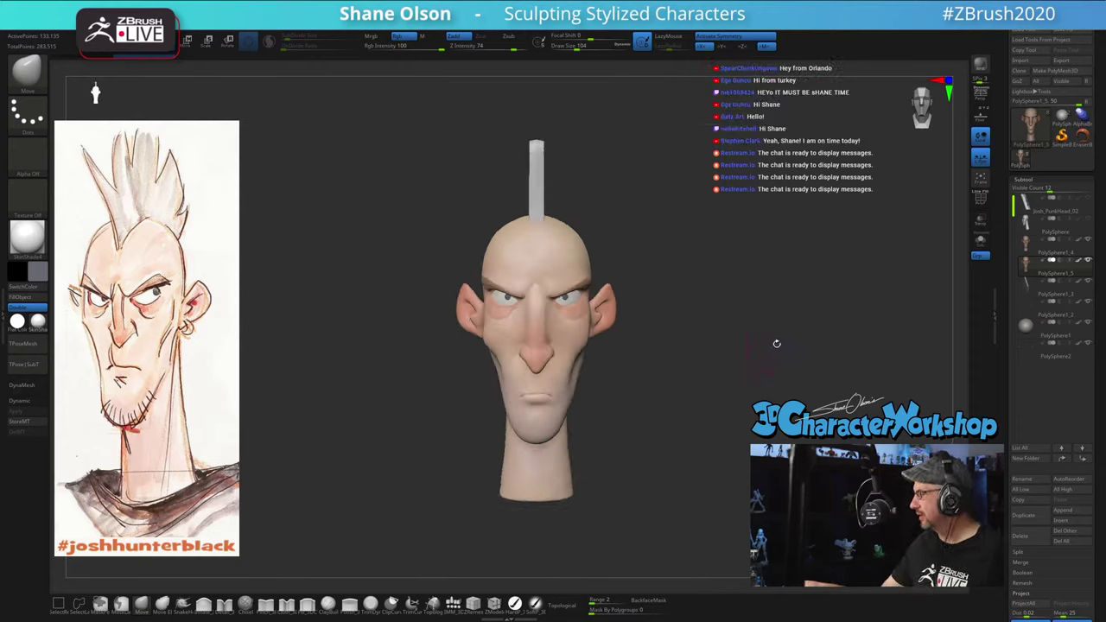
mouse_move(694, 388)
left_mouse_down()
mouse_move(714, 403)
mouse_move(655, 390)
left_mouse_up()
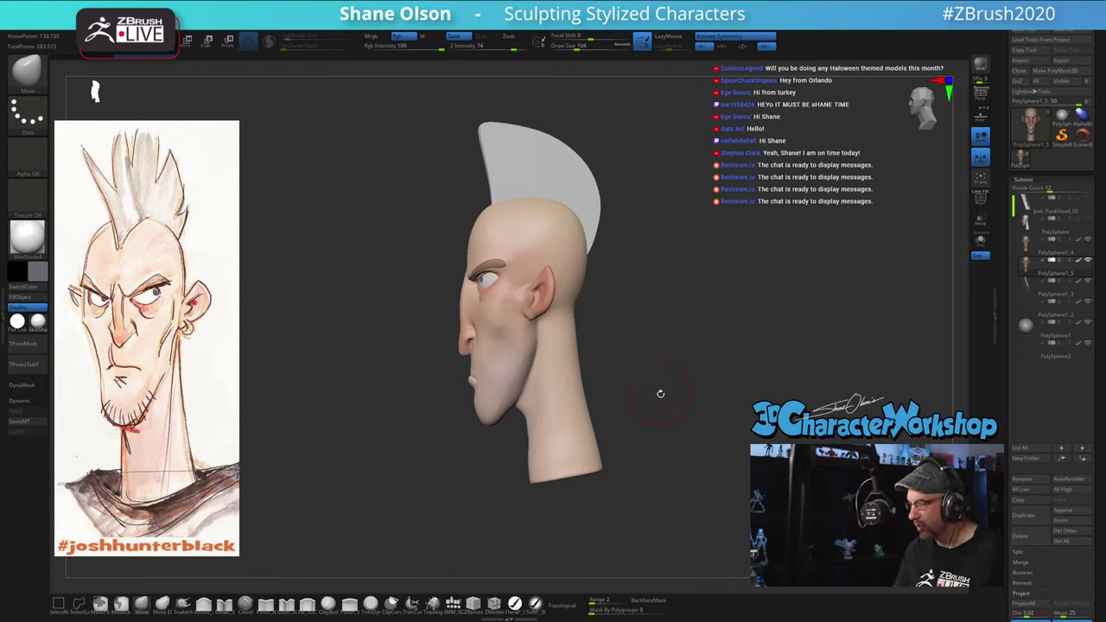
mouse_move(667, 397)
left_mouse_down("shift")
mouse_move(704, 399)
mouse_move(659, 391)
mouse_move(674, 403)
mouse_move(647, 403)
left_mouse_up("shift")
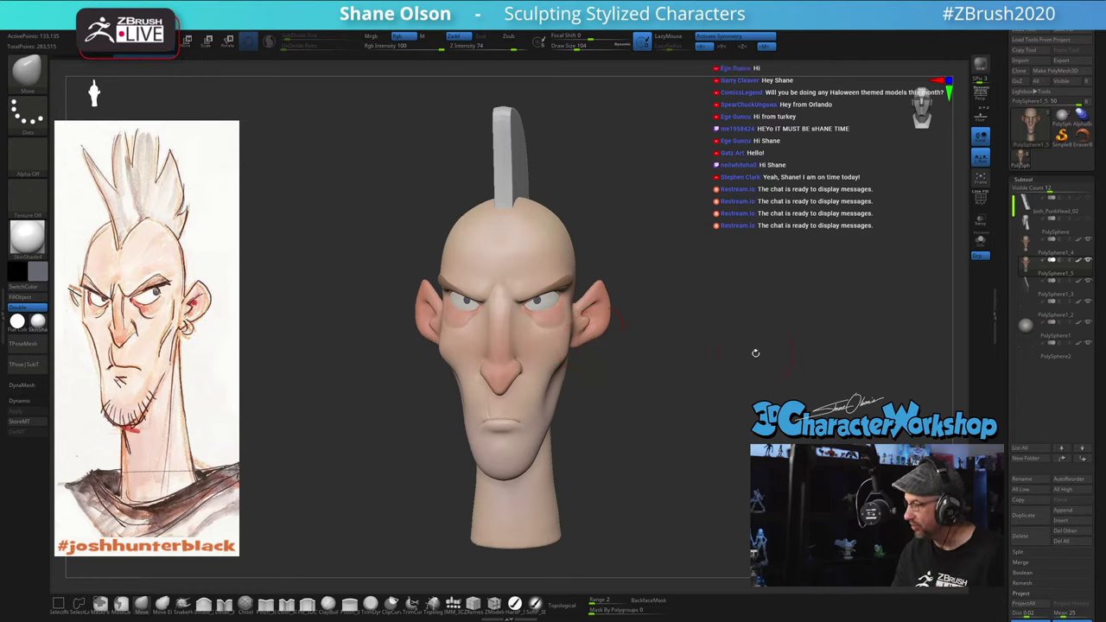
left_click_drag(732, 360, 740, 329)
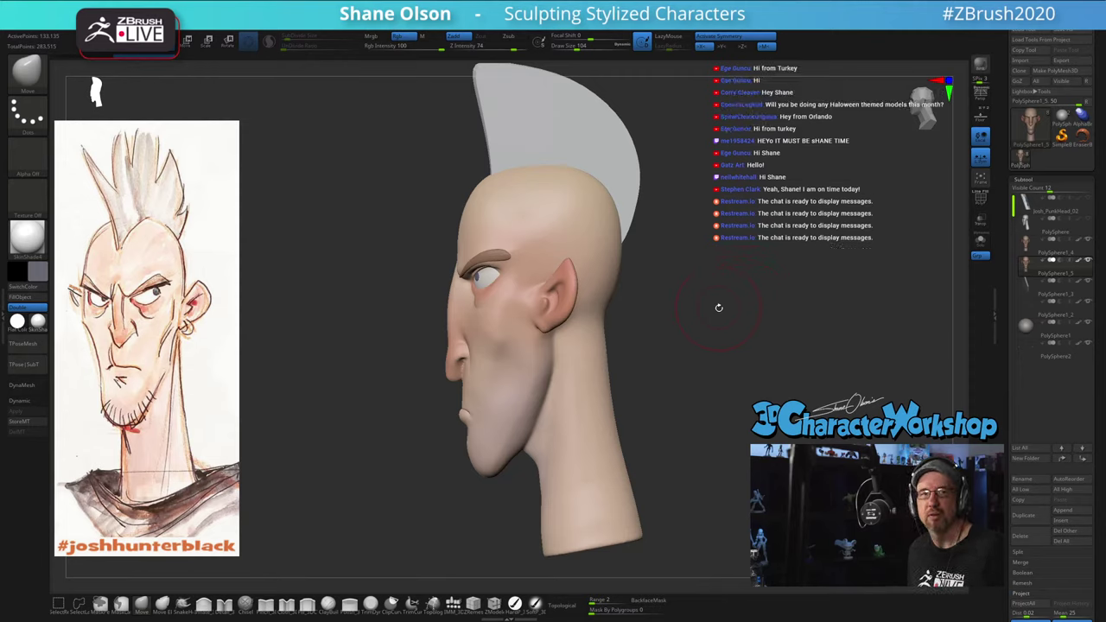
left_click_drag(823, 307, 819, 297, "alt")
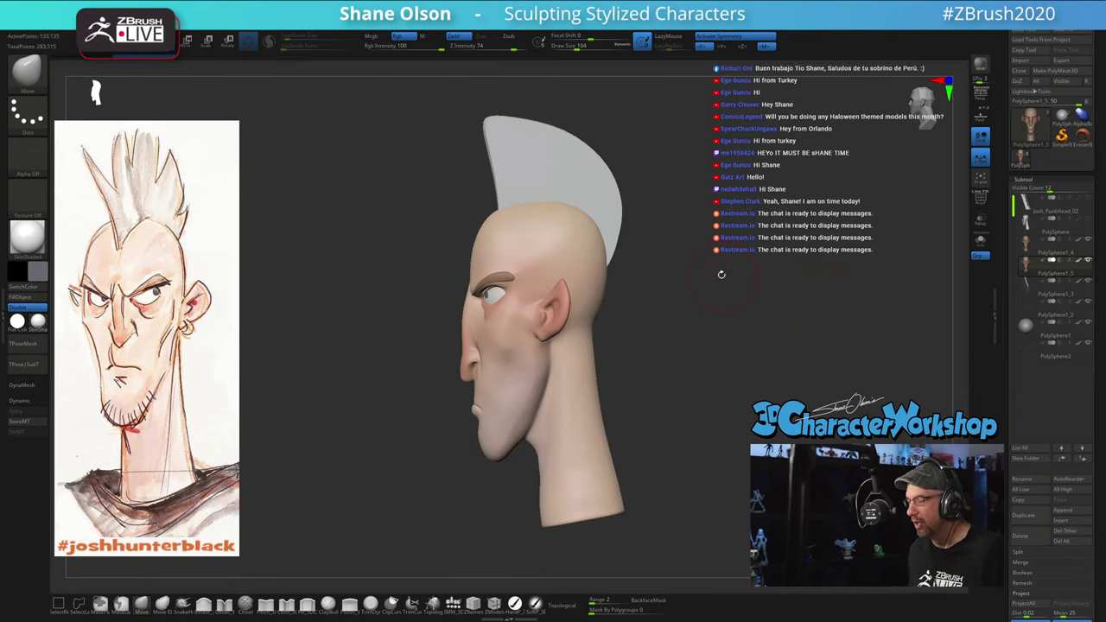
left_click_drag(750, 292, 729, 291)
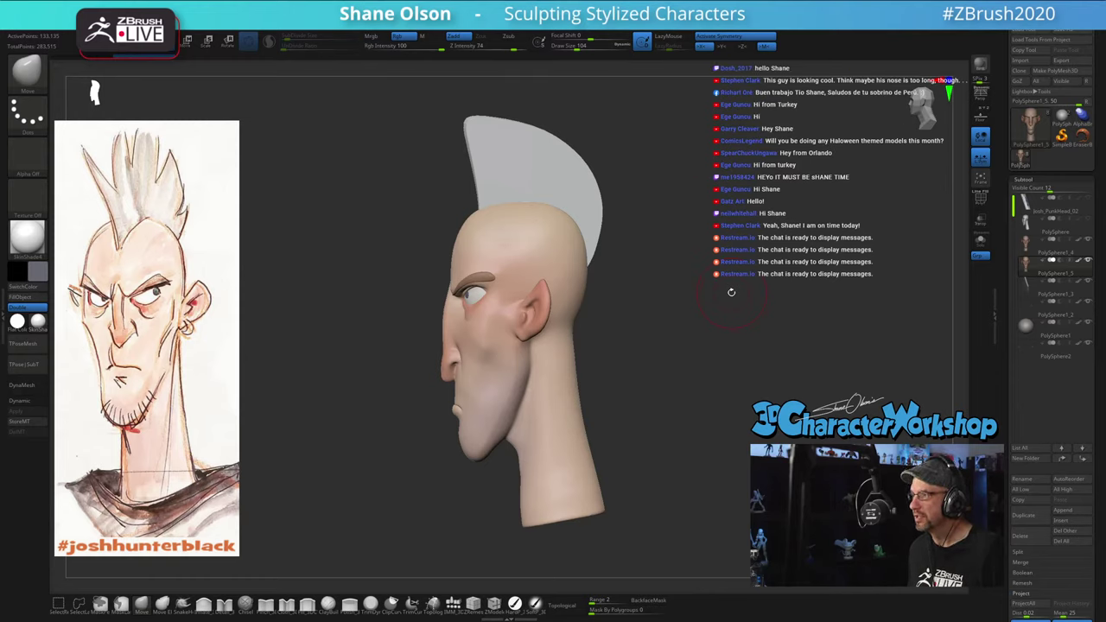
left_click_drag(717, 316, 671, 368)
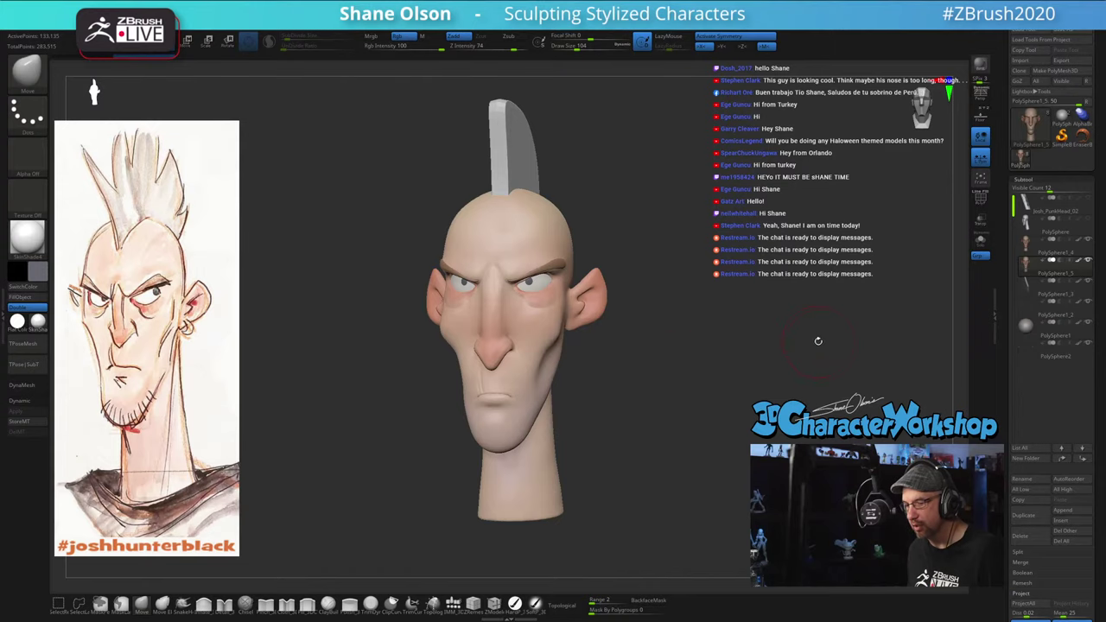
left_click(1023, 32)
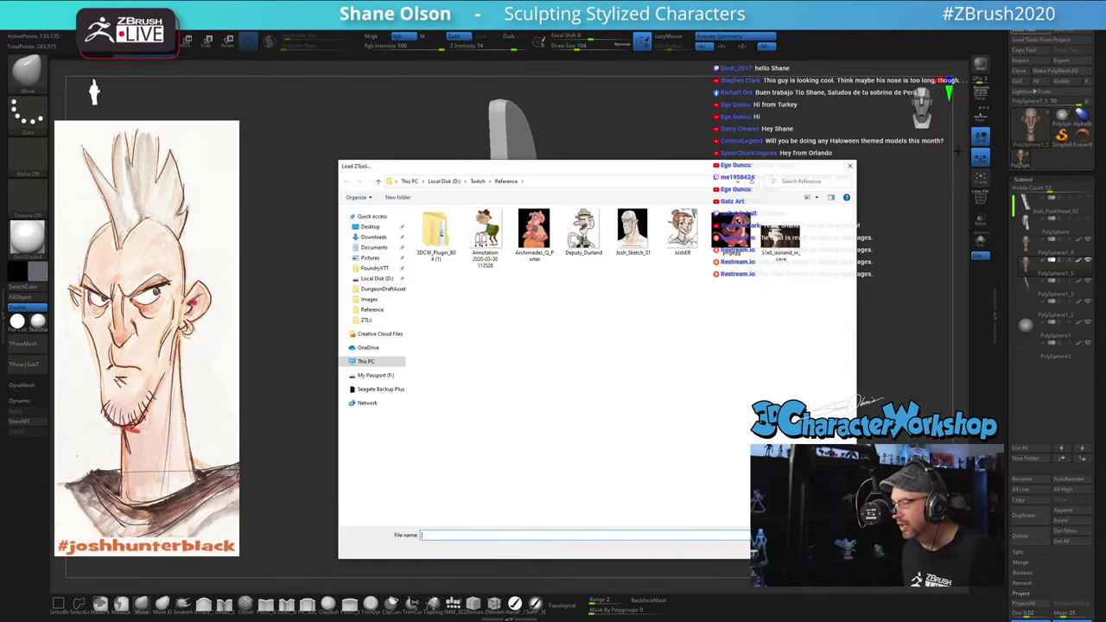
left_click(480, 181)
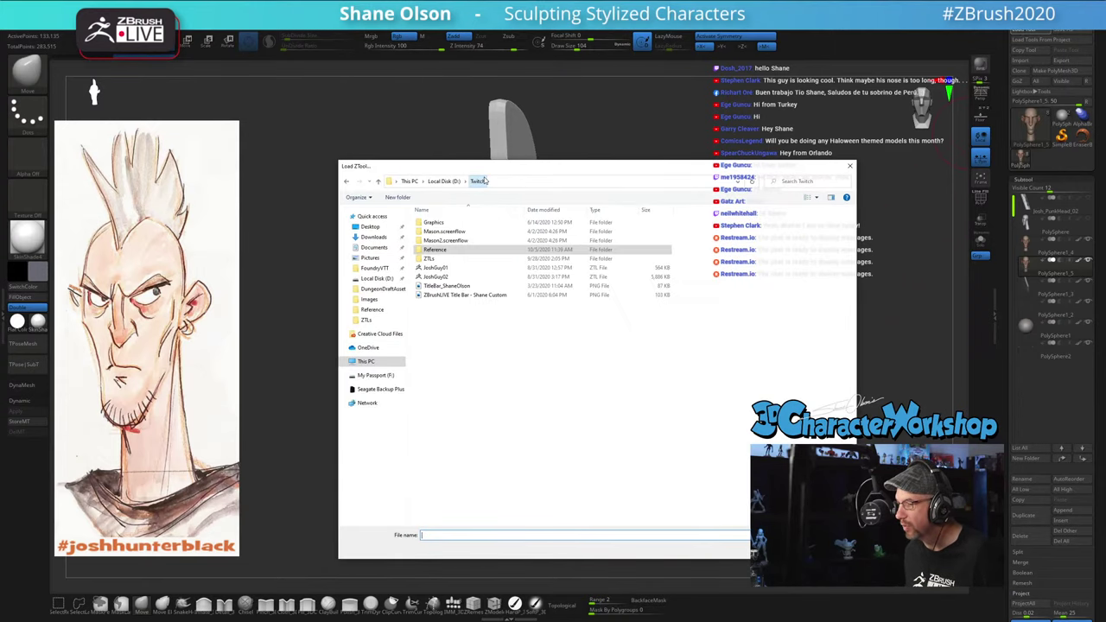
double_click(445, 258)
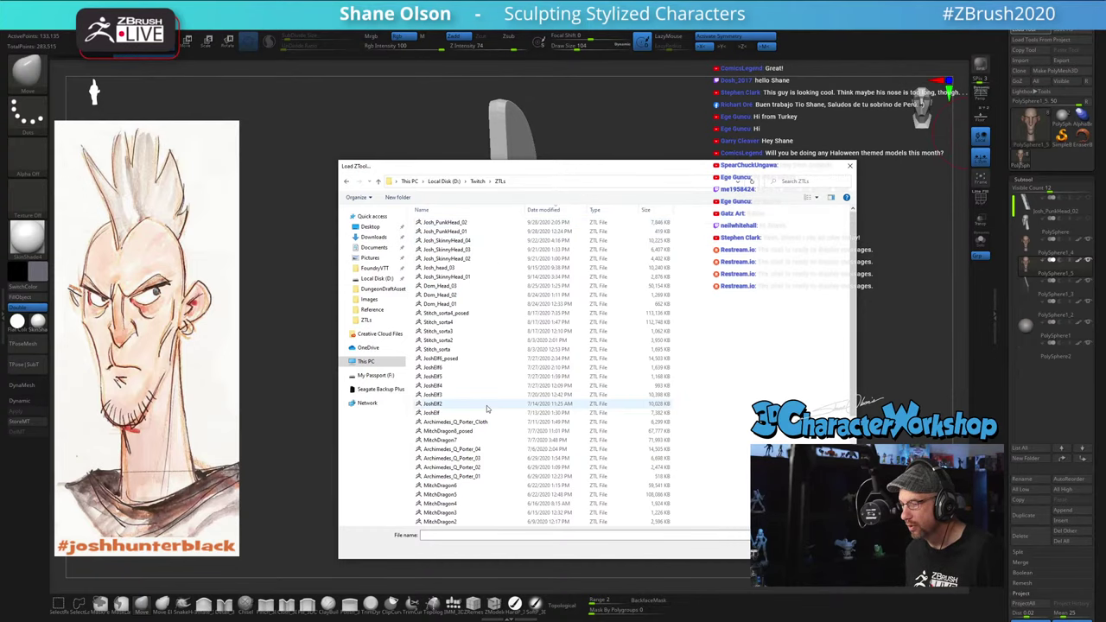
left_click(826, 549)
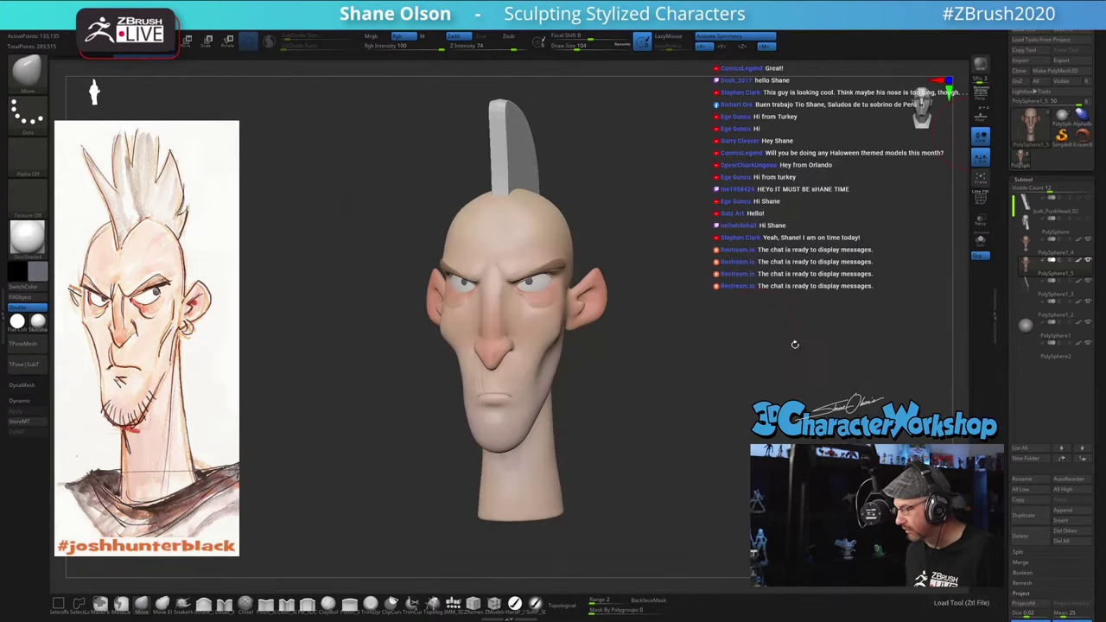
Step: Set the Move brush's draw size to 87 and frame the head from the front
left_click_drag(795, 344, 752, 327)
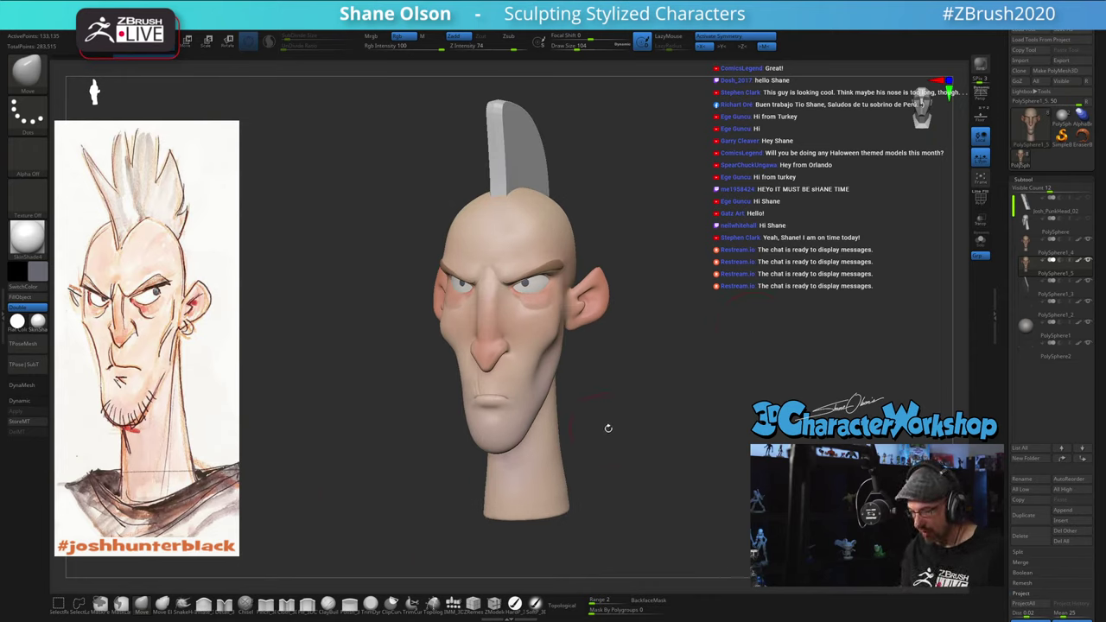
key("s")
left_click_drag(610, 430, 602, 373)
key("s")
left_click_drag(657, 420, 654, 420)
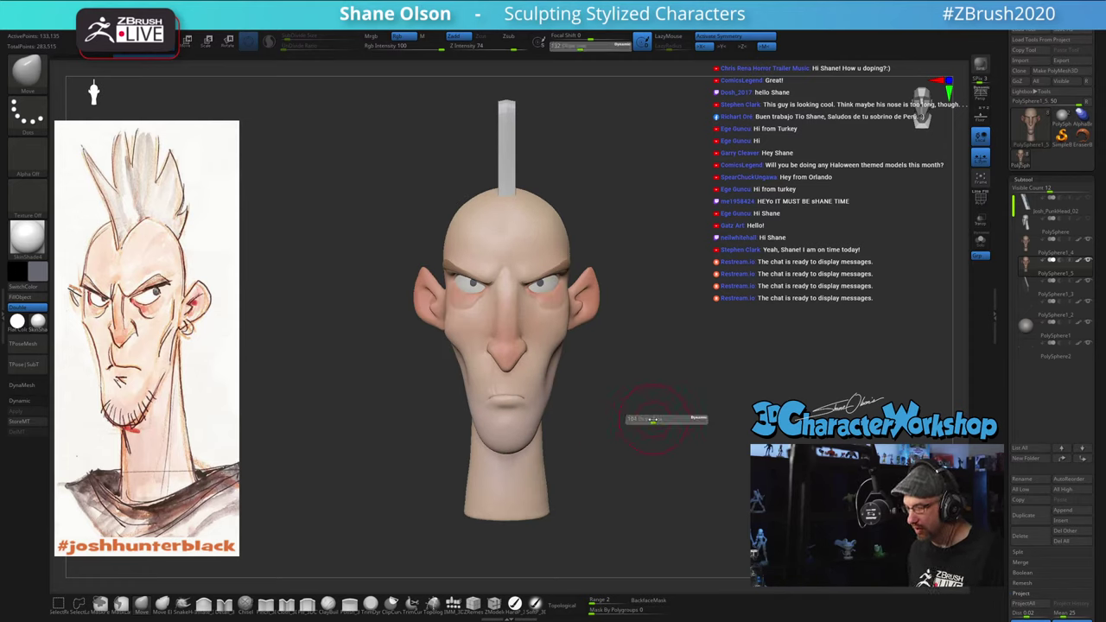
left_click_drag(662, 378, 677, 359, "alt")
key("s")
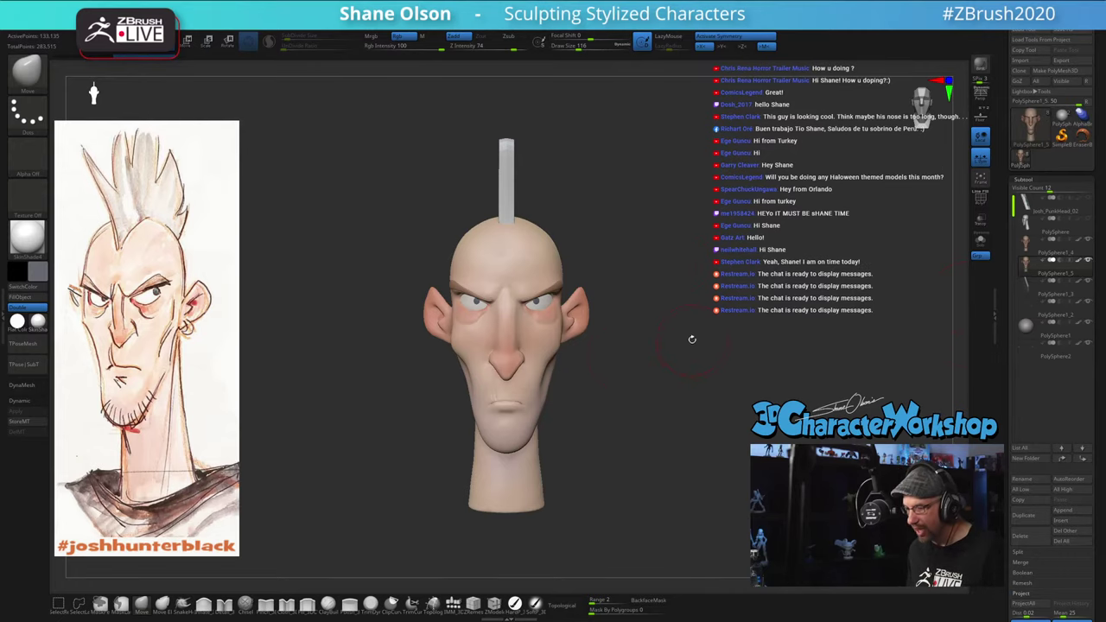
key("f")
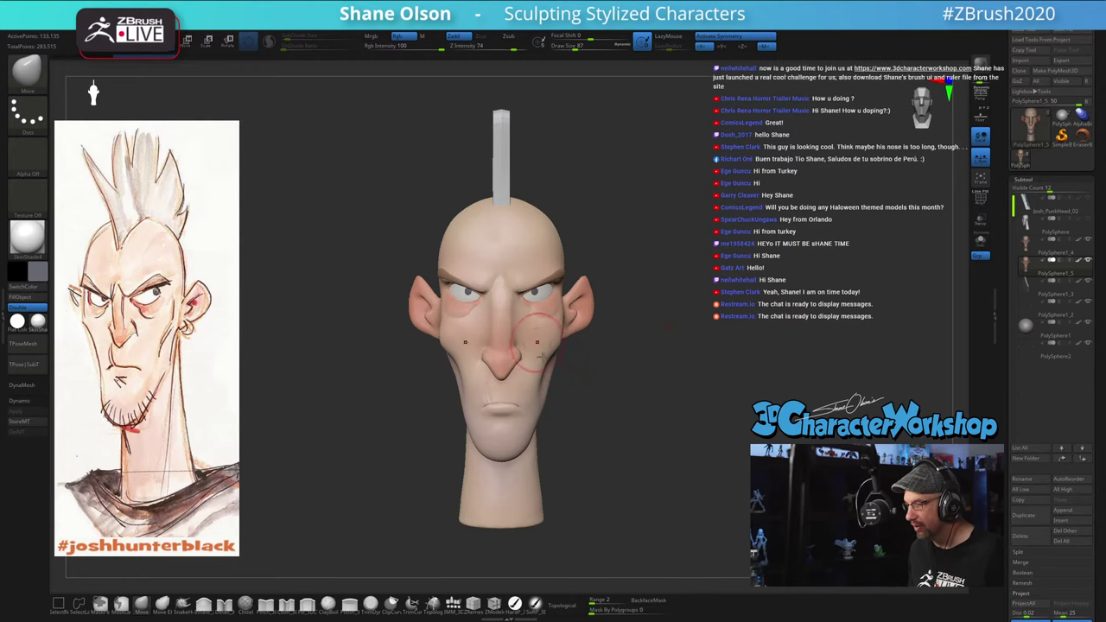
Step: Inspect the dense mesh and polygroups of the head with the polyframe display on, and turn the display back off
key("shift+f")
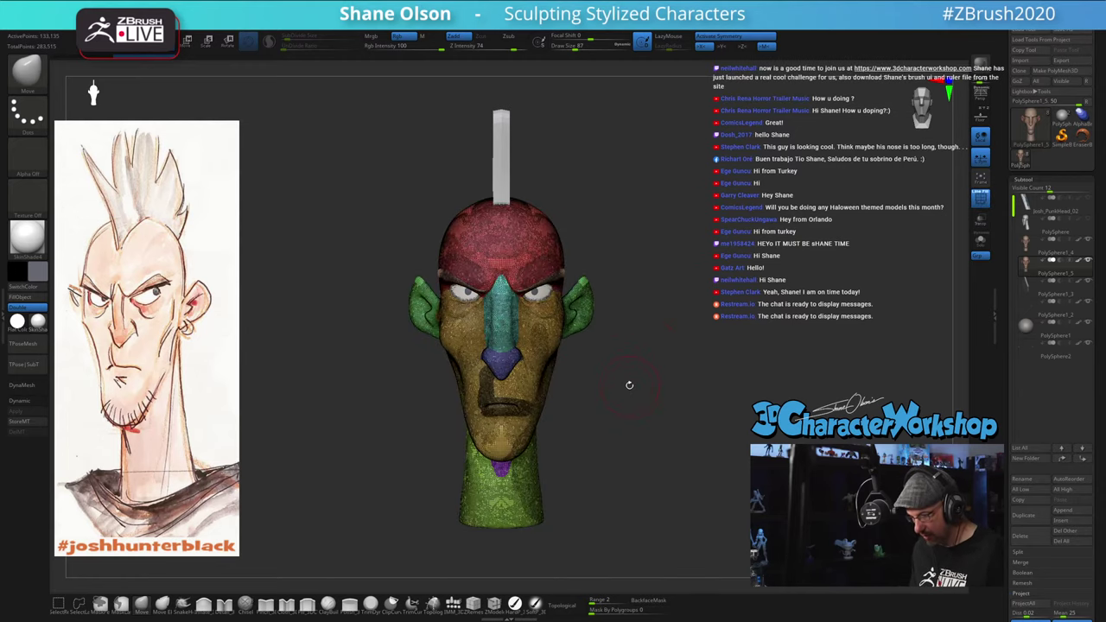
key("f")
key("f")
left_click_drag(671, 438, 667, 409, "shift")
key("f")
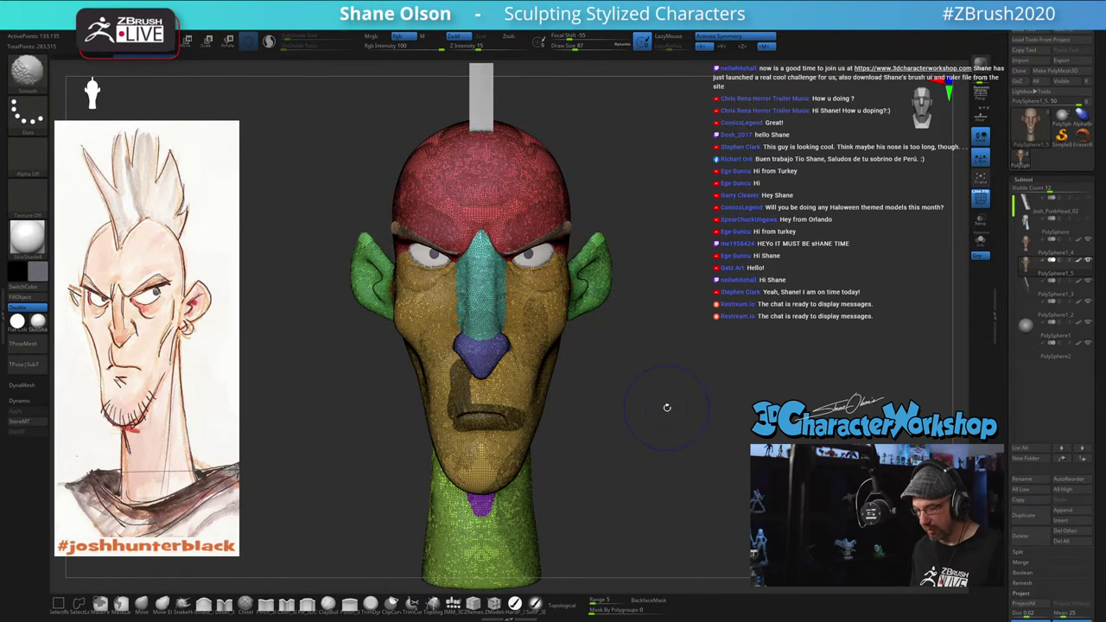
key("shift+f")
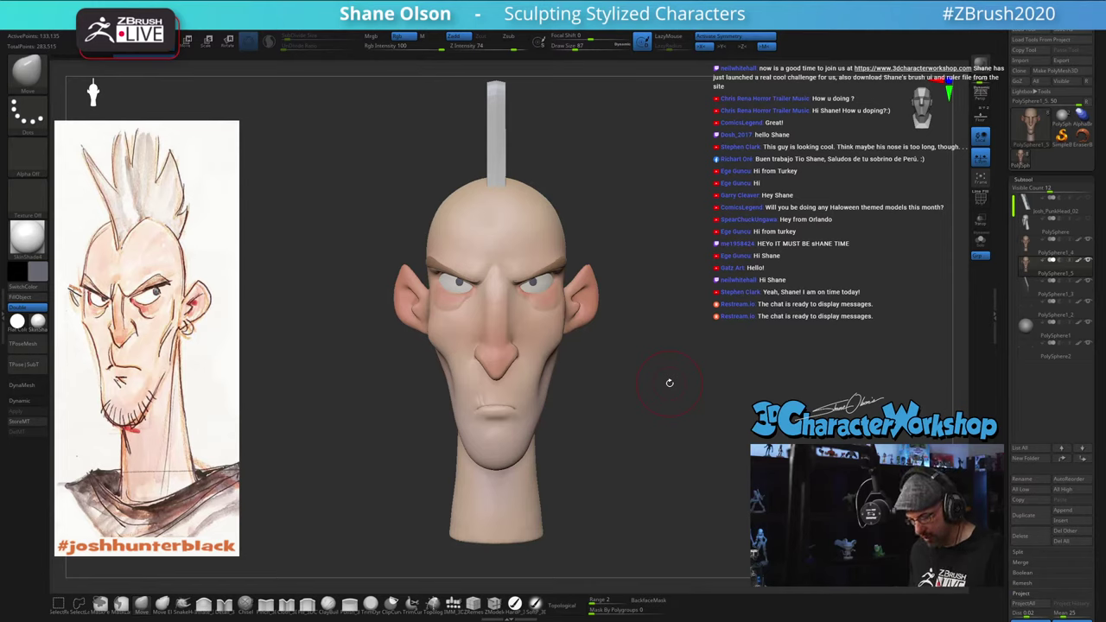
Step: Remesh the head subtool to a lower polygon count with ZRemesher, and isolate it with its polyframe shown
key("space")
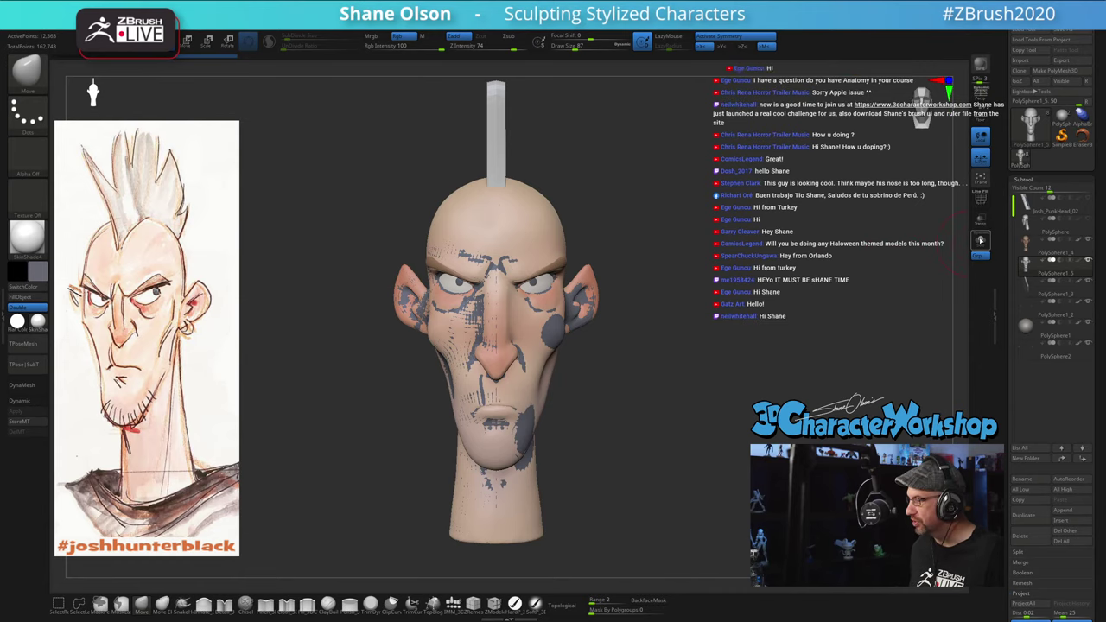
left_click(980, 240)
left_click_drag(781, 290, 738, 334, "alt")
key("shift+f")
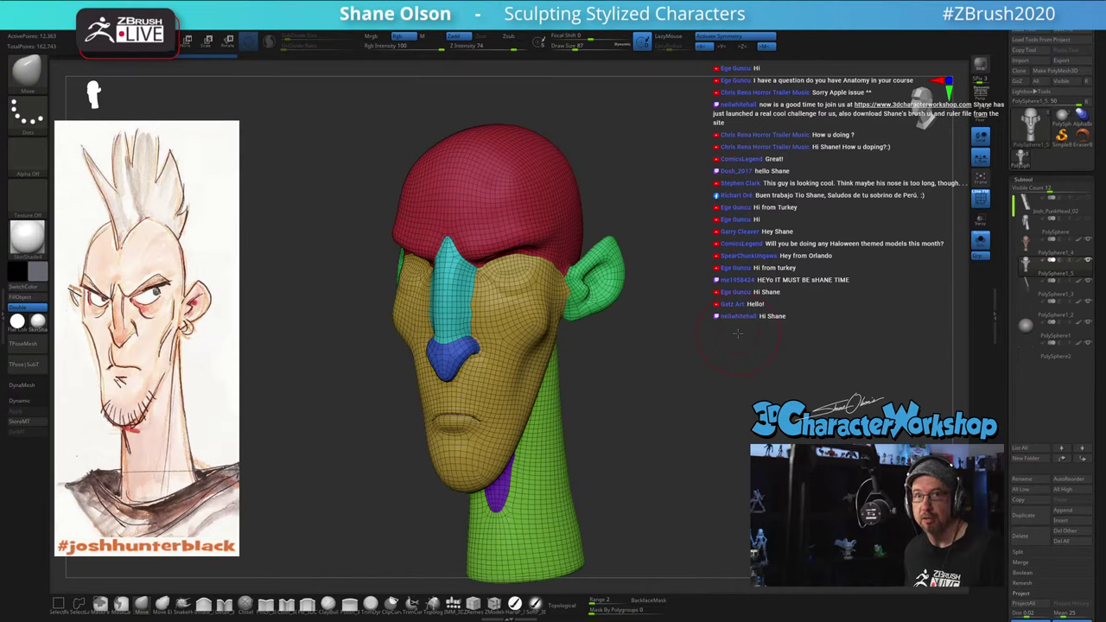
Step: Examine the remeshed head's edge flow and polygroups from front and three-quarter views
mouse_move(688, 353)
left_mouse_down()
mouse_move(667, 366)
mouse_move(686, 351)
left_mouse_up()
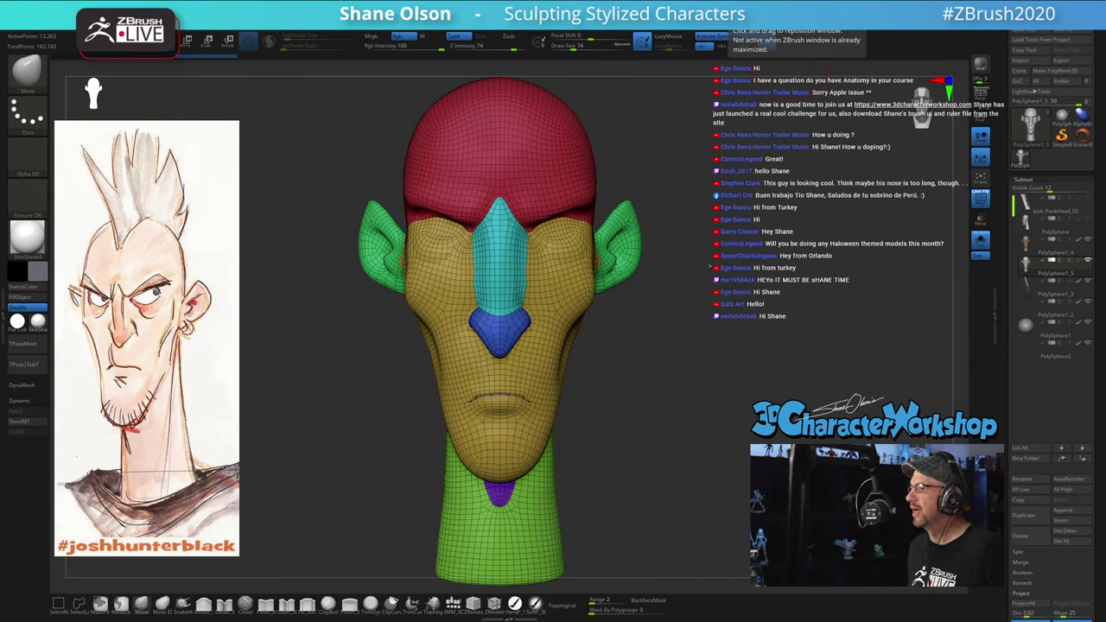
mouse_move(764, 318)
left_mouse_down()
mouse_move(733, 328)
mouse_move(756, 326)
left_mouse_up()
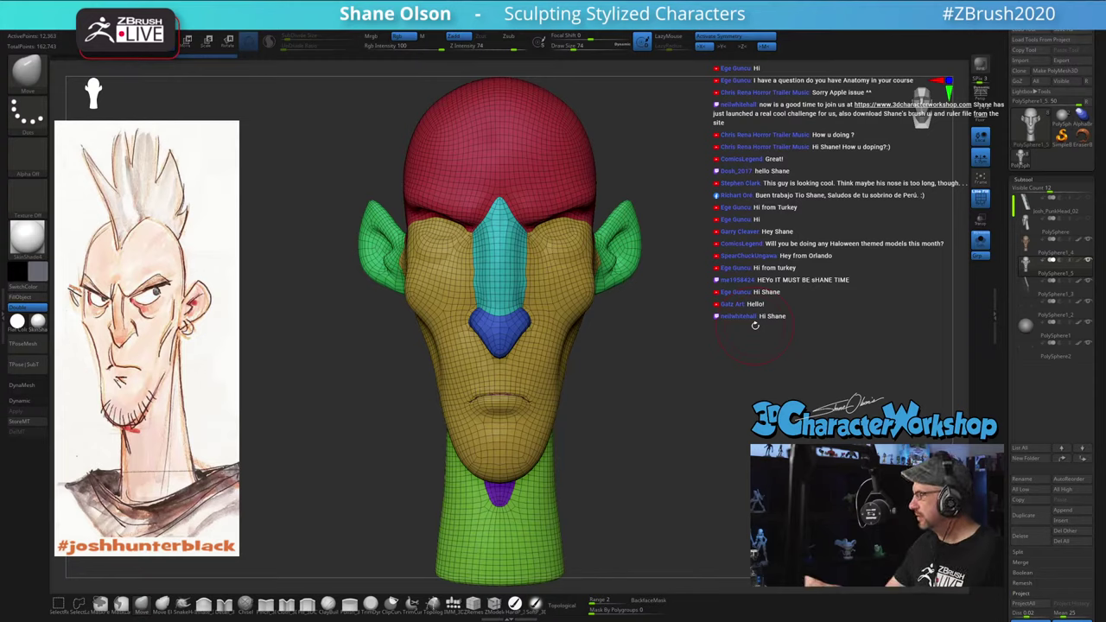
left_click_drag(632, 417, 691, 416)
right_click(691, 416)
left_click_drag(707, 365, 587, 336)
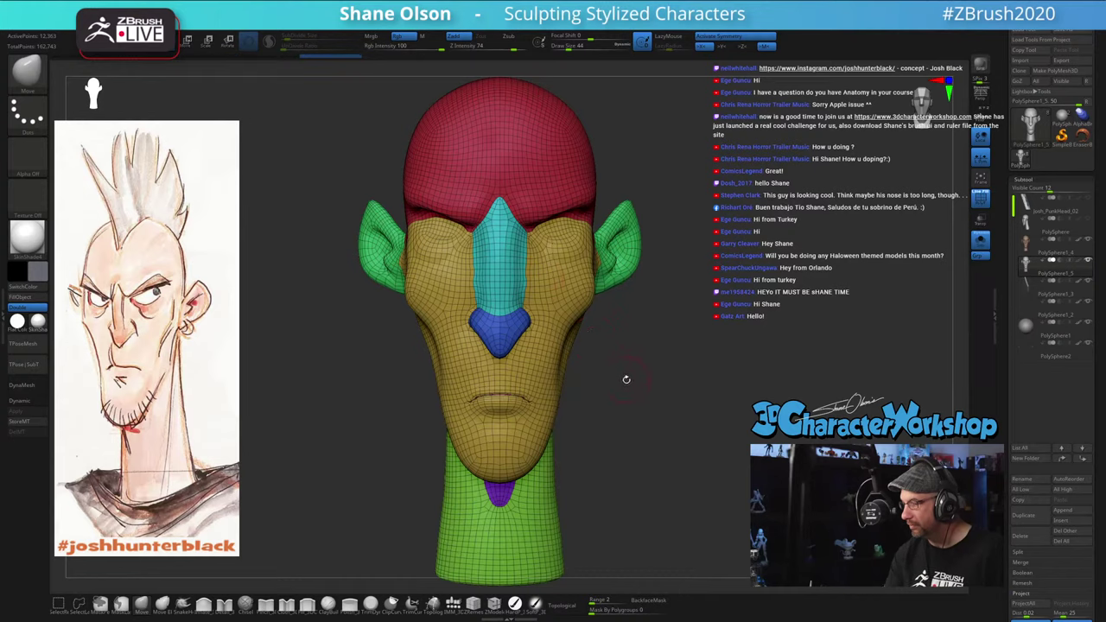
left_click_drag(627, 379, 662, 374)
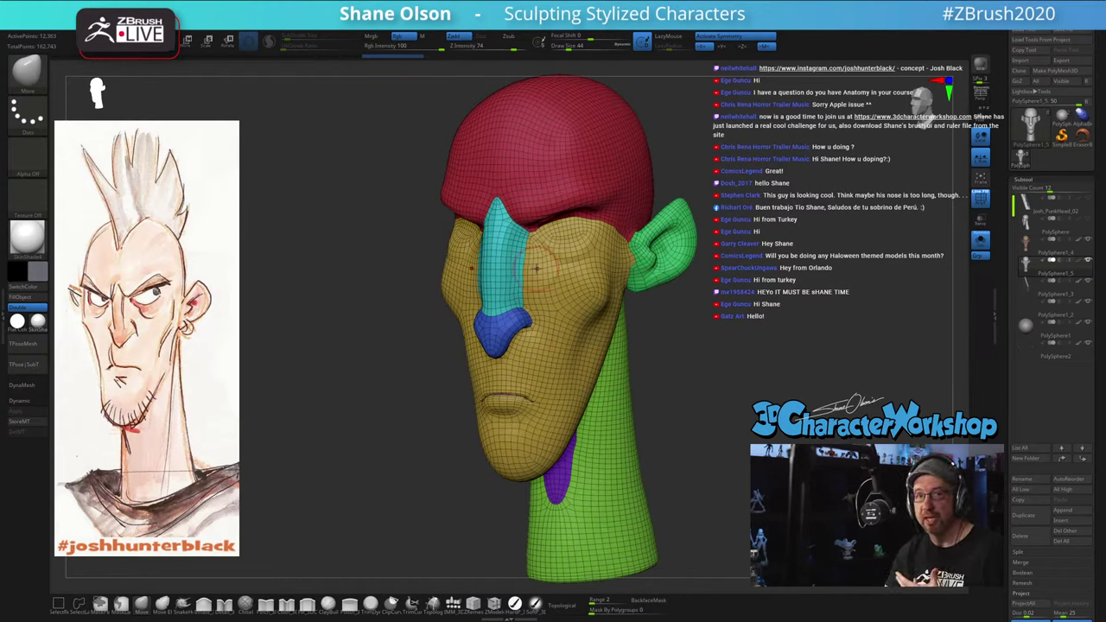
mouse_move(682, 378)
left_mouse_down()
mouse_move(676, 424)
mouse_move(687, 388)
mouse_move(649, 401)
mouse_move(617, 437)
left_mouse_up()
mouse_move(750, 403)
left_mouse_down()
mouse_move(729, 403)
mouse_move(778, 402)
mouse_move(767, 381)
mouse_move(775, 320)
mouse_move(726, 323)
left_mouse_up()
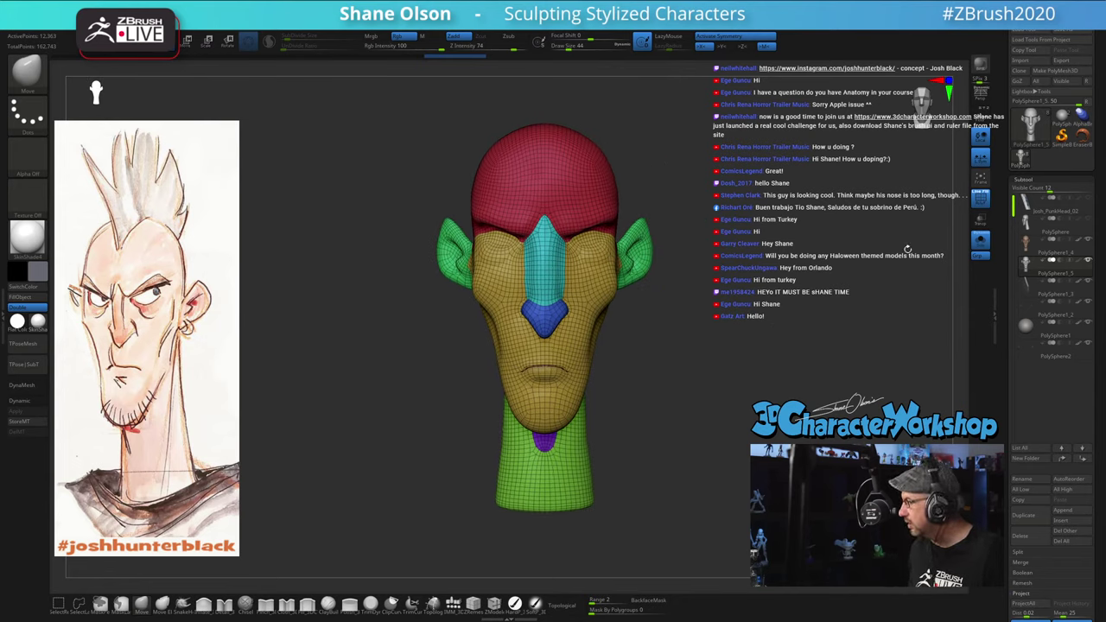
Step: Turn off isolation and show only the remeshed head together with the original detailed head, PolySphere1_4
left_click(981, 242)
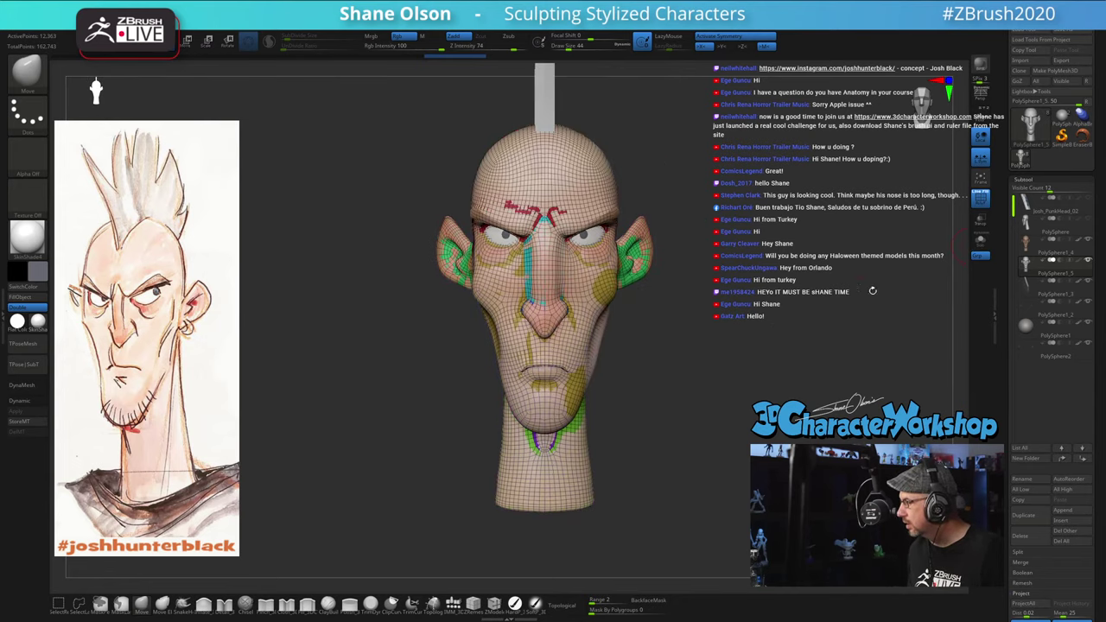
mouse_move(867, 287)
left_mouse_down()
mouse_move(832, 290)
mouse_move(778, 330)
left_mouse_up()
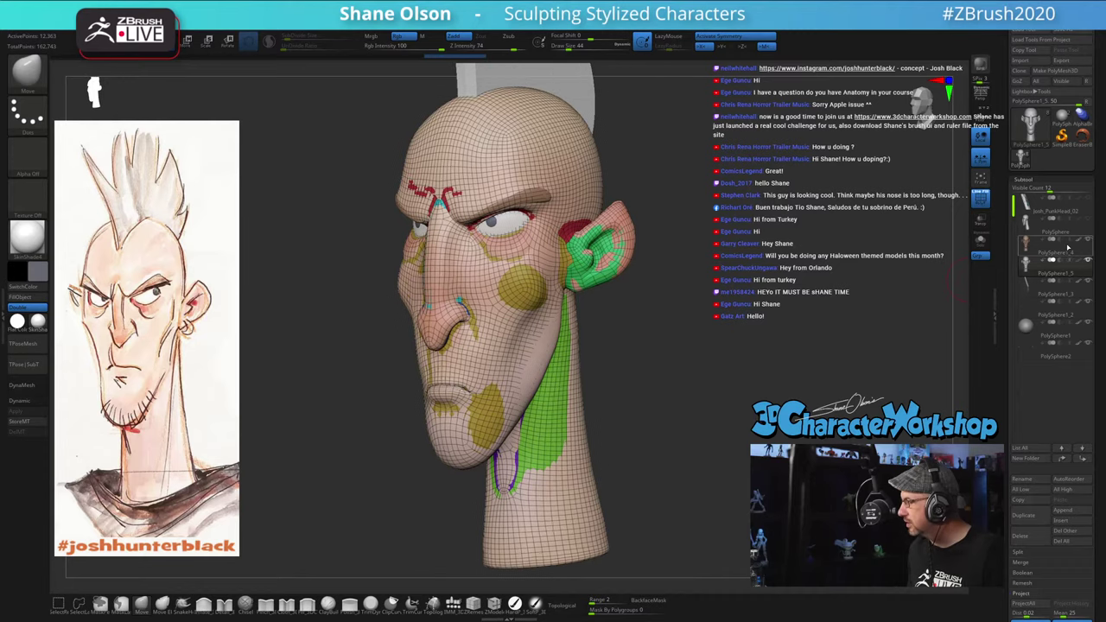
left_click(1089, 258)
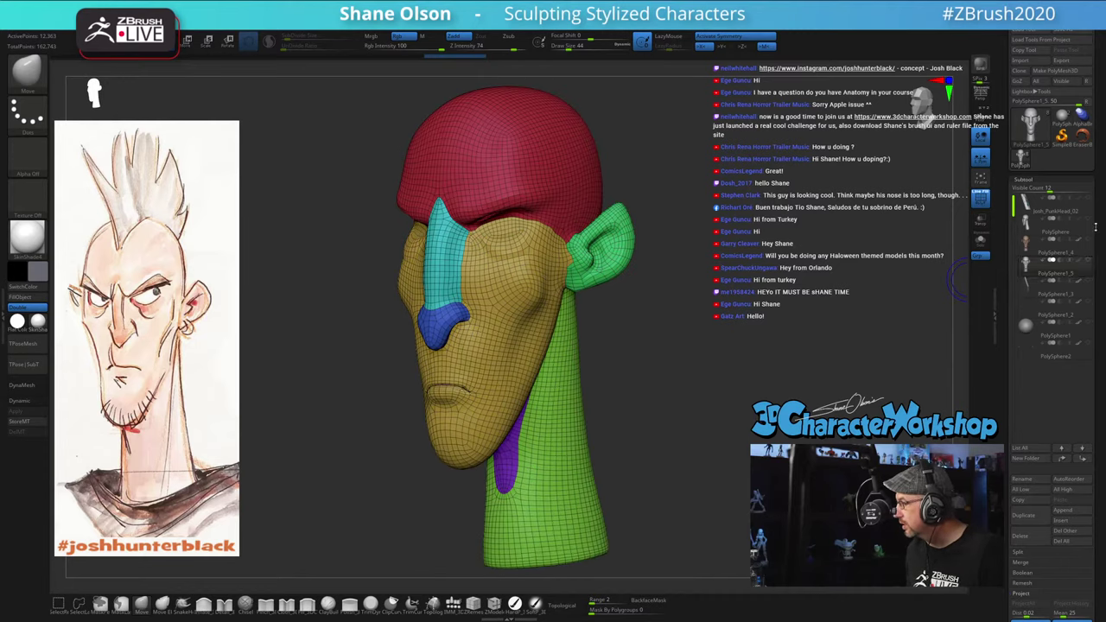
left_click(1089, 241)
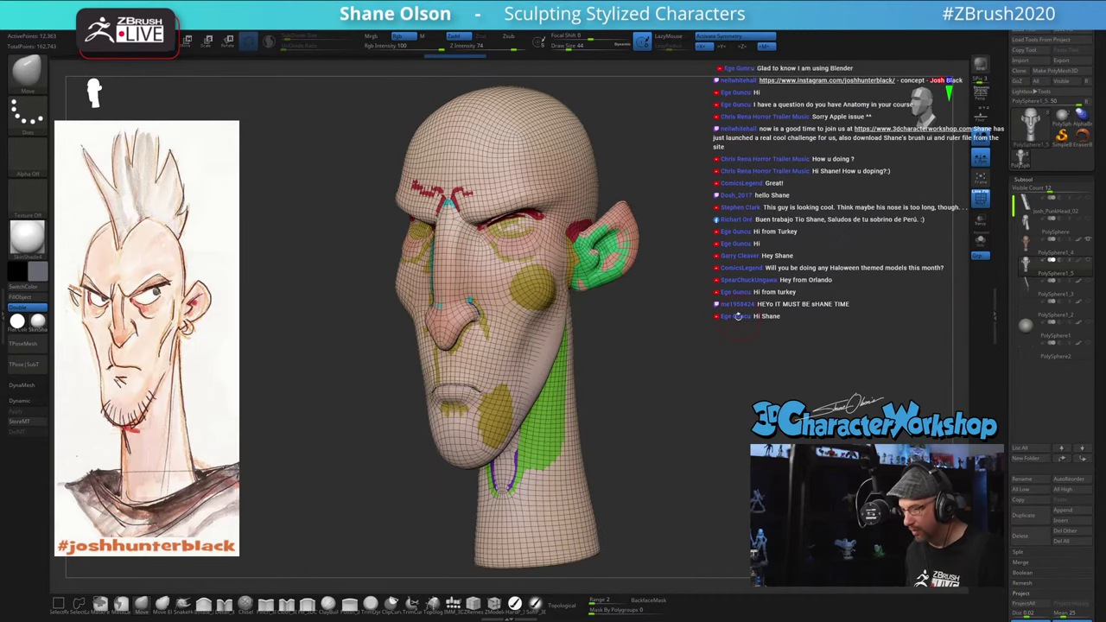
Step: Project the original head's detail and polypaint onto the remeshed head with ProjectAll, accepting the polypaint transfer
key("space")
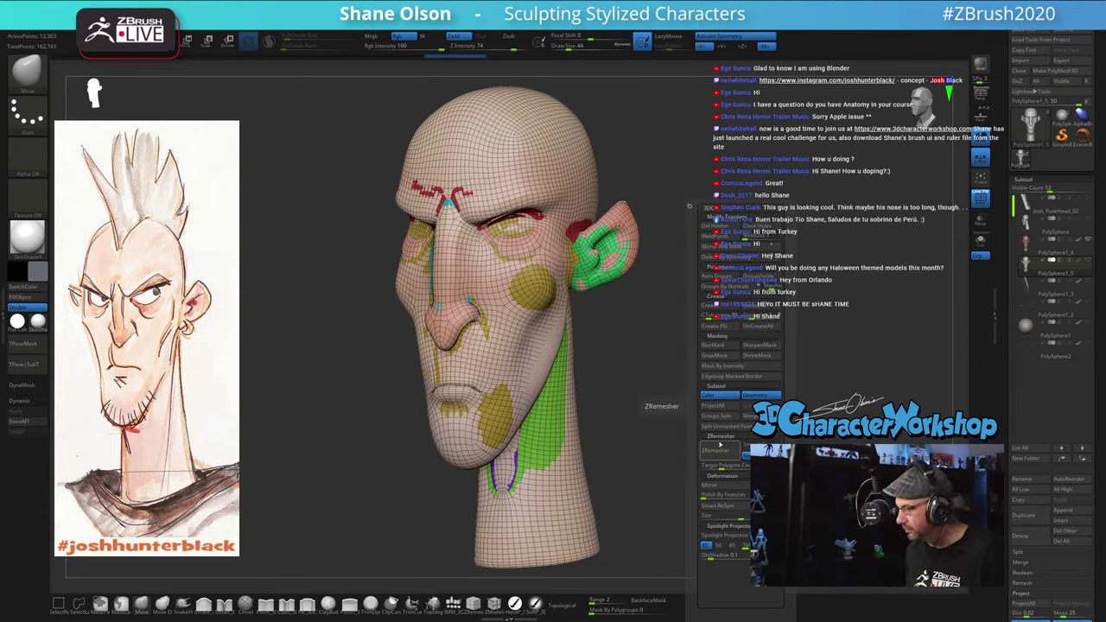
left_click_drag(864, 384, 767, 347, "alt")
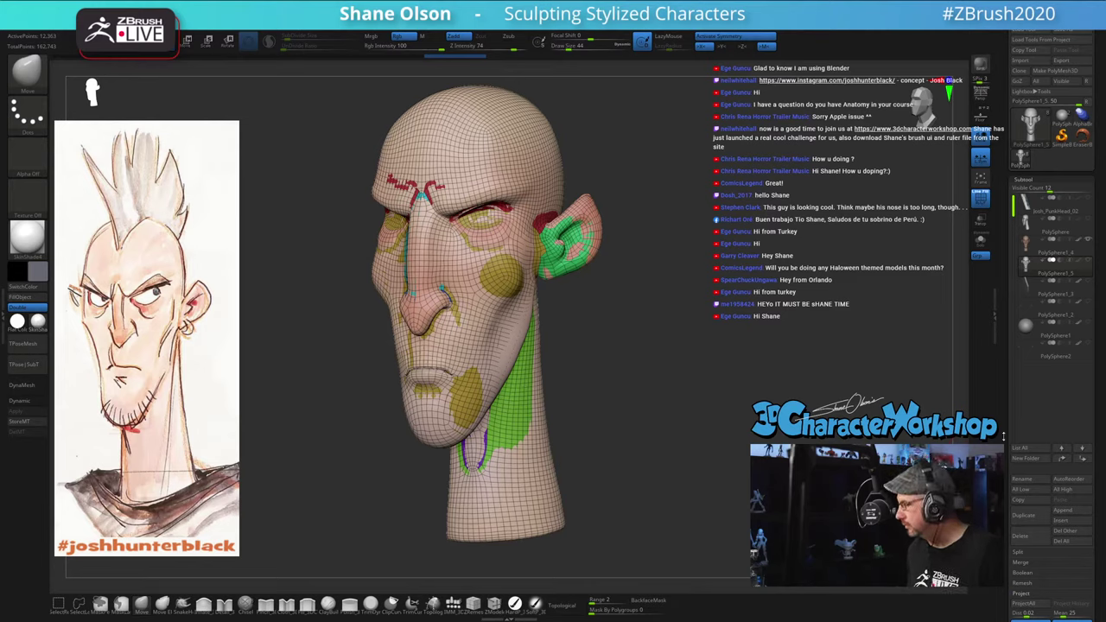
scroll(1016, 468, "down", 5)
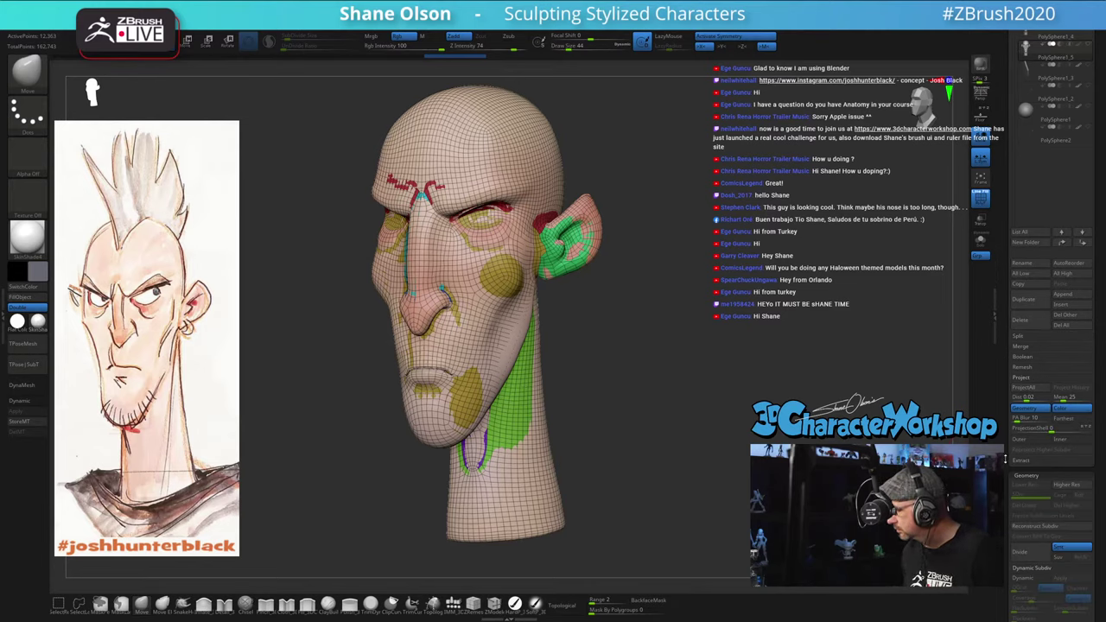
scroll(1006, 459, "down", 6)
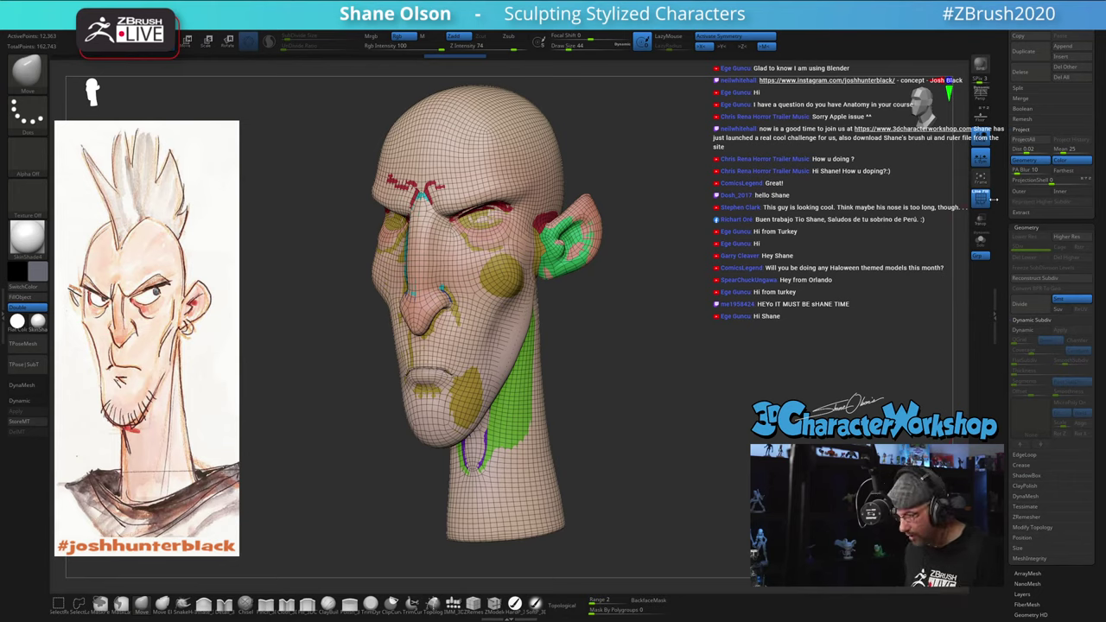
left_click(1024, 139)
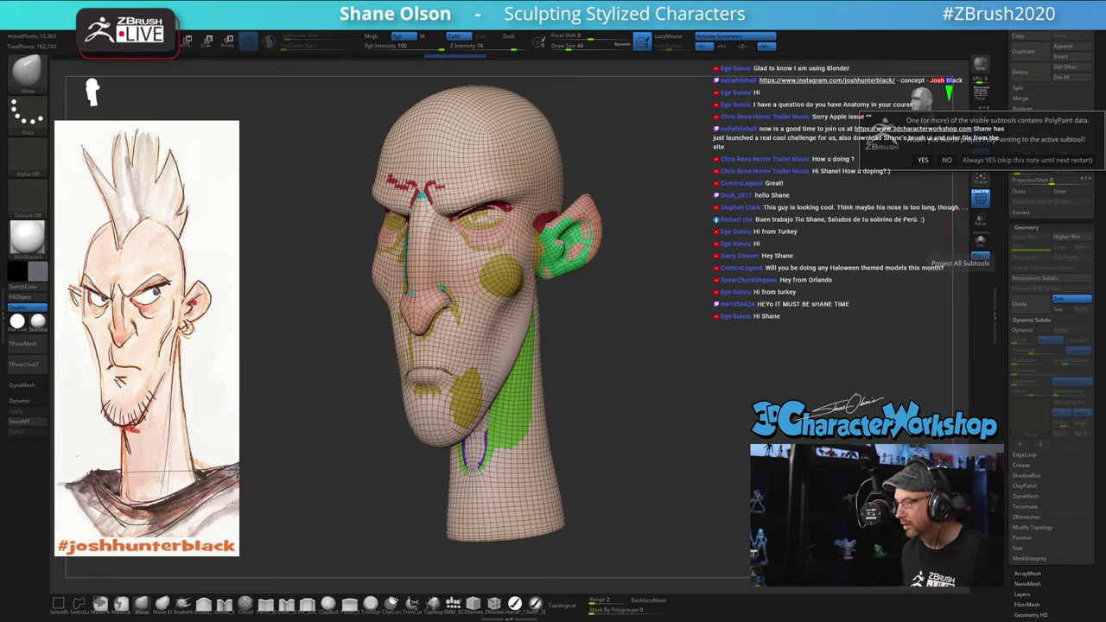
left_click(923, 160)
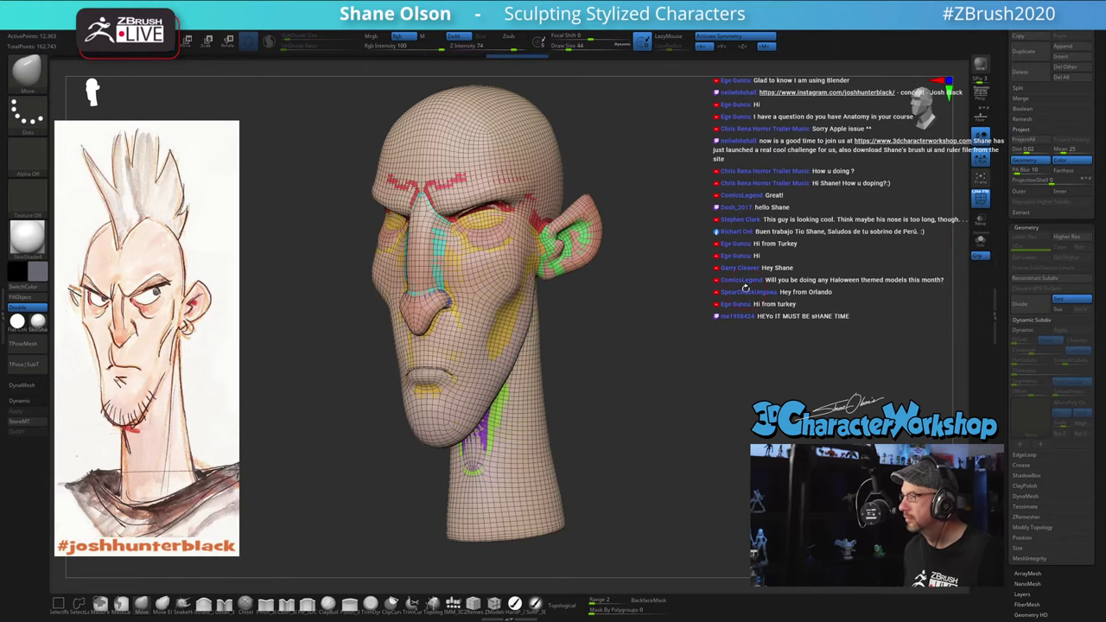
Step: Hide the head's polyframe and turn on Dynamic Subdivision to preview the projected head smoothed
left_click_drag(655, 291, 715, 299)
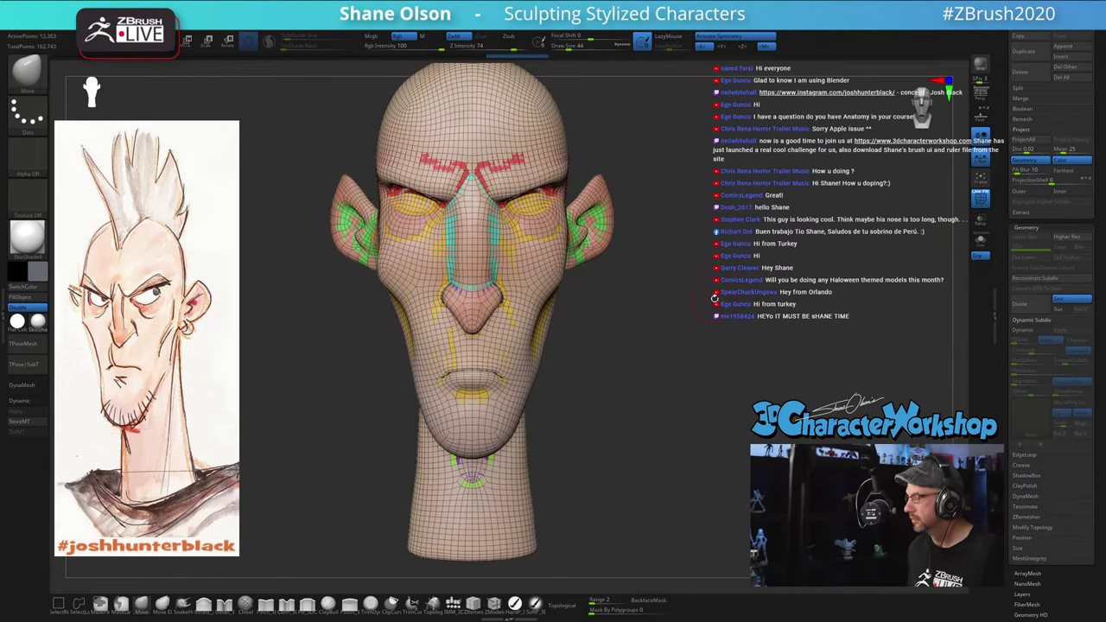
mouse_move(706, 395)
left_mouse_down()
mouse_move(683, 396)
mouse_move(704, 396)
mouse_move(711, 419)
mouse_move(732, 389)
mouse_move(714, 406)
mouse_move(721, 349)
left_mouse_up()
key("shift+f")
key("d")
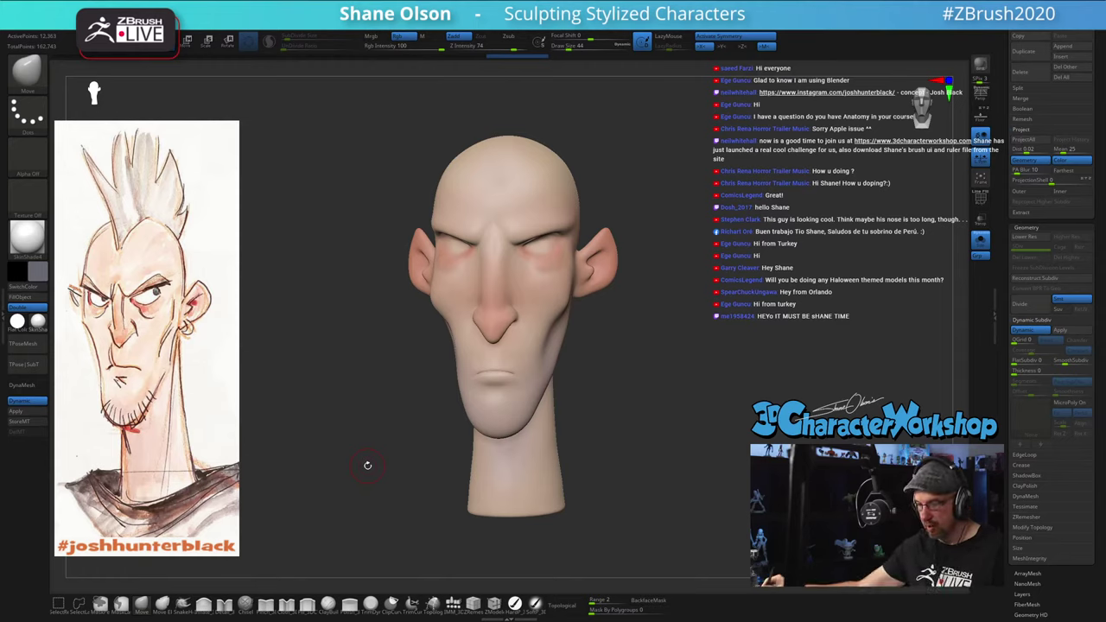
left_click_drag(368, 465, 609, 415)
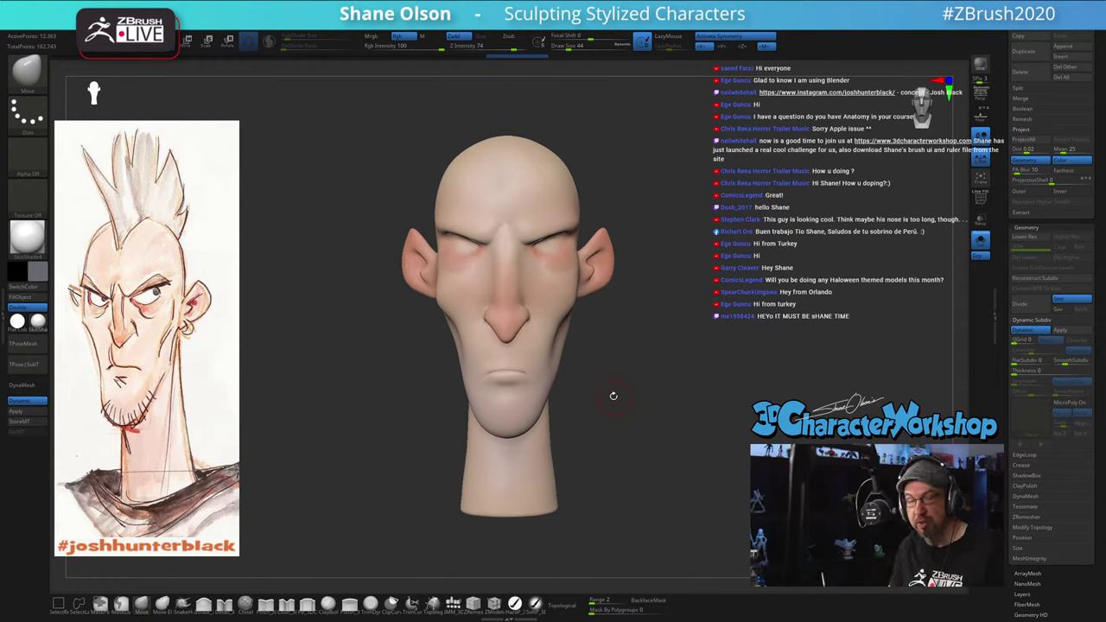
mouse_move(647, 391)
left_mouse_down()
mouse_move(707, 387)
mouse_move(656, 389)
left_mouse_up()
Step: Enlarge the Move brush and reshape the cheeks and sides of the face
key("s")
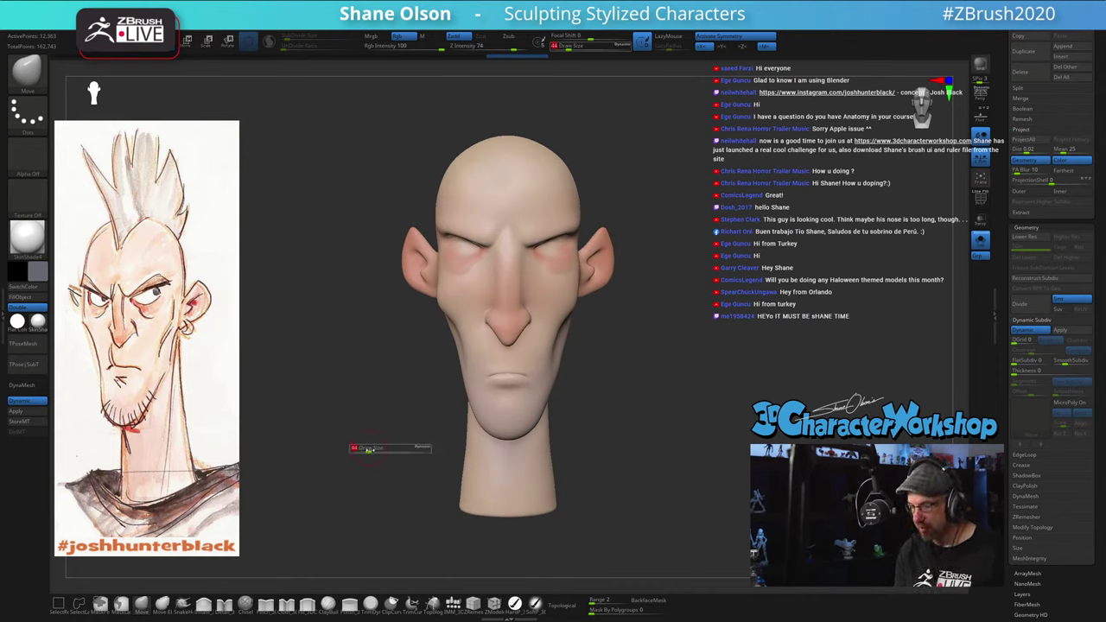
left_click_drag(377, 451, 386, 446)
mouse_move(598, 328)
left_mouse_down("alt")
mouse_move(598, 346)
mouse_move(580, 317)
left_mouse_up("alt")
key("s")
key("s")
key("s")
left_click_drag(578, 320, 518, 316)
key("s")
Step: Refine the form around the mouth and lower cheeks with the Move brush at varying sizes
key("s")
left_click_drag(509, 360, 522, 330)
key("s")
left_click_drag(528, 401, 518, 400)
mouse_move(539, 394)
right_mouse_down("ctrl")
mouse_move(541, 410)
mouse_move(532, 371)
mouse_move(545, 370)
right_mouse_up("ctrl")
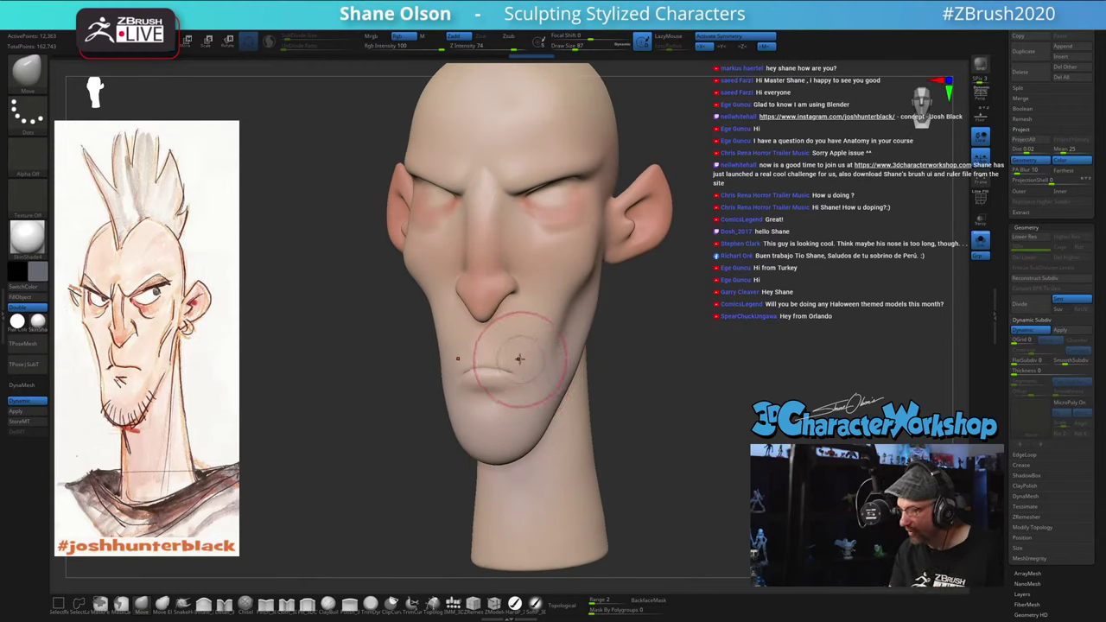
key("s")
left_click_drag(519, 359, 512, 370)
mouse_move(516, 362)
right_mouse_down()
mouse_move(560, 335)
mouse_move(517, 362)
mouse_move(523, 372)
mouse_move(548, 378)
mouse_move(524, 358)
mouse_move(517, 314)
mouse_move(519, 337)
mouse_move(526, 326)
mouse_move(650, 410)
mouse_move(645, 386)
mouse_move(635, 424)
mouse_move(933, 406)
mouse_move(858, 381)
right_mouse_up()
Step: Turn off solo mode to show the eyes, eyebrows and mohawk with the head, and review the whole face from the front
left_click_drag(1005, 256, 1007, 553)
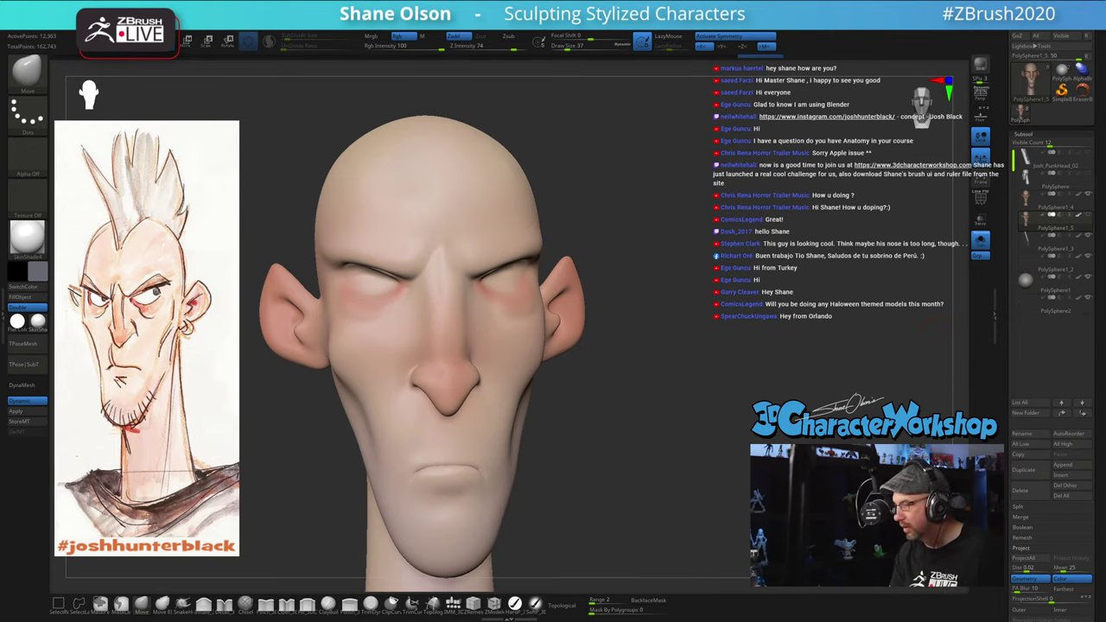
left_click_drag(934, 325, 824, 387, "alt")
left_click(977, 246)
left_click_drag(852, 337, 820, 336)
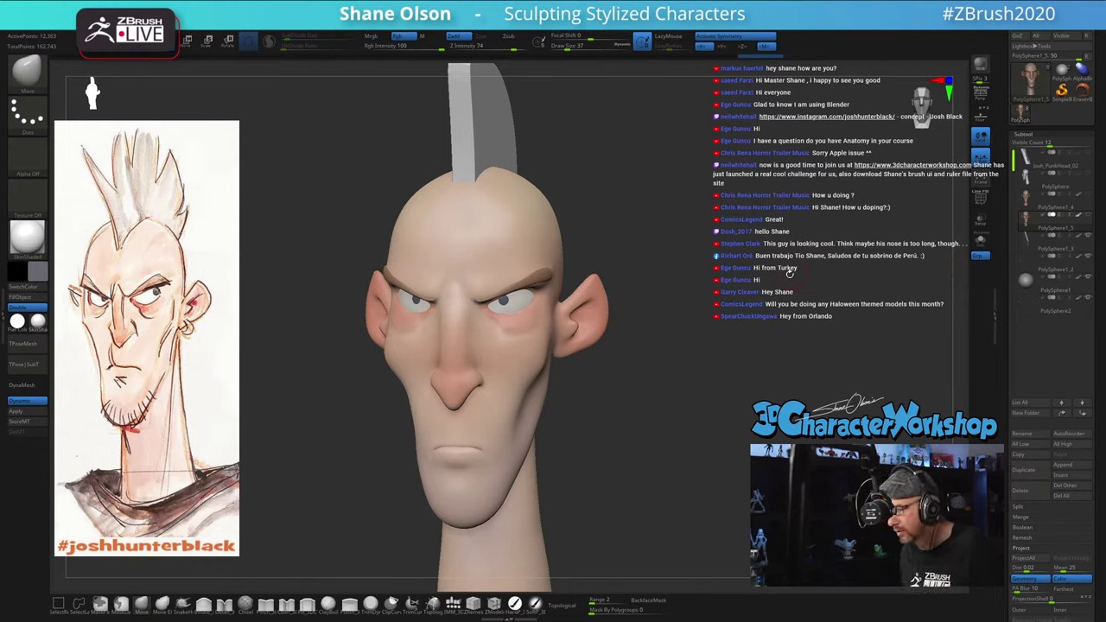
key("shift+f")
key("shift+f")
mouse_move(772, 293)
left_mouse_down()
mouse_move(799, 290)
mouse_move(784, 286)
left_mouse_up()
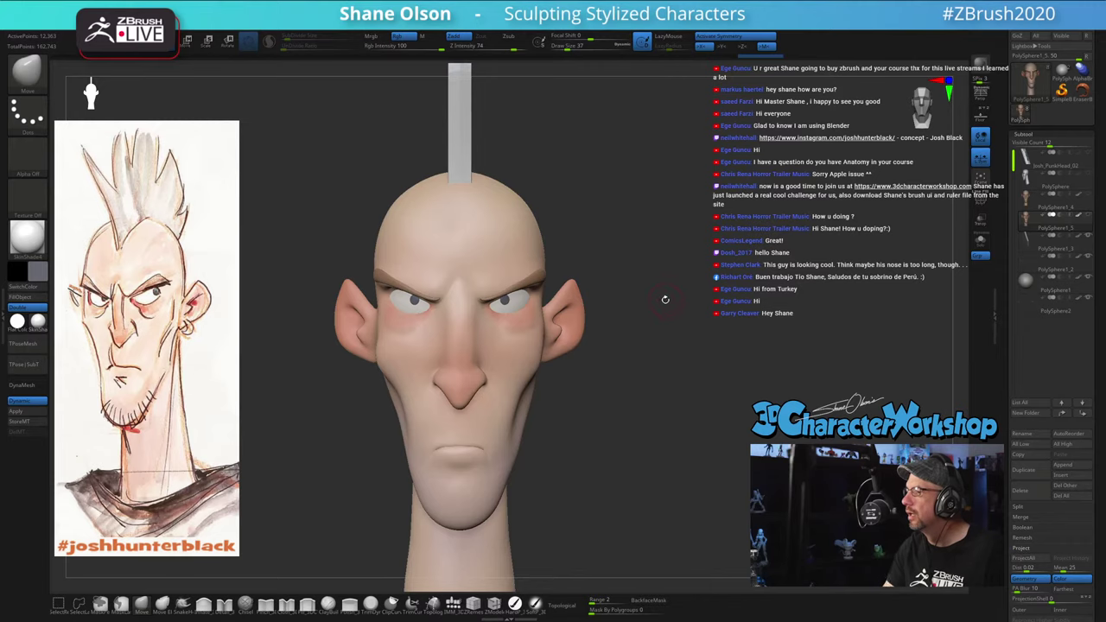
mouse_move(665, 299)
left_mouse_down()
mouse_move(657, 328)
mouse_move(682, 363)
mouse_move(689, 312)
mouse_move(685, 324)
mouse_move(677, 309)
mouse_move(693, 300)
left_mouse_up()
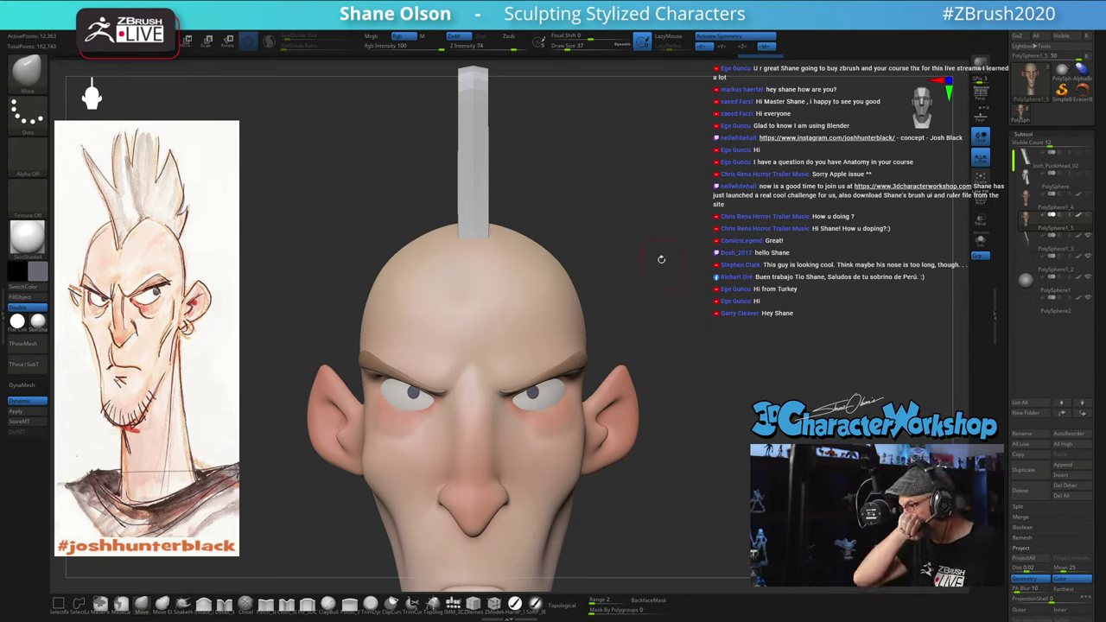
mouse_move(658, 316)
left_mouse_down()
mouse_move(680, 306)
mouse_move(662, 319)
mouse_move(670, 283)
mouse_move(694, 288)
mouse_move(682, 264)
left_mouse_up()
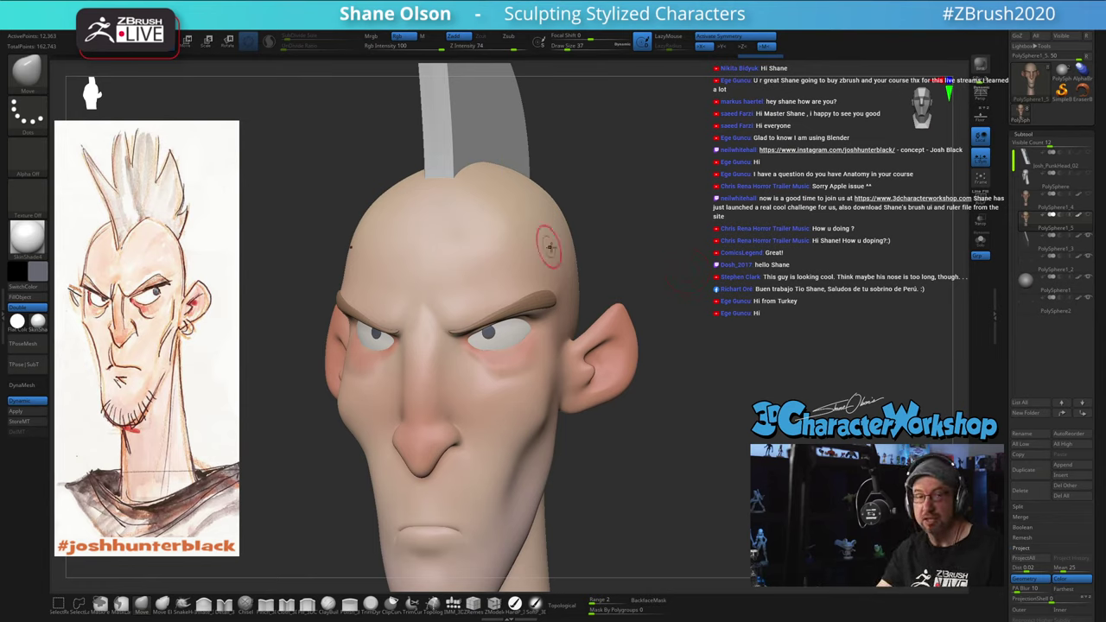
Step: Adjust the temples, brow and area around the eyes with the Move brush, reducing the draw size to 14
mouse_move(556, 253)
right_mouse_down()
mouse_move(545, 262)
mouse_move(533, 246)
mouse_move(395, 279)
right_mouse_up()
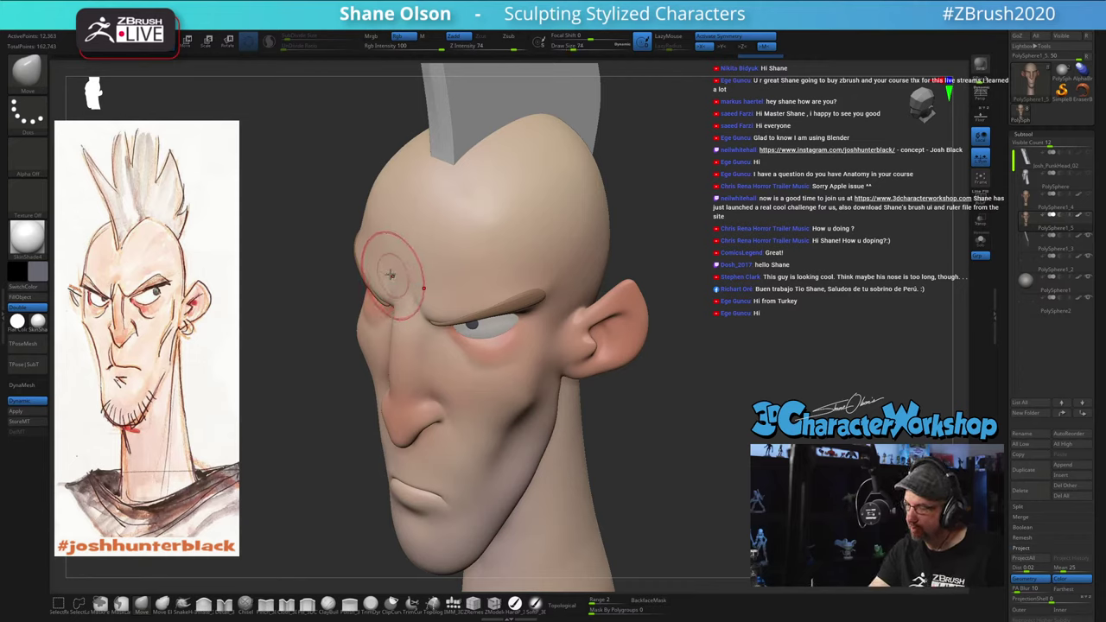
mouse_move(363, 244)
right_mouse_down()
mouse_move(582, 245)
mouse_move(554, 290)
right_mouse_up()
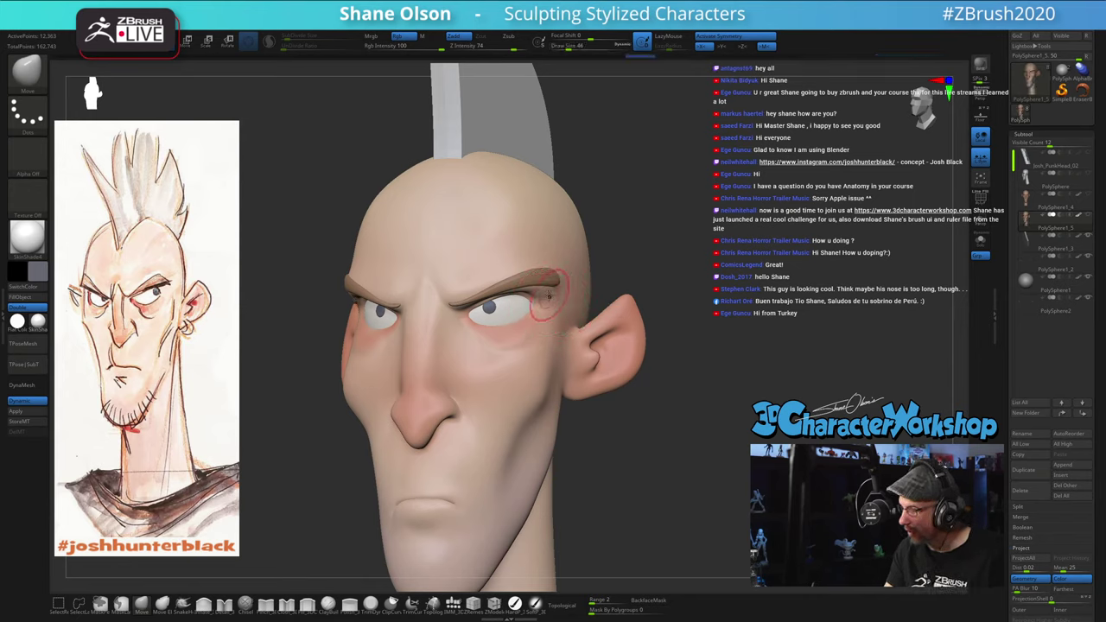
mouse_move(553, 292)
right_mouse_down()
mouse_move(586, 297)
mouse_move(539, 317)
right_mouse_up()
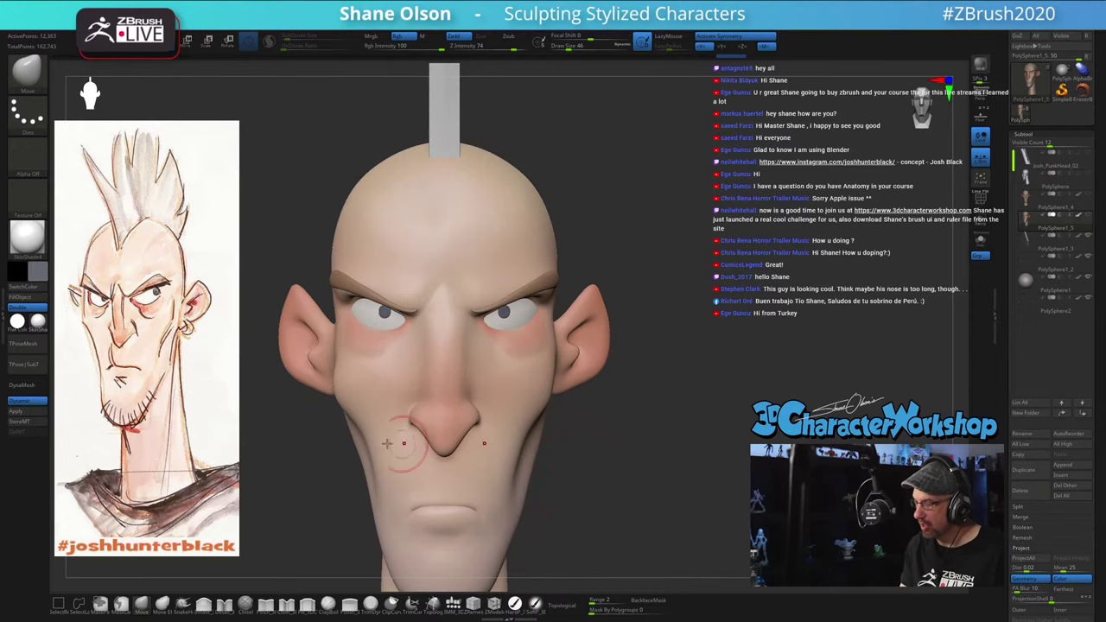
mouse_move(542, 365)
right_mouse_down("ctrl")
mouse_move(630, 428)
mouse_move(567, 434)
right_mouse_up("ctrl")
key("s")
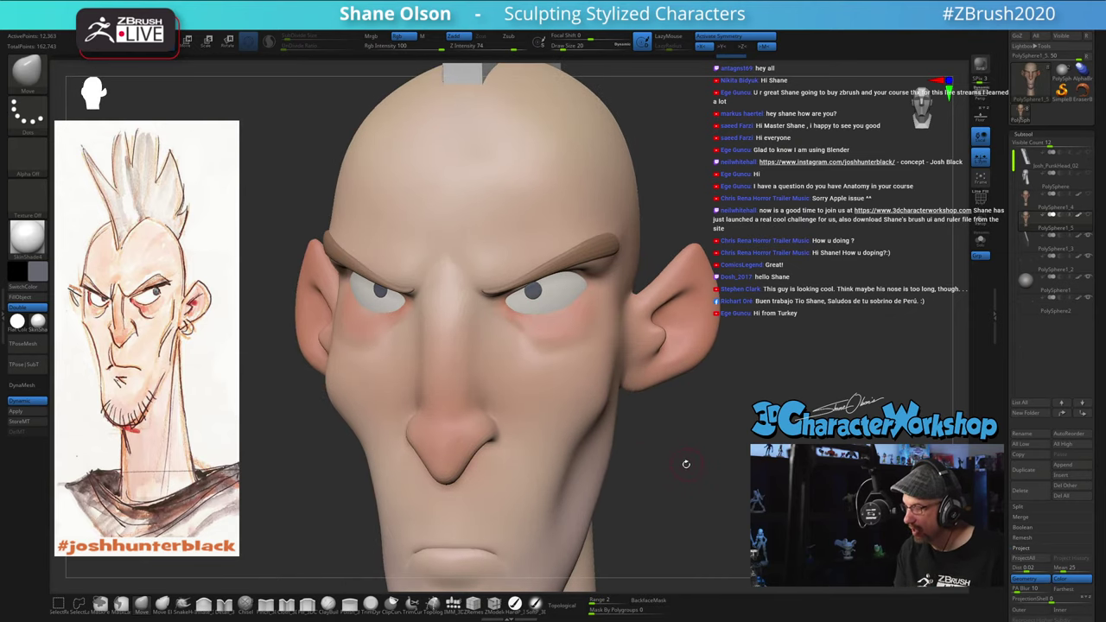
left_click_drag(655, 429, 518, 311)
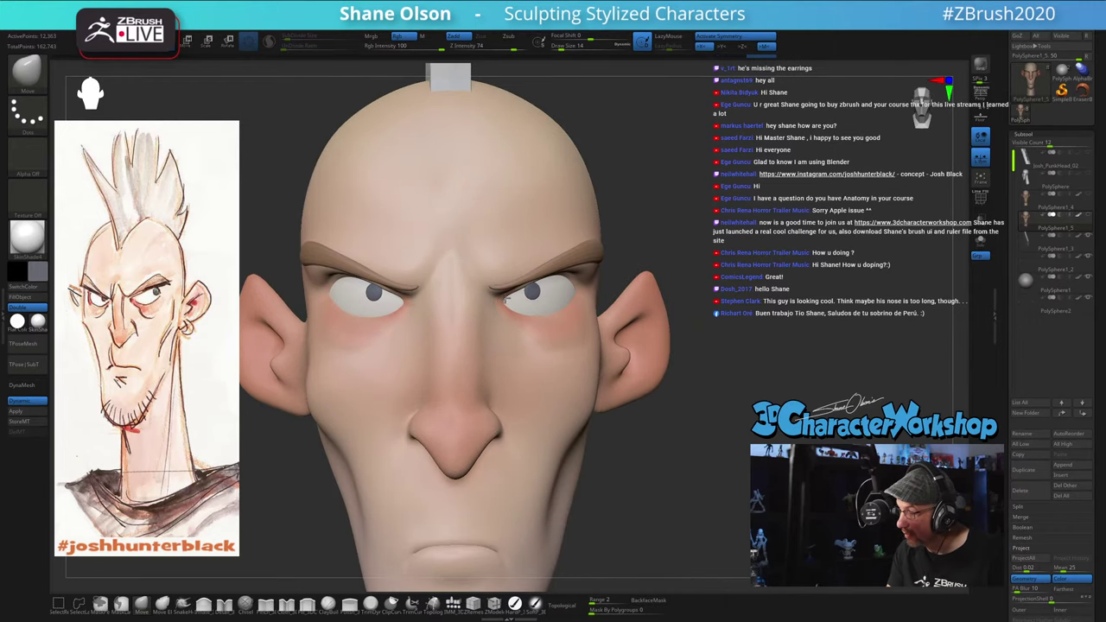
mouse_move(647, 408)
left_mouse_down()
mouse_move(700, 420)
mouse_move(662, 398)
mouse_move(623, 393)
left_mouse_up()
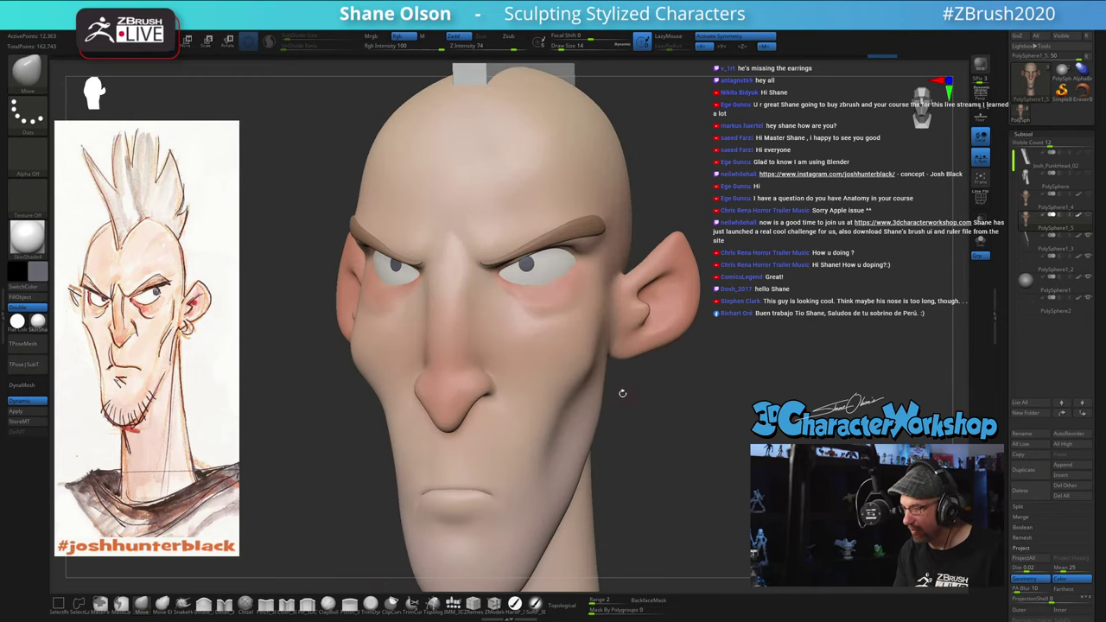
Step: Sharpen the crease beneath the eye bags with the custom pinch brush at a draw size of 17
left_click(266, 606)
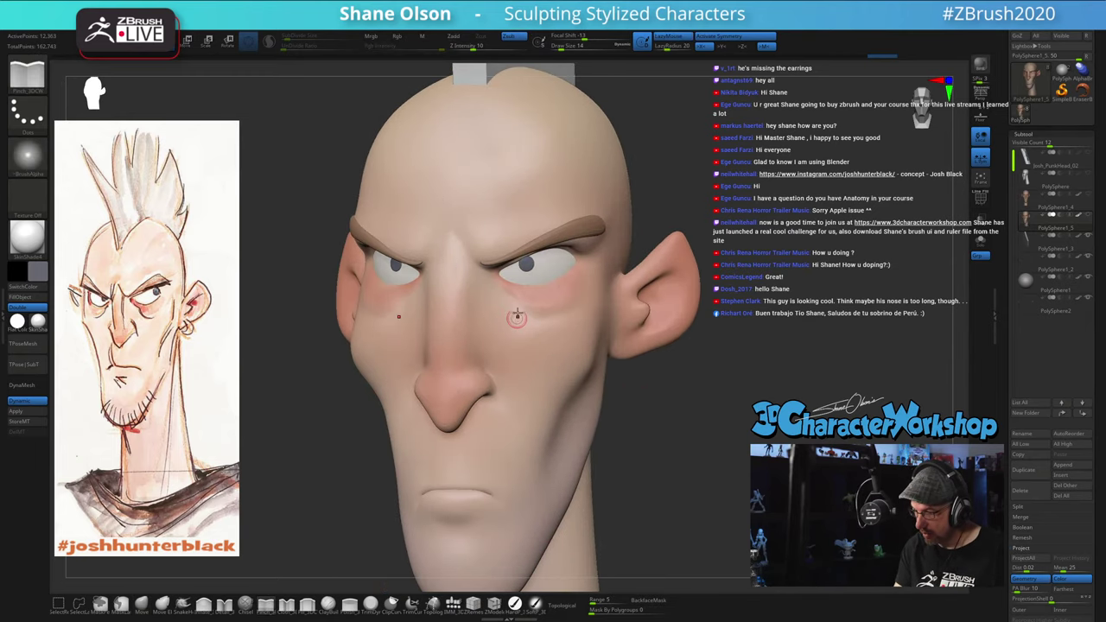
key("s")
left_click(520, 307)
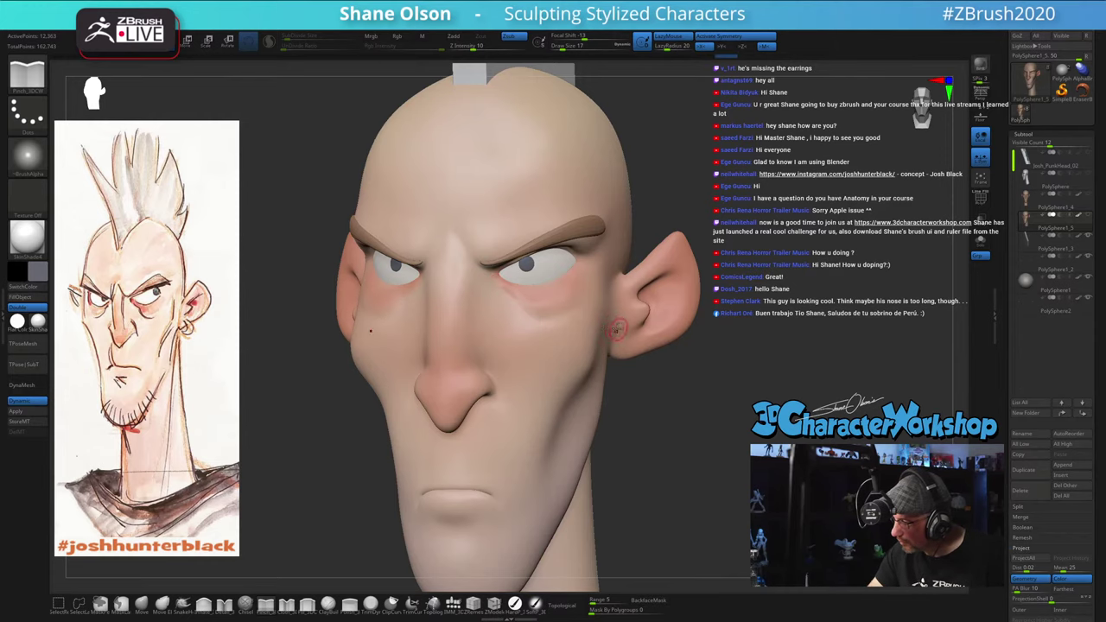
left_click_drag(616, 330, 542, 320)
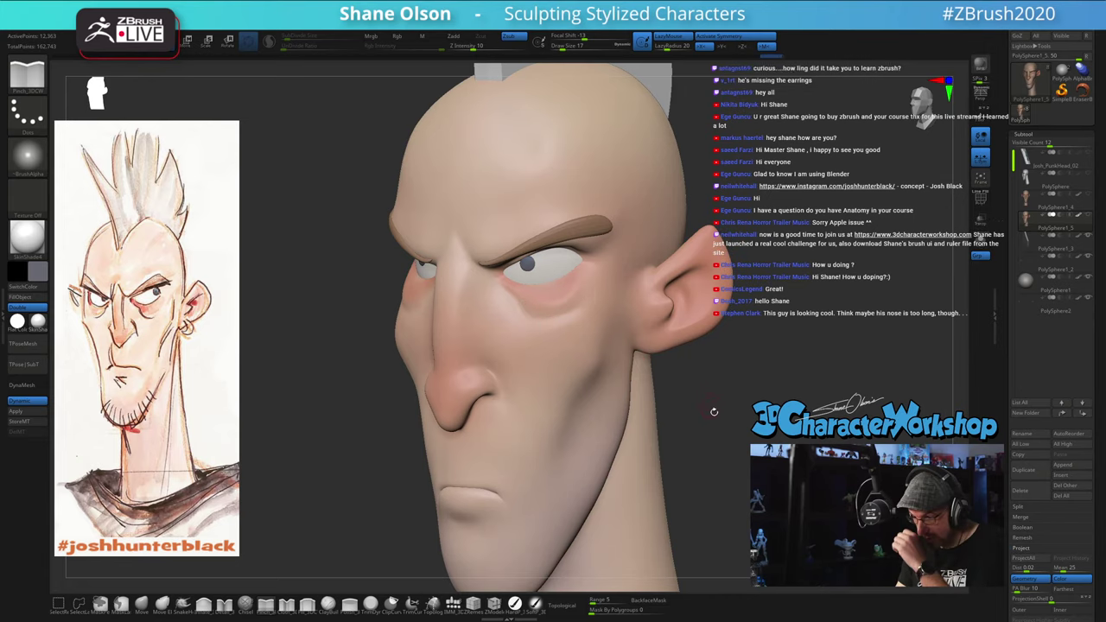
left_click_drag(635, 366, 609, 432)
Step: Define the folds beside the nose and on the cheek with the pinch brush at a draw size of 22
key("s")
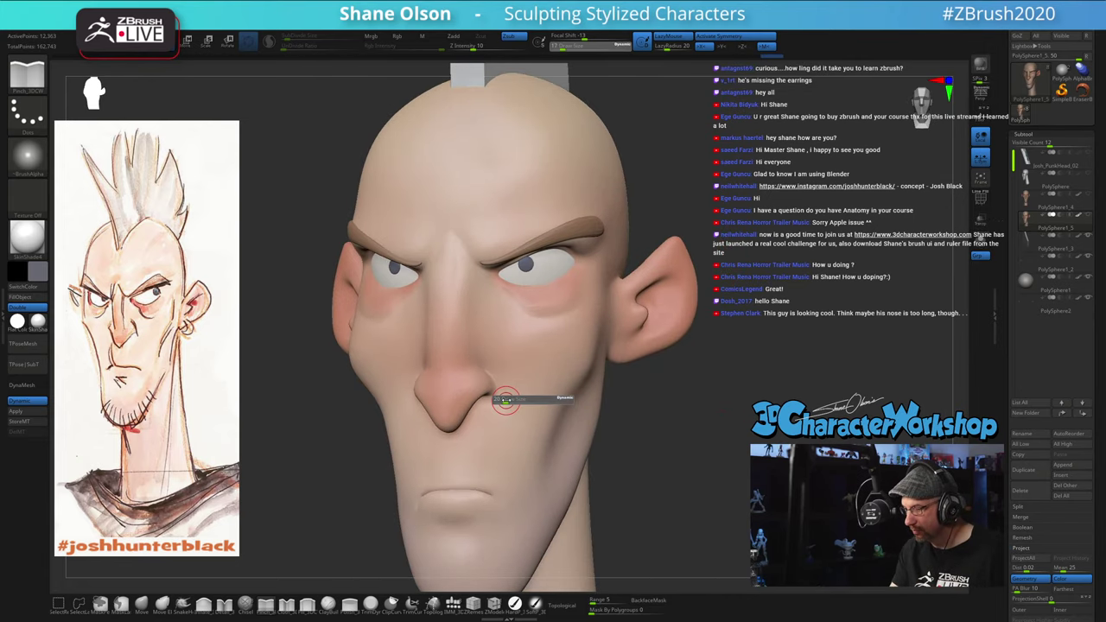
left_click_drag(506, 403, 511, 400)
left_click_drag(610, 389, 536, 383)
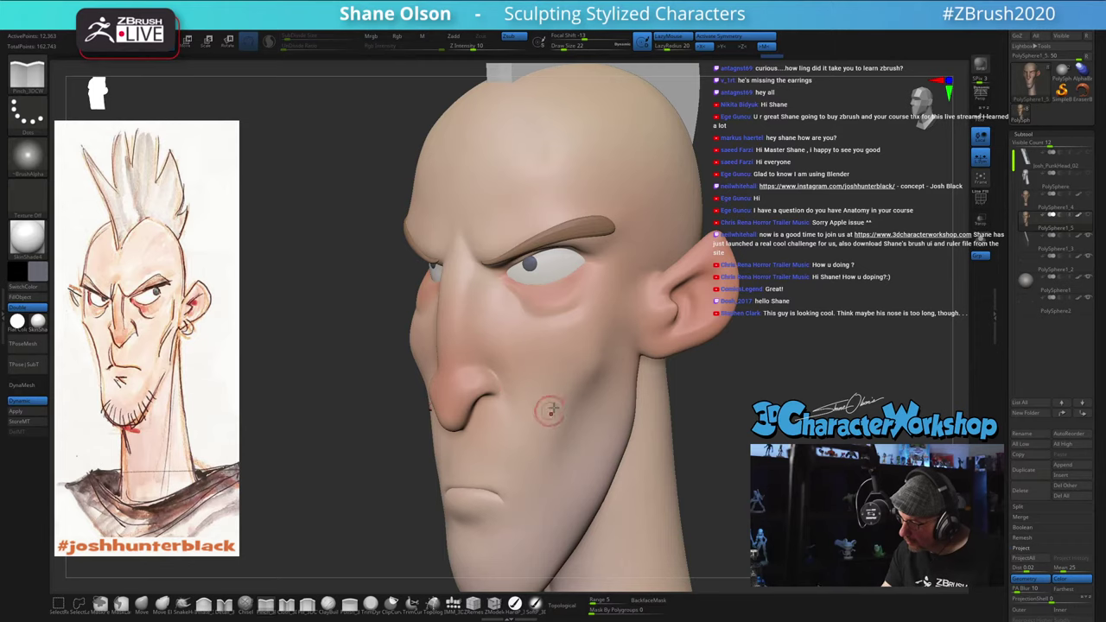
right_click_drag(551, 402, 531, 381)
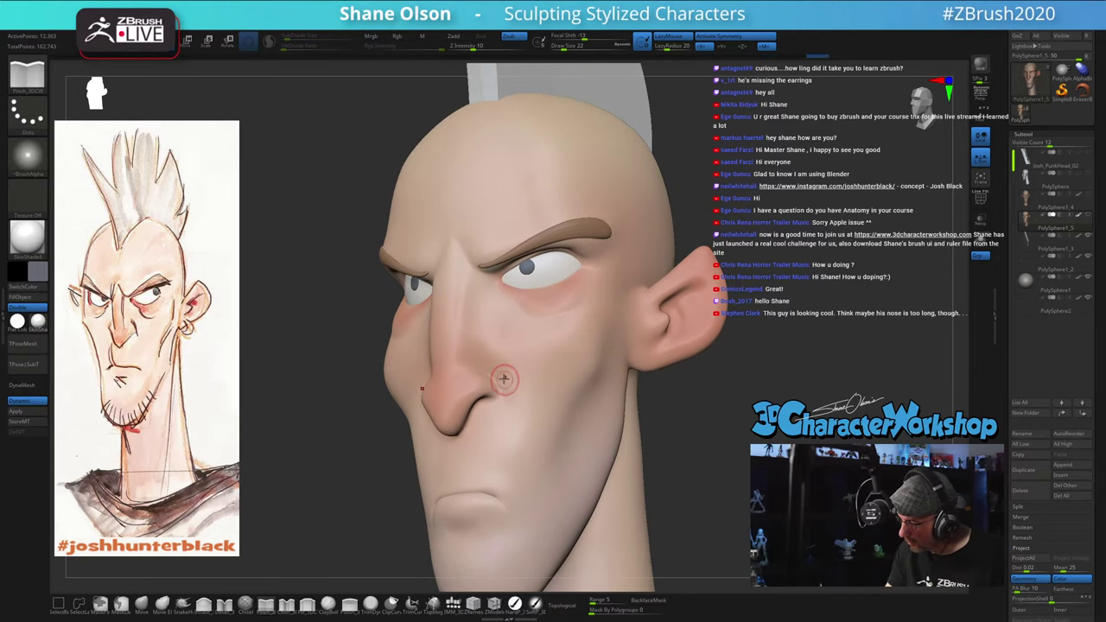
mouse_move(550, 399)
right_mouse_down()
mouse_move(664, 398)
mouse_move(534, 400)
mouse_move(622, 413)
mouse_move(618, 389)
mouse_move(636, 403)
mouse_move(583, 421)
right_mouse_up()
Step: Switch to the Move brush, reshape the cheekbones under the eyes, and smooth them
left_click(142, 604)
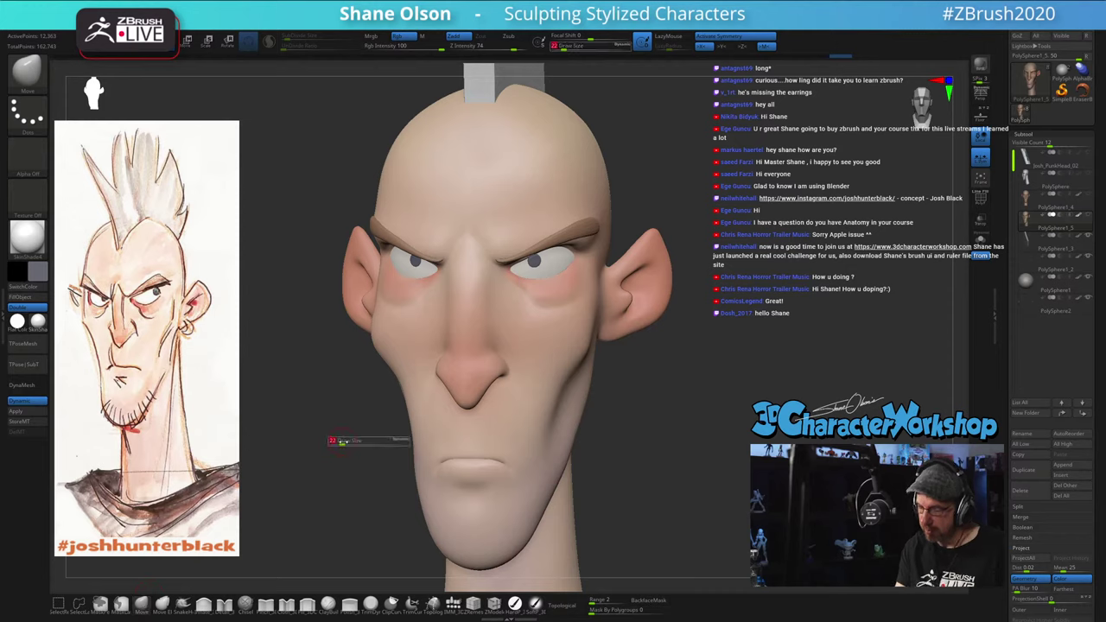
right_click_drag(366, 388, 407, 320)
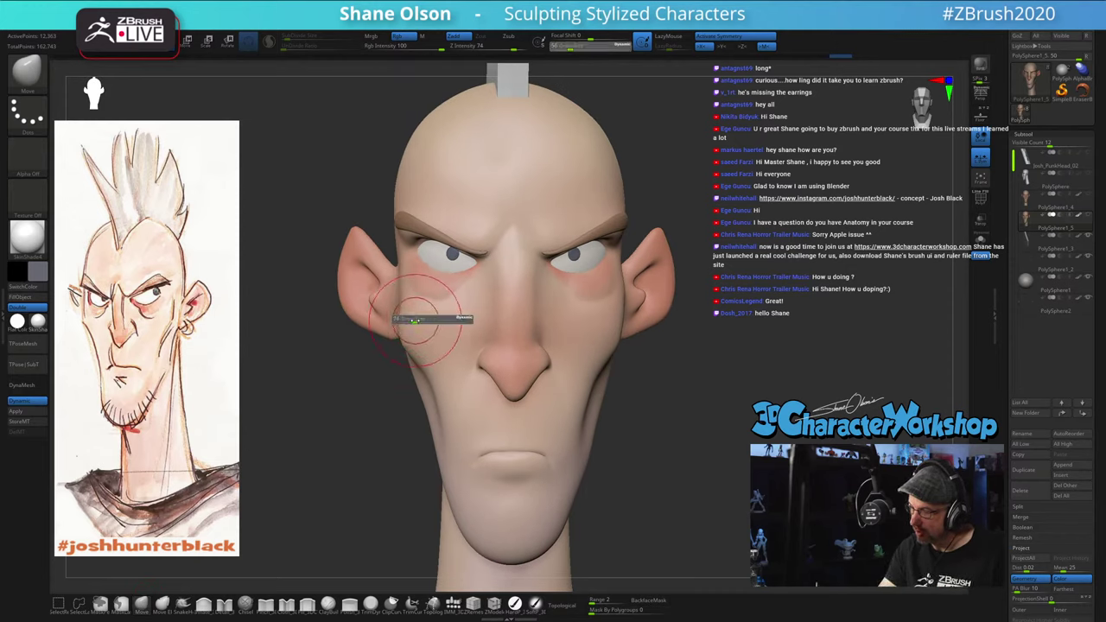
left_click_drag(406, 305, 410, 291)
right_click_drag(411, 291, 427, 309, "shift")
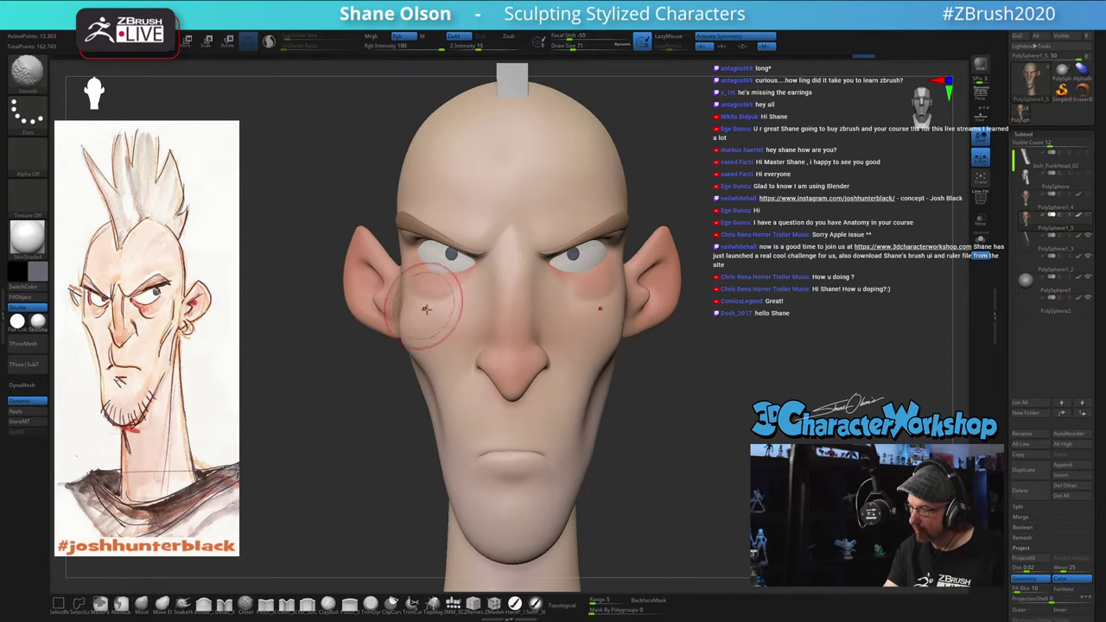
Step: Adjust the side of the face near the ears with the Move brush at a draw size of 97
key("s")
left_click_drag(684, 335, 689, 334)
right_click_drag(689, 334, 657, 294)
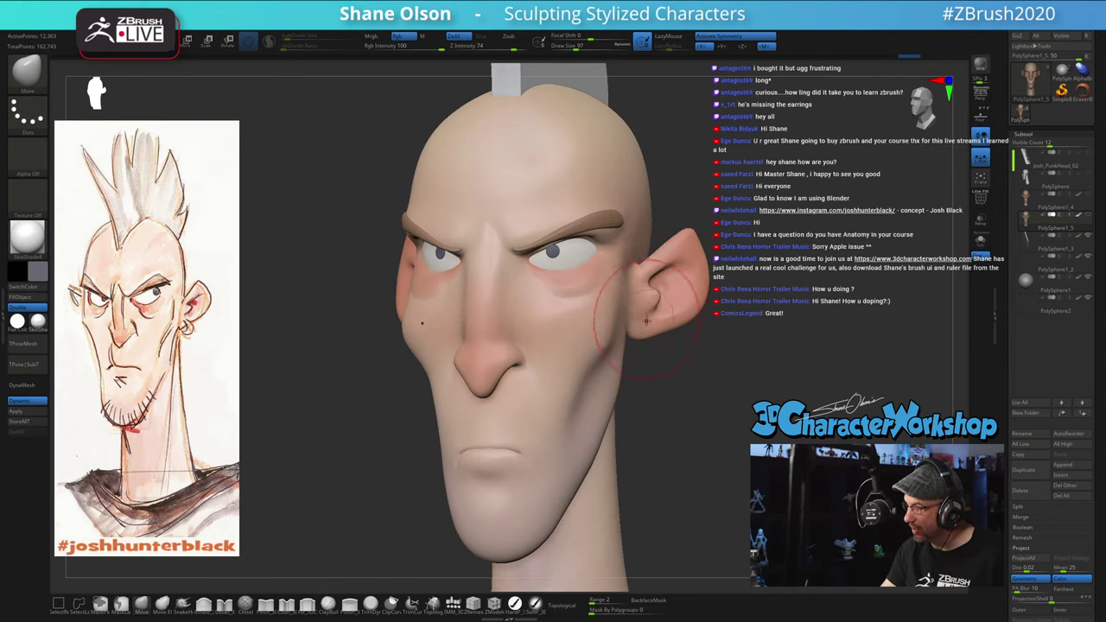
mouse_move(662, 388)
right_mouse_down()
mouse_move(675, 389)
mouse_move(657, 420)
right_mouse_up()
key("s")
left_click_drag(667, 383, 657, 383)
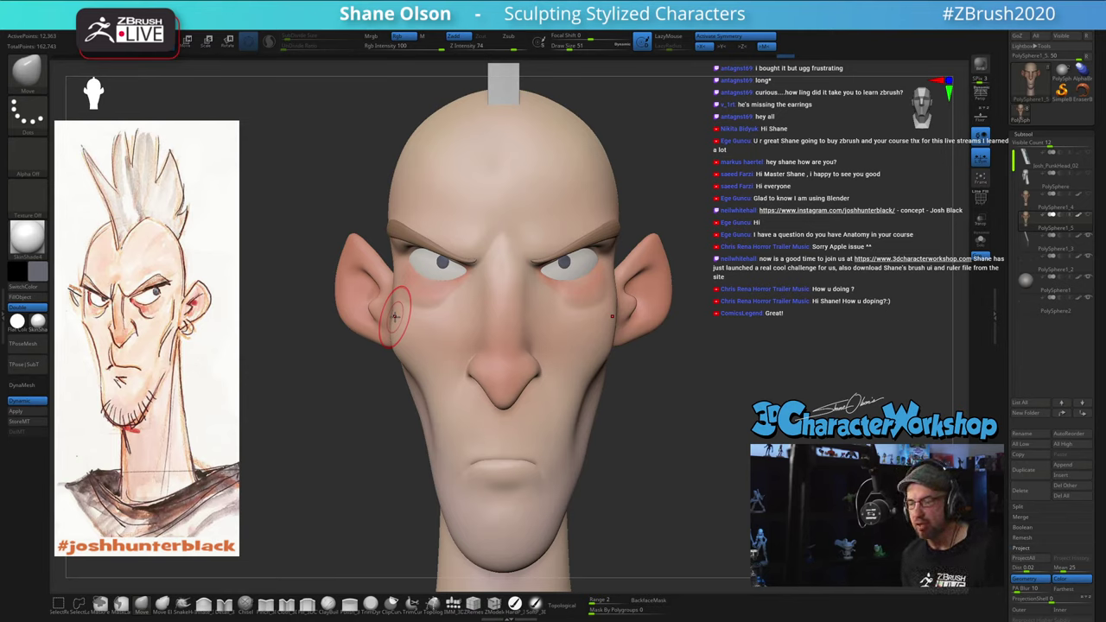
Step: Refine the cheekbone outline next to the ears from the front with the Move brush at a draw size of about 58
right_click_drag(487, 322, 485, 326, "ctrl")
right_click(485, 326)
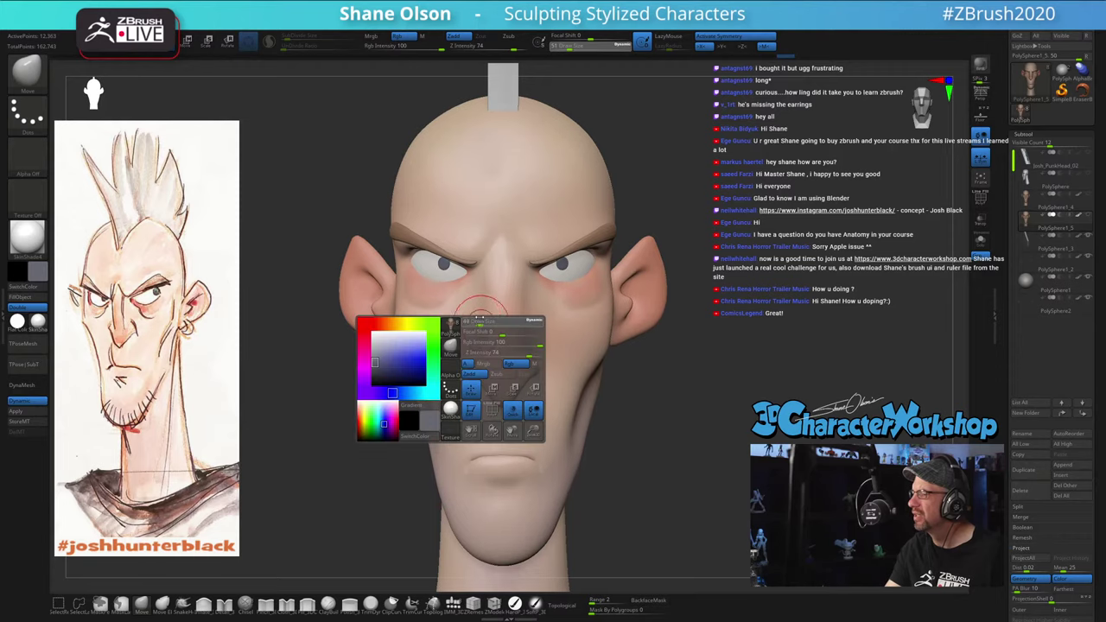
mouse_move(649, 365)
left_mouse_down()
mouse_move(643, 353)
mouse_move(666, 349)
mouse_move(601, 354)
mouse_move(581, 335)
mouse_move(597, 329)
mouse_move(587, 338)
left_mouse_up()
key("s")
key("s")
key("s")
left_click_drag(599, 385, 613, 352, "shift")
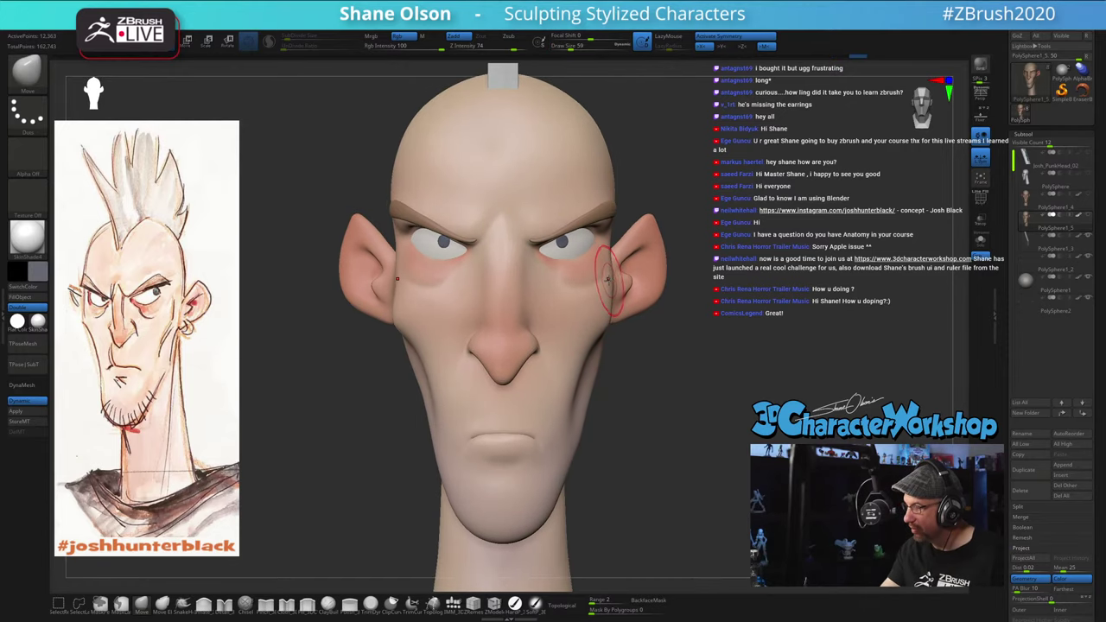
Step: Nudge the face edge beside the ears slightly outward with the Move brush at a draw size of 58
left_click_drag(609, 280, 615, 278)
left_click_drag(623, 366, 631, 400)
Step: Try to mirror and weld the head's geometry
key("c")
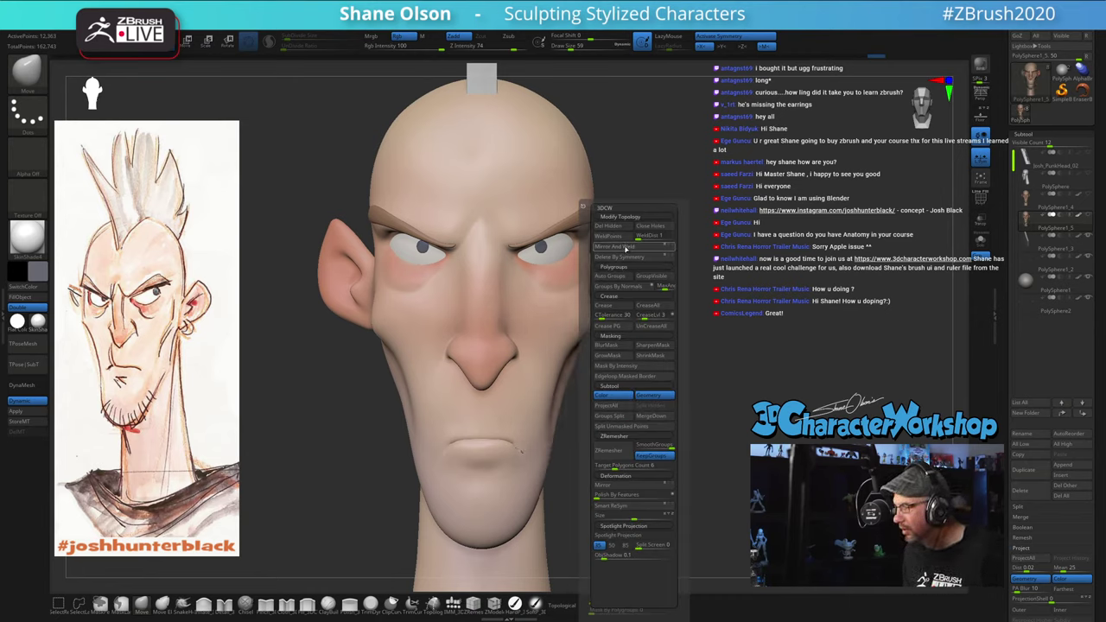
left_click_drag(724, 351, 713, 384)
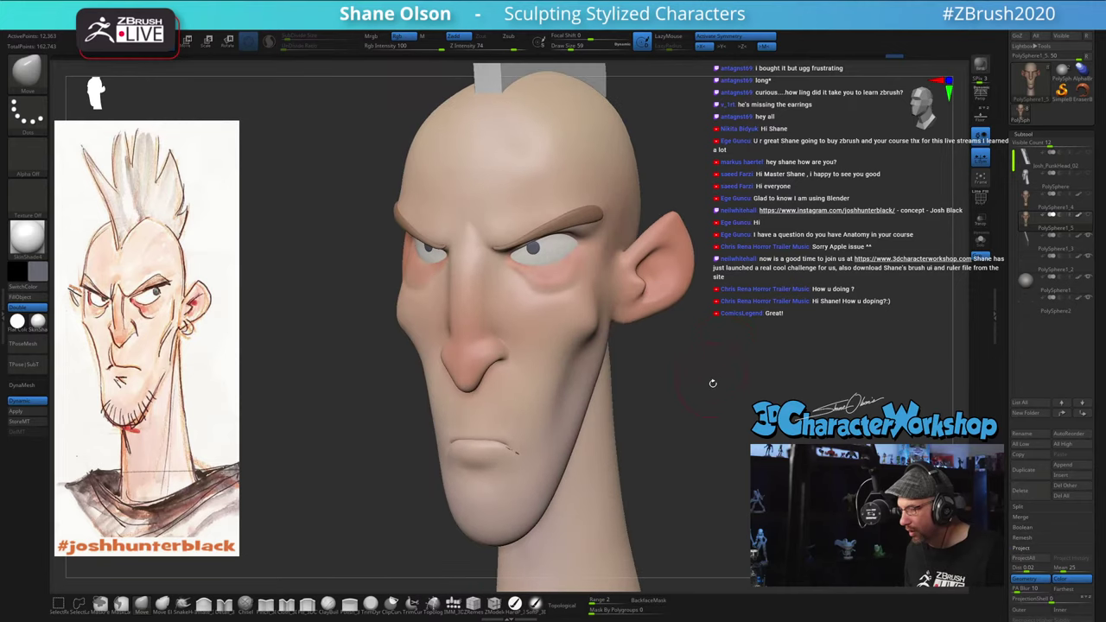
key("ctrl+z")
Step: Mirror the head's geometry to fix its left-right symmetry
left_click_drag(605, 380, 667, 315)
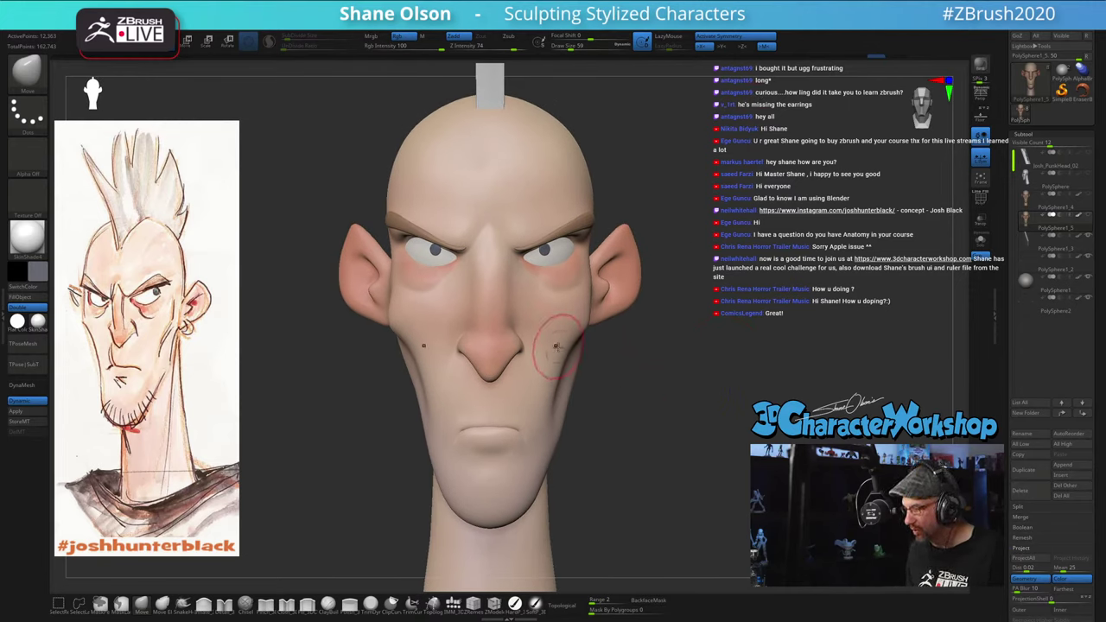
key("space")
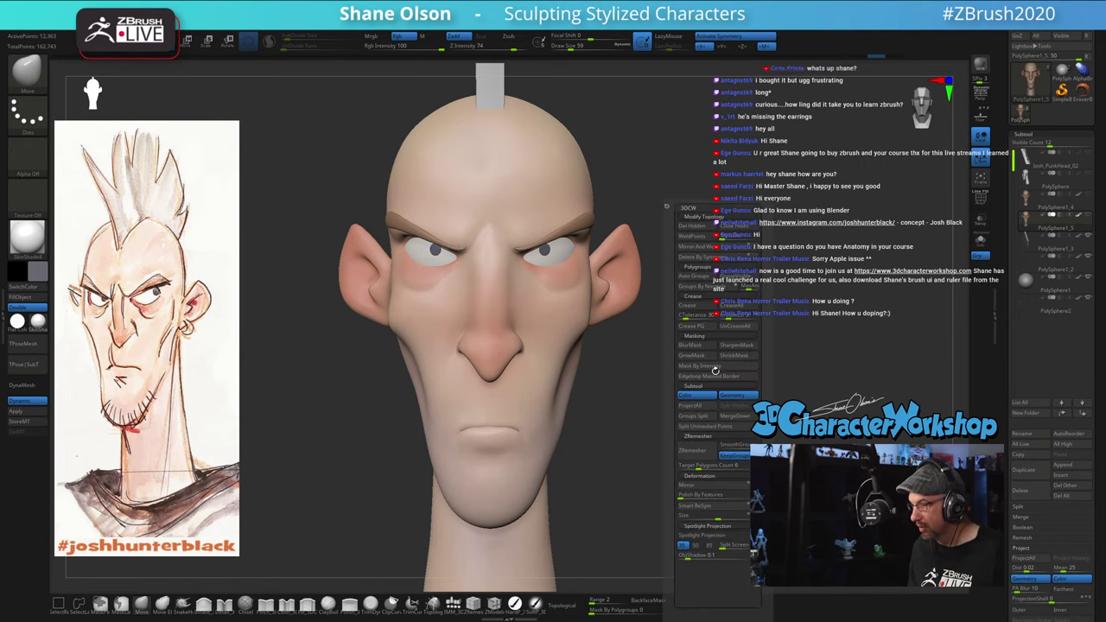
left_click(696, 489)
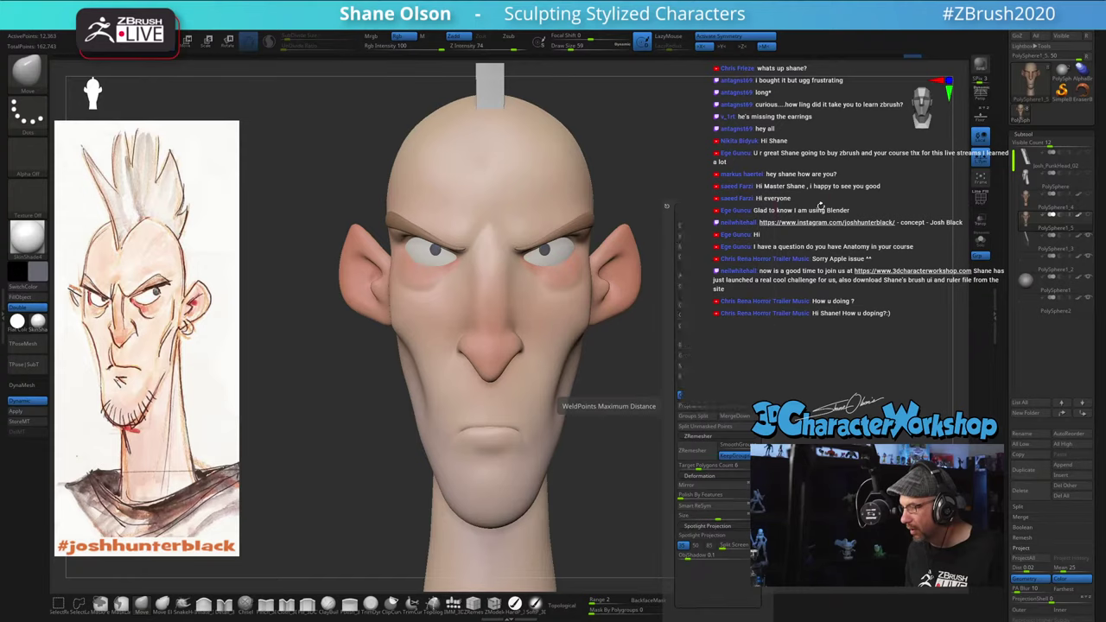
mouse_move(772, 347)
left_mouse_down()
mouse_move(834, 347)
mouse_move(760, 346)
left_mouse_up()
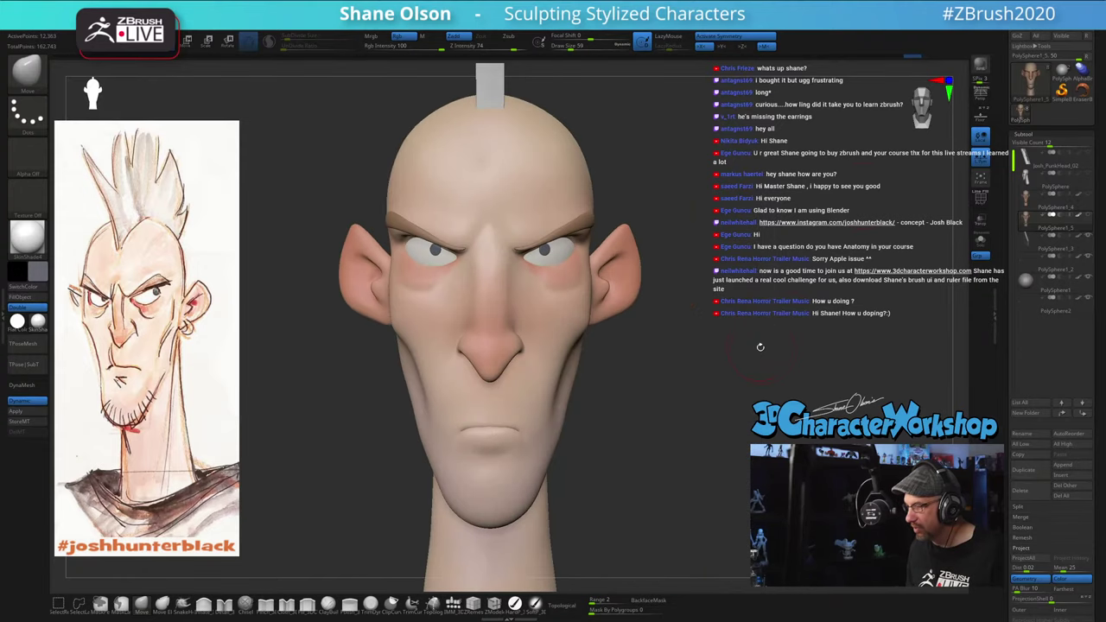
Step: Adjust the jawline and lower cheek with the Move brush at a draw size of 77
left_click_drag(667, 416, 624, 379, "alt")
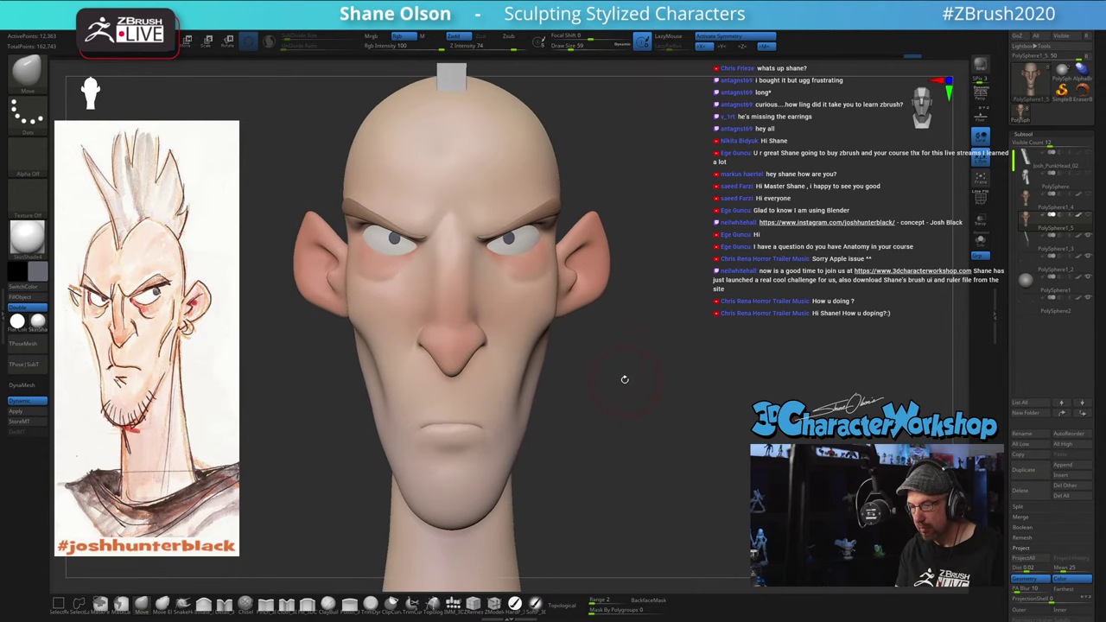
left_click_drag(588, 422, 547, 415)
left_click_drag(619, 420, 563, 405)
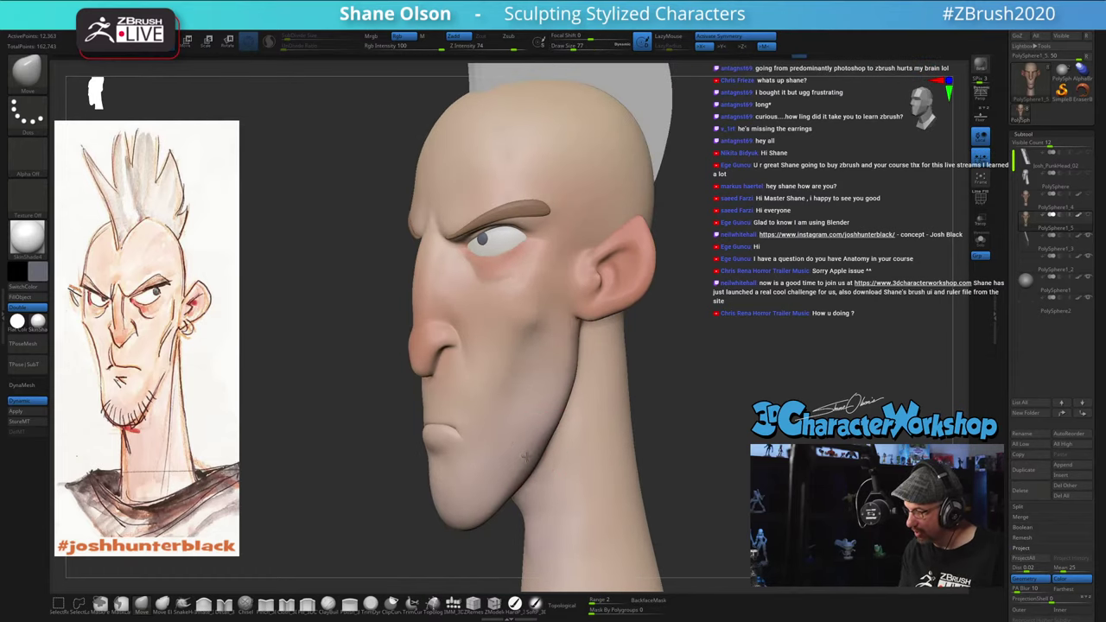
mouse_move(562, 366)
left_mouse_down()
mouse_move(576, 370)
mouse_move(575, 395)
mouse_move(608, 396)
mouse_move(610, 418)
left_mouse_up()
key("s")
key("s")
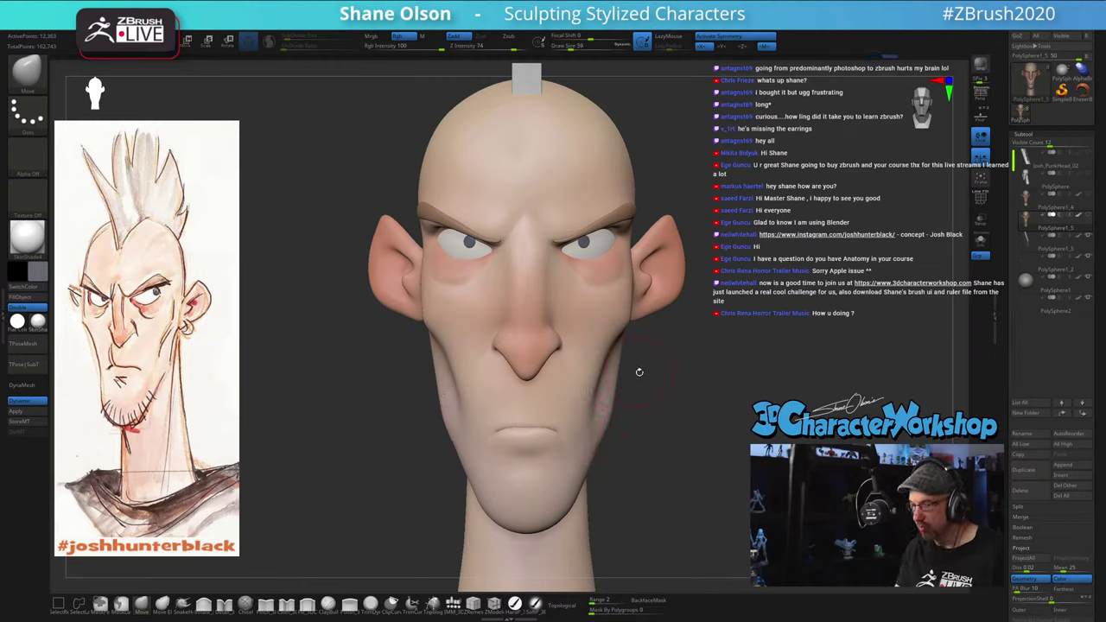
Step: Refine the cheekbones beside the ears and the hollow of the cheeks with the Move brush at draw sizes of 68 and 71
key("s")
left_click_drag(615, 285, 629, 275)
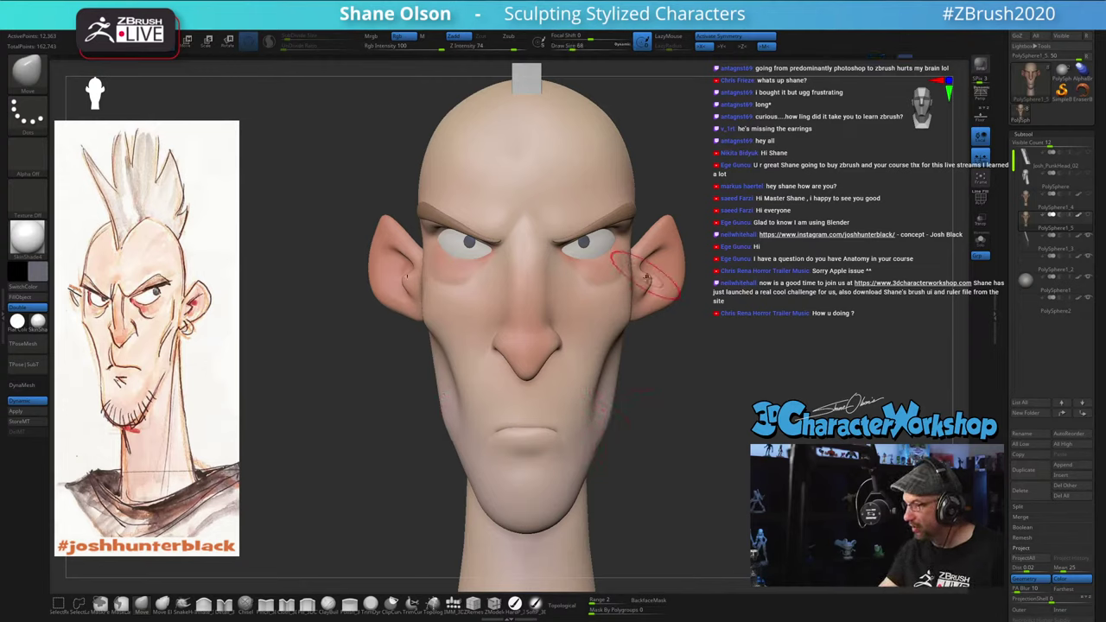
left_click_drag(677, 328, 654, 353)
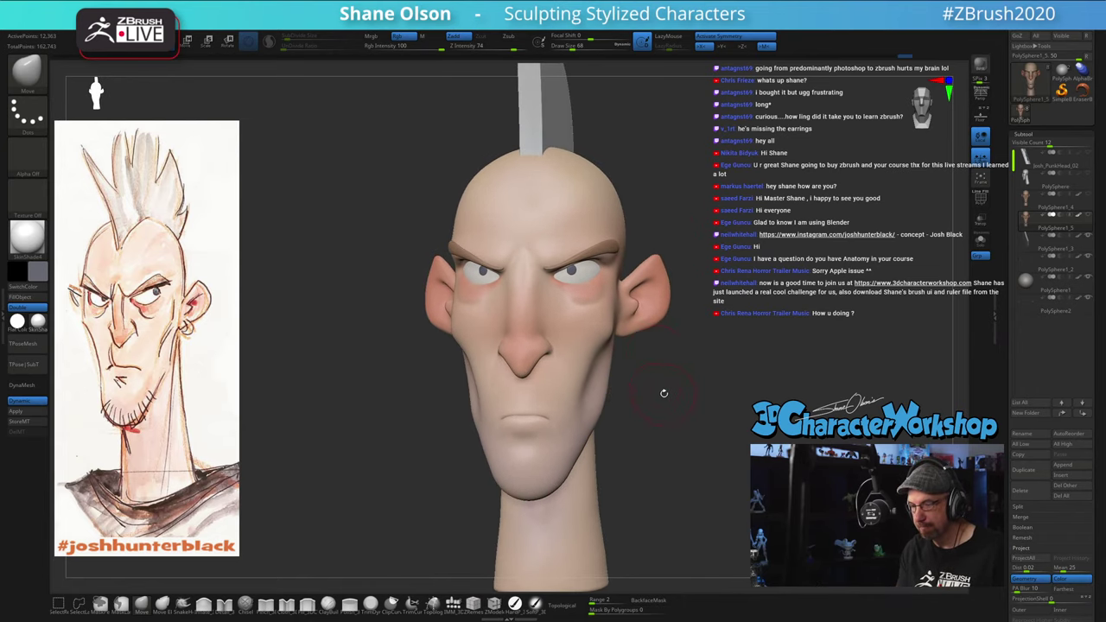
left_click_drag(664, 393, 671, 394)
key("s")
left_click_drag(505, 390, 509, 389)
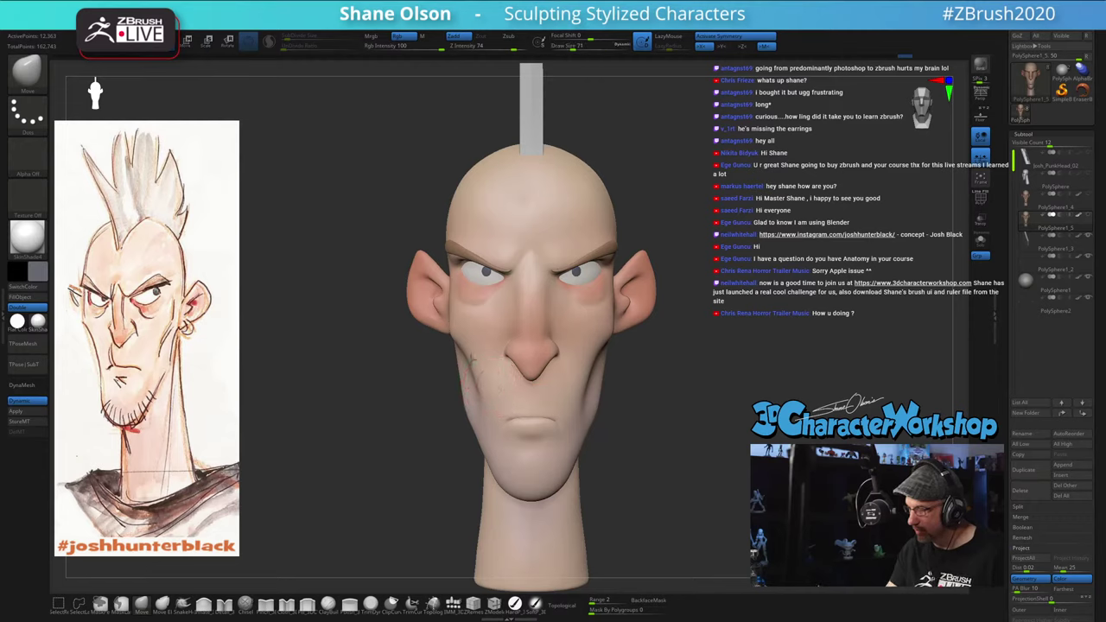
Step: Reshape the back of the jaw and the throat in side view with the Move brush, and smooth where they meet
left_click_drag(663, 463, 544, 467)
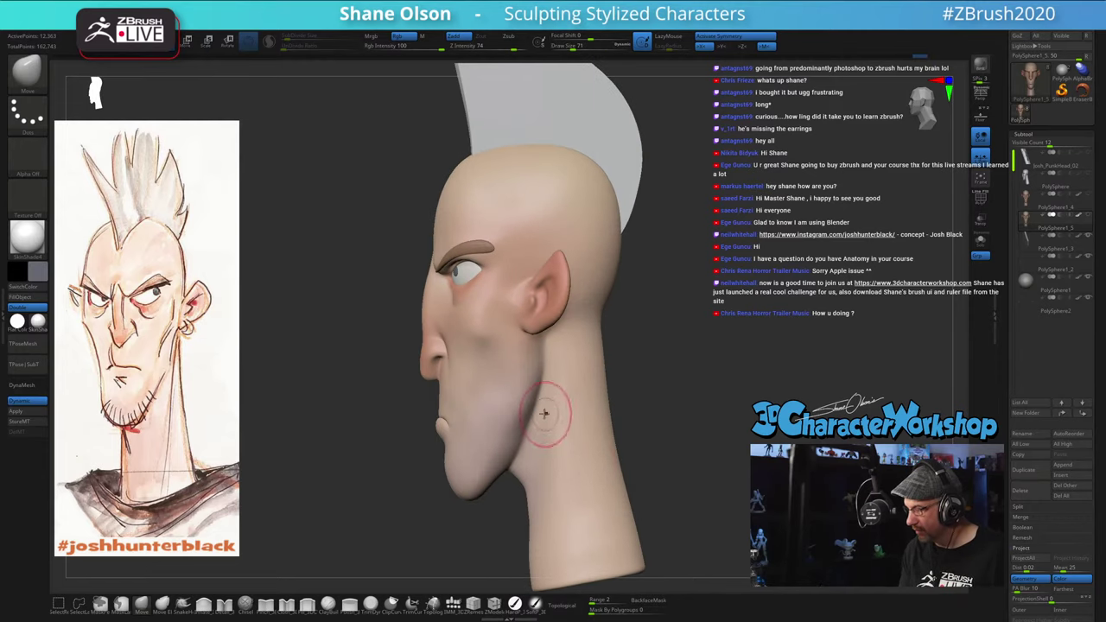
mouse_move(542, 404)
left_mouse_down()
mouse_move(537, 431)
mouse_move(545, 384)
left_mouse_up()
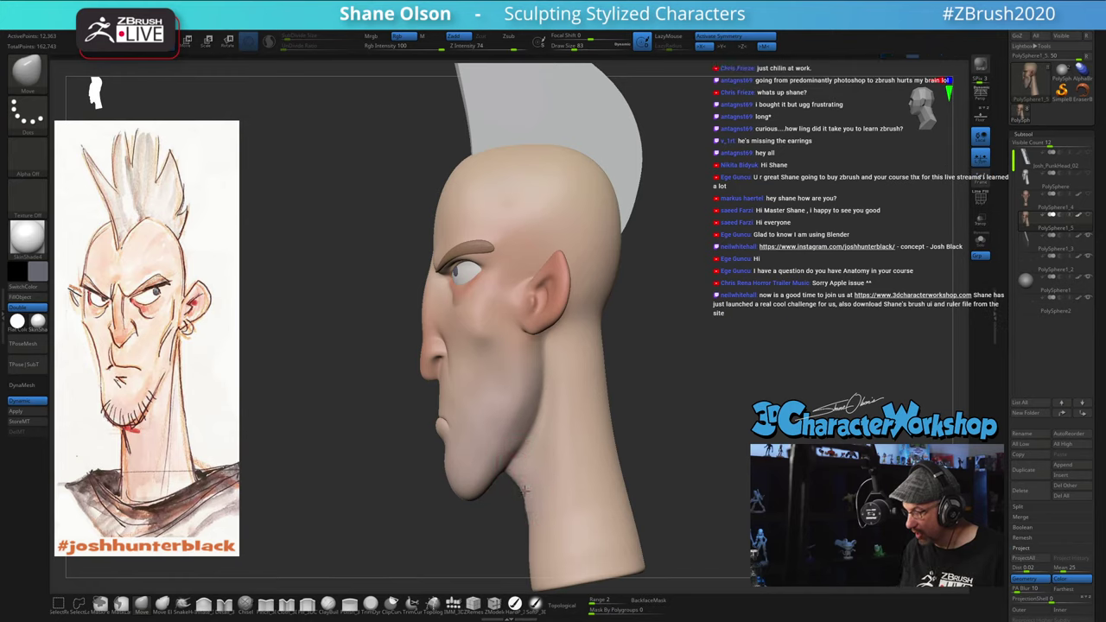
right_click_drag(528, 499, 546, 487)
mouse_move(542, 487)
left_mouse_down("shift")
mouse_move(529, 491)
mouse_move(534, 500)
left_mouse_up("shift")
right_click_drag(532, 471, 503, 481)
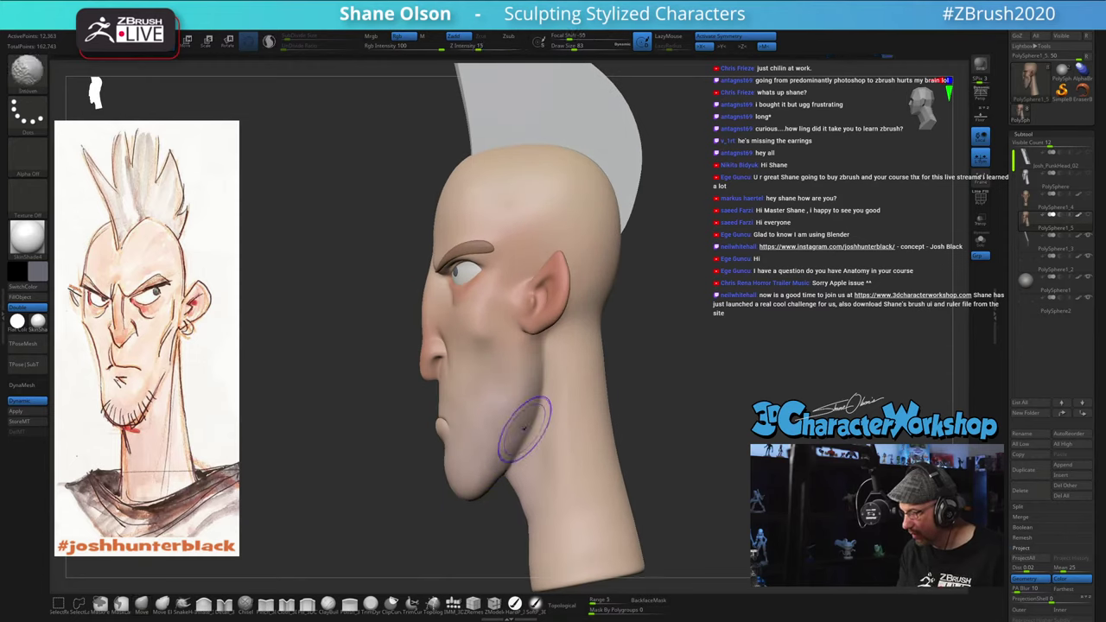
Step: Sharpen the jawline against the neck with the pinch brush at a draw size of 65
left_click(269, 609)
mouse_move(610, 366)
right_mouse_down()
mouse_move(607, 379)
mouse_move(581, 354)
mouse_move(627, 340)
mouse_move(634, 358)
mouse_move(556, 363)
right_mouse_up()
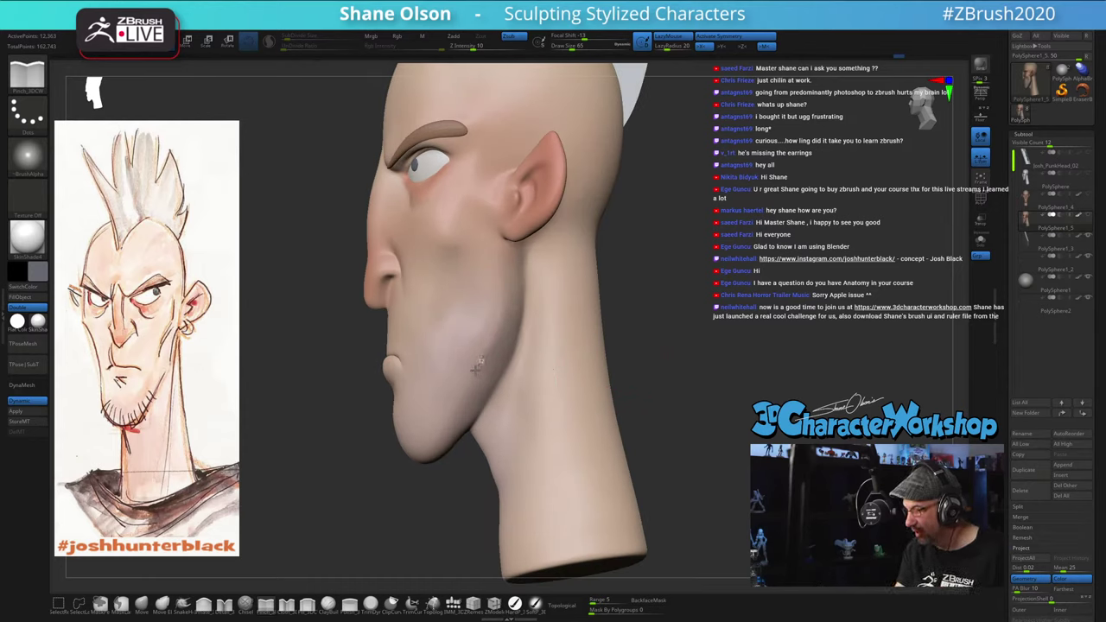
mouse_move(657, 398)
right_mouse_down()
mouse_move(629, 402)
mouse_move(668, 395)
right_mouse_up()
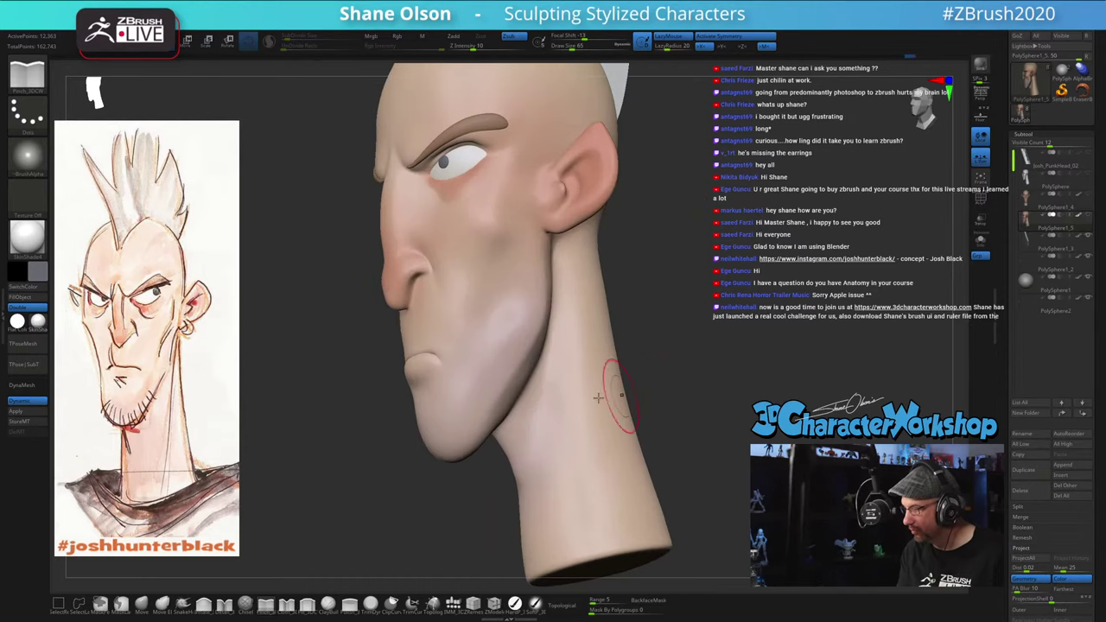
right_click_drag(523, 354, 506, 371)
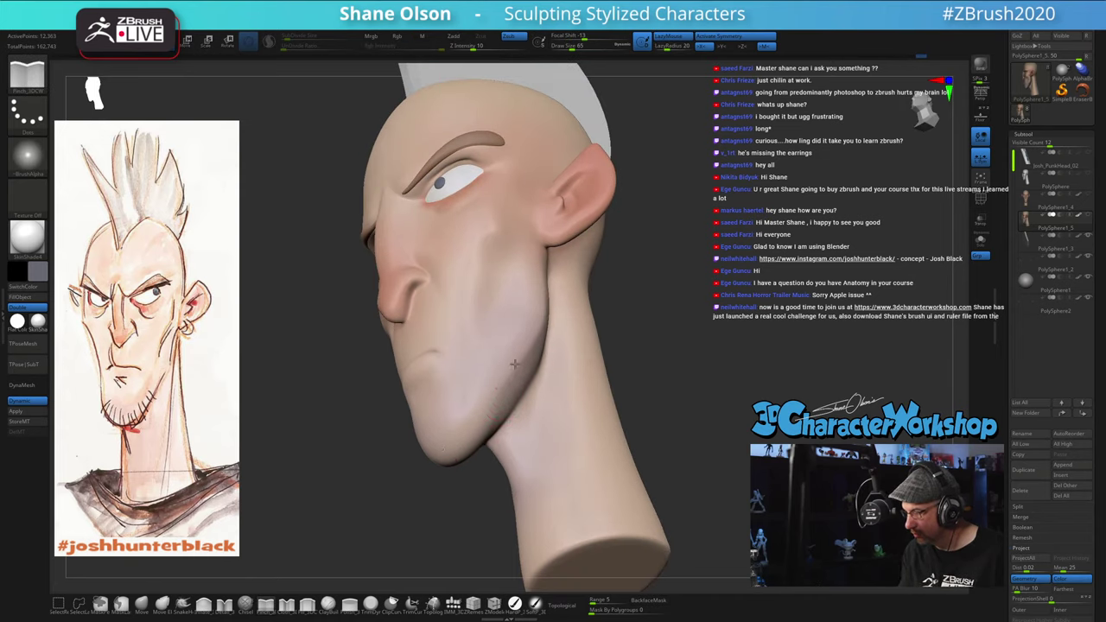
right_click_drag(573, 425, 678, 369)
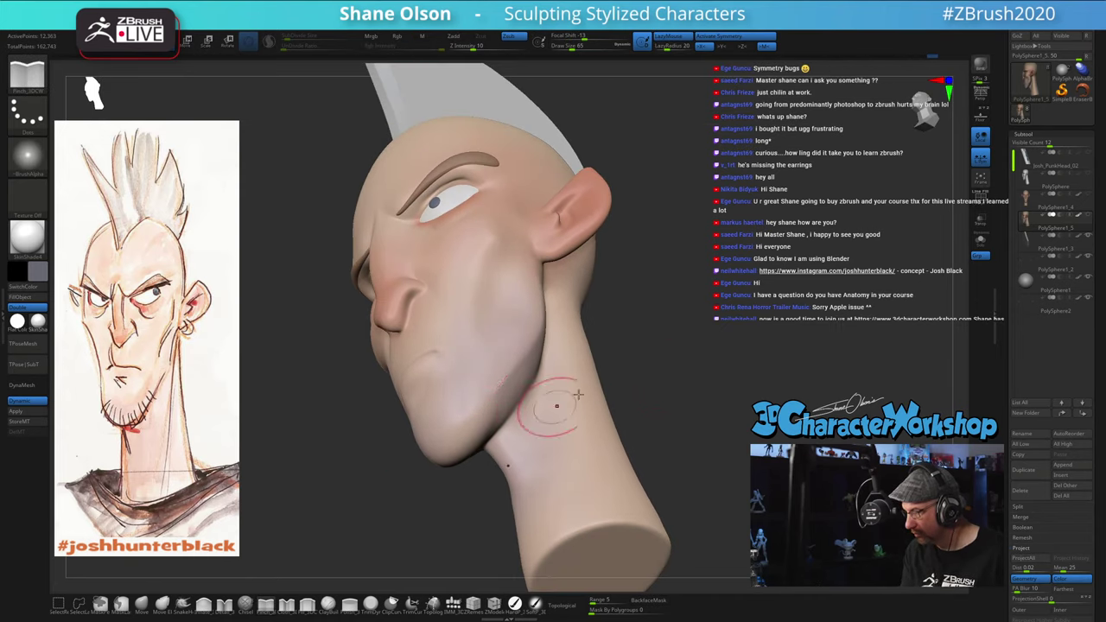
mouse_move(556, 401)
right_mouse_down()
mouse_move(645, 385)
mouse_move(506, 345)
right_mouse_up()
Step: Smooth the jaw and the side of the neck, and pinch the crease behind the jaw at a draw size of 51
key("shift")
left_click_drag(496, 351, 458, 420, "shift")
left_click_drag(671, 393, 679, 381)
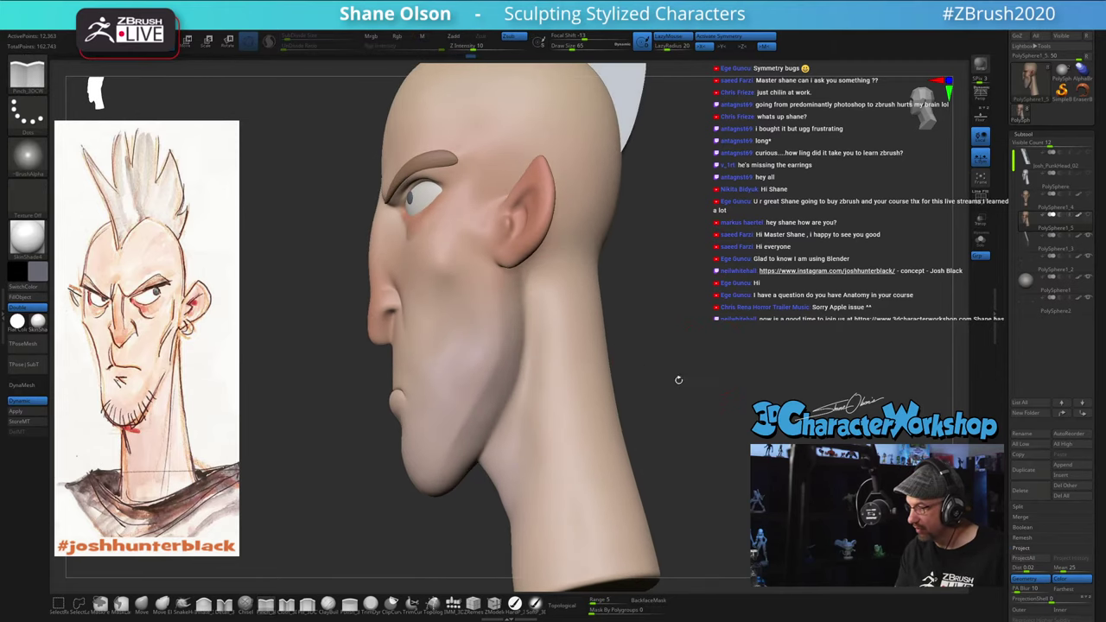
left_click_drag(562, 379, 556, 349, "shift")
left_click_drag(538, 465, 545, 385, "shift")
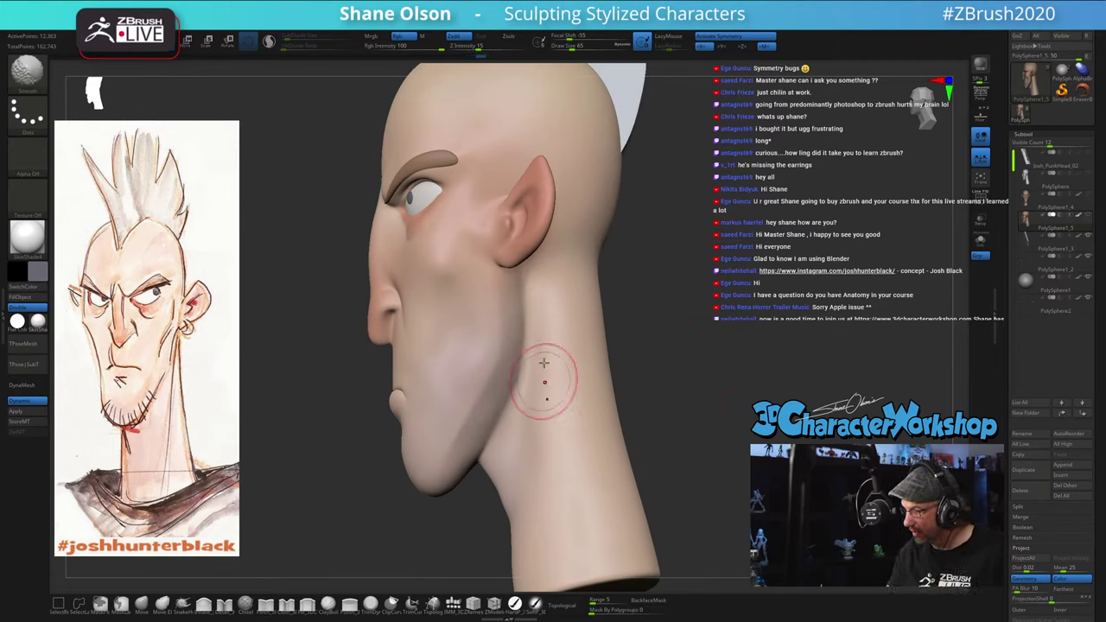
key("bracketleft")
left_click_drag(525, 292, 523, 370)
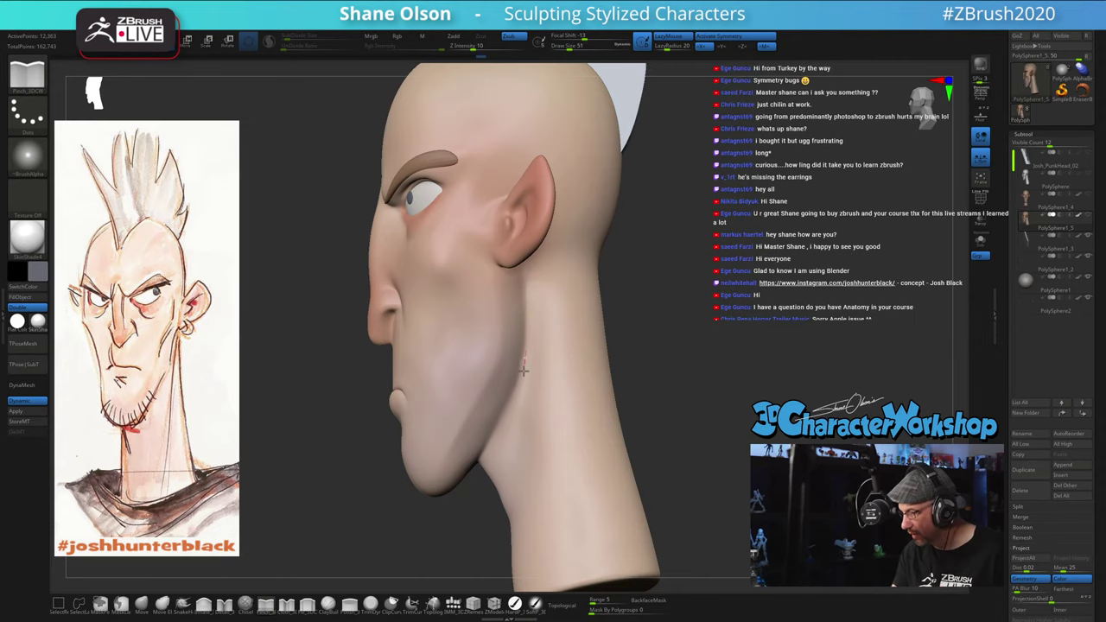
left_click_drag(683, 421, 707, 298)
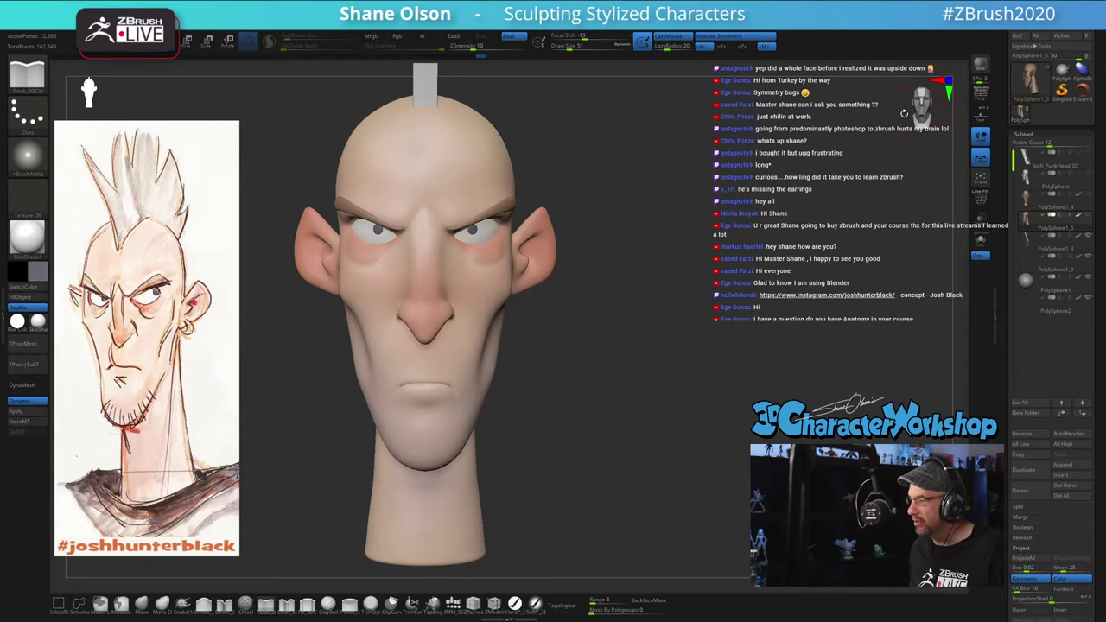
mouse_move(660, 427)
left_mouse_down()
mouse_move(627, 428)
mouse_move(656, 421)
left_mouse_up()
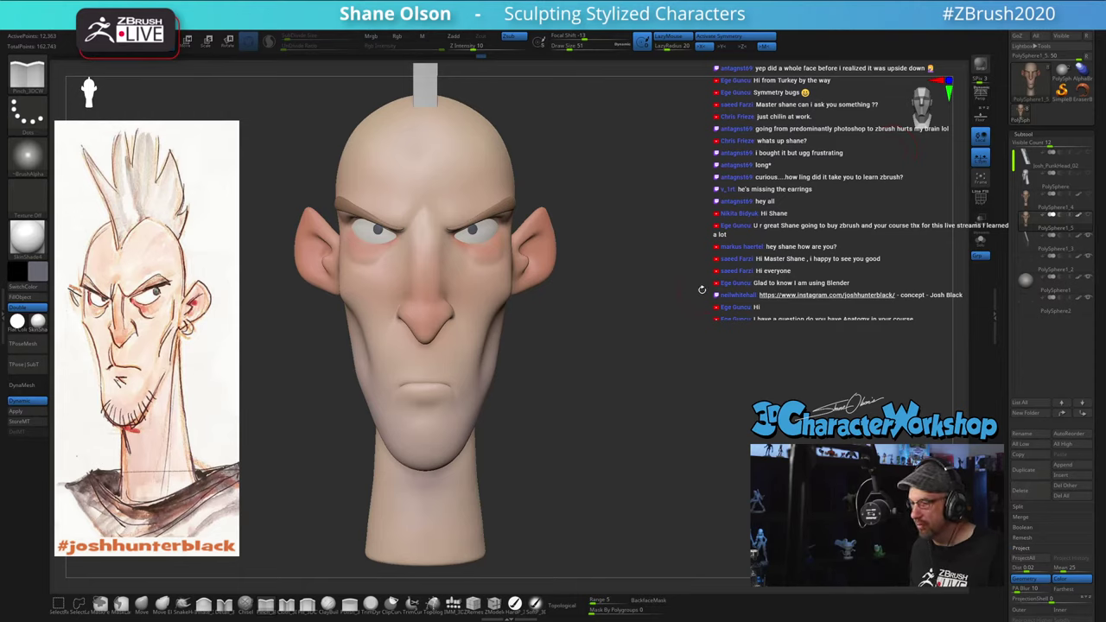
left_click_drag(702, 291, 656, 309, "shift")
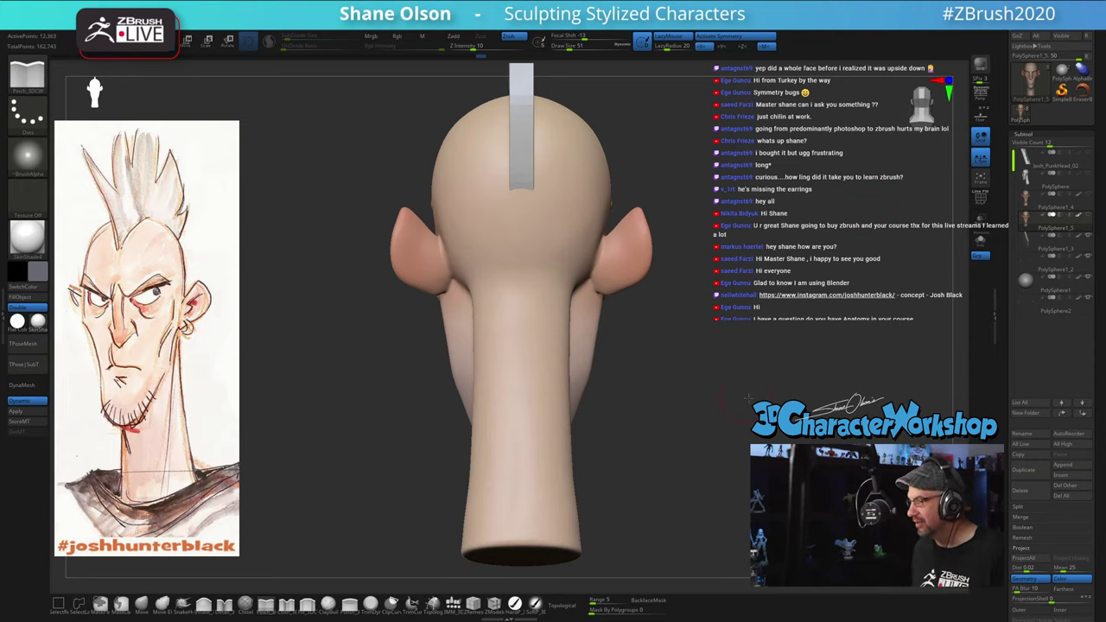
left_click_drag(749, 399, 778, 292)
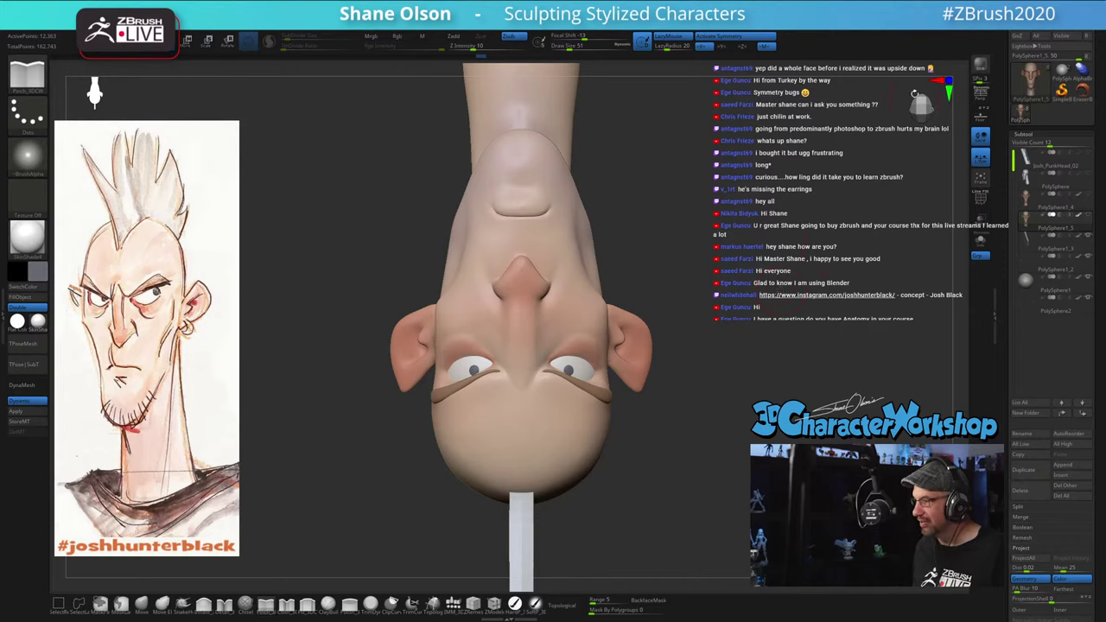
left_click_drag(791, 494, 772, 347)
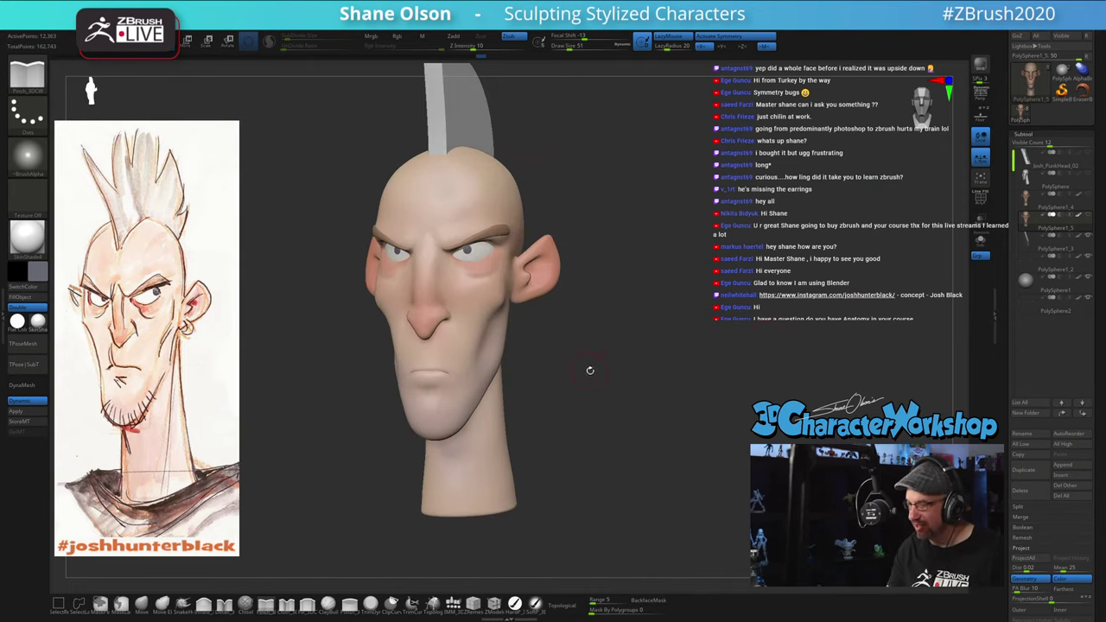
Step: Define the lower edge of the cheekbone toward the ear with the pinch brush, reducing the draw size to 33
mouse_move(591, 370)
left_mouse_down()
mouse_move(586, 385)
mouse_move(615, 408)
mouse_move(593, 373)
left_mouse_up()
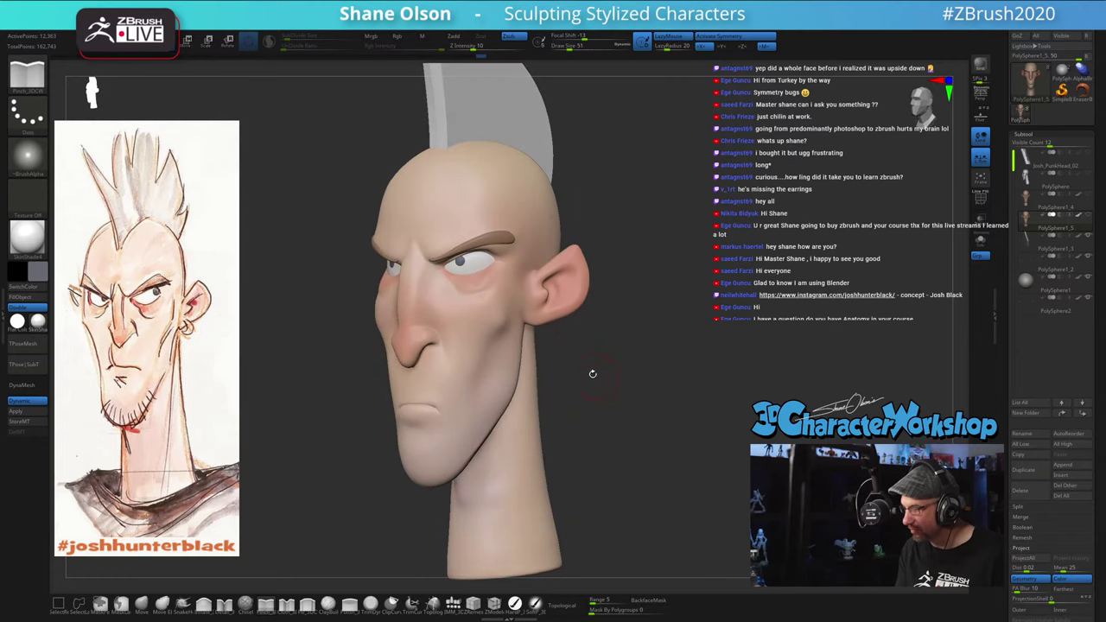
right_click_drag(514, 305, 478, 360, "ctrl")
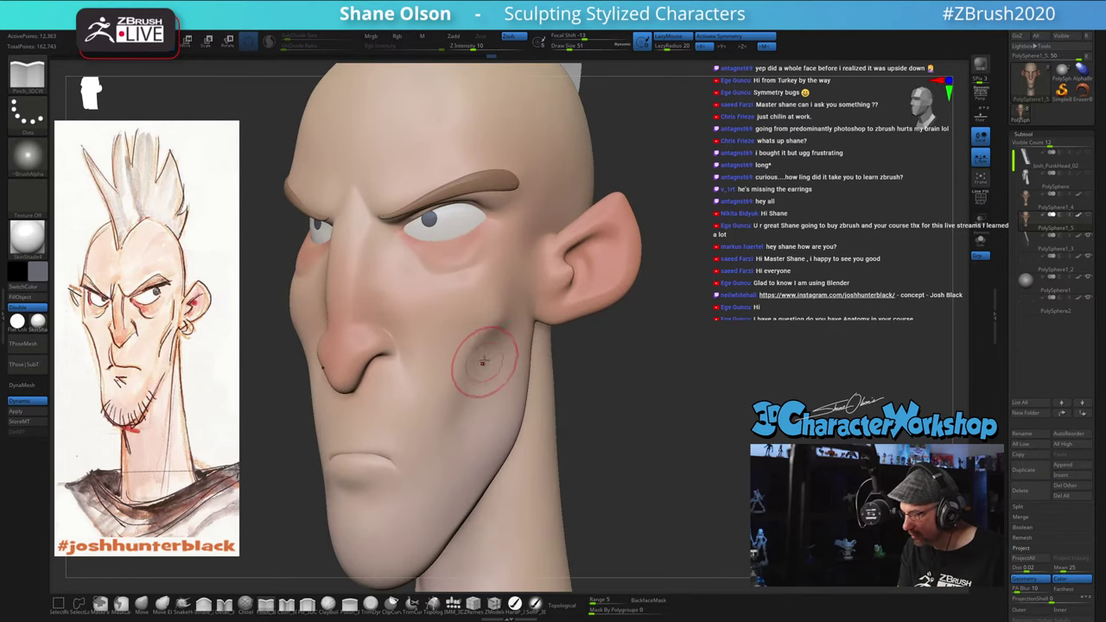
mouse_move(527, 377)
right_mouse_down()
mouse_move(595, 362)
mouse_move(501, 332)
right_mouse_up()
left_click_drag(531, 292, 515, 375)
left_click_drag(513, 315, 510, 314)
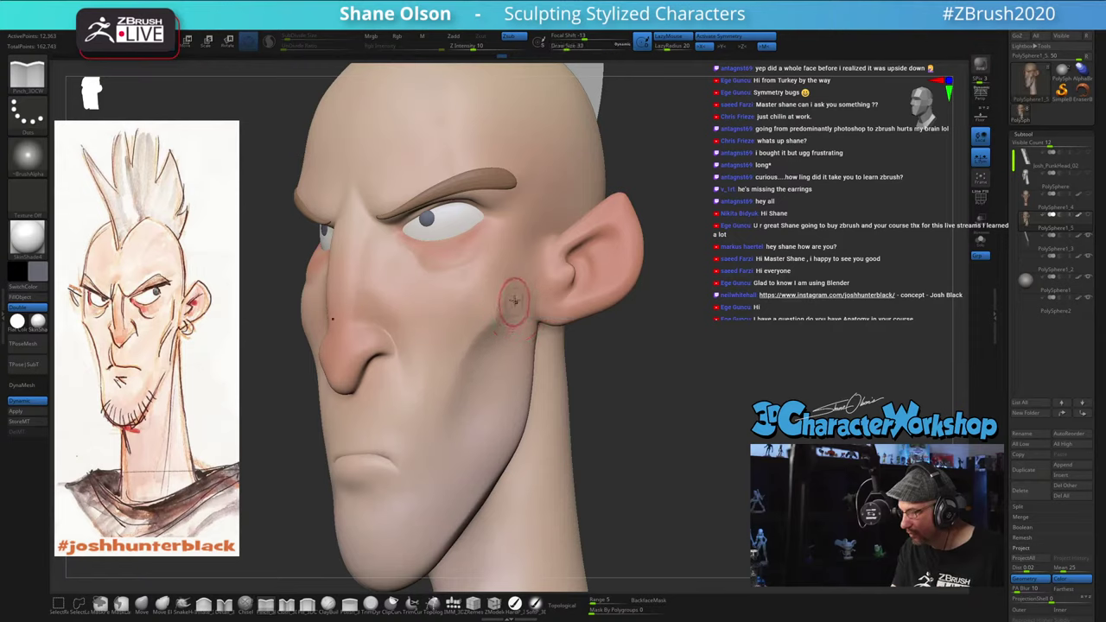
mouse_move(510, 360)
right_mouse_down()
mouse_move(520, 353)
mouse_move(474, 363)
right_mouse_up()
mouse_move(470, 420)
right_mouse_down()
mouse_move(477, 399)
mouse_move(509, 429)
mouse_move(535, 433)
mouse_move(525, 455)
right_mouse_up()
right_click_drag(630, 420, 677, 413, "alt")
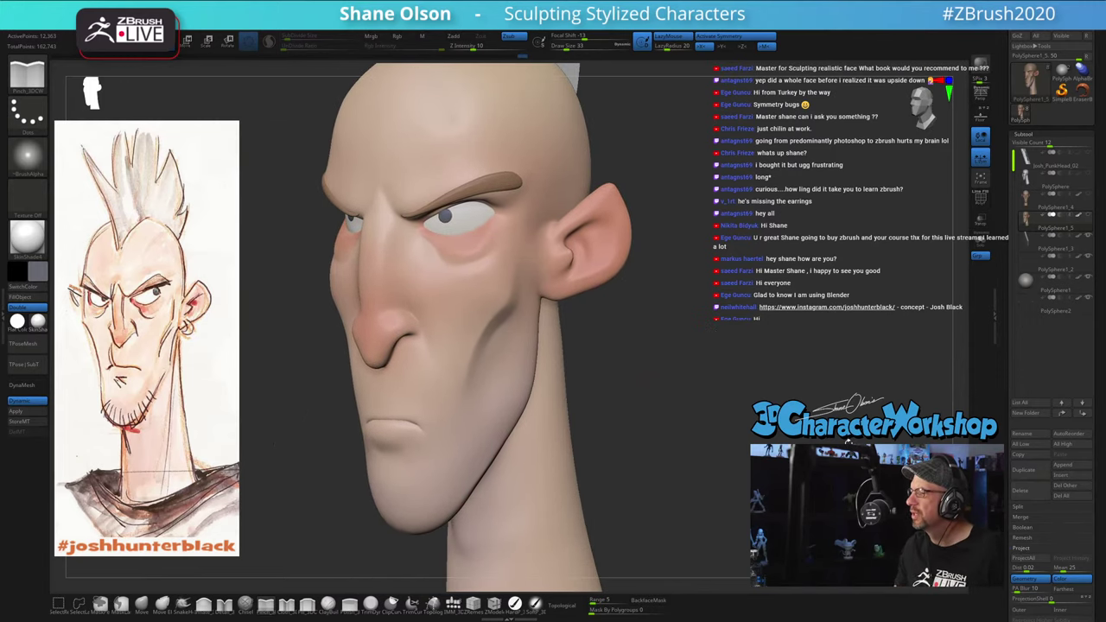
Step: Reshape the side of the face in front of the ear with the Move brush at a draw size of 49, and smooth up to the temple
right_click_drag(725, 343, 696, 346)
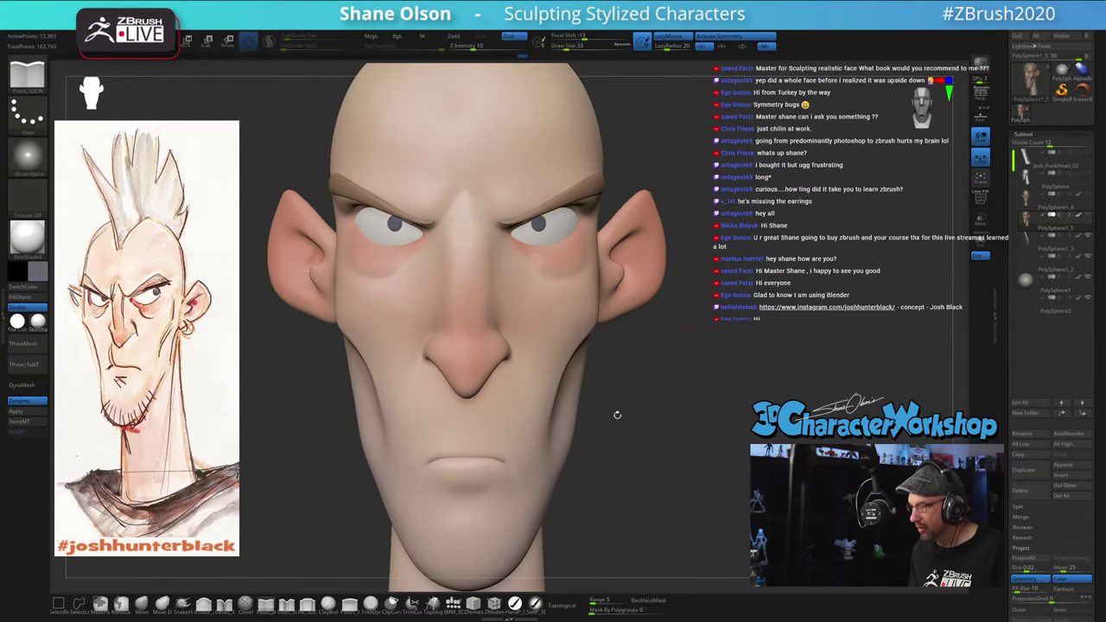
left_click(141, 604)
right_click_drag(662, 361, 605, 277)
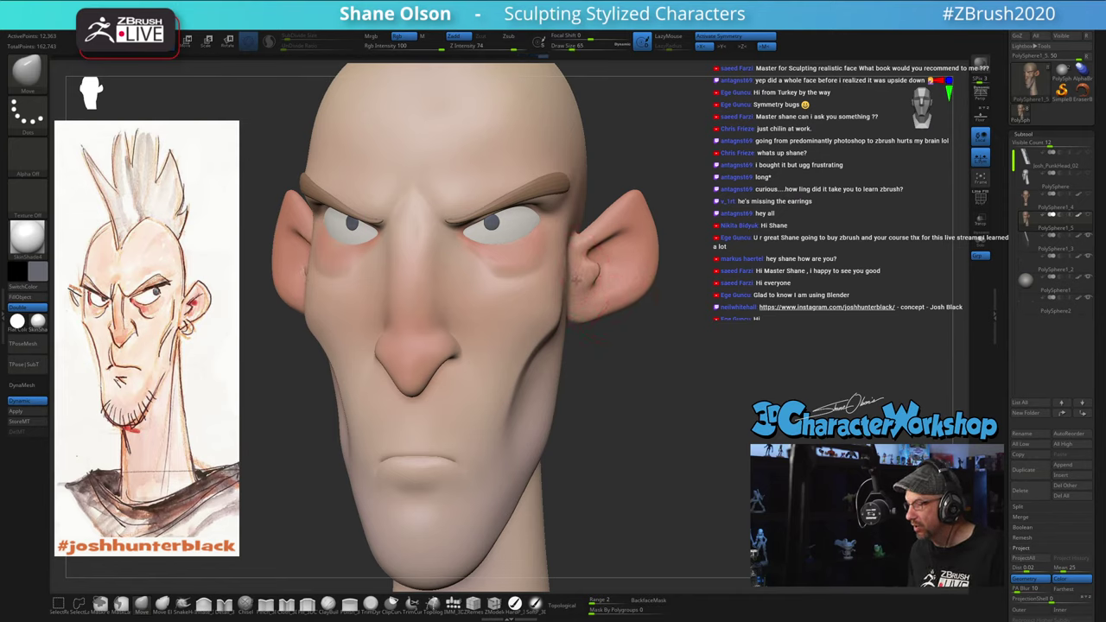
mouse_move(618, 344)
right_mouse_down()
mouse_move(761, 380)
mouse_move(664, 413)
mouse_move(633, 335)
mouse_move(560, 285)
right_mouse_up()
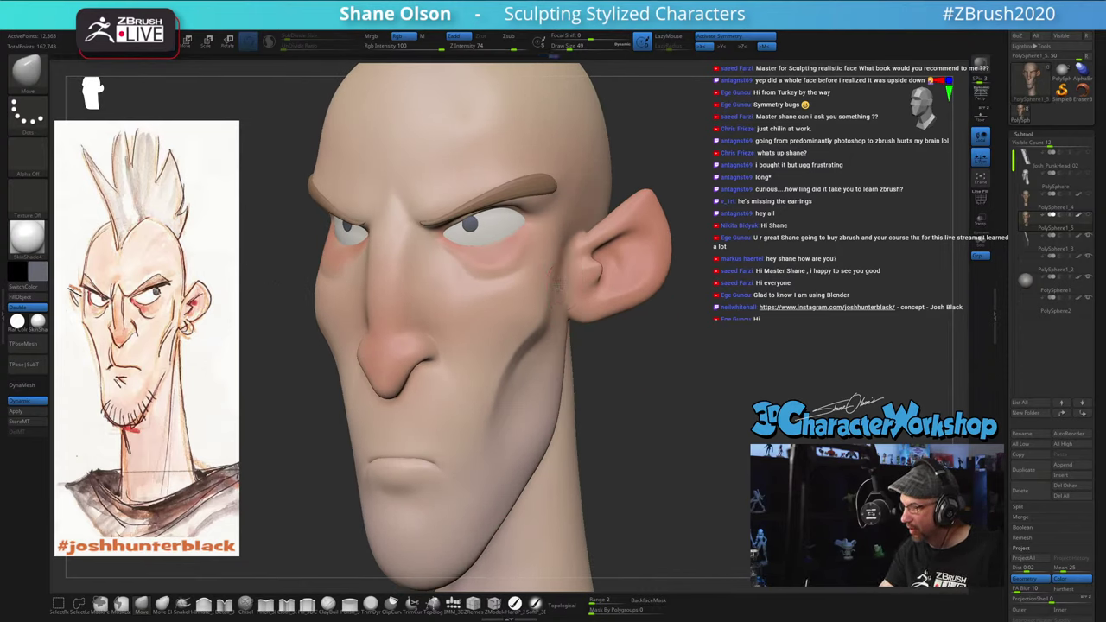
left_click_drag(560, 286, 565, 264)
right_click_drag(590, 275, 574, 259)
left_click_drag(558, 271, 588, 206, "shift")
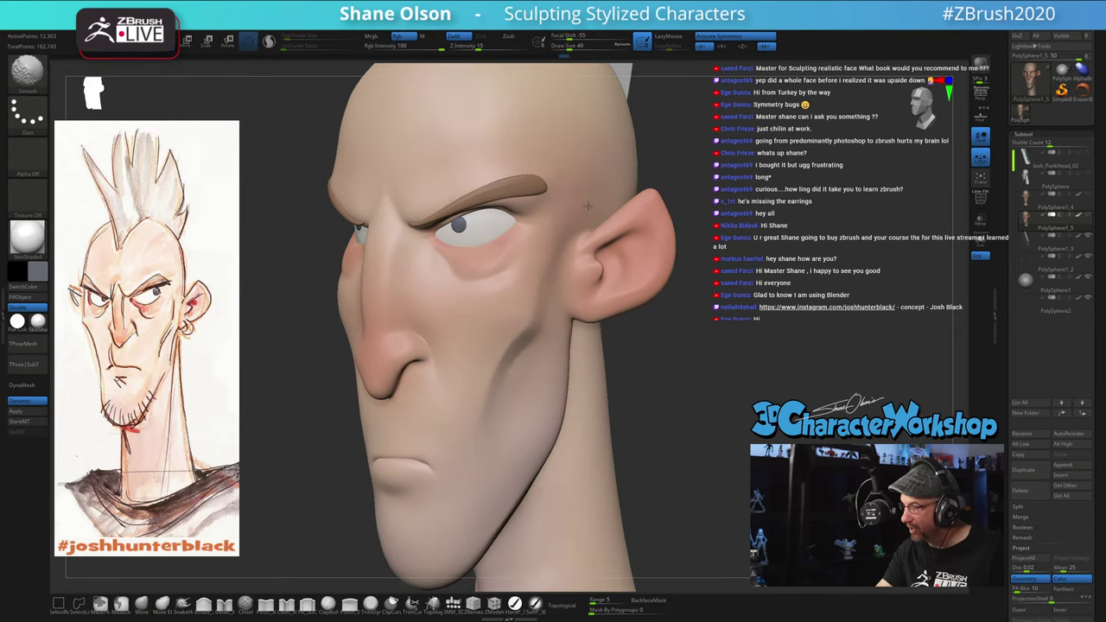
Step: Smooth the jawline where it meets the neck, checking it from front and profile, at a draw size of 33
mouse_move(588, 206)
right_mouse_down("shift")
mouse_move(627, 319)
mouse_move(633, 314)
right_mouse_up("shift")
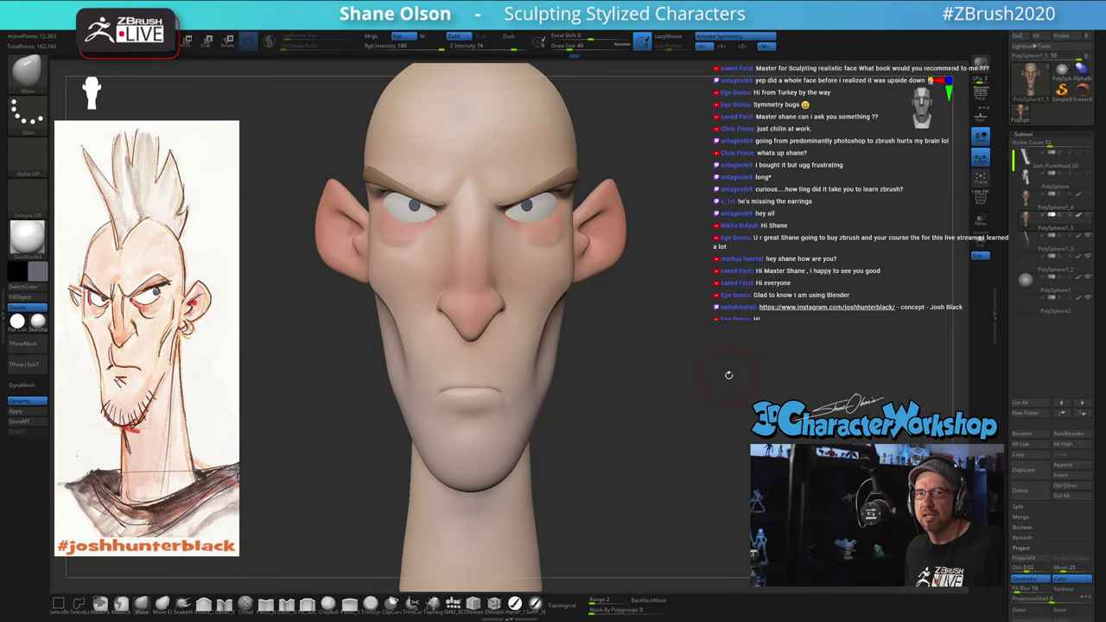
right_click_drag(743, 368, 727, 394, "ctrl")
mouse_move(700, 331)
left_mouse_down()
mouse_move(666, 343)
mouse_move(705, 352)
left_mouse_up()
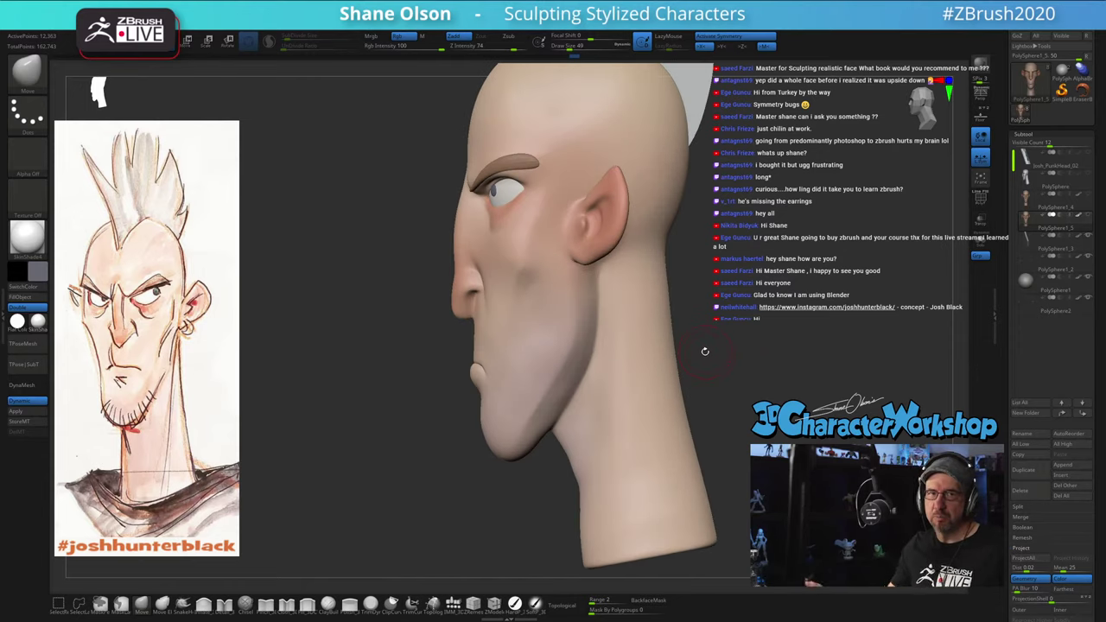
key("s")
mouse_move(588, 419)
left_mouse_down()
mouse_move(600, 418)
mouse_move(568, 418)
left_mouse_up()
key("s")
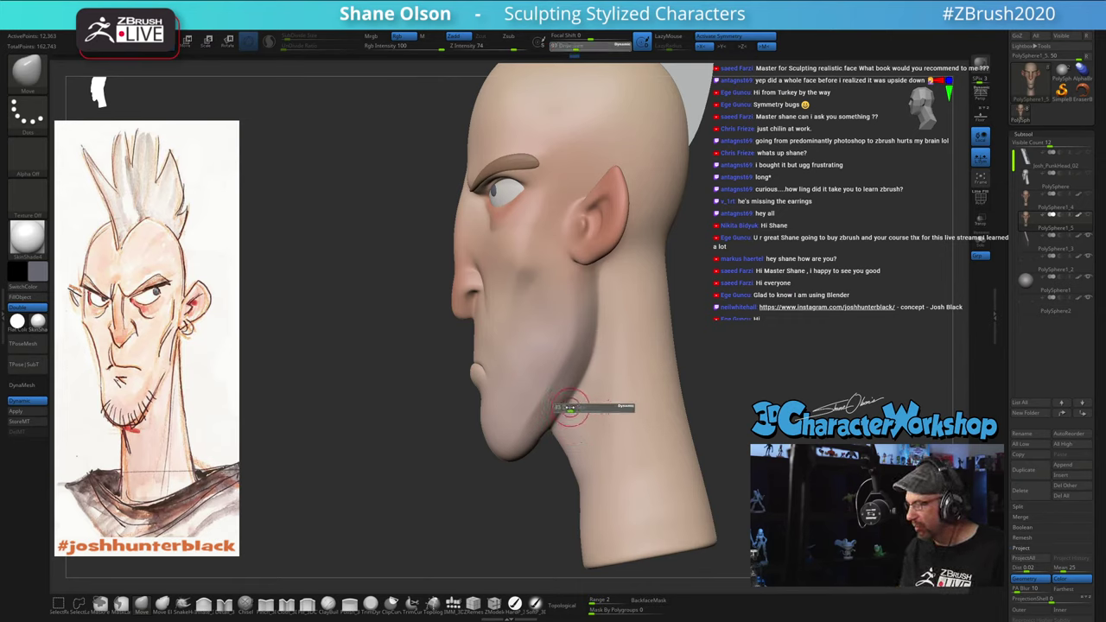
left_click_drag(582, 375, 576, 365, "shift")
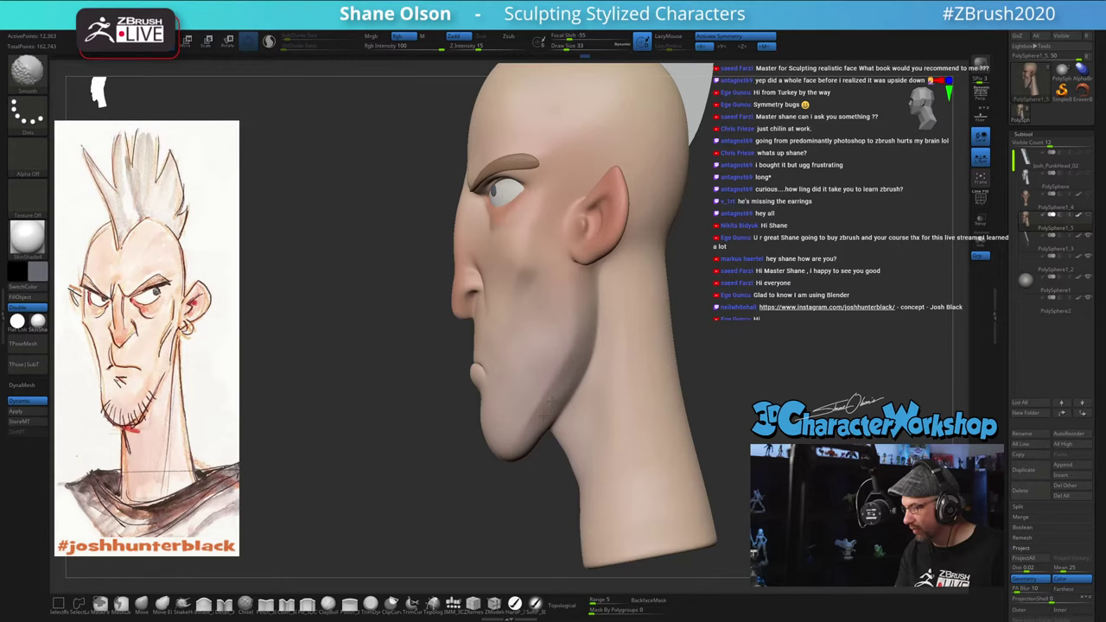
mouse_move(519, 453)
left_mouse_down()
mouse_move(570, 442)
mouse_move(556, 415)
left_mouse_up()
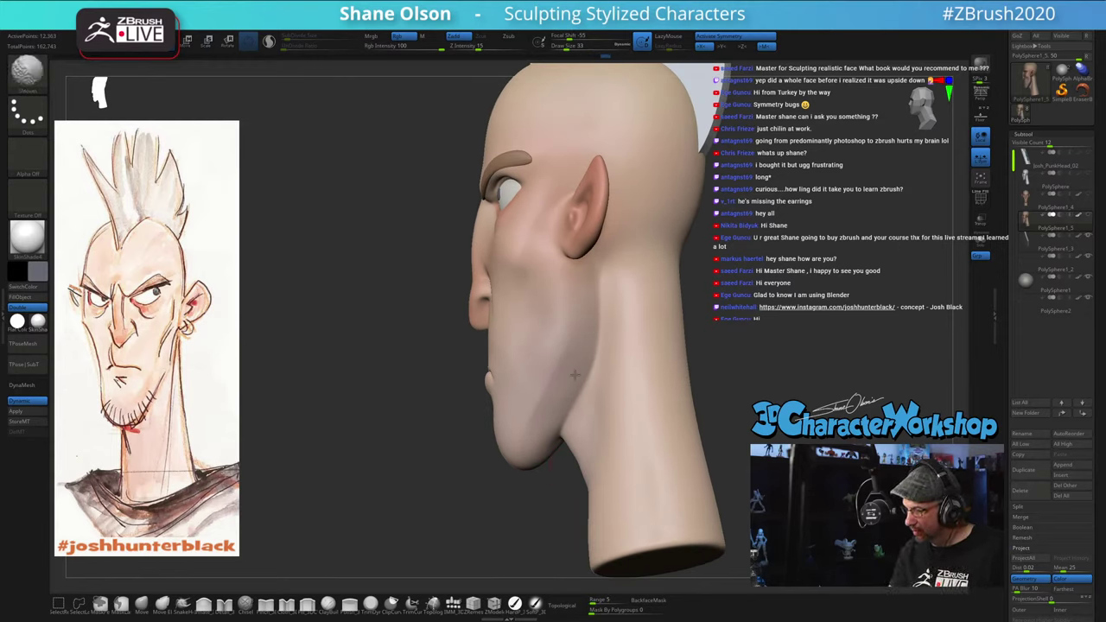
mouse_move(569, 473)
left_mouse_down()
mouse_move(590, 489)
mouse_move(612, 377)
mouse_move(539, 425)
mouse_move(723, 403)
mouse_move(701, 328)
mouse_move(735, 315)
mouse_move(715, 339)
left_mouse_up()
Step: Reshape the temple between the eye and the ear with the Move brush at a draw size of 62
key("s")
left_click(714, 365)
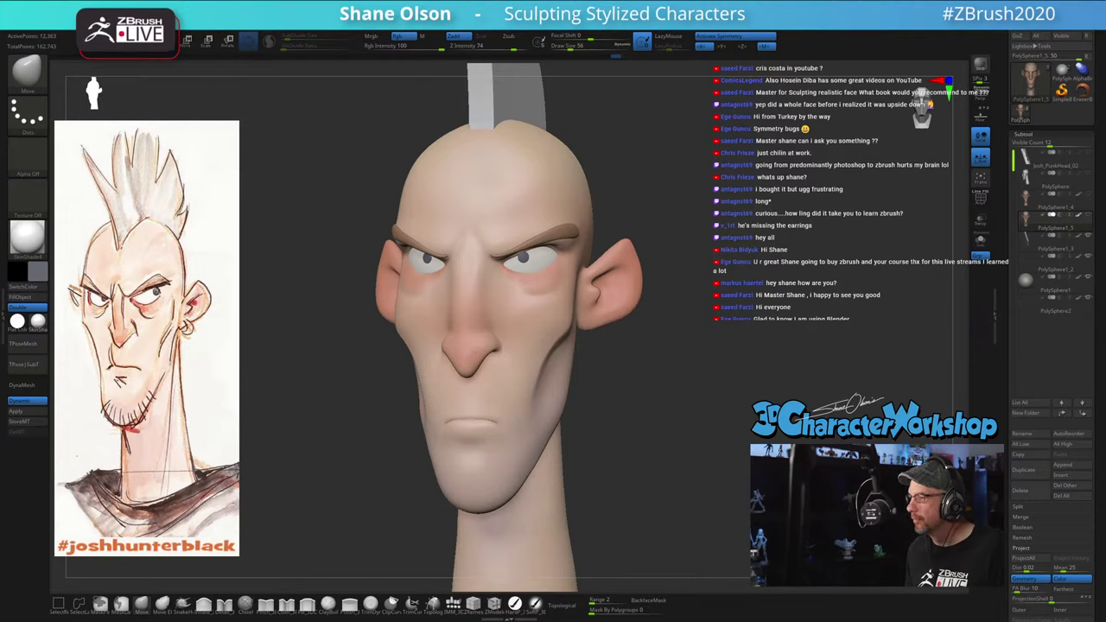
key("s")
left_click(708, 263)
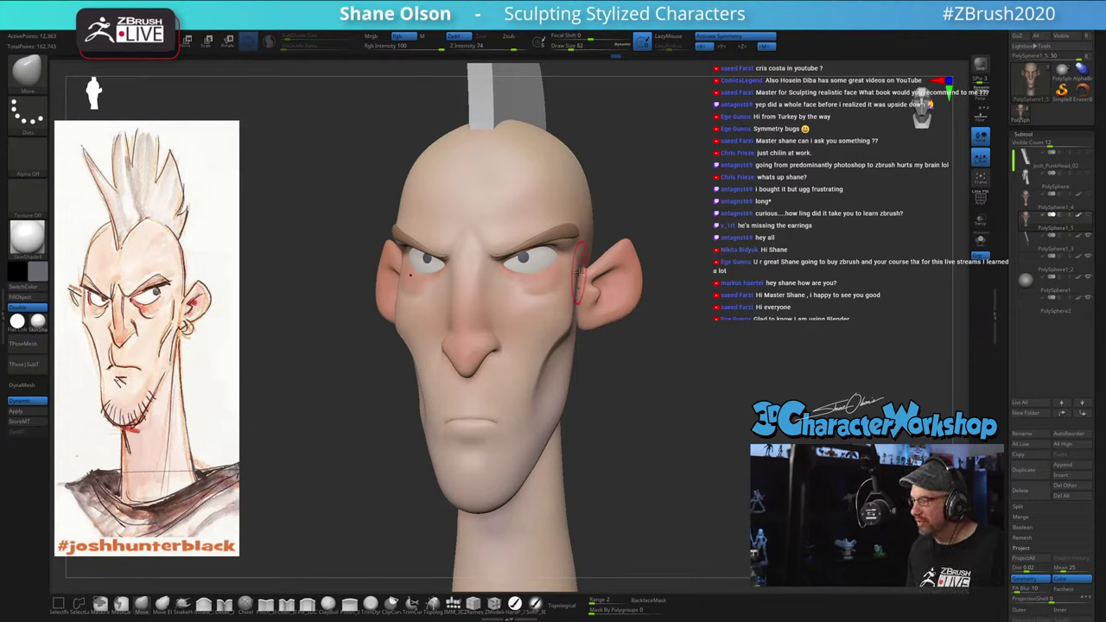
mouse_move(652, 189)
left_mouse_down()
mouse_move(664, 194)
mouse_move(654, 190)
left_mouse_up()
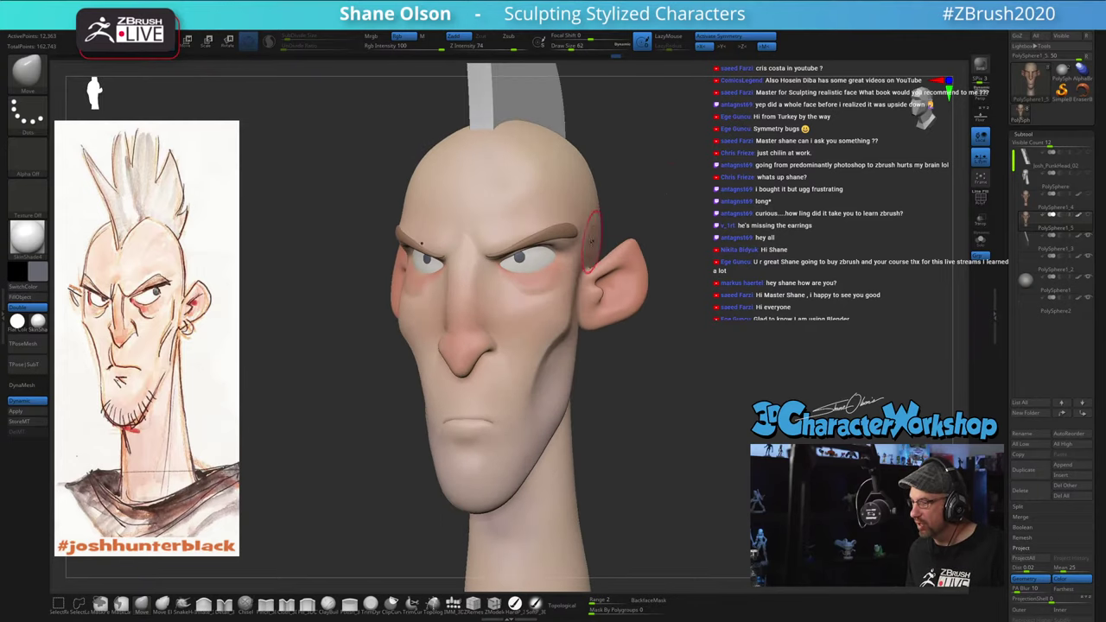
left_click_drag(661, 232, 713, 211)
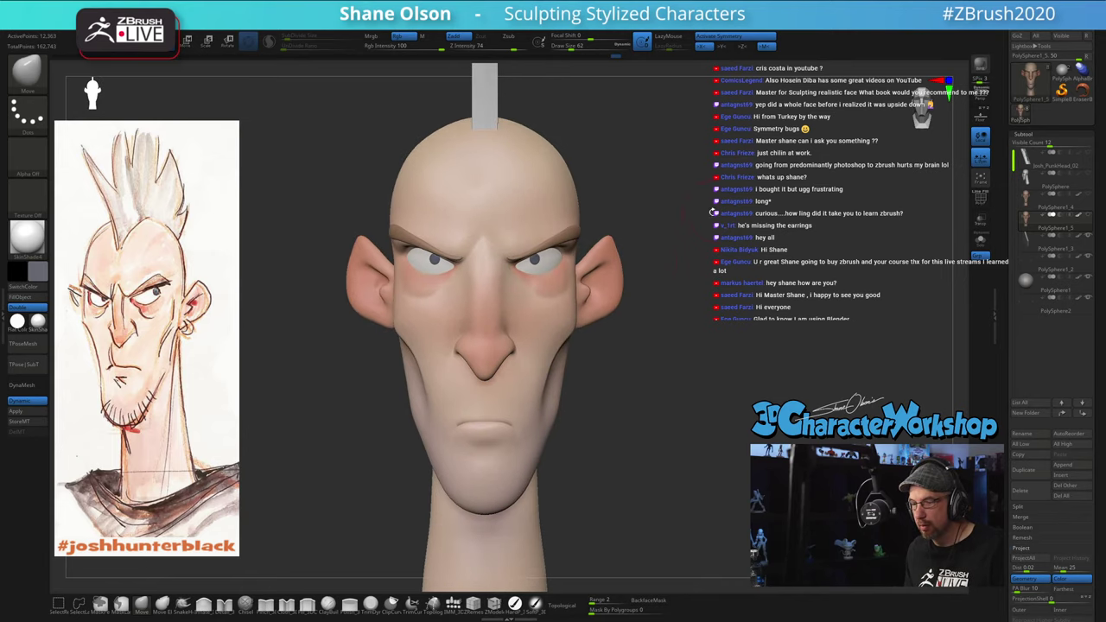
Step: Adjust the cheekbone silhouette in front of the ears with the Move brush at a draw size of 88
key("s")
left_click(542, 277)
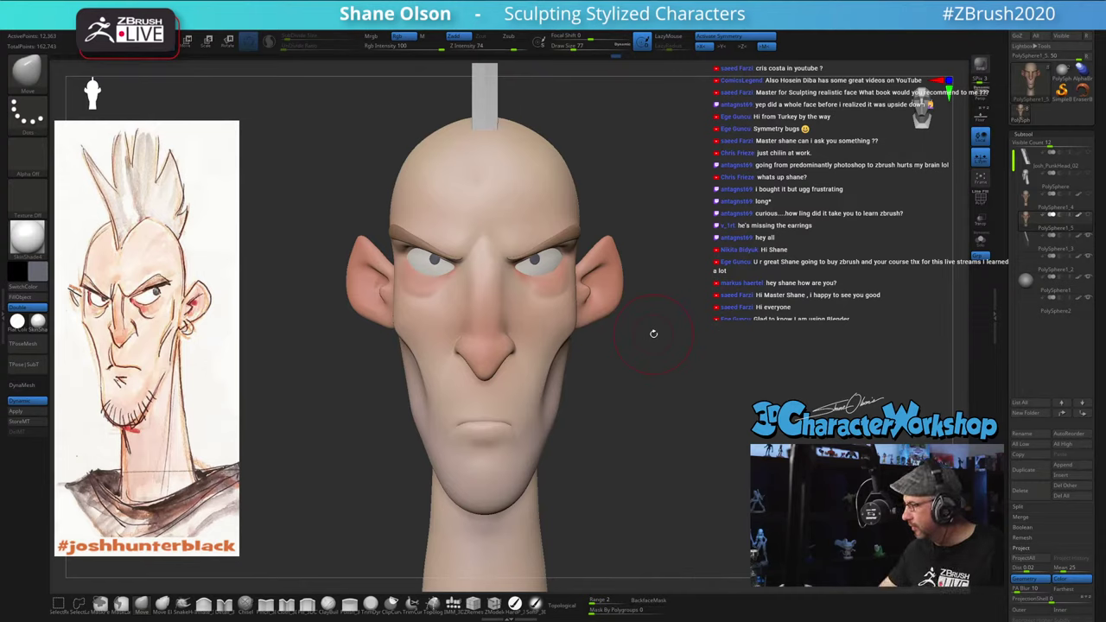
key("s")
left_click(630, 379)
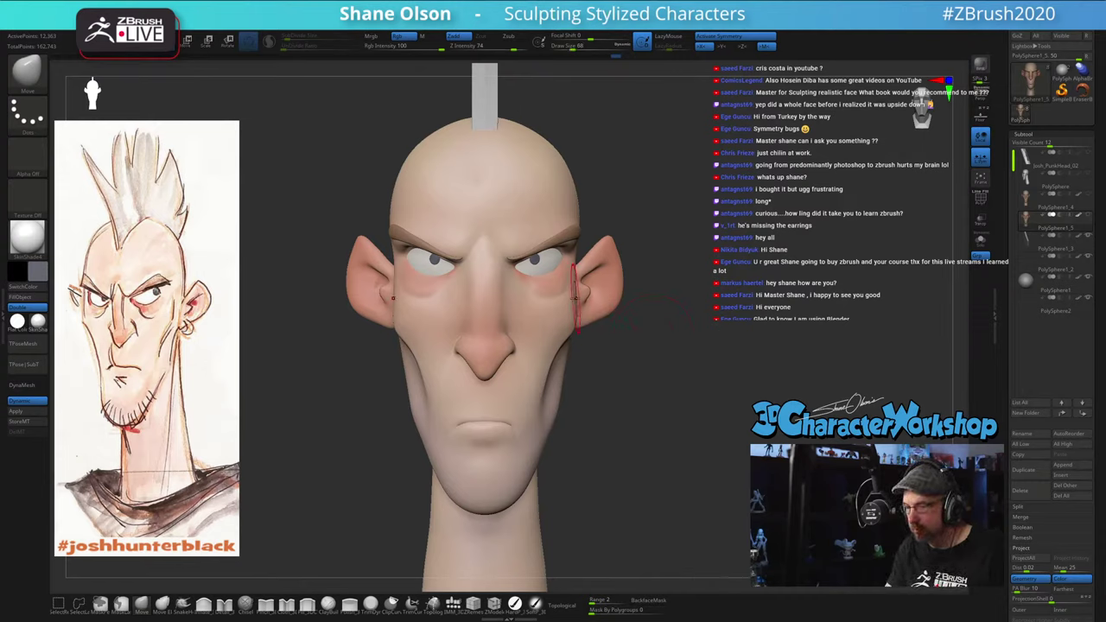
mouse_move(613, 329)
left_mouse_down()
mouse_move(624, 437)
mouse_move(717, 437)
mouse_move(659, 434)
mouse_move(670, 418)
mouse_move(633, 415)
mouse_move(615, 398)
left_mouse_up()
Step: Push the lower cheeks slightly outward with the Move brush at a draw size of 128 and check the whole head
key("s")
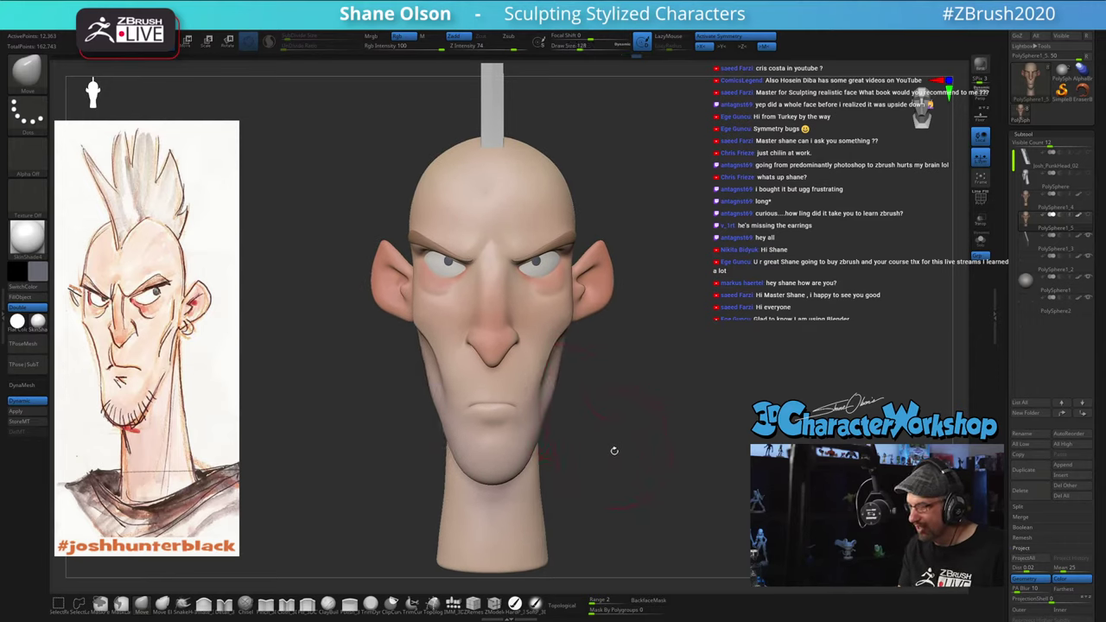
left_click_drag(614, 450, 610, 444, "alt")
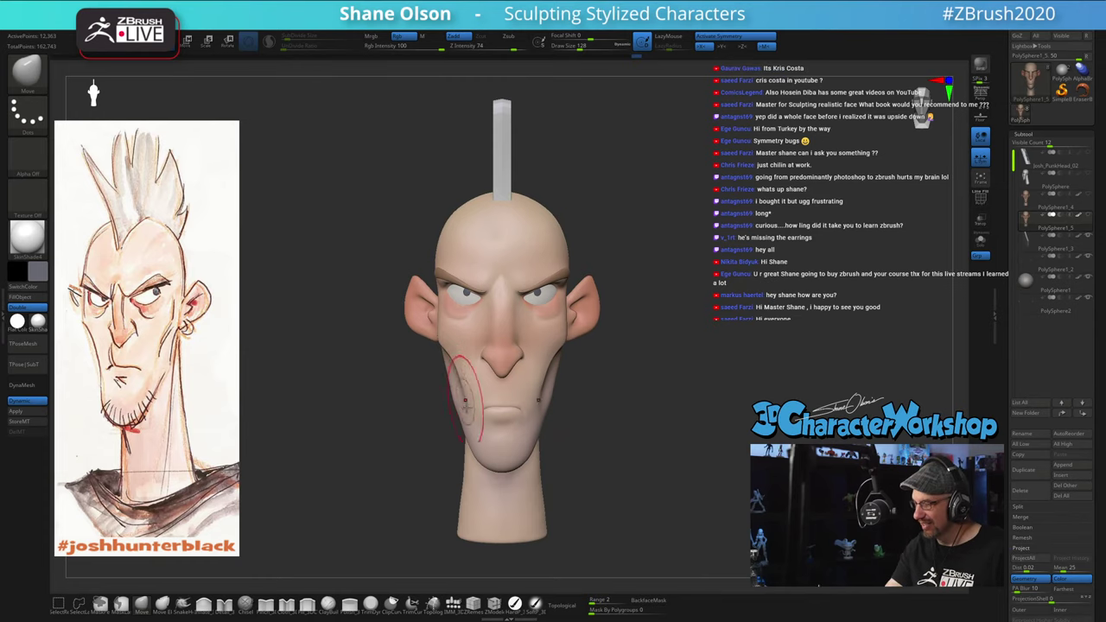
left_click_drag(468, 423, 461, 425)
mouse_move(617, 428)
left_mouse_down()
mouse_move(567, 432)
mouse_move(618, 430)
left_mouse_up()
left_click_drag(618, 430, 617, 417, "alt")
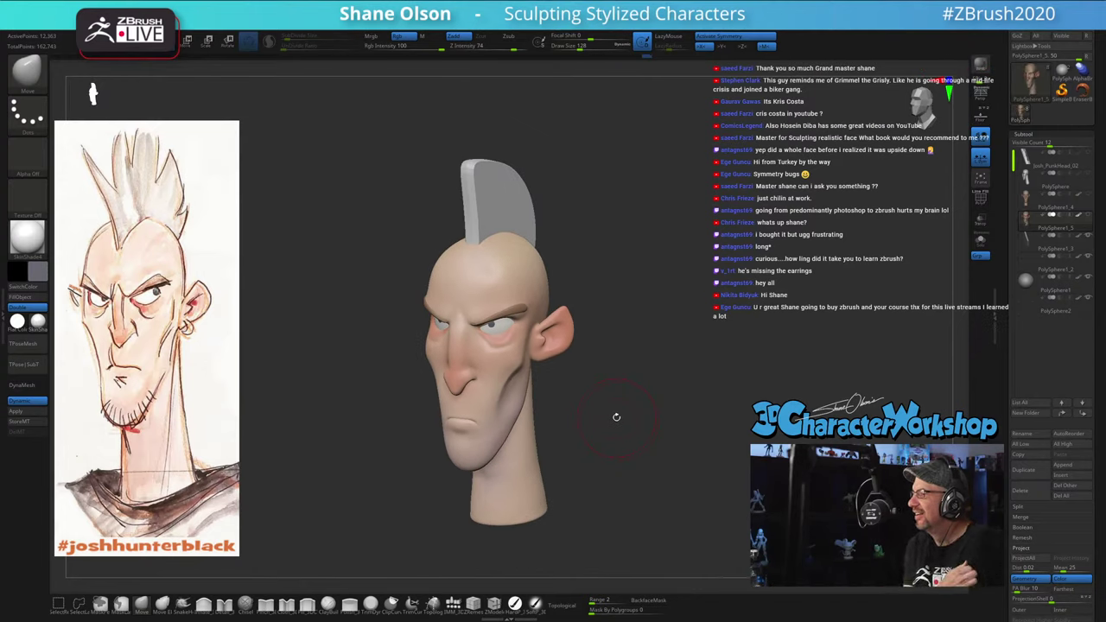
left_click_drag(584, 393, 671, 344)
Step: Make the concept drawing semi-transparent and align the head with the drawn face as an overlay
key("shift+z")
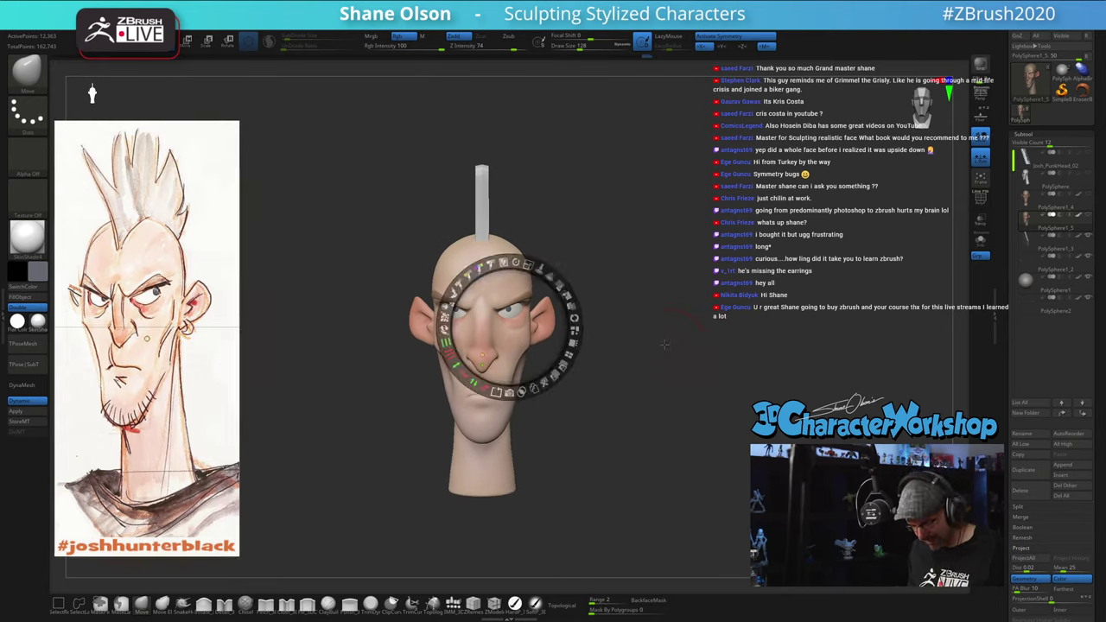
left_click(198, 269)
left_click_drag(246, 226, 333, 216)
key("z")
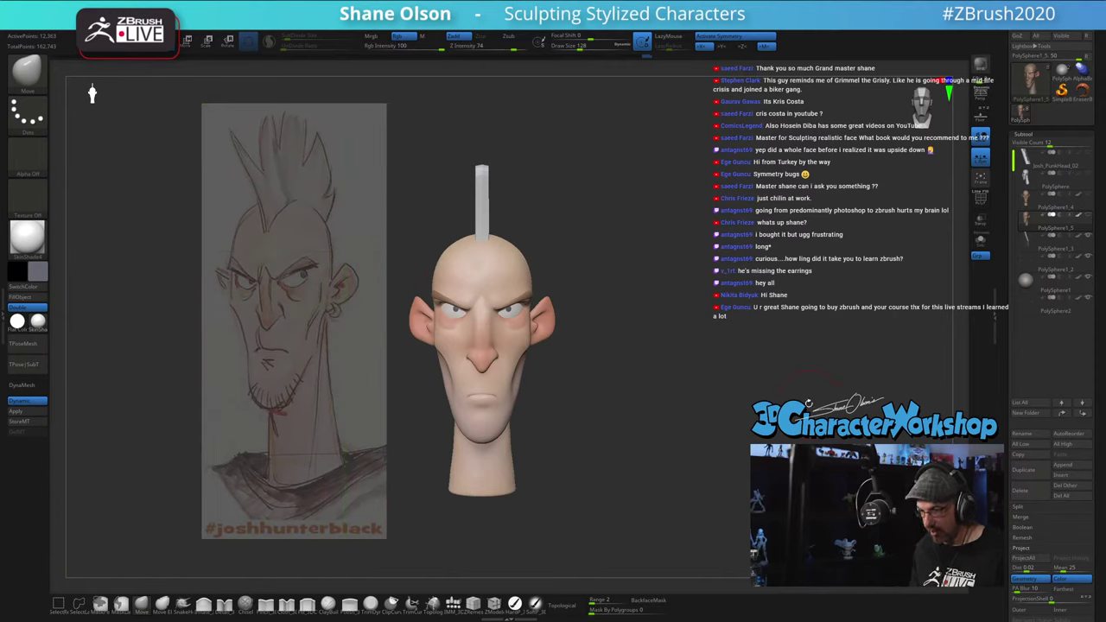
mouse_move(806, 398)
left_mouse_down()
mouse_move(806, 417)
mouse_move(754, 398)
mouse_move(767, 394)
mouse_move(583, 372)
mouse_move(548, 348)
left_mouse_up()
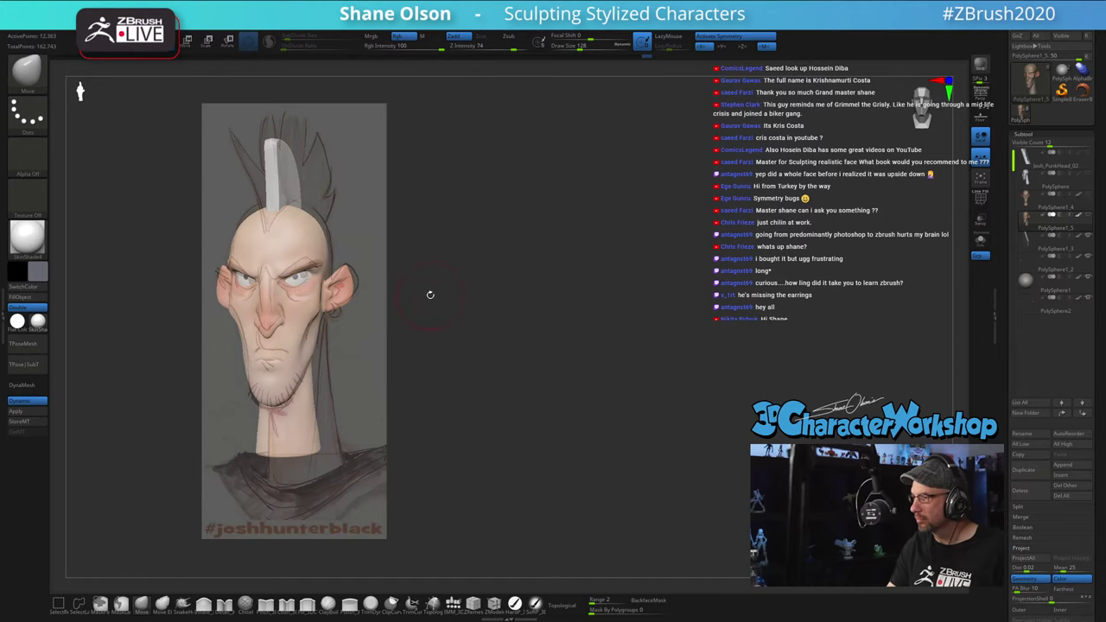
Step: Fit the side of the face, skull and jaw to the overlaid drawing with the Move brush at draw sizes of 177 and 251
key("s")
left_click_drag(424, 331, 429, 331)
left_click_drag(226, 313, 235, 308)
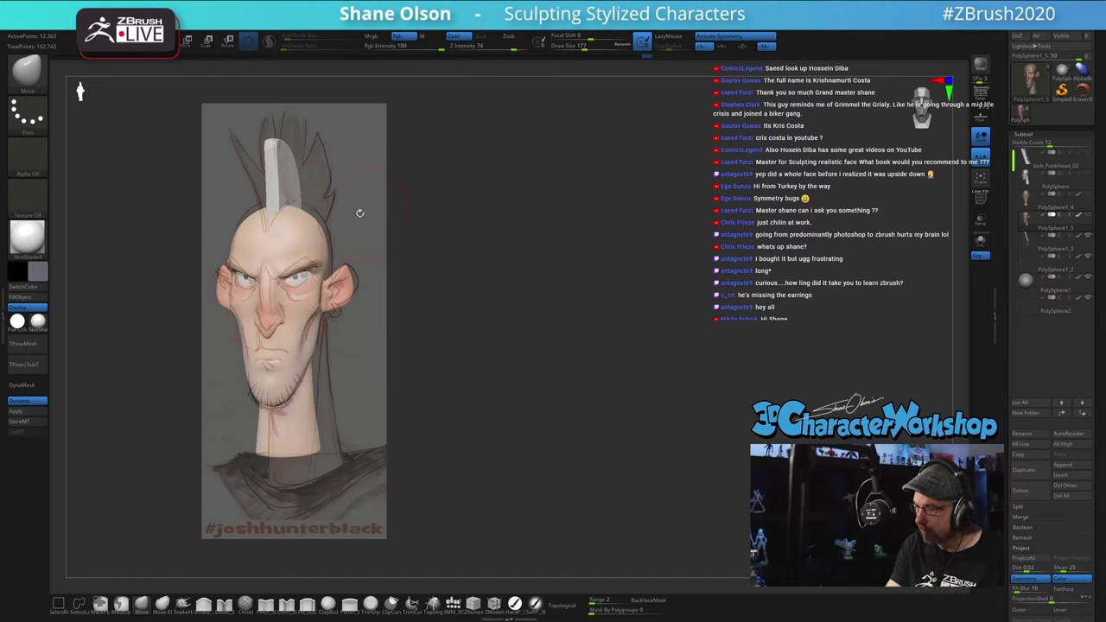
key("s")
left_click_drag(312, 212, 313, 209)
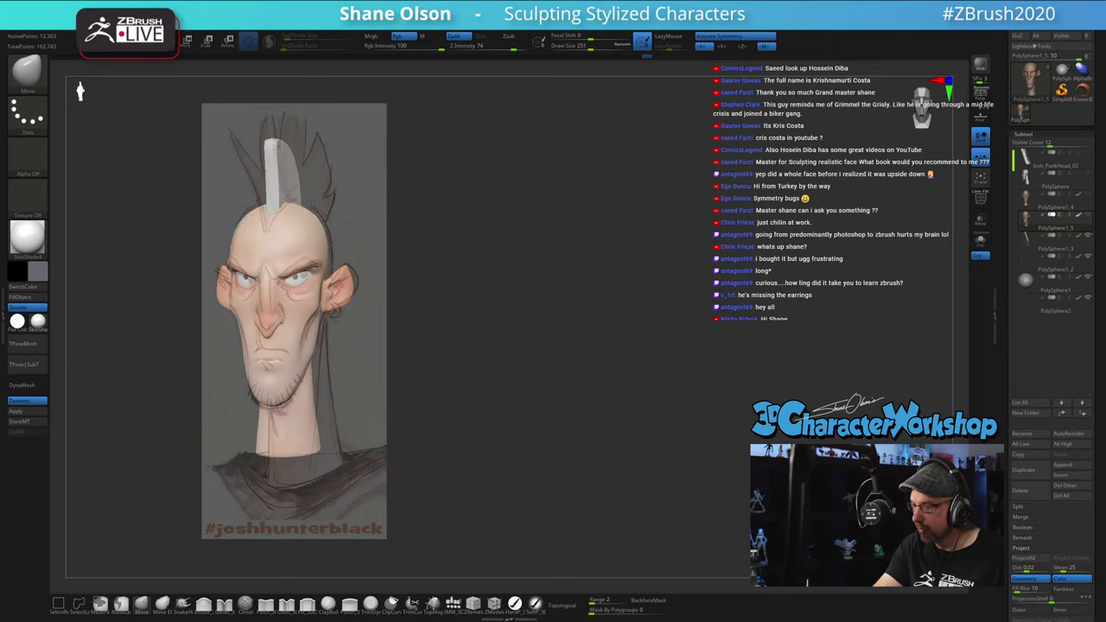
left_click_drag(298, 402, 301, 395)
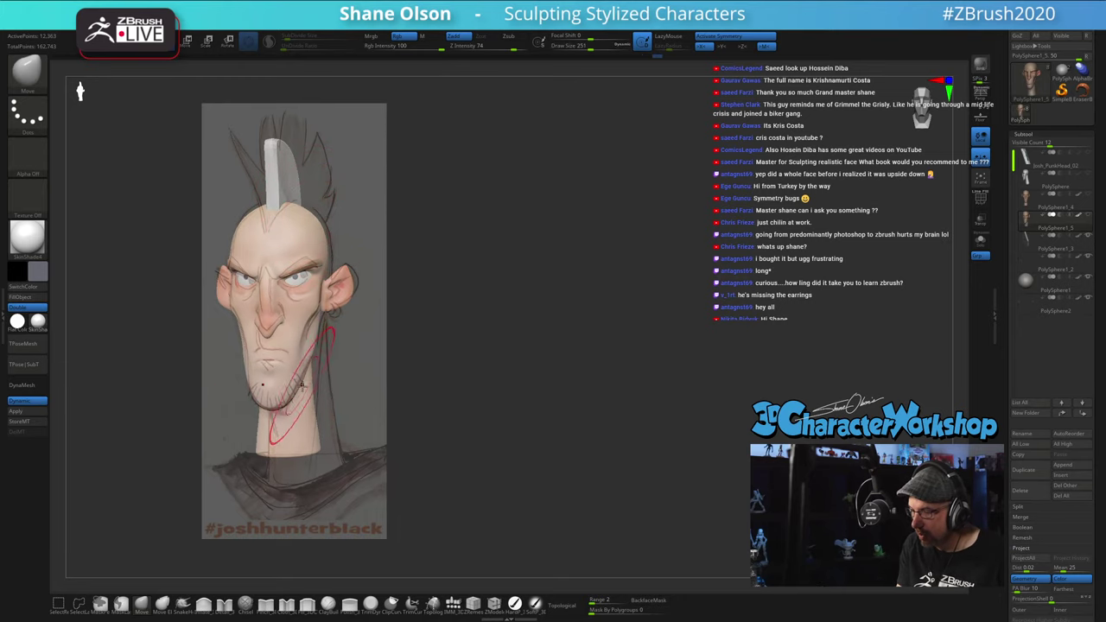
Step: Raise the mouth and nose to match the overlaid drawing with the Move brush at a draw size of 202
key("s")
left_click_drag(408, 370, 406, 370)
mouse_move(254, 359)
left_mouse_down()
mouse_move(288, 327)
mouse_move(273, 353)
mouse_move(269, 320)
mouse_move(287, 350)
left_mouse_up()
key("s")
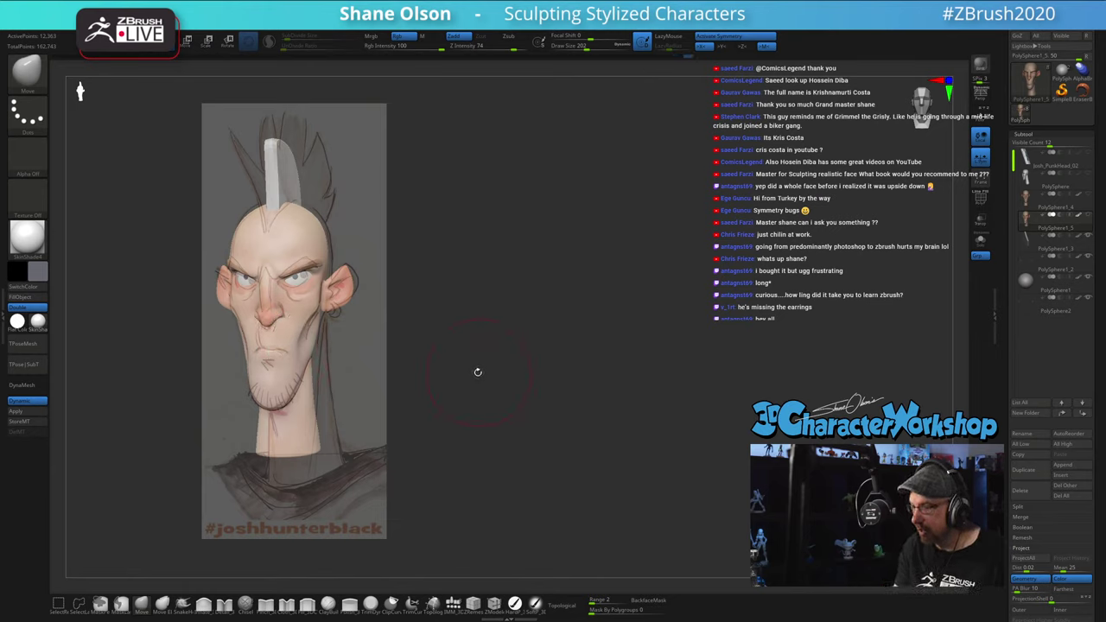
Step: Refine the nose tip and the area between the brows against the drawing, reducing the draw size to 112
key("s")
left_click_drag(478, 377, 472, 379)
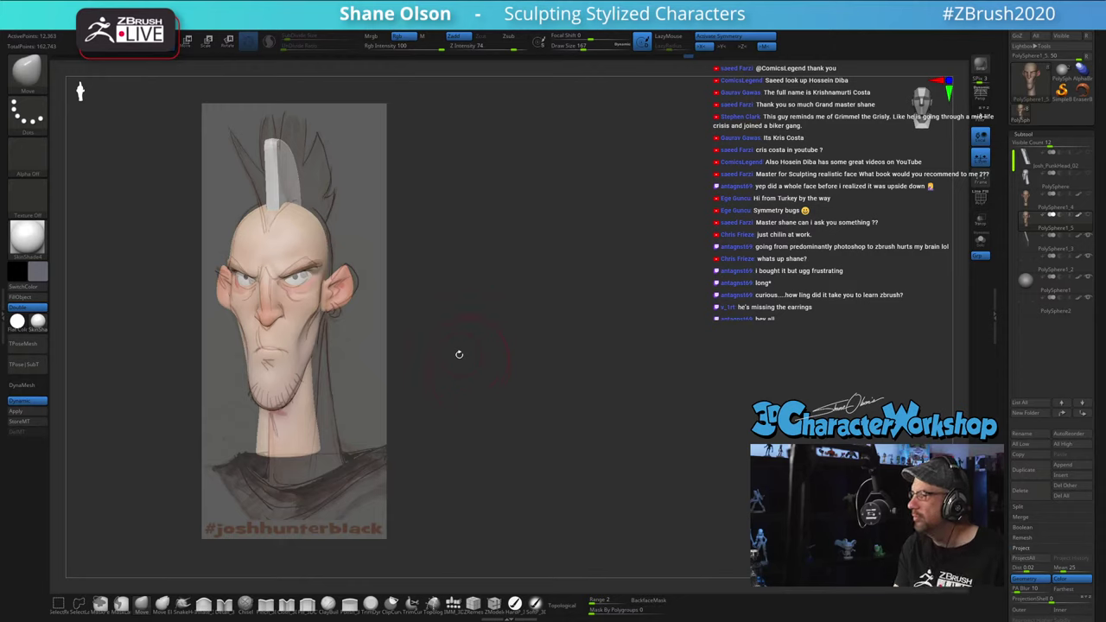
key("s")
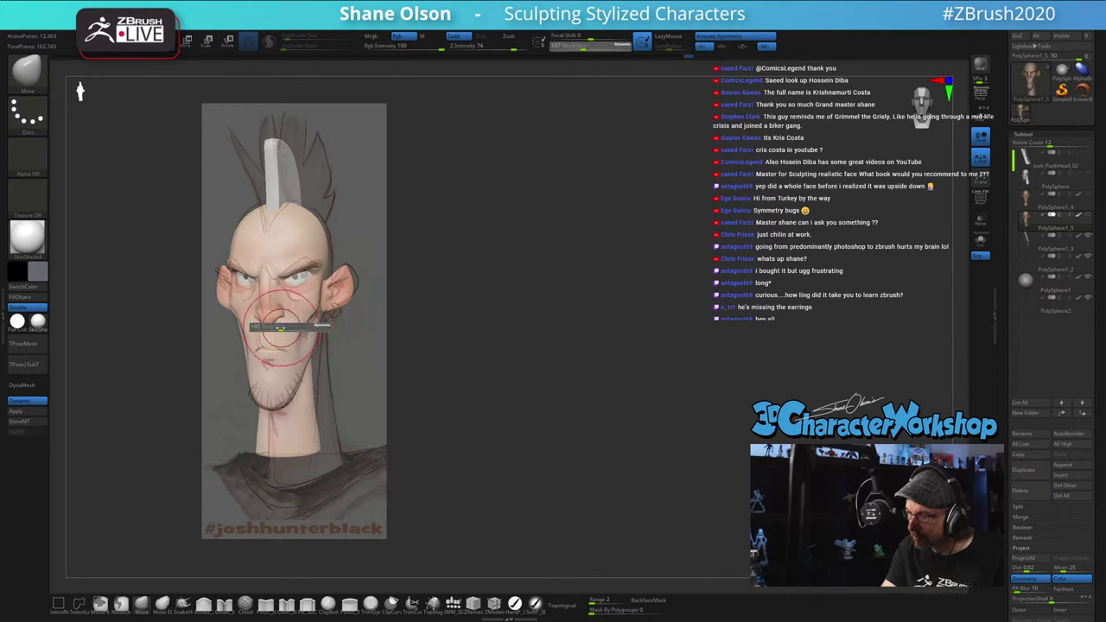
mouse_move(281, 327)
left_mouse_down()
mouse_move(253, 309)
mouse_move(289, 313)
mouse_move(278, 328)
left_mouse_up()
key("s")
left_click_drag(273, 328, 269, 320)
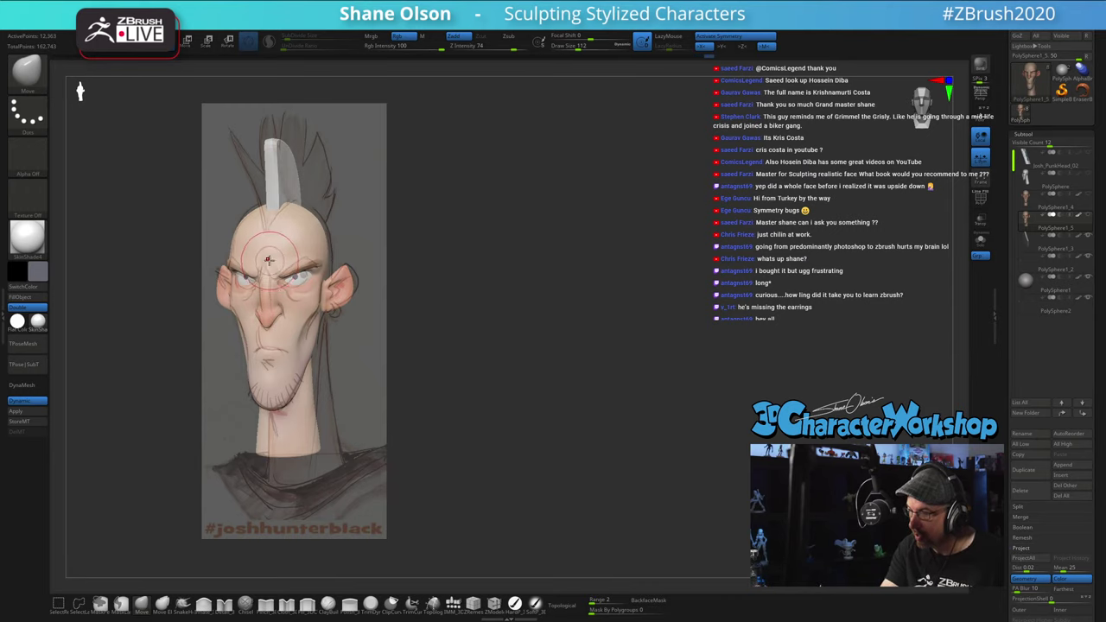
left_click_drag(269, 260, 269, 264)
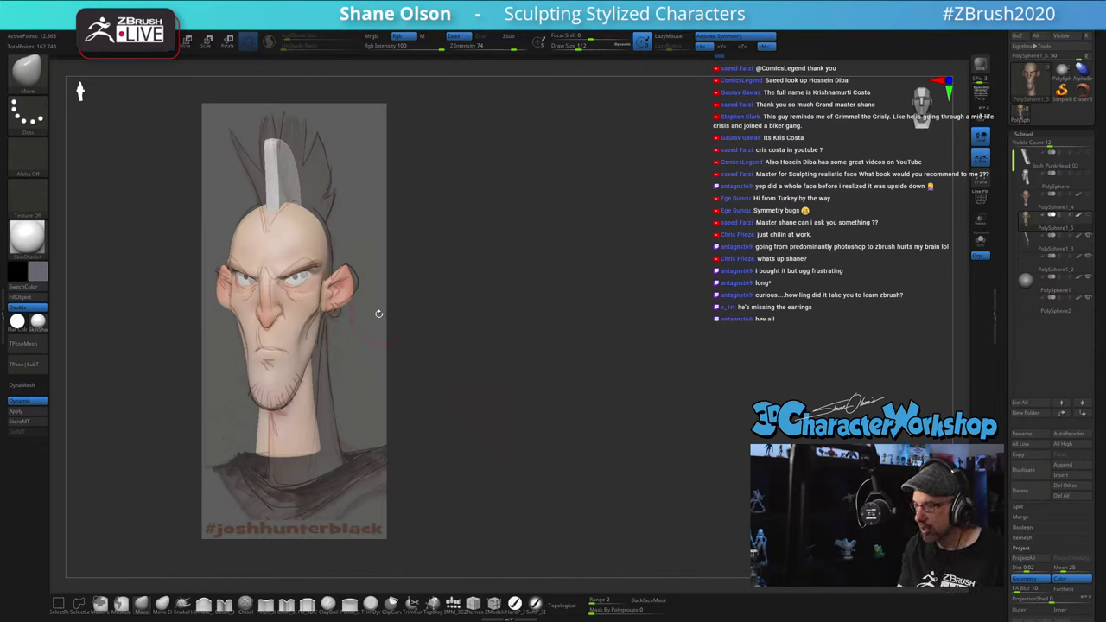
Step: Adjust the ear against the drawing at a draw size of 136, and move the head back off the overlay
key("s")
left_click_drag(402, 316, 408, 316)
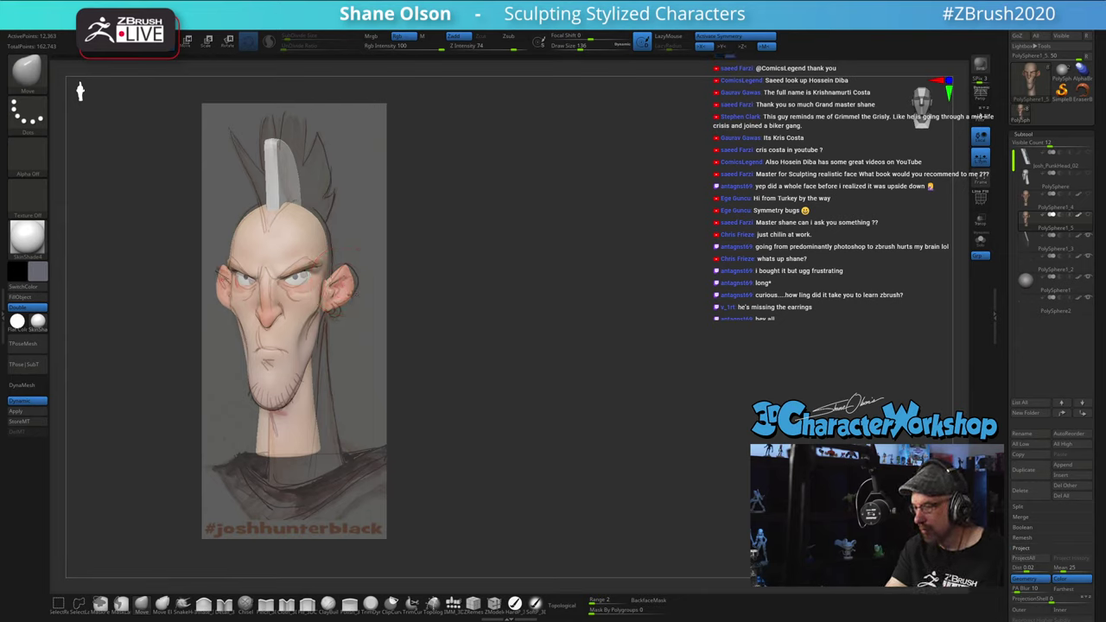
left_click_drag(414, 324, 695, 414)
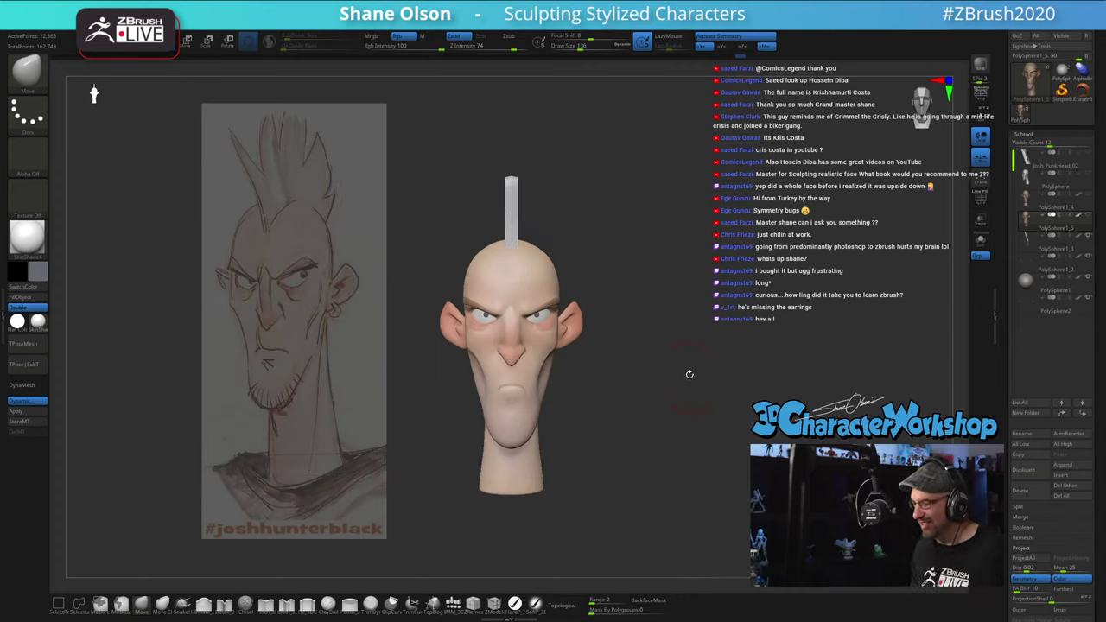
left_click_drag(690, 374, 699, 354)
Step: Restore the concept drawing to full opacity and place it, slightly smaller, clear of the head
key("shift+z")
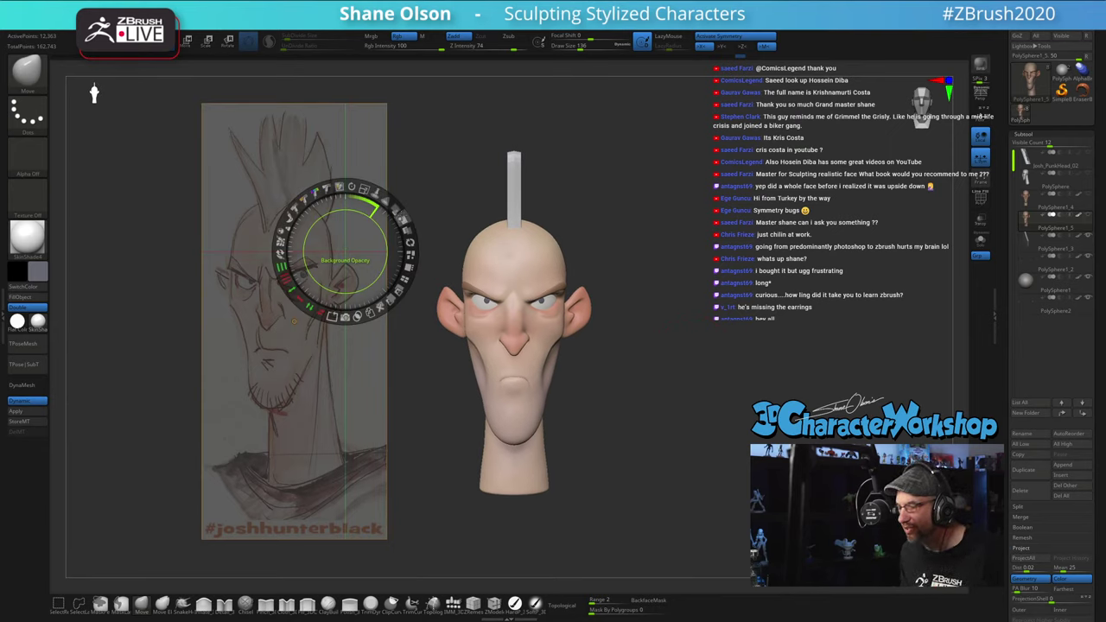
left_click_drag(402, 219, 411, 243)
mouse_move(397, 213)
left_mouse_down()
mouse_move(407, 243)
mouse_move(288, 226)
mouse_move(291, 214)
left_mouse_up()
left_click_drag(366, 184, 351, 181)
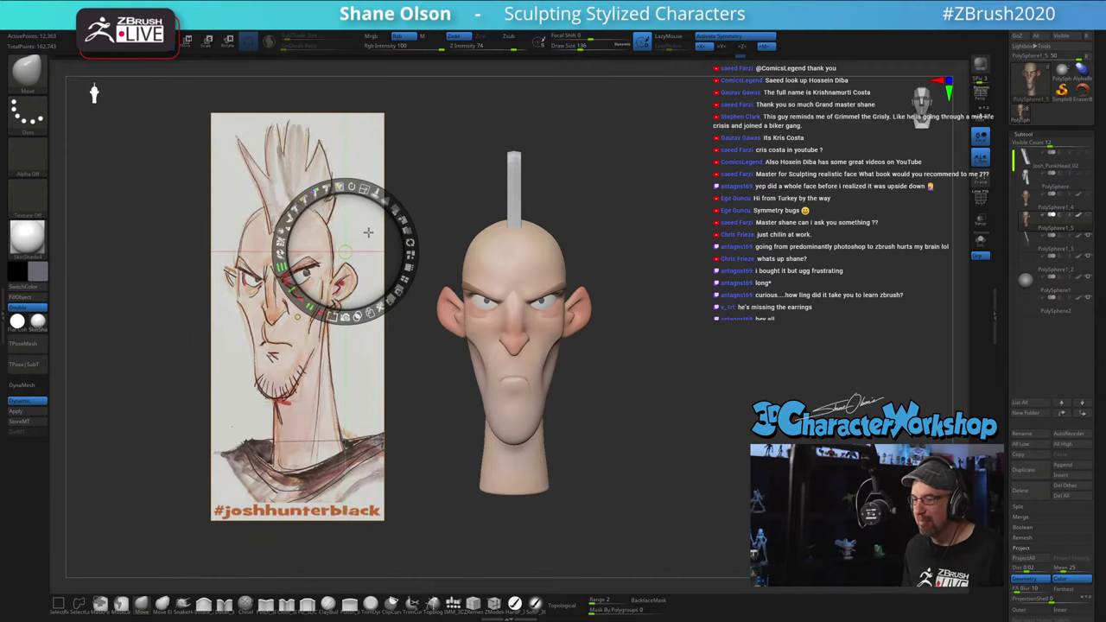
mouse_move(370, 236)
left_mouse_down()
mouse_move(217, 245)
mouse_move(226, 250)
left_mouse_up()
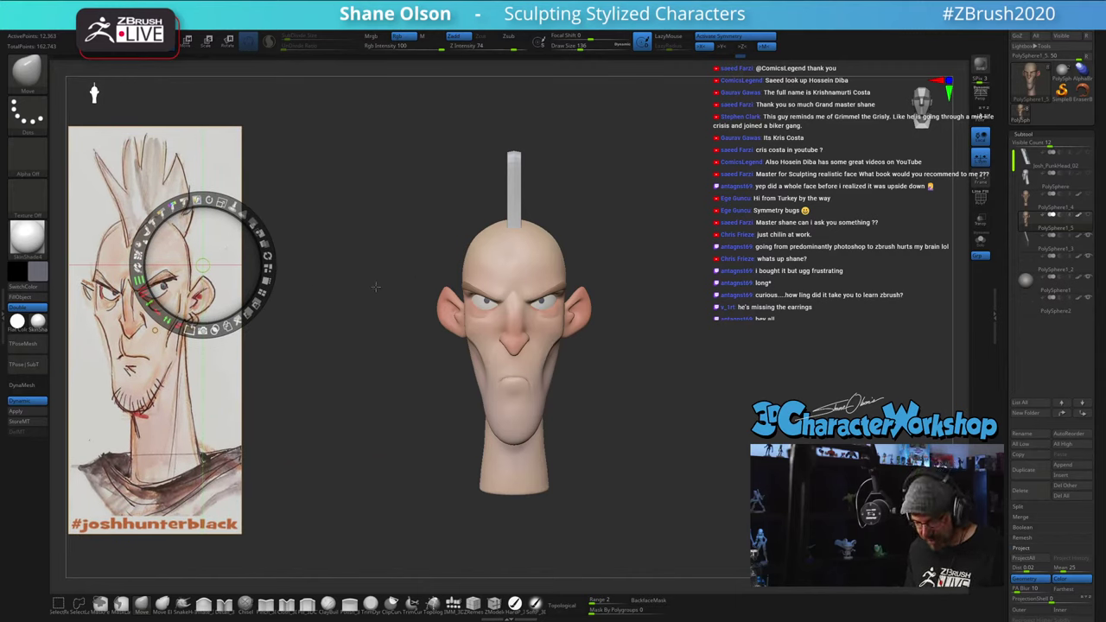
key("z")
Step: Reshape the corners of the mouth with the Move brush, reducing the draw size to 51
left_click_drag(747, 333, 606, 386)
key("s")
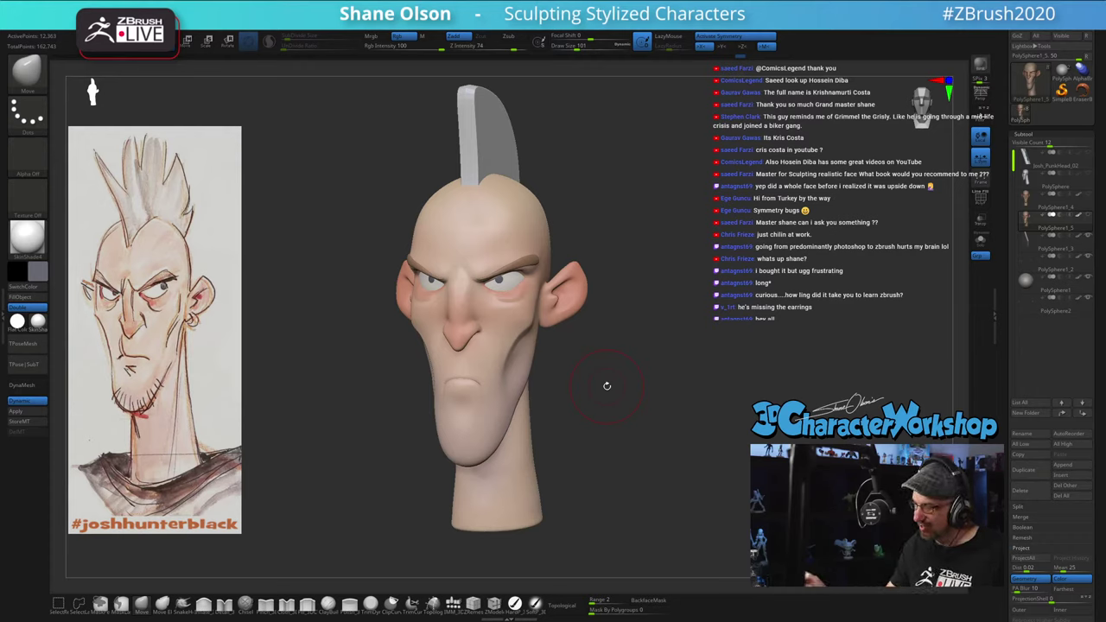
right_click_drag(488, 407, 491, 420, "ctrl")
key("s")
left_click_drag(495, 405, 478, 381)
key("s")
mouse_move(499, 378)
right_mouse_down()
mouse_move(565, 377)
mouse_move(491, 371)
mouse_move(484, 358)
right_mouse_up()
key("s")
left_click_drag(480, 367, 484, 367)
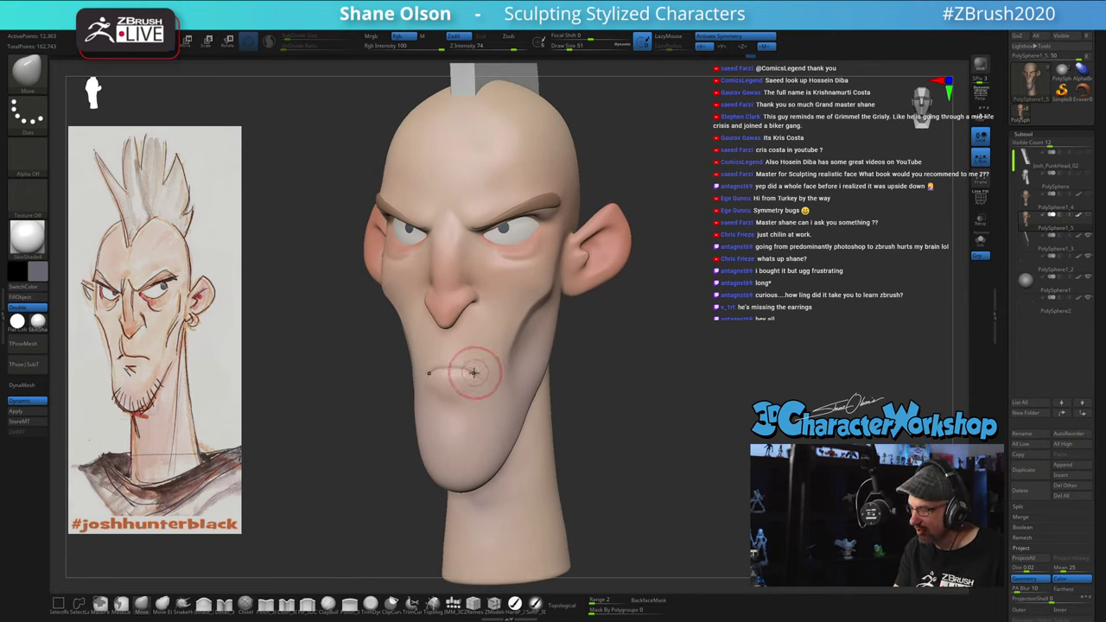
Step: Adjust the brow and forehead area in profile with the Move brush at a draw size of 68
mouse_move(490, 357)
right_mouse_down()
mouse_move(553, 381)
mouse_move(527, 381)
mouse_move(595, 417)
right_mouse_up()
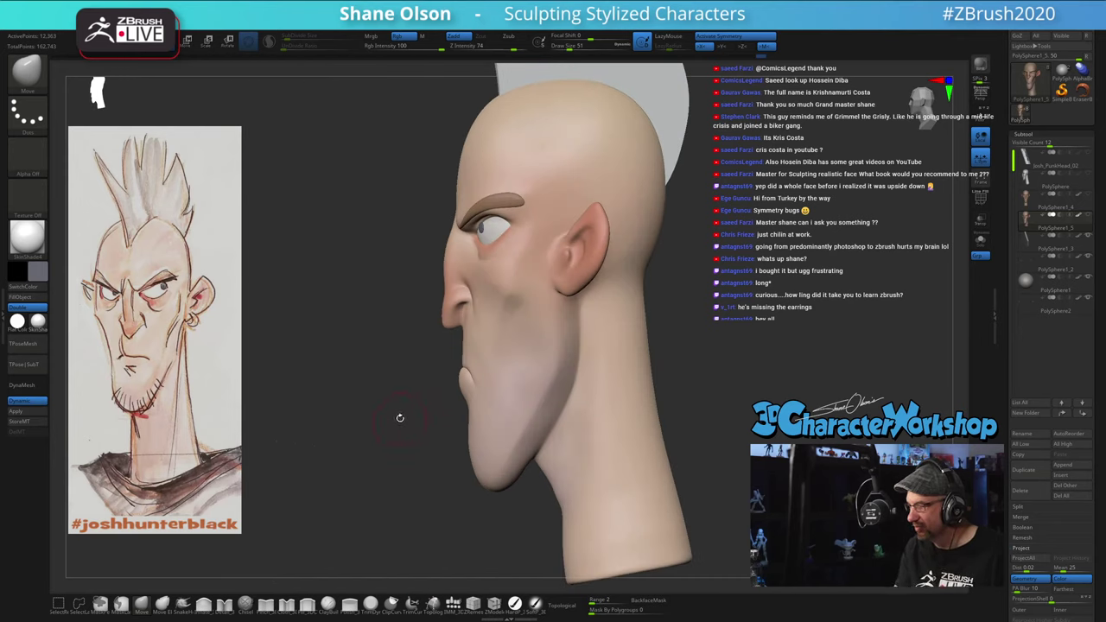
right_click_drag(401, 418, 403, 424, "ctrl")
key("s")
left_click_drag(401, 419, 404, 420)
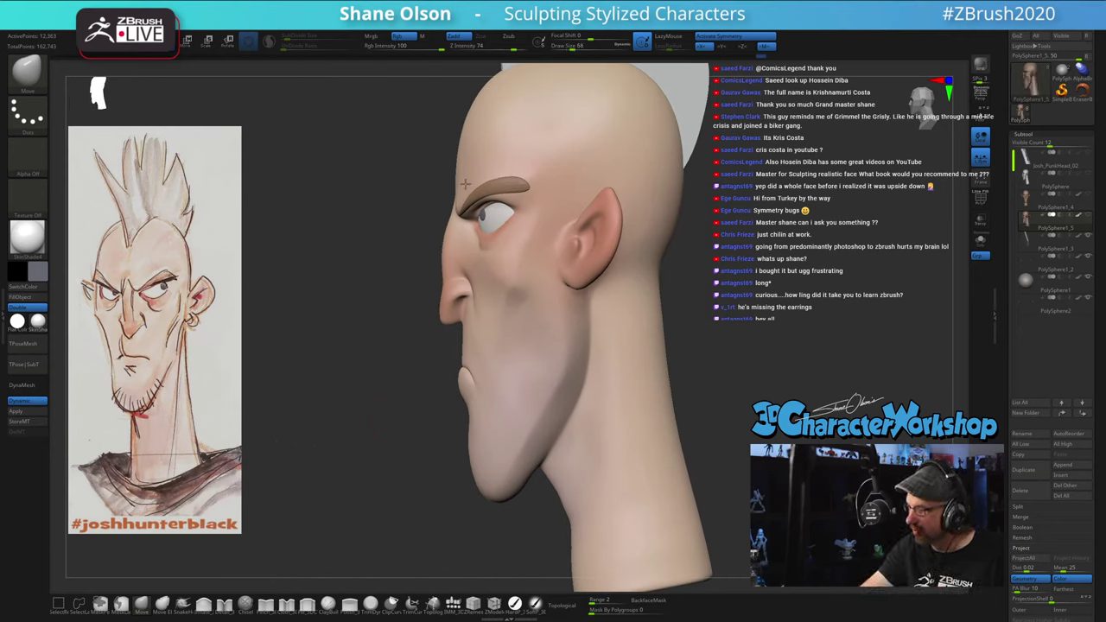
mouse_move(481, 168)
right_mouse_down()
mouse_move(523, 165)
mouse_move(490, 179)
mouse_move(546, 182)
mouse_move(529, 168)
mouse_move(525, 190)
right_mouse_up()
mouse_move(526, 190)
right_mouse_down("alt")
mouse_move(621, 296)
mouse_move(608, 321)
right_mouse_up("alt")
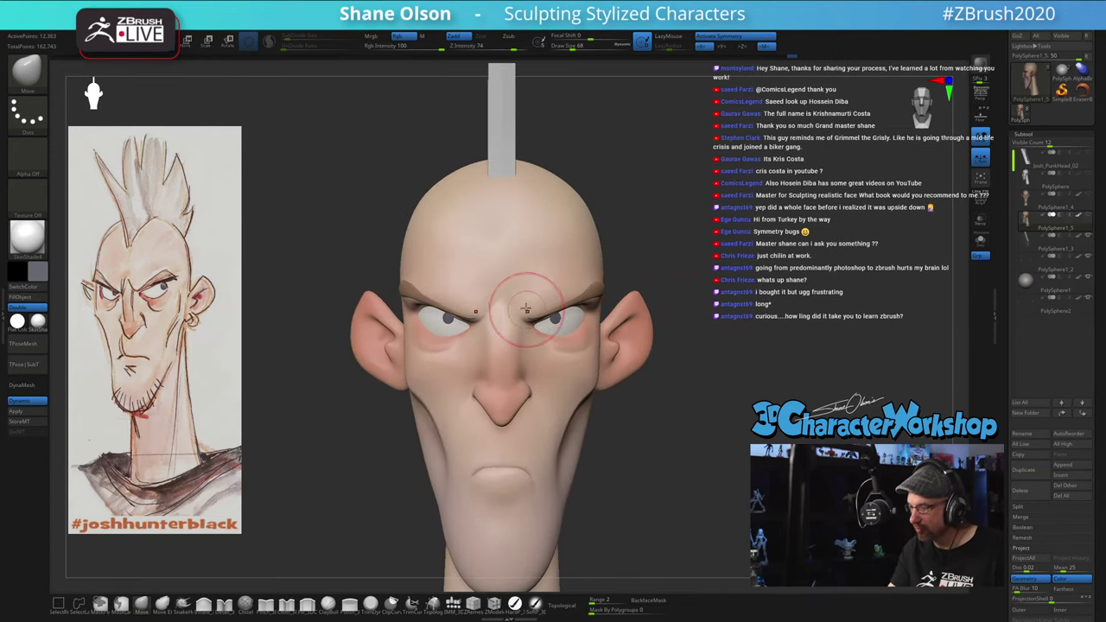
Step: Refine the inner brow corners beside the nose bridge with the Move brush at a draw size of 44
key("s")
left_click_drag(519, 302, 511, 299)
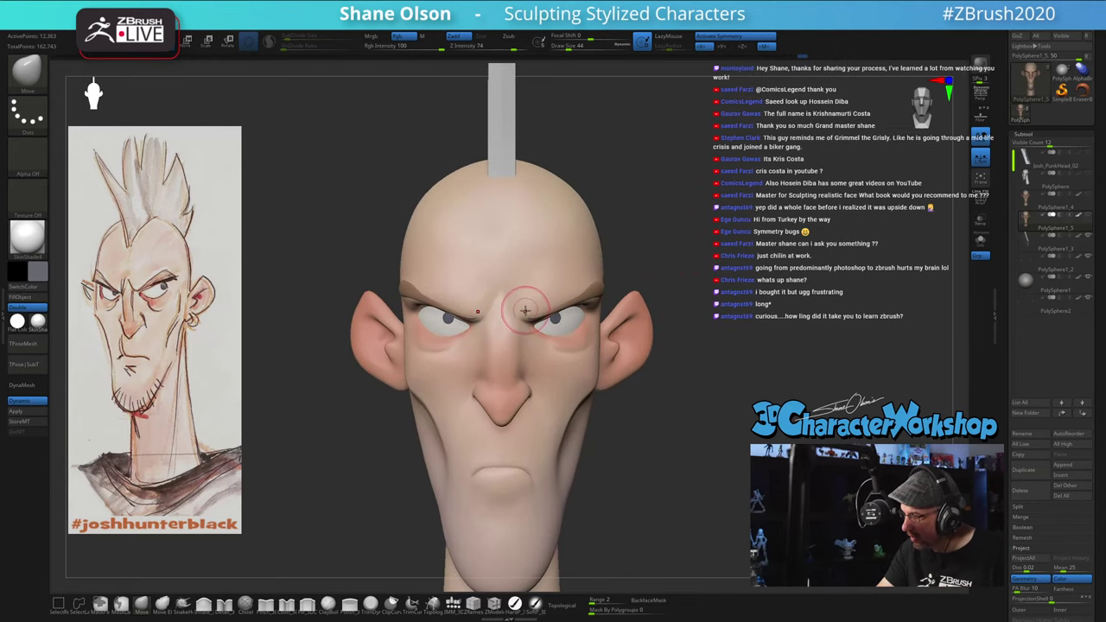
right_click_drag(711, 388, 706, 454)
right_click_drag(379, 485, 358, 437, "alt")
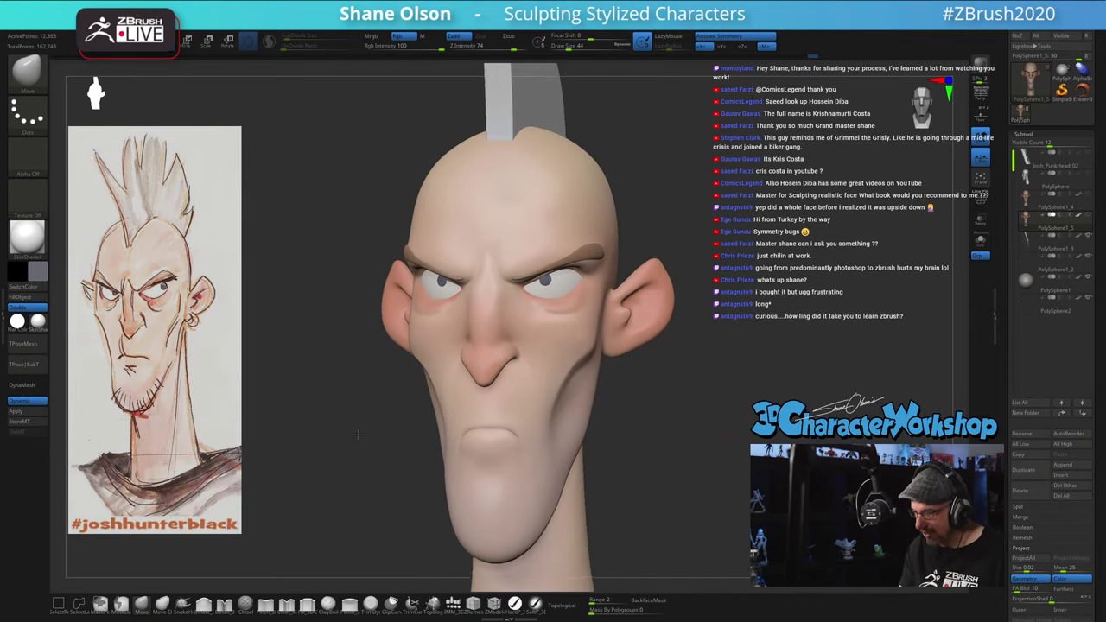
Step: Reshape the sides of the nose bridge below the inner eye corners at a draw size of 71
right_click_drag(498, 309, 513, 309)
key("s")
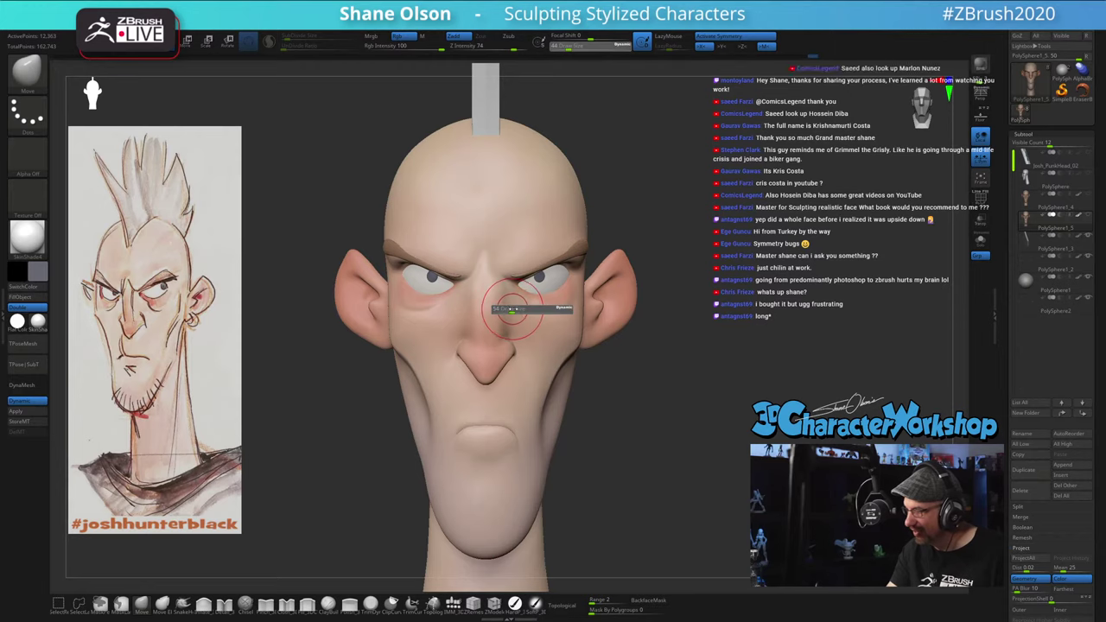
left_click_drag(513, 310, 517, 310)
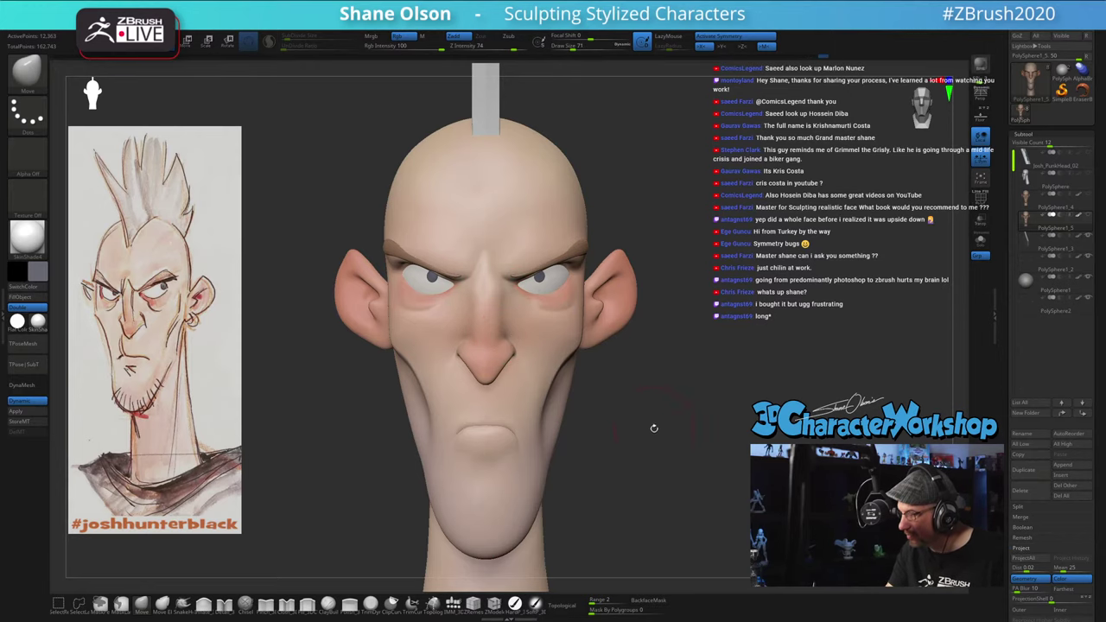
mouse_move(655, 427)
right_mouse_down()
mouse_move(716, 413)
mouse_move(701, 388)
mouse_move(622, 389)
right_mouse_up()
Step: Define the edges of the nose bridge down to the nostril with the custom 3DCW brush, reducing the draw size to about 28
left_click(266, 605)
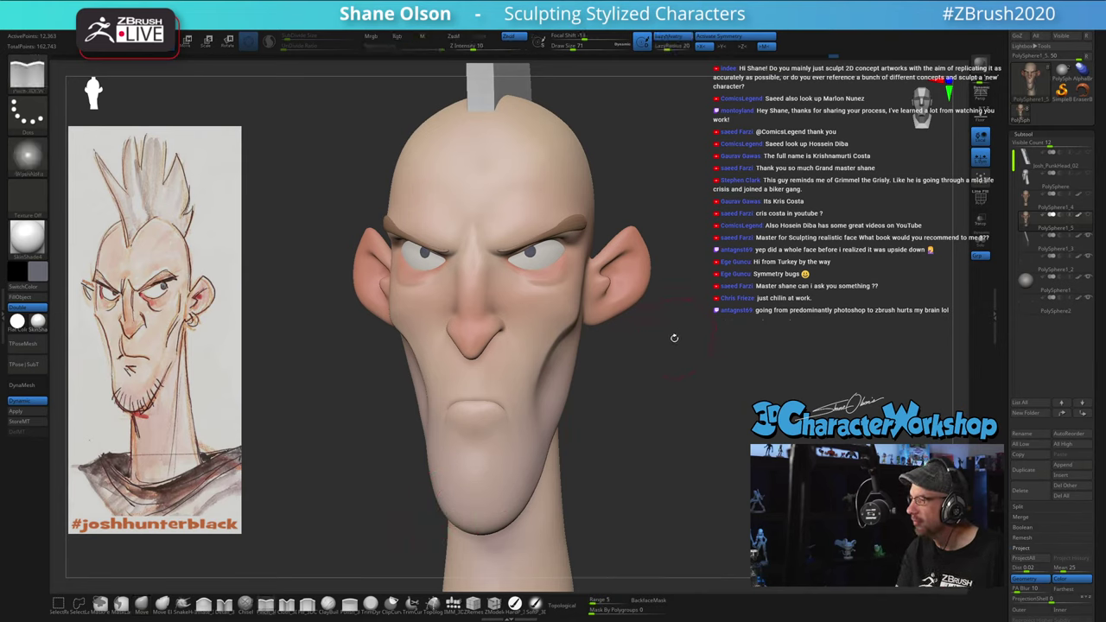
right_click_drag(672, 339, 664, 351, "ctrl")
key("s")
left_click_drag(665, 371, 662, 371)
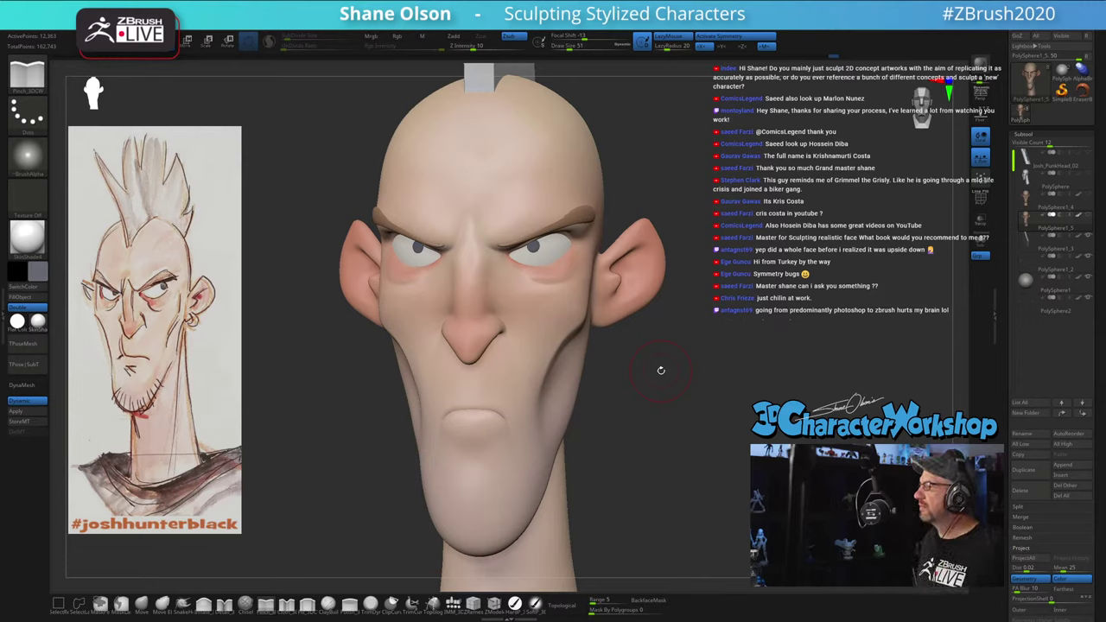
mouse_move(636, 376)
left_mouse_down()
mouse_move(617, 383)
mouse_move(648, 391)
mouse_move(664, 360)
mouse_move(653, 379)
left_mouse_up()
key("s")
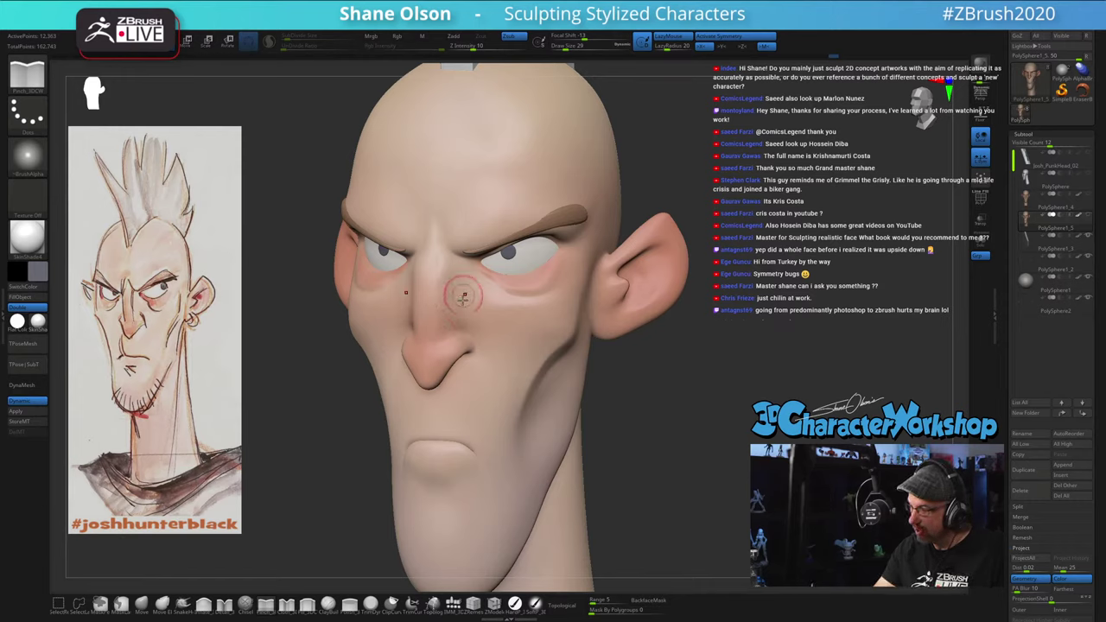
right_click_drag(463, 298, 450, 278)
left_click_drag(447, 259, 439, 297)
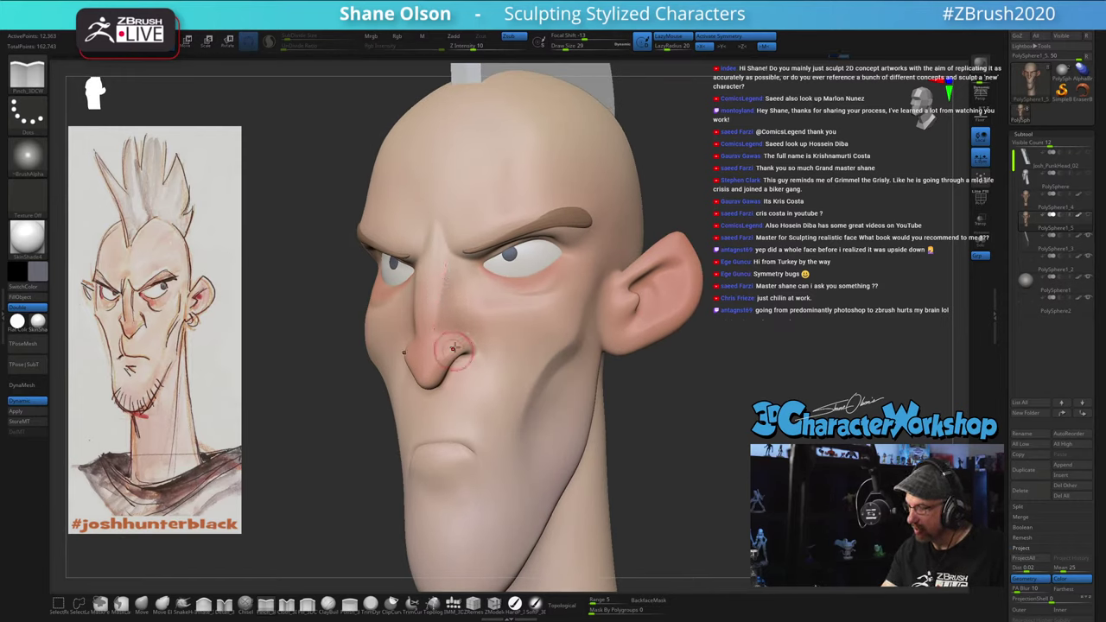
mouse_move(468, 314)
right_mouse_down()
mouse_move(491, 309)
mouse_move(468, 319)
right_mouse_up()
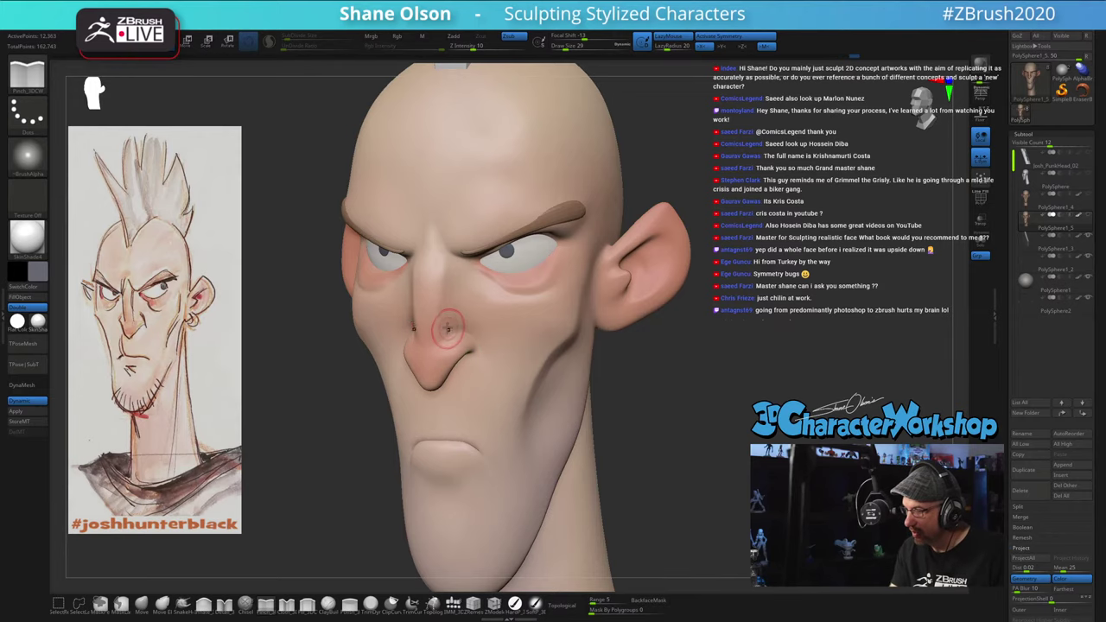
mouse_move(637, 409)
left_mouse_down()
mouse_move(682, 418)
mouse_move(638, 412)
left_mouse_up()
key("shift")
key("b")
key("p")
key("i")
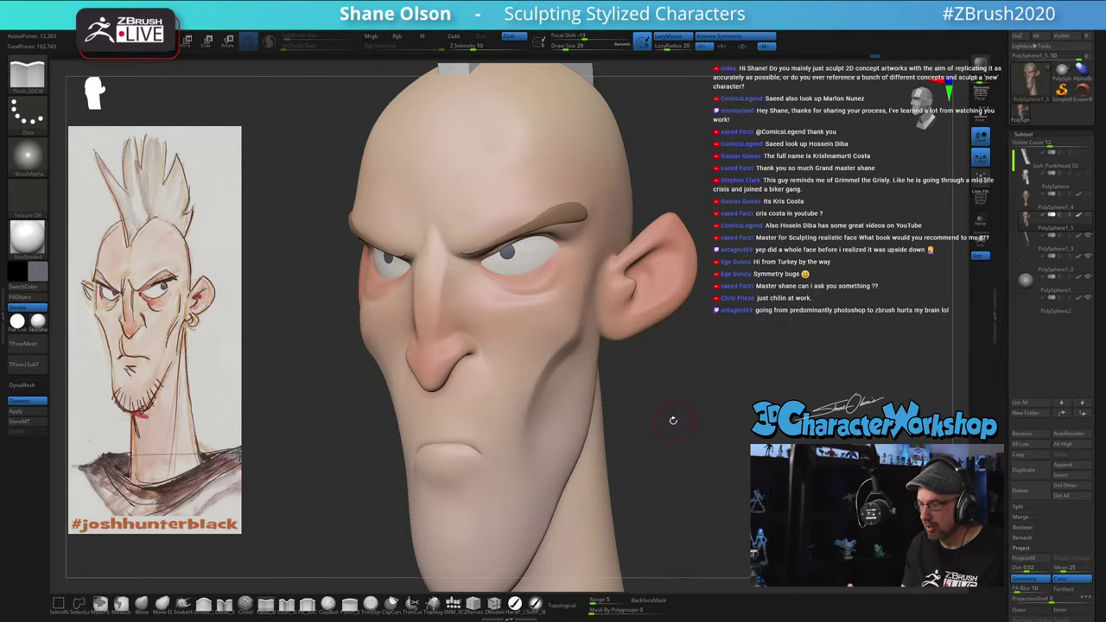
Step: Reshape the cheeks and the cheekbone contours below the eyes with the Move brush, working from several angles
mouse_move(693, 404)
left_mouse_down()
mouse_move(676, 381)
mouse_move(597, 406)
mouse_move(511, 457)
left_mouse_up()
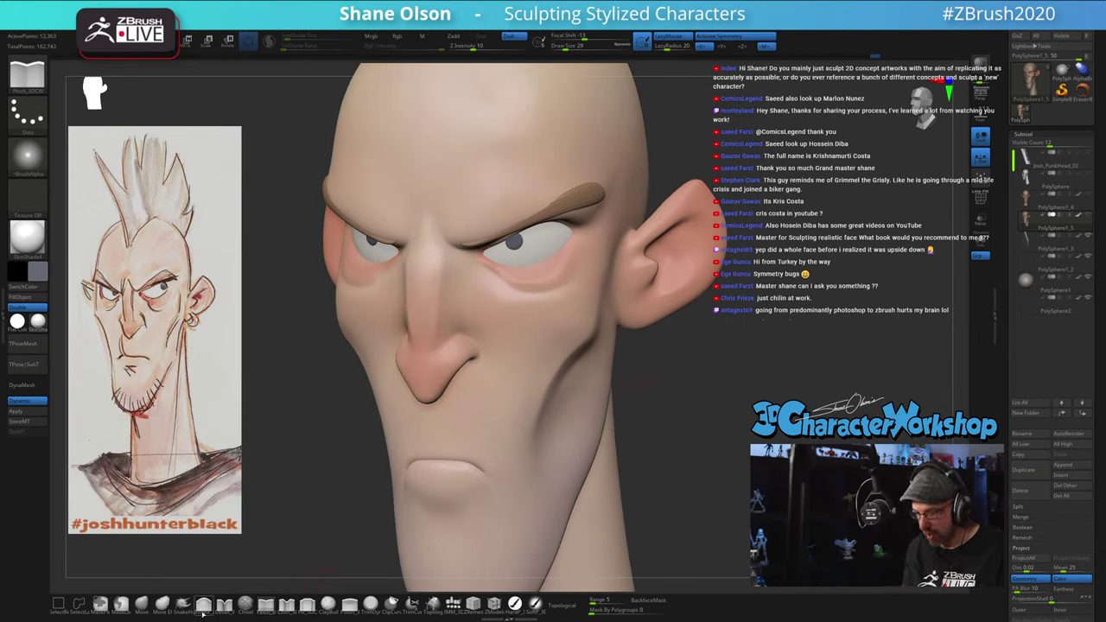
left_click(141, 604)
key("s")
left_click_drag(313, 456, 318, 455)
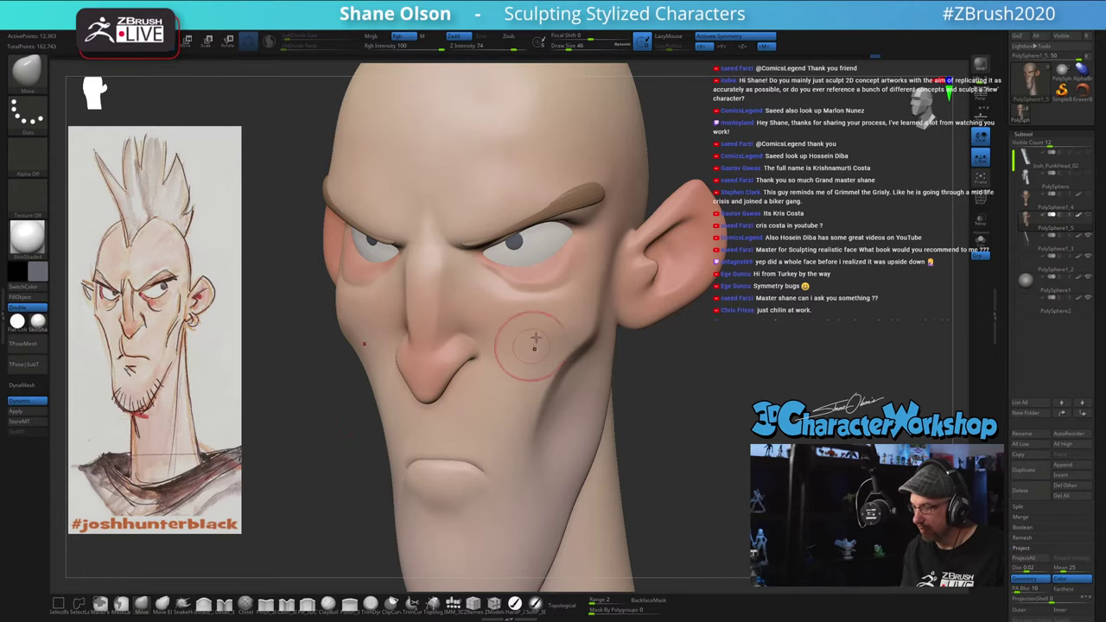
right_click_drag(534, 325, 526, 320)
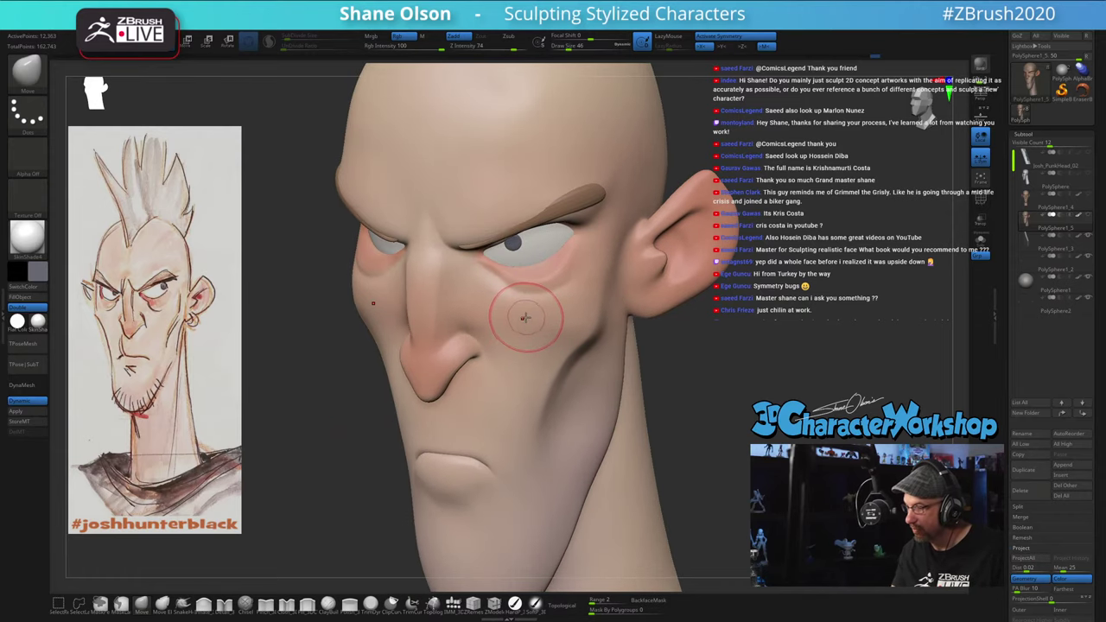
mouse_move(579, 294)
right_mouse_down()
mouse_move(563, 312)
mouse_move(469, 329)
right_mouse_up()
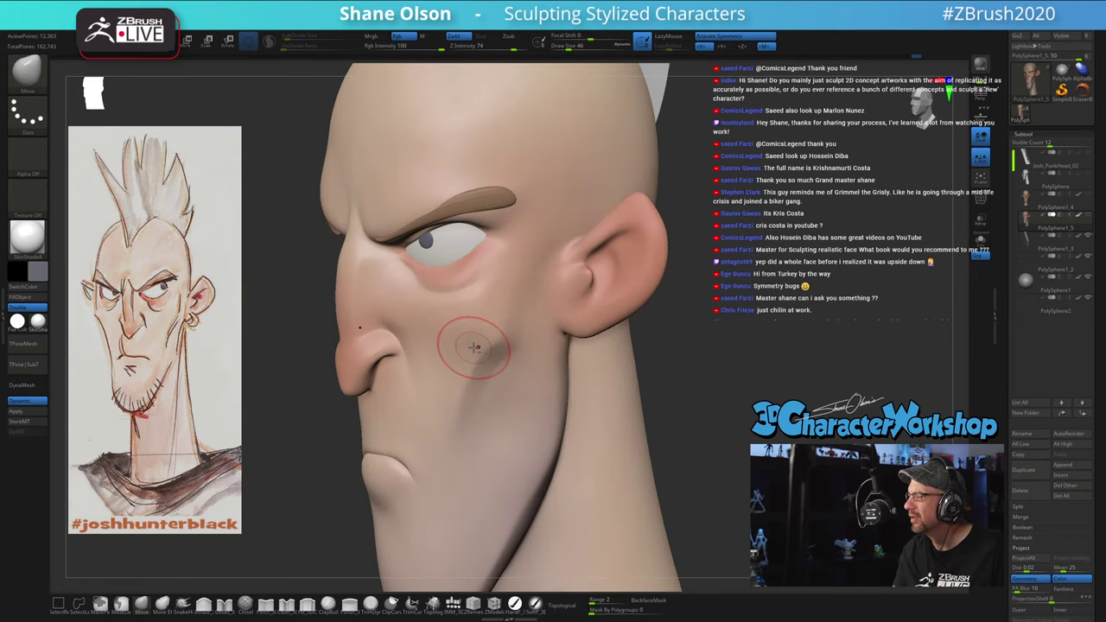
mouse_move(456, 353)
right_mouse_down()
mouse_move(485, 349)
mouse_move(453, 303)
right_mouse_up()
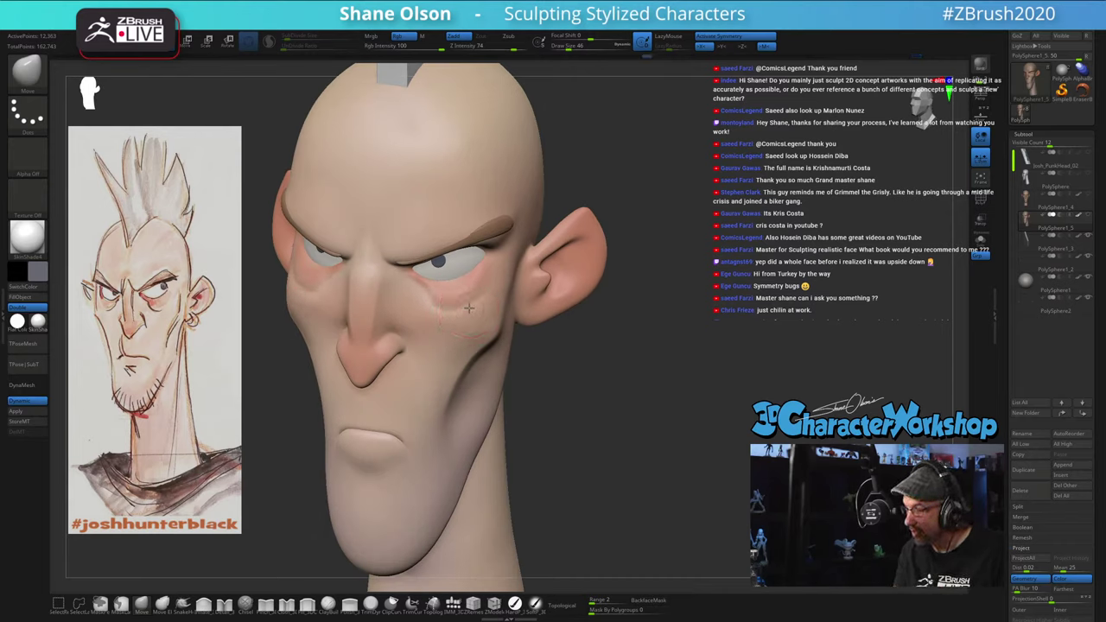
mouse_move(483, 308)
right_mouse_down()
mouse_move(474, 318)
mouse_move(413, 304)
mouse_move(461, 349)
mouse_move(528, 346)
mouse_move(559, 323)
mouse_move(499, 322)
right_mouse_up()
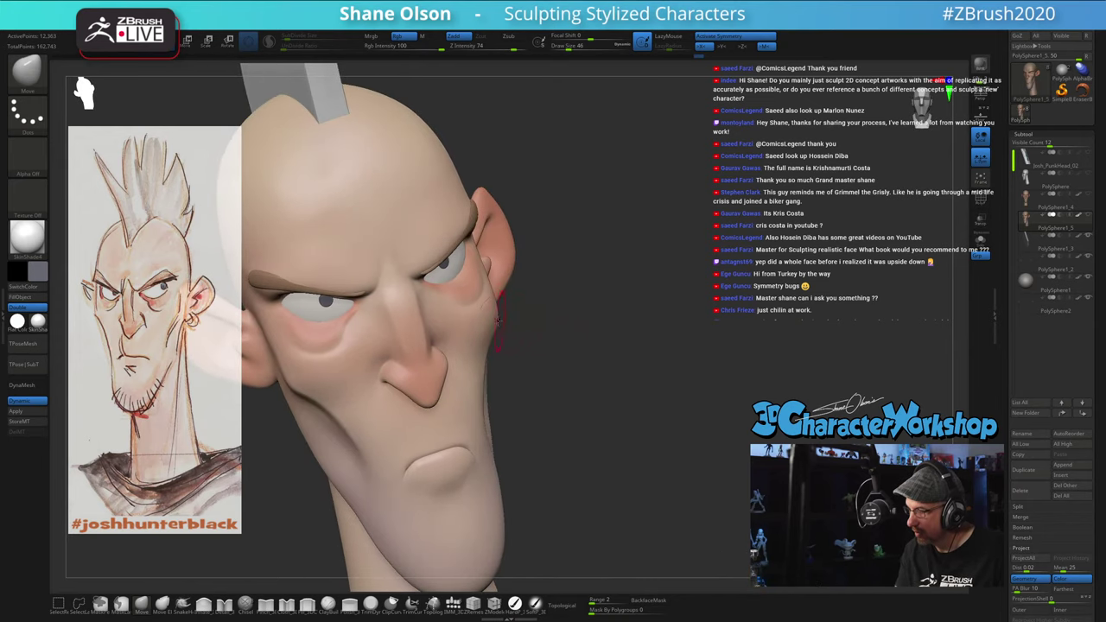
right_click_drag(566, 372, 659, 421)
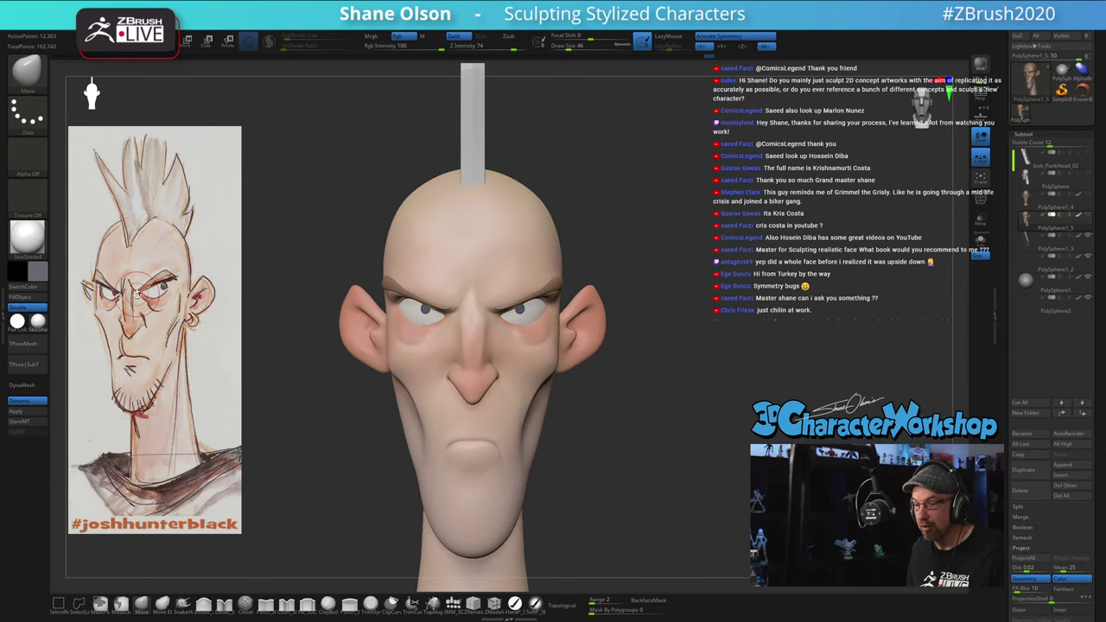
Step: Select the eyebrow subtool, toggle the head's visibility, and adjust the eyebrows' outer ends with the Move brush
mouse_move(745, 388)
left_mouse_down("alt")
mouse_move(750, 432)
mouse_move(843, 554)
left_mouse_up("alt")
left_click_drag(572, 49, 563, 48)
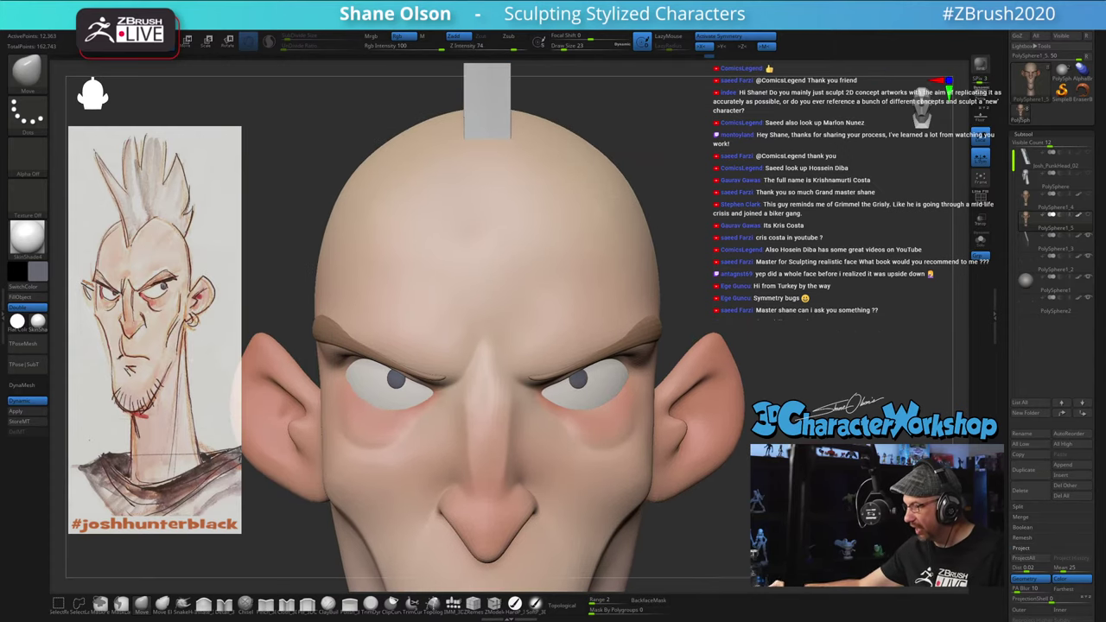
right_click_drag(609, 280, 666, 308)
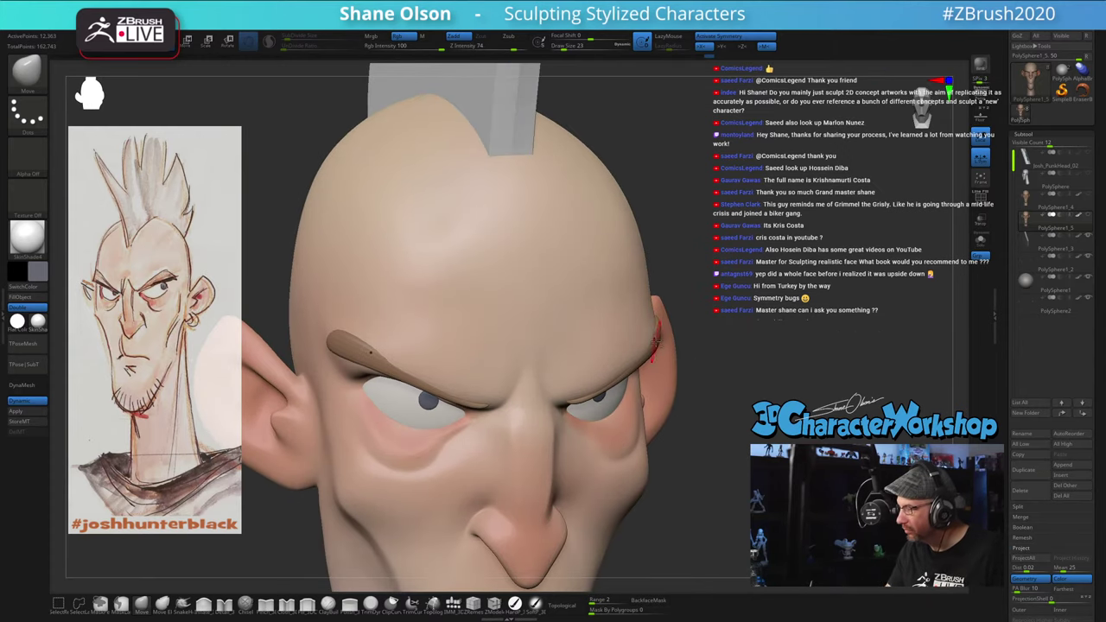
left_click(656, 341, "alt")
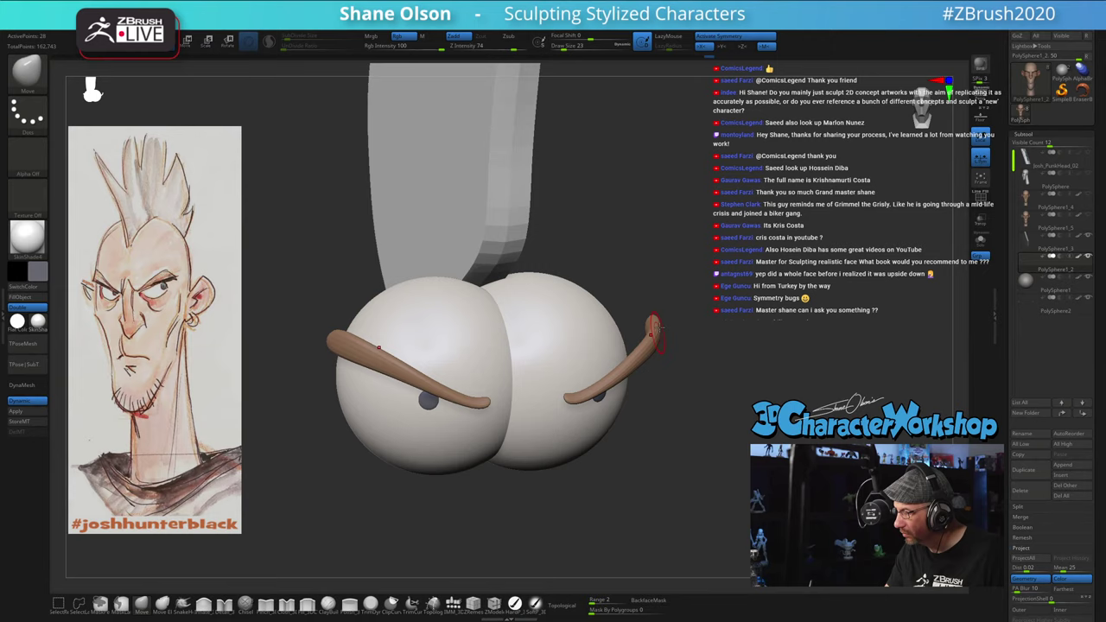
left_click(1088, 214)
key("s")
mouse_move(719, 440)
right_mouse_down("ctrl")
mouse_move(715, 408)
mouse_move(669, 378)
mouse_move(670, 341)
right_mouse_up("ctrl")
mouse_move(735, 393)
right_mouse_down()
mouse_move(717, 384)
mouse_move(697, 438)
mouse_move(734, 438)
right_mouse_up()
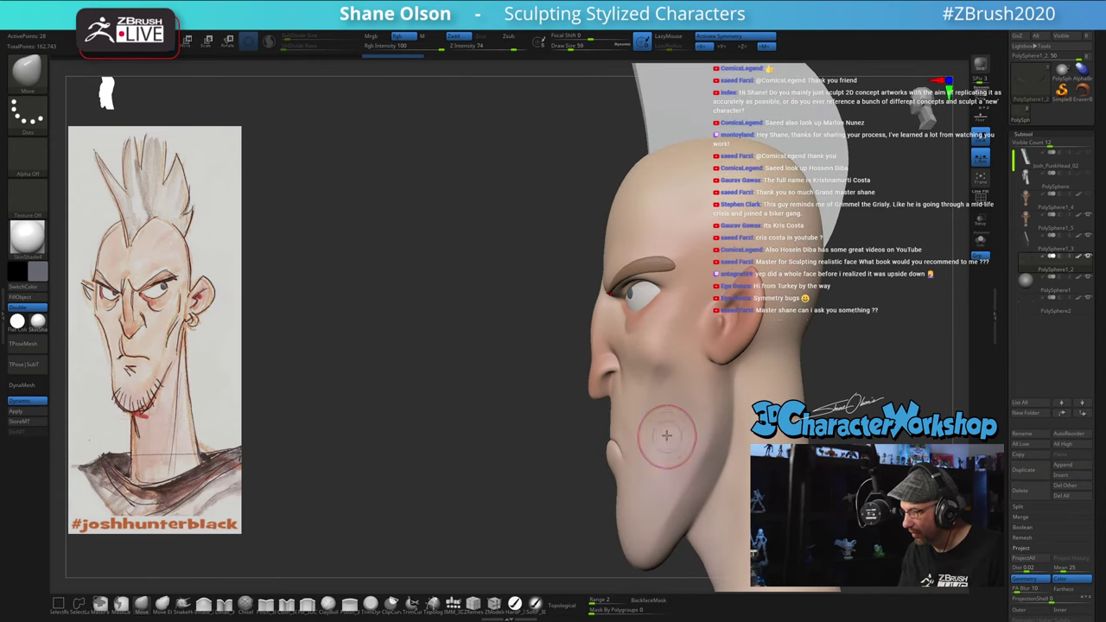
Step: Reselect the head and adjust the mouth with the Move brush at a draw size of 56
left_click(647, 365, "alt")
mouse_move(647, 364)
right_mouse_down()
mouse_move(625, 376)
mouse_move(683, 419)
mouse_move(740, 431)
right_mouse_up()
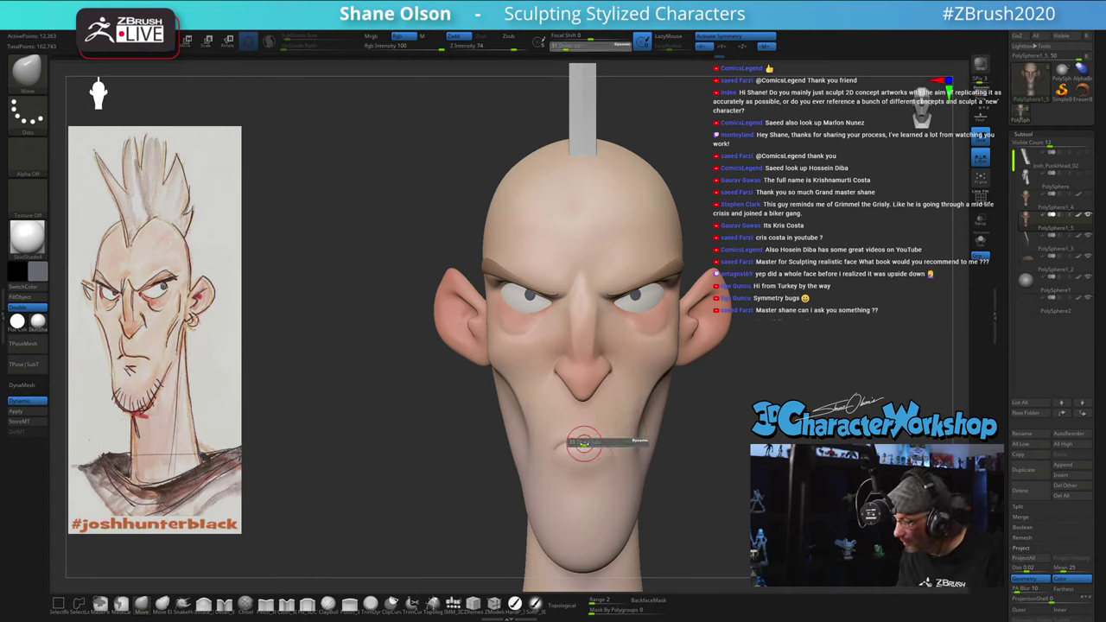
key("s")
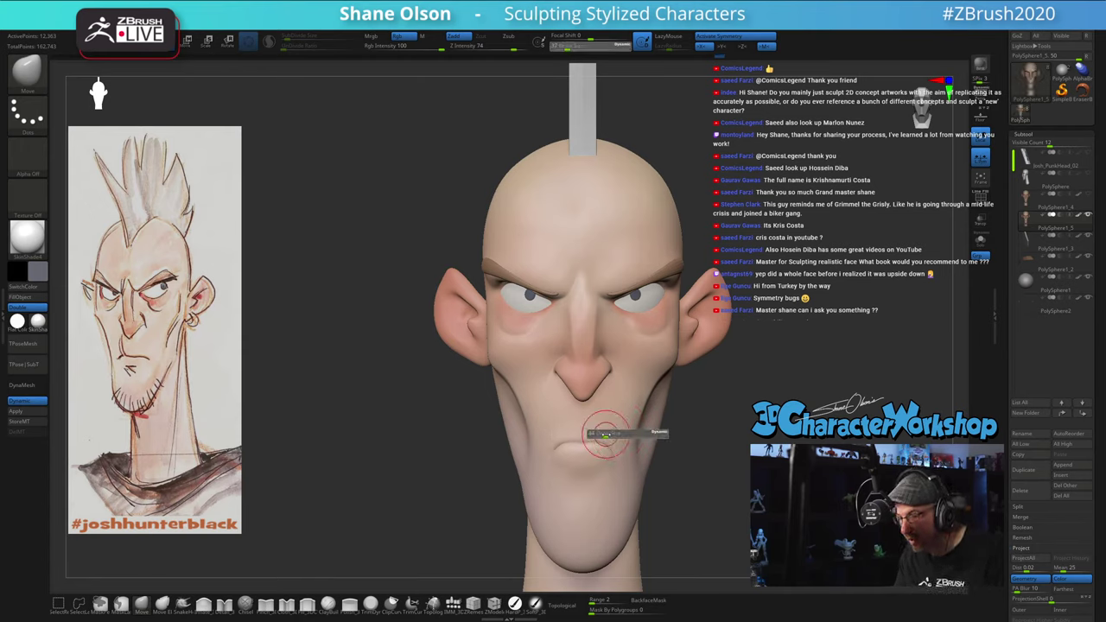
left_click_drag(603, 435, 611, 435)
left_click_drag(694, 448, 696, 454)
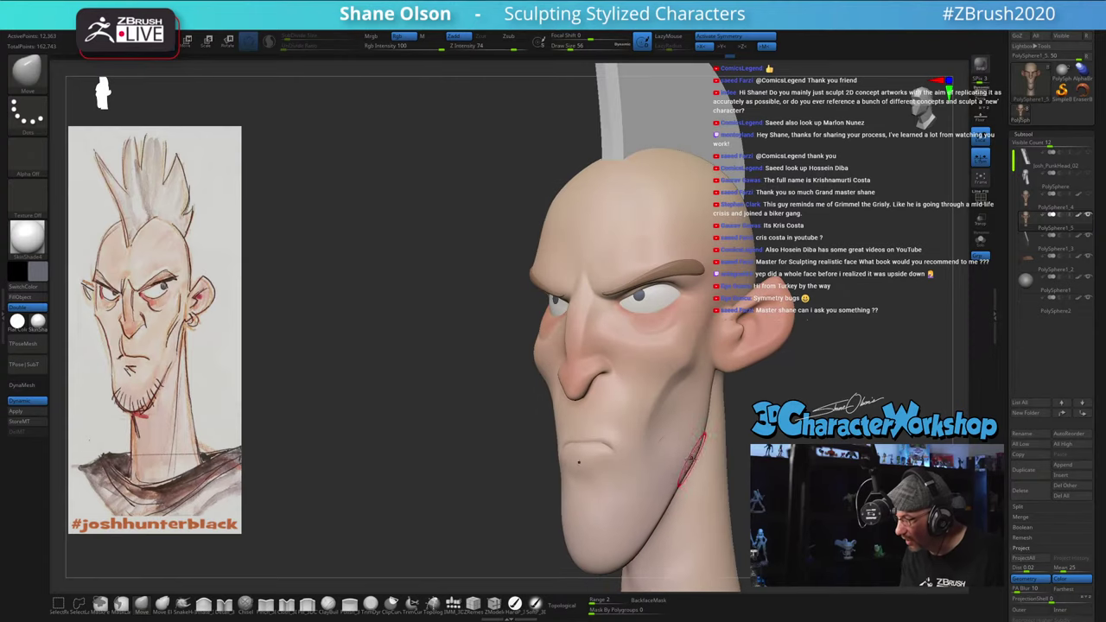
Step: Refine the curvature of the lips as seen from above the head, using a smaller draw size
mouse_move(627, 456)
right_mouse_down()
mouse_move(644, 397)
mouse_move(638, 528)
right_mouse_up()
key("s")
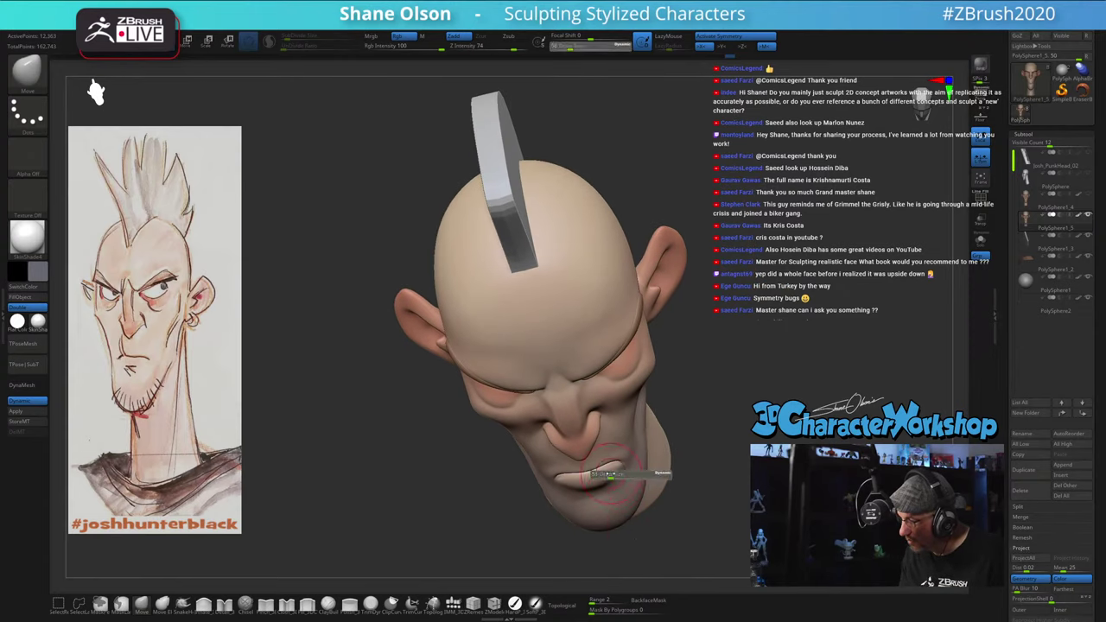
left_click_drag(615, 466, 606, 465)
right_click_drag(659, 443, 640, 418)
right_click_drag(566, 383, 717, 437, "shift")
right_click_drag(713, 392, 666, 450)
Step: Draw parallel Topology brush curves along the lower eyelid rim and cross them at the inner and outer eye corners
right_click_drag(797, 419, 623, 371)
key("s")
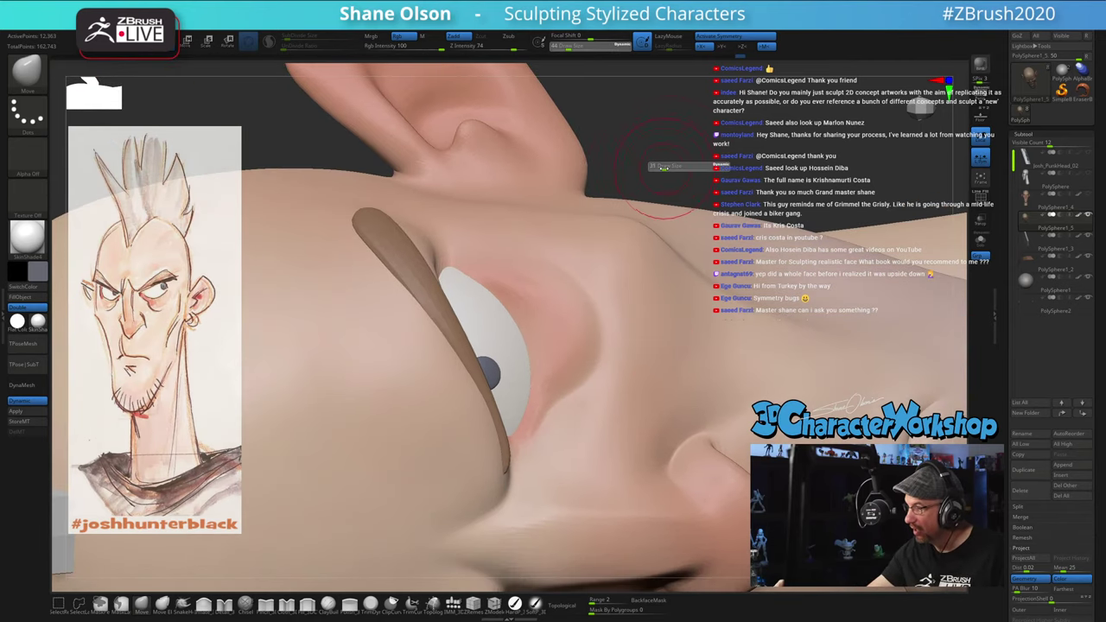
left_click_drag(667, 169, 659, 170)
left_click(432, 602)
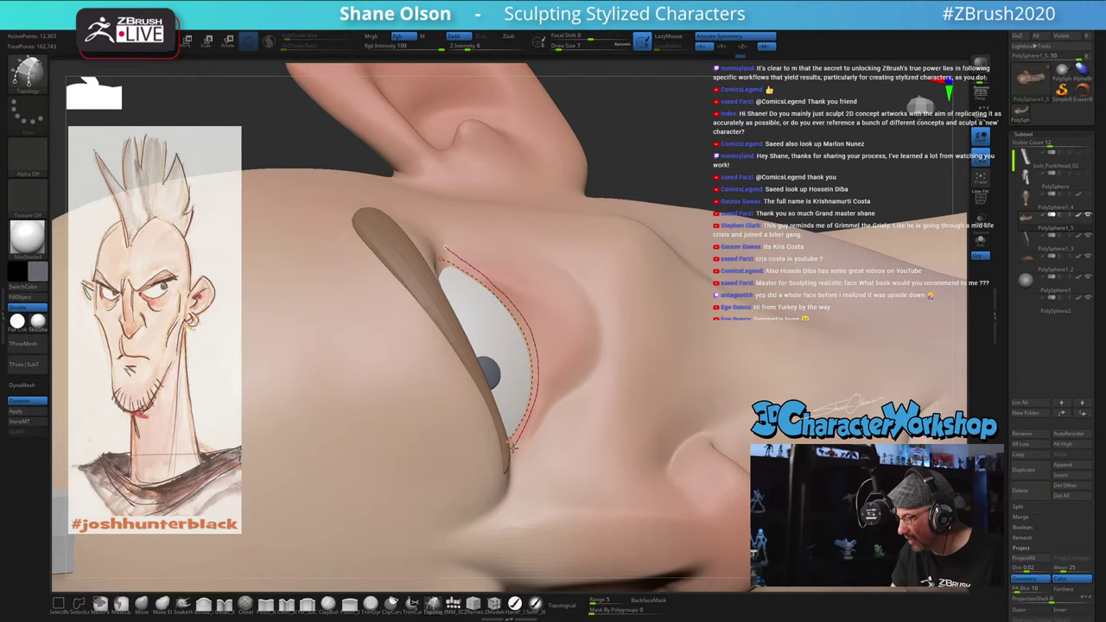
right_click_drag(596, 457, 580, 461)
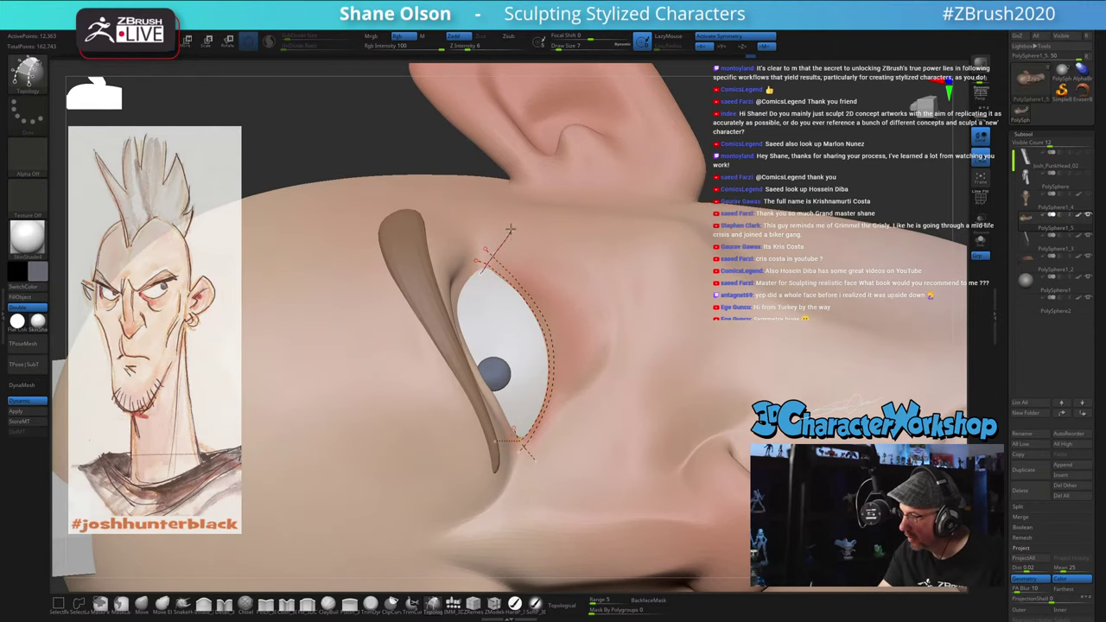
left_click_drag(511, 229, 511, 229)
Step: Divide the lower eyelid strip with cross curves spaced along its length, and trim the overhanging curve ends
mouse_move(618, 321)
right_mouse_down()
mouse_move(622, 333)
mouse_move(615, 324)
right_mouse_up()
left_click_drag(528, 340, 573, 323)
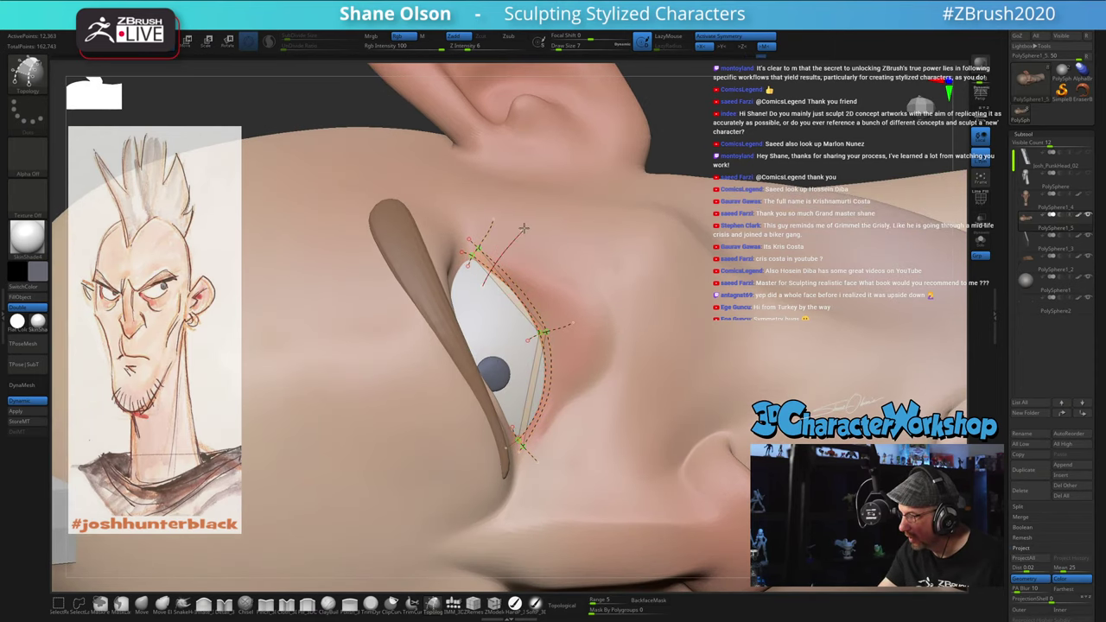
left_click_drag(499, 301, 534, 263)
left_click_drag(520, 364, 581, 354)
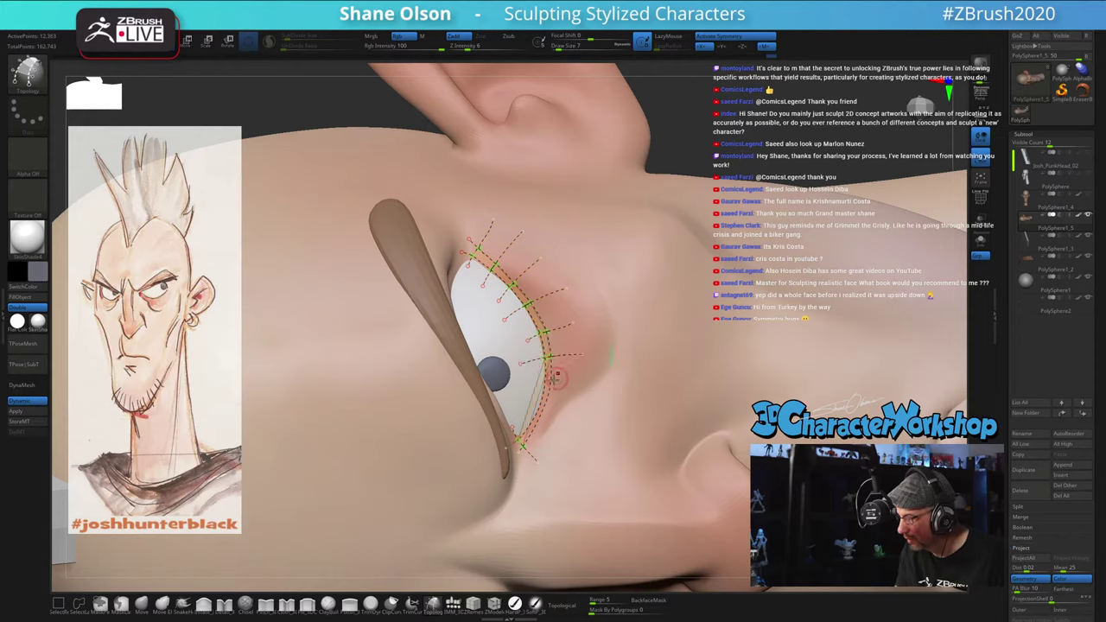
left_click_drag(529, 385, 580, 385)
left_click_drag(521, 409, 560, 424)
left_click(662, 388, "alt")
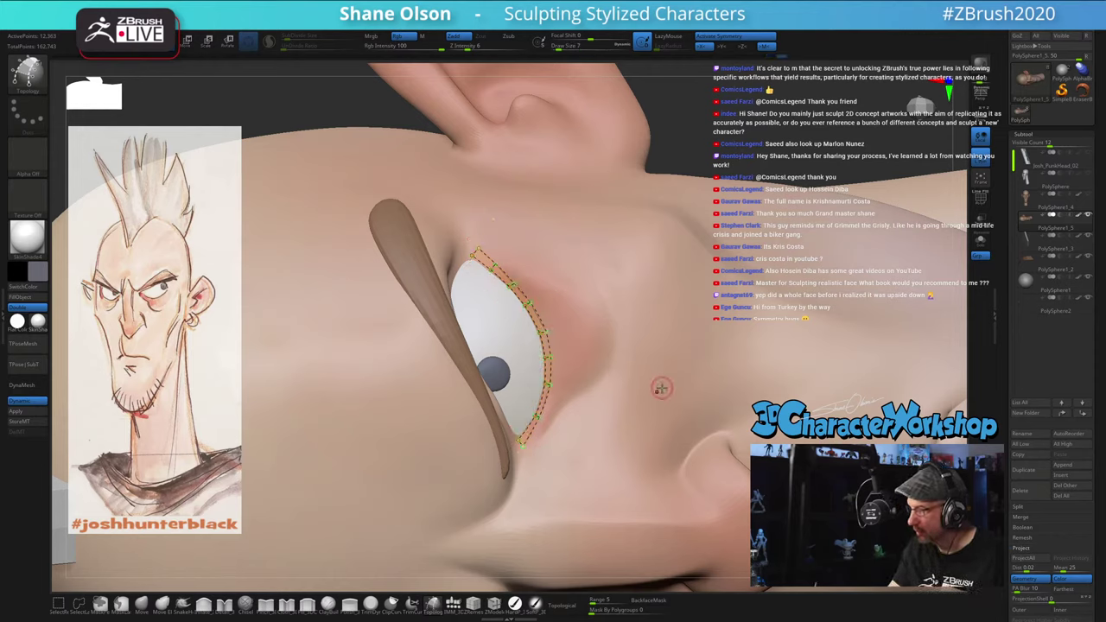
Step: Generate the lower eyelid mesh from the Topology curves at a draw size of 1 and split it into its own subtool
key("s")
key("Return")
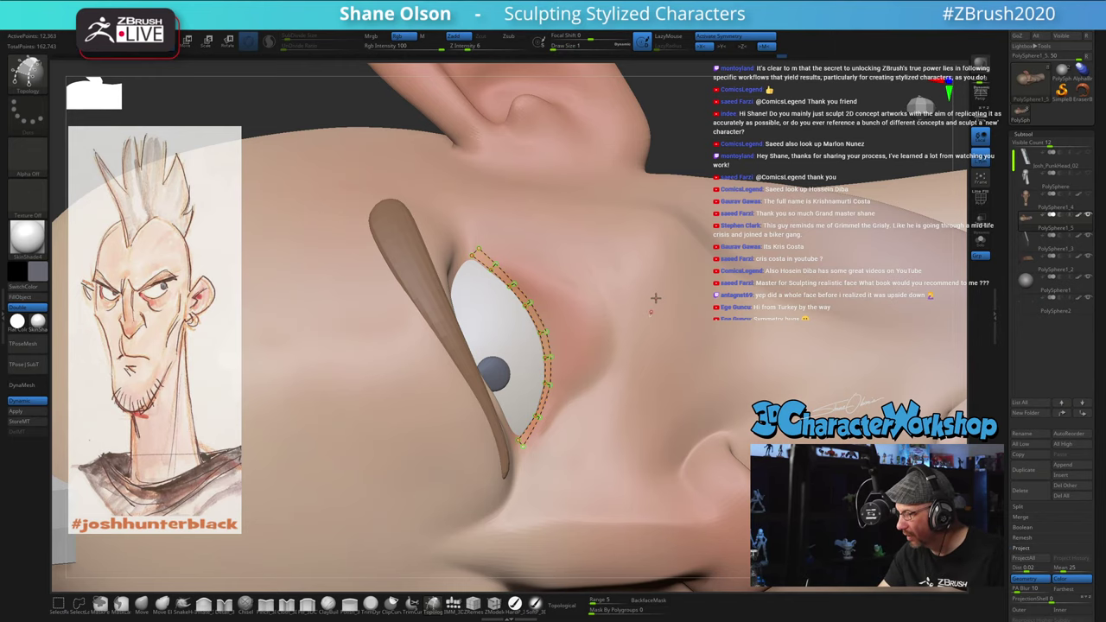
left_click(659, 281)
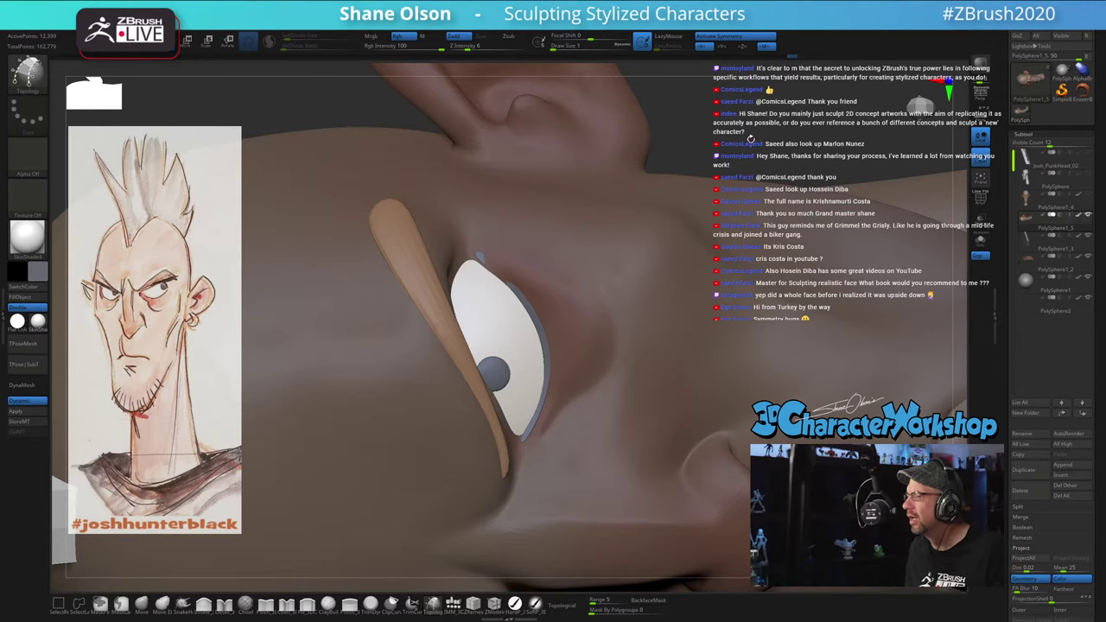
key("space")
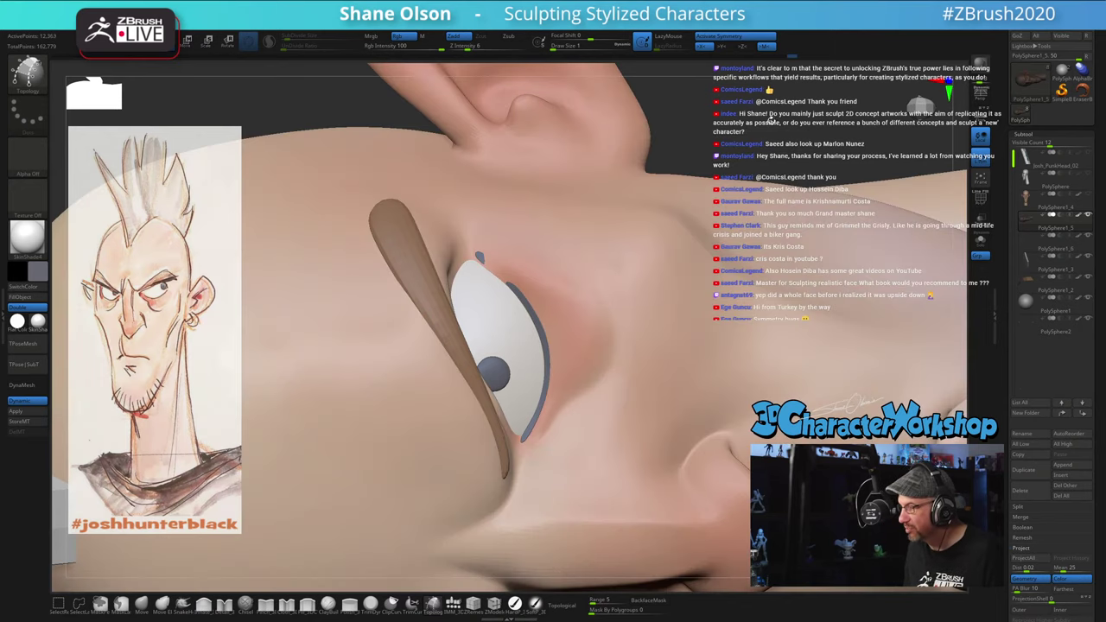
left_click_drag(744, 93, 885, 216, "alt")
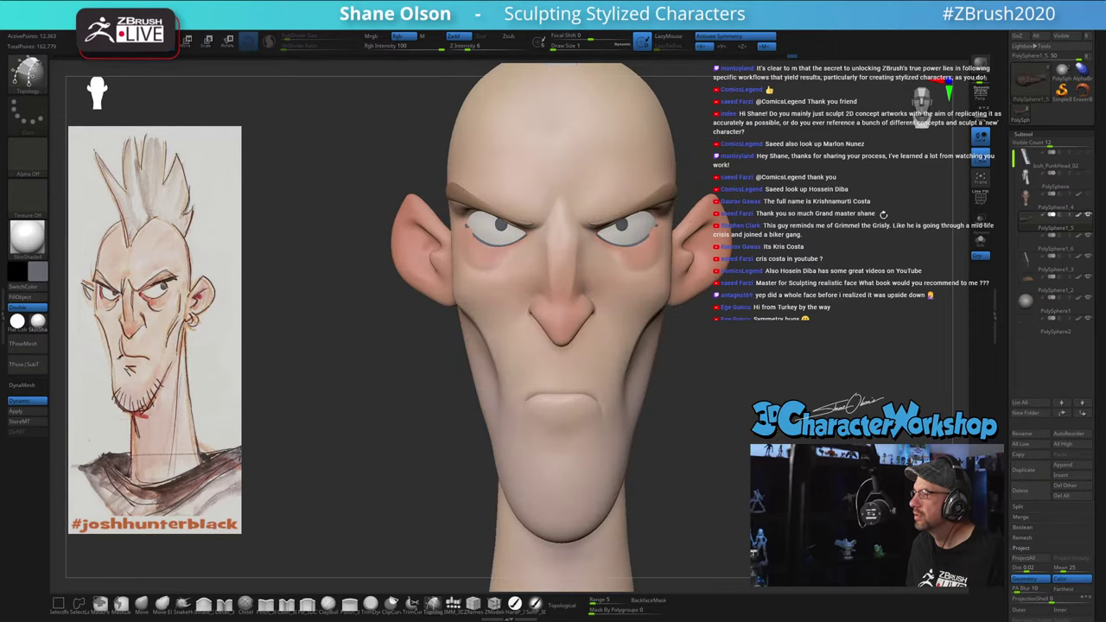
left_click_drag(808, 292, 734, 290, "alt")
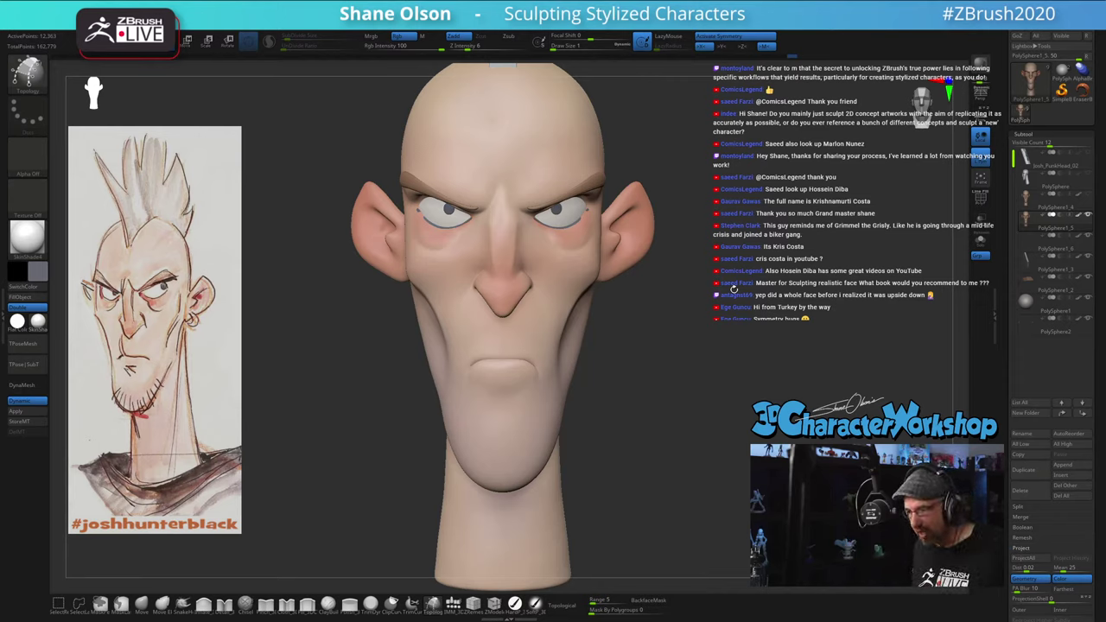
Step: Select the lower eyelid subtool and adjust its outer corner with the Move brush at a draw size of 39
key("s")
left_click_drag(693, 310, 695, 311)
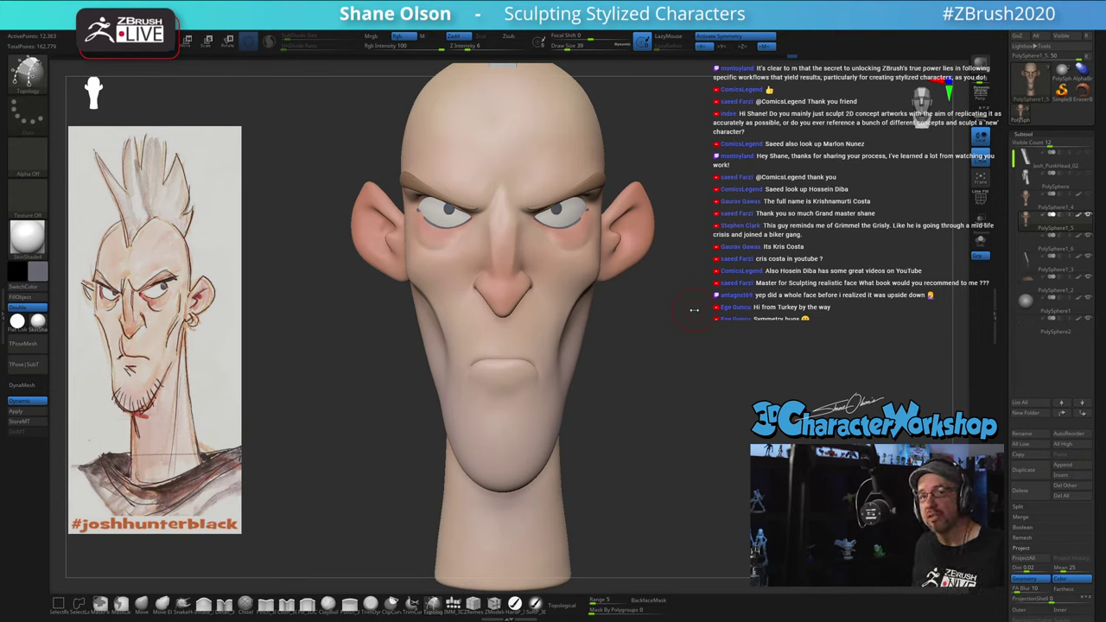
left_click_drag(694, 309, 702, 310)
left_click_drag(743, 247, 775, 368, "alt")
left_click_drag(650, 335, 686, 338)
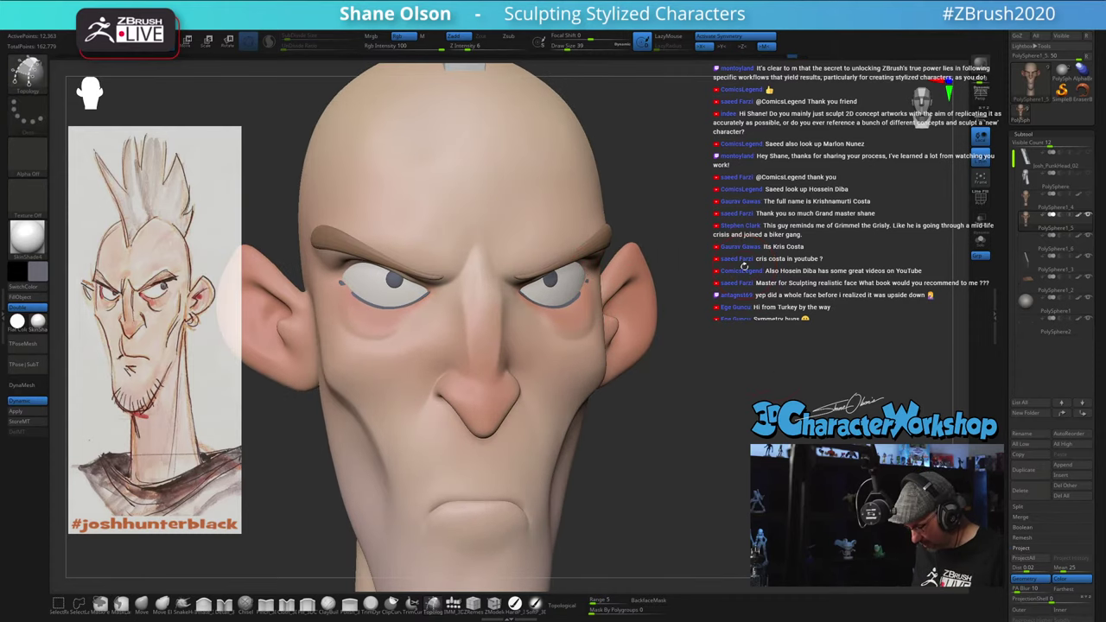
left_click(566, 304, "alt")
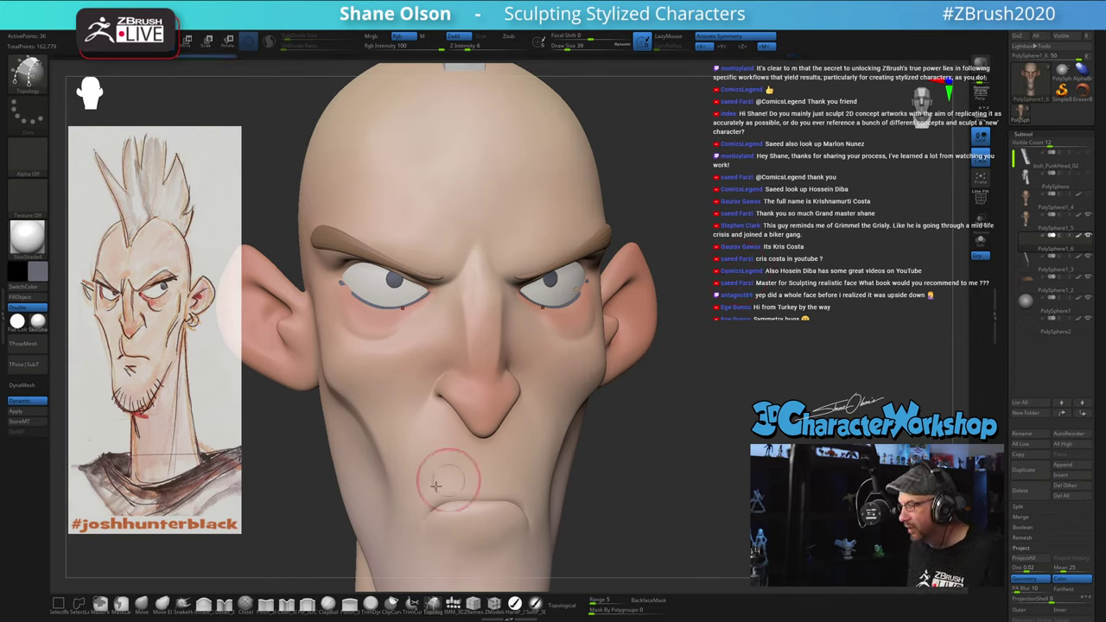
key("ctrl+z")
left_click(142, 606)
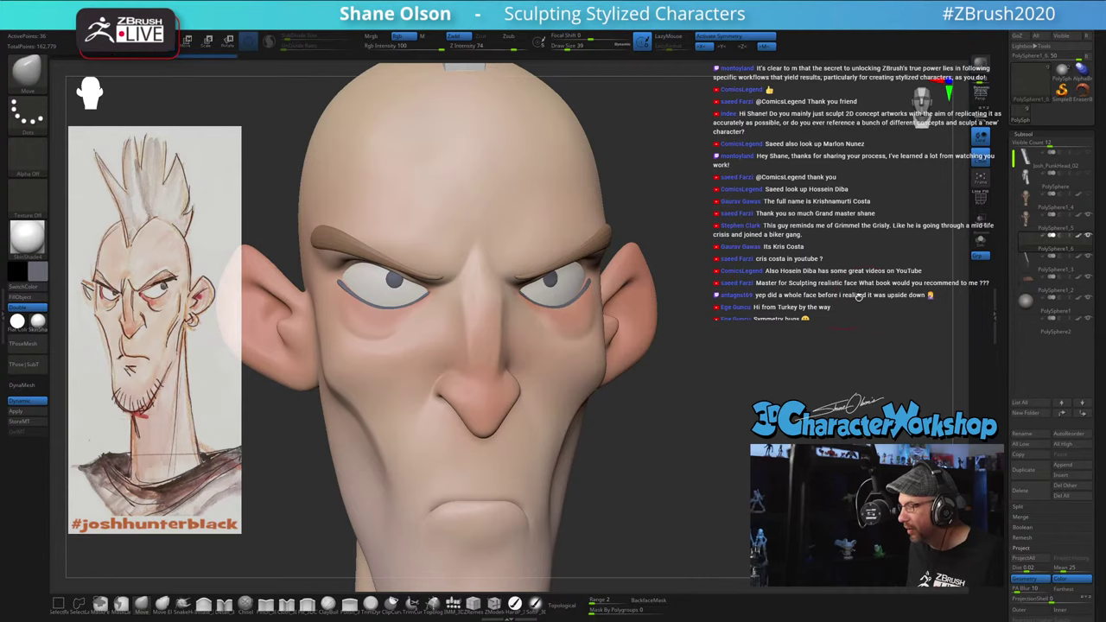
left_click_drag(857, 297, 711, 298)
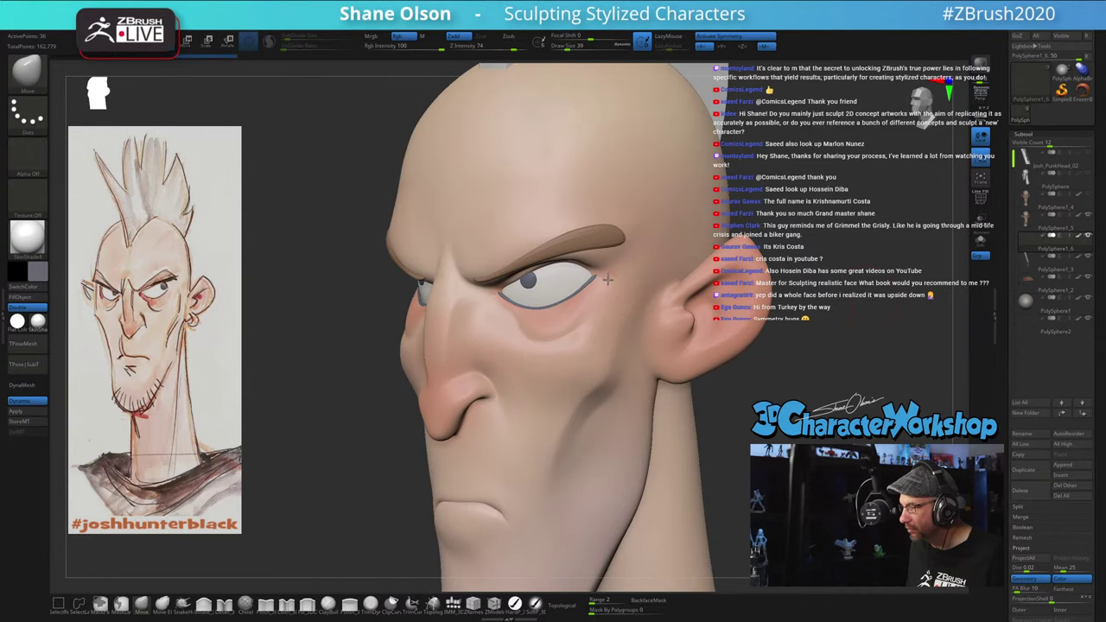
left_click_drag(609, 280, 581, 295)
Step: Fill the lower eyelid subtool with a very dark warm brown colour
mouse_move(813, 346)
left_mouse_down()
mouse_move(930, 345)
mouse_move(916, 268)
mouse_move(873, 264)
left_mouse_up()
mouse_move(752, 380)
left_mouse_down()
mouse_move(705, 380)
mouse_move(776, 389)
mouse_move(737, 363)
left_mouse_up()
right_click_drag(748, 363, 787, 362)
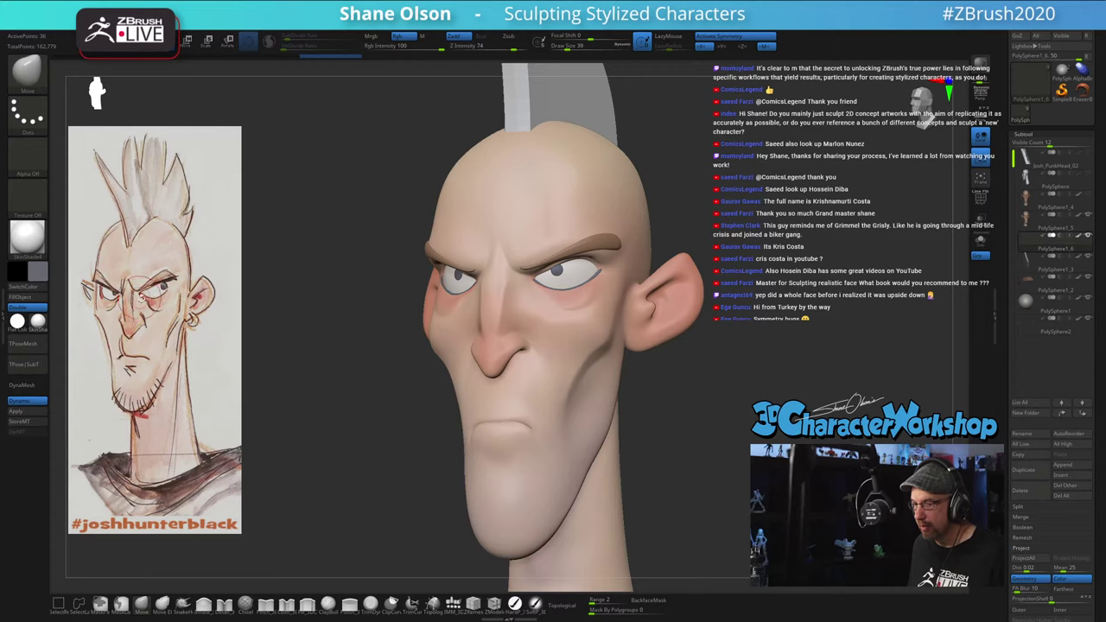
left_click_drag(781, 249, 750, 279, "alt")
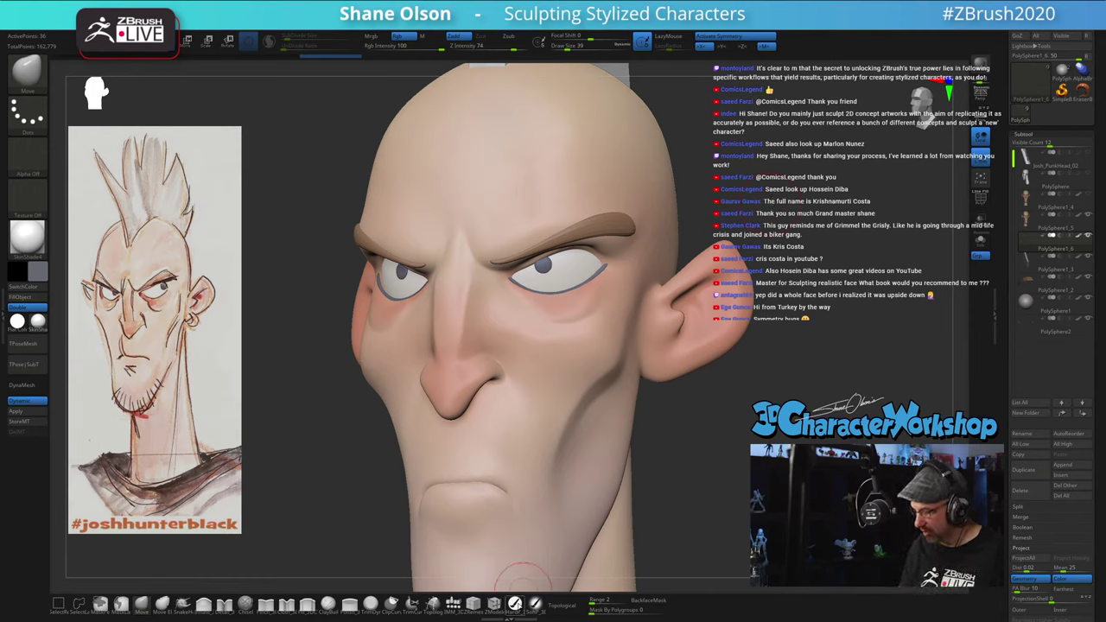
left_click(516, 604)
left_click(38, 272)
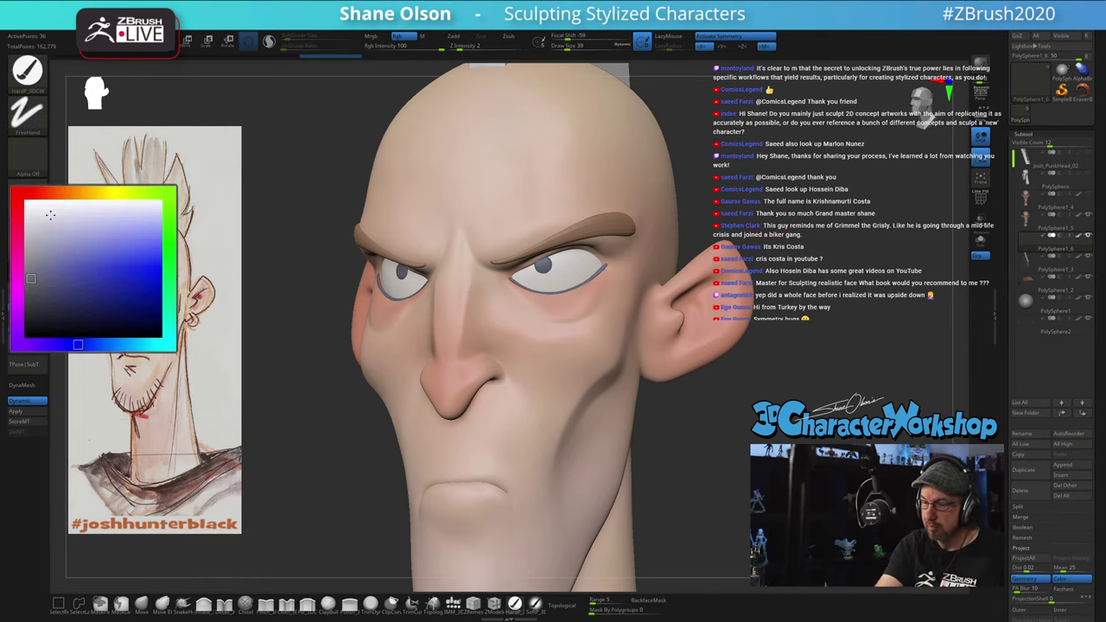
left_click(47, 192)
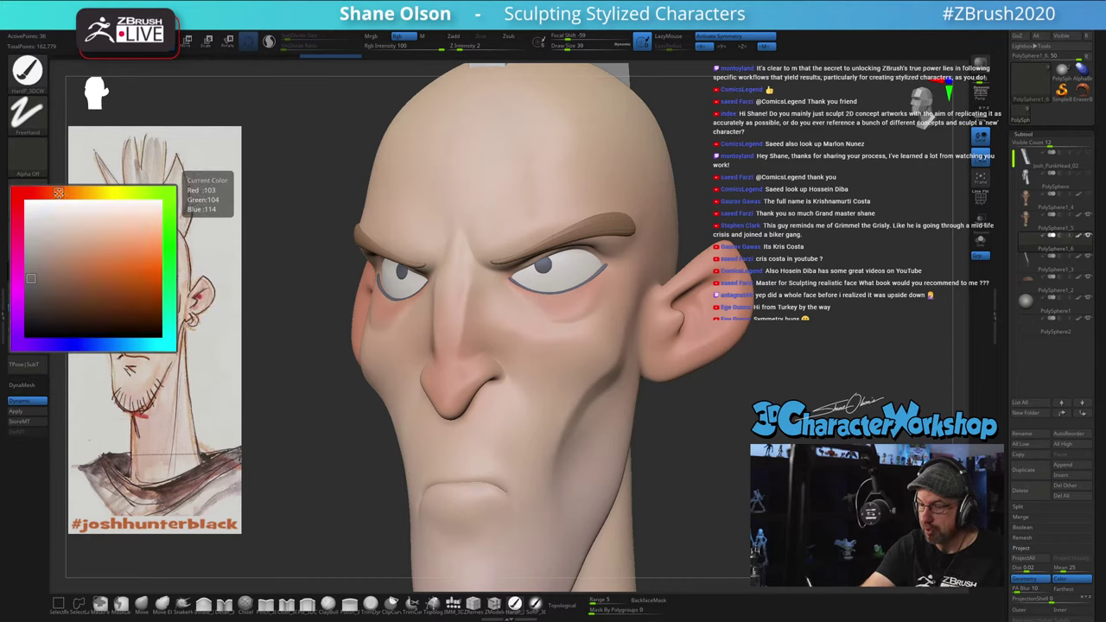
left_click_drag(32, 282, 40, 297)
left_click_drag(51, 194, 73, 192)
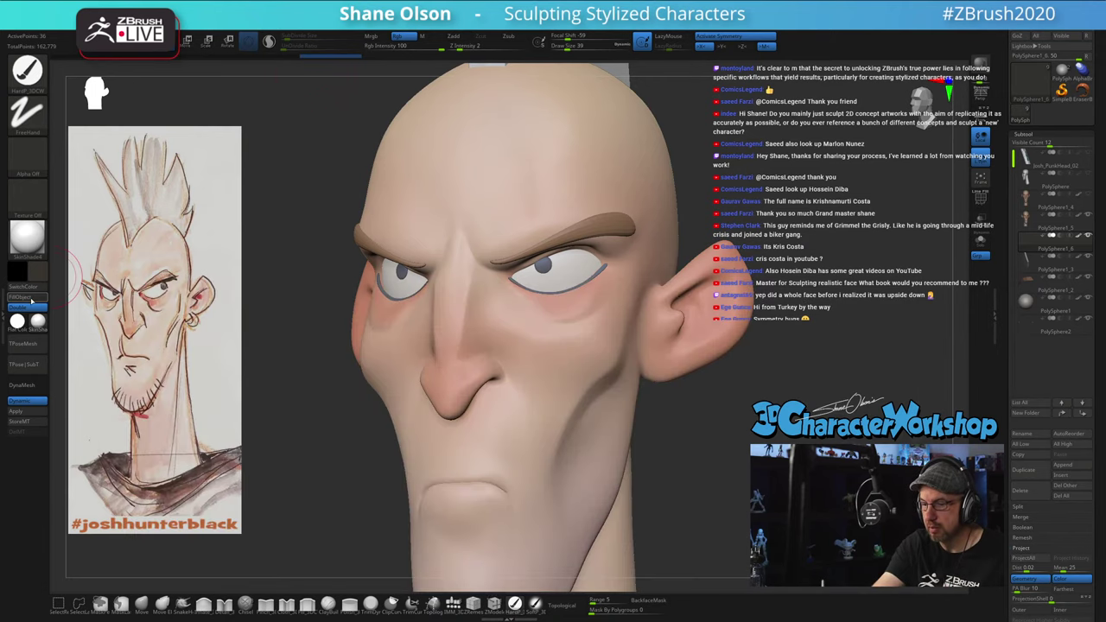
Step: Examine the dark lower eyelids and the eyebrows from the front and both three-quarter sides of the head
mouse_move(723, 472)
left_mouse_down()
mouse_move(697, 445)
mouse_move(728, 437)
mouse_move(718, 455)
mouse_move(671, 446)
mouse_move(683, 484)
left_mouse_up()
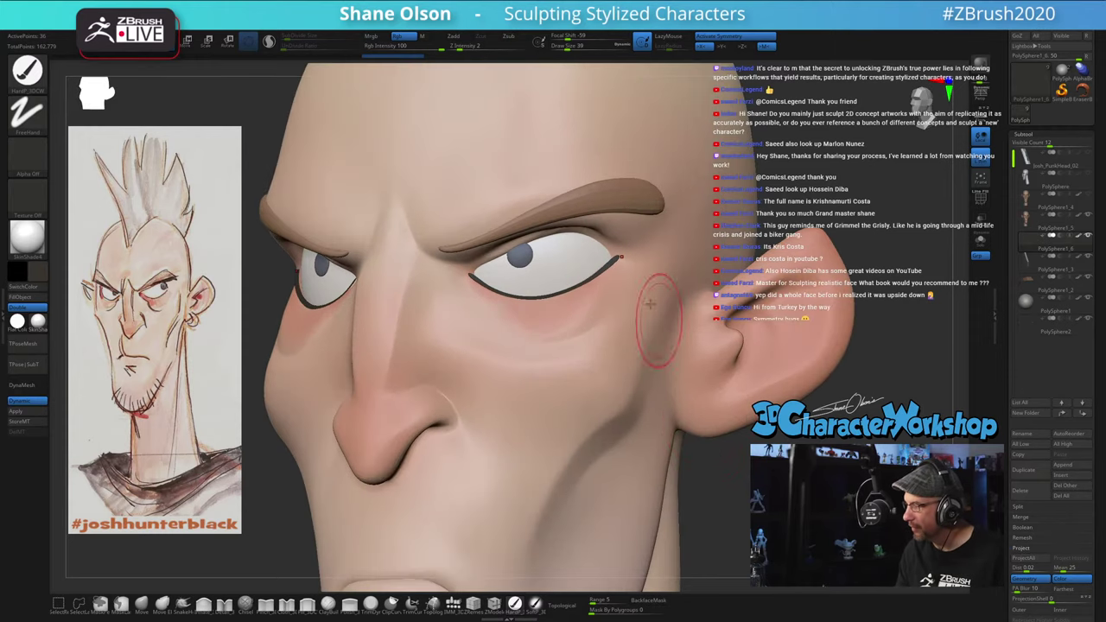
left_click_drag(763, 454, 799, 456)
left_click_drag(717, 439, 780, 441)
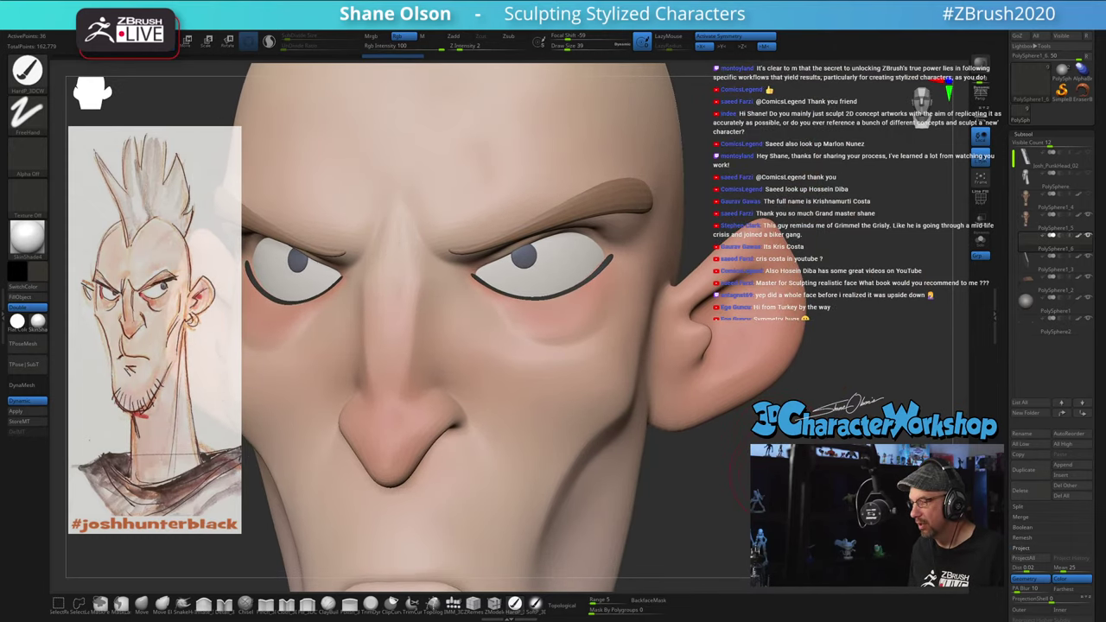
key("bracketleft")
mouse_move(766, 473)
left_mouse_down("alt")
mouse_move(752, 415)
mouse_move(830, 411)
left_mouse_up("alt")
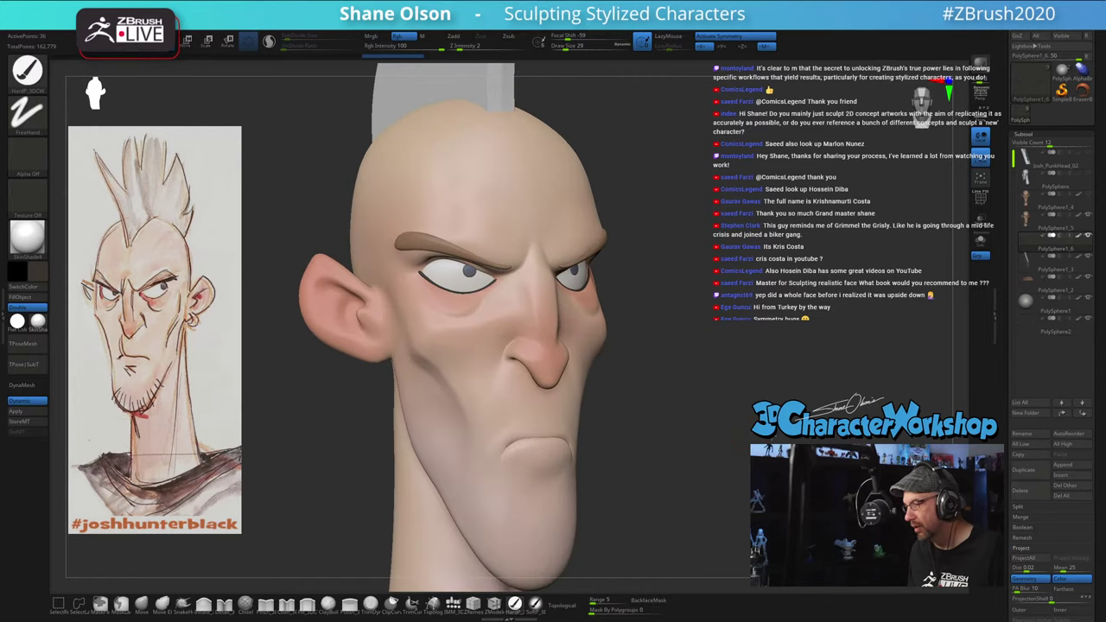
mouse_move(735, 444)
left_mouse_down()
mouse_move(700, 428)
mouse_move(701, 409)
mouse_move(644, 404)
left_mouse_up()
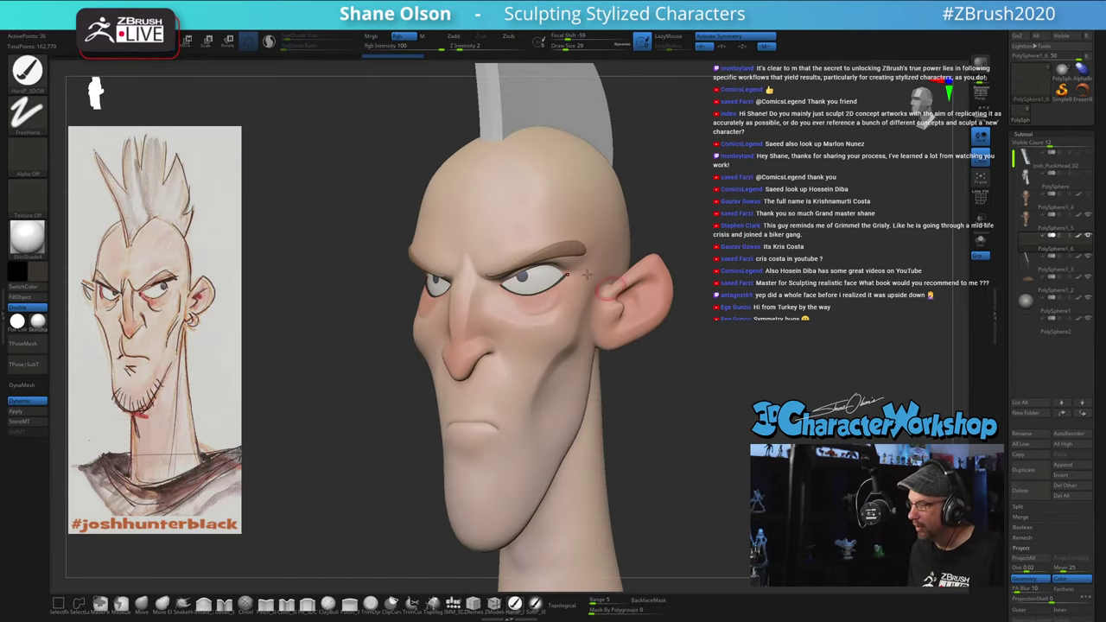
left_click(578, 243, "alt")
mouse_move(698, 208)
left_mouse_down()
mouse_move(689, 182)
mouse_move(716, 198)
mouse_move(712, 229)
left_mouse_up()
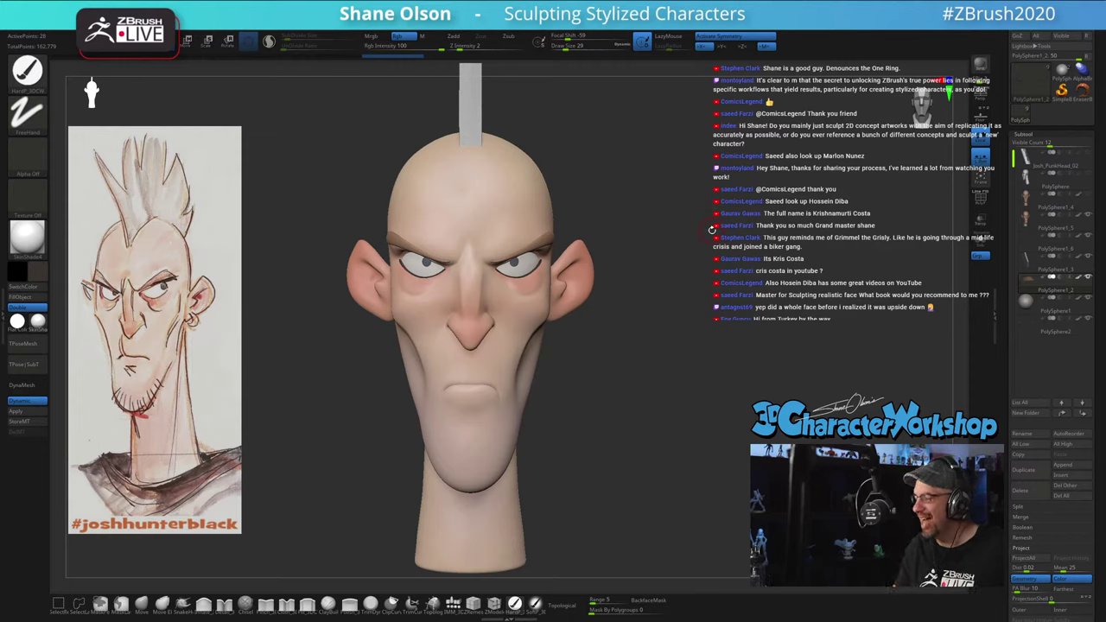
left_click_drag(714, 398, 689, 424)
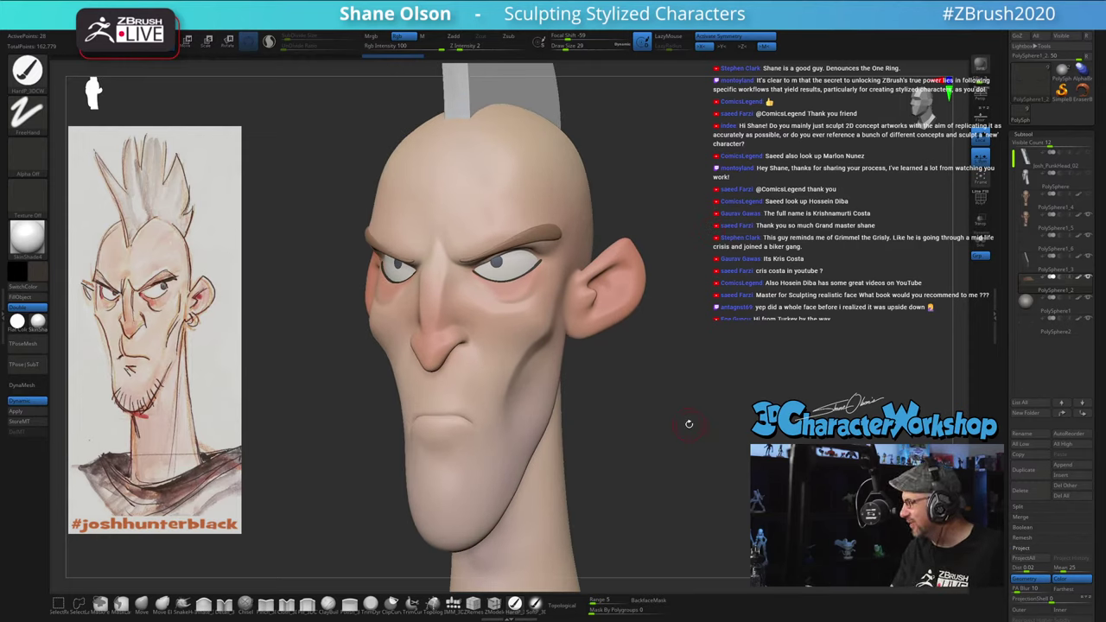
left_click_drag(668, 363, 576, 331)
Step: Select the head and append a ring primitive as a new subtool
left_click(405, 328, "alt")
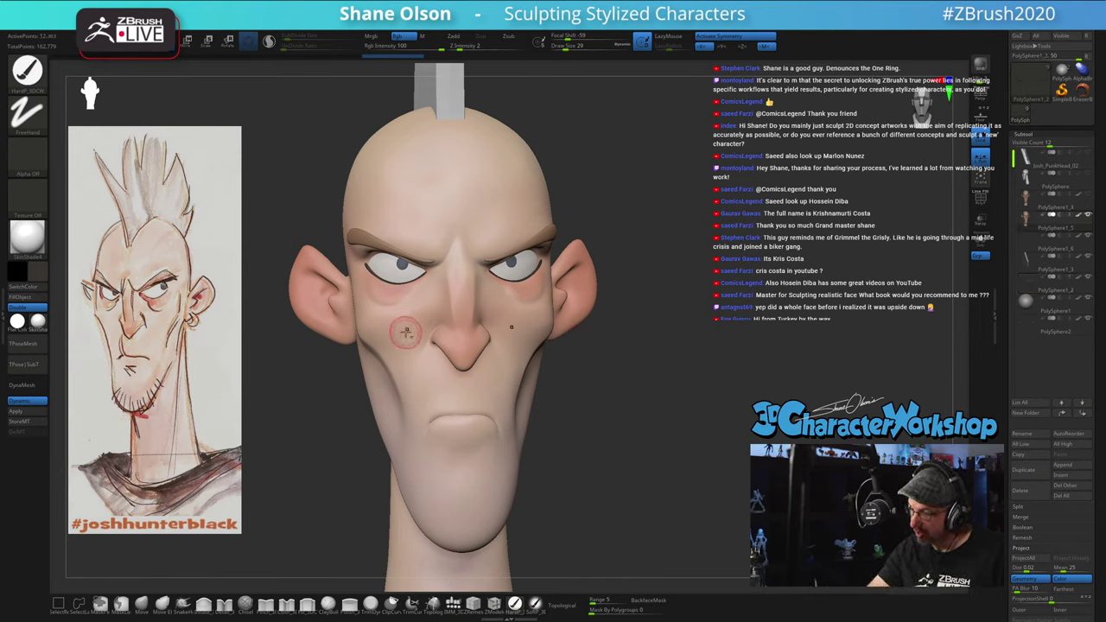
key("s")
left_click_drag(395, 330, 398, 329)
right_click_drag(390, 326, 483, 295)
mouse_move(611, 362)
left_mouse_down()
mouse_move(653, 360)
mouse_move(614, 369)
mouse_move(648, 370)
mouse_move(615, 367)
mouse_move(644, 417)
mouse_move(629, 434)
mouse_move(654, 427)
left_mouse_up()
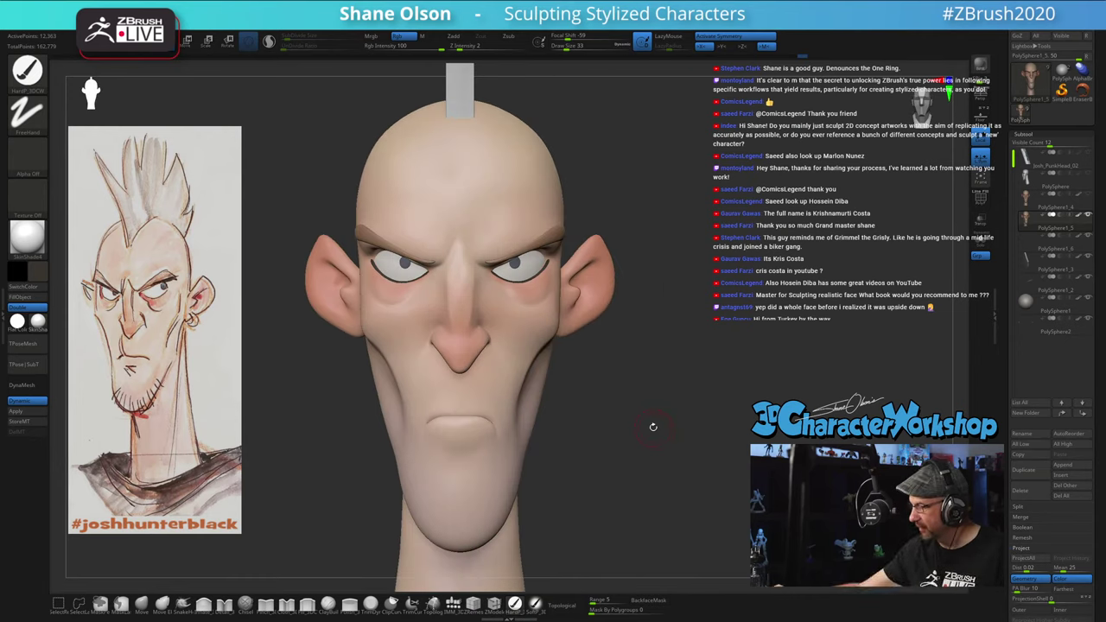
right_click_drag(382, 408, 378, 388, "ctrl")
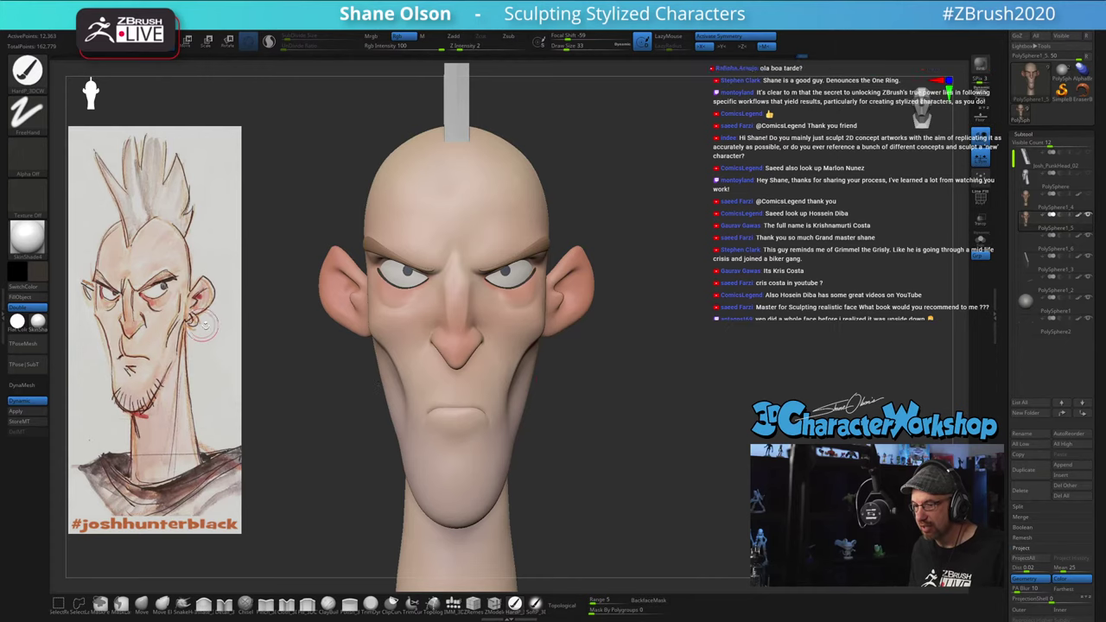
right_click_drag(642, 375, 632, 384, "ctrl")
left_click_drag(614, 369, 785, 380)
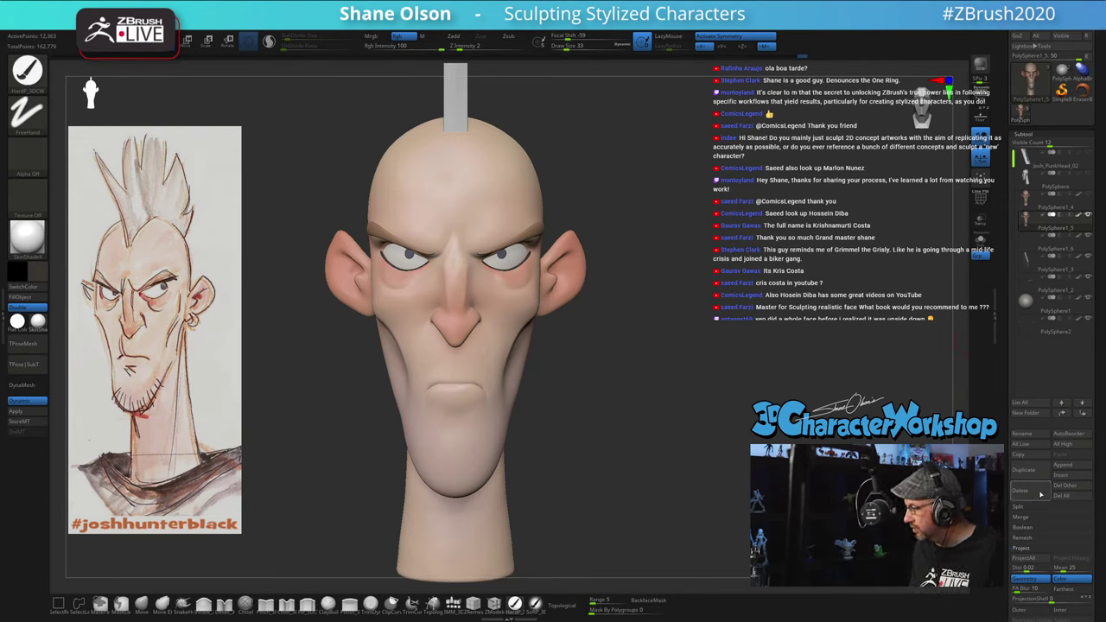
left_click(1072, 466)
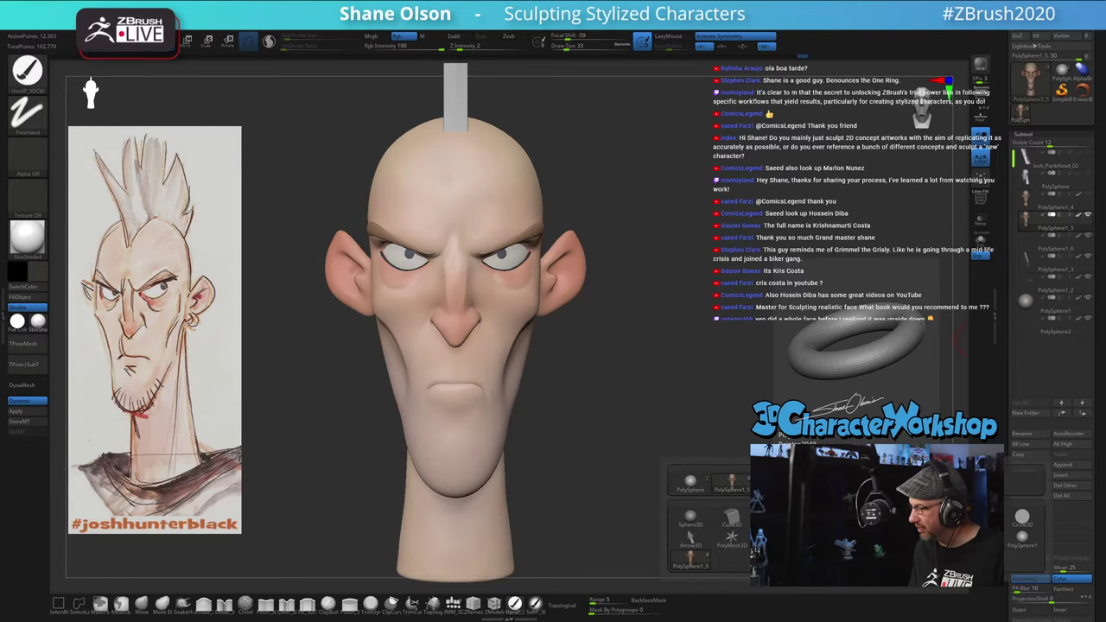
left_click(857, 517)
left_click_drag(721, 335, 731, 304)
left_click_drag(777, 268, 768, 296, "alt")
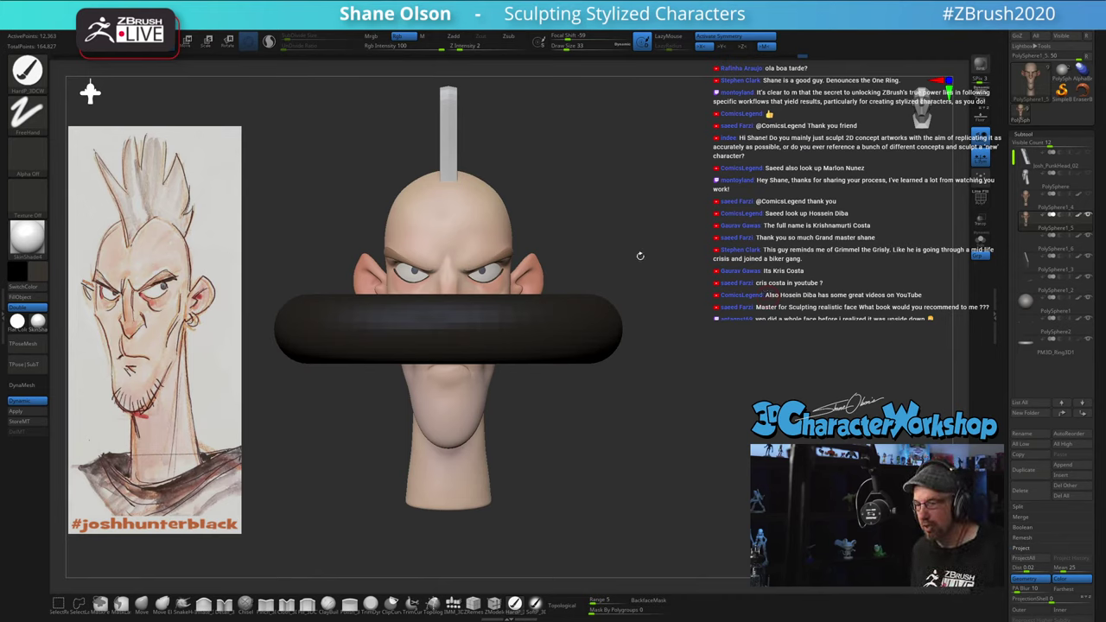
Step: Set the active colour to white to lighten the appended ring
left_click(36, 275)
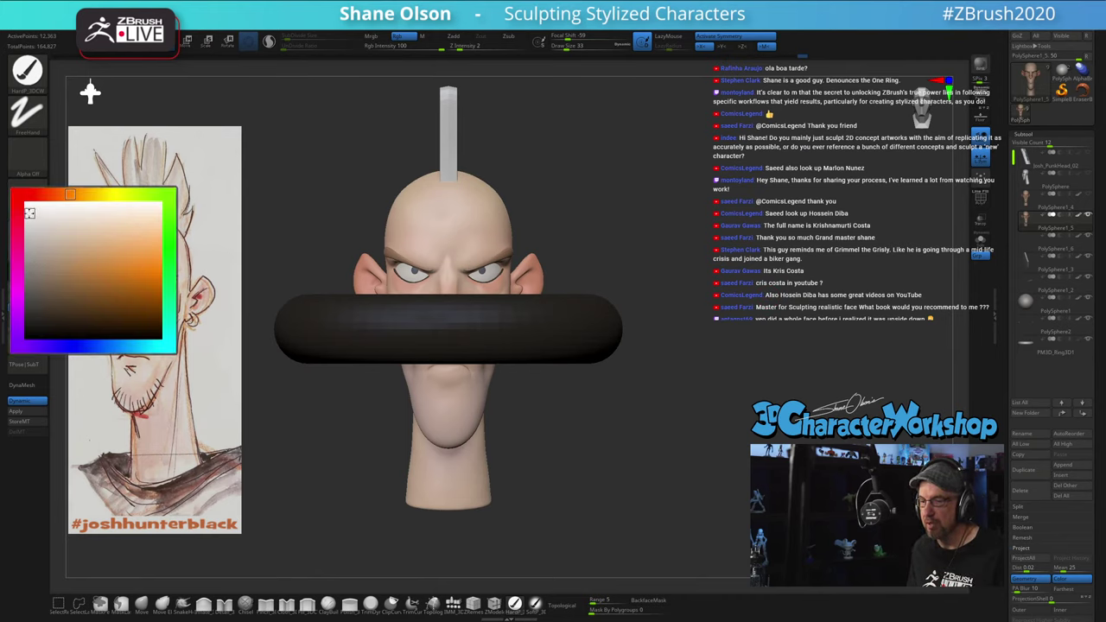
left_click(24, 204)
left_click_drag(626, 214, 637, 240)
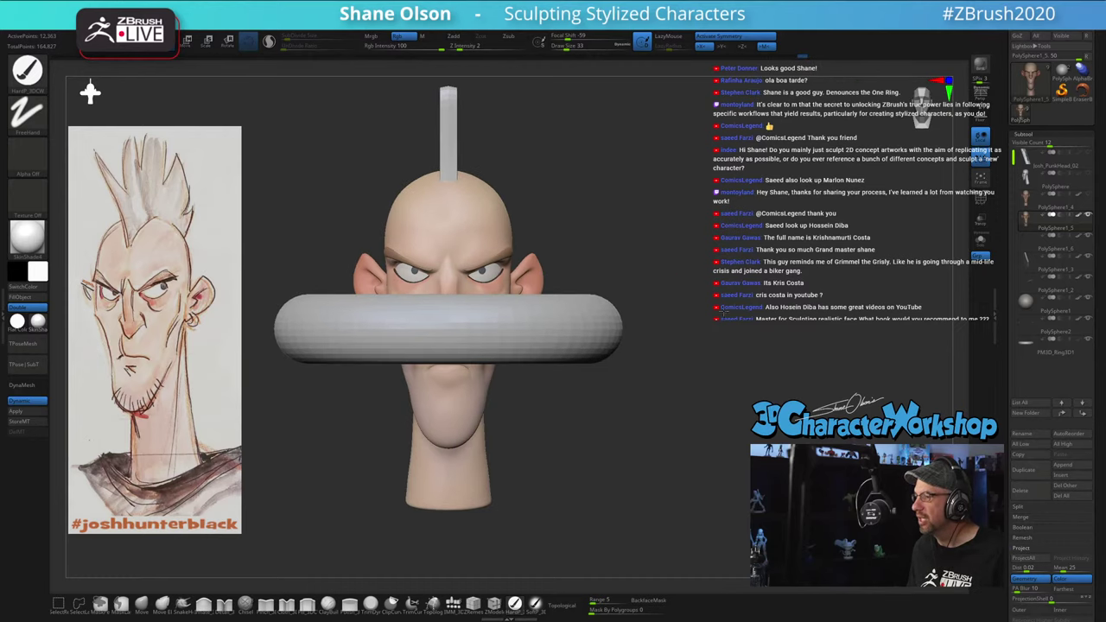
Step: Activate the Move gizmo with the whole head and ring in view, and set the draw size to 54
mouse_move(725, 313)
left_mouse_down("alt")
mouse_move(721, 329)
mouse_move(704, 308)
left_mouse_up("alt")
key("s")
key("w")
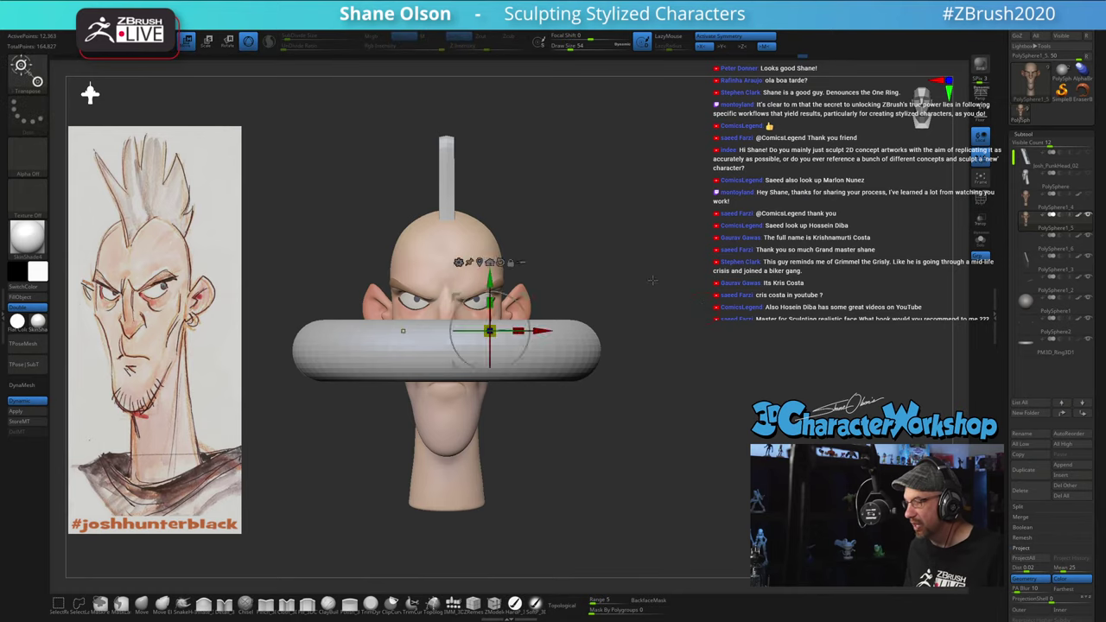
left_click_drag(653, 279, 673, 236)
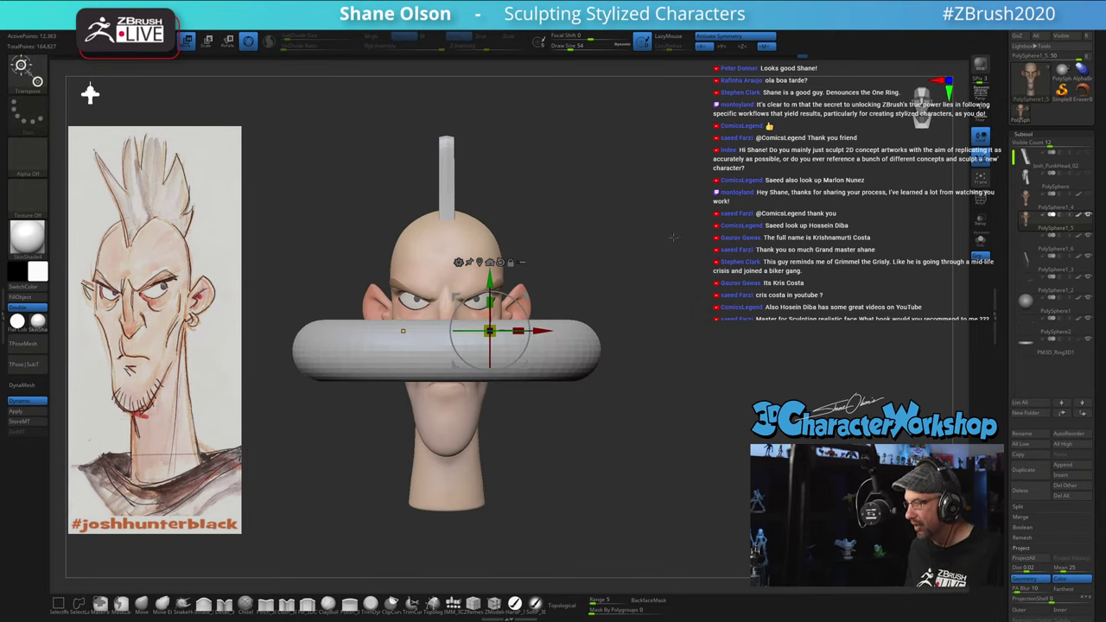
left_click_drag(683, 274, 682, 268, "alt")
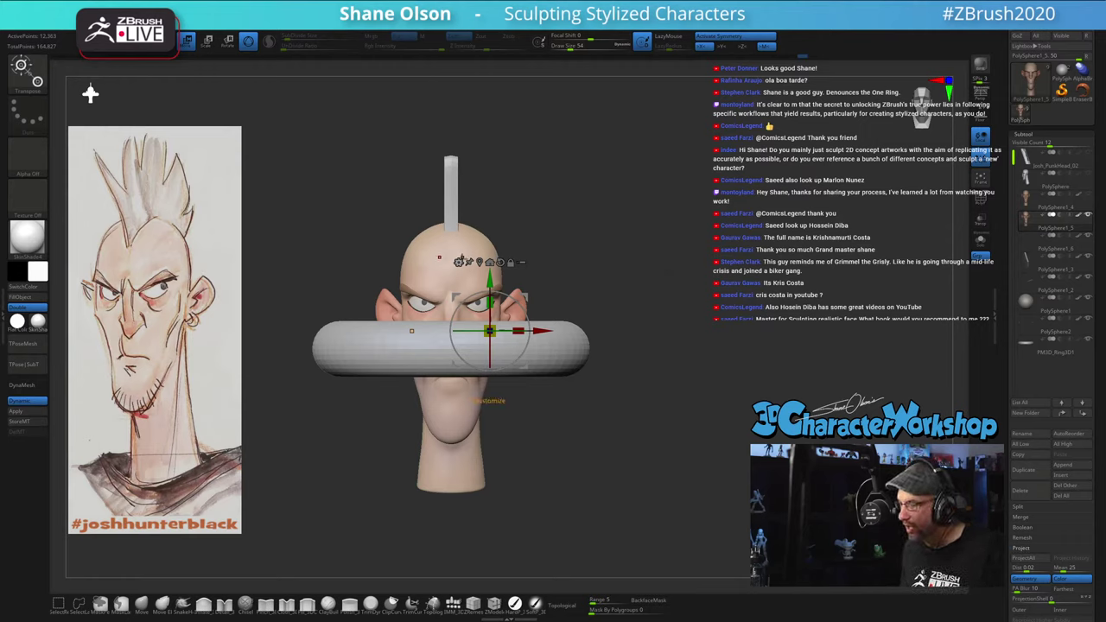
Step: Try to apply the gizmo's Ring 3D transform type to the selected mesh
left_click(459, 261)
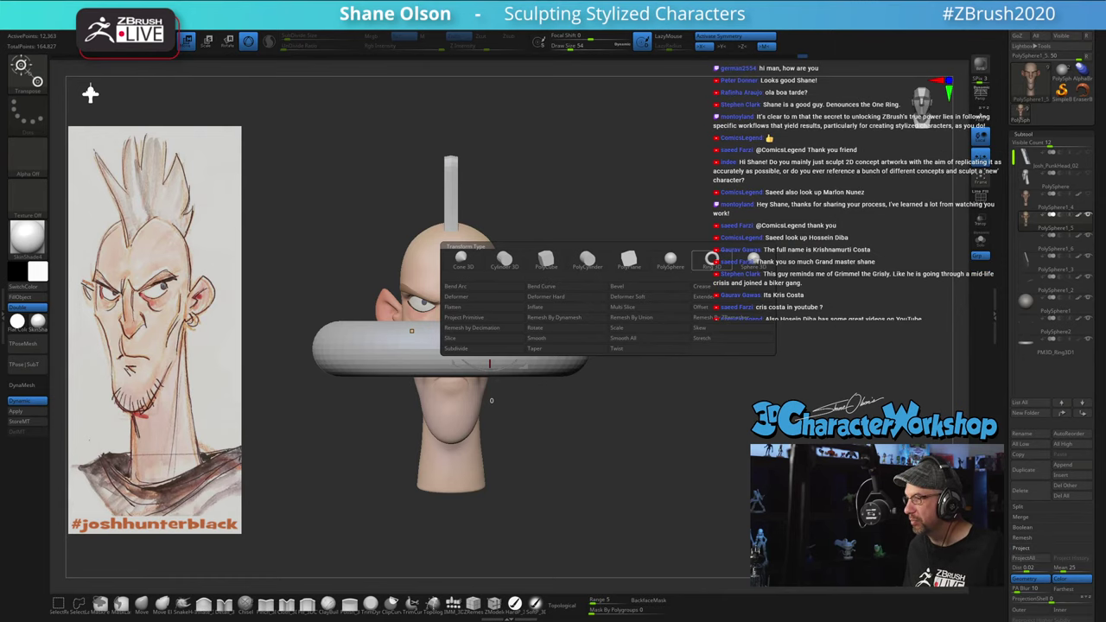
left_click(710, 258)
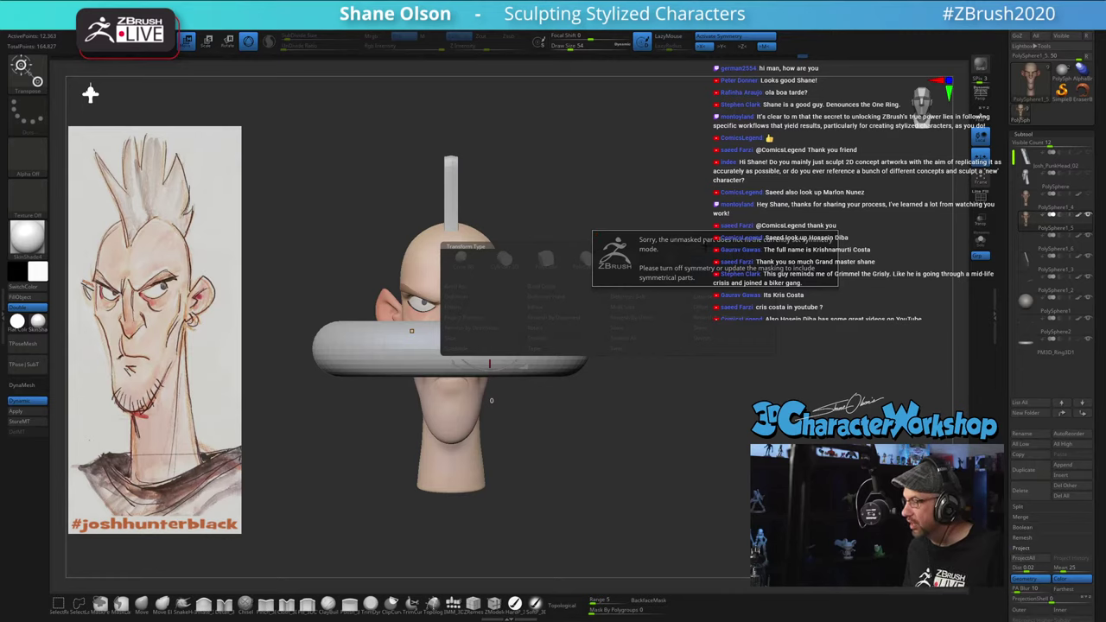
left_click_drag(641, 260, 617, 249)
Step: Turn off symmetry and centre the gizmo on the selected mesh
key("x")
left_click(481, 262)
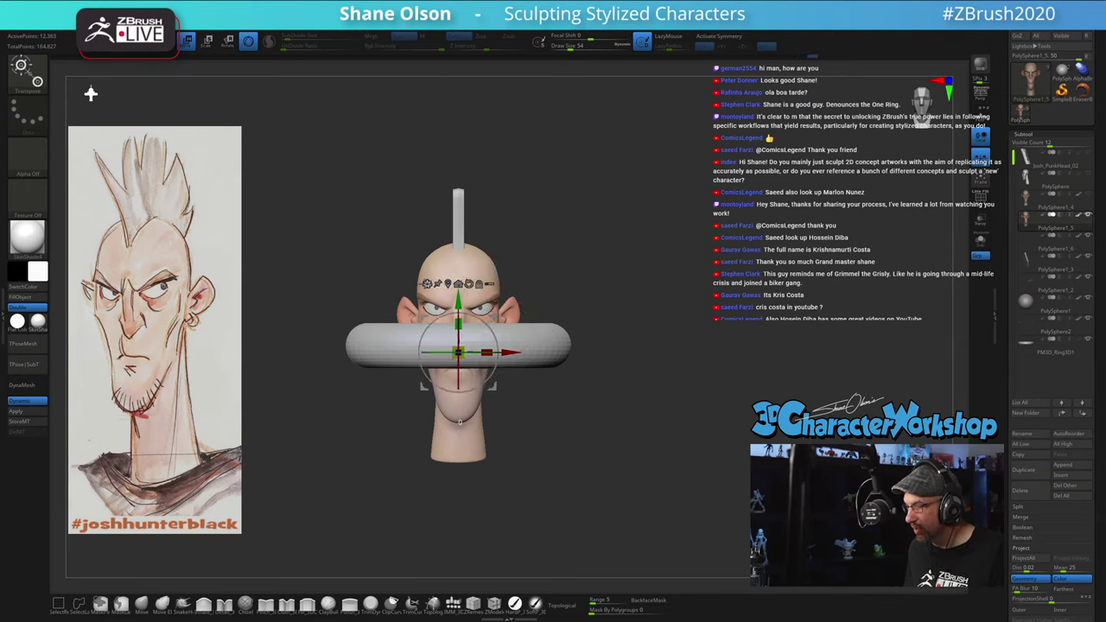
left_click(426, 283)
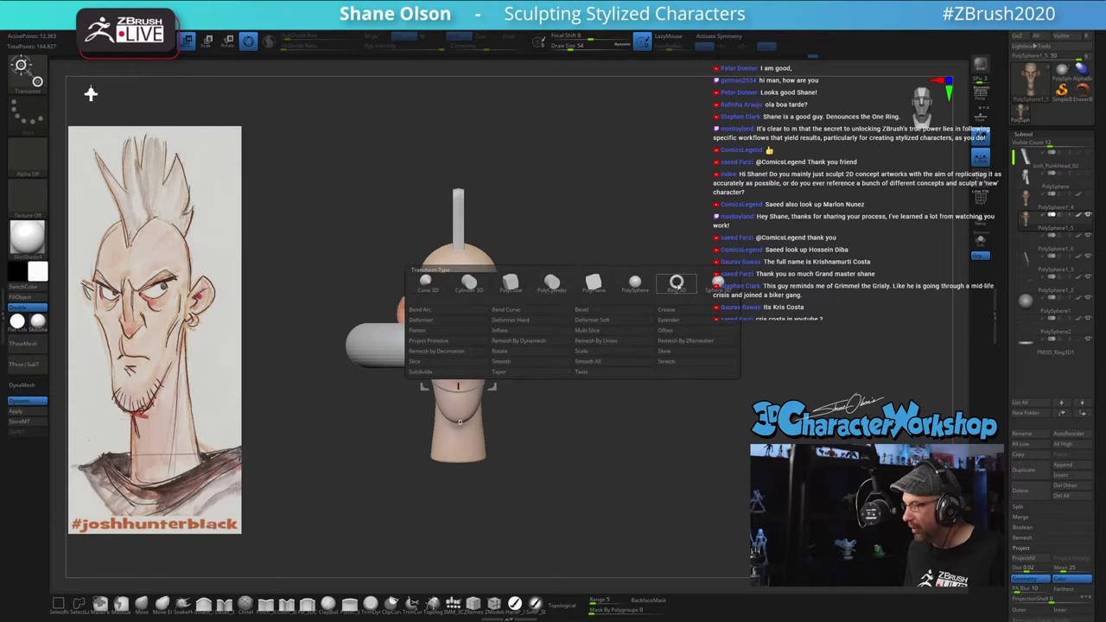
left_click(677, 283)
key("ctrl+z")
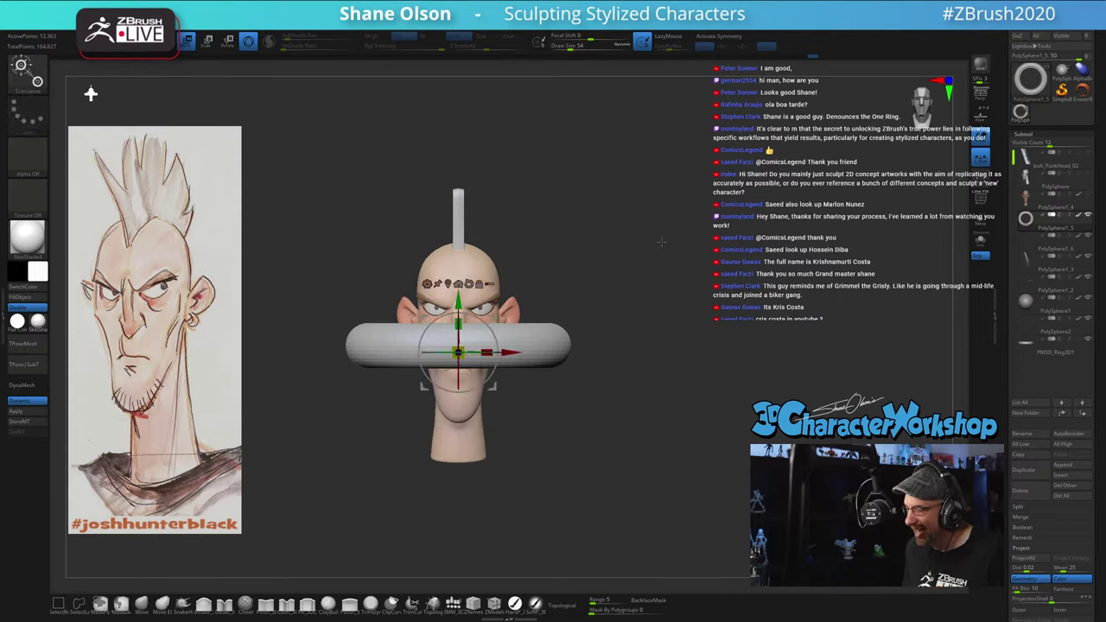
Step: Select the appended ring subtool and convert it to an upright primitive with the gizmo's Ring 3D transform type
left_click(1046, 343)
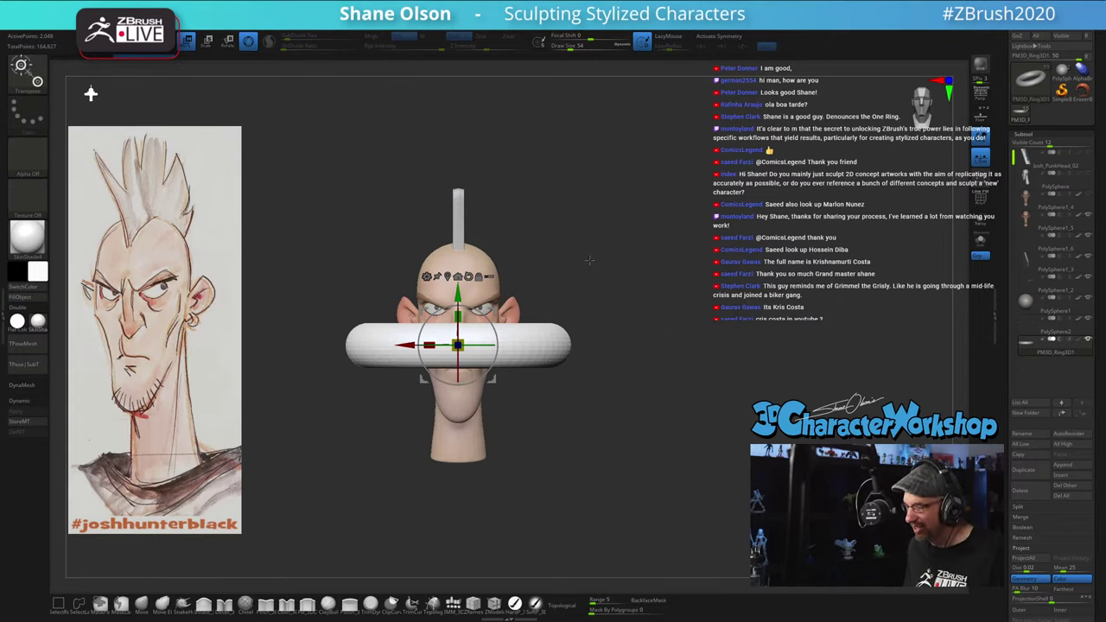
left_click_drag(590, 260, 614, 260, "alt")
left_click_drag(615, 260, 637, 257, "alt")
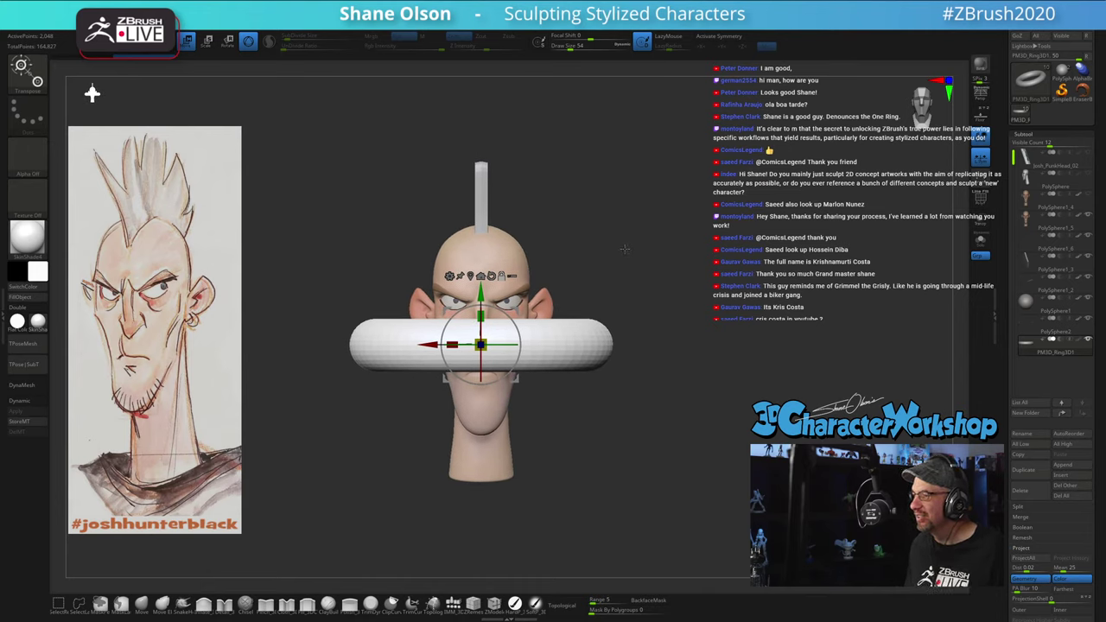
right_click_drag(624, 249, 620, 257, "ctrl")
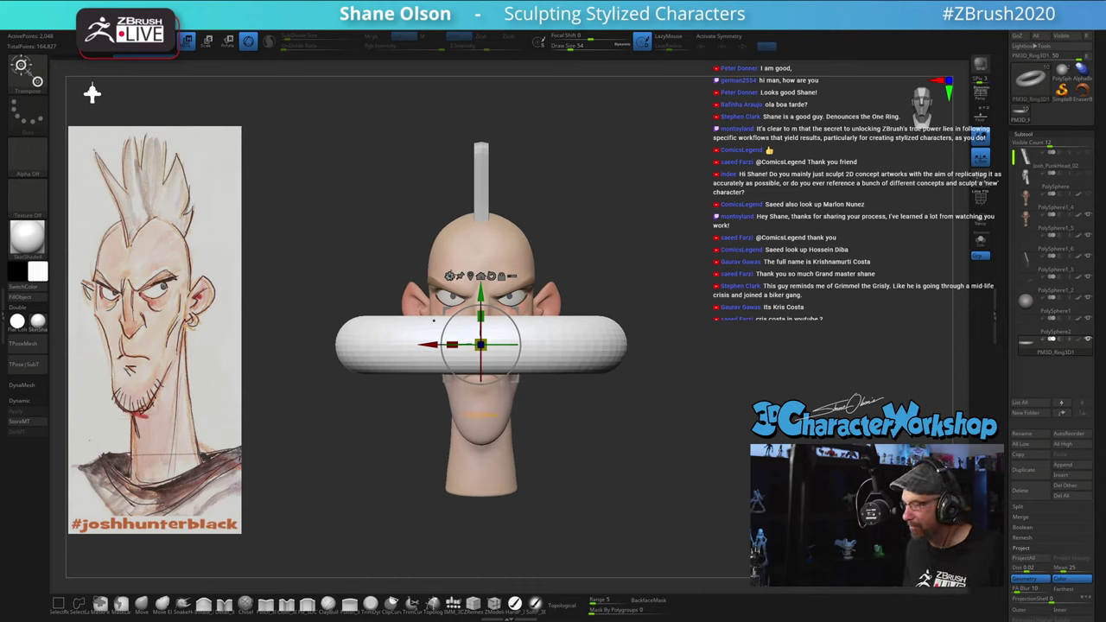
left_click(449, 276)
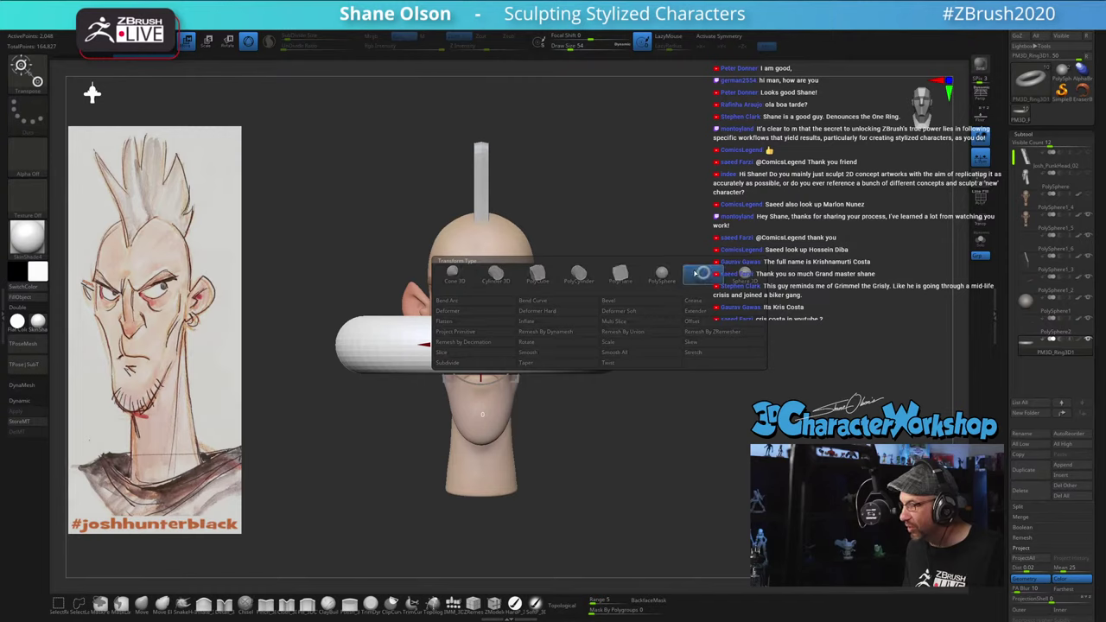
left_click(704, 274)
mouse_move(689, 216)
left_mouse_down()
mouse_move(761, 216)
mouse_move(687, 218)
left_mouse_up()
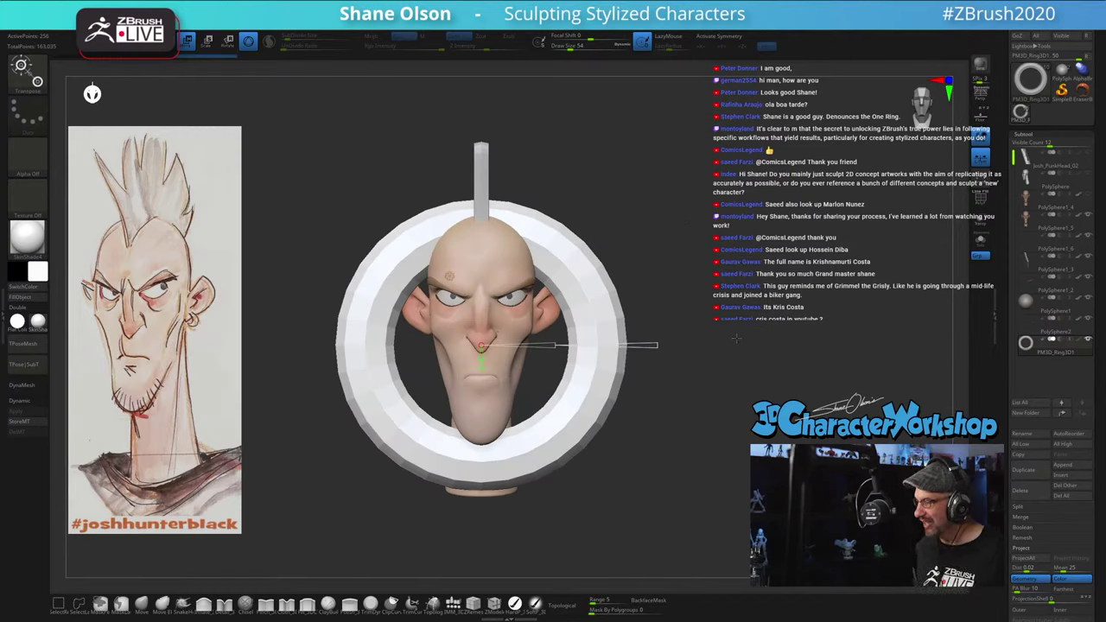
left_click_drag(737, 337, 736, 366, "alt")
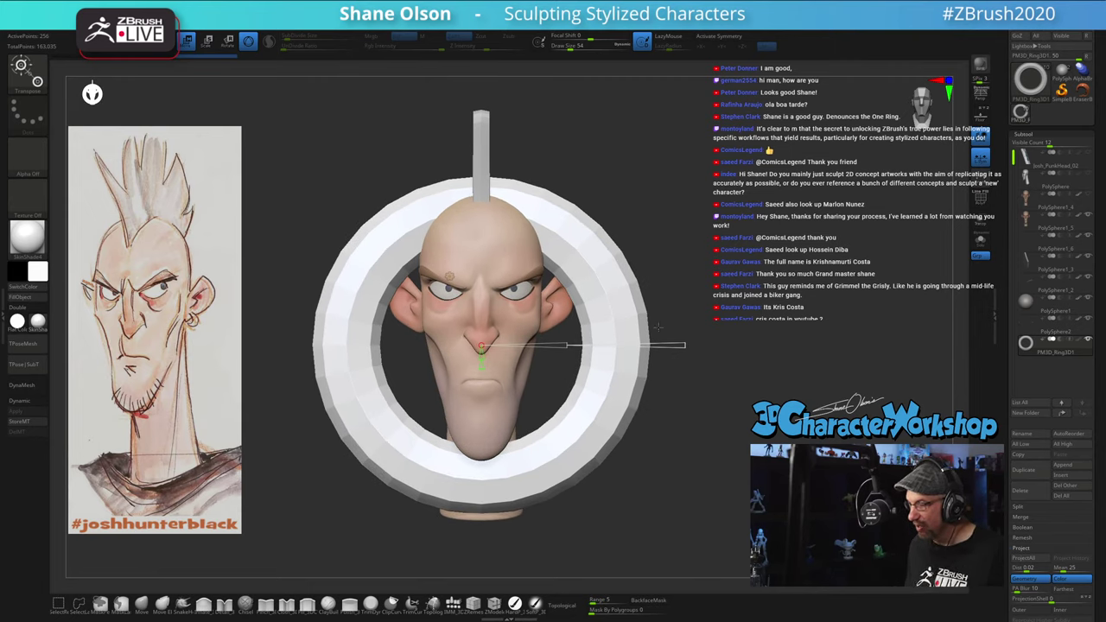
Step: Display the ring's polyframe and isolate the ring from the other subtools with Solo
key("shift+f")
left_click_drag(767, 317, 767, 346, "alt")
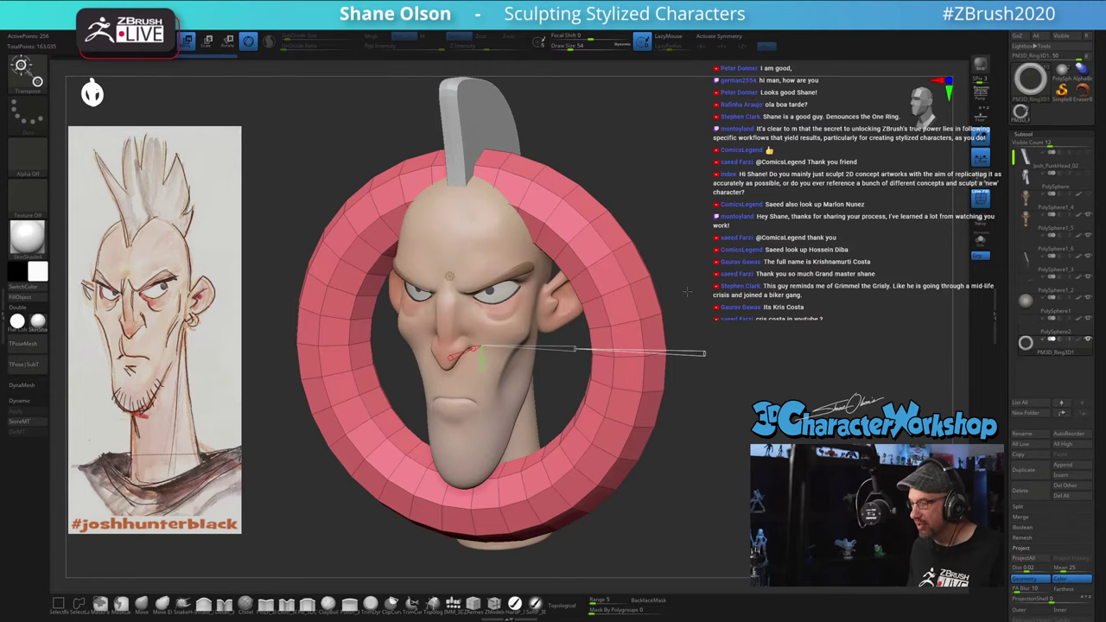
left_click(981, 245)
left_click_drag(742, 278, 718, 302, "alt")
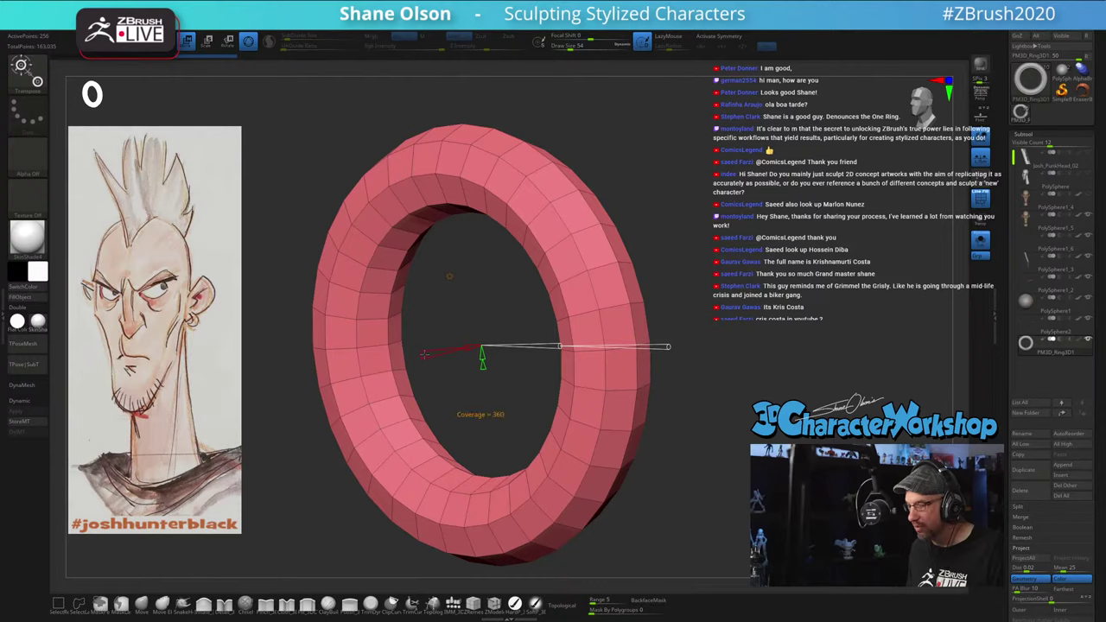
Step: Try out the ring primitive's handles for coverage, cross-section divisions and twist
left_click_drag(424, 354, 468, 350)
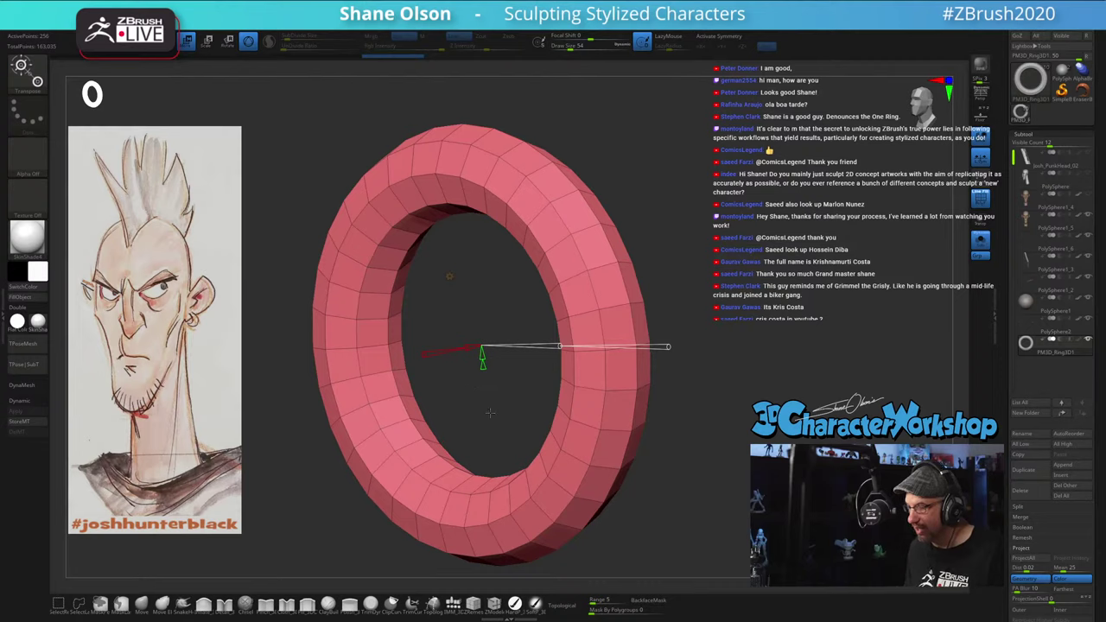
mouse_move(691, 367)
left_mouse_down()
mouse_move(750, 363)
mouse_move(704, 362)
left_mouse_up()
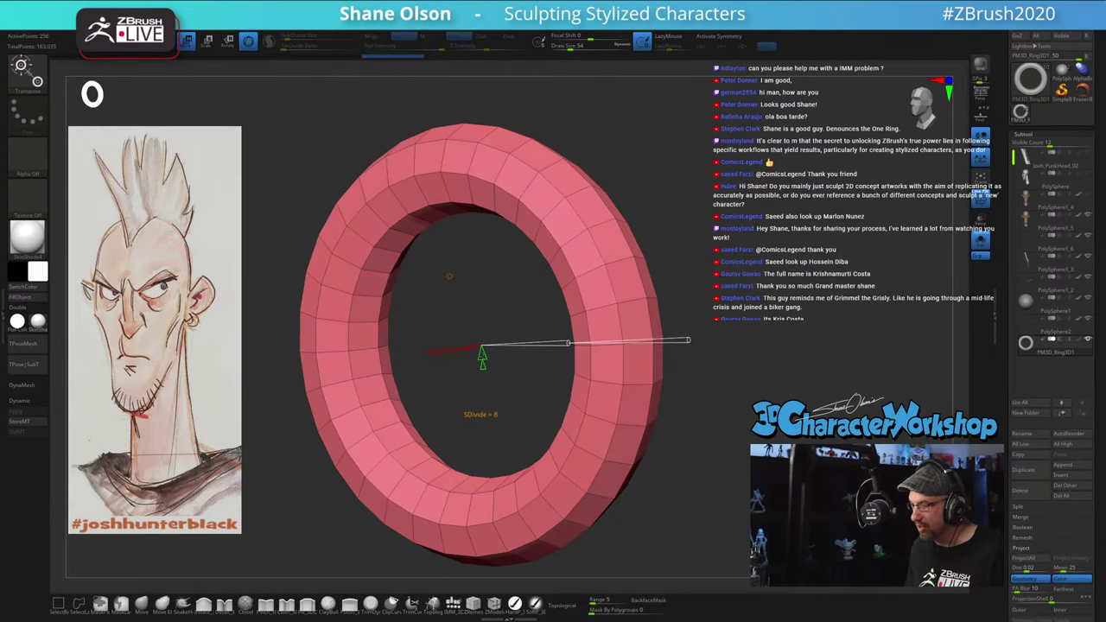
left_click_drag(483, 365, 482, 363)
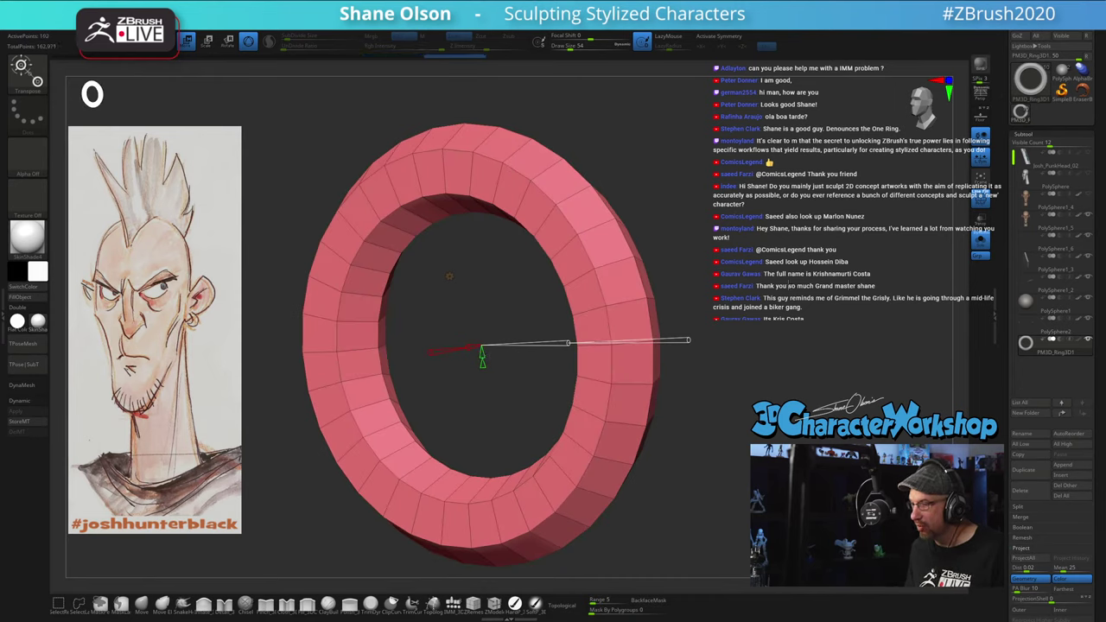
left_click_drag(788, 285, 736, 270)
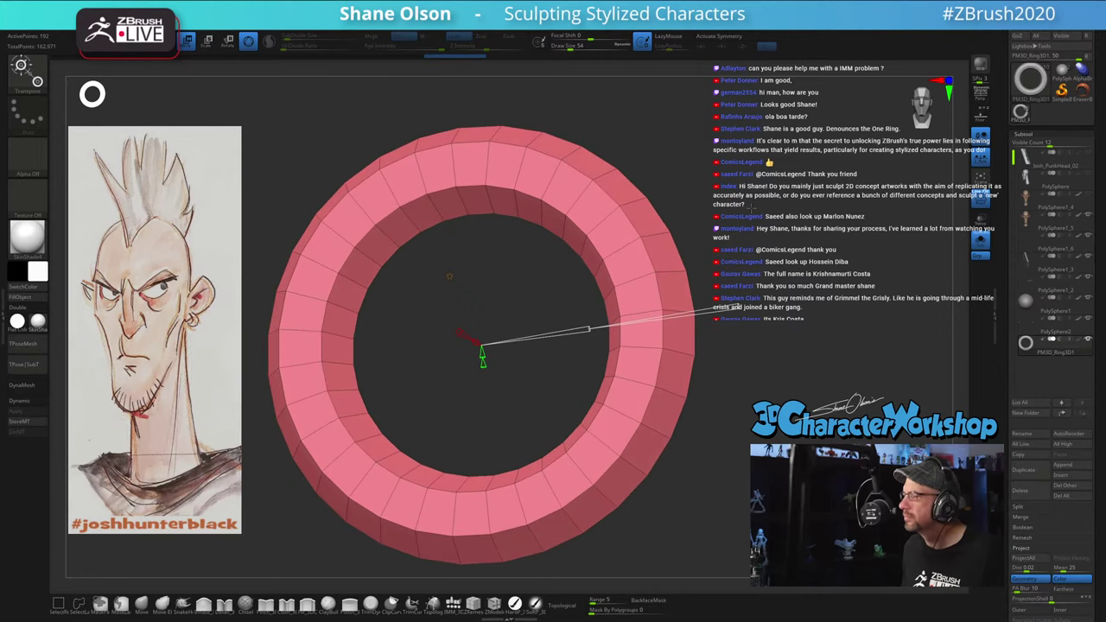
left_click_drag(450, 276, 539, 329)
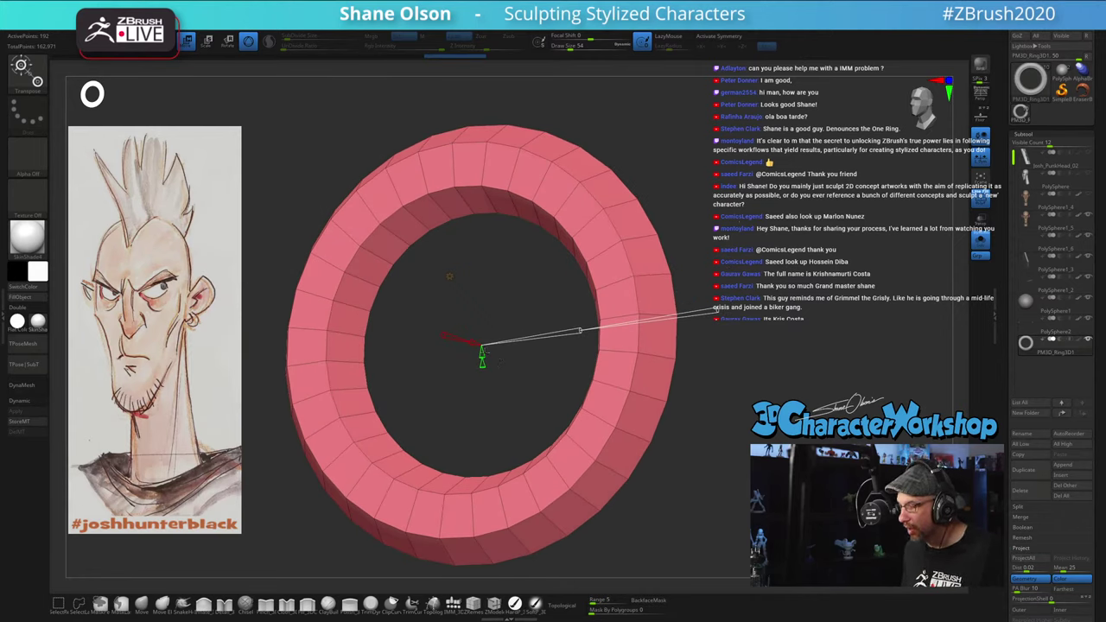
left_click_drag(484, 353, 749, 314)
left_click_drag(734, 380, 609, 389)
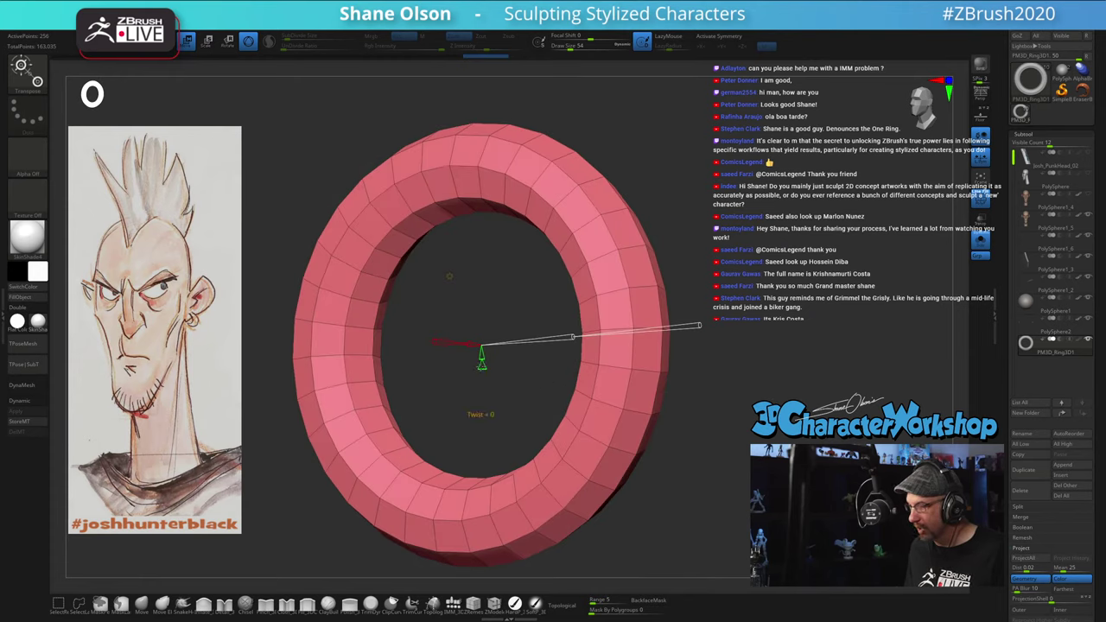
mouse_move(481, 356)
left_mouse_down()
mouse_move(490, 391)
mouse_move(483, 366)
left_mouse_up()
key("ctrl+z")
left_click_drag(691, 415, 750, 408)
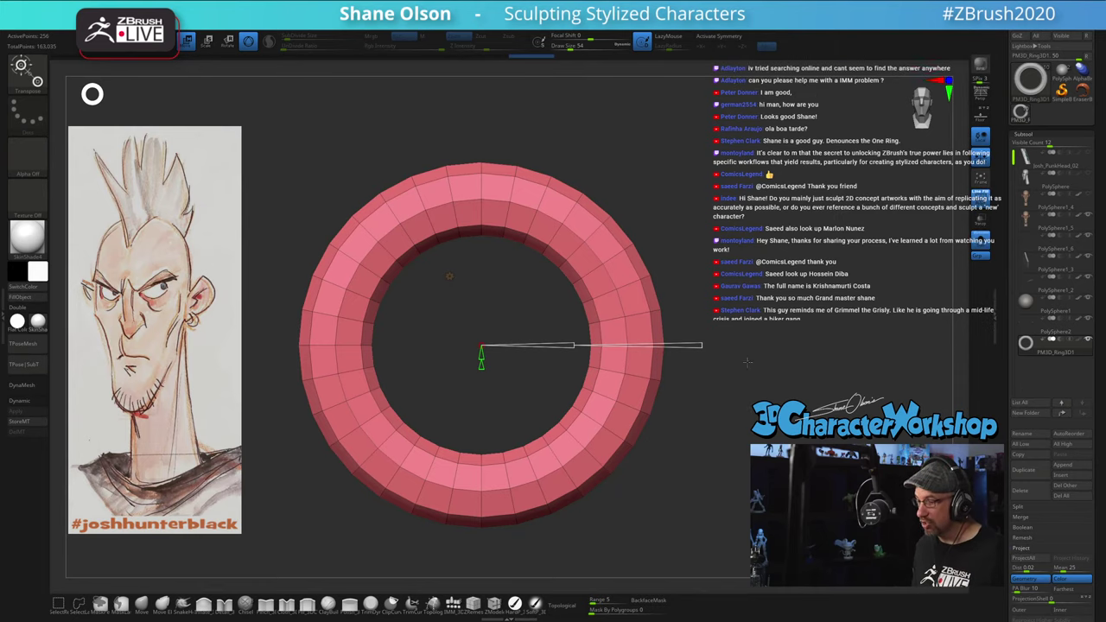
Step: Switch the ring's transform type back to Gizmo 3D and scale the ring down uniformly to under half its size
left_click_drag(745, 257, 701, 255)
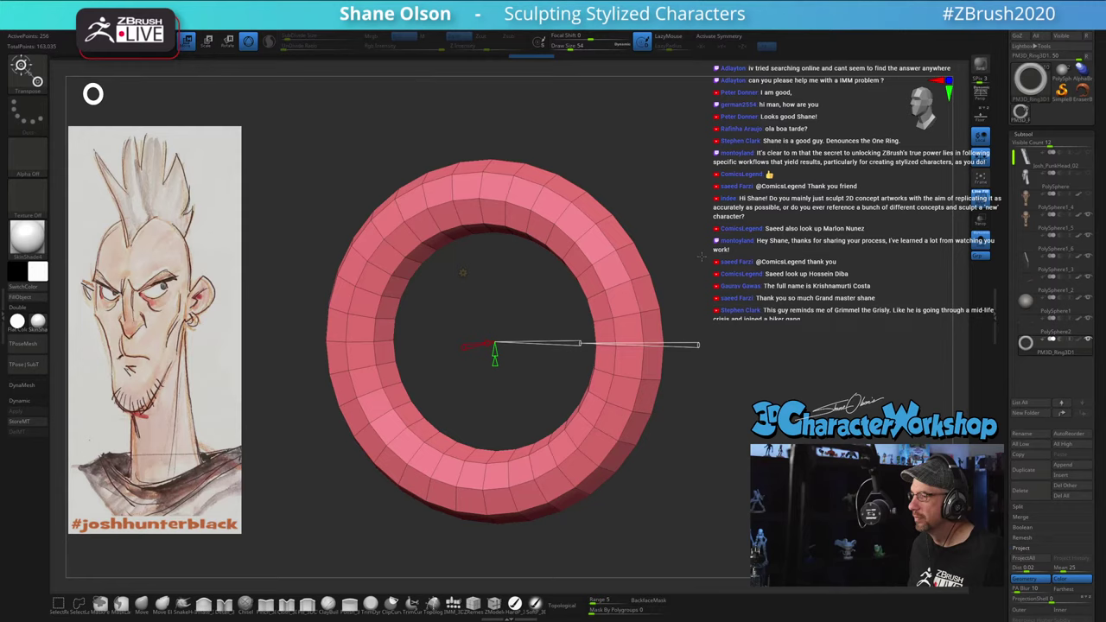
left_click(462, 273)
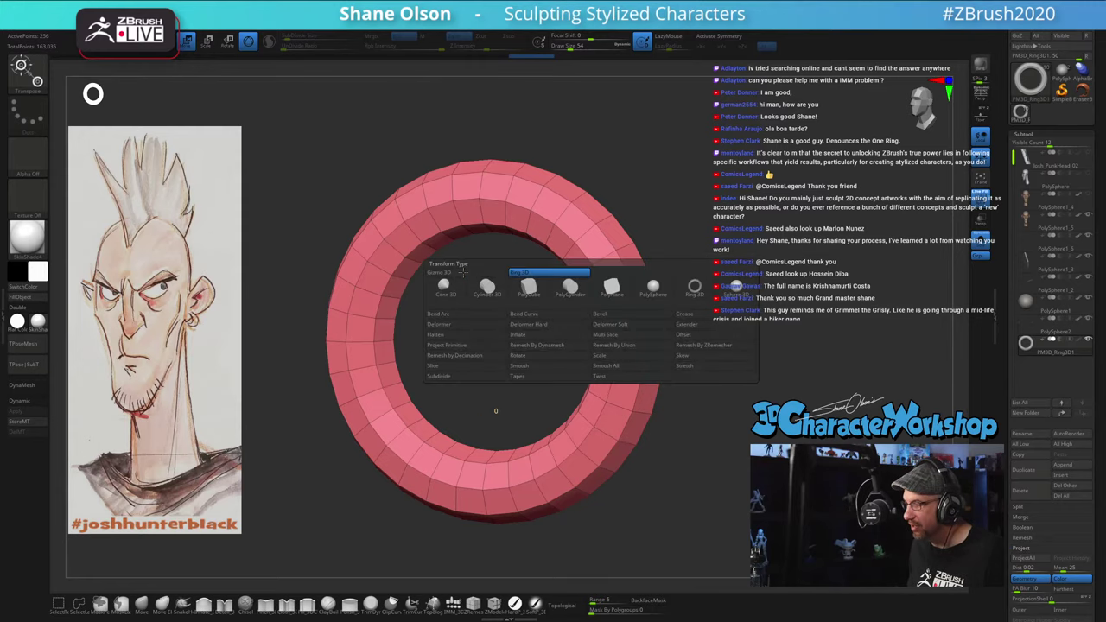
left_click(494, 274)
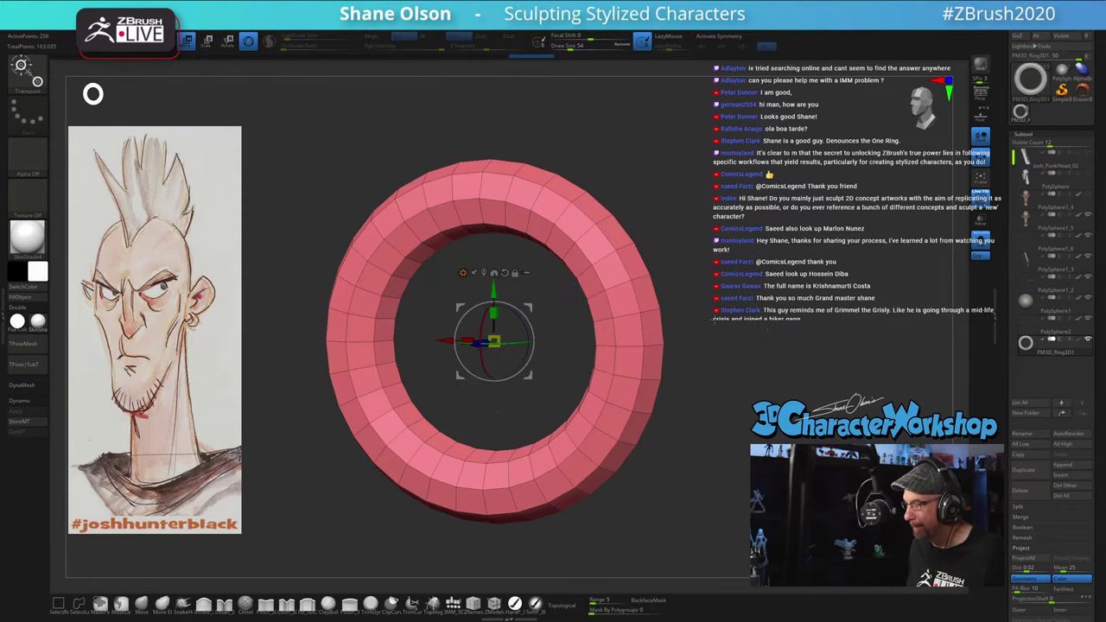
left_click_drag(691, 371, 679, 294, "alt")
left_click_drag(495, 342, 456, 349)
left_click_drag(735, 333, 740, 374, "alt")
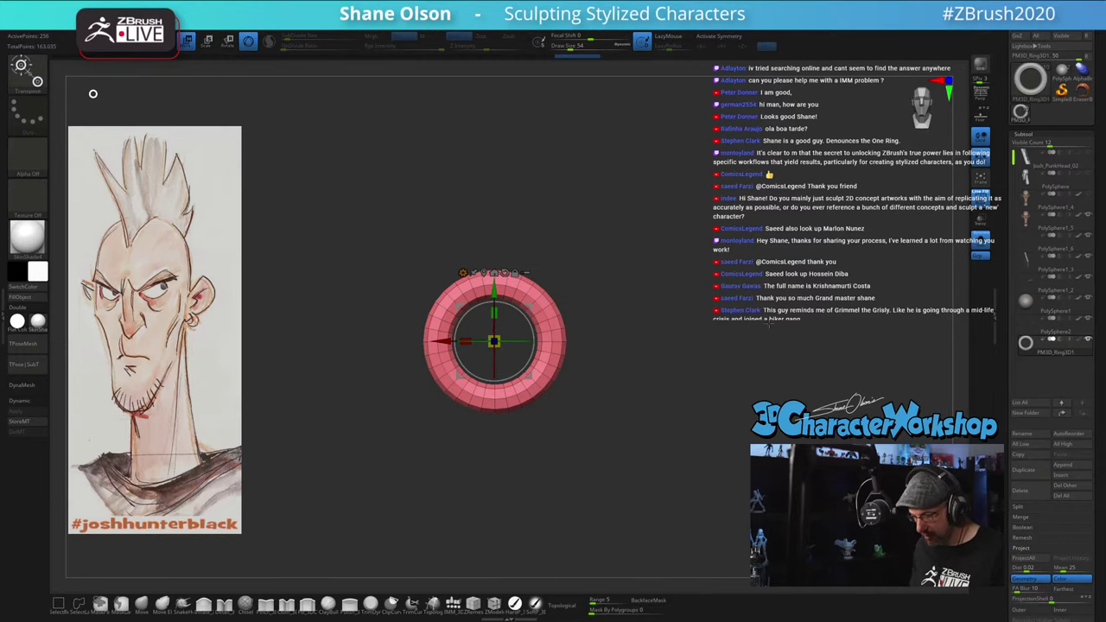
Step: Show the whole head again, place the ring just below the ear on one side, and turn it edge-on to the front view
left_click(980, 251)
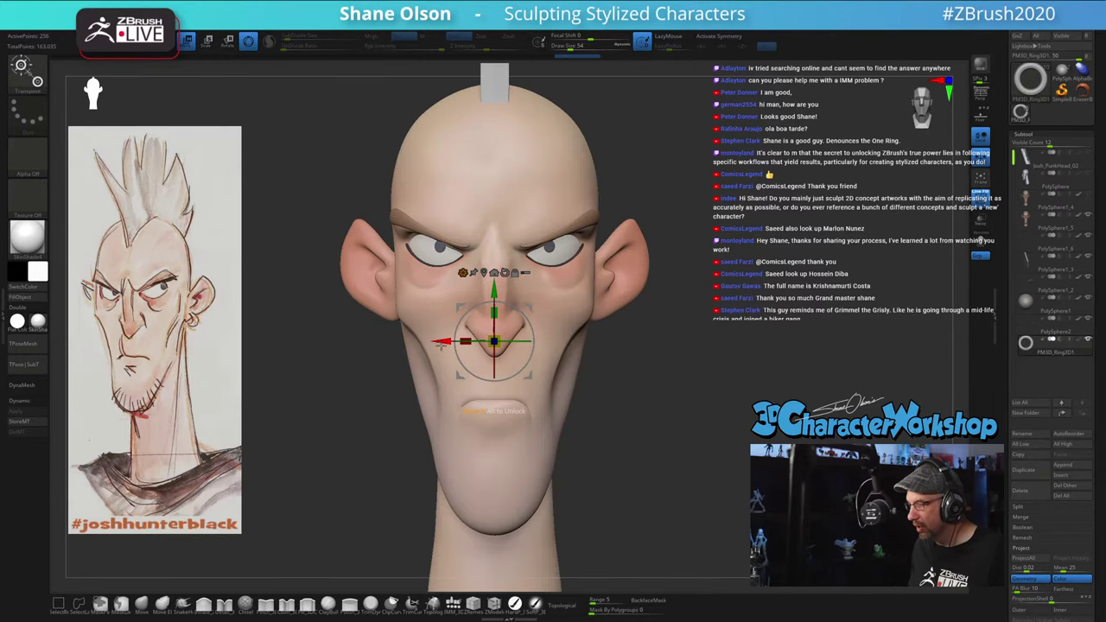
left_click_drag(441, 342, 591, 342)
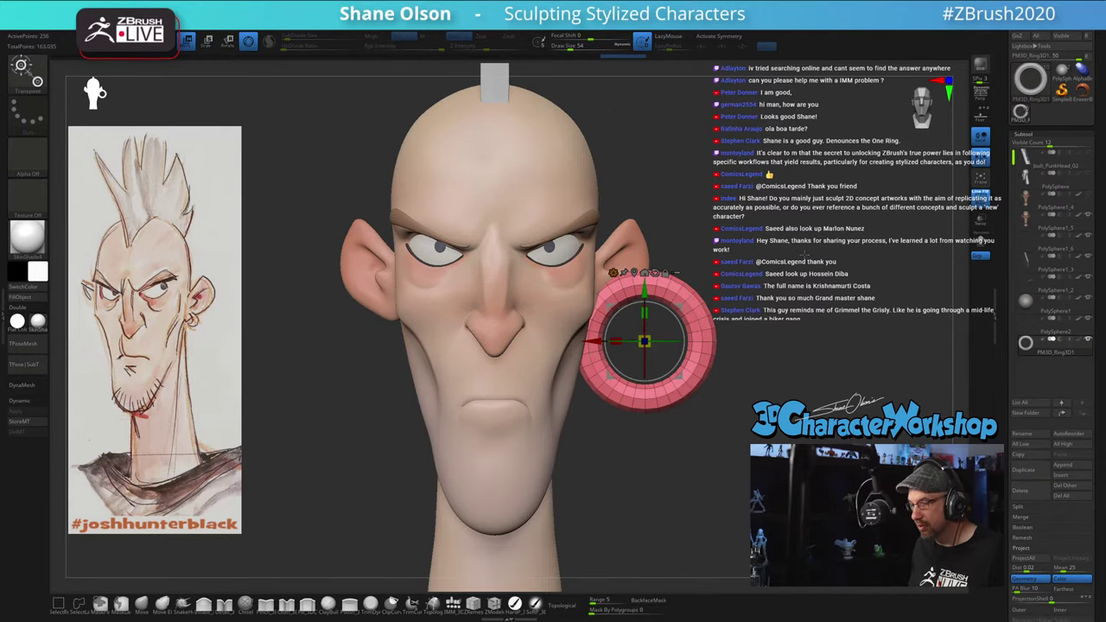
left_click_drag(805, 253, 683, 264)
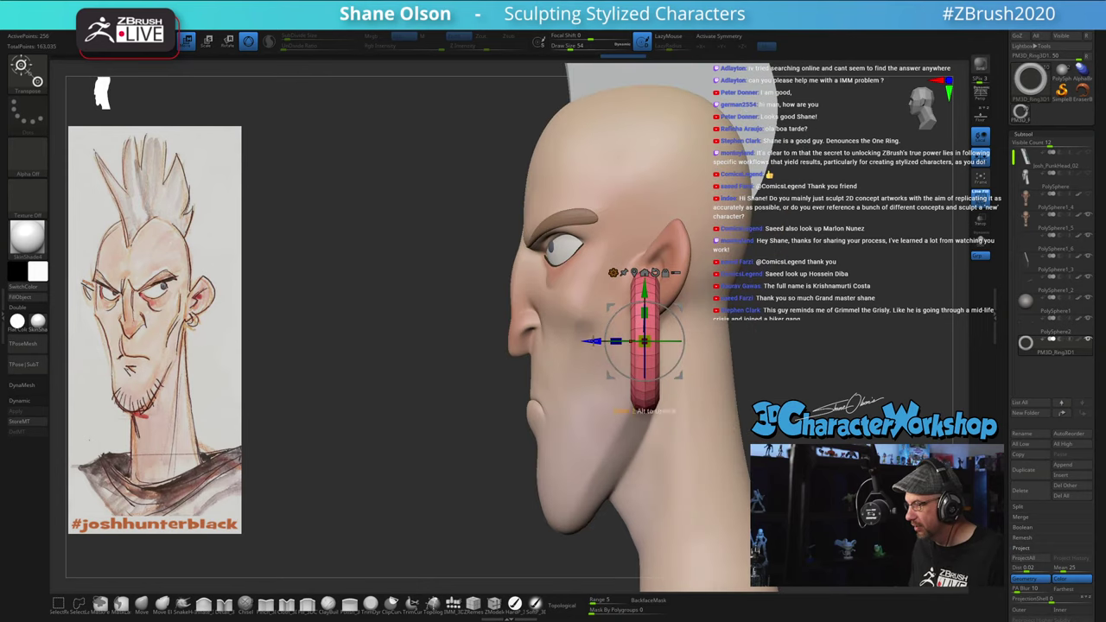
left_click_drag(591, 343, 709, 341)
right_click_drag(638, 343, 705, 343)
left_click_drag(650, 342, 649, 293)
right_click_drag(707, 336, 731, 426, "ctrl")
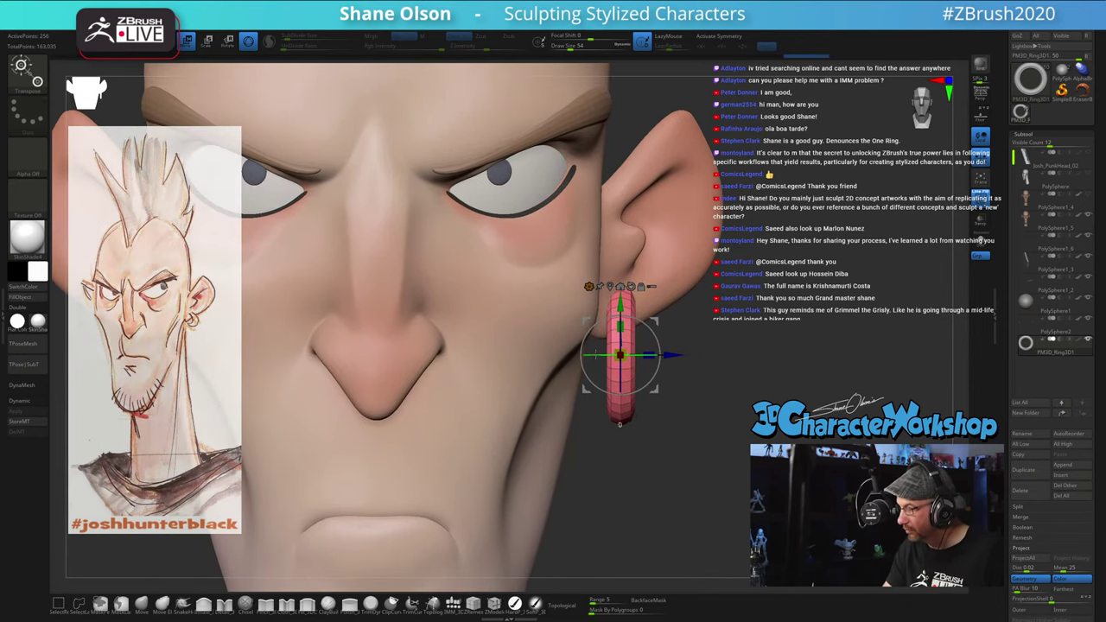
Step: Scale the ring to about 0.69 of its size and fit it closely around the earlobe
left_click_drag(650, 357, 652, 356)
right_click_drag(733, 349, 631, 344)
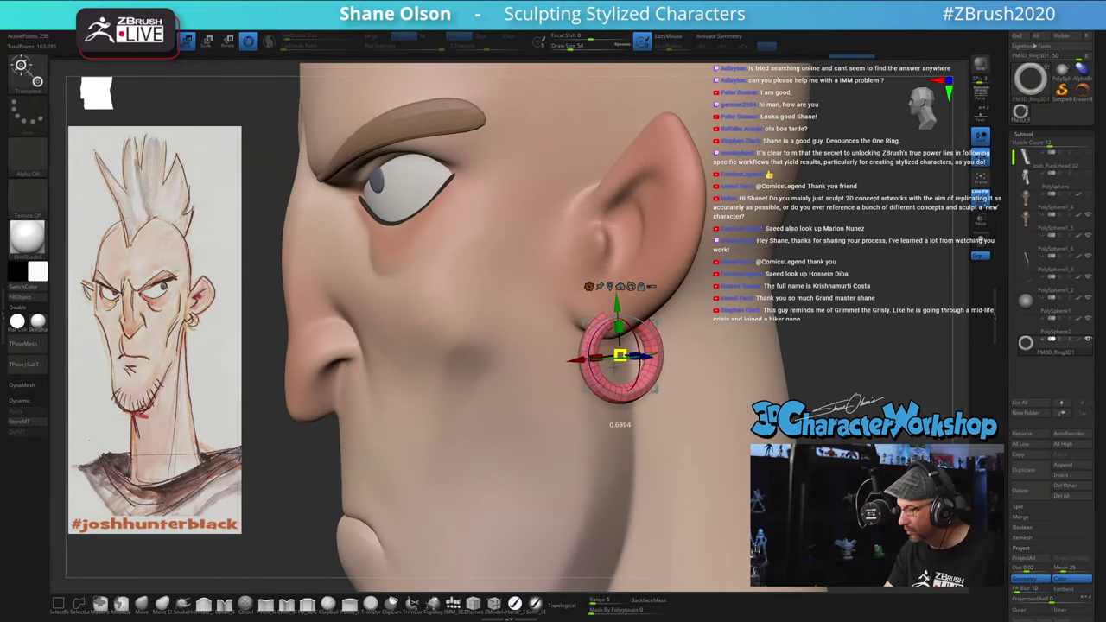
right_click_drag(726, 313, 621, 322)
right_click_drag(571, 260, 658, 286)
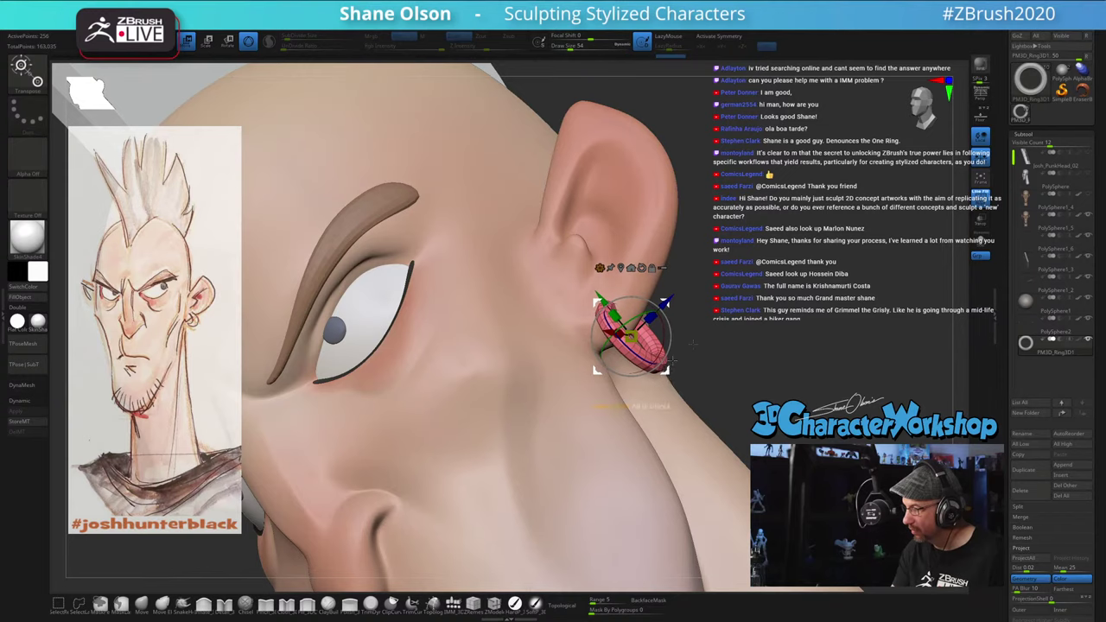
mouse_move(693, 344)
right_mouse_down()
mouse_move(744, 328)
mouse_move(749, 353)
mouse_move(701, 366)
right_mouse_up()
Step: Turn on dynamic subdivision for the ring and tilt it slightly so that it hangs through the earlobe
key("d")
key("q")
key("w")
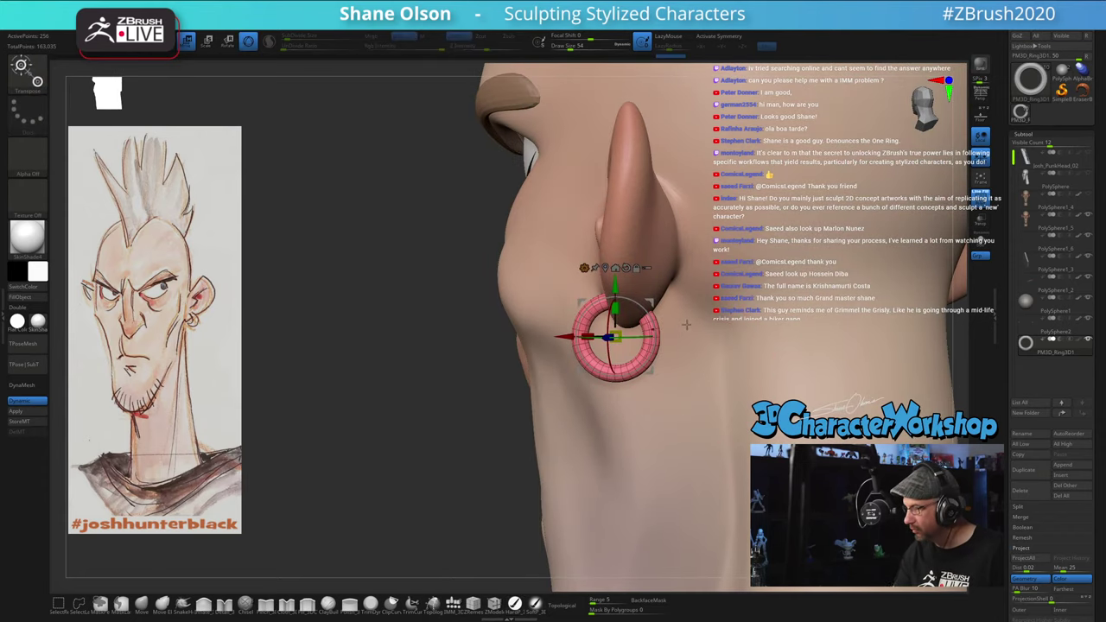
left_click_drag(655, 303, 669, 302)
left_click_drag(447, 525, 489, 507)
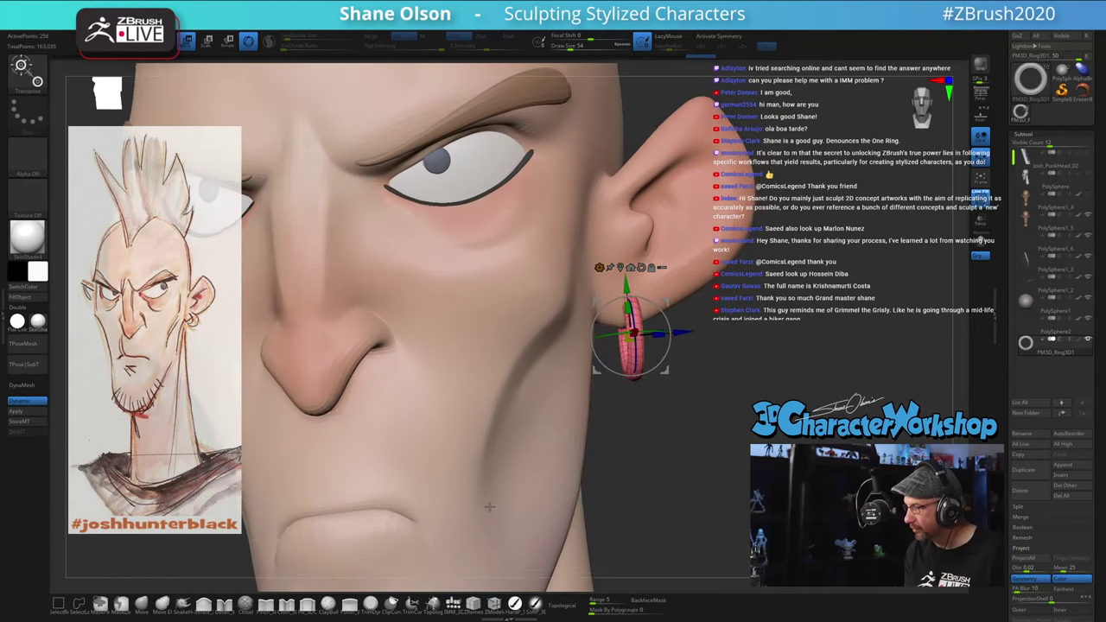
right_click_drag(489, 508, 723, 434)
Step: Thicken the lower part of the earring with the Inflate brush at draw size 62
key("q")
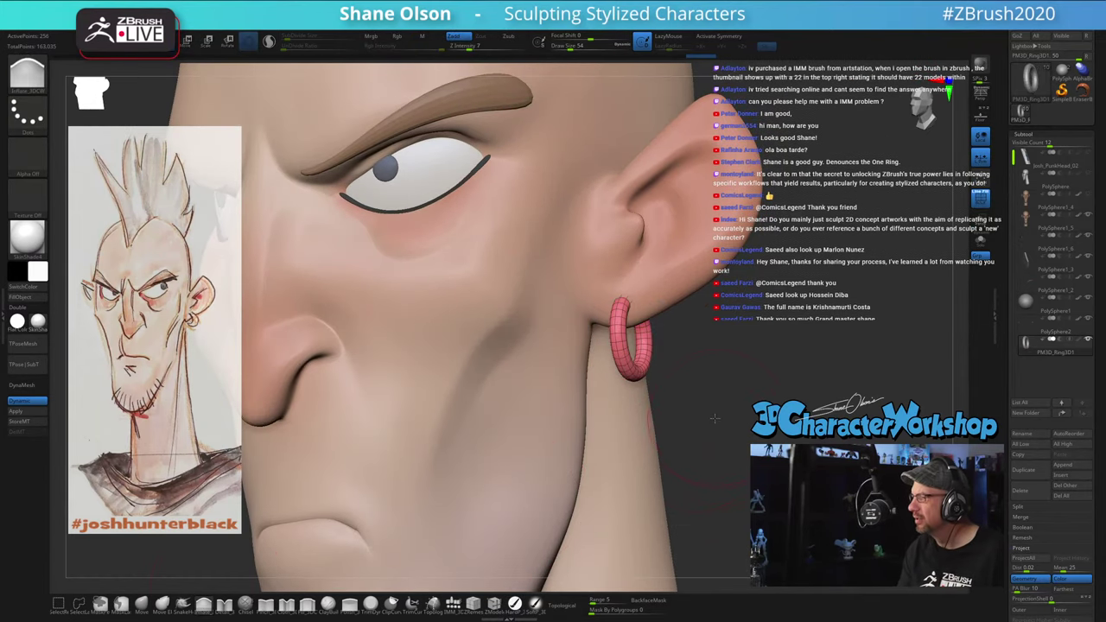
right_click_drag(715, 418, 701, 386)
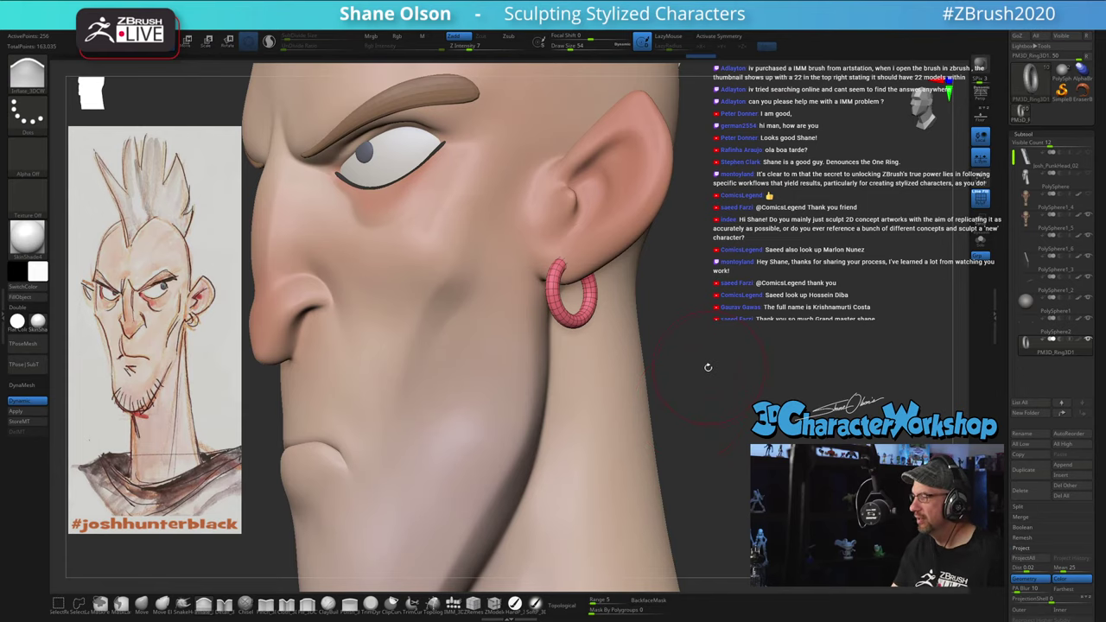
left_click_drag(708, 368, 553, 311)
key("s")
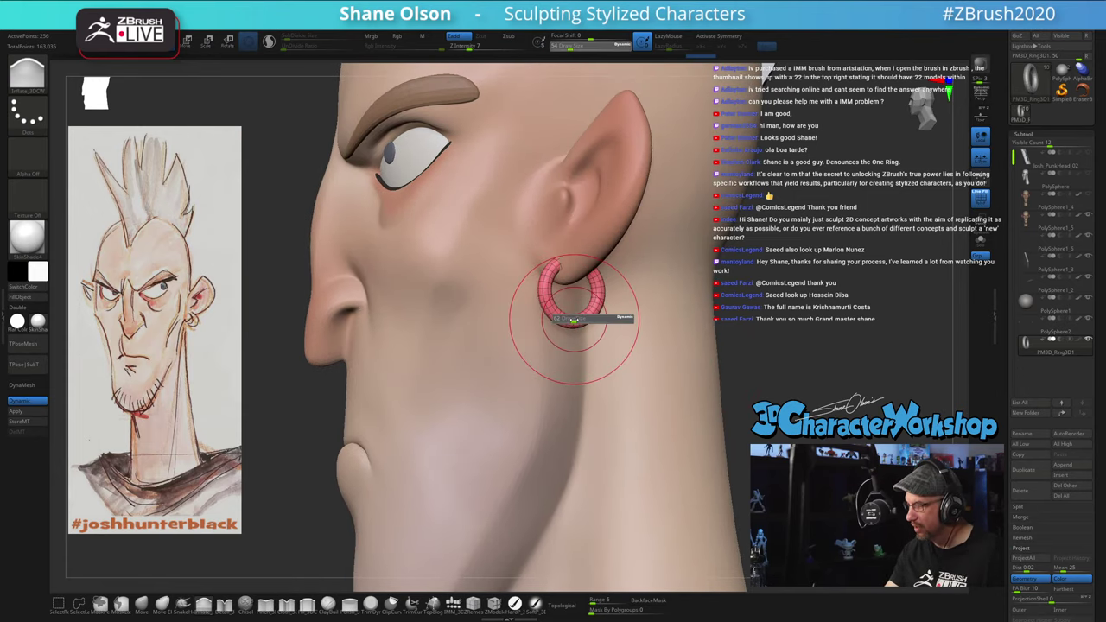
left_click(574, 319)
left_click_drag(562, 318, 593, 316)
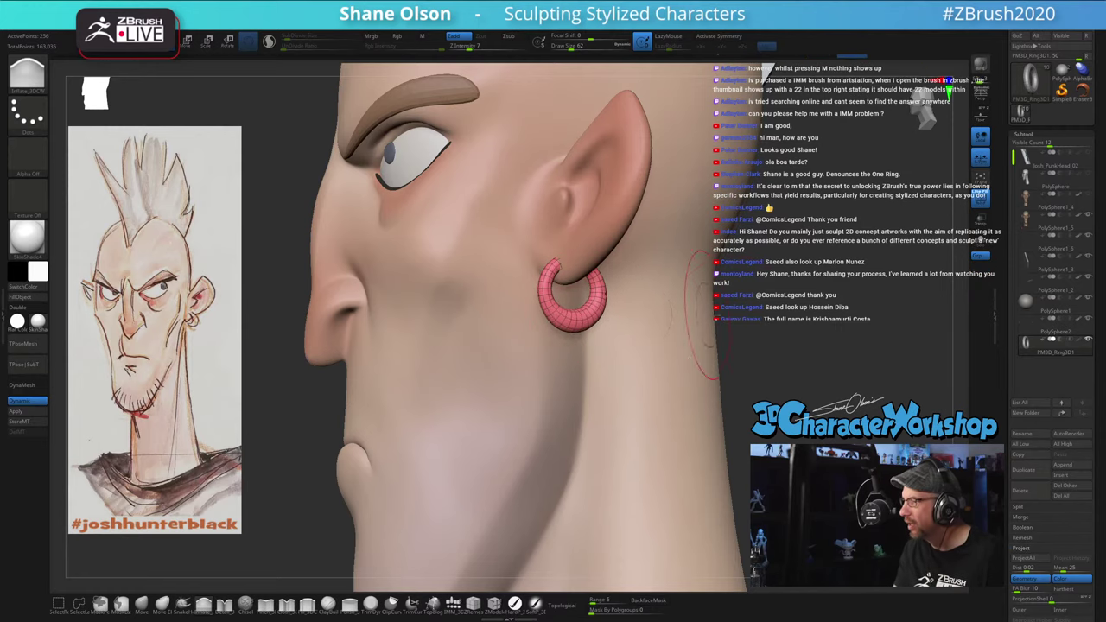
Step: Reduce the draw size to 49 and inflate the sides and lower curve of the earring
left_click_drag(800, 346, 840, 353)
mouse_move(752, 372)
left_mouse_down()
mouse_move(814, 374)
mouse_move(811, 394)
mouse_move(765, 382)
left_mouse_up()
key("s")
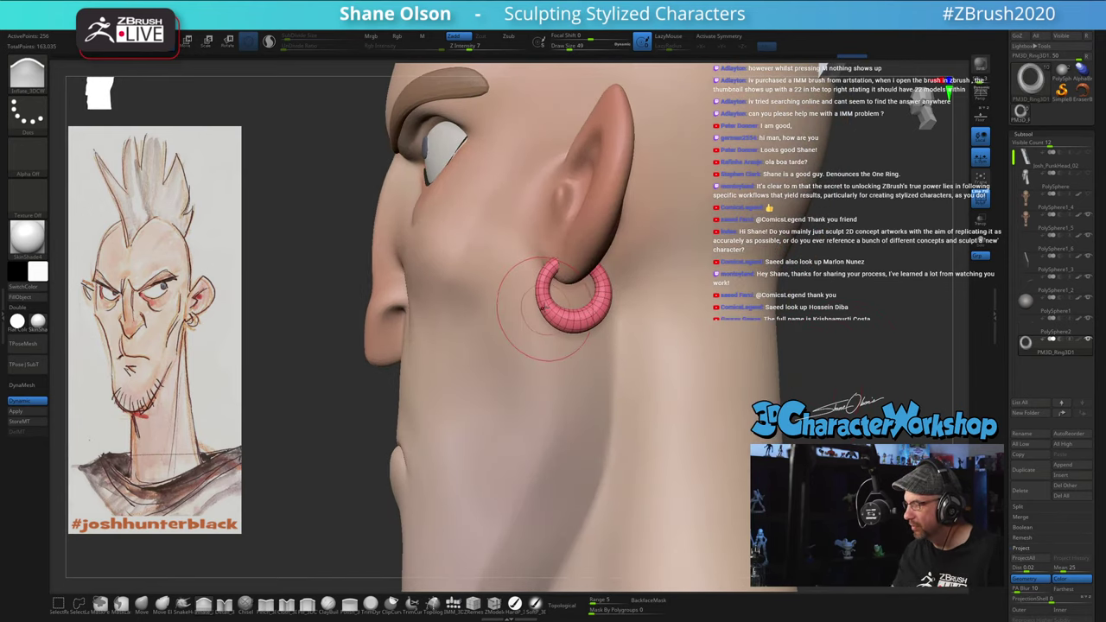
mouse_move(542, 308)
left_mouse_down()
mouse_move(546, 298)
mouse_move(566, 323)
mouse_move(610, 307)
left_mouse_up()
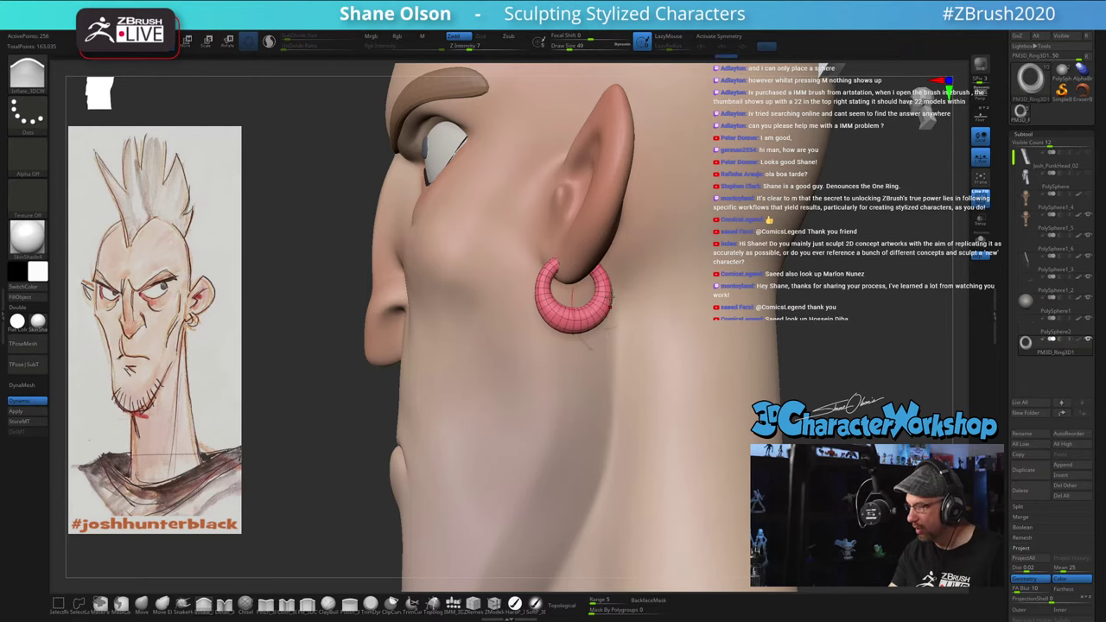
Step: Look through the insert mesh brushes and load the IMM Ind. Parts brush
mouse_move(763, 368)
left_mouse_down()
mouse_move(836, 374)
mouse_move(804, 367)
mouse_move(863, 343)
mouse_move(853, 363)
left_mouse_up()
mouse_move(728, 446)
left_mouse_down("alt")
mouse_move(693, 397)
mouse_move(693, 410)
mouse_move(718, 406)
mouse_move(683, 432)
left_mouse_up("alt")
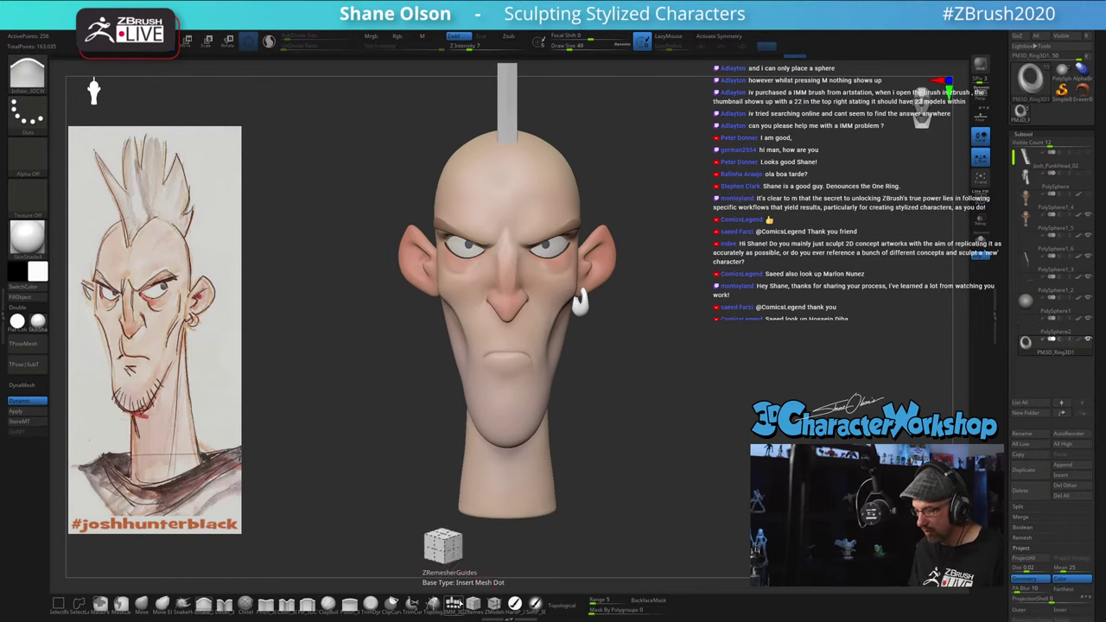
left_click(453, 603)
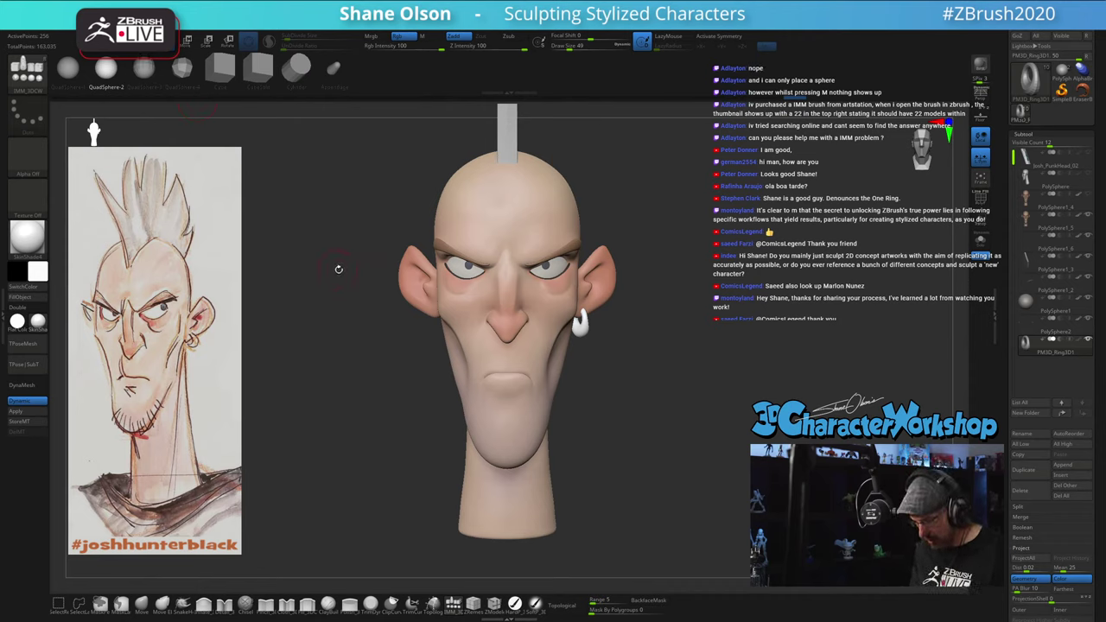
key("b")
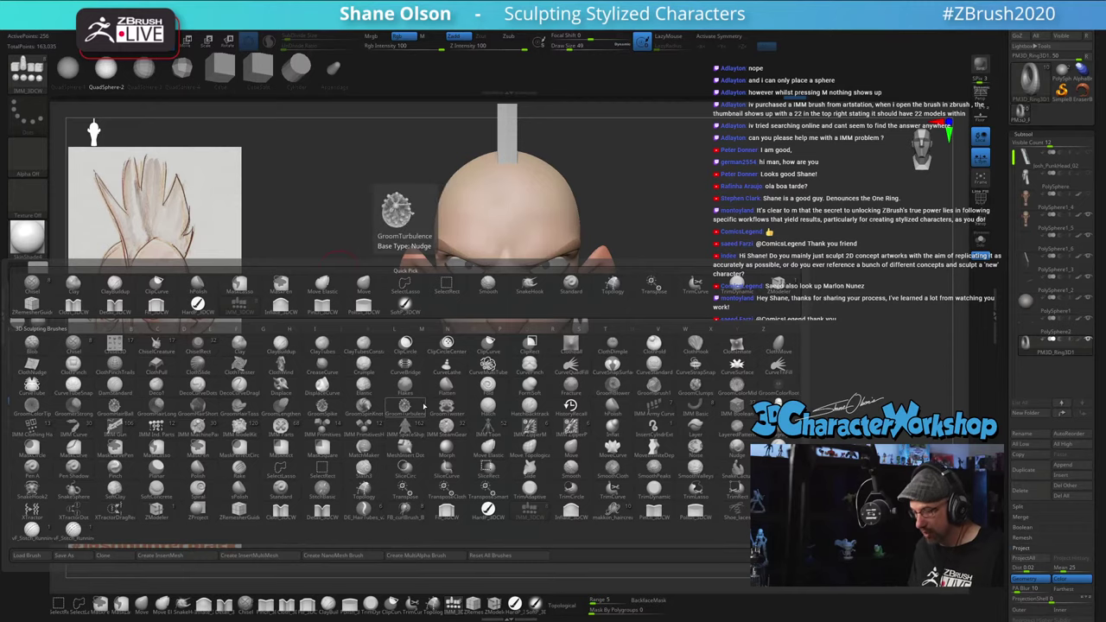
left_click(405, 282)
key("b")
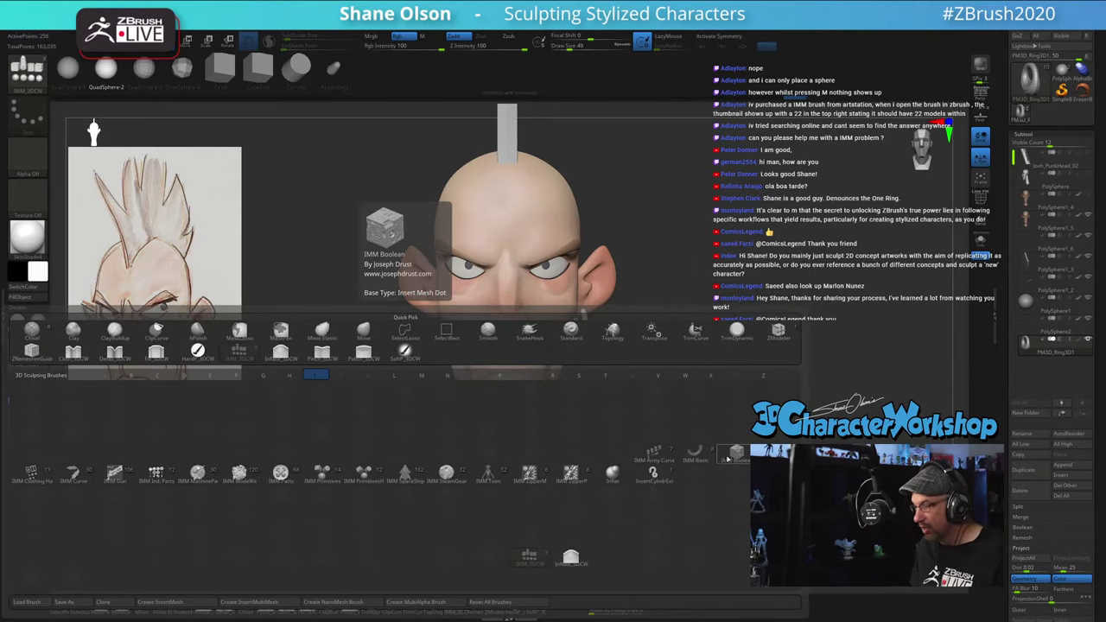
left_click(157, 473)
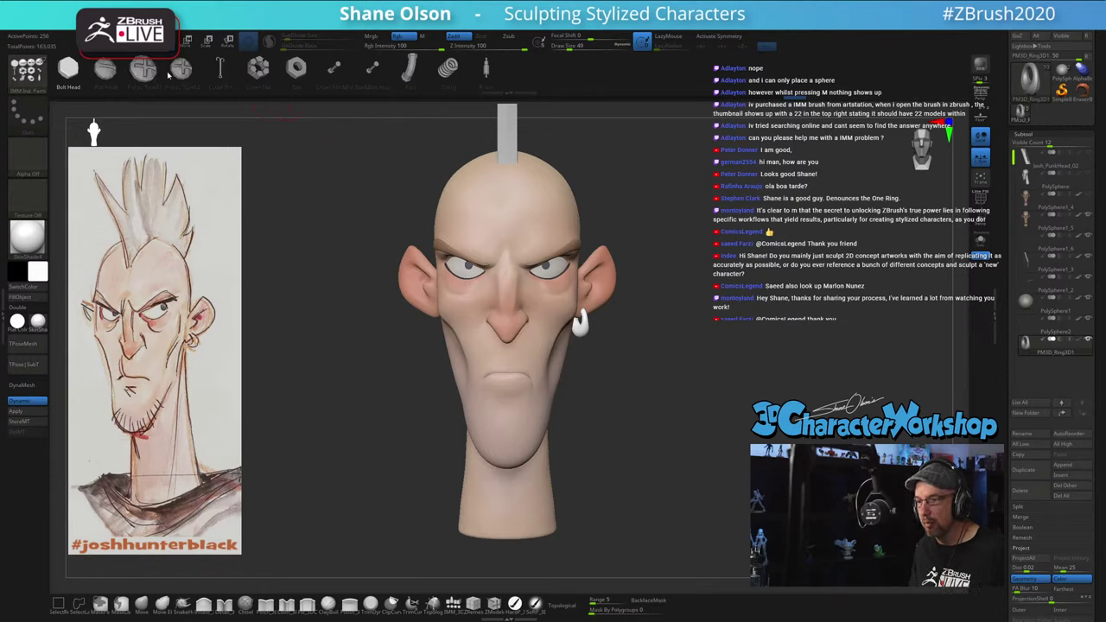
key("b")
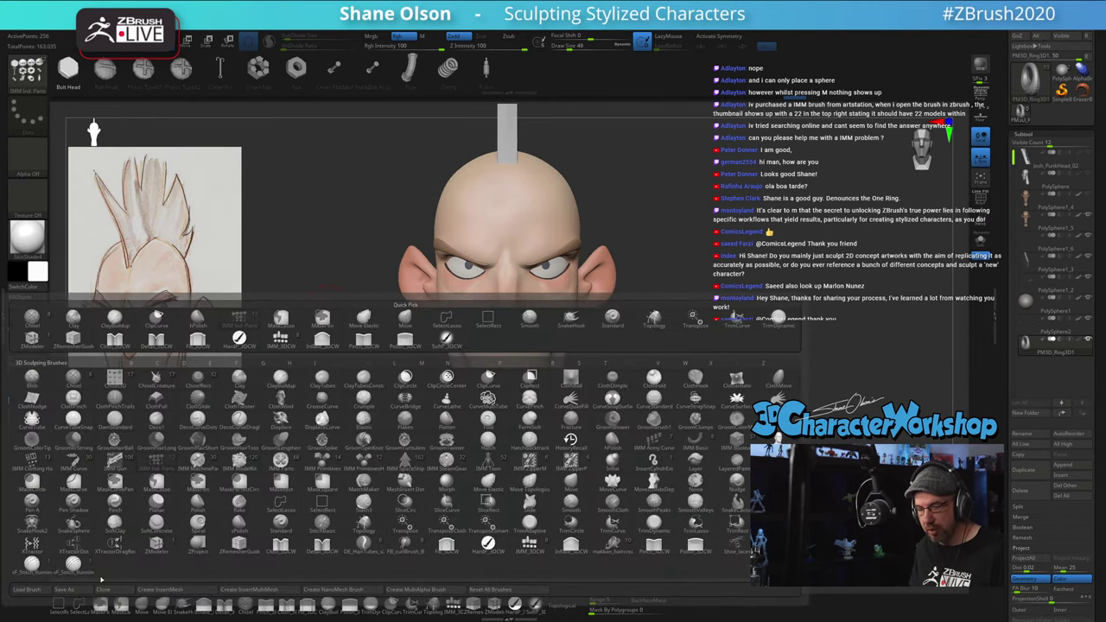
left_click(26, 591)
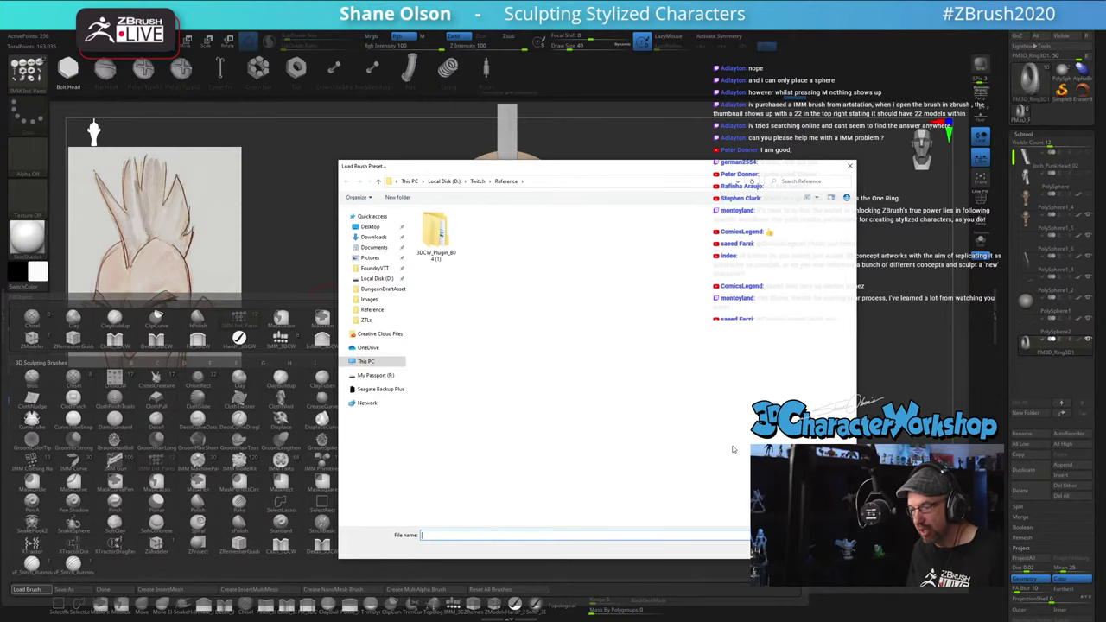
left_click(823, 549)
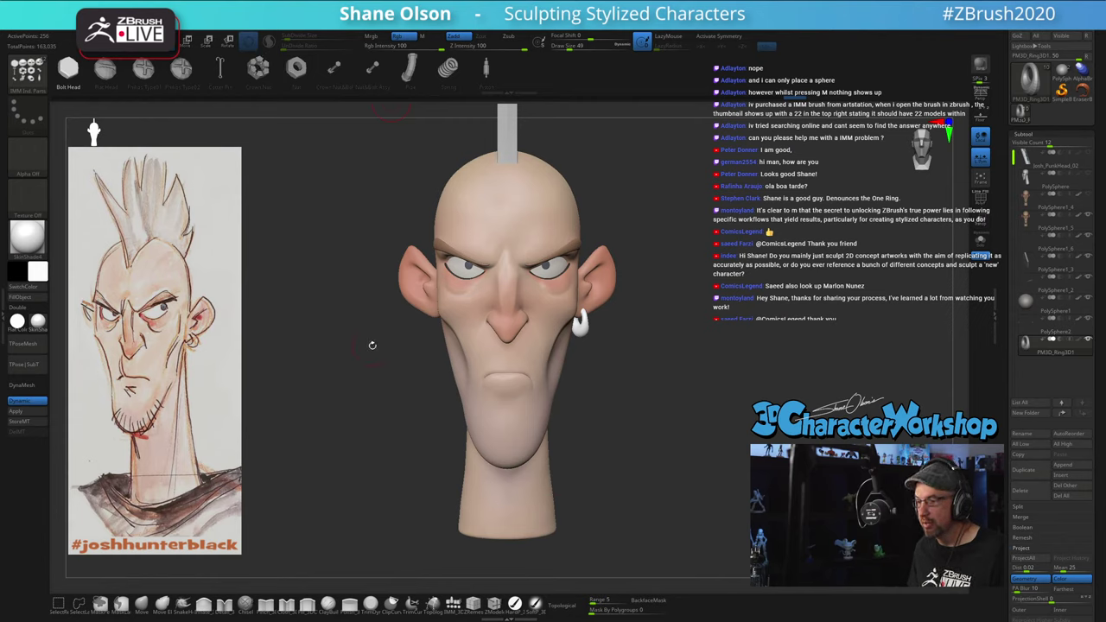
Step: Examine the hoop earring and head from the side and three-quarter angles against the concept drawing
mouse_move(371, 343)
left_mouse_down()
mouse_move(377, 377)
mouse_move(689, 361)
mouse_move(671, 361)
left_mouse_up()
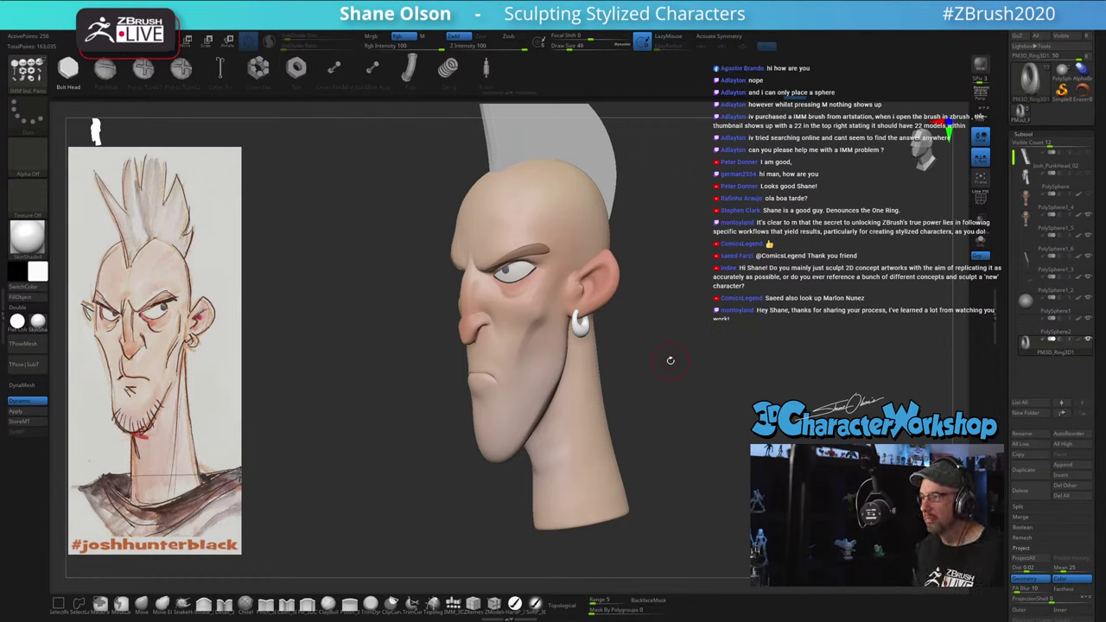
left_click_drag(653, 346, 658, 348)
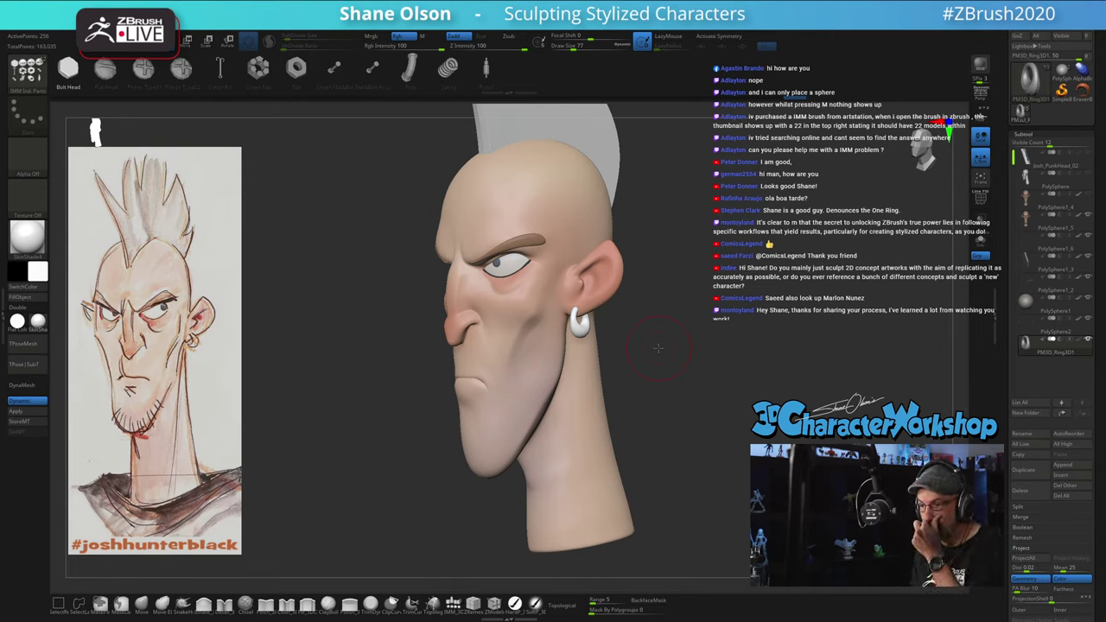
mouse_move(662, 344)
left_mouse_down("alt")
mouse_move(669, 375)
mouse_move(605, 337)
left_mouse_up("alt")
left_click_drag(332, 208, 336, 211)
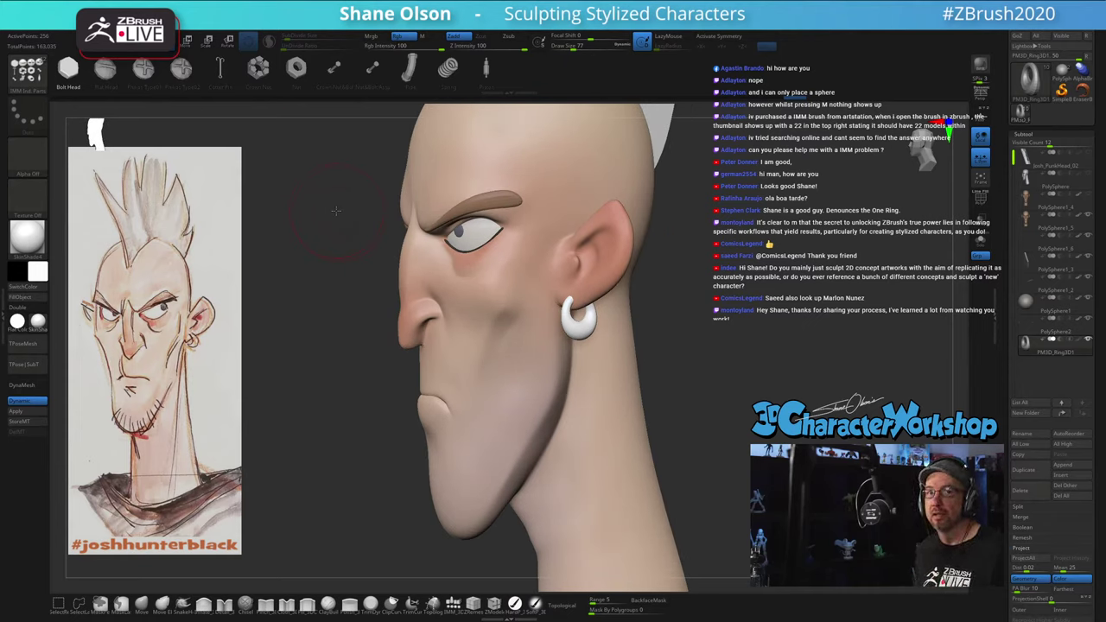
left_click_drag(335, 200, 372, 204)
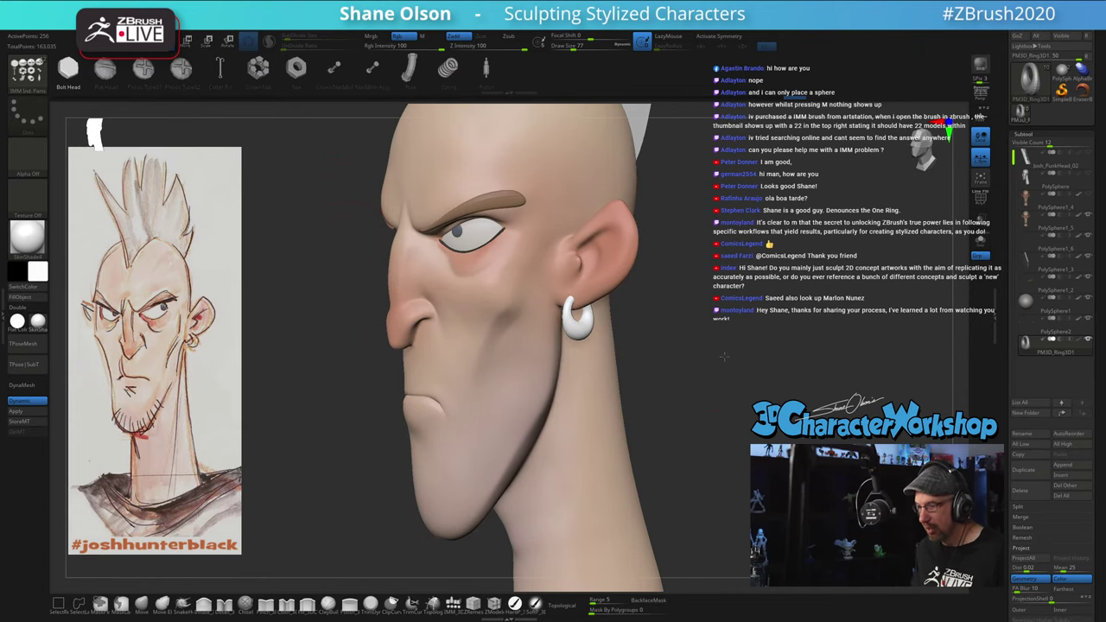
mouse_move(726, 361)
left_mouse_down("alt")
mouse_move(720, 340)
mouse_move(691, 341)
left_mouse_up("alt")
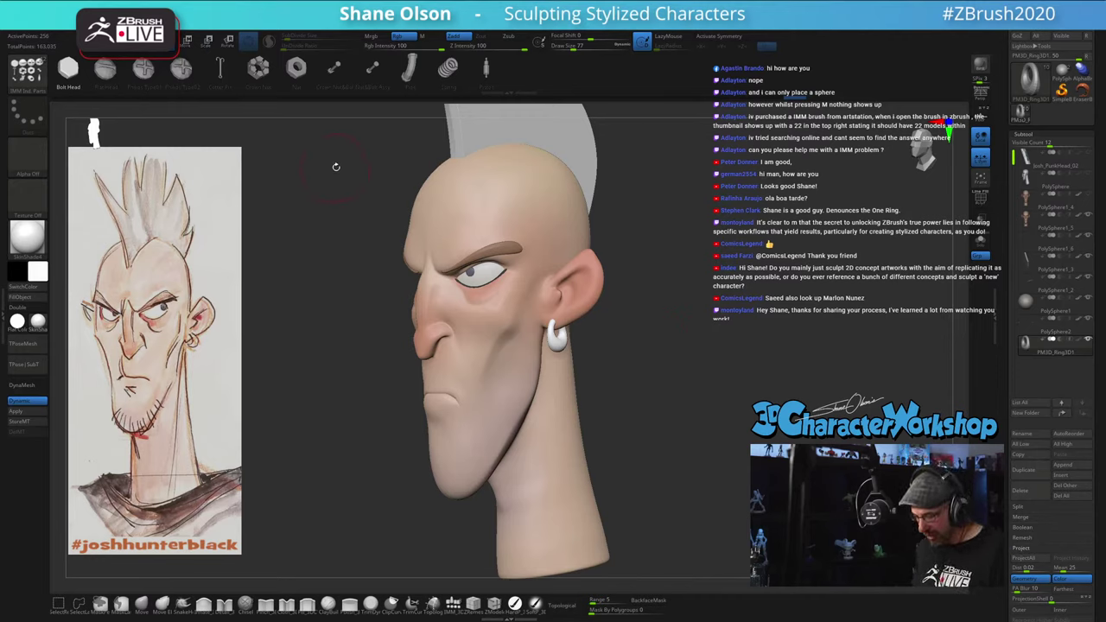
key("m")
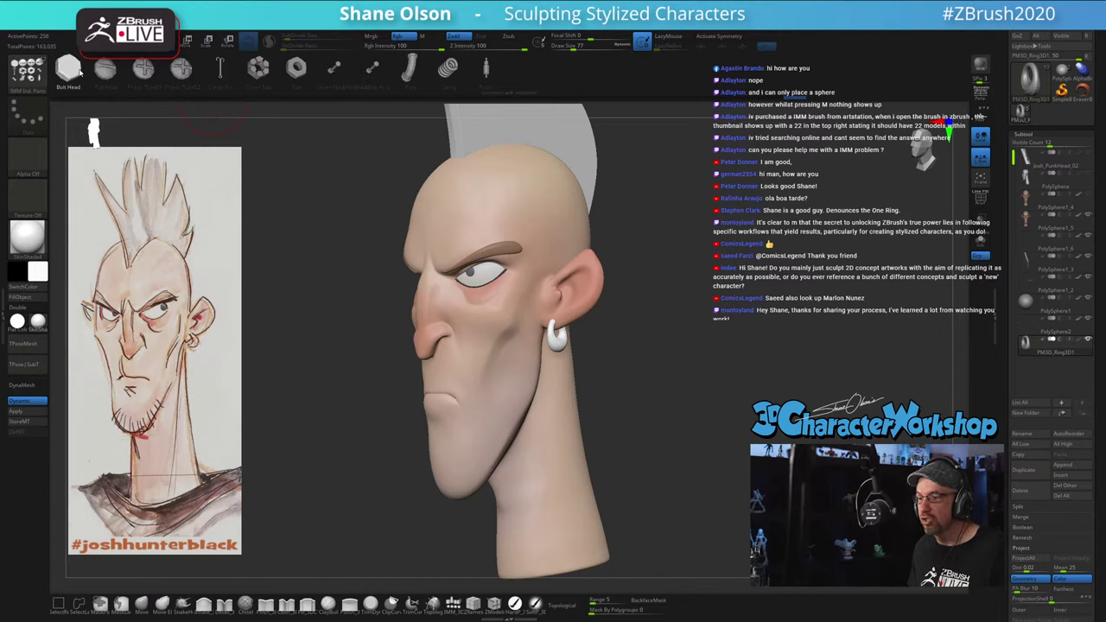
left_click_drag(317, 257, 339, 256)
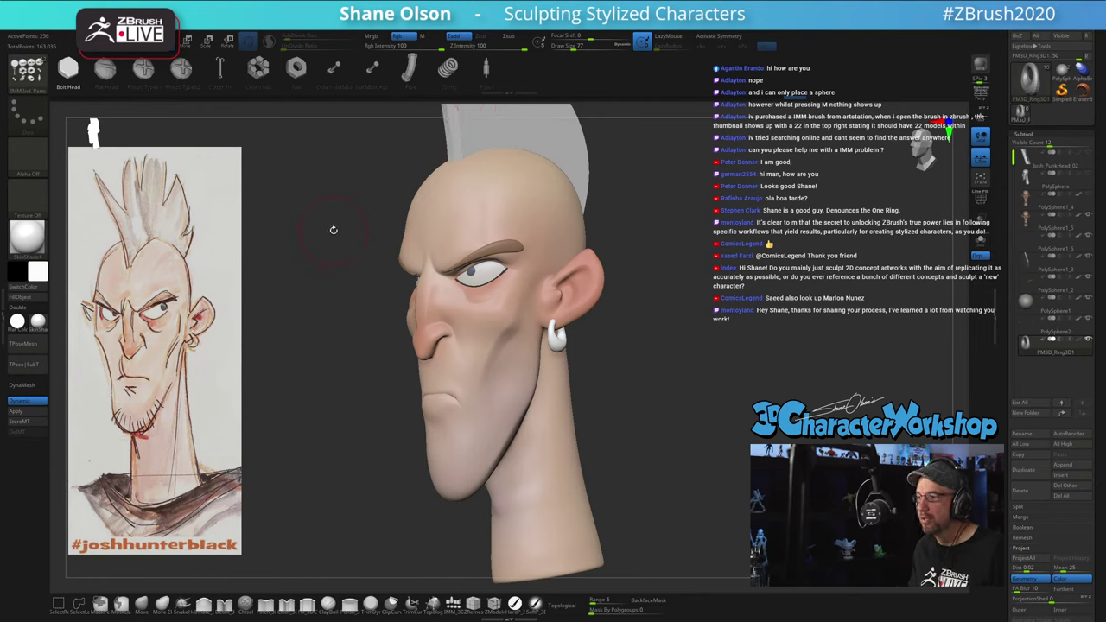
left_click_drag(333, 230, 348, 236)
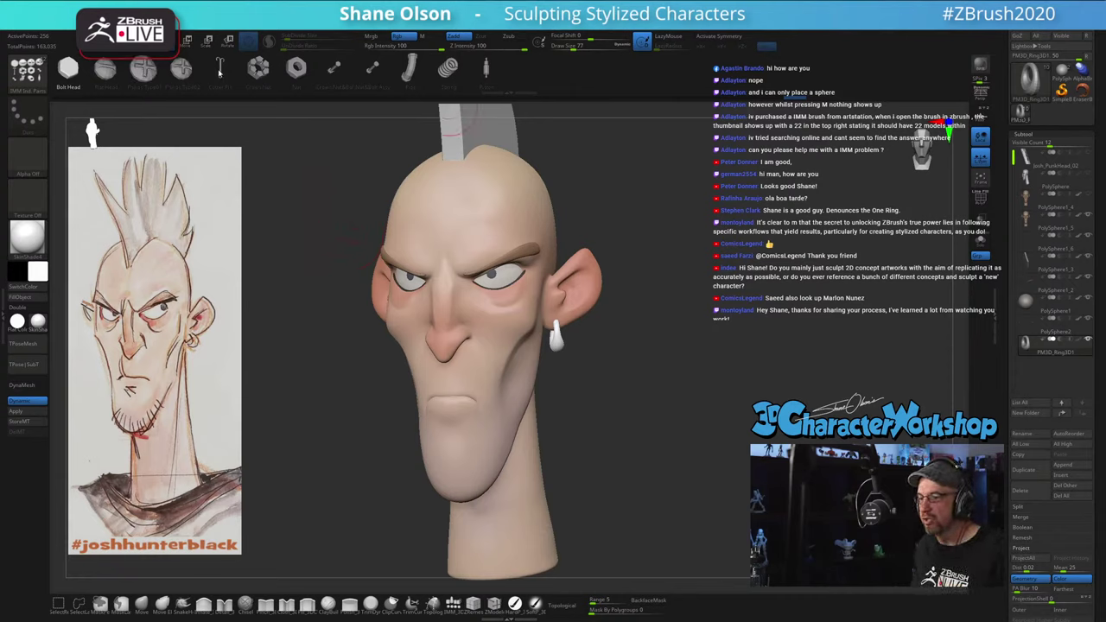
left_click_drag(745, 283, 647, 258)
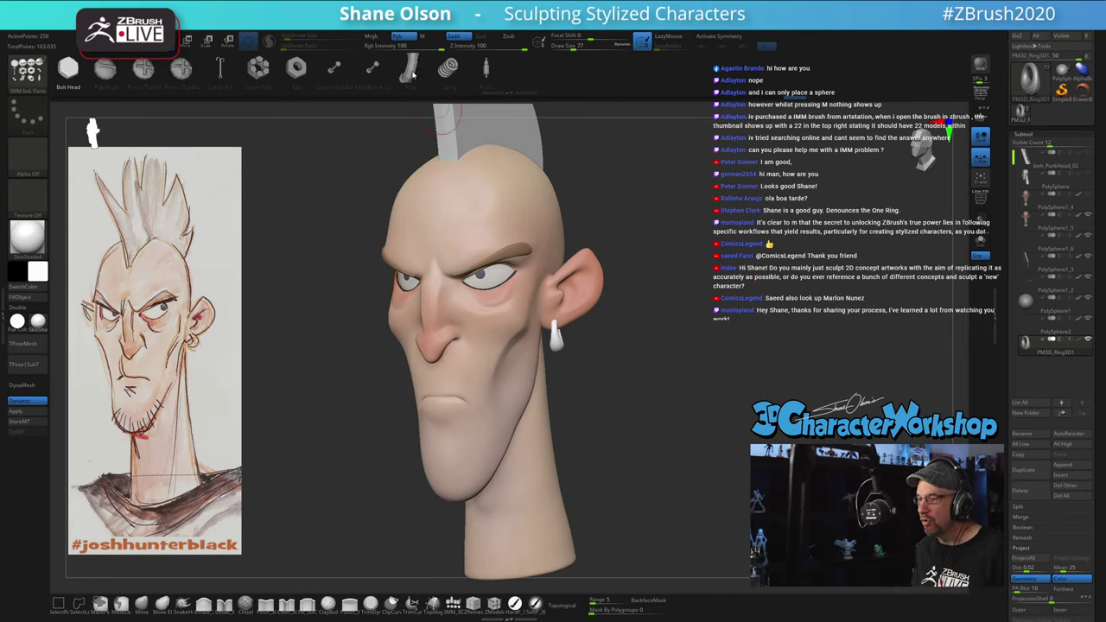
Step: Try to insert the Pipe mesh at the ear and beside the eye, and undo each attempt
left_click(413, 75)
left_click_drag(650, 325, 596, 317)
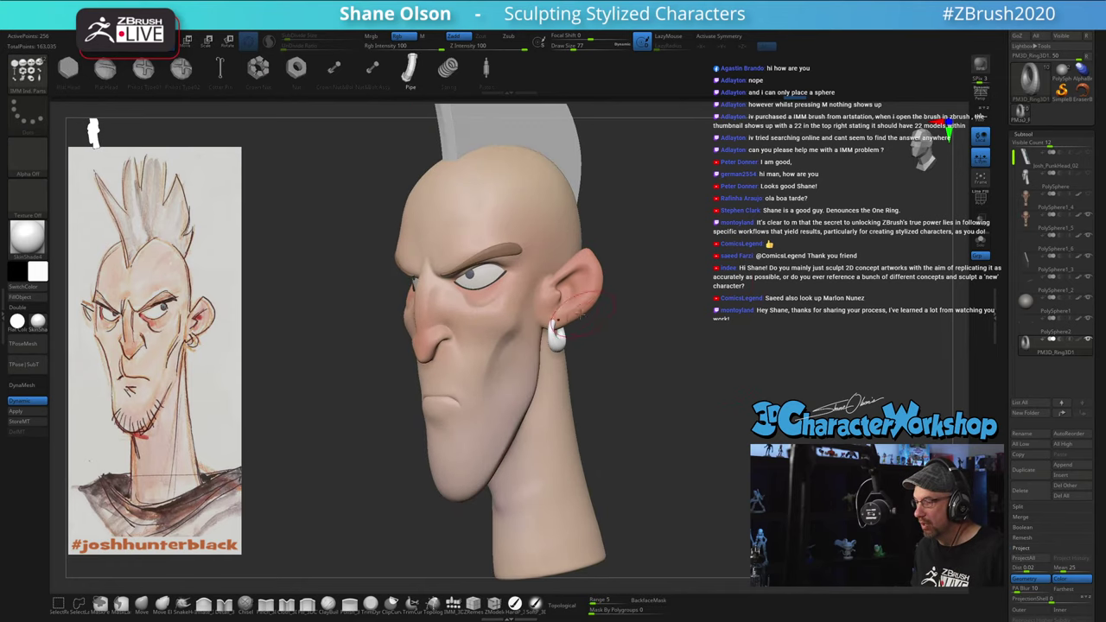
left_click_drag(567, 282, 583, 327)
left_click_drag(630, 322, 667, 304)
key("ctrl+z")
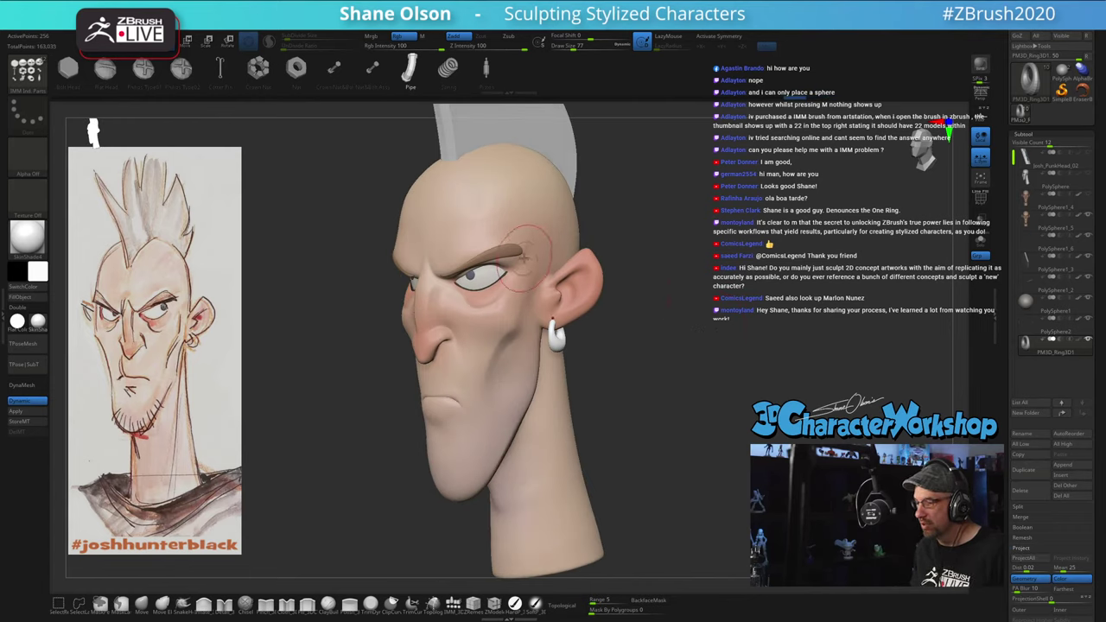
left_click_drag(530, 264, 545, 289)
mouse_move(644, 300)
left_mouse_down()
mouse_move(729, 298)
mouse_move(741, 327)
mouse_move(705, 335)
mouse_move(714, 410)
left_mouse_up()
key("ctrl+z")
key("ctrl+z")
Step: Return to the Inflate brush, set the draw size to 51 and smooth the lower curve of the earring
key("s")
left_click(713, 410)
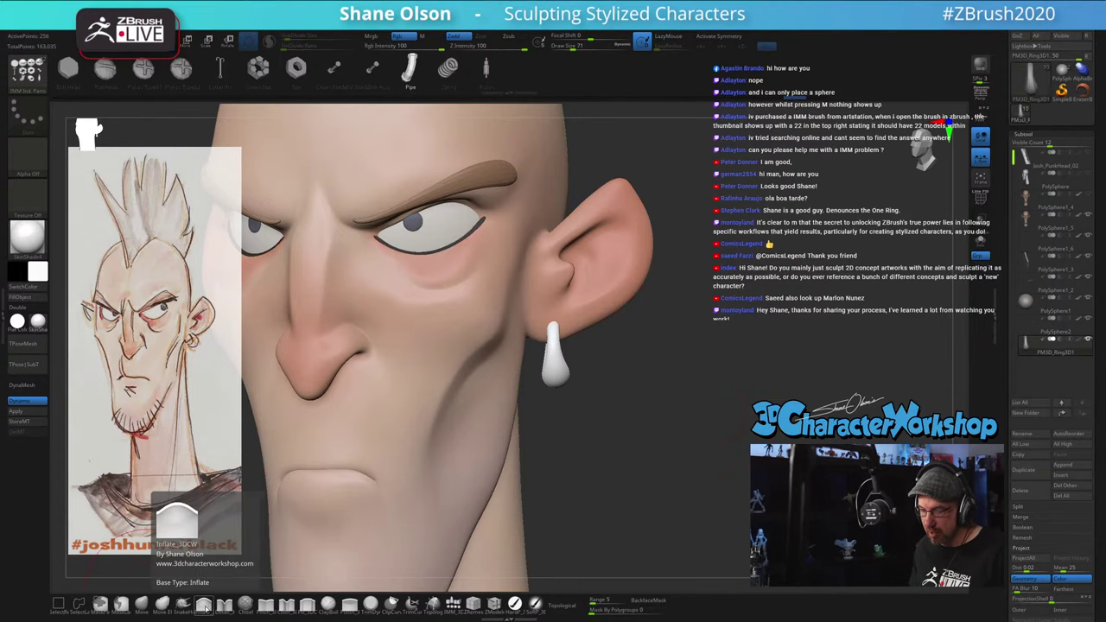
left_click(205, 608)
mouse_move(663, 367)
left_mouse_down()
mouse_move(660, 382)
mouse_move(624, 381)
left_mouse_up()
key("s")
mouse_move(572, 358)
left_mouse_down()
mouse_move(552, 334)
mouse_move(686, 358)
left_mouse_up()
key("s")
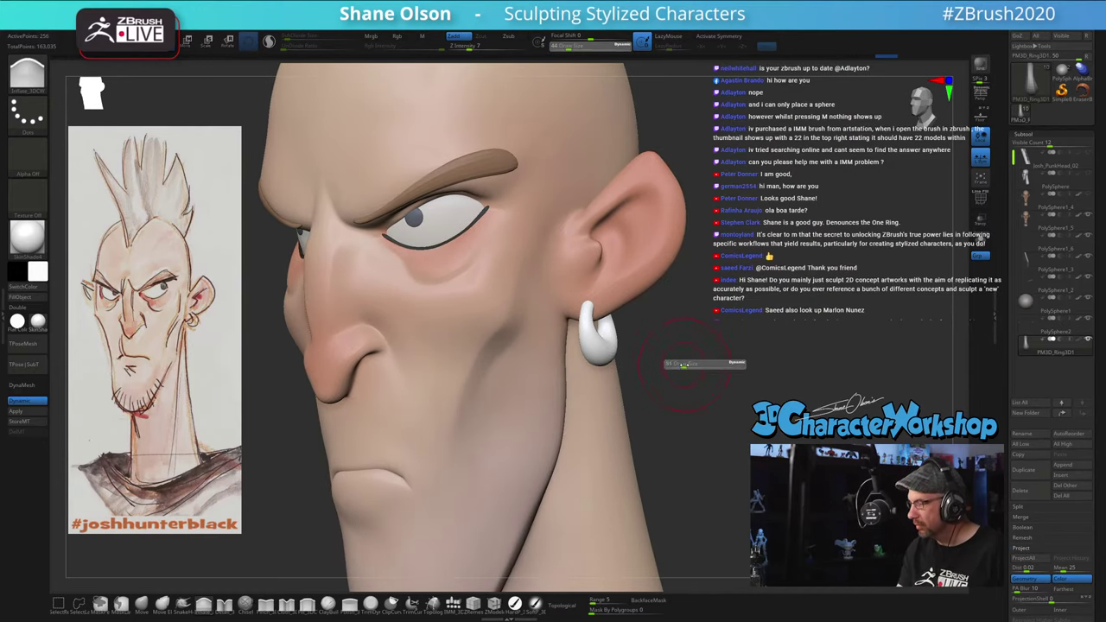
mouse_move(602, 344)
left_mouse_down("shift")
mouse_move(642, 357)
mouse_move(629, 335)
left_mouse_up("shift")
left_click_drag(728, 360, 833, 358)
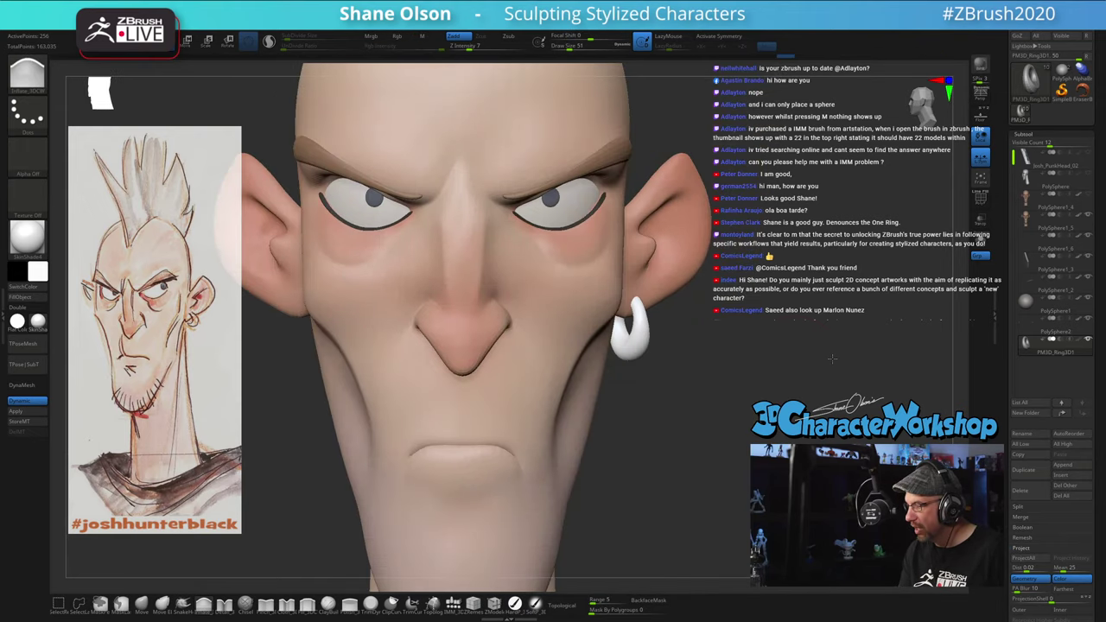
mouse_move(670, 358)
left_mouse_down()
mouse_move(702, 370)
mouse_move(663, 345)
mouse_move(707, 400)
left_mouse_up()
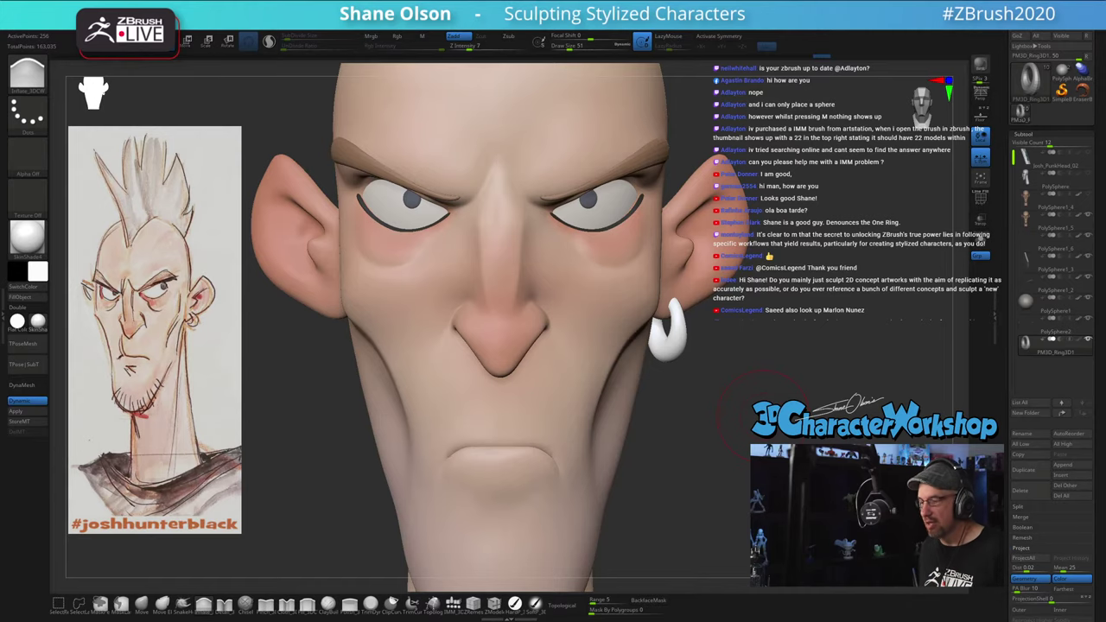
left_click_drag(761, 393, 759, 382)
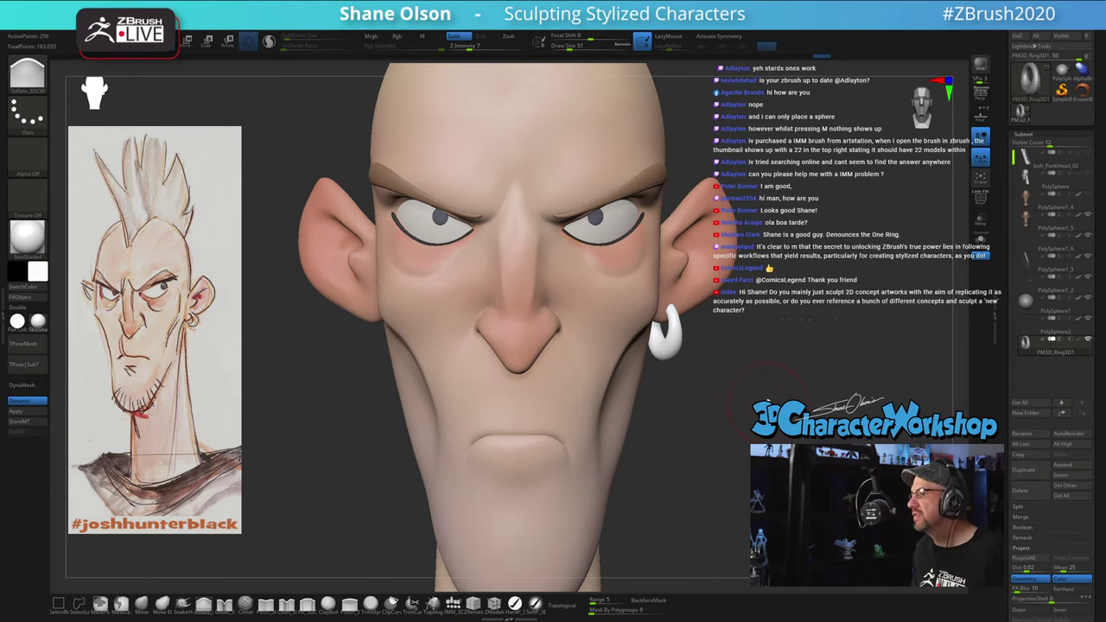
left_click_drag(750, 389, 720, 413)
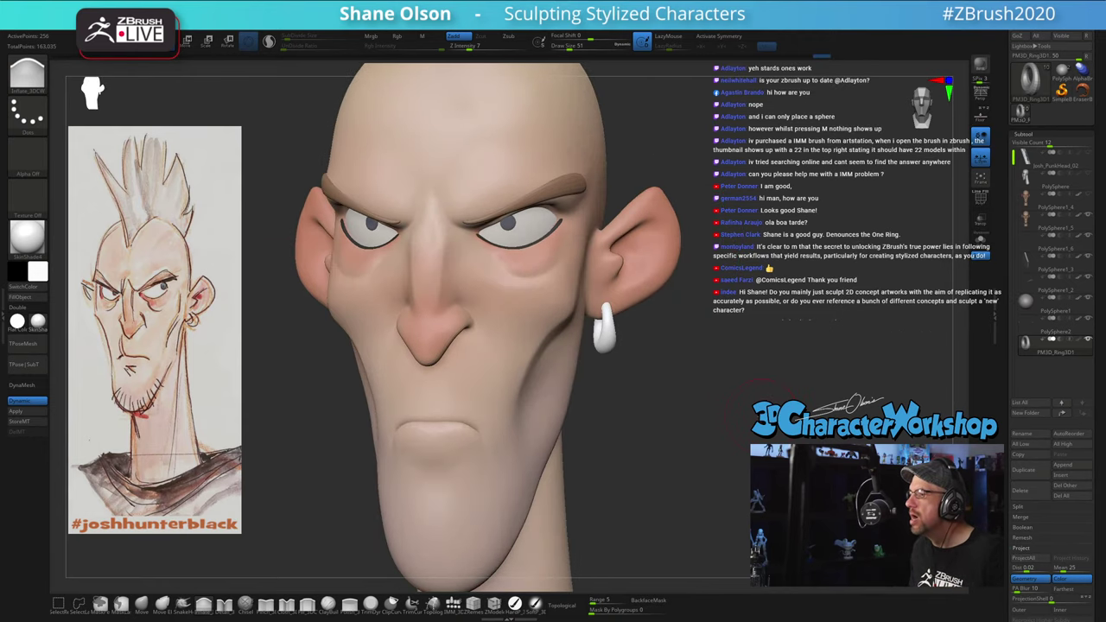
left_click_drag(696, 378, 668, 338)
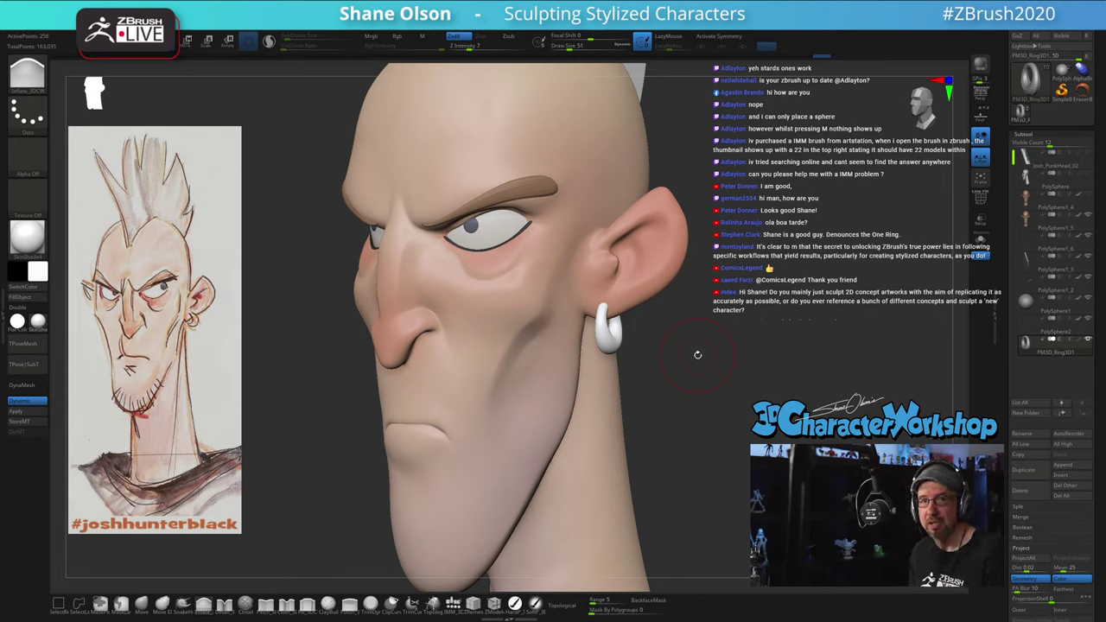
mouse_move(700, 338)
left_mouse_down()
mouse_move(722, 339)
mouse_move(702, 336)
mouse_move(705, 362)
mouse_move(732, 370)
mouse_move(712, 389)
mouse_move(676, 371)
mouse_move(687, 365)
left_mouse_up()
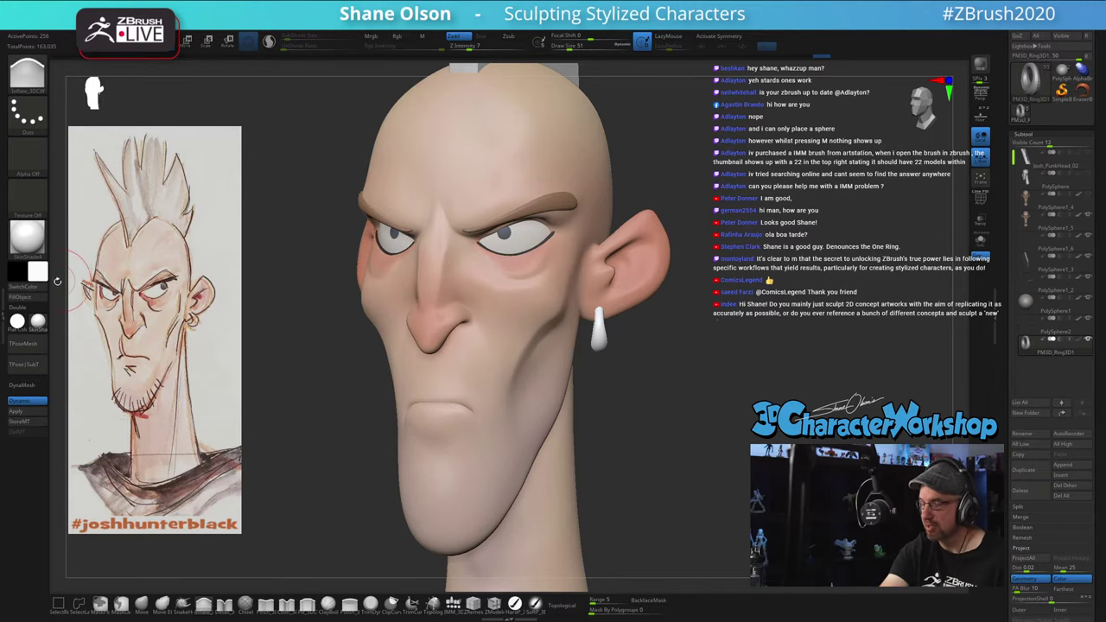
Step: Pick a light tan colour, switch to the hard paint brush and fill the earring with that colour
left_click(40, 271)
left_click(70, 197)
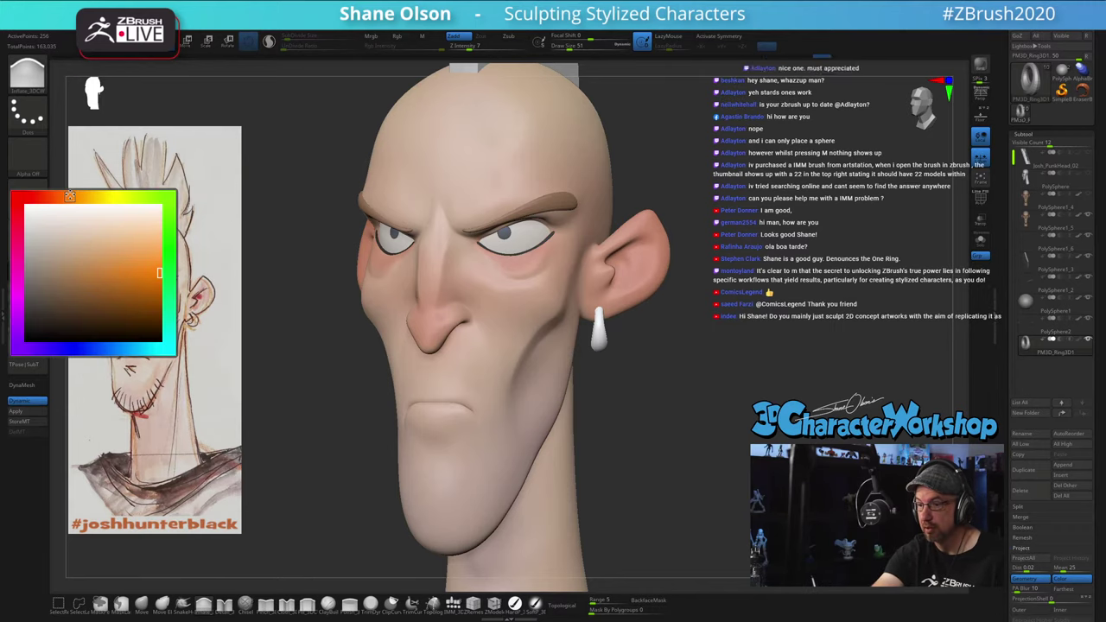
left_click(75, 248)
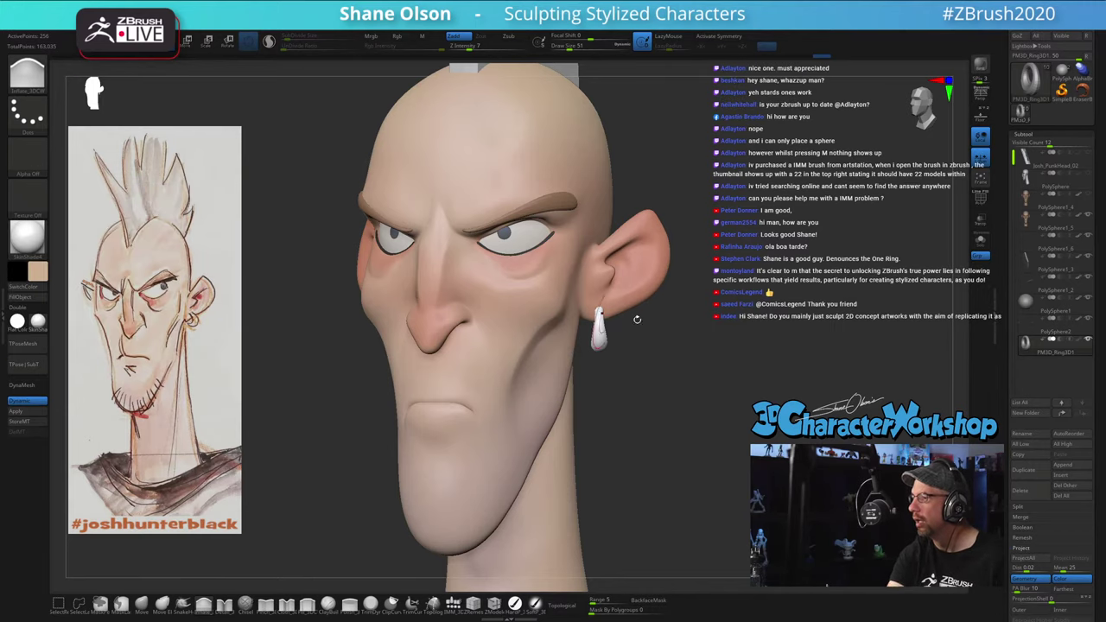
left_click_drag(634, 316, 689, 414)
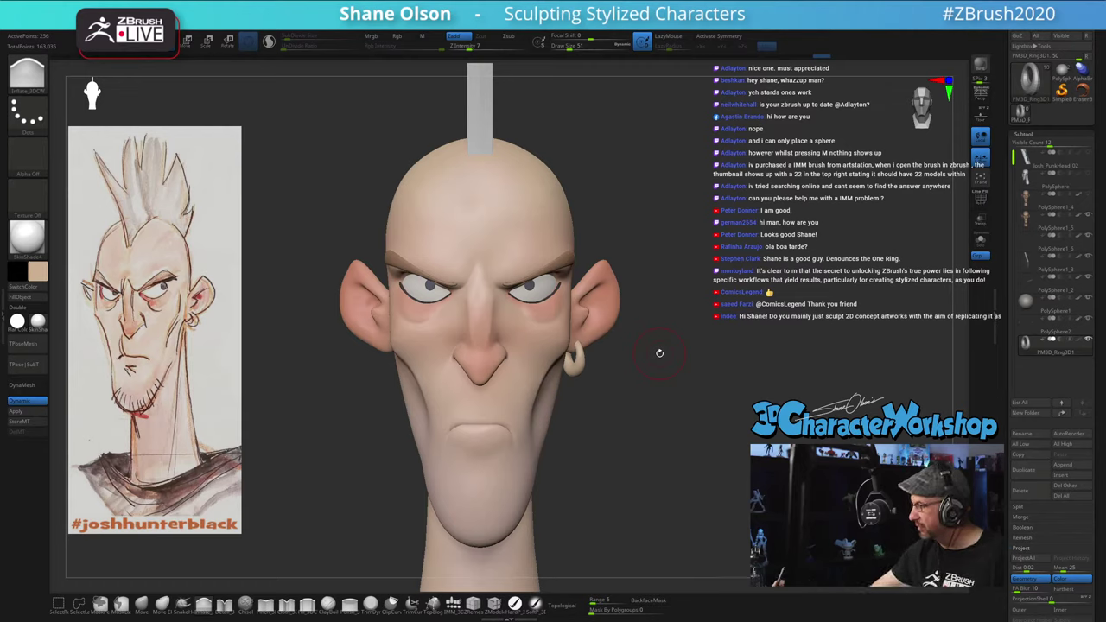
left_click(532, 605)
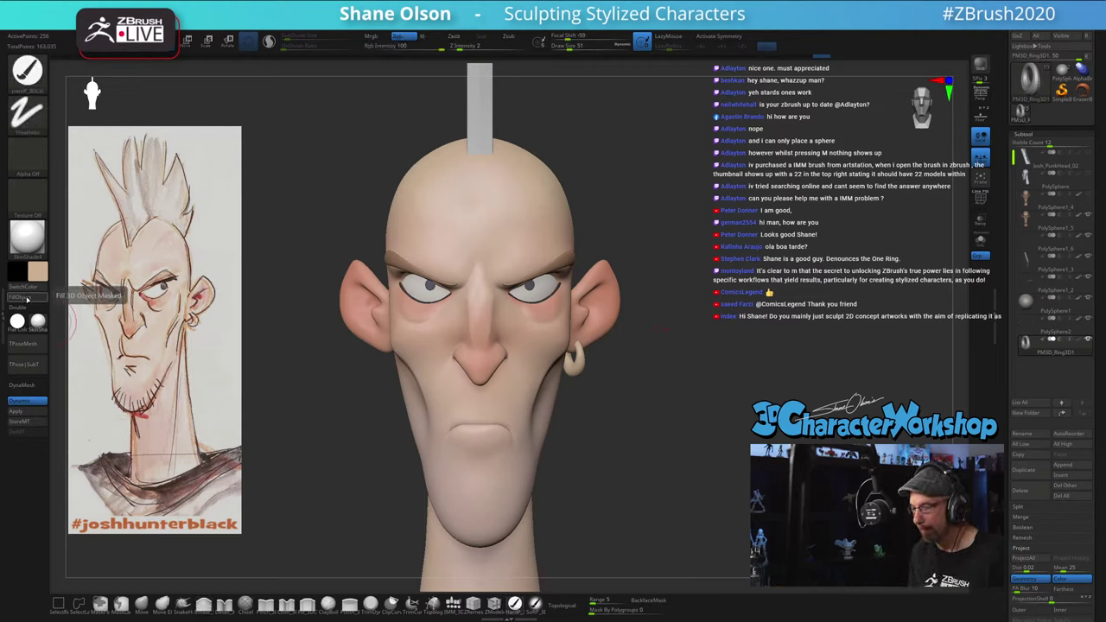
mouse_move(615, 390)
left_mouse_down()
mouse_move(689, 380)
mouse_move(712, 403)
mouse_move(739, 386)
left_mouse_up()
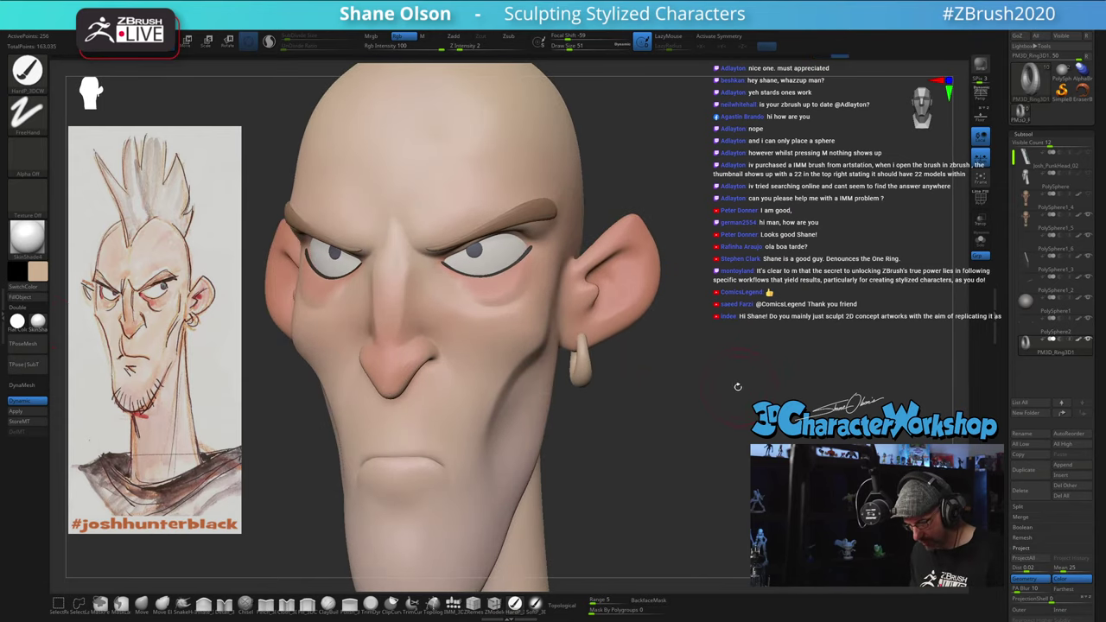
key("w")
left_click_drag(687, 340, 612, 320)
left_click_drag(689, 370, 729, 374)
key("q")
key("f")
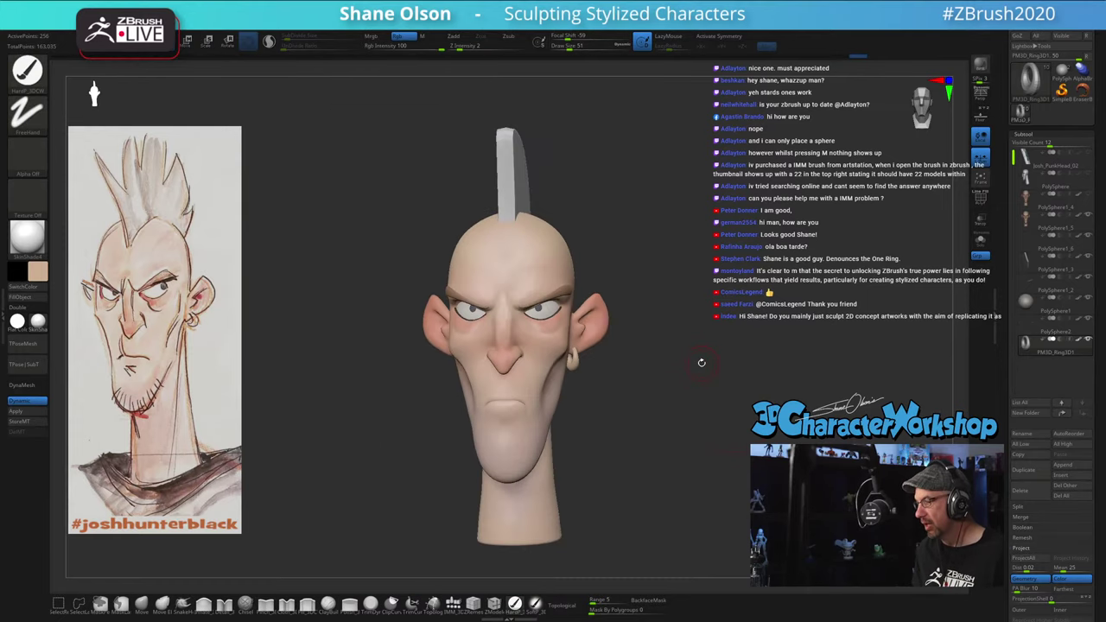
mouse_move(697, 355)
left_mouse_down()
mouse_move(671, 351)
mouse_move(691, 392)
mouse_move(675, 342)
left_mouse_up()
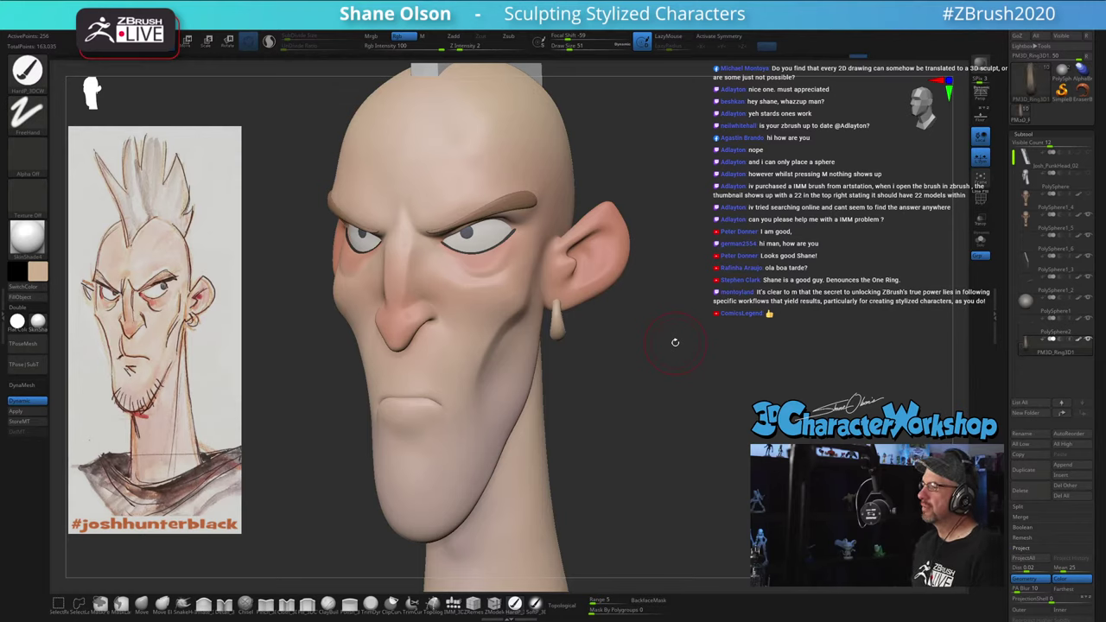
left_click_drag(676, 343, 672, 346)
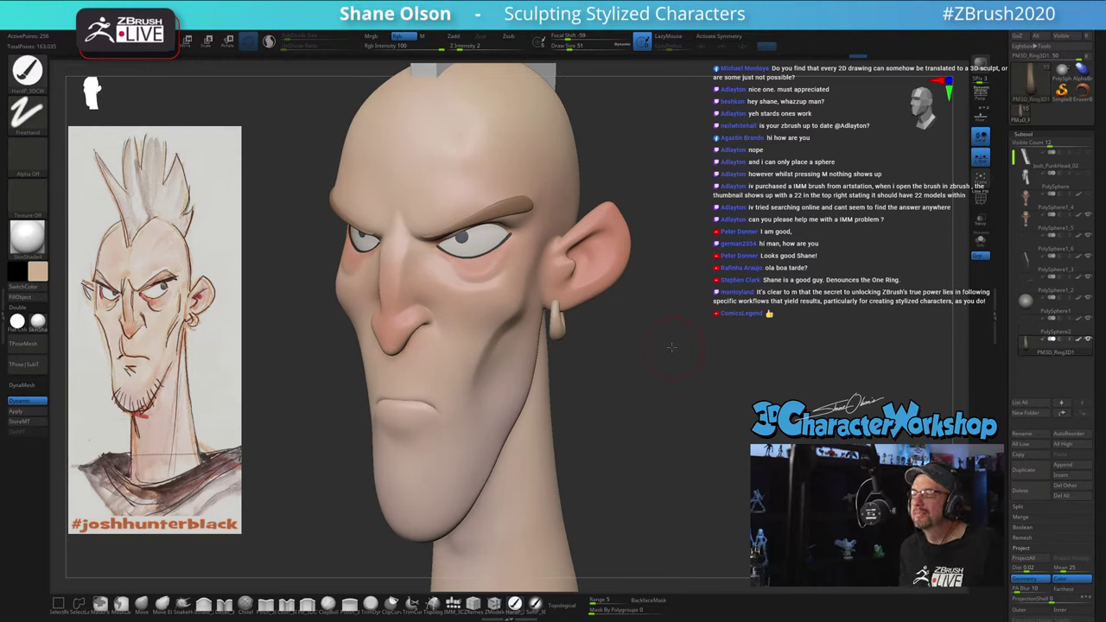
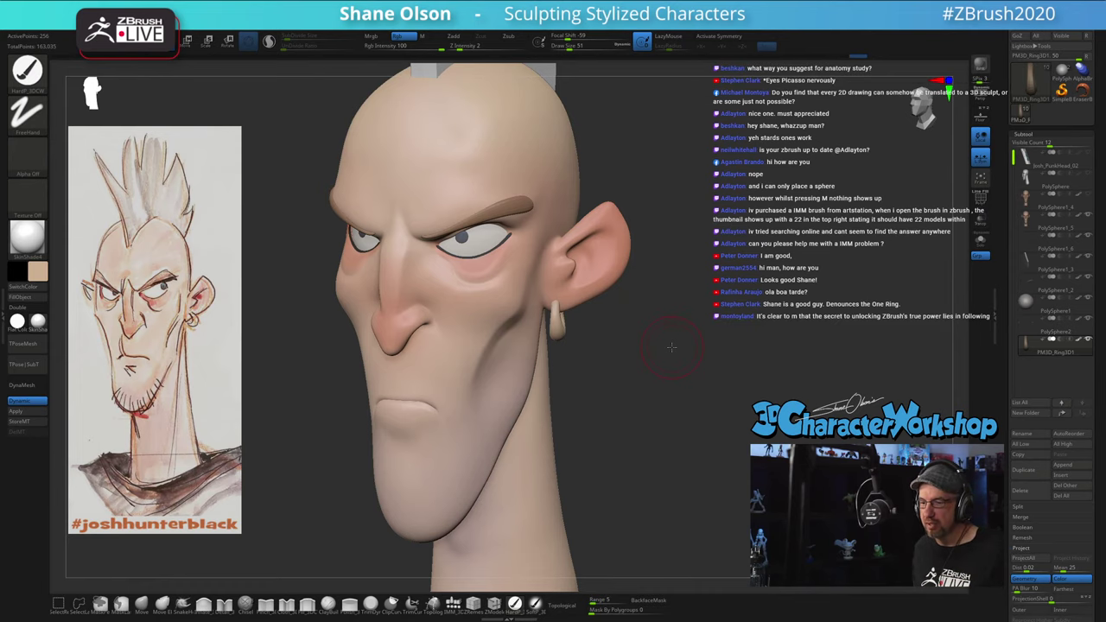
Step: Examine the whole head from the front and three-quarter views against the concept drawing
mouse_move(672, 347)
left_mouse_down()
mouse_move(688, 347)
mouse_move(657, 346)
left_mouse_up()
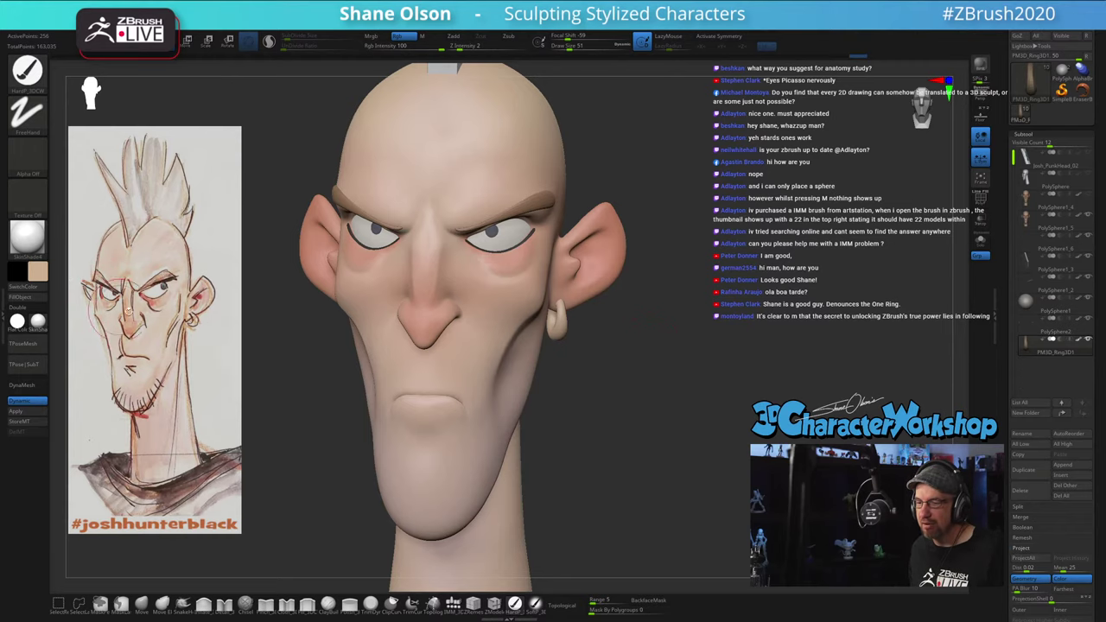
left_click_drag(745, 432, 619, 334)
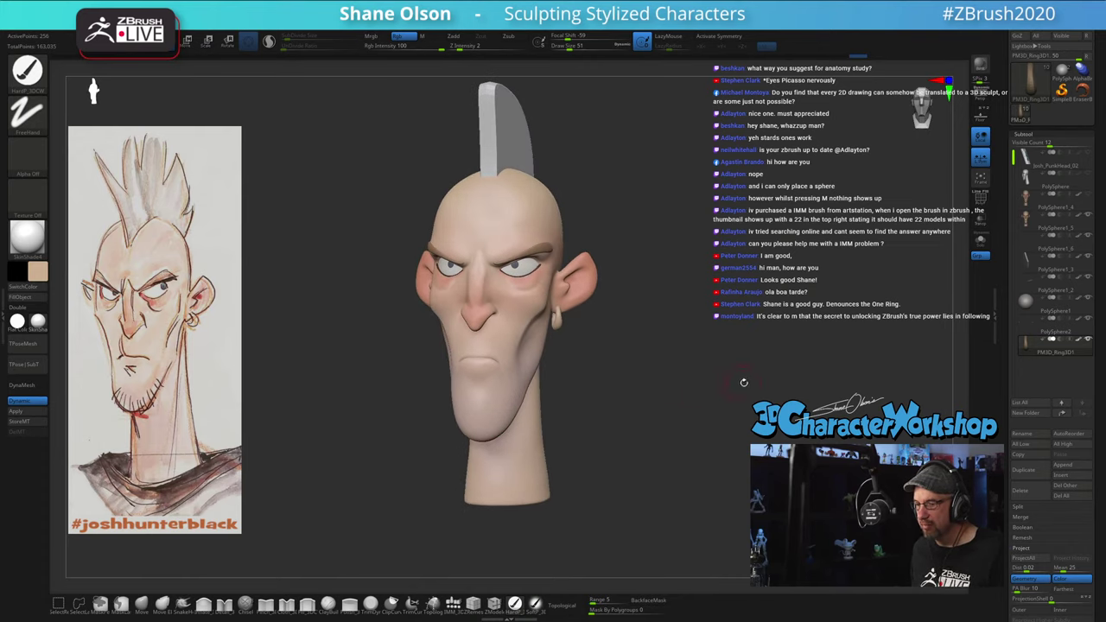
left_click_drag(740, 383, 653, 378)
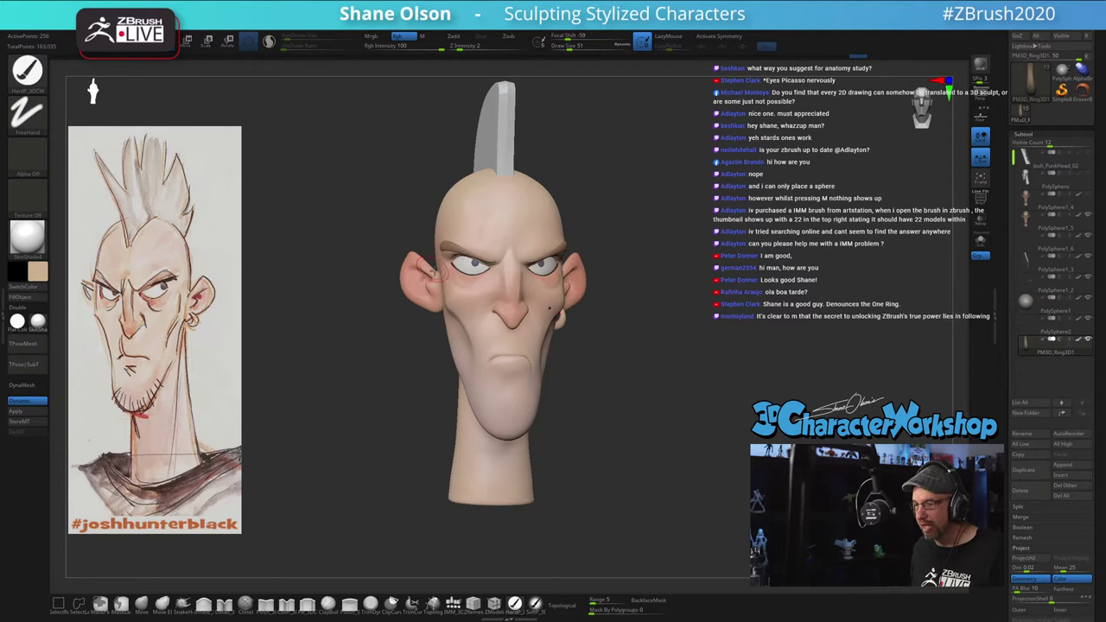
left_click_drag(258, 293, 226, 275)
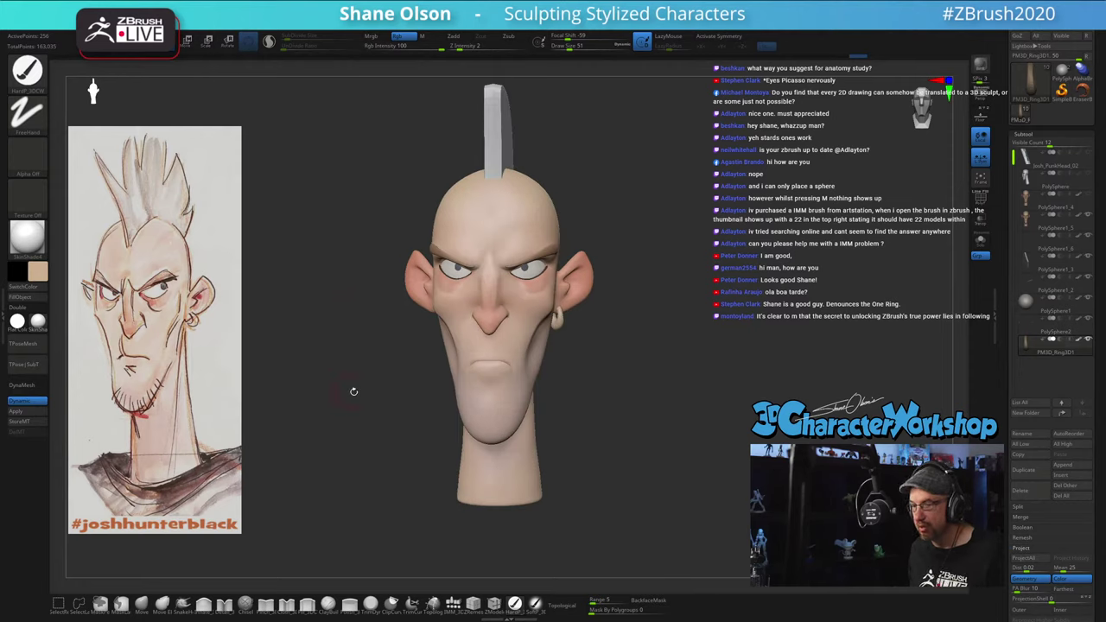
left_click_drag(353, 389, 393, 433)
Step: Make the head the active subtool and check its polygroups and wireframe around the face
left_click(574, 402, "alt")
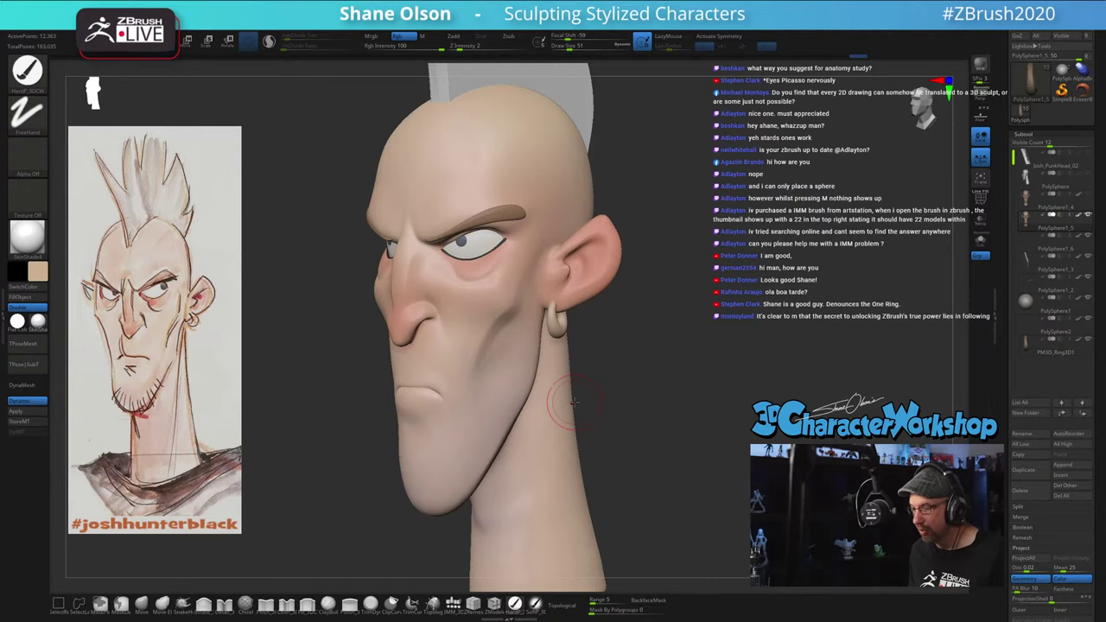
mouse_move(644, 366)
left_mouse_down("alt")
mouse_move(694, 377)
mouse_move(664, 365)
left_mouse_up("alt")
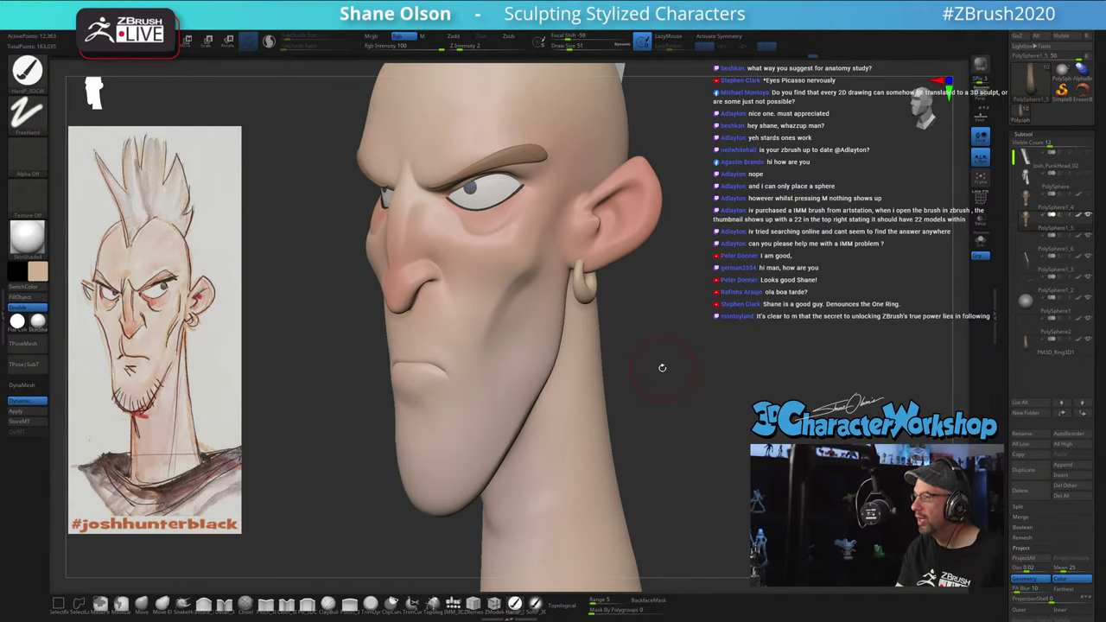
key("shift+f")
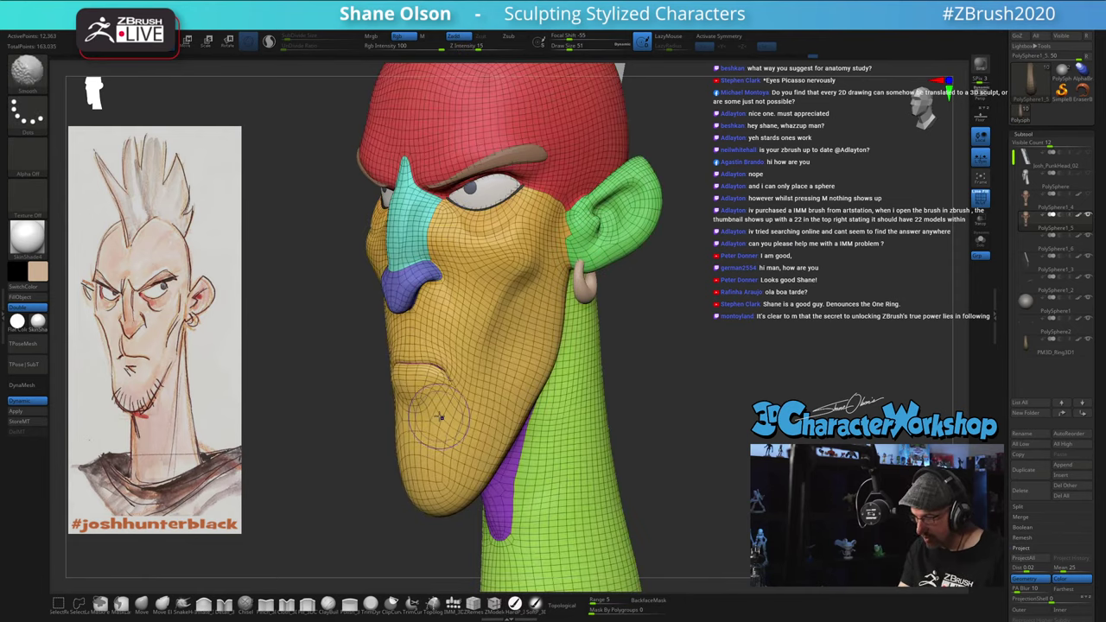
key("shift+f")
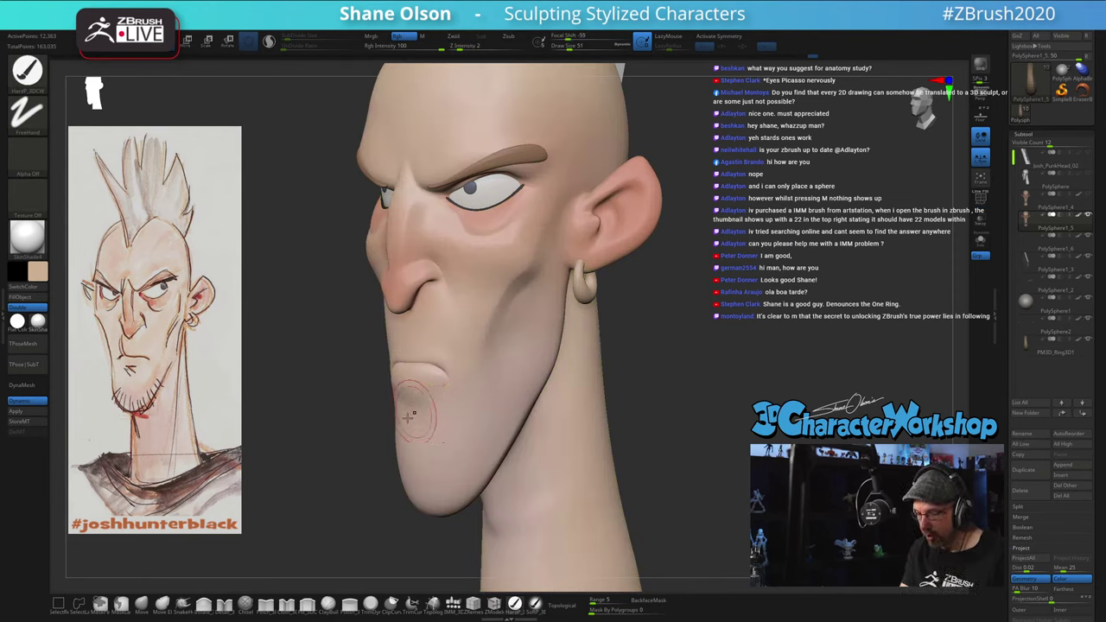
Step: Reshape the lower lip and the area beneath it with the Move brush, and undo the last stroke
left_click(143, 604)
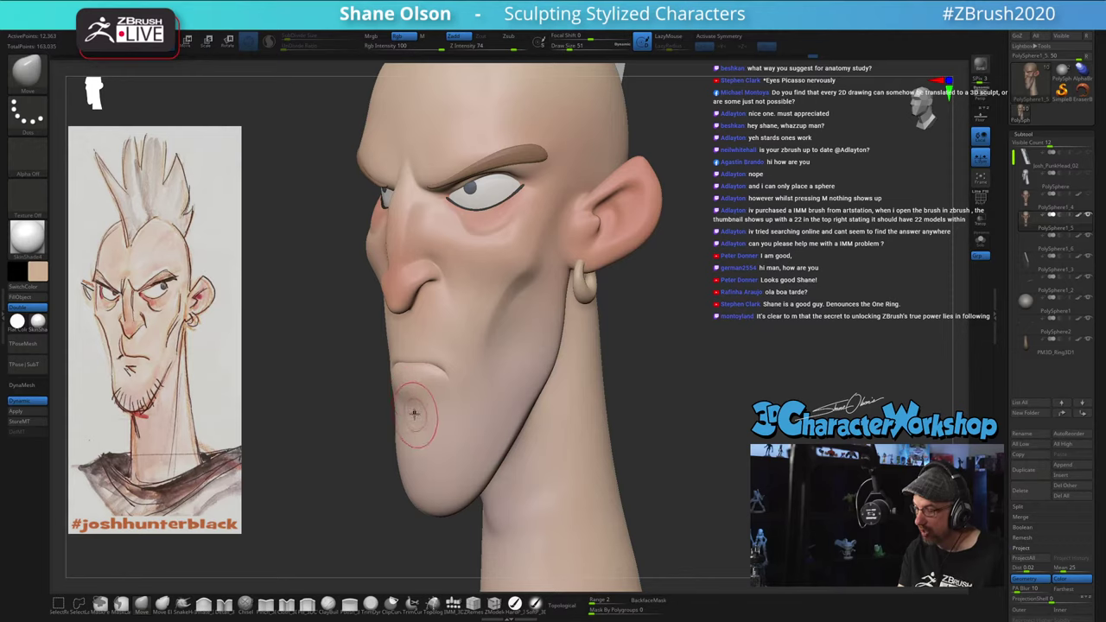
key("shift")
left_click_drag(431, 407, 427, 406, "shift")
right_click_drag(428, 406, 440, 408)
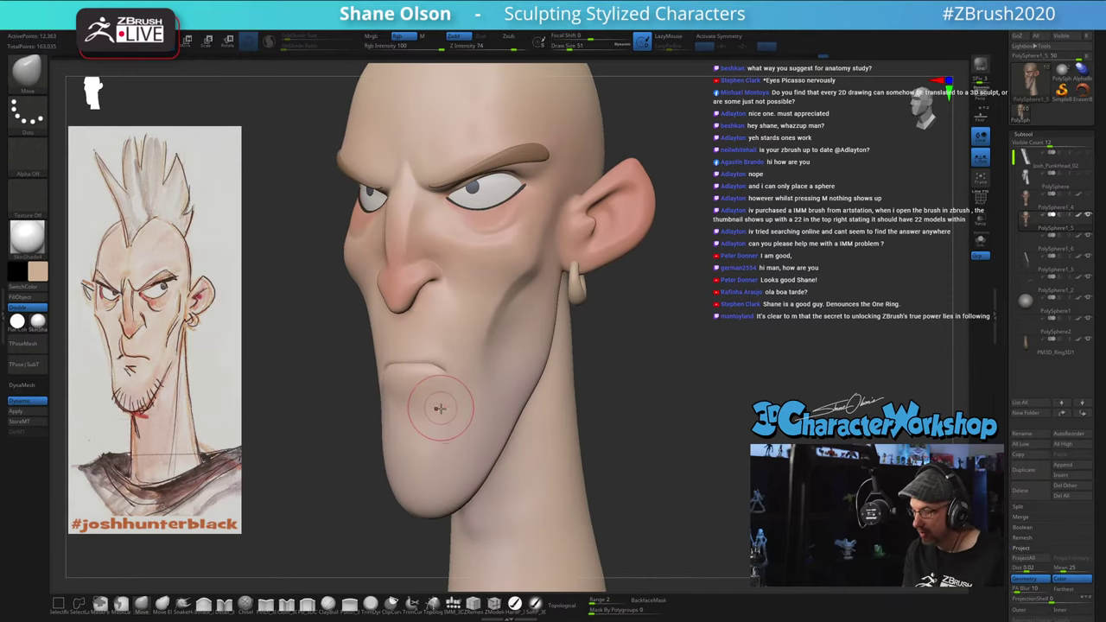
right_click(444, 410)
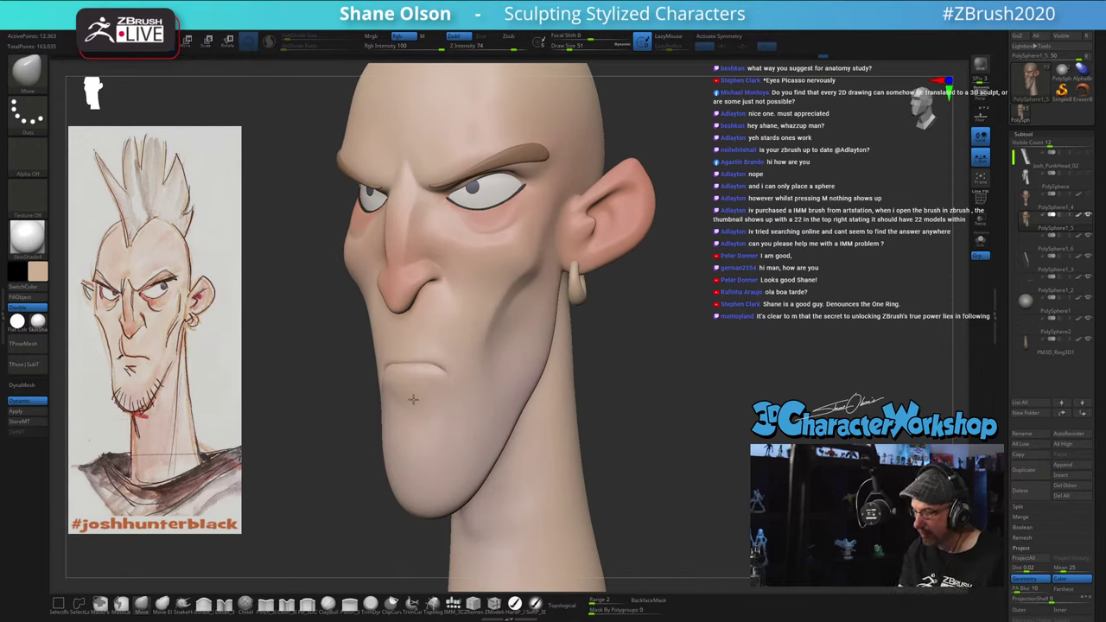
mouse_move(414, 397)
right_mouse_down()
mouse_move(360, 400)
mouse_move(423, 397)
mouse_move(425, 406)
right_mouse_up()
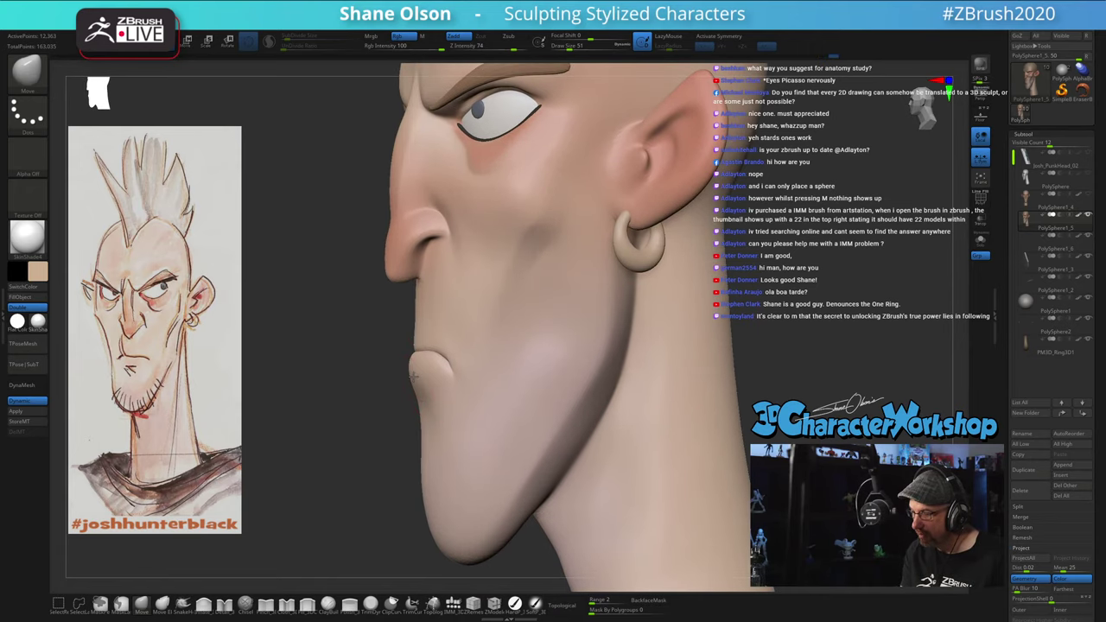
left_click_drag(416, 378, 417, 381)
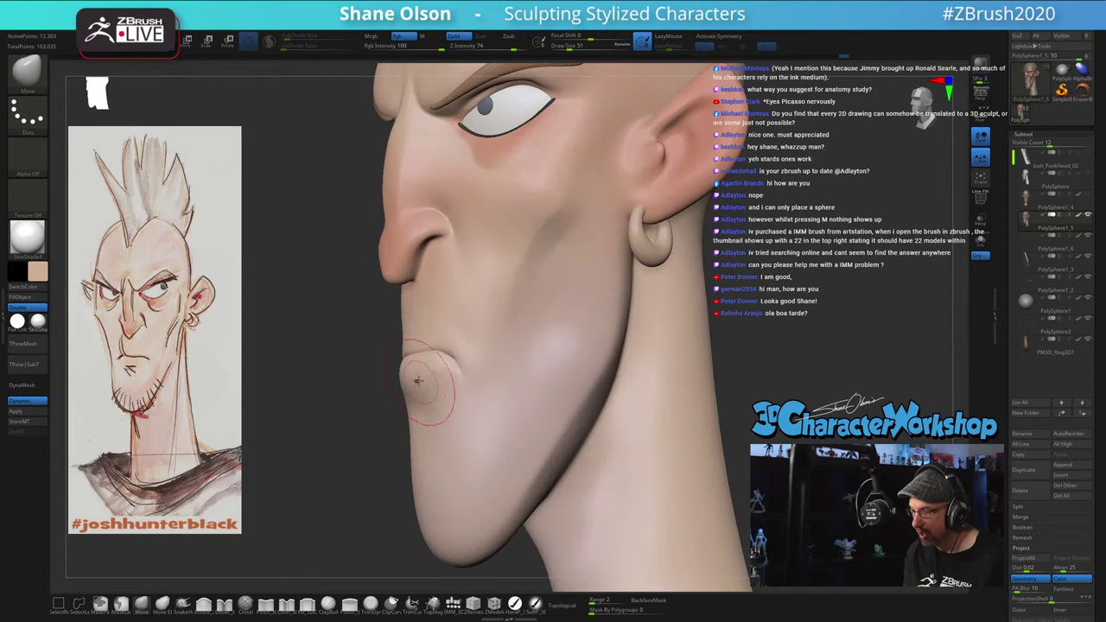
mouse_move(420, 381)
right_mouse_down()
mouse_move(475, 385)
mouse_move(465, 353)
right_mouse_up()
left_click_drag(418, 372, 434, 373)
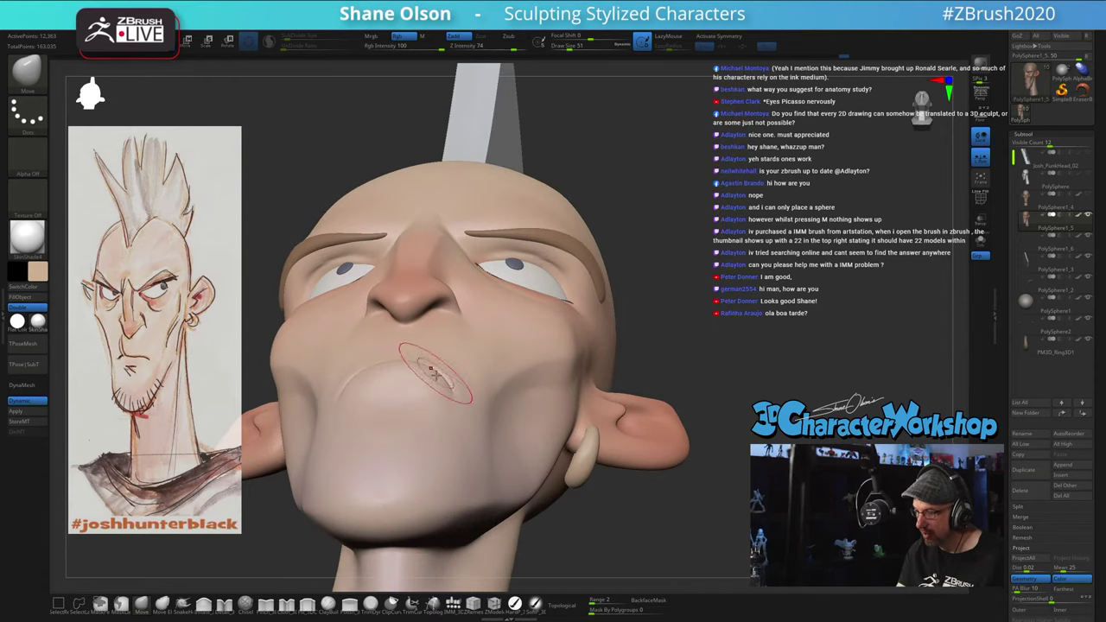
left_click_drag(701, 312, 695, 380)
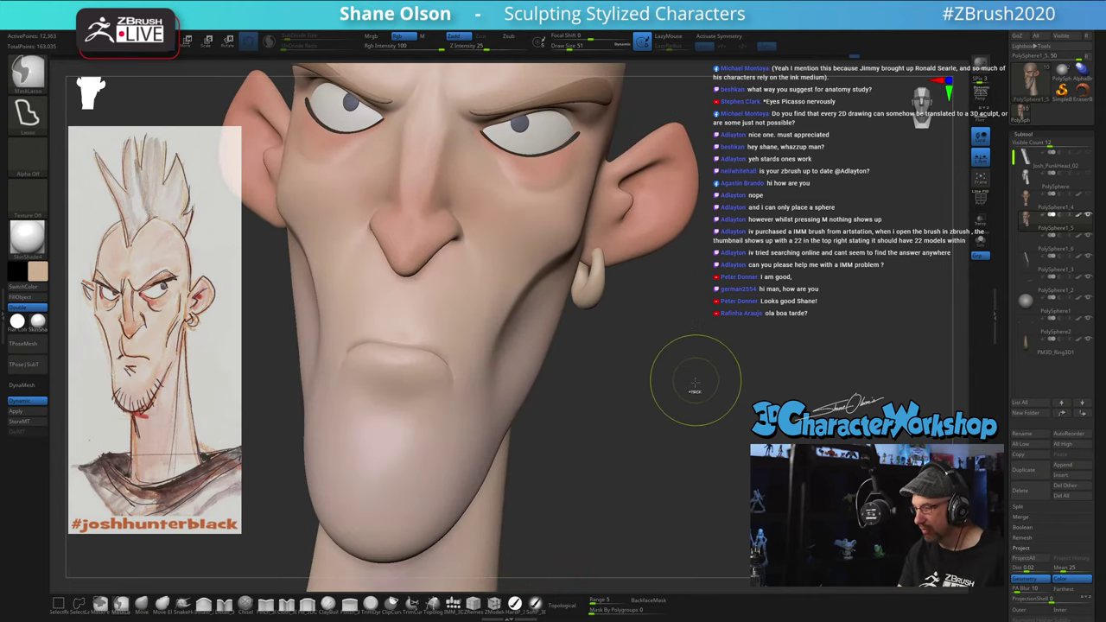
key("ctrl+z")
Step: Turn on X symmetry and apply Mirror And Weld to the head
mouse_move(690, 419)
left_mouse_down()
mouse_move(702, 409)
mouse_move(654, 361)
mouse_move(663, 375)
left_mouse_up()
key("shift+f")
key("shift+f")
key("x")
key("grave")
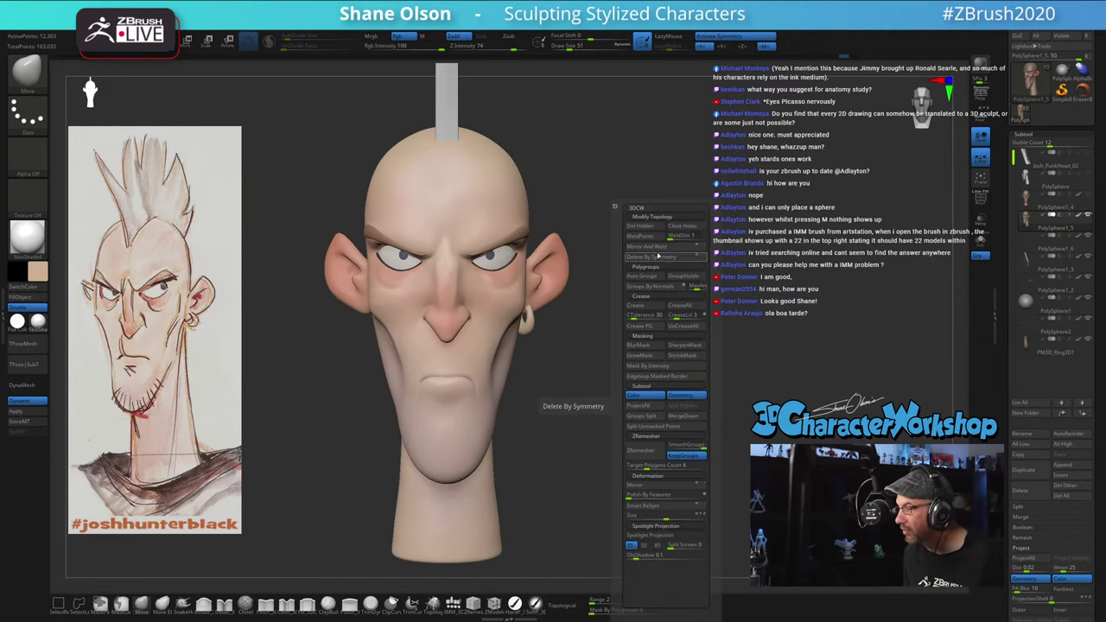
left_click(656, 250)
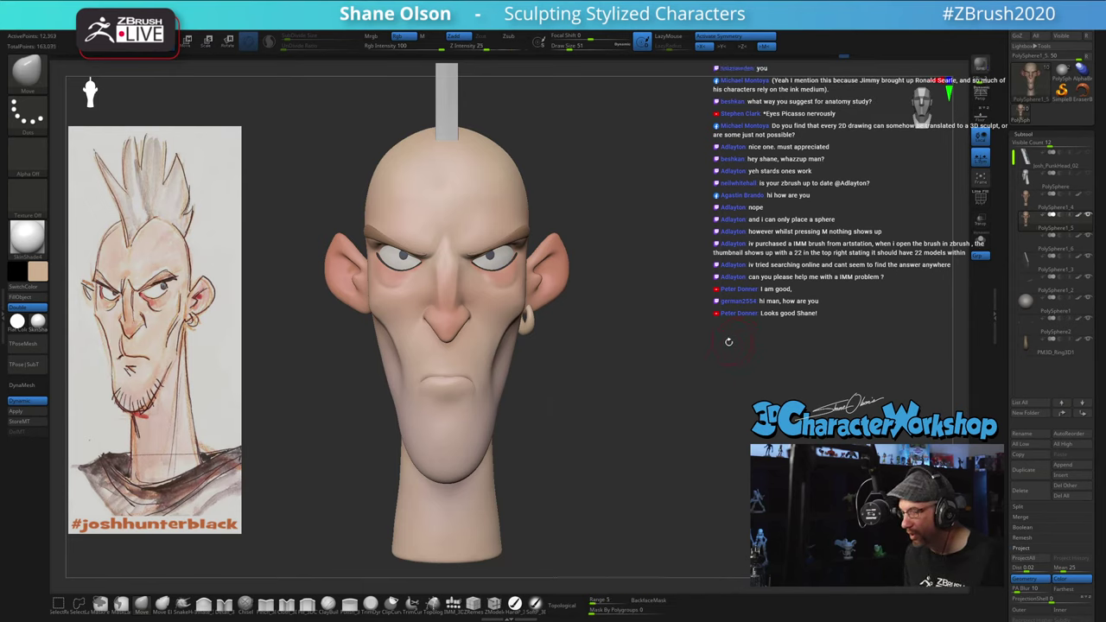
key("shift")
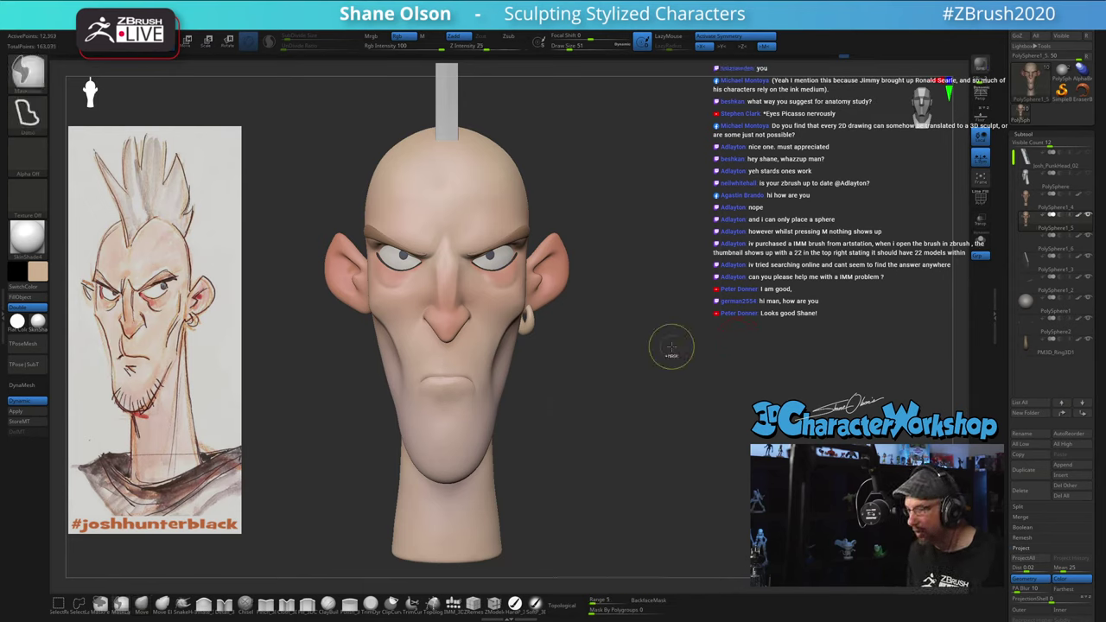
key("space")
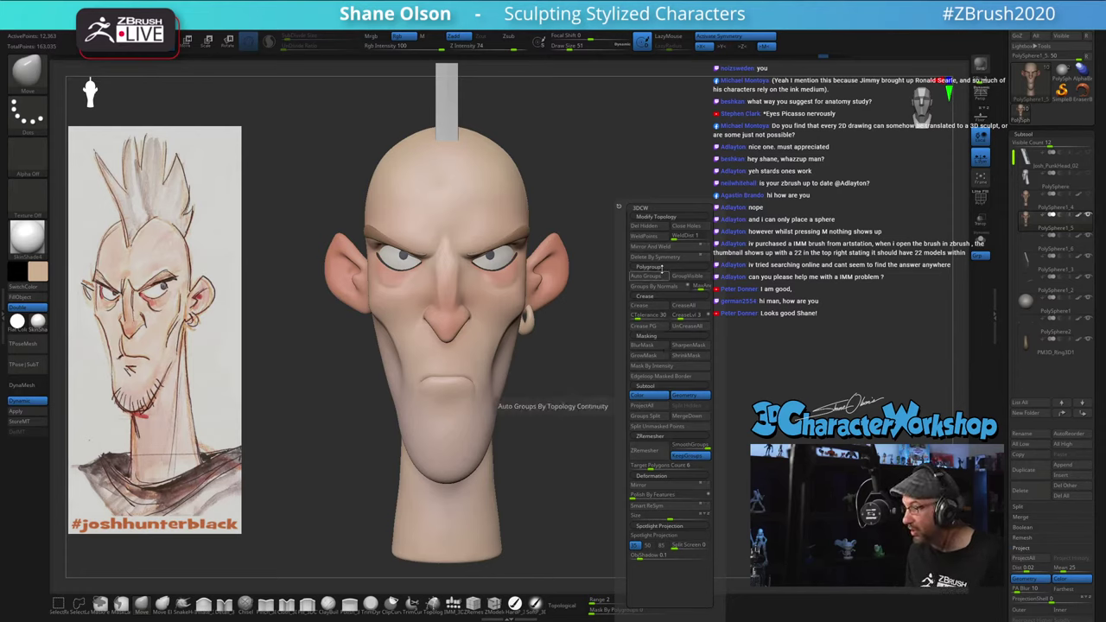
Step: Enable the Topological option for the Move brush, set the draw size to 38 and smooth the area below the lower lip
left_click_drag(647, 331, 403, 443)
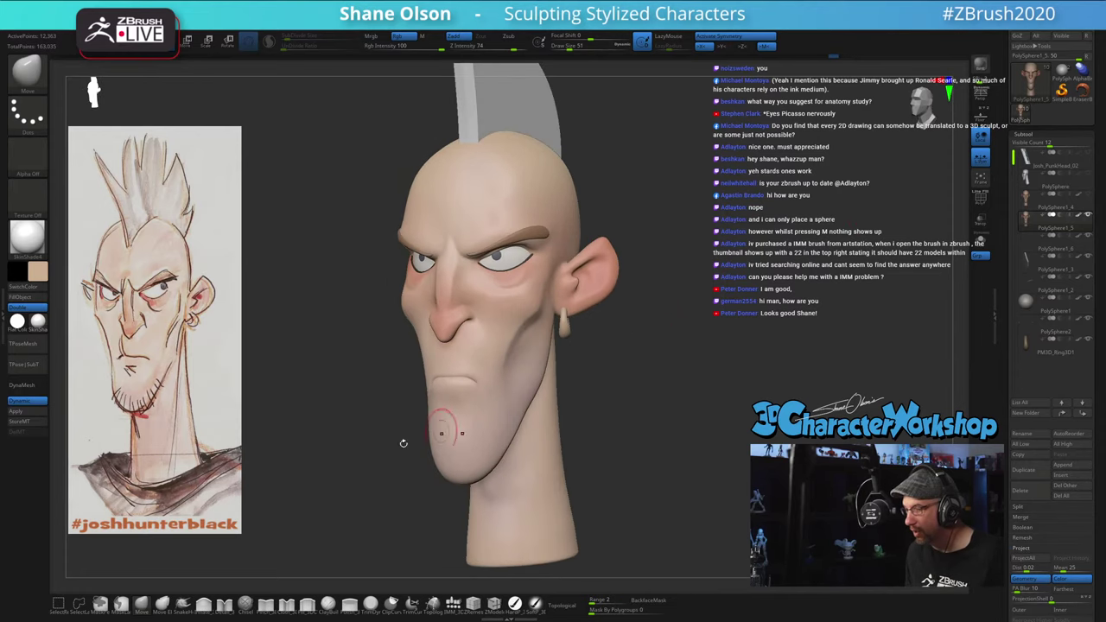
left_click_drag(327, 428, 334, 441, "alt")
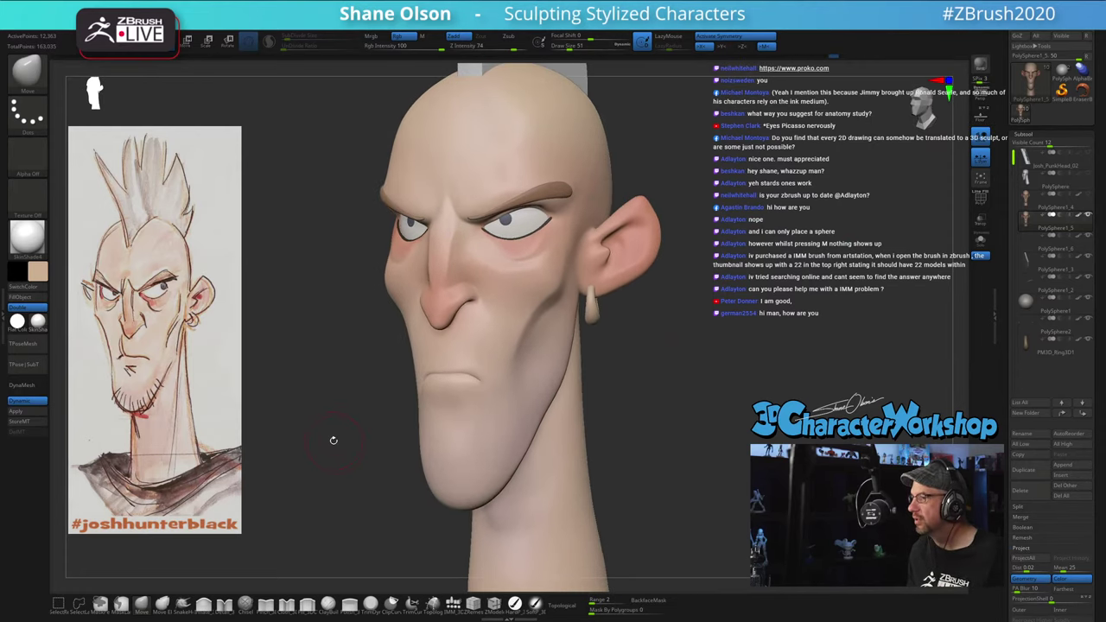
mouse_move(595, 395)
left_mouse_down()
mouse_move(647, 389)
mouse_move(617, 396)
left_mouse_up()
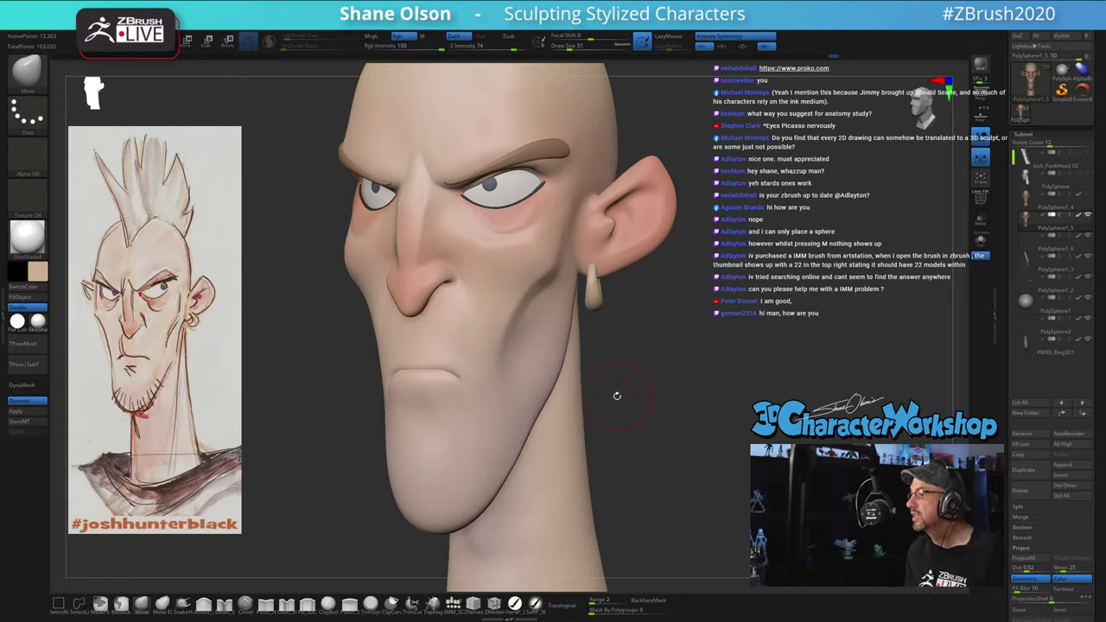
left_click_drag(648, 365, 628, 371)
left_click_drag(680, 348, 662, 354)
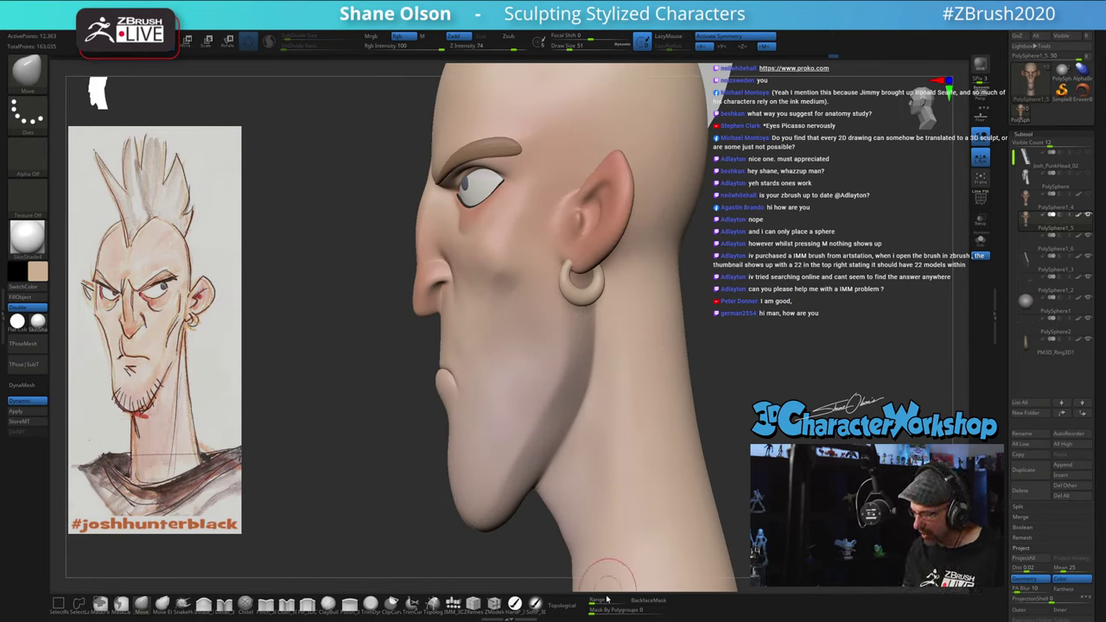
left_click(562, 604)
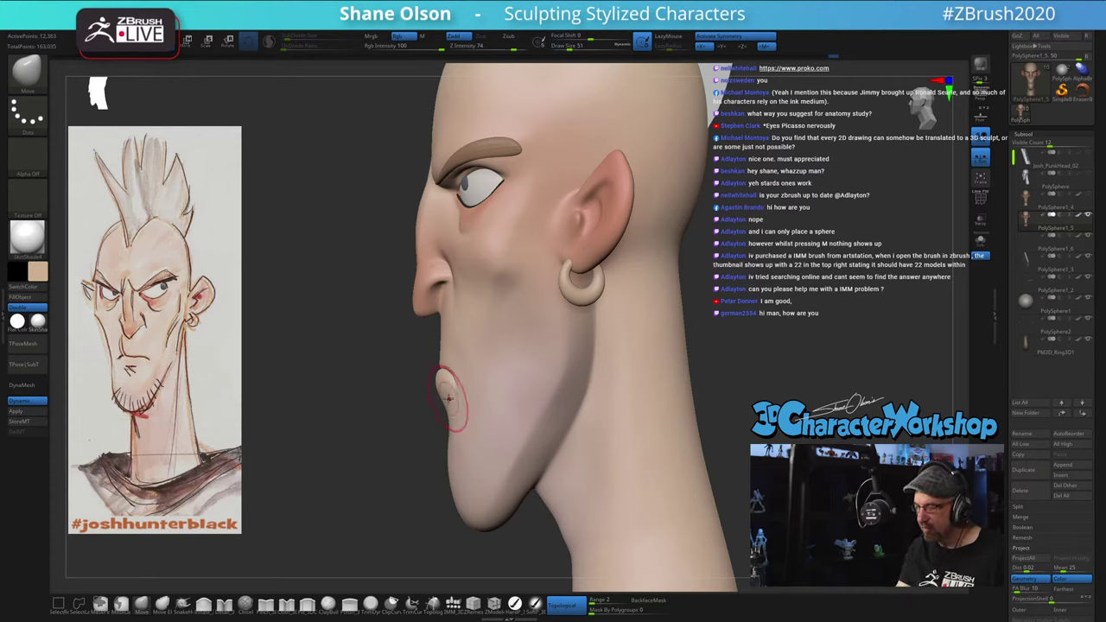
mouse_move(441, 396)
right_mouse_down()
mouse_move(452, 391)
mouse_move(446, 413)
right_mouse_up()
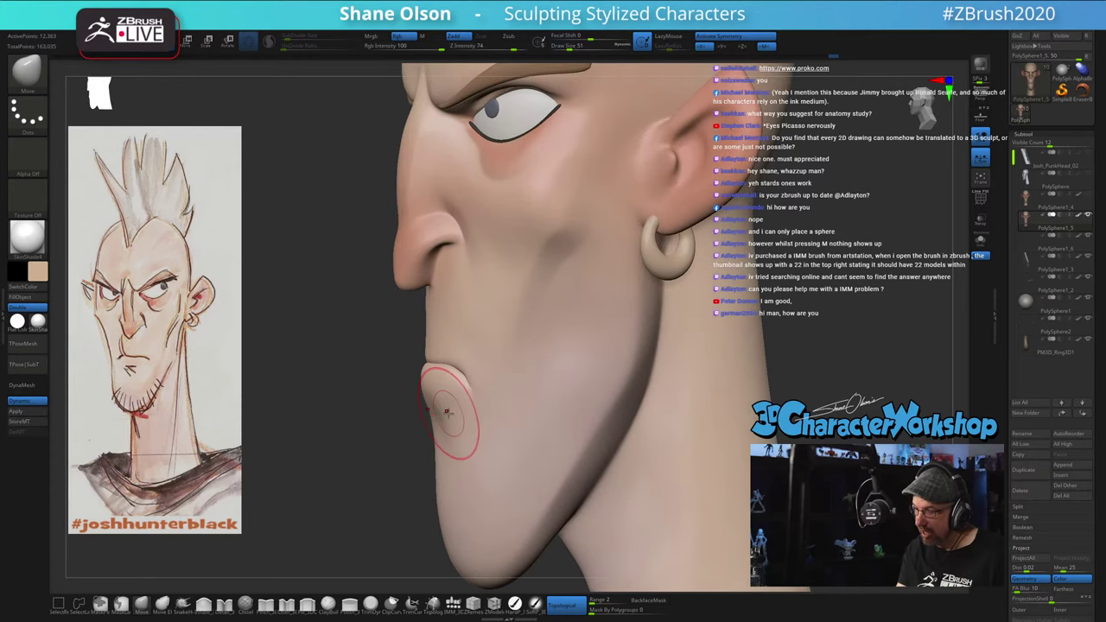
key("s")
left_click_drag(448, 413, 447, 413)
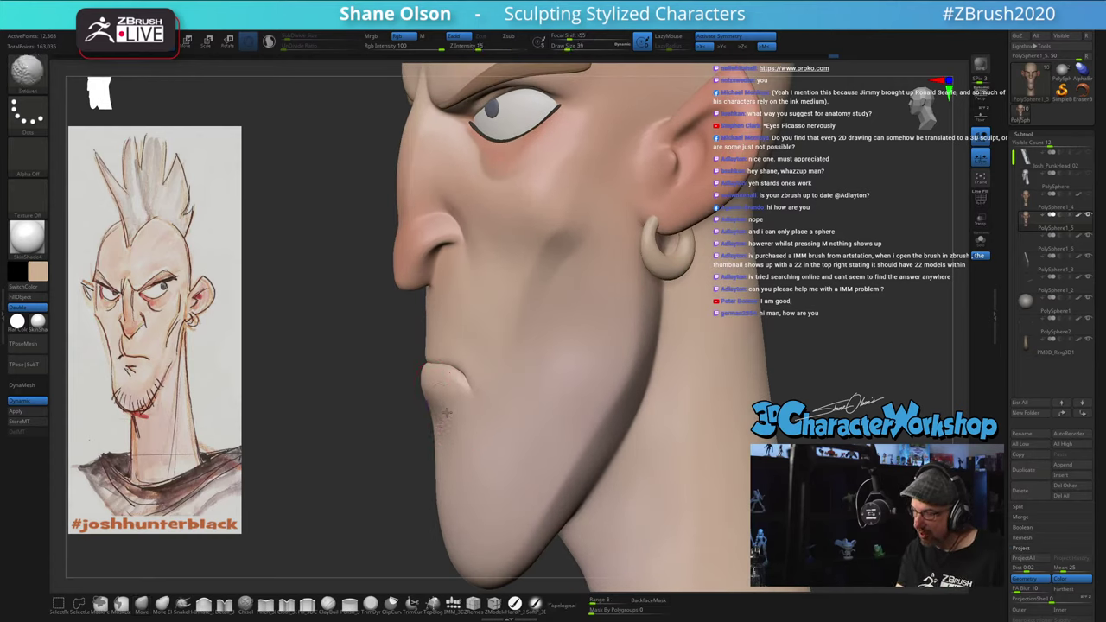
Step: Refine the jaw outline with the Move brush at draw size 31 and smooth around the mouth, raising the draw size to 44
mouse_move(462, 412)
right_mouse_down()
mouse_move(436, 377)
mouse_move(463, 413)
mouse_move(444, 408)
mouse_move(481, 423)
mouse_move(469, 440)
mouse_move(447, 400)
mouse_move(467, 389)
mouse_move(476, 417)
mouse_move(497, 409)
mouse_move(451, 397)
mouse_move(483, 426)
mouse_move(464, 412)
mouse_move(481, 457)
right_mouse_up()
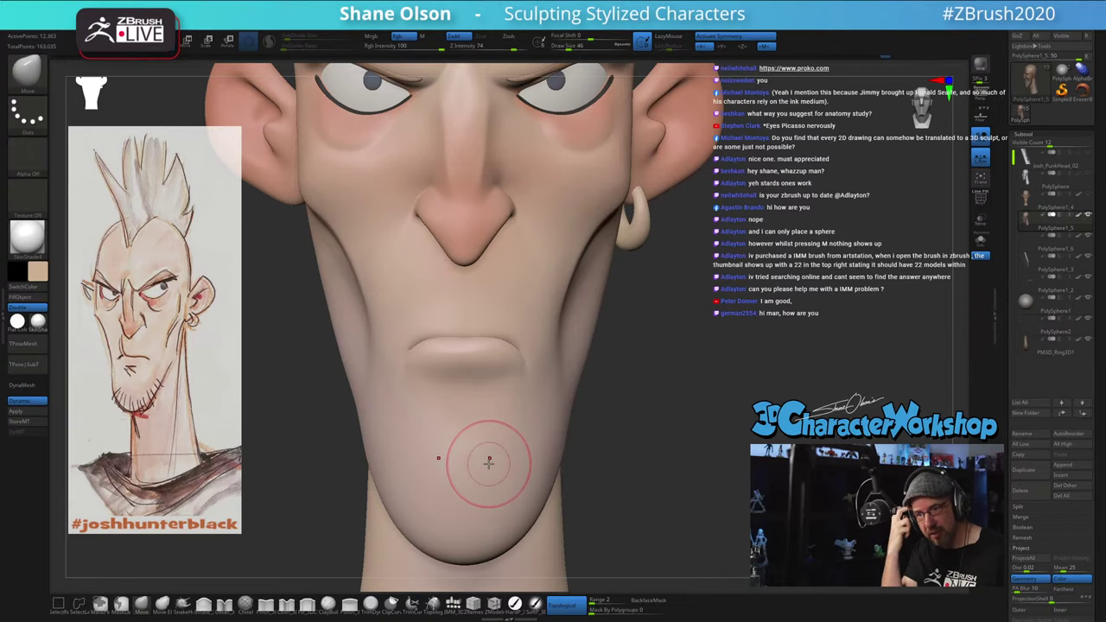
mouse_move(496, 455)
right_mouse_down()
mouse_move(489, 395)
mouse_move(489, 412)
right_mouse_up()
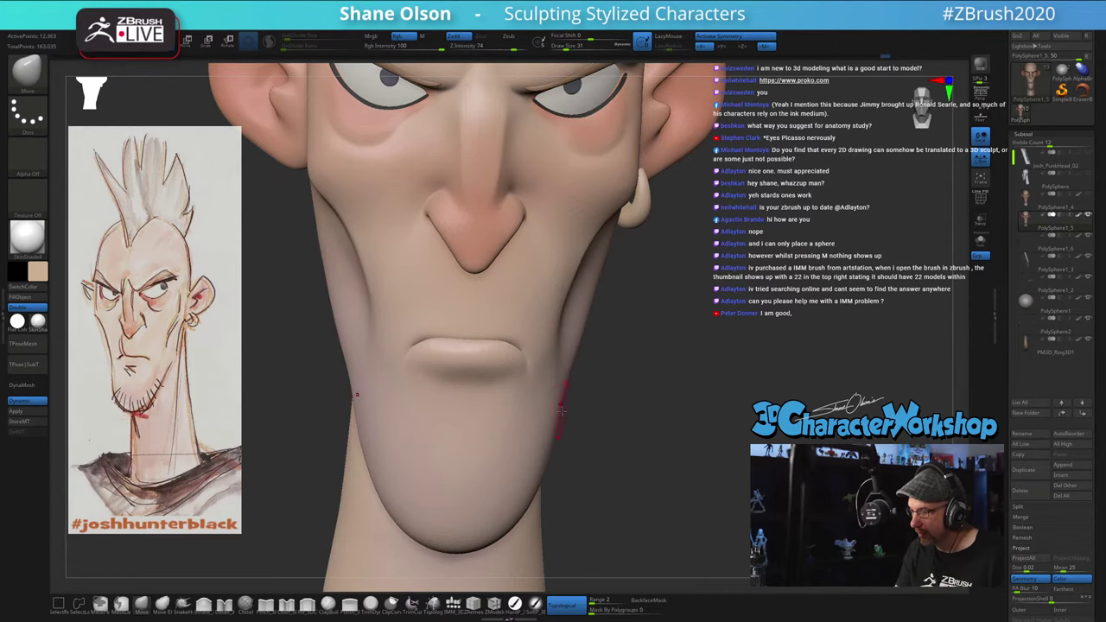
mouse_move(449, 391)
right_mouse_down()
mouse_move(523, 413)
mouse_move(484, 395)
mouse_move(434, 398)
right_mouse_up()
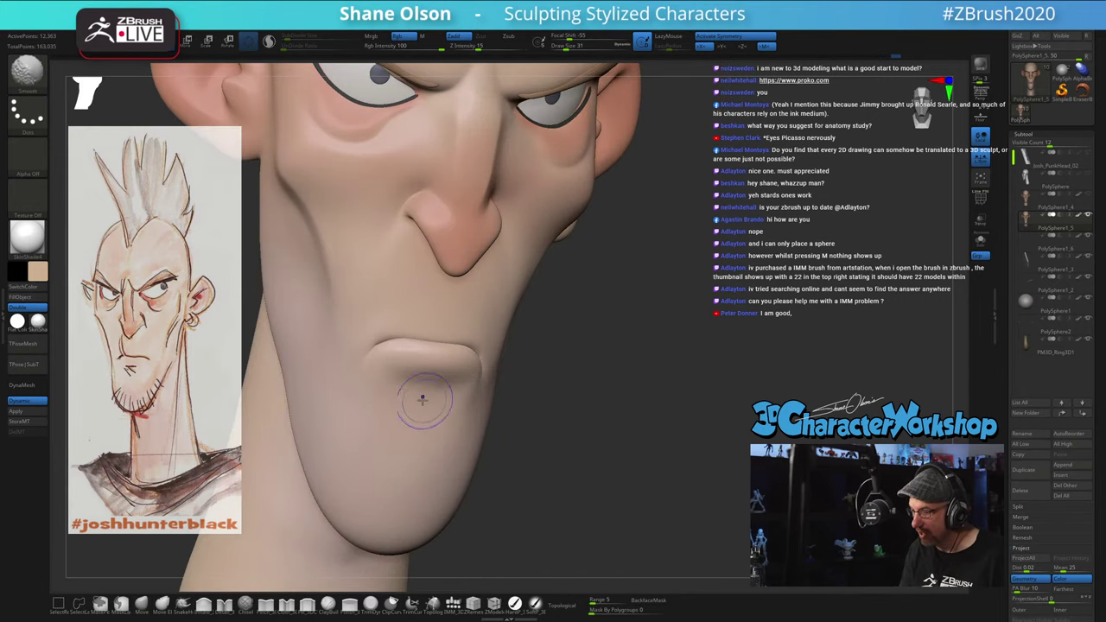
mouse_move(494, 420)
right_mouse_down()
mouse_move(531, 427)
mouse_move(530, 397)
mouse_move(585, 427)
right_mouse_up()
key("s")
left_click_drag(567, 421, 571, 420)
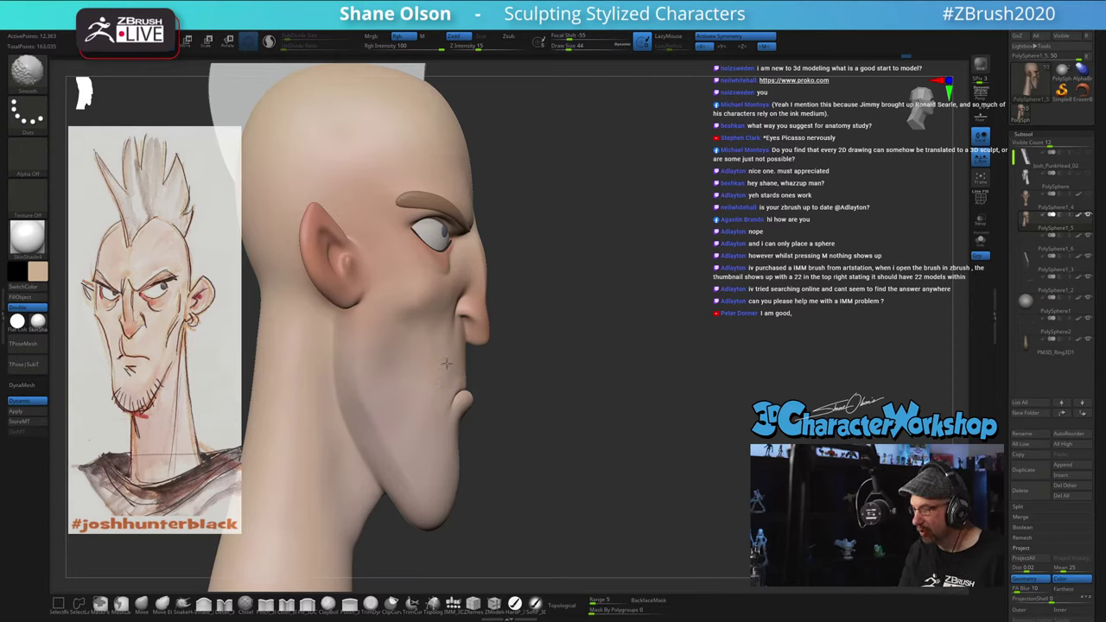
Step: Adjust the mouth and its corners with the Move brush at draw size 74, and reduce the draw size for the chin
right_click_drag(556, 432, 654, 443)
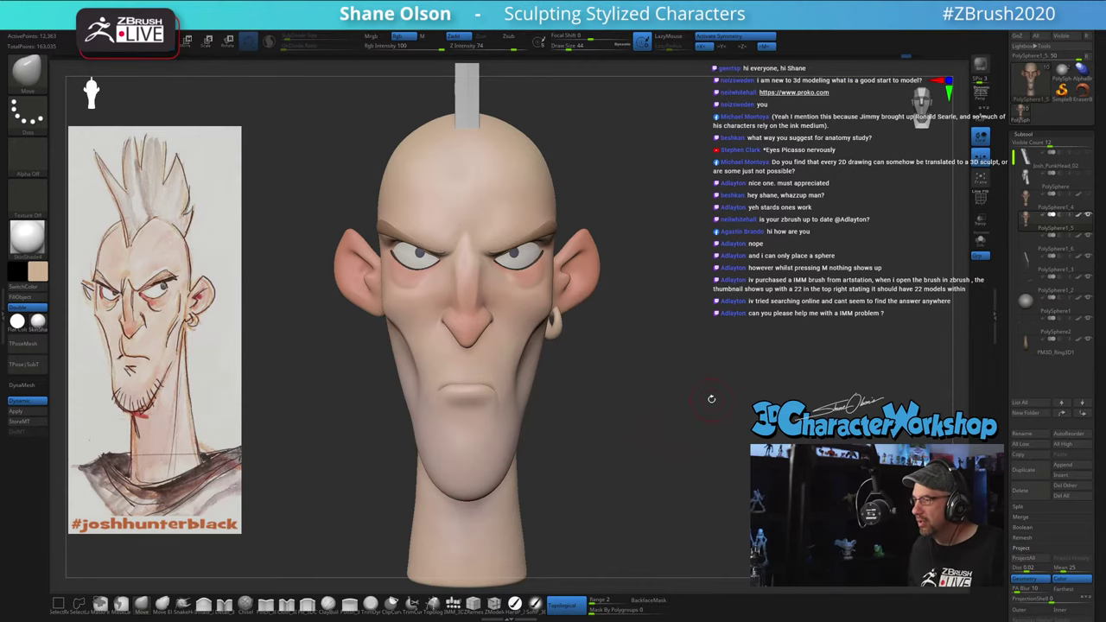
mouse_move(711, 400)
left_mouse_down("alt")
mouse_move(716, 407)
mouse_move(699, 389)
mouse_move(690, 399)
left_mouse_up("alt")
key("s")
key("s")
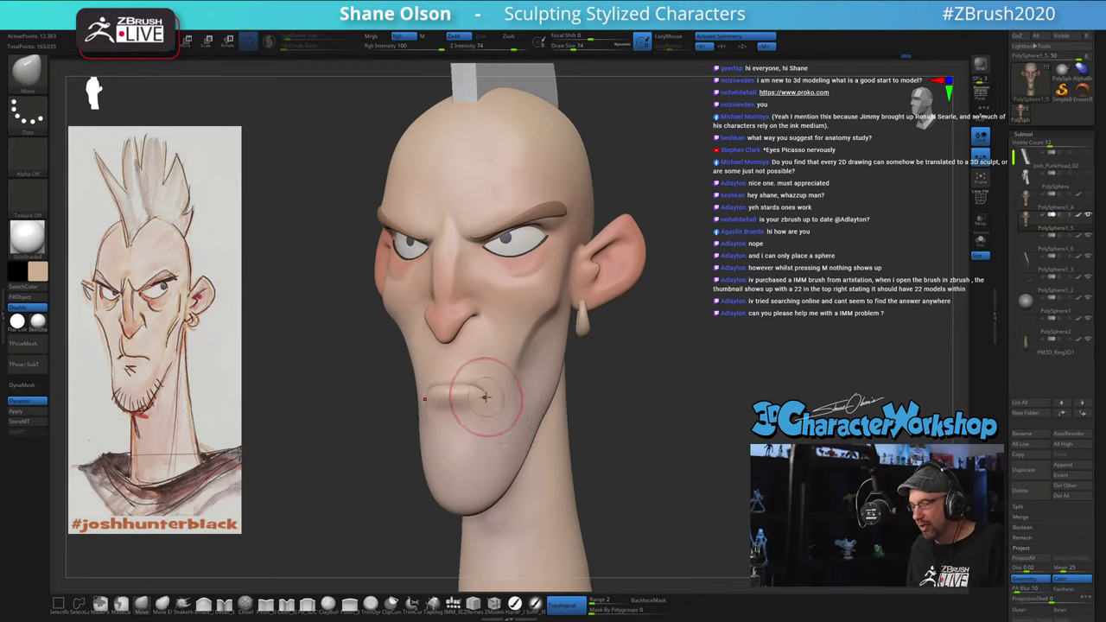
left_click_drag(635, 415, 611, 417)
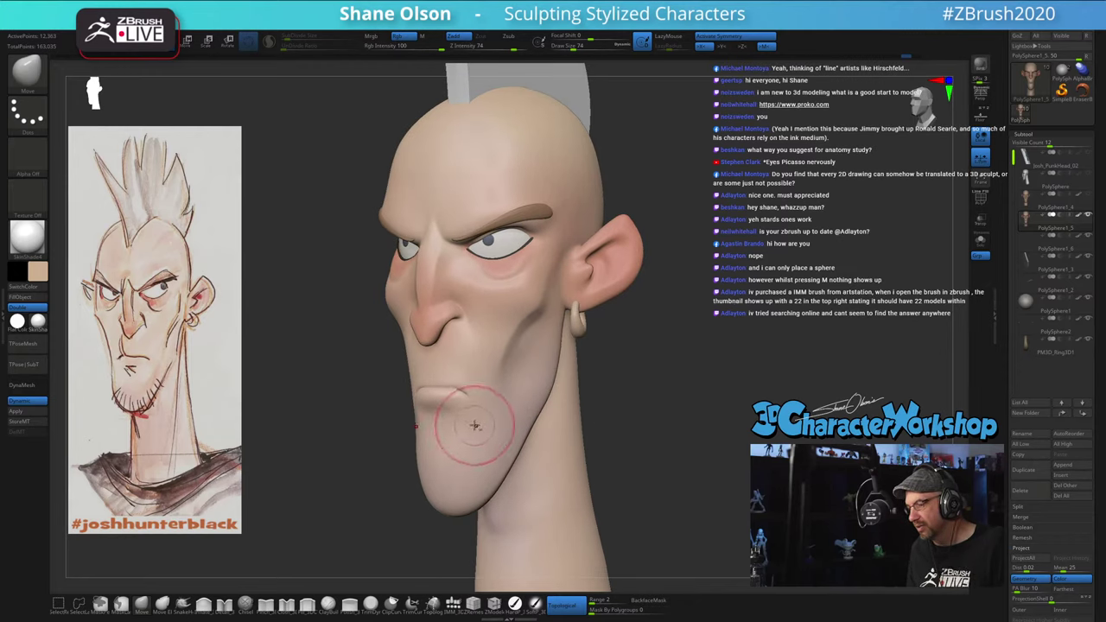
key("s")
left_click_drag(476, 420, 469, 419)
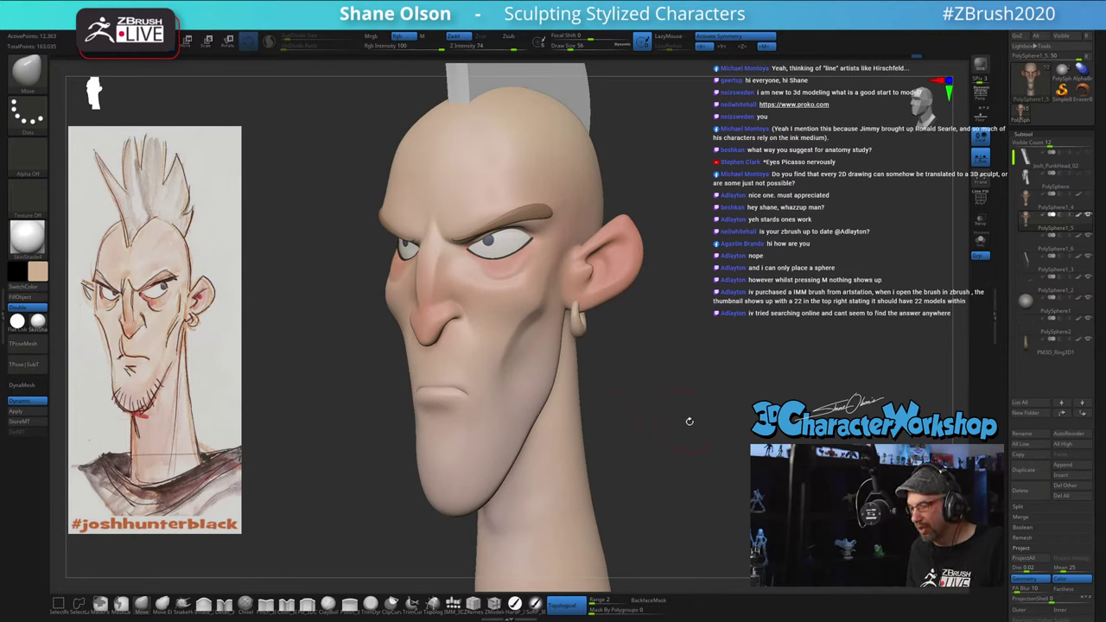
Step: Refine the mouth with the Move brush at a reduced draw size, and choose the Move Topological brush at draw size 49
left_click_drag(690, 421, 662, 424)
key("s")
left_click_drag(484, 379, 476, 378)
key("shift")
key("b")
key("m")
key("t")
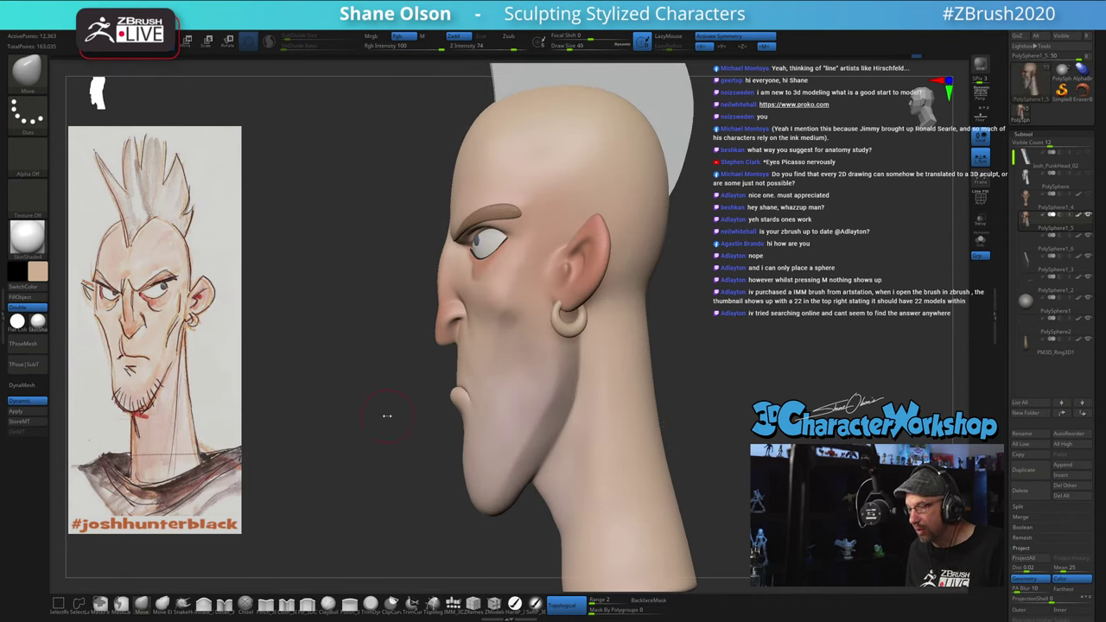
key("f")
left_click_drag(365, 435, 364, 436)
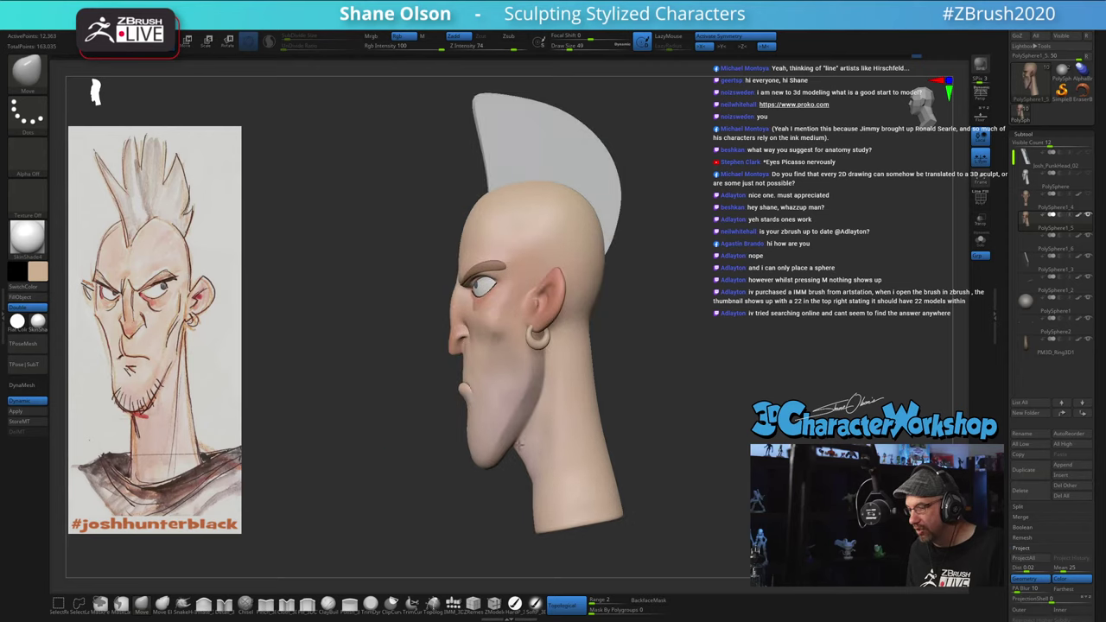
Step: Smooth the back of the jaw where it meets the neck and set the Move brush's draw size to 71
mouse_move(558, 402)
left_mouse_down("shift")
mouse_move(552, 444)
mouse_move(592, 444)
left_mouse_up("shift")
left_click_drag(686, 432, 698, 428)
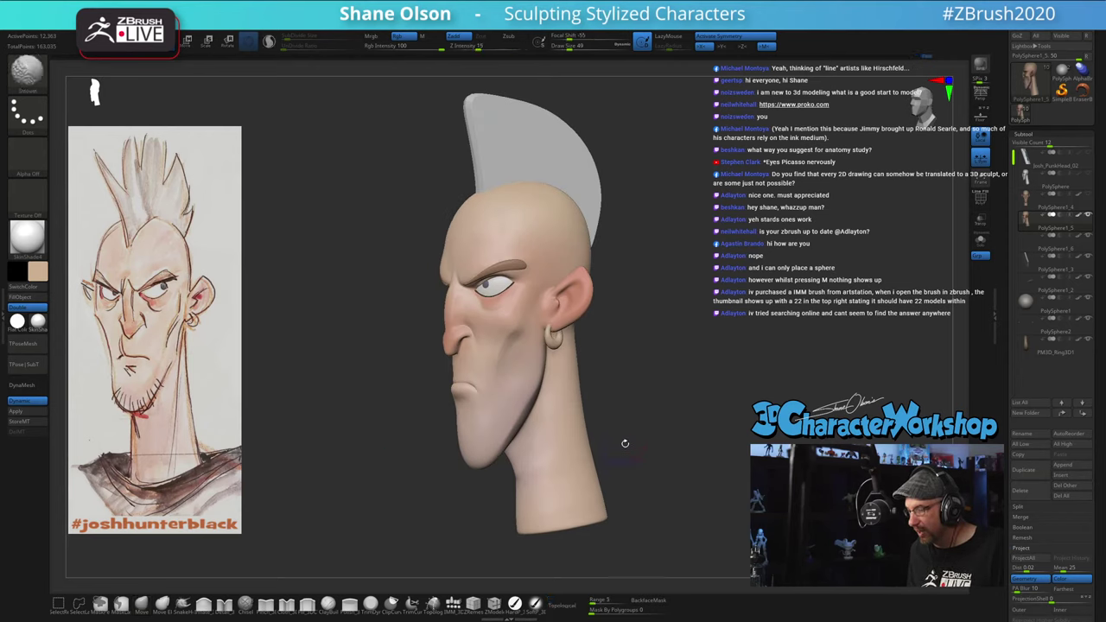
key("s")
left_click_drag(638, 429, 671, 416)
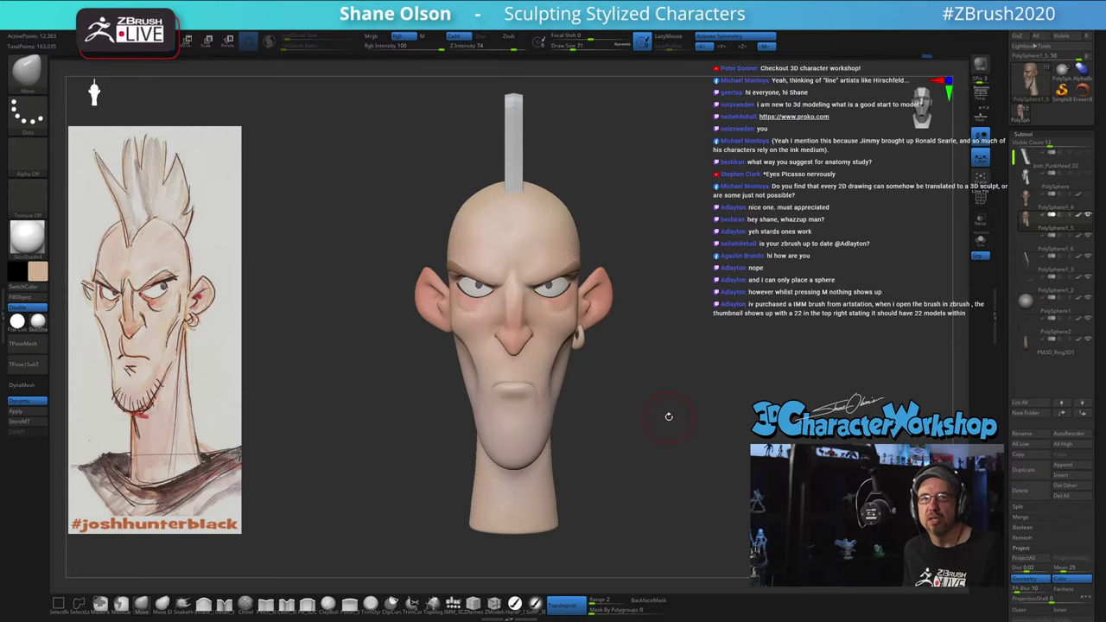
Step: Reshape the lower cheeks and jaw sides beside the mouth with the Move brush at draw sizes 83 and 77
left_click_drag(694, 410, 731, 399)
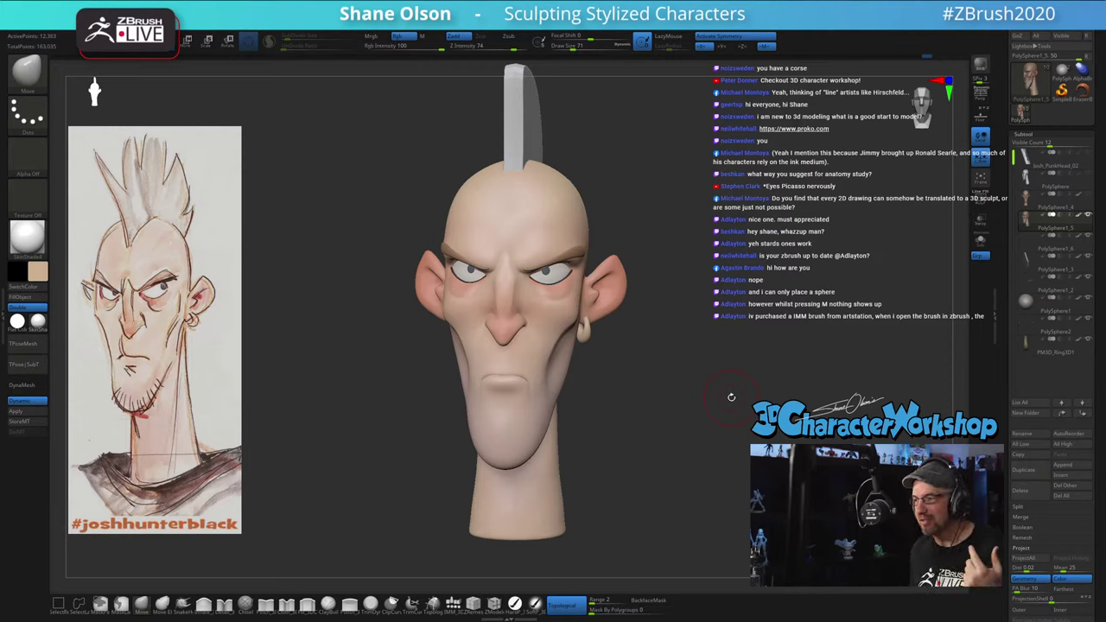
mouse_move(726, 384)
left_mouse_down()
mouse_move(734, 393)
mouse_move(737, 379)
left_mouse_up()
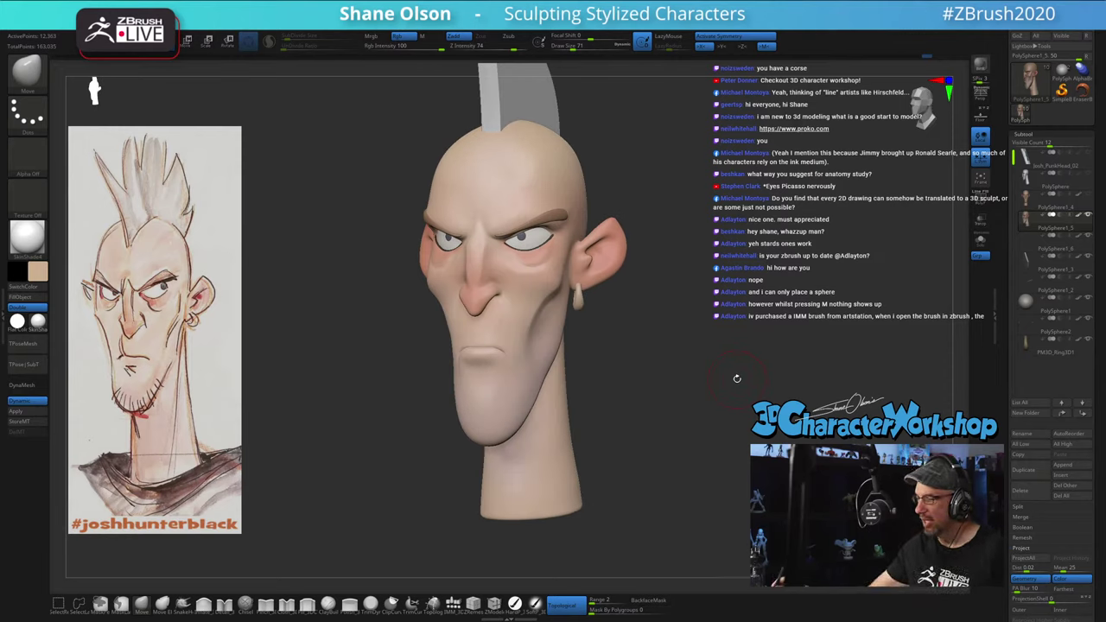
left_click_drag(627, 388, 631, 390)
mouse_move(645, 306)
left_mouse_down("alt")
mouse_move(632, 343)
mouse_move(636, 388)
mouse_move(669, 389)
left_mouse_up("alt")
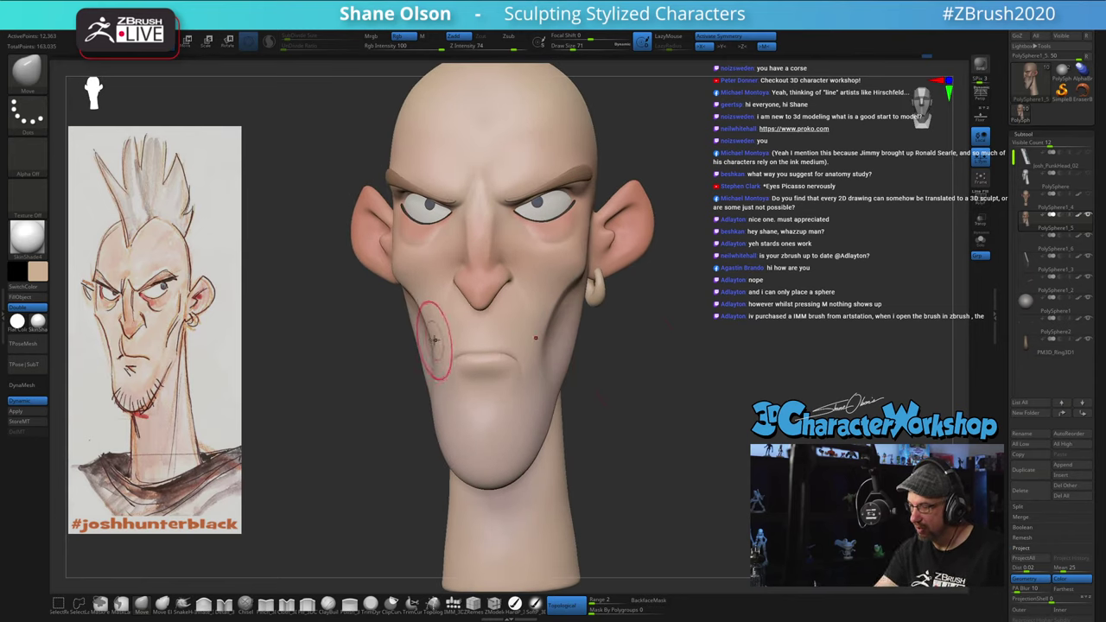
key("s")
left_click_drag(434, 338, 434, 343)
right_click_drag(458, 330, 433, 333)
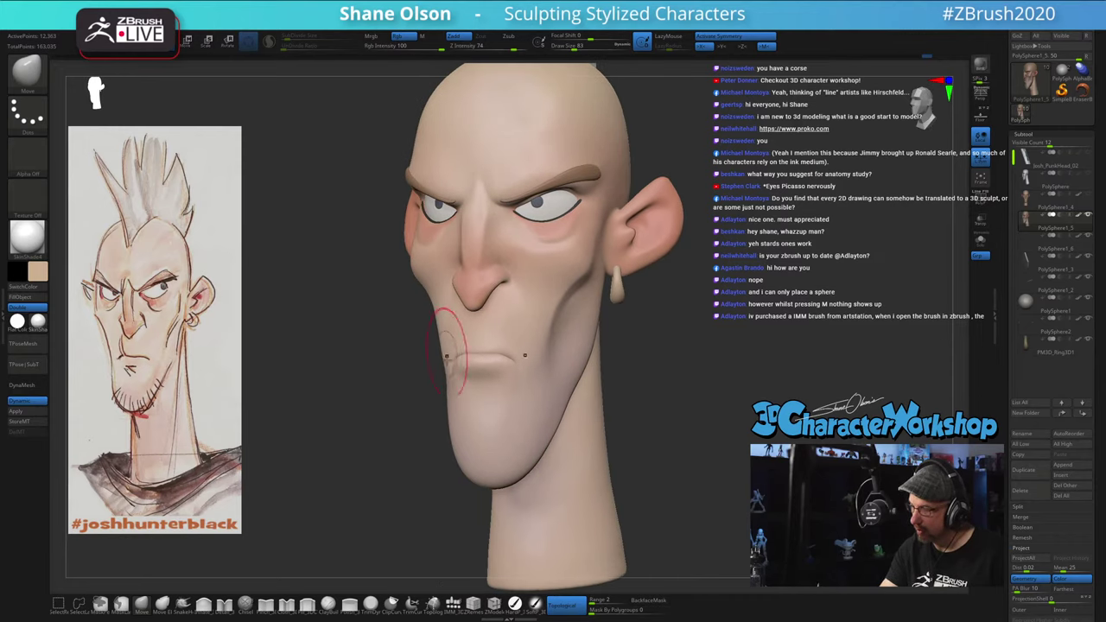
left_click_drag(449, 368, 445, 372)
right_click_drag(457, 395, 445, 389)
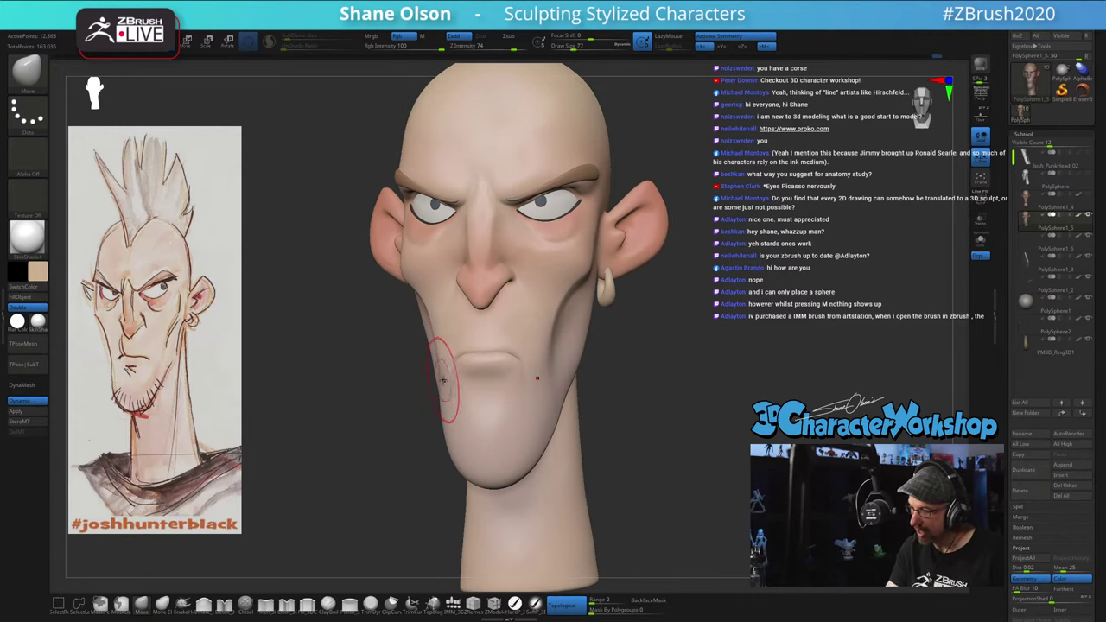
right_click_drag(487, 440, 493, 538)
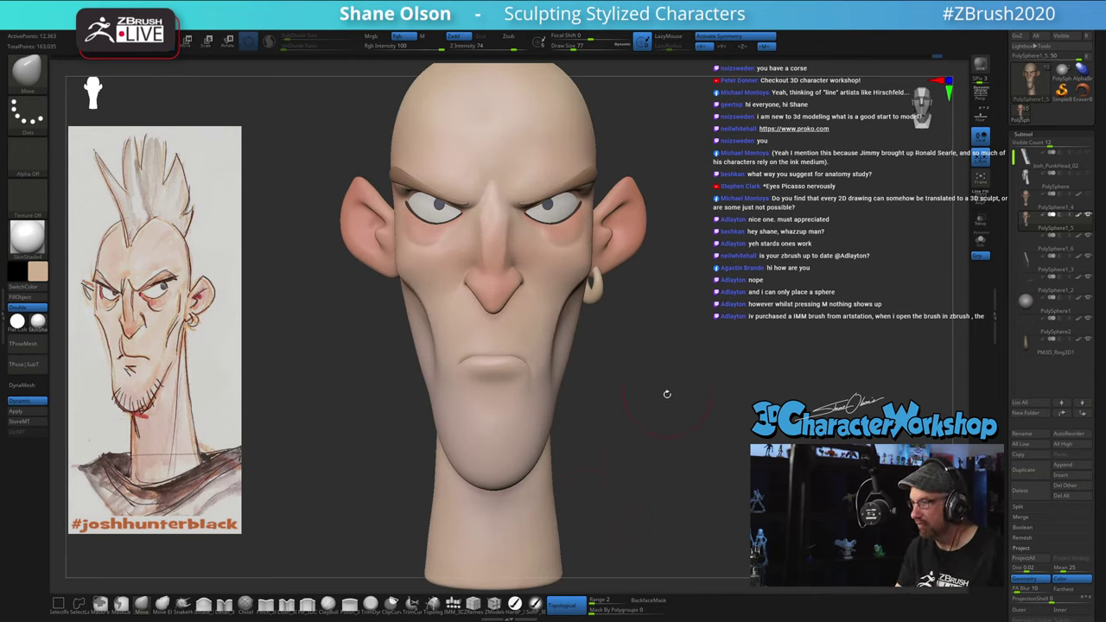
Step: Smooth the side of the jaw, and refine the jaw contour beside the chin with the Move brush, raising the draw size to 68
mouse_move(668, 394)
right_mouse_down("ctrl")
mouse_move(658, 386)
mouse_move(699, 390)
mouse_move(684, 396)
right_mouse_up("ctrl")
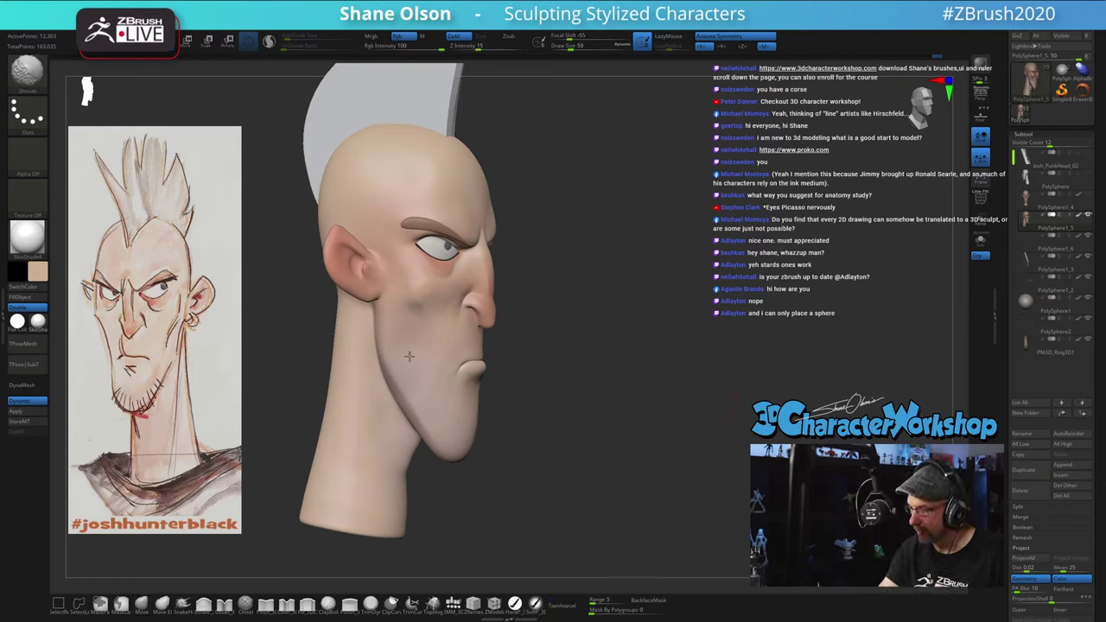
right_click_drag(580, 430, 682, 433)
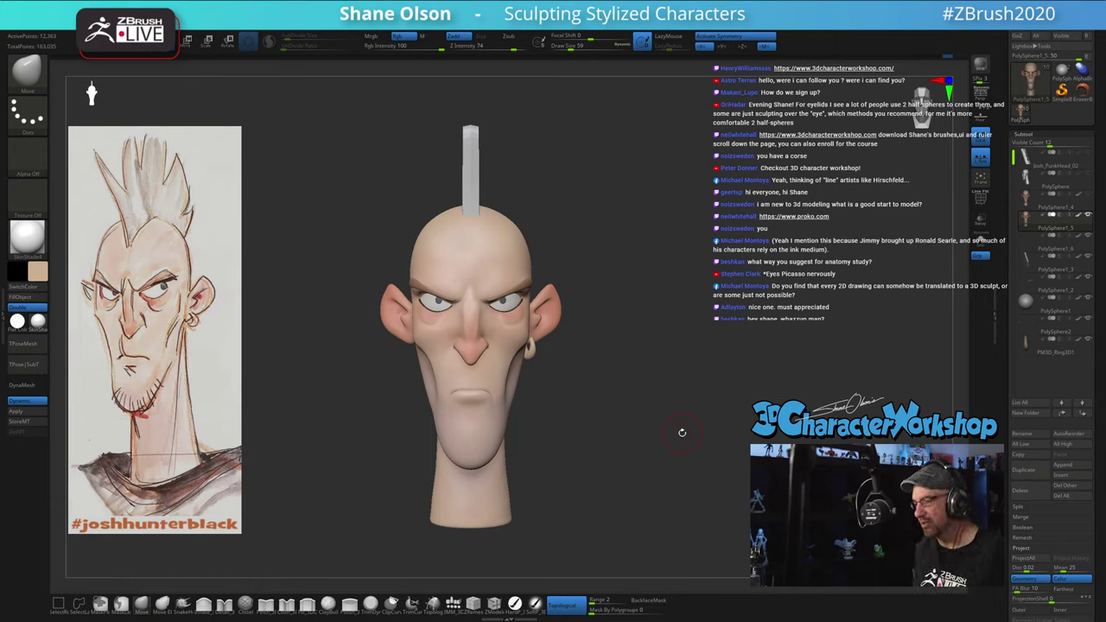
mouse_move(682, 432)
left_mouse_down()
mouse_move(672, 425)
mouse_move(701, 390)
mouse_move(676, 380)
mouse_move(691, 392)
left_mouse_up()
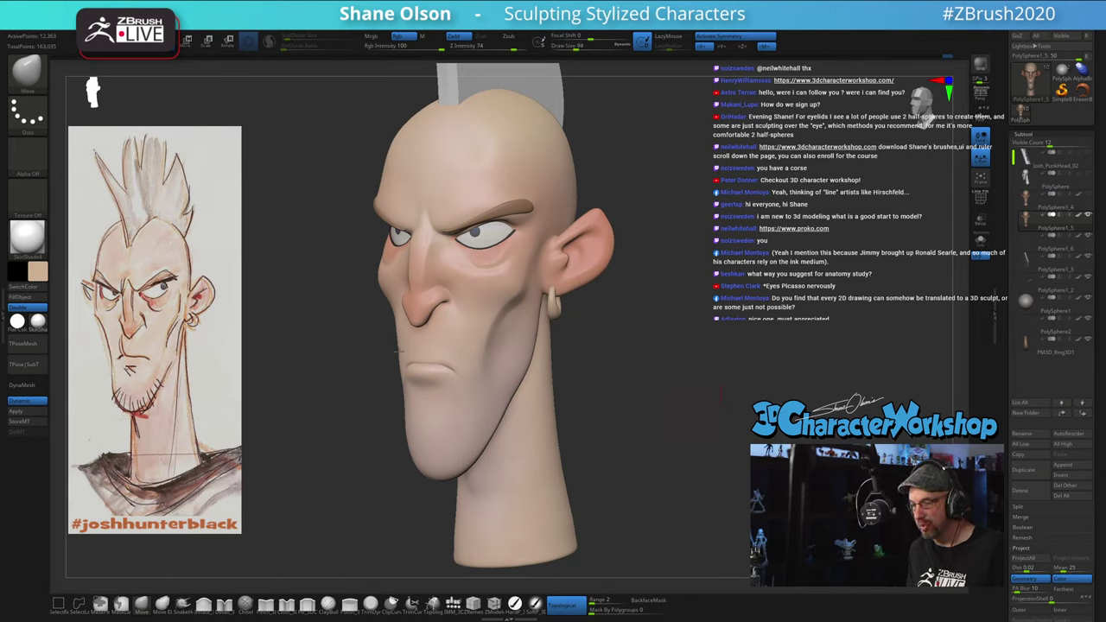
left_click_drag(381, 423, 391, 424)
key("s")
left_click(384, 426)
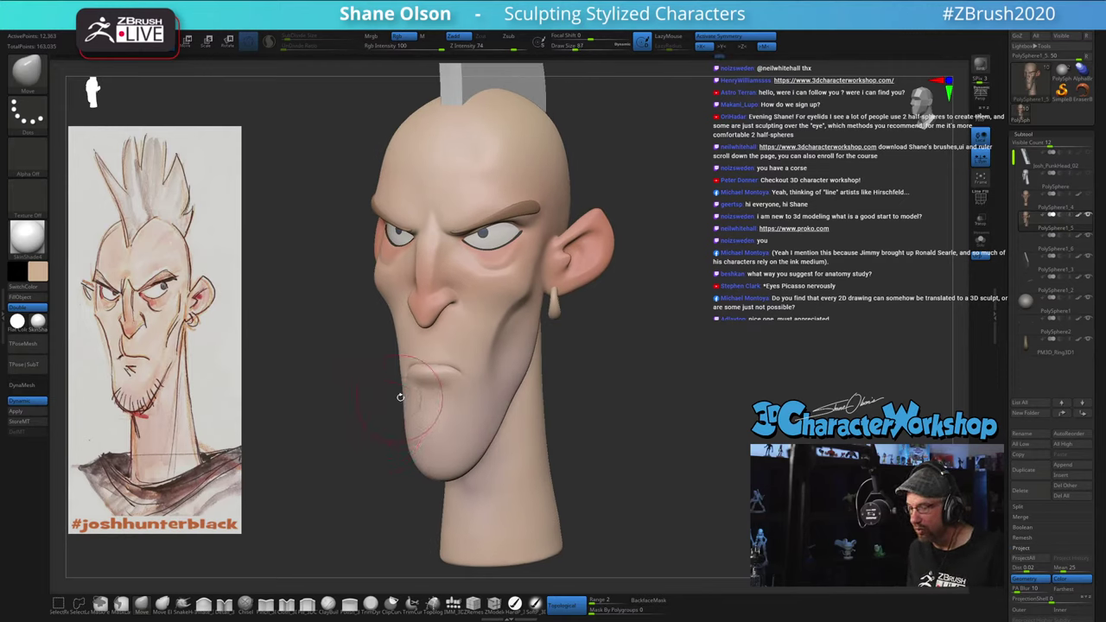
left_click_drag(381, 419, 390, 421, "shift")
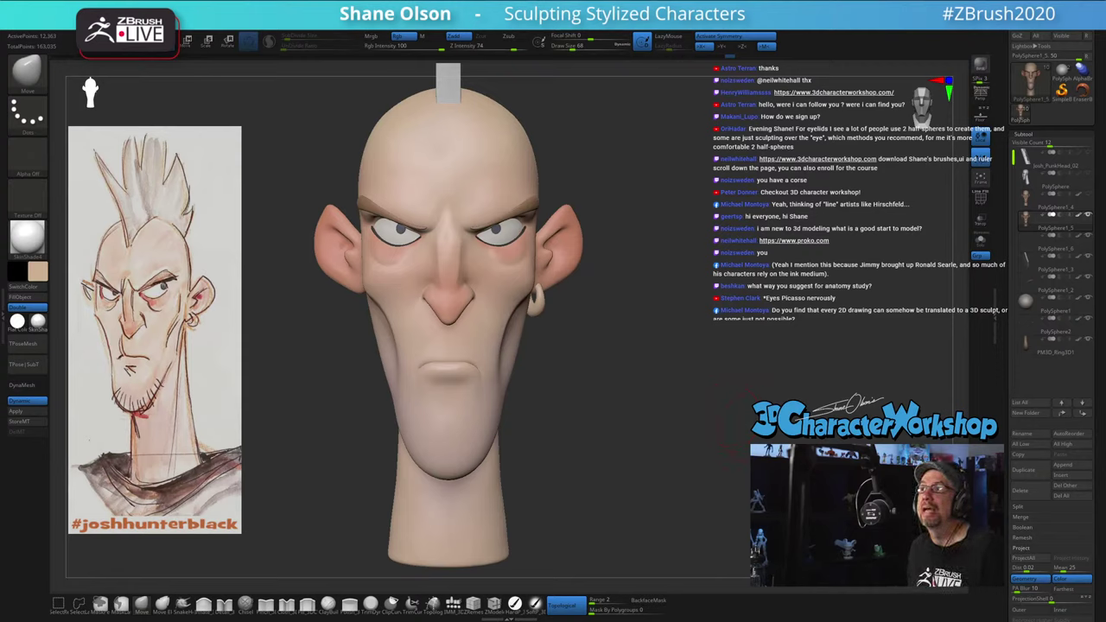
Step: Raise the draw size to 87, make the mohawk the active subtool and display its wireframe
mouse_move(728, 412)
left_mouse_down()
mouse_move(744, 430)
mouse_move(734, 427)
left_mouse_up()
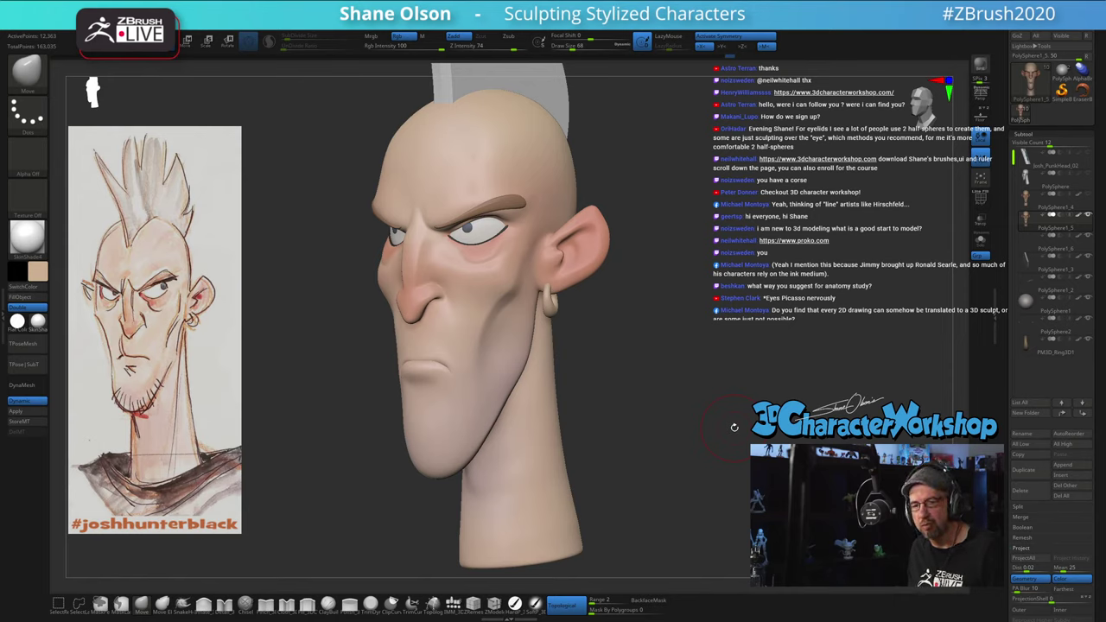
left_click_drag(734, 427, 554, 350)
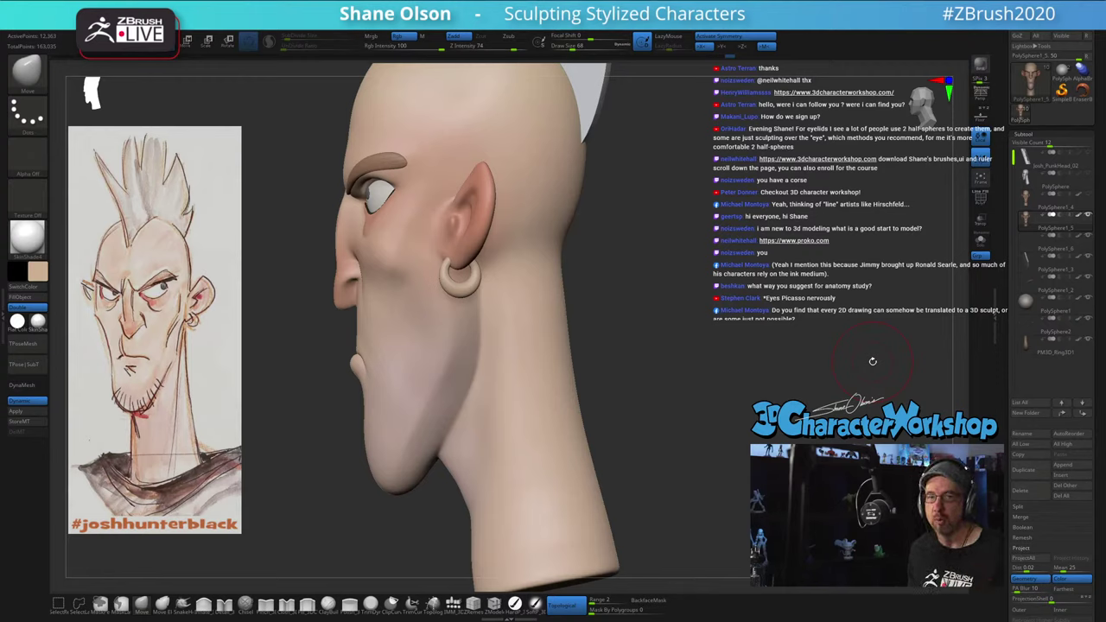
mouse_move(816, 387)
left_mouse_down()
mouse_move(808, 369)
mouse_move(829, 373)
left_mouse_up()
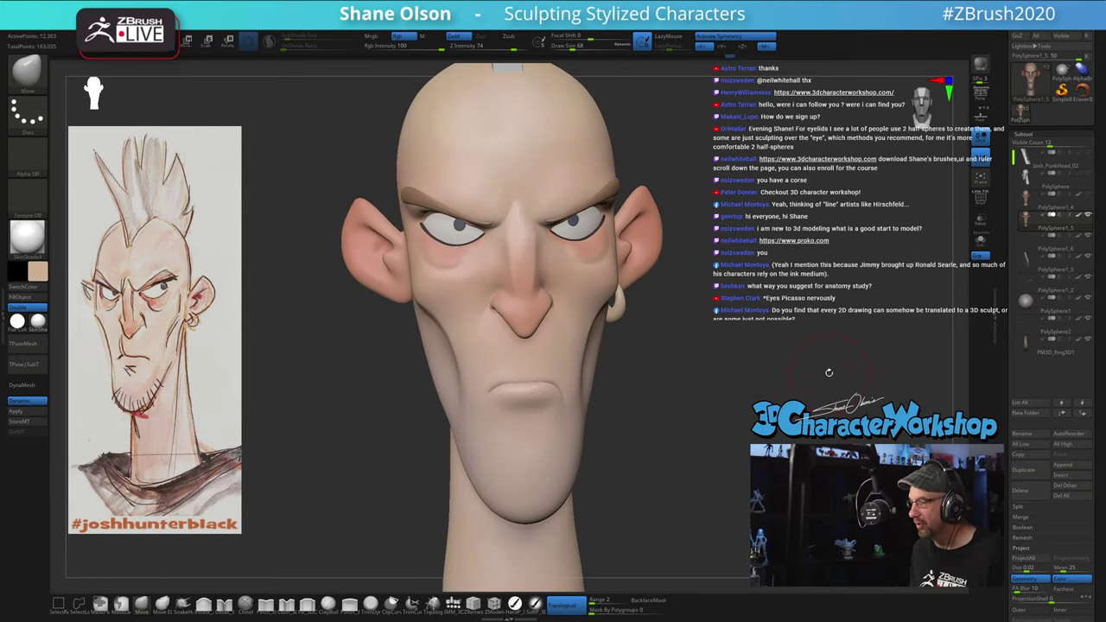
mouse_move(696, 382)
left_mouse_down()
mouse_move(704, 407)
mouse_move(706, 390)
mouse_move(694, 404)
mouse_move(685, 394)
mouse_move(707, 411)
mouse_move(655, 407)
left_mouse_up()
key("s")
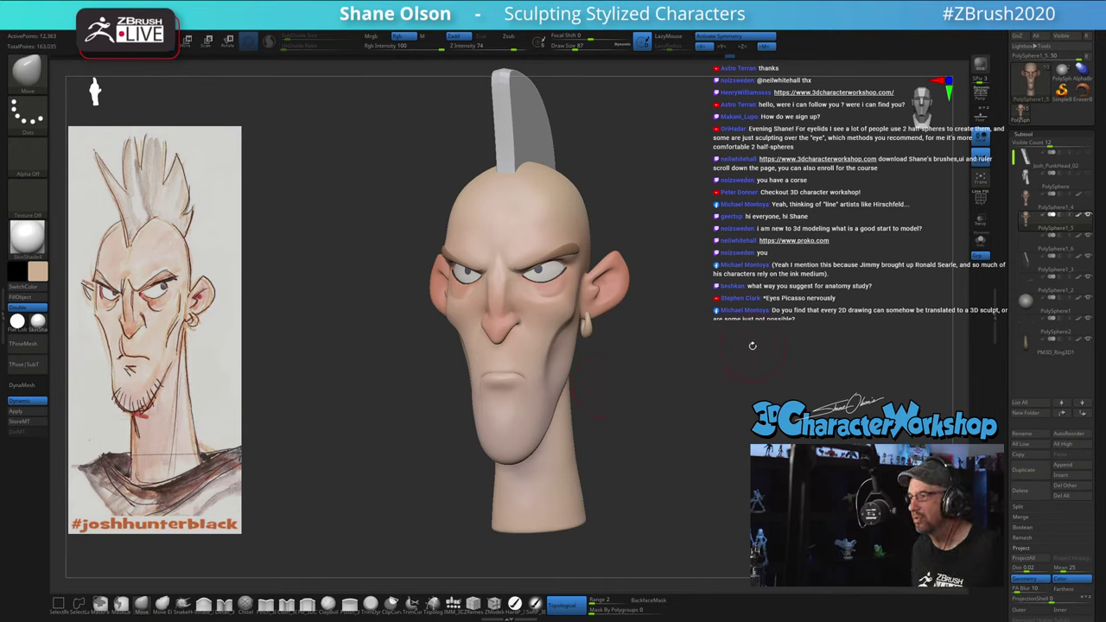
mouse_move(753, 345)
left_mouse_down()
mouse_move(685, 374)
mouse_move(630, 317)
mouse_move(643, 297)
mouse_move(649, 361)
left_mouse_up()
key("shift+f")
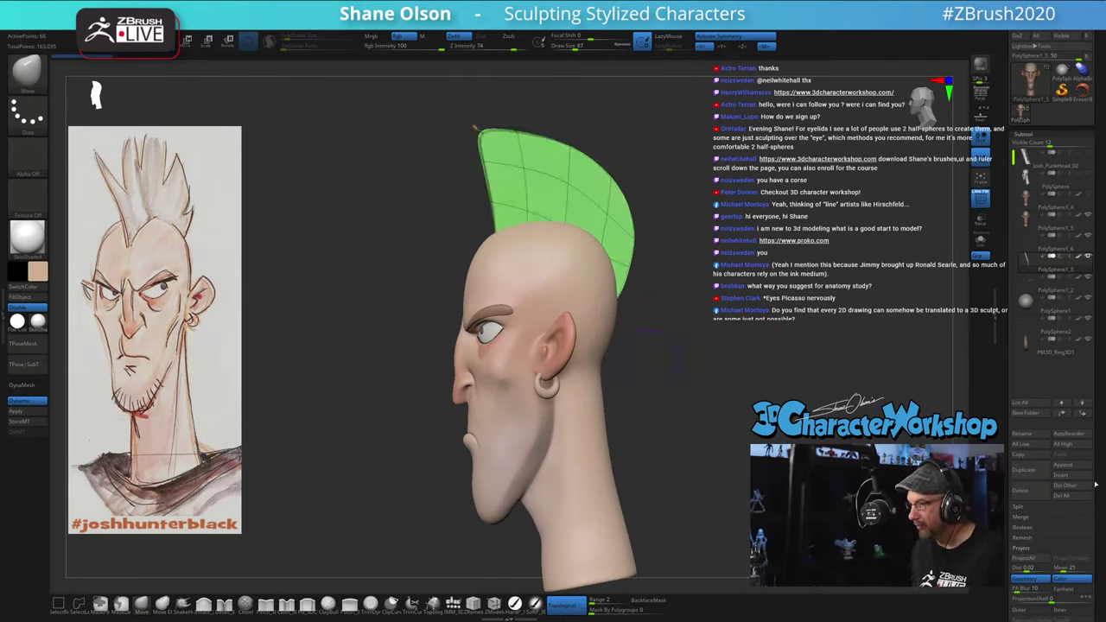
Step: Turn off the wireframe and the dynamic subdivision preview of the mohawk
left_click_drag(649, 329, 682, 332)
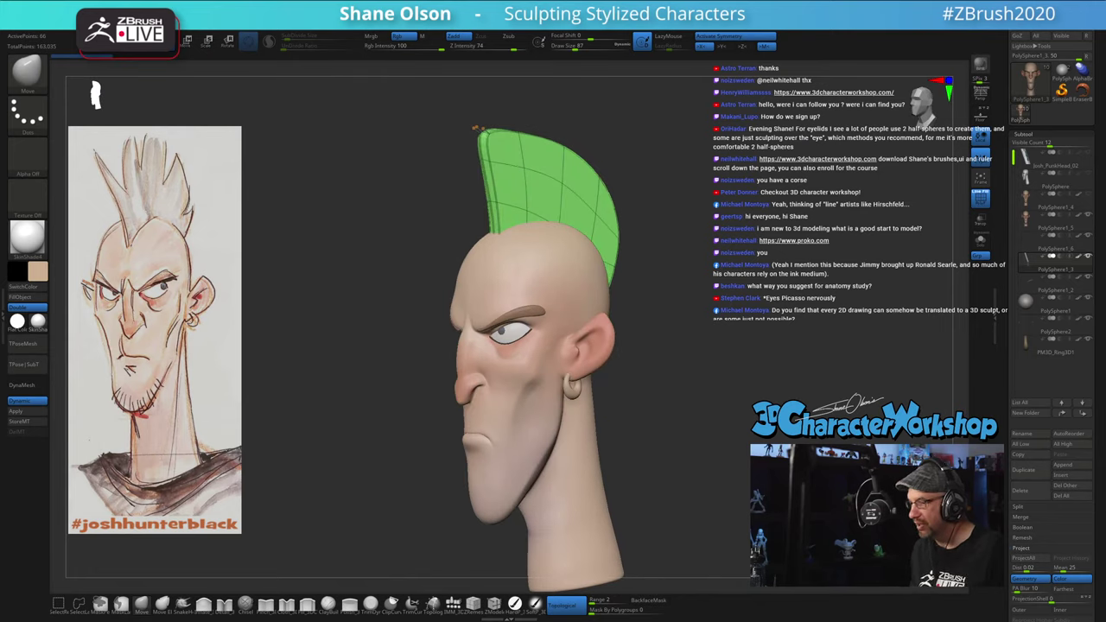
left_click_drag(757, 334, 718, 343)
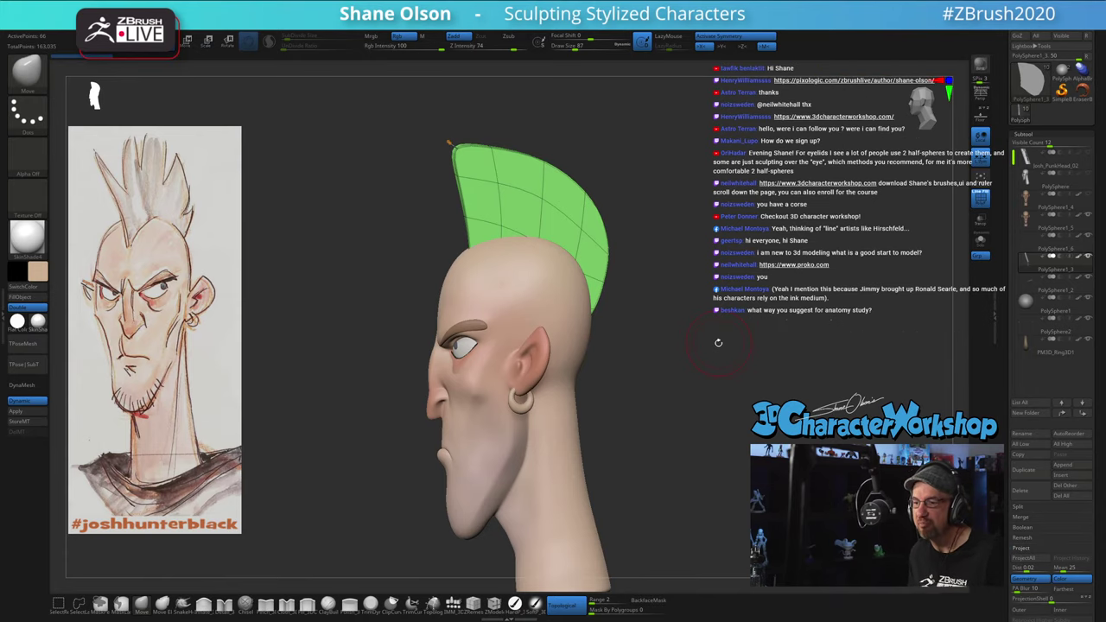
mouse_move(712, 327)
left_mouse_down()
mouse_move(696, 318)
mouse_move(709, 309)
mouse_move(692, 315)
mouse_move(536, 262)
left_mouse_up()
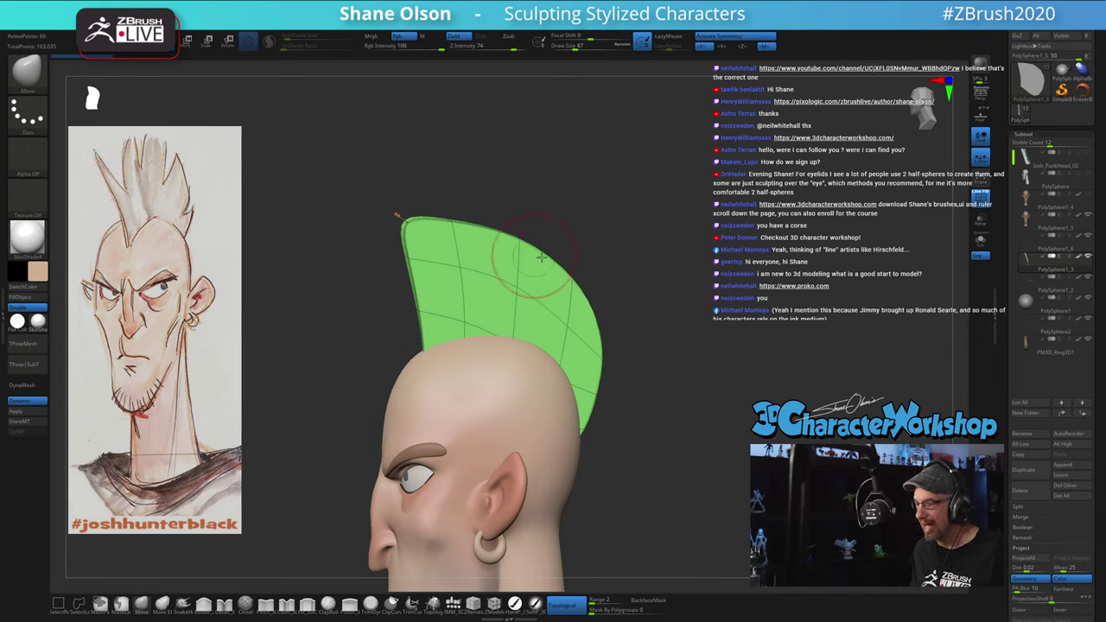
left_click_drag(726, 461, 721, 429)
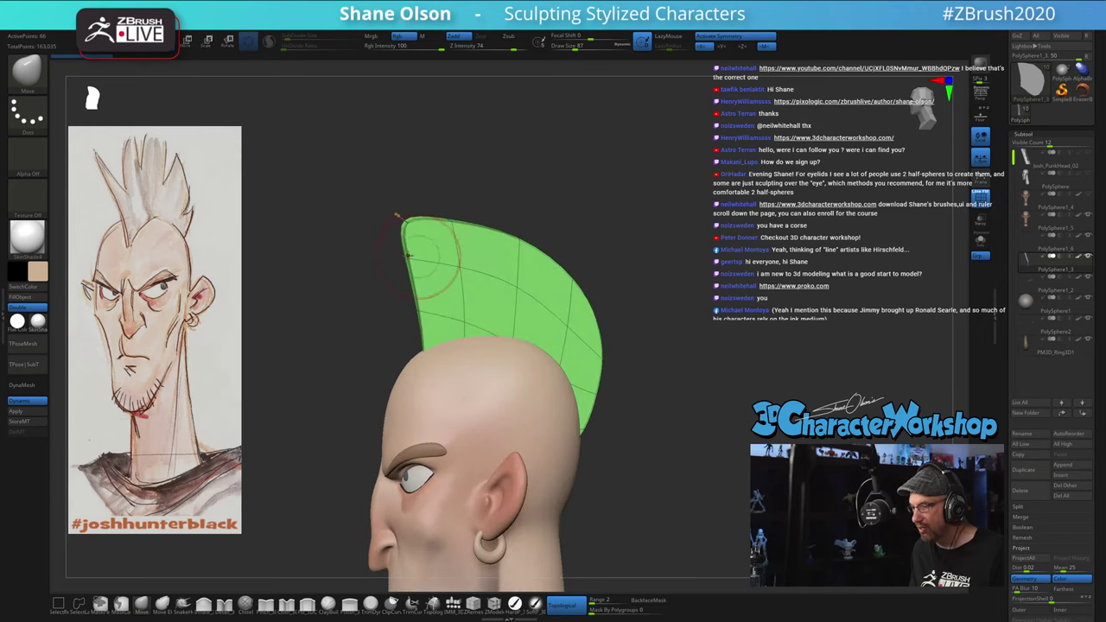
mouse_move(700, 278)
left_mouse_down()
mouse_move(761, 270)
mouse_move(655, 216)
left_mouse_up()
key("shift+d")
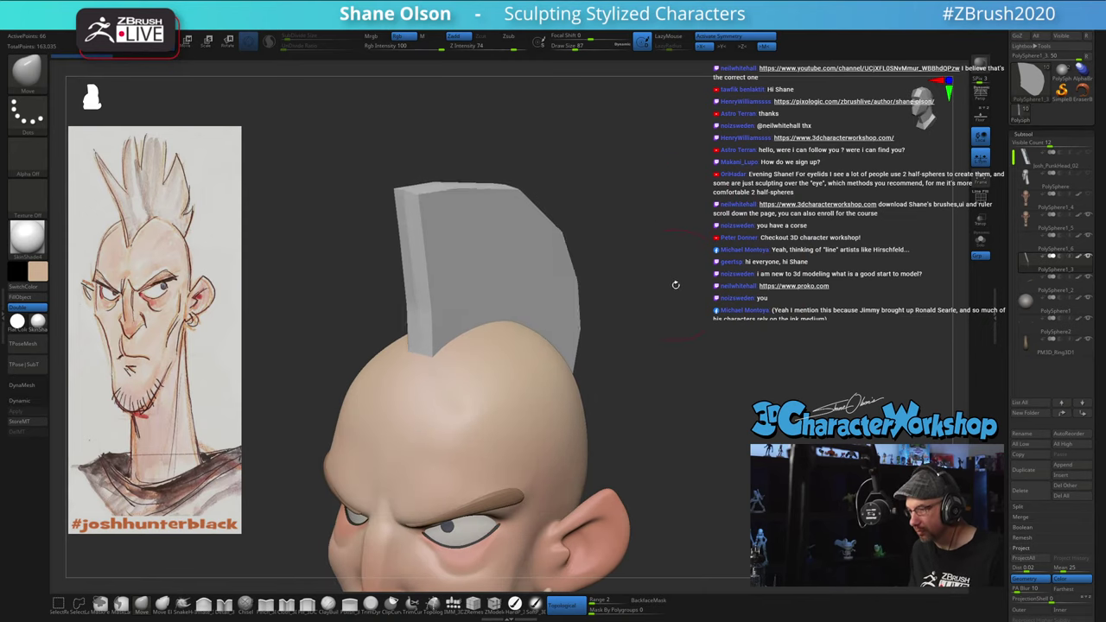
left_click_drag(674, 284, 717, 310)
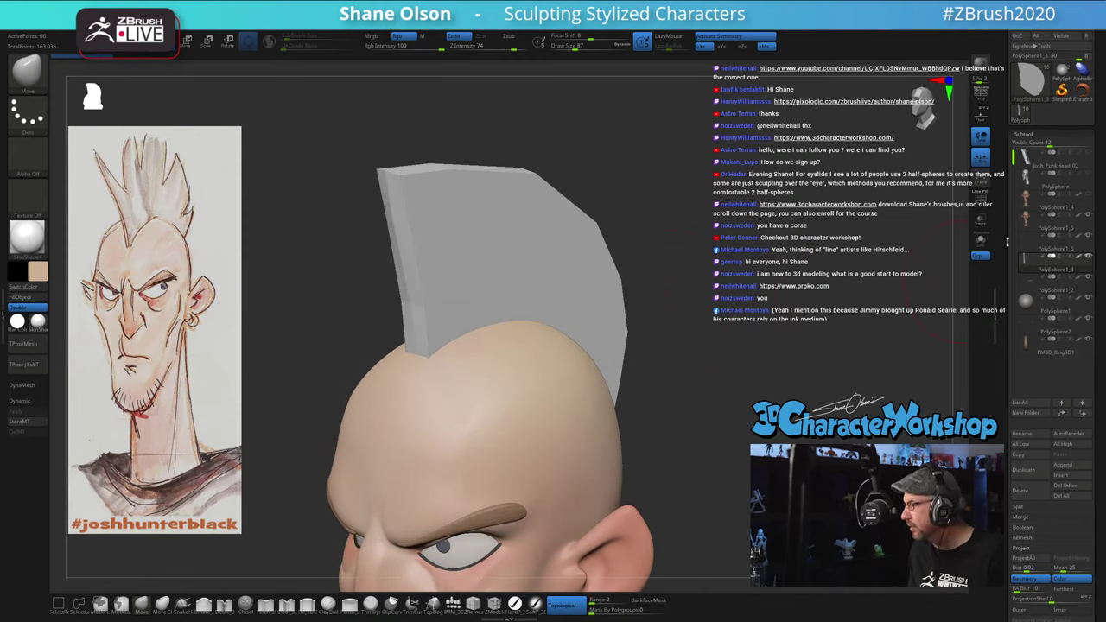
Step: Isolate the mohawk with its wireframe displayed and apply CreaseAll to its edges
left_click(982, 241)
left_click_drag(840, 275, 747, 373)
key("shift+f")
key("3")
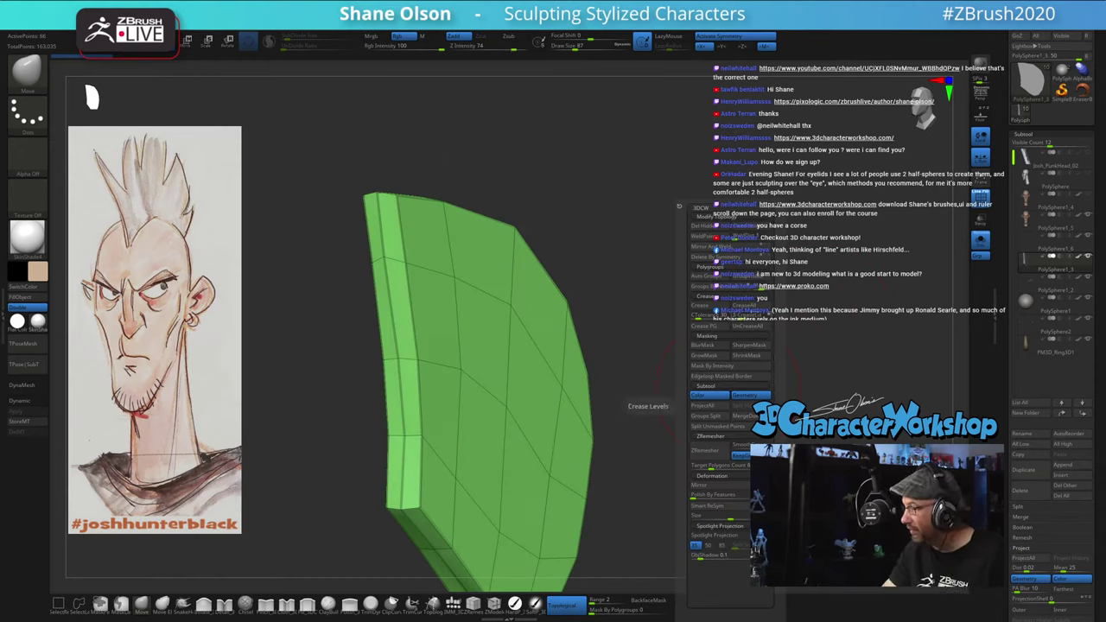
left_click(752, 306)
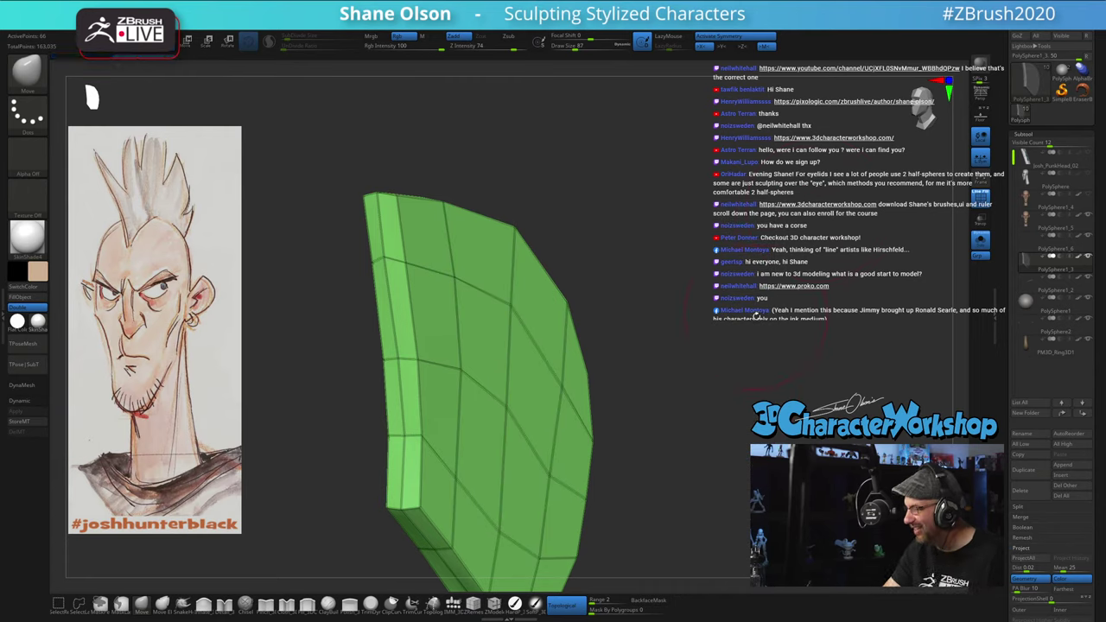
key("space")
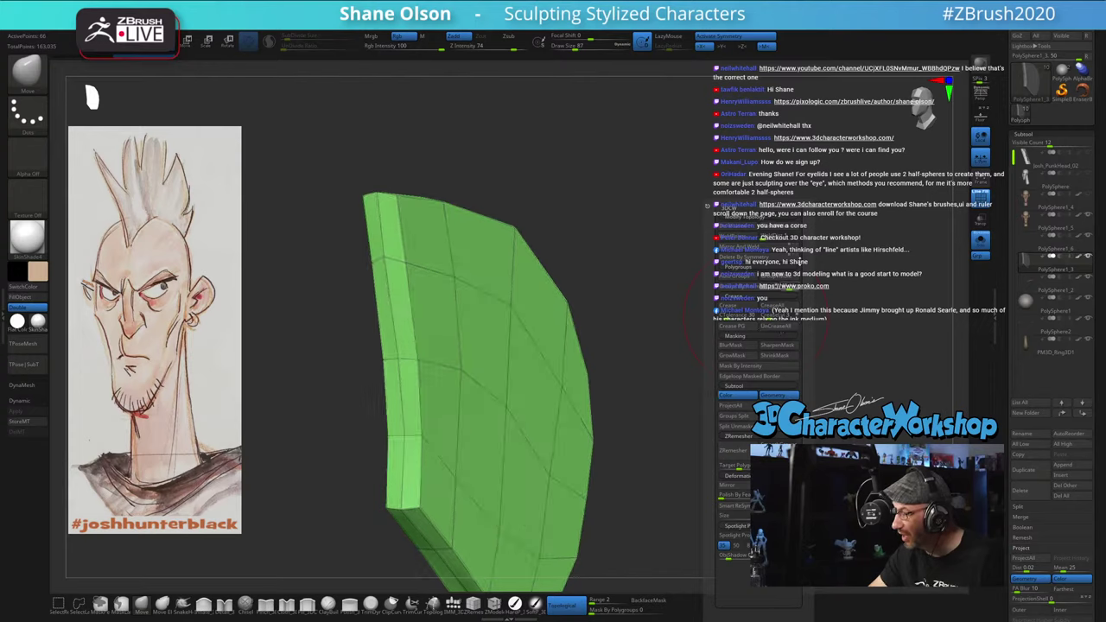
Step: Turn on dynamic subdivision for the mohawk slab, mask one side along its length, and taper the slab's thickness toward the top
key("d")
left_click_drag(777, 346, 803, 344)
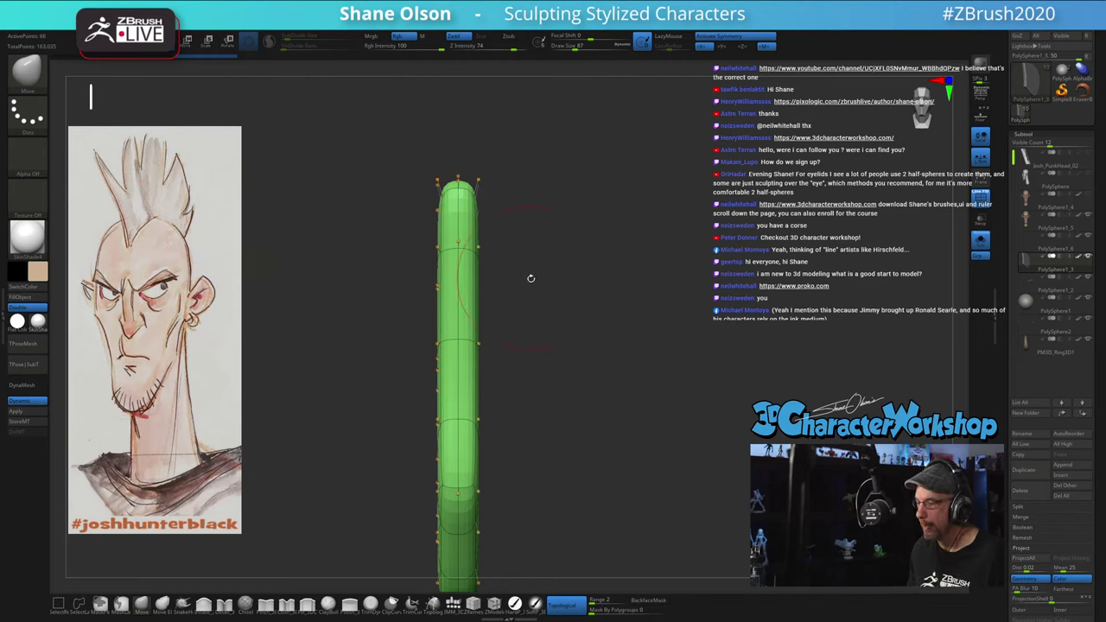
left_click_drag(531, 276, 559, 262)
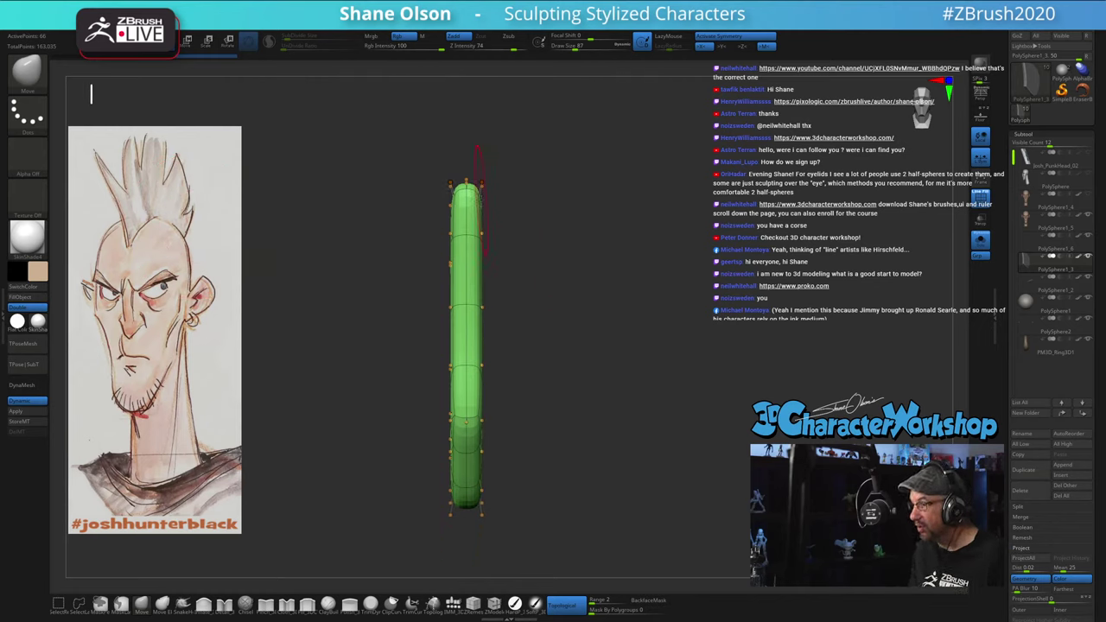
mouse_move(478, 159)
left_mouse_down("ctrl")
mouse_move(484, 559)
mouse_move(474, 563)
left_mouse_up("ctrl")
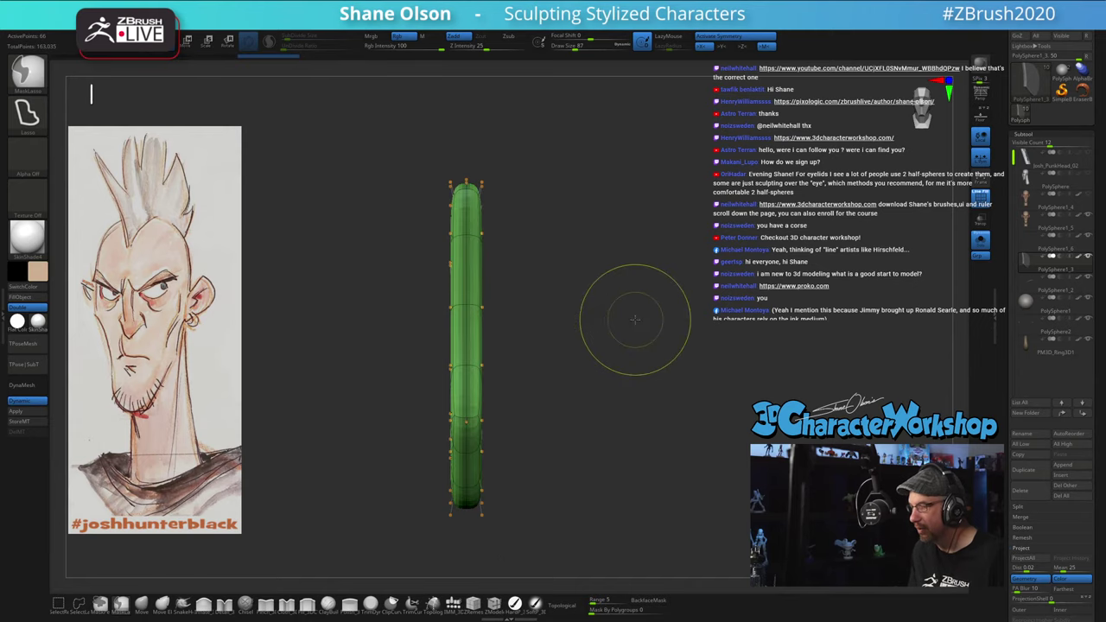
key("w")
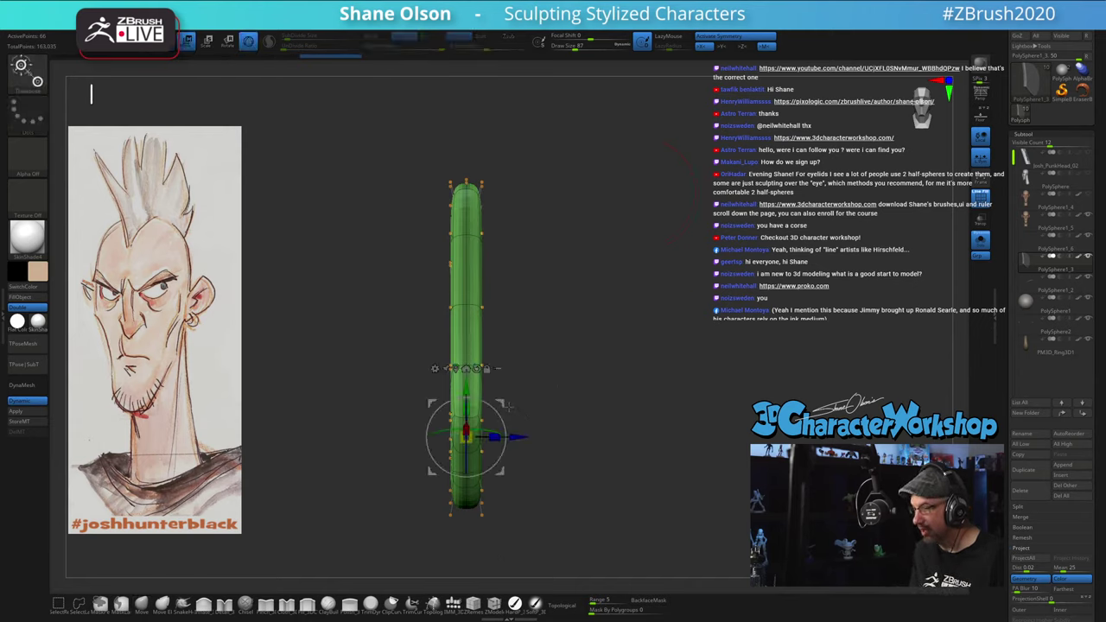
left_click_drag(508, 406, 649, 372)
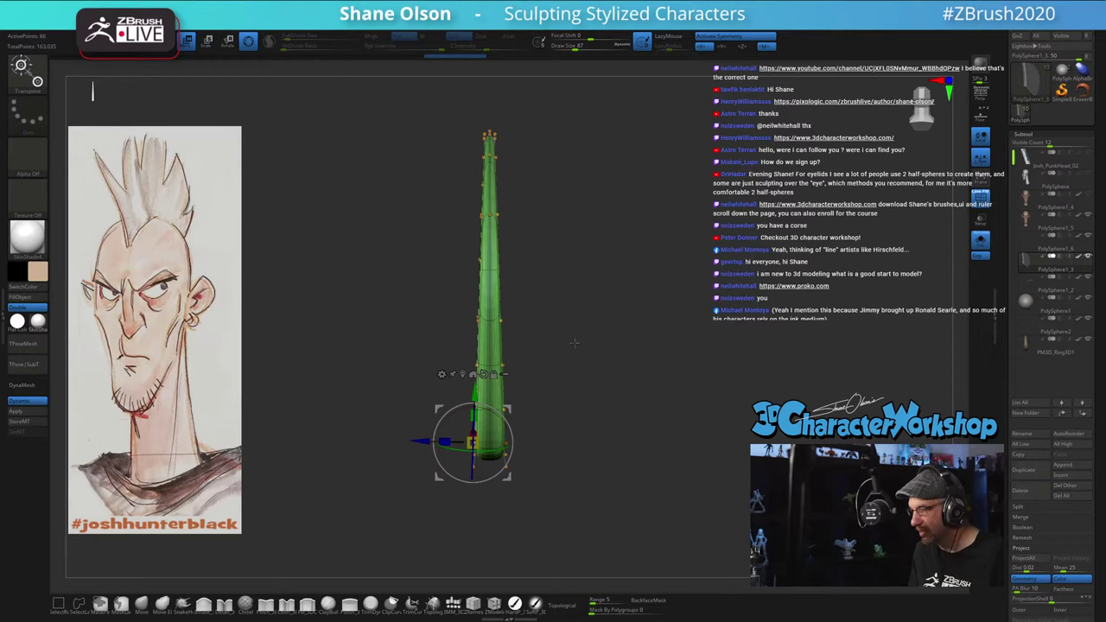
Step: Rotate the unmasked side of the mohawk slab in the view from below to taper its thickness toward one edge
left_click_drag(574, 343, 617, 338)
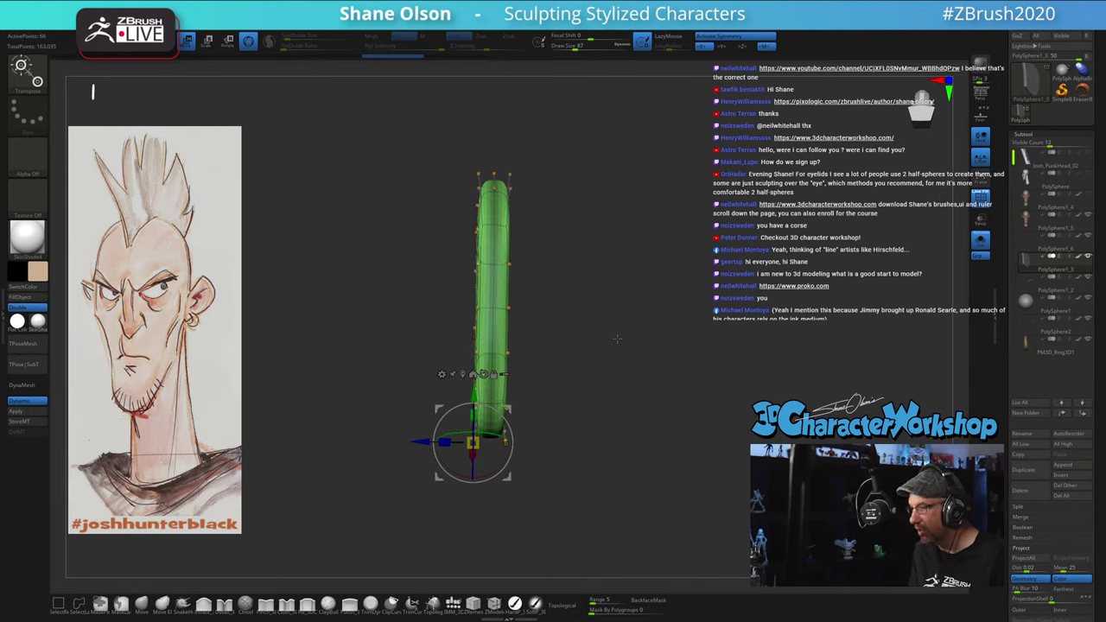
left_click_drag(505, 442, 507, 412)
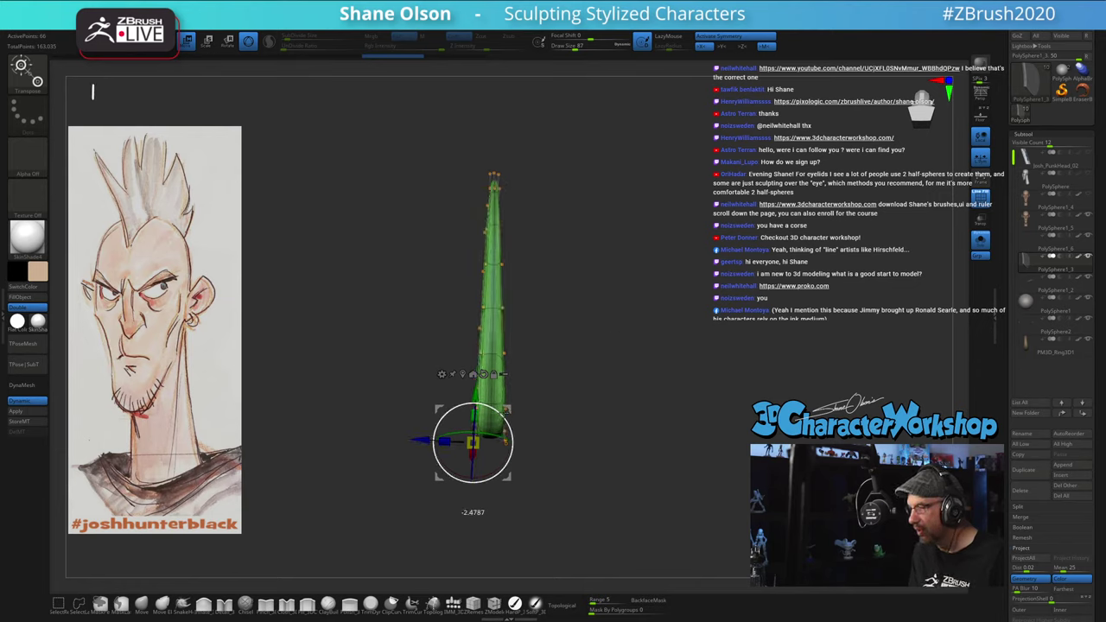
mouse_move(557, 340)
left_mouse_down()
mouse_move(654, 340)
mouse_move(642, 320)
mouse_move(669, 343)
mouse_move(703, 345)
mouse_move(635, 318)
mouse_move(682, 301)
left_mouse_up()
Step: Return to drawing with the Move brush and set its draw size to 44
key("shift+d")
key("q")
key("shift+d")
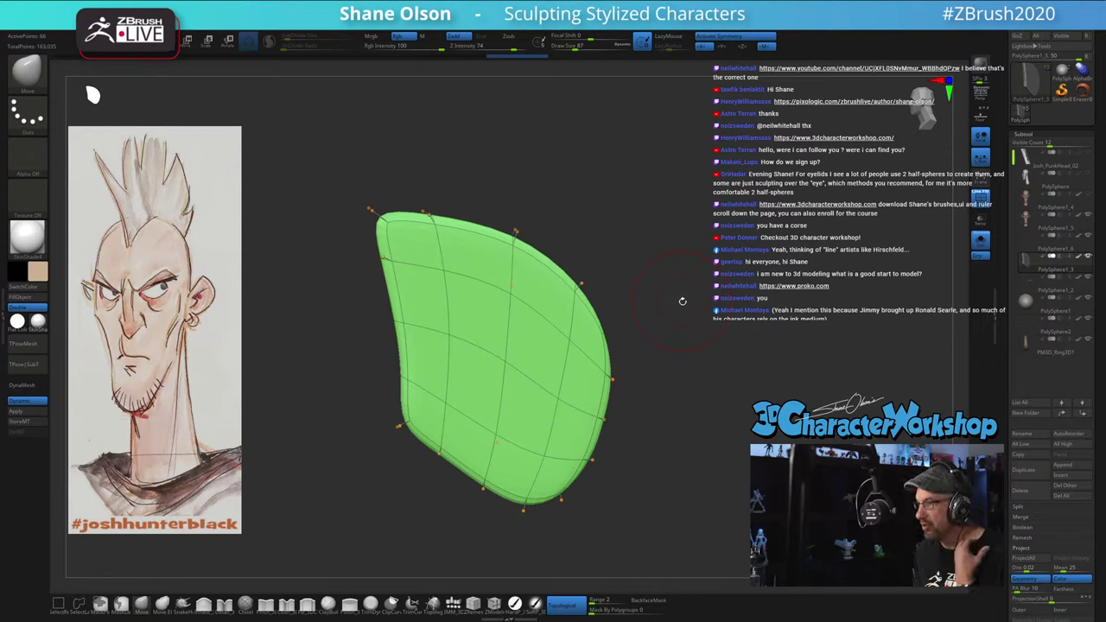
key("s")
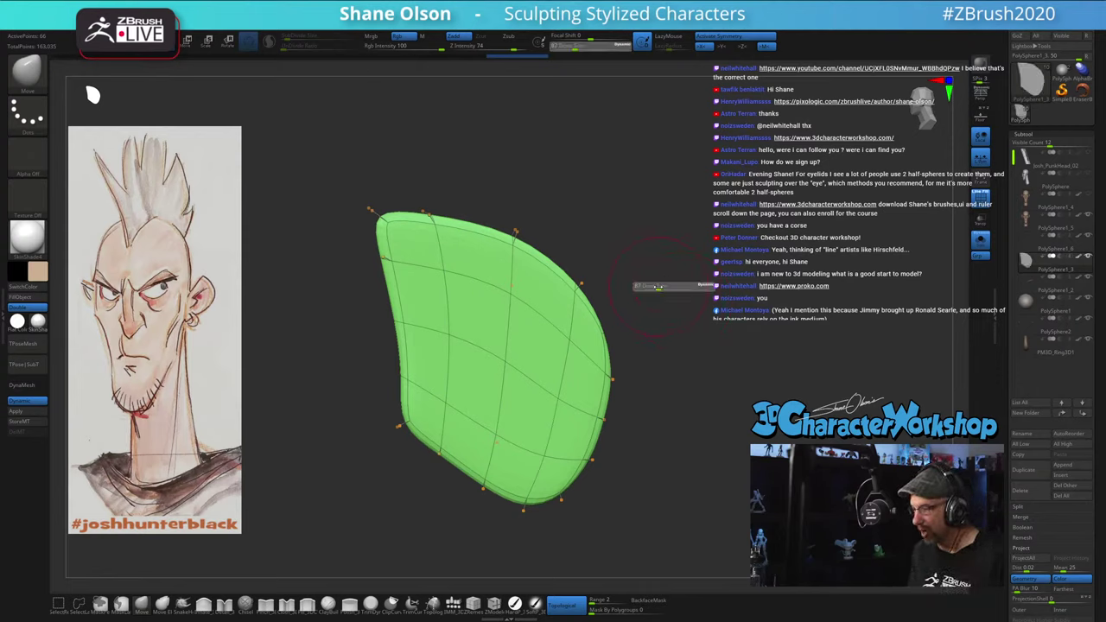
left_click_drag(653, 284, 653, 281)
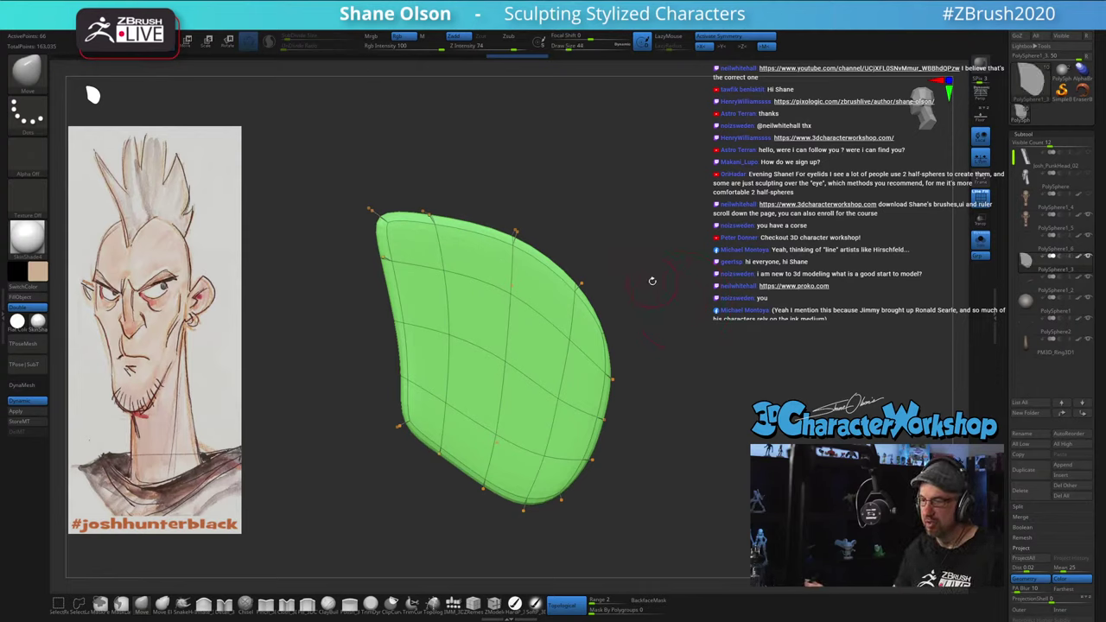
left_click_drag(685, 408, 715, 400, "alt")
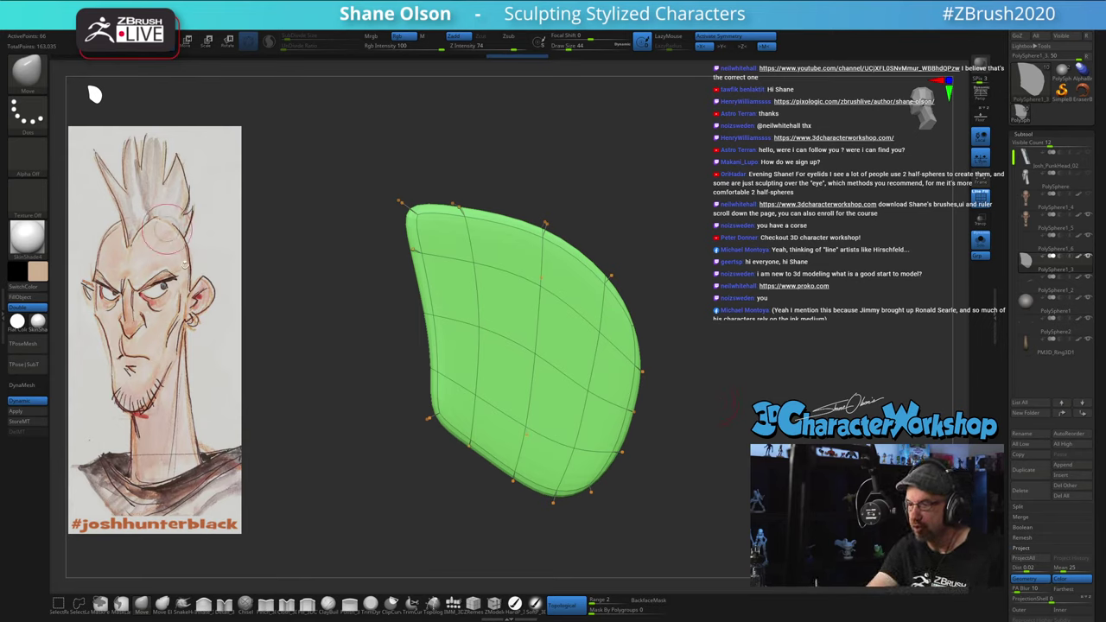
Step: Draw three crossing Topology brush curves outlining a narrow downward-pointing triangle near the mohawk's upper front corner
left_click(432, 603)
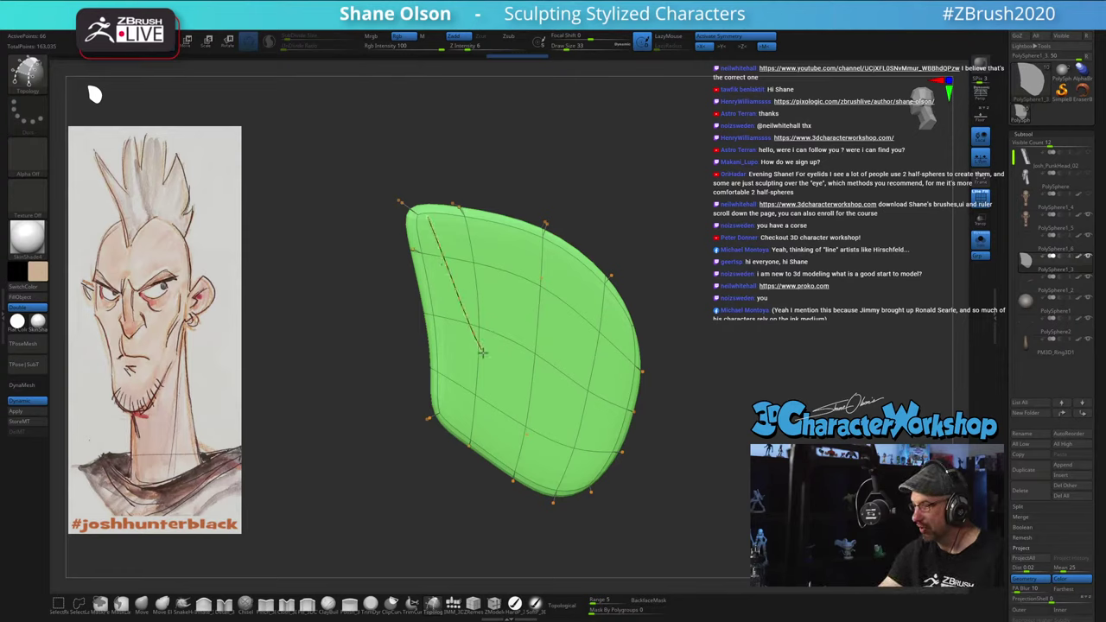
left_click_drag(516, 235, 484, 362)
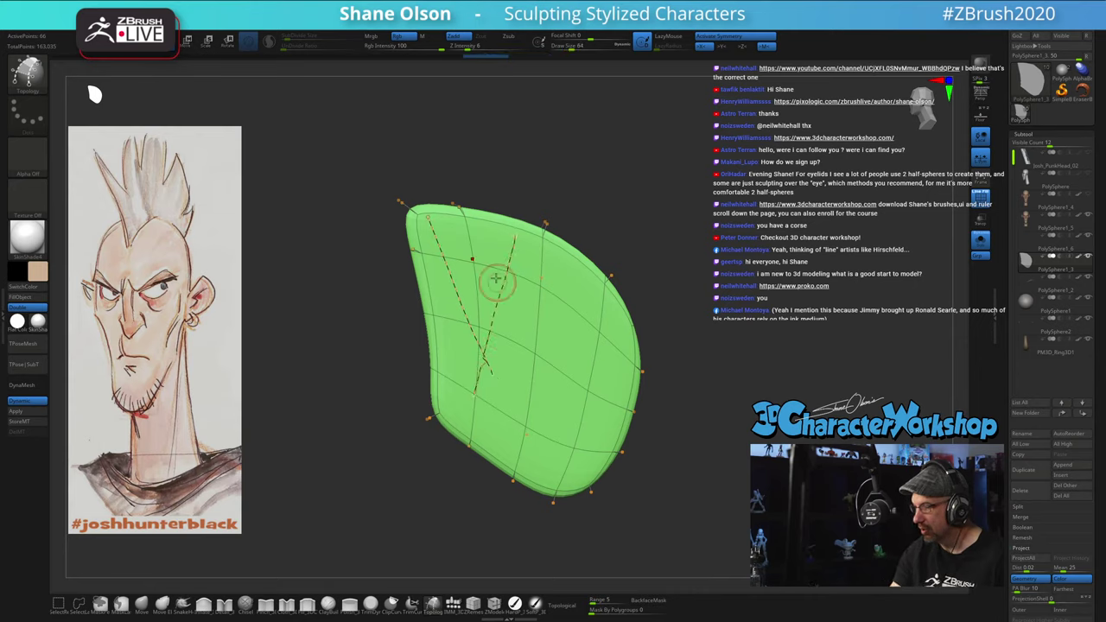
left_click_drag(428, 235, 545, 275)
mouse_move(743, 362)
left_mouse_down()
mouse_move(714, 363)
mouse_move(779, 361)
mouse_move(725, 381)
left_mouse_up()
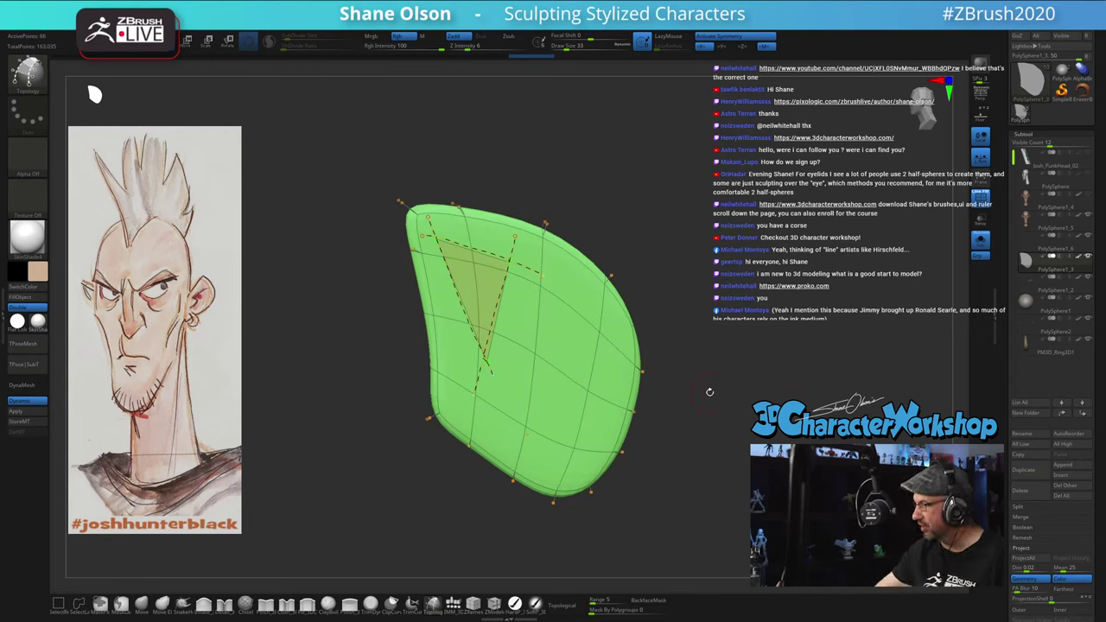
Step: Turn off symmetry and generate a thick triangular spike mesh from the Topology curves
key("x")
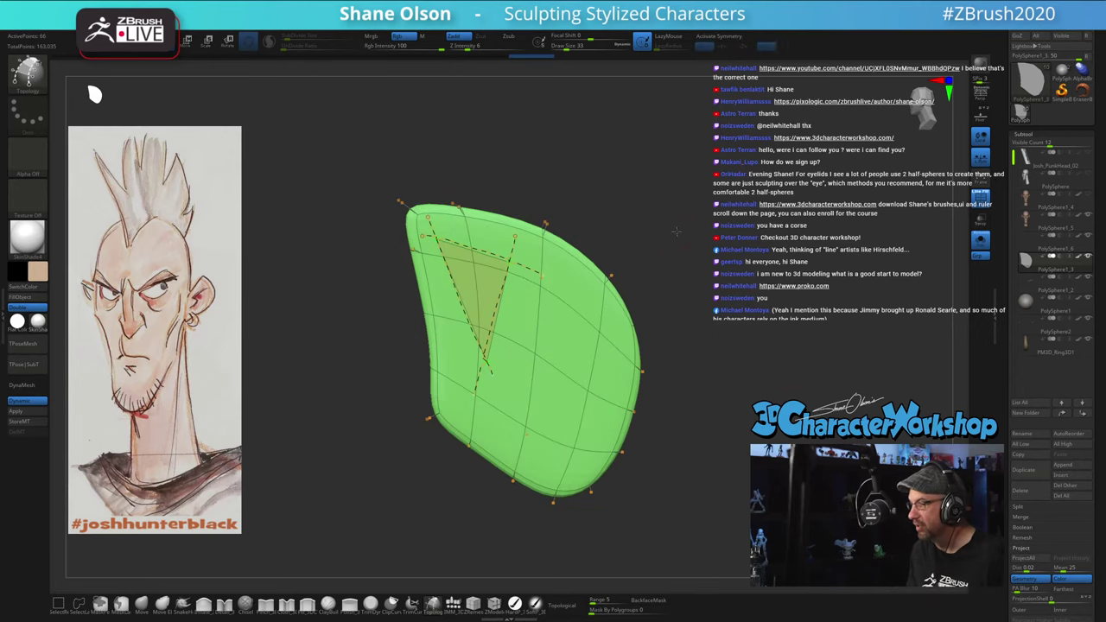
left_click_drag(677, 232, 661, 282)
left_click(528, 359)
left_click(515, 340)
mouse_move(721, 261)
left_mouse_down()
mouse_move(794, 270)
mouse_move(716, 277)
left_mouse_up()
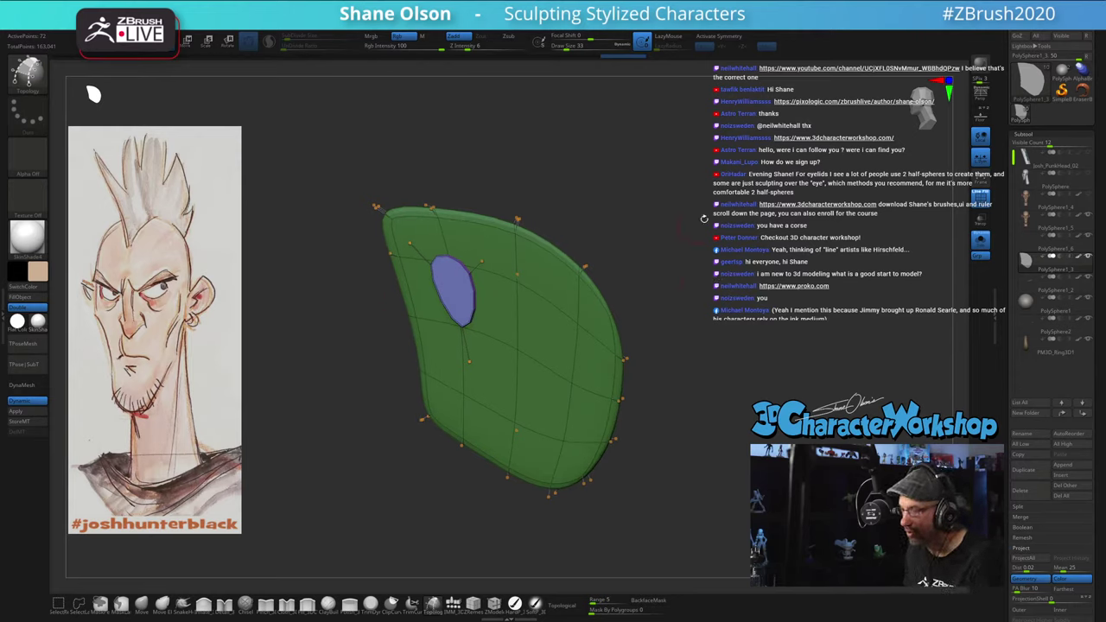
left_click_drag(700, 214, 725, 238)
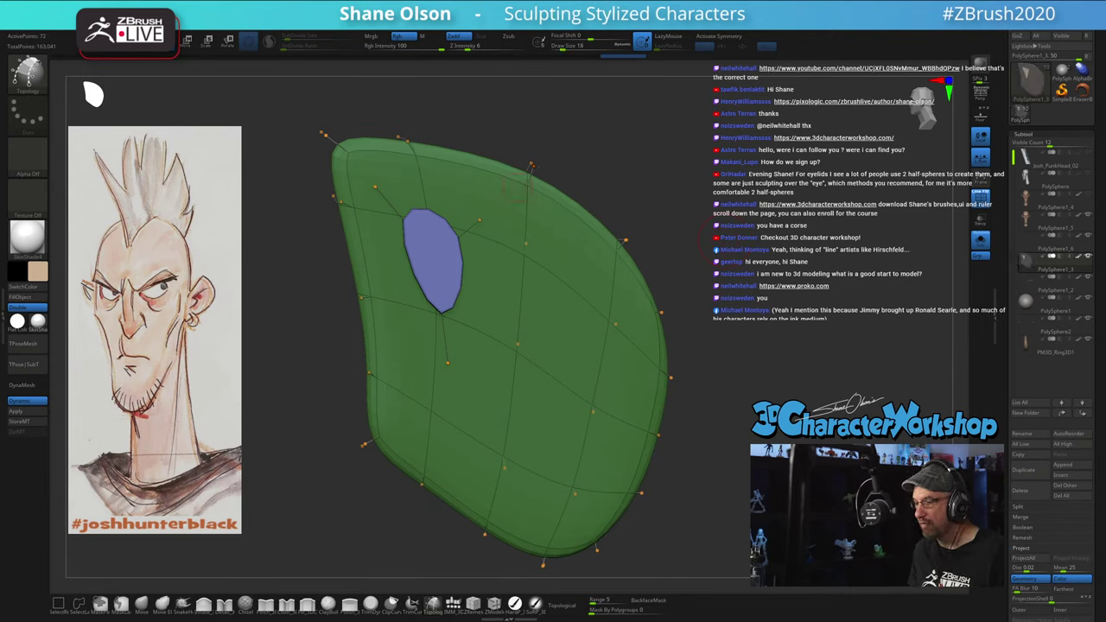
Step: Split the unmasked triangular spike into its own subtool and select that subtool
key("w")
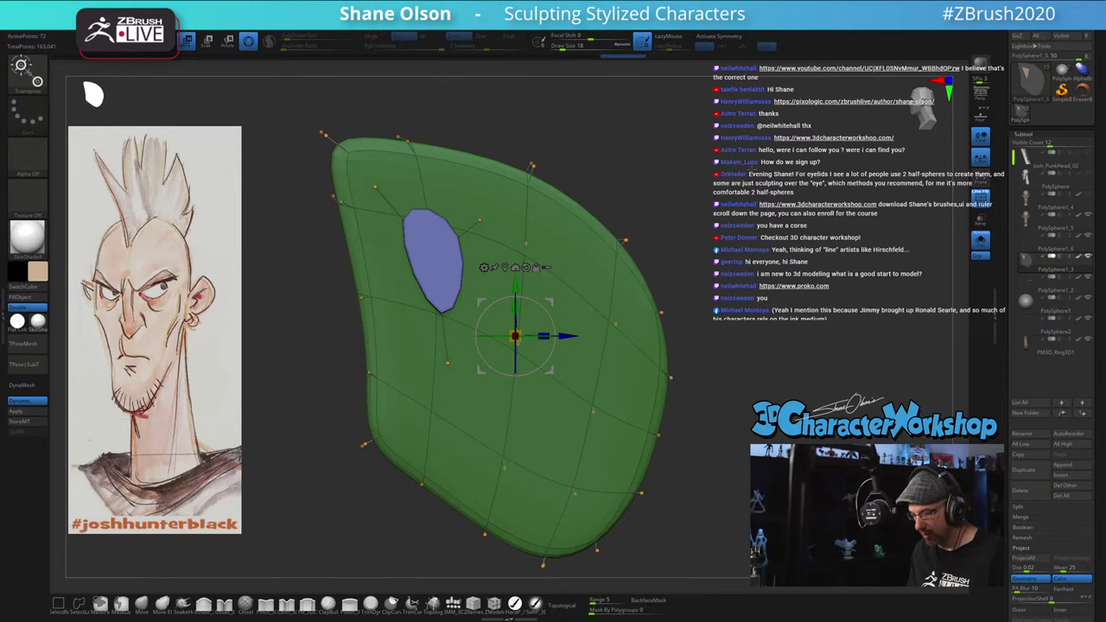
key("3")
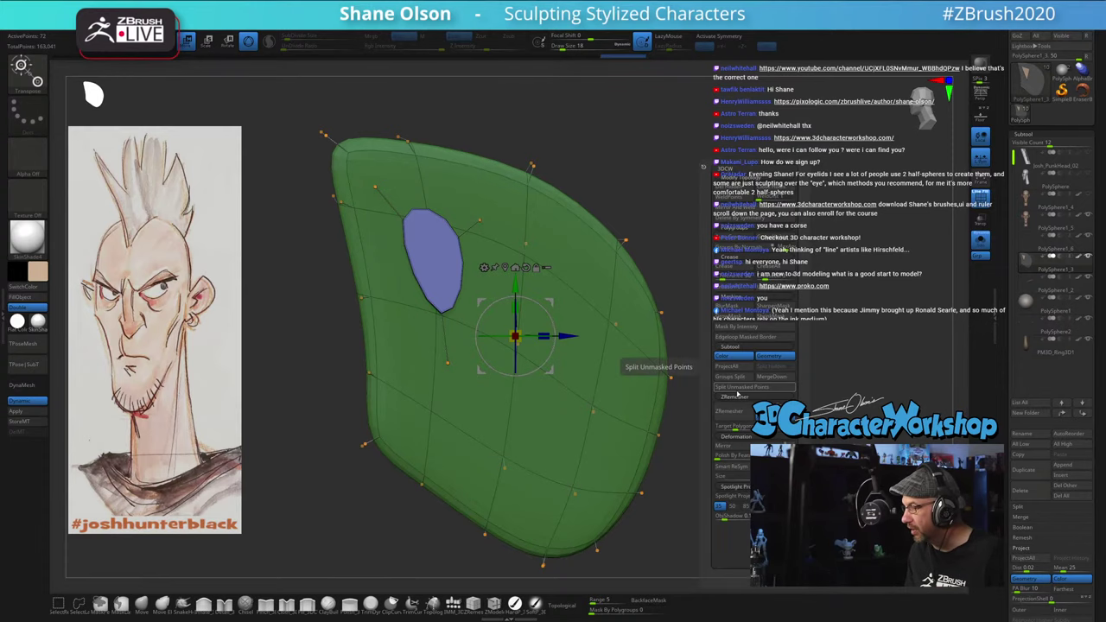
left_click(743, 388)
key("Down")
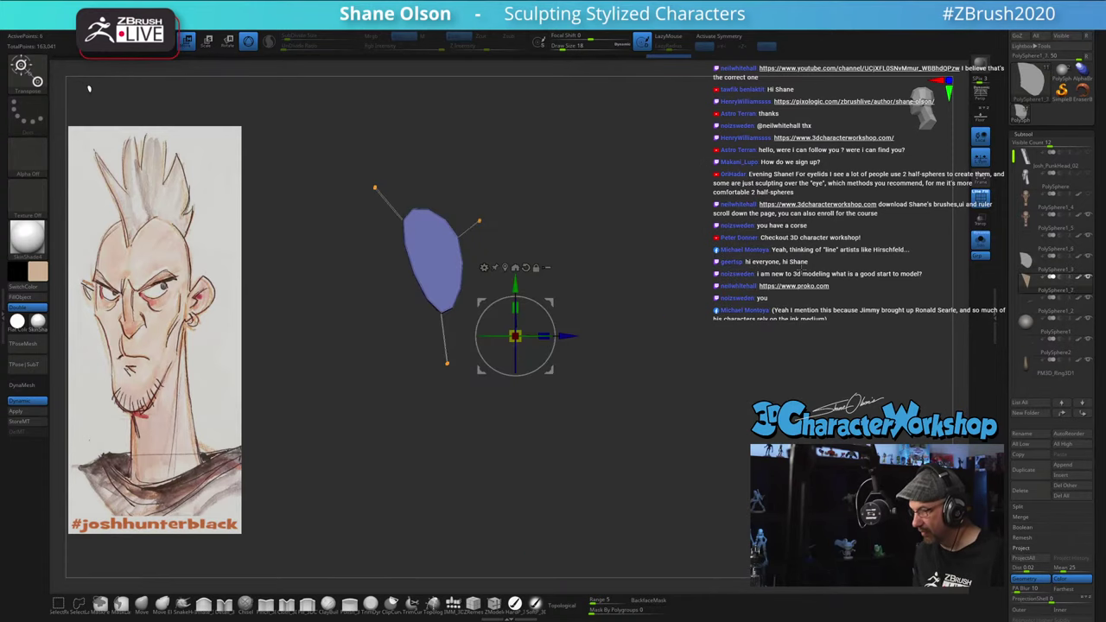
Step: Show the floor grid in front view, centre the spike on the symmetry line, and turn off its dynamic subdivision
left_click_drag(606, 317, 653, 295)
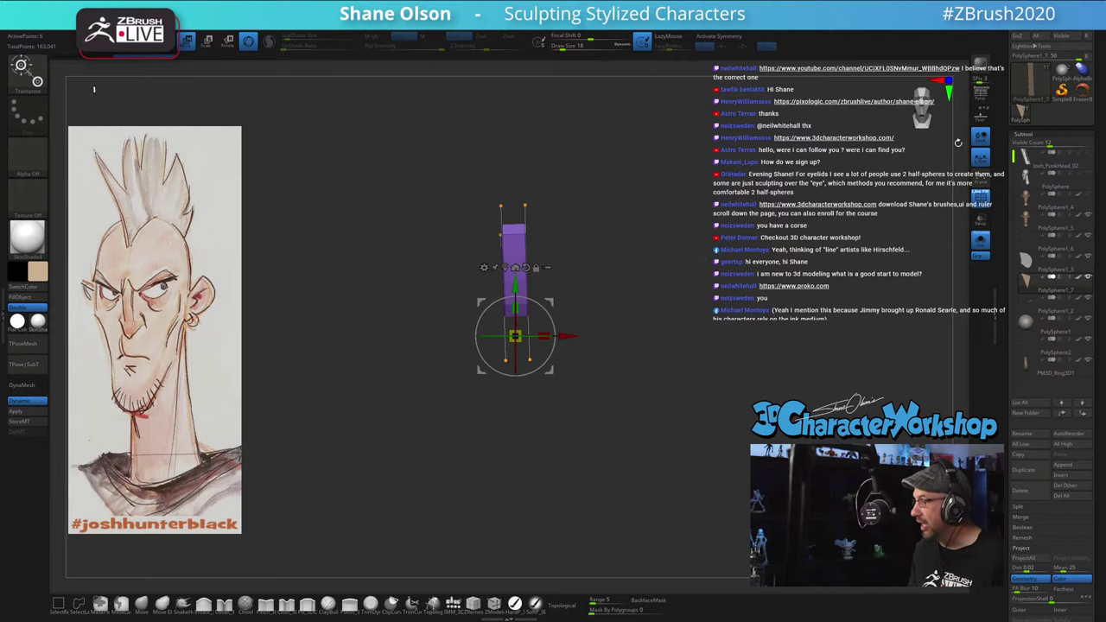
right_click_drag(709, 274, 669, 213, "ctrl")
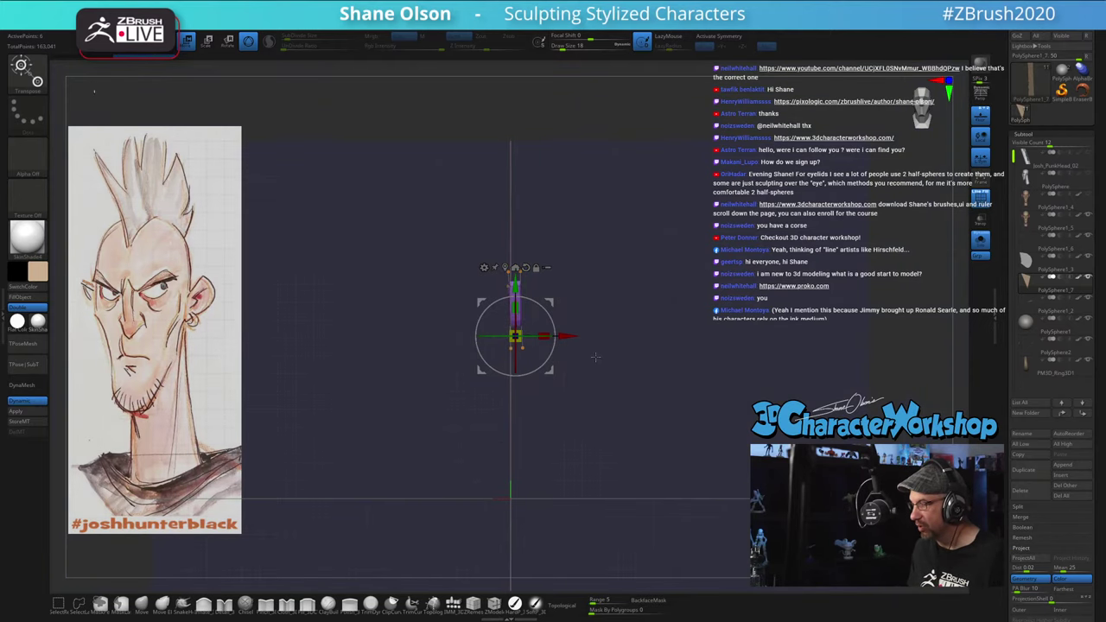
left_click_drag(595, 357, 545, 267)
left_click_drag(603, 240, 562, 191)
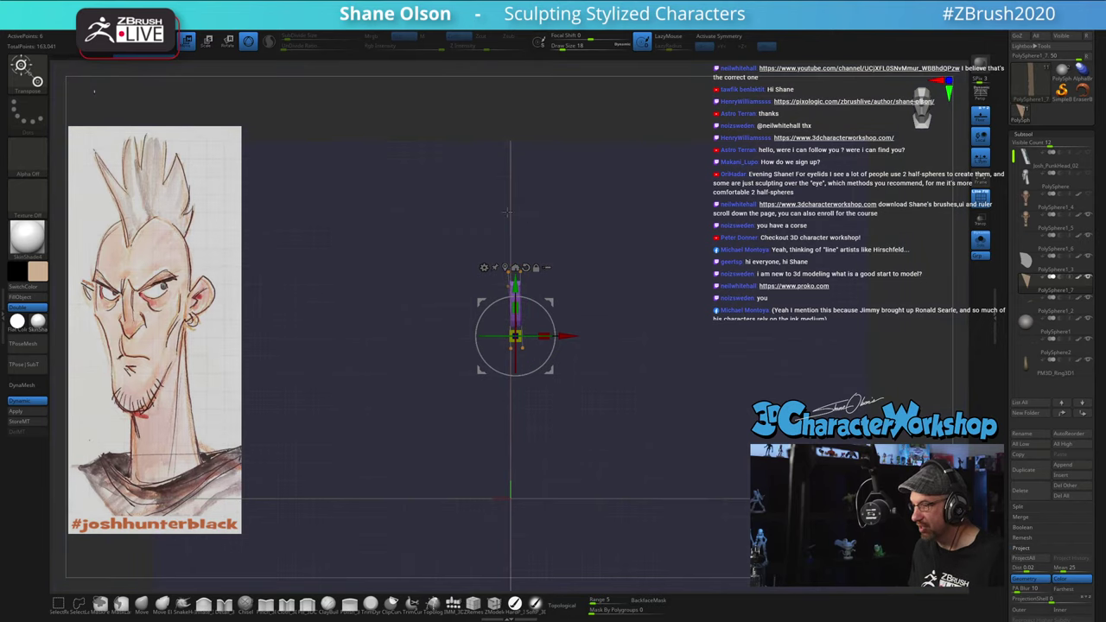
left_click_drag(637, 329, 638, 367, "alt")
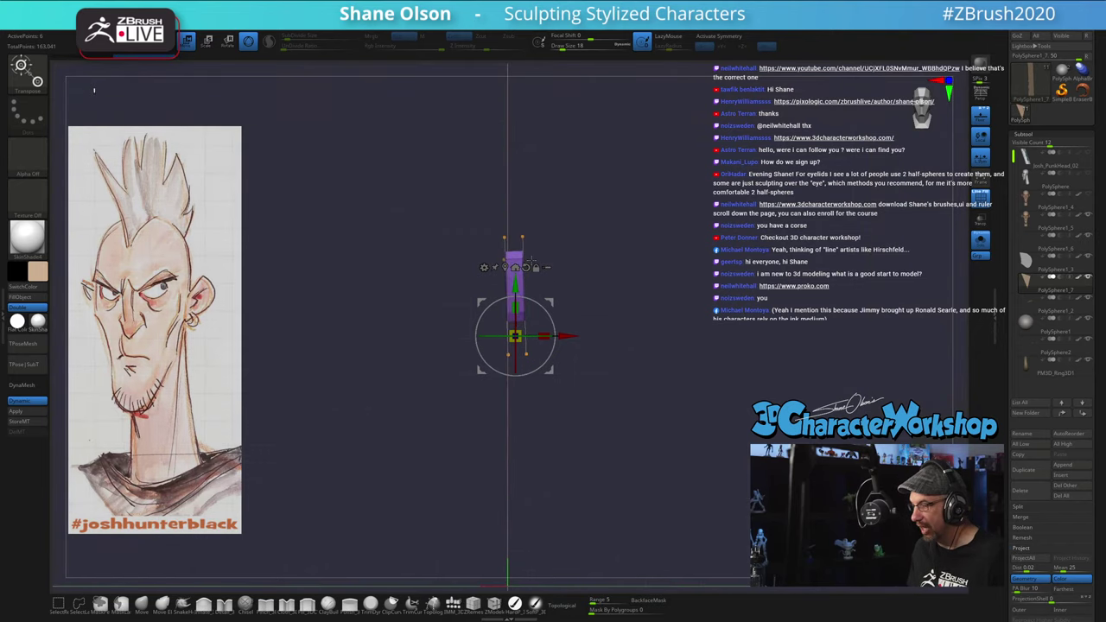
left_click_drag(569, 335, 598, 287)
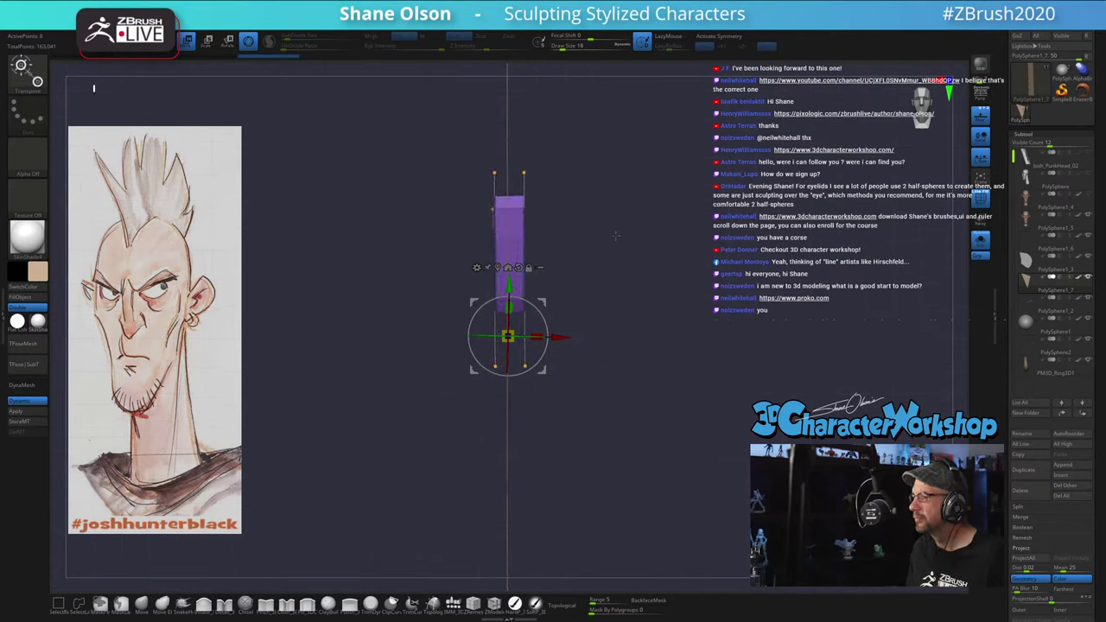
left_click_drag(616, 235, 612, 275, "alt")
left_click_drag(558, 337, 618, 362)
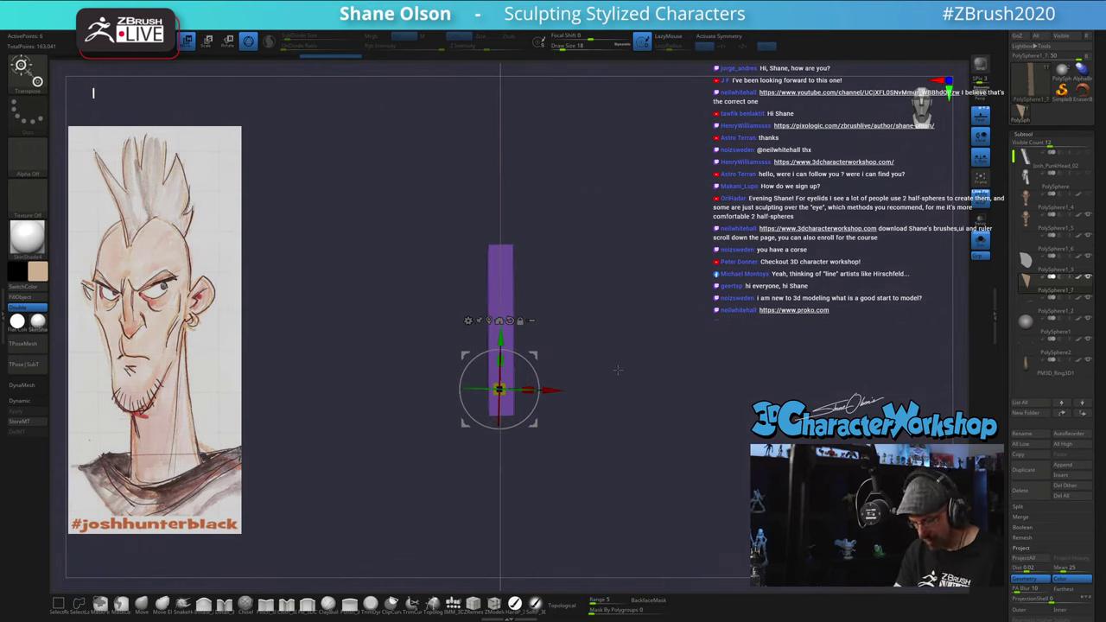
Step: Mirror and weld the spike across the centre line, then return to draw mode
key("space")
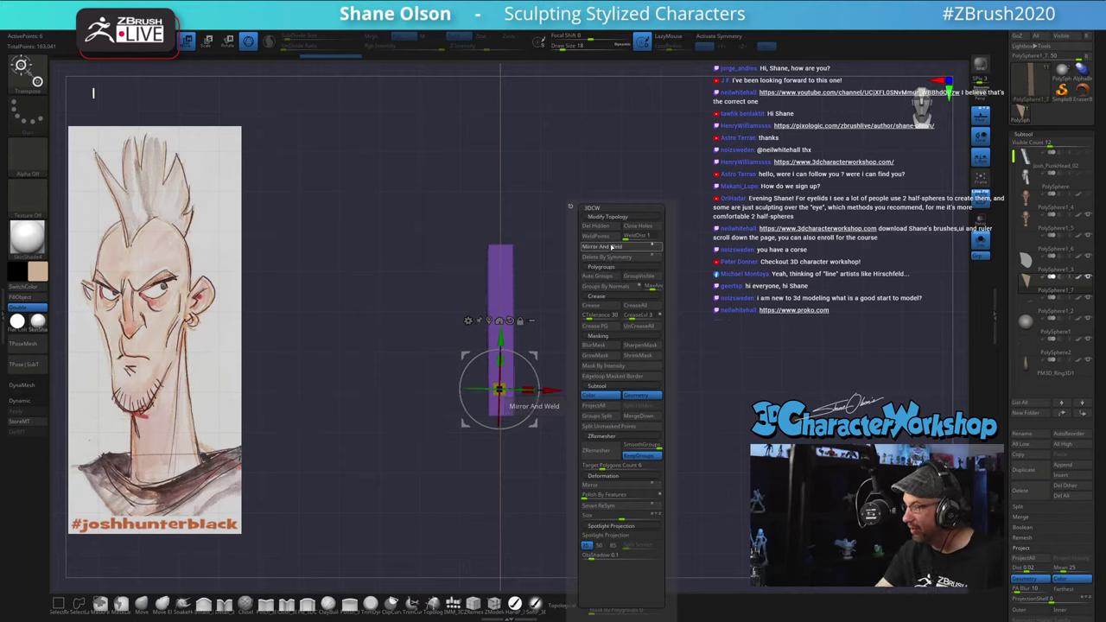
left_click(612, 247)
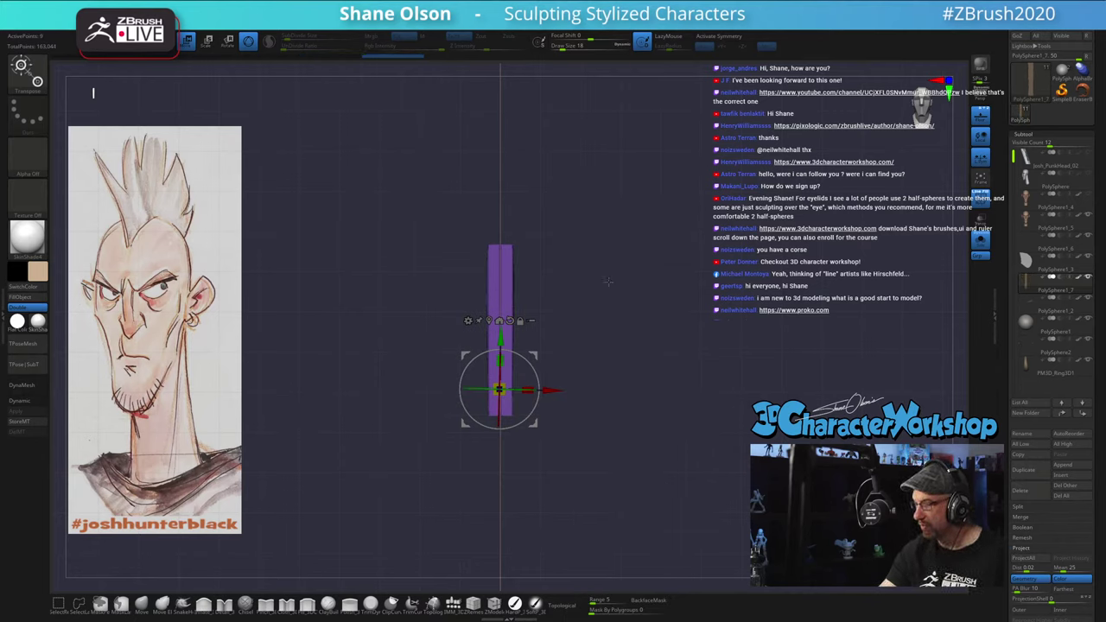
key("q")
left_click_drag(620, 389, 619, 375)
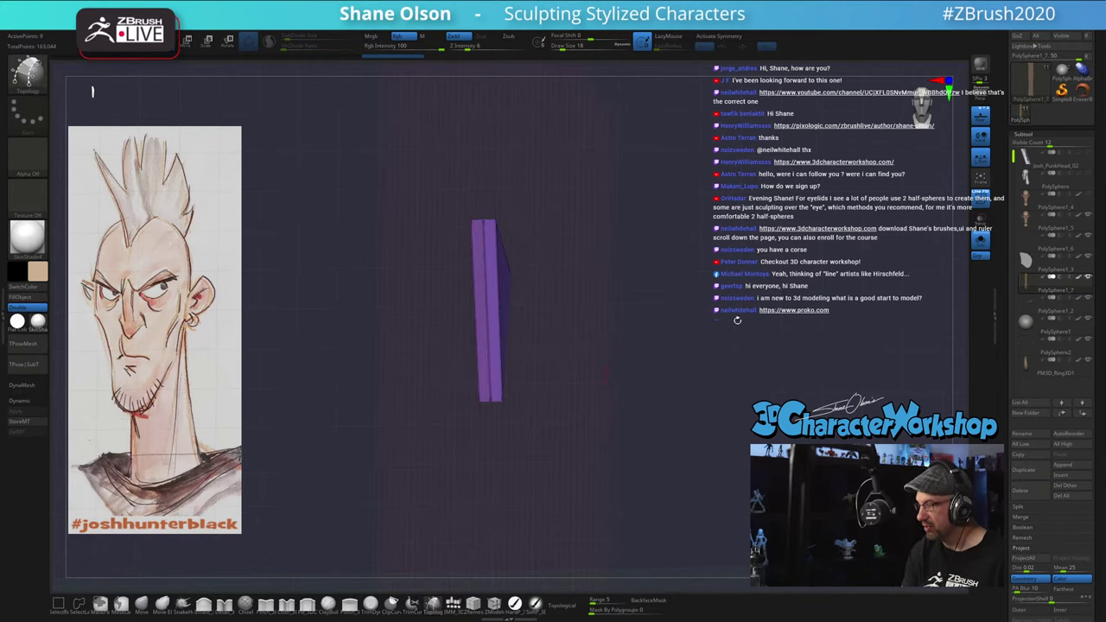
Step: Hide the floor grid and exit solo mode to show the spike together with the head and mohawk
left_click(981, 115)
left_click(981, 241)
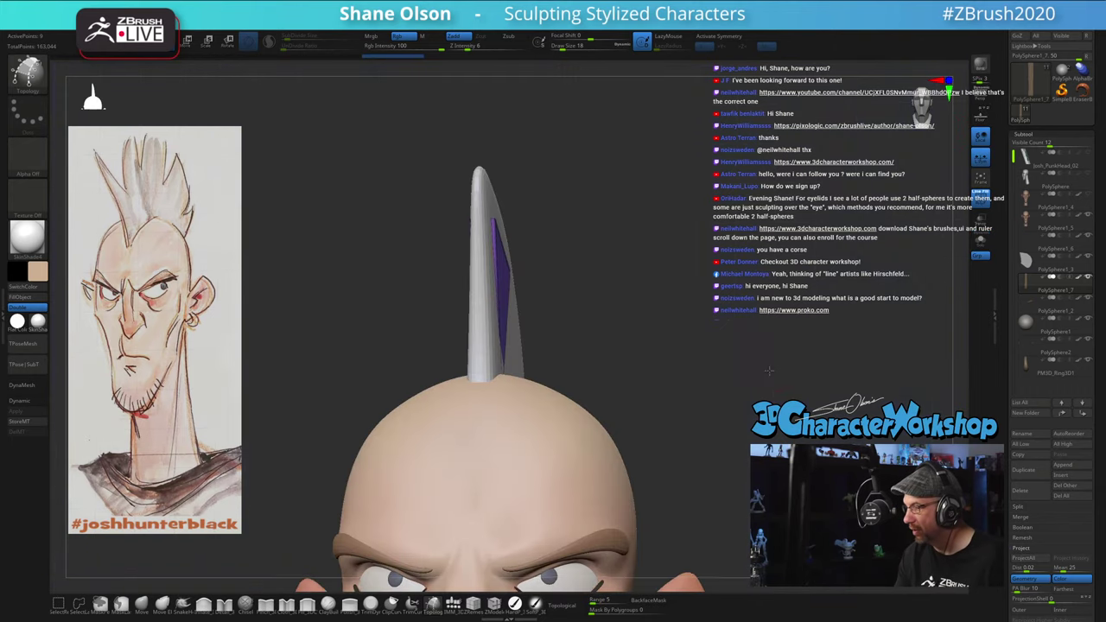
left_click_drag(770, 370, 719, 382)
Step: Enlarge the triangular spike and position it so its wide end extends above the mohawk's upper edge
key("w")
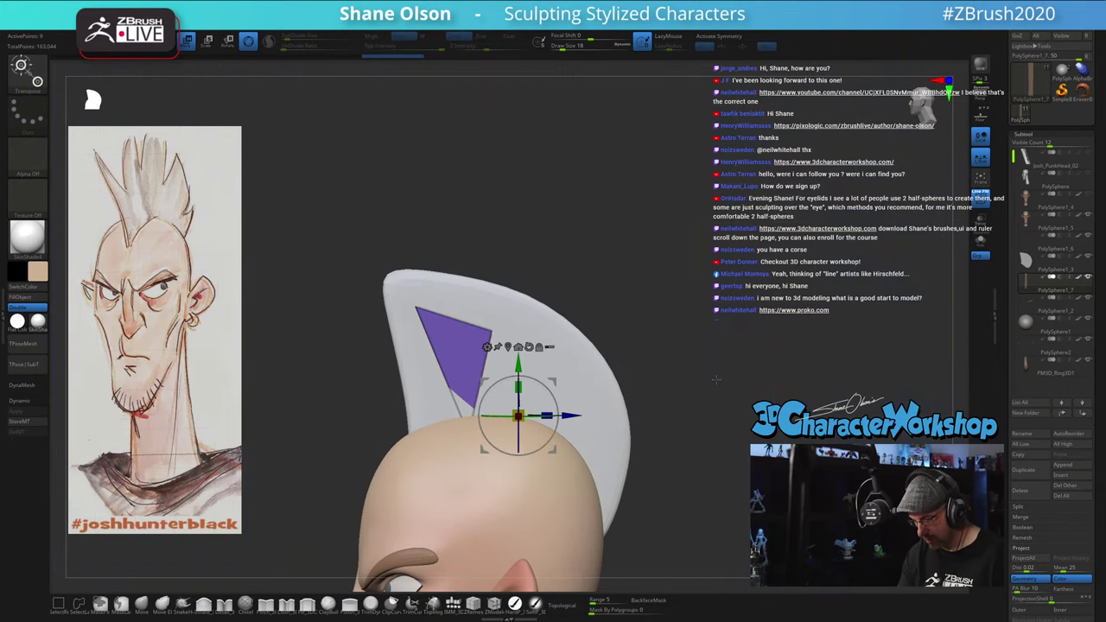
left_click_drag(555, 379, 534, 305)
left_click_drag(576, 217, 598, 226, "alt")
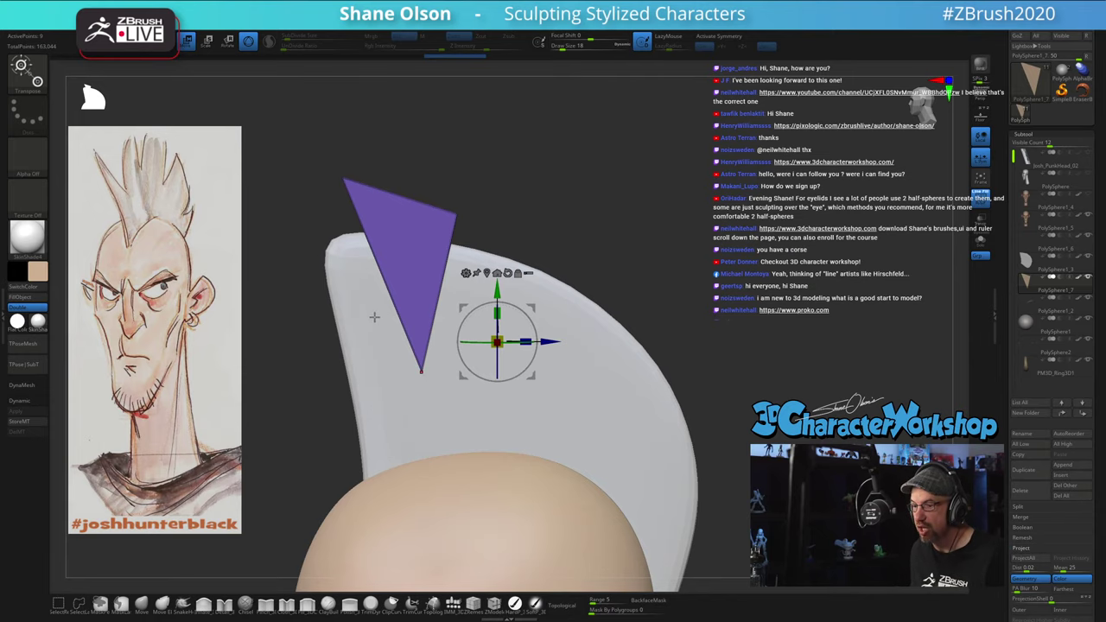
right_click_drag(578, 199, 616, 204)
key("space")
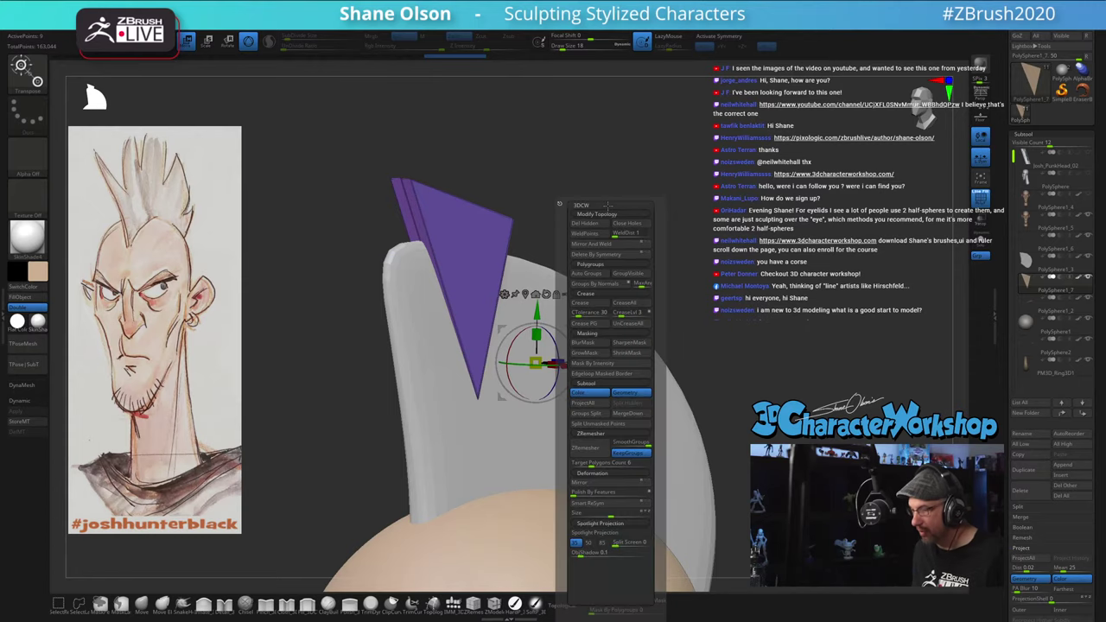
left_click_drag(659, 200, 695, 193, "alt")
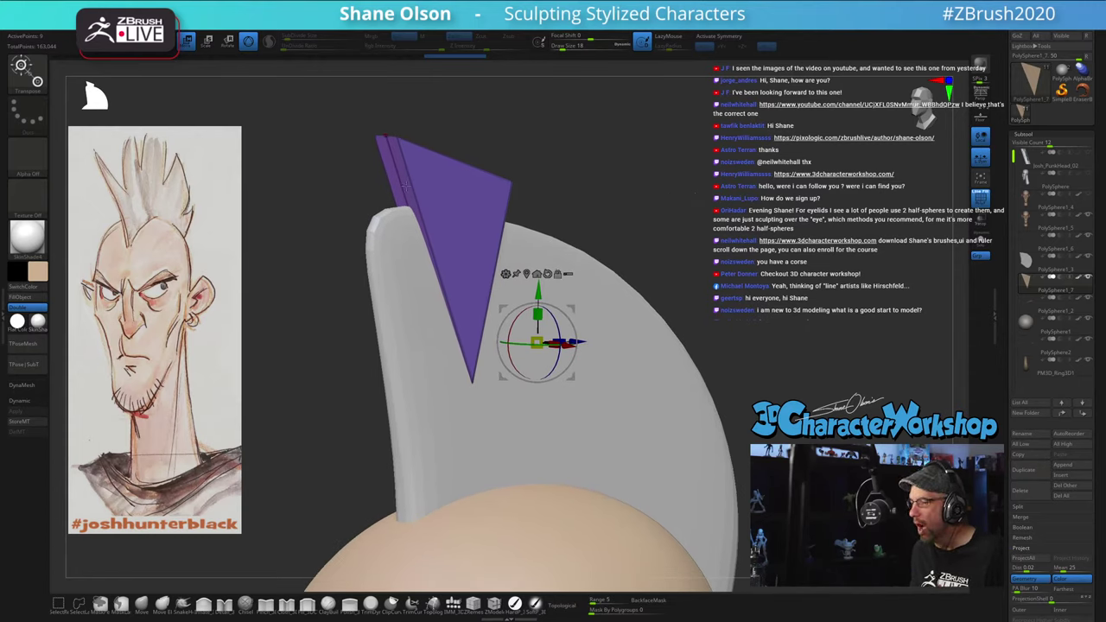
key("space")
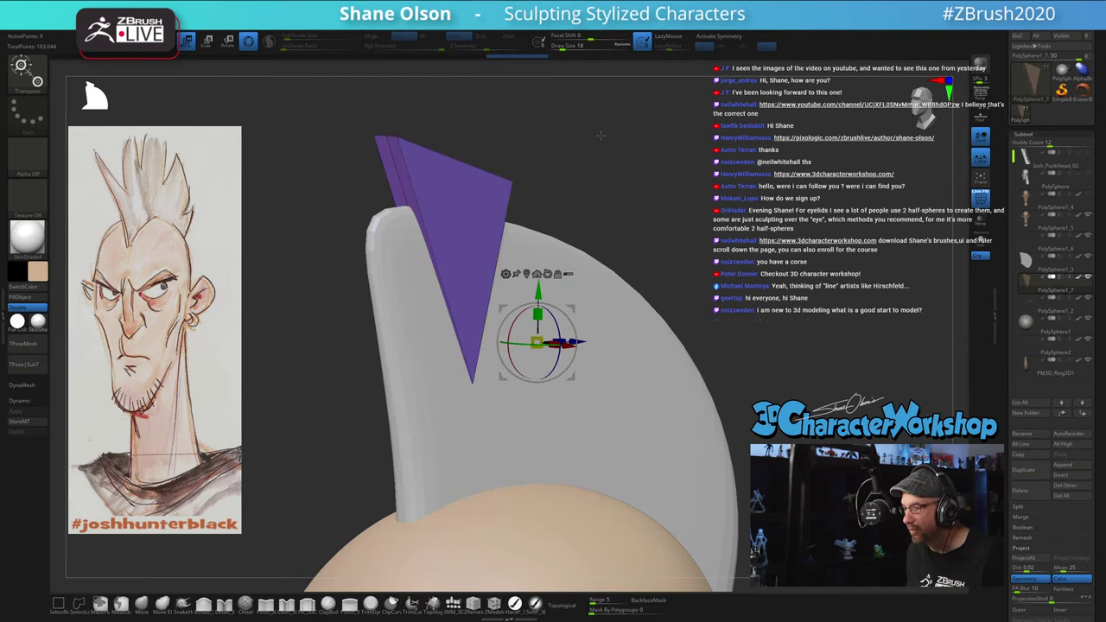
Step: Insert a single edge loop across the triangular spike with the ZModeler edge action Insert
left_click(495, 604)
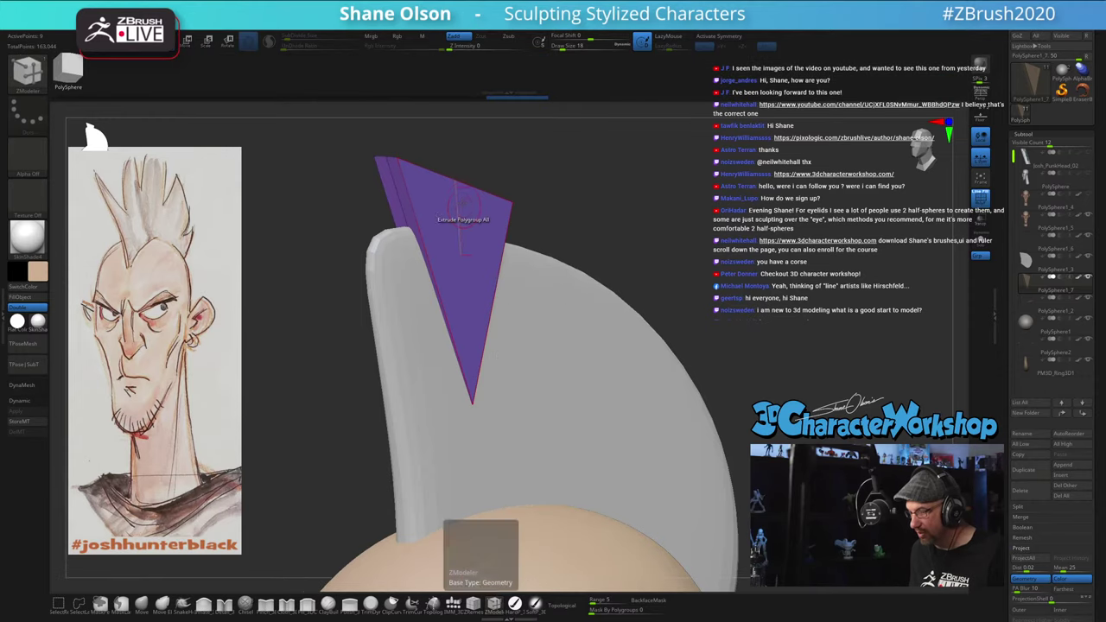
left_click(426, 250)
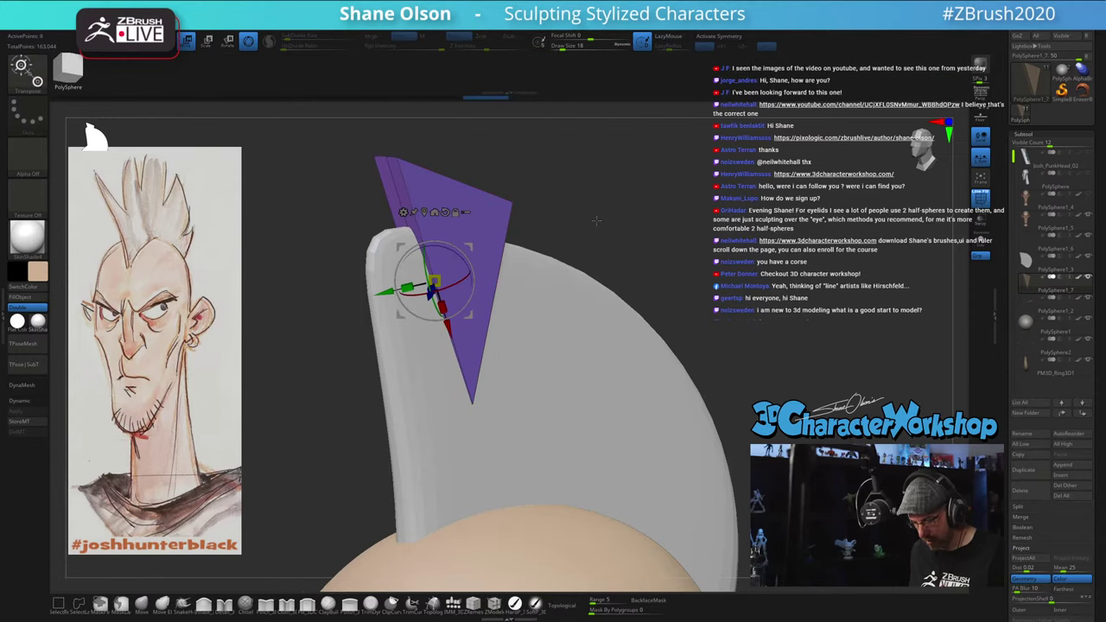
key("q")
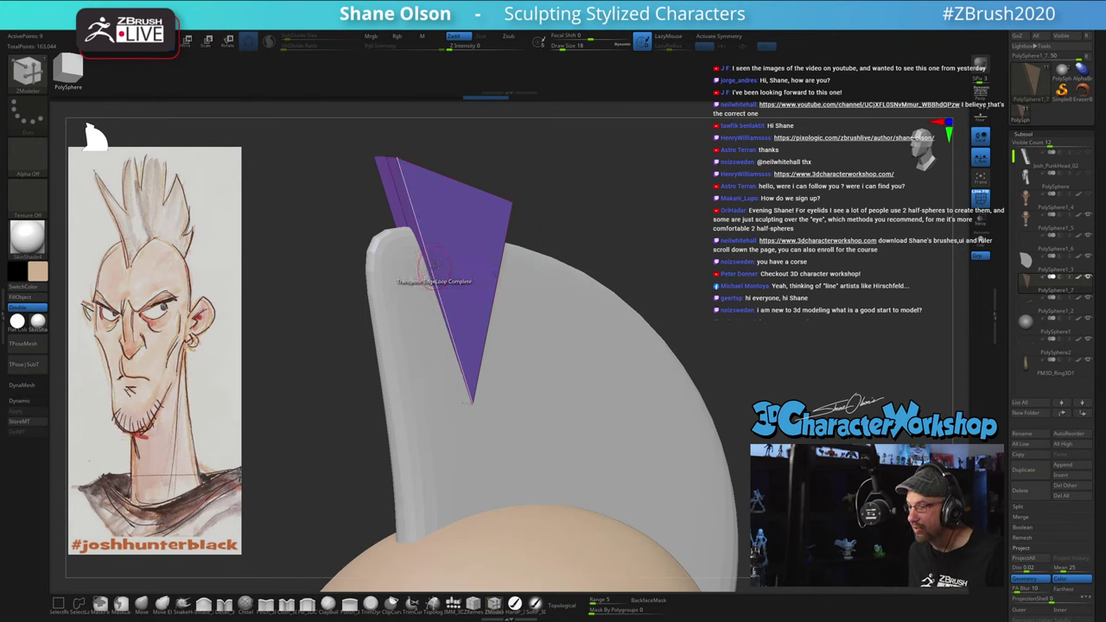
key("space")
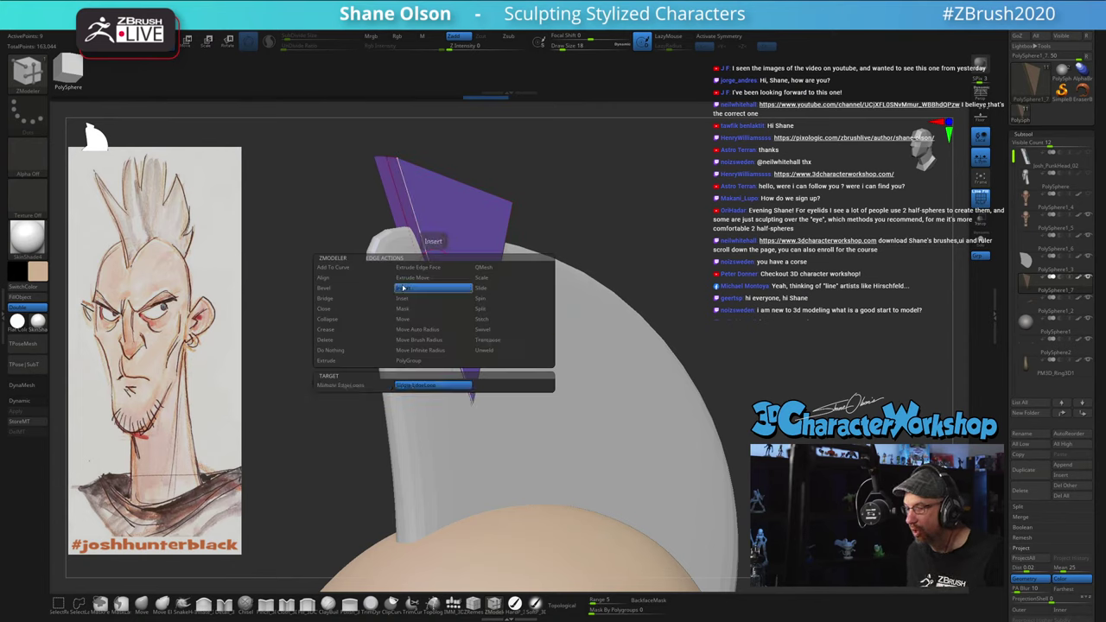
left_click(402, 288)
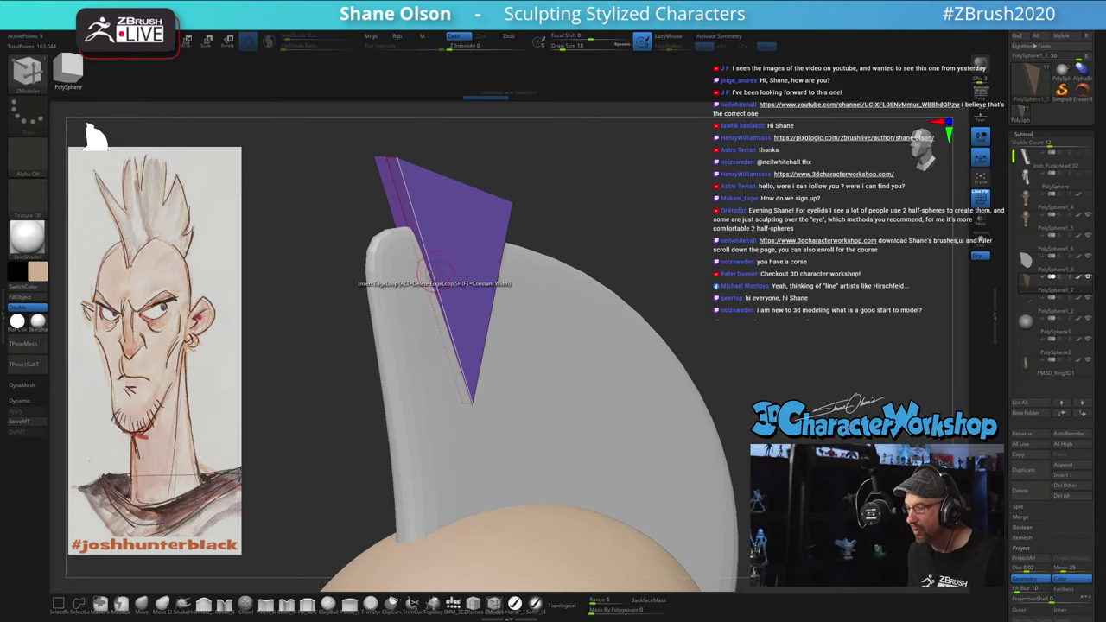
left_click(431, 269)
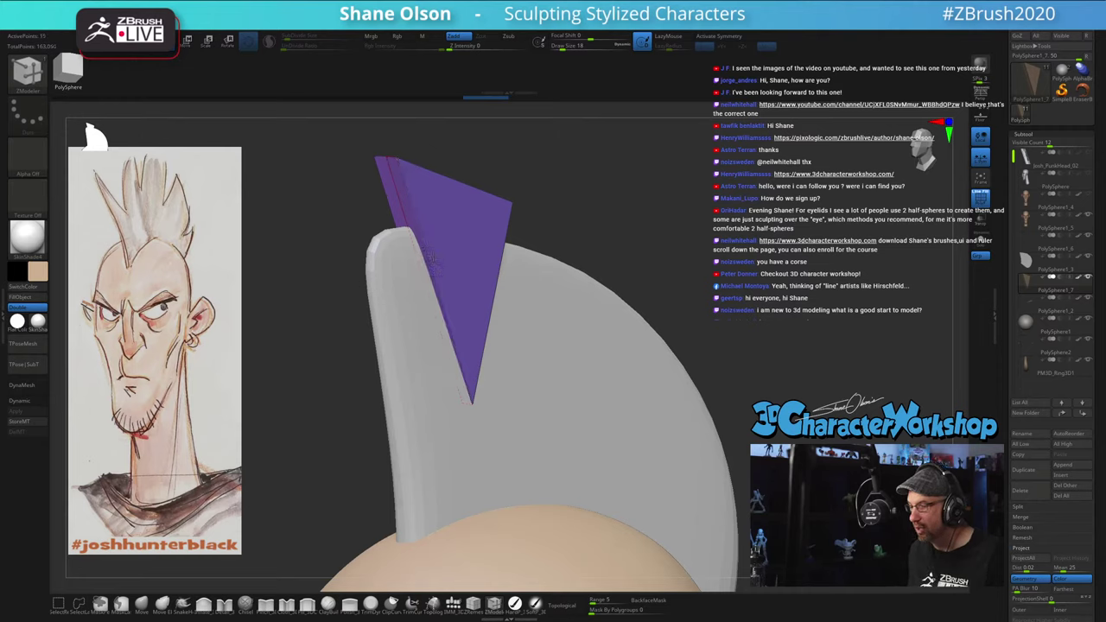
Step: Realign the transform gizmo and scale the spike along X by about 1.8, making it wider than the mohawk slab
left_click_drag(680, 167, 687, 234)
key("w")
left_click(433, 275)
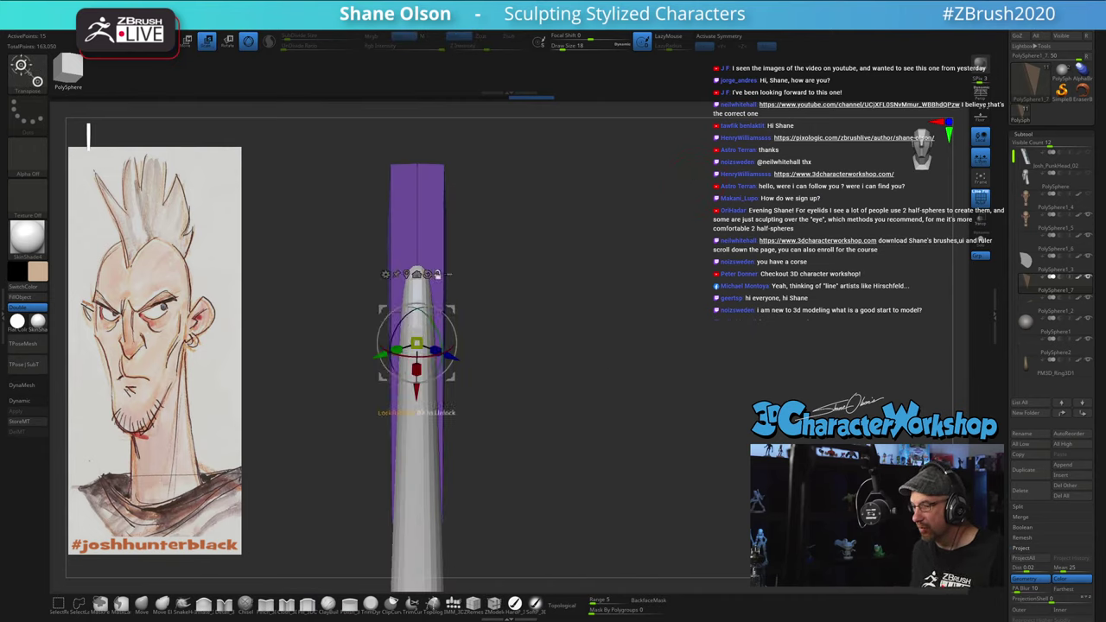
left_click(428, 275, "alt")
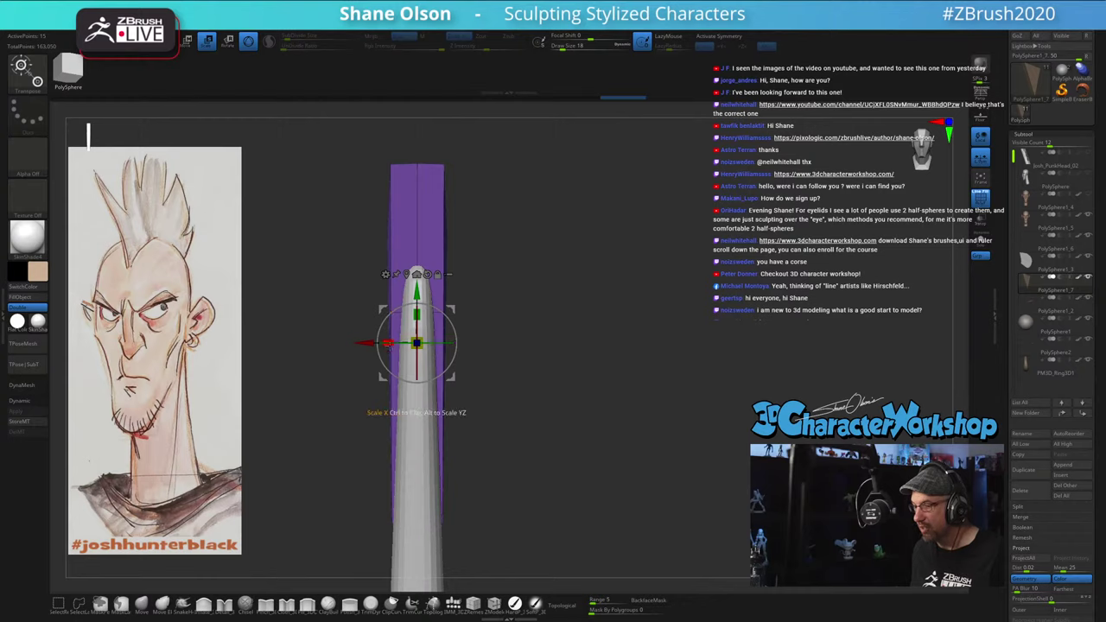
left_click_drag(390, 344, 278, 349)
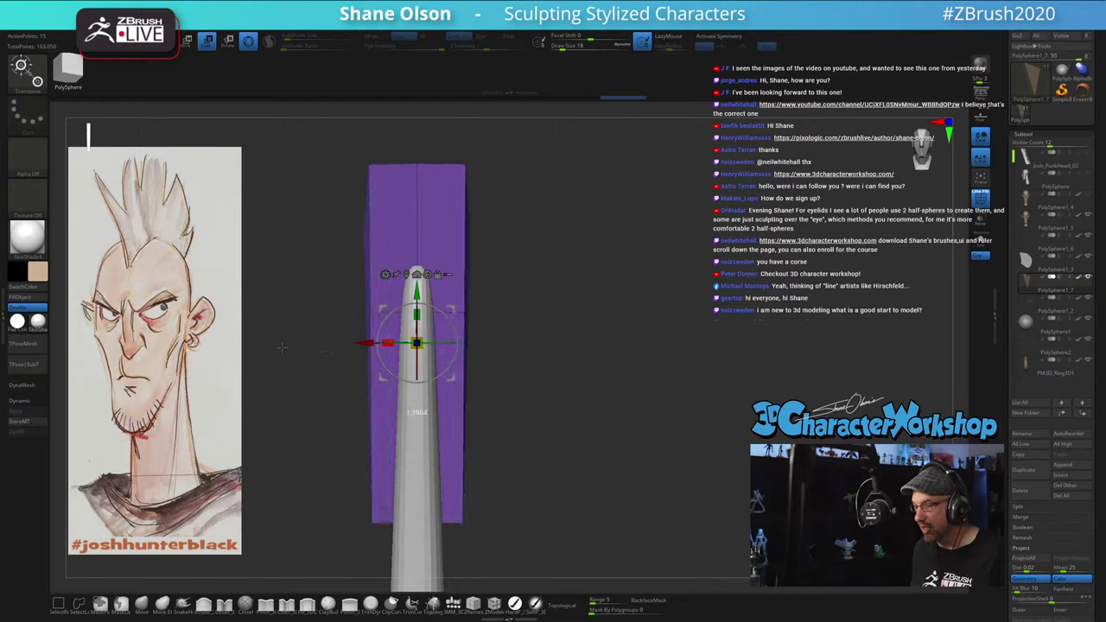
Step: Move the mohawk slab and spike to the end of the subtool list and group them in a new folder named Mohawk
left_click_drag(626, 323, 579, 319, "shift")
left_click_drag(662, 331, 662, 211, "alt")
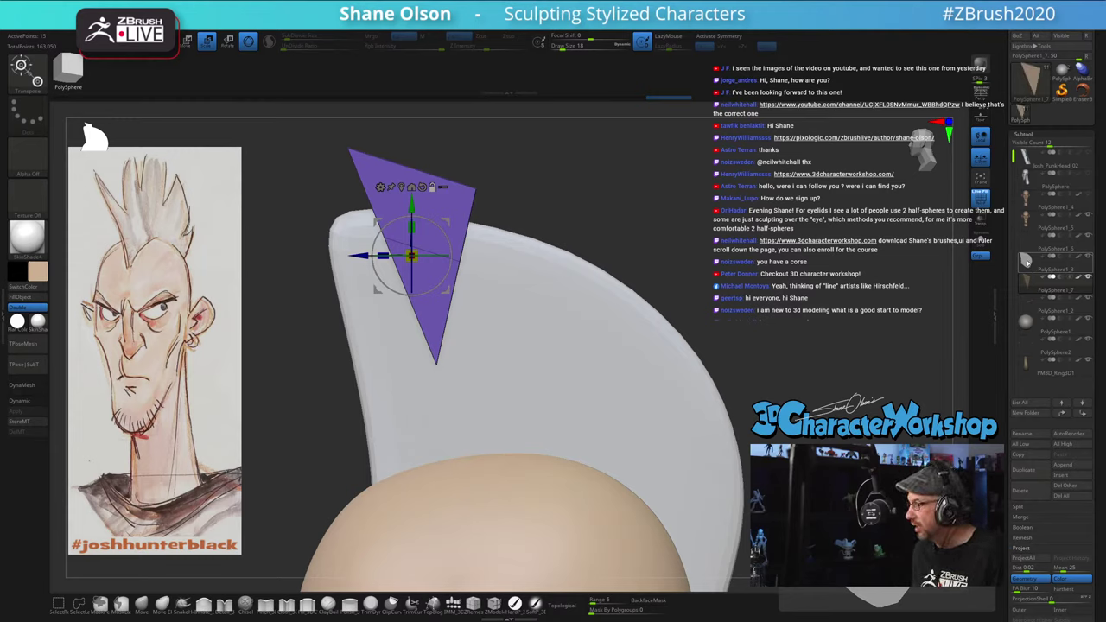
left_click_drag(1025, 259, 1022, 390)
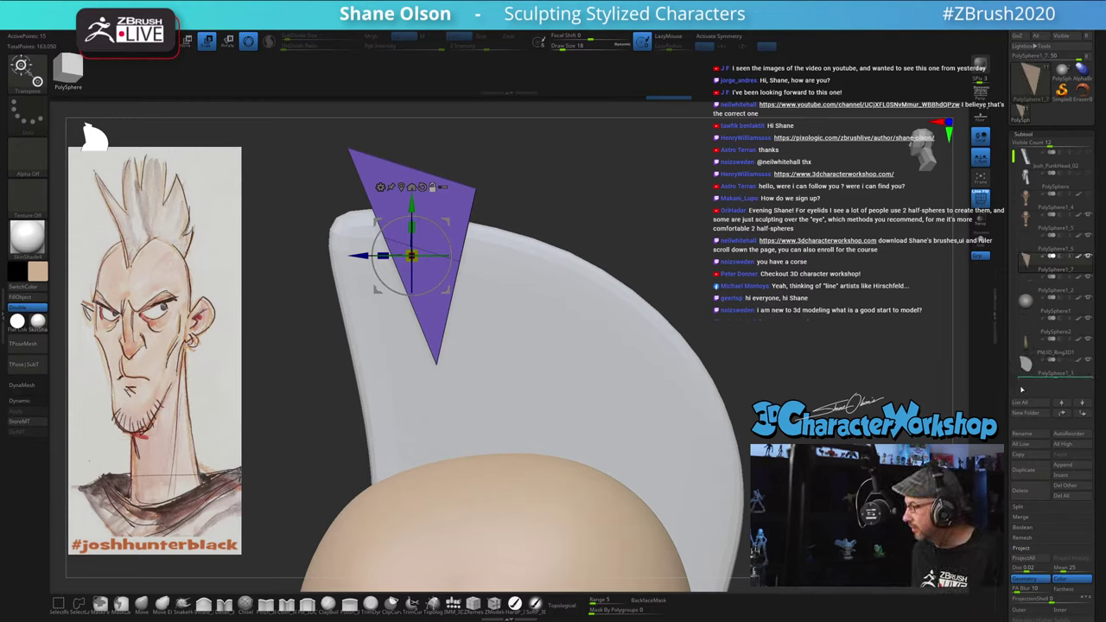
left_click_drag(1028, 257, 1028, 346)
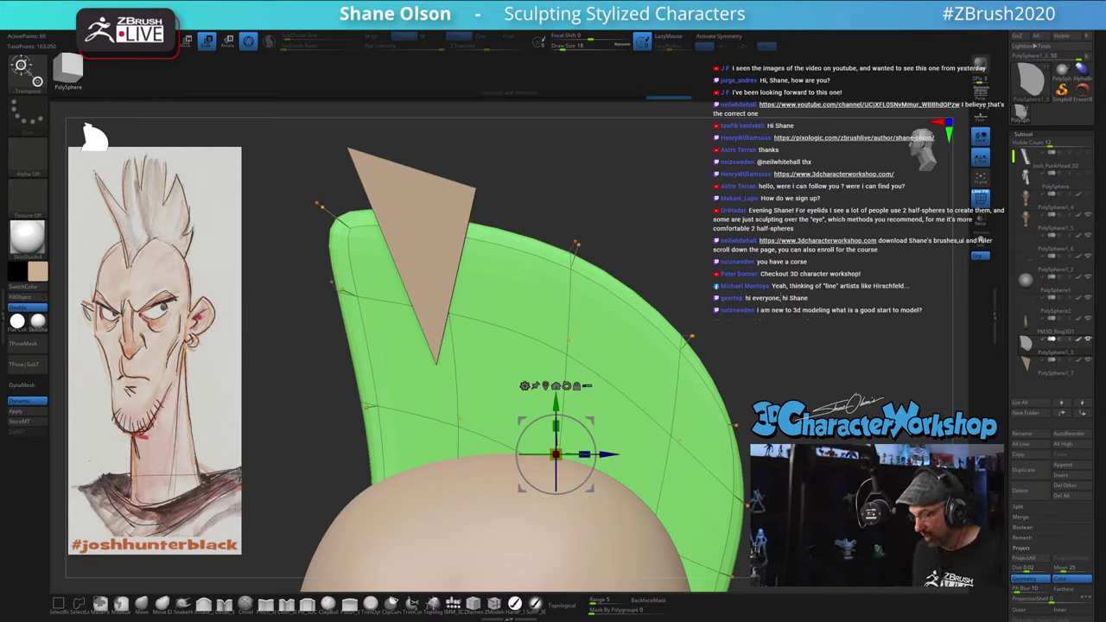
key("ctrl+shift+n")
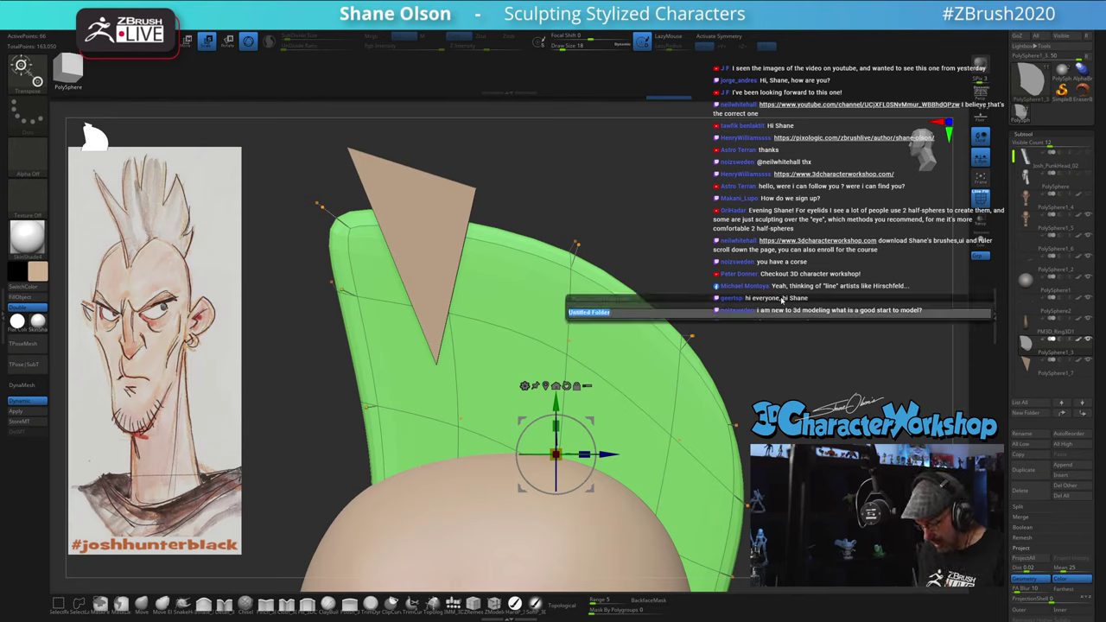
type("Mohawk")
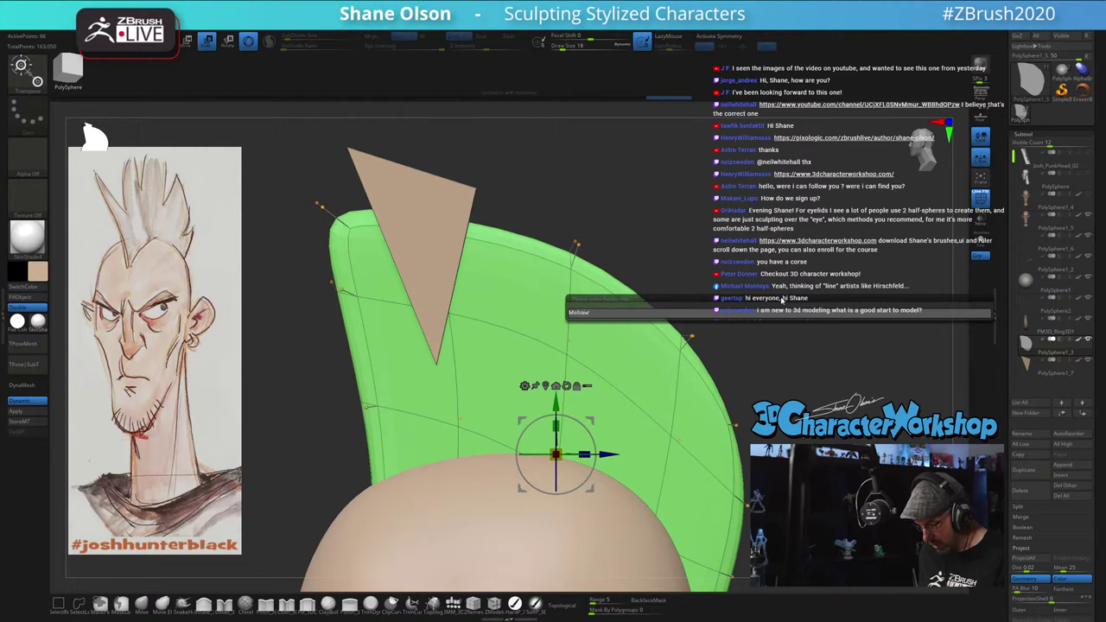
key("Return")
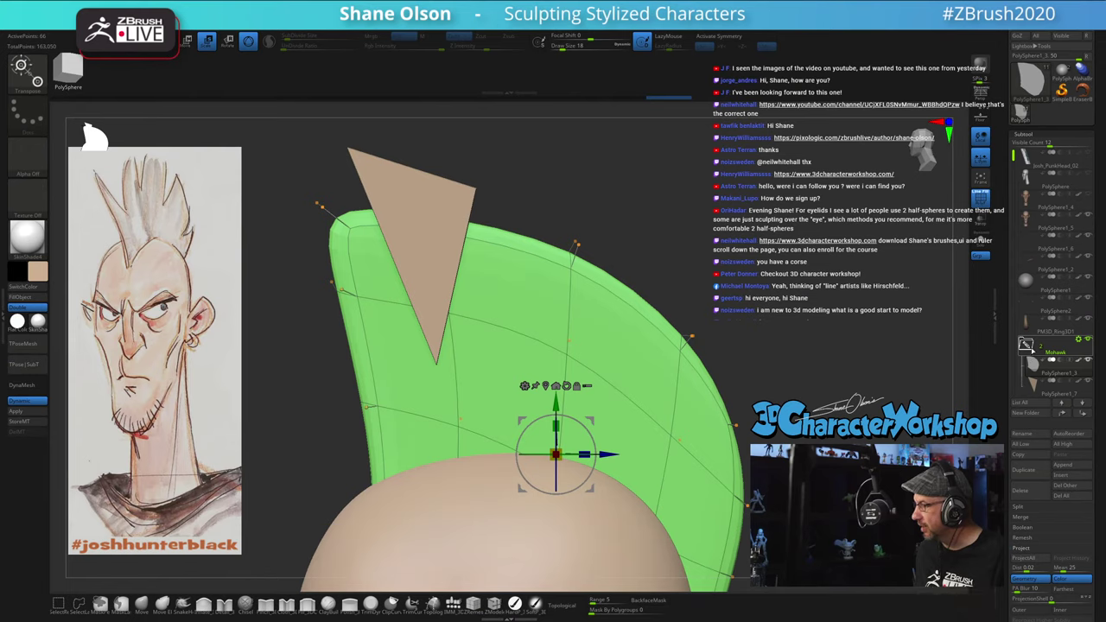
Step: Set the spike subtool to boolean subtraction and hide the polyframe to preview the notch cut into the mohawk
left_click(1034, 390)
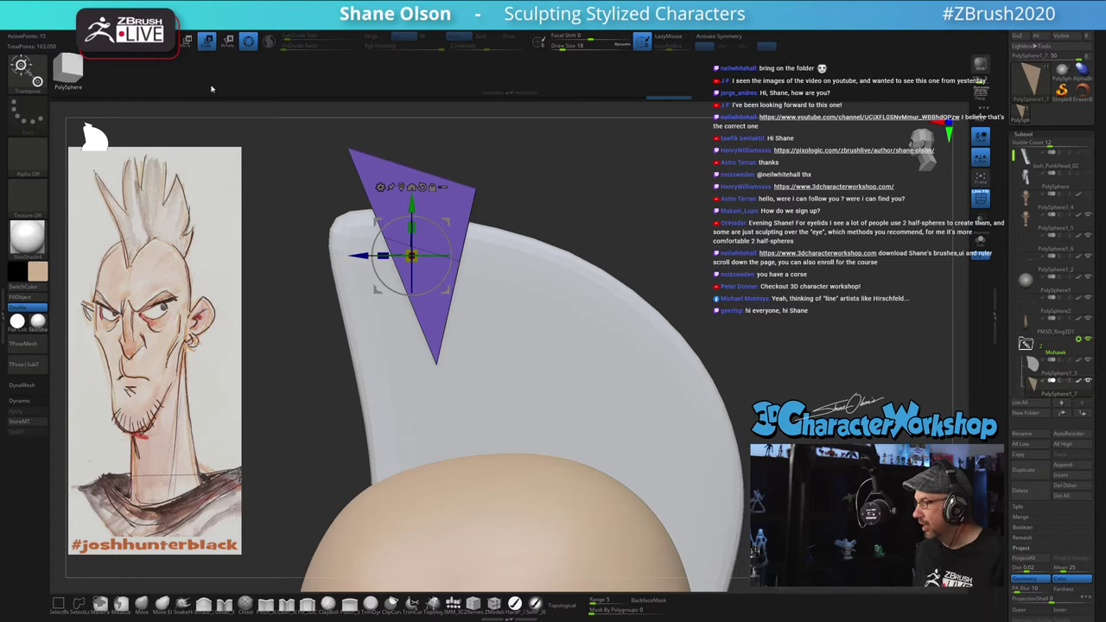
left_click_drag(747, 331, 726, 214, "alt")
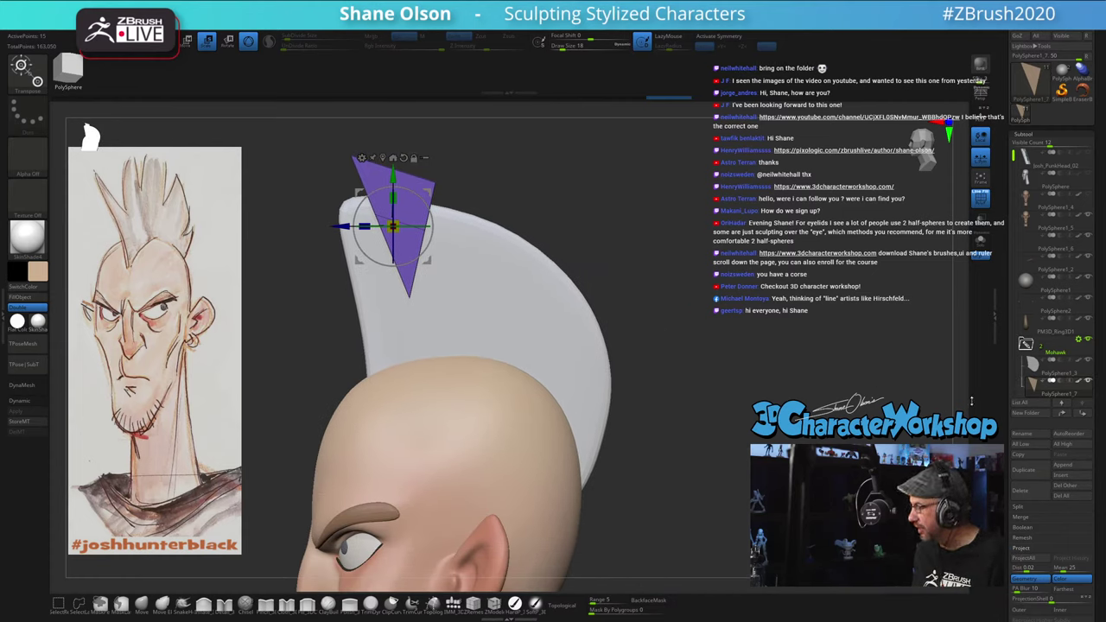
left_click(1062, 381)
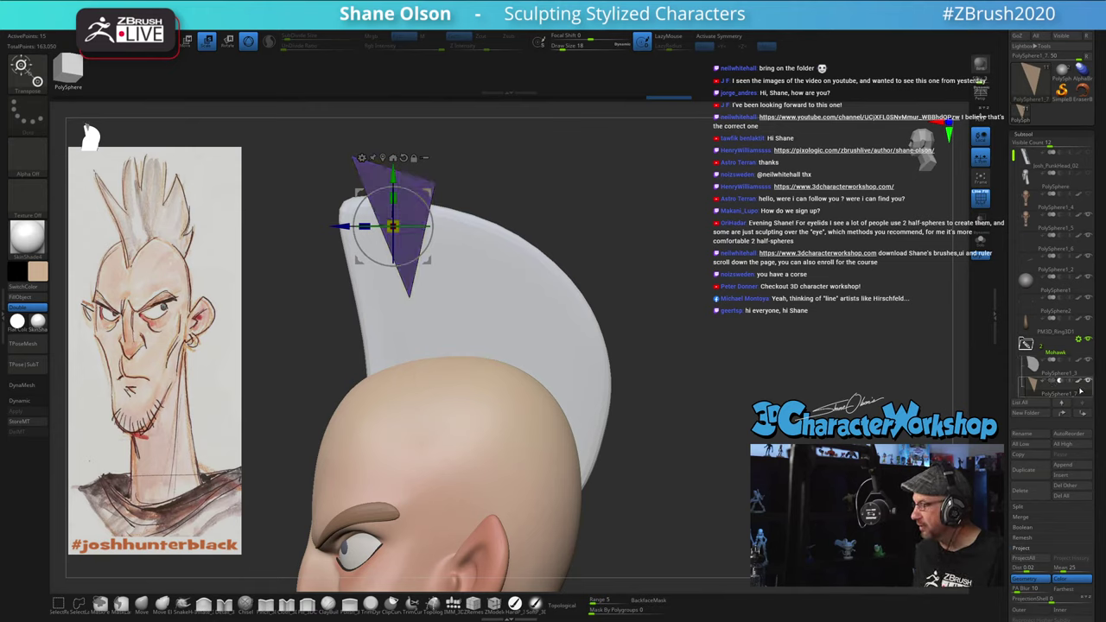
left_click_drag(546, 216, 642, 334)
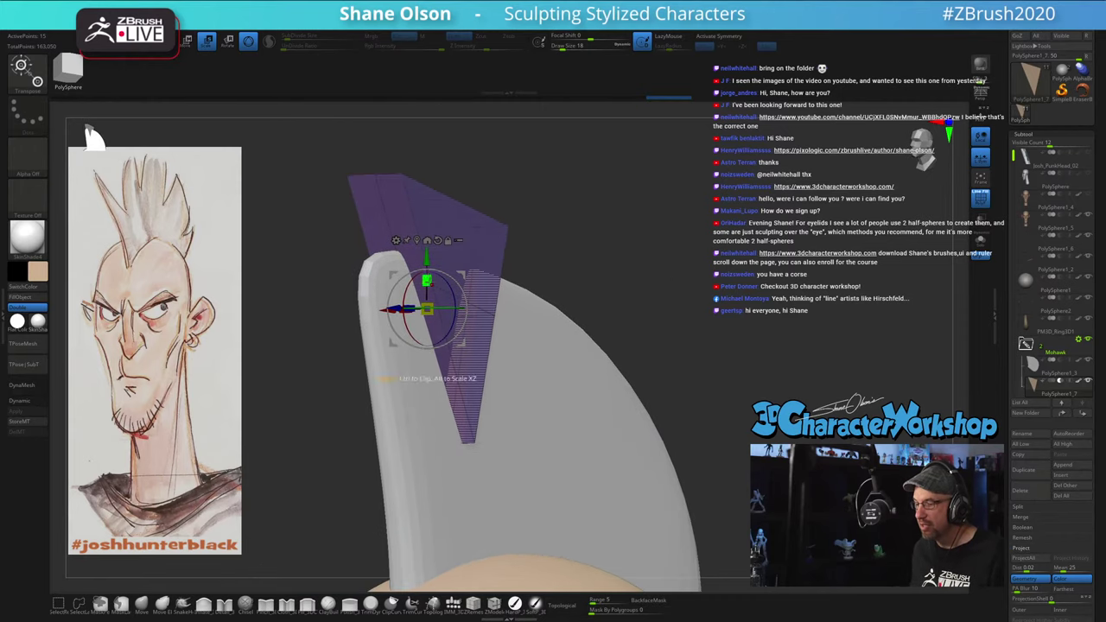
key("q")
mouse_move(784, 233)
left_mouse_down()
mouse_move(758, 231)
mouse_move(815, 245)
left_mouse_up()
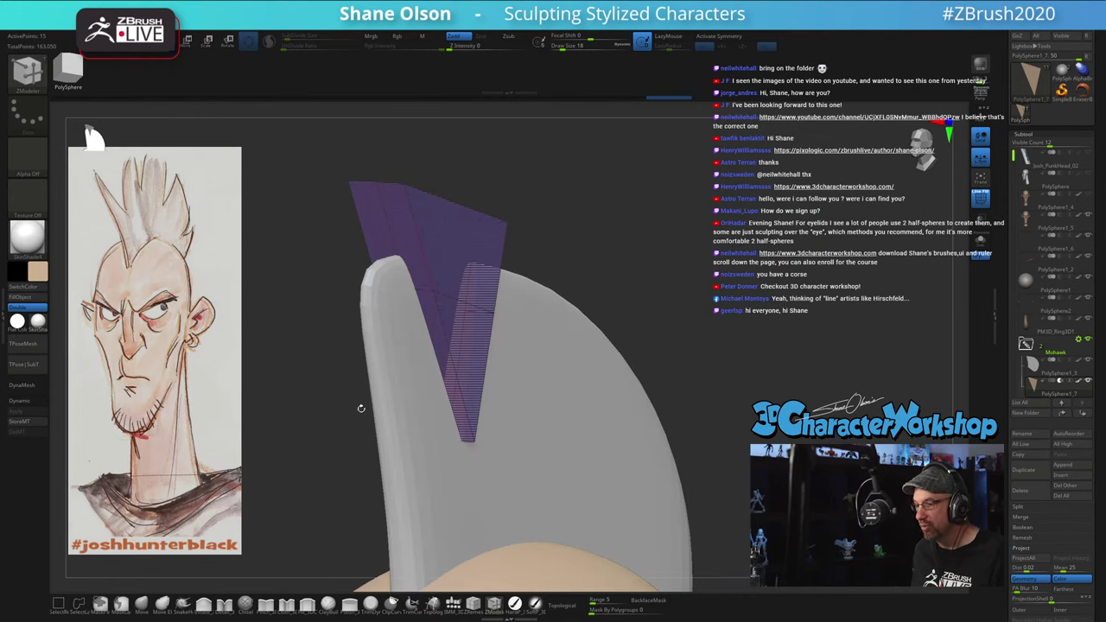
left_click_drag(730, 250, 458, 303)
key("shift+f")
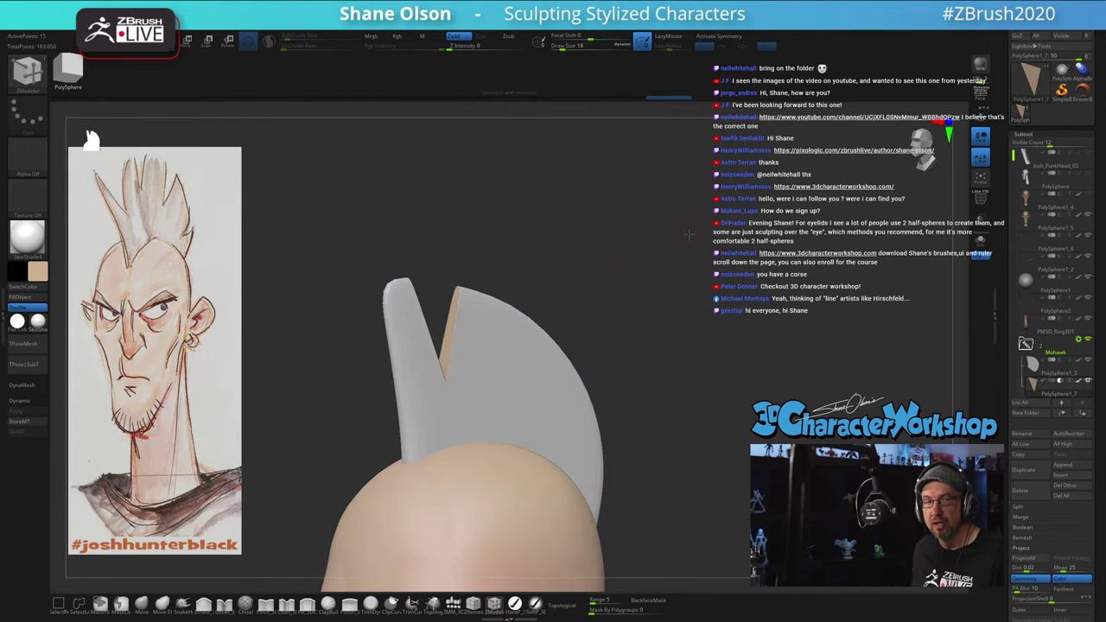
Step: Sample the mohawk's light grey colour and fill the spike with it so the faces inside the notch match
left_click_drag(689, 234, 723, 247, "alt")
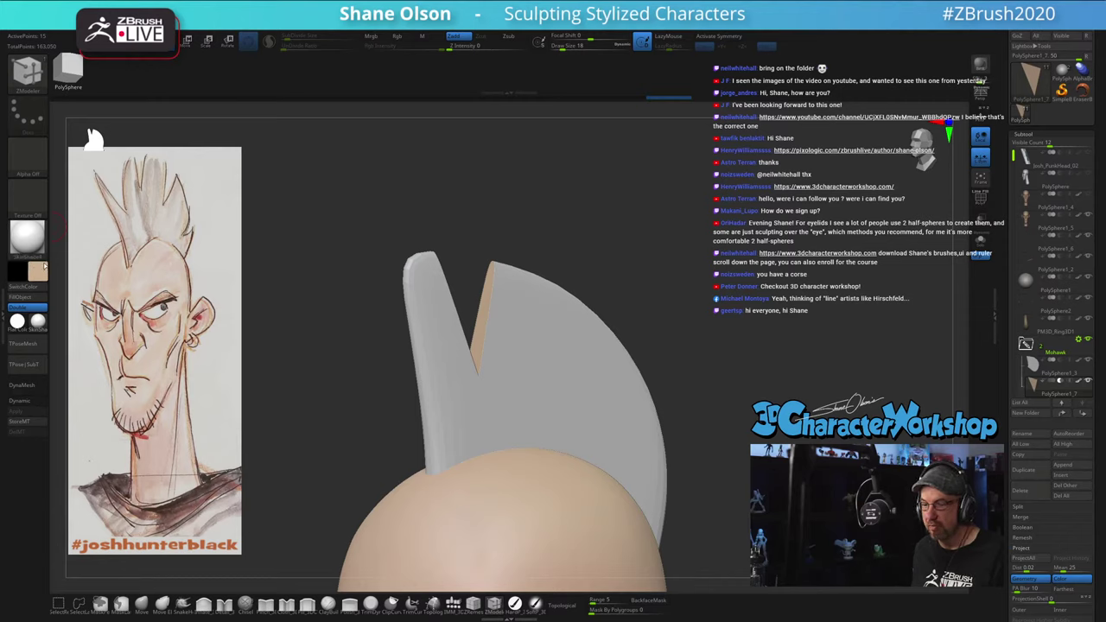
left_click_drag(523, 204, 459, 215)
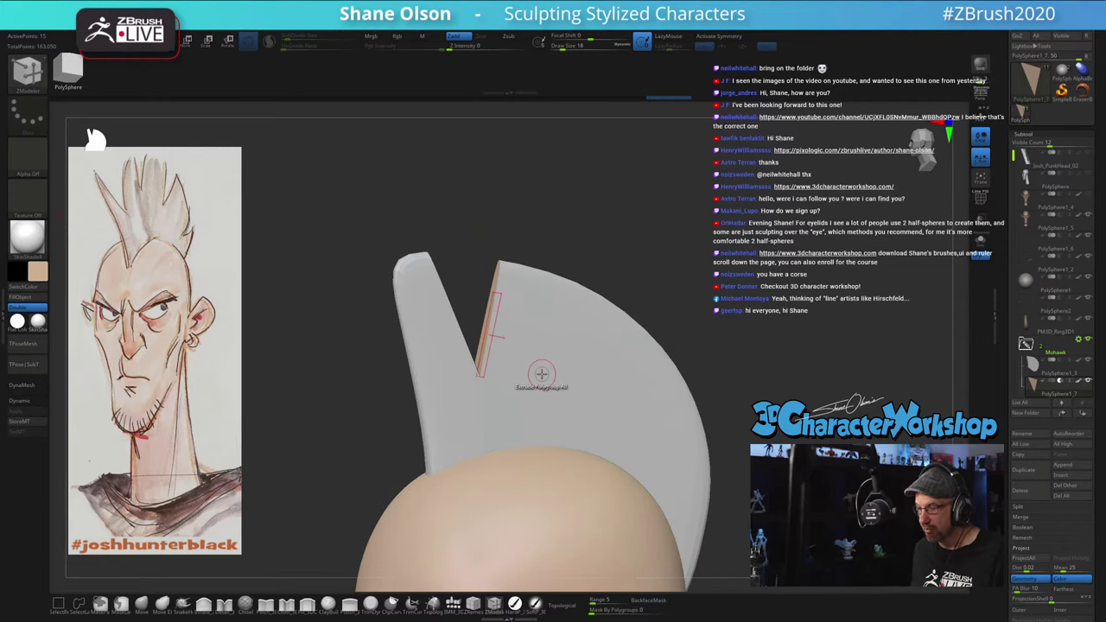
key("c")
left_click_drag(512, 233, 524, 231)
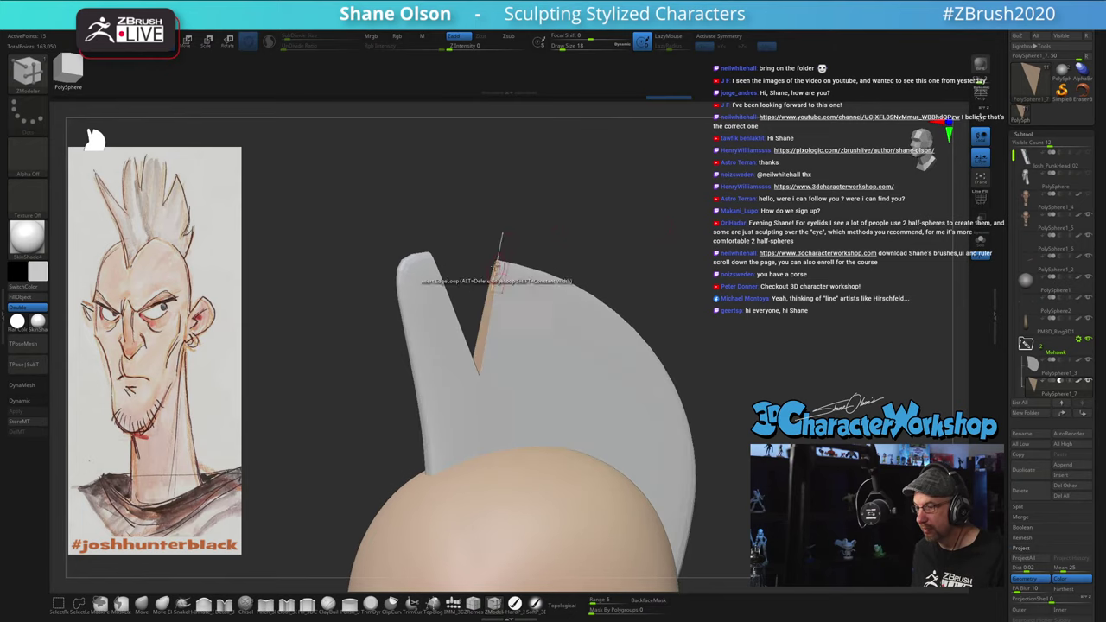
left_click(515, 605)
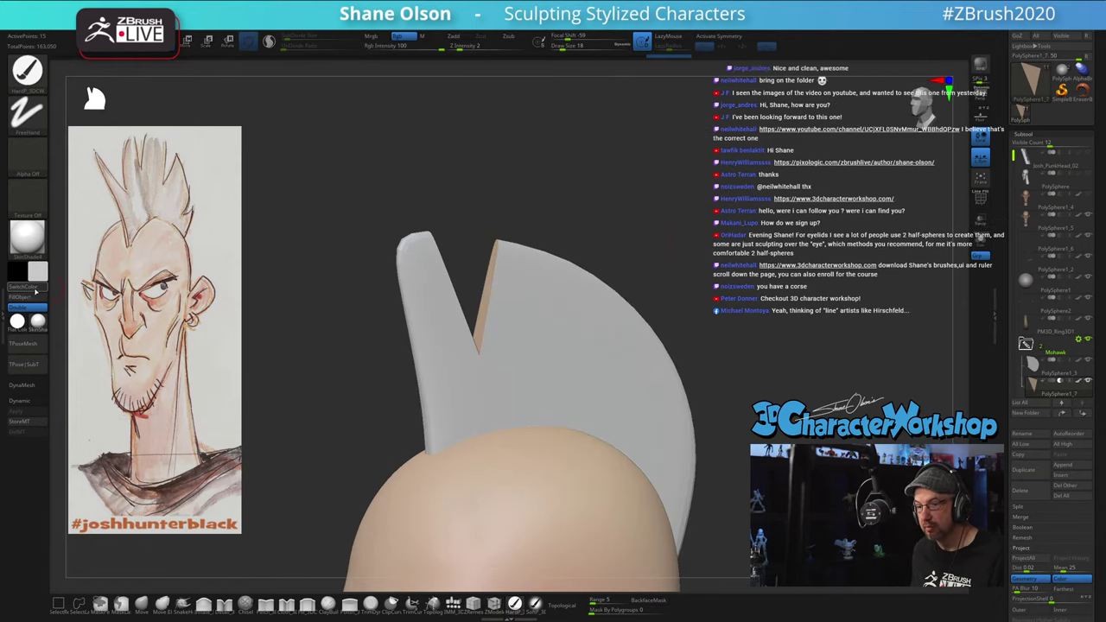
left_click(36, 297)
left_click_drag(659, 188, 714, 213)
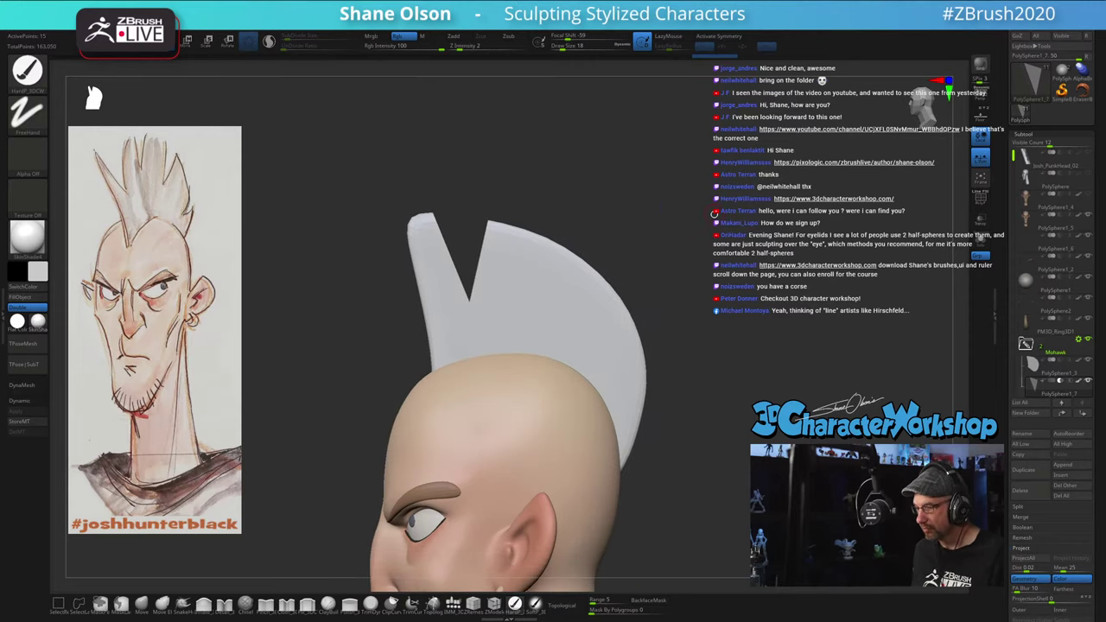
Step: Show the spike's polyframe again and mask the whole spike except its upper rear corner
key("w")
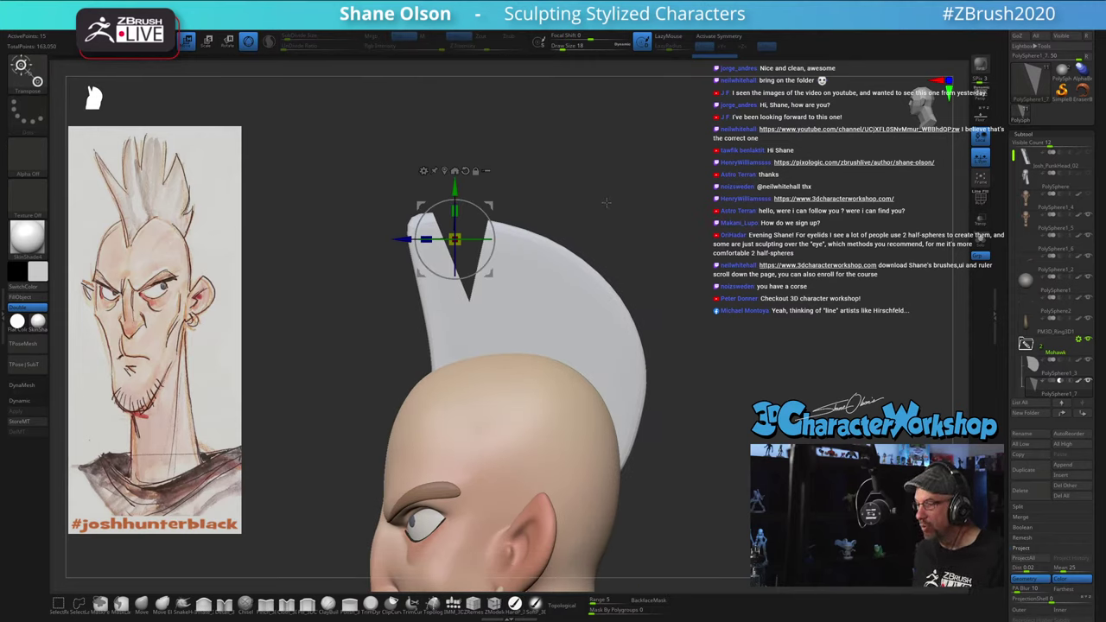
key("shift+f")
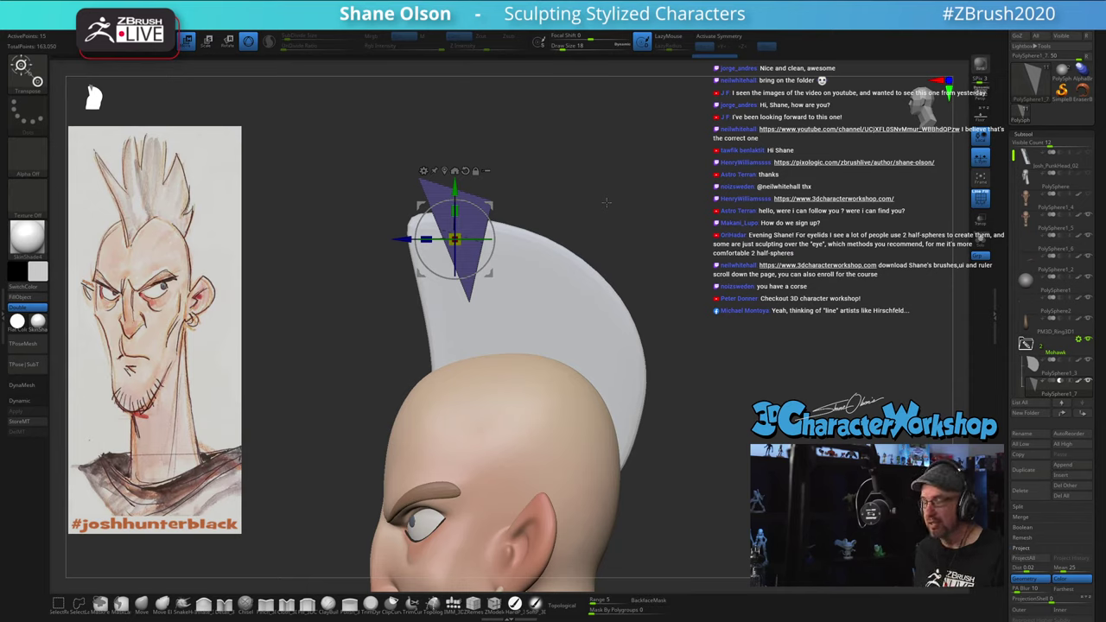
left_click_drag(607, 203, 619, 292, "alt")
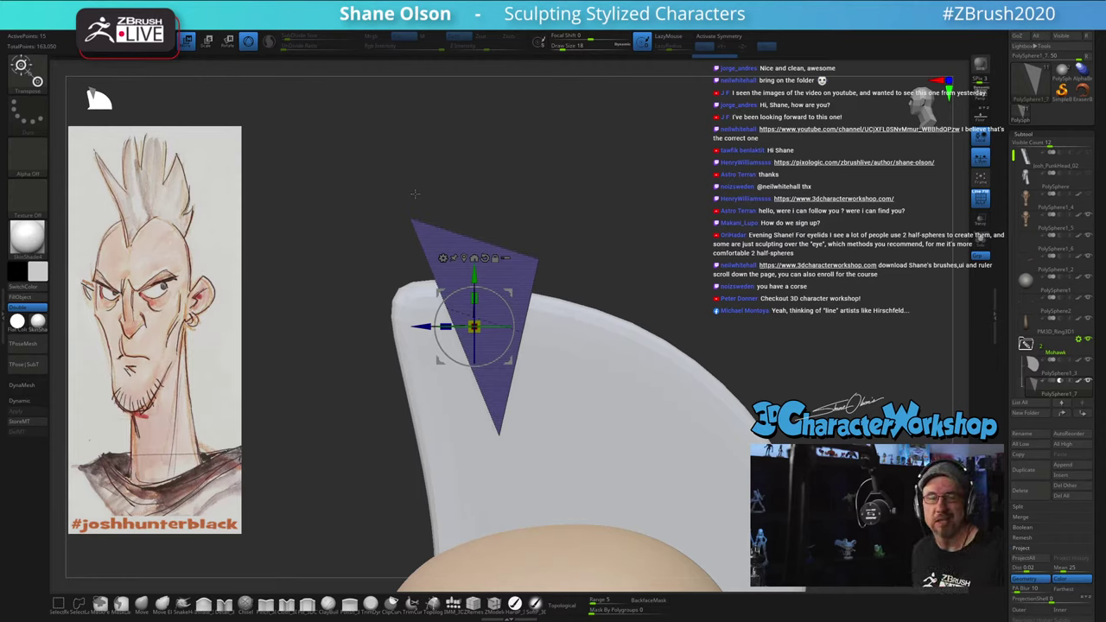
left_click(141, 604)
key("ctrl")
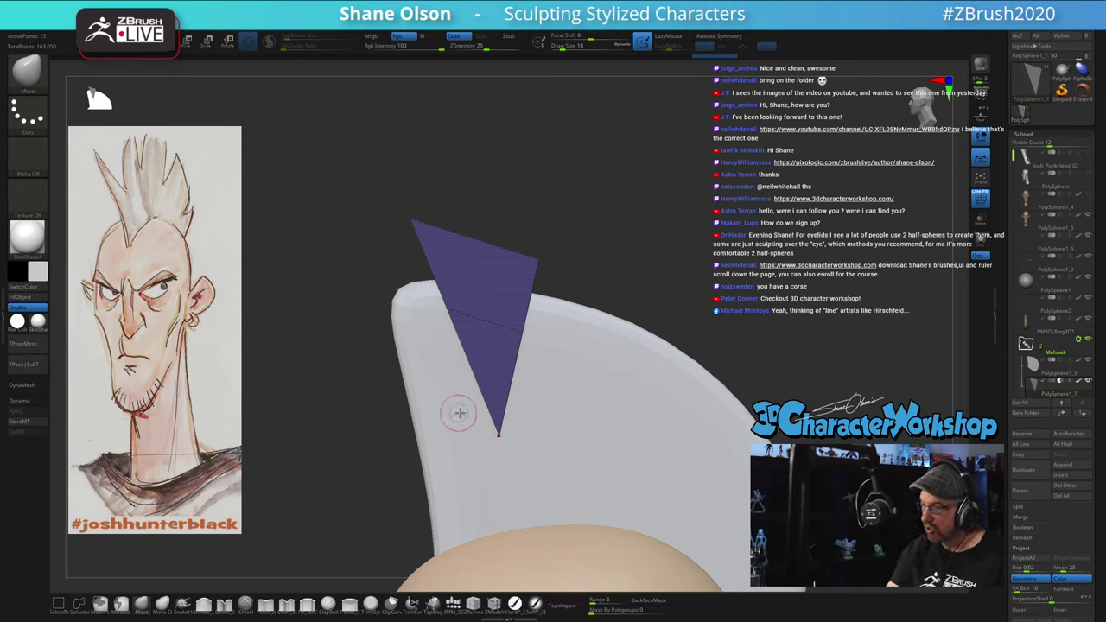
key("ctrl")
mouse_move(569, 217)
left_mouse_down("ctrl")
mouse_move(584, 268)
mouse_move(603, 255)
left_mouse_up("ctrl")
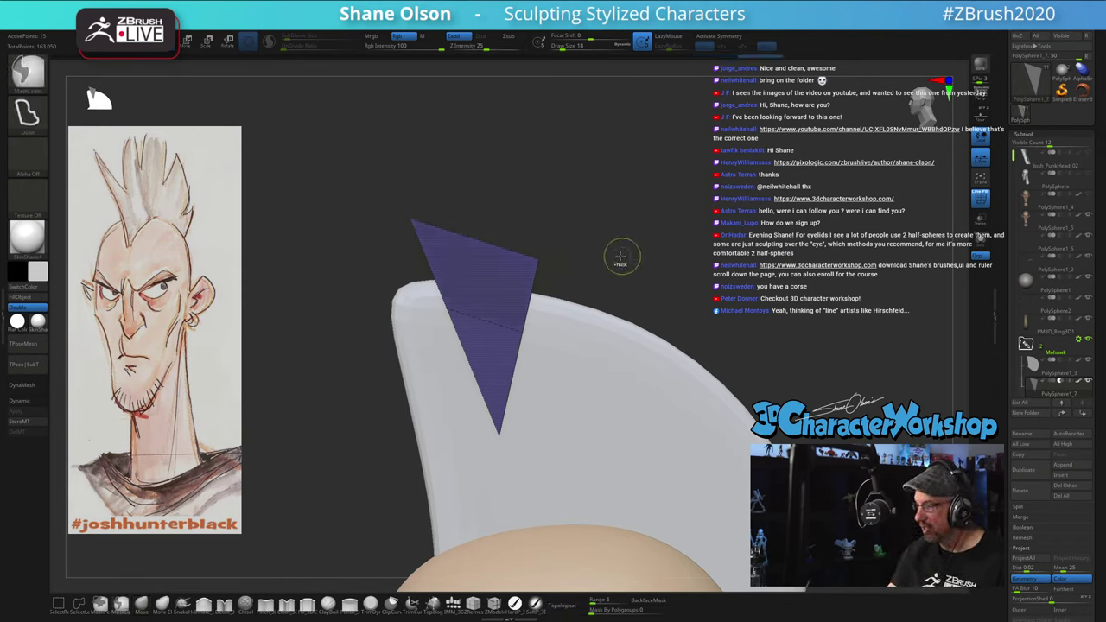
Step: Adjust the spike's unmasked upper rear corner with the transform gizmo and turn on the spike's dynamic subdivision
key("w")
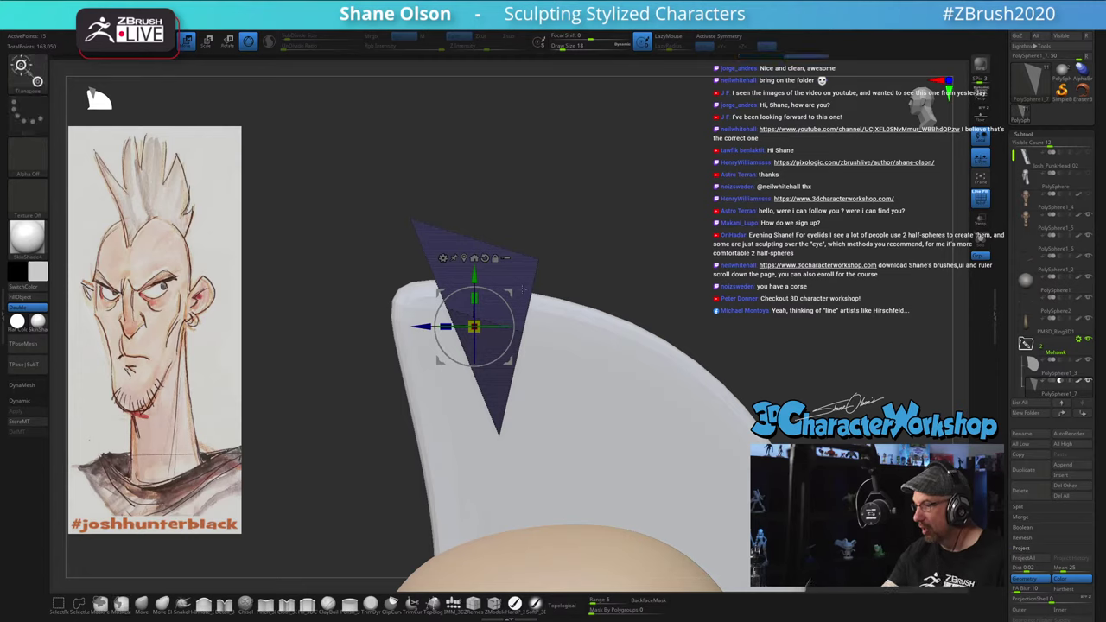
left_click_drag(512, 292, 650, 210, "alt")
left_click_drag(674, 294, 736, 304)
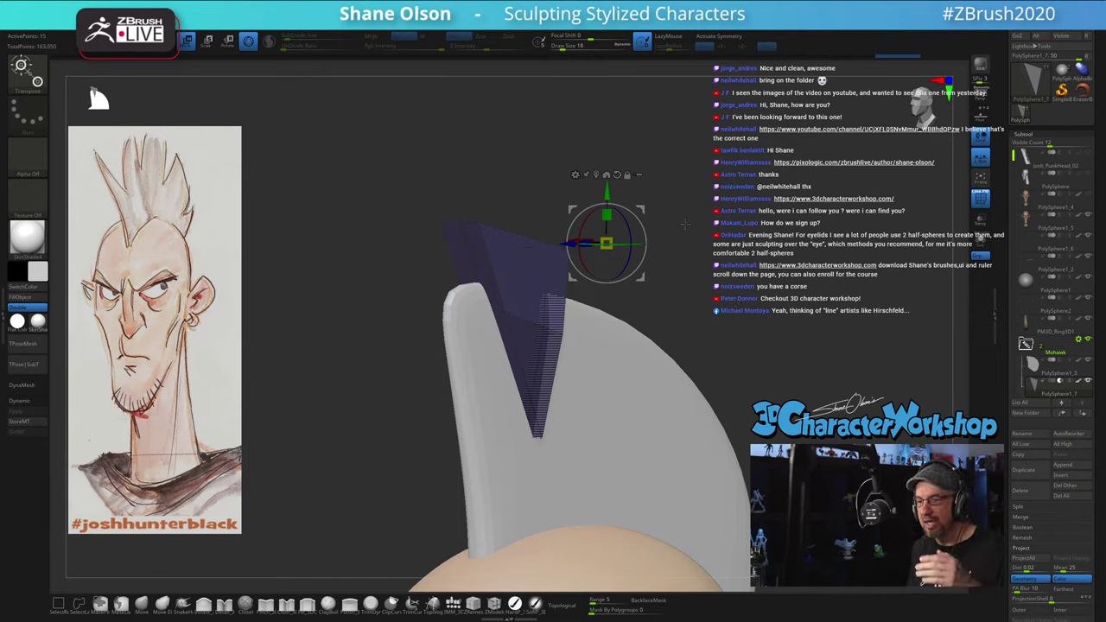
key("ctrl+z")
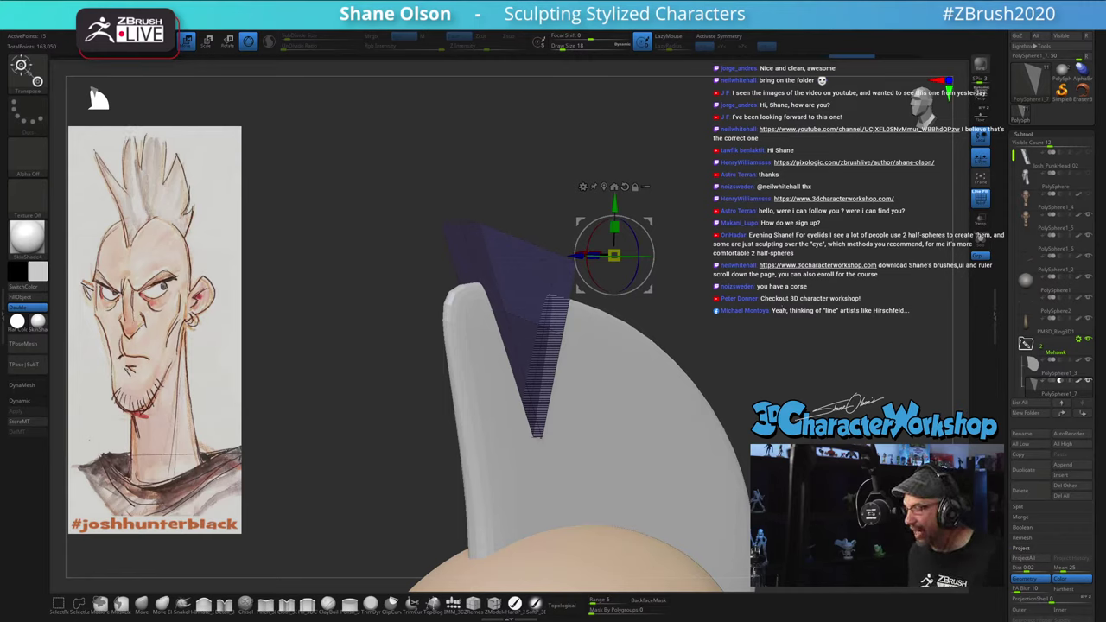
left_click_drag(519, 166, 497, 161)
key("d")
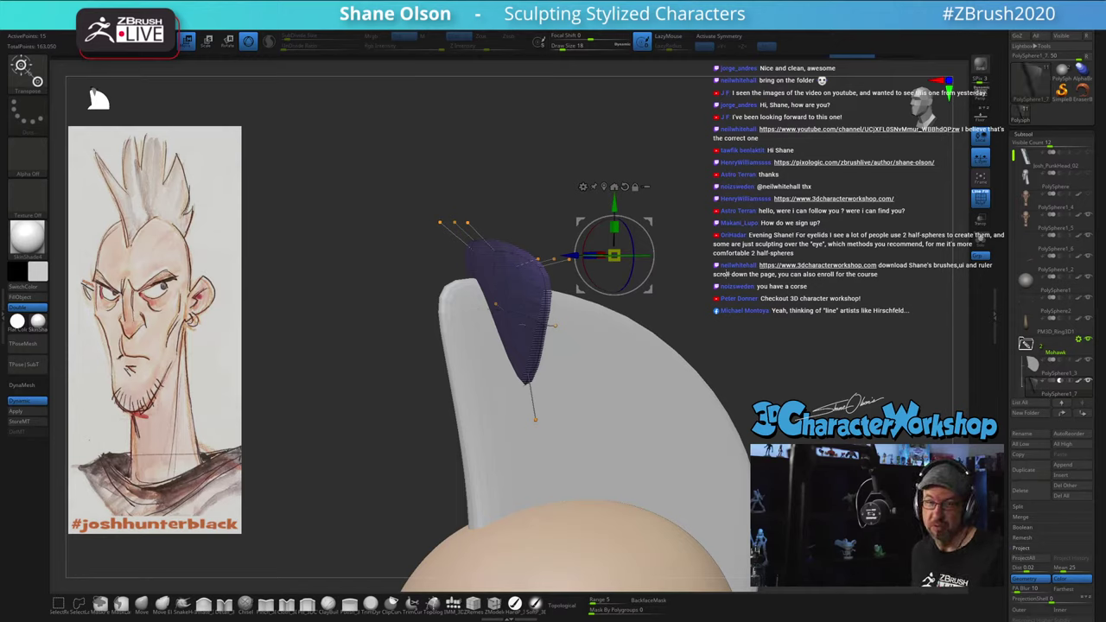
Step: Isolate the spike, turn off its dynamic subdivision and activate X symmetry with the polyframe shown
left_click(980, 246)
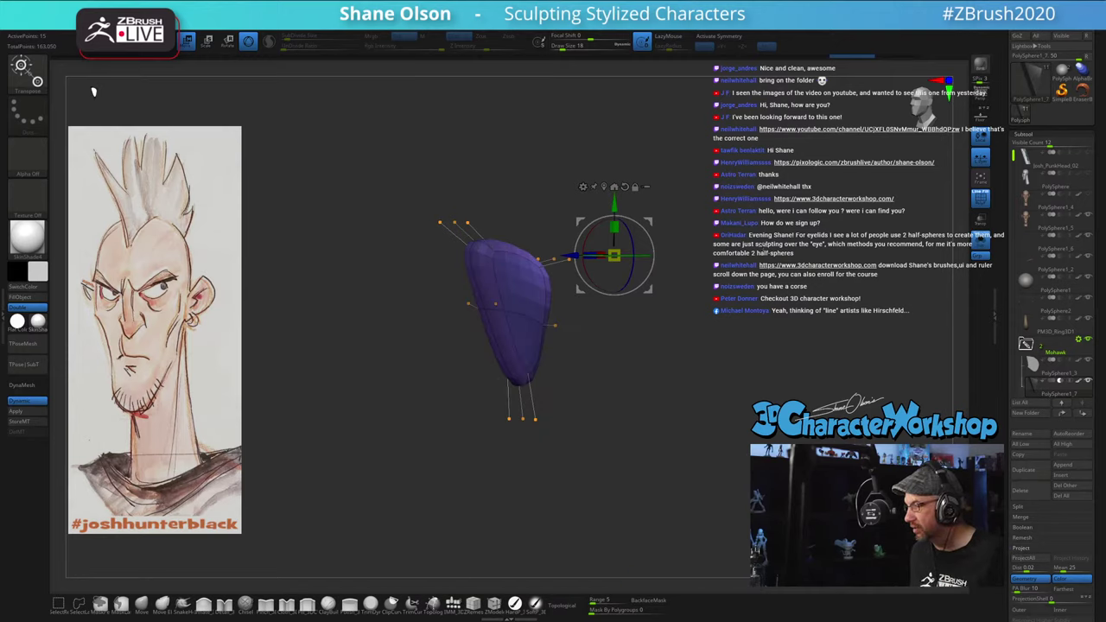
key("shift+d")
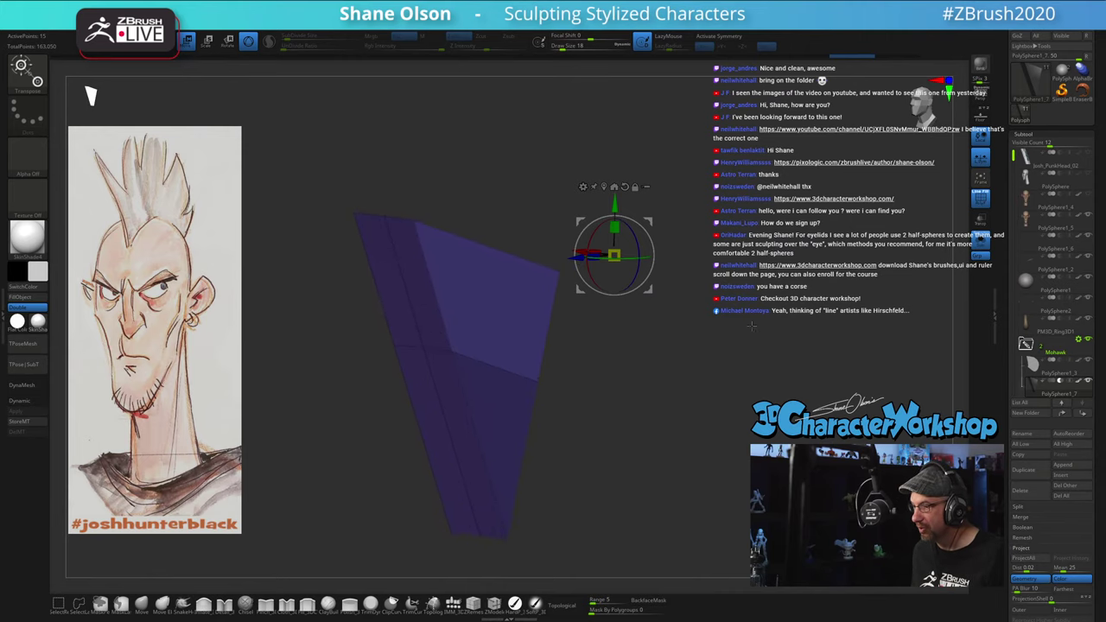
left_click_drag(752, 326, 681, 367)
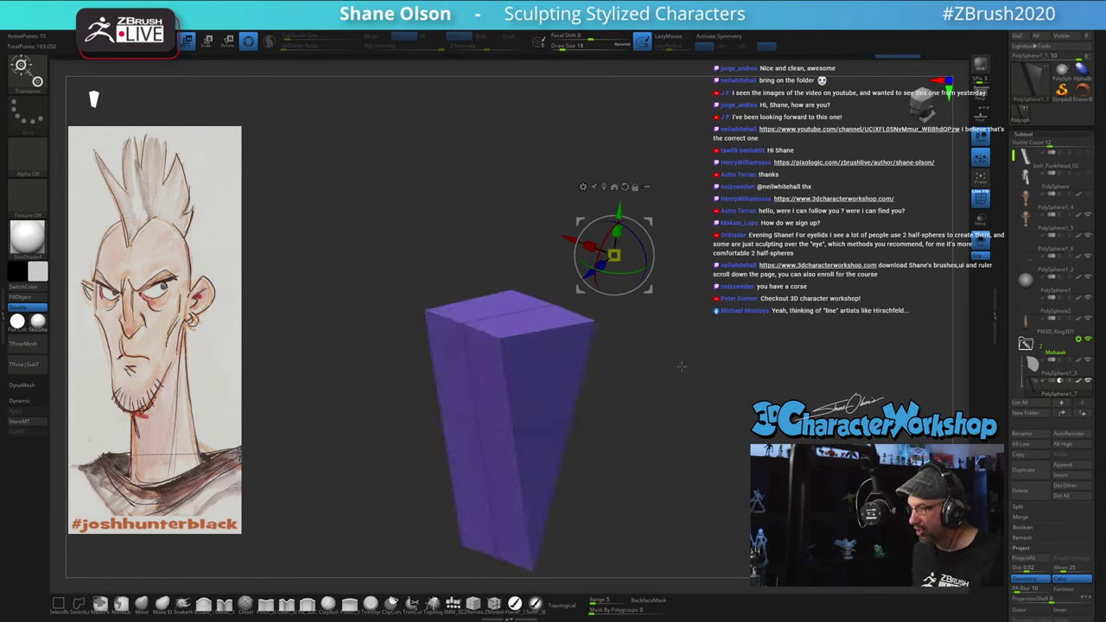
key("shift+f")
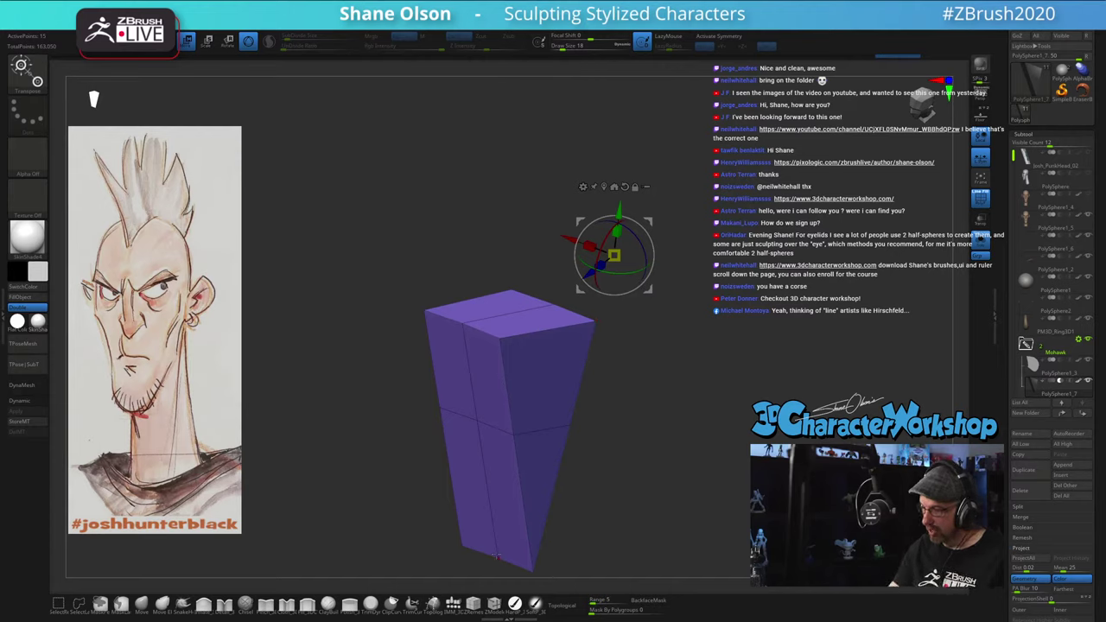
left_click_drag(622, 454, 634, 413)
key("x")
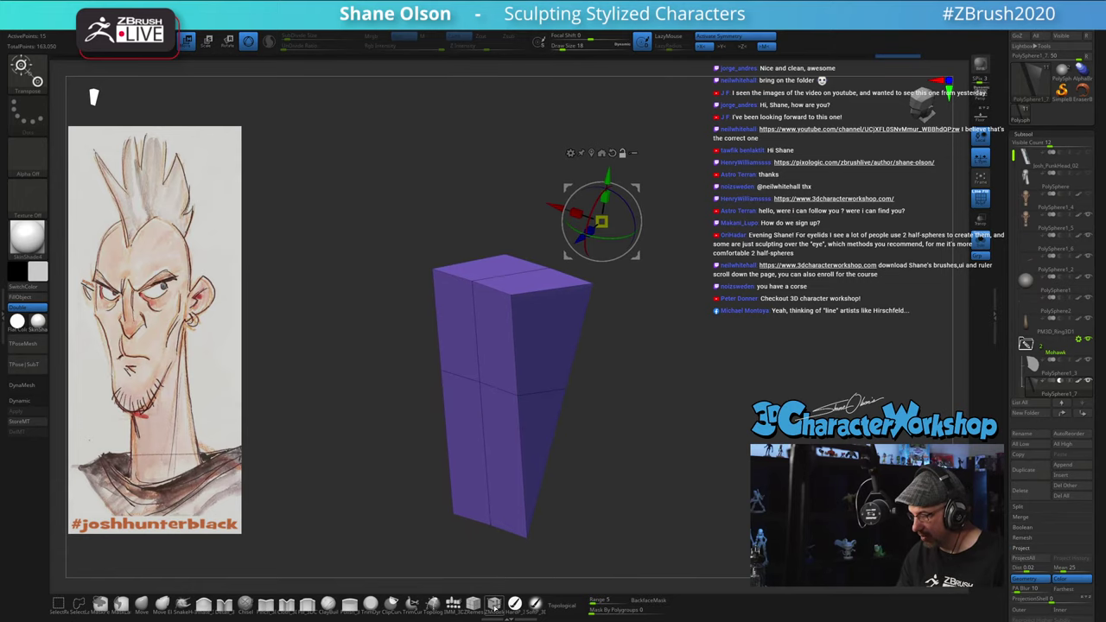
Step: Insert mirrored edge loops close to the spike's two side faces with ZModeler and inspect the result with dynamic subdivision
key("q")
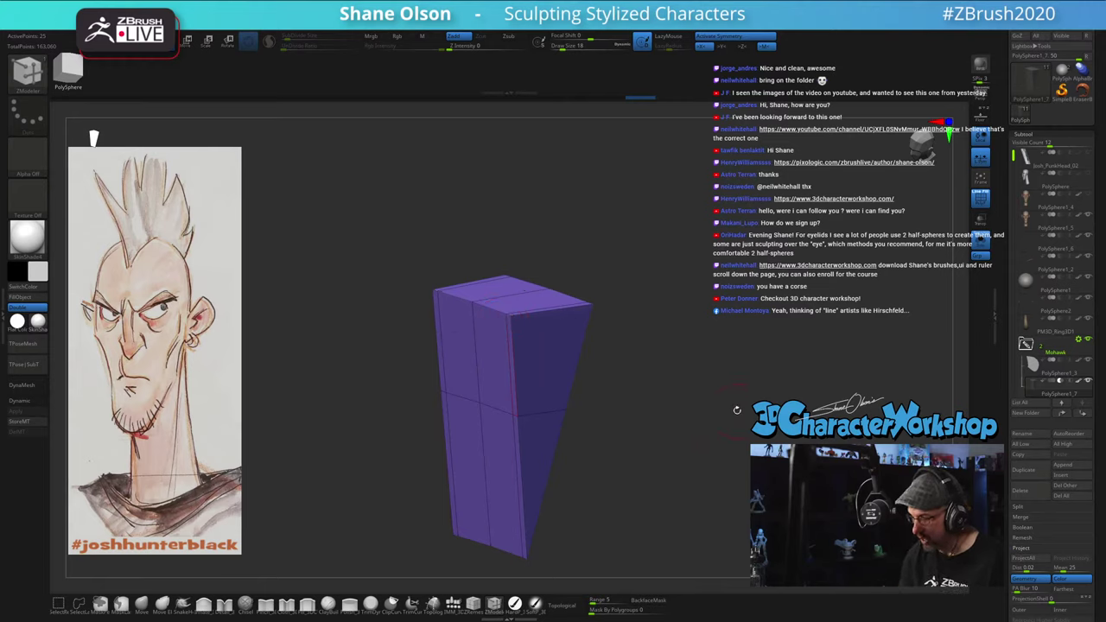
key("d")
left_click_drag(728, 418, 666, 433)
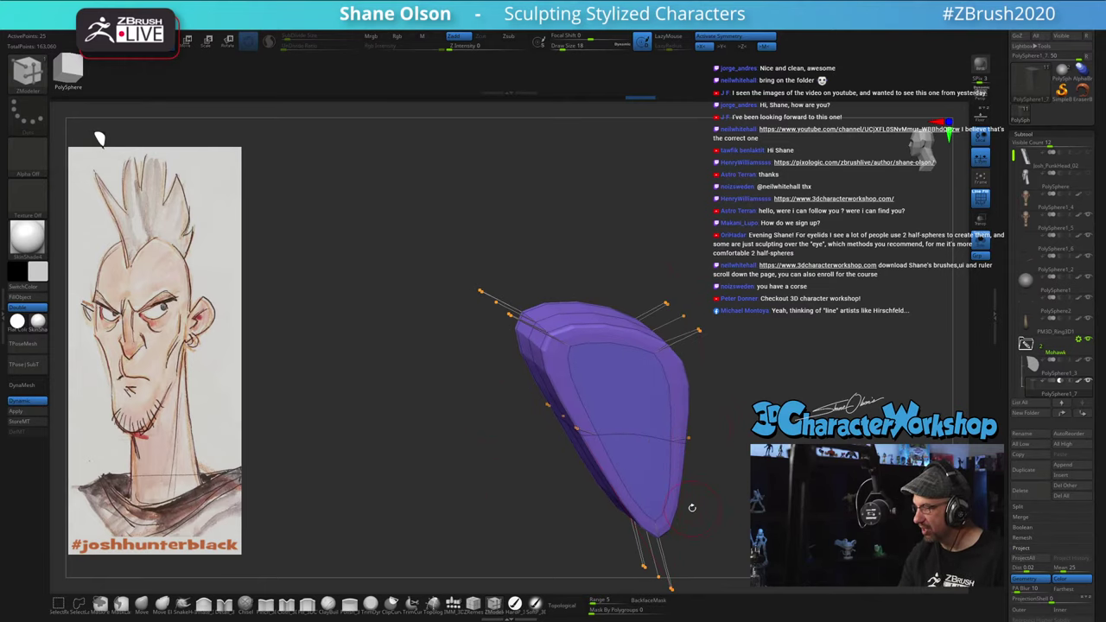
left_click_drag(702, 462, 638, 385)
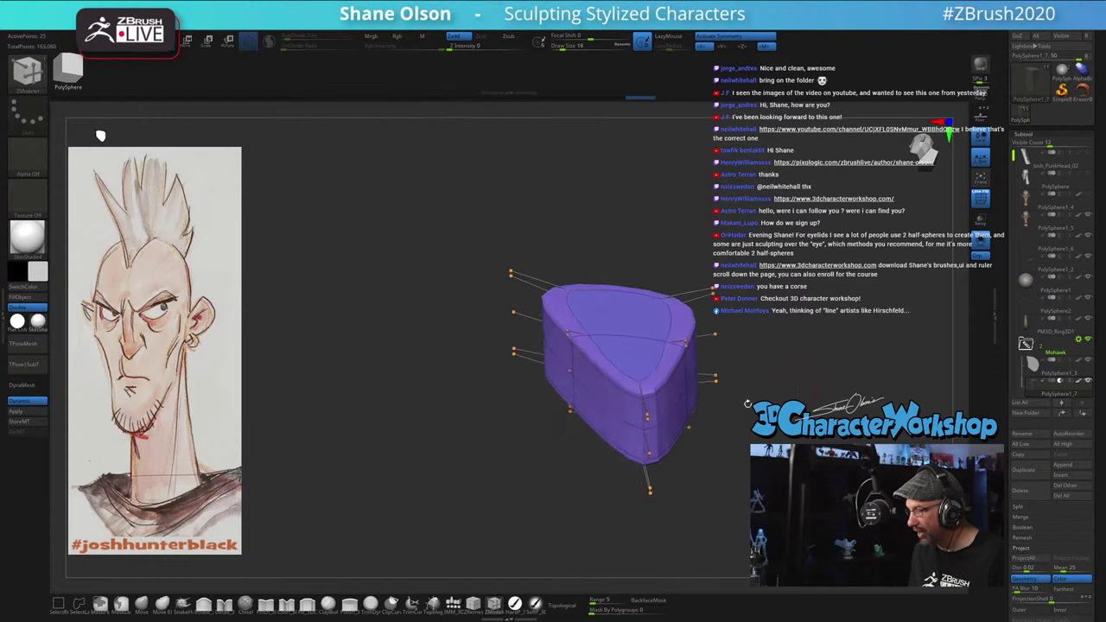
left_click_drag(743, 390, 613, 364)
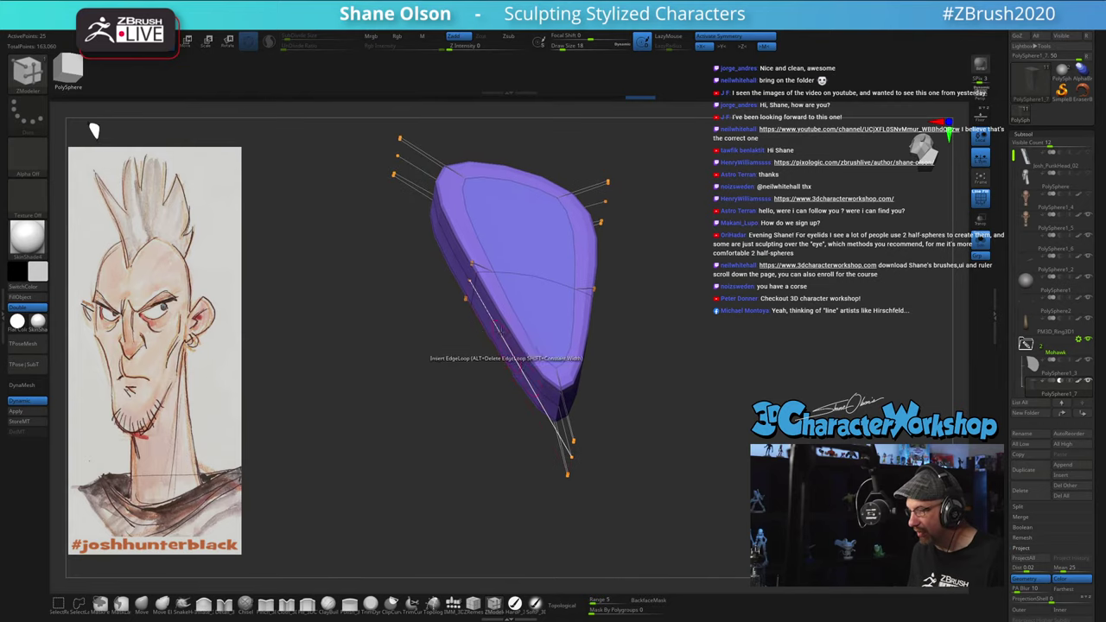
left_click_drag(739, 378, 378, 398)
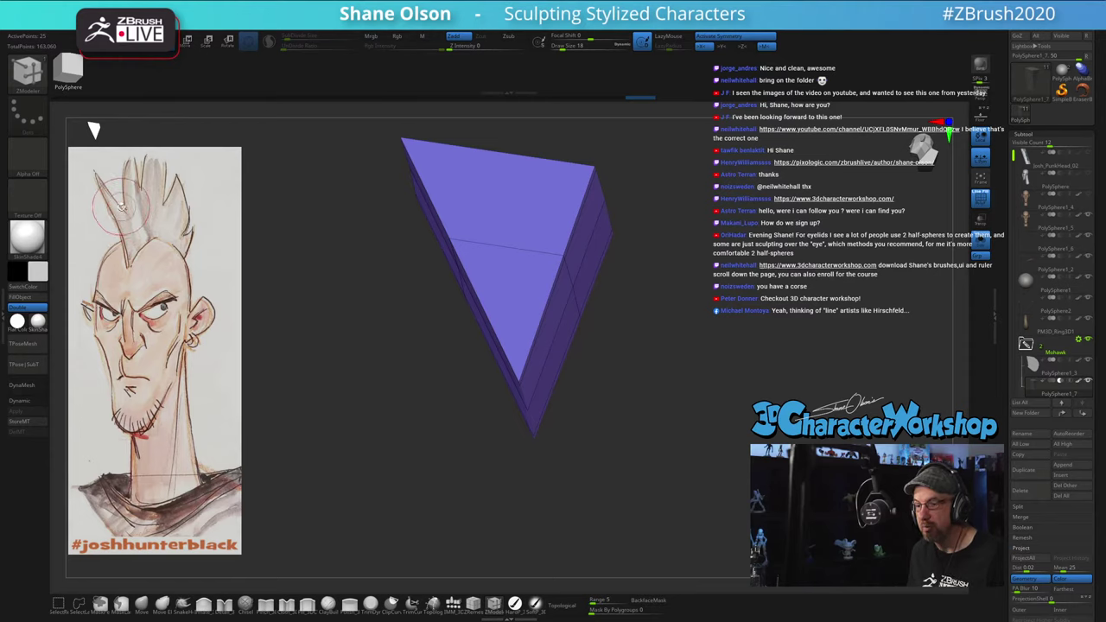
Step: Insert supporting edge loops on the spike's side face, running close to its long front and rear edges
left_click_drag(640, 397, 606, 367)
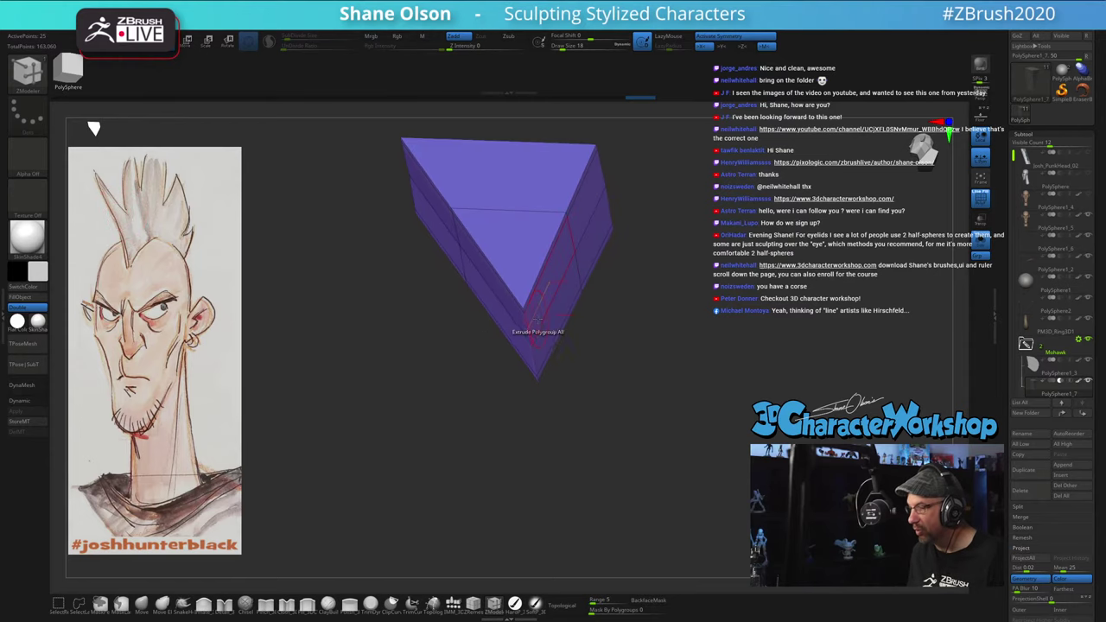
left_click(507, 292)
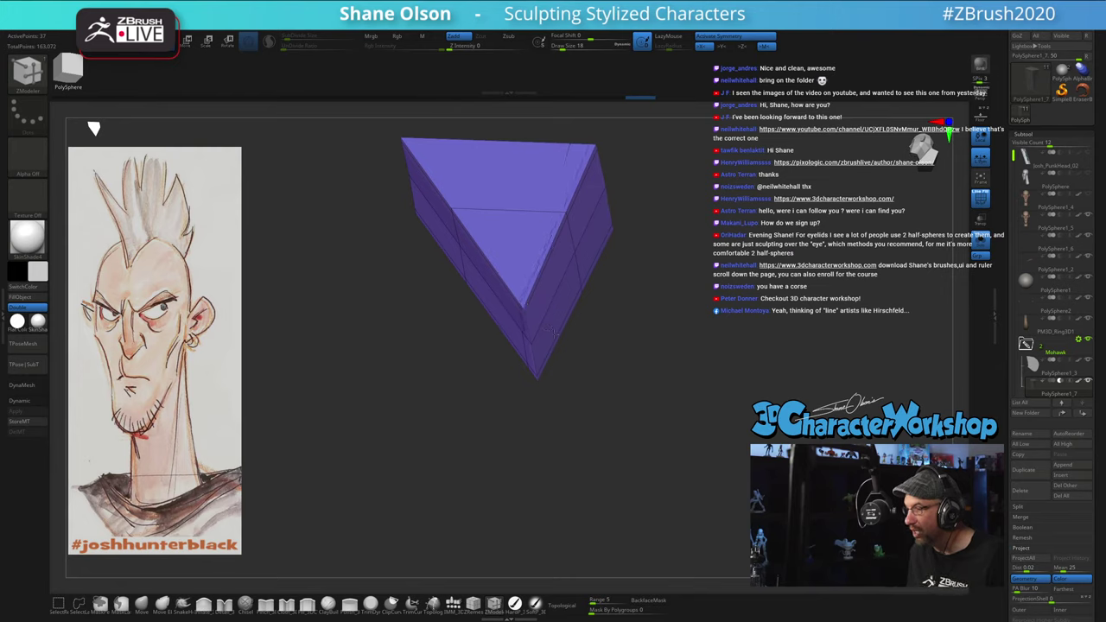
left_click_drag(690, 325, 704, 384, "alt")
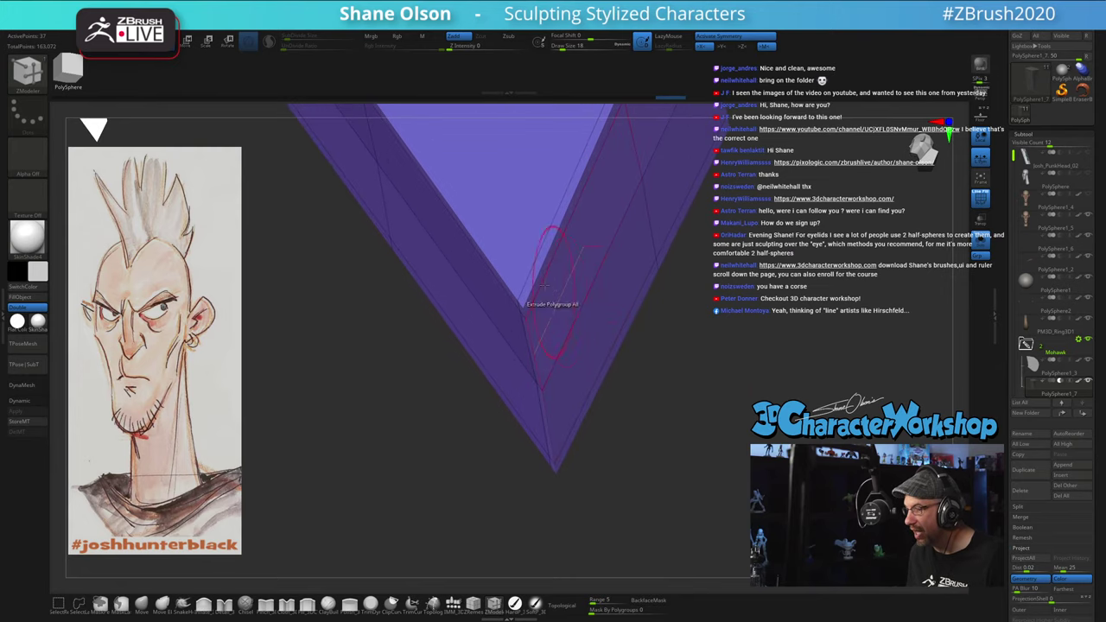
left_click(531, 266)
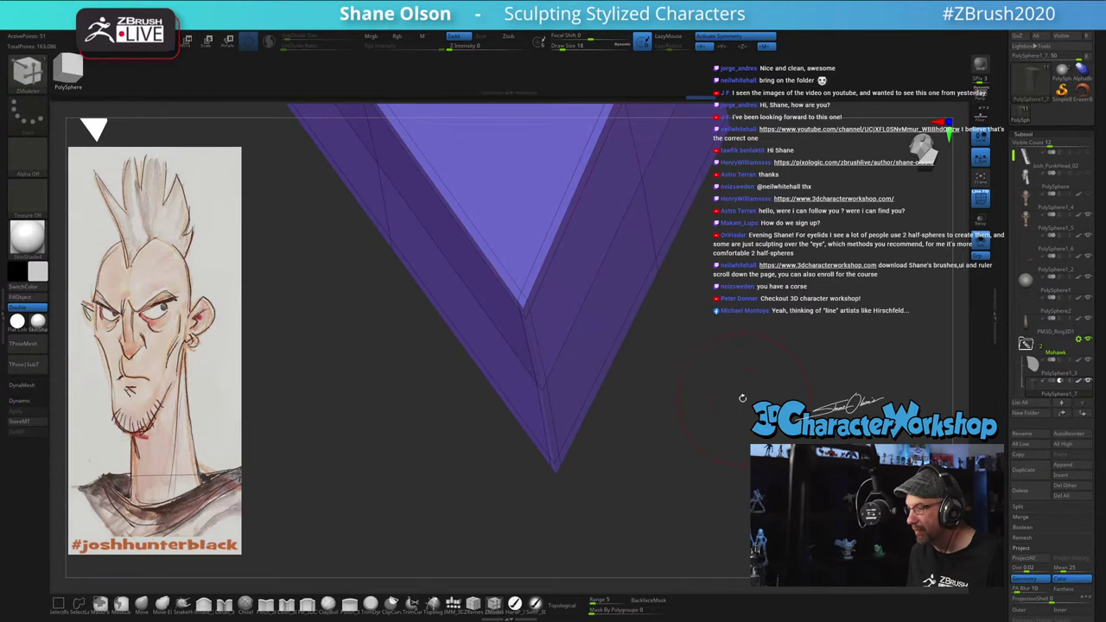
Step: Insert an edge loop just below the spike's upper end and turn dynamic subdivision on to check the sharpened shape
left_click_drag(742, 397, 736, 453)
key("d")
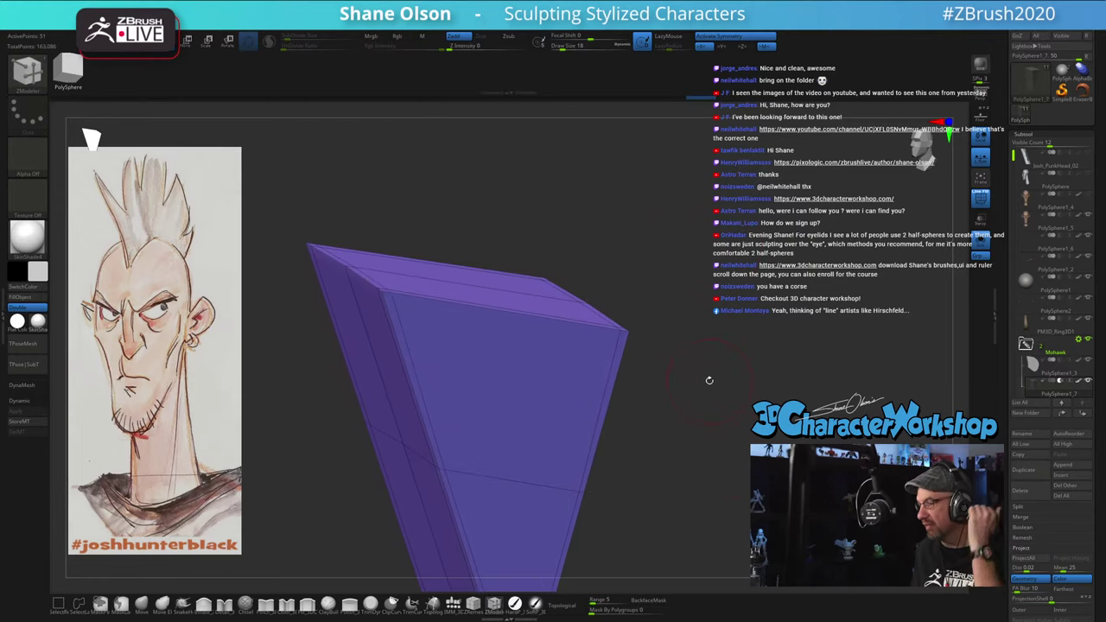
left_click(403, 286)
key("d")
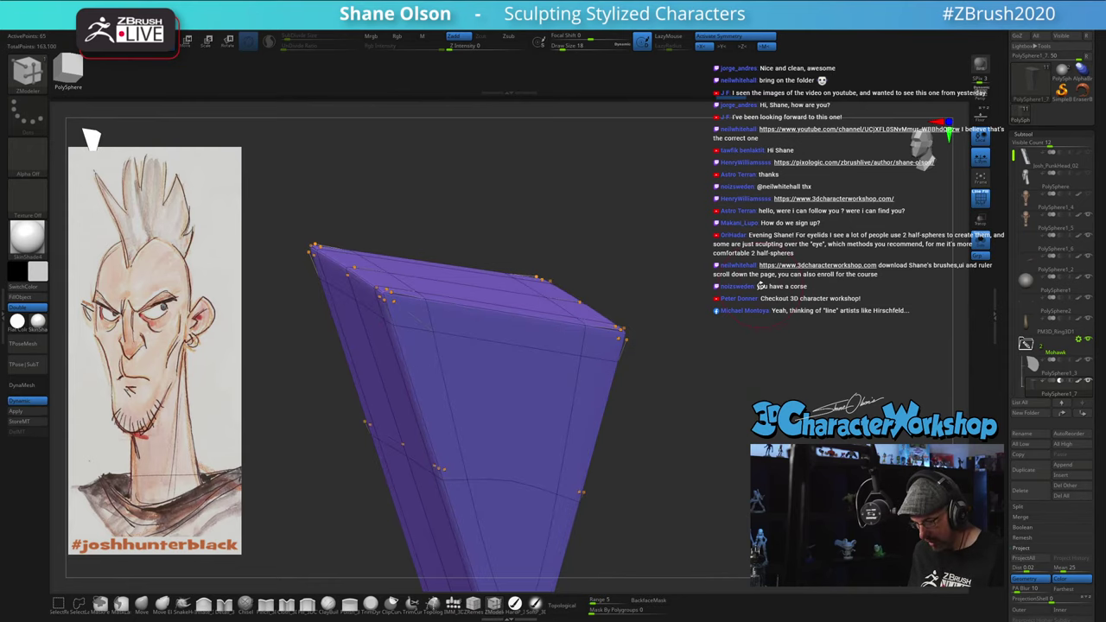
left_click_drag(762, 373, 727, 334, "alt")
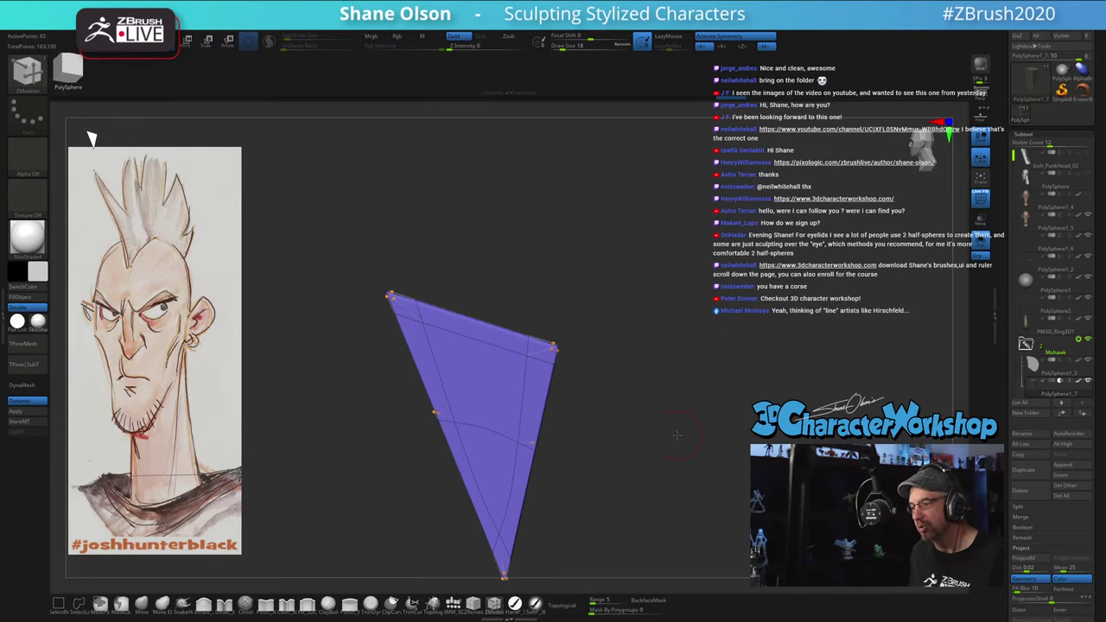
left_click_drag(677, 436, 673, 365, "alt")
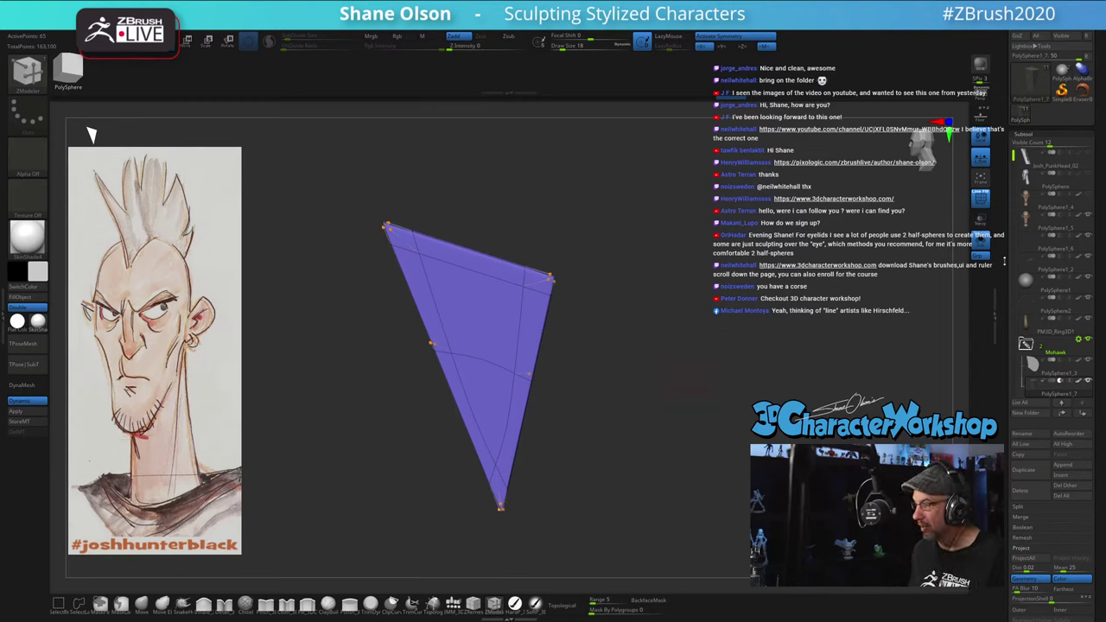
Step: Show the mohawk again, mask all but the spike's rear middle edge, and move that edge forward for a concave curve
left_click(982, 244)
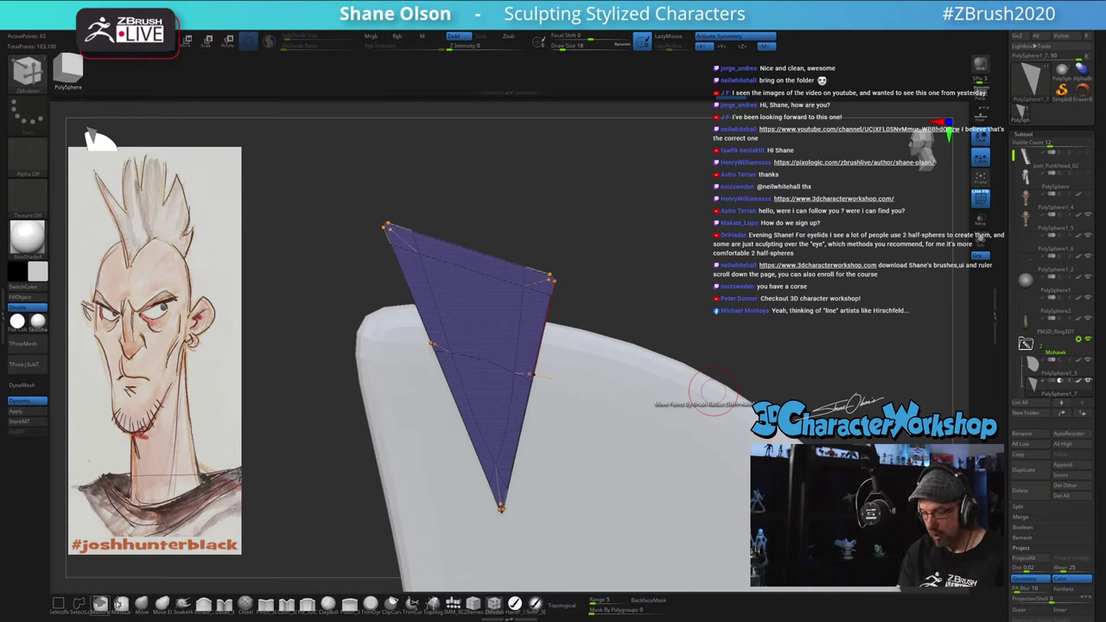
key("ctrl")
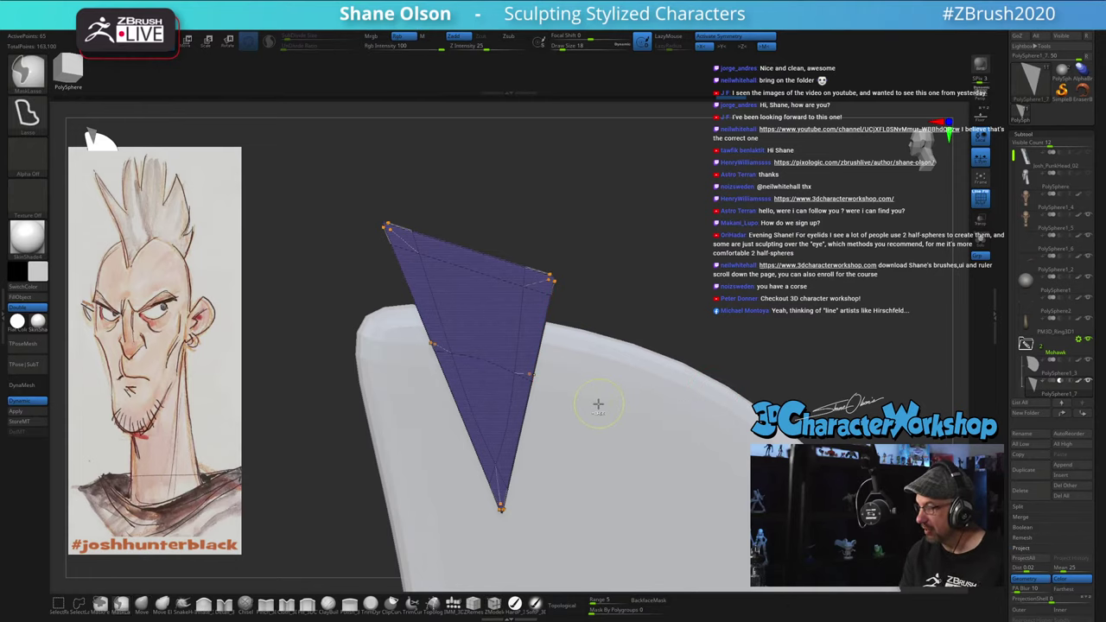
mouse_move(596, 388)
left_mouse_down("ctrl")
mouse_move(498, 386)
mouse_move(563, 468)
mouse_move(597, 440)
left_mouse_up("ctrl")
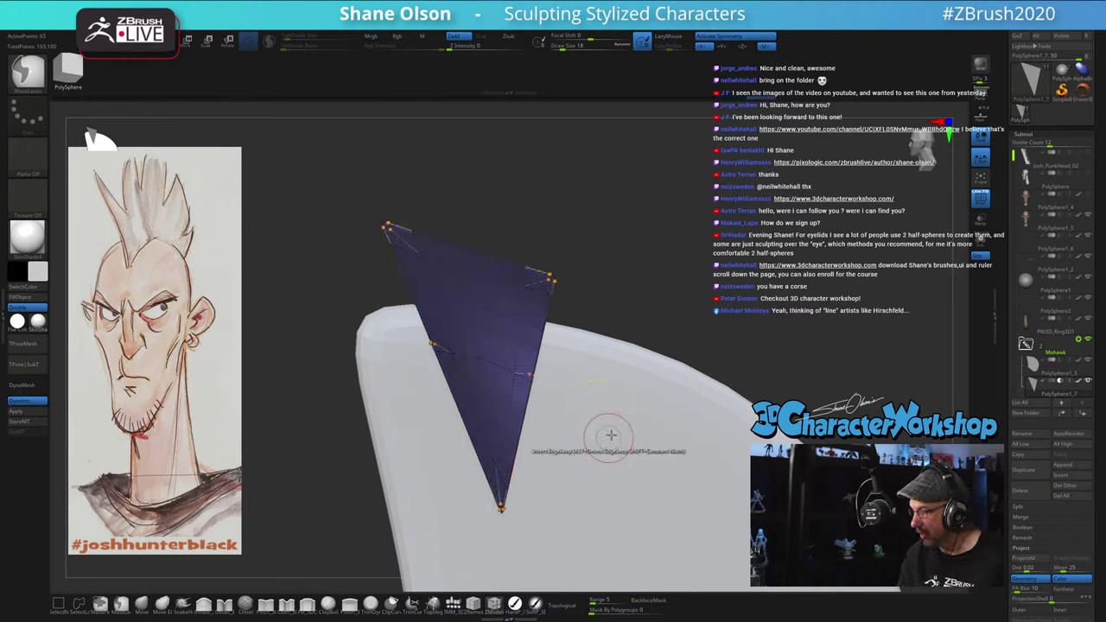
key("w")
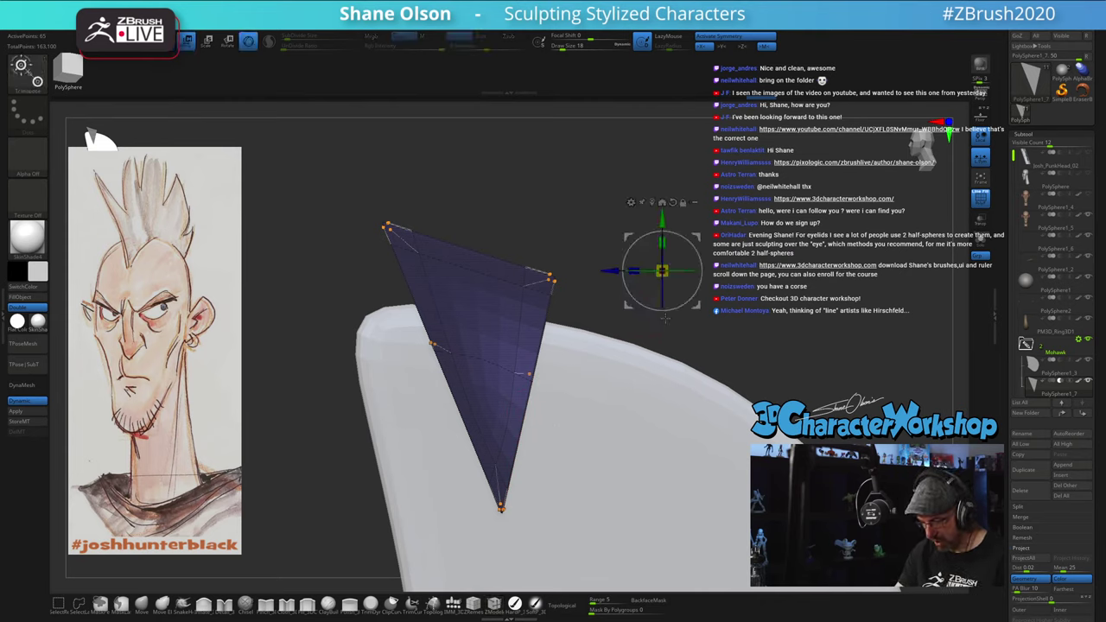
left_click_drag(697, 237, 659, 249)
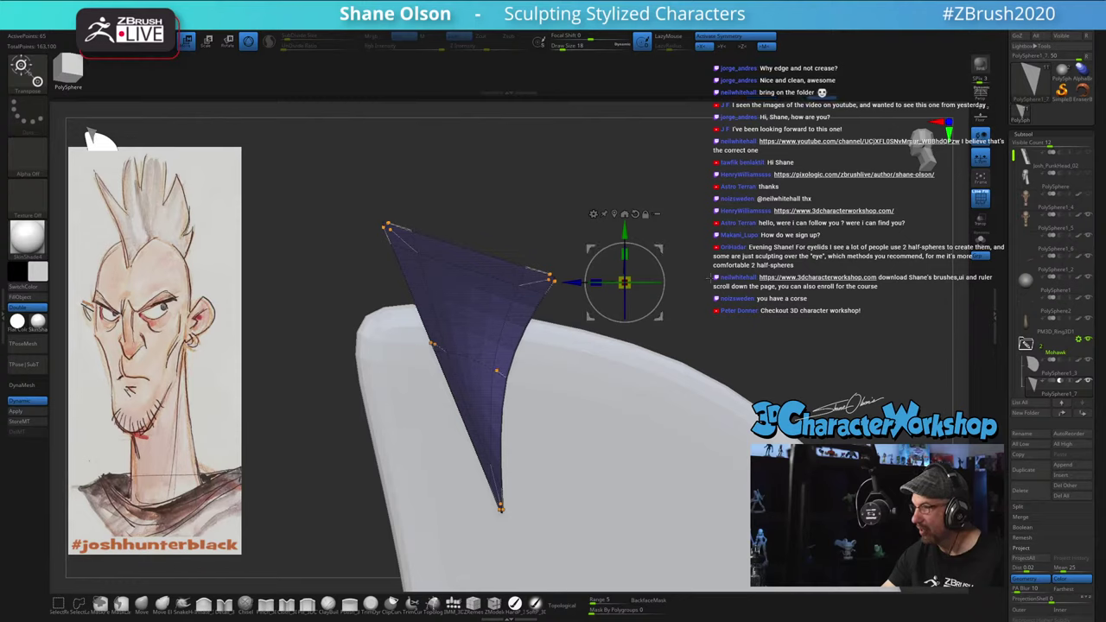
Step: Clear the mask, mask all but the spike's front middle edge, and move that edge forward so the front side bows outward
left_click_drag(712, 296, 690, 246, "alt")
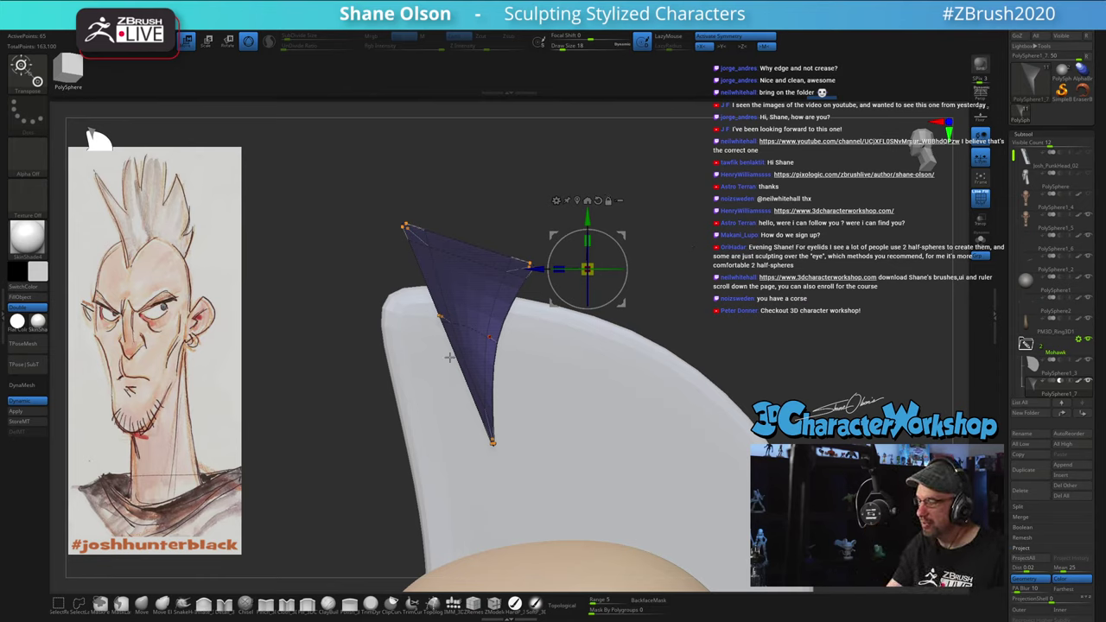
left_click_drag(687, 275, 688, 282, "ctrl")
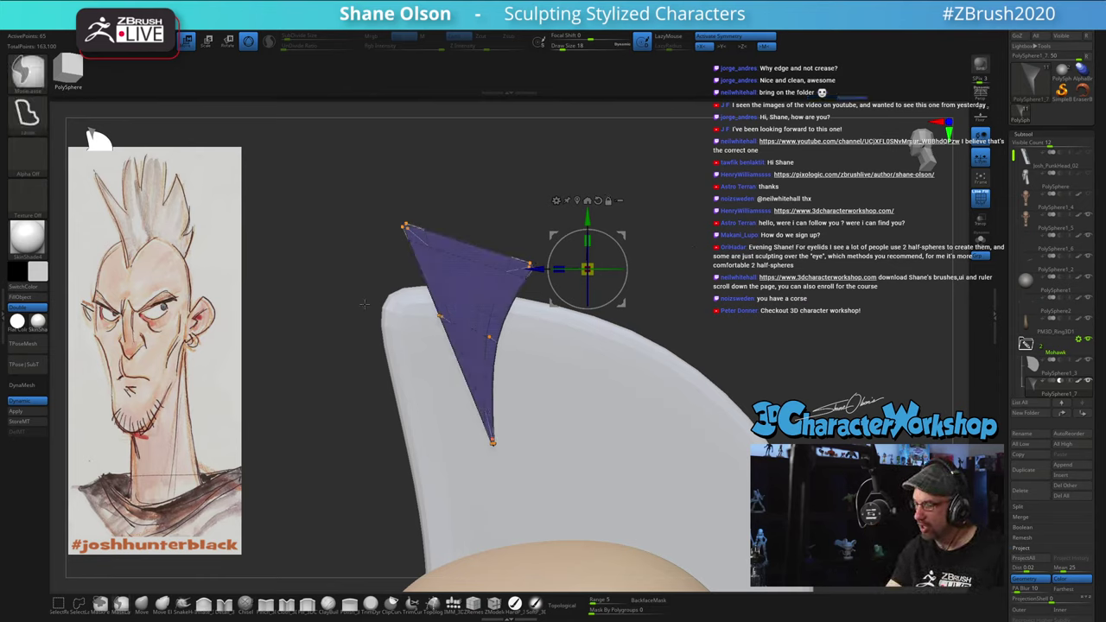
mouse_move(352, 313)
left_mouse_down("ctrl")
mouse_move(443, 401)
mouse_move(469, 304)
mouse_move(460, 278)
left_mouse_up("ctrl")
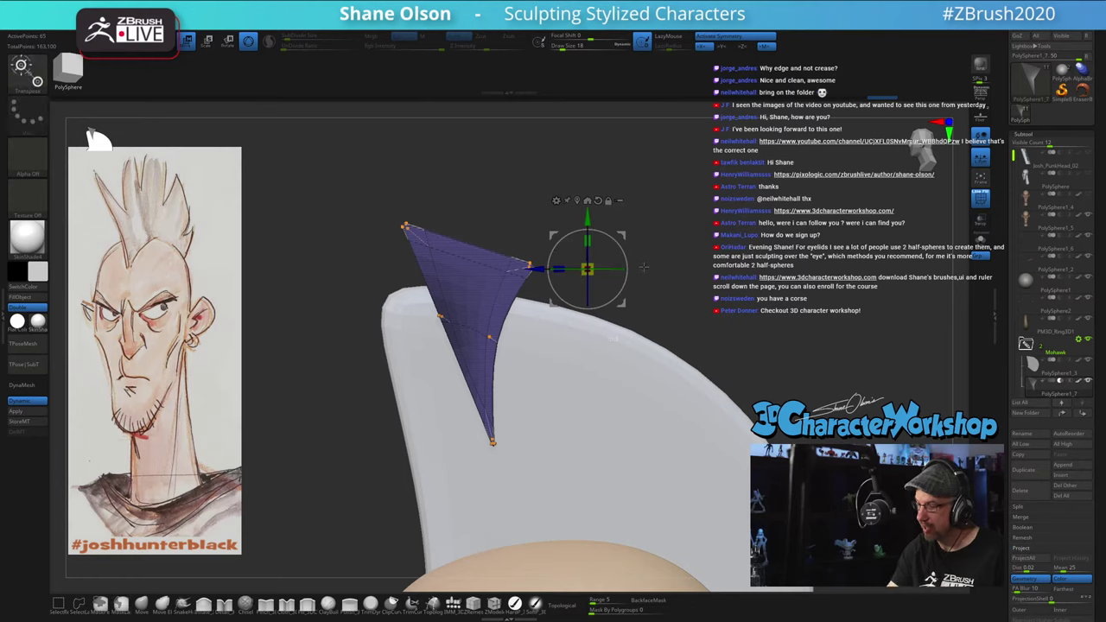
left_click_drag(647, 279, 650, 286, "ctrl")
mouse_move(334, 344)
left_mouse_down("ctrl")
mouse_move(363, 388)
mouse_move(468, 311)
mouse_move(465, 286)
left_mouse_up("ctrl")
left_click_drag(625, 234, 594, 243)
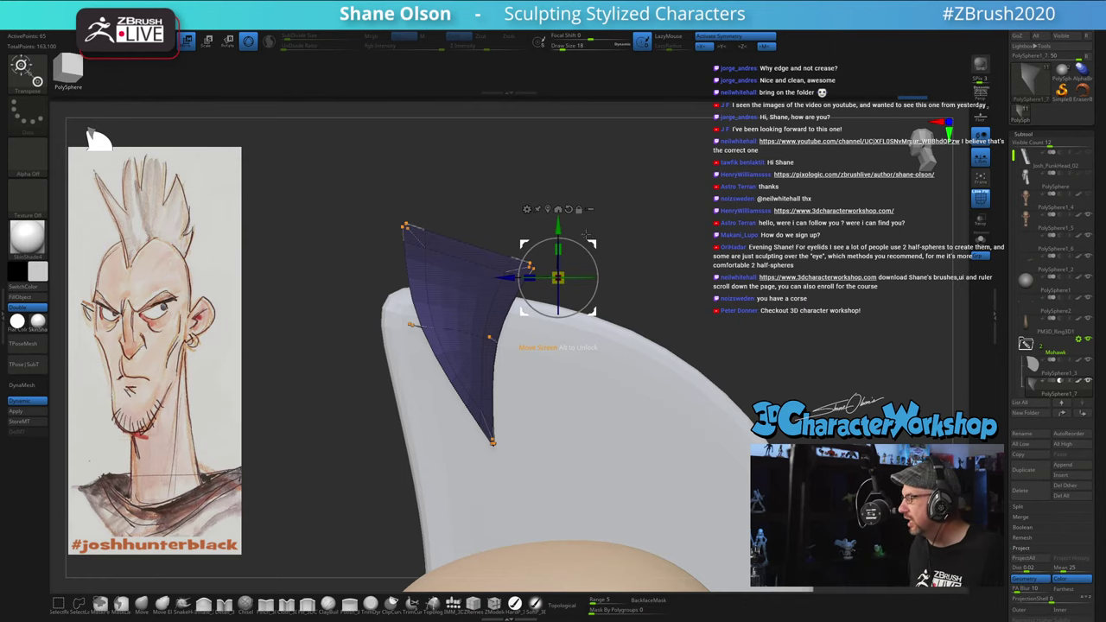
Step: Switch to the PolySphere tool that contains the 20 cm ruler and hide the ruler subtool
left_click(1063, 70)
left_click_drag(683, 173, 654, 274, "alt")
left_click_drag(696, 336, 685, 287, "shift")
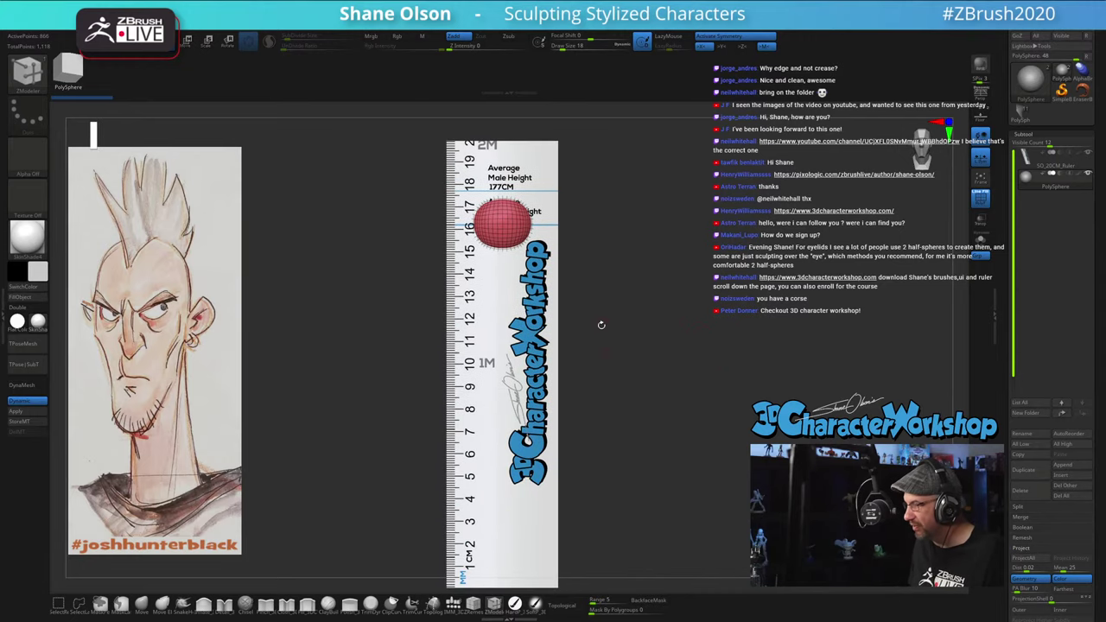
left_click_drag(636, 358, 660, 304, "alt")
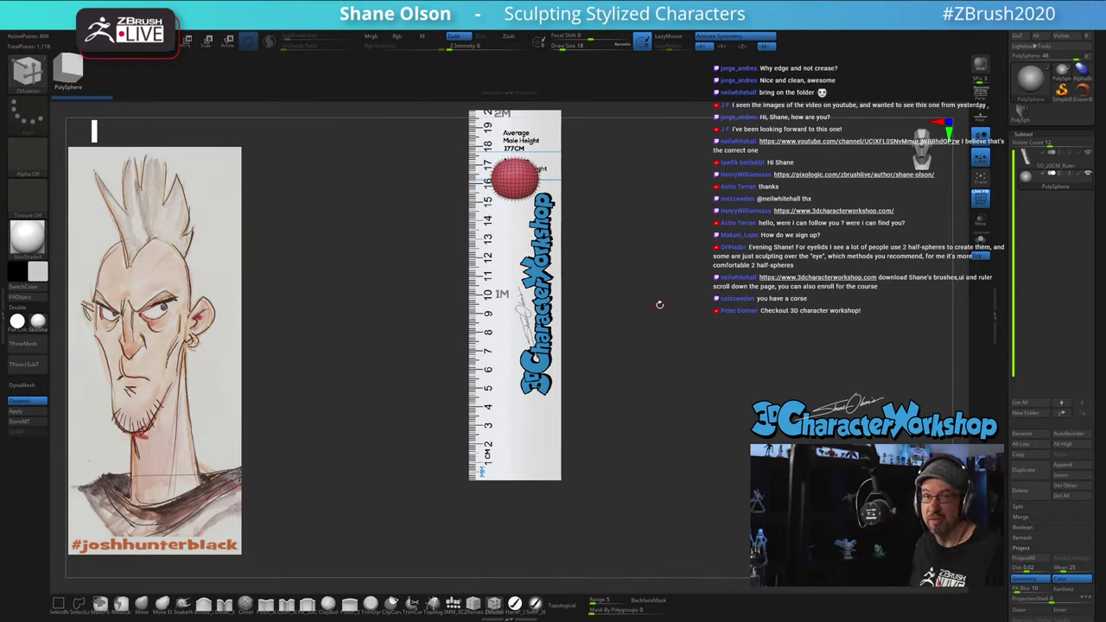
left_click_drag(591, 270, 591, 308, "alt")
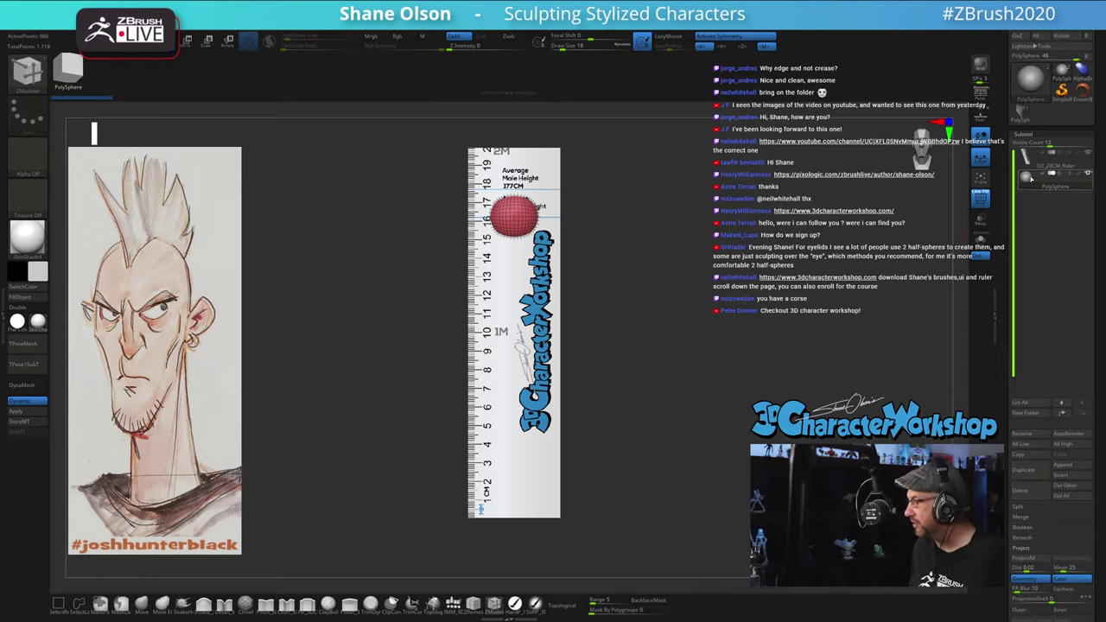
left_click(1090, 153)
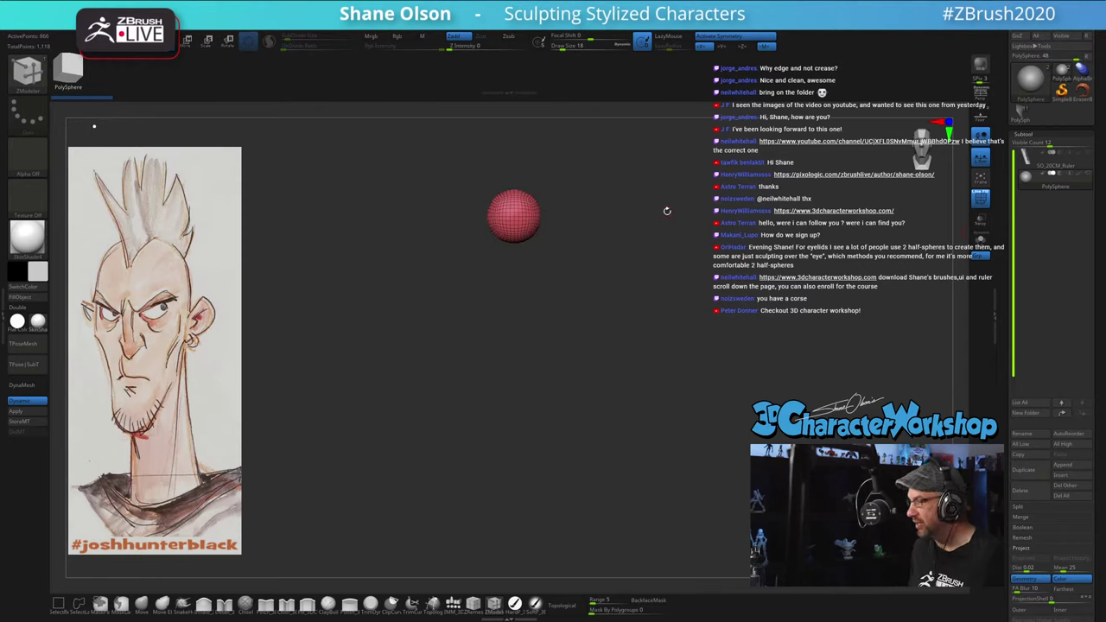
left_click_drag(667, 210, 629, 218)
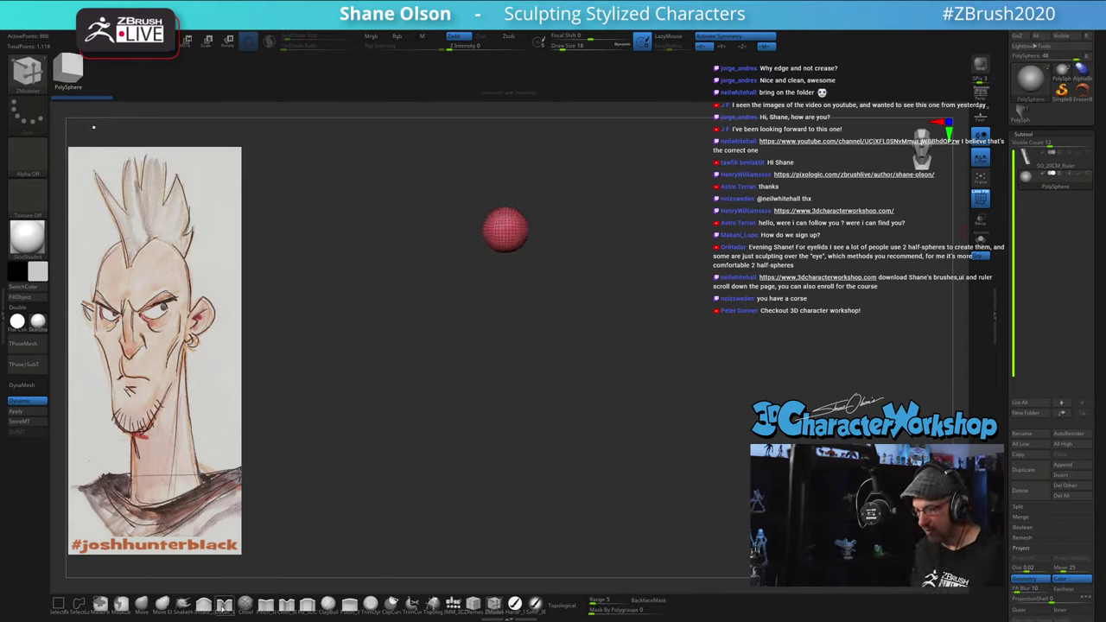
Step: Replace the sphere with the Cube primitive from the IMM primitives brush
left_click(454, 604)
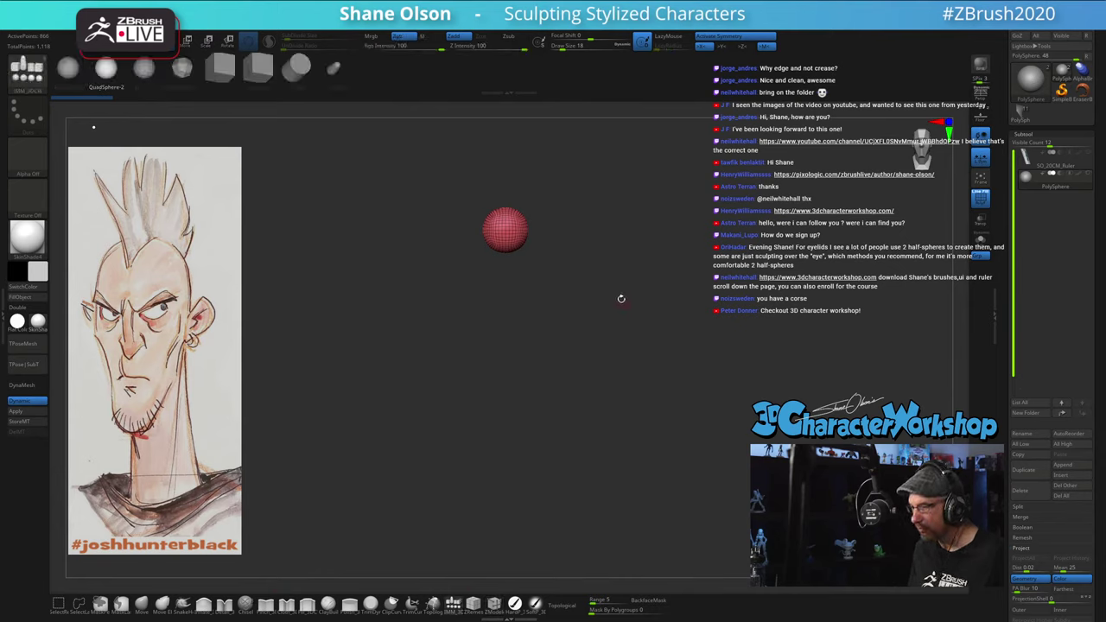
key("w")
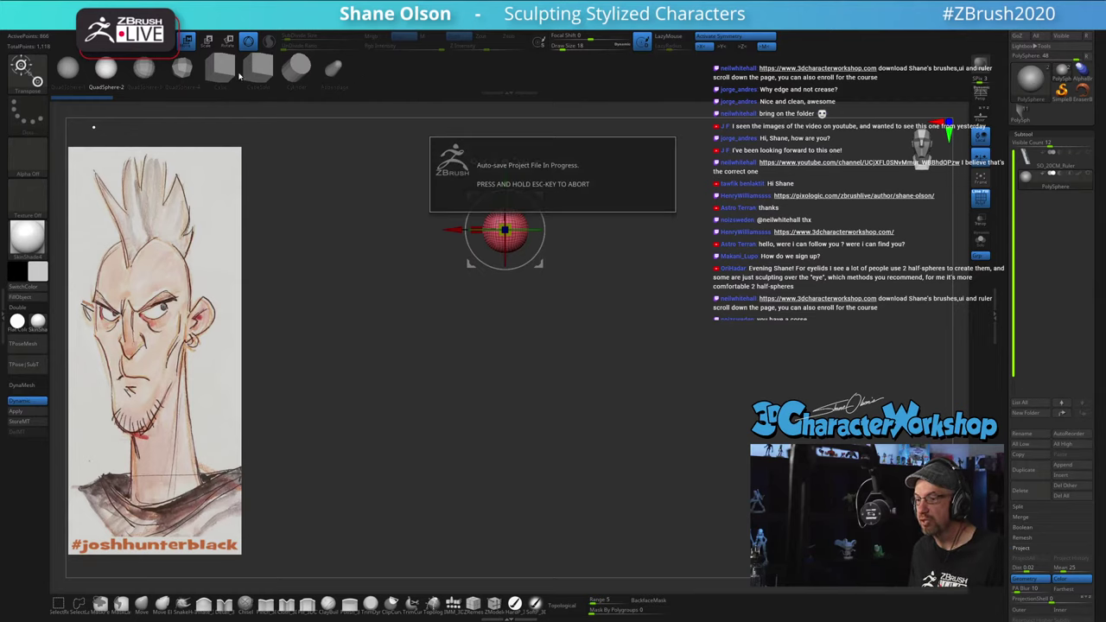
left_click(227, 71)
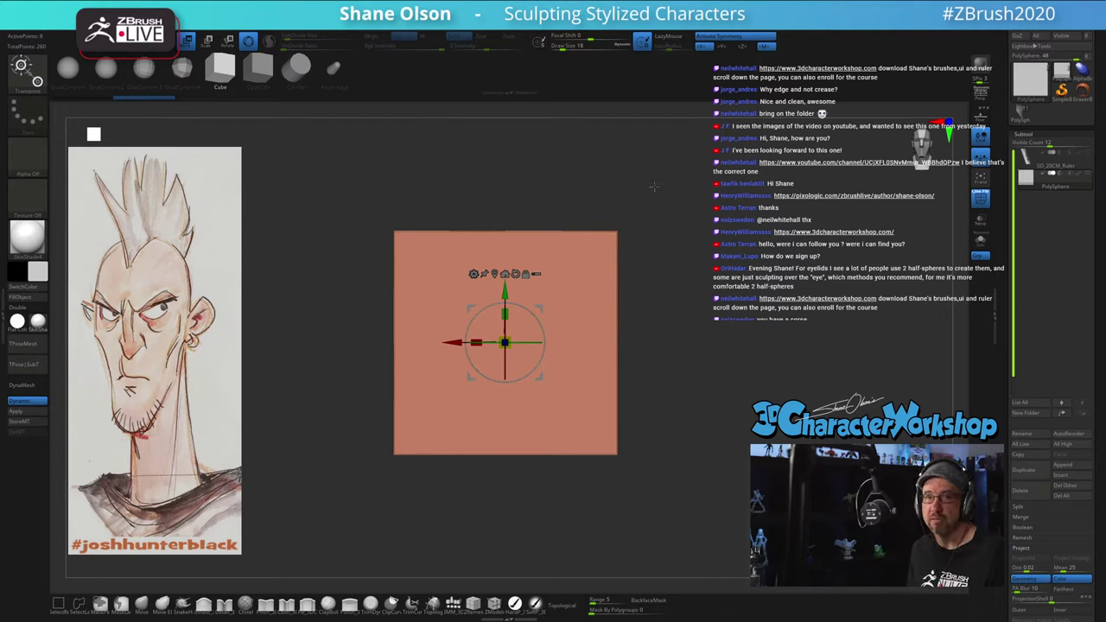
Step: Duplicate the cube and move the copy straight down below the original
left_click_drag(749, 348, 721, 339, "alt")
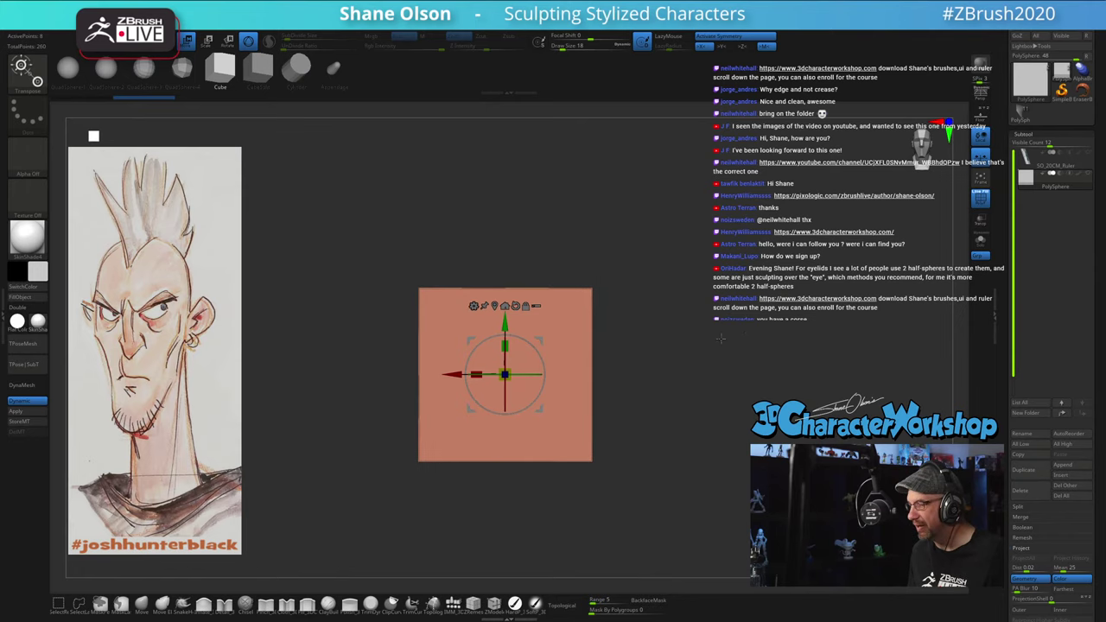
left_click_drag(649, 269, 646, 328)
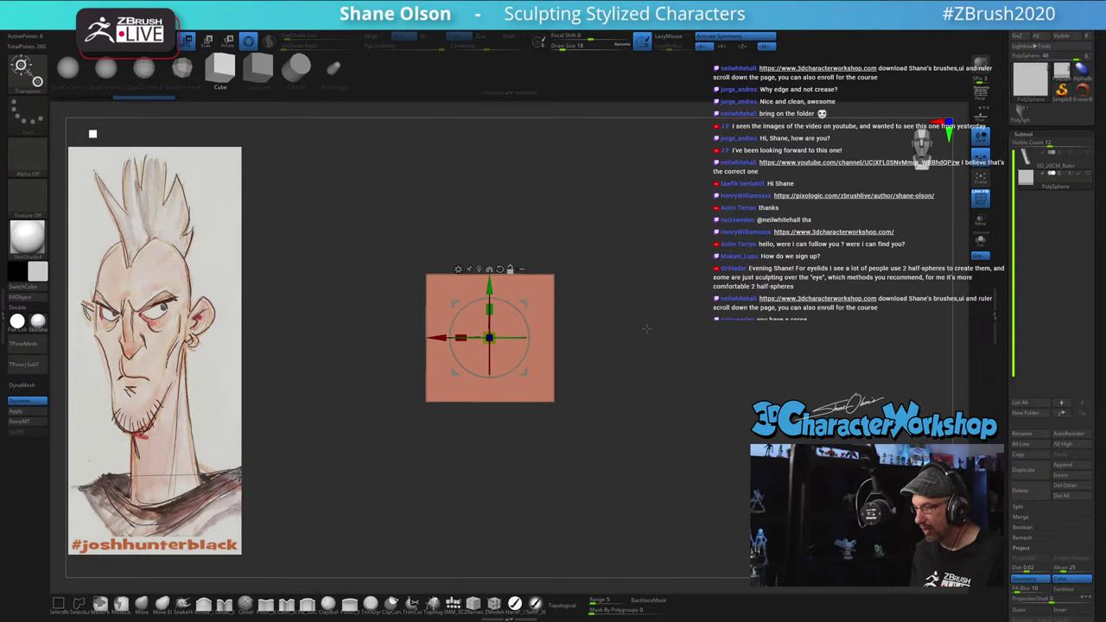
left_click(1024, 469)
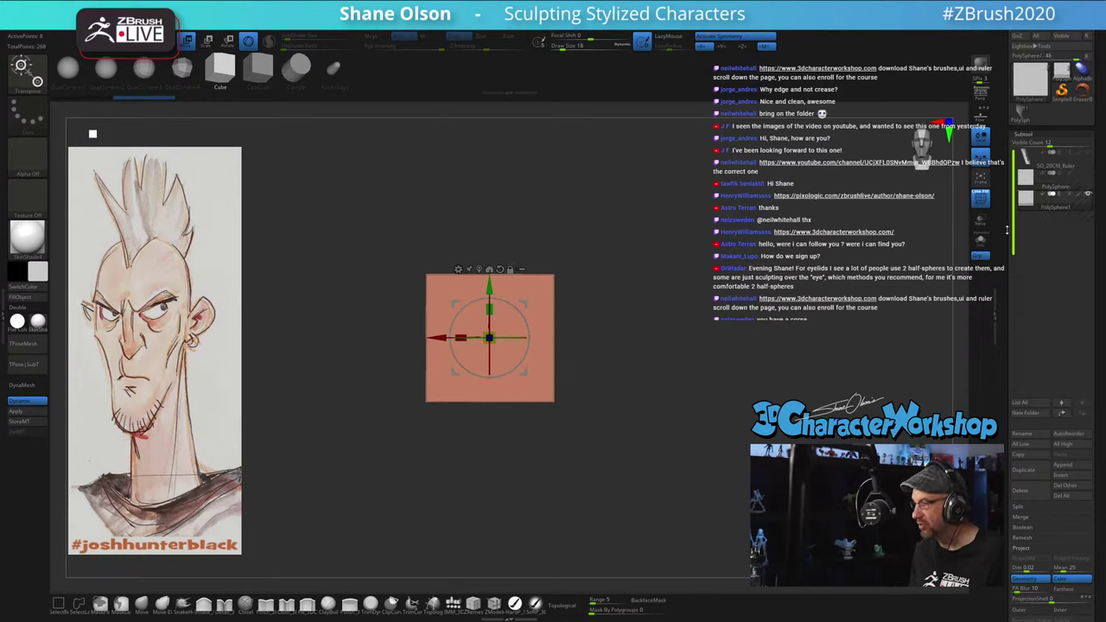
key("f")
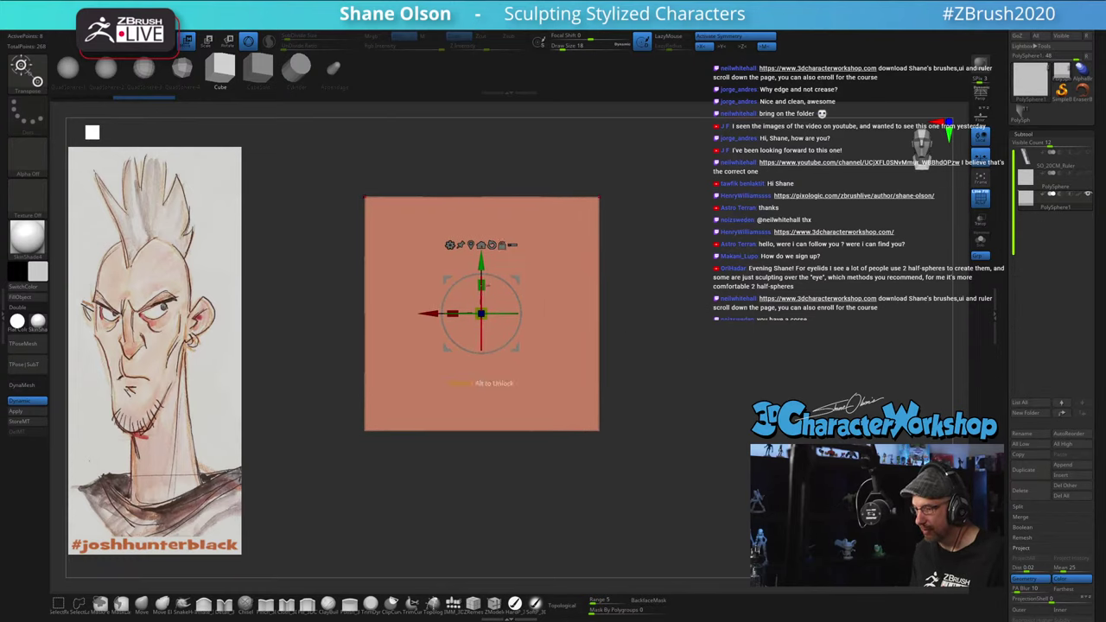
left_click_drag(487, 263, 487, 452)
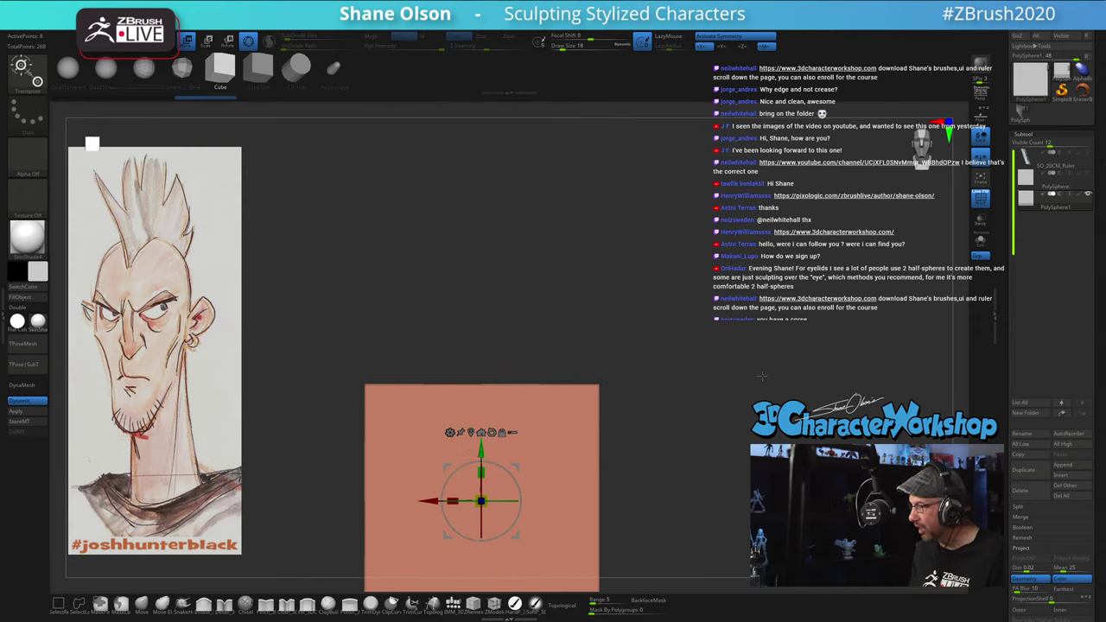
left_click_drag(754, 380, 781, 234, "alt")
Step: Show the original cube again and move the copy further down to leave a gap between the two
left_click(1089, 176)
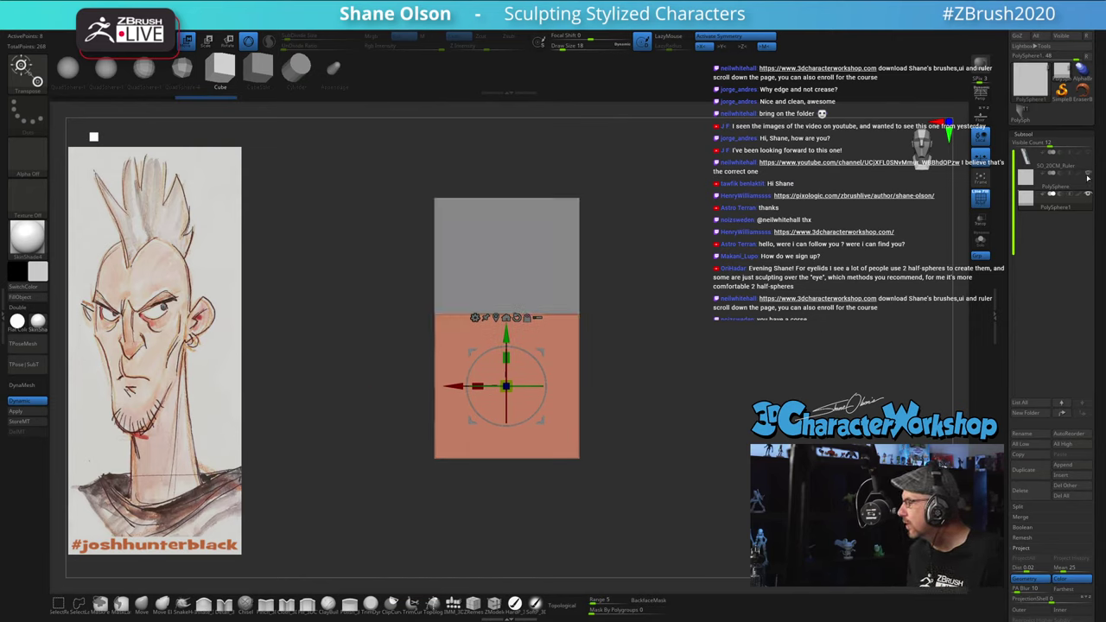
key("f")
left_click_drag(507, 319, 506, 399)
key("shift+z")
mouse_move(663, 325)
left_mouse_down("alt")
mouse_move(697, 400)
mouse_move(649, 385)
mouse_move(632, 415)
left_mouse_up("alt")
key("q")
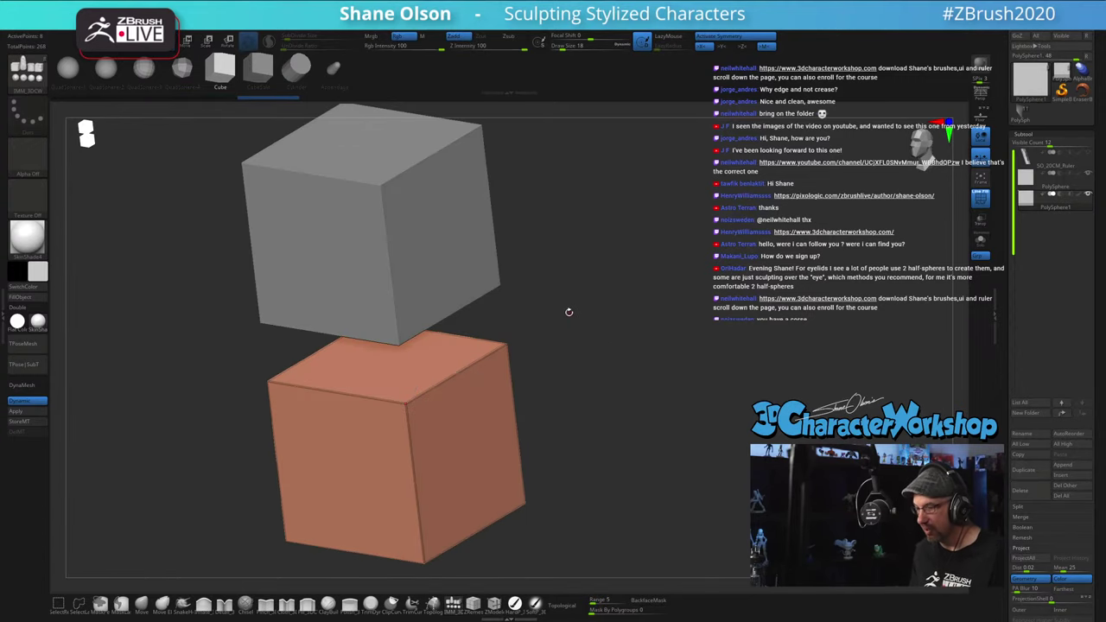
left_click_drag(571, 307, 542, 360)
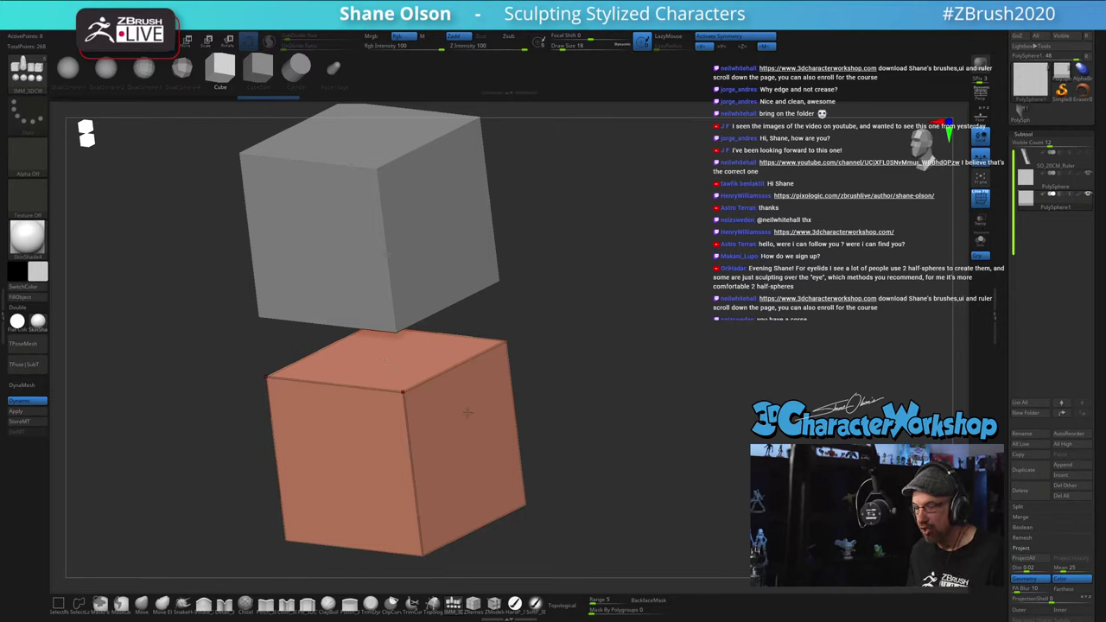
key("shift")
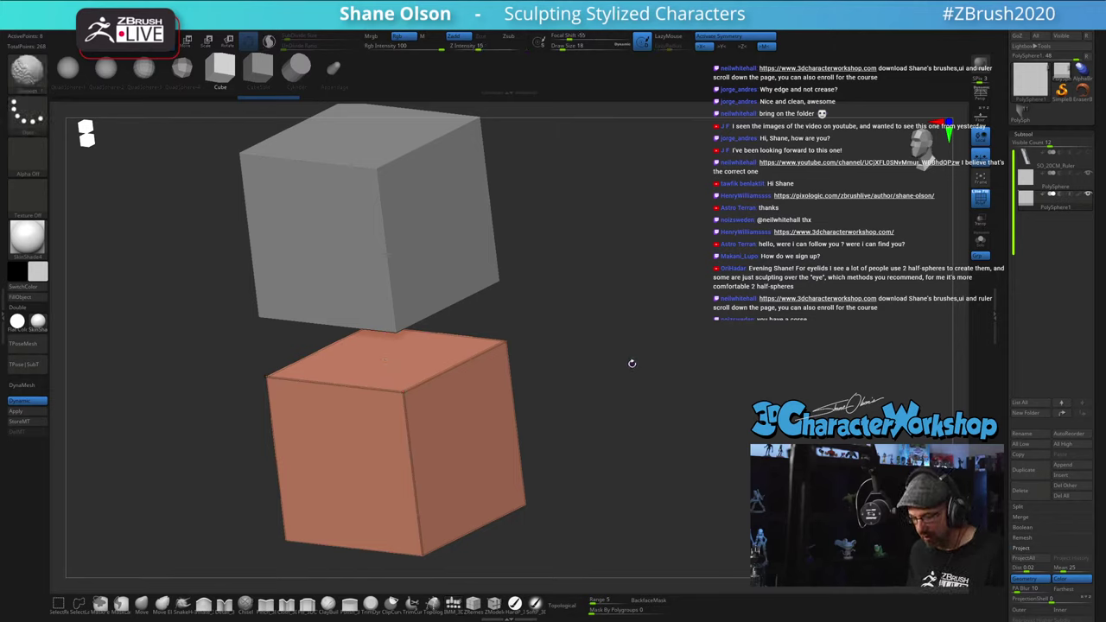
key("b")
key("i")
key("m")
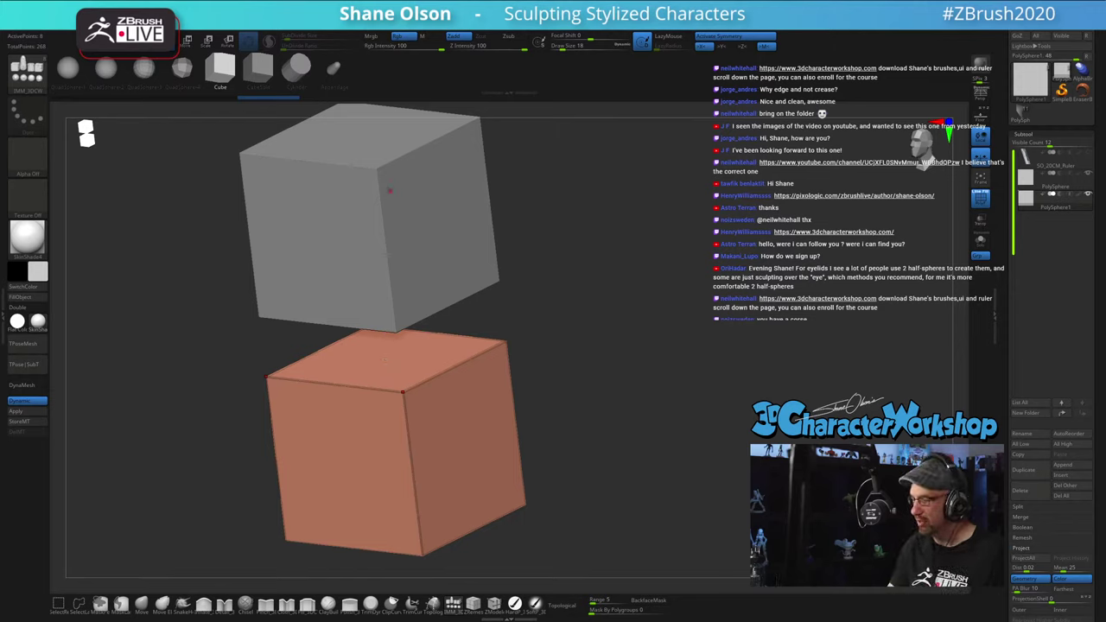
Step: Select the upper cube, remove all its creases, and preview it with dynamic subdivision
left_click_drag(548, 220, 579, 284)
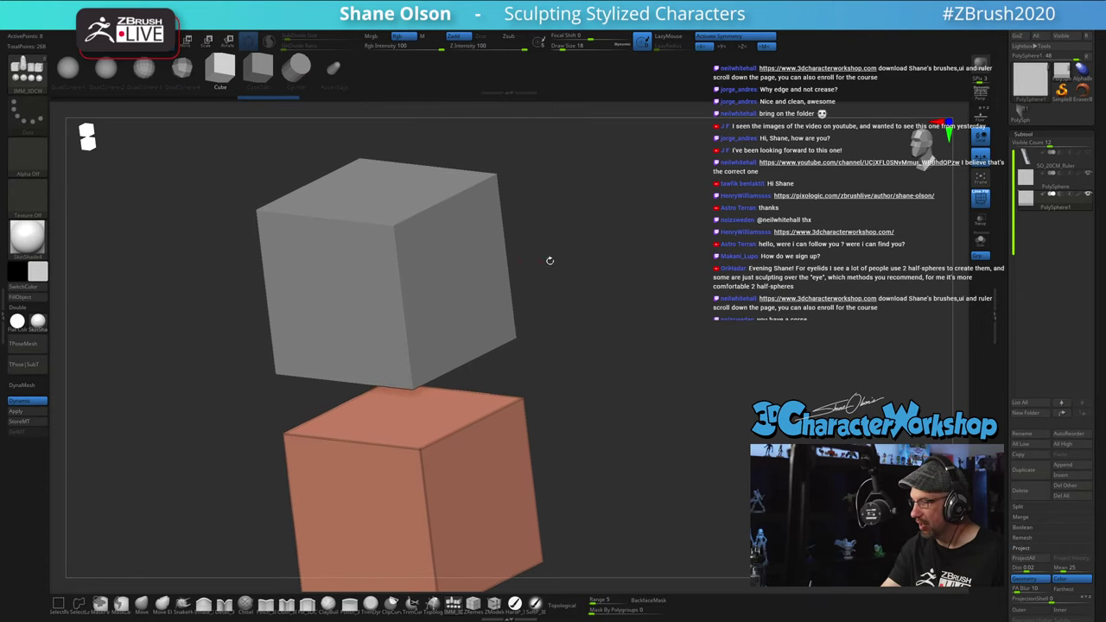
left_click(1030, 182)
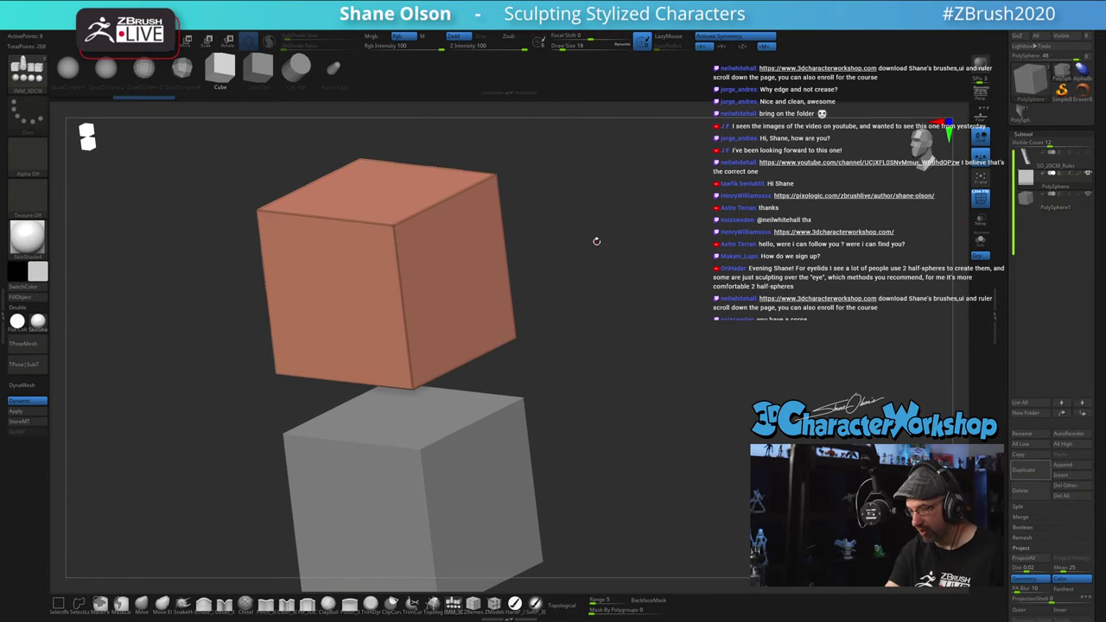
key("space")
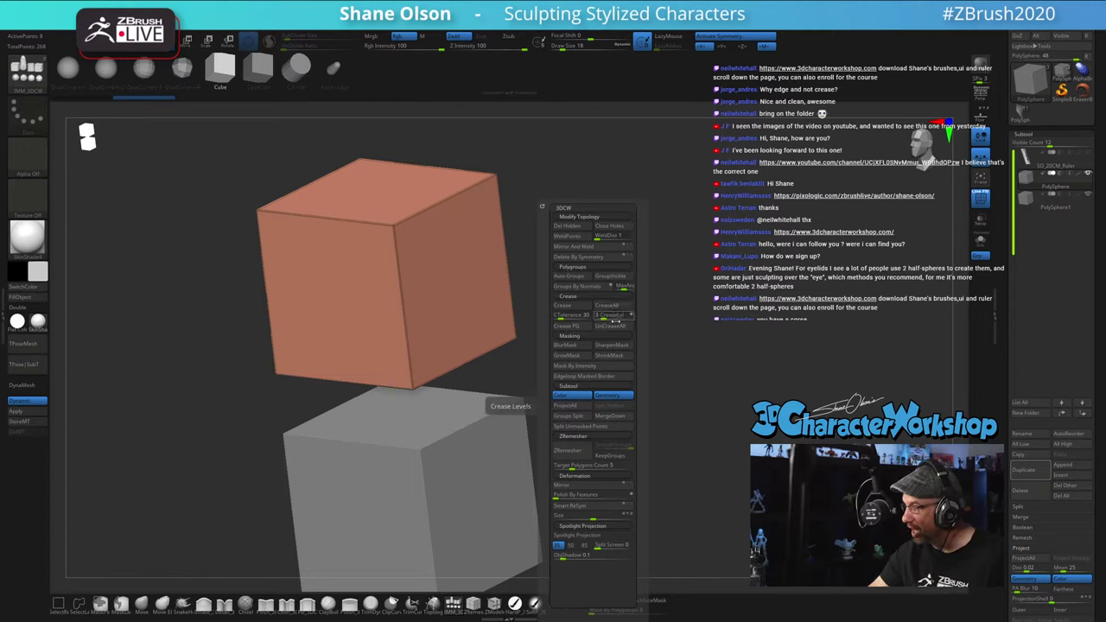
left_click(614, 326)
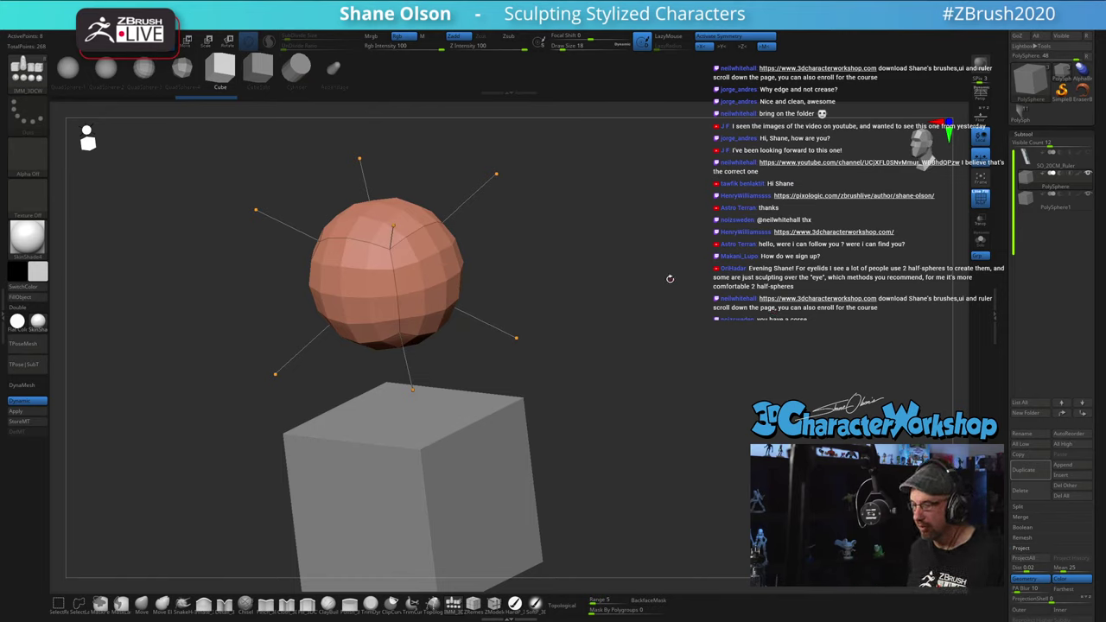
key("ctrl+z")
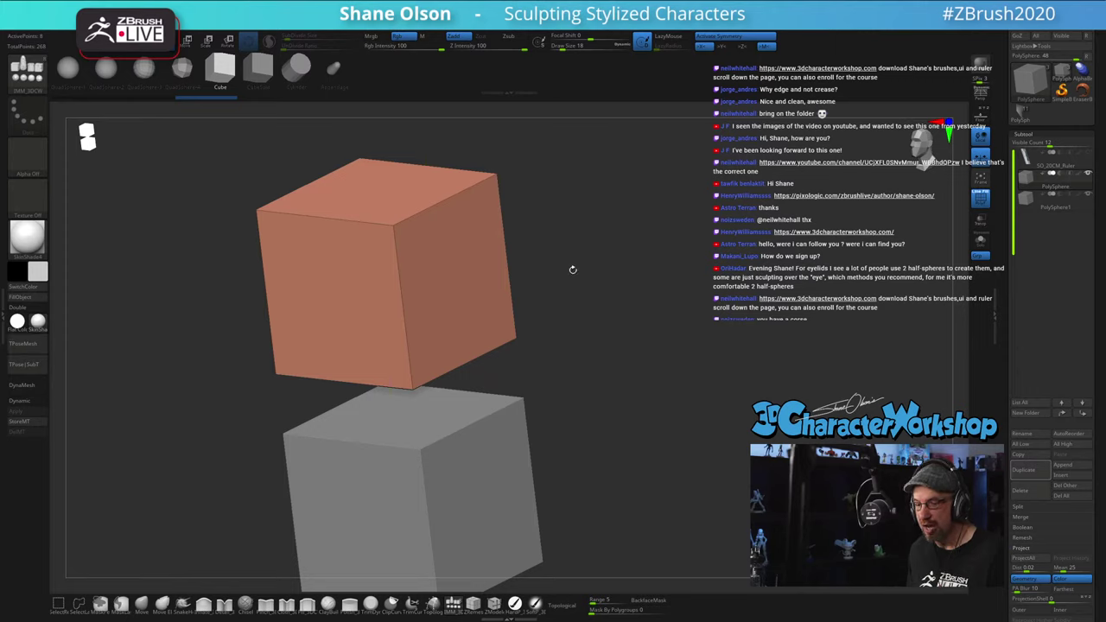
Step: Switch to the ZModeler brush and try an edge loop close to the upper cube's near vertical edge
left_click_drag(576, 270, 614, 278)
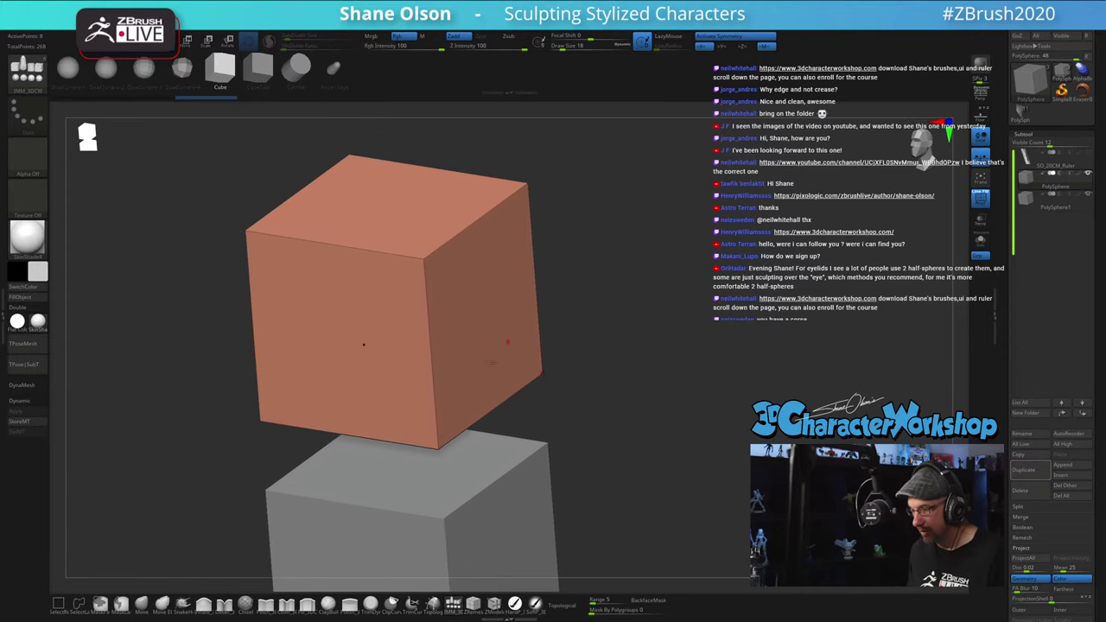
left_click(494, 604)
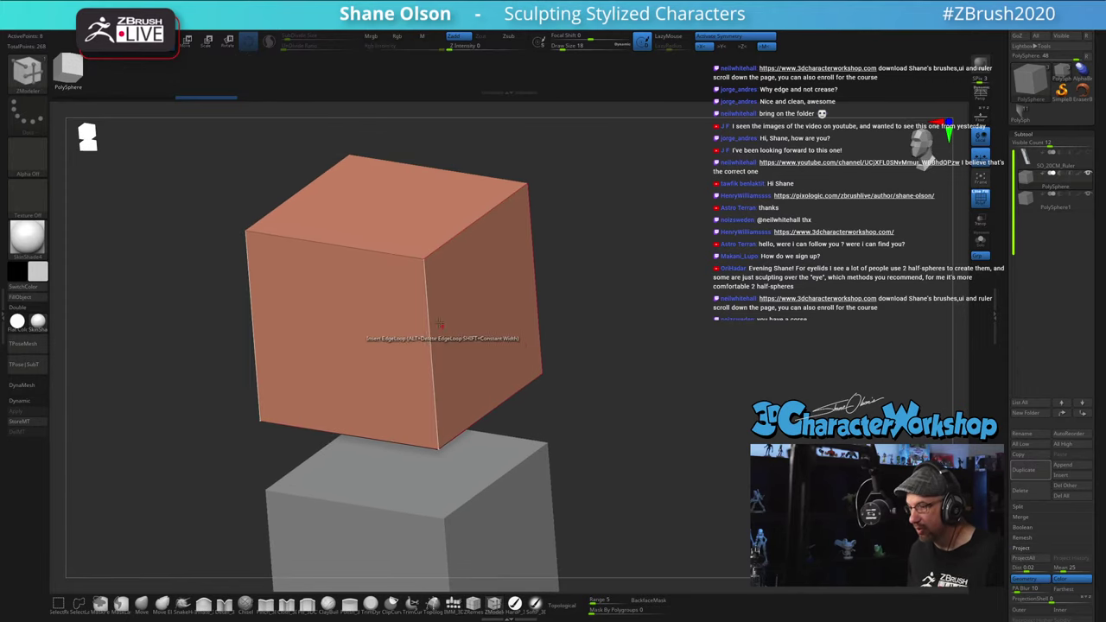
left_click_drag(392, 253, 406, 255)
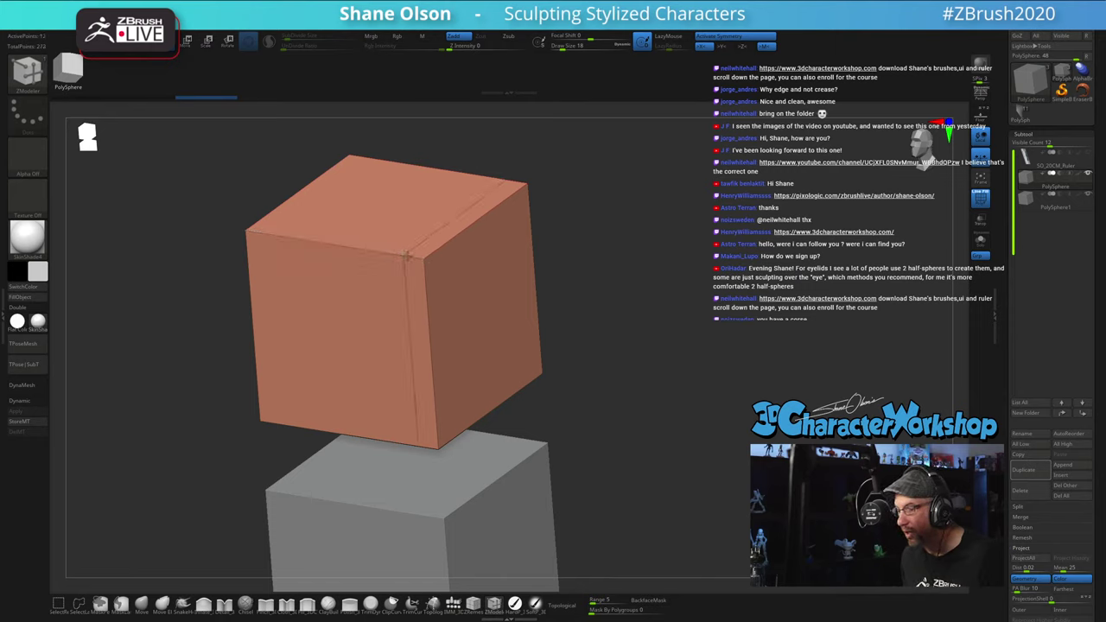
key("d")
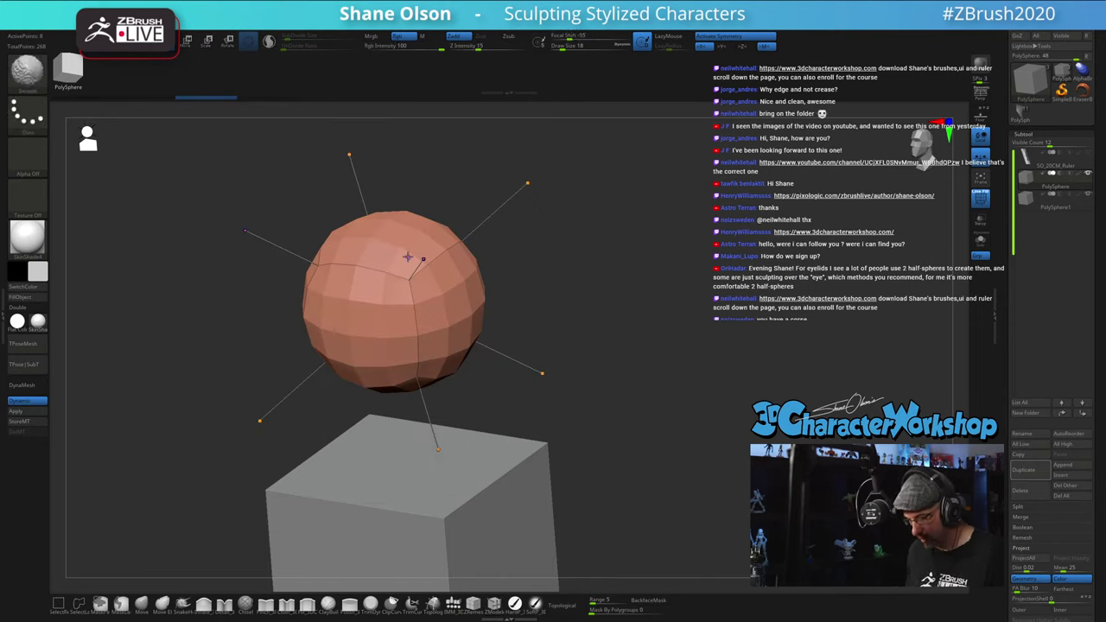
key("shift+d")
Step: Try inserting a vertical edge loop near the right side of the upper cube in the front view
left_click_drag(645, 255, 492, 326, "shift")
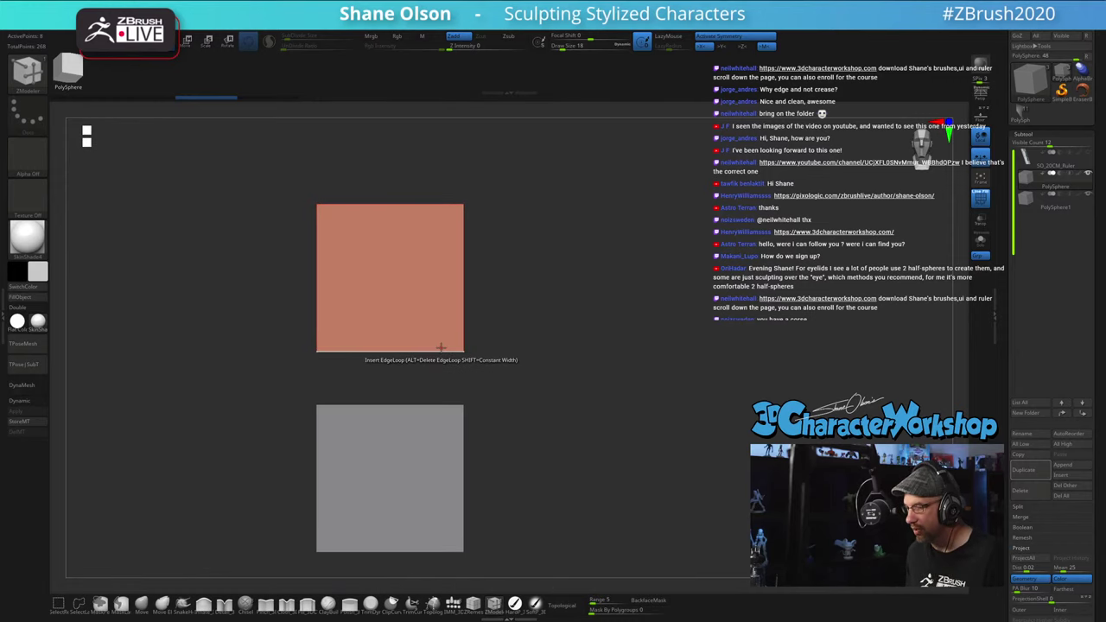
left_click_drag(440, 351, 454, 350)
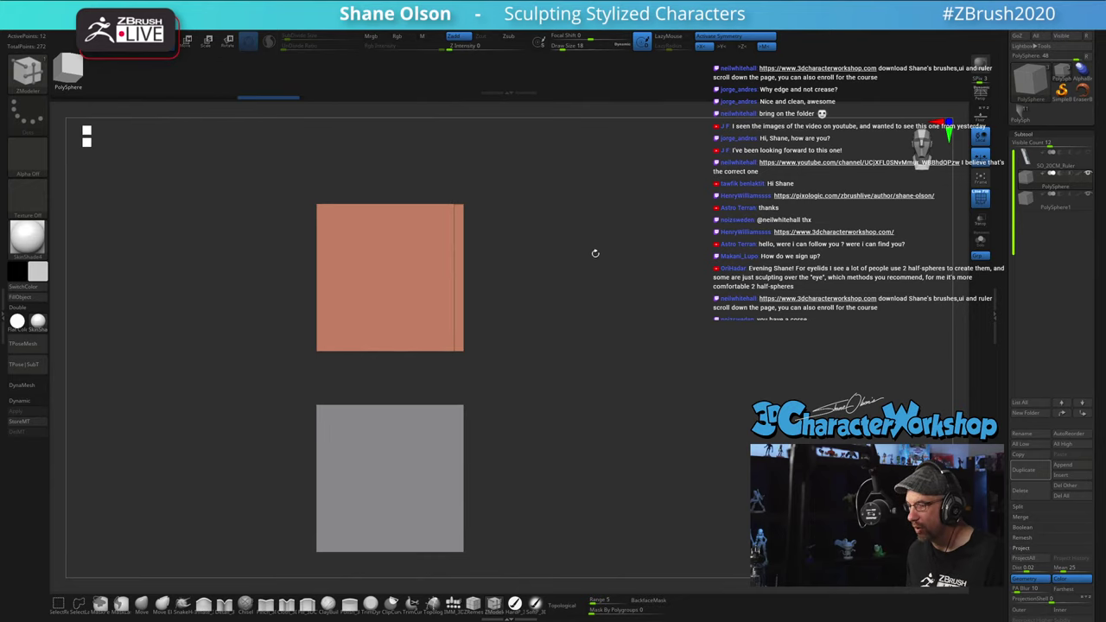
left_click_drag(593, 249, 615, 230)
Step: Turn on dynamic subdivision and apply Mirror And Weld to the upper cube to add a center edge loop
key("d")
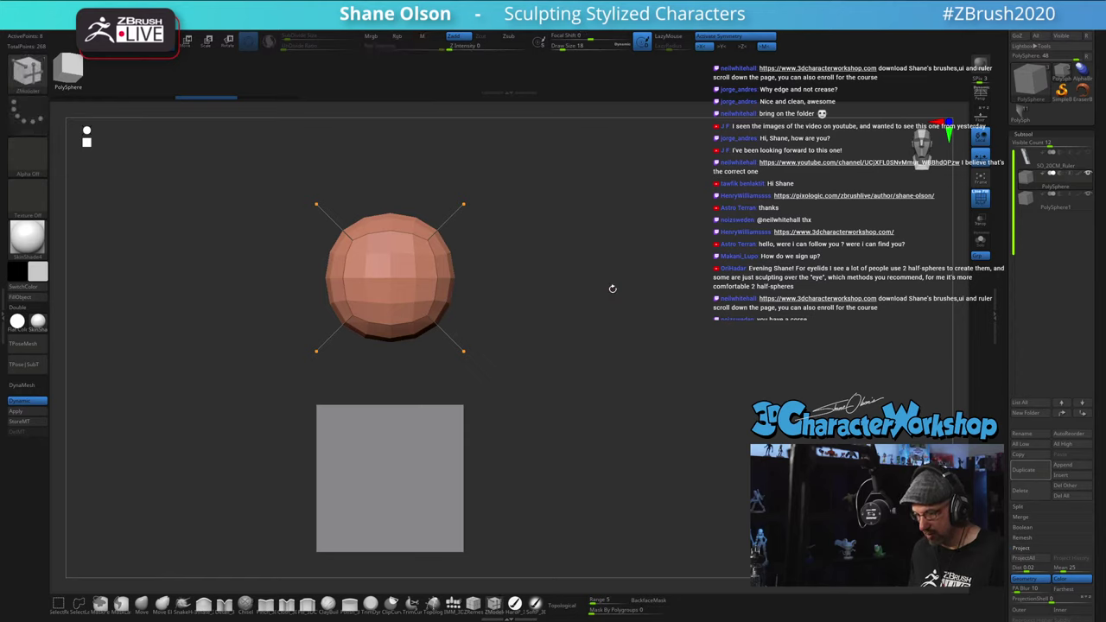
key("space")
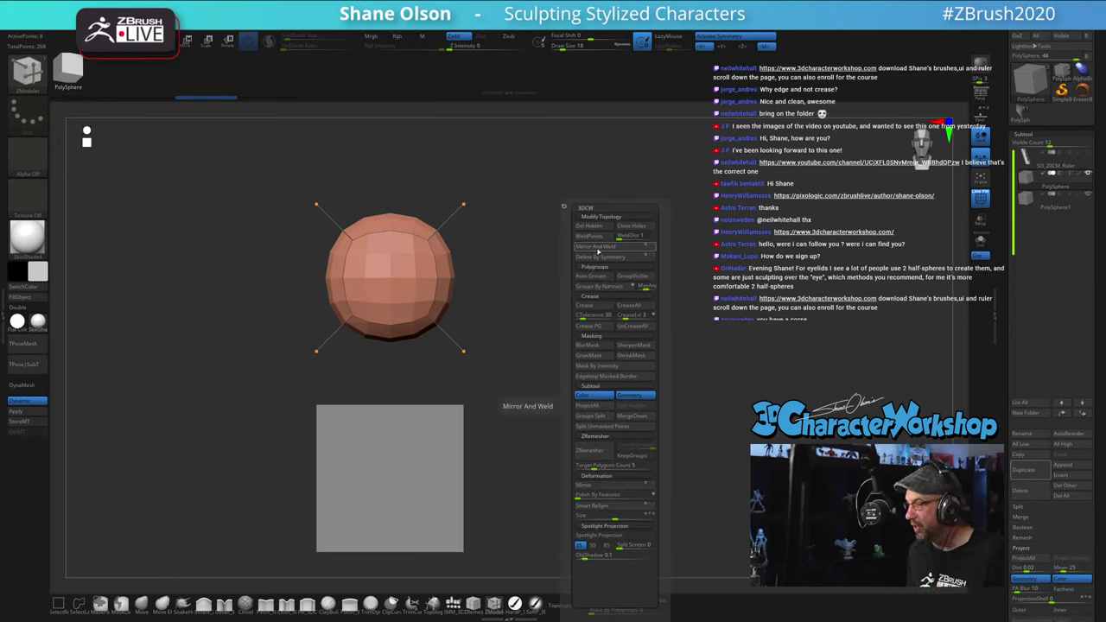
left_click(598, 249)
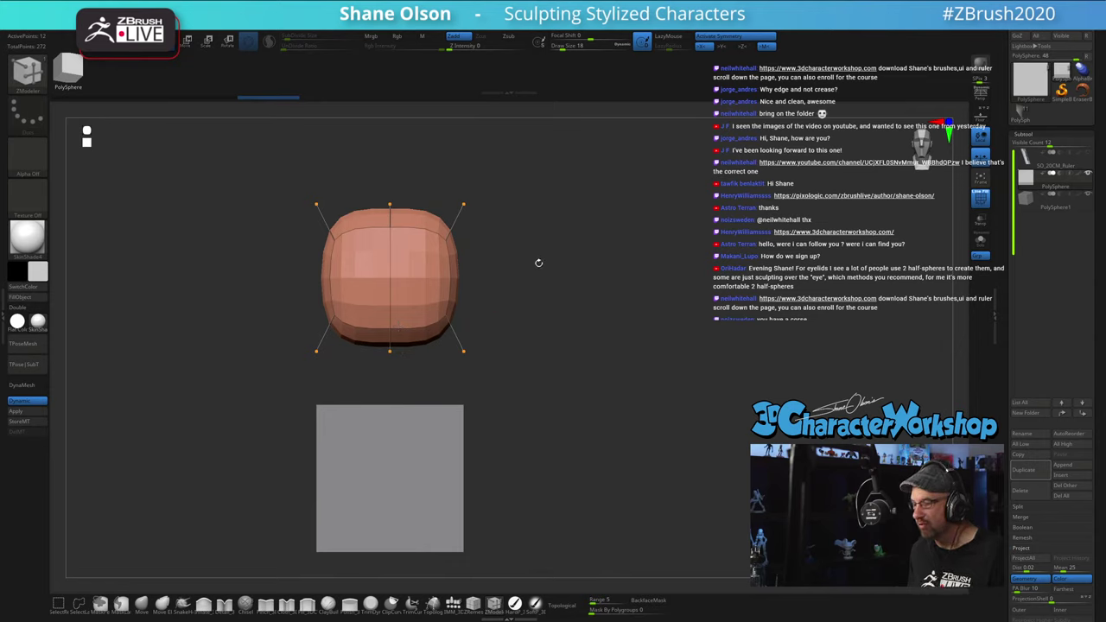
left_click_drag(539, 263, 582, 274)
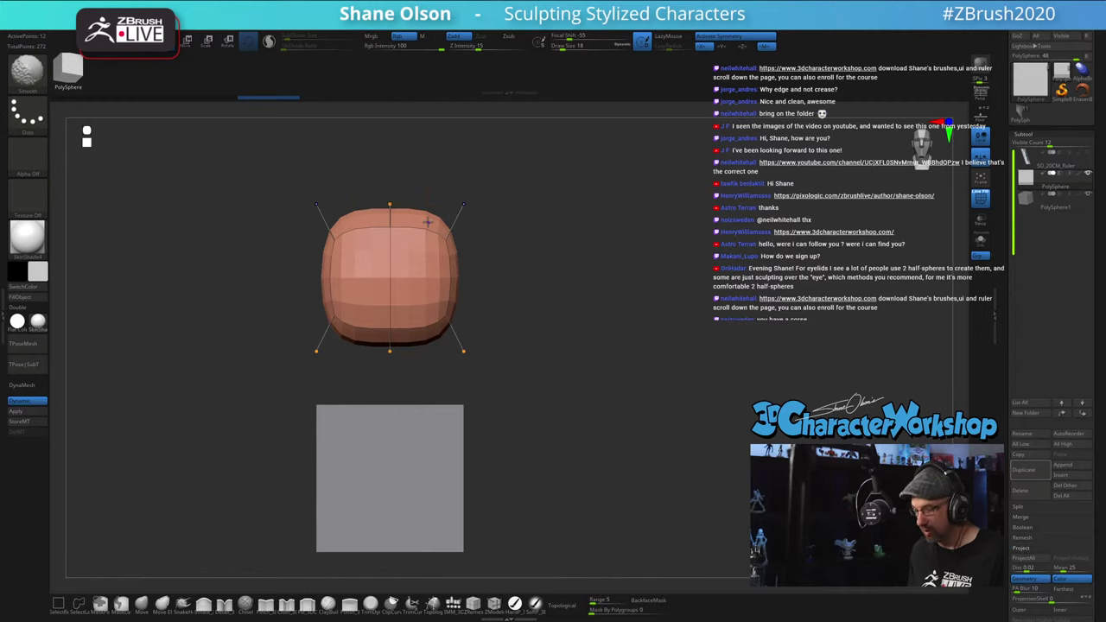
Step: Insert edge loops close to the upper cube's outer edges and preview the result with dynamic subdivision
key("shift+d")
left_click_drag(441, 216, 452, 389)
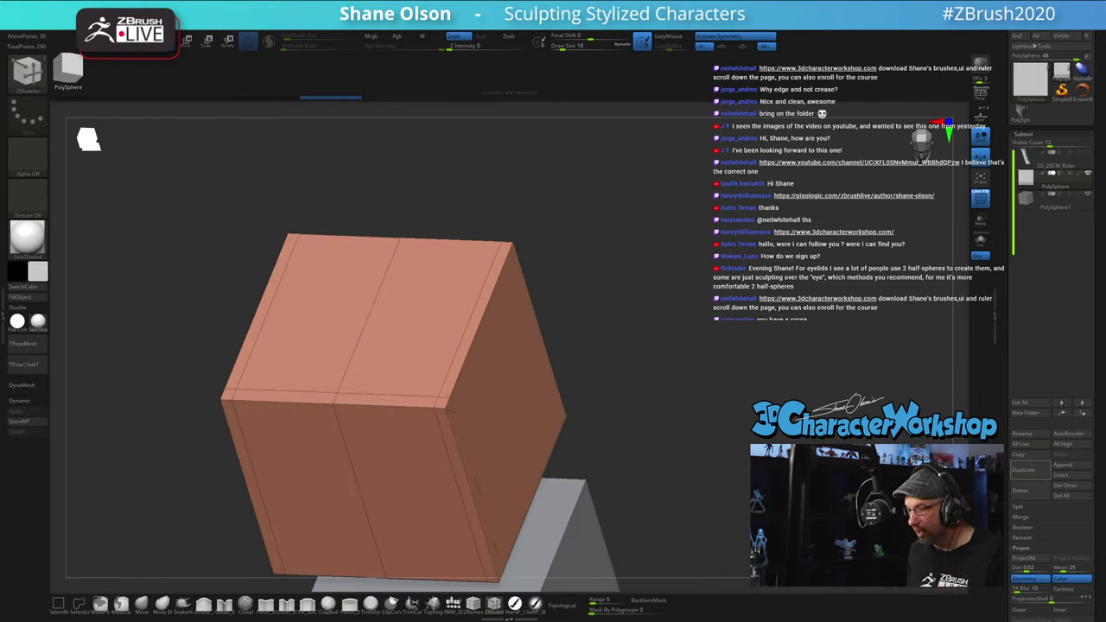
left_click_drag(662, 328, 657, 308)
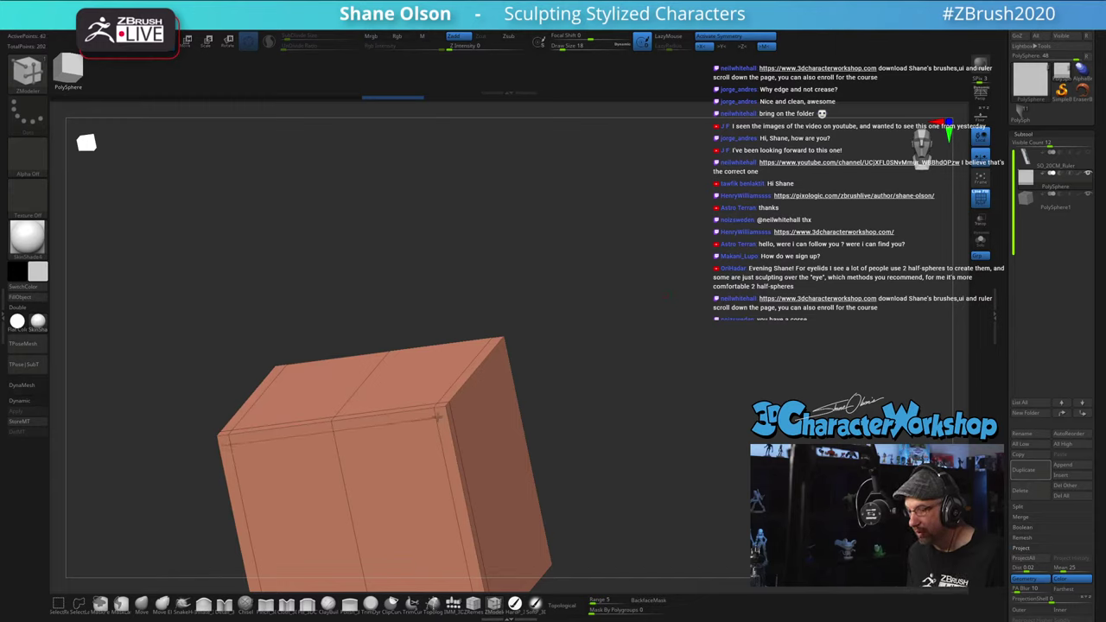
left_click_drag(610, 390, 273, 298)
key("d")
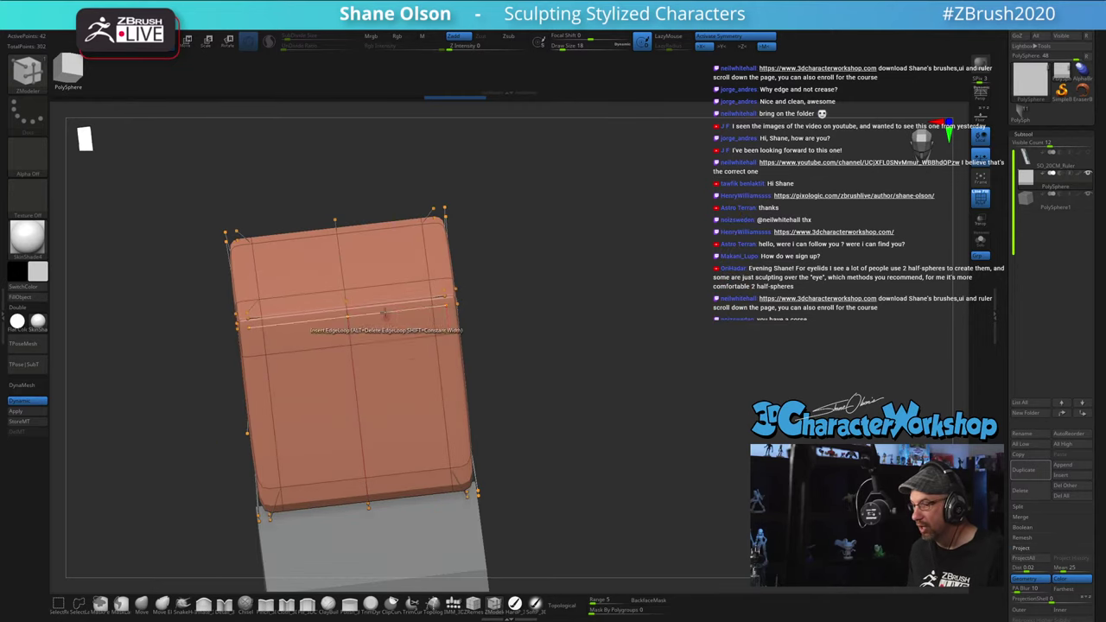
Step: Examine the smoothed cube's sharpened and rounded edges from the side and below, and turn dynamic subdivision off
left_click_drag(670, 370, 577, 375)
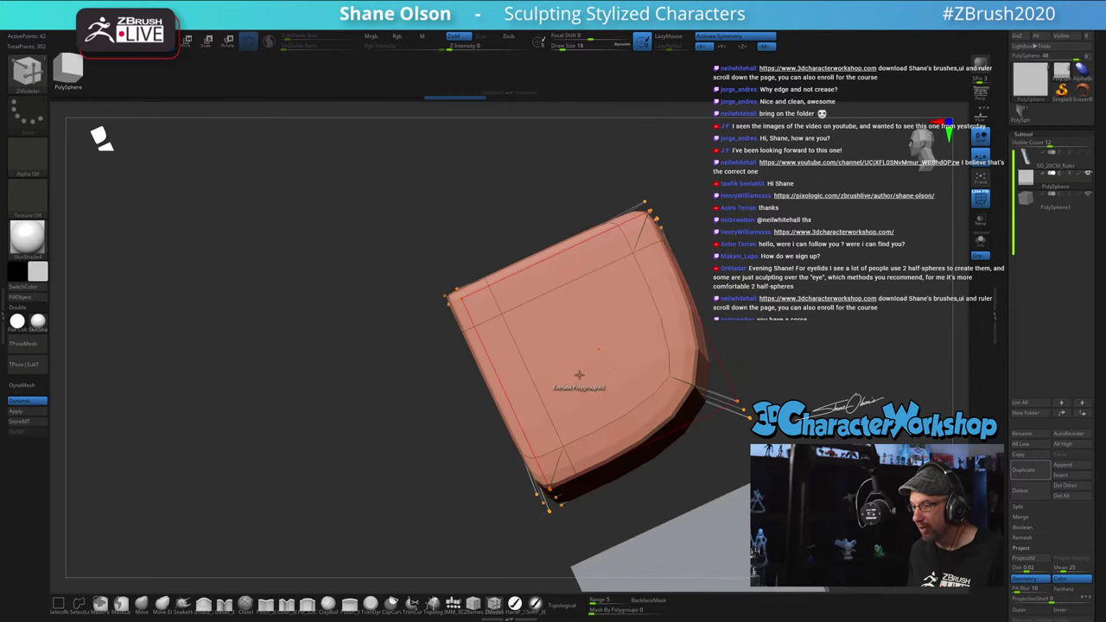
left_click_drag(838, 310, 751, 335)
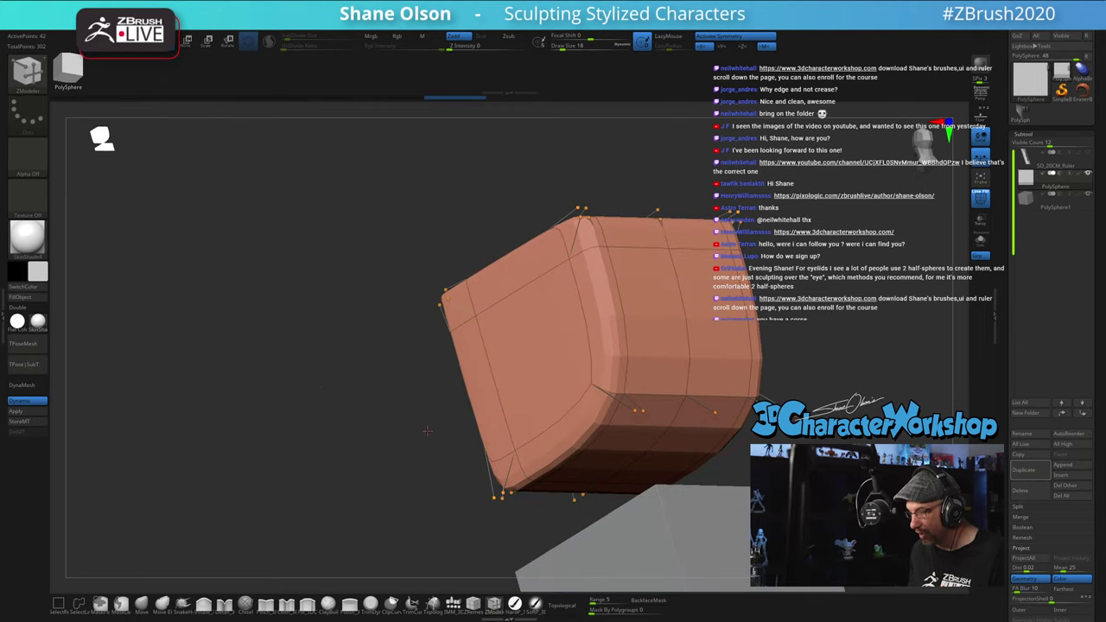
left_click_drag(501, 500, 385, 452, "alt")
left_click_drag(273, 405, 363, 400)
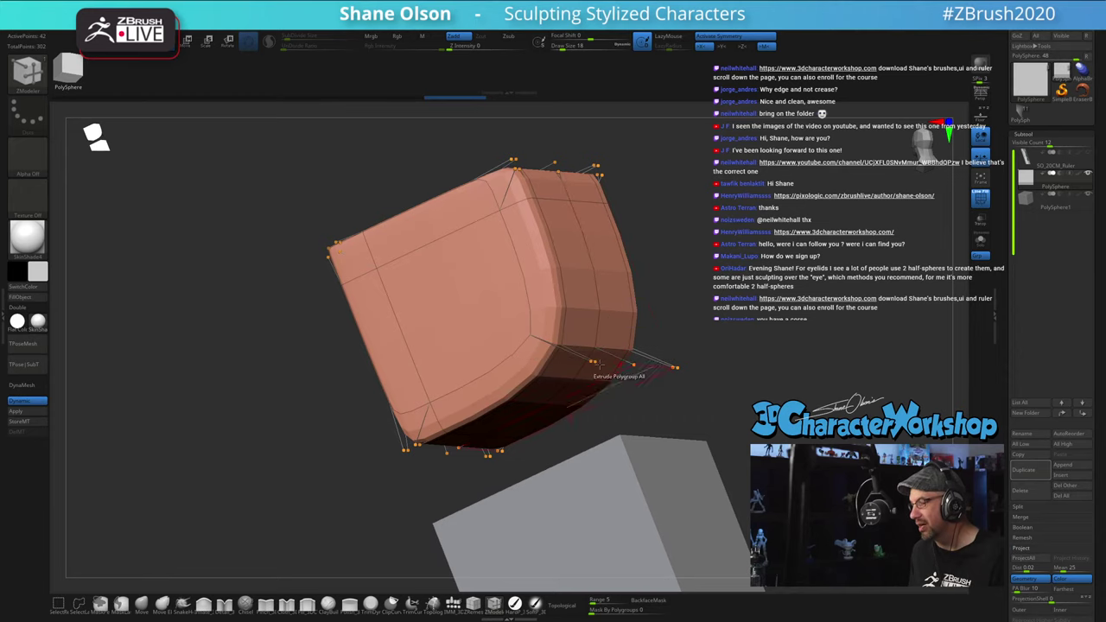
key("shift+d")
Step: Slide the upper cube's complete edge loops away from its outer edges using ZModeler's Slide edge action with the EdgeLoop Complete target
left_click_drag(796, 328, 674, 344)
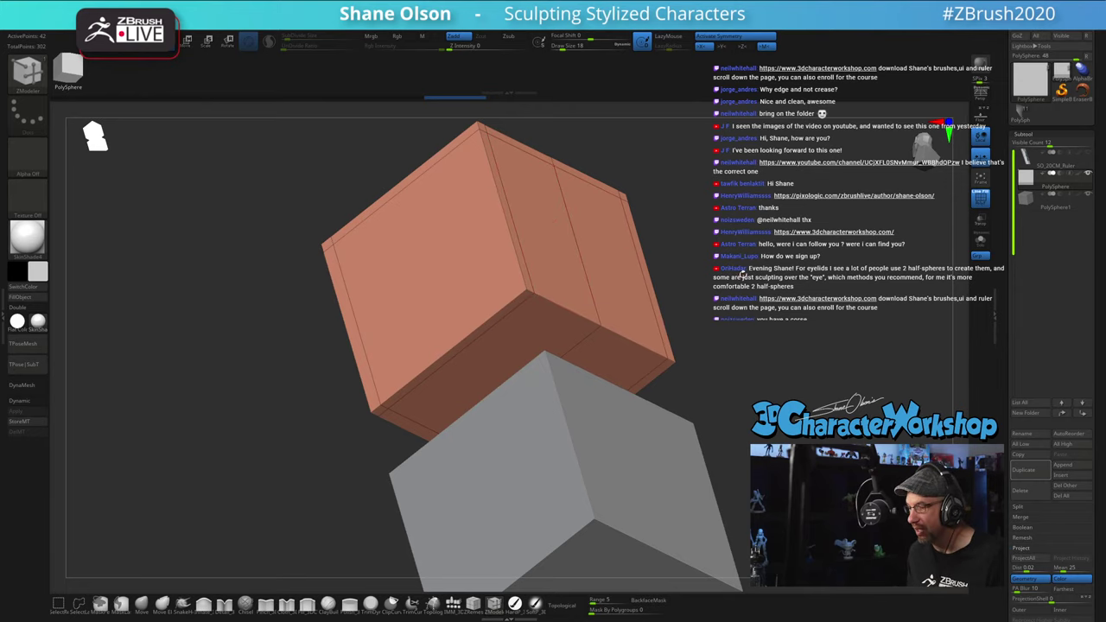
left_click_drag(743, 273, 760, 291)
left_click_drag(692, 278, 630, 286)
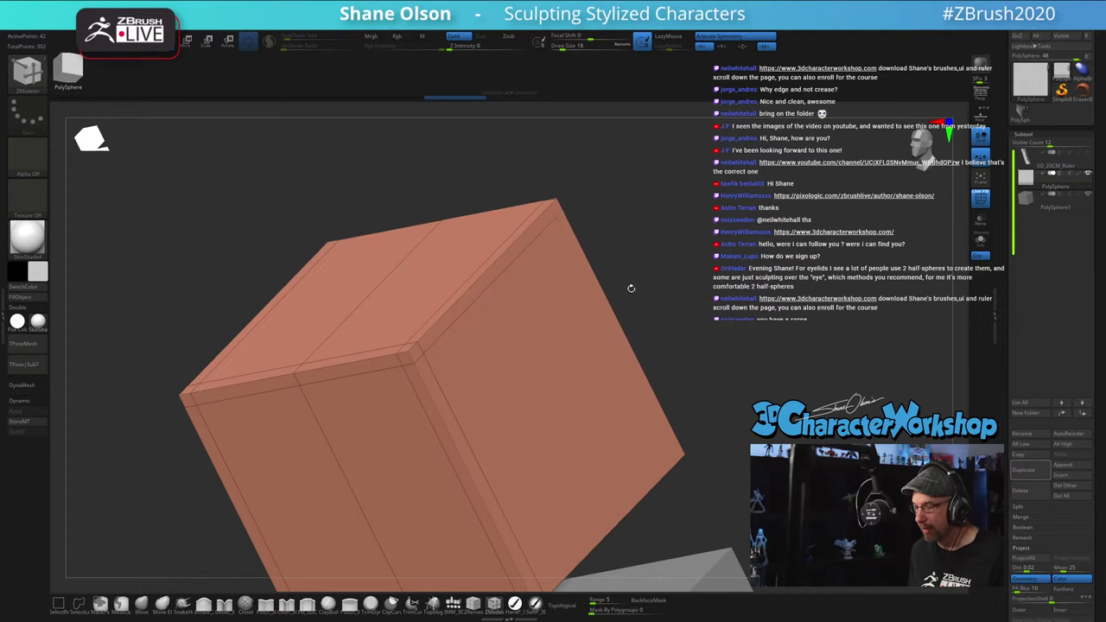
key("space")
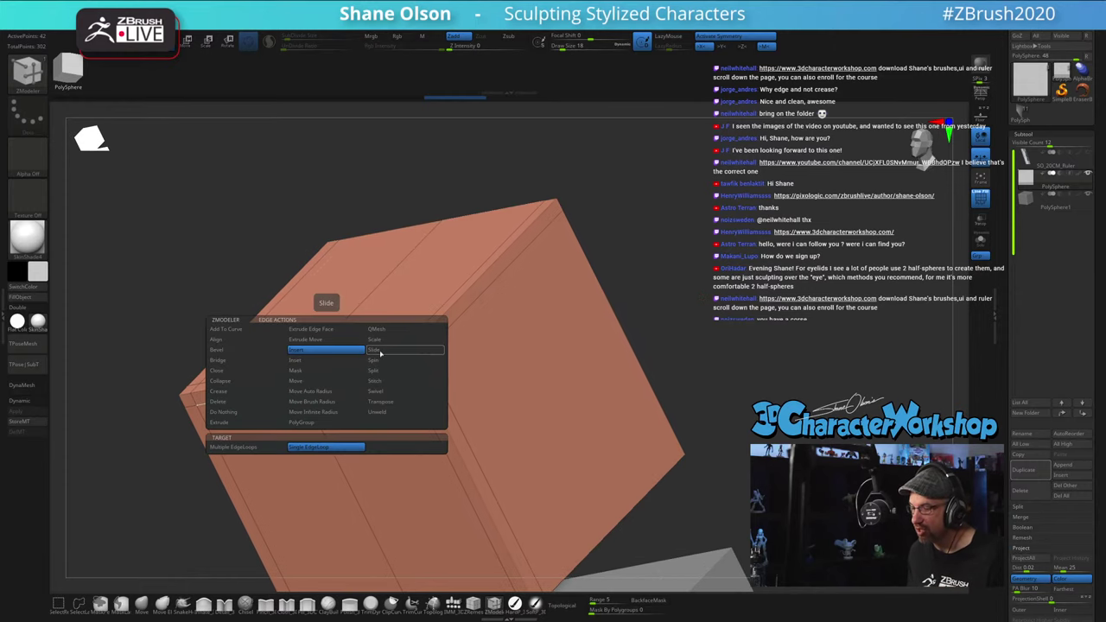
left_click(402, 351)
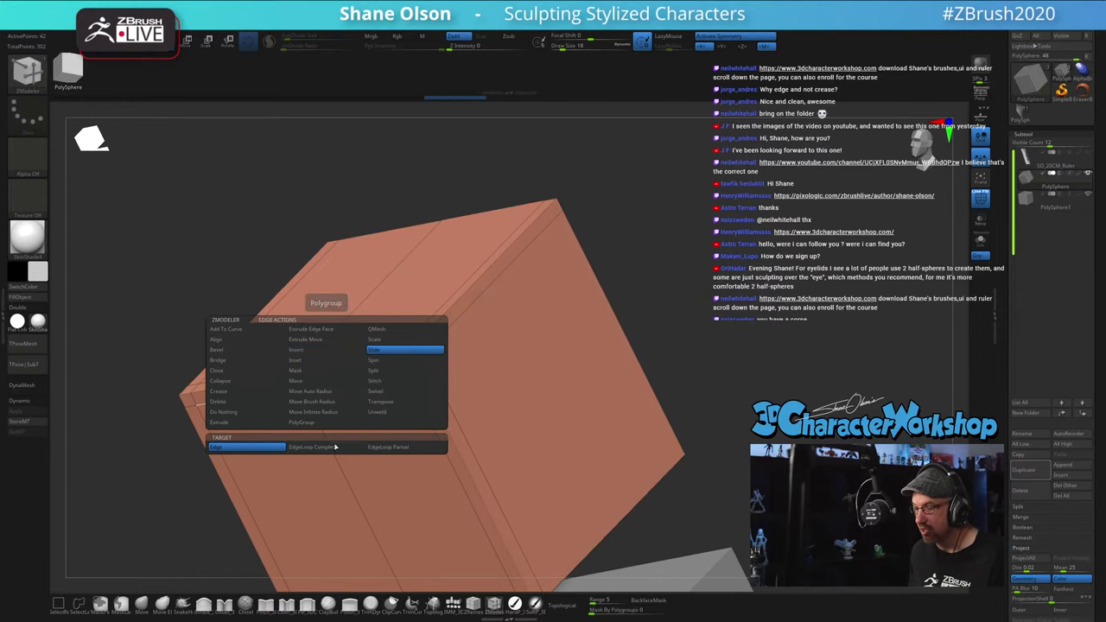
left_click(329, 448)
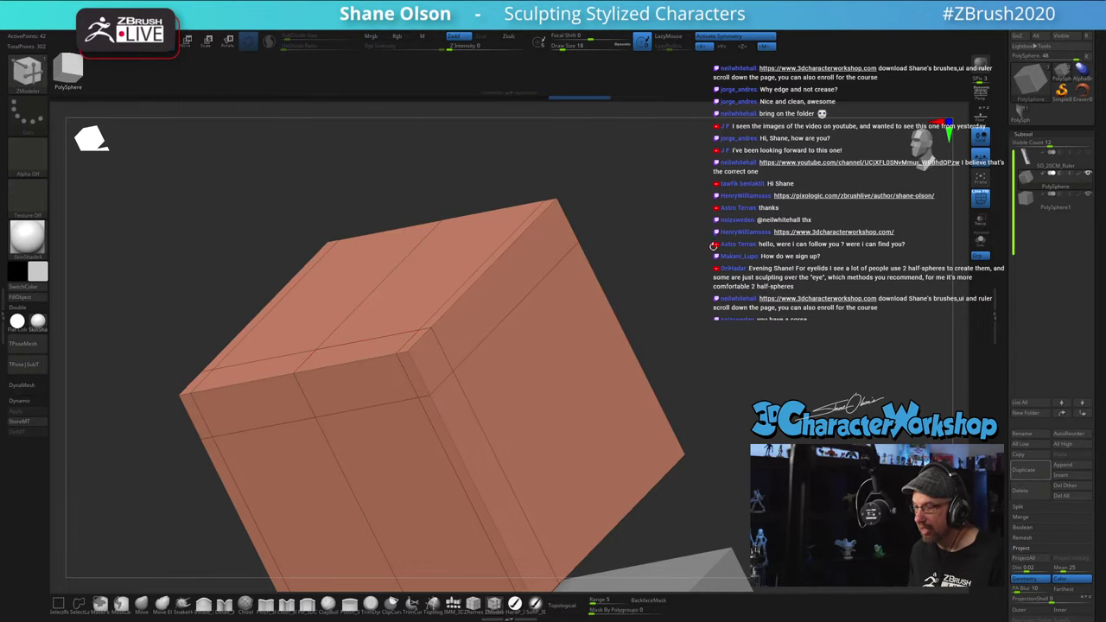
right_click_drag(525, 309, 468, 302)
left_click_drag(405, 338, 376, 341)
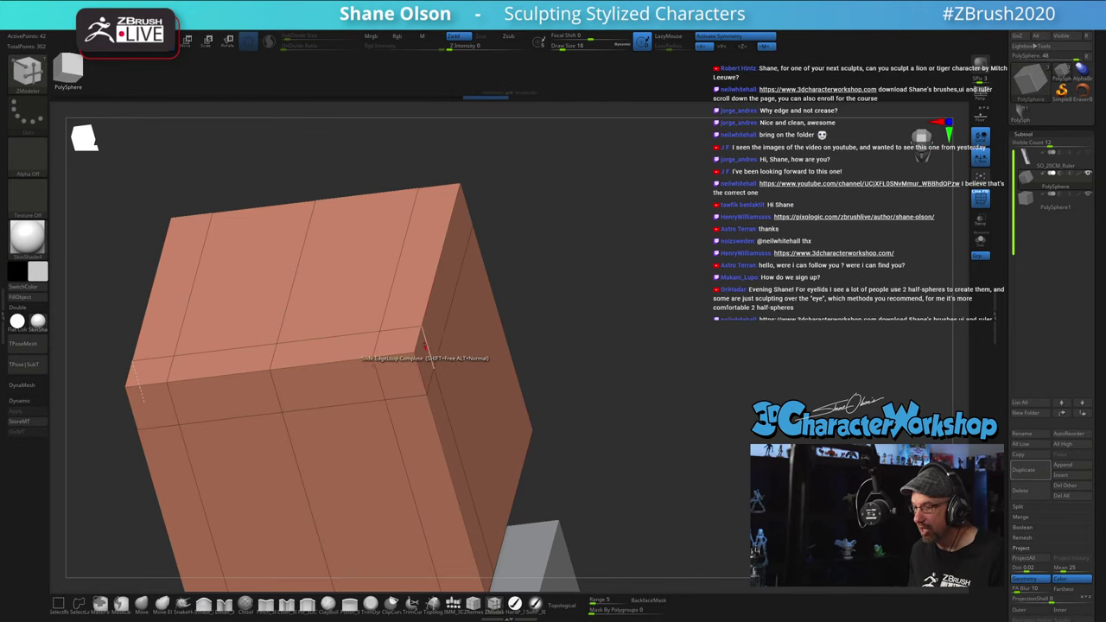
Step: Turn on dynamic subdivision for the upper cube and examine how the moved edge loops affect its smoothed edges
key("d")
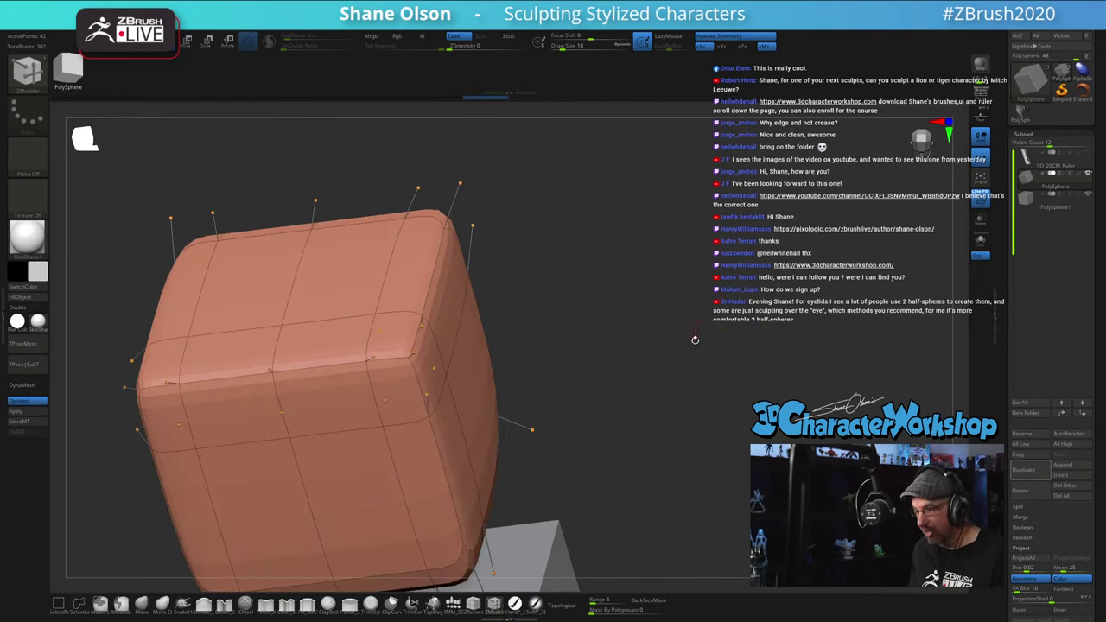
mouse_move(696, 340)
right_mouse_down("ctrl")
mouse_move(664, 403)
mouse_move(688, 330)
mouse_move(696, 339)
right_mouse_up("ctrl")
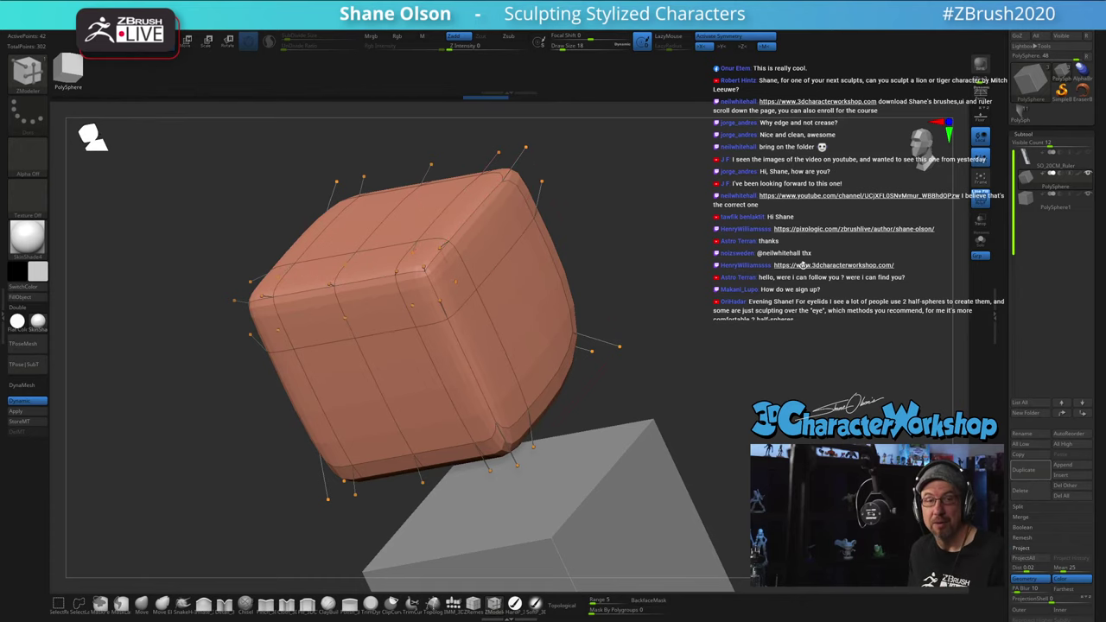
right_click_drag(803, 266, 804, 261, "ctrl")
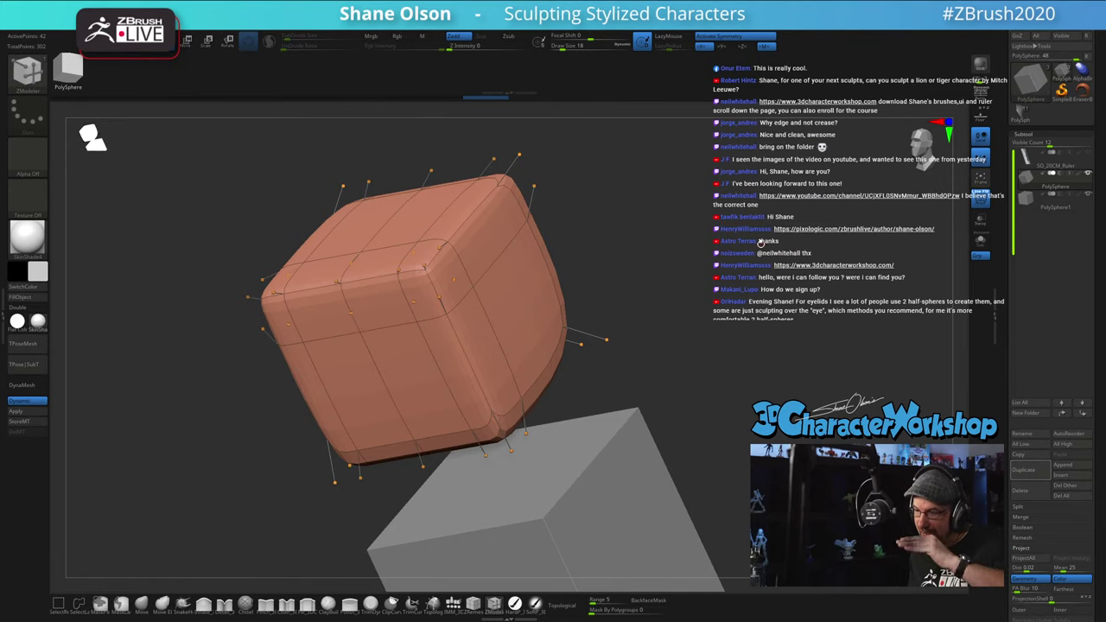
right_click_drag(760, 374, 738, 317)
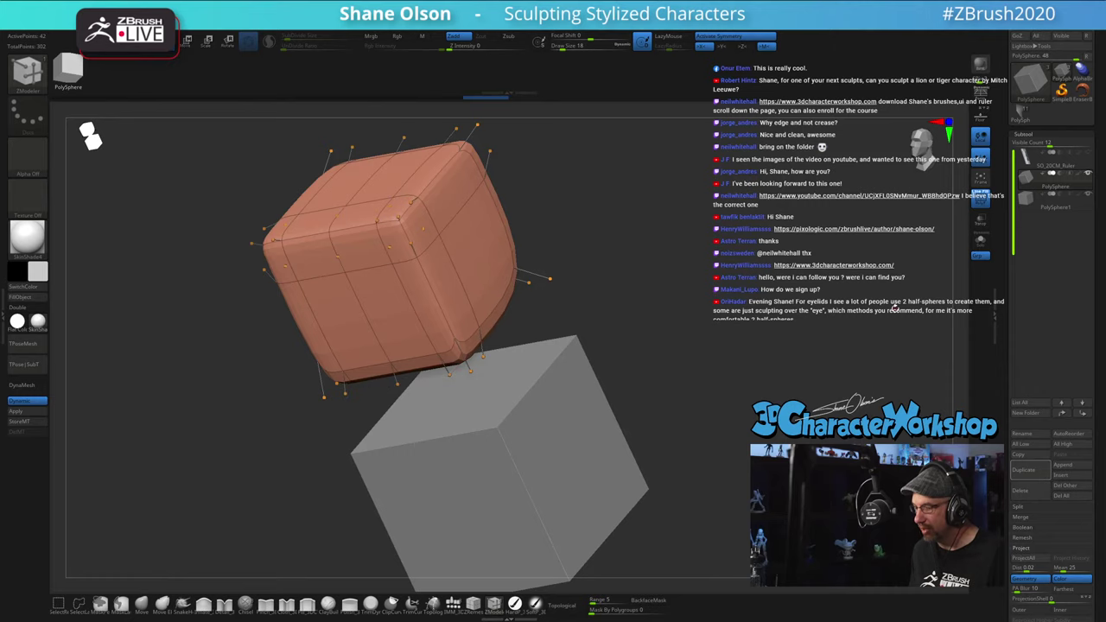
right_click_drag(701, 371, 722, 328)
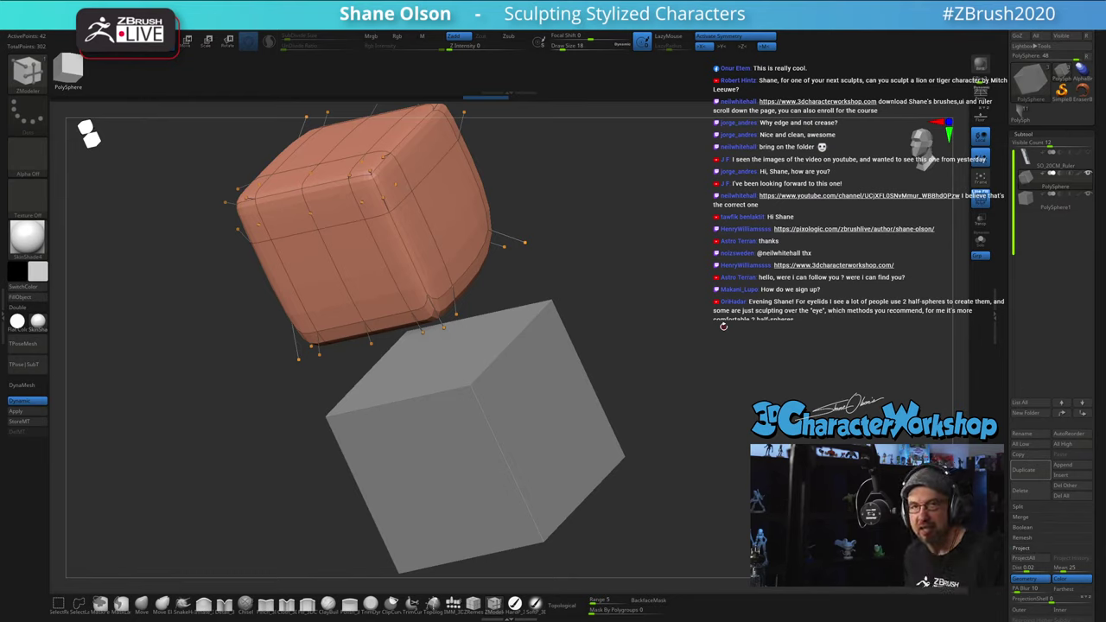
Step: Make the lower cube the active subtool and open the Crease settings in its geometry options
left_click(526, 390, "alt")
right_click_drag(669, 369, 674, 365)
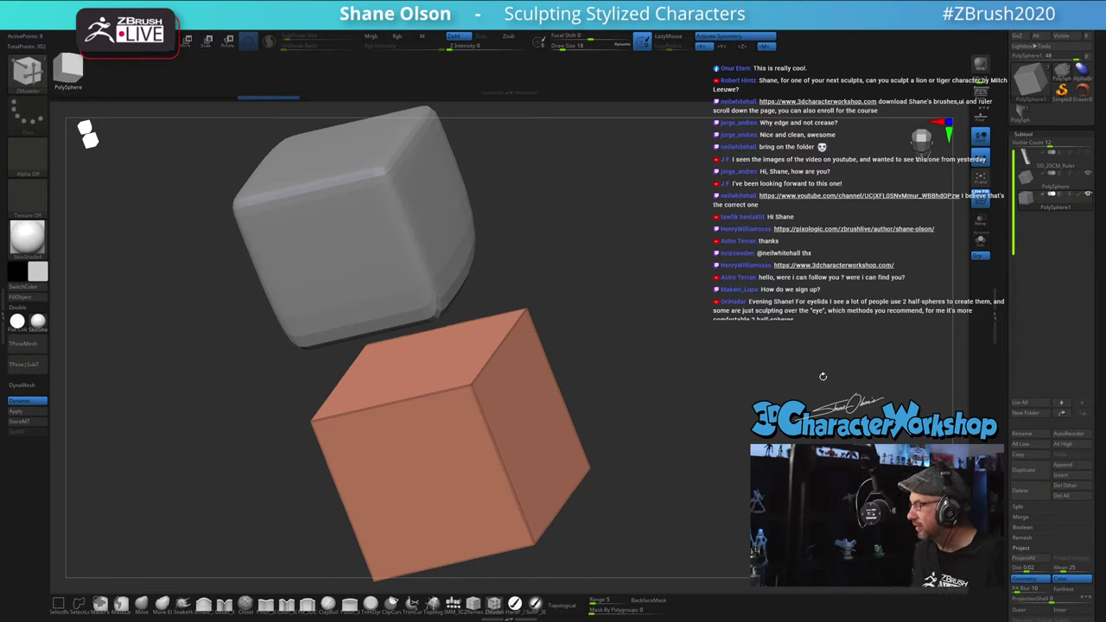
left_click_drag(1000, 369, 1002, 284)
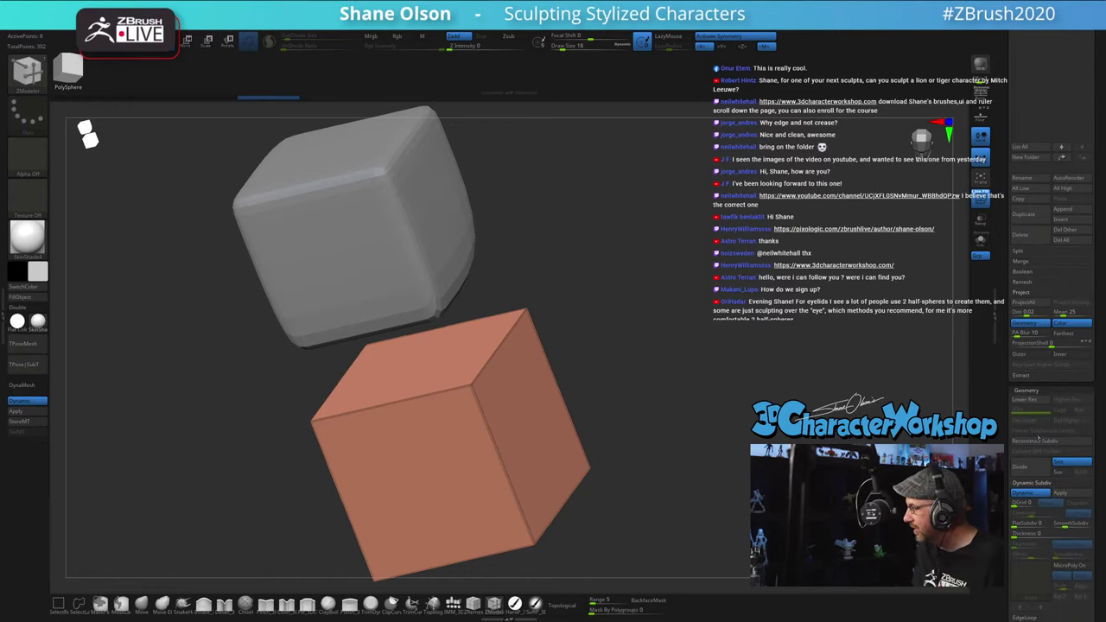
left_click_drag(1006, 596, 1002, 344)
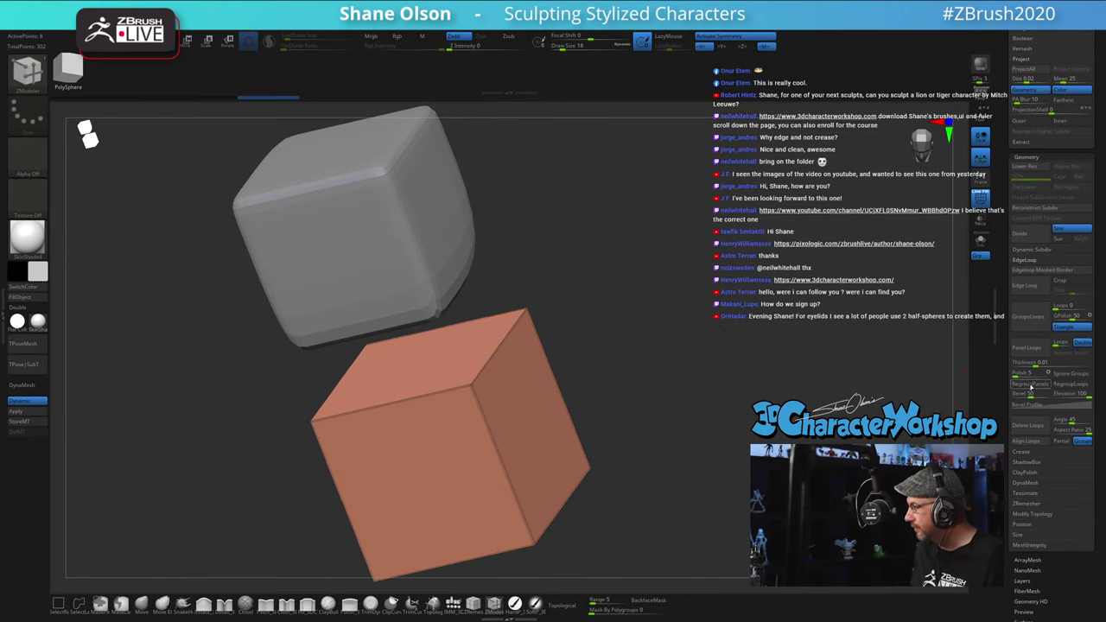
left_click(1072, 393)
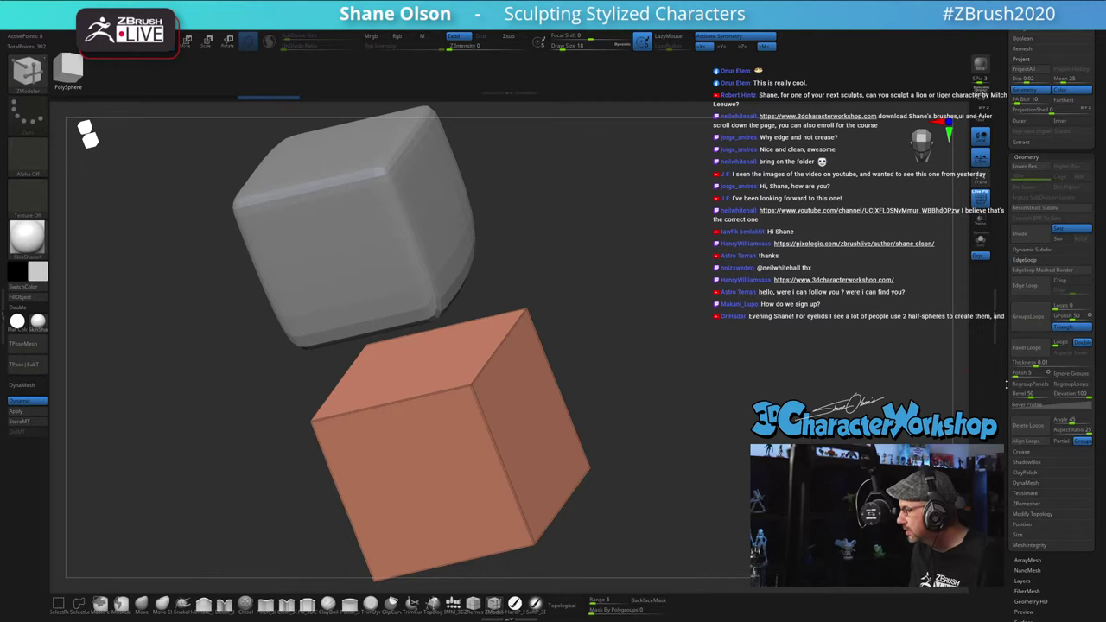
left_click(1023, 454)
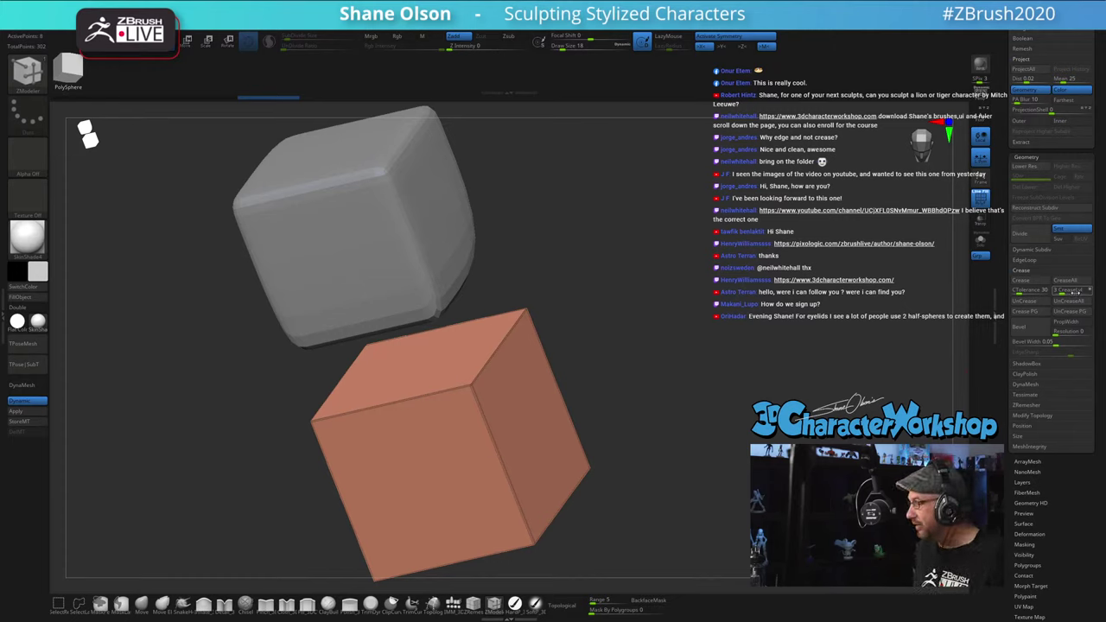
Step: Clear the lower cube's creases, then crease all its edges again at crease level 2
left_click_drag(657, 364, 632, 287)
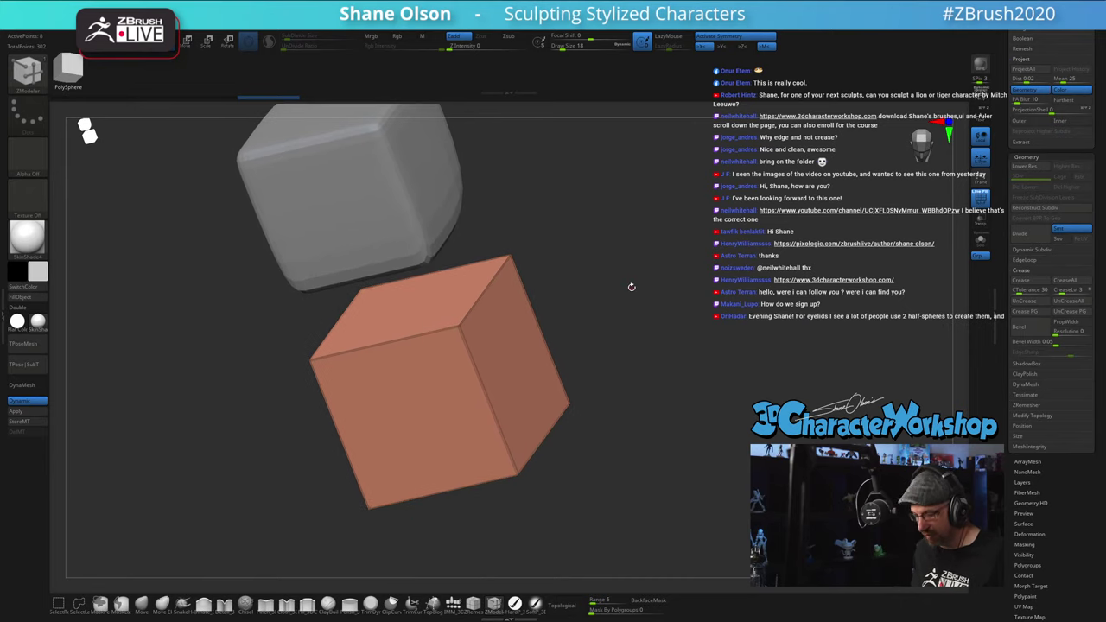
key("space")
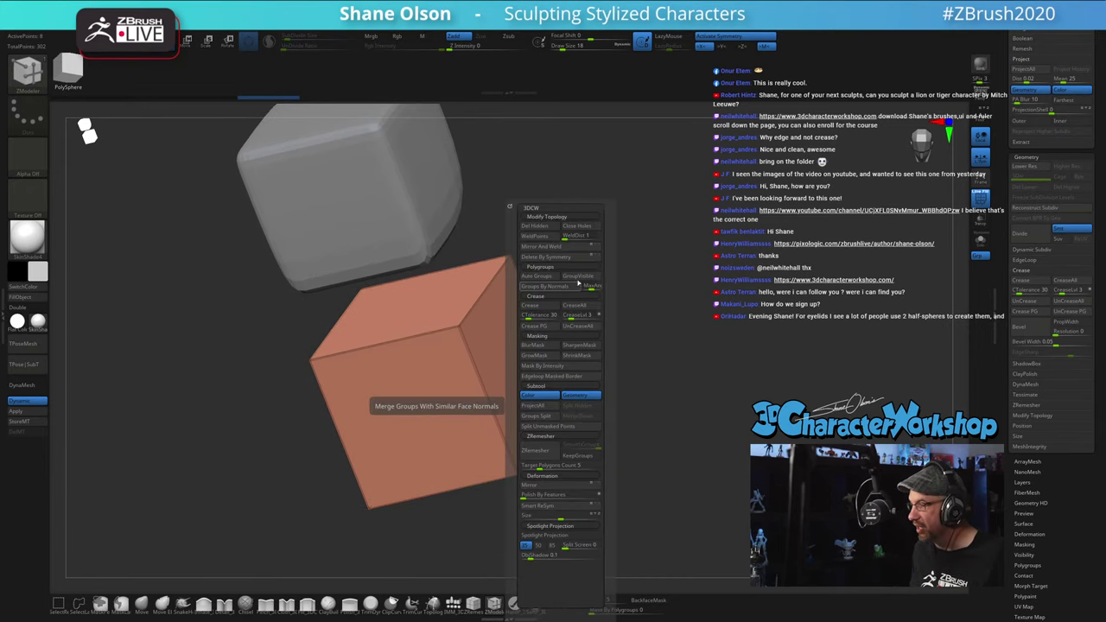
left_click(582, 326)
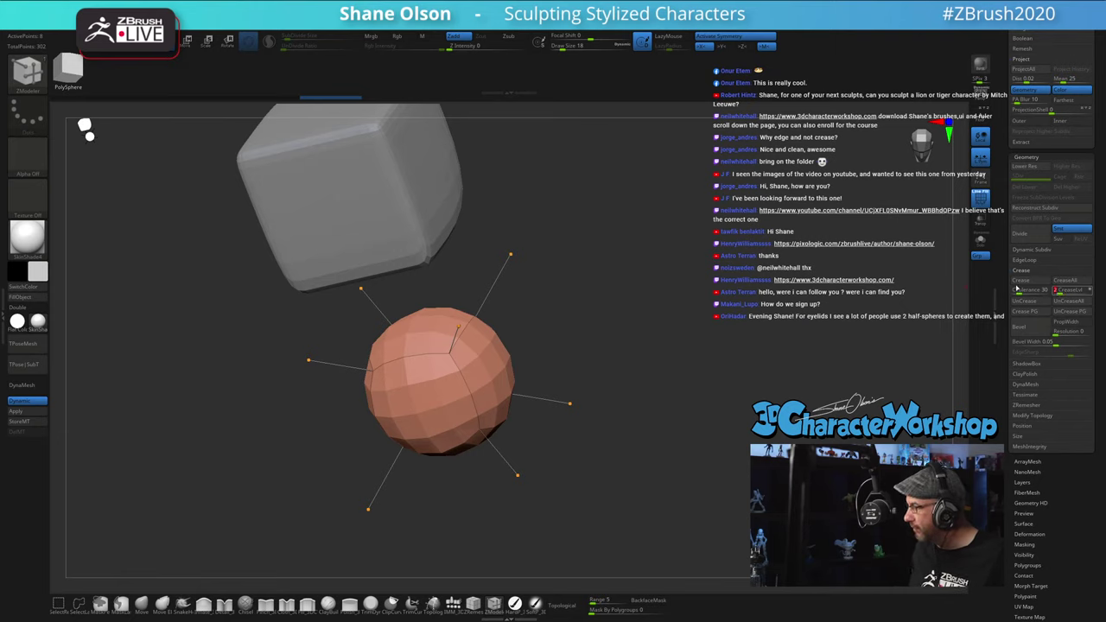
left_click_drag(671, 337, 671, 334)
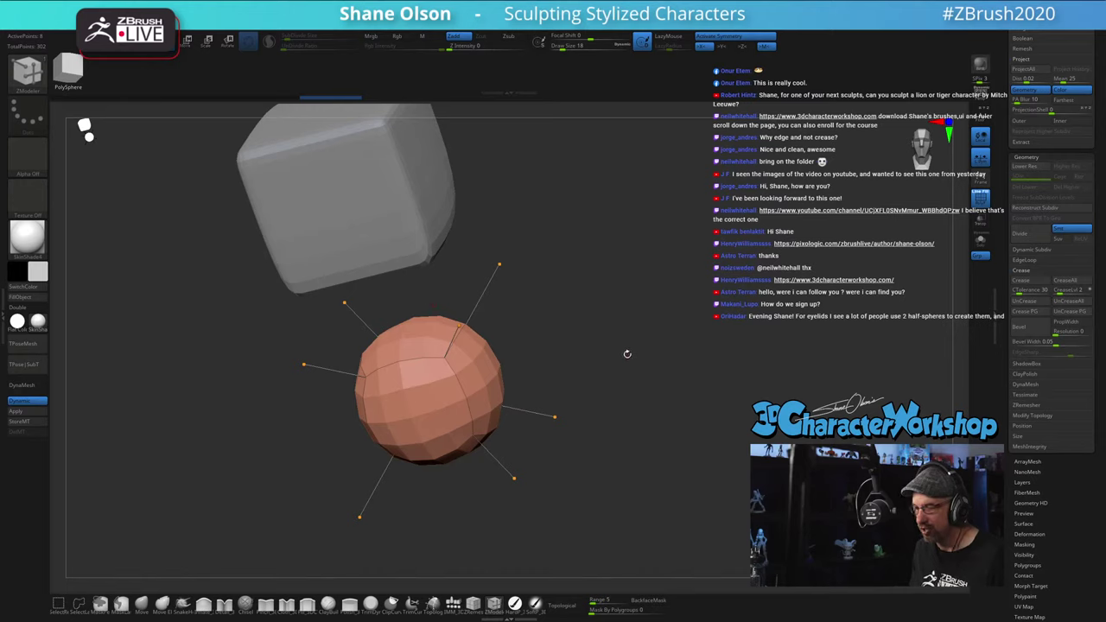
key("space")
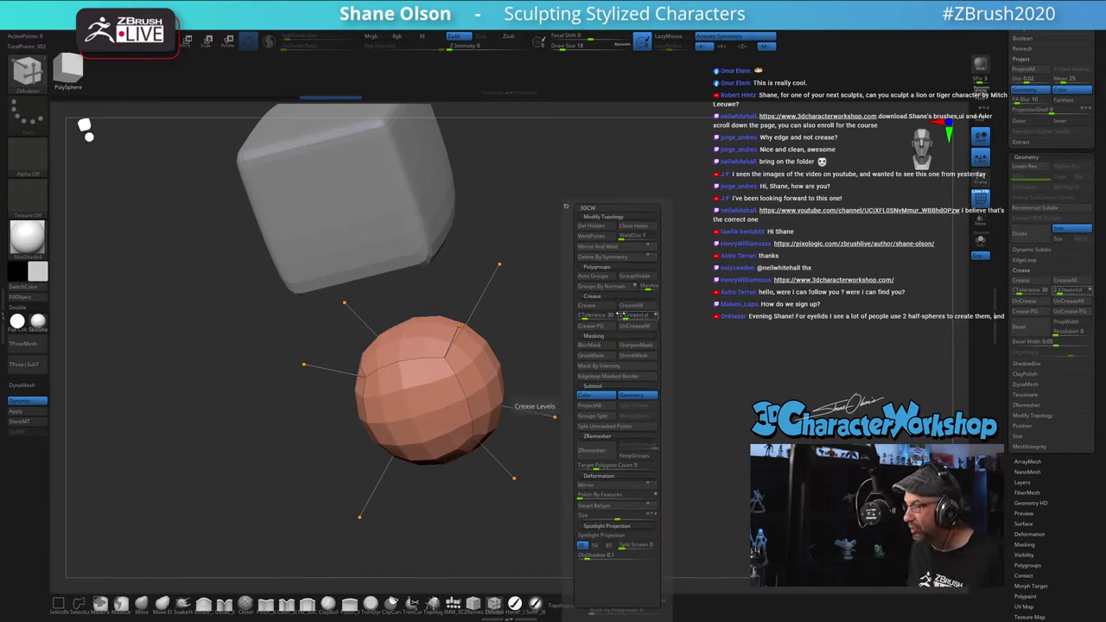
left_click(630, 307)
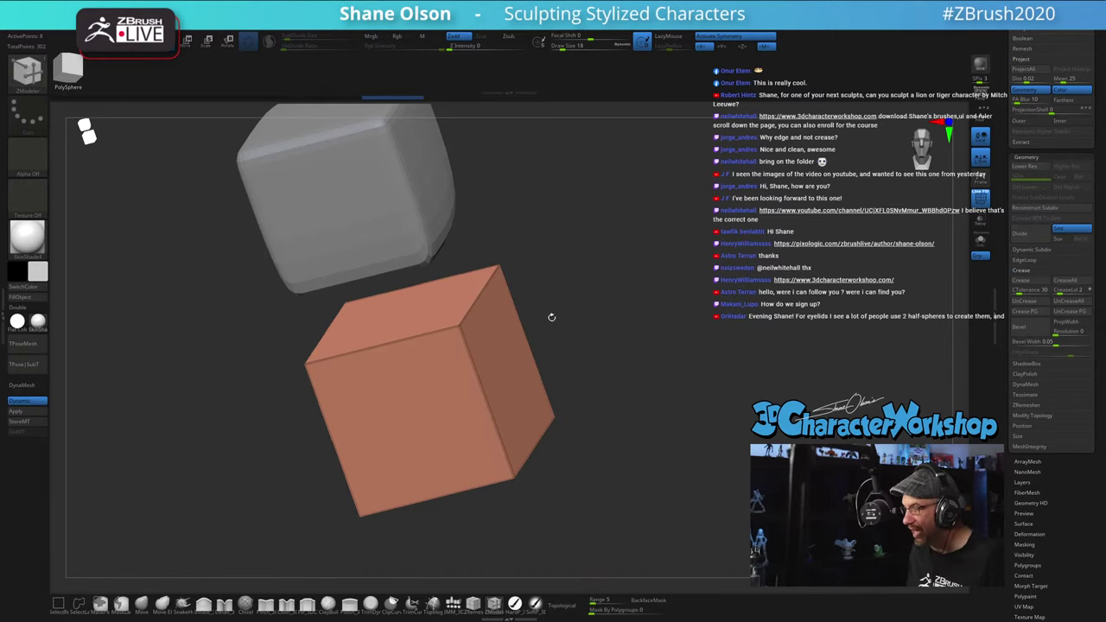
Step: Turn off dynamic subdivision and divide the lower creased cube up to subdivision level 4
left_click_drag(740, 338, 605, 312)
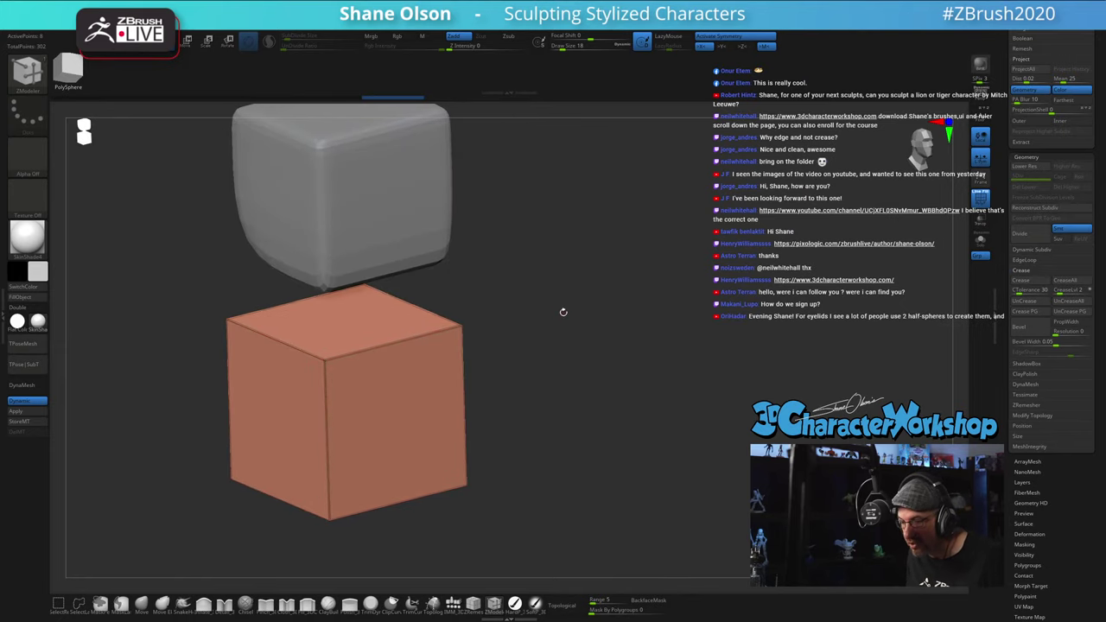
left_click_drag(656, 354, 654, 359)
left_click_drag(640, 358, 700, 261)
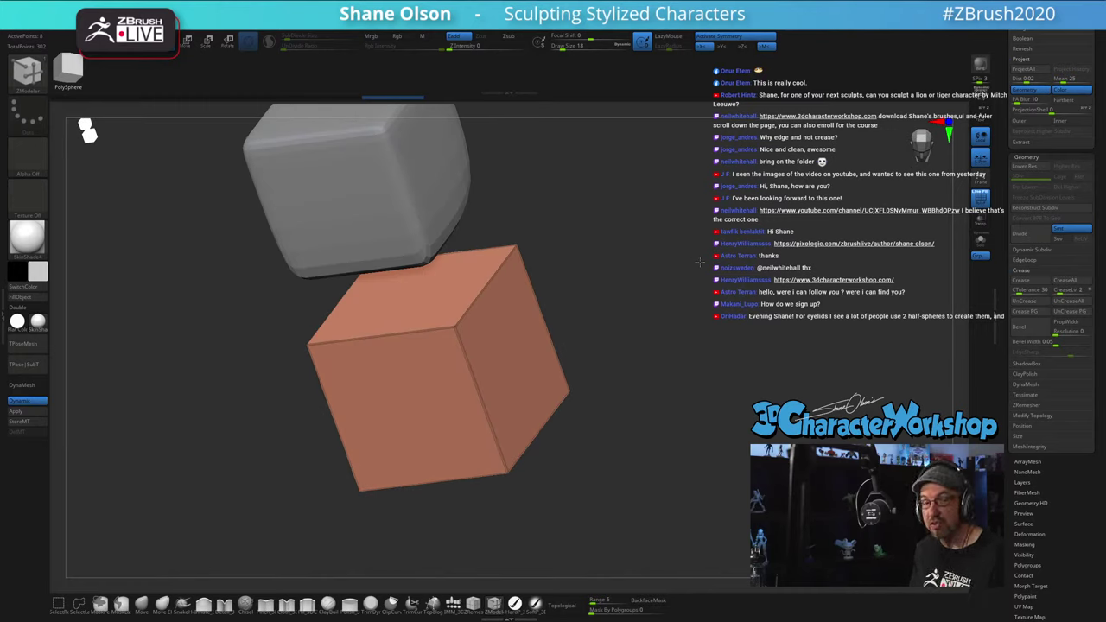
left_click_drag(649, 266, 622, 280)
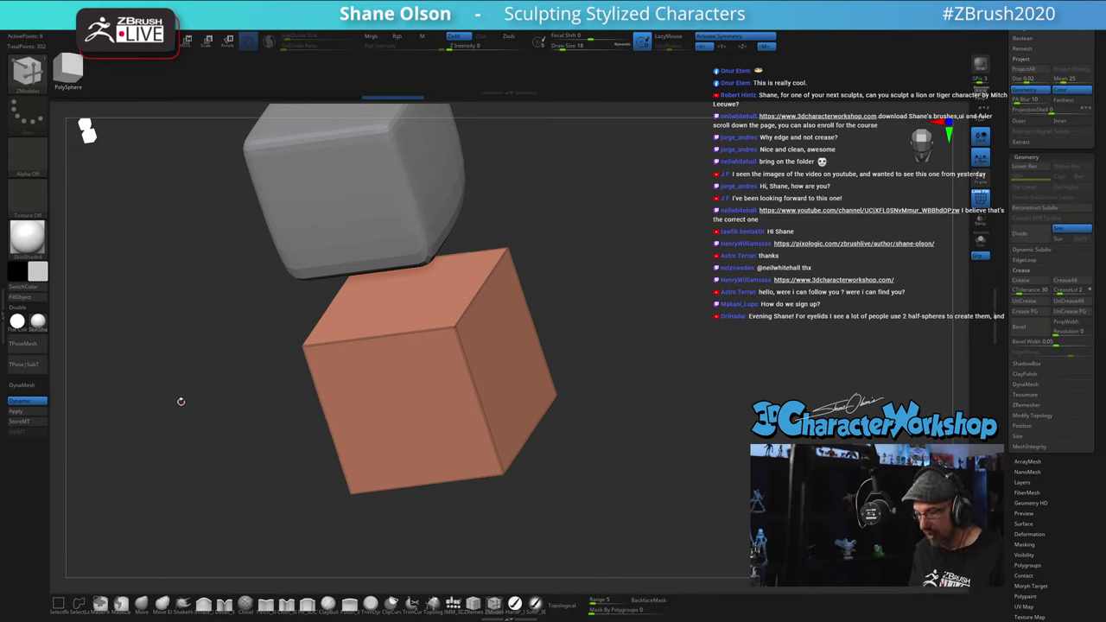
left_click(25, 402)
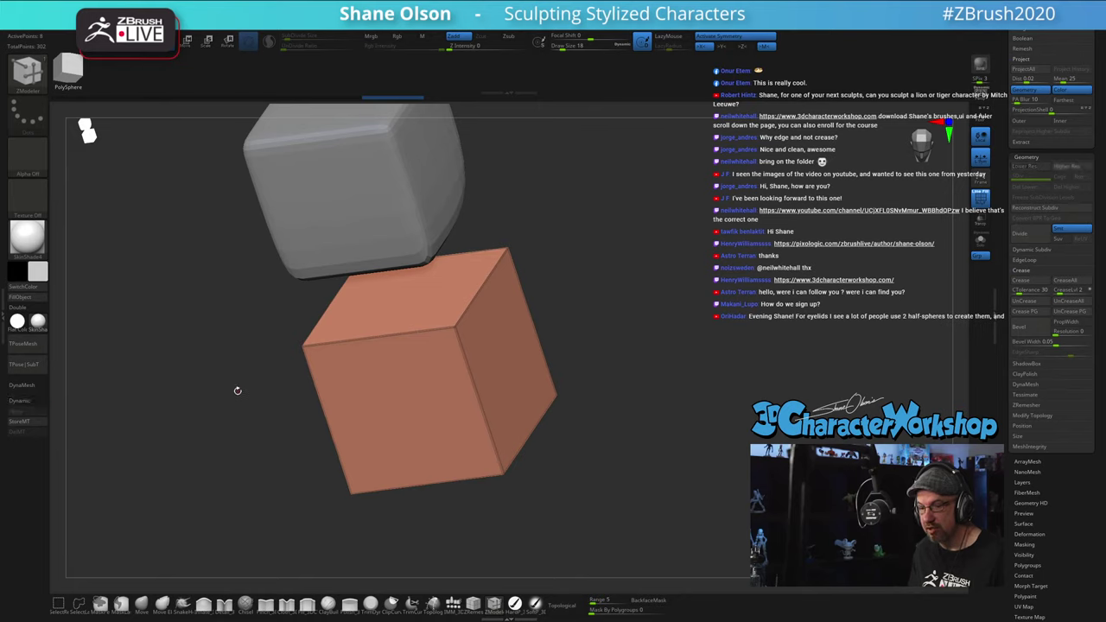
left_click_drag(177, 413, 214, 413)
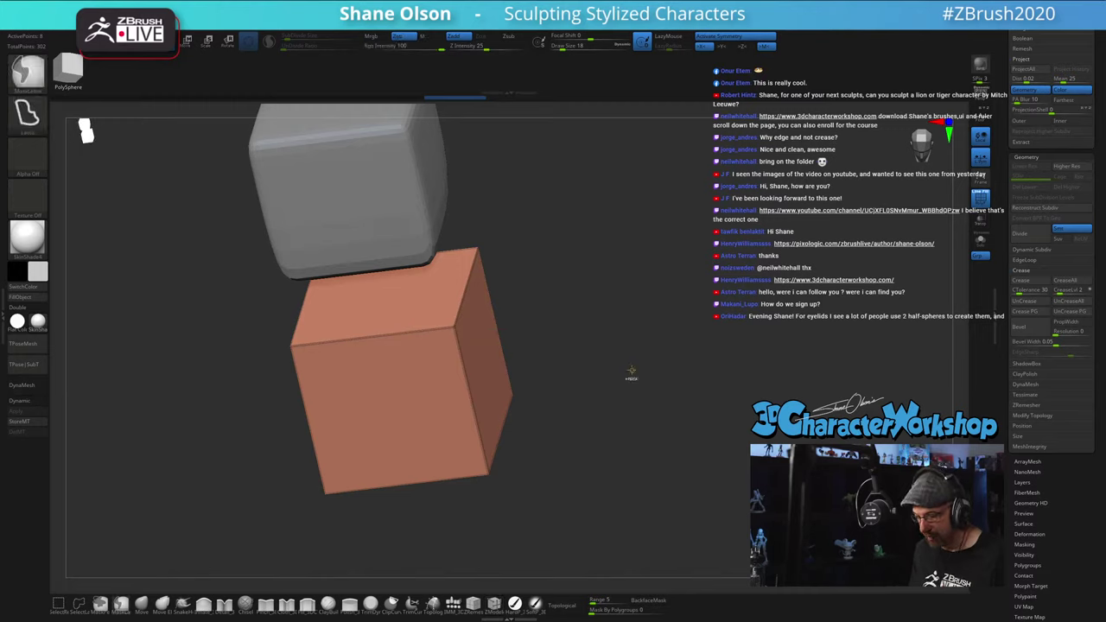
key("ctrl+d")
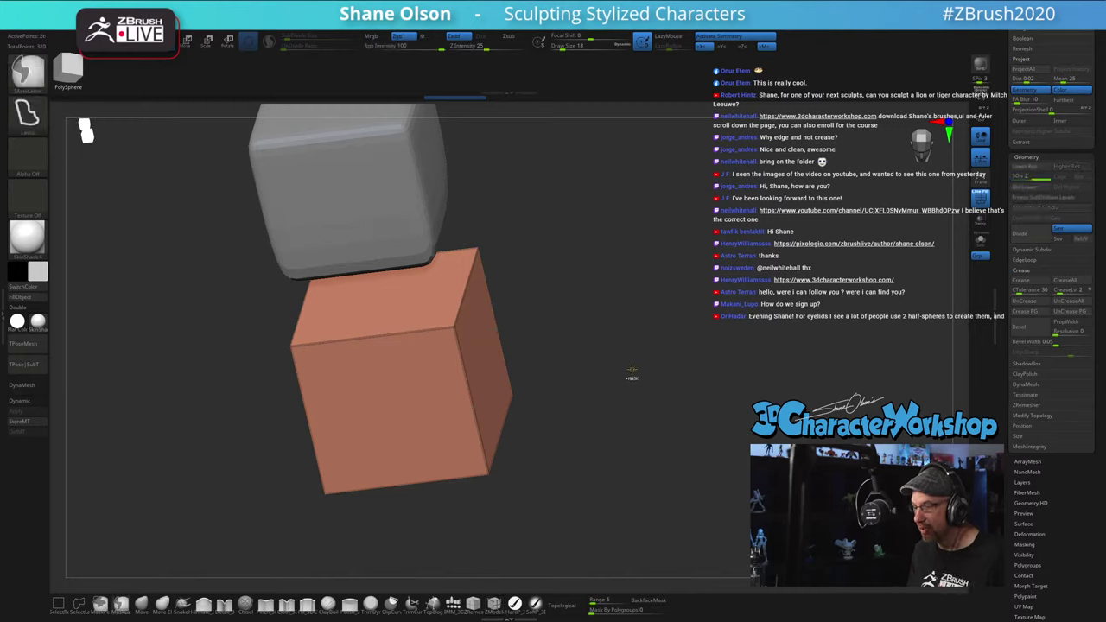
key("ctrl+d")
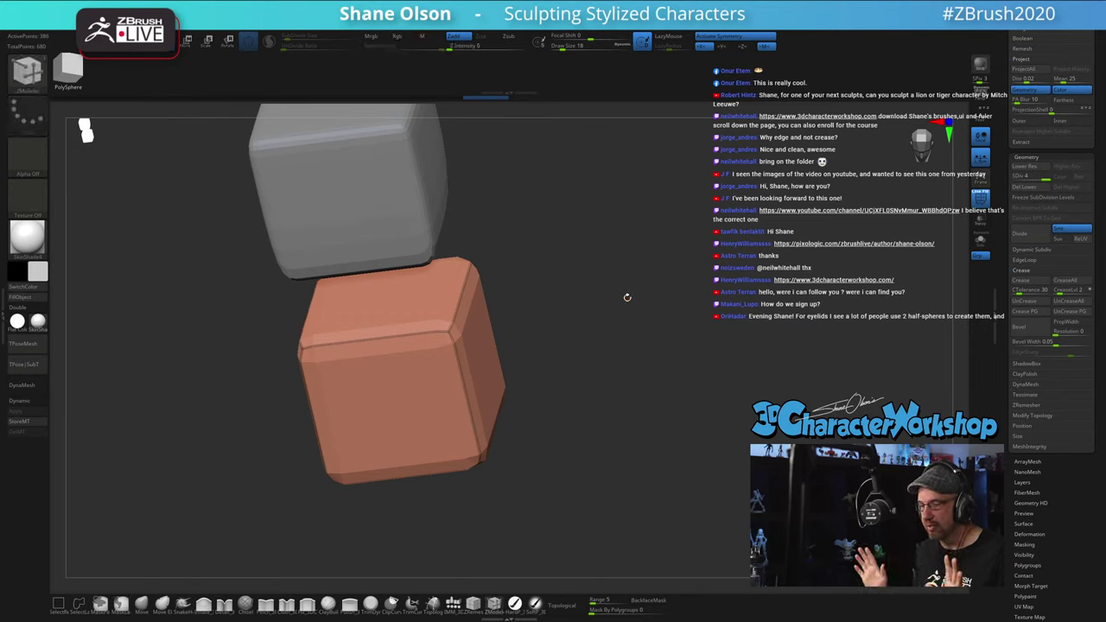
Step: Divide the lower cube to subdivision level 5 and compare its creased edges with the upper cube's edge-loop edges
left_click_drag(513, 322, 474, 316)
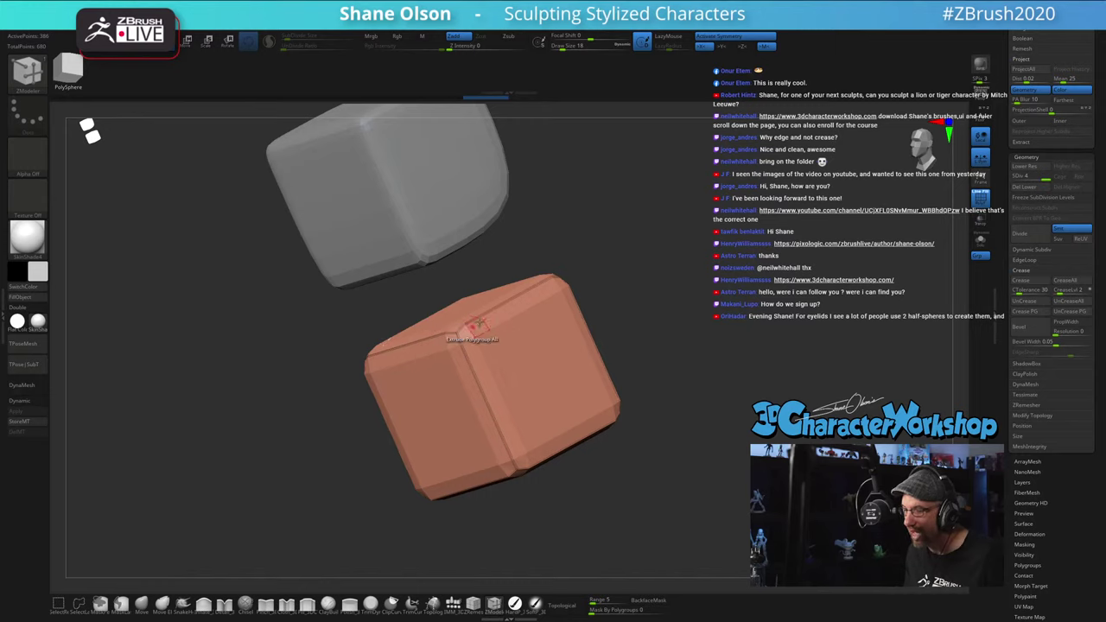
left_click_drag(557, 232, 598, 262)
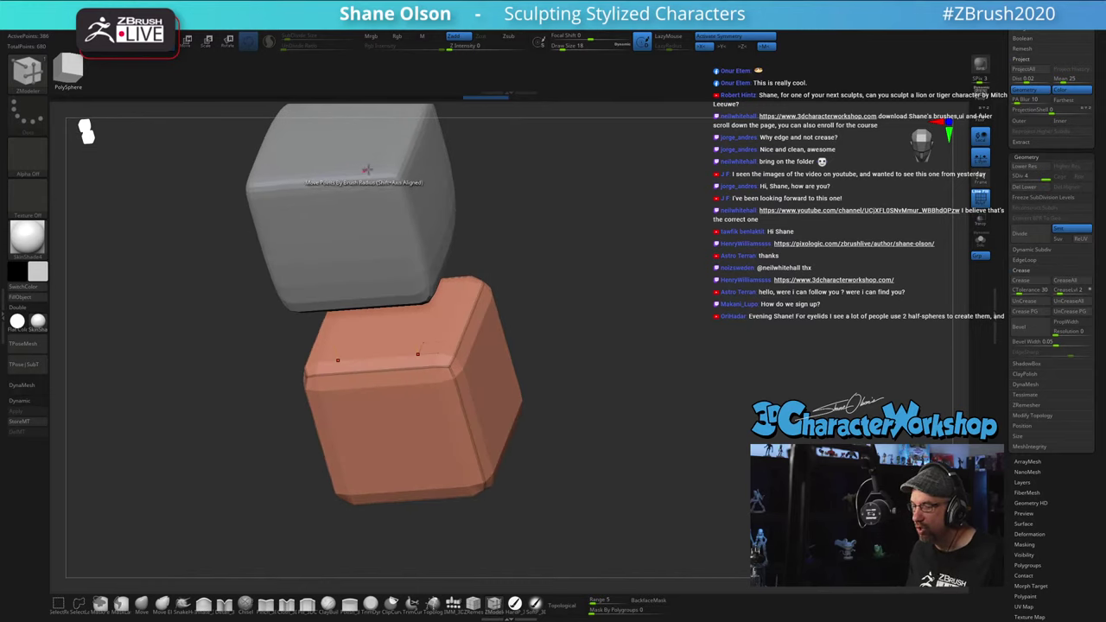
left_click_drag(660, 276, 652, 239)
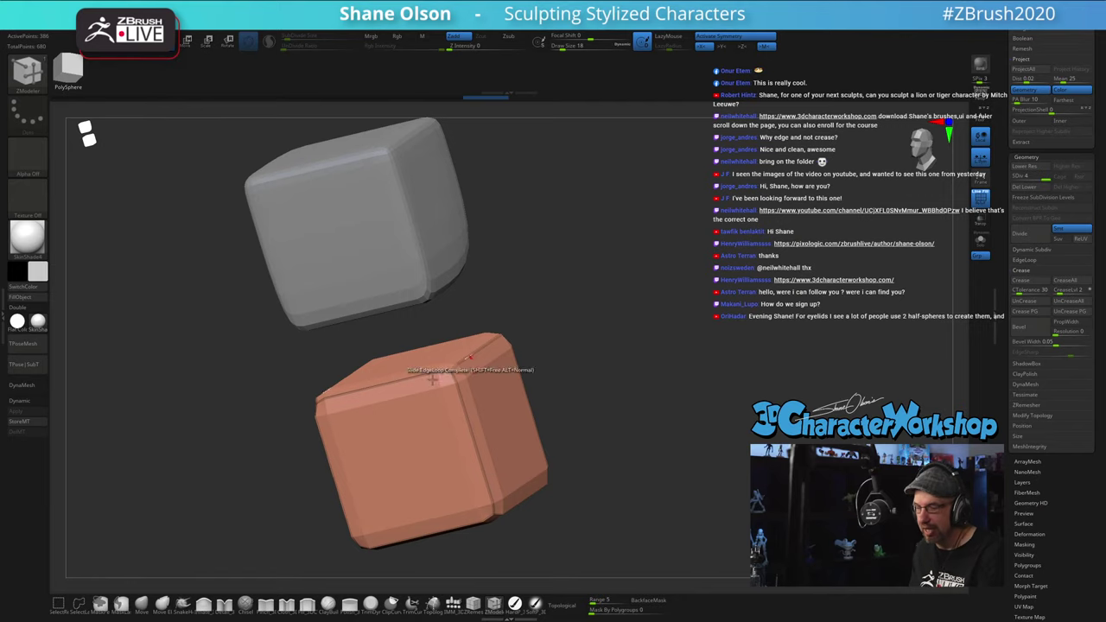
key("ctrl+d")
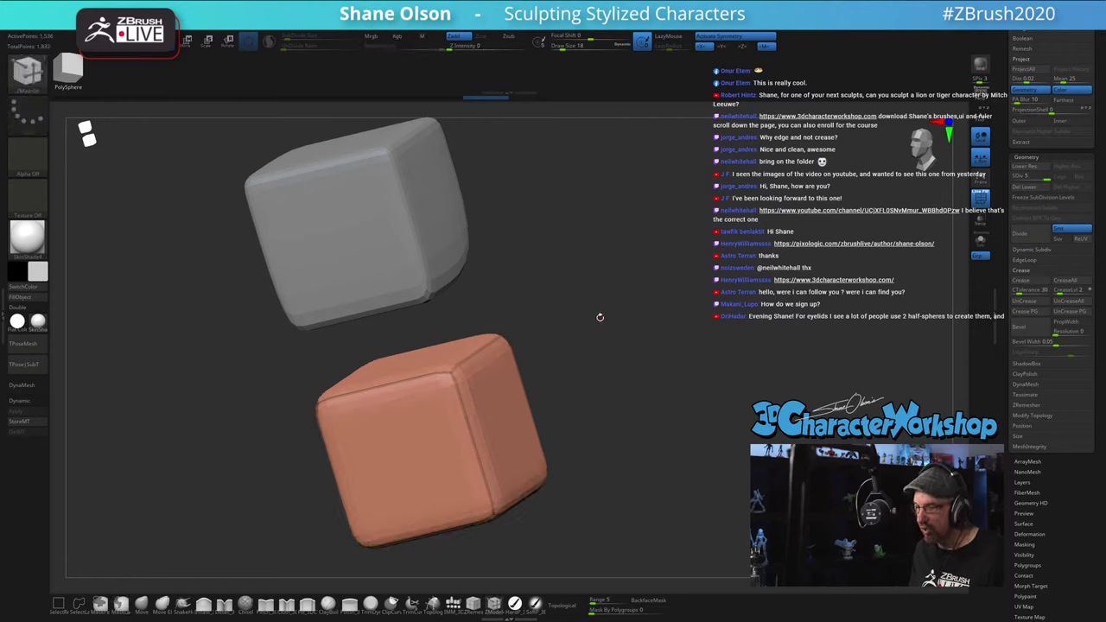
left_click_drag(597, 316, 598, 326)
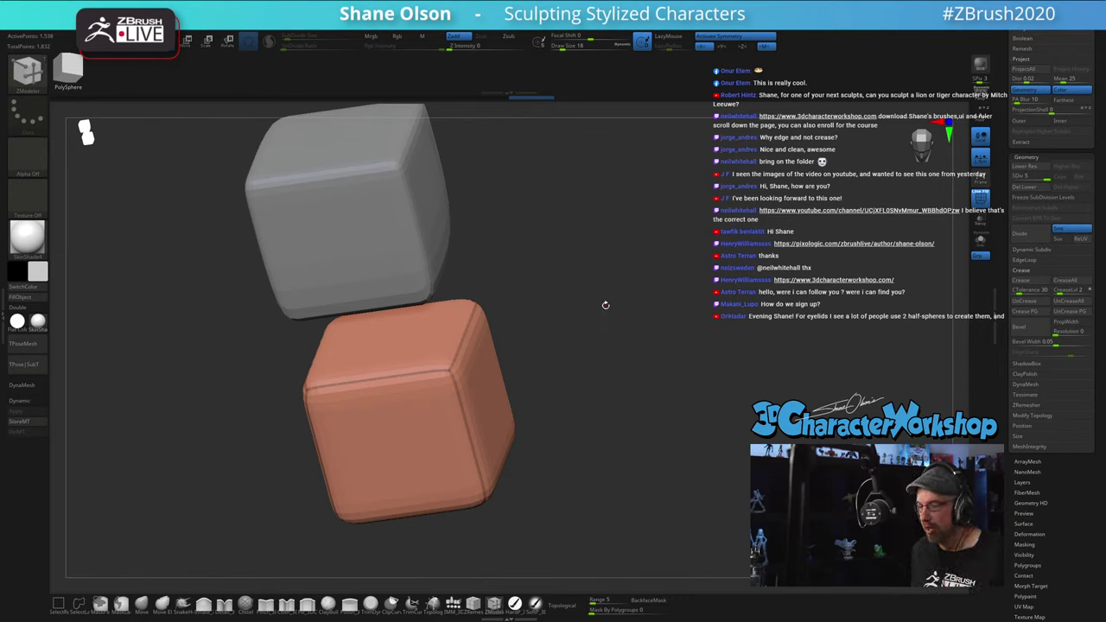
left_click_drag(619, 372, 388, 271)
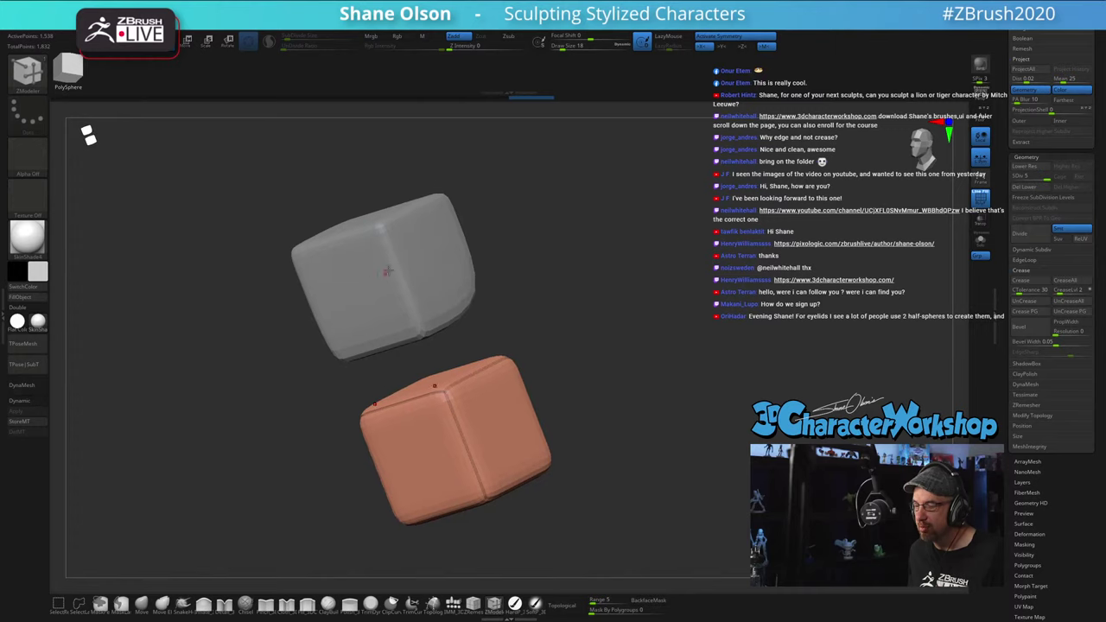
Step: Make the upper cube the active subtool, then switch back to the punk character's head tool
left_click(433, 251, "alt")
left_click_drag(553, 227, 624, 273)
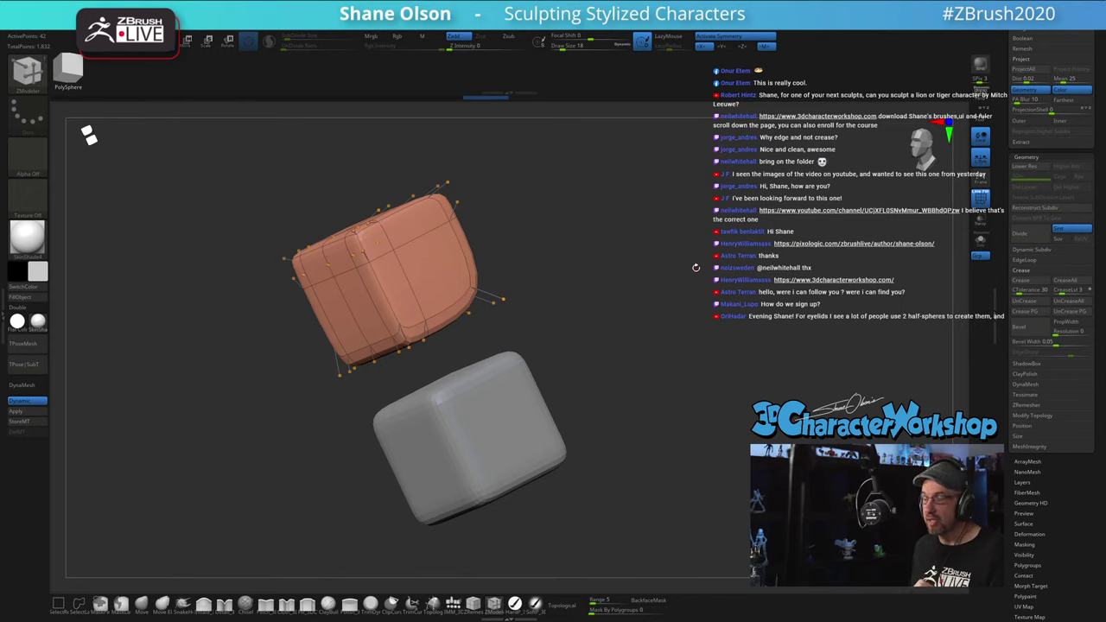
scroll(1020, 181, "up", 6)
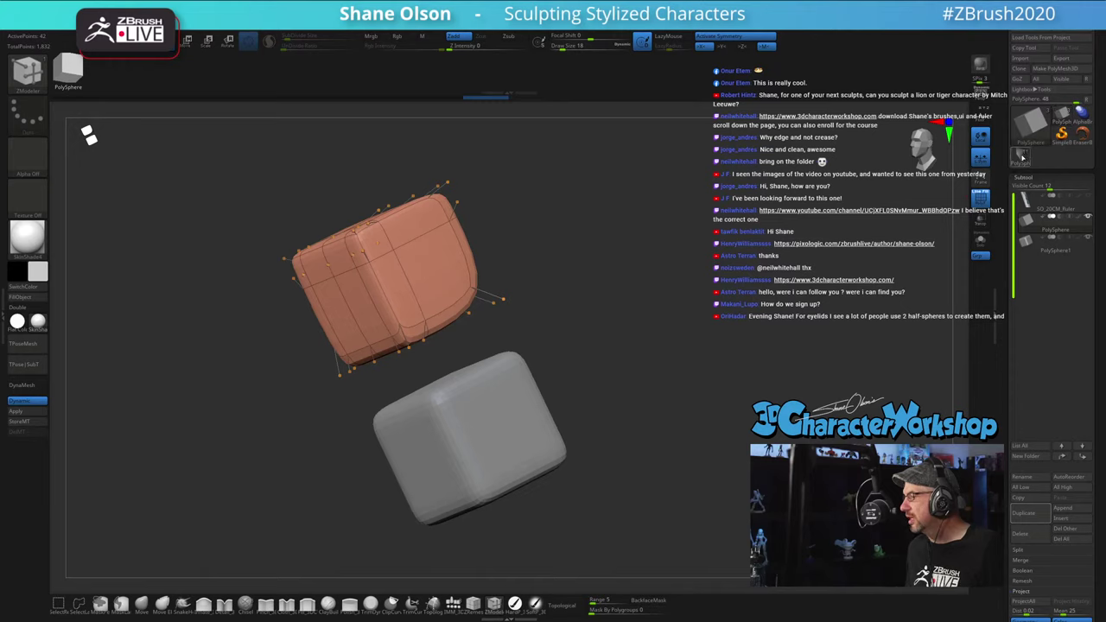
left_click(1023, 156)
Step: Mask the rear part of the first mohawk spike and move its unmasked front edge forward
left_click_drag(604, 389, 678, 444, "alt")
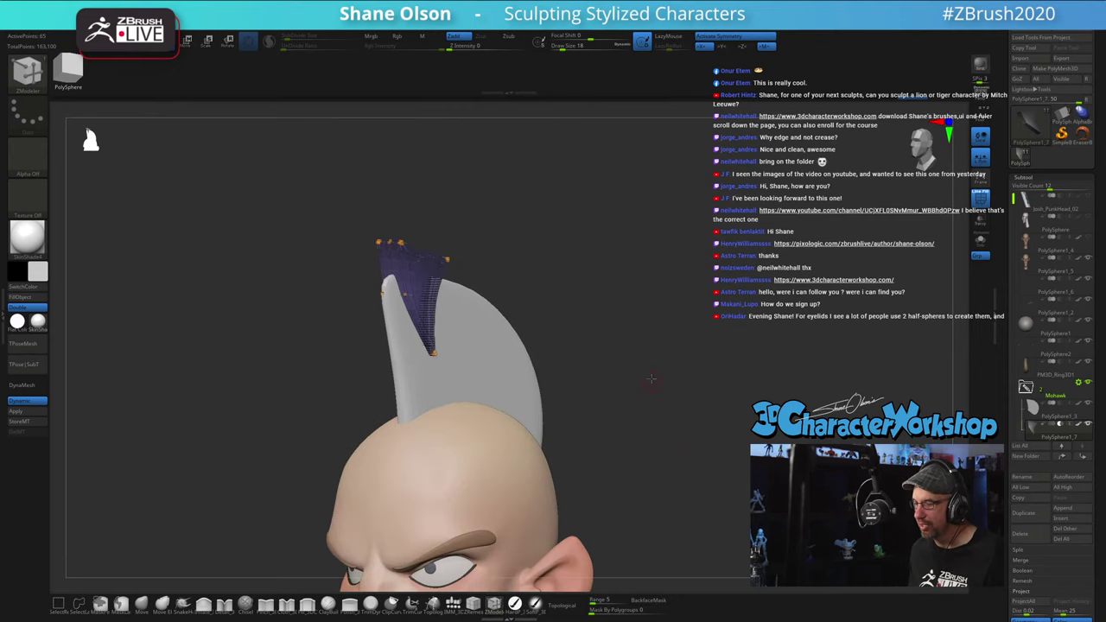
left_click_drag(652, 381, 660, 331, "alt")
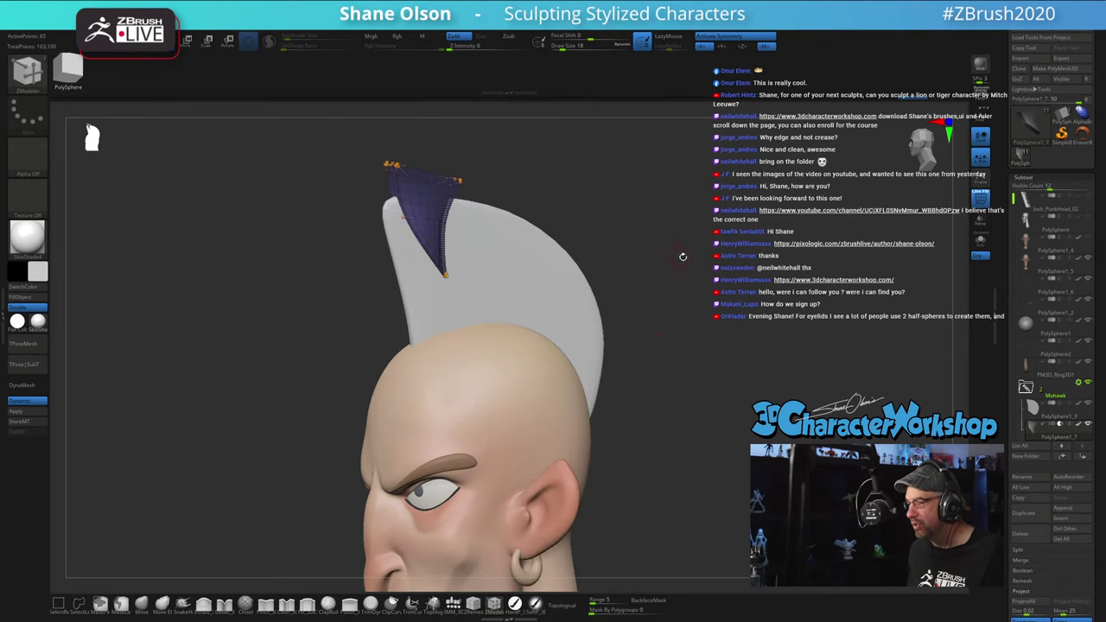
mouse_move(683, 257)
left_mouse_down()
mouse_move(651, 215)
mouse_move(637, 215)
mouse_move(648, 260)
left_mouse_up()
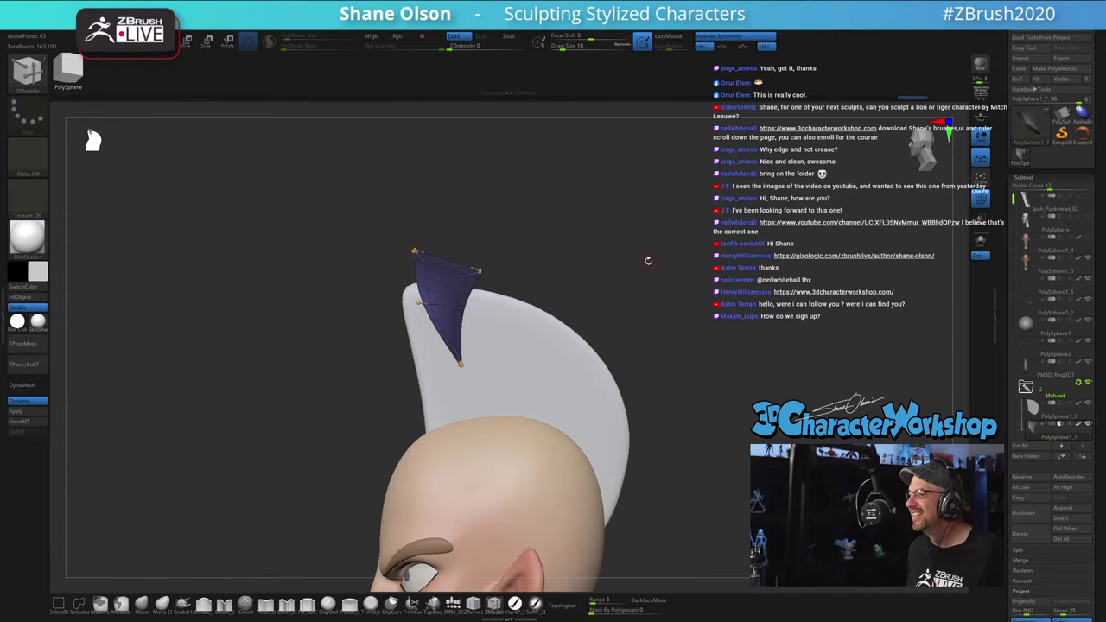
key("ctrl")
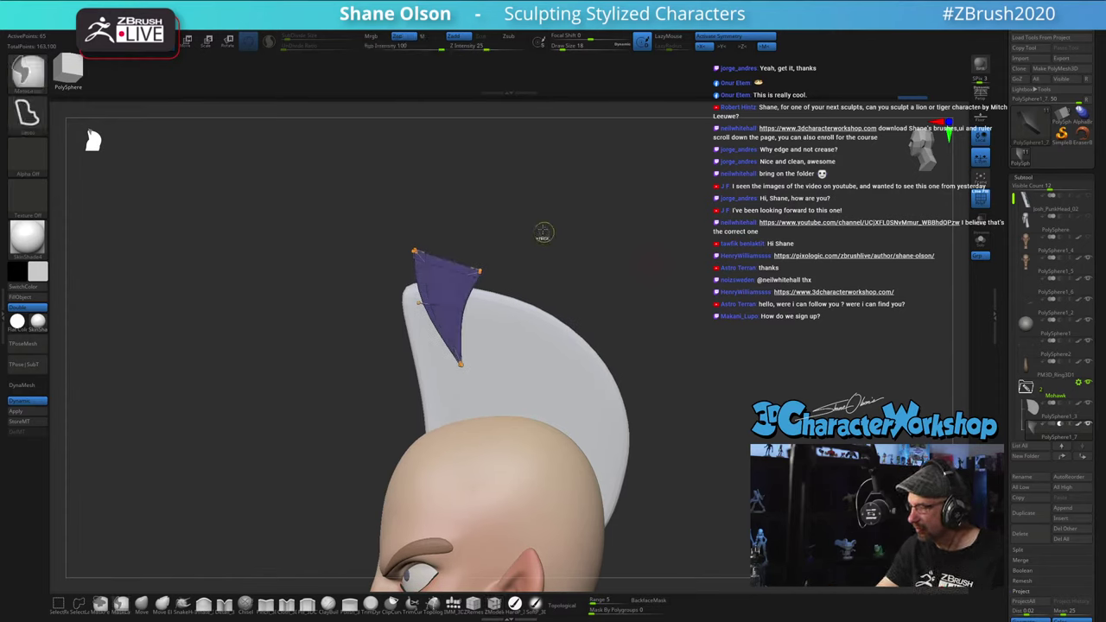
mouse_move(435, 229)
left_mouse_down("ctrl")
mouse_move(407, 207)
mouse_move(425, 338)
mouse_move(439, 325)
left_mouse_up("ctrl")
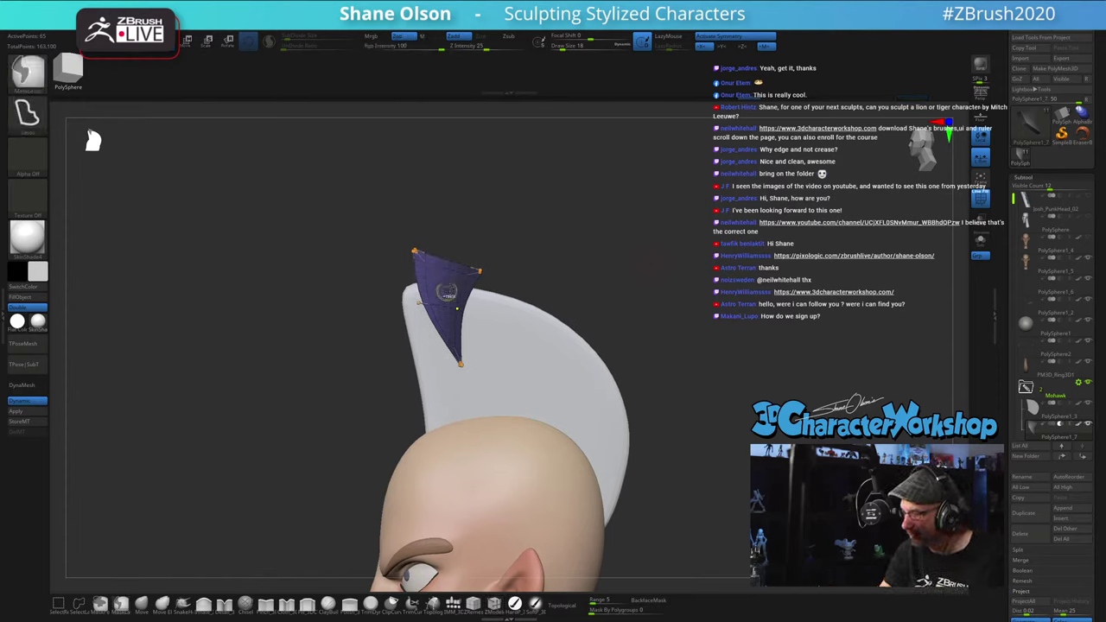
key("w")
left_click_drag(529, 243, 513, 236)
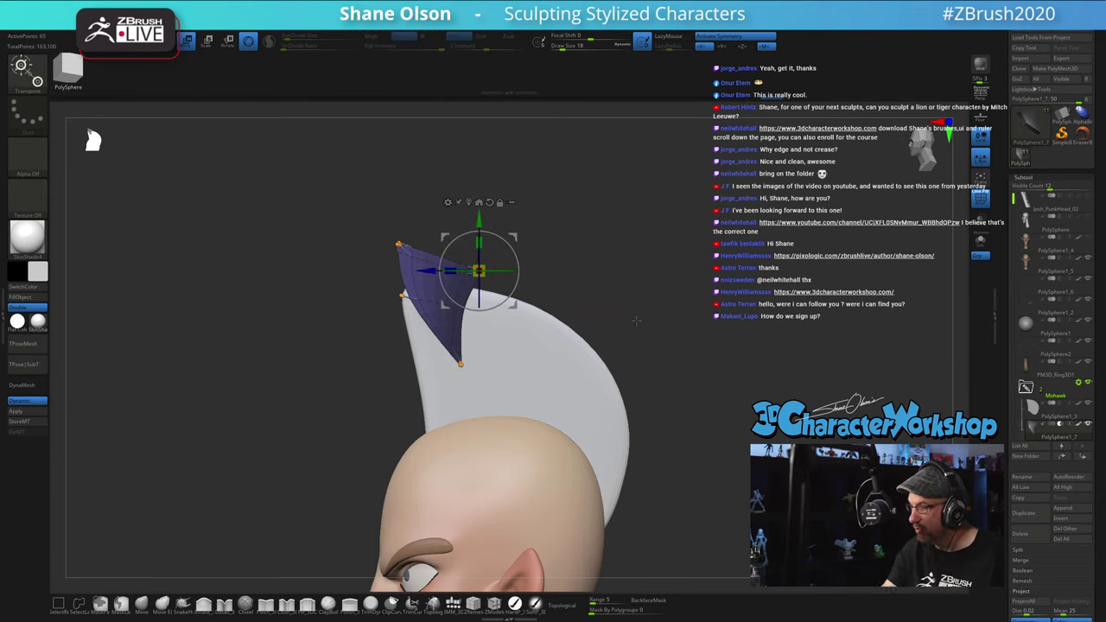
Step: Clear the mask and duplicate the first spike behind itself, tilting the copy to follow the mohawk's curve
left_click_drag(635, 319, 646, 357)
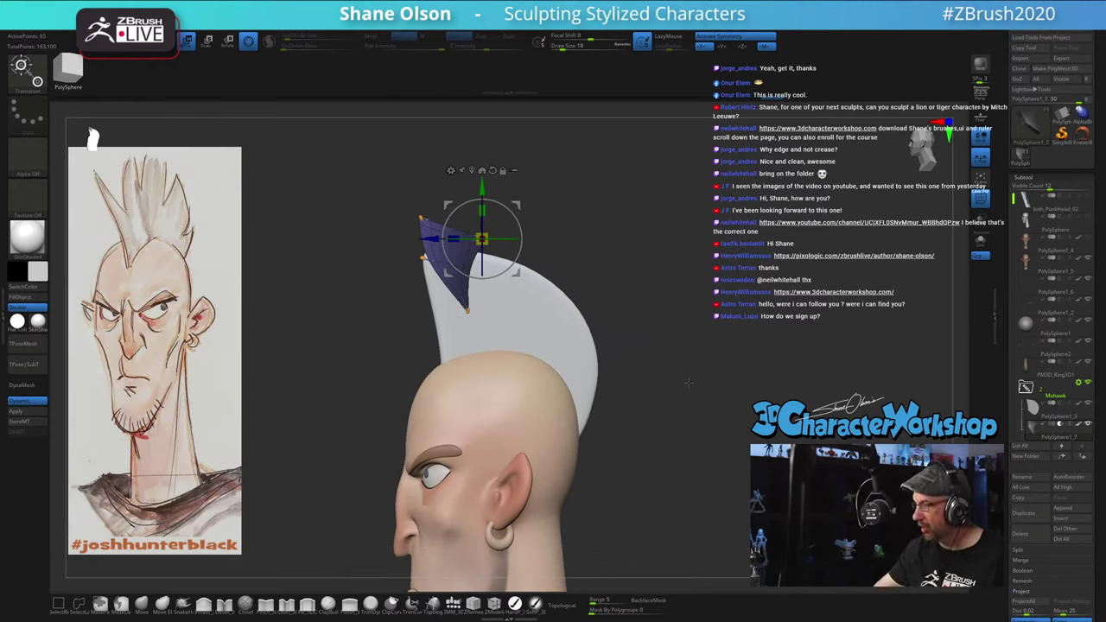
left_click_drag(681, 346, 670, 415)
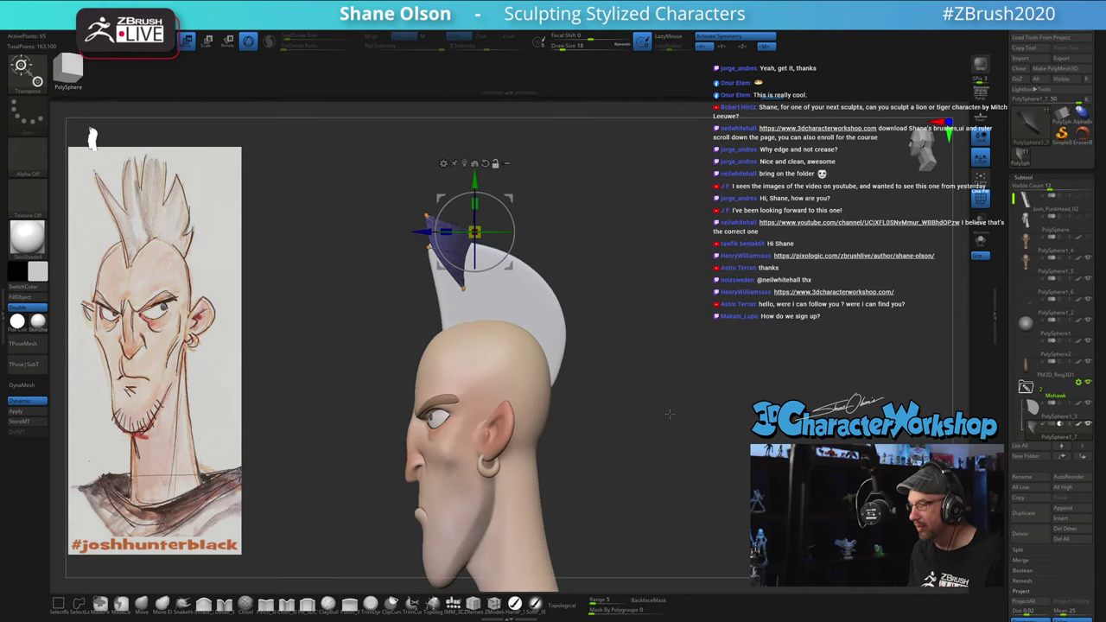
left_click_drag(657, 374, 682, 394, "ctrl")
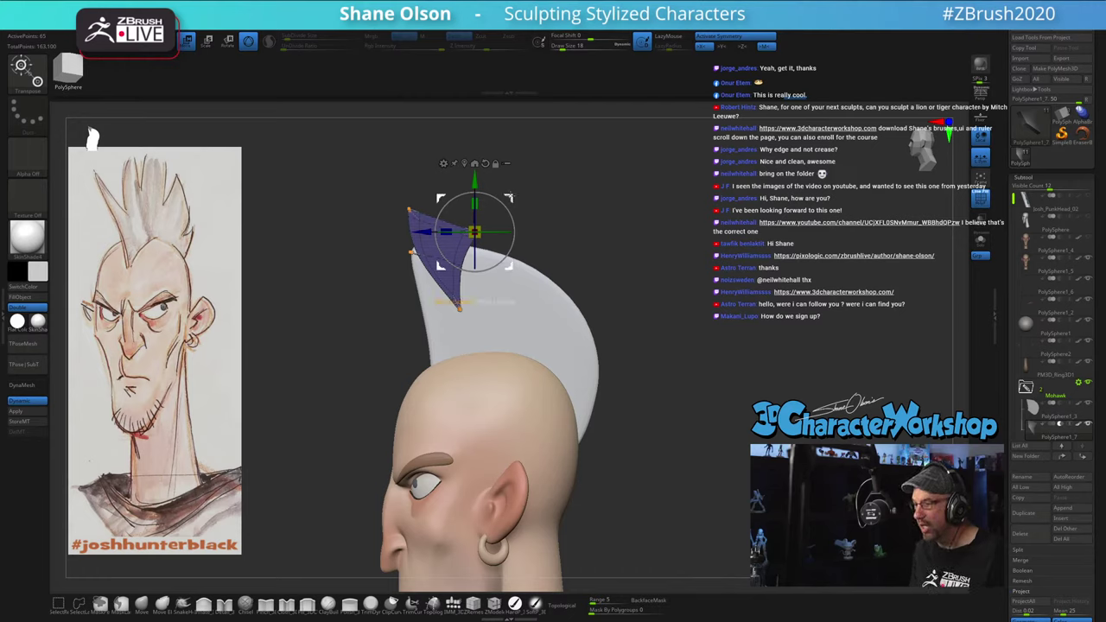
left_click_drag(520, 198, 594, 238, "ctrl")
mouse_move(679, 268)
left_mouse_down("alt")
mouse_move(683, 298)
mouse_move(688, 267)
left_mouse_up("alt")
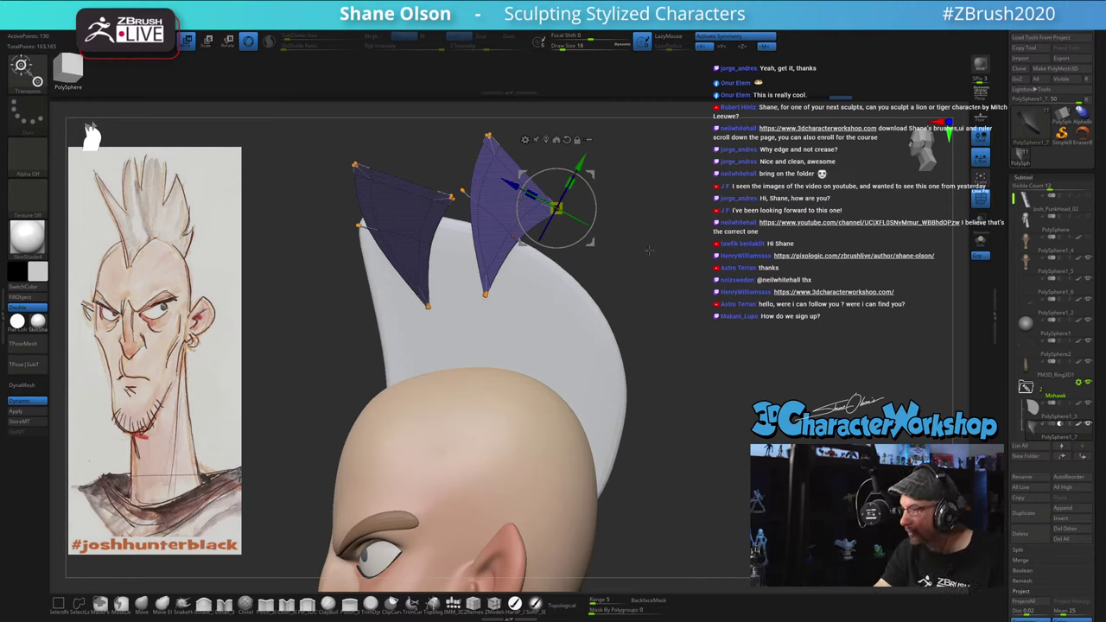
Step: Move the duplicated second spike down and forward so it sits closer to the front spike
left_click_drag(647, 248, 647, 294, "alt")
mouse_move(538, 166)
left_mouse_down("ctrl")
mouse_move(581, 356)
mouse_move(696, 199)
left_mouse_up("ctrl")
left_click_drag(594, 220, 529, 266)
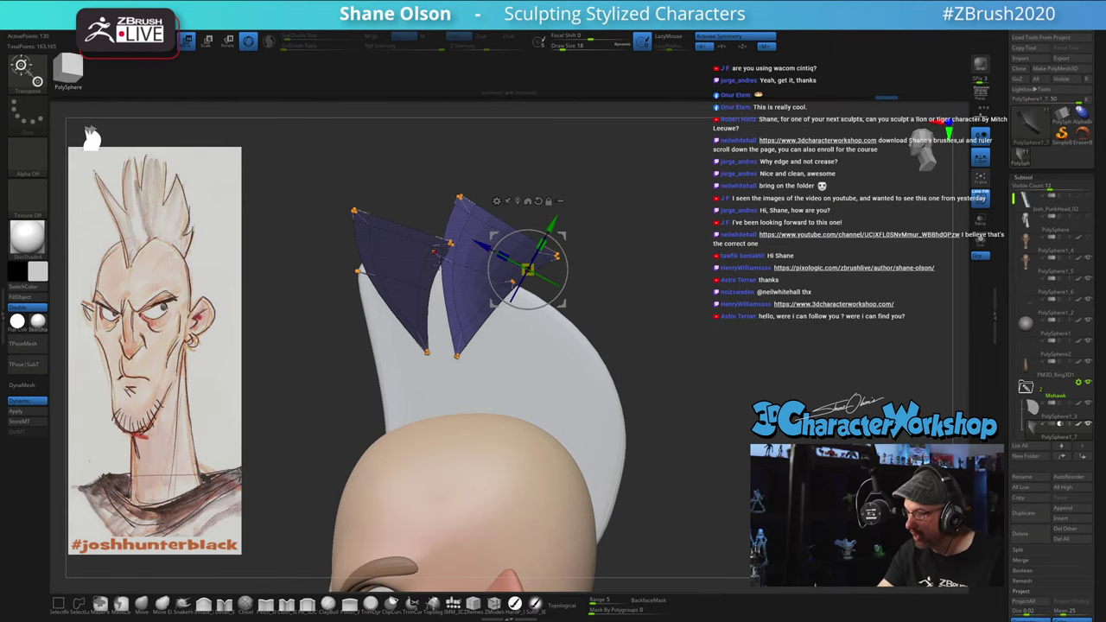
left_click_drag(662, 251, 550, 348)
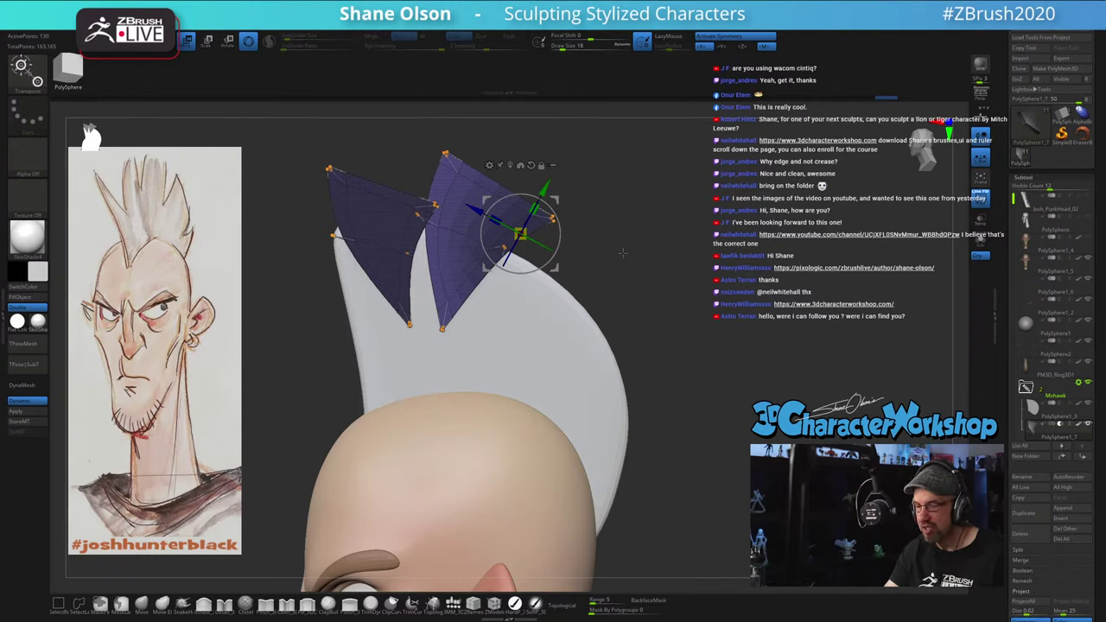
left_click_drag(623, 253, 627, 298, "alt")
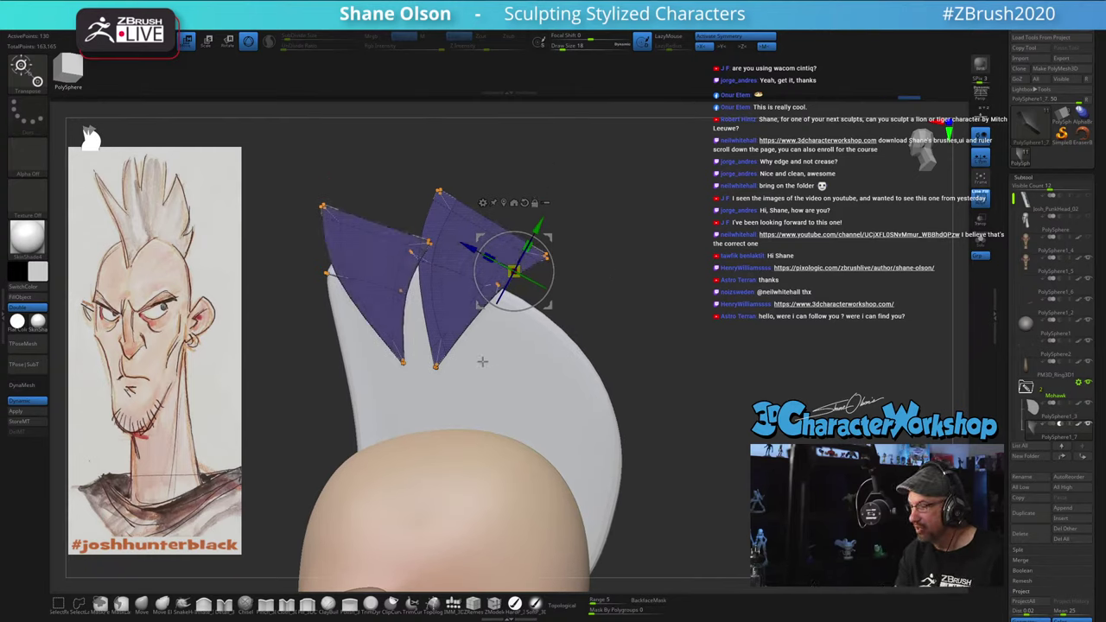
left_click(477, 398)
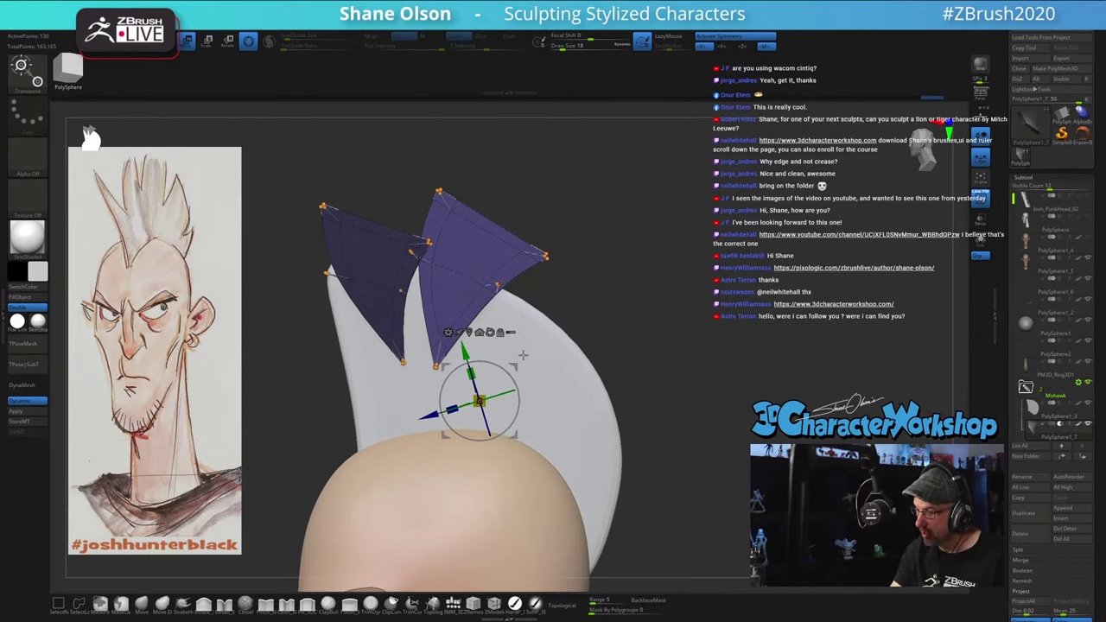
left_click_drag(620, 320, 626, 316, "ctrl")
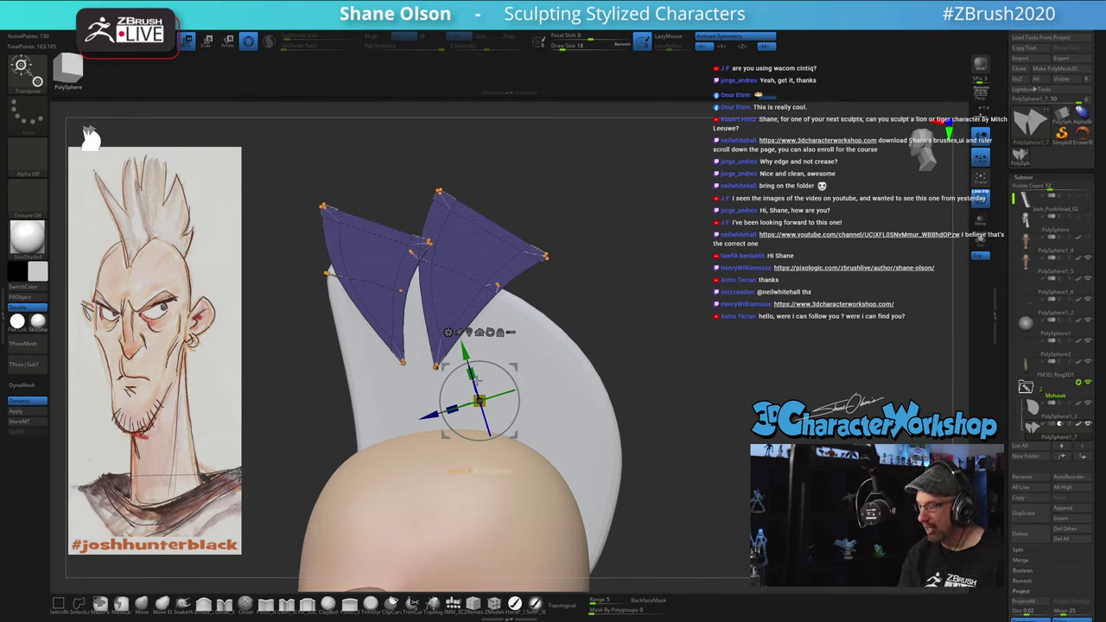
left_click(422, 387, "alt")
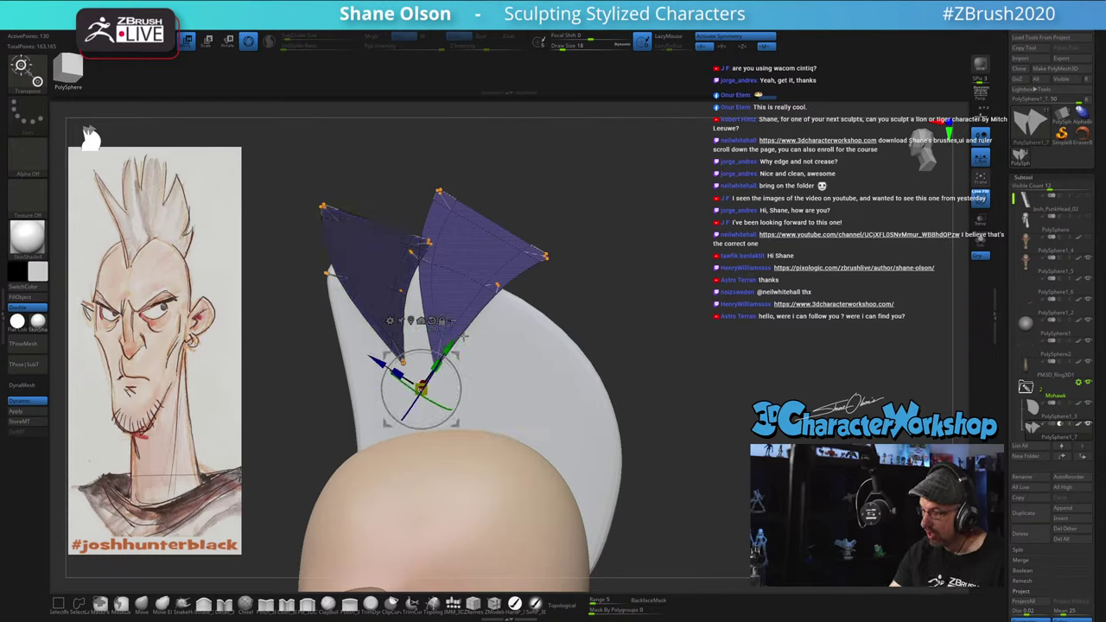
left_click_drag(434, 385, 529, 439, "alt")
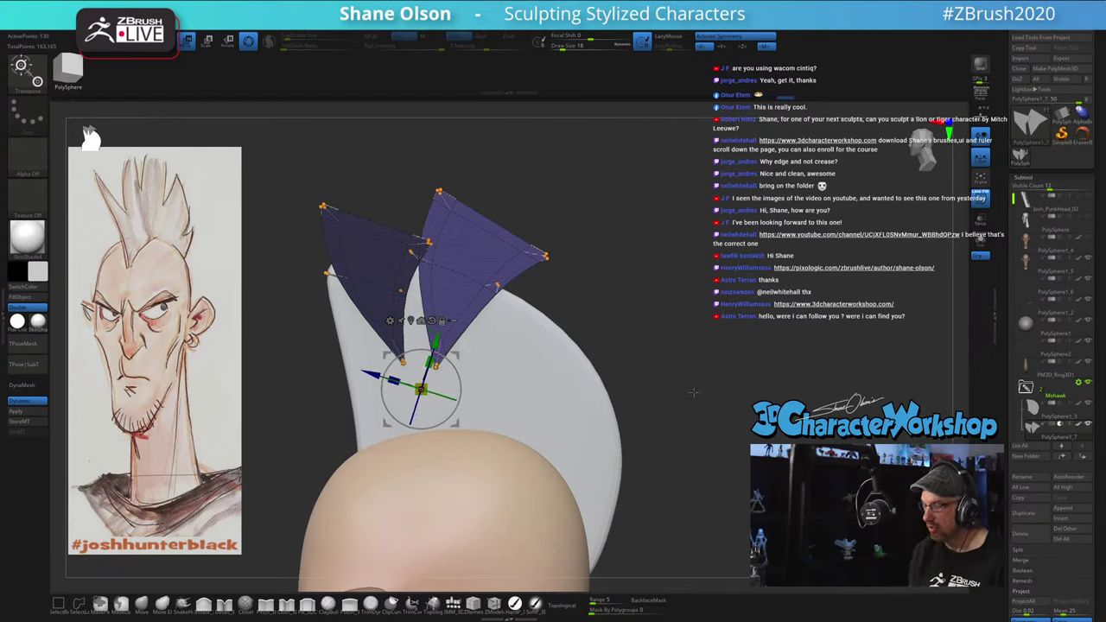
key("q")
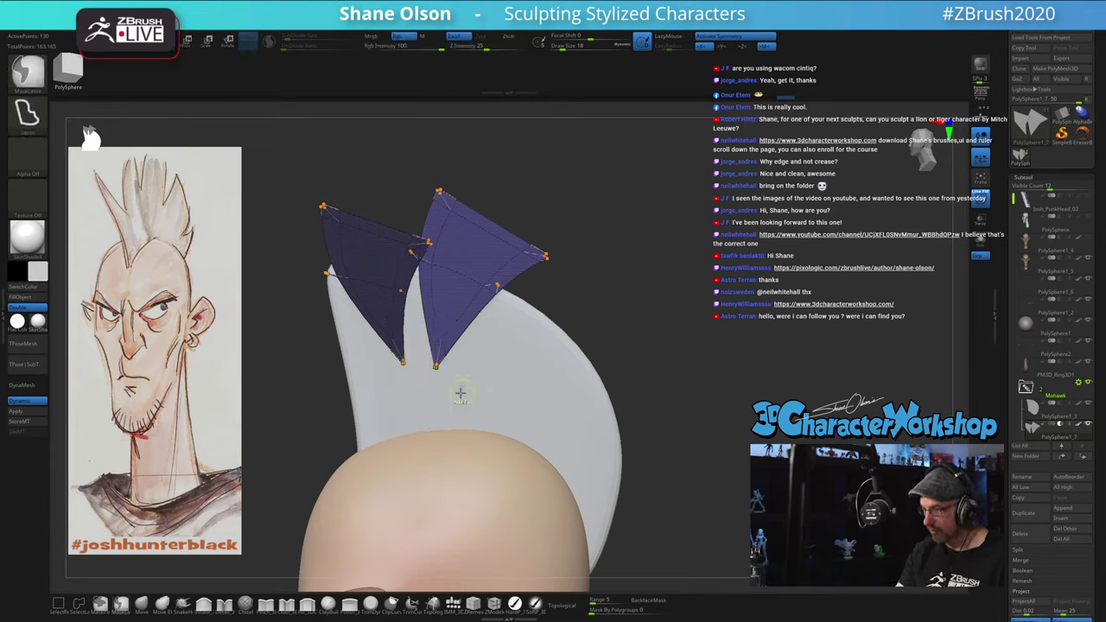
mouse_move(459, 393)
left_mouse_down("ctrl")
mouse_move(425, 344)
mouse_move(475, 326)
left_mouse_up("ctrl")
Step: Clear the mask, isolate the second spike's lower tip with an inverted lasso mask, and shift the tip upward
left_click_drag(626, 320, 613, 332, "ctrl")
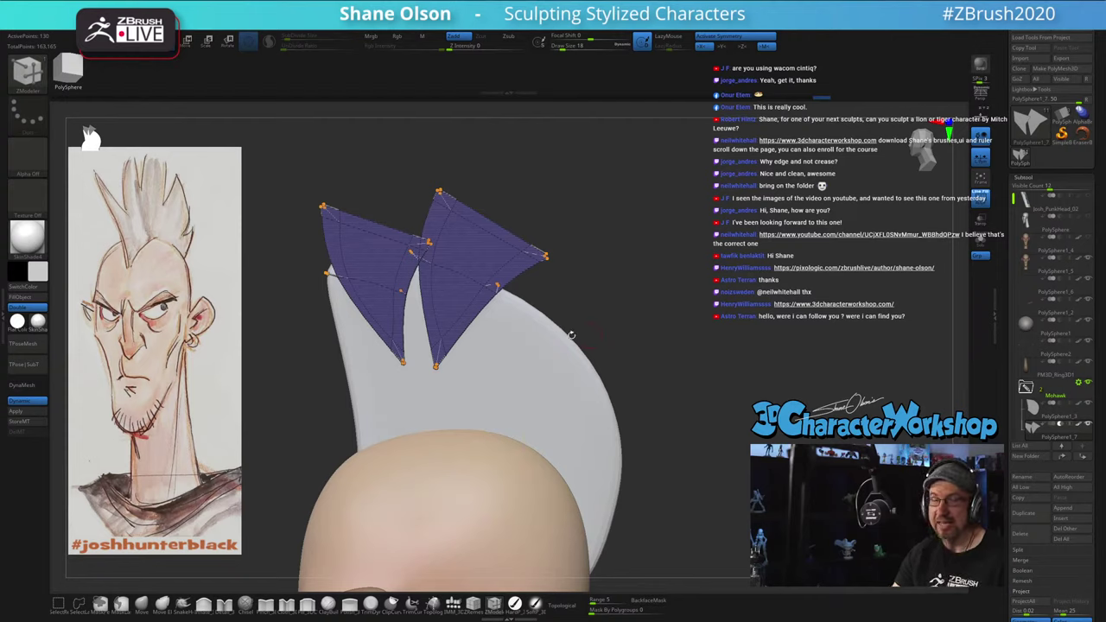
key("ctrl")
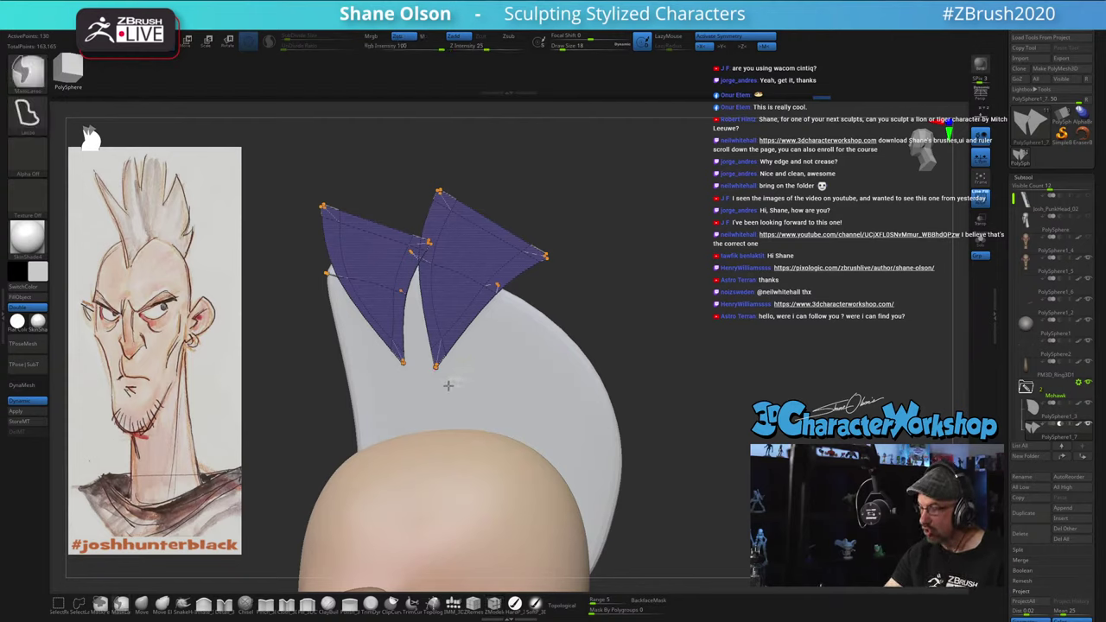
mouse_move(447, 385)
left_mouse_down("ctrl")
mouse_move(425, 346)
mouse_move(445, 318)
mouse_move(460, 346)
mouse_move(441, 377)
left_mouse_up("ctrl")
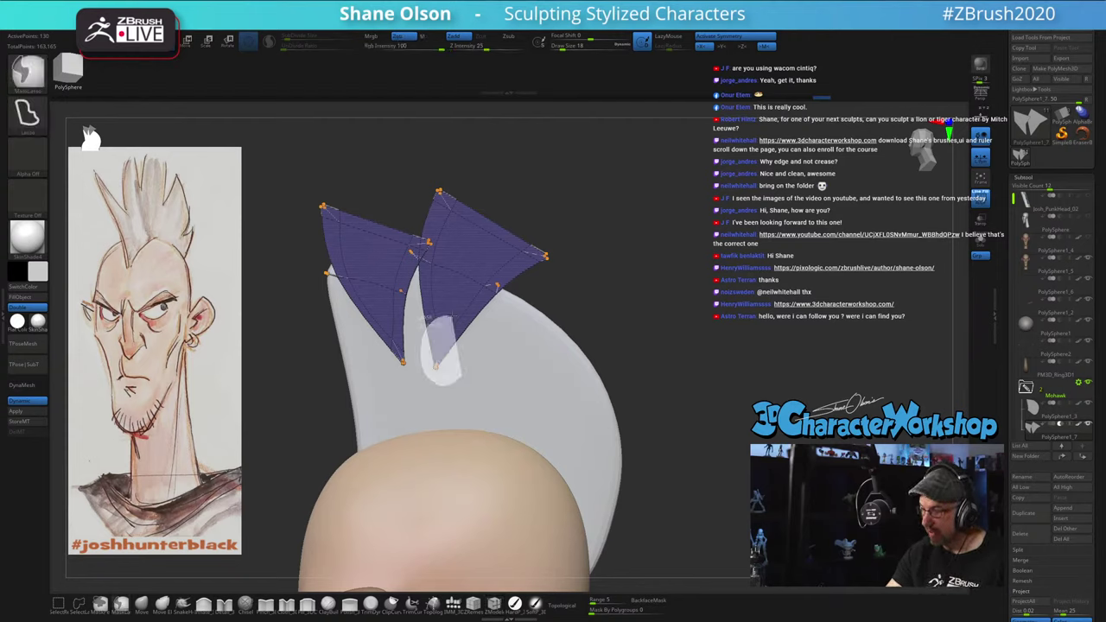
left_click_drag(453, 315, 460, 318, "ctrl+alt")
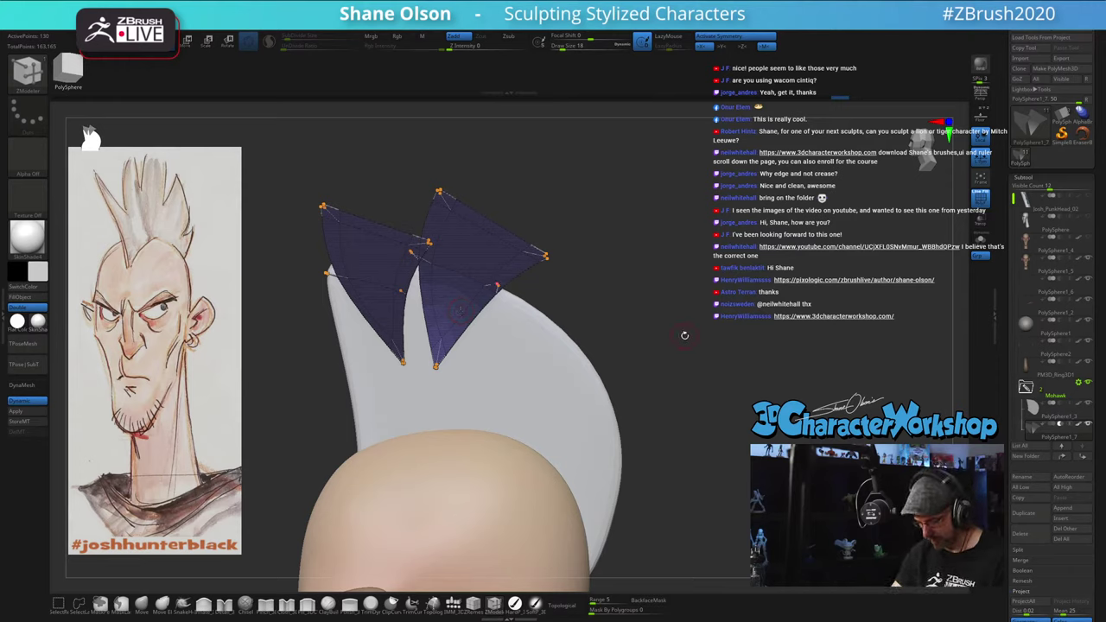
key("w")
left_click_drag(459, 355, 466, 332)
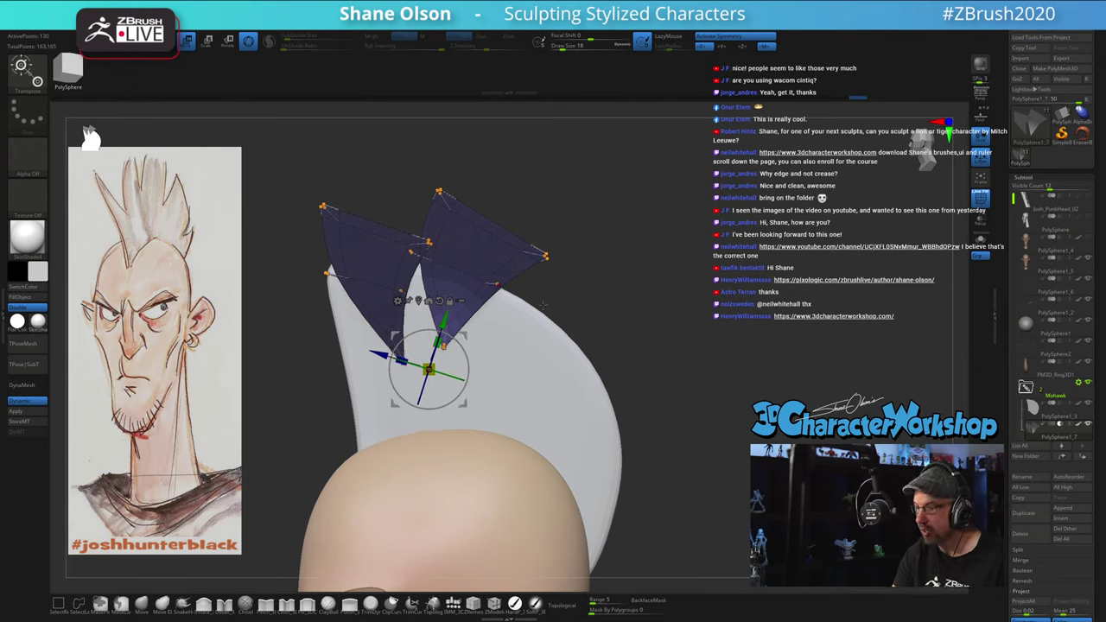
Step: Assign each of the two mohawk spikes its own polygroup with Auto Groups
left_click_drag(645, 301, 623, 323, "alt")
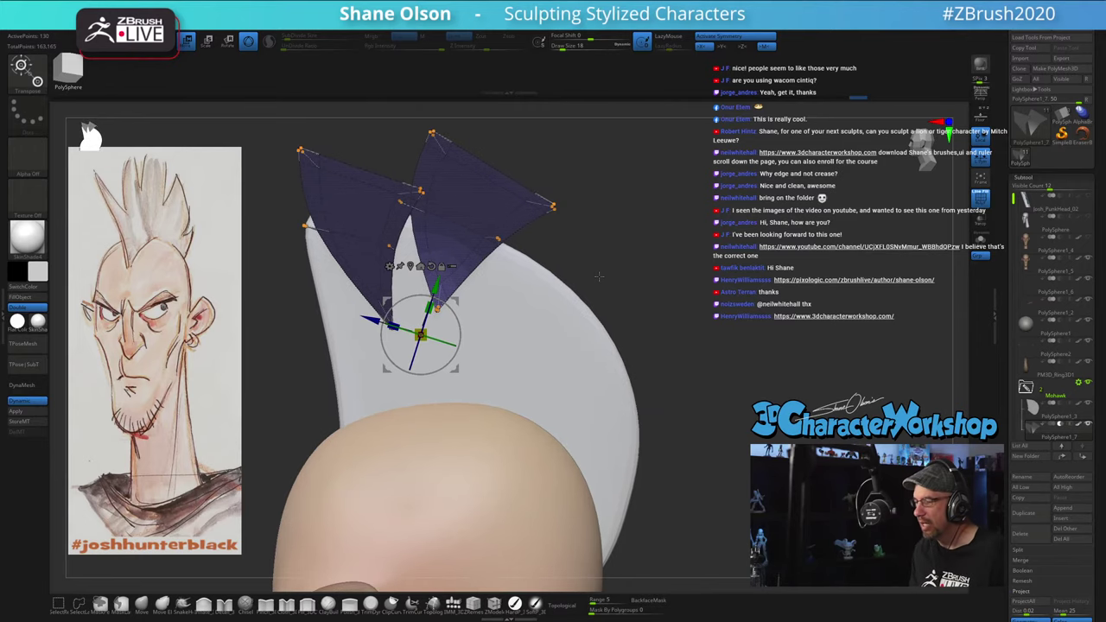
left_click_drag(608, 282, 590, 247, "alt")
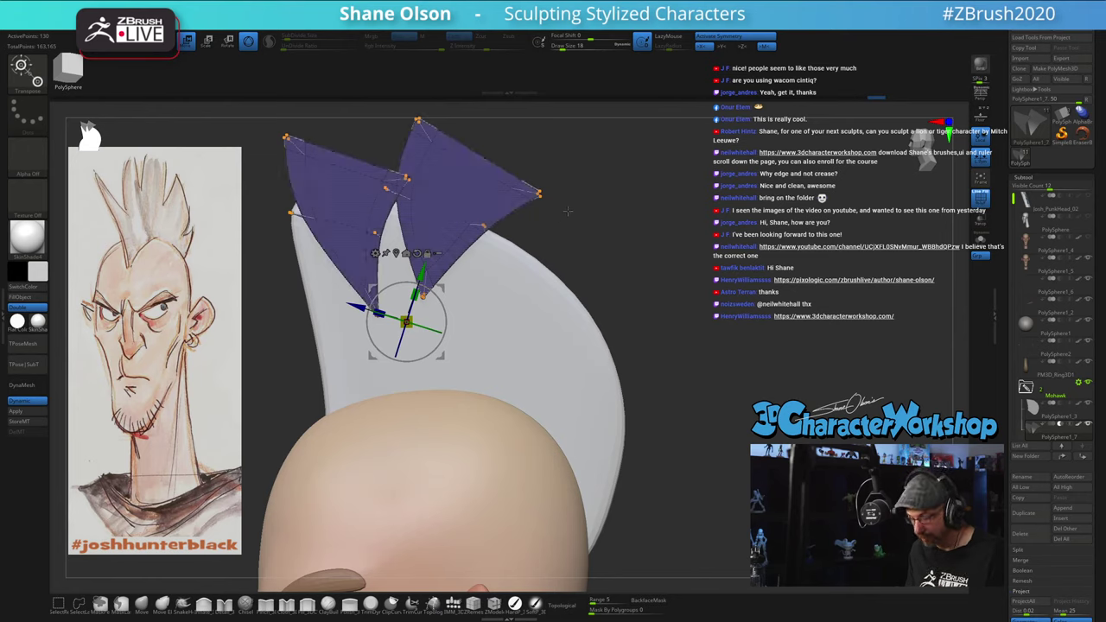
key("space")
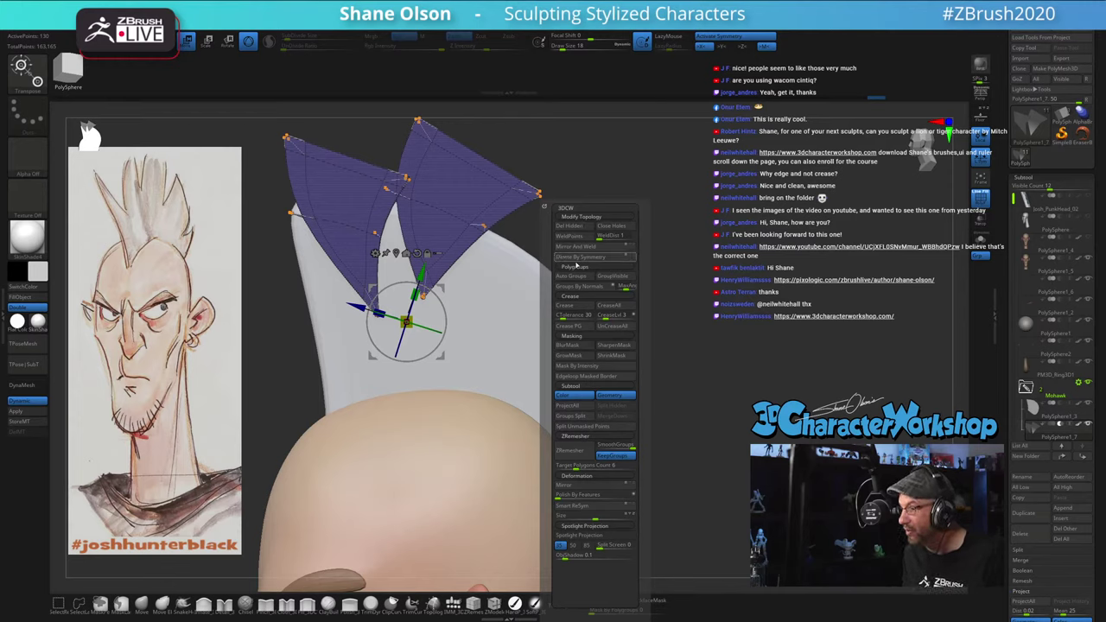
left_click(583, 277)
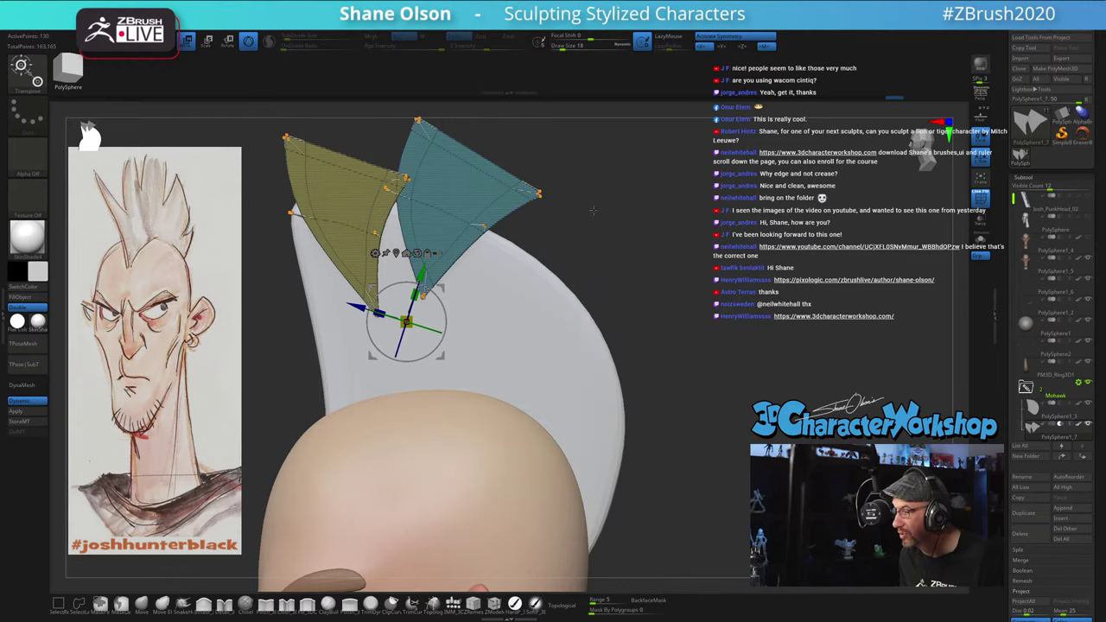
Step: Mask everything except the second spike, duplicate it as a third spike, and position the copy along the mohawk's rear curve
left_click(481, 225, "ctrl")
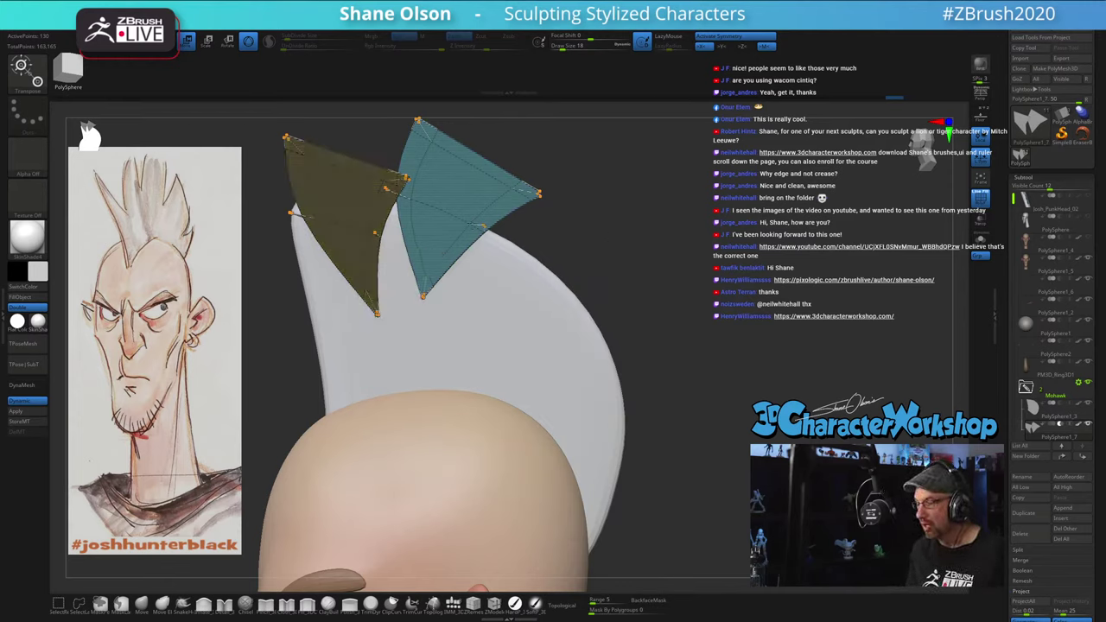
left_click_drag(471, 224, 557, 286, "ctrl")
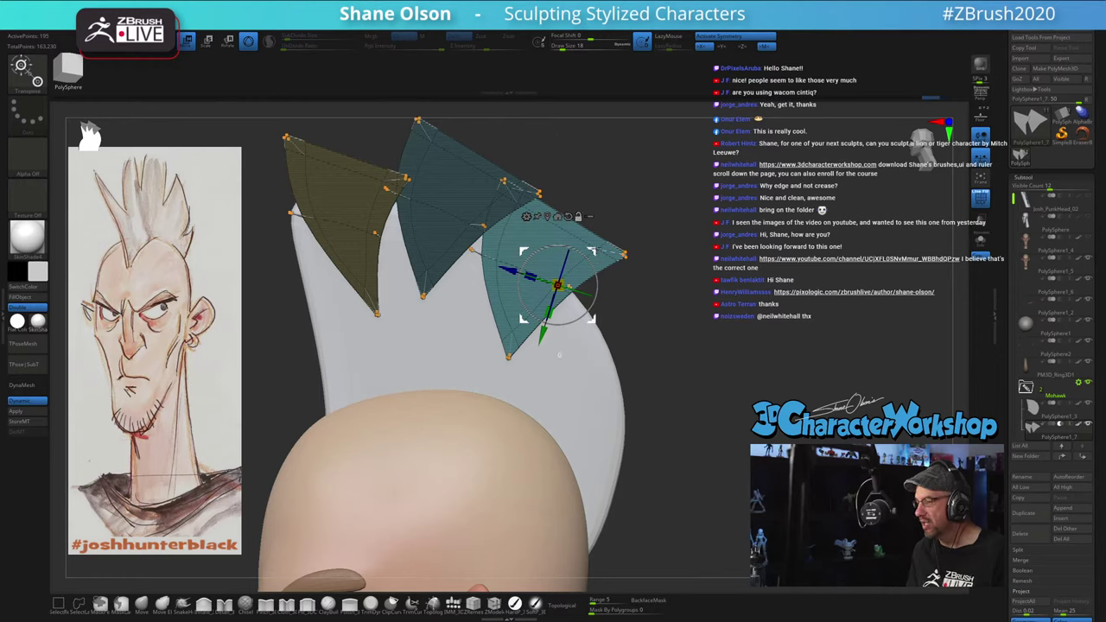
mouse_move(592, 251)
left_mouse_down("alt")
mouse_move(583, 237)
mouse_move(589, 265)
mouse_move(580, 236)
left_mouse_up("alt")
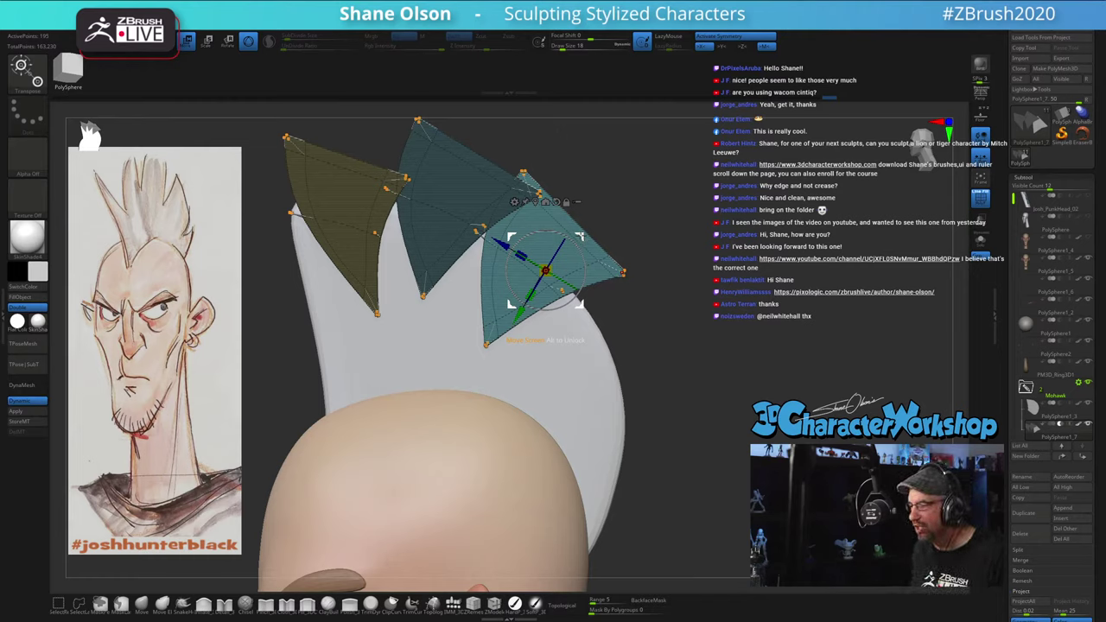
left_click_drag(545, 271, 552, 299)
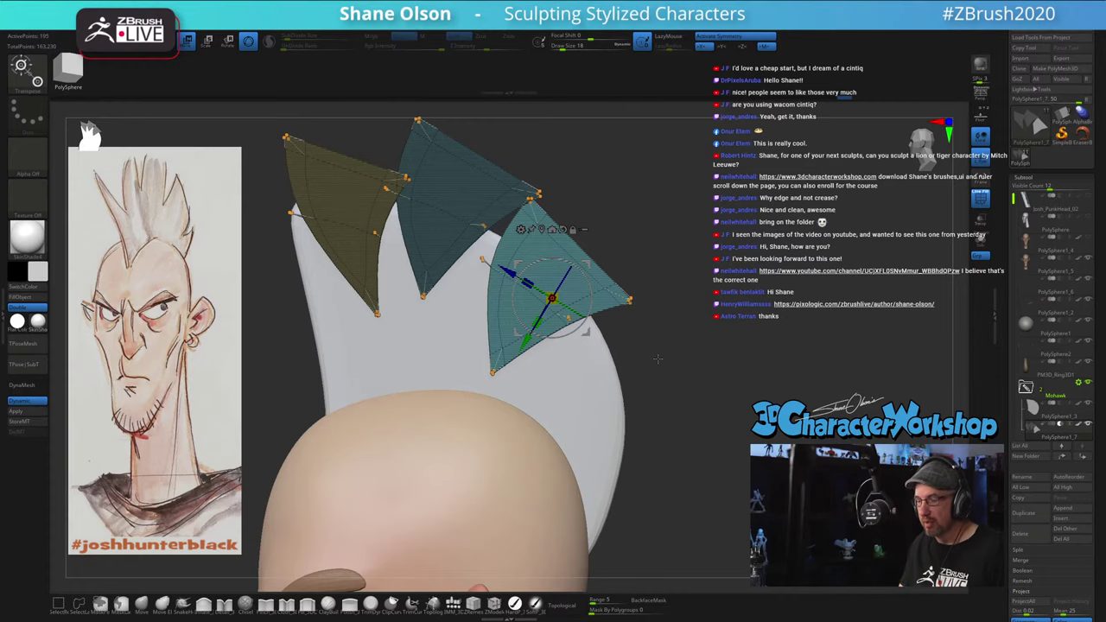
left_click_drag(607, 319, 635, 354, "alt")
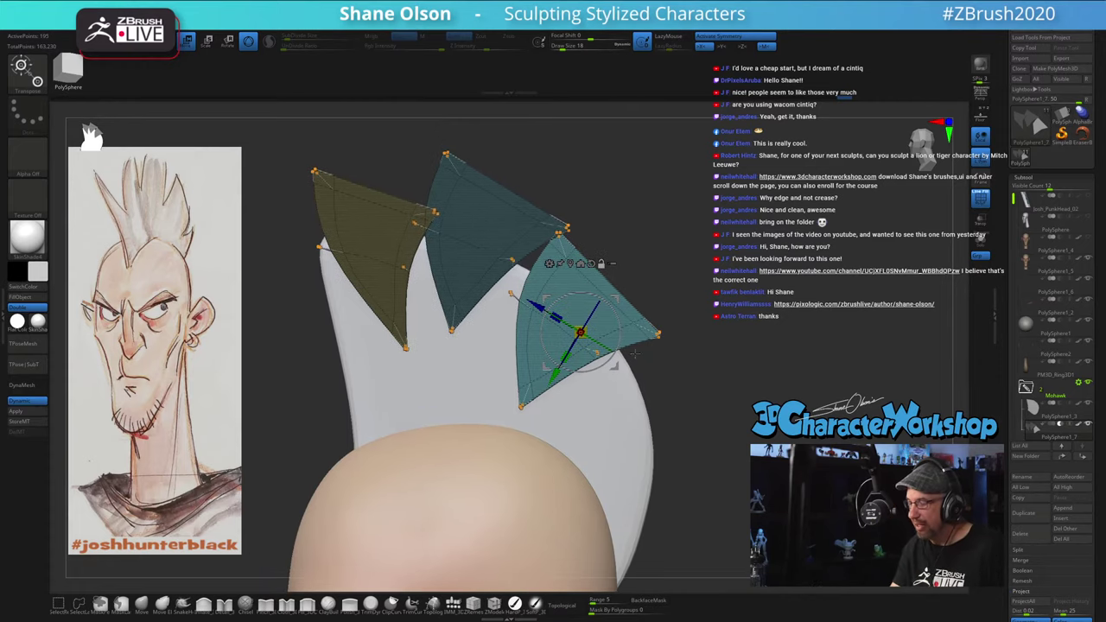
key("q")
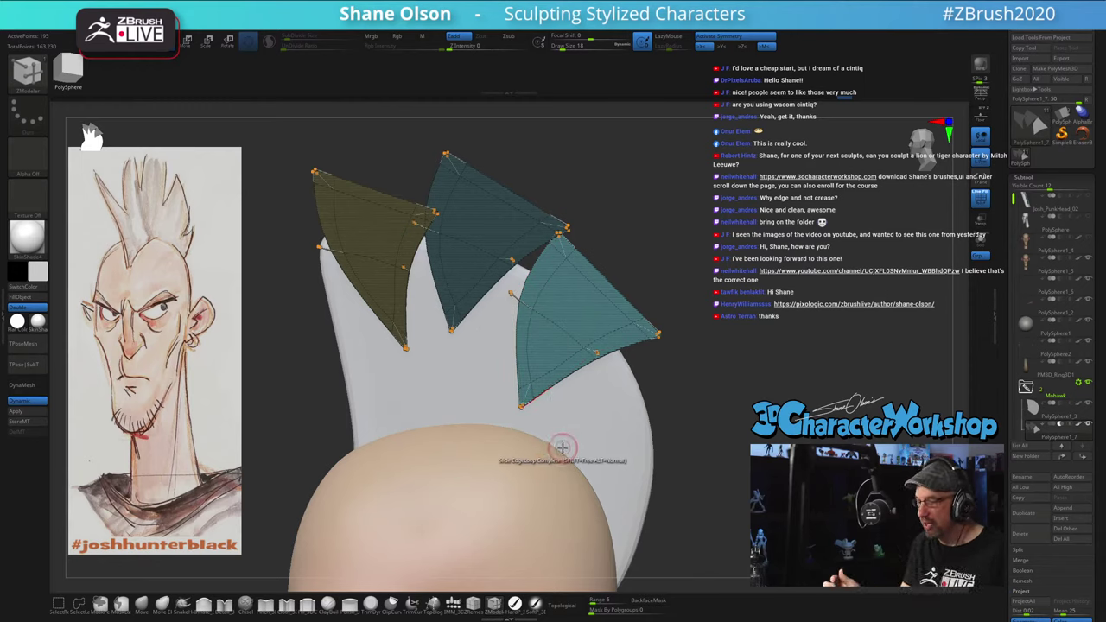
Step: Isolate the third spike's lower tip with an inverted lasso mask, shift it forward and up, and clear the mask
key("ctrl")
mouse_move(500, 370)
left_mouse_down("ctrl")
mouse_move(567, 420)
mouse_move(551, 370)
left_mouse_up("ctrl")
left_click(674, 392, "ctrl")
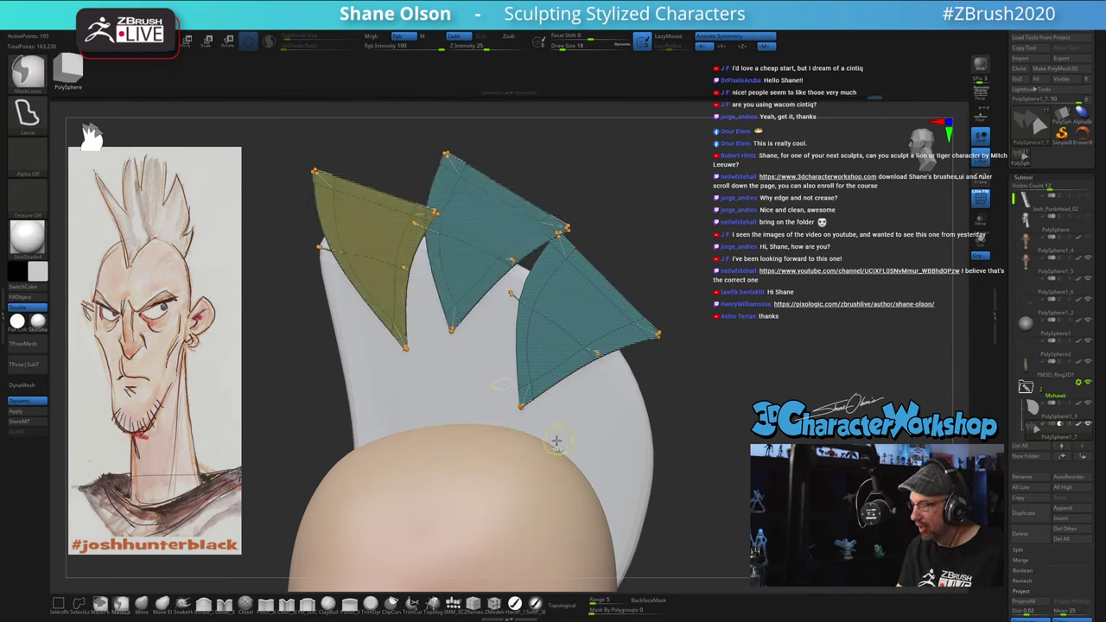
mouse_move(559, 445)
left_mouse_down("ctrl+alt")
mouse_move(565, 406)
mouse_move(543, 450)
mouse_move(554, 448)
left_mouse_up("ctrl+alt")
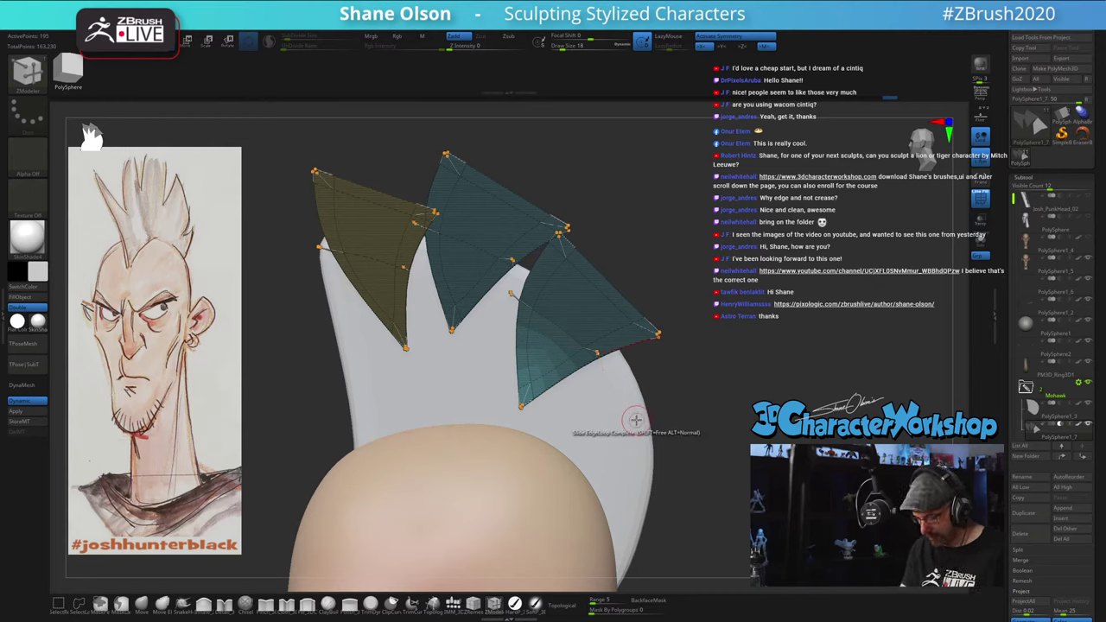
key("w")
left_click_drag(615, 366, 575, 337)
key("ctrl")
left_click_drag(649, 242, 654, 257, "ctrl")
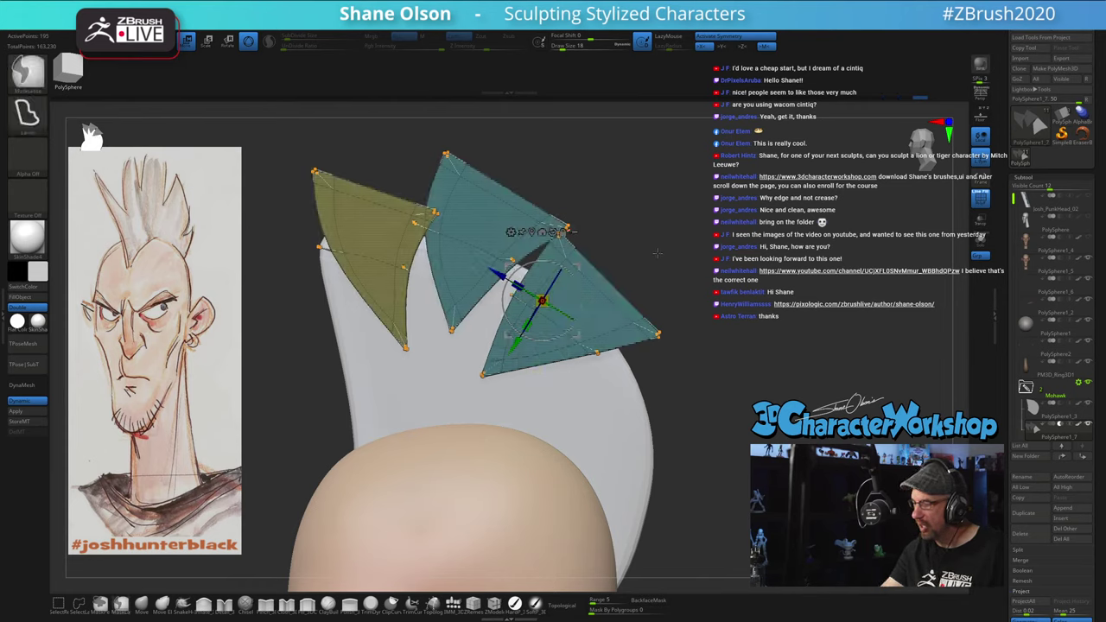
Step: Assign each of the three mohawk spikes its own polygroup with Auto Groups
key("q")
key("3")
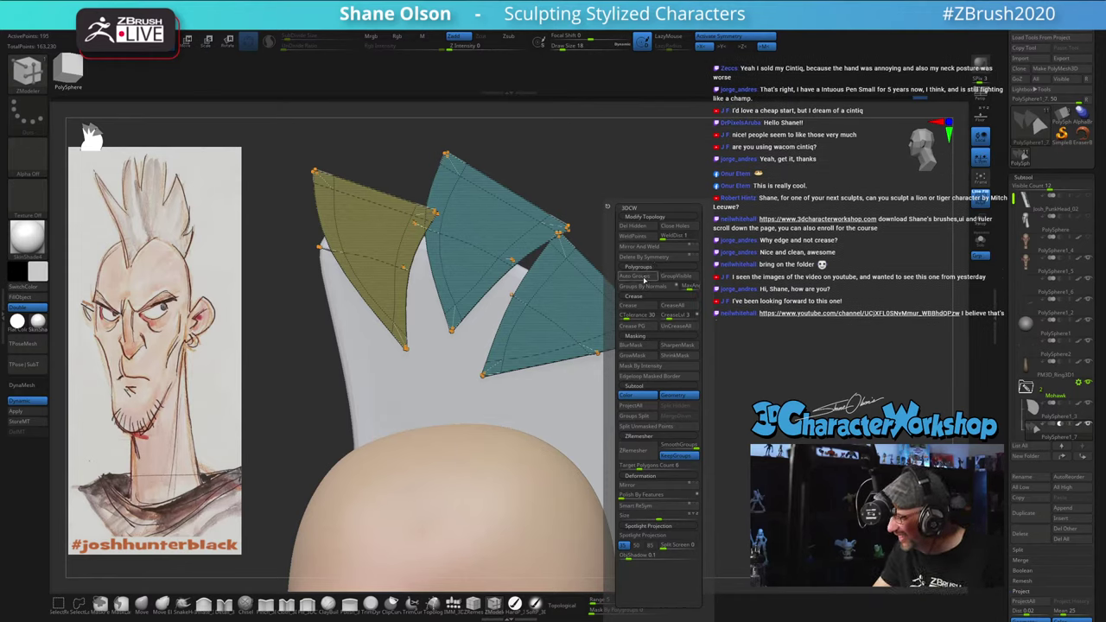
left_click(644, 277)
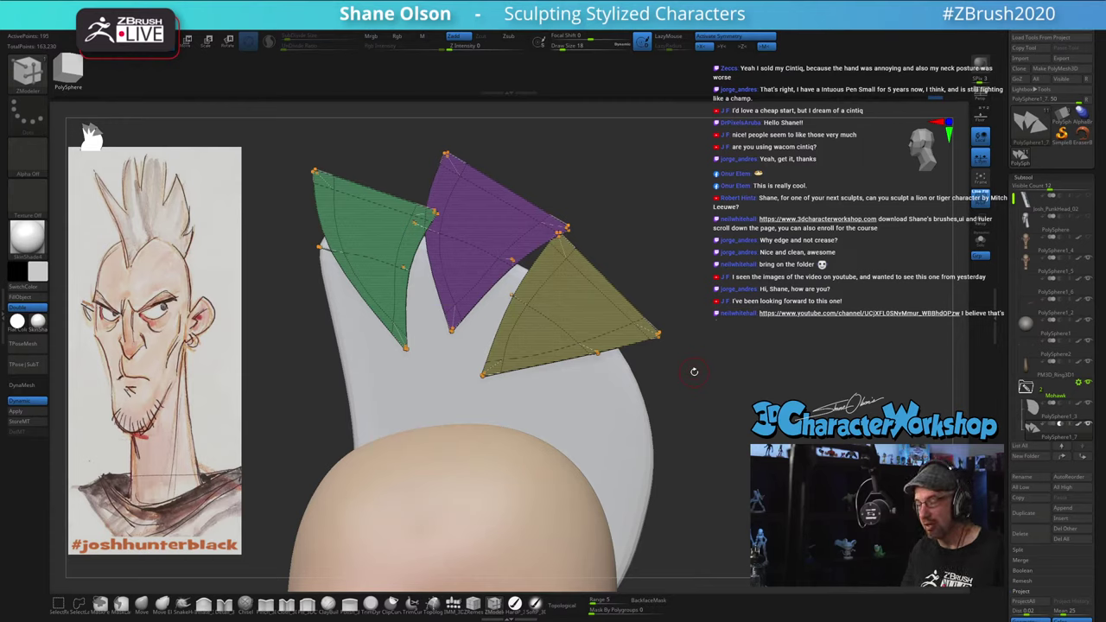
Step: Mask everything except the third spike and pull the middle of its lower edge outward into a curve
key("ctrl")
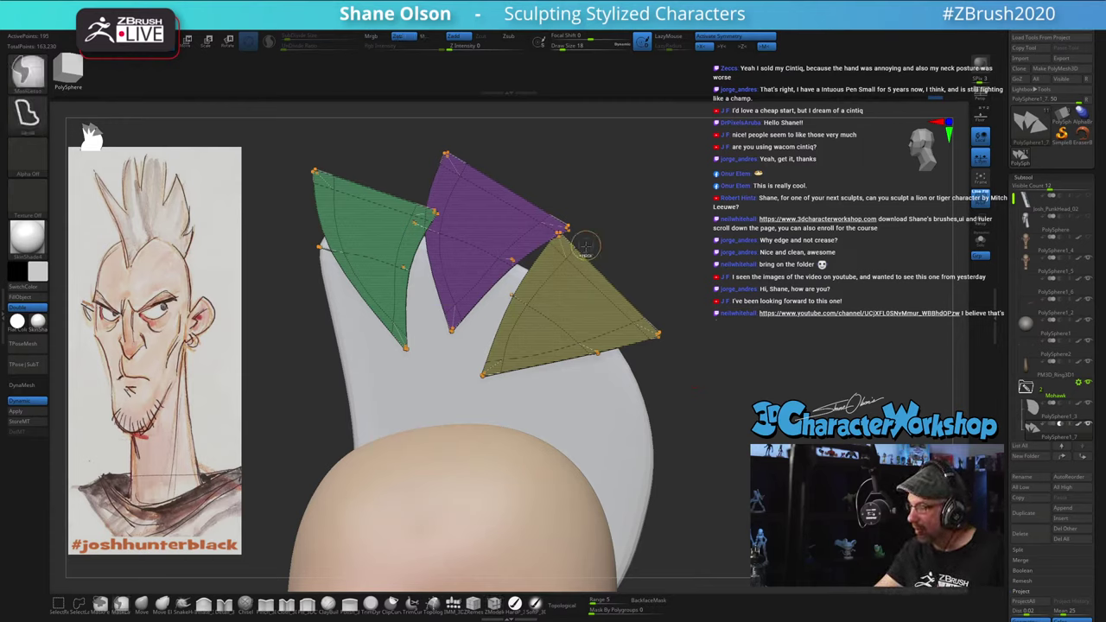
mouse_move(587, 248)
left_mouse_down("ctrl")
mouse_move(563, 232)
mouse_move(519, 271)
mouse_move(562, 317)
mouse_move(585, 251)
left_mouse_up("ctrl")
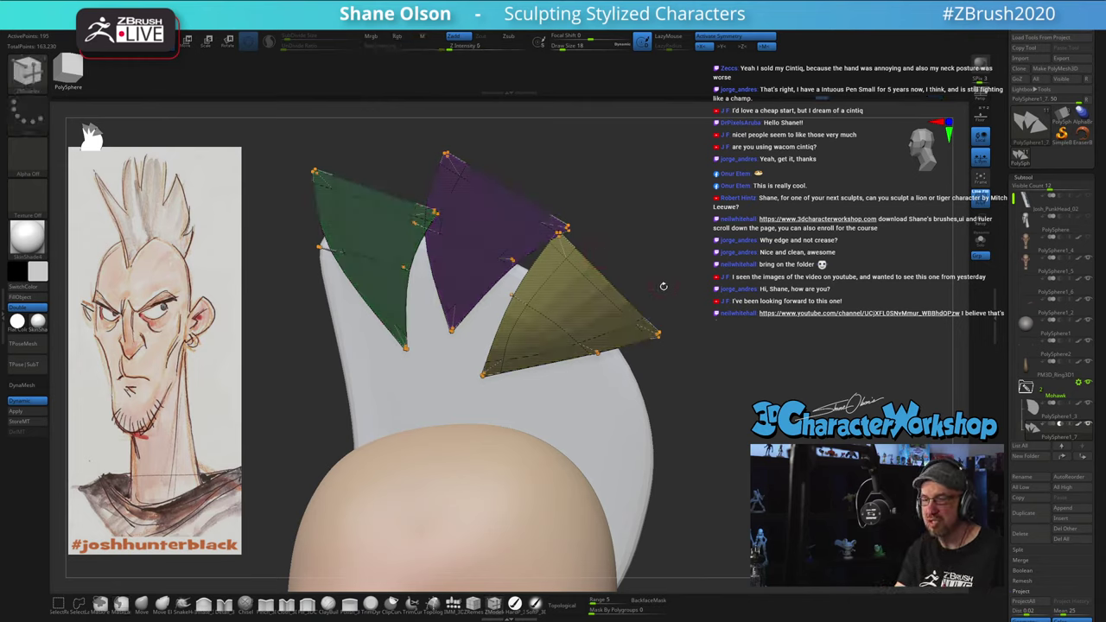
key("w")
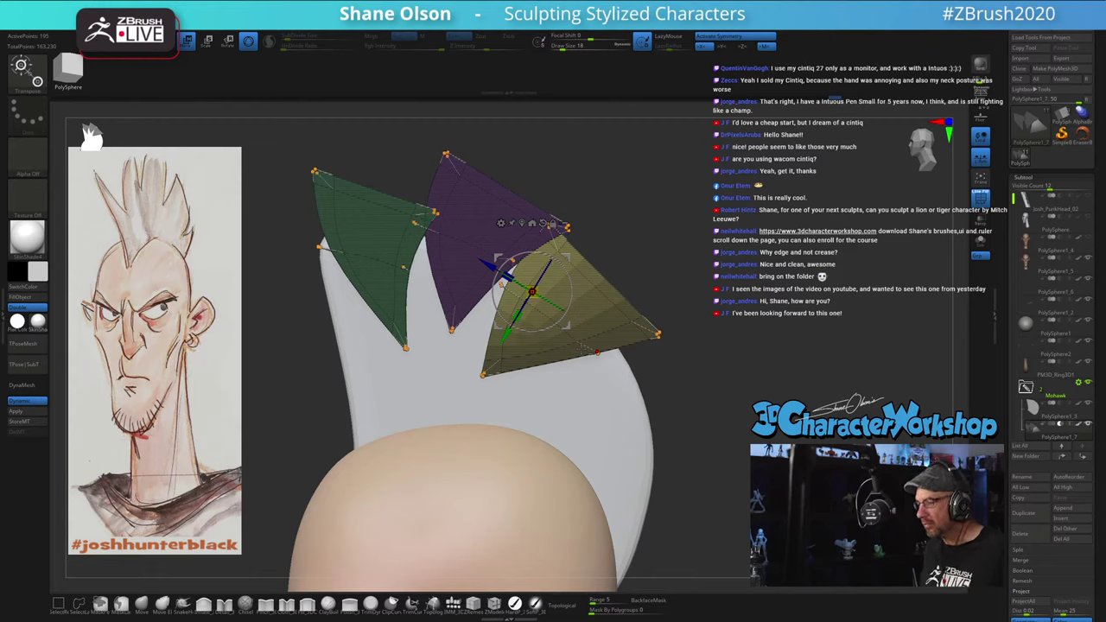
mouse_move(708, 381)
left_mouse_down("ctrl")
mouse_move(672, 412)
mouse_move(627, 350)
mouse_move(624, 436)
left_mouse_up("ctrl")
left_click_drag(567, 327, 547, 323)
left_click_drag(511, 291, 538, 330)
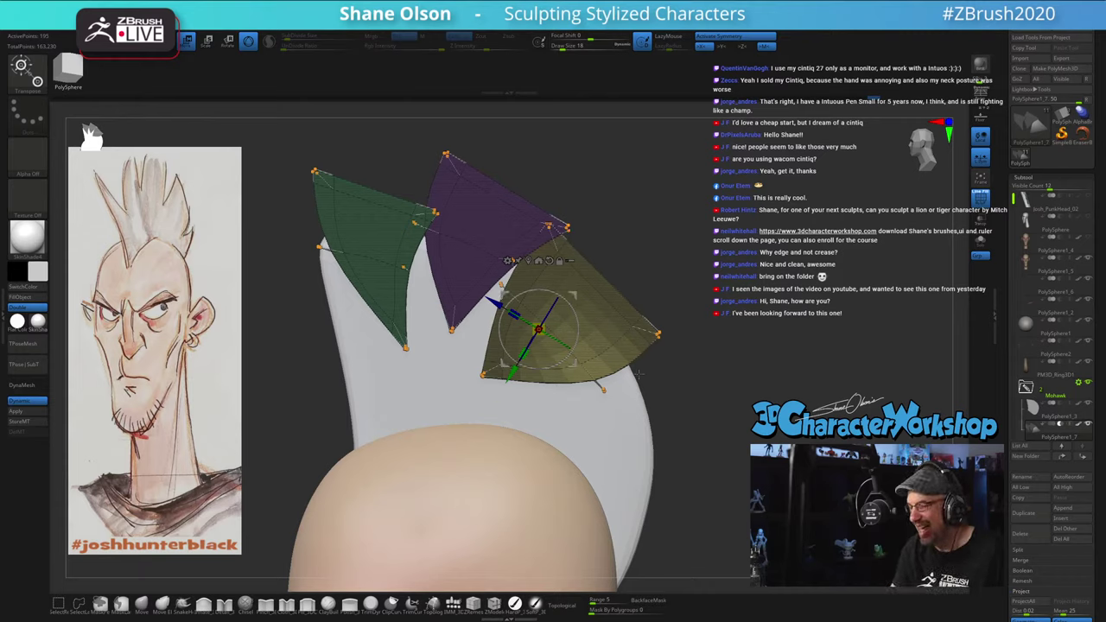
Step: Pull the third spike's rear corner inward toward the mohawk to shorten the spike, and clear the mask
mouse_move(687, 369)
left_mouse_down("ctrl")
mouse_move(589, 352)
mouse_move(674, 437)
left_mouse_up("ctrl")
left_click_drag(574, 295, 545, 258)
left_click_drag(510, 291, 505, 281)
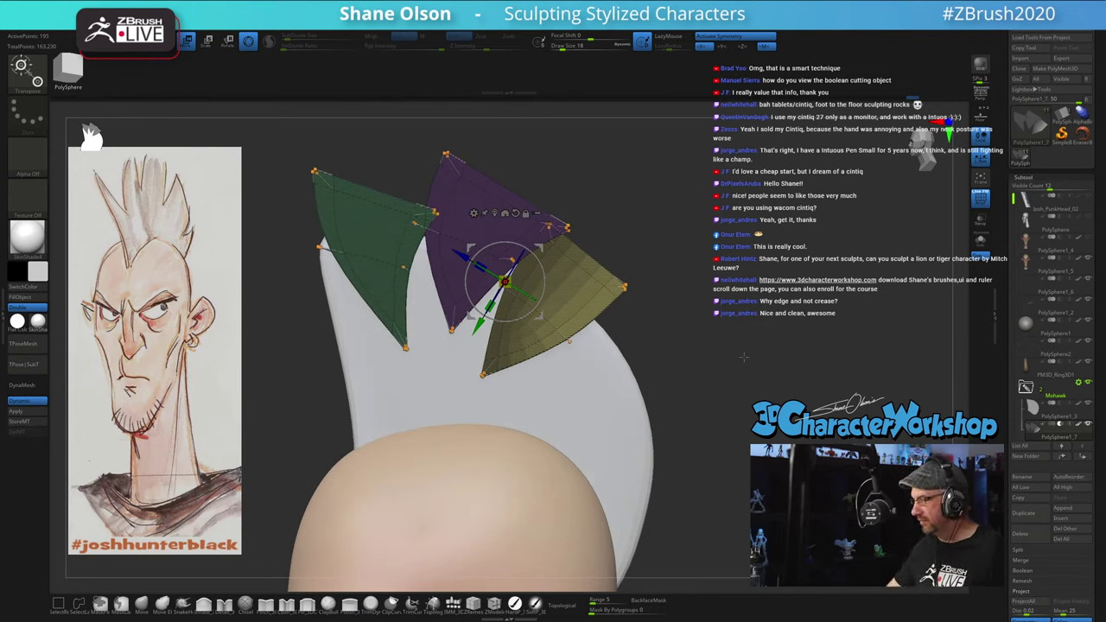
left_click_drag(702, 445, 695, 412, "alt")
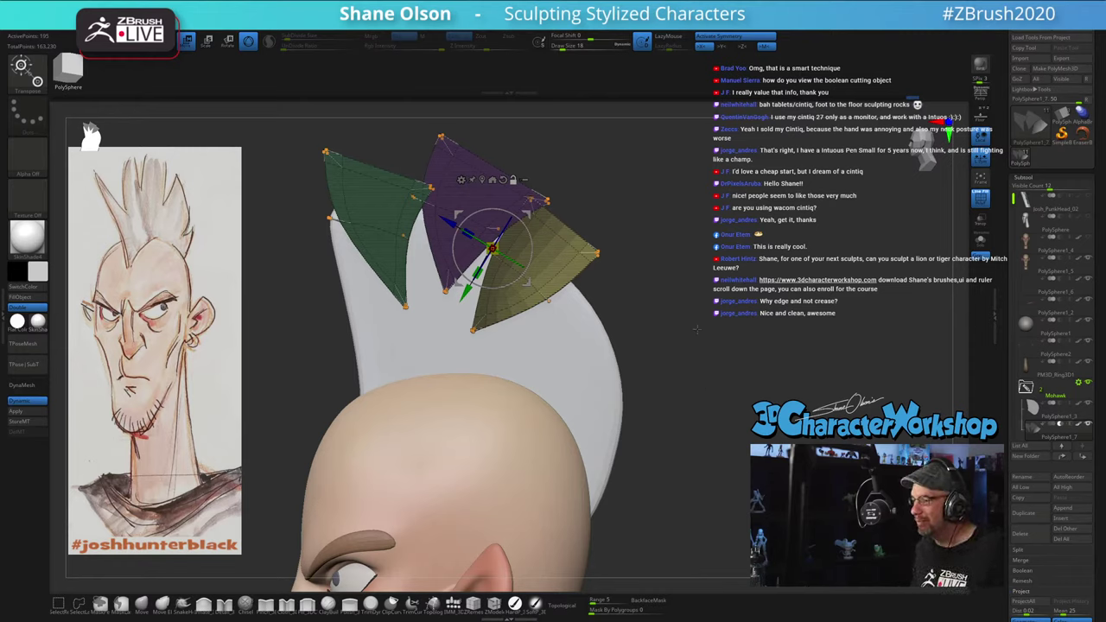
key("ctrl")
key("q")
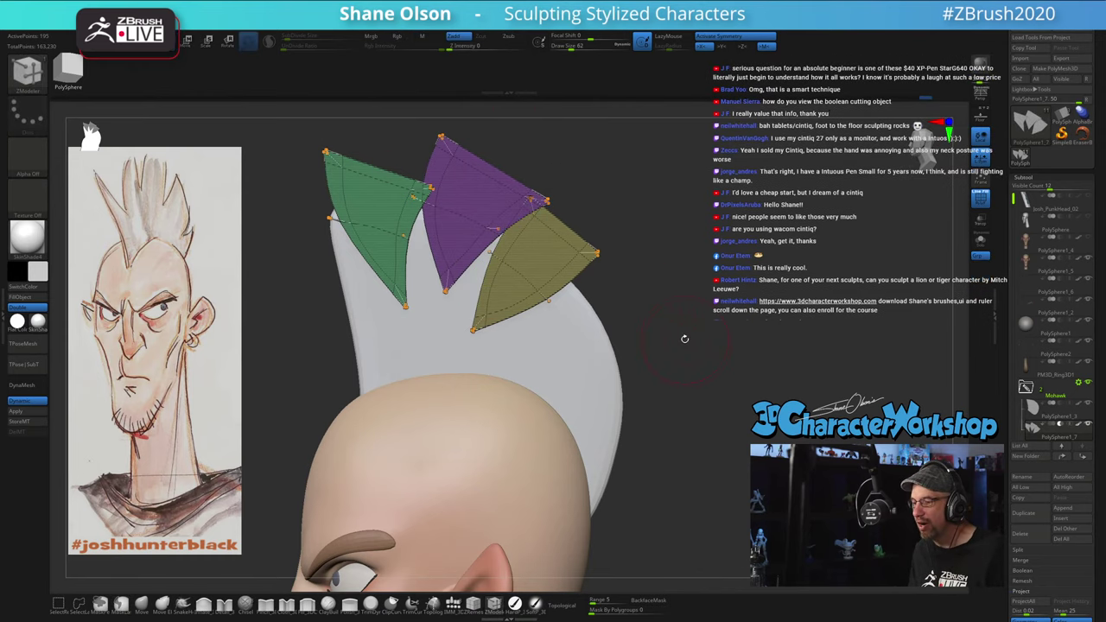
Step: Examine the mohawk's cut silhouette from several angles with the polyframe hidden and compare it with the reference sketch
mouse_move(706, 344)
left_mouse_down()
mouse_move(672, 343)
mouse_move(704, 344)
mouse_move(716, 329)
mouse_move(739, 336)
left_mouse_up()
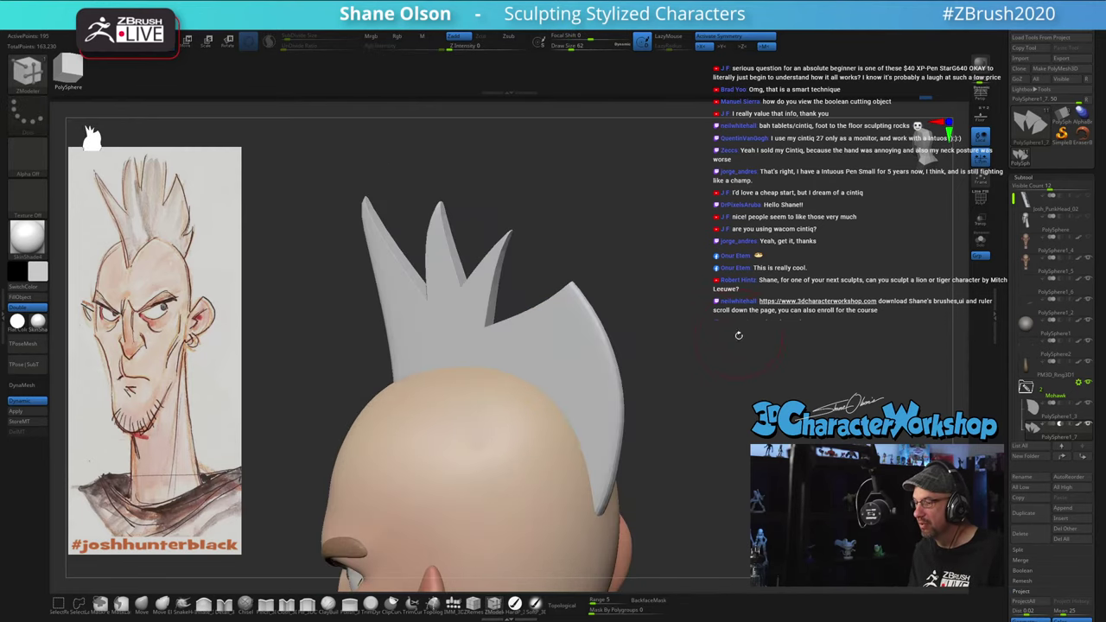
key("f")
mouse_move(660, 325)
left_mouse_down()
mouse_move(755, 323)
mouse_move(649, 321)
mouse_move(668, 303)
mouse_move(634, 380)
left_mouse_up()
left_click_drag(685, 288, 684, 297, "alt")
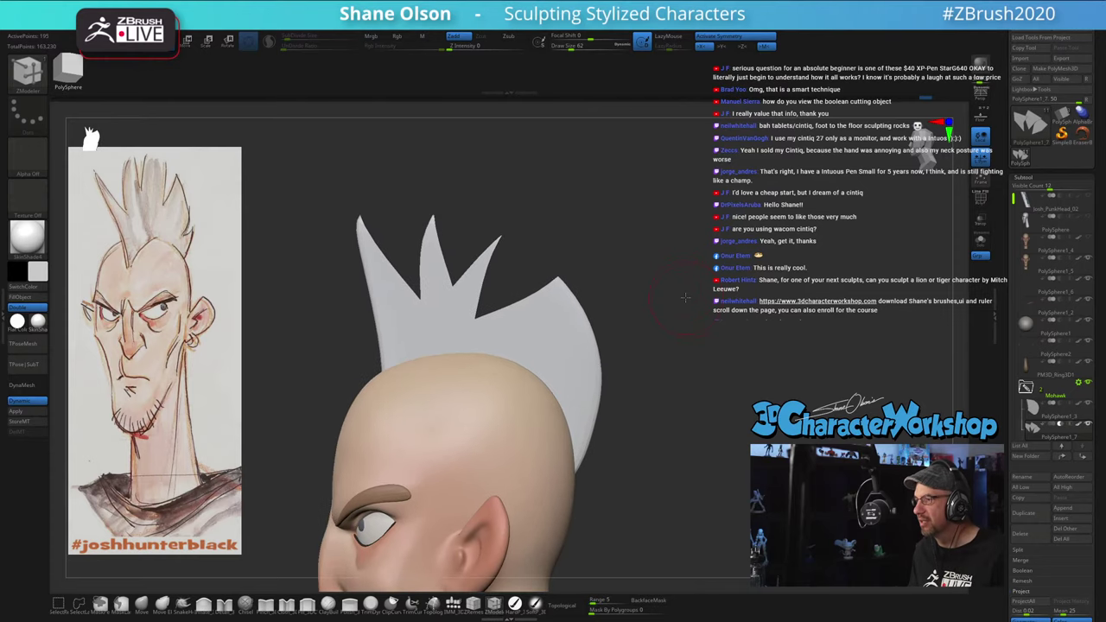
left_click_drag(695, 337, 697, 329)
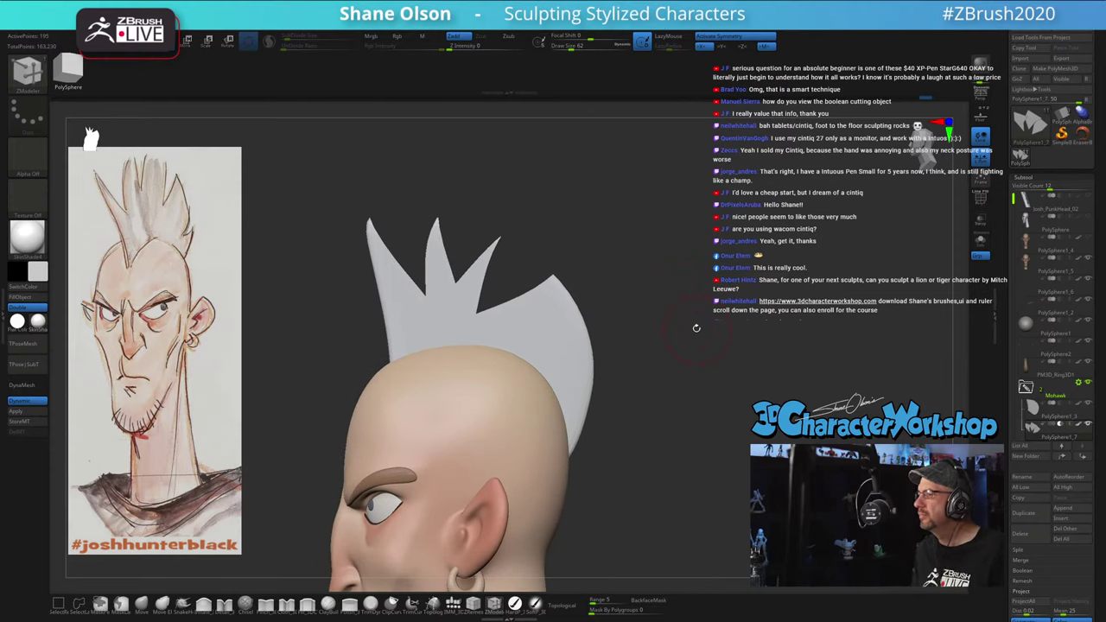
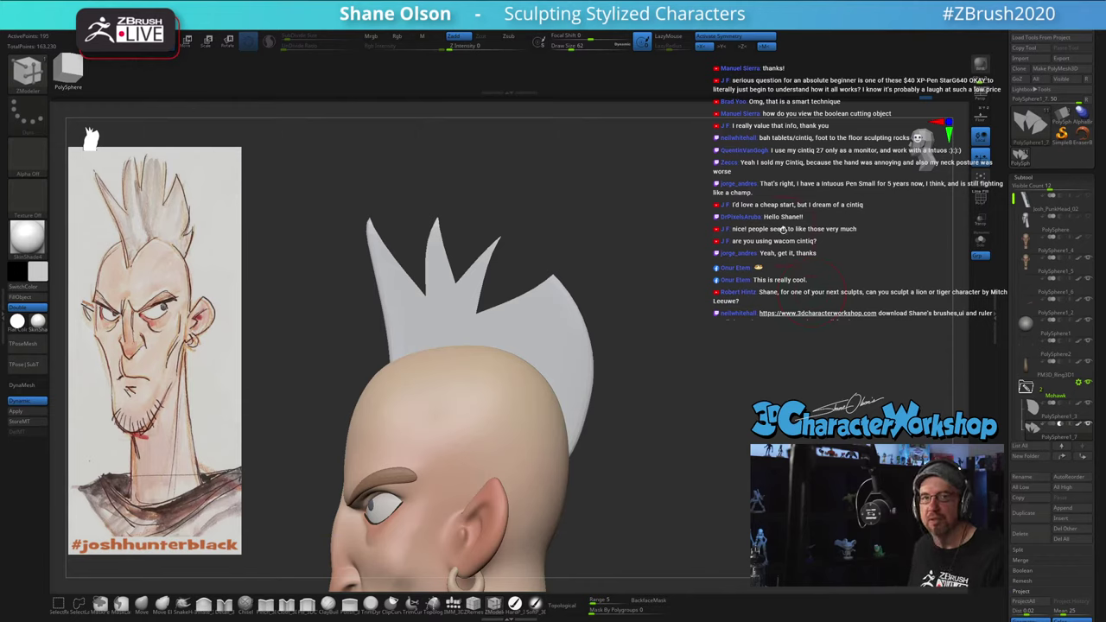
left_click_drag(668, 399, 619, 289, "alt")
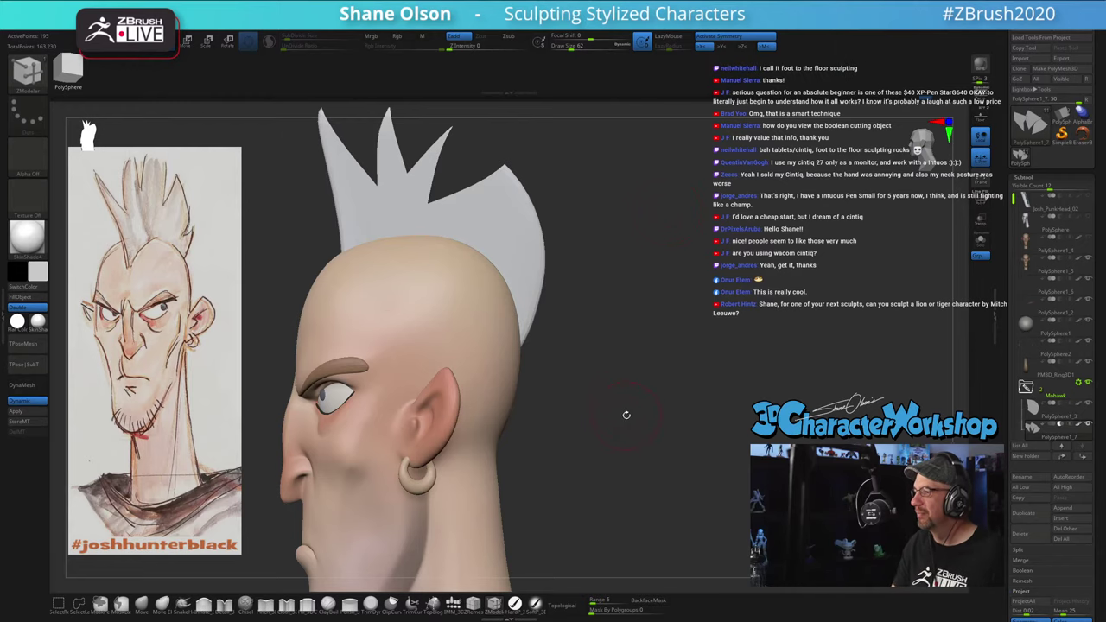
left_click_drag(625, 415, 644, 364)
left_click_drag(620, 312, 618, 325, "alt")
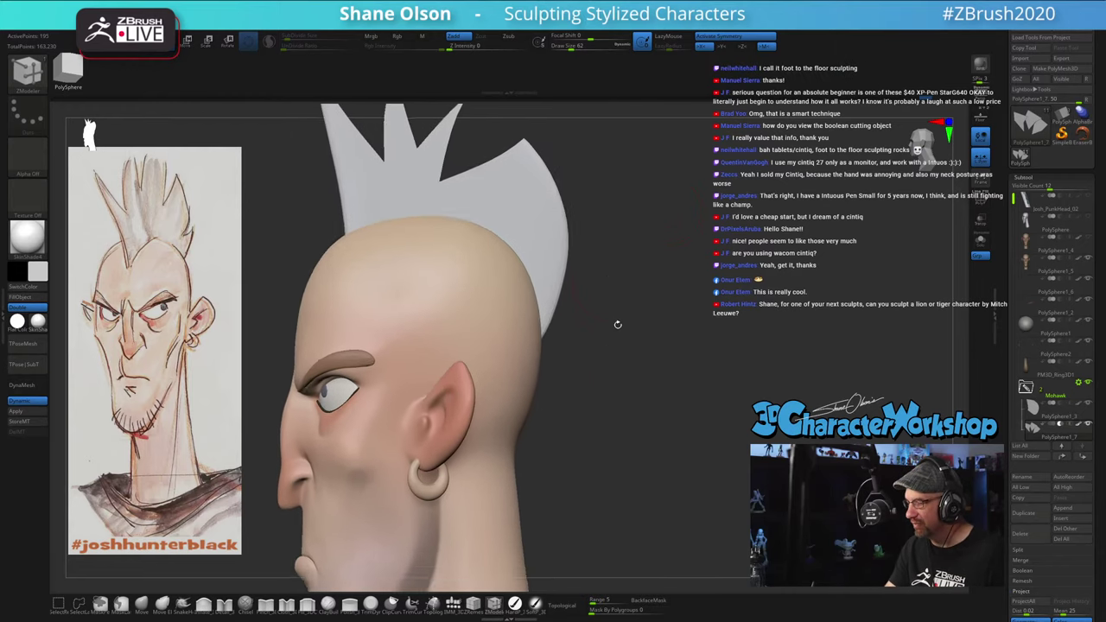
left_click_drag(609, 242, 620, 318, "alt")
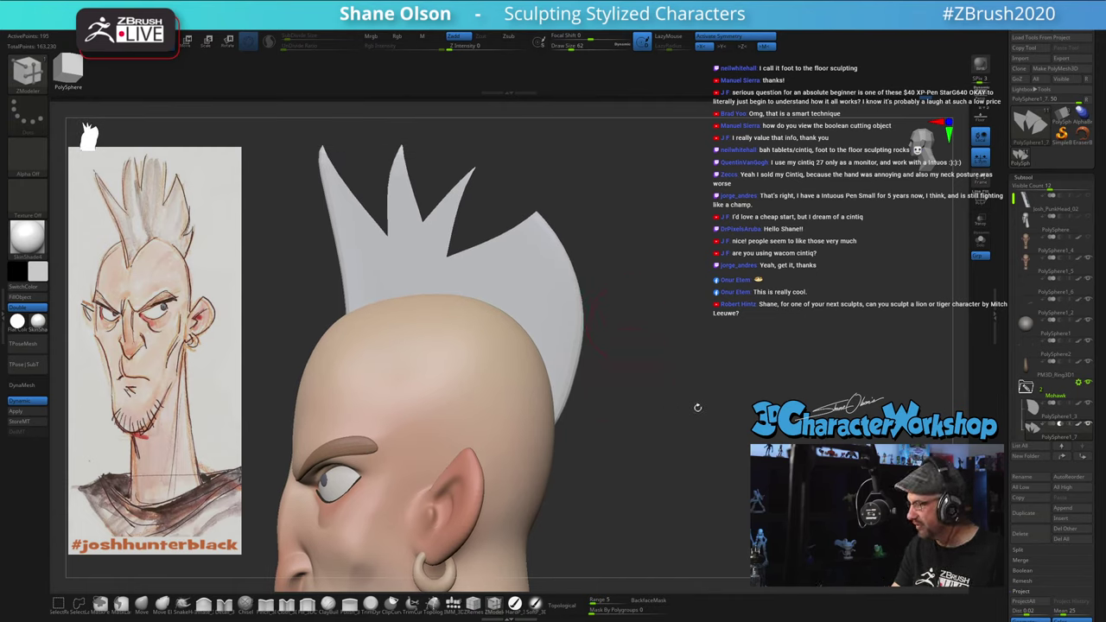
Step: Show the polyframe, mask everything except the third spike, and duplicate it as a fourth spike farther down the mohawk's rear
key("shift+f")
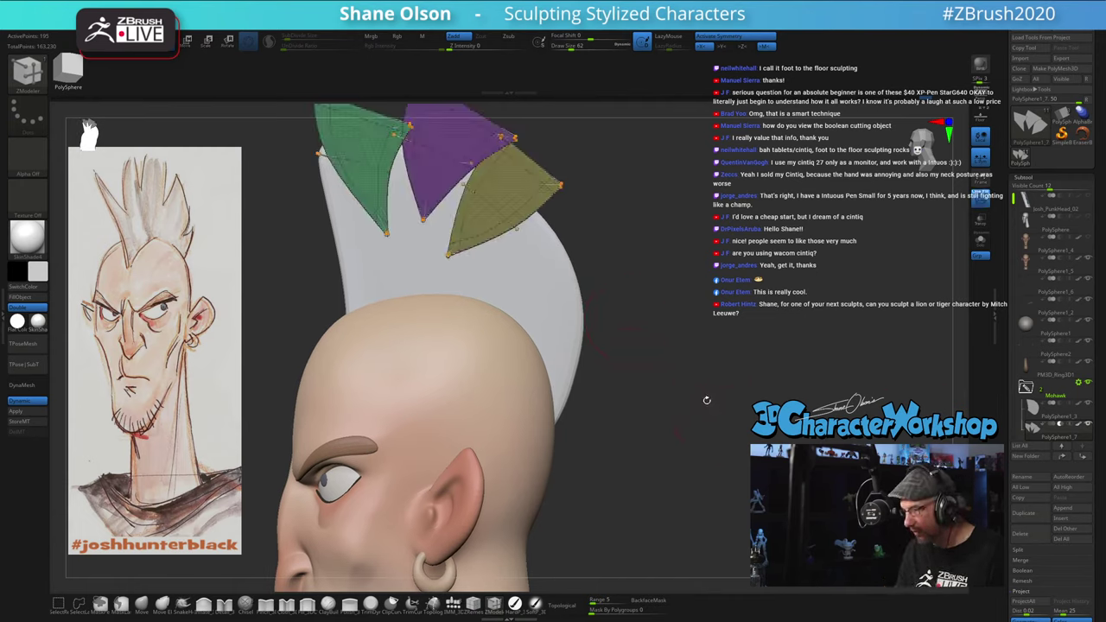
key("w")
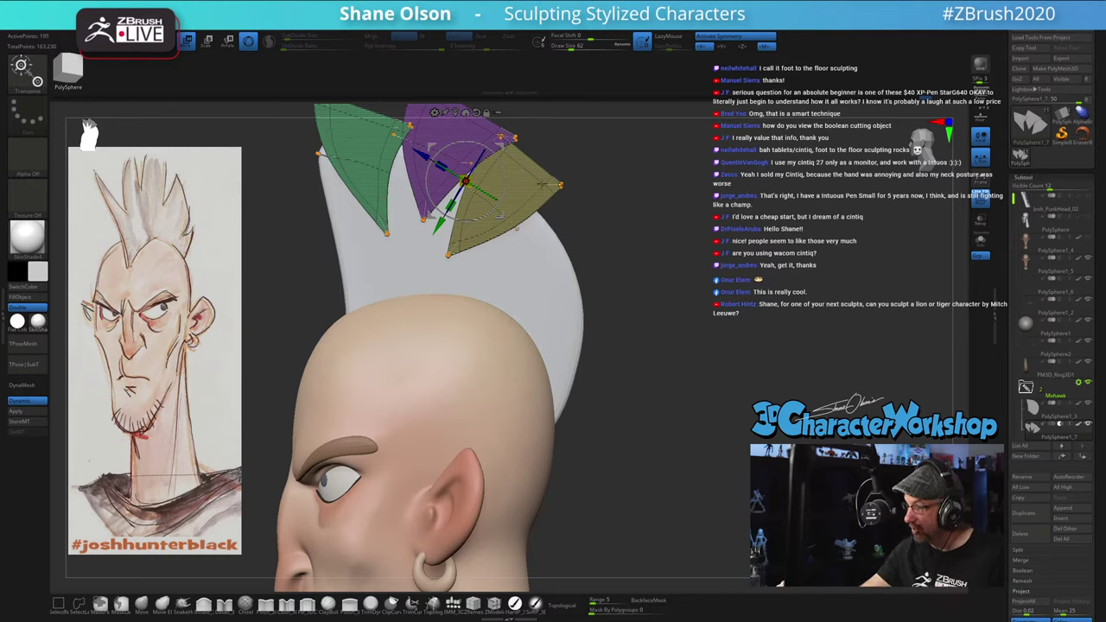
left_click(543, 185, "ctrl")
mouse_move(580, 145)
left_mouse_down("ctrl")
mouse_move(616, 199)
mouse_move(693, 225)
left_mouse_up("ctrl")
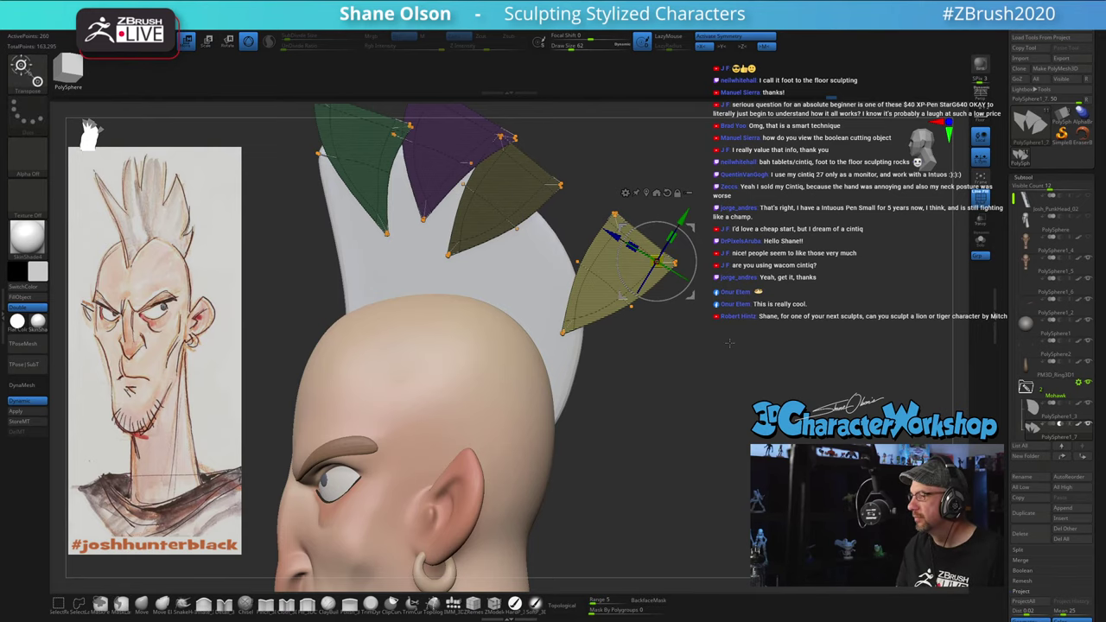
left_click_drag(730, 343, 700, 379)
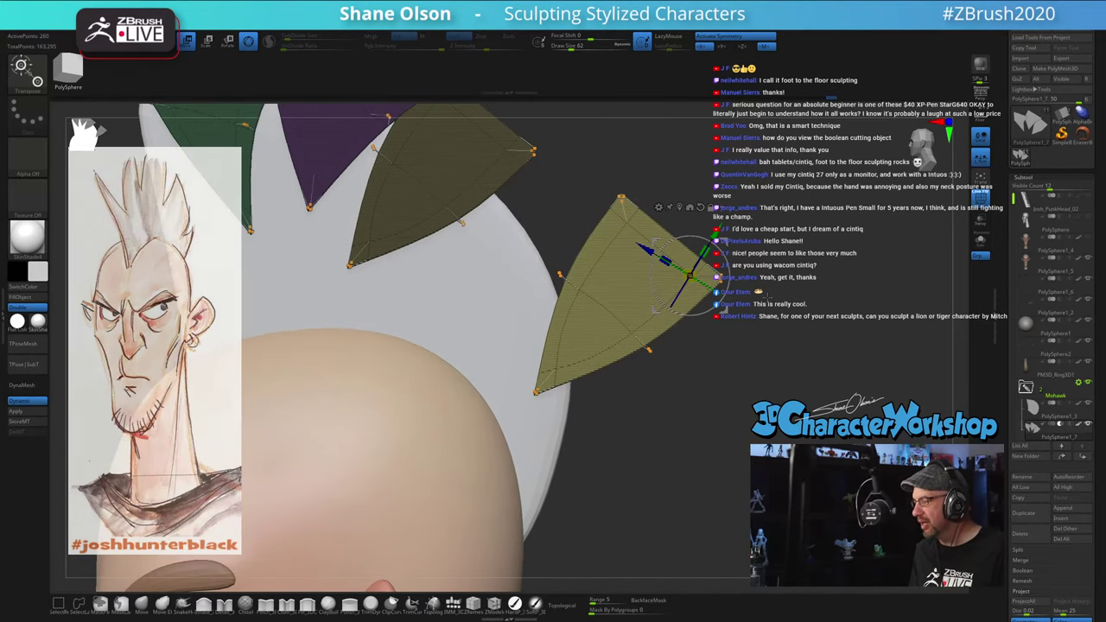
Step: Invert the mask and assign the fourth spike its own polygroup
left_click(788, 379, "ctrl")
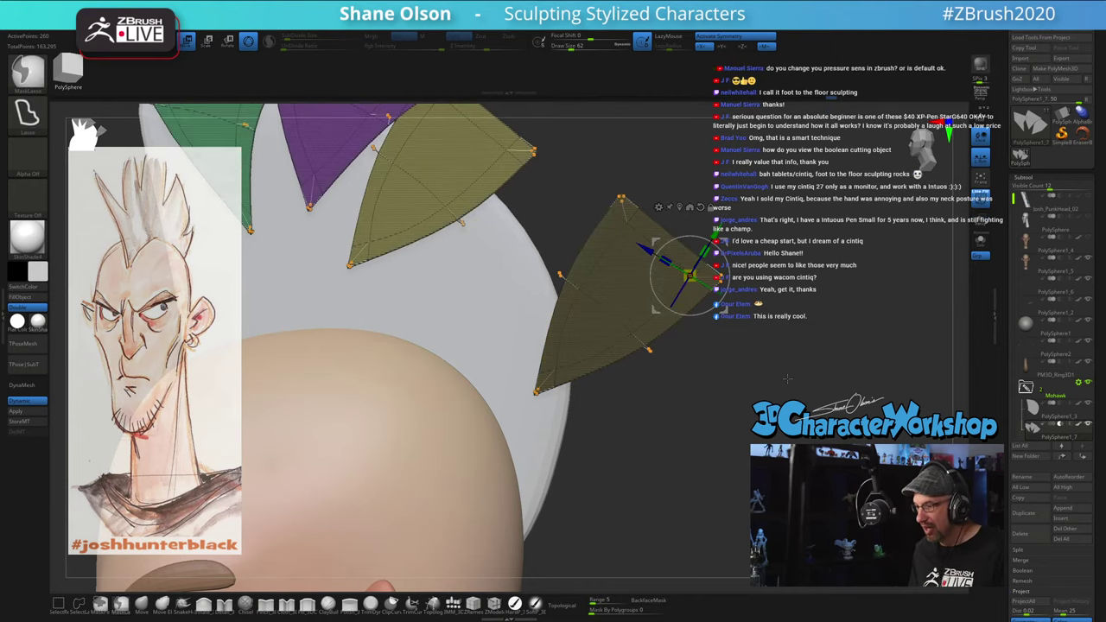
key("ctrl+w")
left_click_drag(702, 385, 698, 341, "alt")
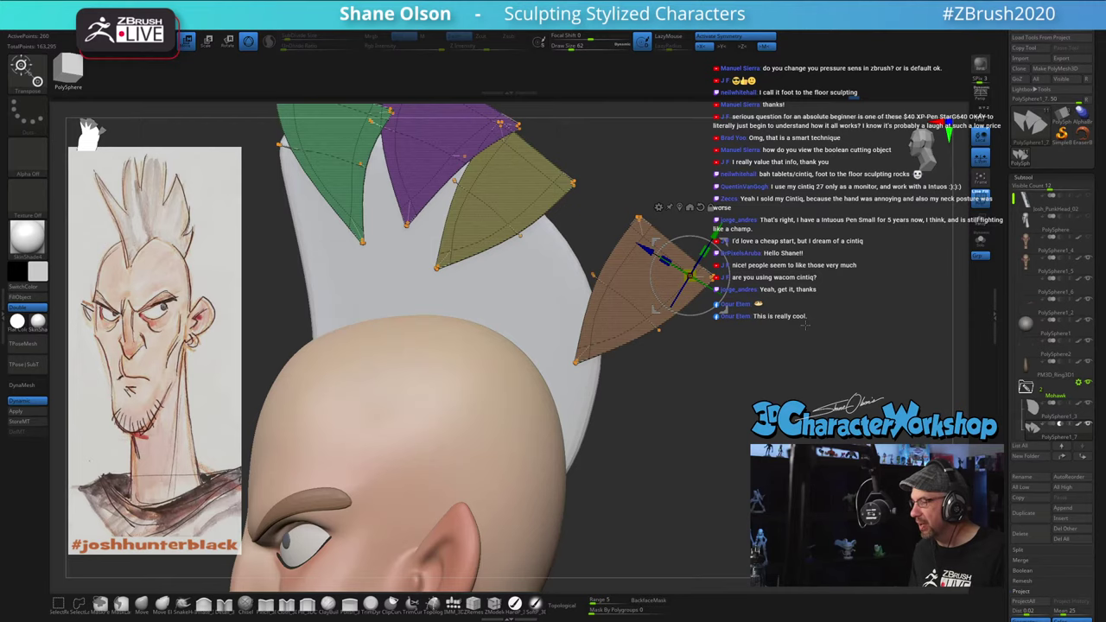
left_click_drag(806, 325, 774, 293)
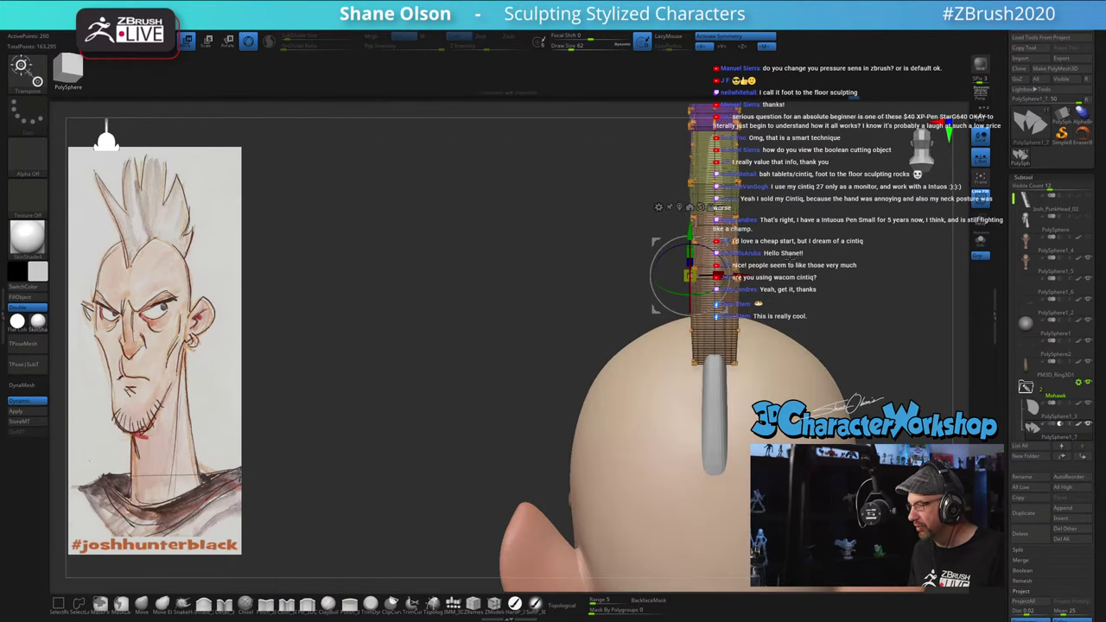
left_click_drag(797, 253, 895, 270)
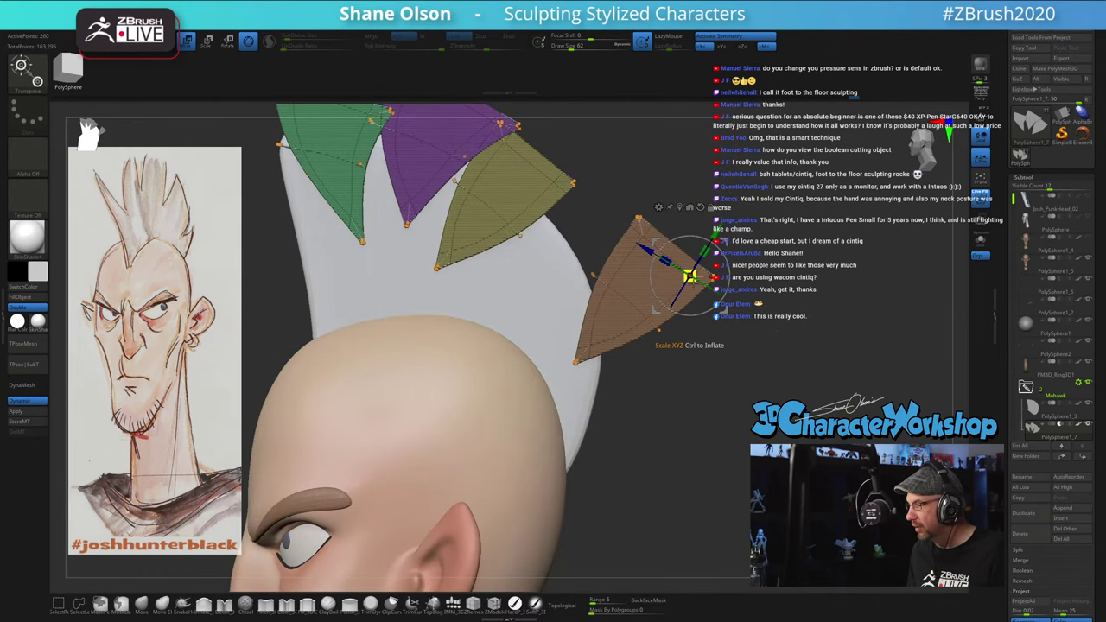
left_click_drag(690, 278, 689, 291)
key("ctrl+z")
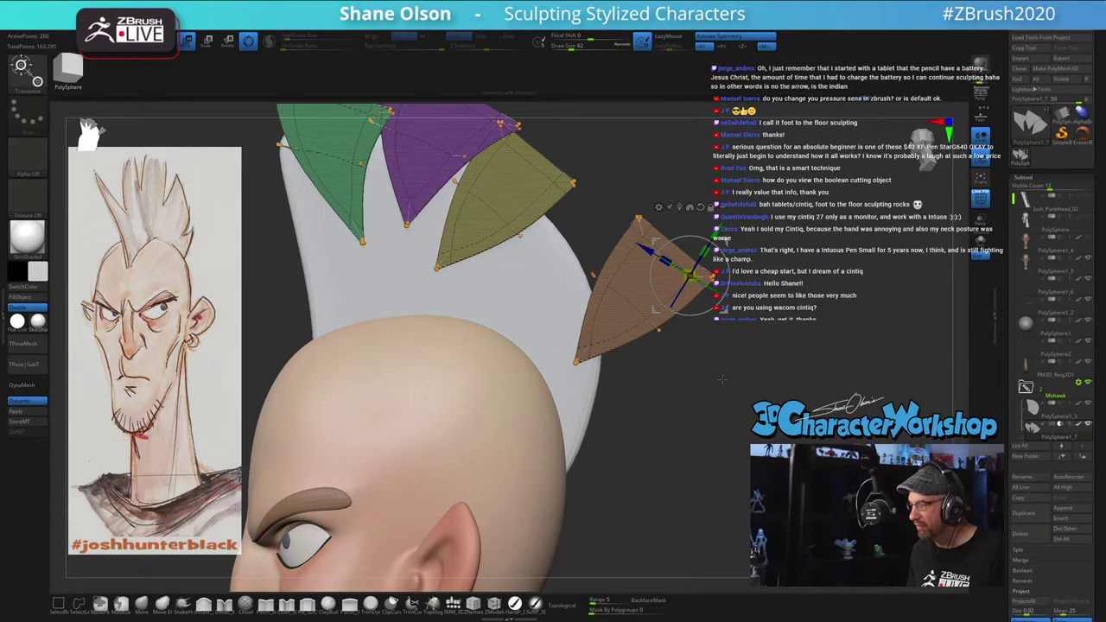
Step: Mask everything except the fourth spike and center the Gizmo on its unmasked mesh
left_click(600, 286, "ctrl")
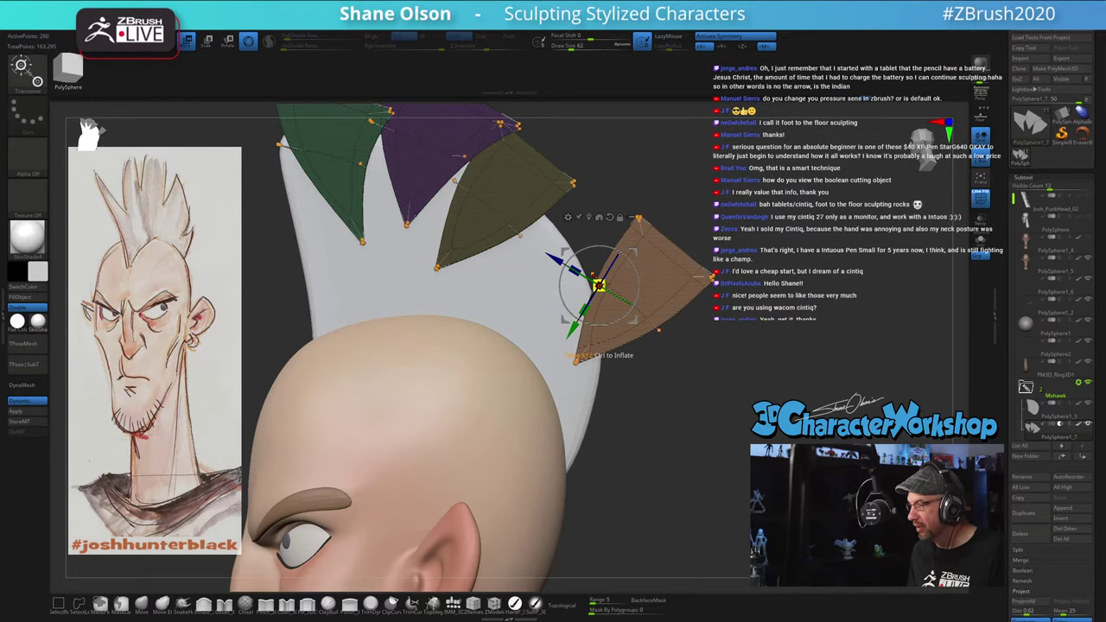
left_click_drag(687, 142, 778, 219)
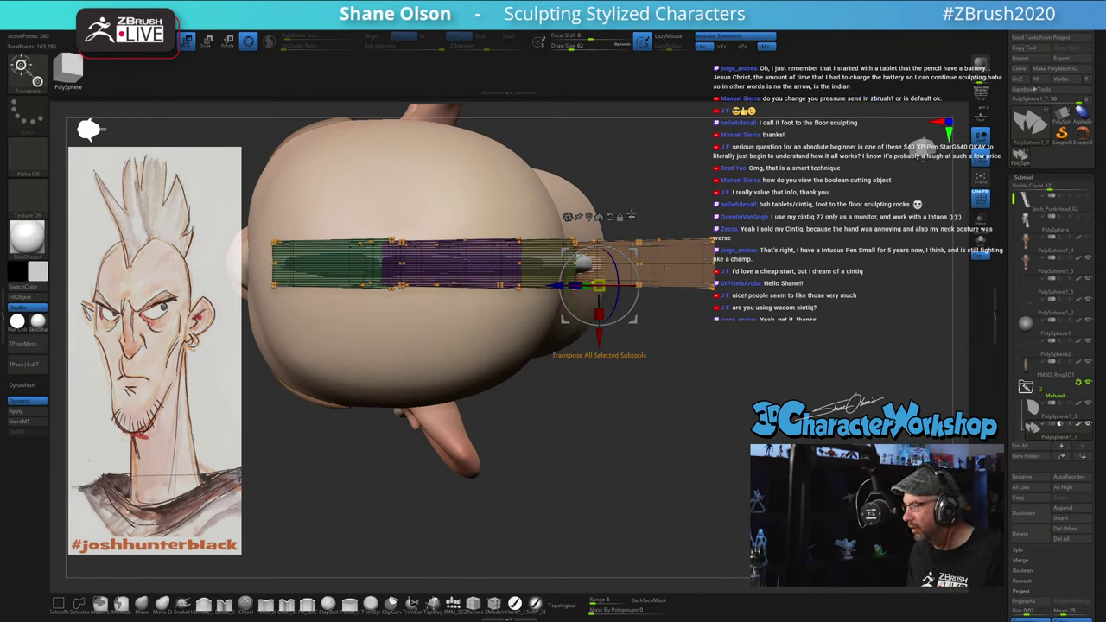
left_click(591, 218)
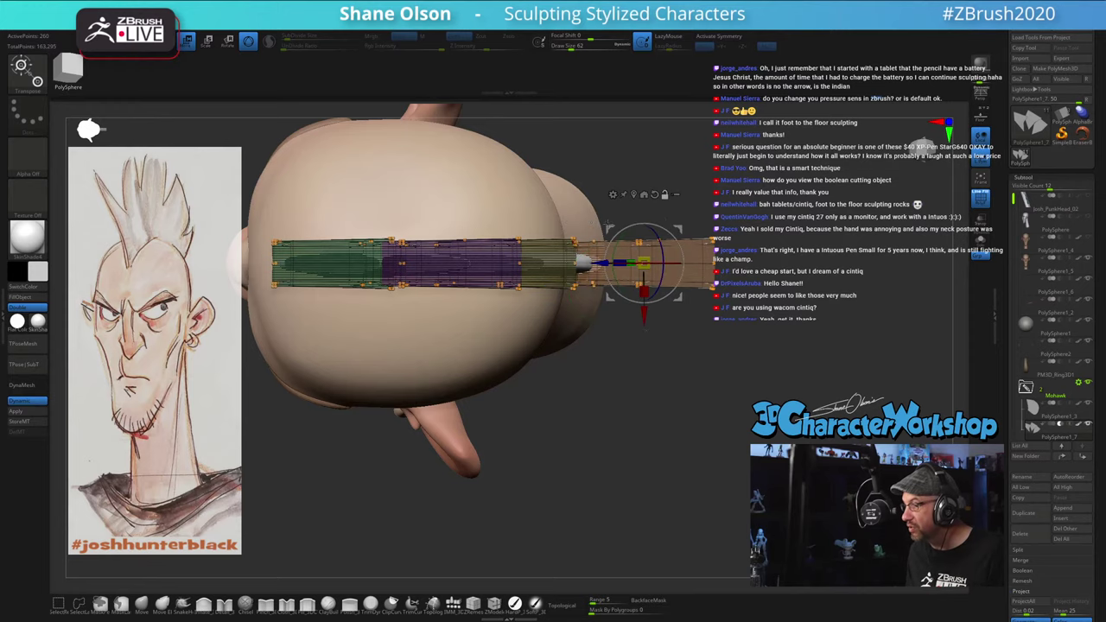
left_click_drag(779, 209, 746, 143)
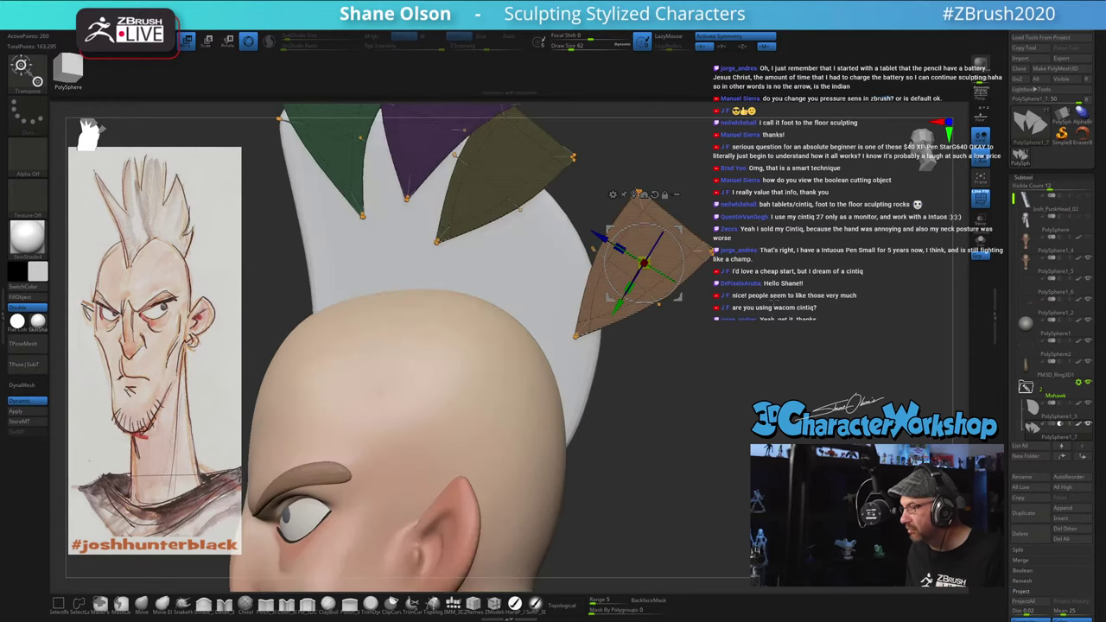
Step: Scale down the fourth spike, adjust its width across the mohawk, and move it onto the mohawk's rear edge
left_click_drag(644, 262, 633, 302)
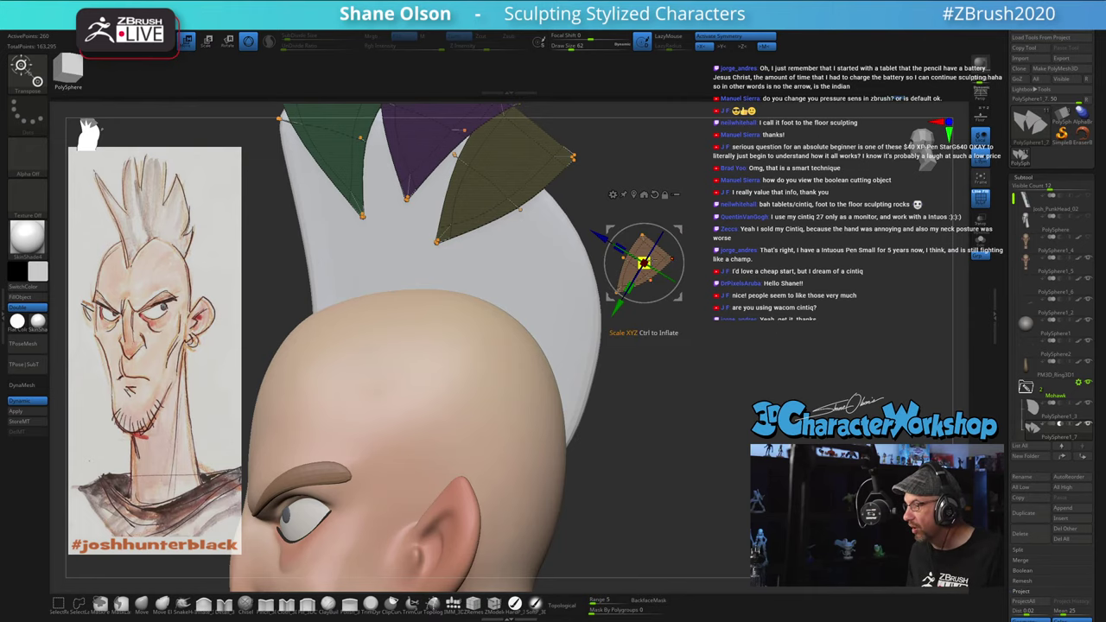
left_click_drag(644, 263, 651, 246)
left_click_drag(722, 370, 614, 366)
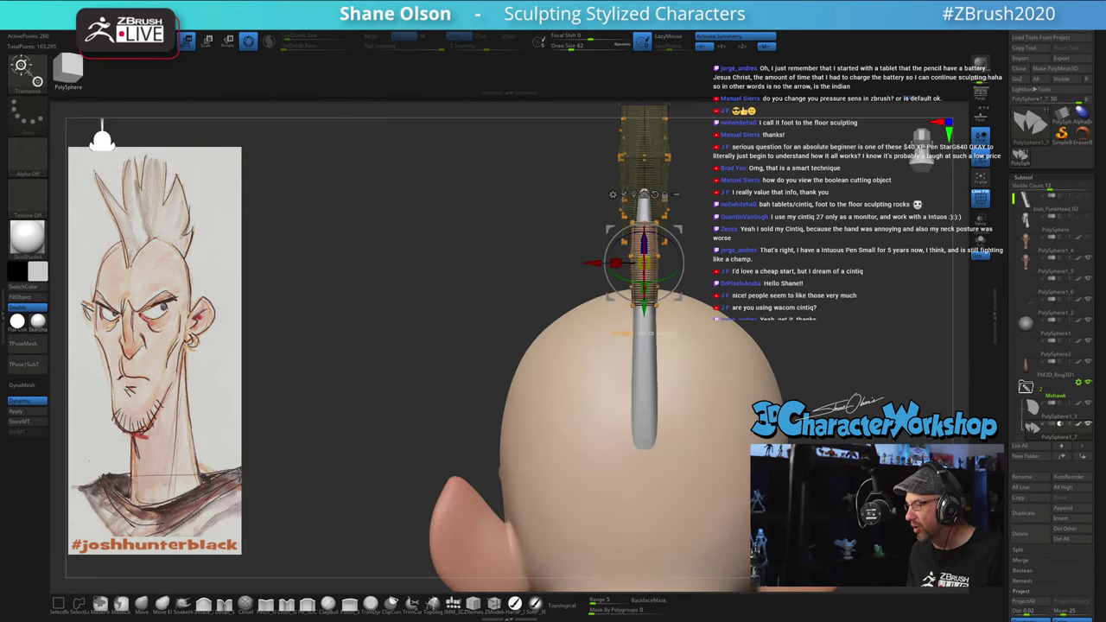
left_click_drag(616, 262, 625, 235)
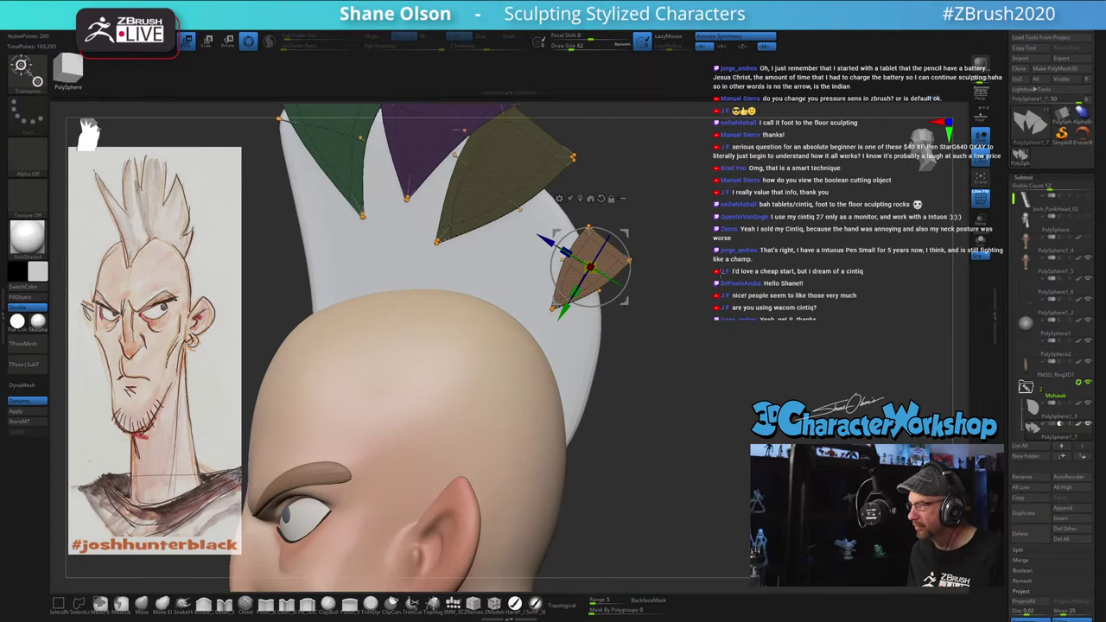
Step: Rotate the fourth spike so its point angles inward from the mohawk's rear edge
left_click_drag(749, 275, 729, 289)
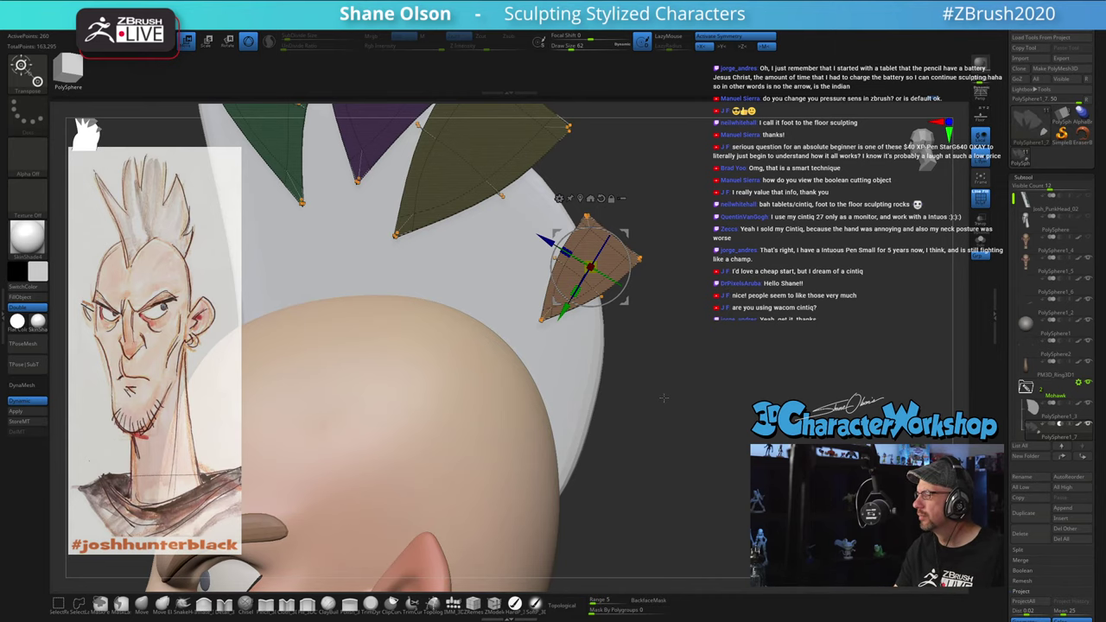
left_click_drag(683, 414, 685, 383)
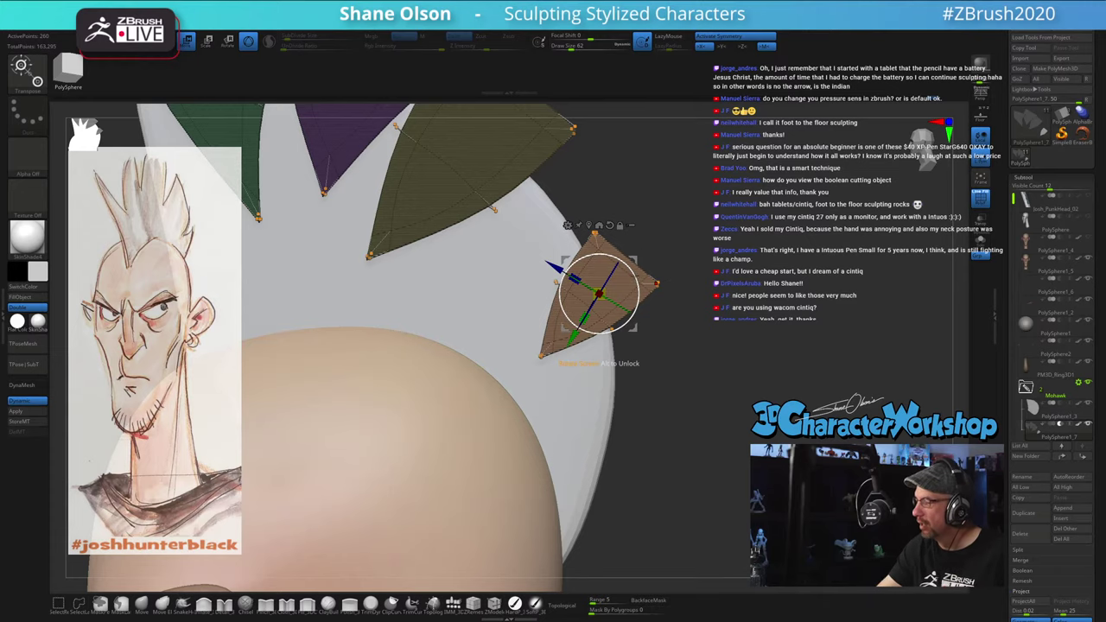
left_click_drag(635, 278, 639, 287)
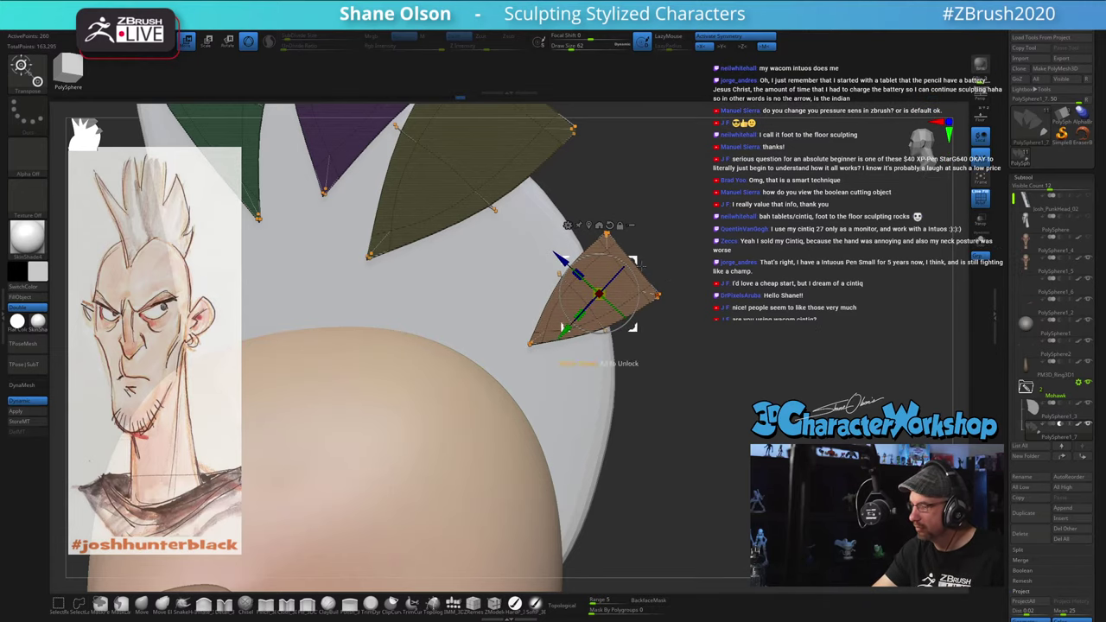
mouse_move(651, 237)
left_mouse_down("alt")
mouse_move(654, 251)
mouse_move(634, 253)
left_mouse_up("alt")
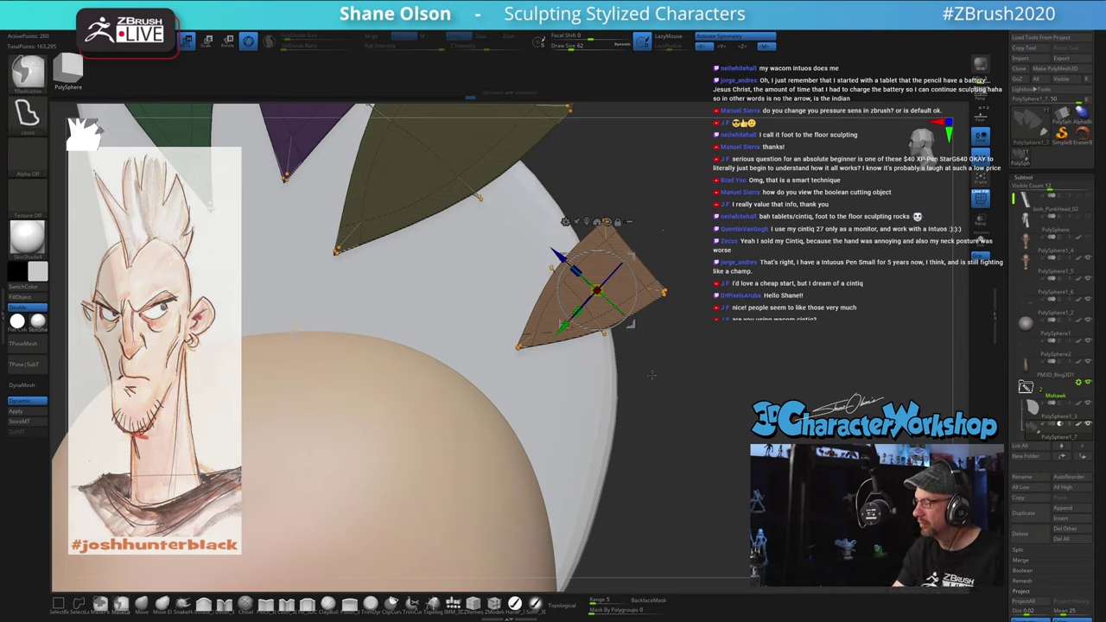
Step: Bend the fourth spike into a curved shape by lasso-masking parts of it and moving the unmasked points, and clear the mask
mouse_move(650, 391)
left_mouse_down("ctrl")
mouse_move(526, 413)
mouse_move(563, 234)
mouse_move(629, 328)
left_mouse_up("ctrl")
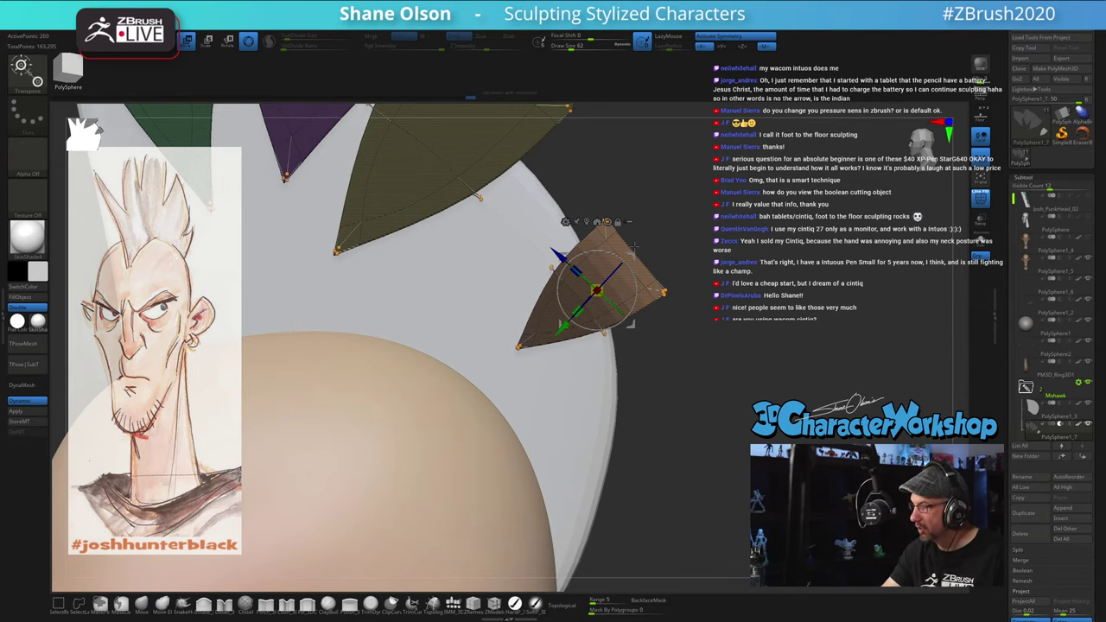
left_click_drag(633, 256, 608, 206)
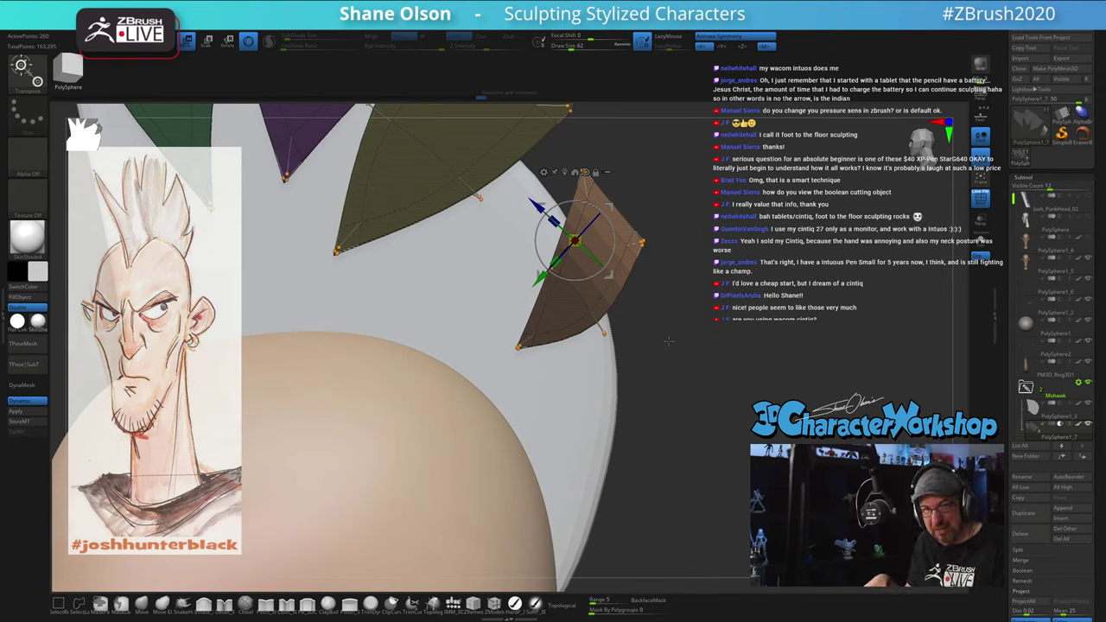
key("ctrl")
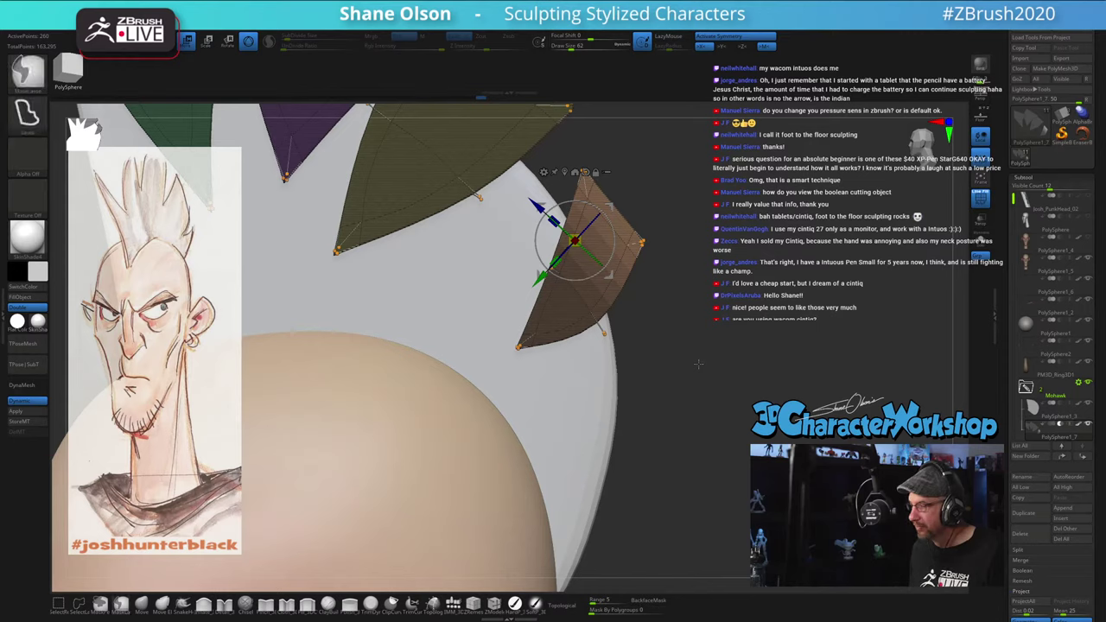
mouse_move(683, 380)
left_mouse_down("ctrl")
mouse_move(668, 462)
mouse_move(513, 305)
mouse_move(485, 399)
left_mouse_up("ctrl")
left_click(653, 305, "ctrl")
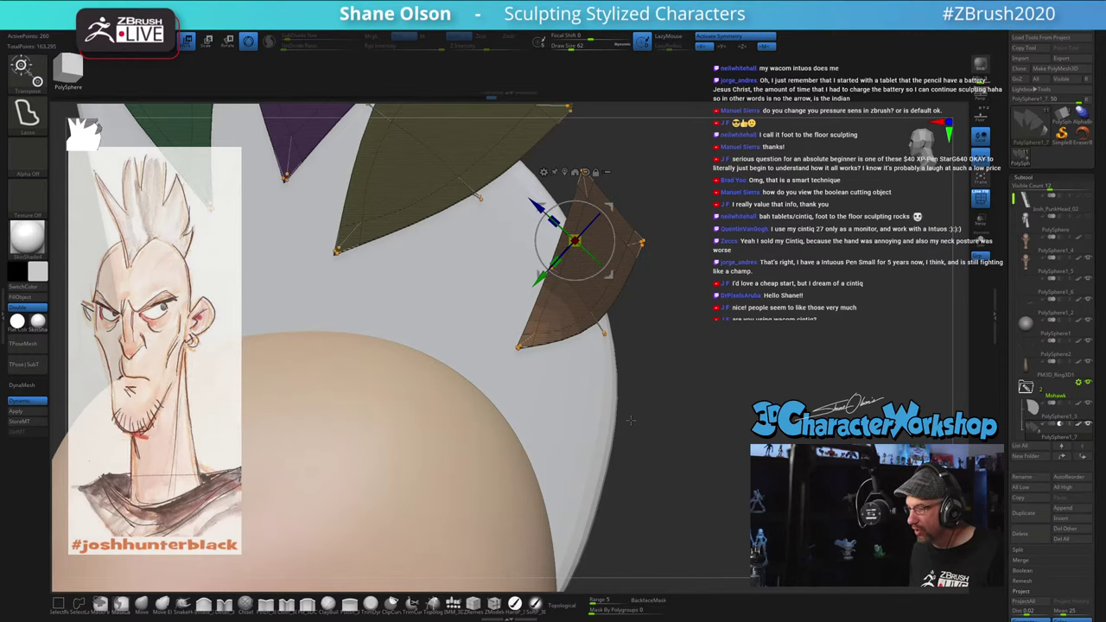
left_click_drag(576, 246, 570, 216)
mouse_move(713, 318)
left_mouse_down("ctrl")
mouse_move(697, 353)
mouse_move(648, 339)
mouse_move(673, 373)
mouse_move(548, 289)
mouse_move(561, 297)
left_mouse_up("ctrl")
left_click(733, 327, "ctrl")
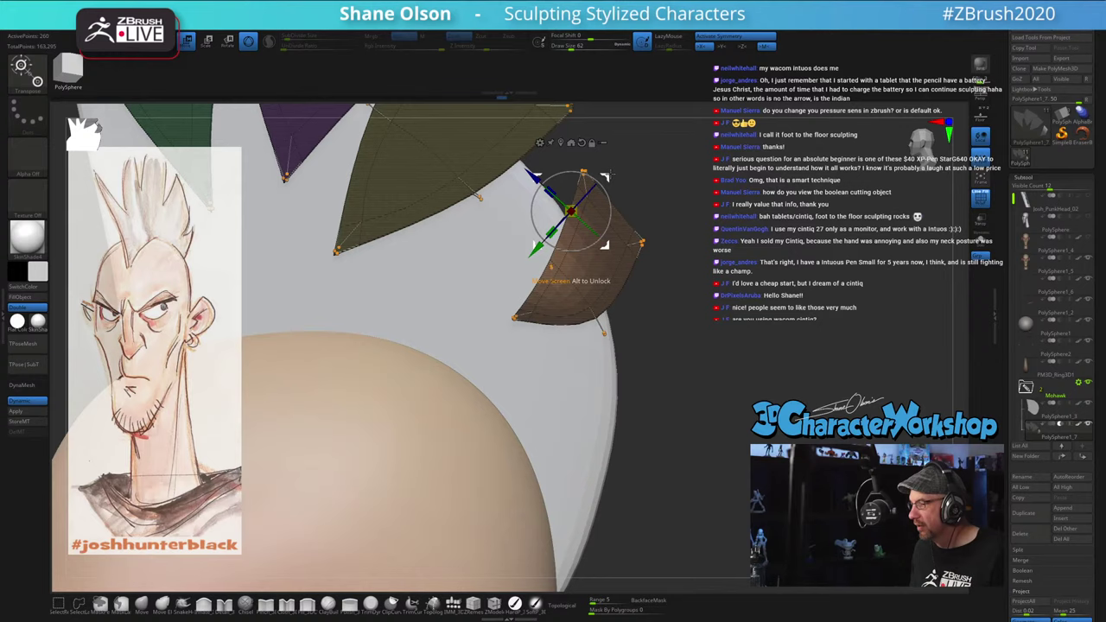
left_click_drag(610, 174, 625, 162)
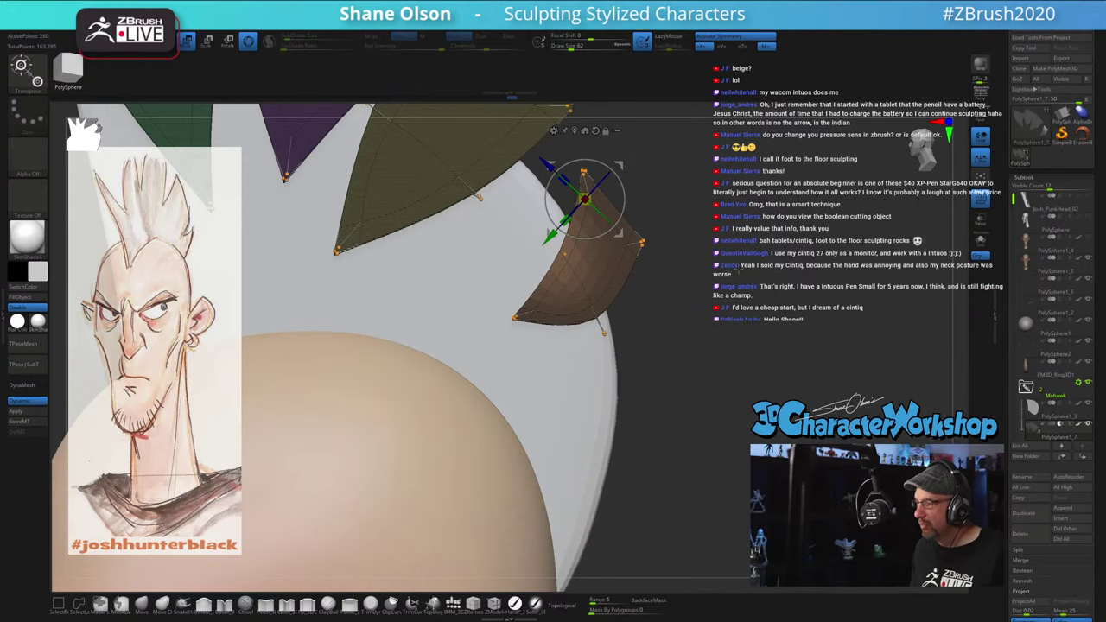
left_click_drag(733, 328, 752, 354, "ctrl")
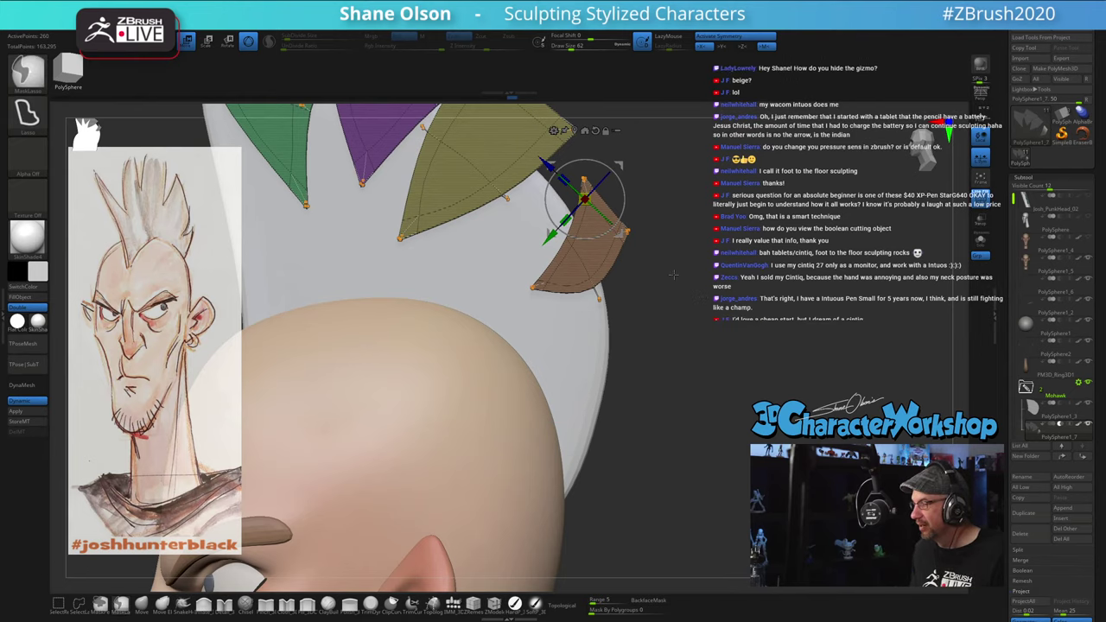
Step: Mask everything except the fourth spike and move the spike farther down the mohawk's rear edge
mouse_move(675, 272)
left_mouse_down("ctrl")
mouse_move(646, 174)
mouse_move(605, 147)
mouse_move(561, 154)
mouse_move(510, 277)
mouse_move(620, 339)
mouse_move(666, 324)
mouse_move(692, 294)
left_mouse_up("ctrl")
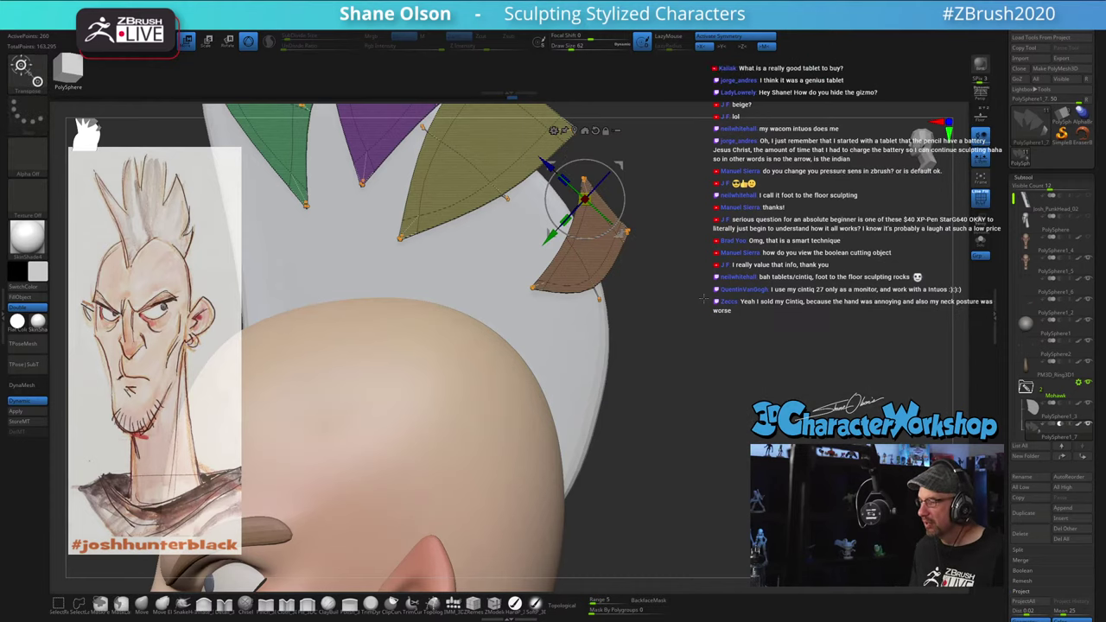
key("ctrl")
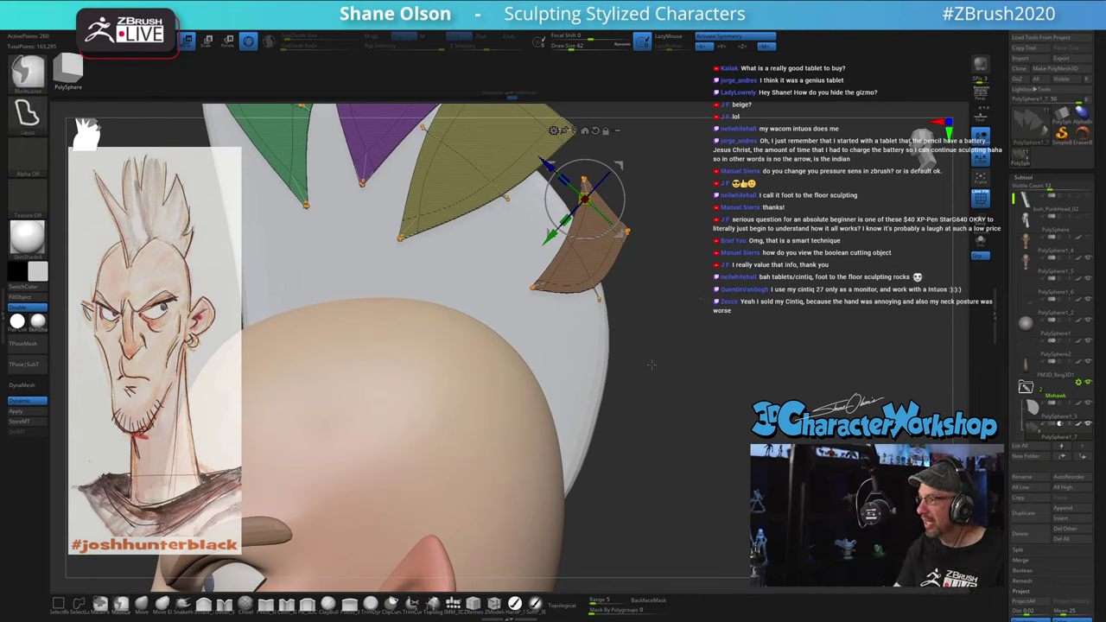
mouse_move(651, 365)
left_mouse_down("ctrl")
mouse_move(679, 285)
mouse_move(618, 169)
mouse_move(497, 285)
mouse_move(661, 368)
left_mouse_up("ctrl")
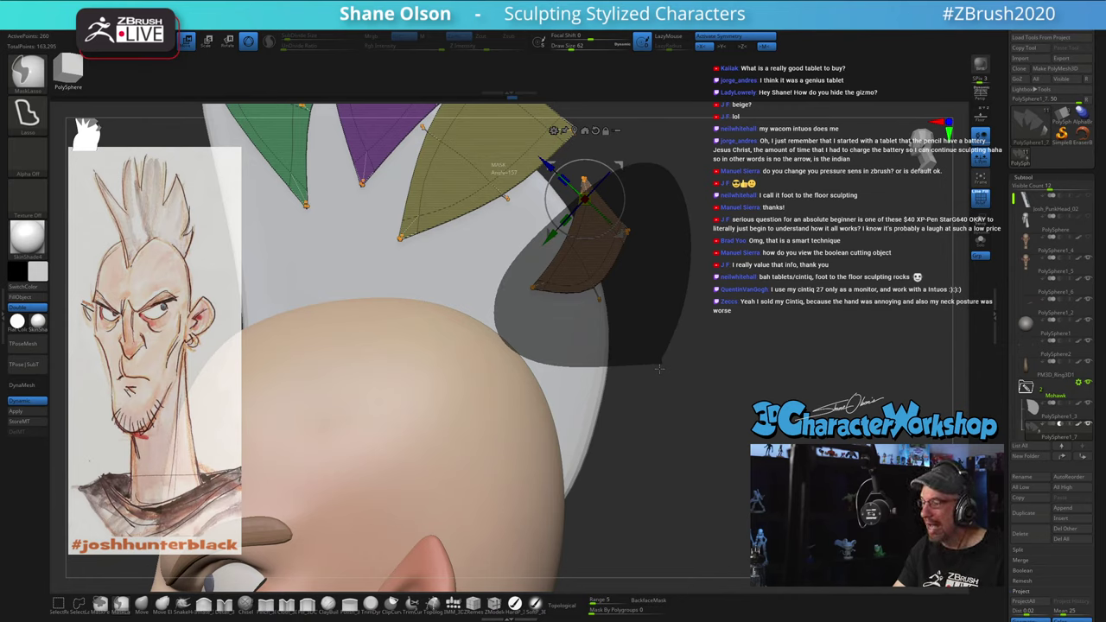
mouse_move(660, 369)
left_mouse_down("ctrl")
mouse_move(683, 390)
mouse_move(651, 355)
left_mouse_up("ctrl")
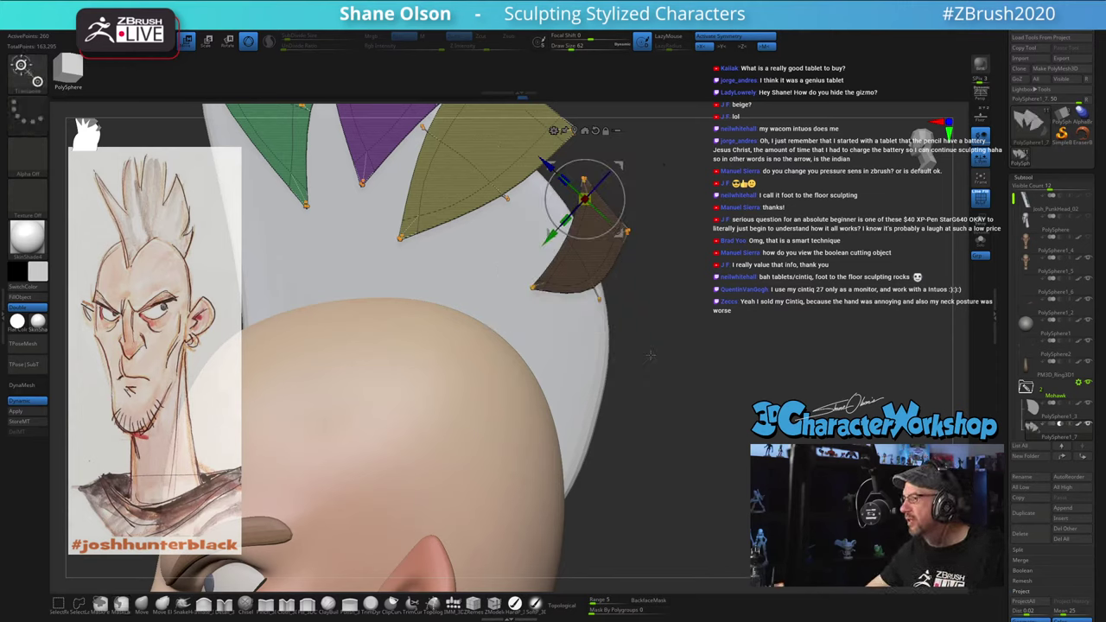
left_click(694, 312, "ctrl")
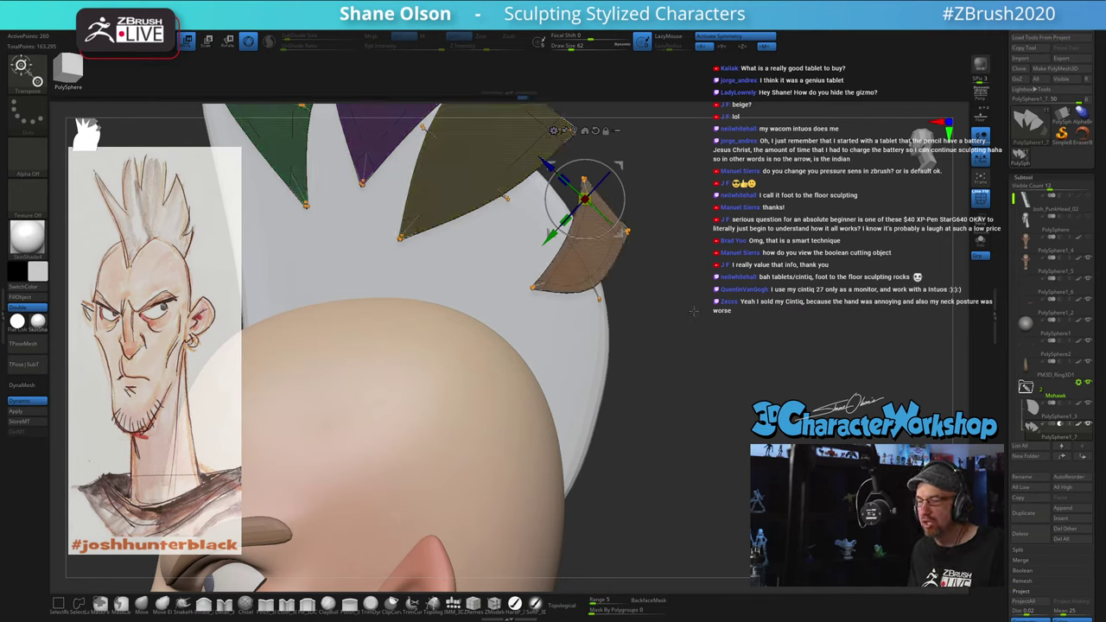
left_click_drag(623, 192, 624, 198)
left_click_drag(636, 197, 637, 206)
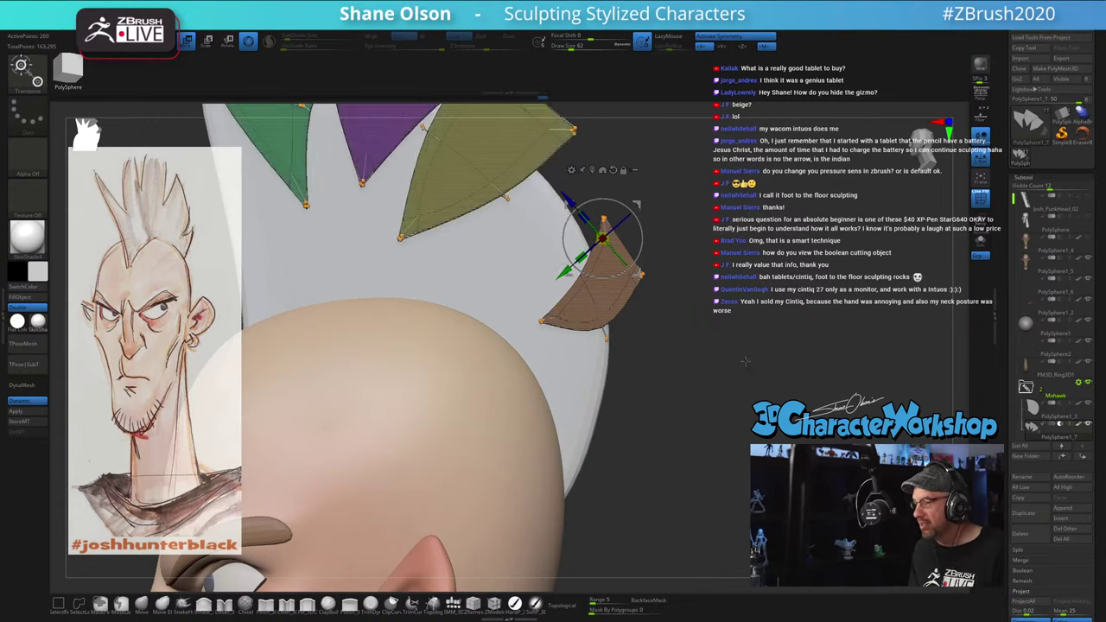
Step: Turn off the polyframe and examine the cut mohawk silhouette against the reference sketch
mouse_move(746, 361)
left_mouse_down("alt")
mouse_move(723, 317)
mouse_move(722, 340)
mouse_move(670, 347)
mouse_move(725, 338)
left_mouse_up("alt")
key("shift+f")
key("q")
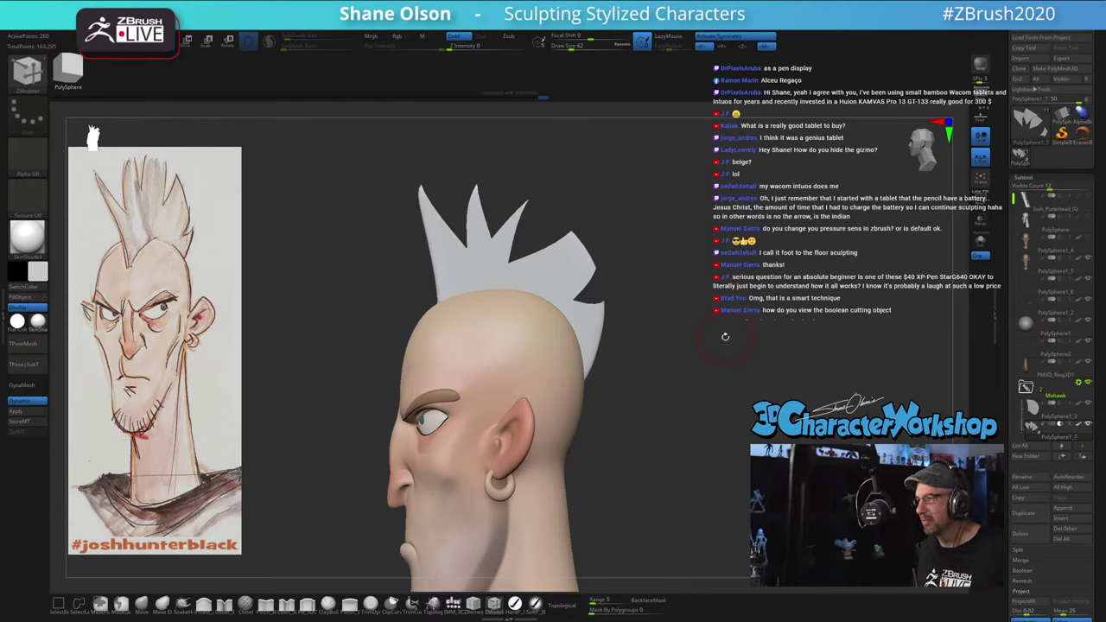
left_click_drag(728, 342, 733, 346)
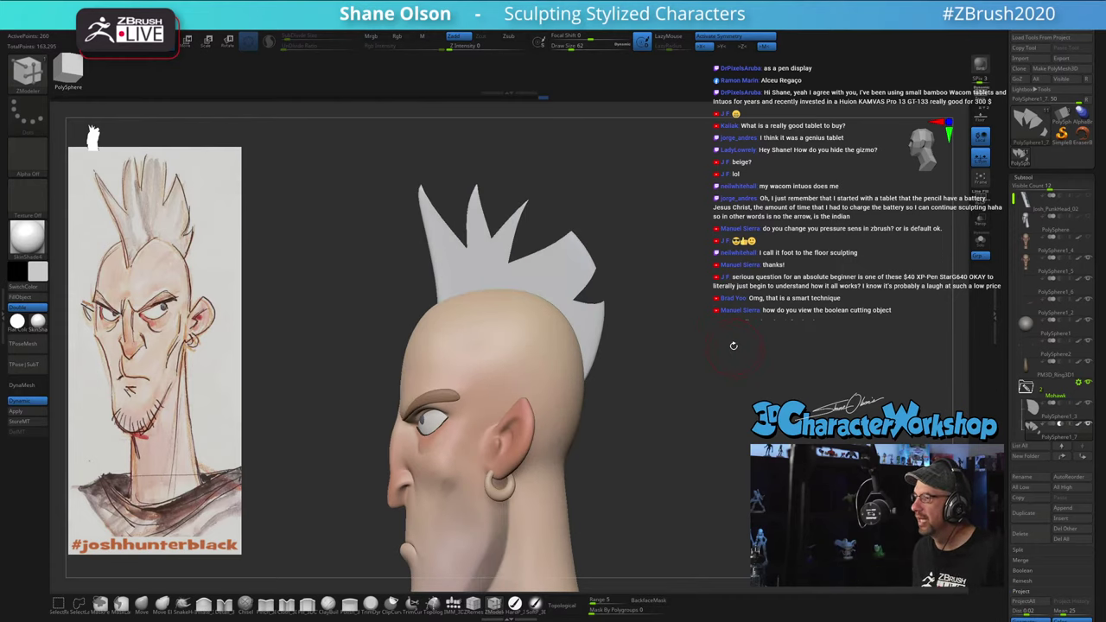
mouse_move(669, 396)
left_mouse_down()
mouse_move(649, 409)
mouse_move(740, 406)
mouse_move(659, 401)
mouse_move(667, 372)
left_mouse_up()
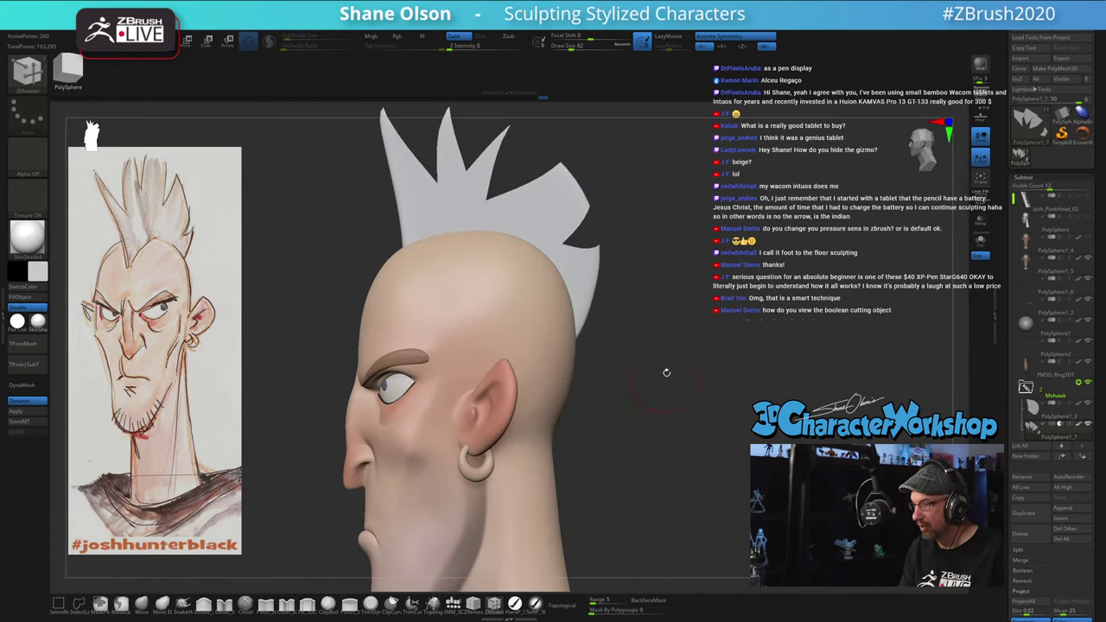
Step: Show the polyframe, nudge the fourth spike slightly at the mohawk's rear edge, and clear the mask
key("shift+f")
left_click_drag(659, 318, 636, 339, "alt")
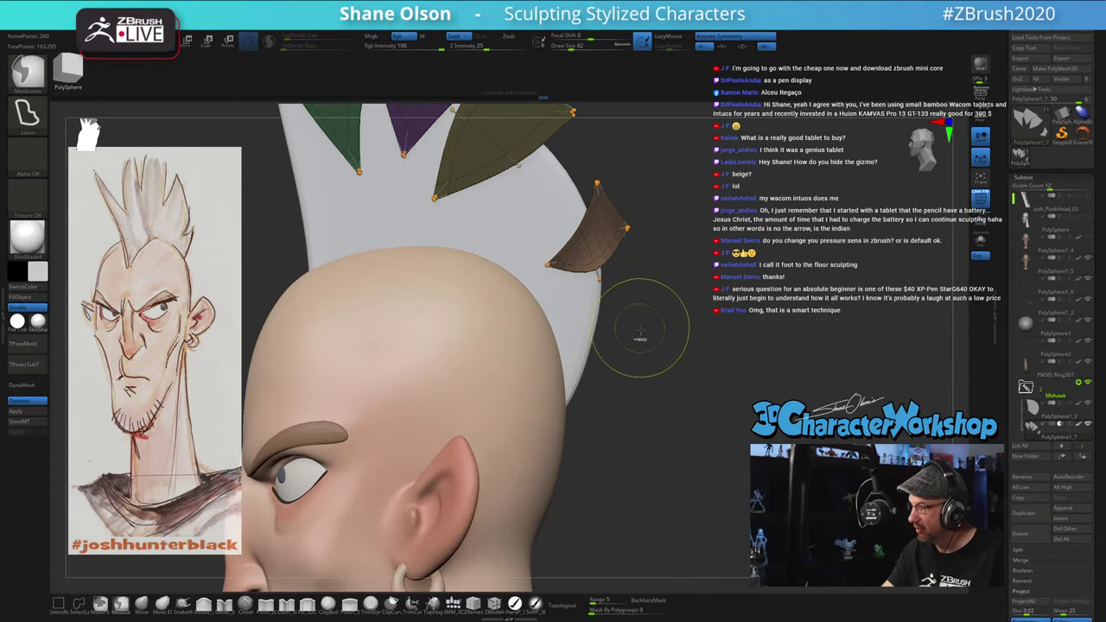
key("w")
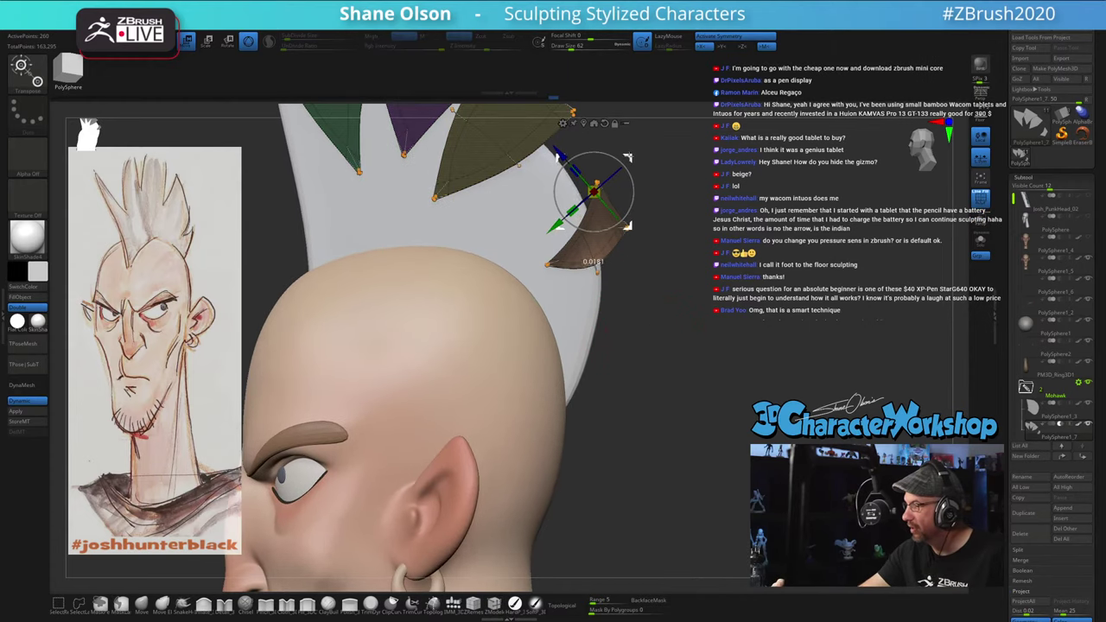
left_click_drag(628, 219, 627, 217)
left_click_drag(671, 350, 672, 344, "alt")
left_click_drag(673, 343, 680, 348, "ctrl")
key("q")
left_click_drag(667, 399, 675, 387)
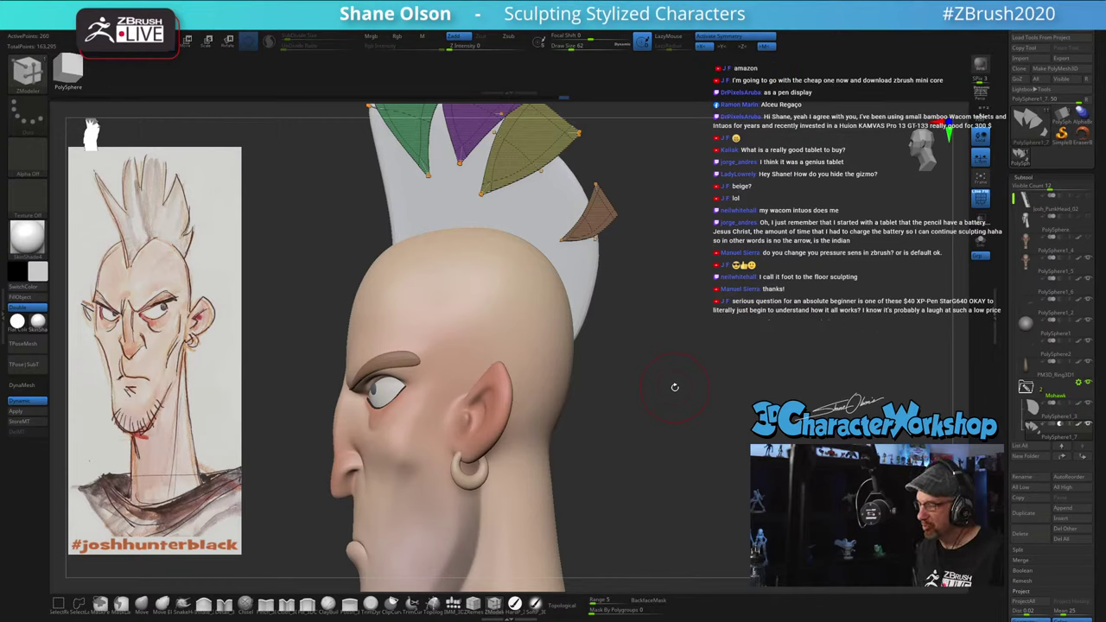
Step: Hide the polyframe and examine the whole head and its mohawk from the front and side
key("shift+f")
key("f")
mouse_move(676, 376)
left_mouse_down()
mouse_move(614, 393)
mouse_move(691, 438)
mouse_move(668, 393)
left_mouse_up()
left_click_drag(668, 437, 687, 438)
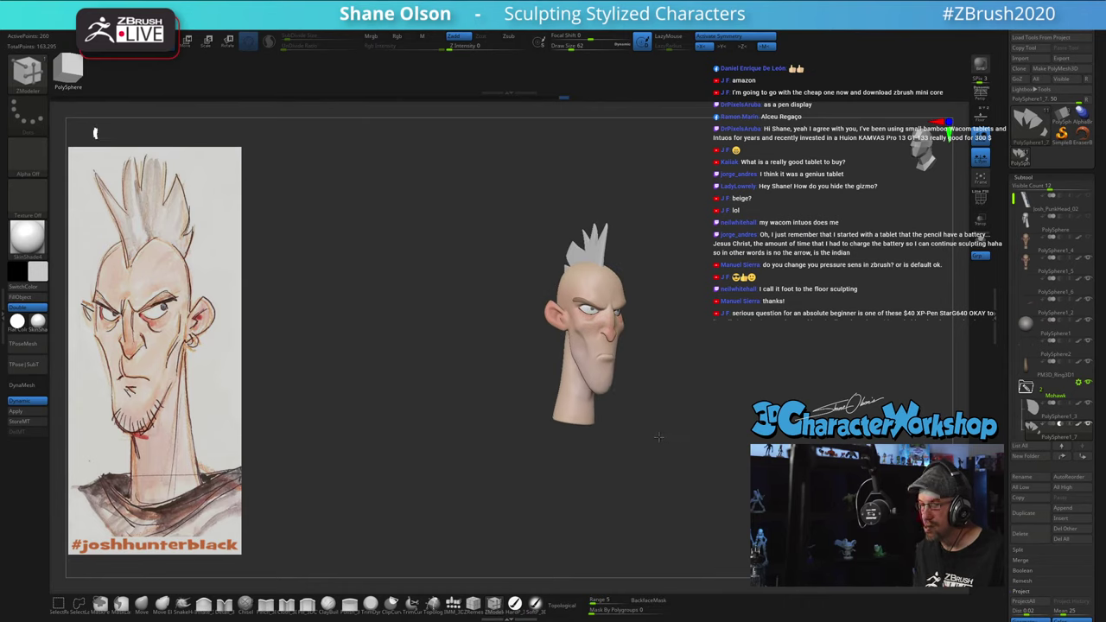
left_click_drag(673, 355, 674, 380)
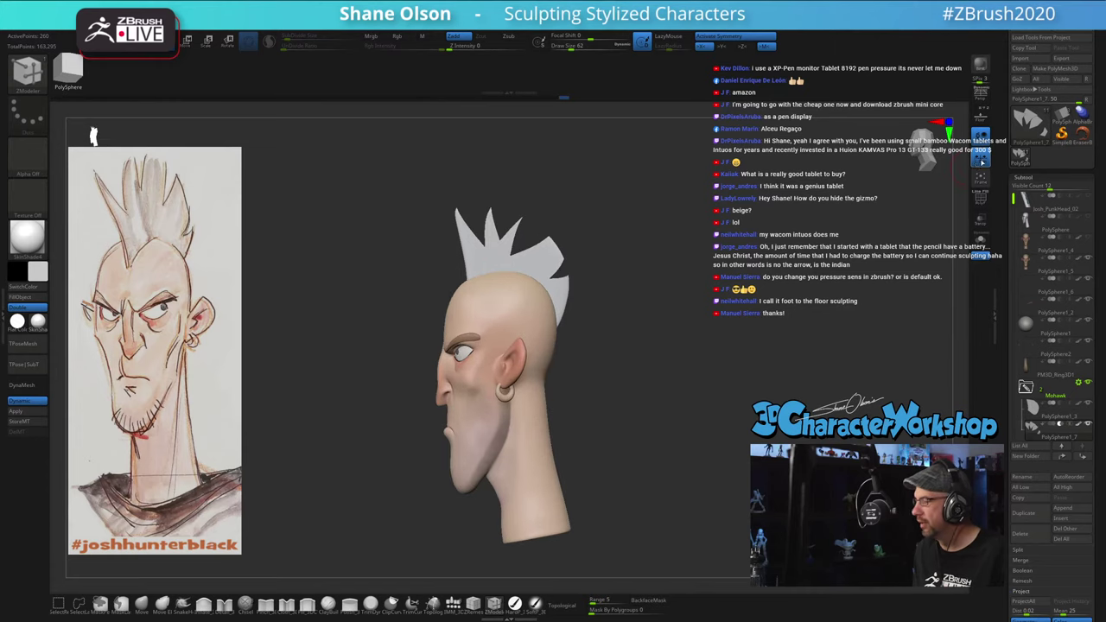
Step: Save the tool as Josh_PunkHead_03 in the Twitch ZTLs folder
left_click(1063, 33)
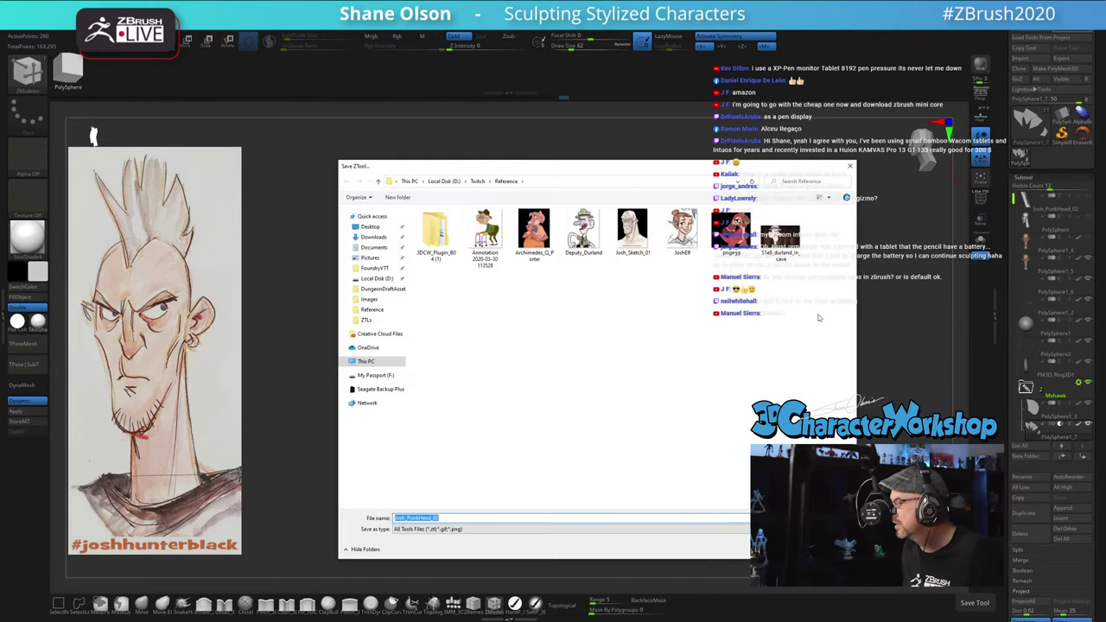
left_click(477, 181)
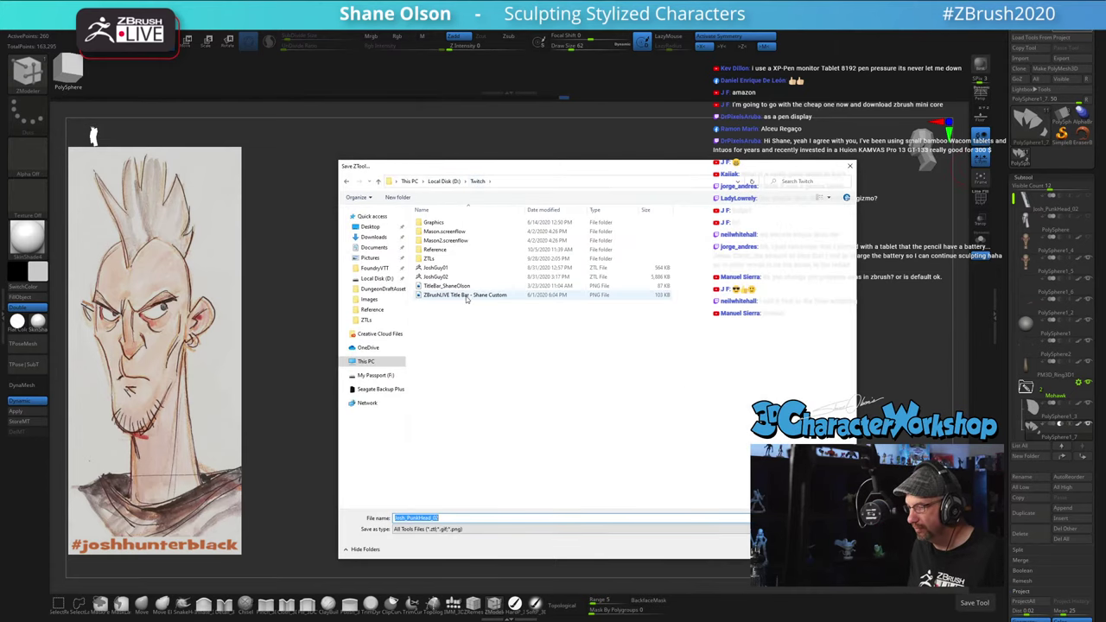
left_click(435, 260)
double_click(435, 262)
left_click(455, 519)
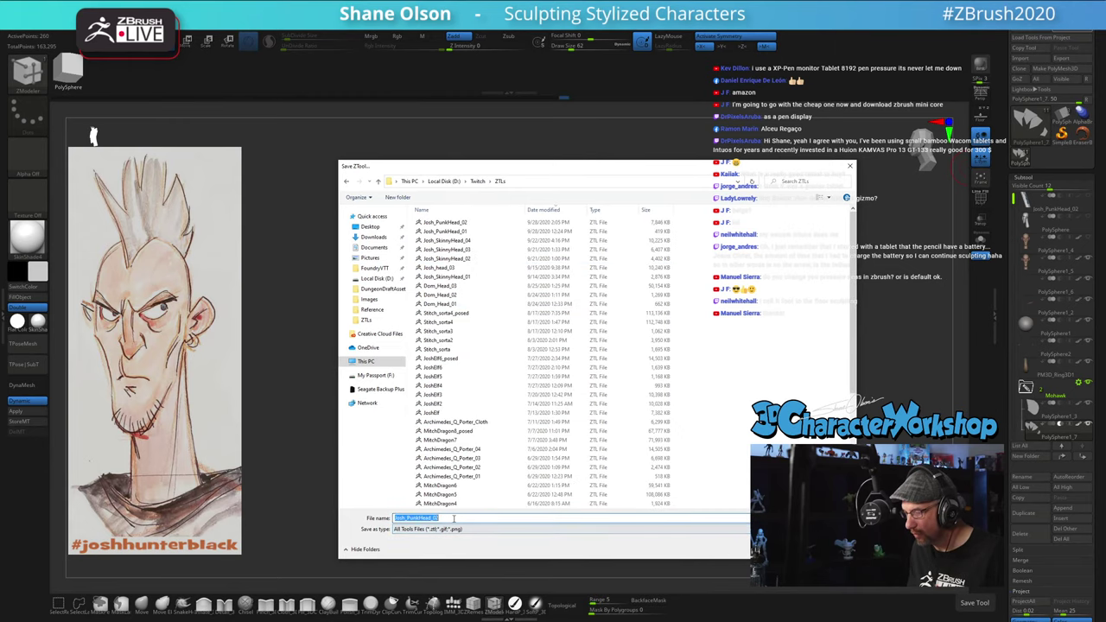
left_click(454, 519)
key("Return")
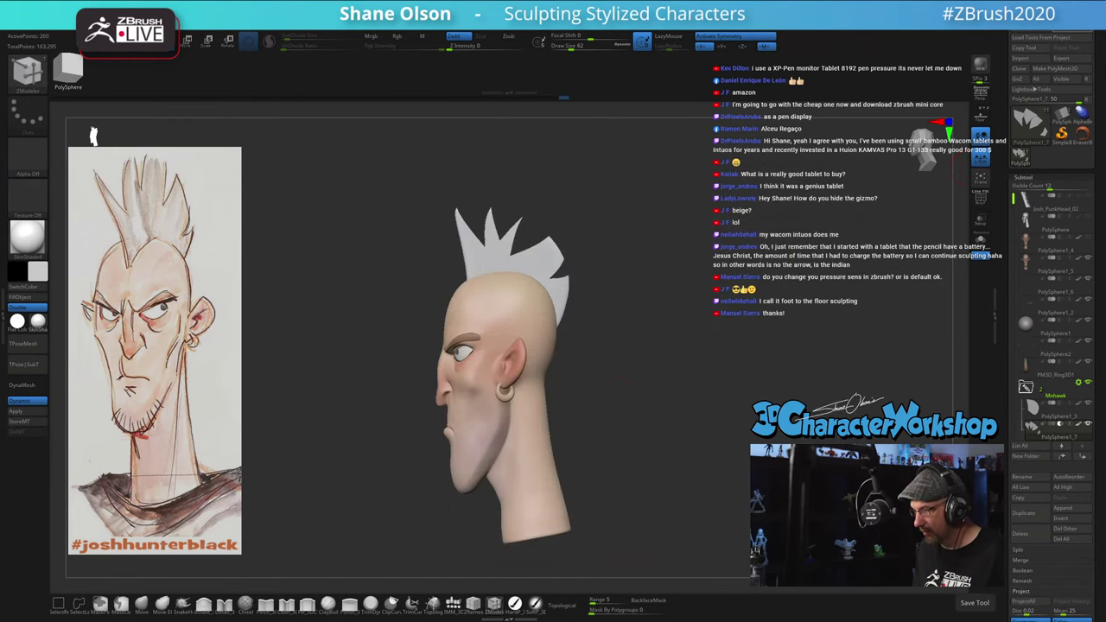
Step: Set the brush draw size to 124 and make the neck the active subtool
left_click_drag(601, 363, 591, 335, "alt")
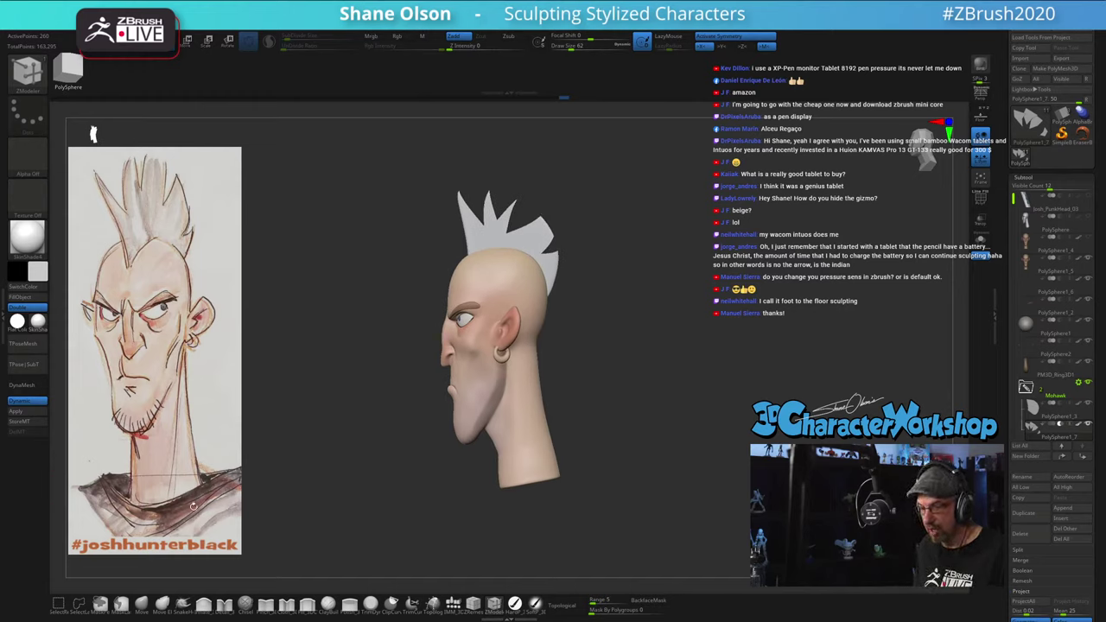
mouse_move(396, 463)
left_mouse_down()
mouse_move(432, 460)
mouse_move(384, 463)
left_mouse_up()
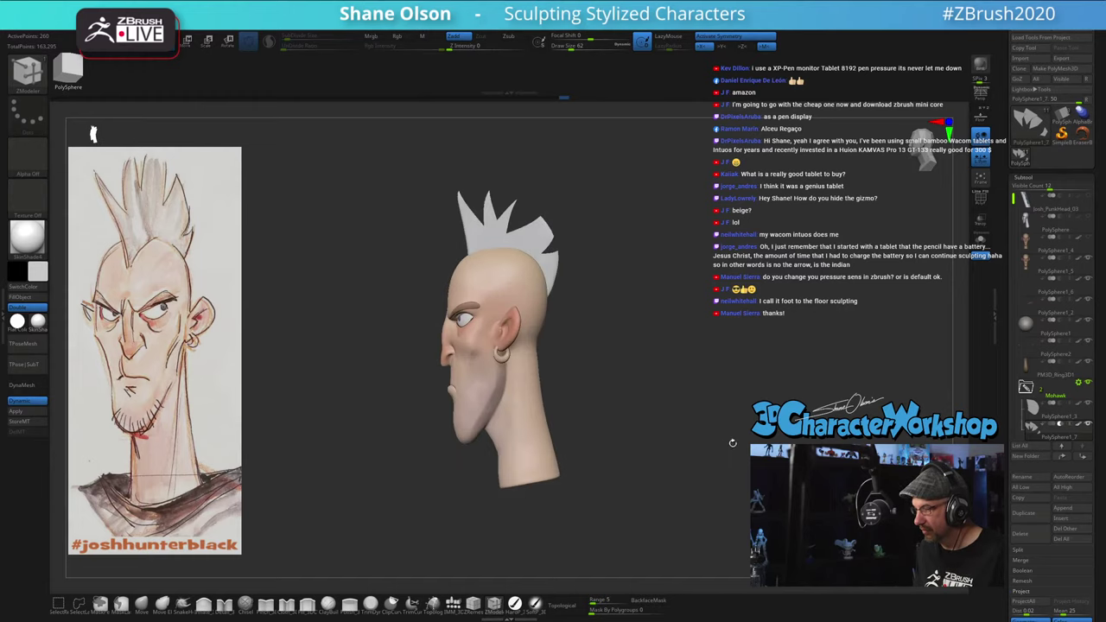
left_click_drag(318, 372, 306, 388)
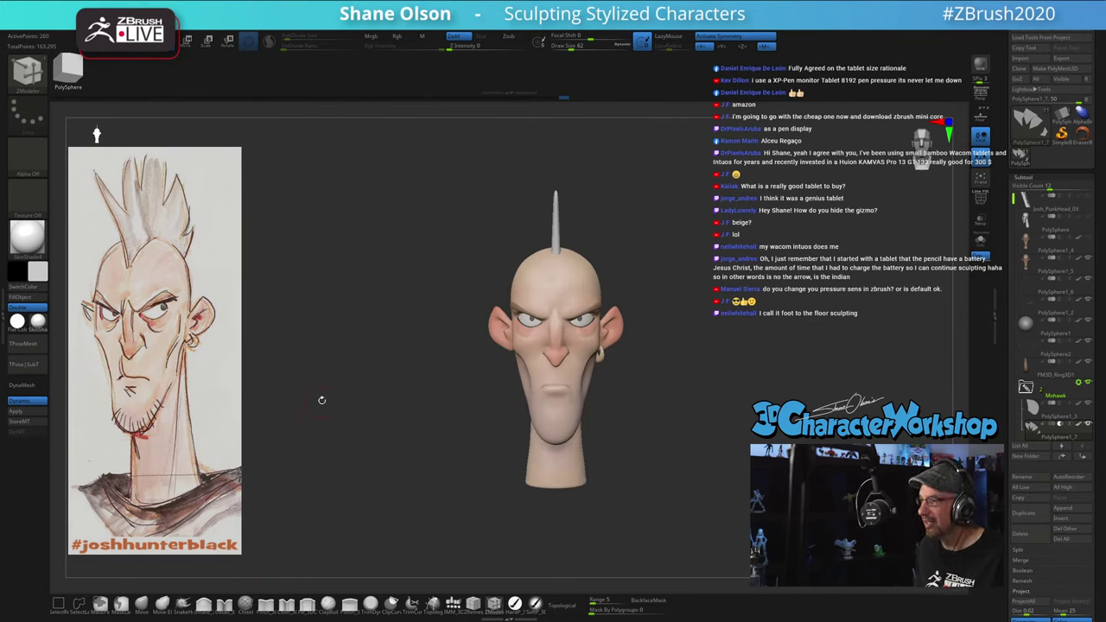
key("s")
left_click_drag(326, 399, 336, 400)
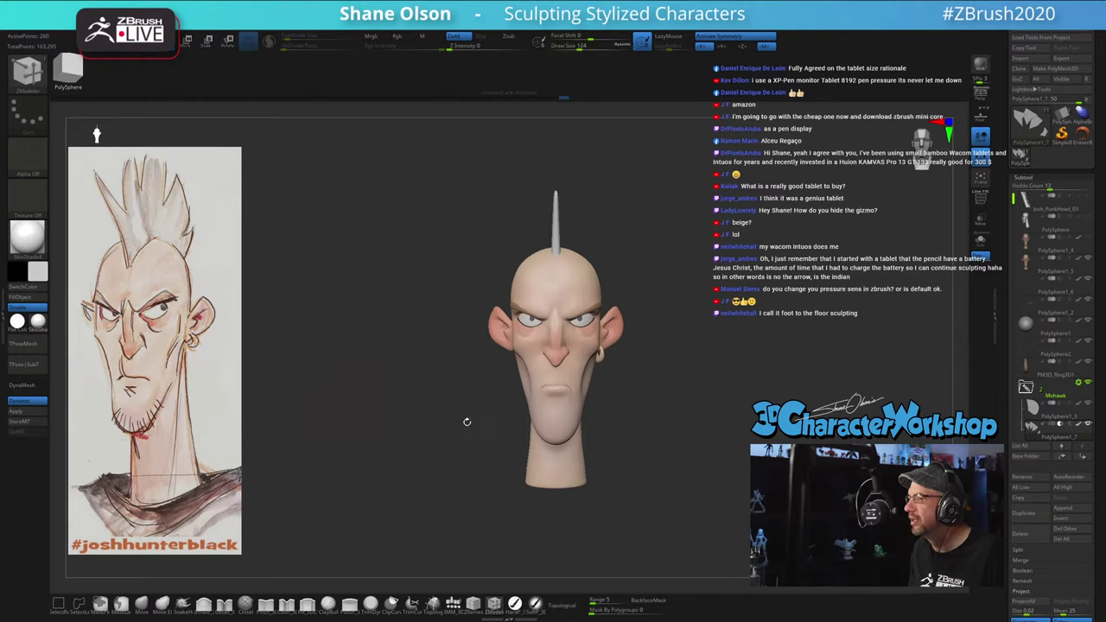
left_click_drag(705, 427, 641, 369, "alt")
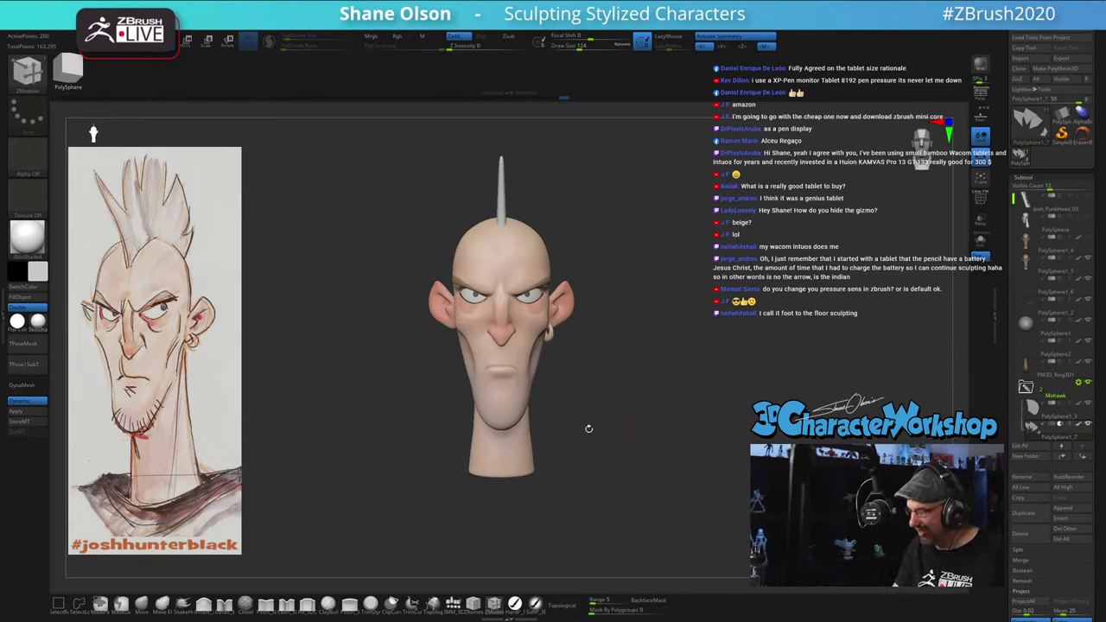
left_click(510, 460, "alt")
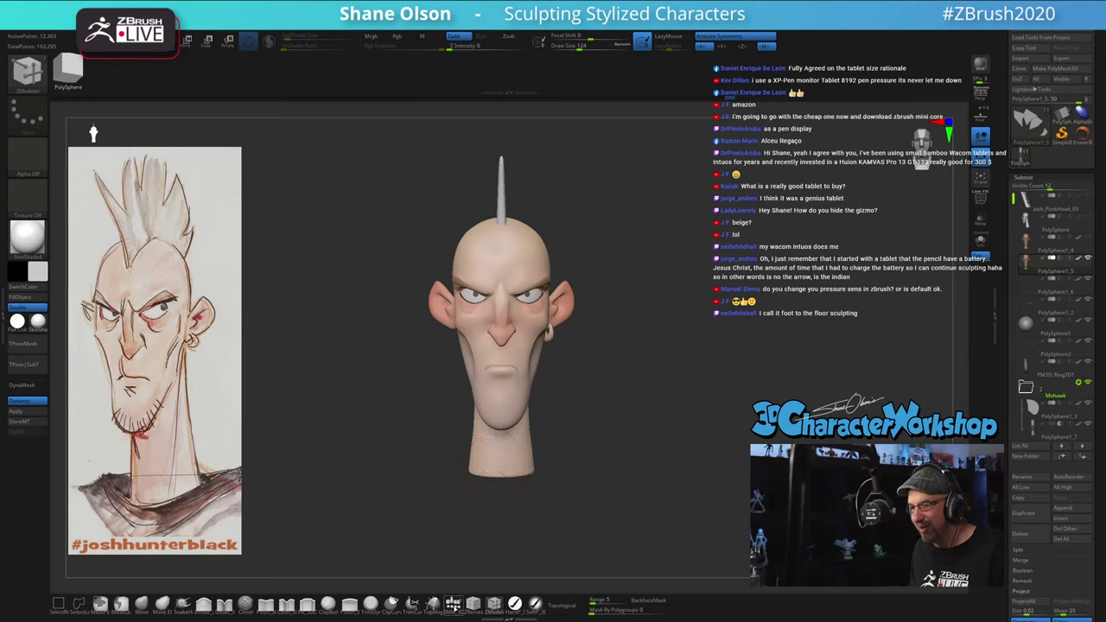
Step: Insert a QuadSphere-1 primitive at the base of the neck with the brush draw size at 172
left_click(454, 607)
left_click(68, 69)
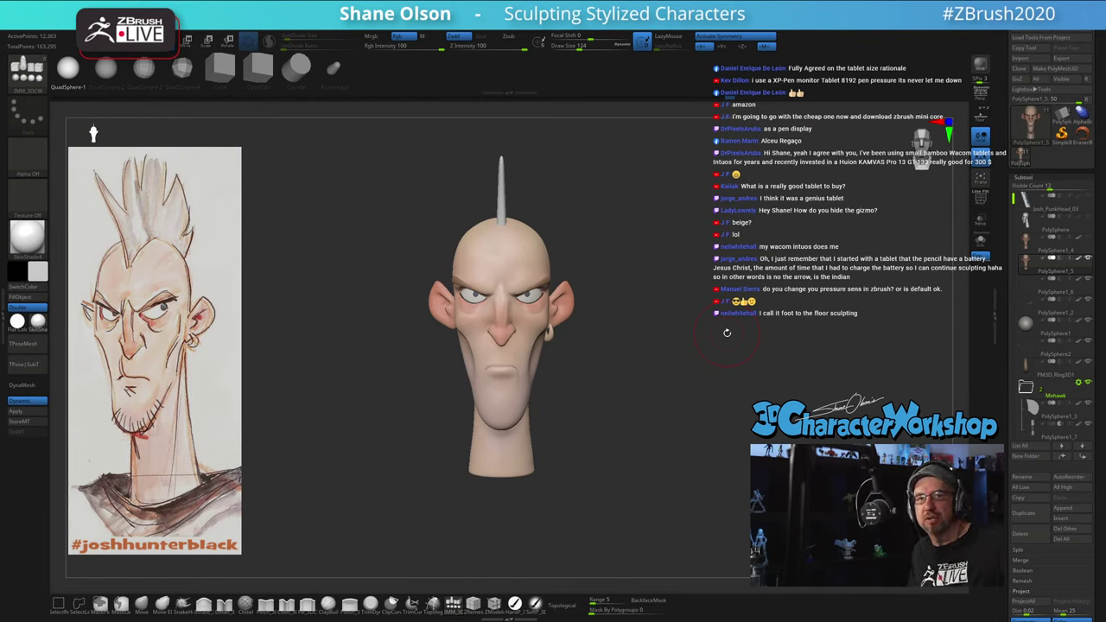
left_click_drag(660, 356, 663, 375, "alt")
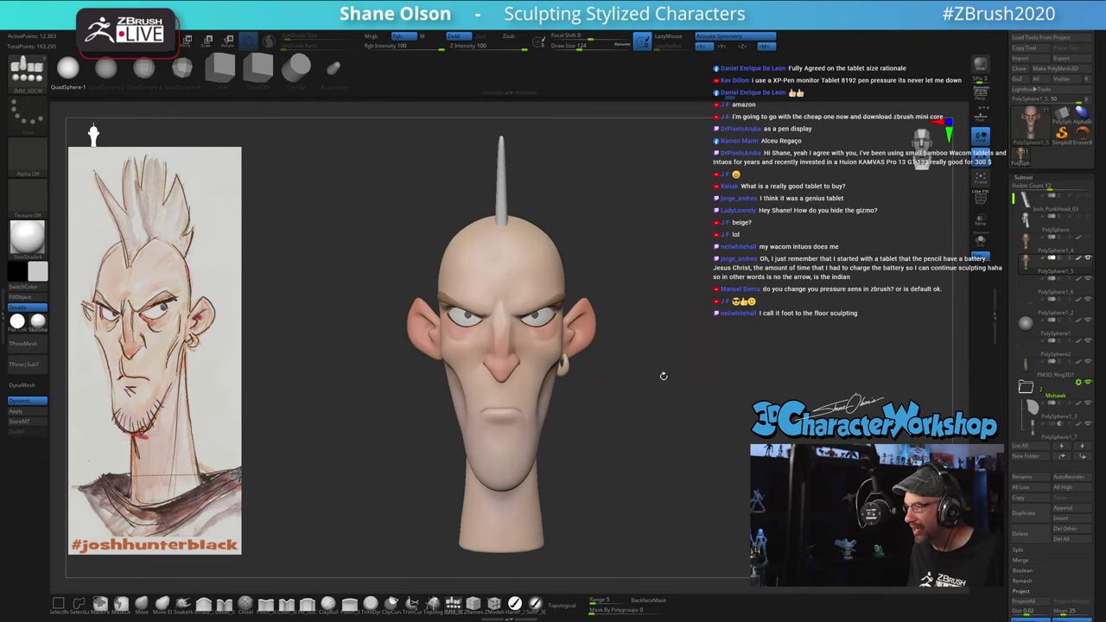
key("s")
left_click_drag(622, 418, 626, 418)
left_click_drag(662, 470, 657, 419, "alt")
key("shift+f")
key("shift+f")
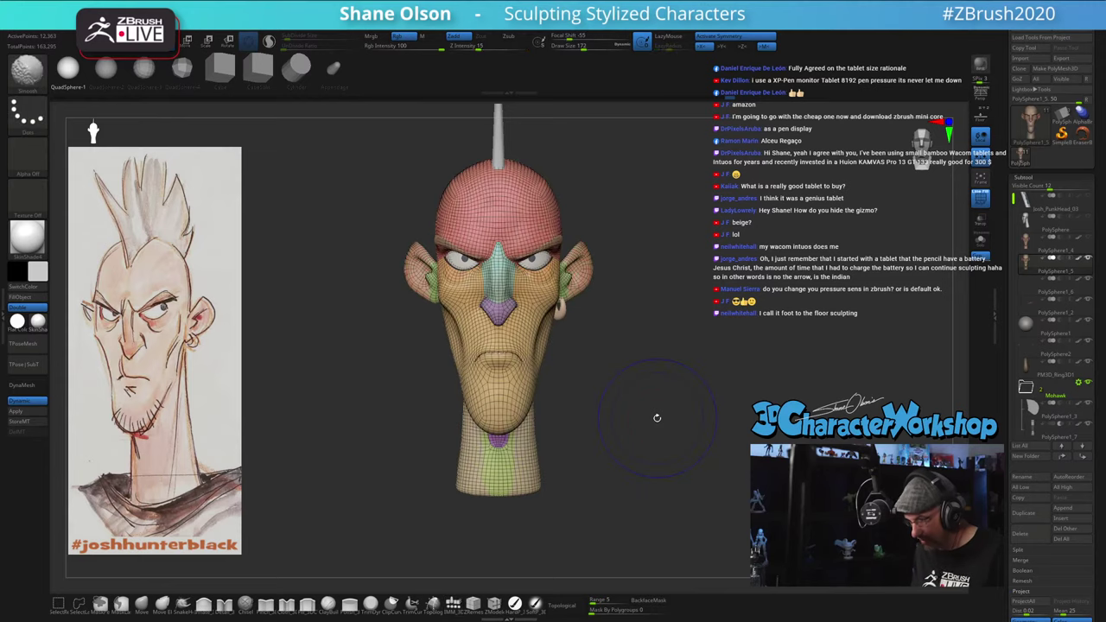
left_click_drag(498, 489, 522, 560)
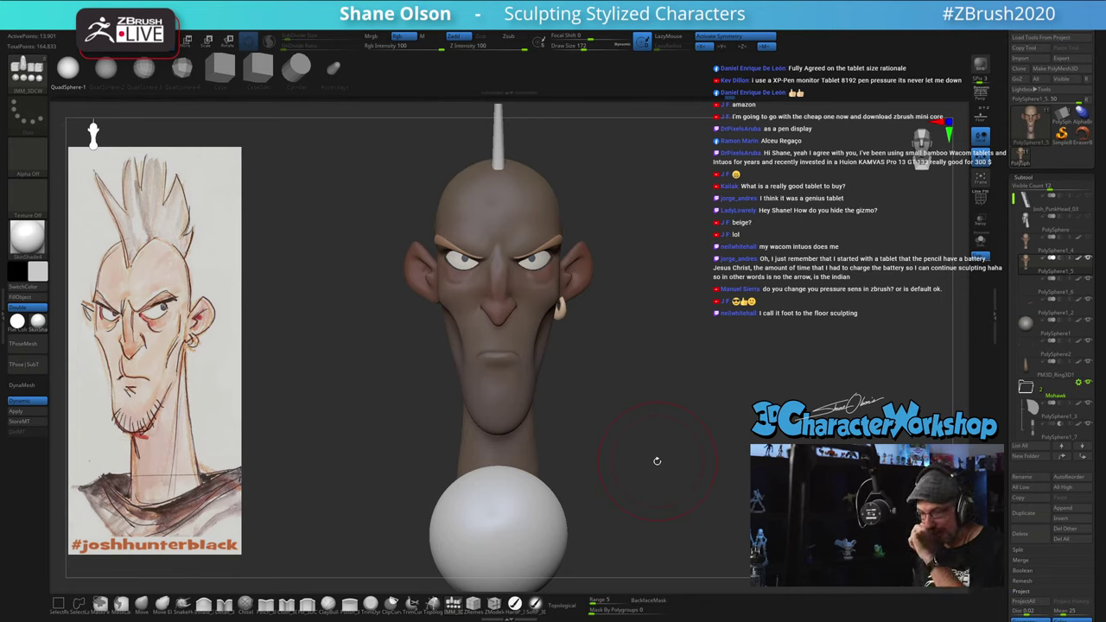
Step: Fit the sphere up around the neck base, flattening and widening it into a broad ellipsoid
left_click_drag(657, 461, 632, 419)
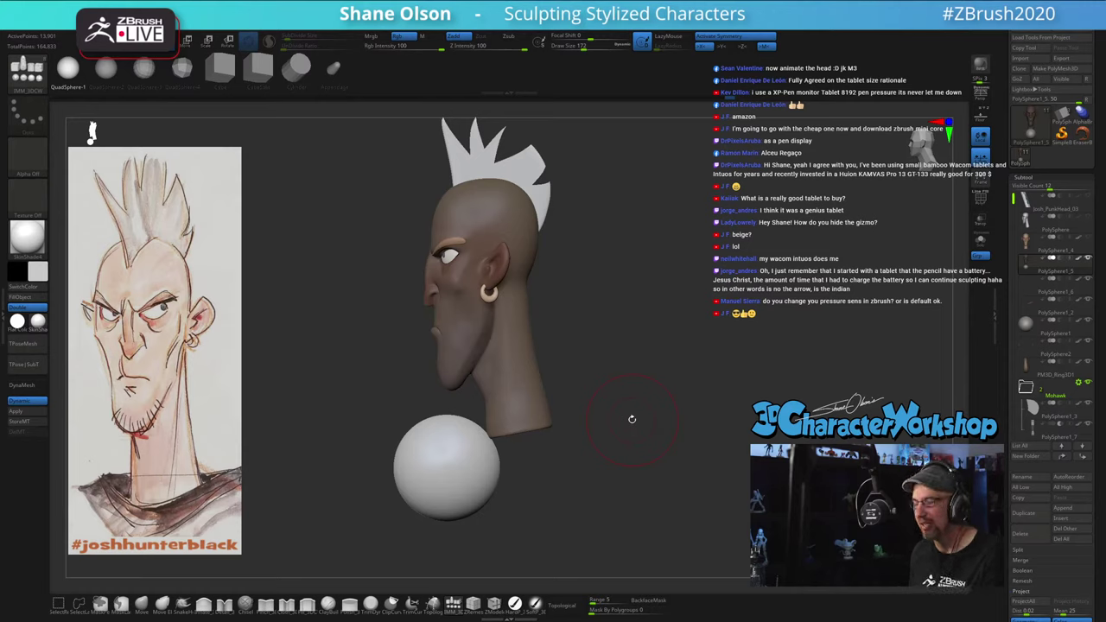
left_click_drag(643, 371, 656, 380)
key("w")
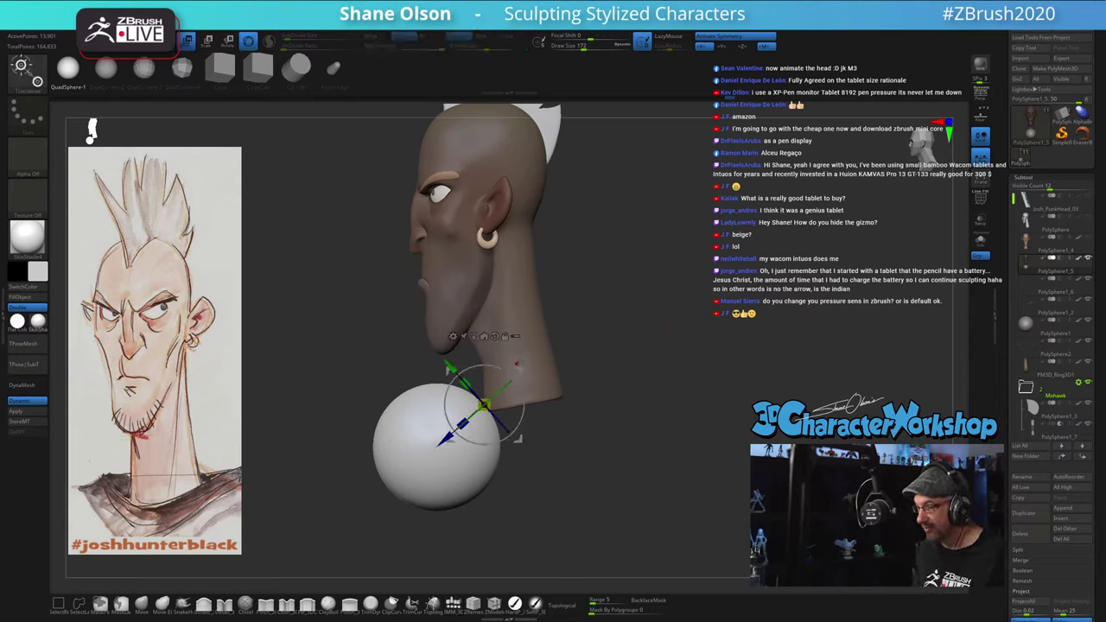
left_click_drag(516, 364, 484, 403)
left_click_drag(600, 358, 637, 359)
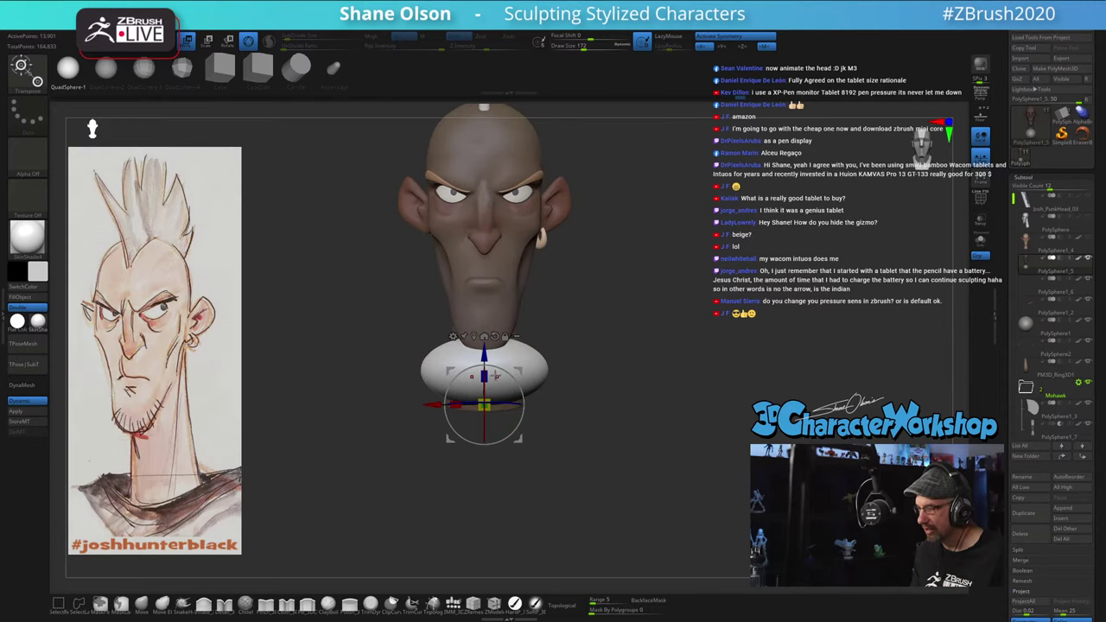
left_click_drag(484, 404, 523, 391)
left_click_drag(484, 352, 484, 398)
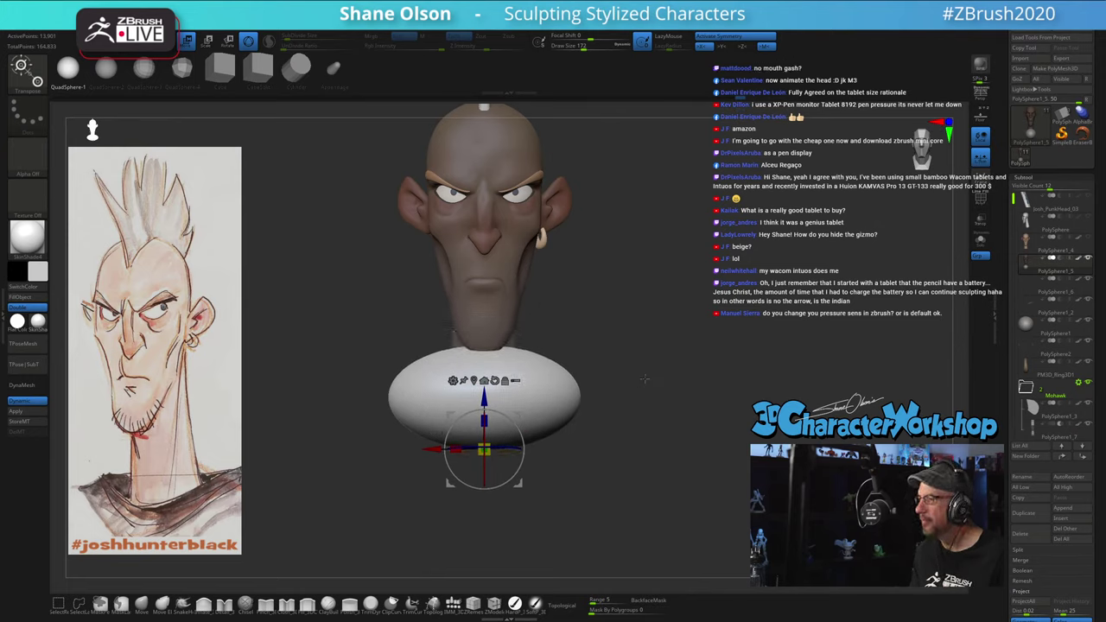
Step: Shift the ellipsoid back under the neck and tilt it forward in side view
left_click_drag(645, 379, 601, 379)
left_click_drag(525, 412, 555, 413)
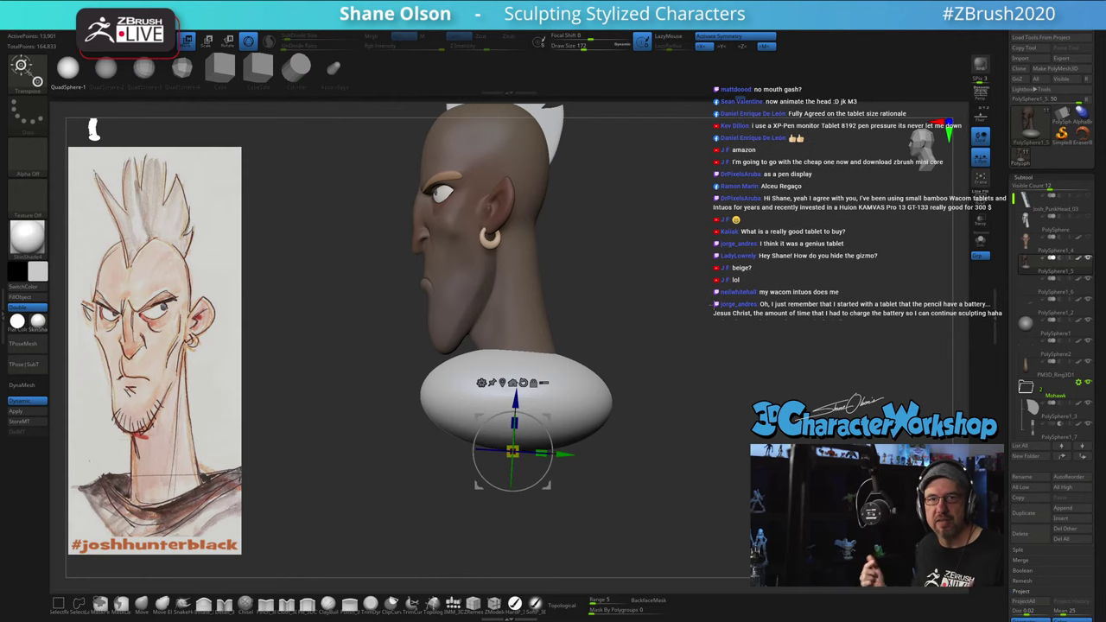
left_click_drag(711, 304, 685, 331, "alt")
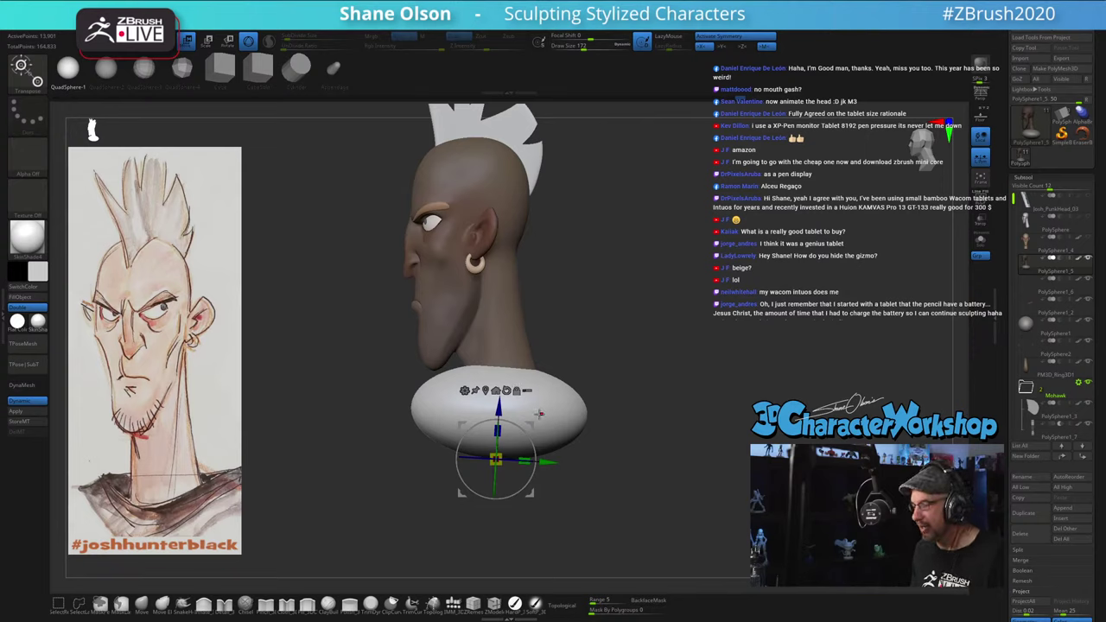
left_click_drag(521, 428, 513, 414)
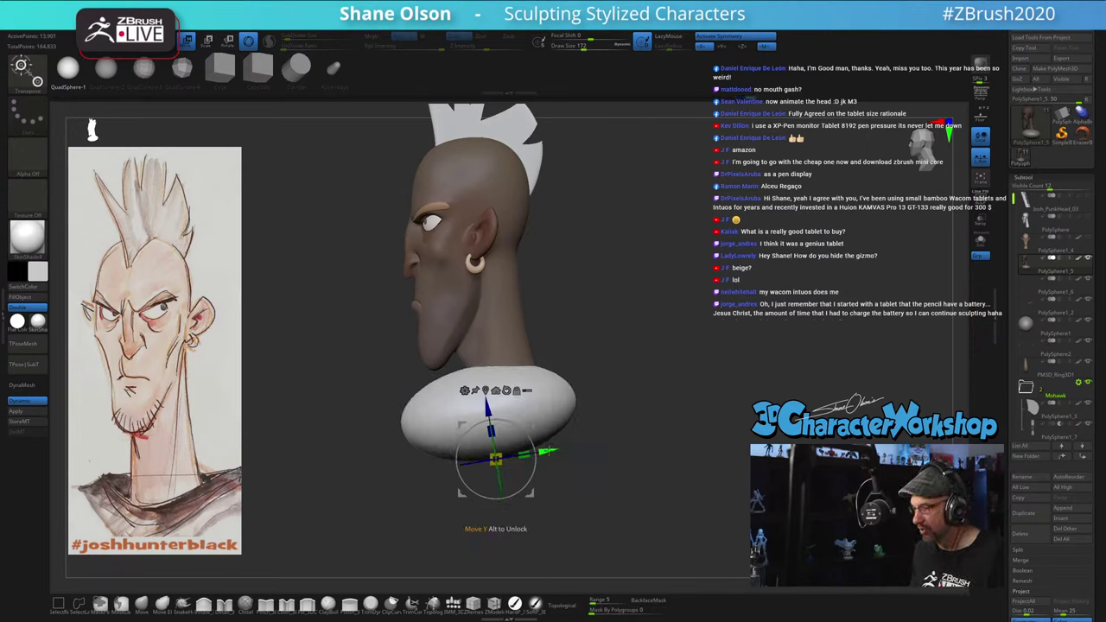
left_click_drag(544, 451, 570, 446)
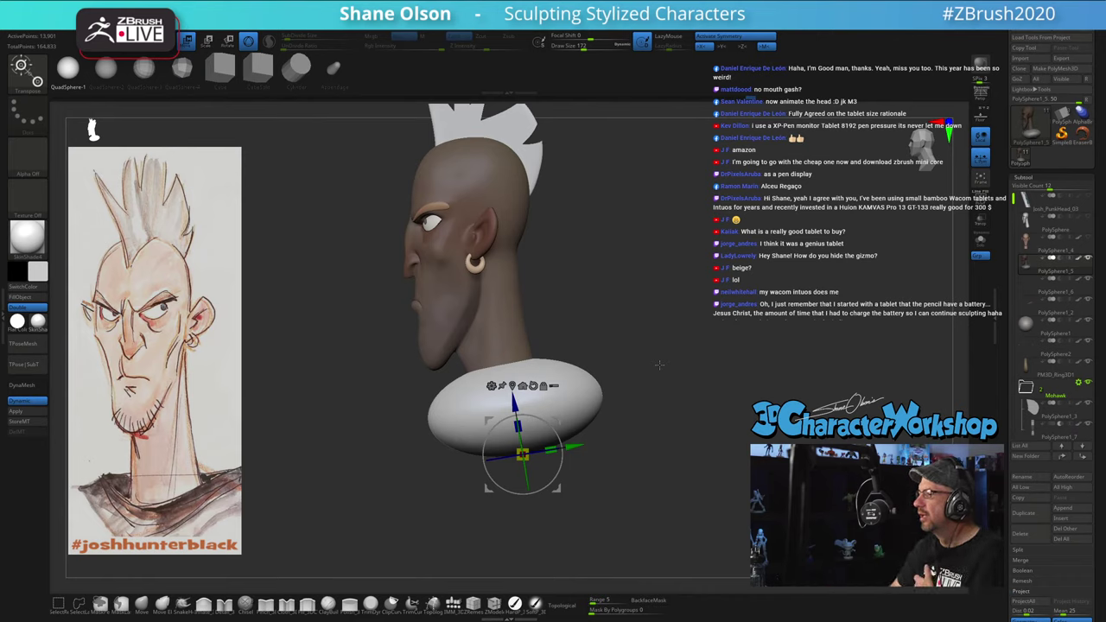
left_click_drag(640, 463, 675, 445)
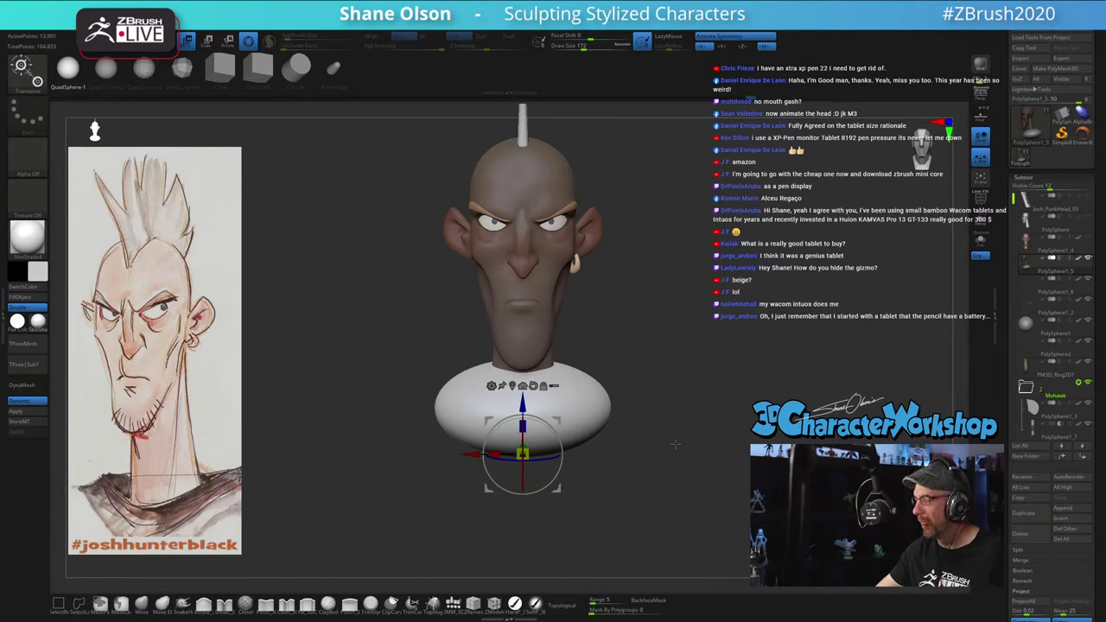
Step: Split the unmasked ellipsoid into its own subtool and make that subtool active
key("2")
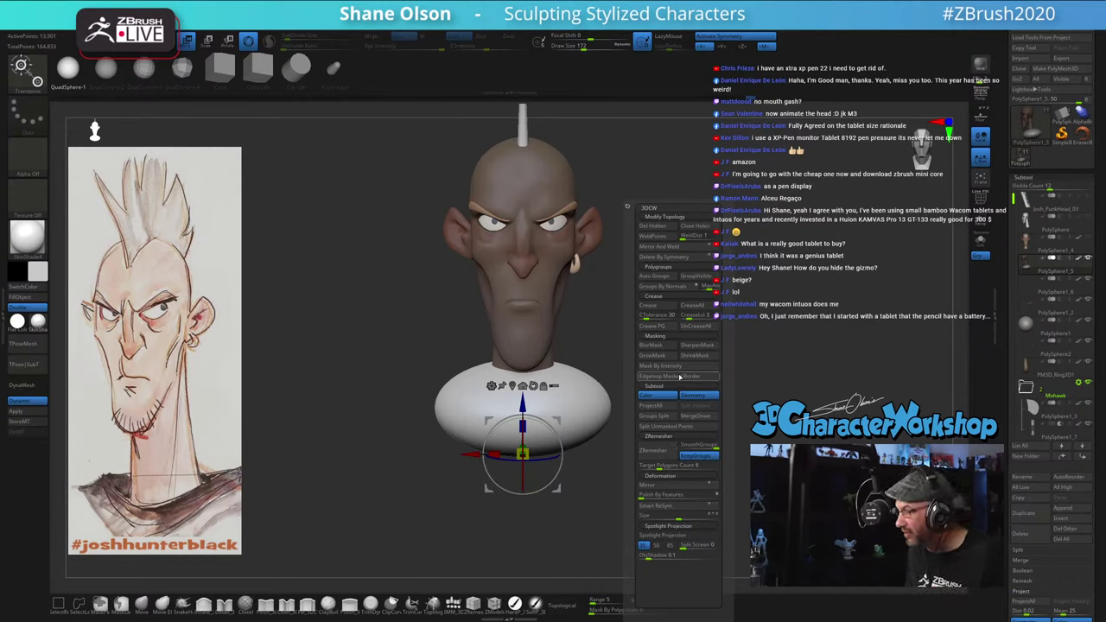
left_click(667, 428)
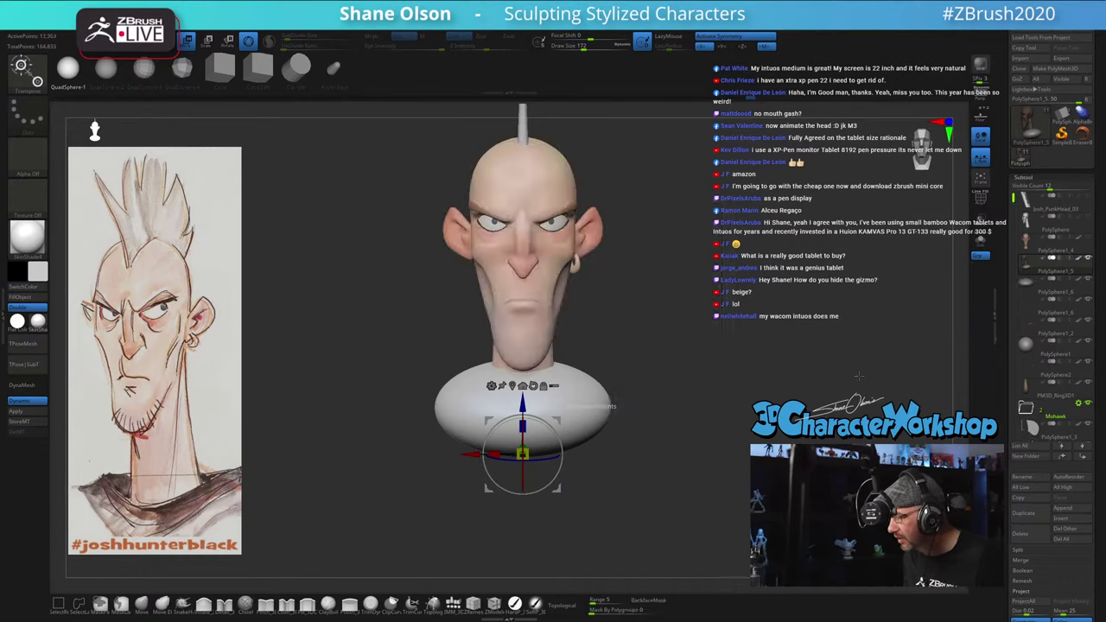
key("shift+f")
key("Down")
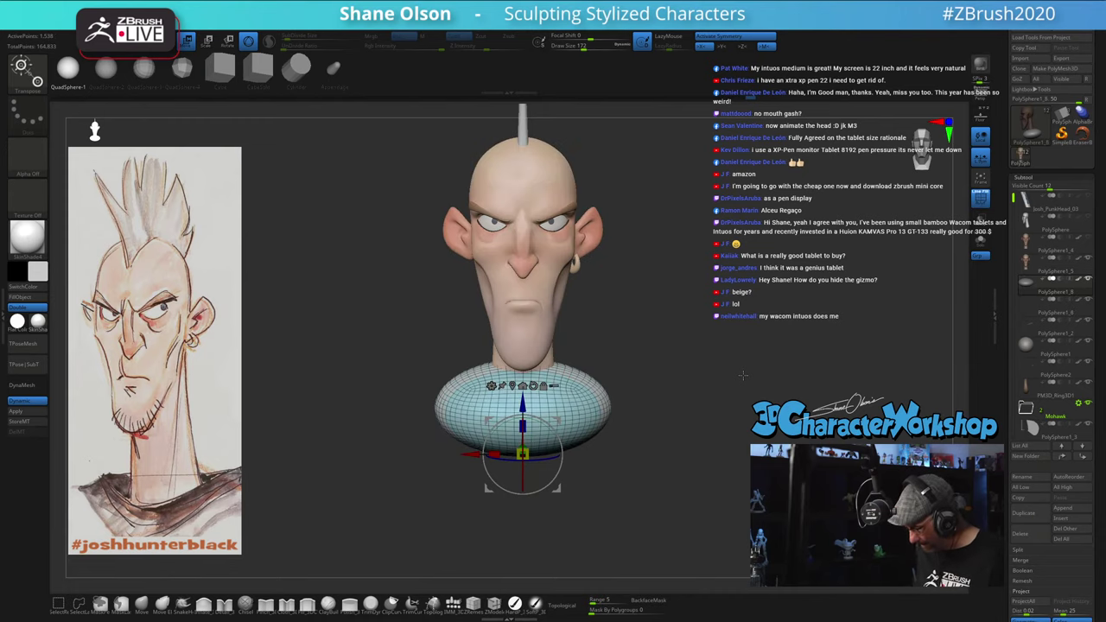
key("shift+f")
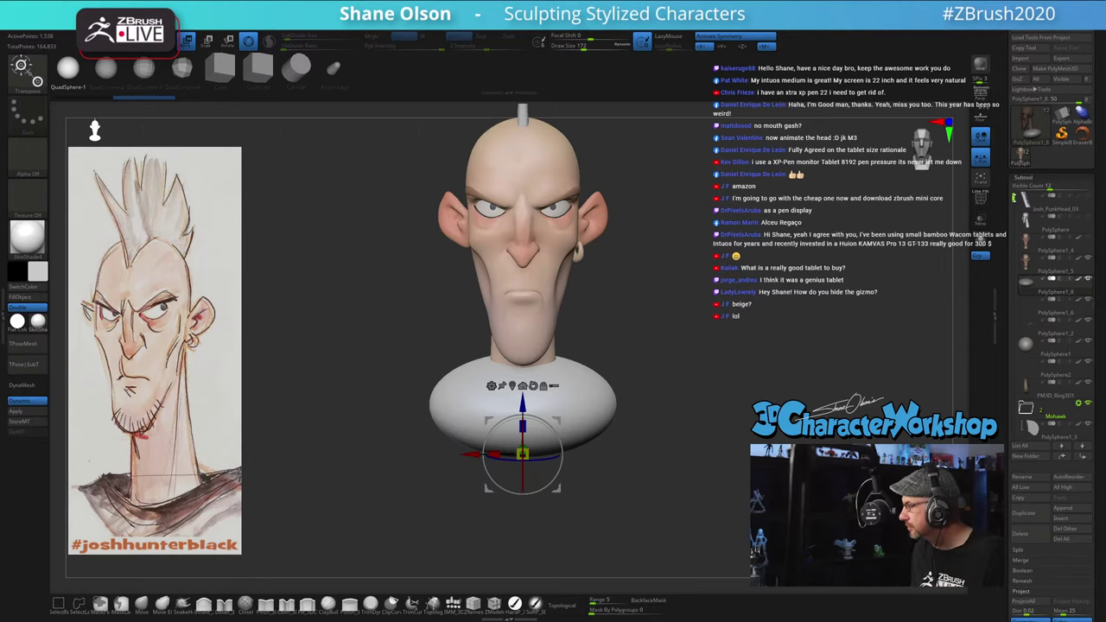
left_click_drag(1013, 204, 1011, 277)
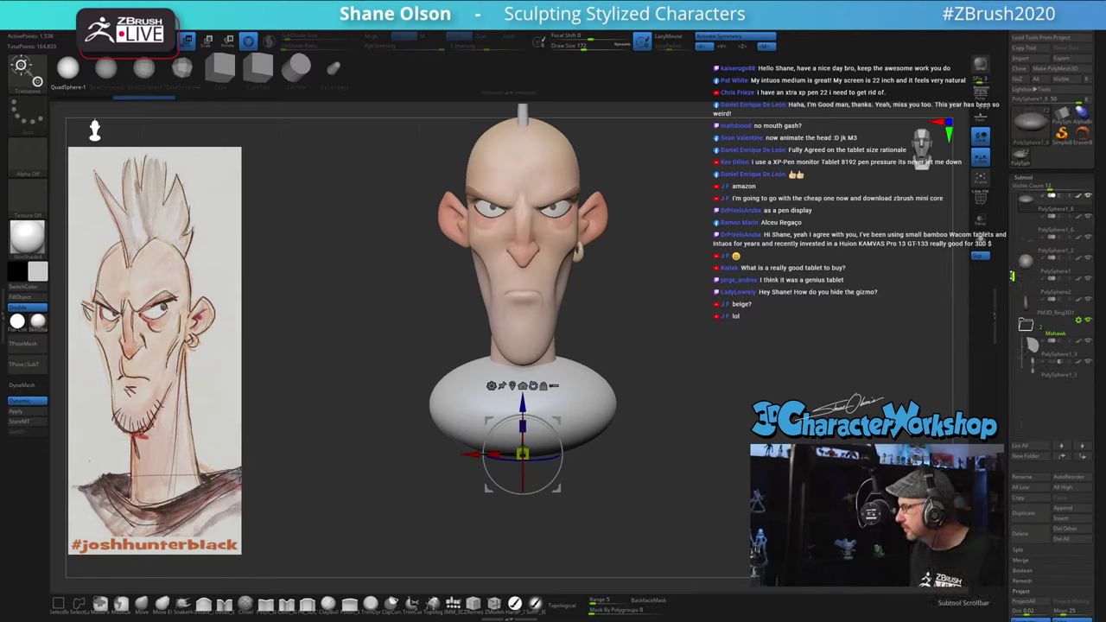
Step: Tilt the ellipsoid slightly further forward beneath the neck in side view
left_click_drag(749, 351, 698, 327, "alt")
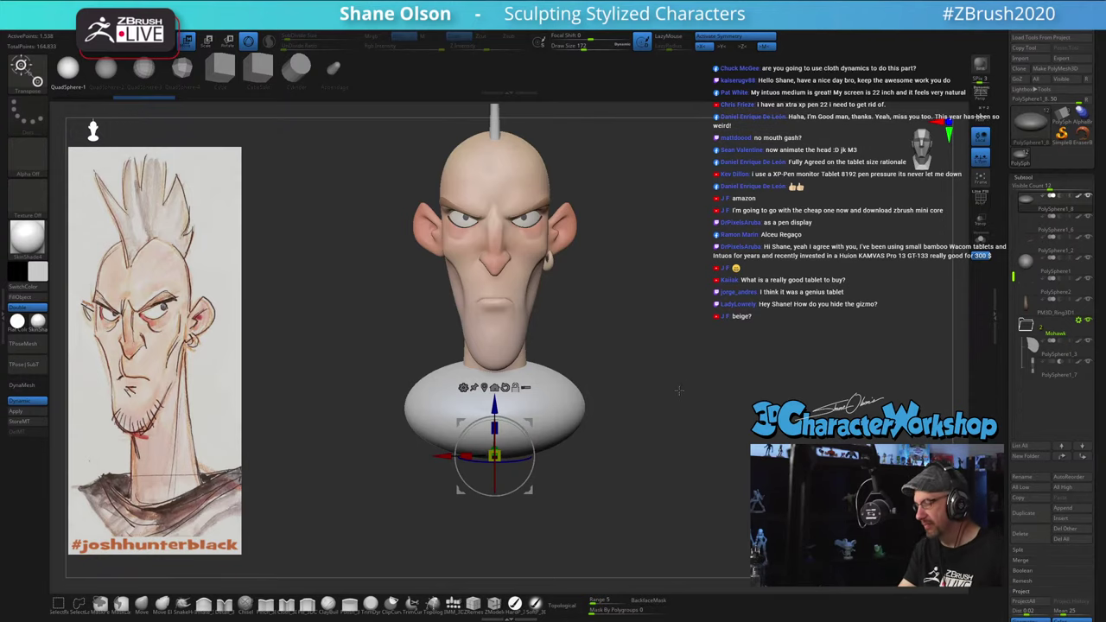
left_click_drag(680, 378, 623, 427)
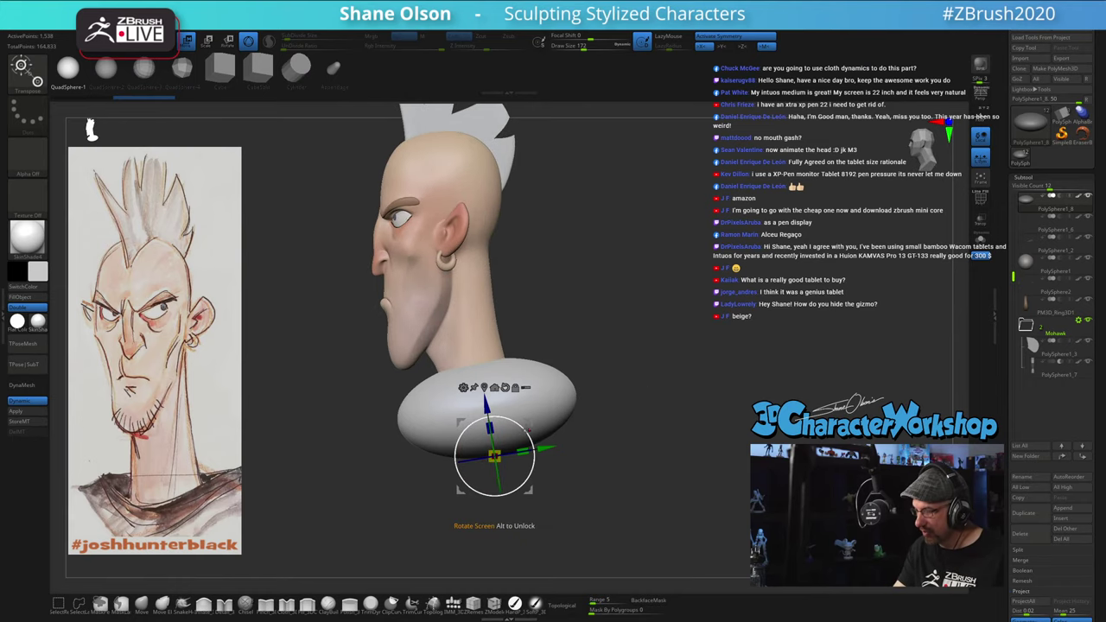
mouse_move(522, 525)
left_mouse_down()
mouse_move(494, 525)
mouse_move(512, 524)
left_mouse_up()
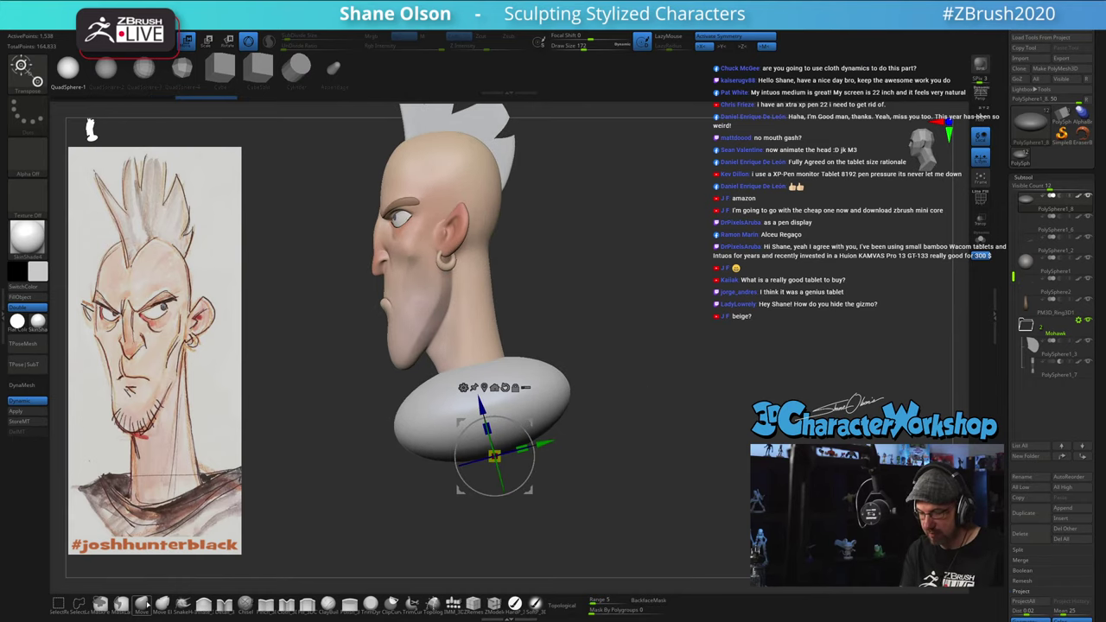
Step: Isolate the ellipsoid with its polyframe shown and push its top centre down using the Move brush at size 202
left_click(146, 606)
key("s")
mouse_move(626, 332)
left_mouse_down()
mouse_move(643, 379)
mouse_move(634, 413)
left_mouse_up()
left_click(980, 245)
key("shift+f")
left_click_drag(478, 338, 464, 362)
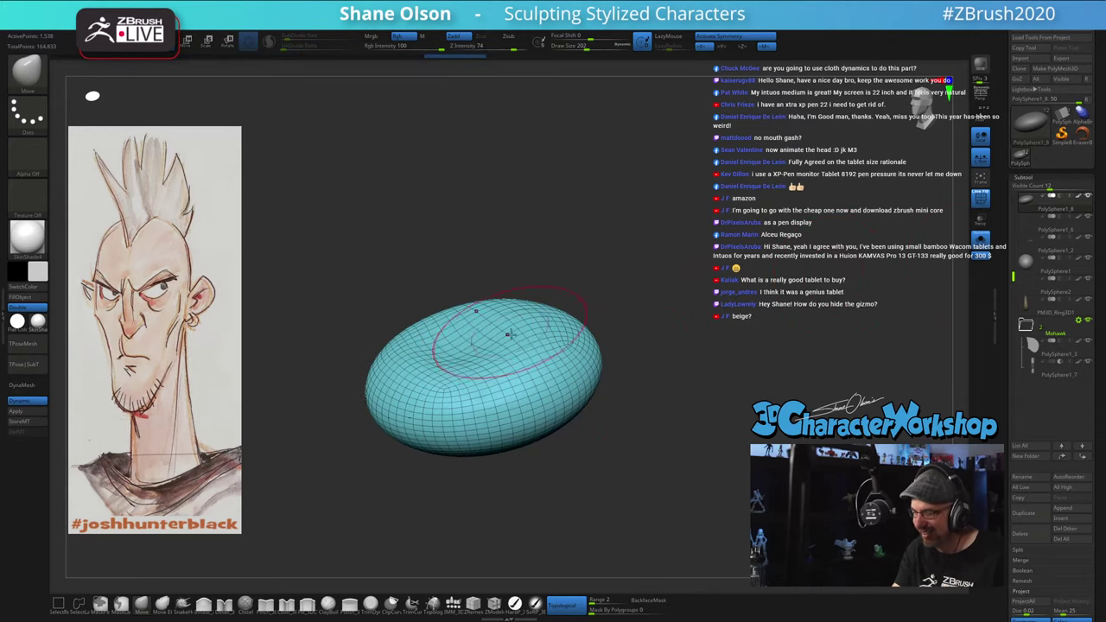
Step: Deepen and widen the hollow in the ellipsoid's top, pushing its inner walls outward toward the rim
right_click_drag(510, 334, 463, 326)
left_click_drag(478, 333, 470, 366)
right_click_drag(485, 354, 485, 386)
left_click_drag(462, 383, 465, 395)
right_click_drag(507, 356, 490, 385)
left_click_drag(485, 372, 510, 302)
mouse_move(531, 347)
right_mouse_down()
mouse_move(557, 361)
mouse_move(490, 367)
right_mouse_up()
left_click_drag(504, 382, 550, 345)
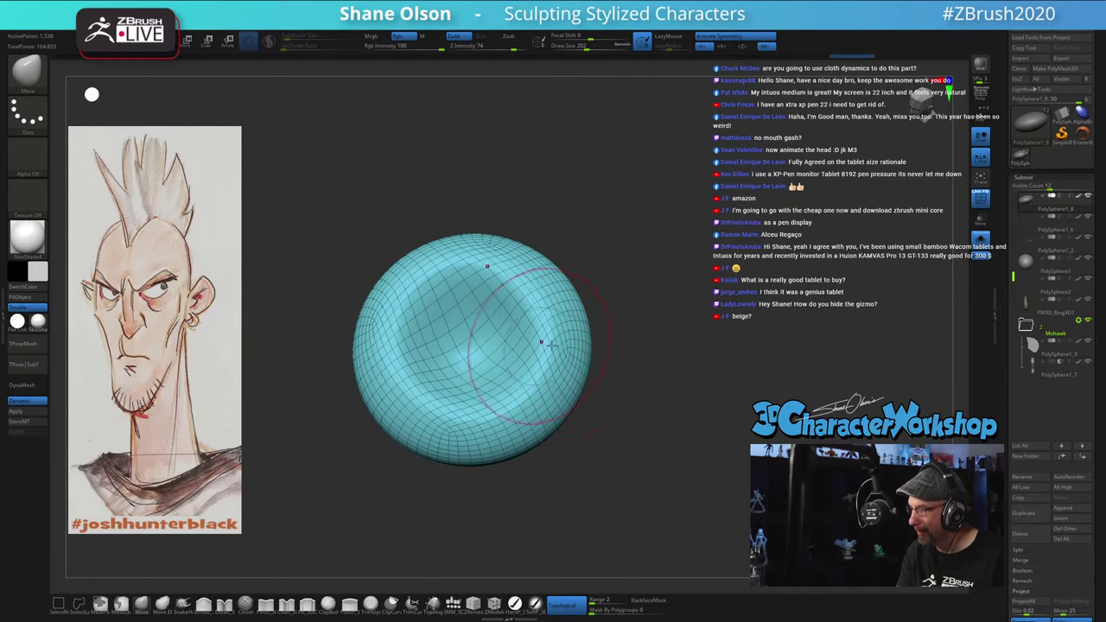
Step: Even out the collar's hollow and inner rim, enlarging the brush draw size to 245 for the broader pushes
left_click_drag(668, 467, 687, 461)
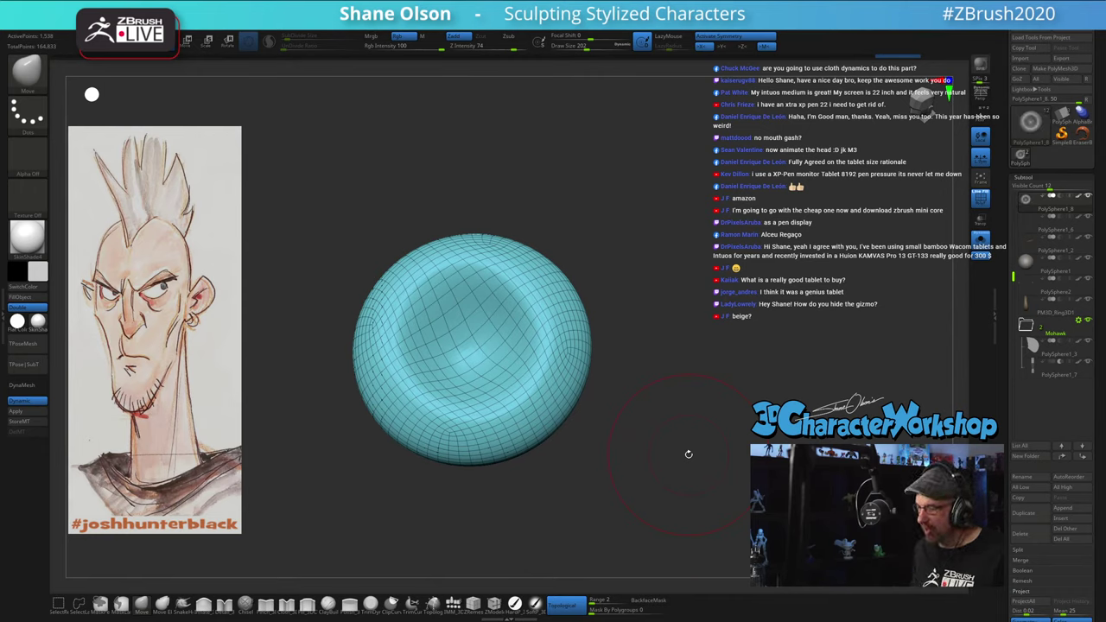
left_click_drag(689, 454, 676, 368)
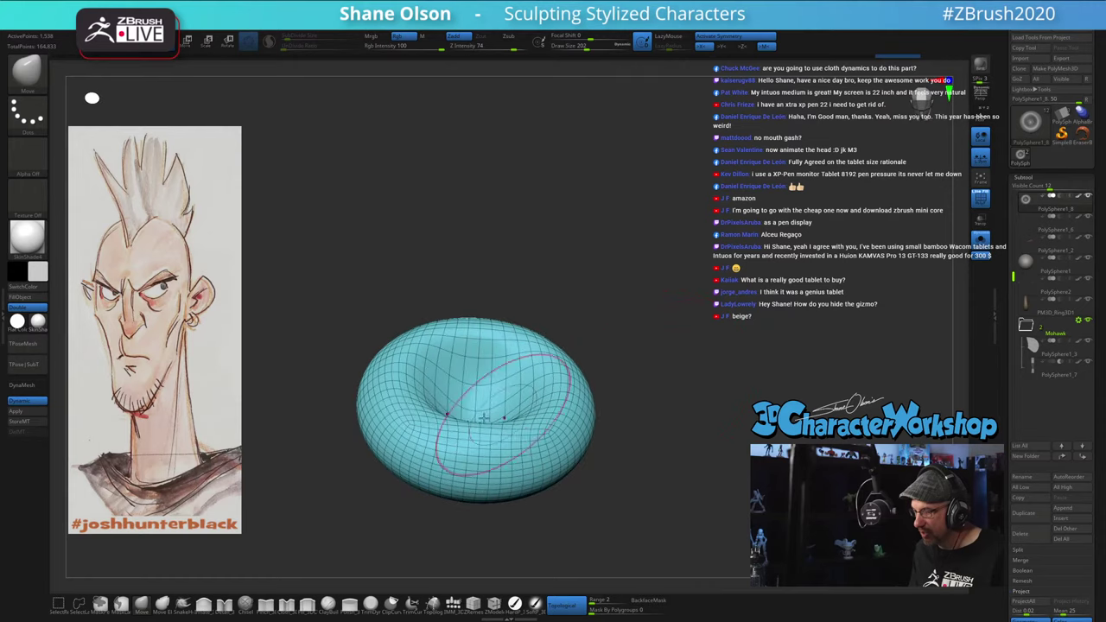
left_click_drag(528, 354, 553, 353)
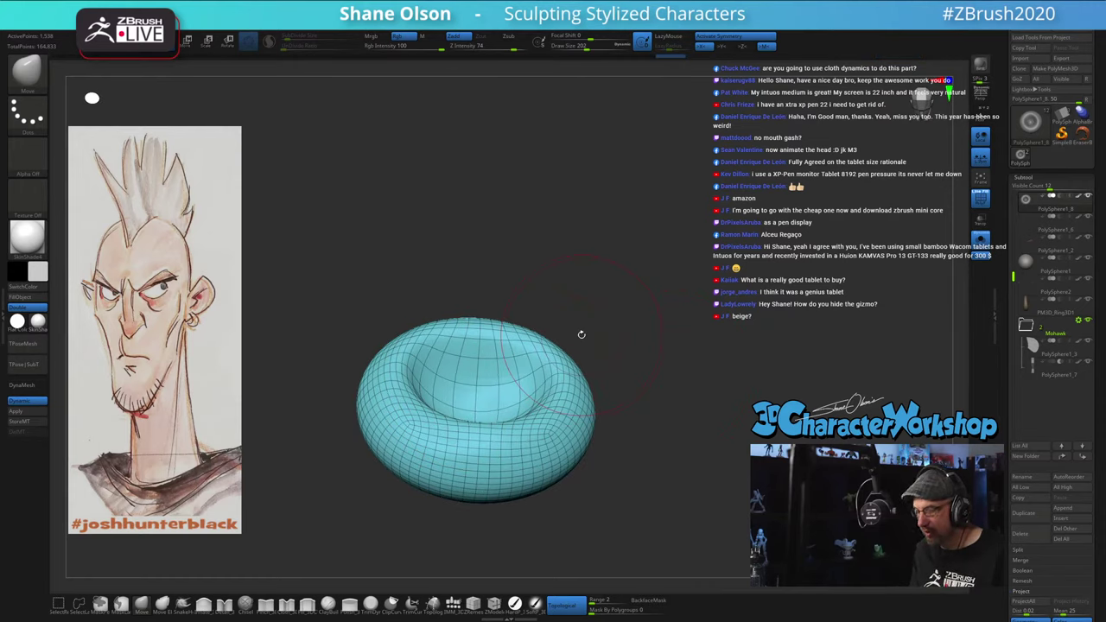
left_click_drag(628, 300, 626, 279)
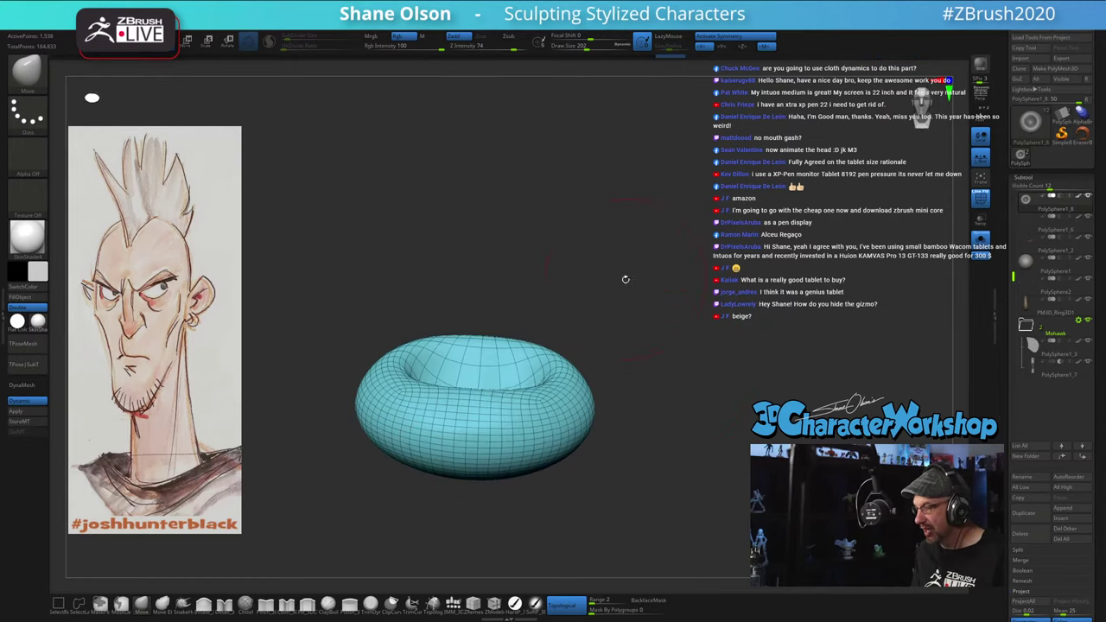
left_click_drag(614, 334, 600, 358)
mouse_move(434, 373)
left_mouse_down("shift")
mouse_move(455, 409)
mouse_move(456, 392)
mouse_move(425, 386)
mouse_move(468, 373)
mouse_move(469, 390)
mouse_move(448, 398)
left_mouse_up("shift")
key("s")
left_click_drag(437, 391, 447, 410)
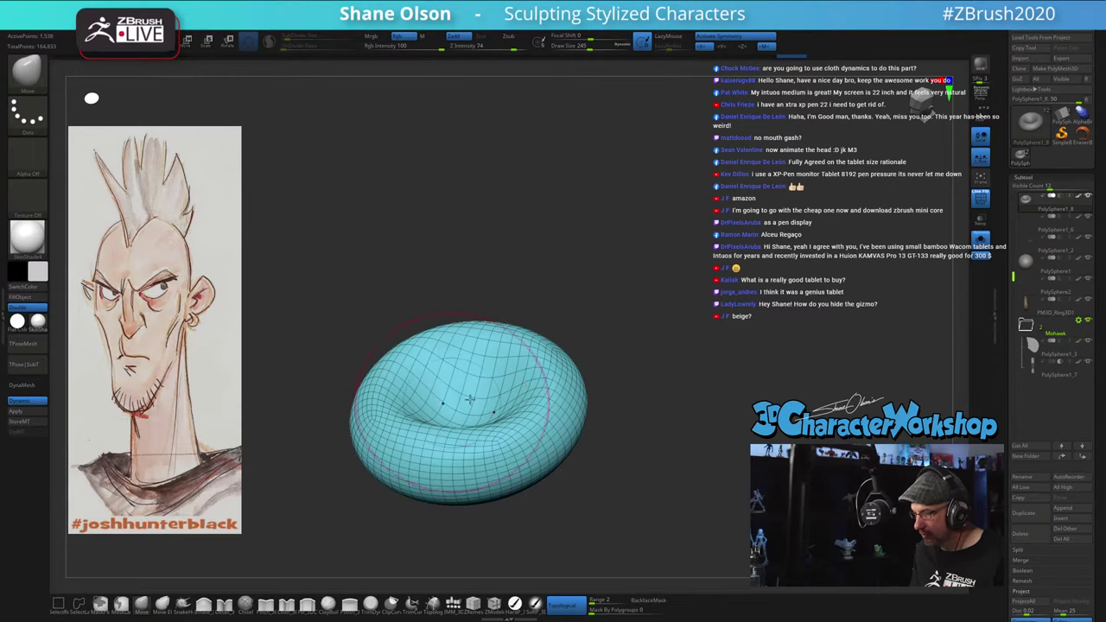
Step: Bring the head back into view around the collar and reduce the brush draw size to 182
left_click_drag(668, 387, 799, 390)
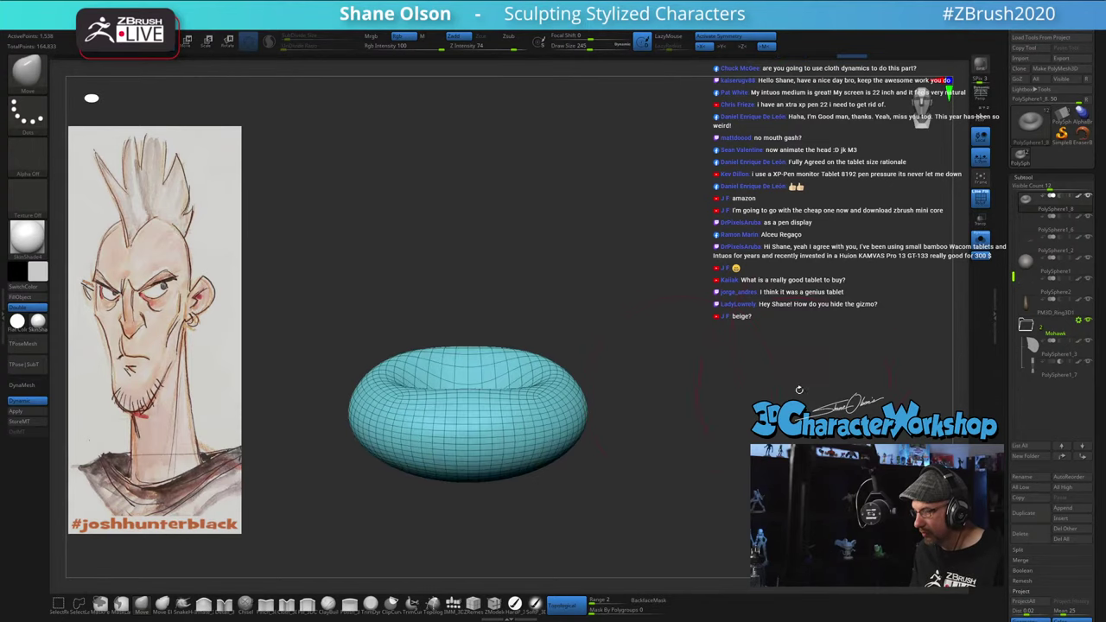
left_click(978, 245)
left_click_drag(881, 299, 709, 333)
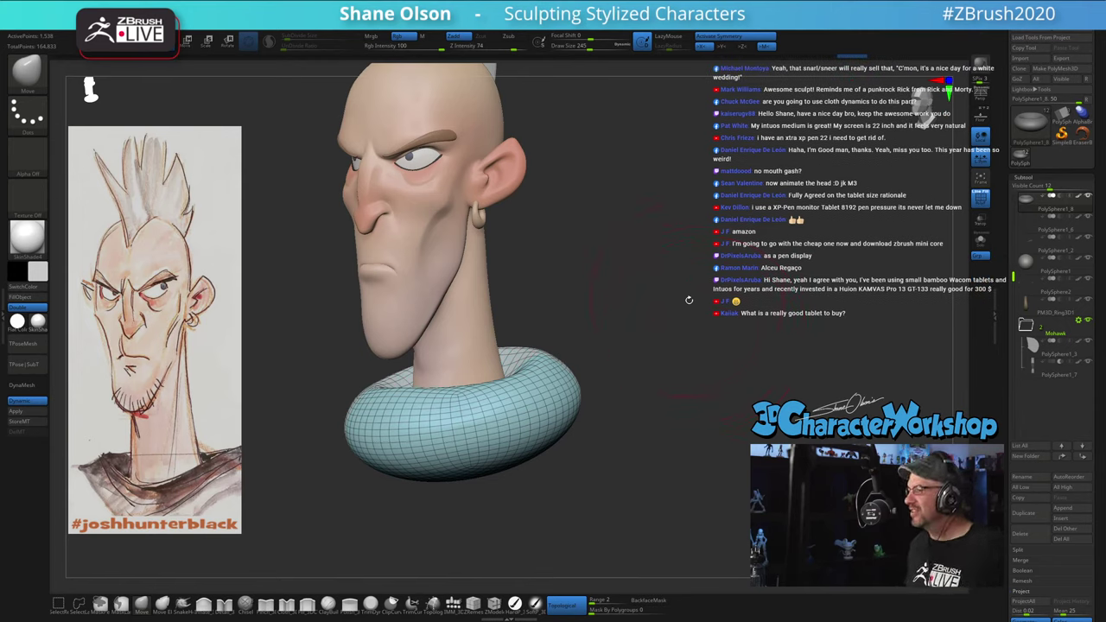
left_click_drag(688, 304, 751, 294)
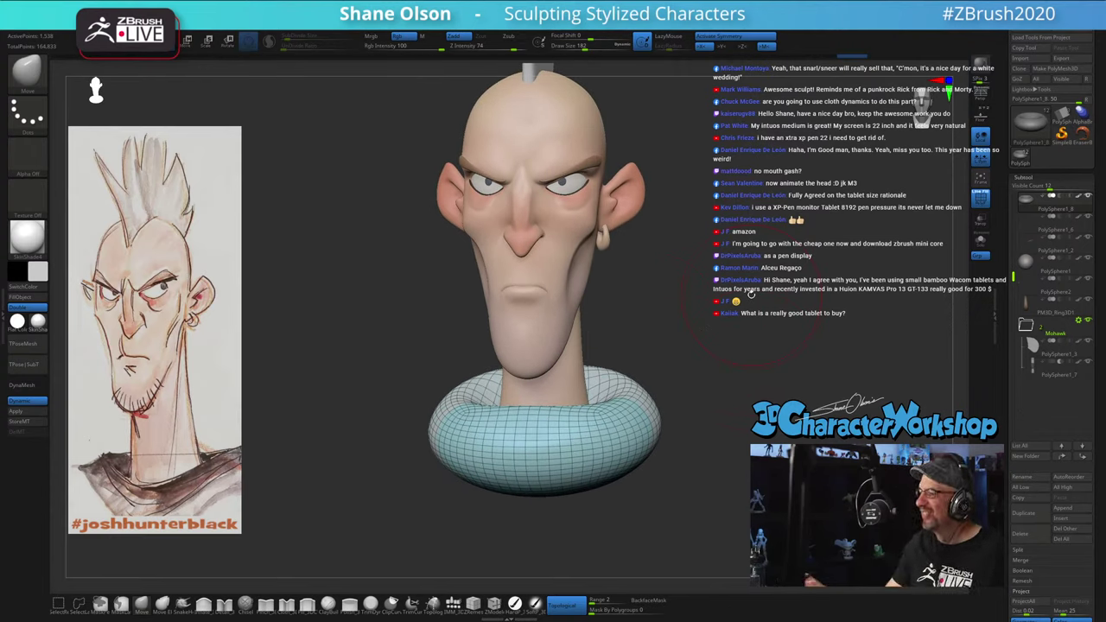
Step: Pull the collar's front and side edges into a softly sagging, uneven fold around the neck
left_click_drag(699, 375, 657, 405)
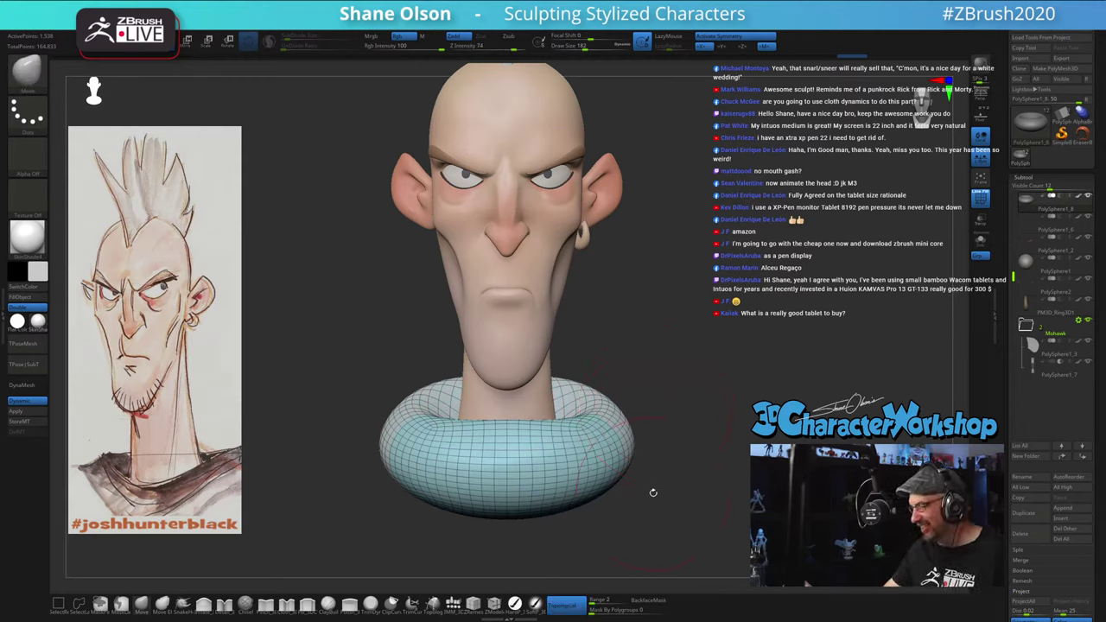
mouse_move(671, 458)
left_mouse_down("alt")
mouse_move(618, 432)
mouse_move(534, 449)
mouse_move(664, 445)
left_mouse_up("alt")
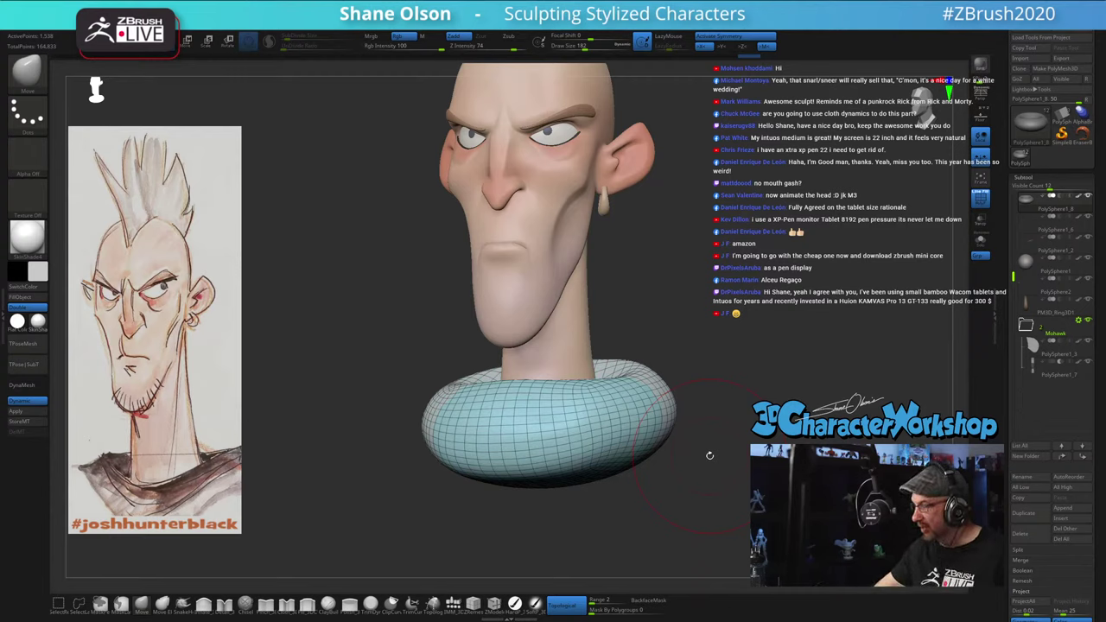
left_click_drag(696, 445, 731, 445)
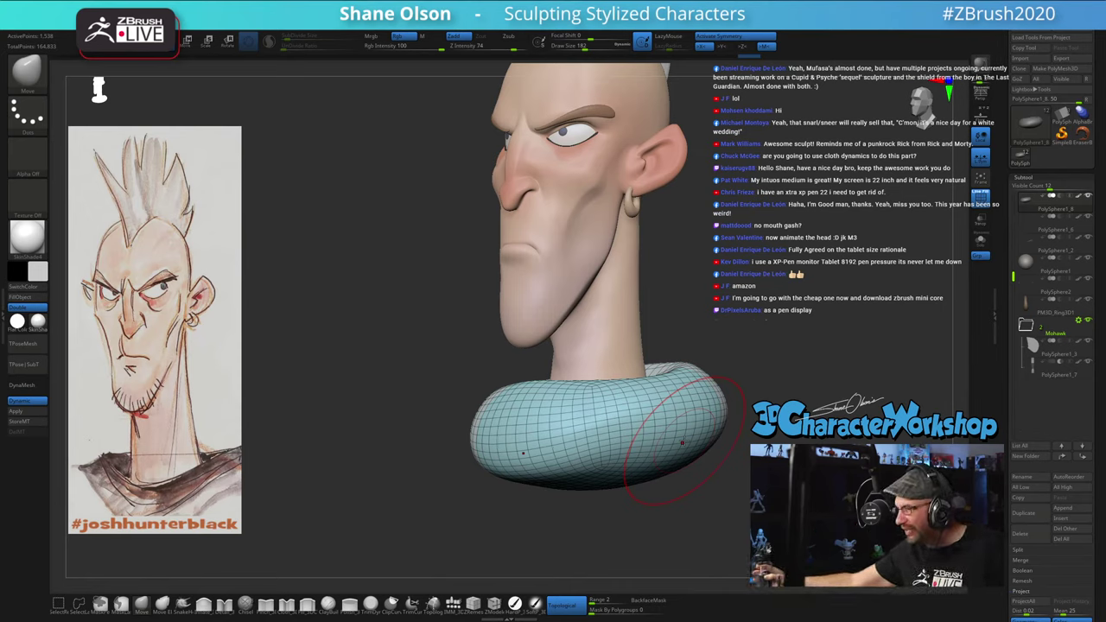
left_click_drag(802, 264, 782, 298)
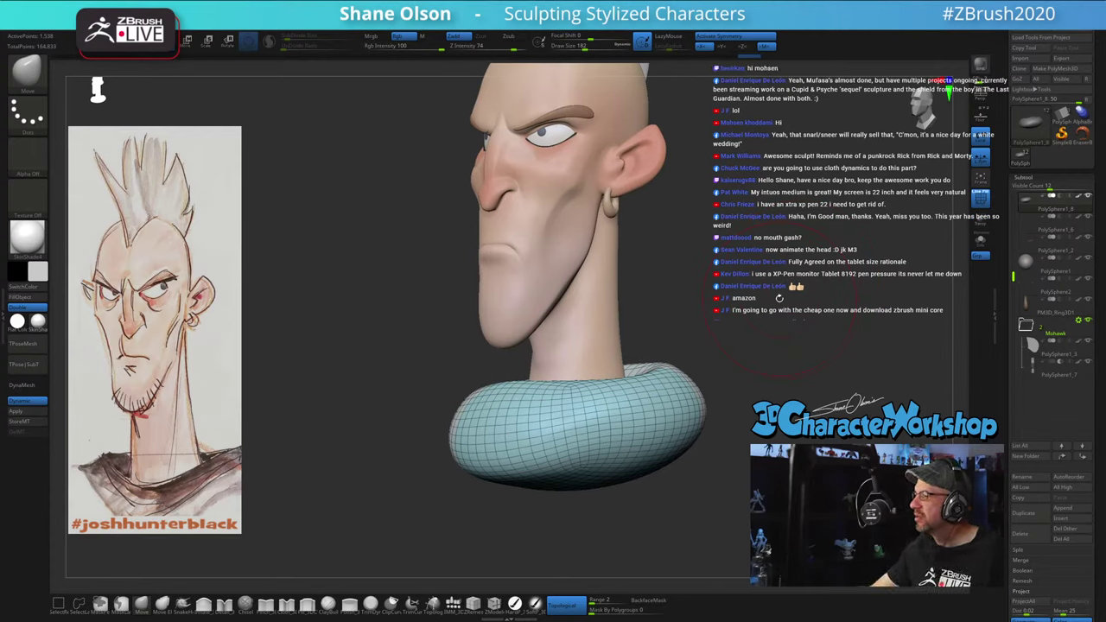
Step: Pull the collar's outer sides and inner rim into a fuller, more even ring around the neck
left_click_drag(738, 412, 747, 451)
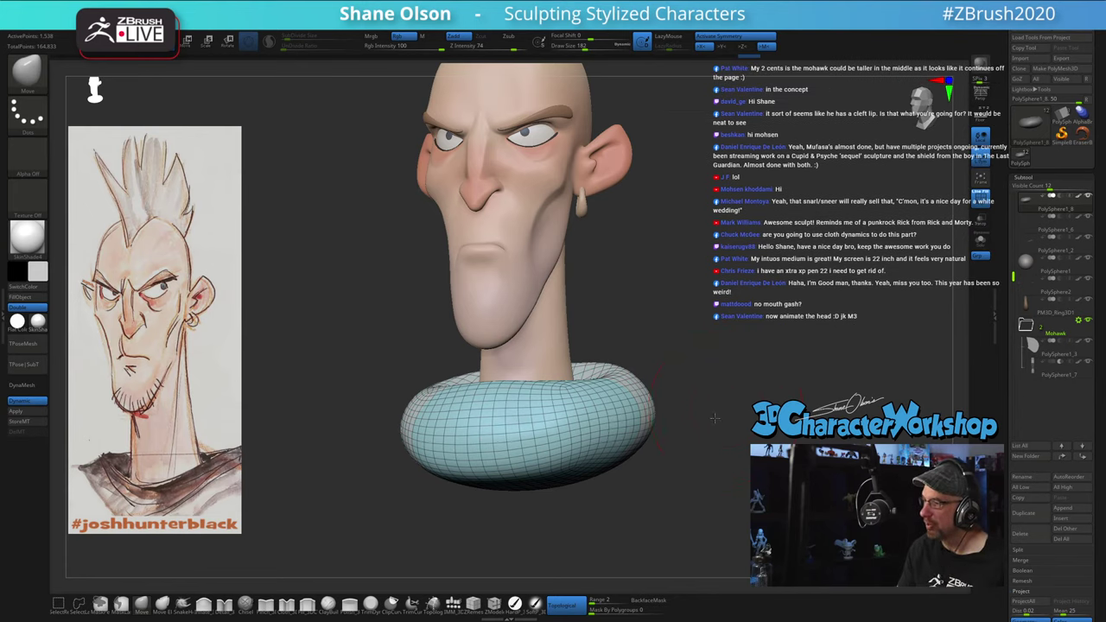
left_click_drag(715, 418, 742, 418, "shift")
mouse_move(573, 433)
left_mouse_down()
mouse_move(620, 428)
mouse_move(608, 430)
mouse_move(643, 390)
left_mouse_up()
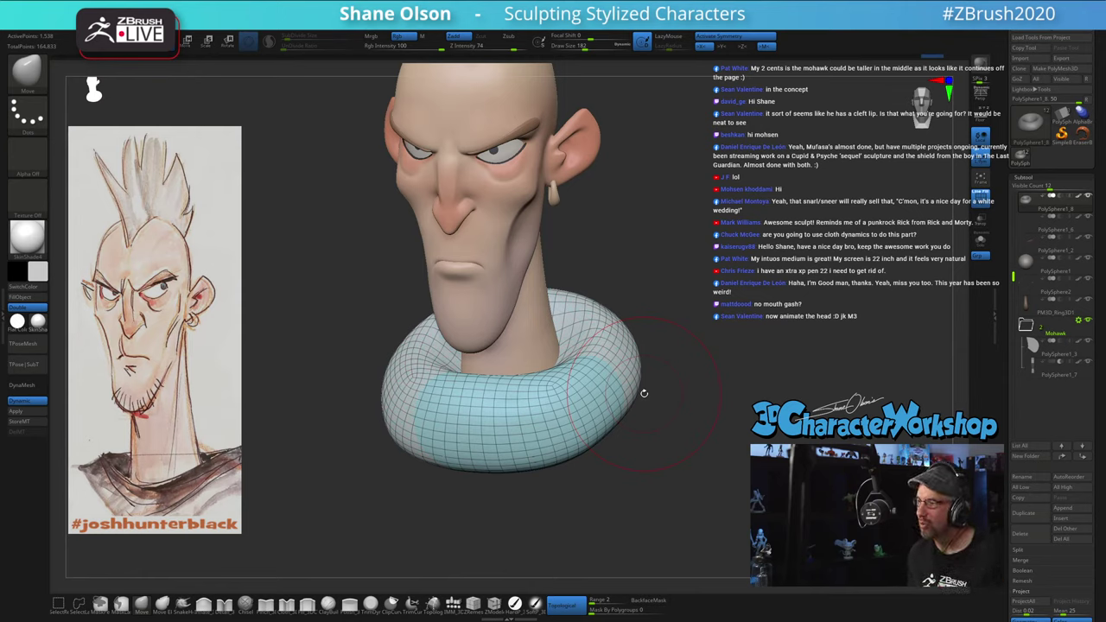
left_click_drag(682, 385, 696, 385)
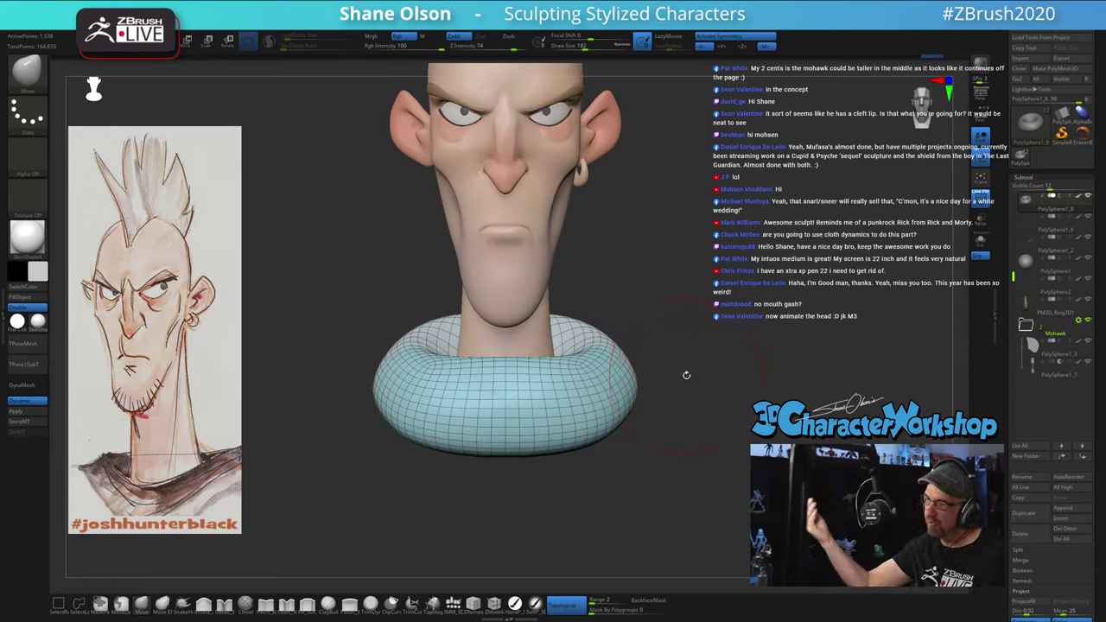
mouse_move(683, 329)
left_mouse_down()
mouse_move(662, 338)
mouse_move(654, 307)
left_mouse_up()
left_click_drag(579, 359, 564, 344)
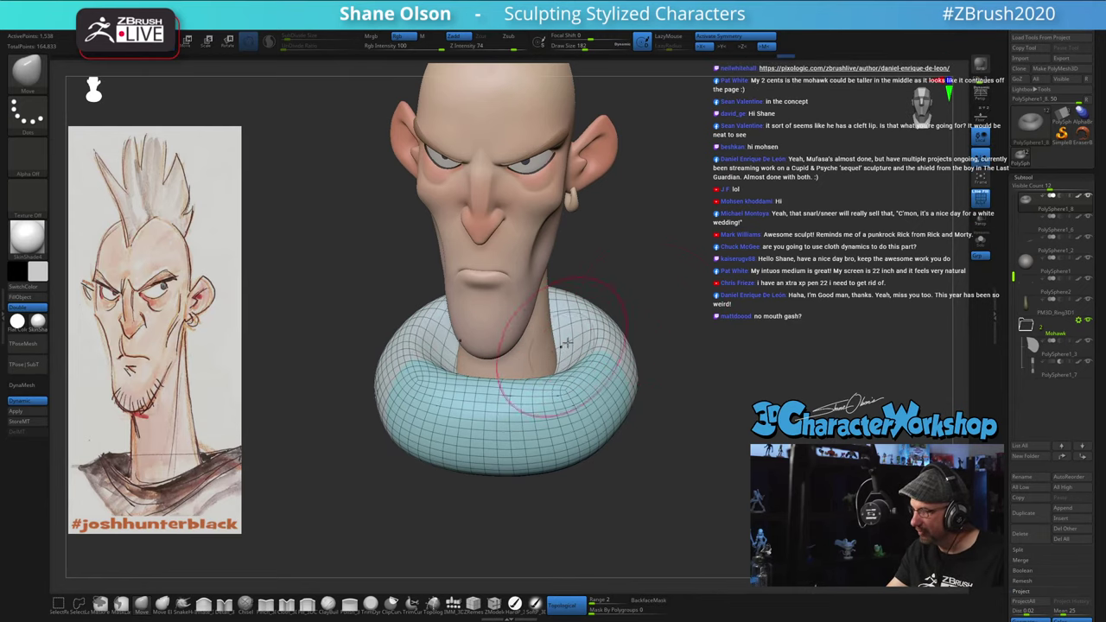
mouse_move(667, 315)
left_mouse_down()
mouse_move(643, 314)
mouse_move(667, 365)
mouse_move(628, 444)
mouse_move(526, 462)
left_mouse_up()
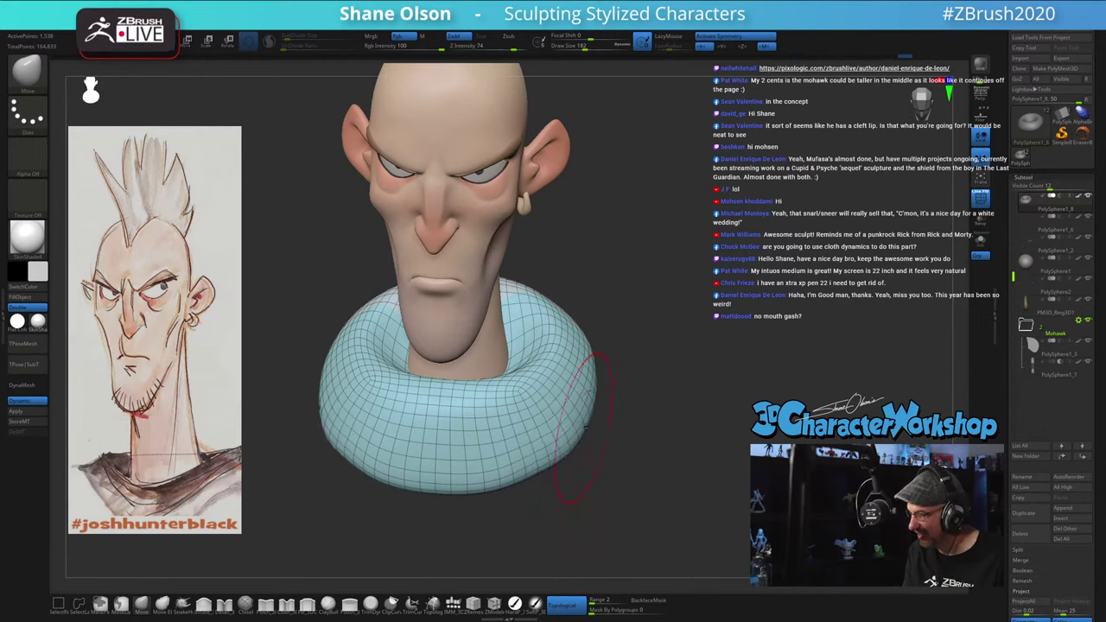
mouse_move(615, 434)
left_mouse_down()
mouse_move(650, 430)
mouse_move(622, 372)
left_mouse_up()
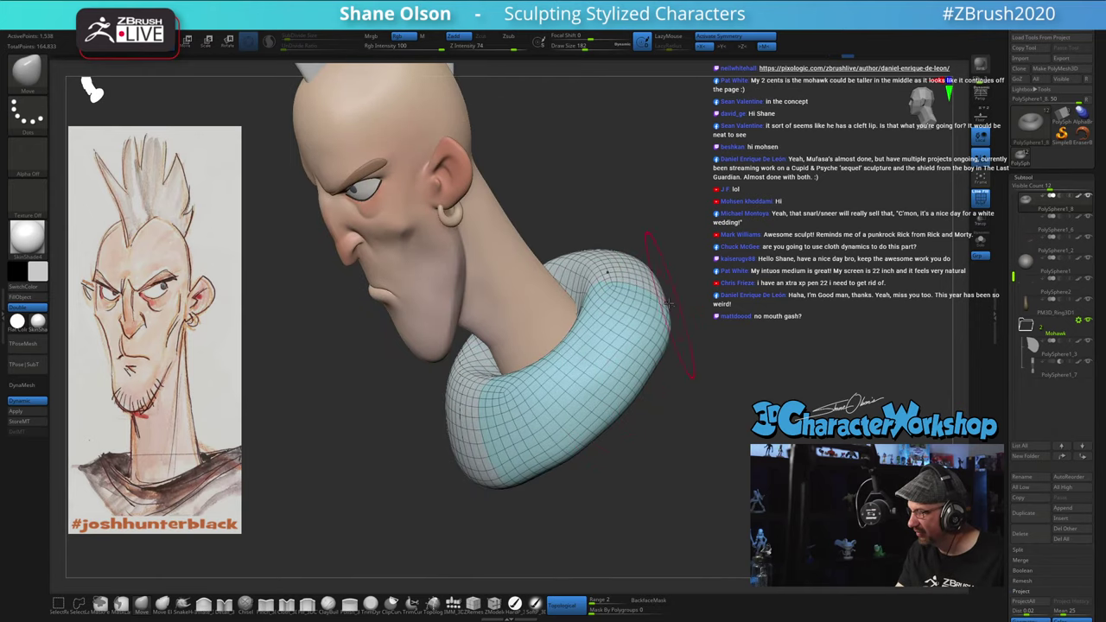
mouse_move(707, 291)
left_mouse_down()
mouse_move(702, 256)
mouse_move(656, 259)
left_mouse_up()
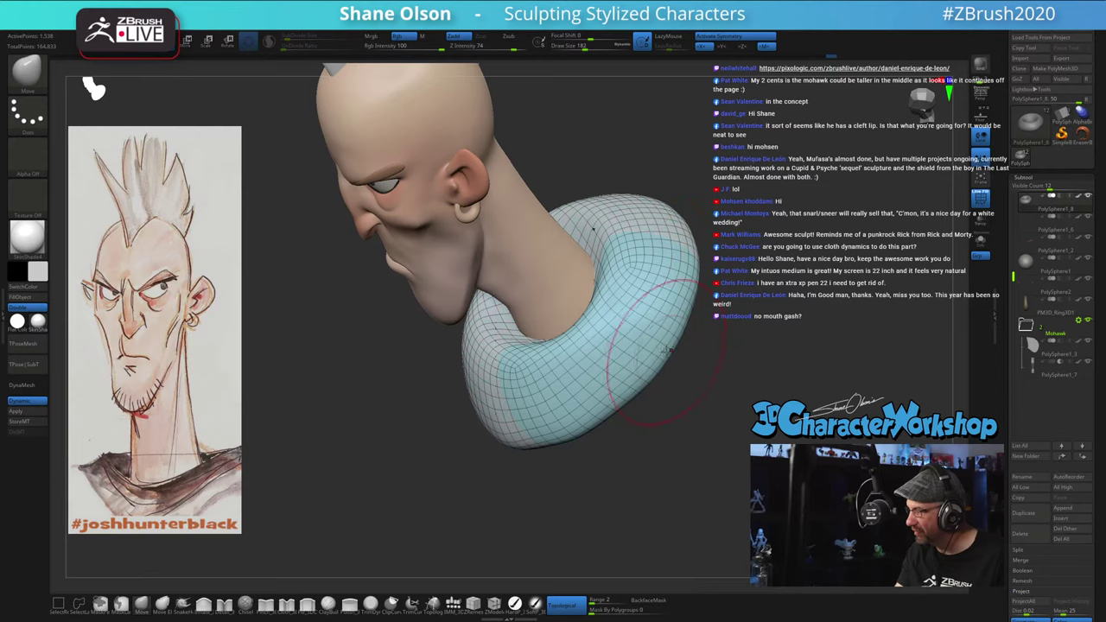
Step: Set the Smooth brush's Z Intensity to 42 and smooth the collar's sides and lower front edge
left_click_drag(674, 405, 726, 363)
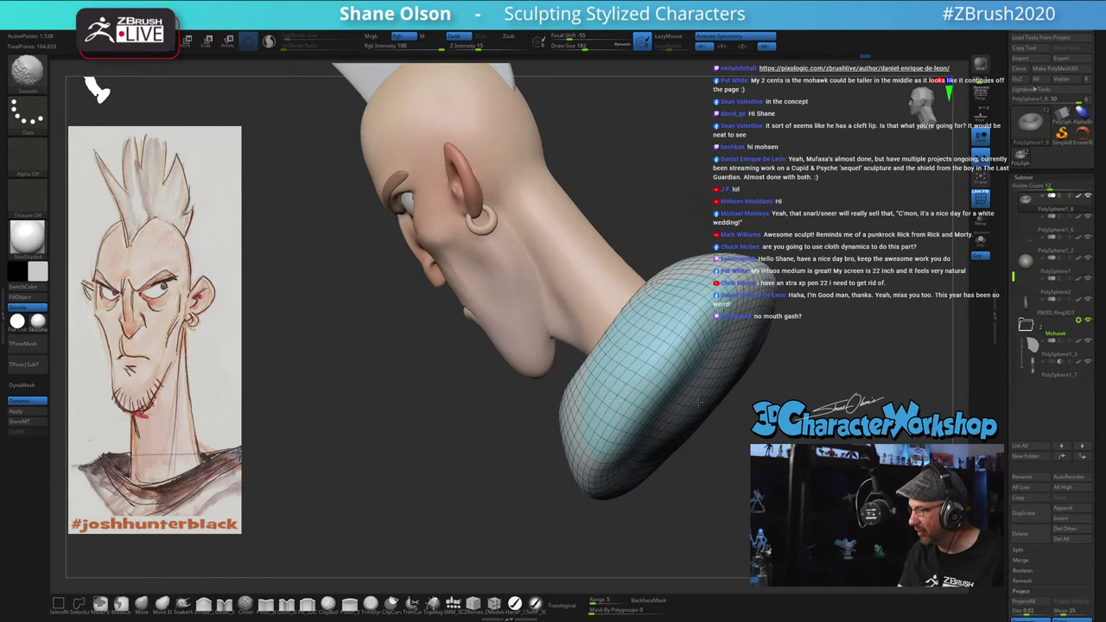
left_click_drag(478, 46, 498, 46, "shift")
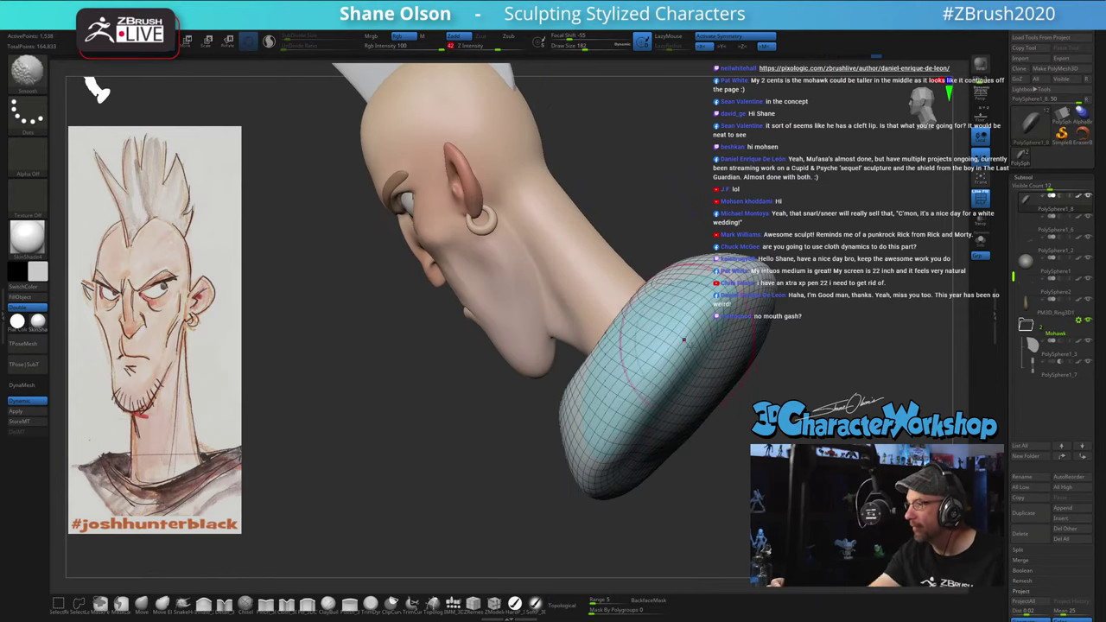
left_click_drag(745, 354, 657, 350)
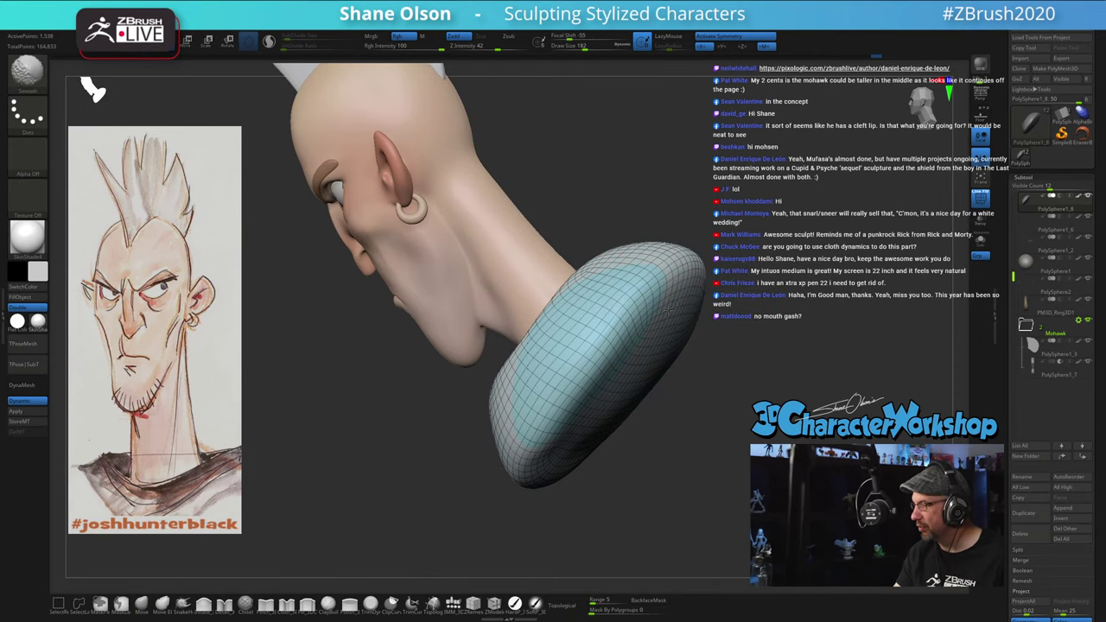
mouse_move(668, 310)
left_mouse_down("shift")
mouse_move(686, 279)
mouse_move(687, 313)
mouse_move(662, 298)
left_mouse_up("shift")
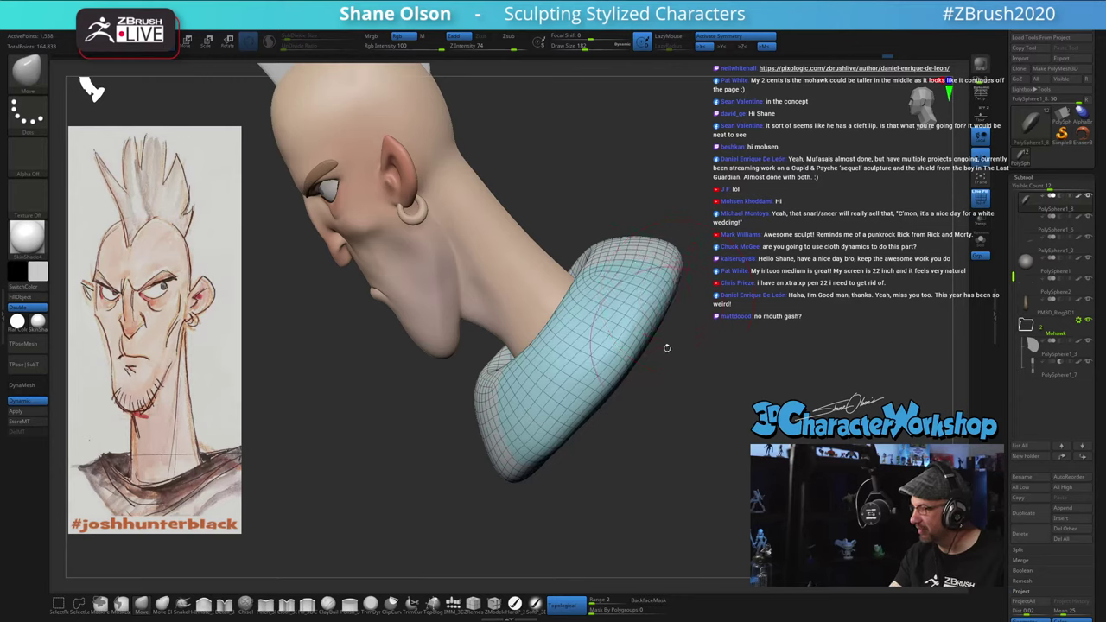
mouse_move(667, 348)
left_mouse_down()
mouse_move(692, 376)
mouse_move(708, 447)
mouse_move(606, 410)
left_mouse_up()
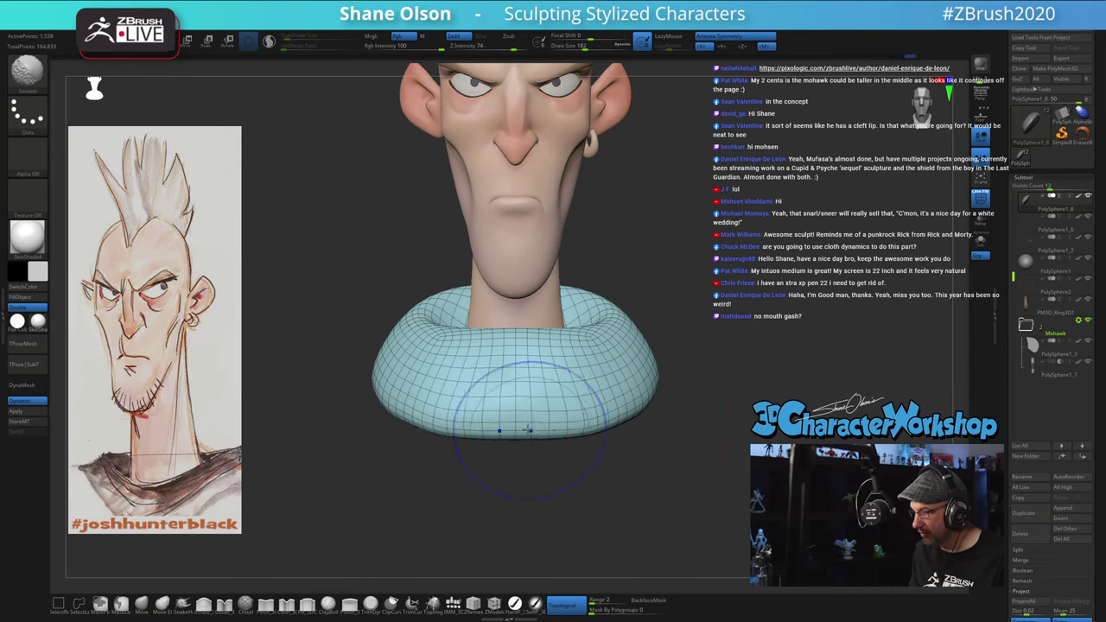
left_click_drag(531, 431, 635, 417, "shift")
mouse_move(740, 389)
left_mouse_down()
mouse_move(754, 418)
mouse_move(719, 395)
mouse_move(728, 436)
left_mouse_up()
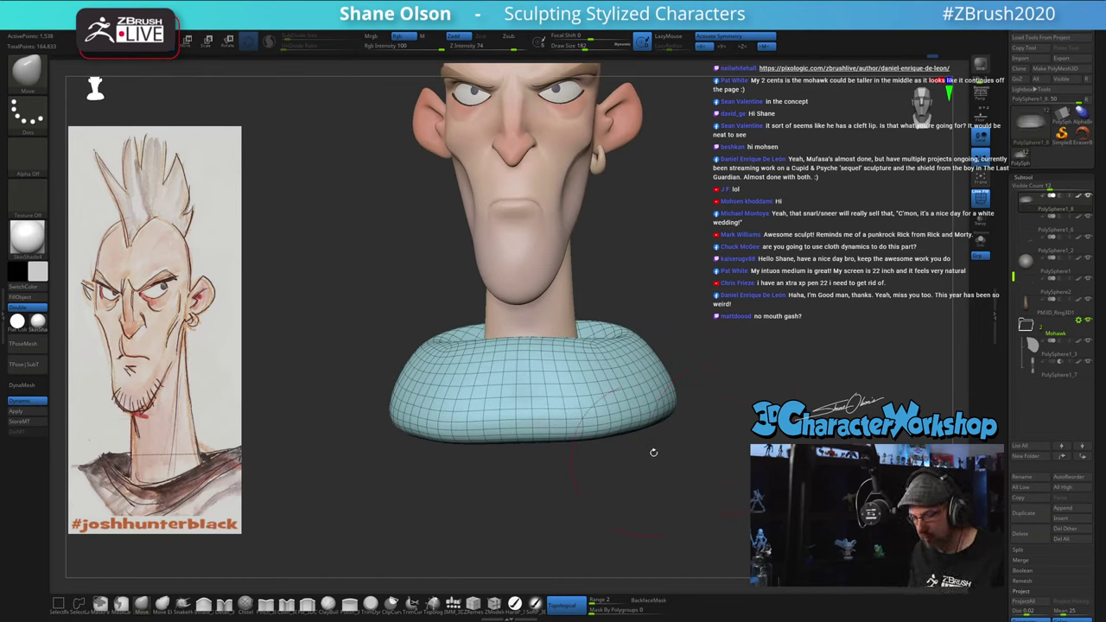
Step: Hide an edge loop around the collar's lower edge, regroup the remaining faces, and restore the full mesh with its polyframe shown
left_click_drag(652, 449, 661, 468)
key("ctrl+shift")
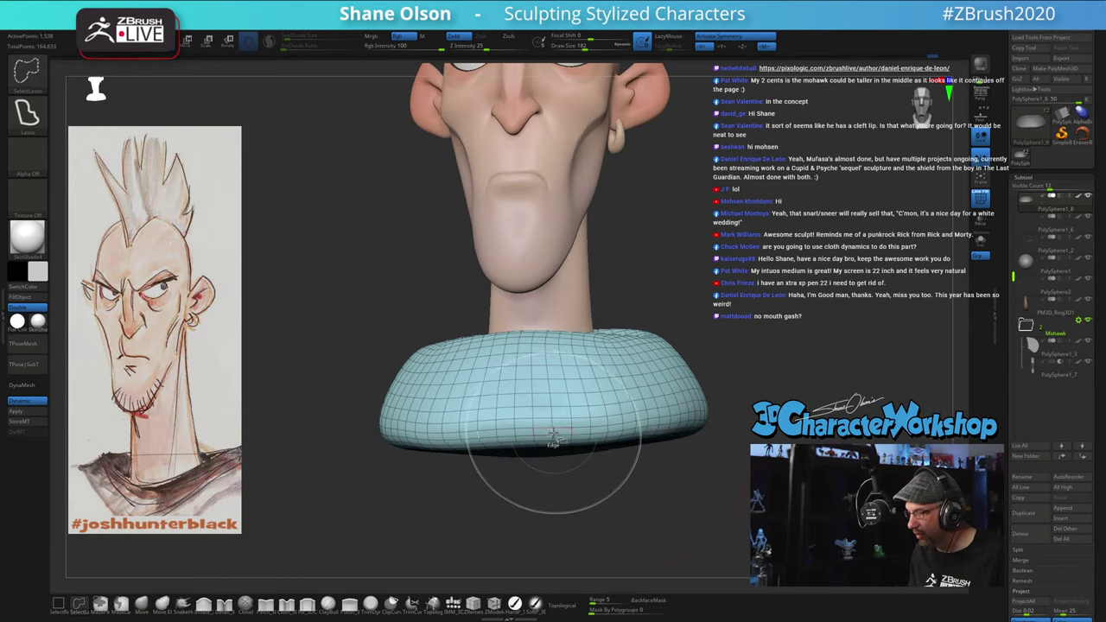
left_click(551, 432, "ctrl+shift")
left_click_drag(629, 498, 648, 484)
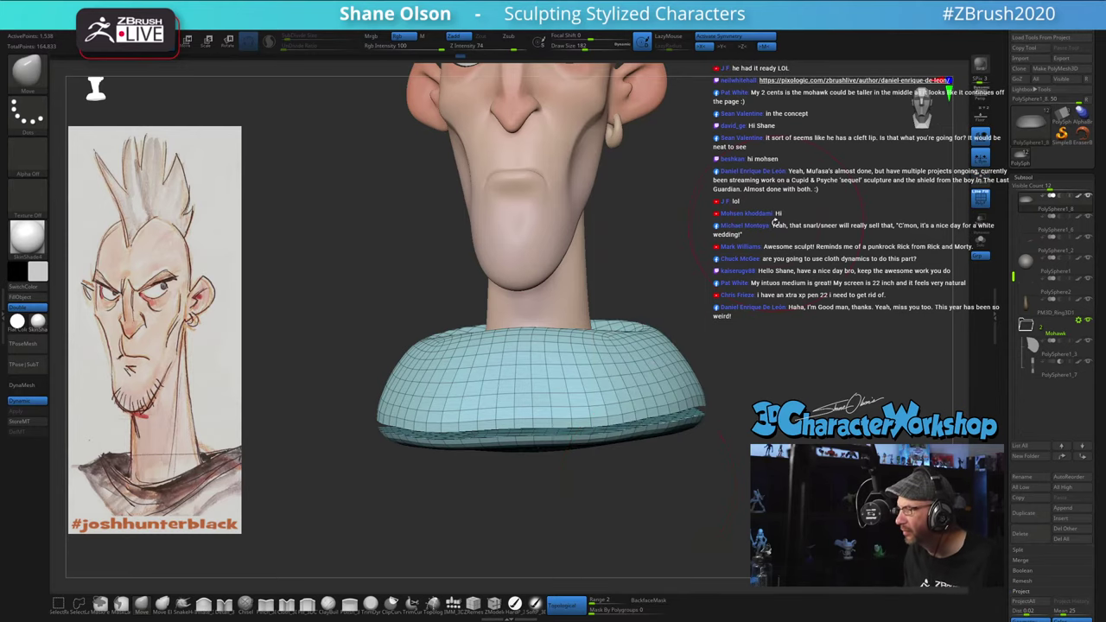
key("space")
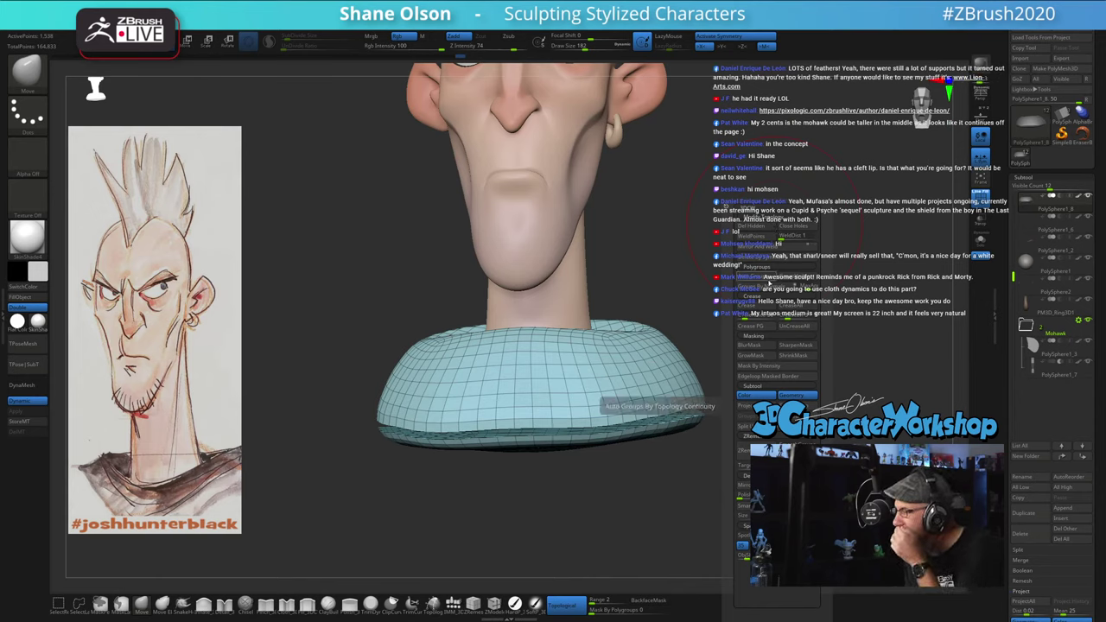
left_click(764, 279)
left_click(791, 285, "ctrl+shift")
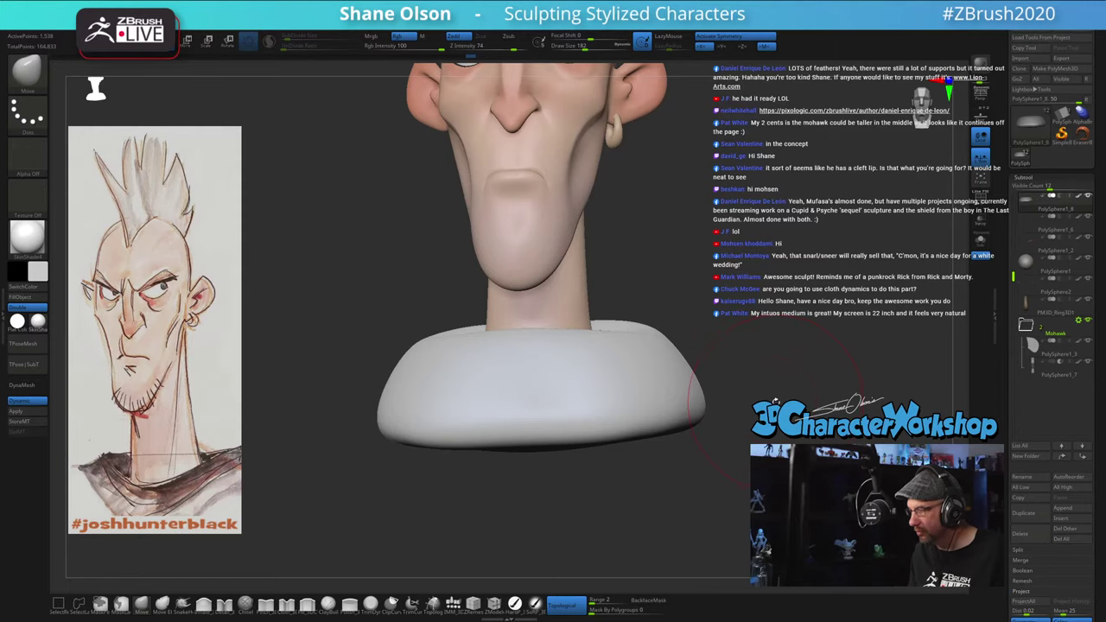
key("shift+f")
Step: Reduce the brush draw size to 83 and hide the narrow polygroup strip running around the collar's lower edge
left_click_drag(791, 418, 750, 401, "alt")
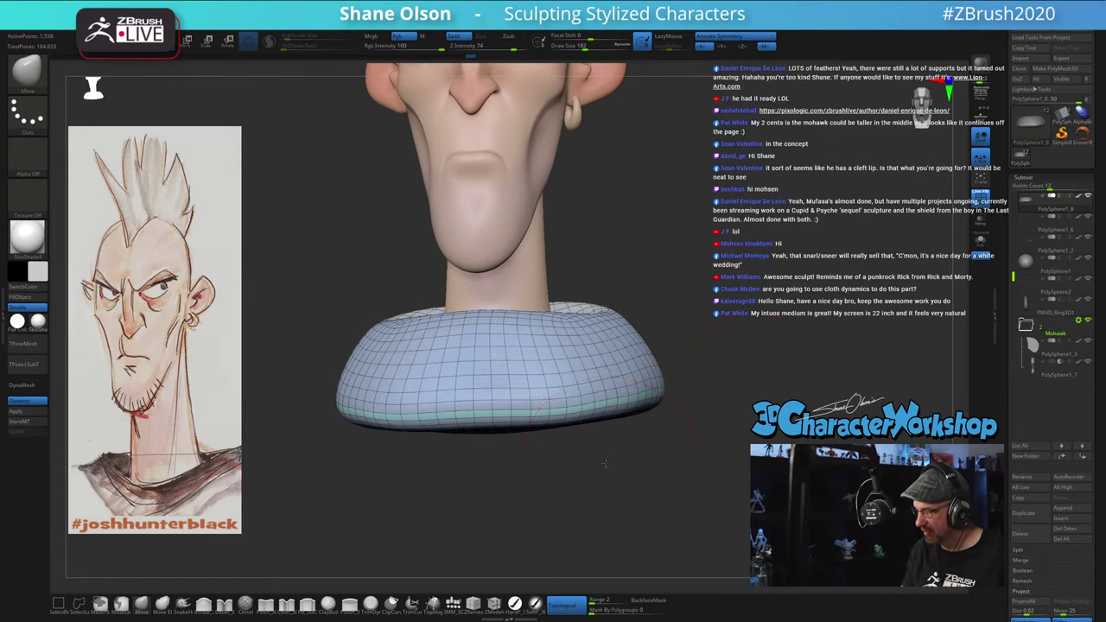
mouse_move(605, 463)
left_mouse_down()
mouse_move(595, 482)
mouse_move(606, 451)
left_mouse_up()
key("s")
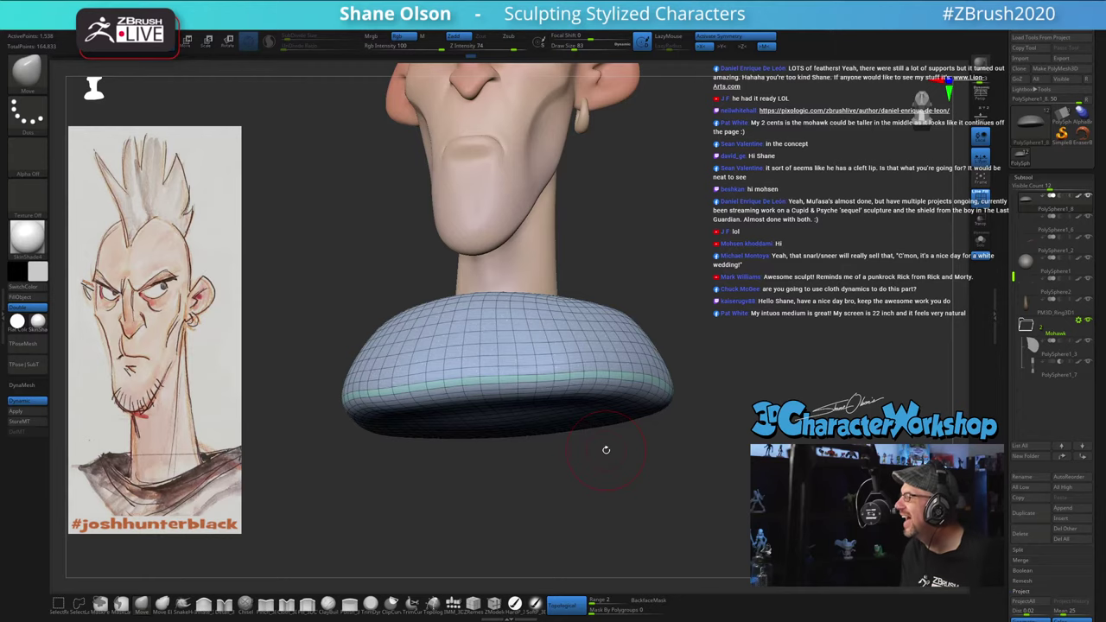
left_click_drag(629, 478, 628, 469)
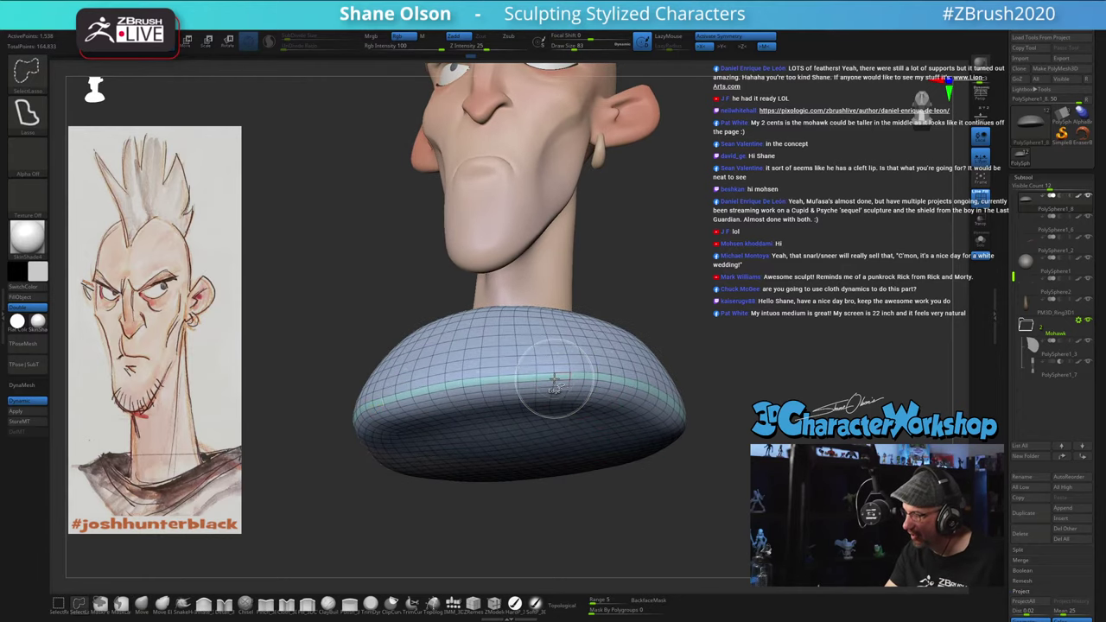
mouse_move(662, 305)
left_mouse_down()
mouse_move(704, 331)
mouse_move(698, 354)
left_mouse_up()
left_click(704, 353, "ctrl+shift")
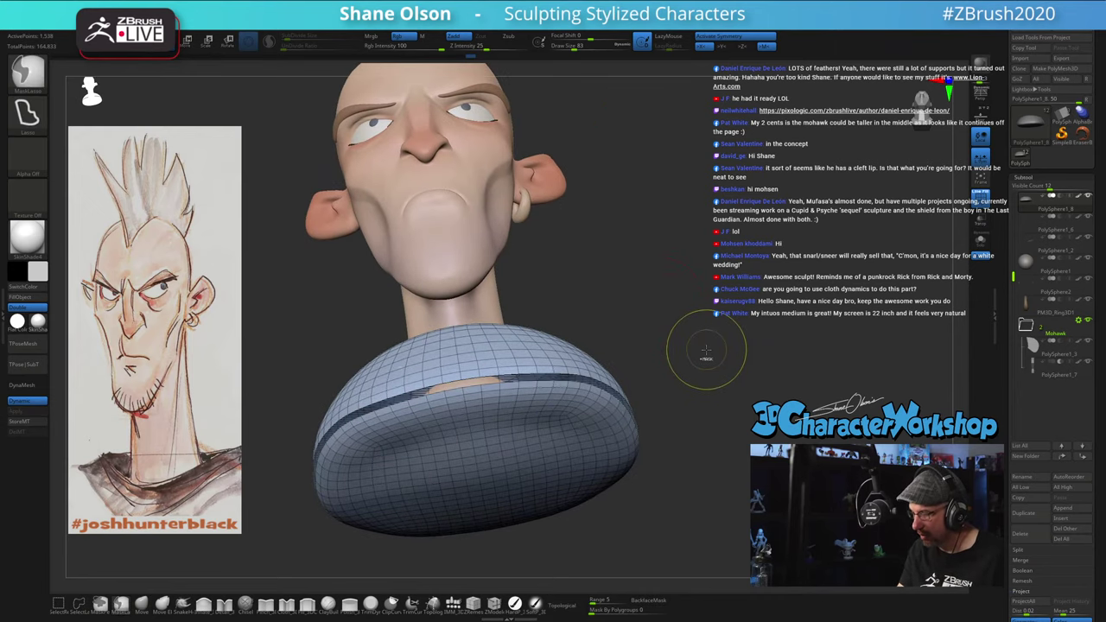
Step: Auto-group the collar so its upper shell and underside become separate polygroups
key("space")
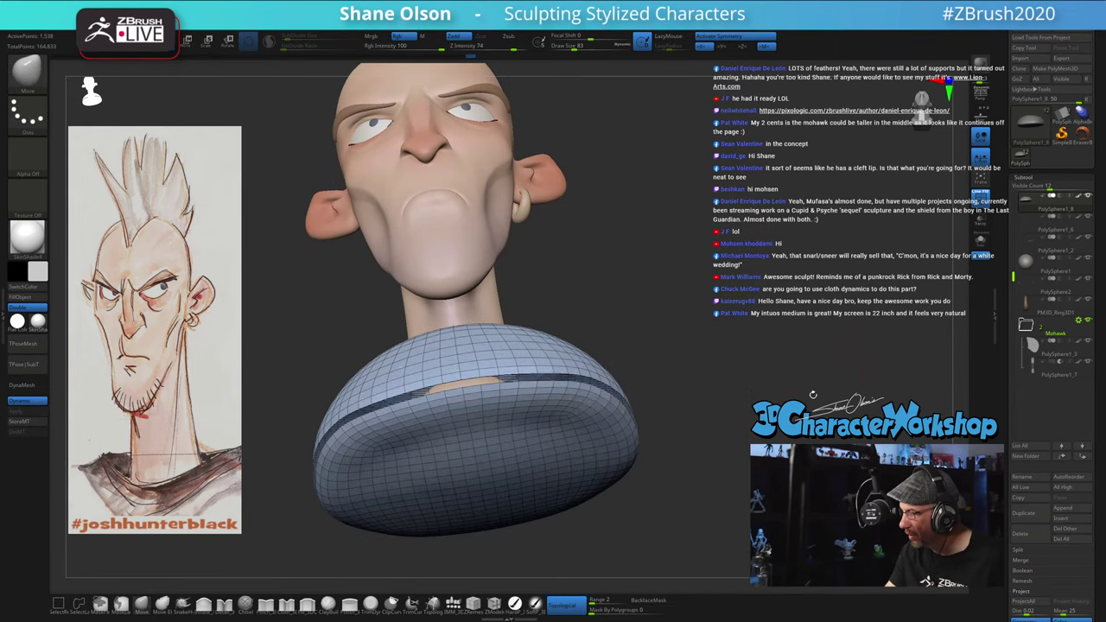
left_click_drag(641, 268, 795, 390)
key("space")
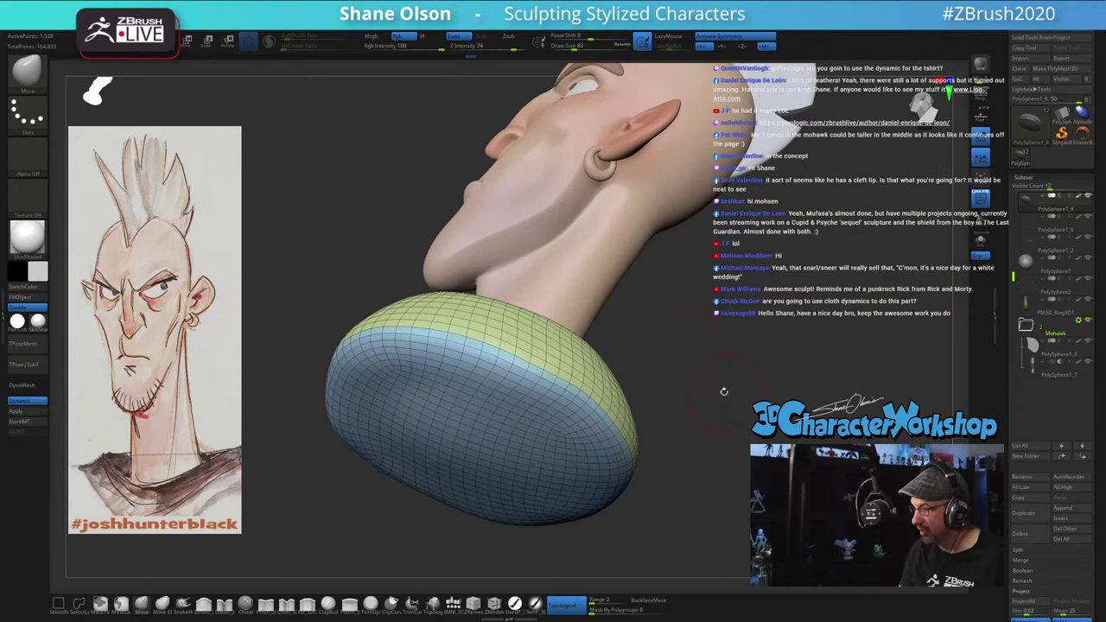
Step: Isolate the collar's upper polygroup by hiding its underside, and bring up the geometry cleanup commands
left_click_drag(725, 392, 605, 384)
left_click(563, 387, "ctrl+shift")
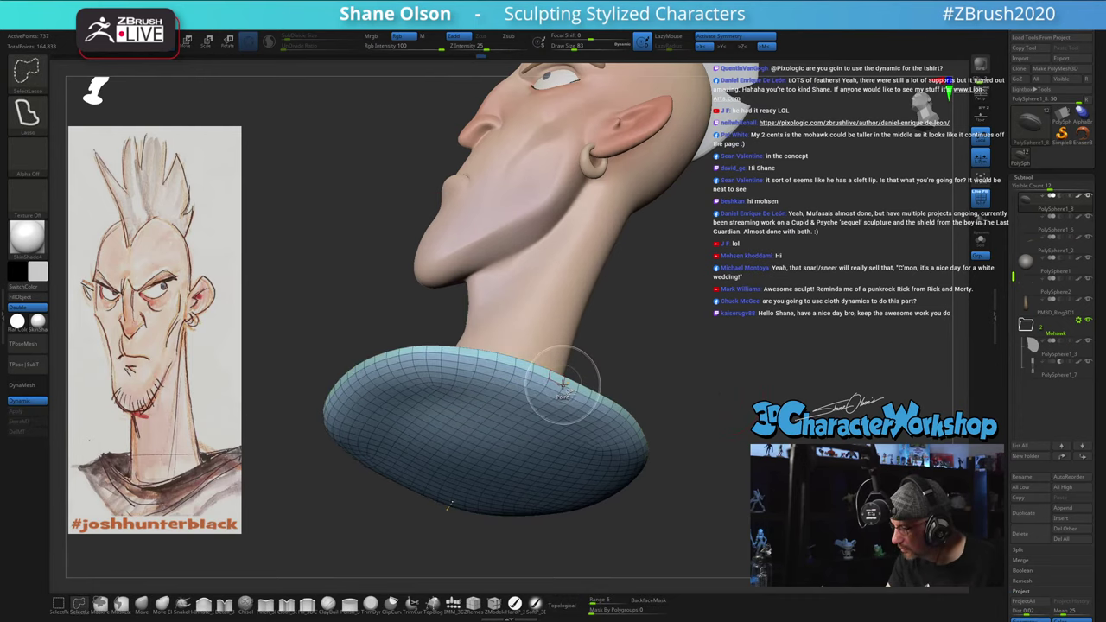
left_click(563, 386, "ctrl+shift")
key("space")
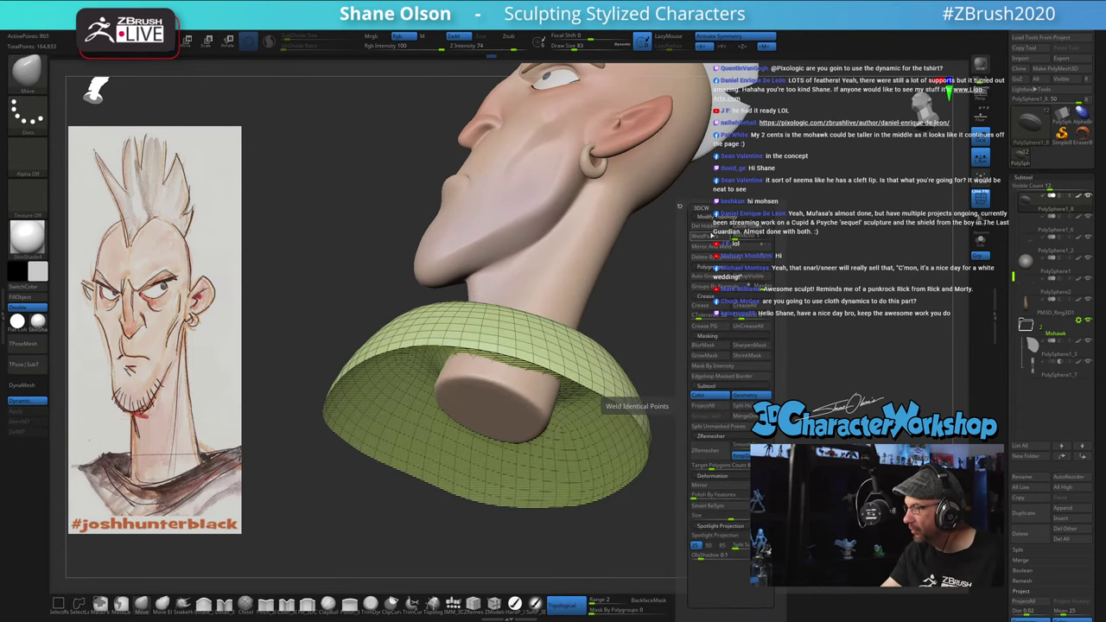
Step: Delete the hidden geometry of the green shirt mesh around the neck
left_click(707, 226)
left_click_drag(678, 289, 759, 383)
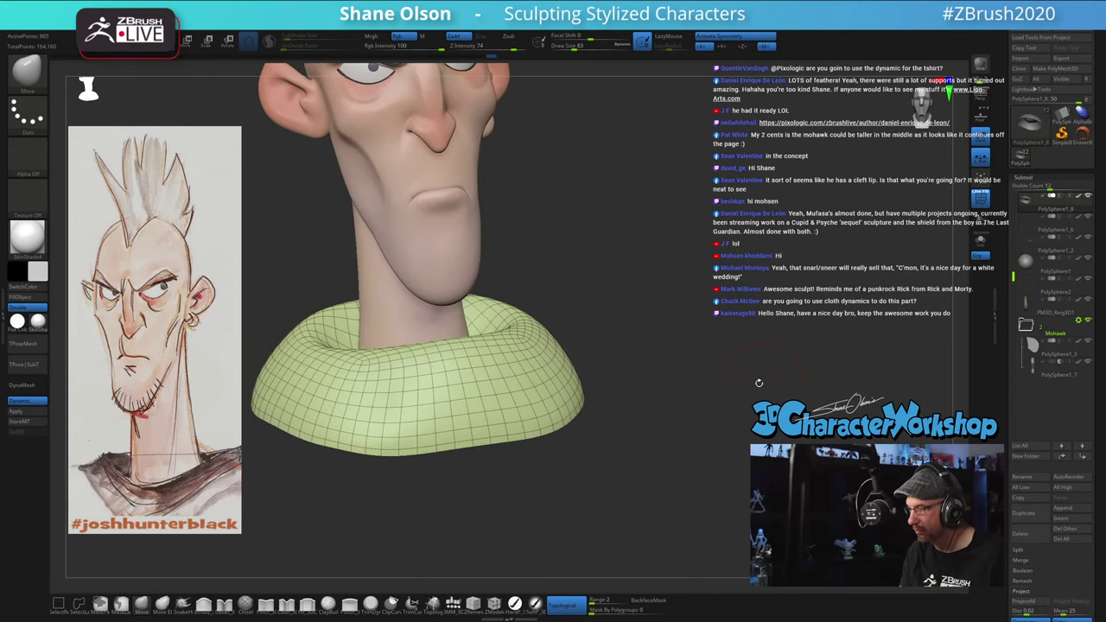
mouse_move(682, 383)
left_mouse_down()
mouse_move(717, 398)
mouse_move(650, 424)
left_mouse_up()
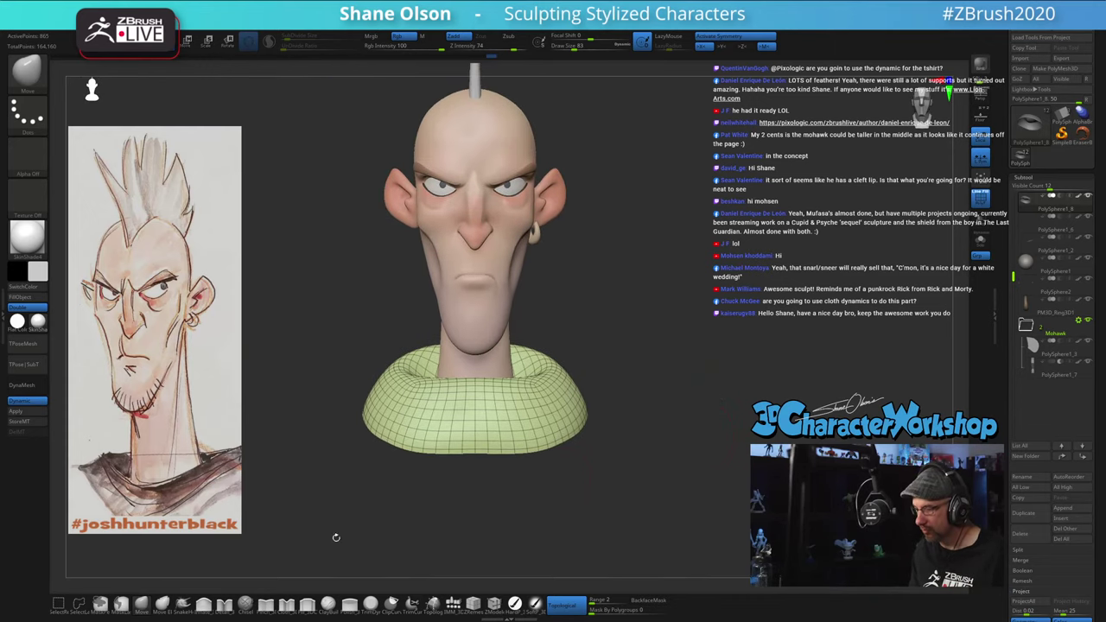
Step: Flare the shirt's lower edge outward and down into a shoulder shape with an enlarged Move Elastic brush
left_click(162, 603)
key("s")
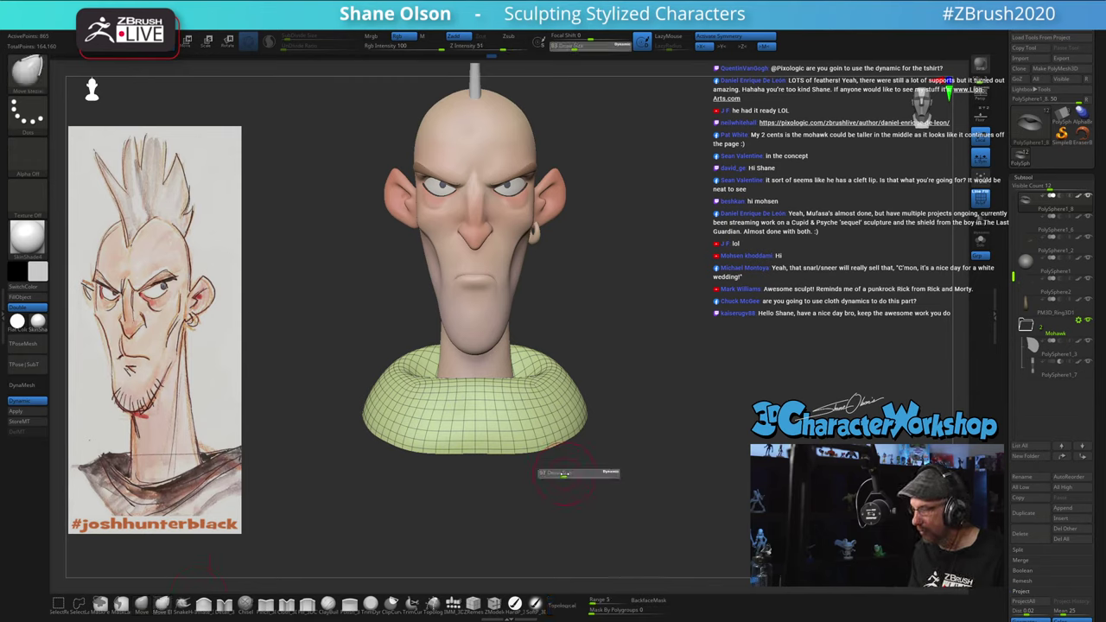
left_click(571, 473)
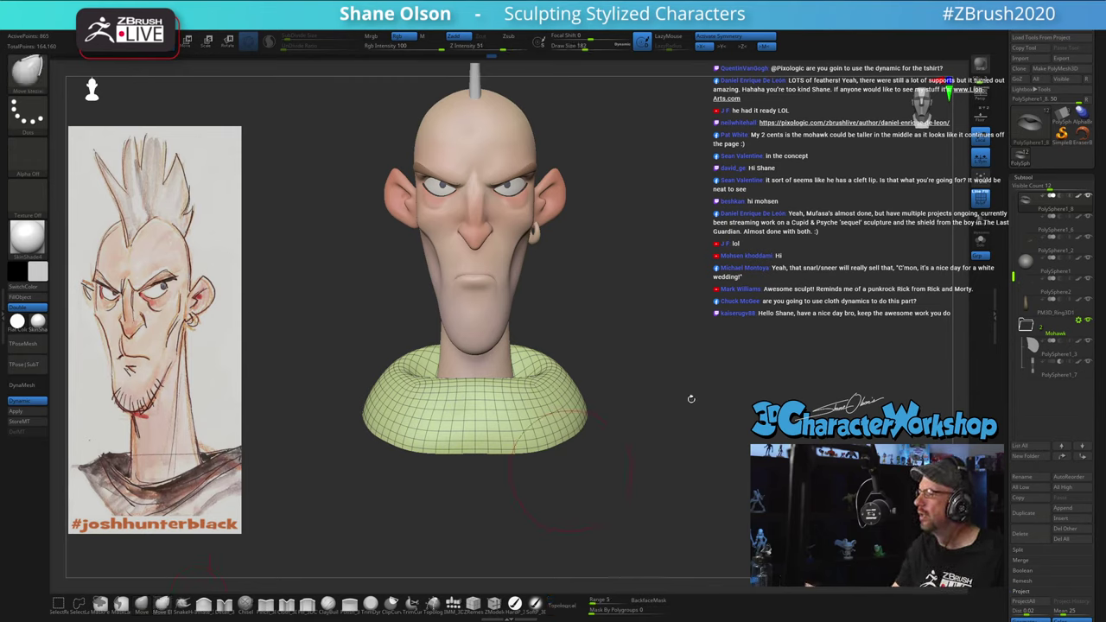
mouse_move(691, 398)
left_mouse_down()
mouse_move(628, 377)
mouse_move(591, 389)
mouse_move(574, 414)
mouse_move(593, 417)
mouse_move(562, 489)
left_mouse_up()
mouse_move(527, 441)
left_mouse_down()
mouse_move(520, 459)
mouse_move(539, 450)
mouse_move(529, 451)
left_mouse_up()
left_click_drag(436, 462, 438, 477)
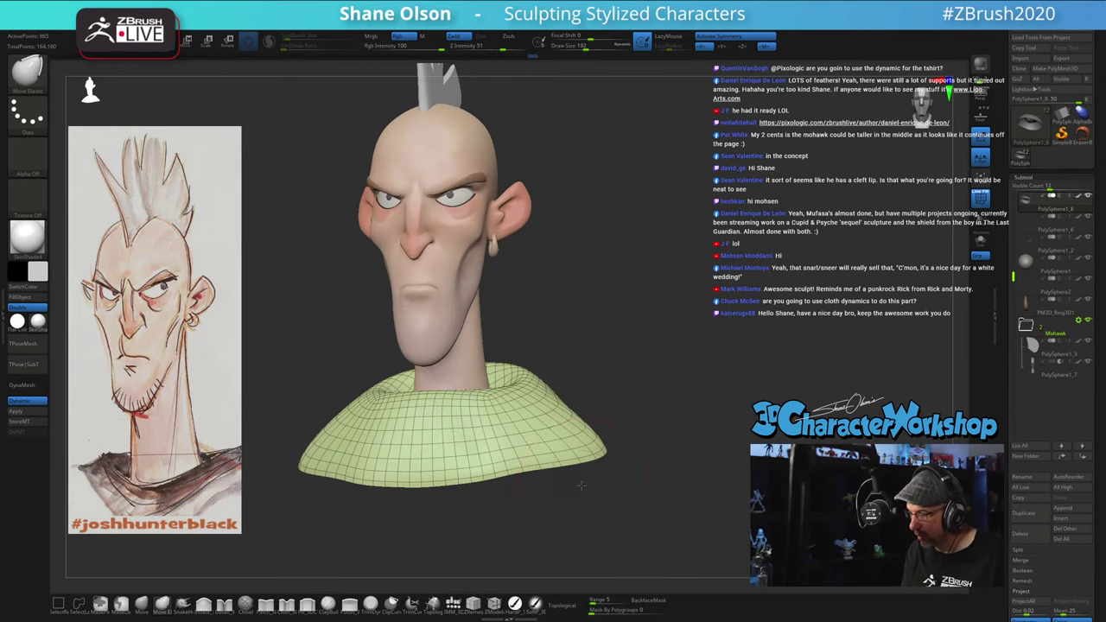
Step: Set the Move Elastic draw size to 207 and pull the side of the shirt into shape over the shoulder
left_click_drag(581, 484, 524, 481)
mouse_move(469, 440)
left_mouse_down("shift")
mouse_move(510, 422)
mouse_move(462, 400)
mouse_move(452, 410)
mouse_move(513, 413)
mouse_move(538, 395)
mouse_move(569, 394)
mouse_move(511, 390)
mouse_move(535, 400)
left_mouse_up("shift")
key("s")
mouse_move(639, 415)
left_mouse_down()
mouse_move(577, 420)
mouse_move(640, 445)
mouse_move(638, 425)
mouse_move(568, 441)
left_mouse_up()
right_click_drag(581, 441, 638, 453)
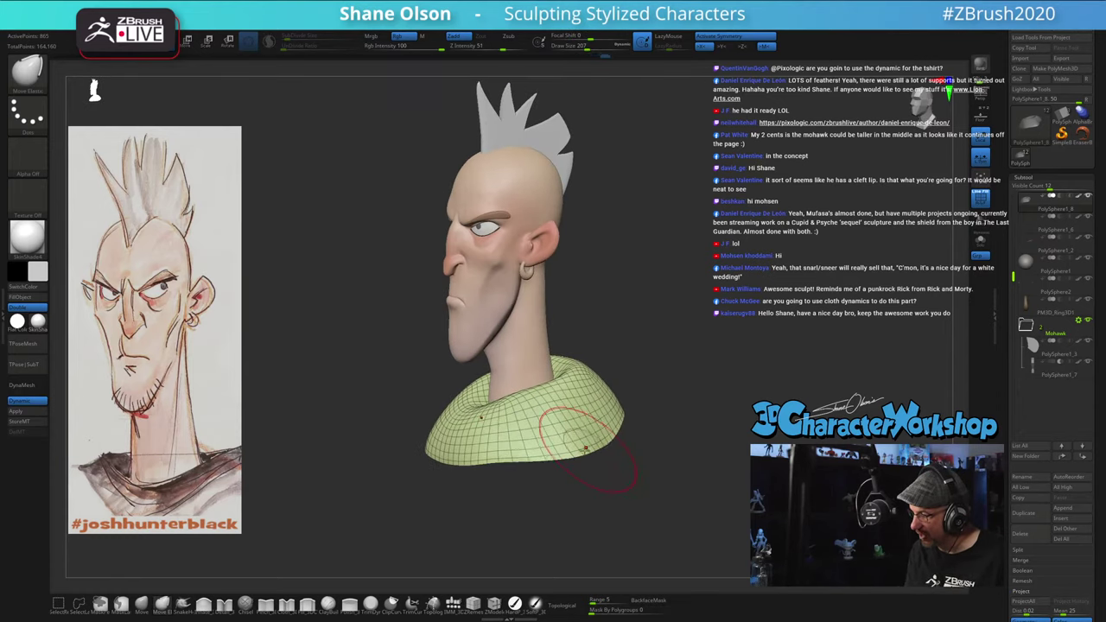
Step: Adjust the shirt's hem at the side, back and front so it slopes evenly off the shoulders
left_click_drag(574, 482, 584, 453)
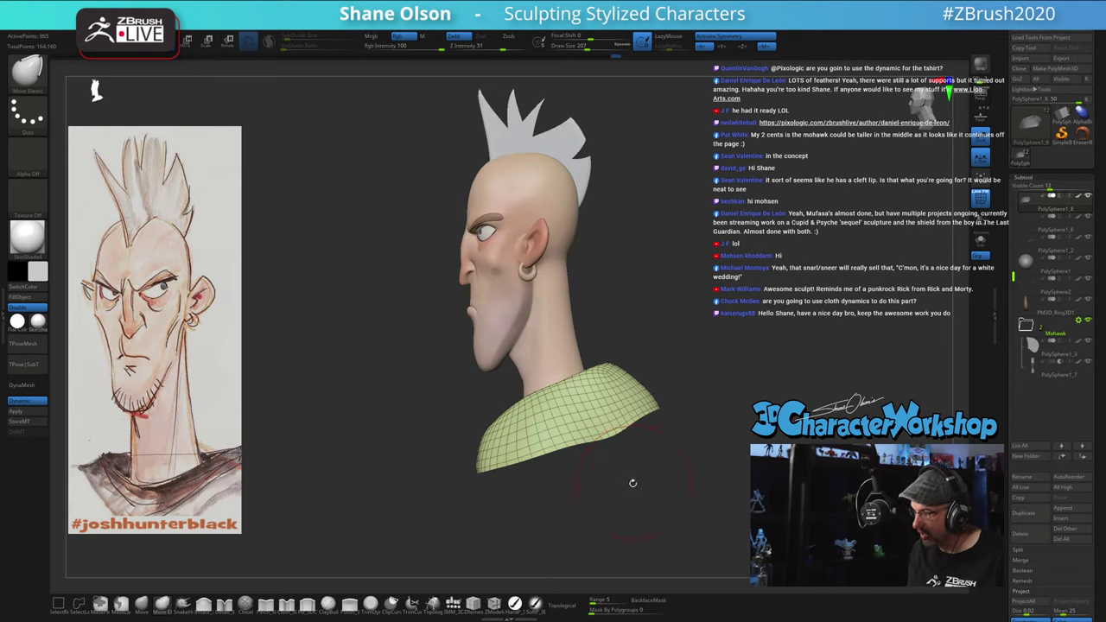
left_click_drag(713, 446, 666, 389)
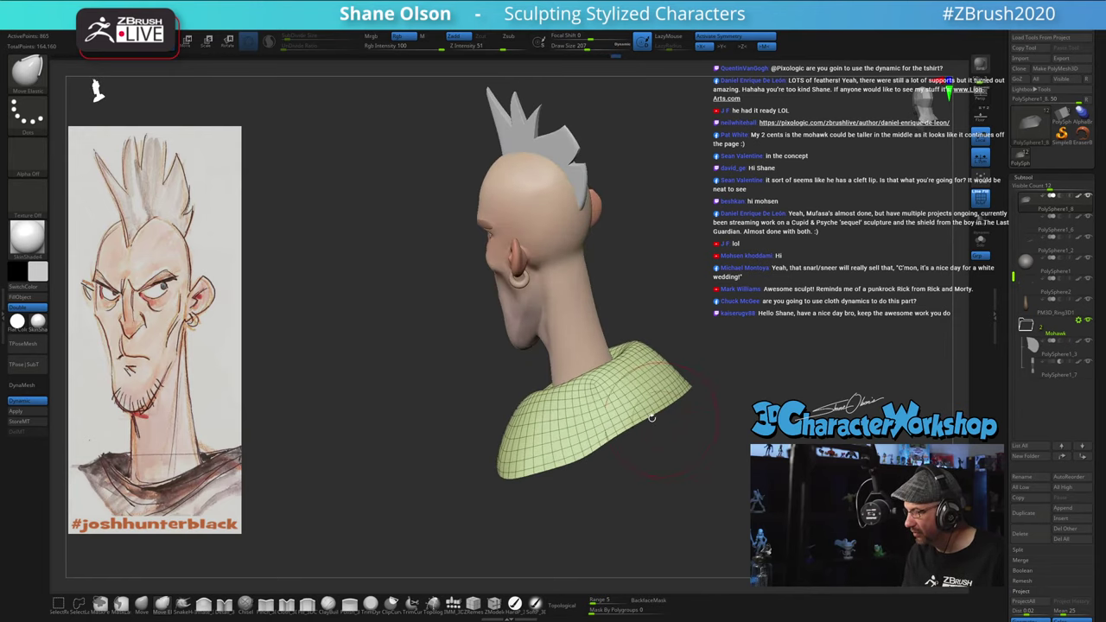
mouse_move(658, 453)
left_mouse_down()
mouse_move(698, 450)
mouse_move(702, 478)
left_mouse_up()
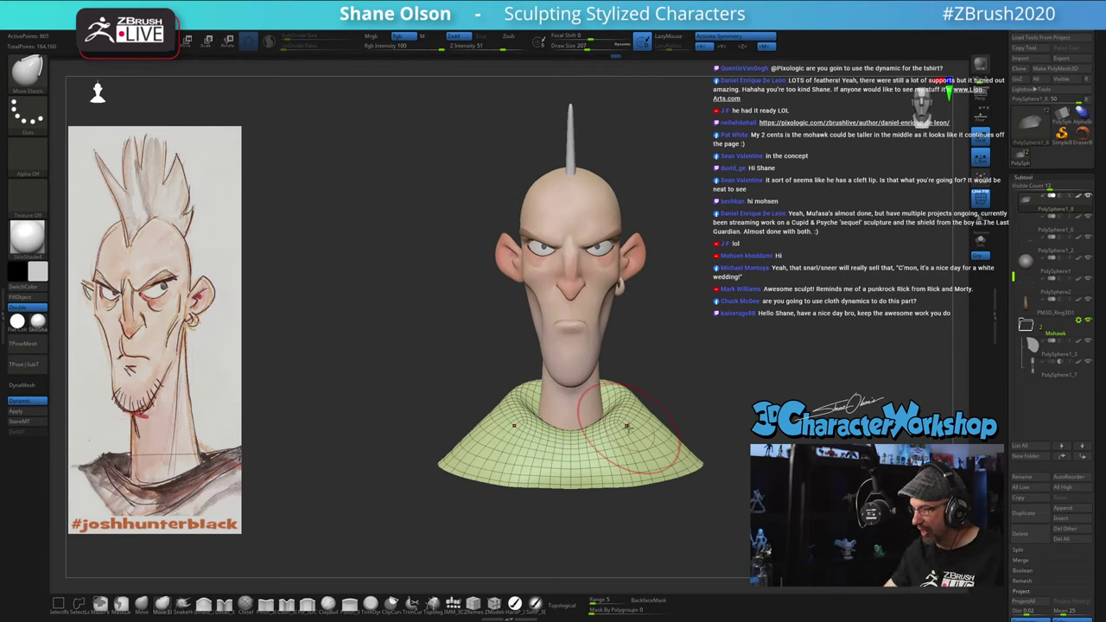
left_click_drag(726, 359, 659, 386)
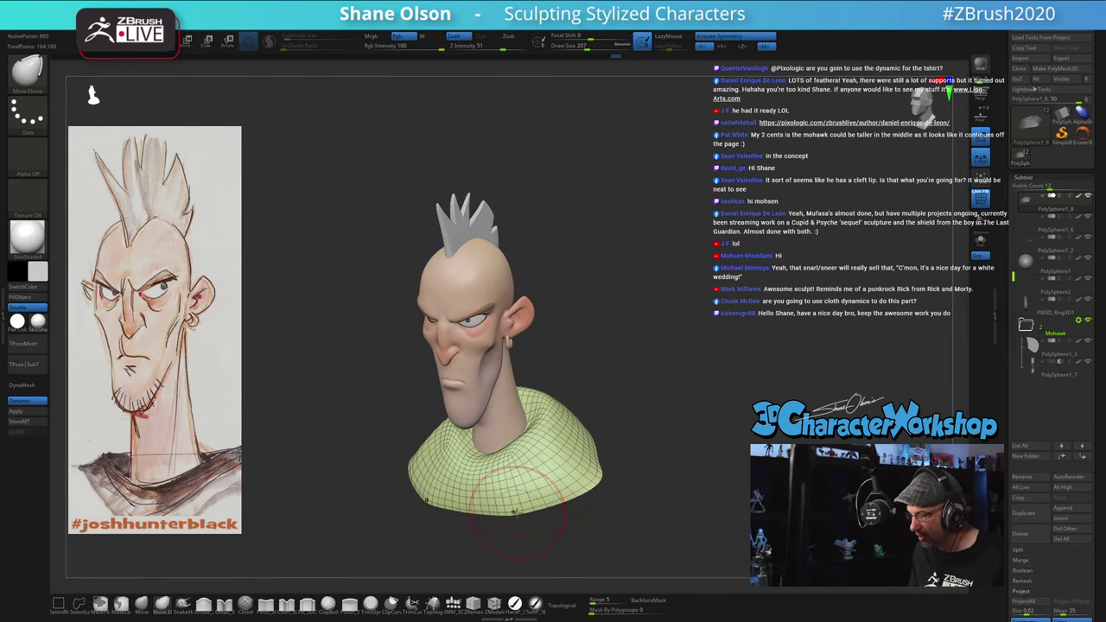
left_click_drag(516, 516, 518, 511)
Step: Remesh the shirt into a denser, even mesh with ZRemesher
left_click_drag(693, 415, 701, 375, "shift")
key("space")
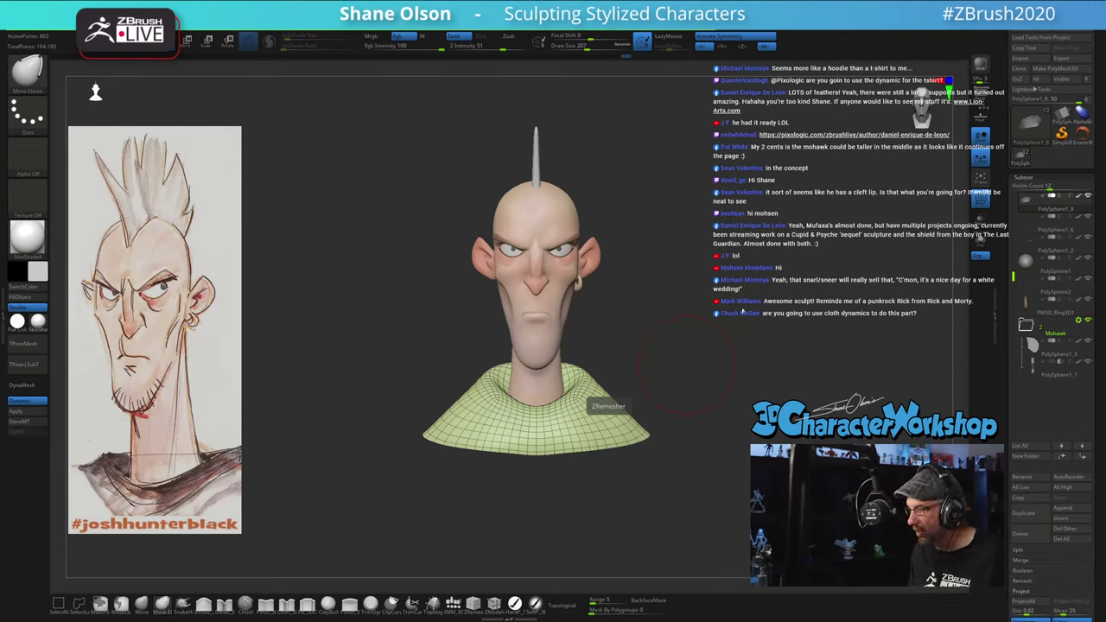
left_click_drag(742, 310, 729, 344, "alt")
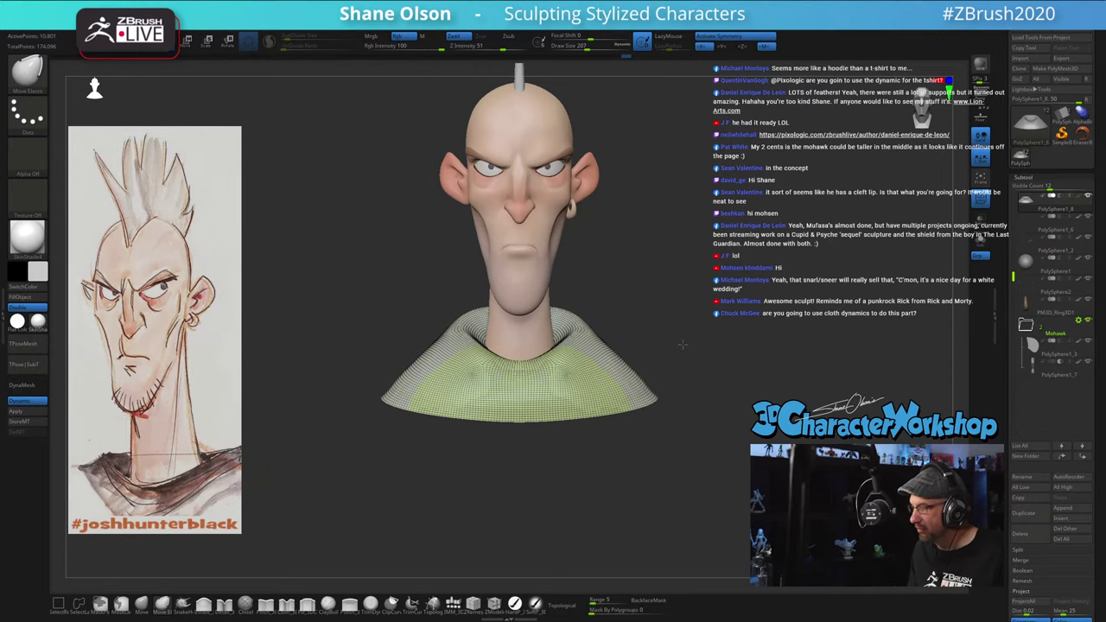
Step: Reduce the brush draw size to 120 for finer work on the remeshed shirt
mouse_move(682, 344)
left_mouse_down()
mouse_move(709, 342)
mouse_move(696, 341)
left_mouse_up()
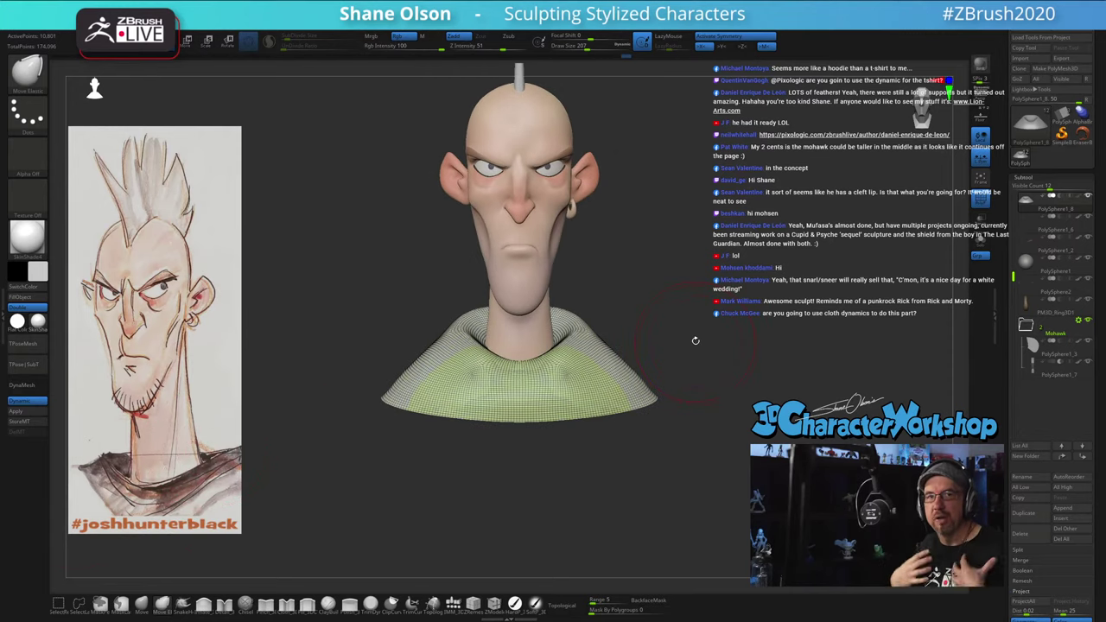
key("s")
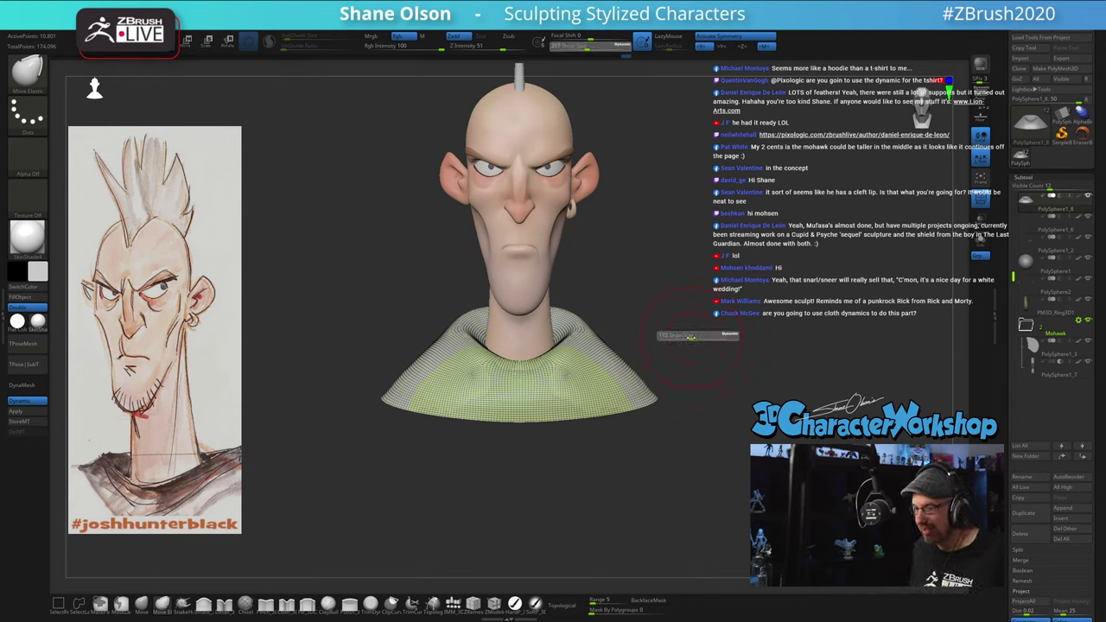
mouse_move(695, 340)
left_mouse_down()
mouse_move(659, 468)
mouse_move(626, 481)
mouse_move(660, 467)
left_mouse_up()
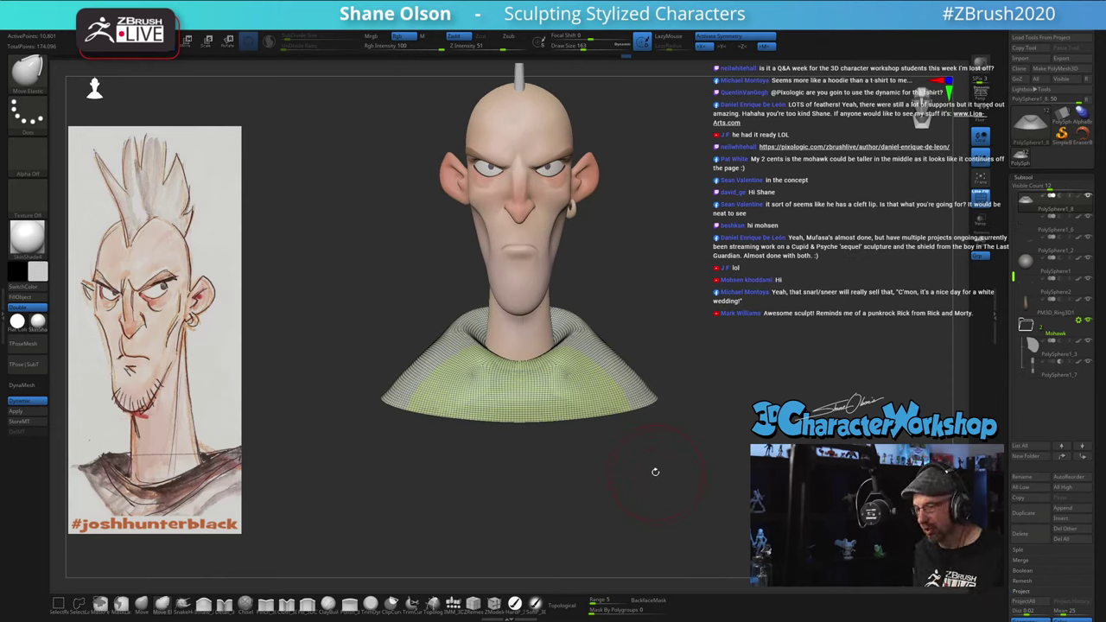
left_click_drag(661, 457, 647, 499, "alt")
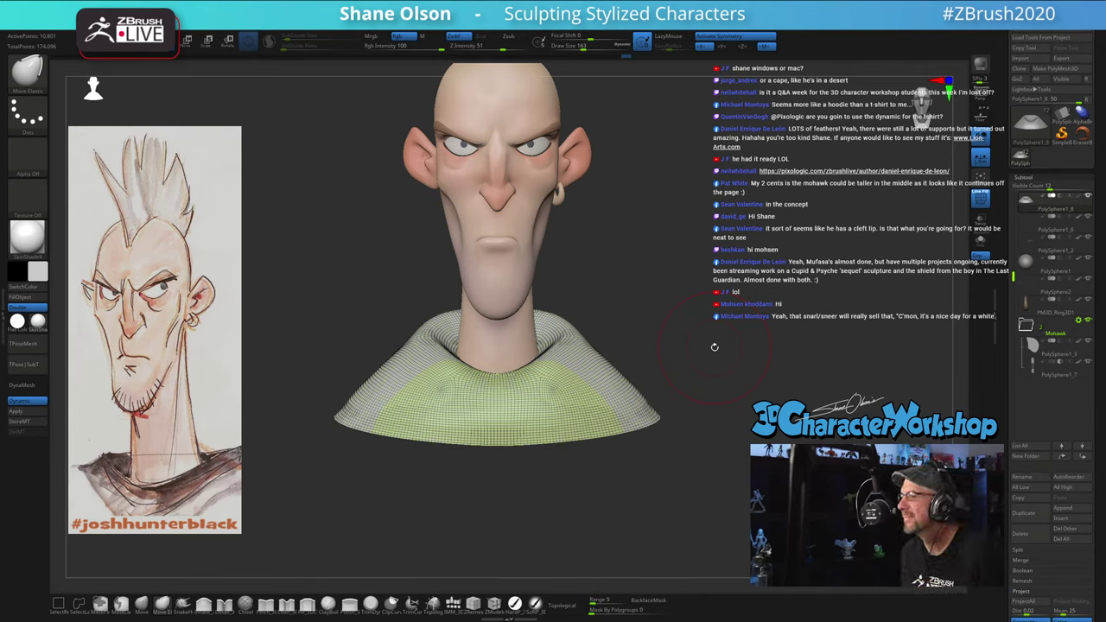
left_click_drag(701, 346, 698, 359, "alt")
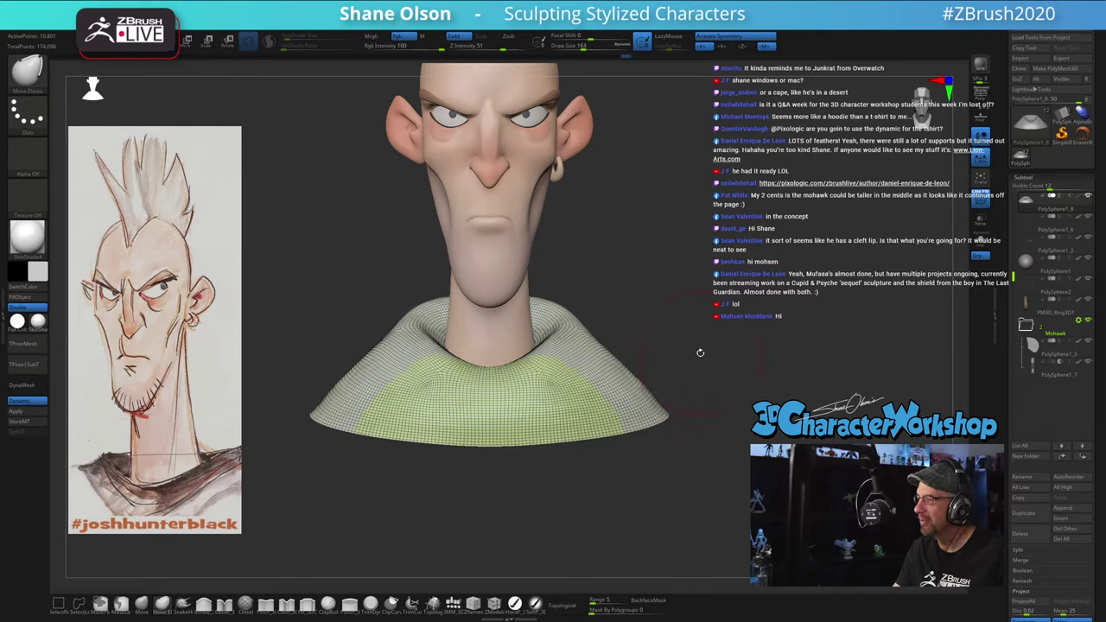
mouse_move(704, 308)
left_mouse_down()
mouse_move(704, 275)
mouse_move(683, 245)
mouse_move(681, 273)
left_mouse_up()
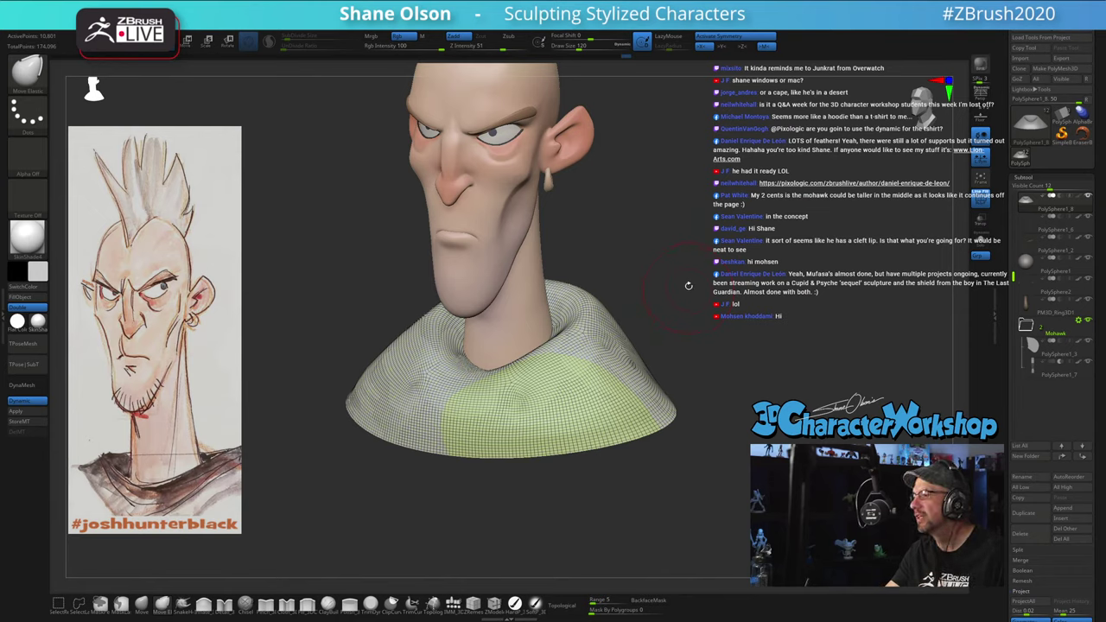
left_click_drag(692, 275, 681, 336)
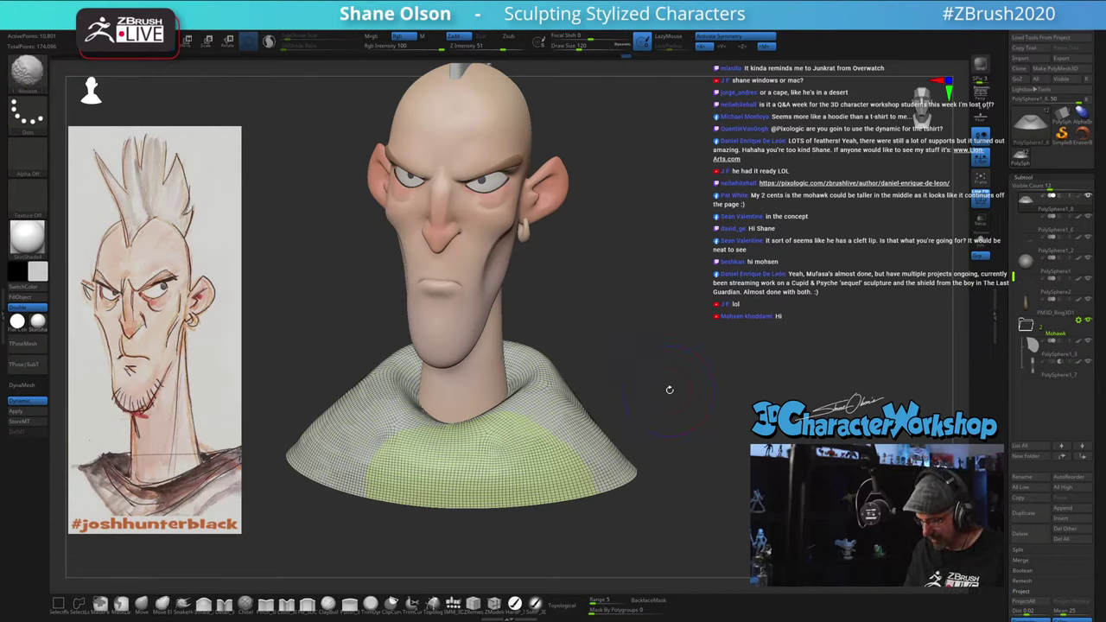
Step: Turn off the polyframe display and smooth the front and side surfaces of the shirt
key("shift+f")
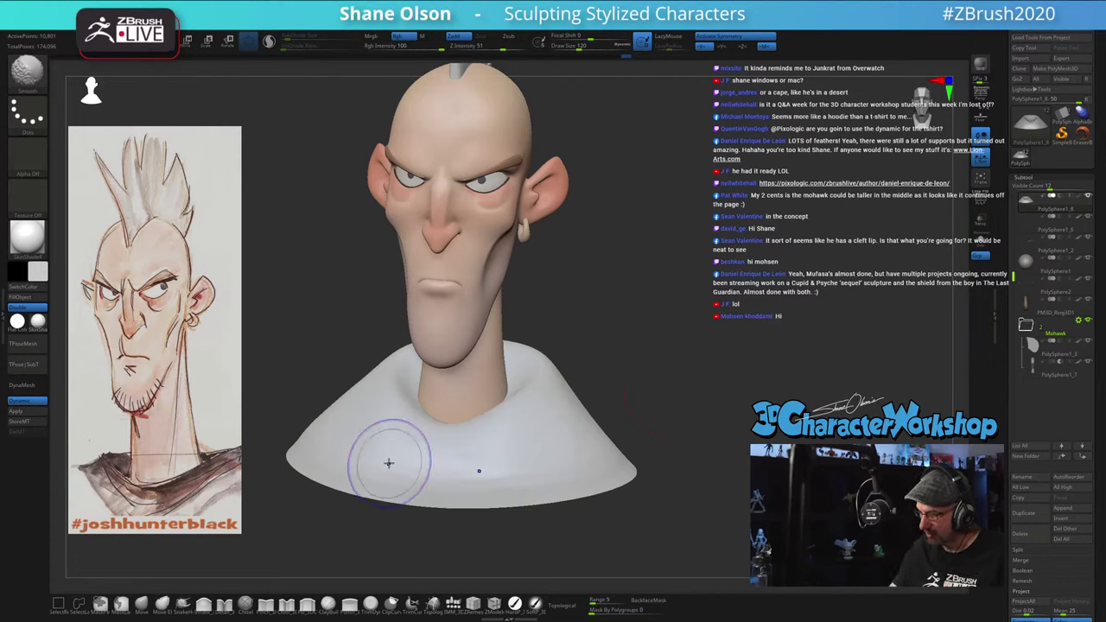
left_click_drag(369, 449, 494, 469, "shift")
left_click_drag(559, 435, 558, 382, "shift")
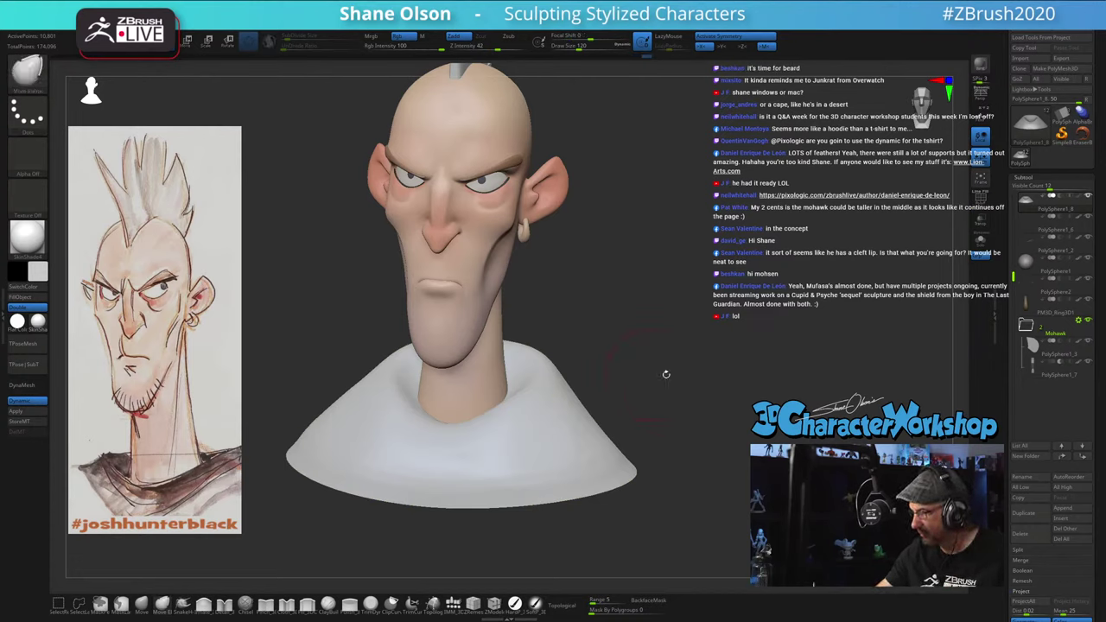
left_click_drag(663, 375, 718, 467)
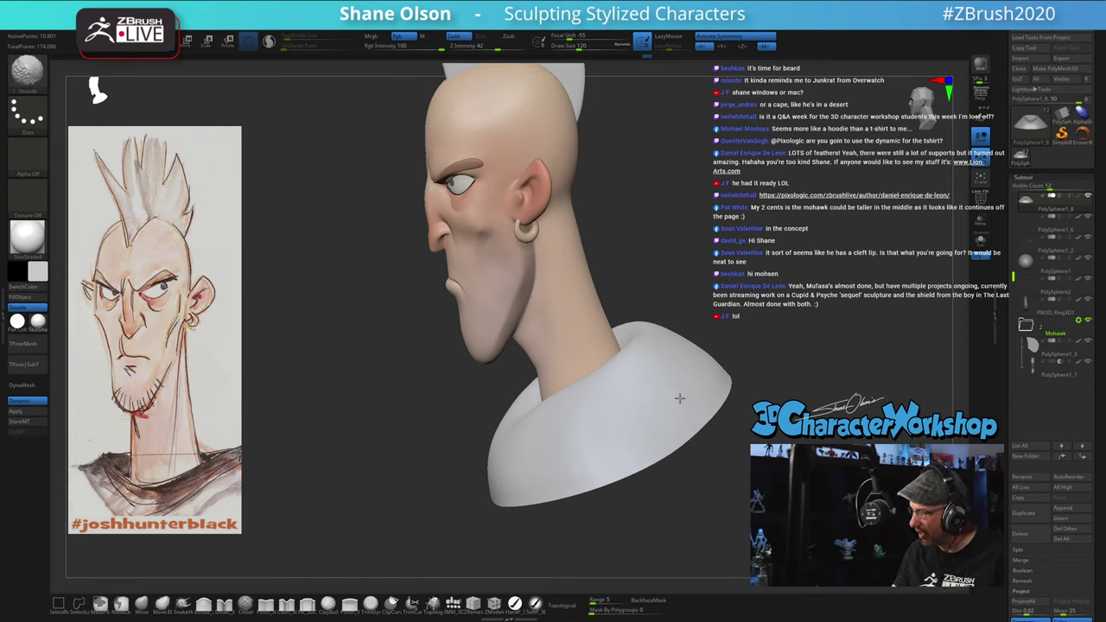
mouse_move(614, 445)
left_mouse_down()
mouse_move(640, 459)
mouse_move(674, 513)
mouse_move(612, 491)
left_mouse_up()
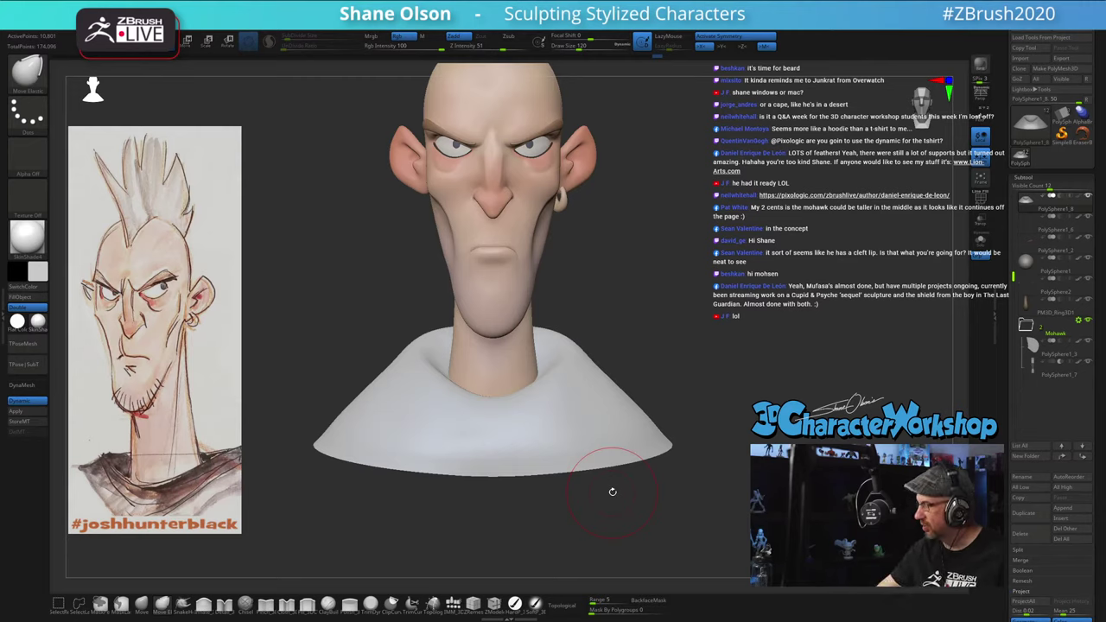
Step: Switch to the Cloth_3DCW brush with symmetry off and a draw size of 108
key("s")
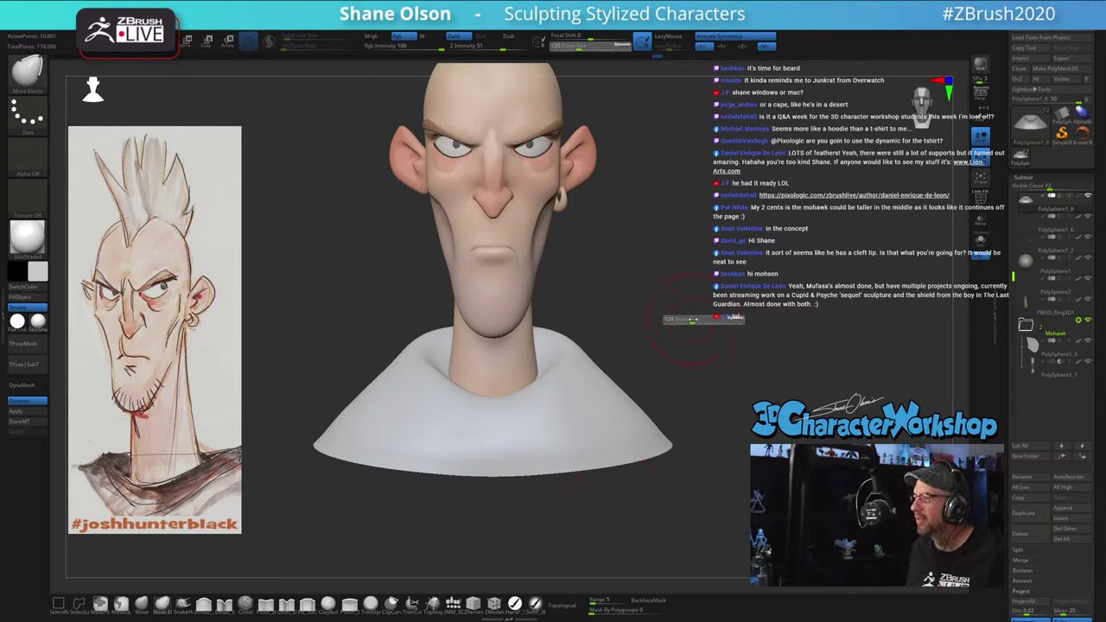
left_click_drag(715, 288, 694, 285, "alt")
key("s")
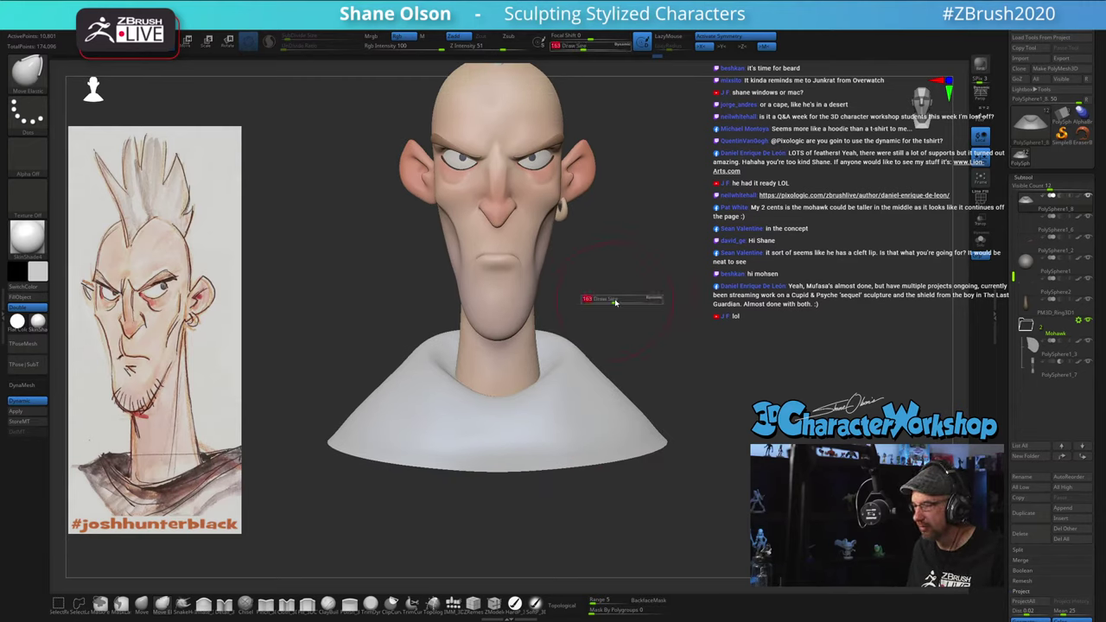
left_click_drag(615, 301, 608, 302)
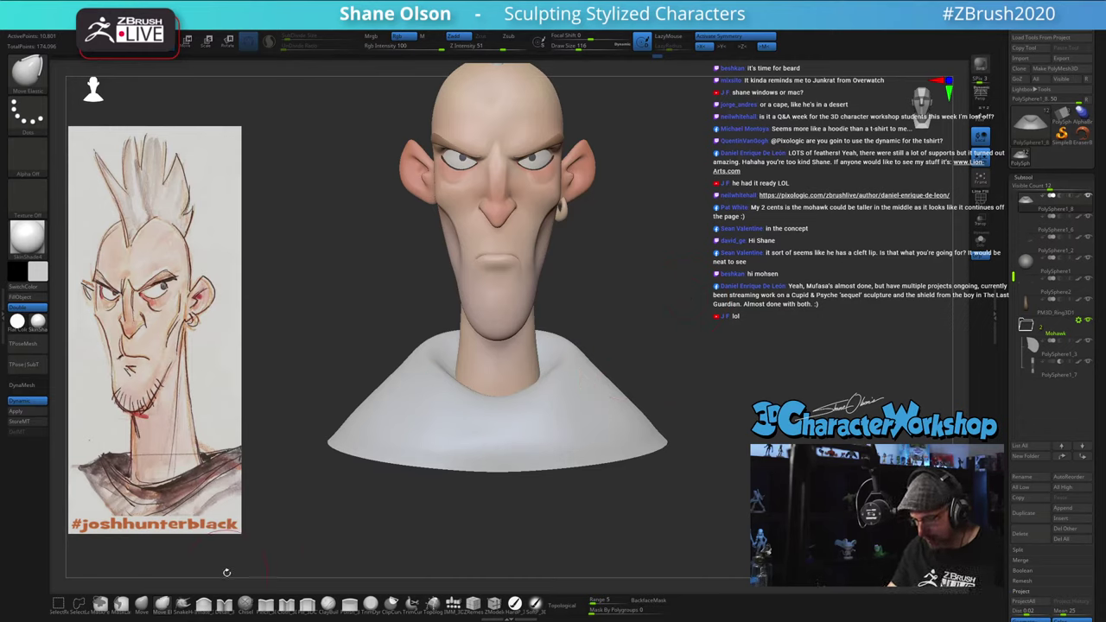
left_click(286, 603)
mouse_move(605, 339)
left_mouse_down()
mouse_move(639, 323)
mouse_move(630, 383)
mouse_move(637, 357)
left_mouse_up()
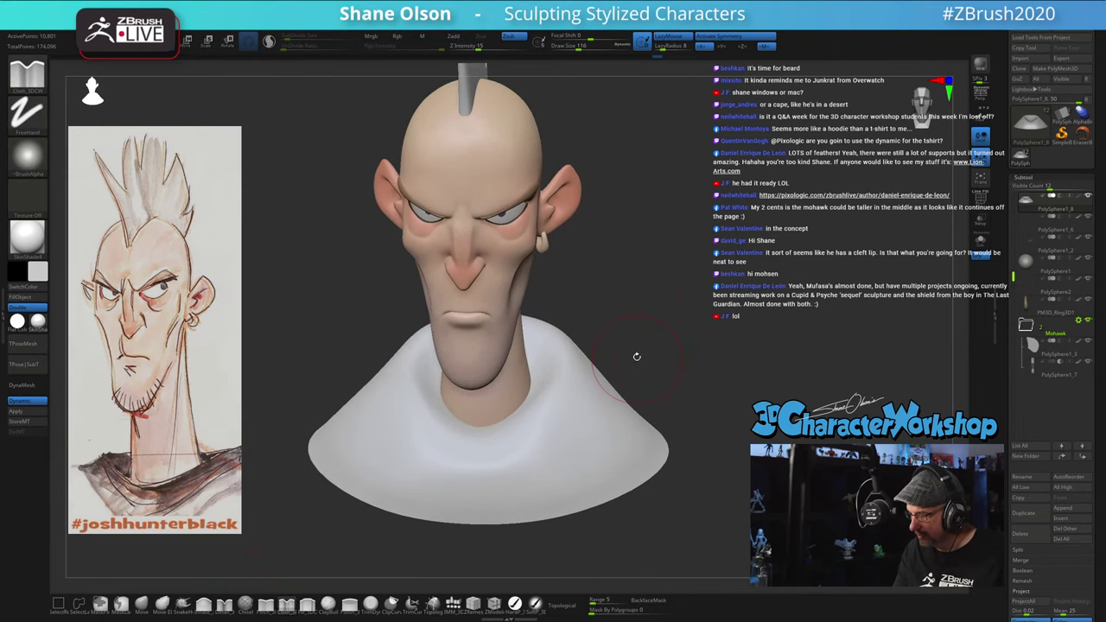
key("x")
key("s")
left_click(647, 355)
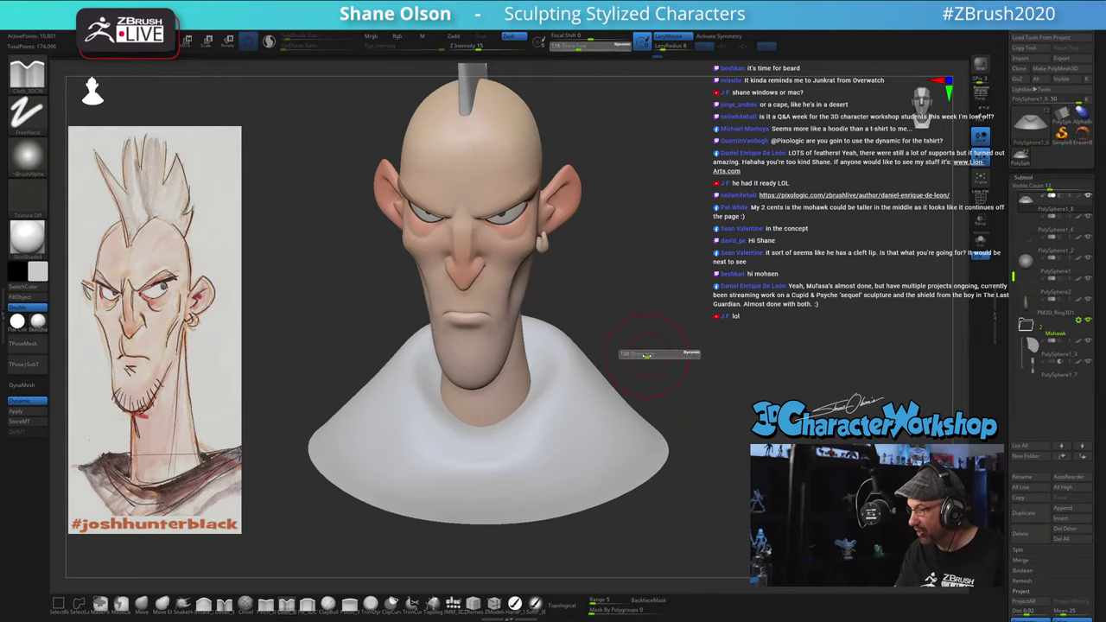
key("s")
Step: Stroke cloth folds along the front of the shirt's neckline and smooth them into the surface
left_click(416, 399)
mouse_move(414, 398)
left_mouse_down()
mouse_move(410, 385)
mouse_move(510, 471)
left_mouse_up()
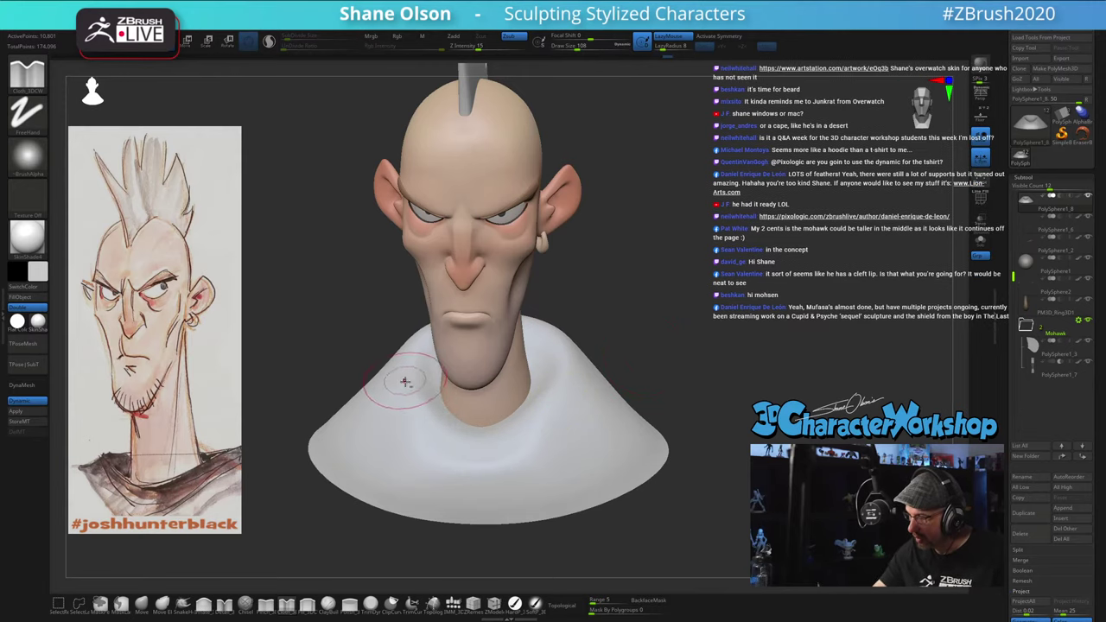
mouse_move(626, 436)
left_mouse_down()
mouse_move(647, 355)
mouse_move(683, 350)
left_mouse_up()
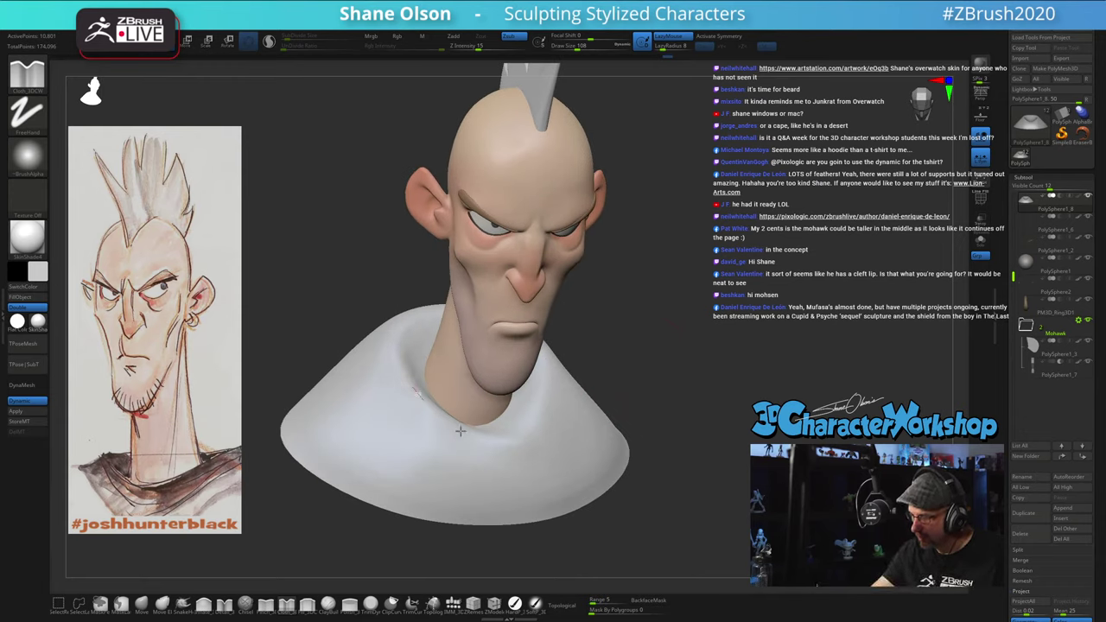
left_click_drag(461, 431, 512, 407)
left_click_drag(404, 373, 485, 446, "shift")
Step: Sculpt soft asymmetrical folds from the neck opening across the shoulder on the earring side
left_click_drag(683, 385, 639, 407)
right_click_drag(538, 399, 504, 422)
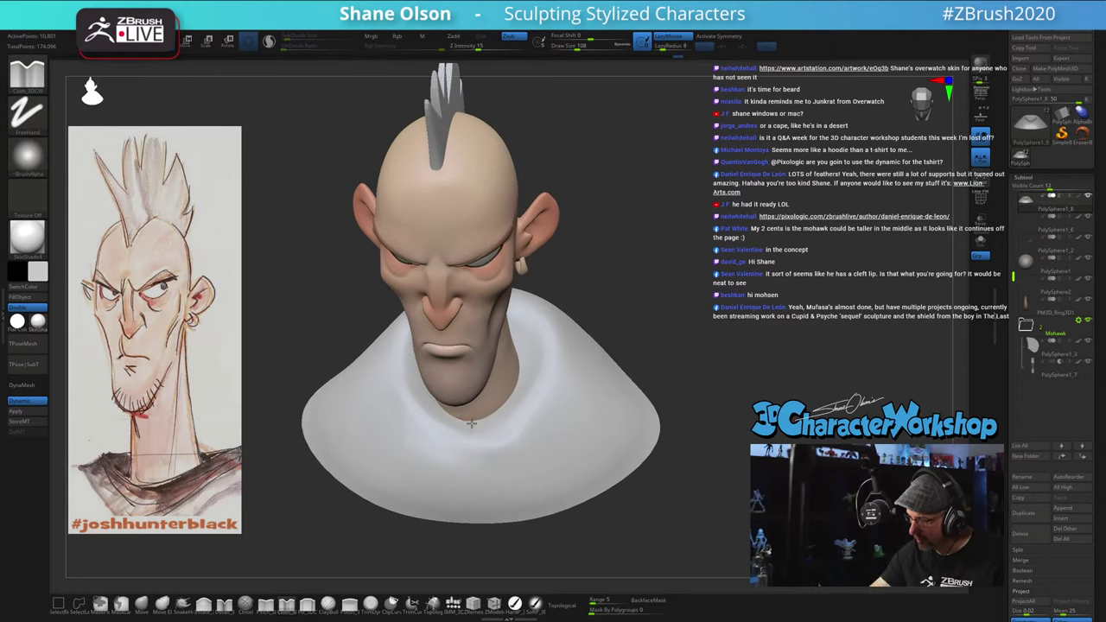
right_click_drag(629, 425, 553, 472)
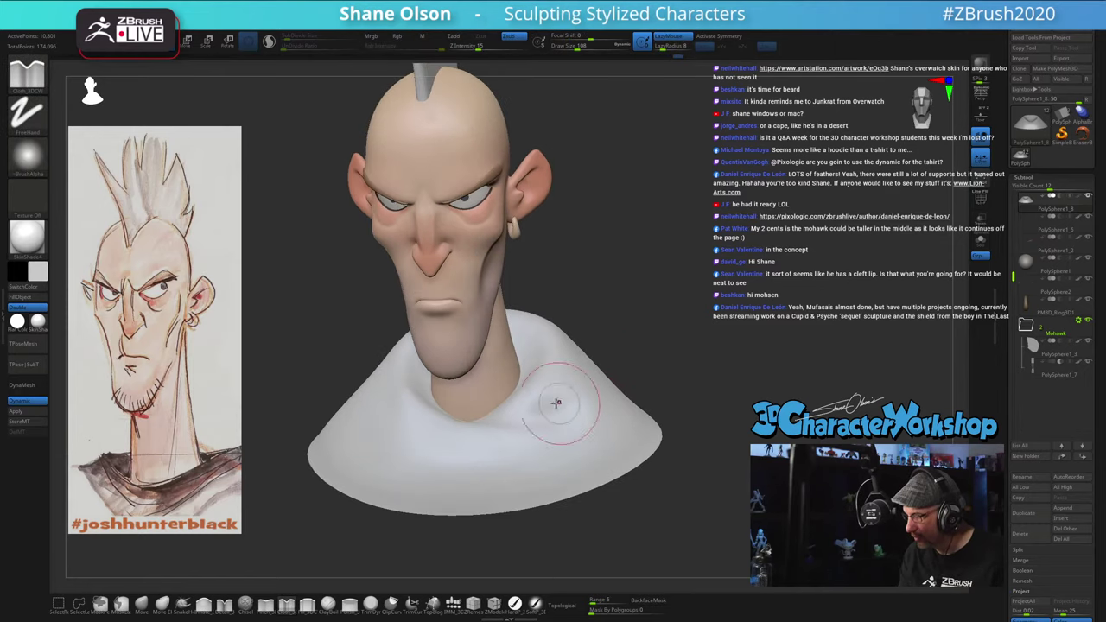
mouse_move(575, 356)
right_mouse_down()
mouse_move(686, 375)
mouse_move(563, 439)
right_mouse_up()
mouse_move(651, 334)
right_mouse_down()
mouse_move(729, 377)
mouse_move(700, 358)
mouse_move(698, 296)
mouse_move(637, 316)
right_mouse_up()
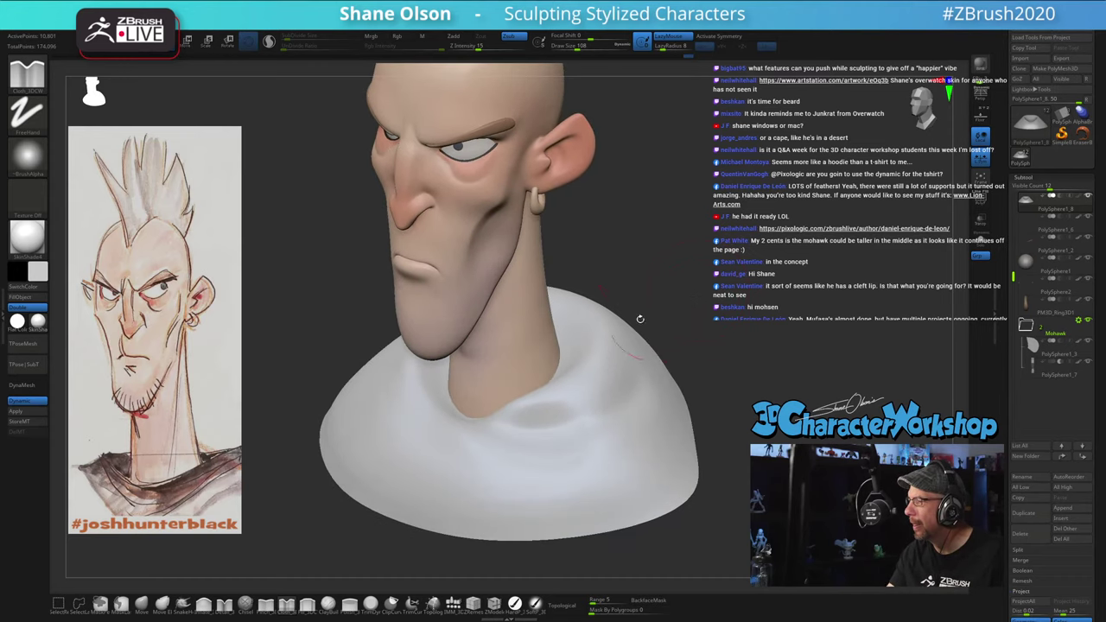
Step: Smooth the new folds beside the neck on the earring side
key("shift")
left_click_drag(548, 385, 538, 396, "shift")
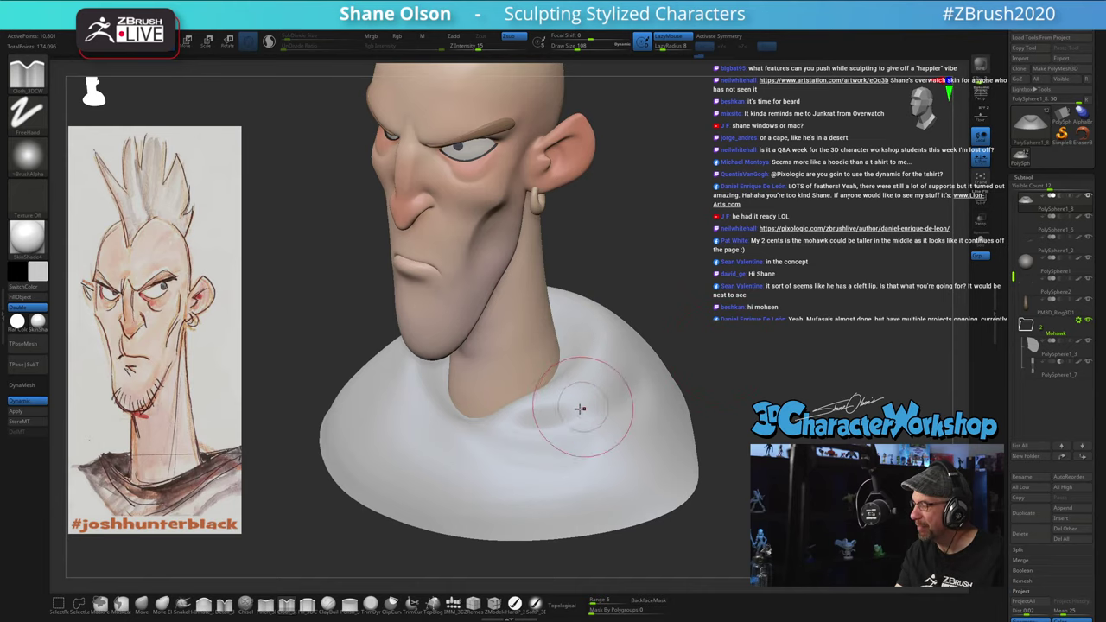
key("shift")
right_click_drag(605, 296, 630, 297)
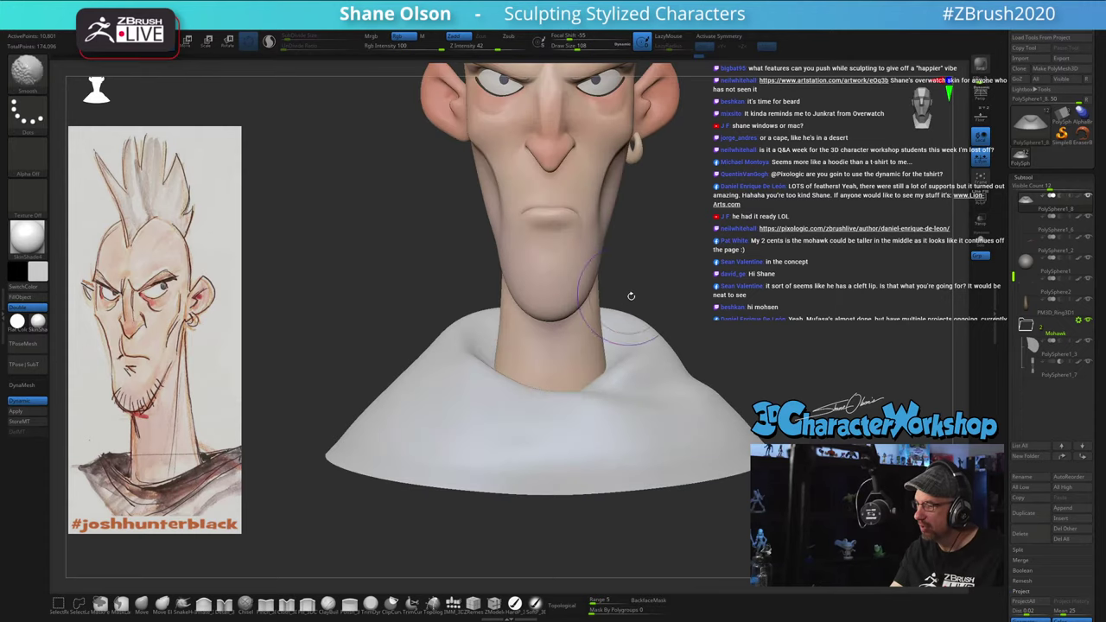
Step: Isolate the shirt from the character and rework the surface around its neck opening, smoothing it at the front
mouse_move(636, 335)
right_mouse_down("alt")
mouse_move(620, 358)
mouse_move(626, 383)
mouse_move(579, 414)
mouse_move(541, 403)
mouse_move(464, 417)
right_mouse_up("alt")
left_click_drag(474, 436, 469, 415, "shift")
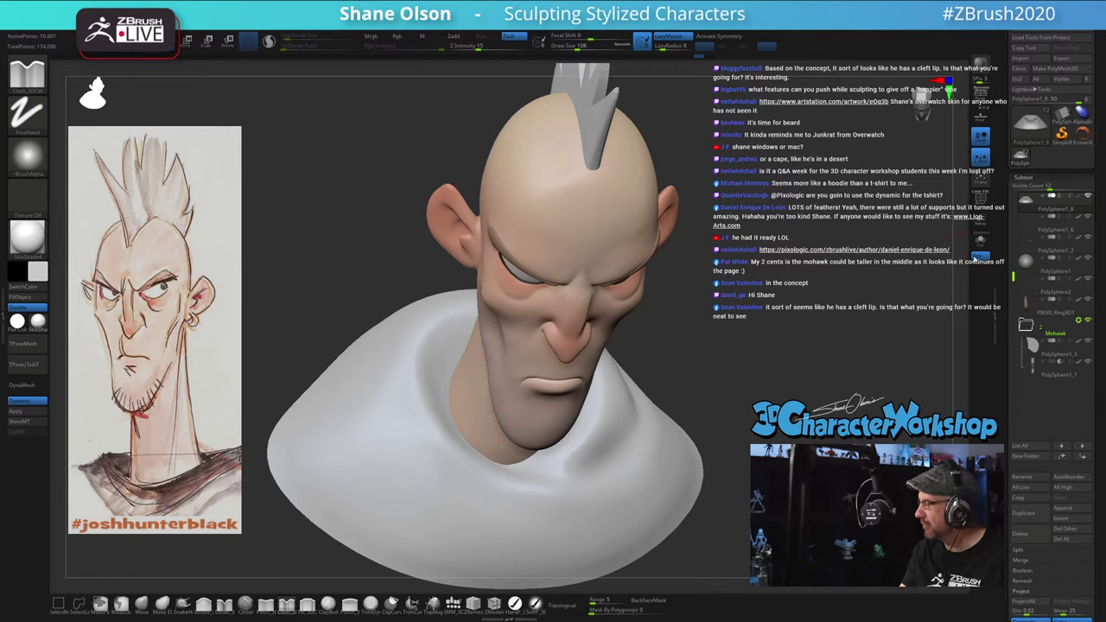
left_click(980, 242)
left_click_drag(790, 320, 696, 370)
mouse_move(519, 417)
left_mouse_down("shift")
mouse_move(489, 385)
mouse_move(501, 393)
left_mouse_up("shift")
mouse_move(498, 432)
left_mouse_down()
mouse_move(477, 440)
mouse_move(517, 364)
mouse_move(536, 436)
left_mouse_up()
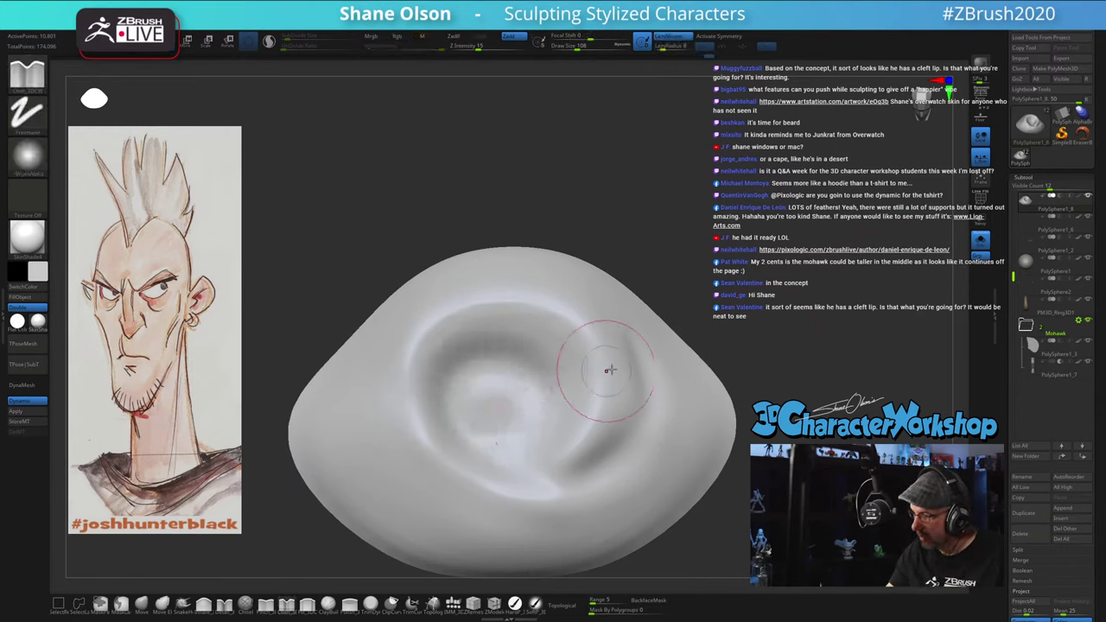
Step: Stroke curved cloth folds around the neck opening toward the earring-side shoulder and smooth between them
mouse_move(679, 327)
left_mouse_down()
mouse_move(675, 268)
mouse_move(671, 321)
left_mouse_up()
mouse_move(458, 409)
left_mouse_down()
mouse_move(450, 380)
mouse_move(558, 356)
left_mouse_up()
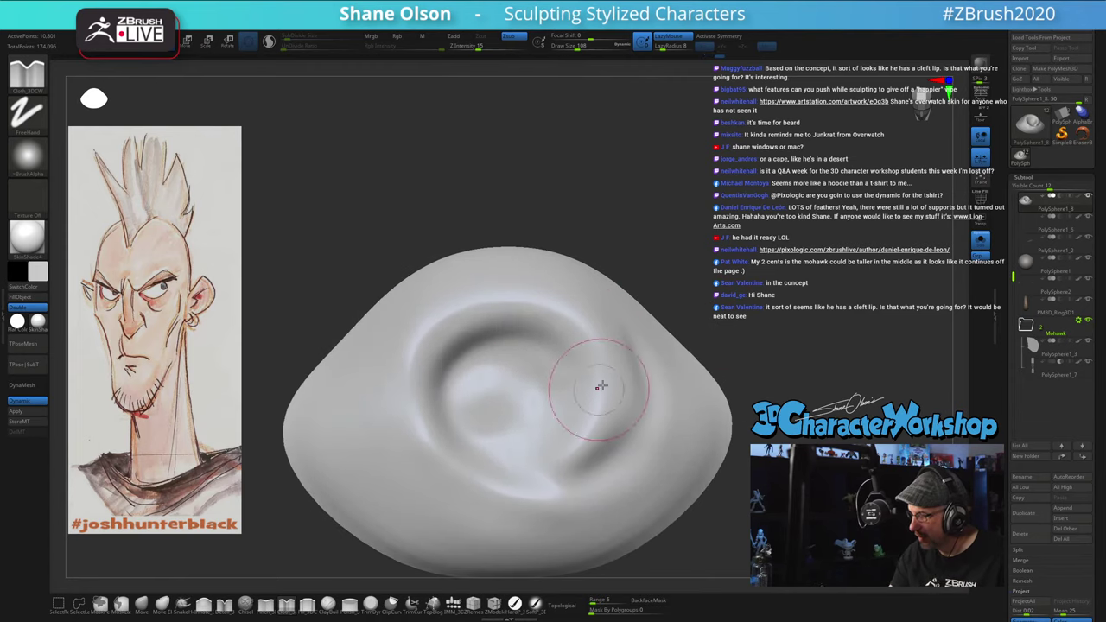
left_click_drag(664, 310, 674, 294)
left_click_drag(497, 350, 532, 381)
mouse_move(510, 398)
left_mouse_down("shift")
mouse_move(501, 420)
mouse_move(524, 408)
left_mouse_up("shift")
left_click_drag(672, 298, 699, 325)
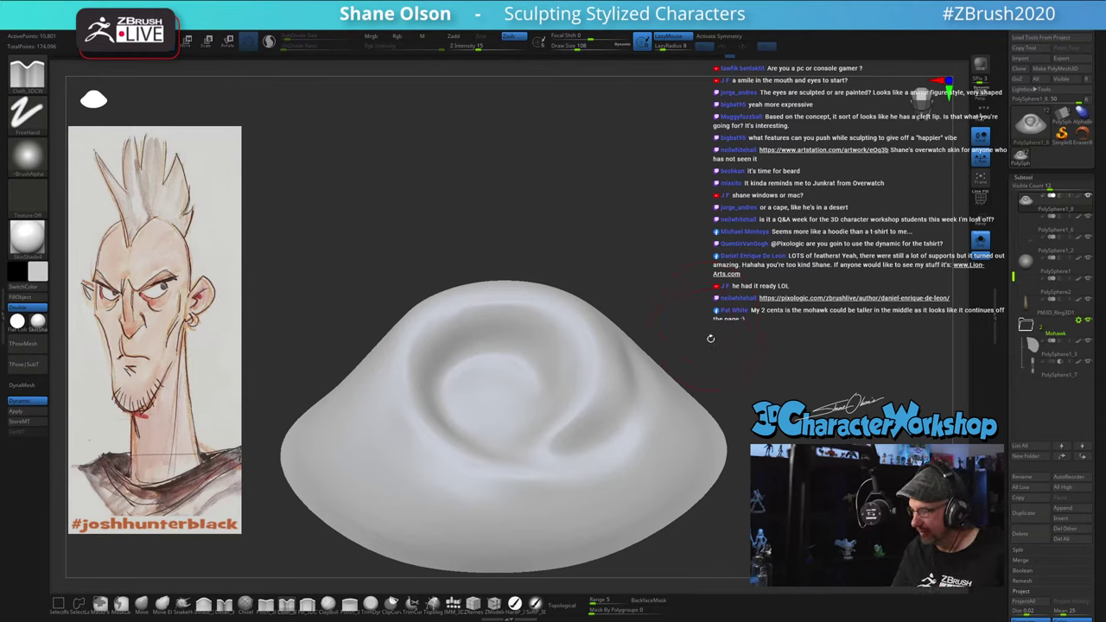
Step: Deepen the fold curling from the front neckline up over the earring-side shoulder and soften its edges by smoothing
left_click_drag(711, 339, 703, 361)
mouse_move(477, 454)
left_mouse_down()
mouse_move(644, 435)
mouse_move(664, 411)
left_mouse_up()
left_click_drag(733, 365, 724, 357)
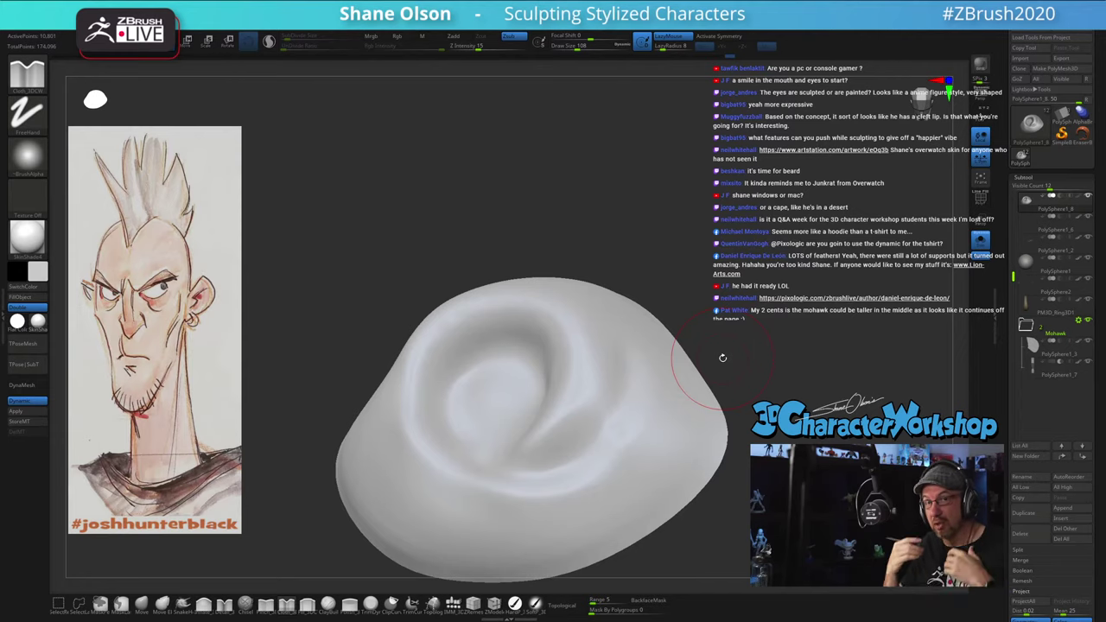
left_click_drag(734, 343, 735, 380)
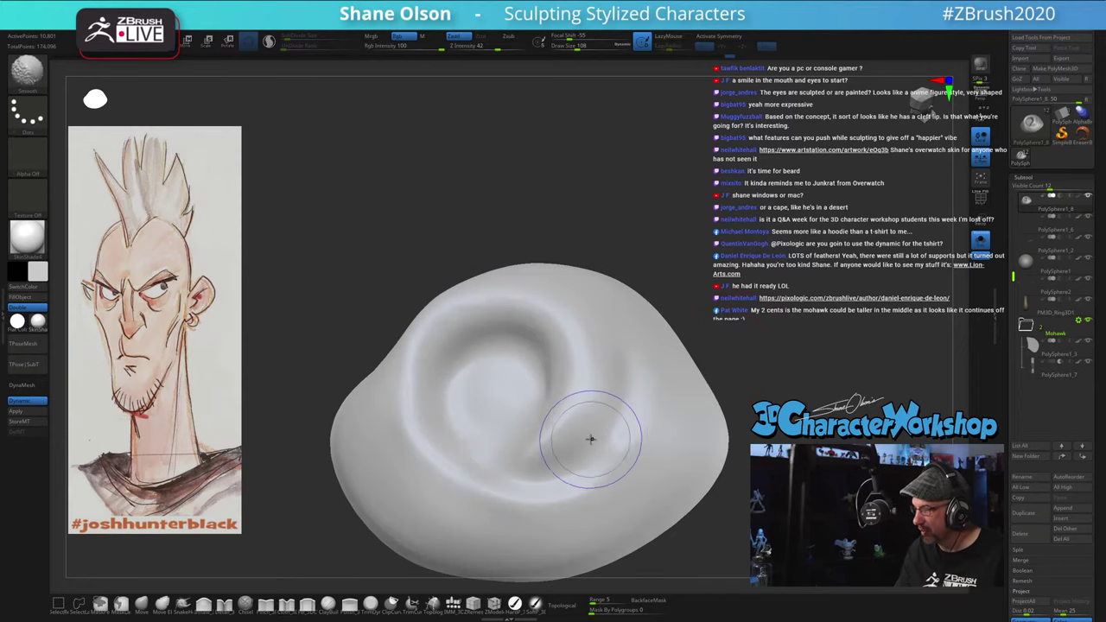
mouse_move(591, 439)
left_mouse_down("shift")
mouse_move(619, 402)
mouse_move(601, 463)
left_mouse_up("shift")
mouse_move(733, 418)
left_mouse_down()
mouse_move(694, 427)
mouse_move(732, 445)
left_mouse_up()
left_click_drag(592, 458, 619, 406)
mouse_move(716, 366)
left_mouse_down()
mouse_move(739, 400)
mouse_move(672, 415)
left_mouse_up()
left_click_drag(534, 505, 507, 474, "shift")
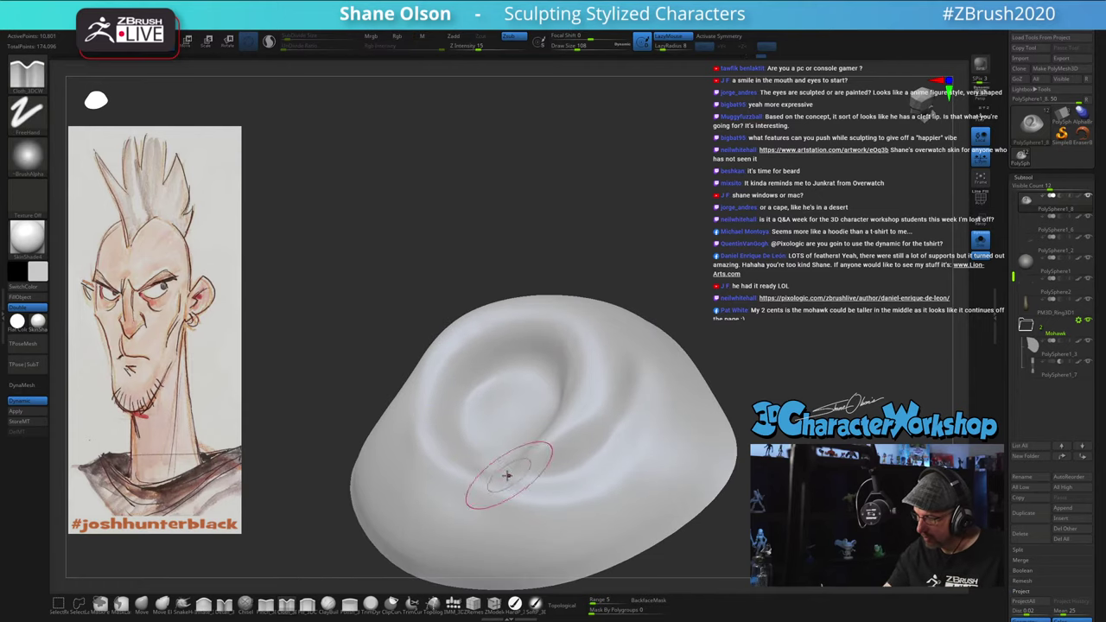
Step: Increase the draw size to 156 and stroke broad folds from the shoulder opposite the earring around the shirt's front
right_click_drag(506, 474, 511, 487)
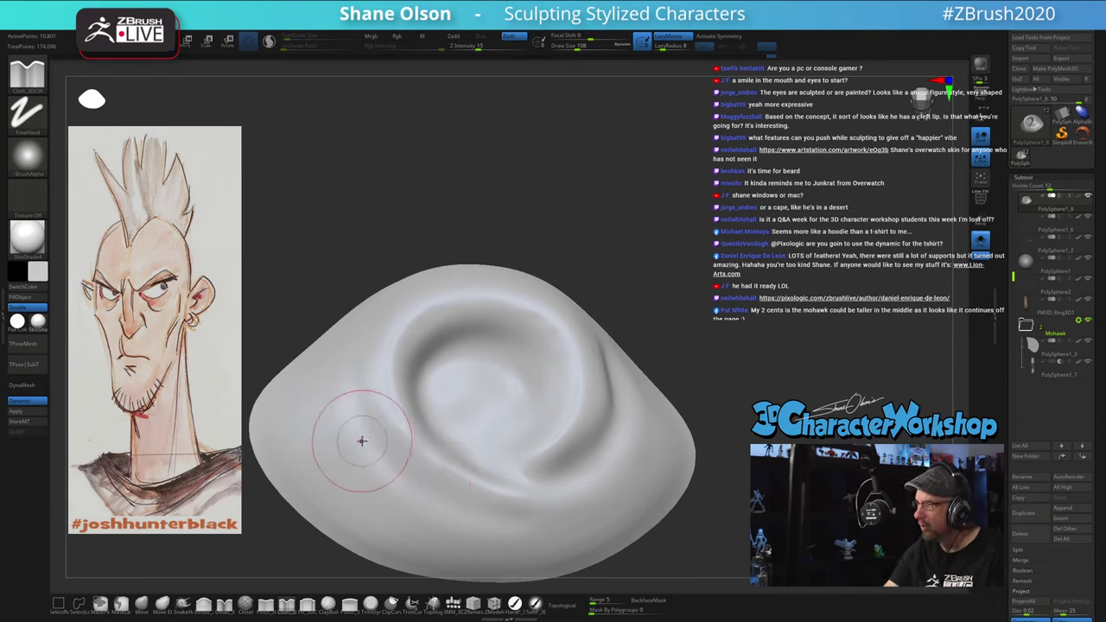
mouse_move(365, 448)
right_mouse_down("ctrl")
mouse_move(355, 437)
mouse_move(395, 427)
mouse_move(406, 389)
right_mouse_up("ctrl")
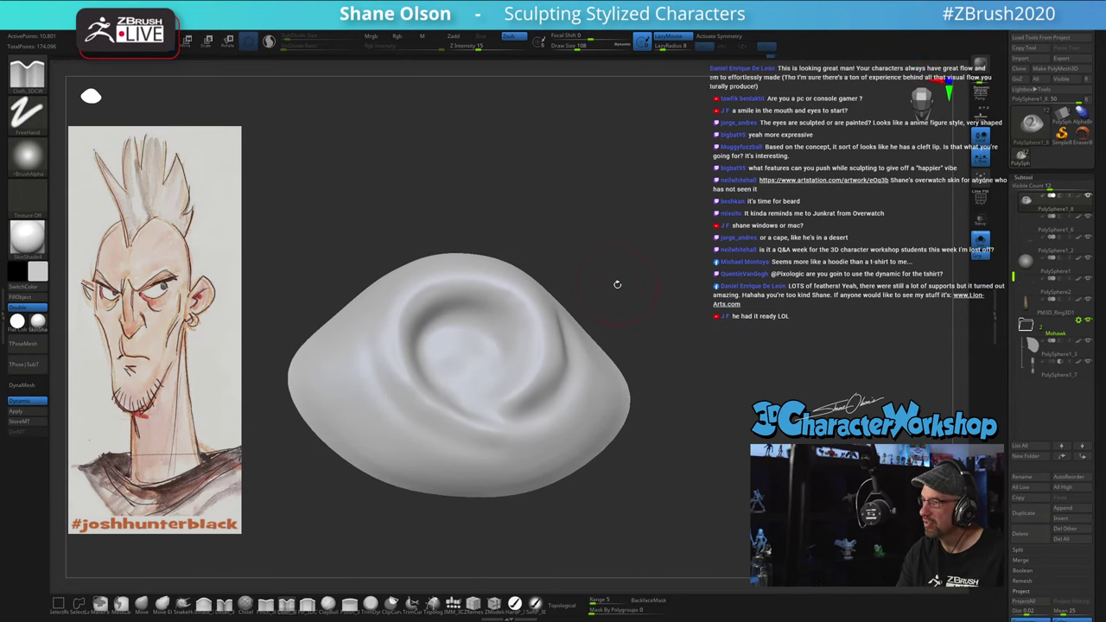
key("s")
left_click(617, 299)
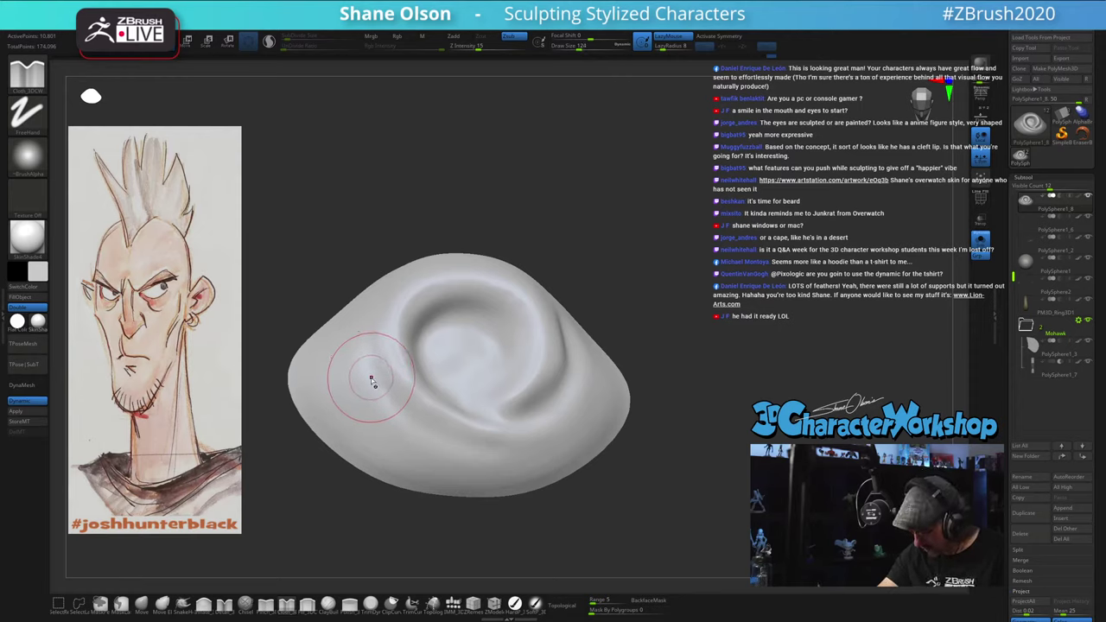
key("bracketright")
key("bracketright")
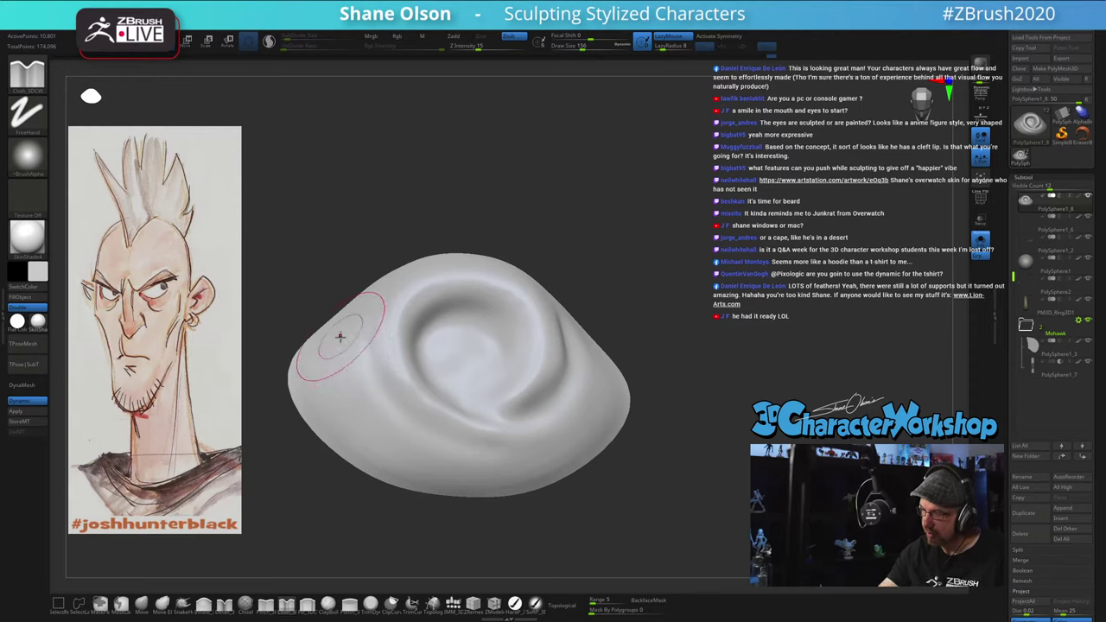
left_click_drag(340, 335, 509, 463)
mouse_move(670, 449)
left_mouse_down()
mouse_move(669, 461)
mouse_move(687, 353)
mouse_move(697, 366)
mouse_move(689, 349)
mouse_move(679, 381)
left_mouse_up()
mouse_move(511, 486)
left_mouse_down()
mouse_move(579, 462)
mouse_move(586, 371)
left_mouse_up()
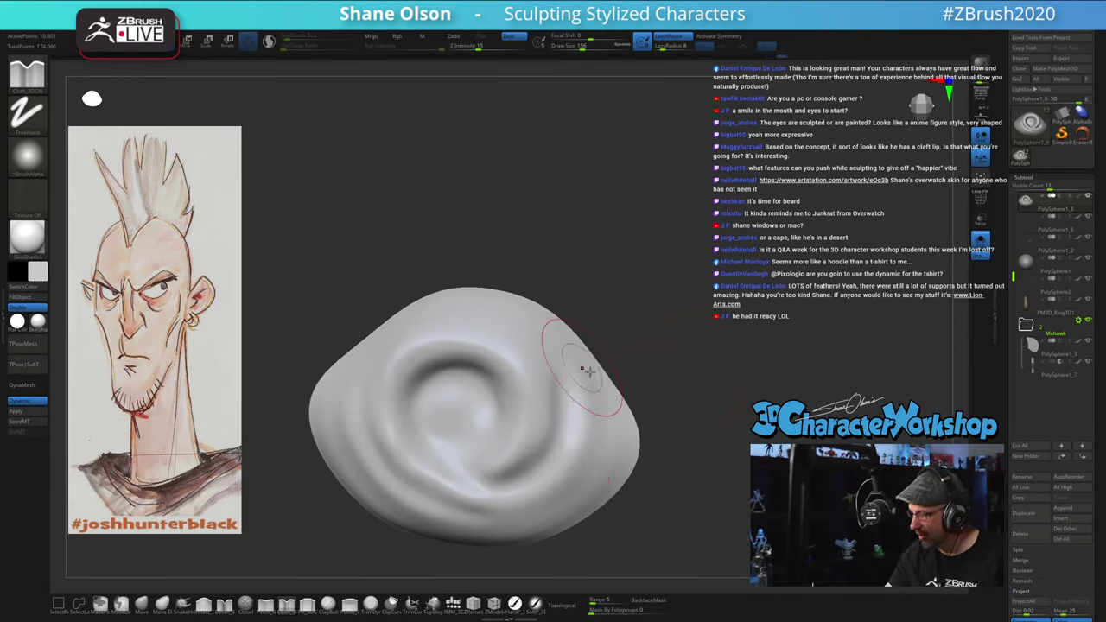
mouse_move(678, 371)
left_mouse_down()
mouse_move(698, 442)
mouse_move(669, 311)
left_mouse_up()
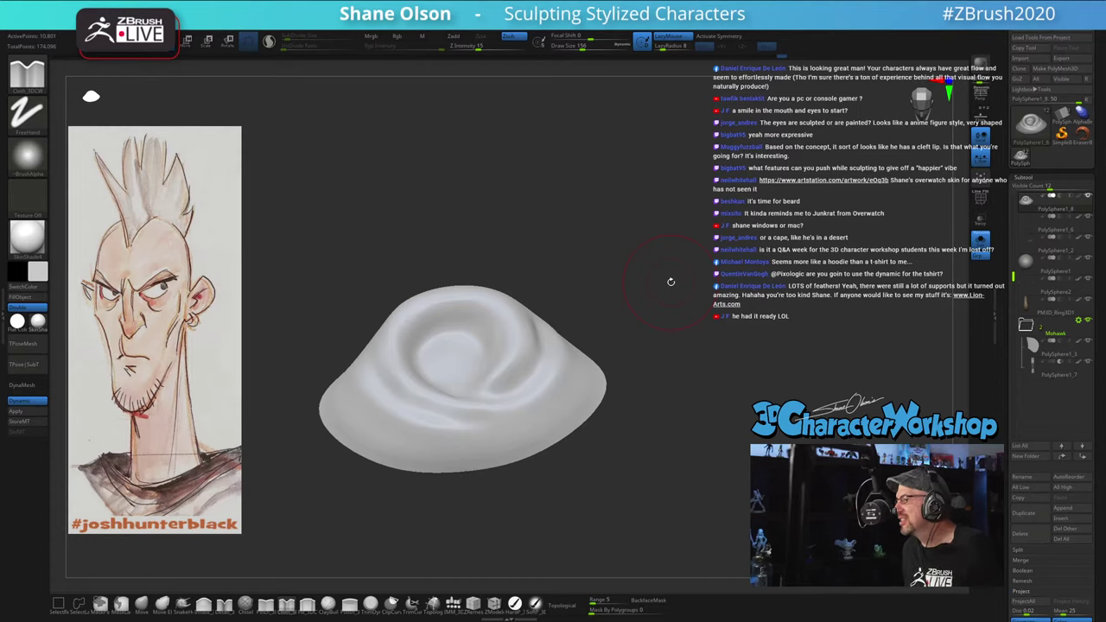
Step: Reduce the draw size to 90 and carve tighter creases along the inner front edge of the neckline
mouse_move(644, 425)
left_mouse_down()
mouse_move(640, 474)
mouse_move(555, 452)
left_mouse_up()
key("s")
key("s")
left_click_drag(473, 404, 428, 398)
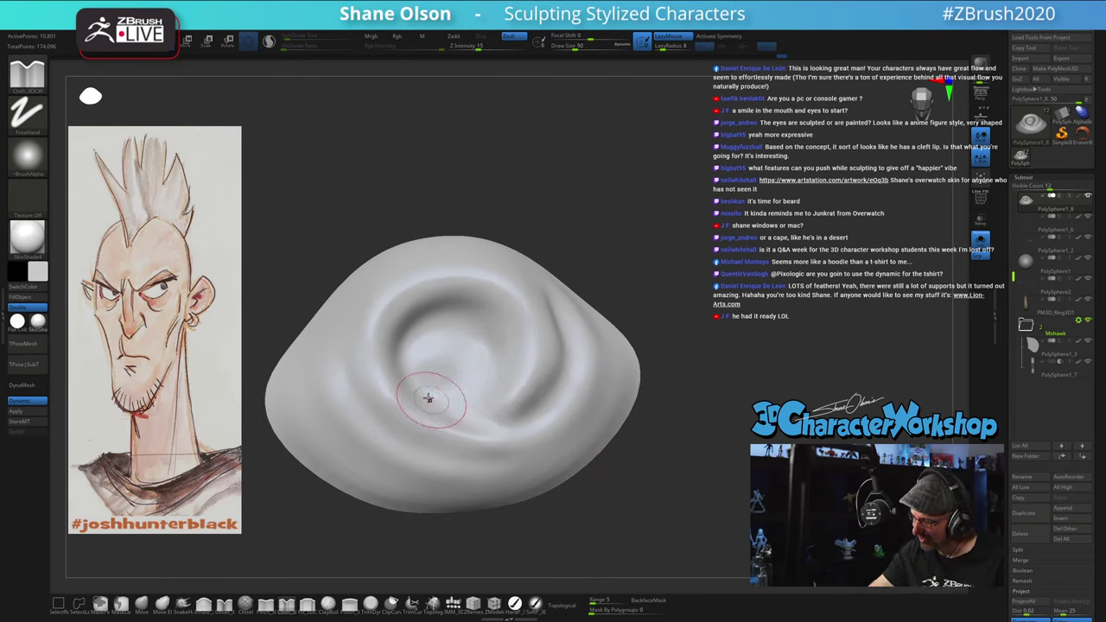
left_click_drag(502, 410, 531, 394)
left_click_drag(435, 402, 512, 416)
mouse_move(591, 383)
right_mouse_down()
mouse_move(558, 380)
mouse_move(552, 391)
right_mouse_up()
Step: Sharpen the crease running along the earring-side shoulder and smooth where it meets the front neckline
mouse_move(605, 422)
left_mouse_down()
mouse_move(603, 395)
mouse_move(670, 395)
left_mouse_up()
mouse_move(564, 395)
right_mouse_down()
mouse_move(582, 385)
mouse_move(573, 395)
right_mouse_up()
left_click_drag(561, 409, 538, 335)
mouse_move(610, 399)
right_mouse_down()
mouse_move(666, 434)
mouse_move(664, 447)
right_mouse_up()
left_click_drag(543, 430, 545, 460, "shift")
mouse_move(680, 500)
left_mouse_down()
mouse_move(674, 458)
mouse_move(686, 506)
left_mouse_up()
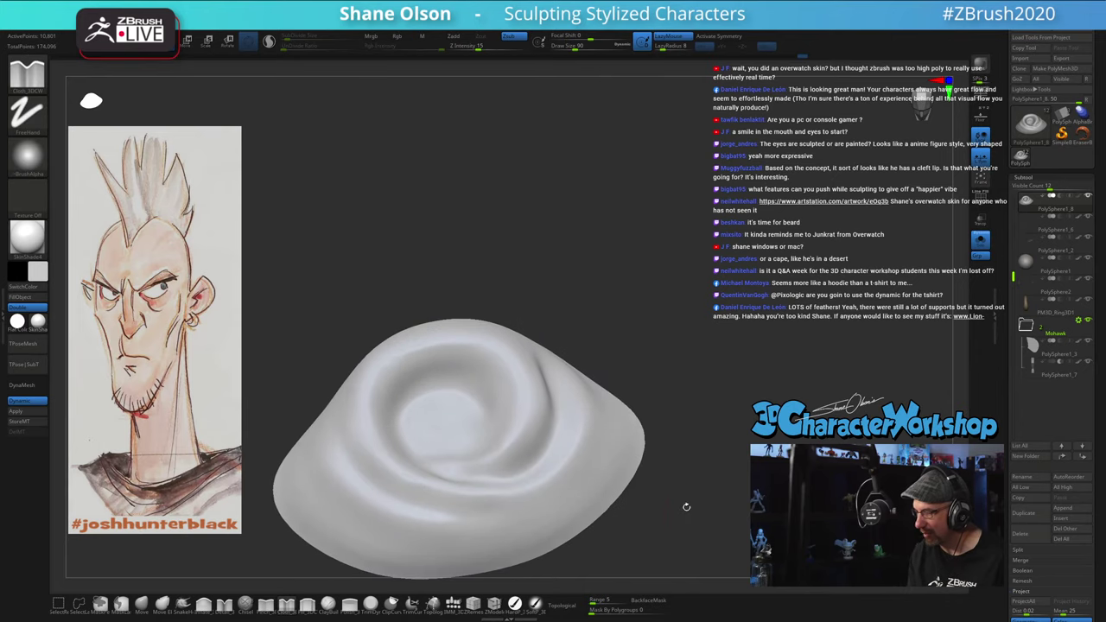
Step: Refine the fold overlapping at the front of the neck opening and smooth it toward the earring-side shoulder
left_click_drag(444, 474, 485, 478)
right_click_drag(694, 487, 648, 472)
key("shift")
left_click_drag(485, 473, 540, 445, "shift")
left_click_drag(683, 458, 682, 330, "alt")
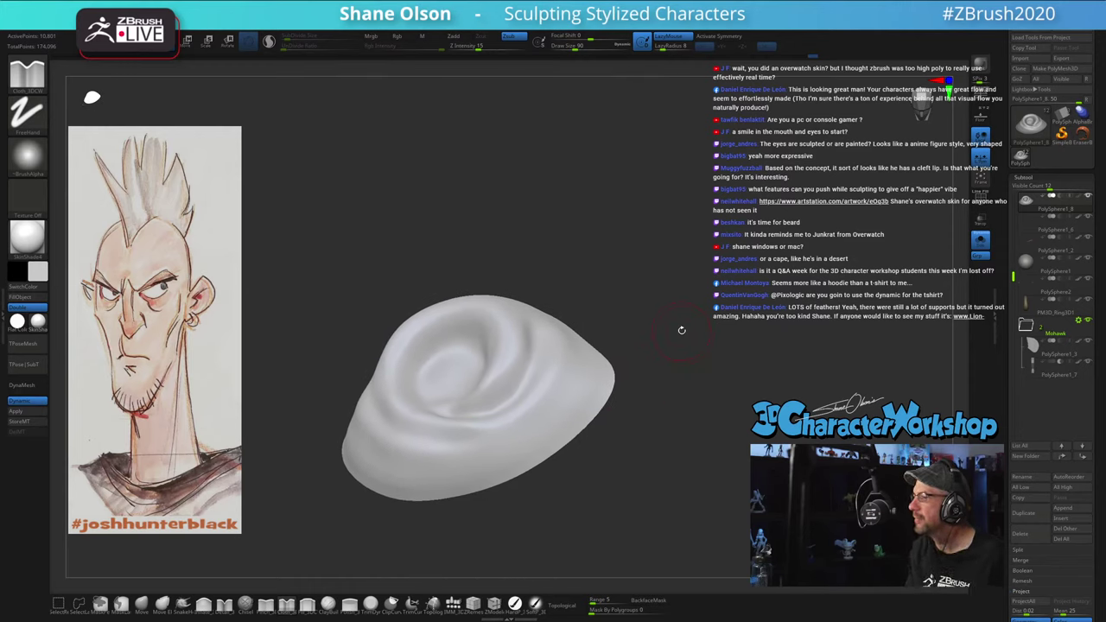
right_click_drag(709, 298, 769, 325)
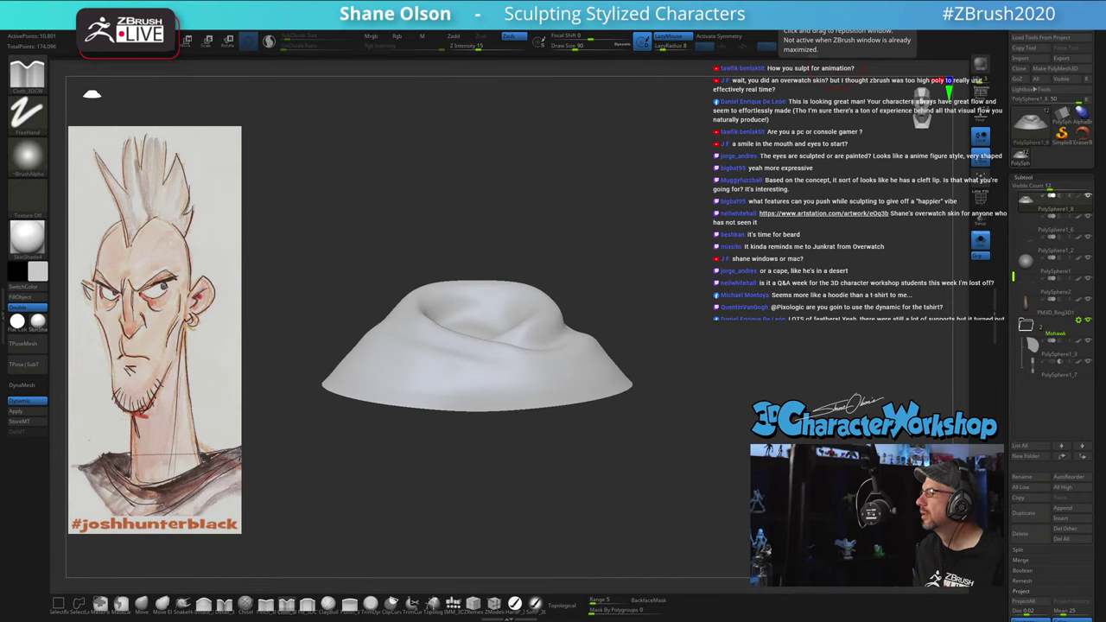
Step: Open the Zenyatta Baseball Skin for Overwatch artwork on ArtStation in the browser, examine its images, and return to ZBrush
left_click_drag(1003, 2, 707, 123)
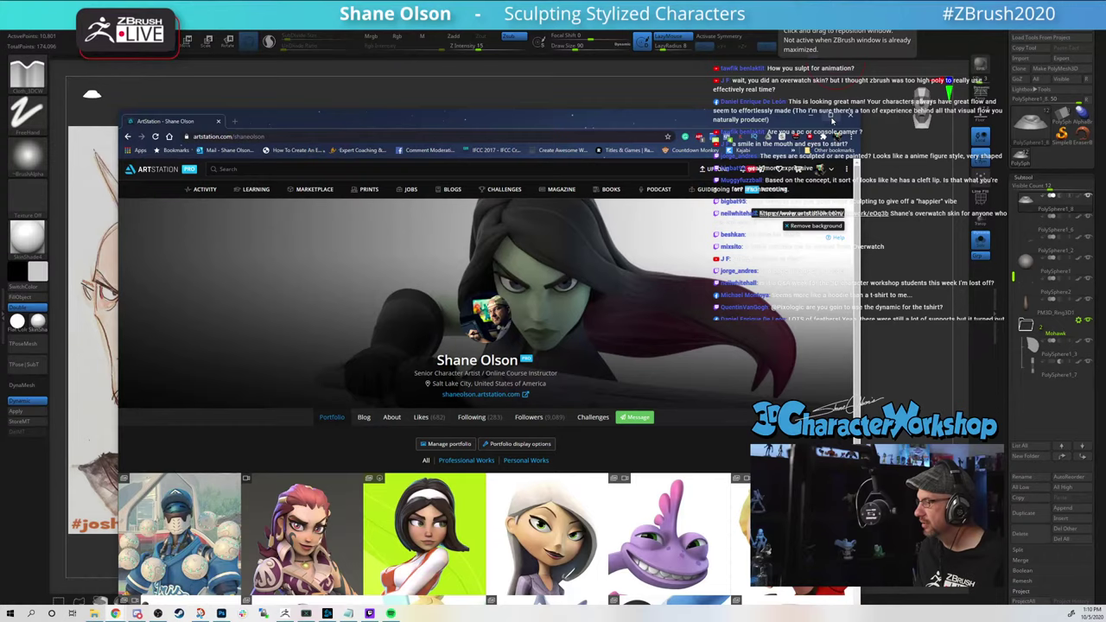
left_click(832, 121)
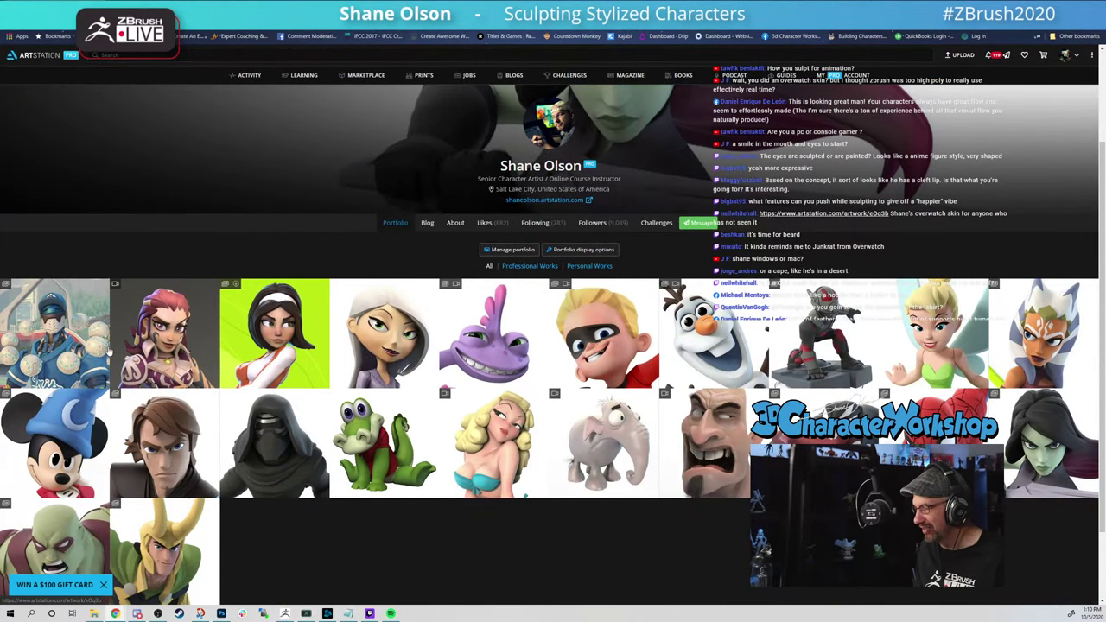
left_click(44, 322)
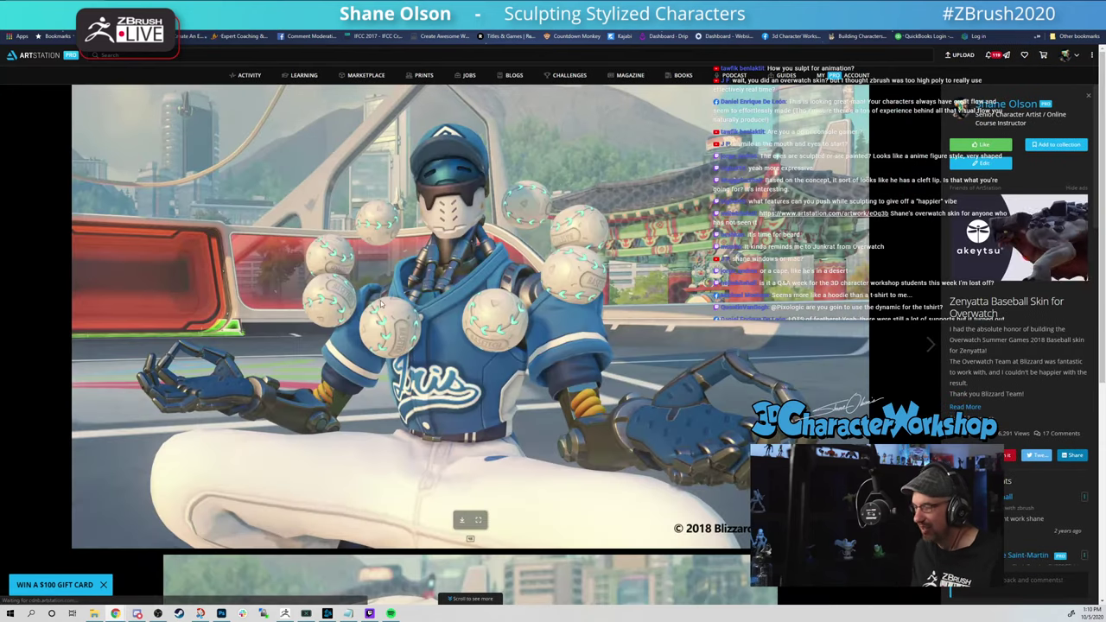
scroll(406, 325, "down", 2)
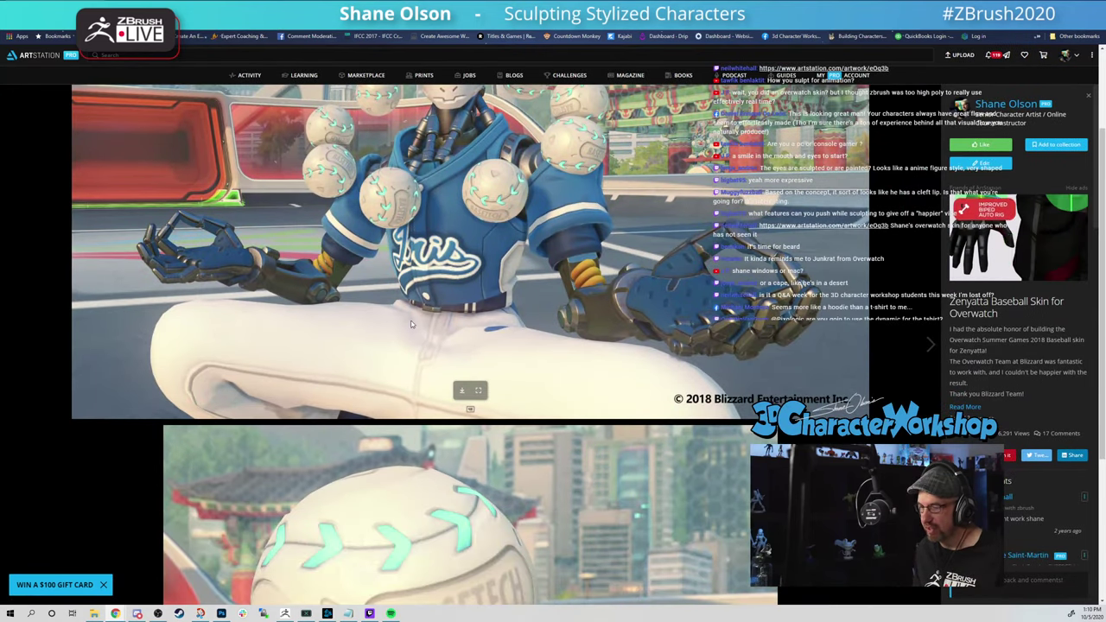
scroll(510, 322, "down", 3)
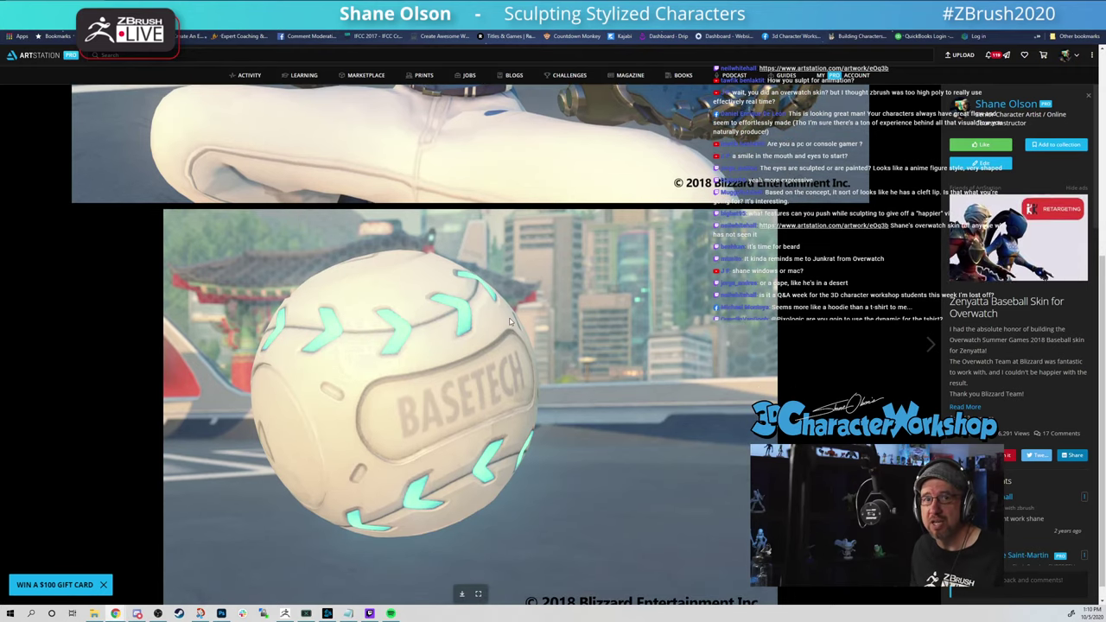
scroll(511, 337, "up", 4)
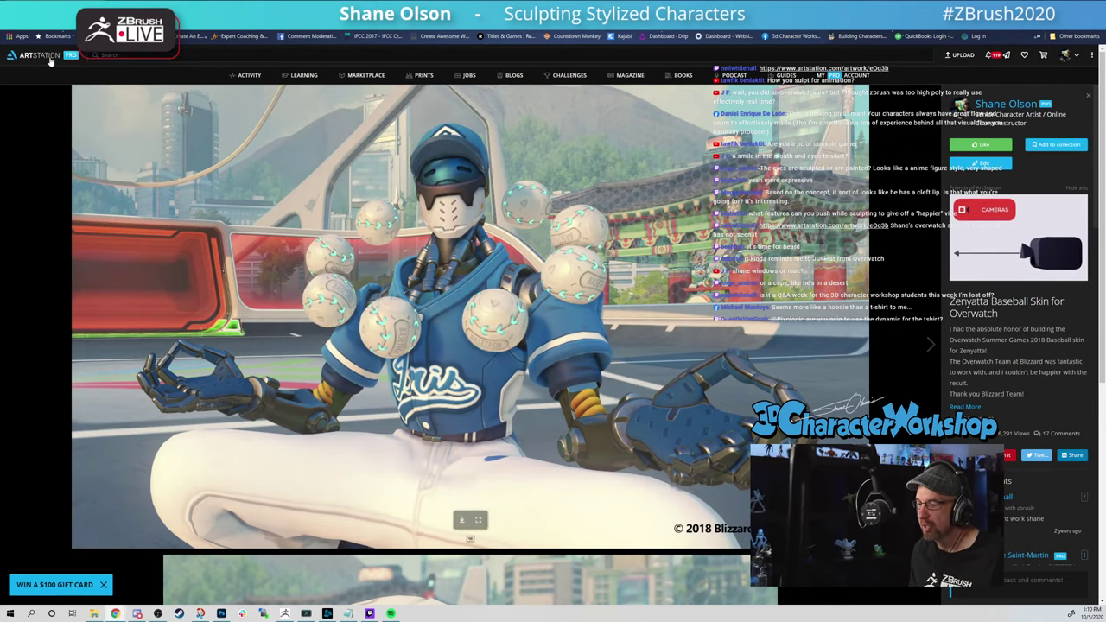
key("alt+Tab")
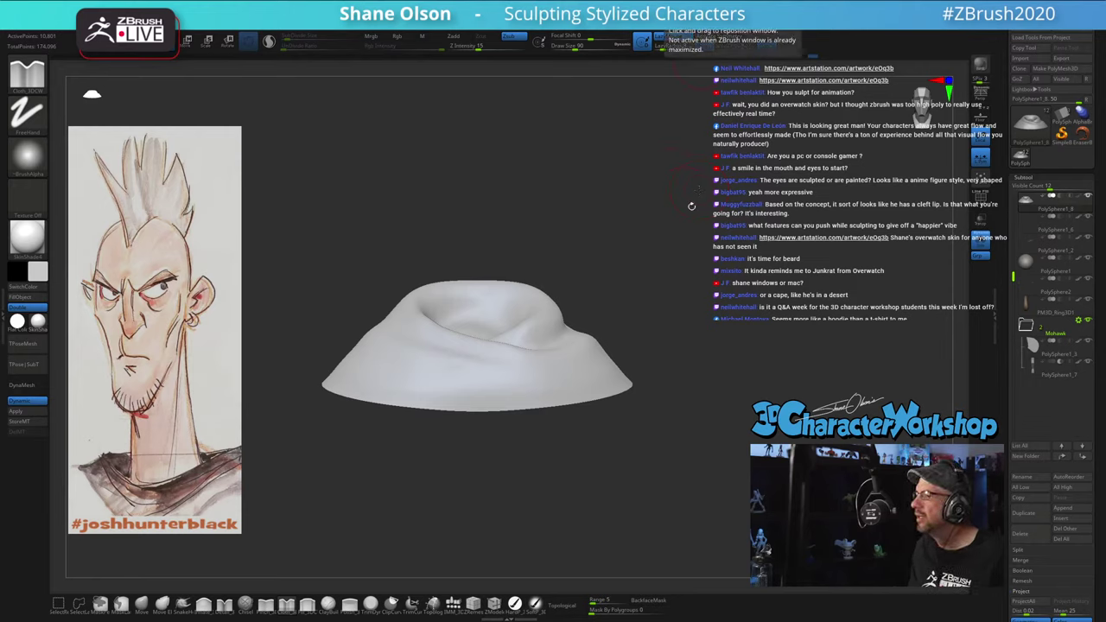
Step: Reshape the overlapping fold between the front neckline and the earring-side crease, smoothing the inside of the neck opening
left_click_drag(726, 223, 729, 249)
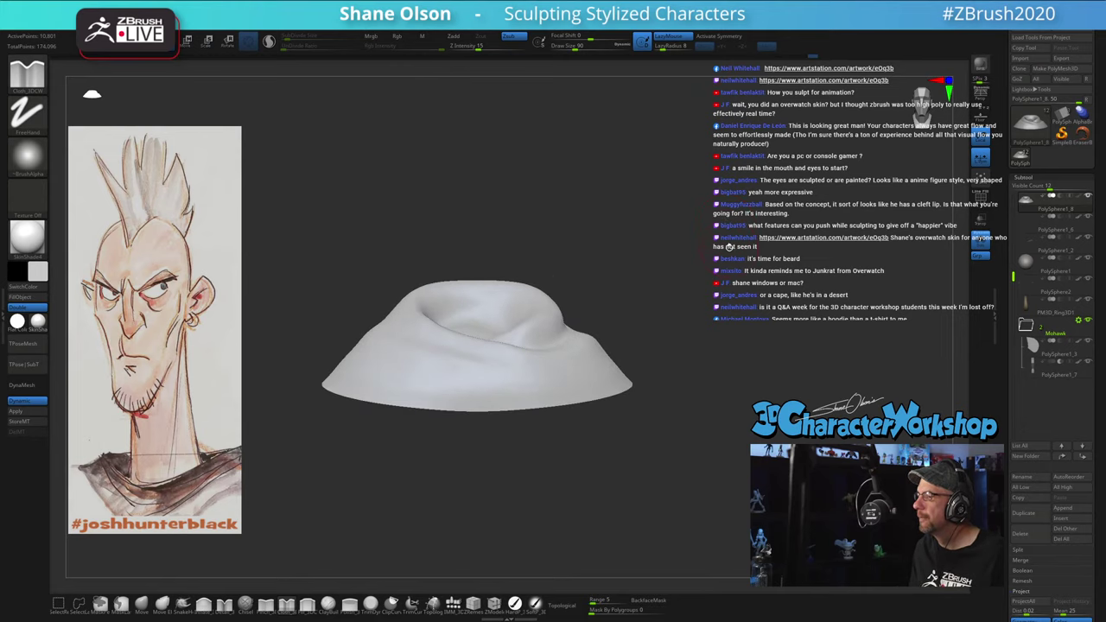
mouse_move(655, 448)
left_mouse_down()
mouse_move(669, 479)
mouse_move(639, 436)
left_mouse_up()
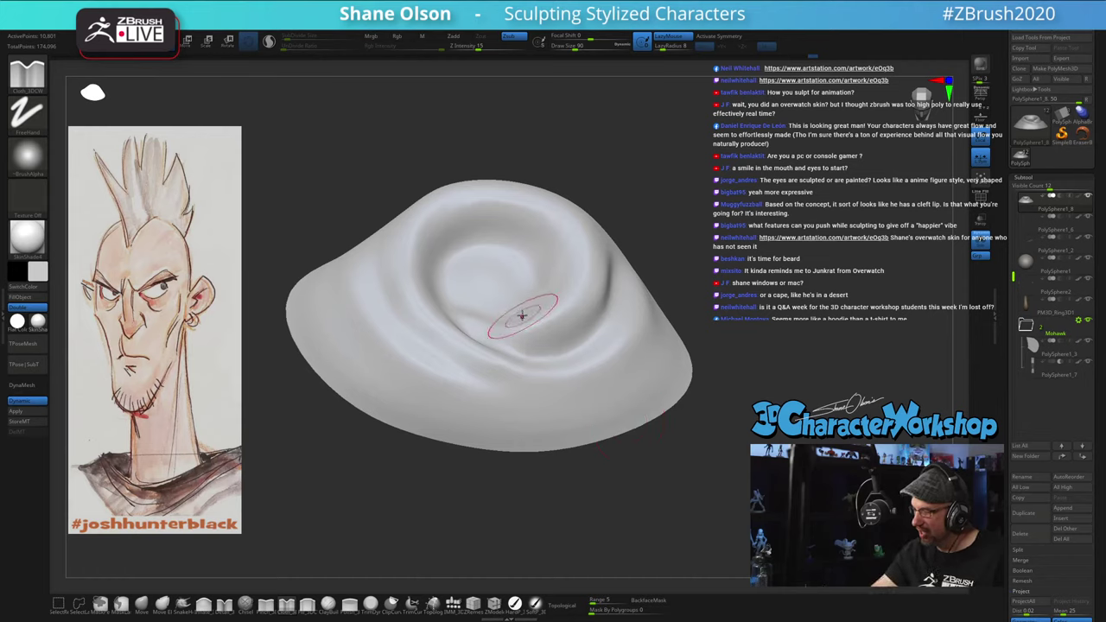
key("b")
key("s")
key("t")
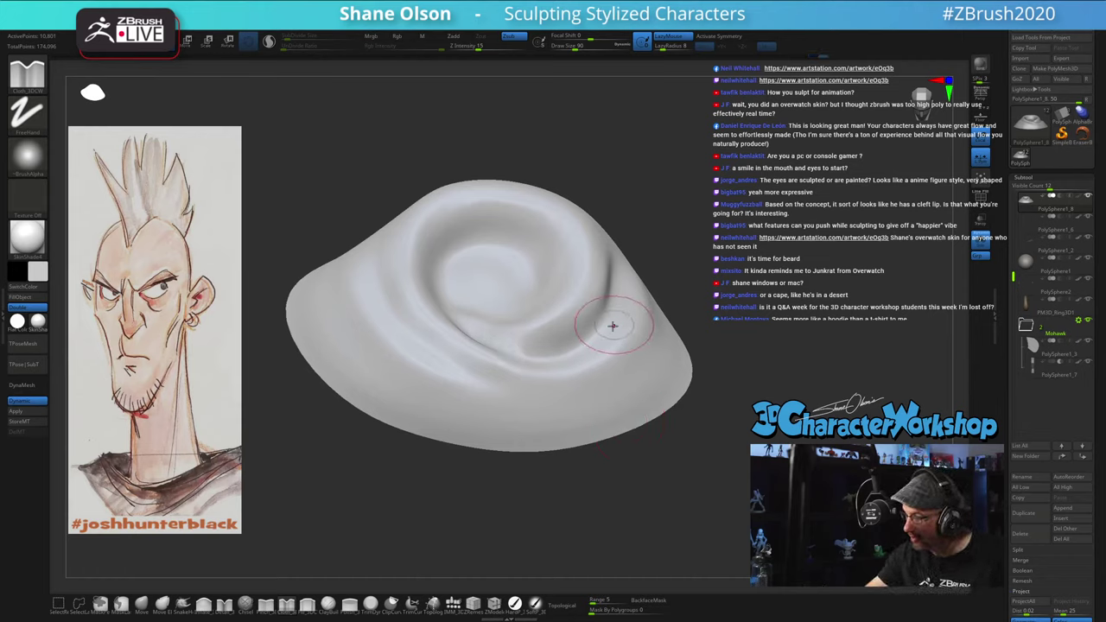
right_click_drag(613, 326, 609, 343)
left_click_drag(516, 314, 471, 299, "shift")
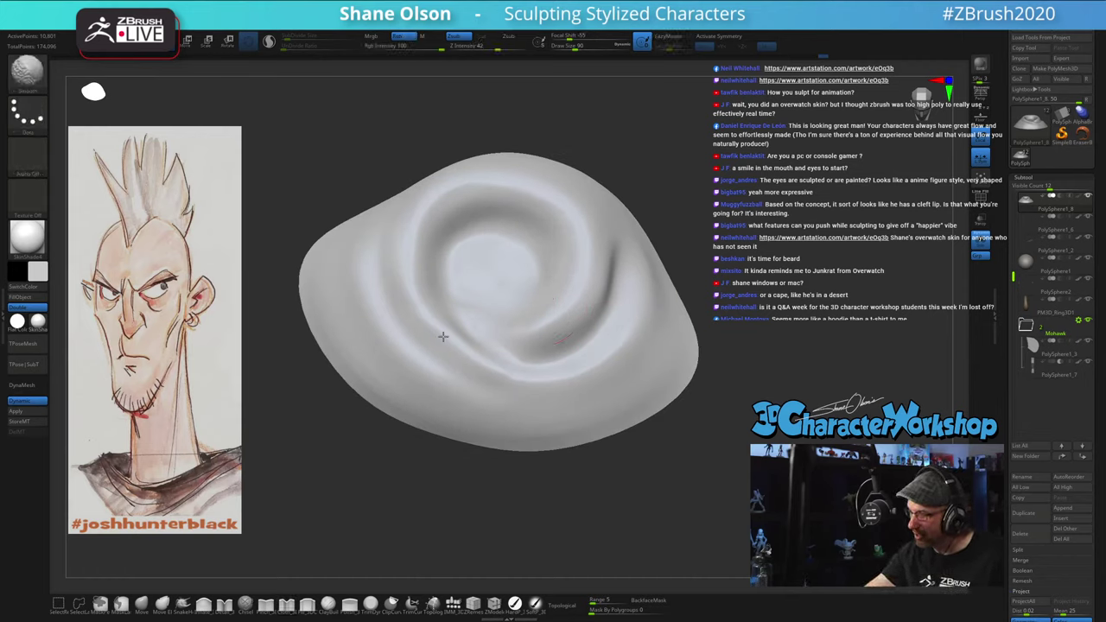
right_click_drag(642, 364, 641, 327)
right_click_drag(491, 302, 506, 343, "alt")
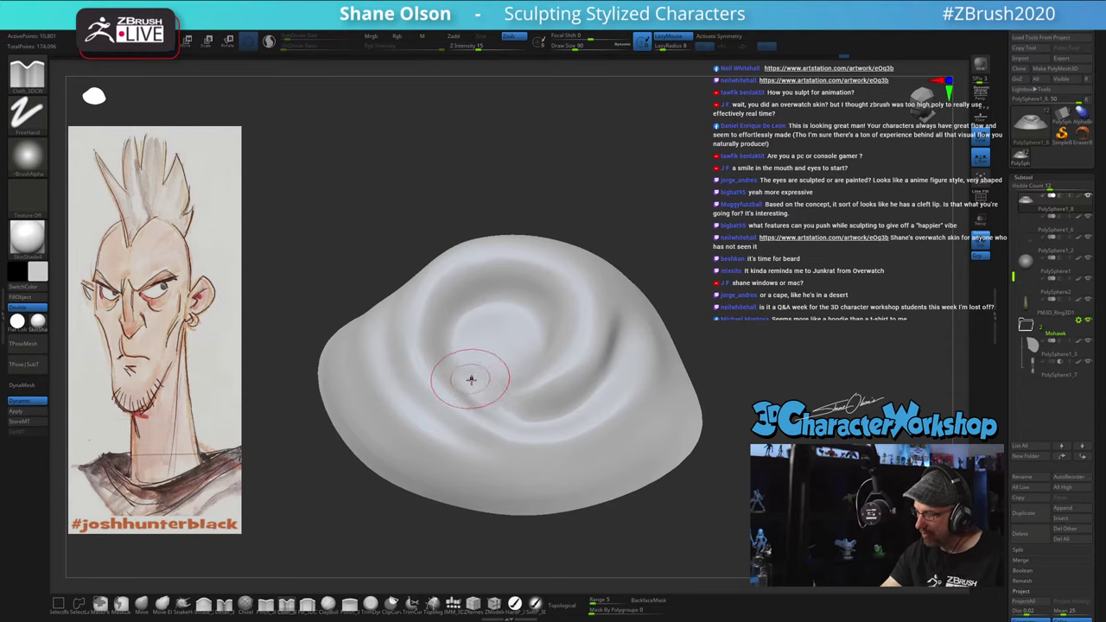
Step: Stroke layered folds just below the front neckline, from the shoulder opposite the earring across the chest, and smooth them
right_click_drag(580, 380, 578, 346)
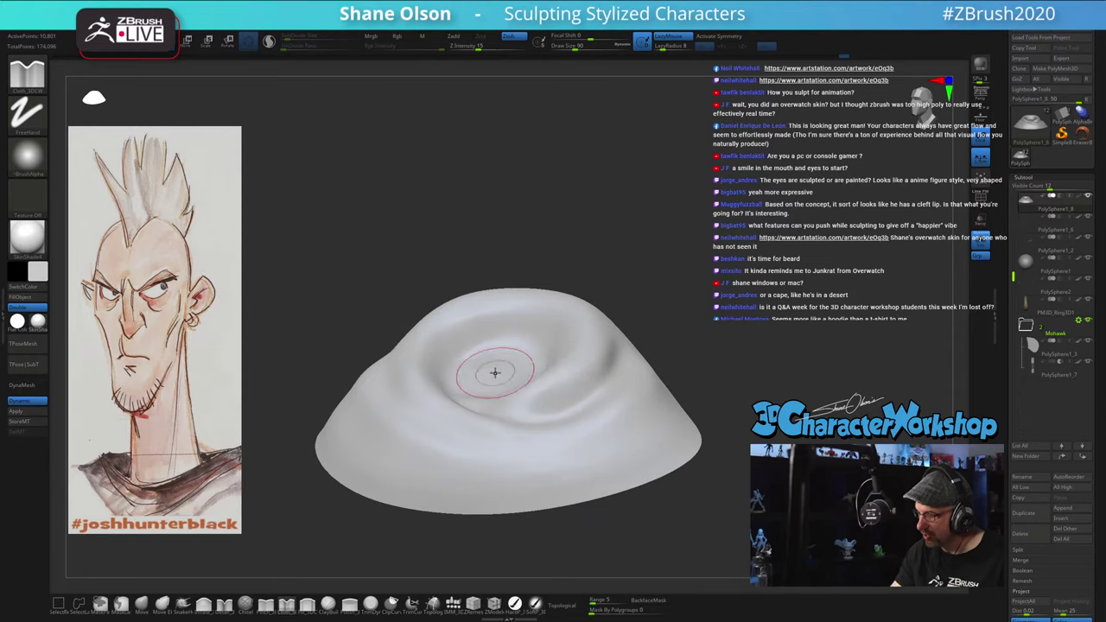
right_click_drag(497, 374, 509, 410)
left_click_drag(517, 421, 522, 421, "shift")
mouse_move(662, 415)
right_mouse_down()
mouse_move(709, 403)
mouse_move(612, 423)
mouse_move(625, 465)
mouse_move(743, 457)
mouse_move(637, 447)
mouse_move(625, 461)
mouse_move(449, 443)
right_mouse_up()
key("shift")
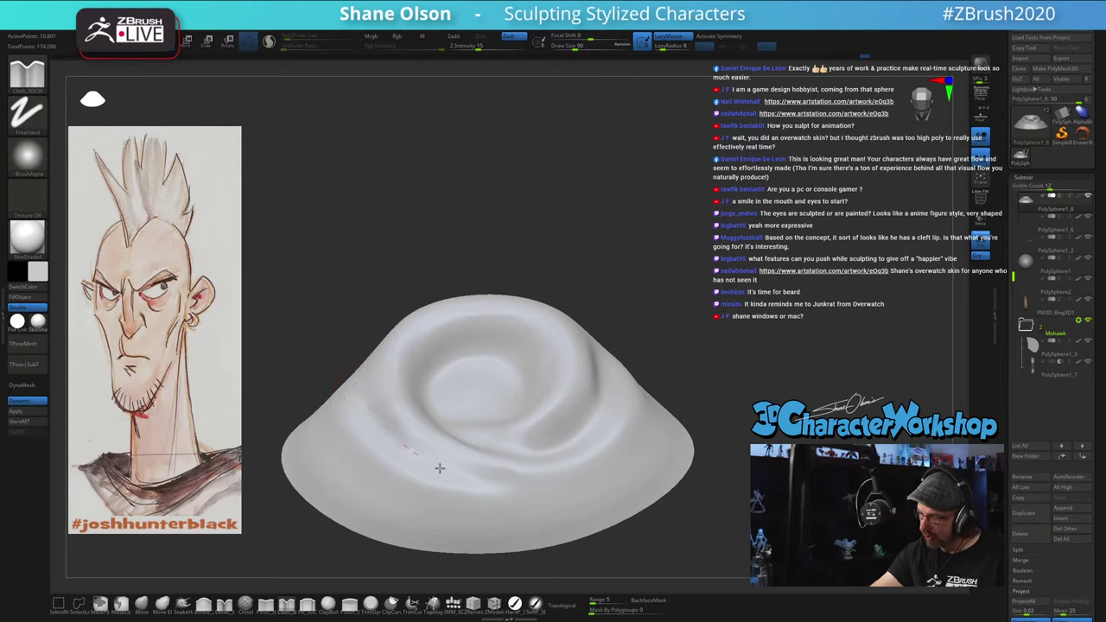
left_click_drag(558, 497, 566, 499)
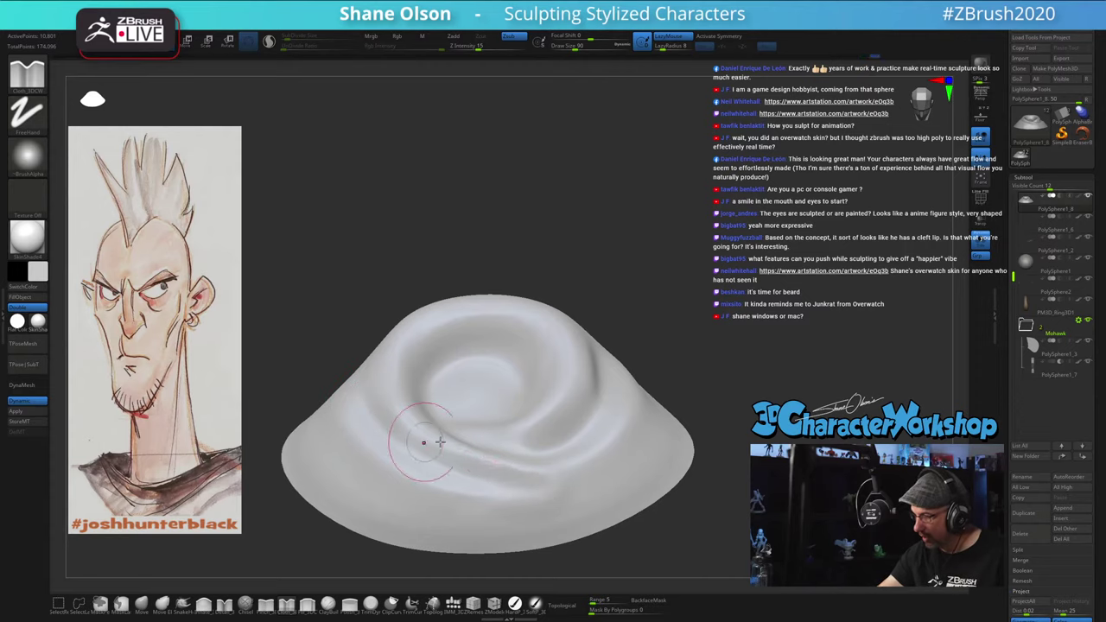
mouse_move(735, 484)
left_mouse_down()
mouse_move(783, 474)
mouse_move(734, 477)
left_mouse_up()
mouse_move(734, 476)
right_mouse_down()
mouse_move(699, 462)
mouse_move(719, 481)
mouse_move(714, 504)
mouse_move(745, 478)
right_mouse_up()
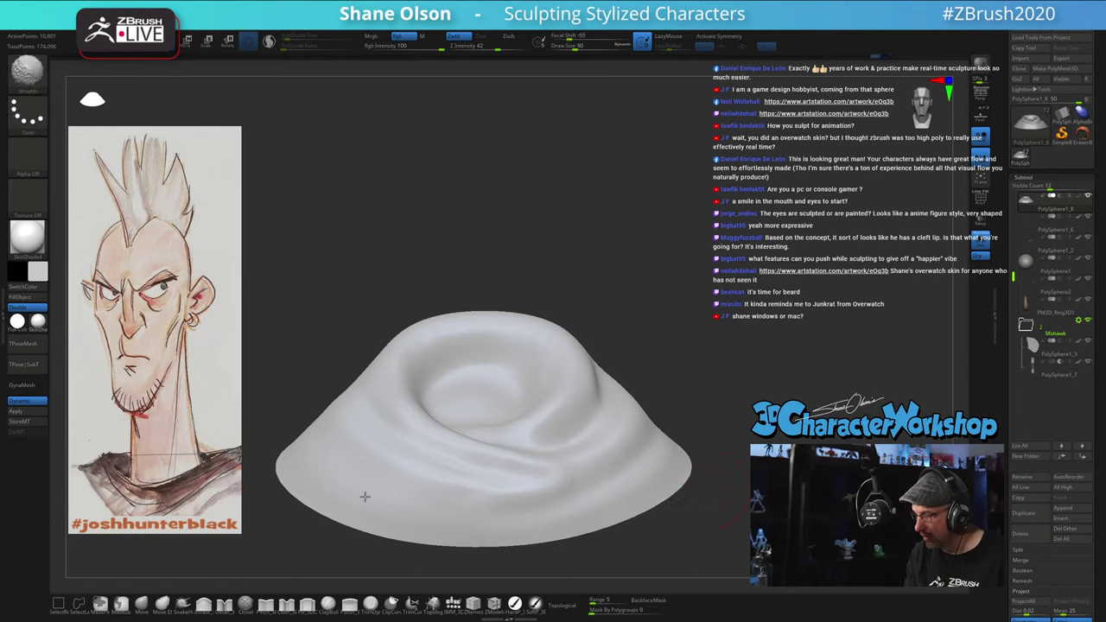
Step: Stroke a long fold across the lower front of the shirt, undo and redraw it, and smooth its end
mouse_move(337, 482)
left_mouse_down()
mouse_move(423, 496)
mouse_move(596, 476)
left_mouse_up()
key("ctrl+z")
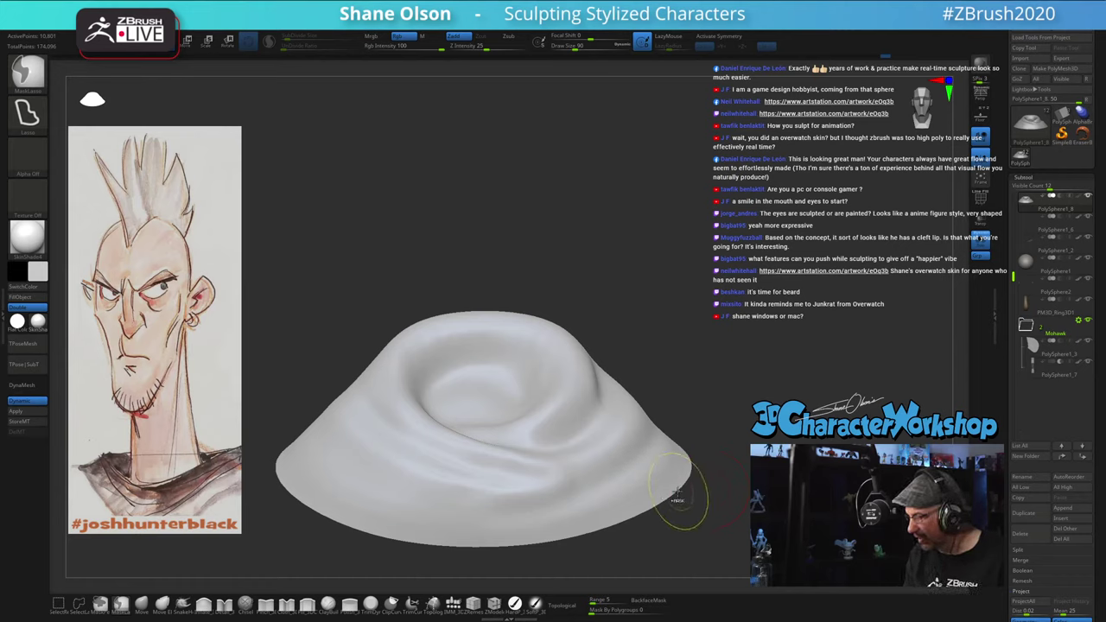
left_click_drag(338, 470, 594, 491)
key("shift")
key("shift")
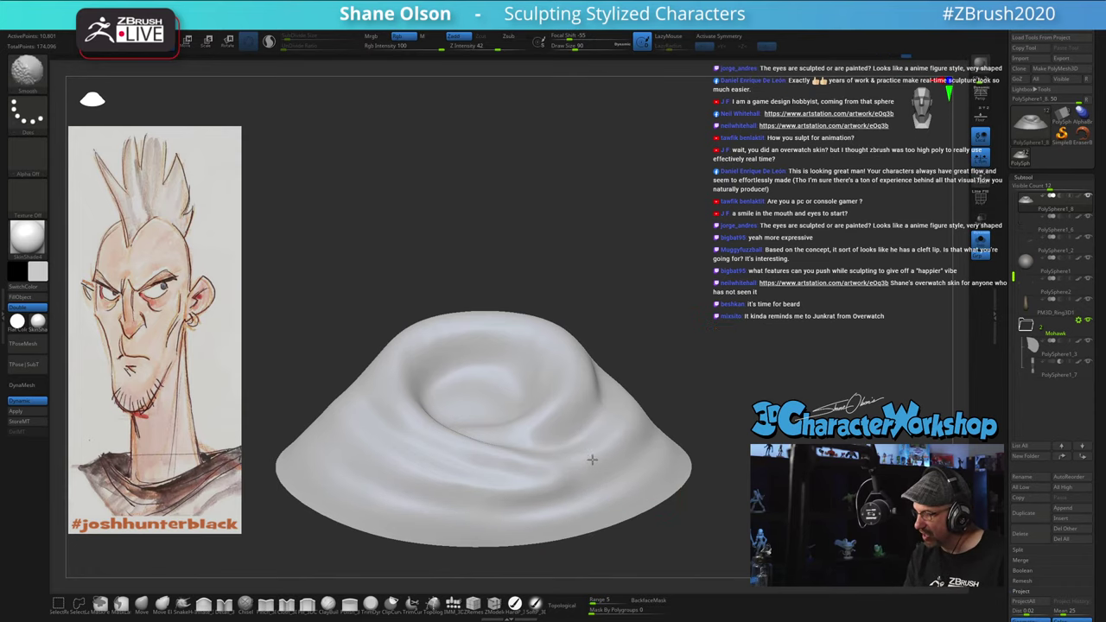
Step: Inspect the shirt's folds from several angles, and turn off Solo to show them together with the whole character
mouse_move(673, 440)
left_mouse_down()
mouse_move(712, 388)
mouse_move(704, 375)
mouse_move(721, 395)
mouse_move(733, 285)
left_mouse_up()
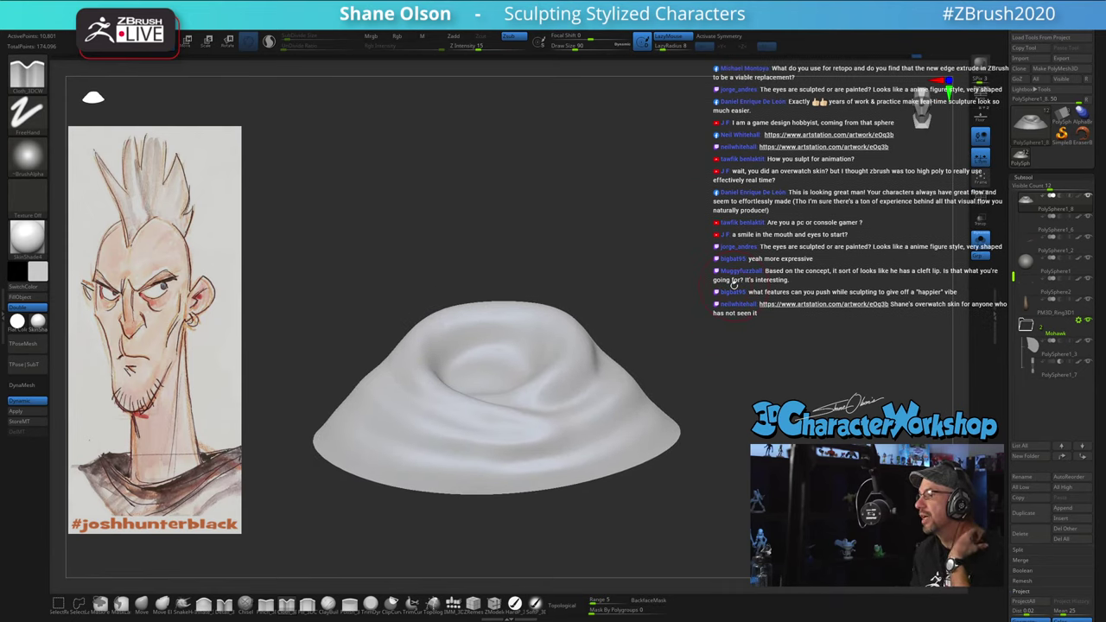
left_click_drag(777, 329, 782, 321)
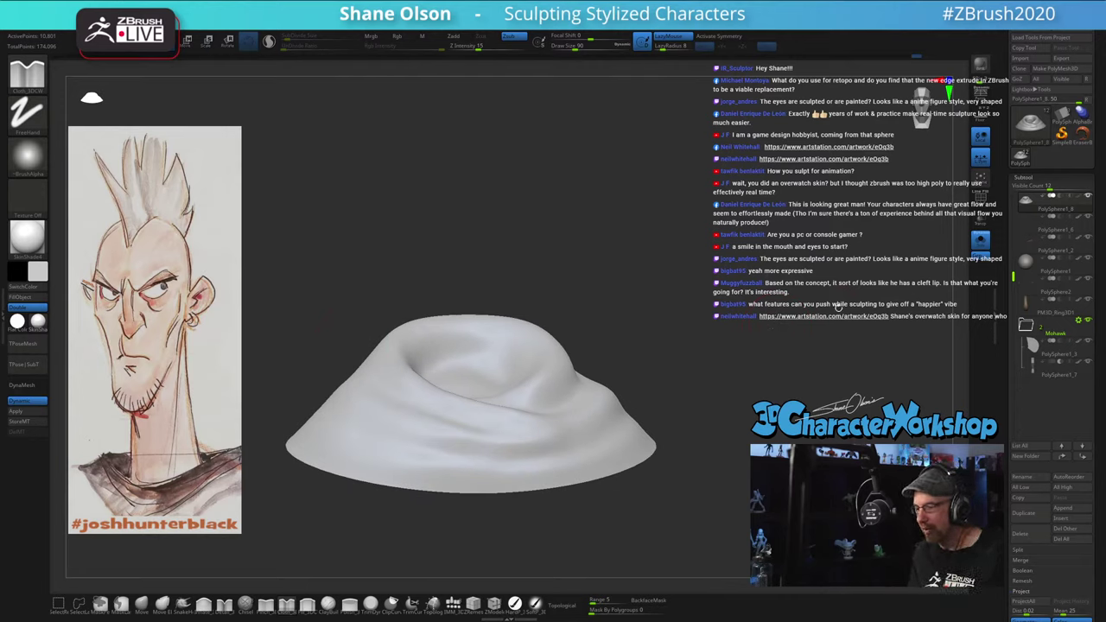
left_click(981, 242)
mouse_move(739, 252)
left_mouse_down()
mouse_move(804, 251)
mouse_move(748, 255)
mouse_move(756, 268)
mouse_move(771, 247)
mouse_move(751, 271)
left_mouse_up()
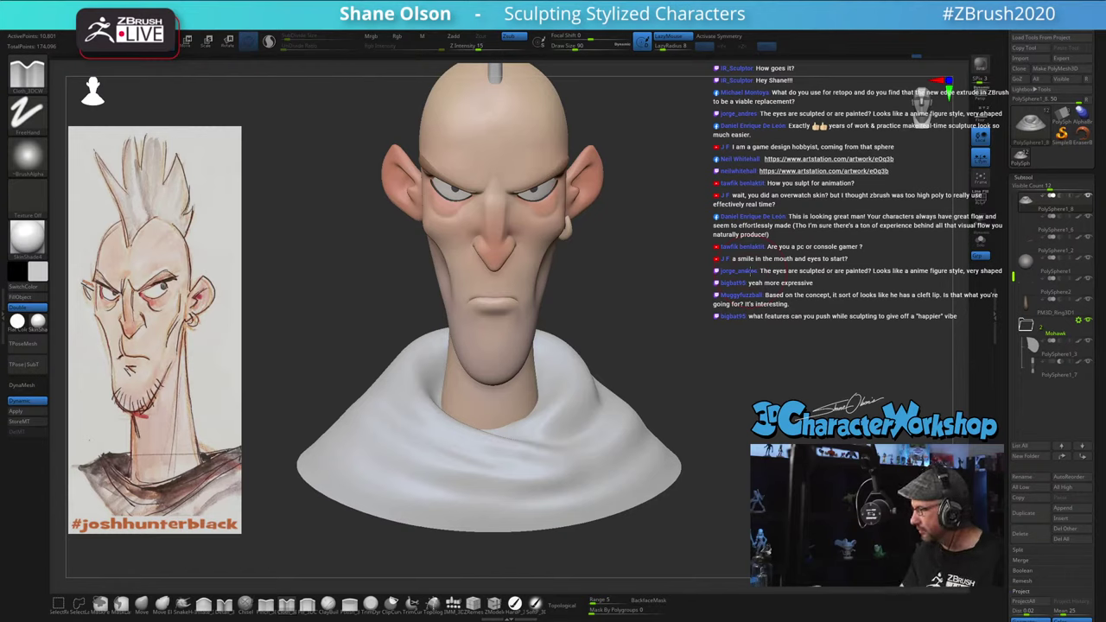
left_click_drag(678, 370, 678, 354)
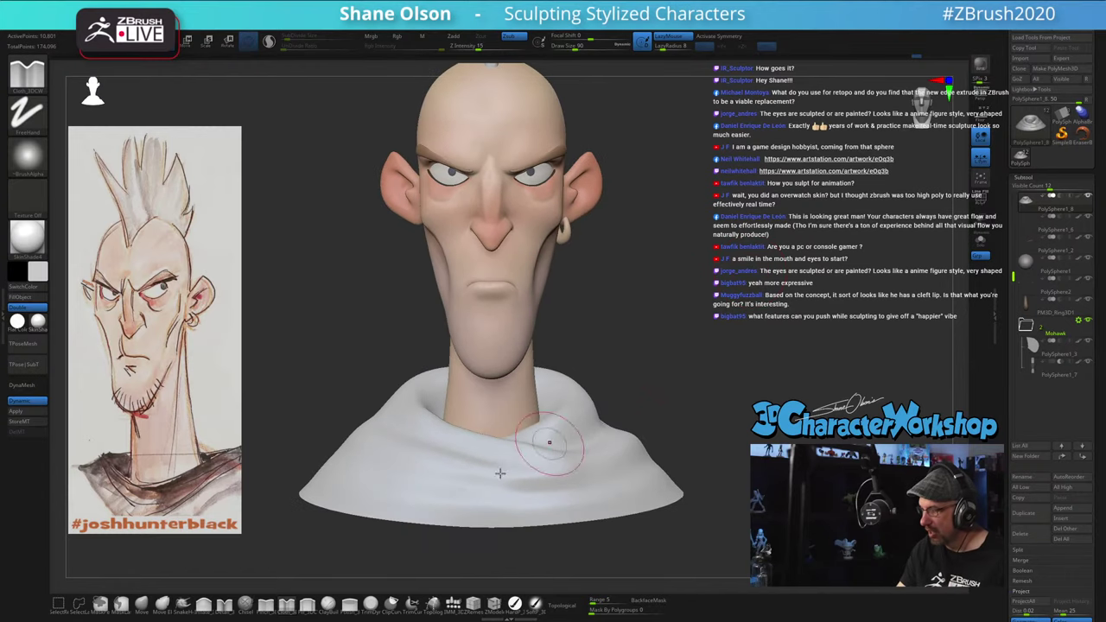
Step: Activate symmetry and reshape the shirt's neckline around the neck and at the back with a large Move brush
left_click(142, 605)
key("s")
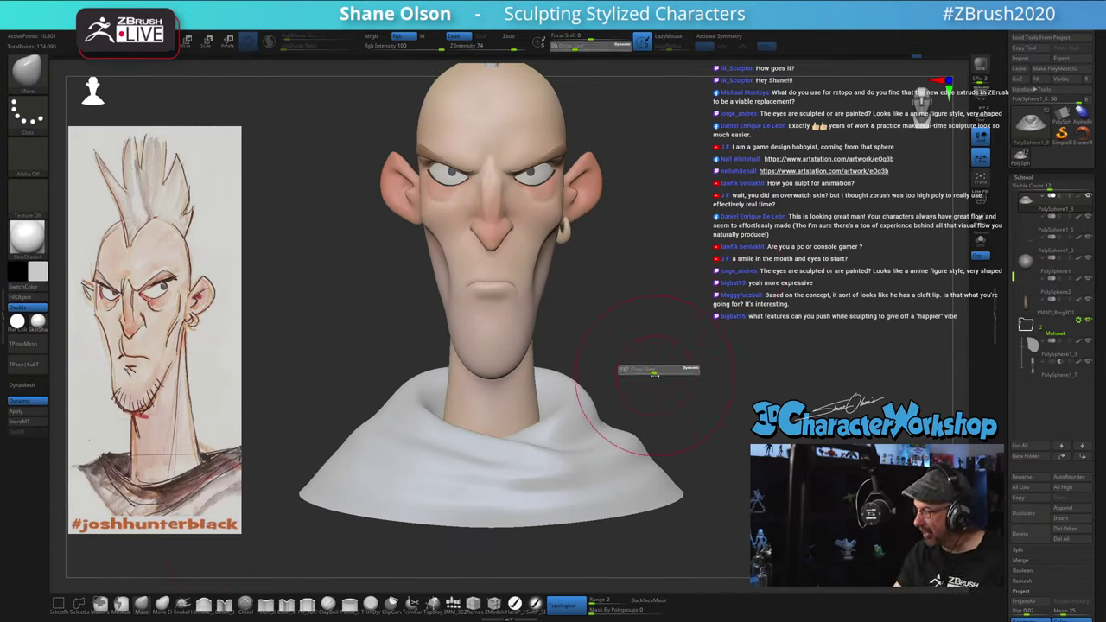
key("s")
left_click_drag(574, 367, 581, 367)
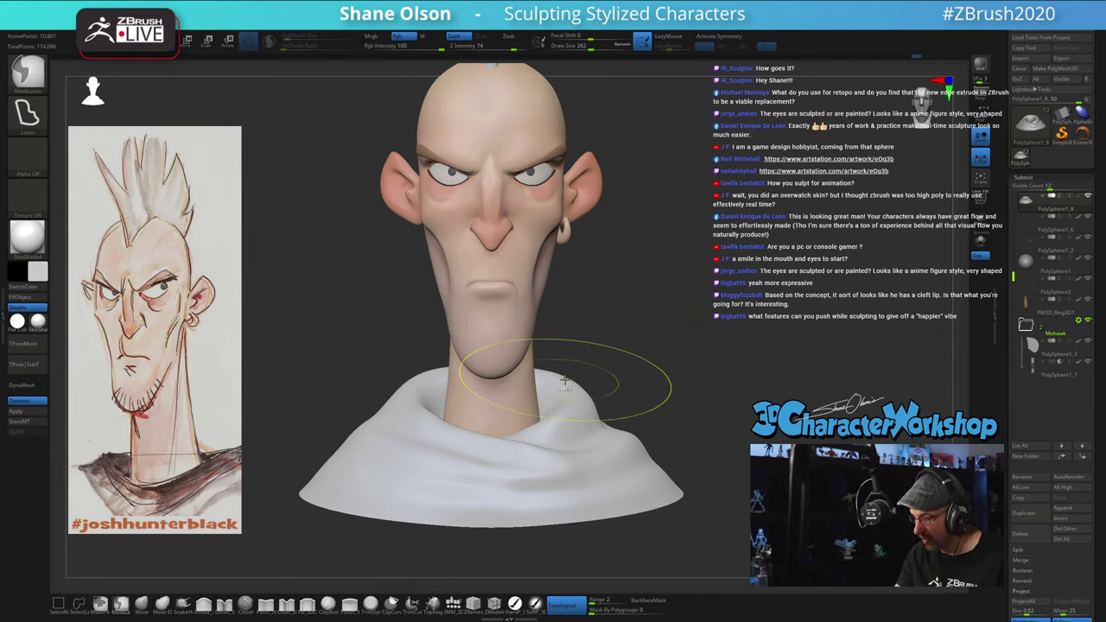
key("x")
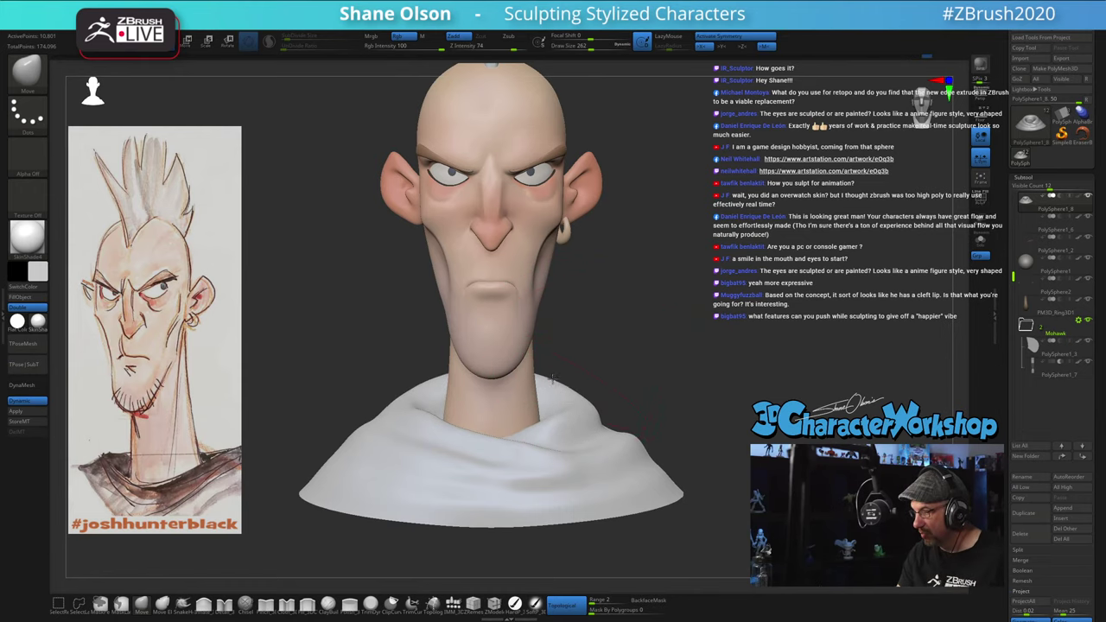
mouse_move(672, 371)
left_mouse_down()
mouse_move(608, 383)
mouse_move(615, 376)
mouse_move(637, 408)
mouse_move(638, 364)
mouse_move(716, 348)
mouse_move(536, 449)
mouse_move(554, 449)
left_mouse_up()
key("s")
left_click_drag(578, 438, 579, 443)
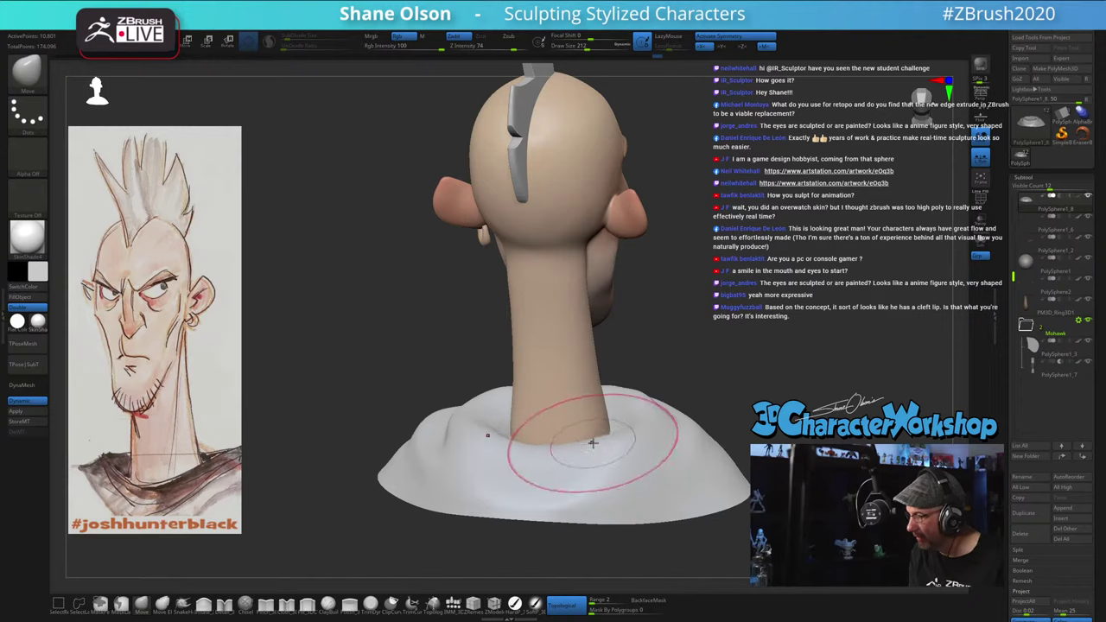
left_click_drag(714, 418, 733, 402, "shift")
mouse_move(608, 455)
left_mouse_down("shift")
mouse_move(582, 452)
mouse_move(600, 452)
left_mouse_up("shift")
Step: Isolate the eyeballs and the iris pieces one after the other to examine how the eyes are built, and show the full character again
mouse_move(743, 393)
left_mouse_down()
mouse_move(778, 372)
mouse_move(710, 427)
mouse_move(736, 418)
mouse_move(696, 460)
mouse_move(722, 426)
left_mouse_up()
key("s")
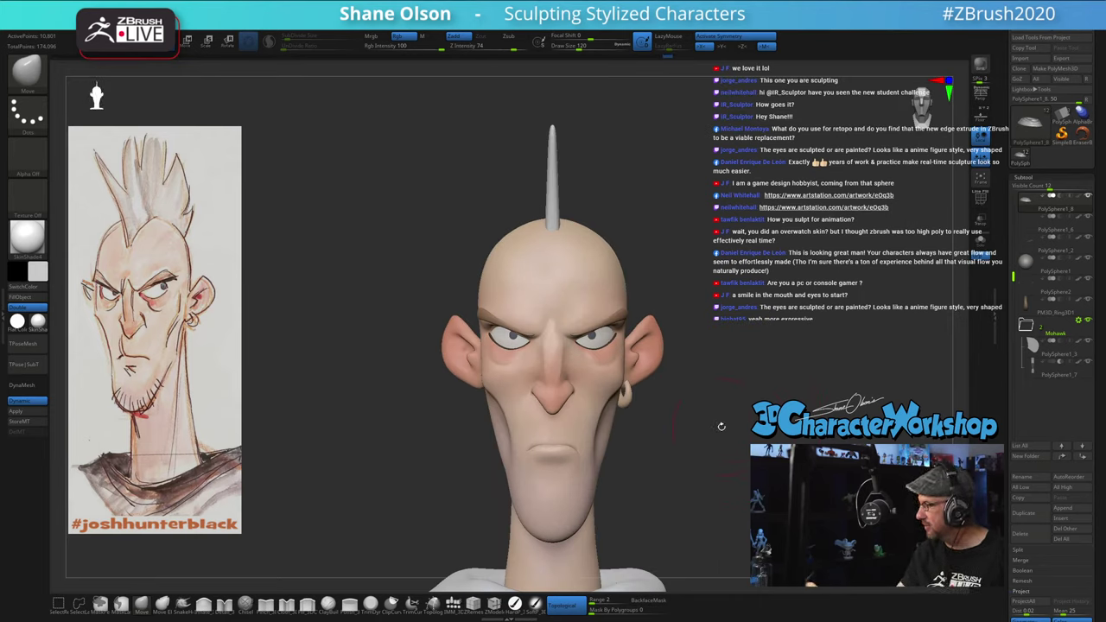
left_click_drag(736, 326, 589, 306)
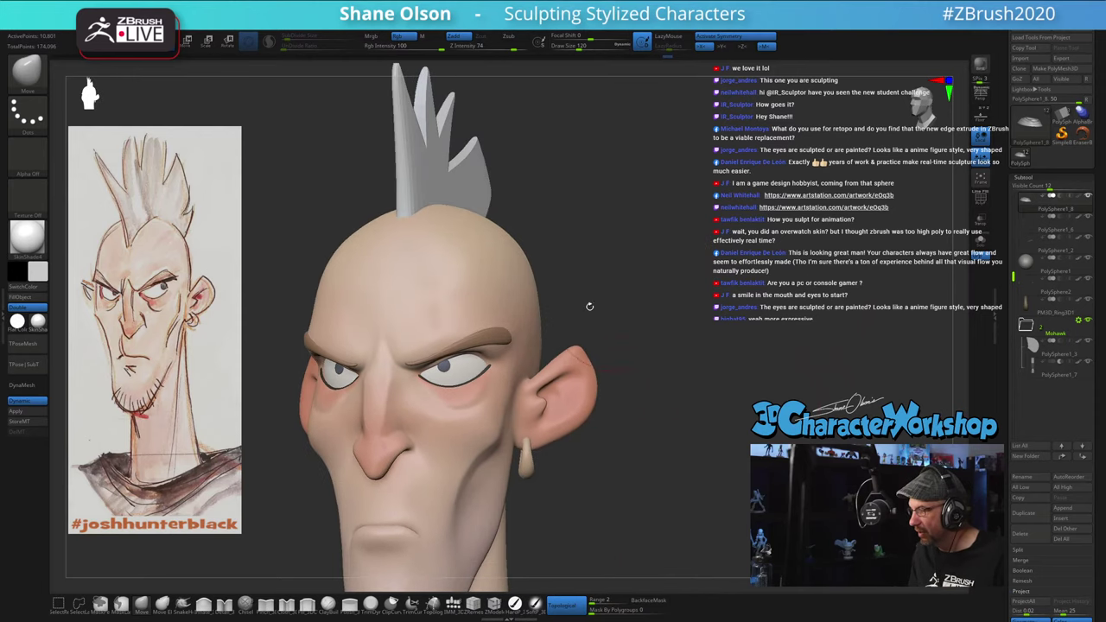
left_click(455, 370, "alt")
left_click(984, 246)
left_click_drag(700, 318, 745, 313)
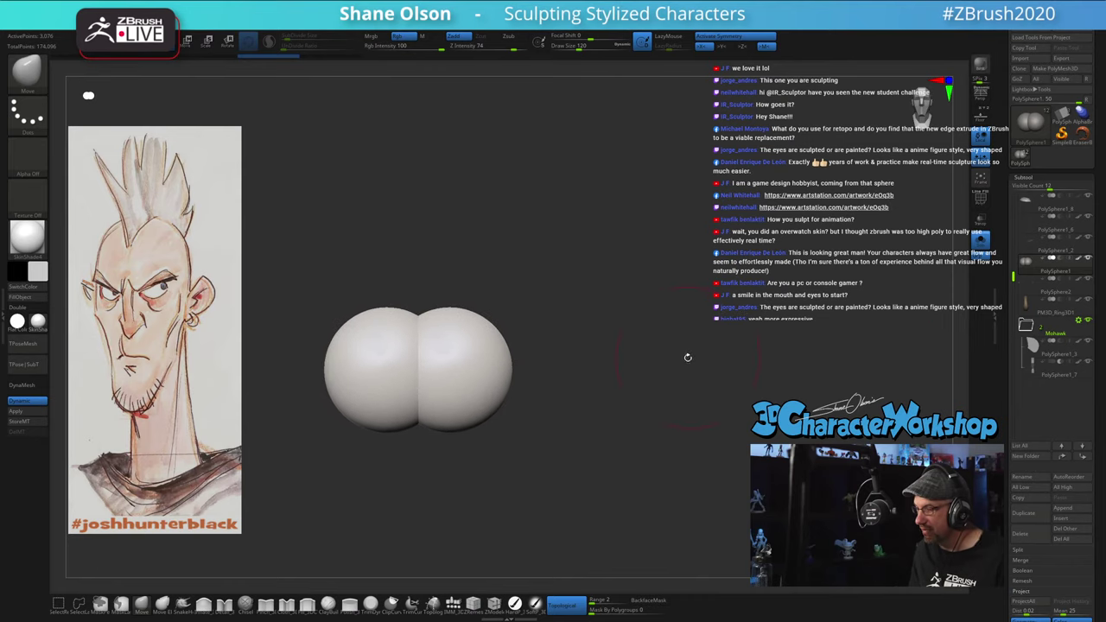
left_click_drag(687, 358, 784, 295, "alt")
left_click(1023, 290)
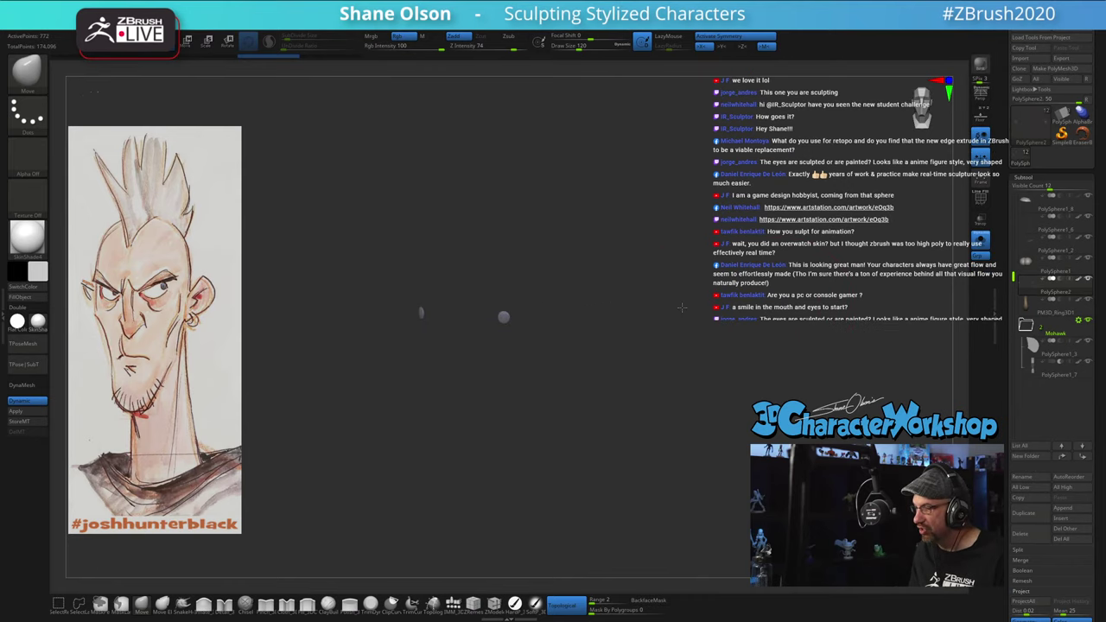
left_click_drag(696, 310, 694, 310, "shift")
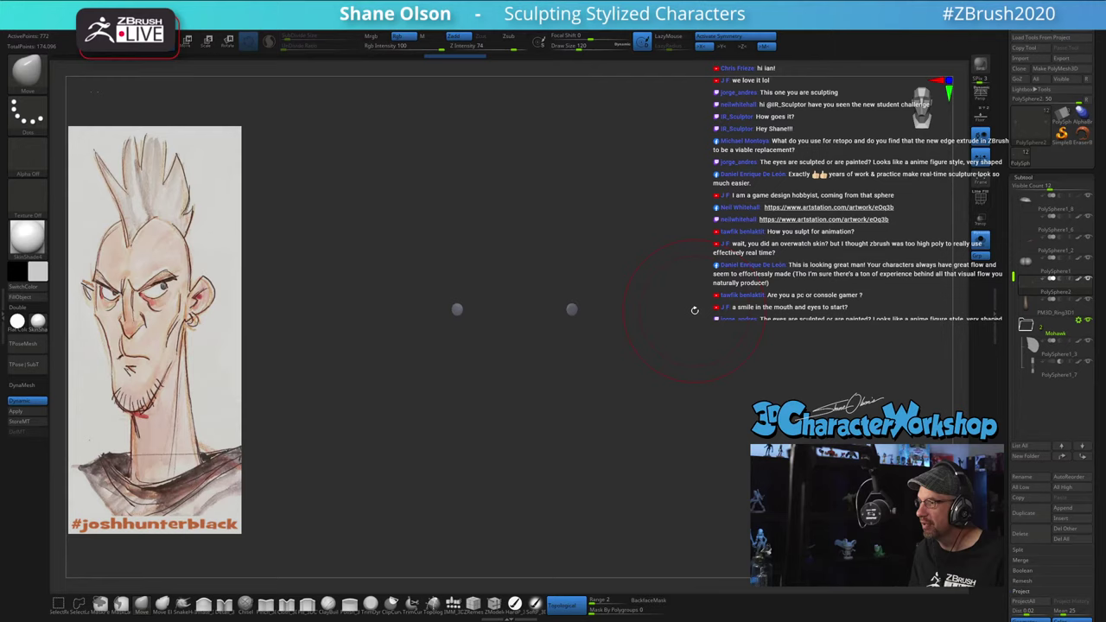
left_click(982, 246)
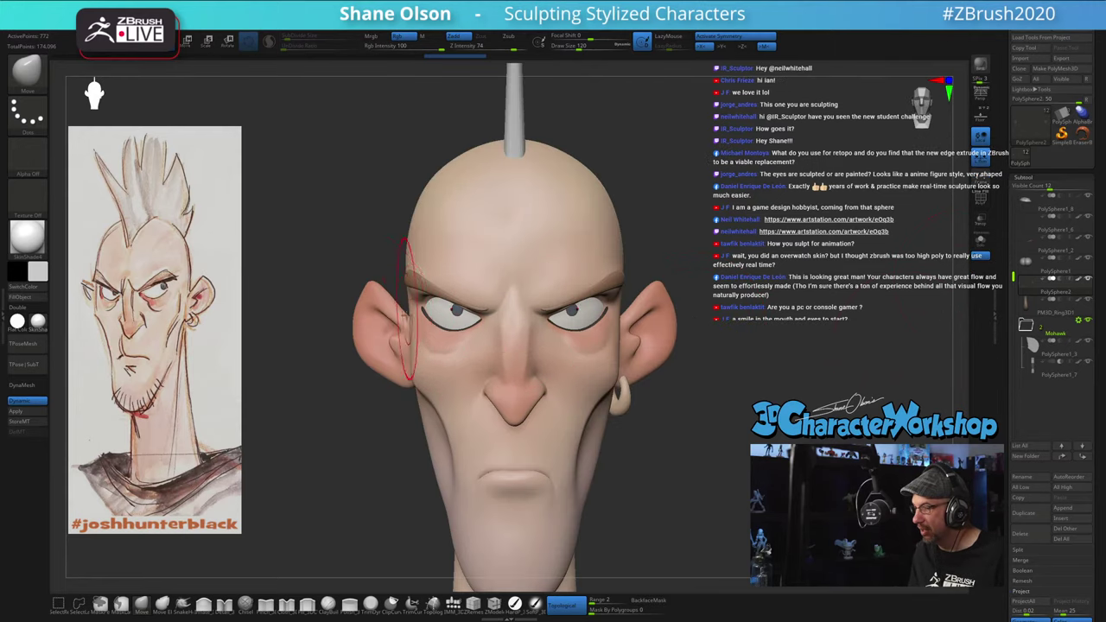
mouse_move(809, 270)
left_mouse_down("alt")
mouse_move(758, 343)
mouse_move(756, 373)
mouse_move(737, 354)
mouse_move(709, 354)
mouse_move(746, 355)
mouse_move(717, 392)
mouse_move(700, 352)
left_mouse_up("alt")
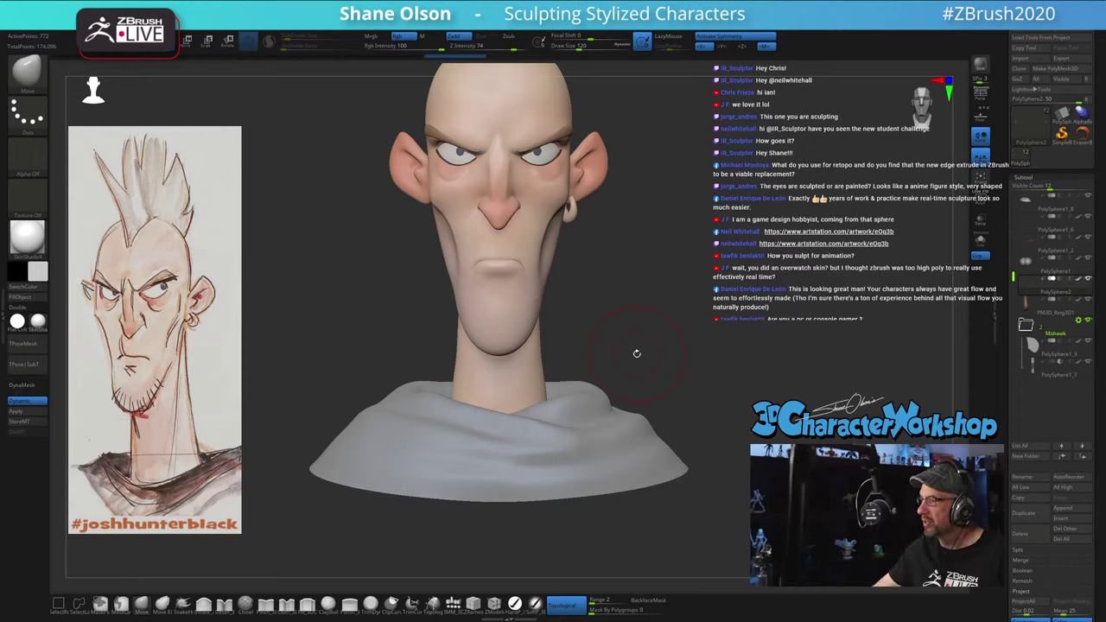
Step: Select the shirt and reshape its overall drape over the shoulders and chest with a larger Move brush
left_click(592, 406, "alt")
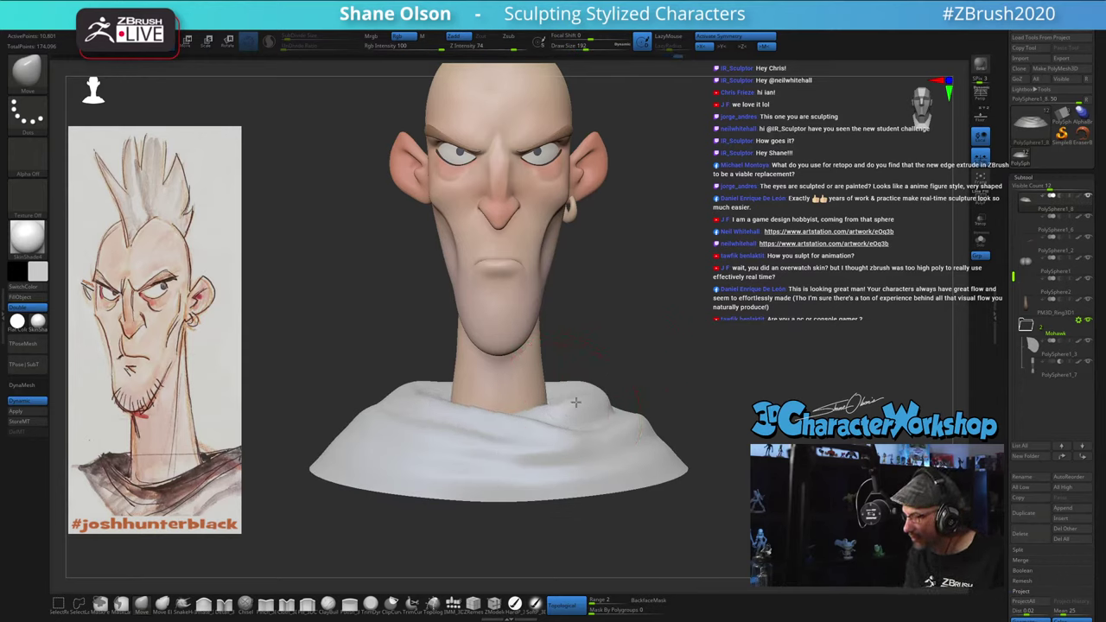
mouse_move(688, 357)
left_mouse_down()
mouse_move(634, 388)
mouse_move(669, 391)
mouse_move(600, 413)
mouse_move(609, 463)
left_mouse_up()
mouse_move(629, 534)
left_mouse_down()
mouse_move(759, 465)
mouse_move(729, 429)
left_mouse_up()
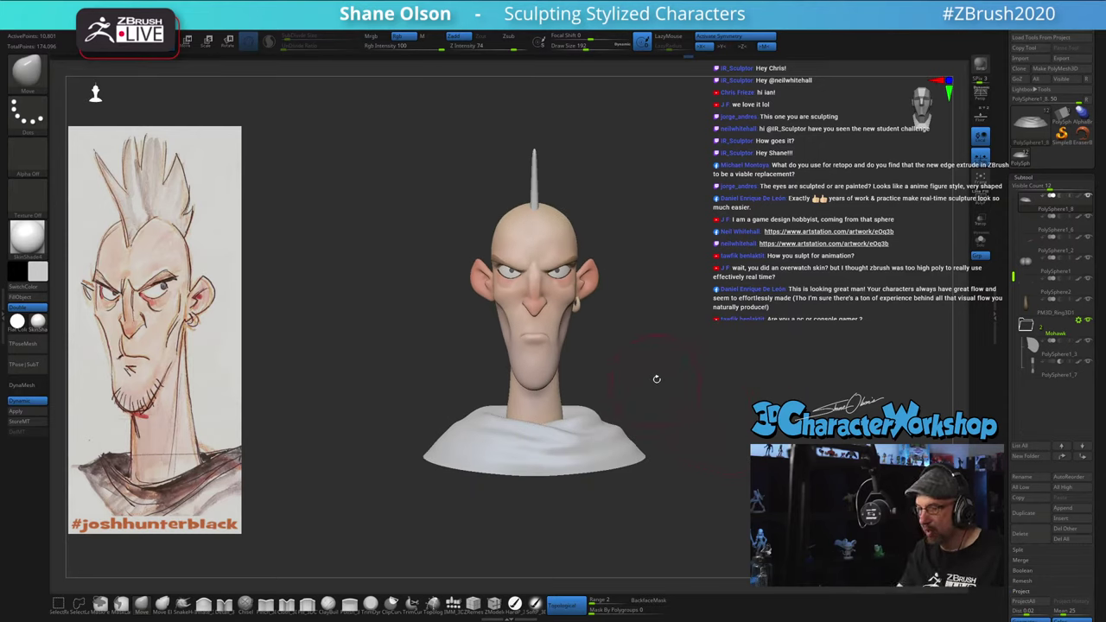
key("bracketright")
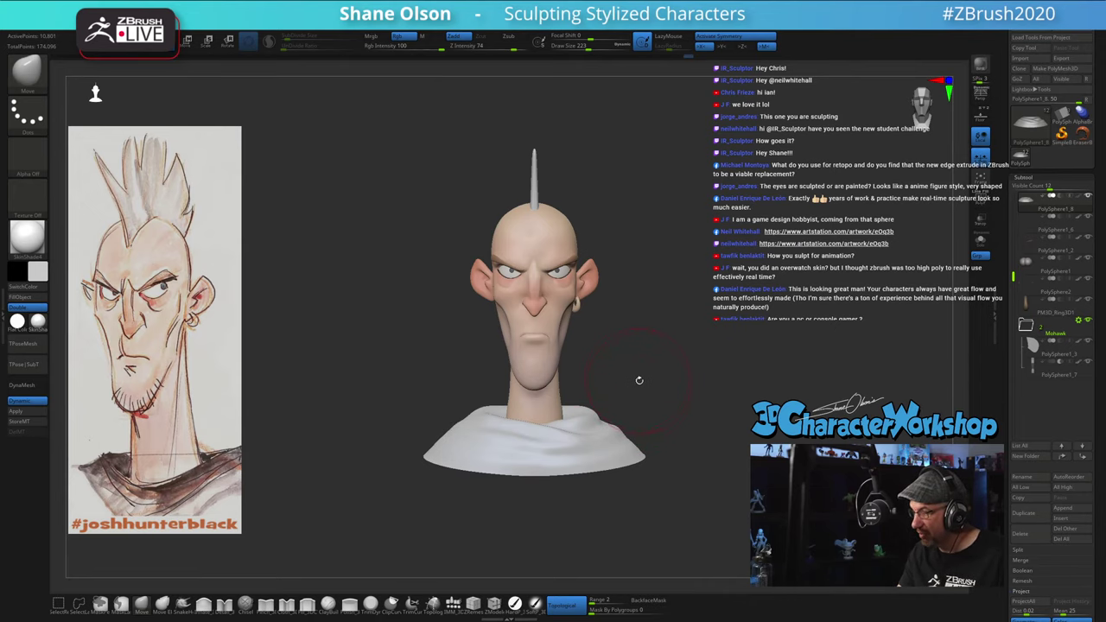
right_click_drag(640, 380, 659, 349, "ctrl")
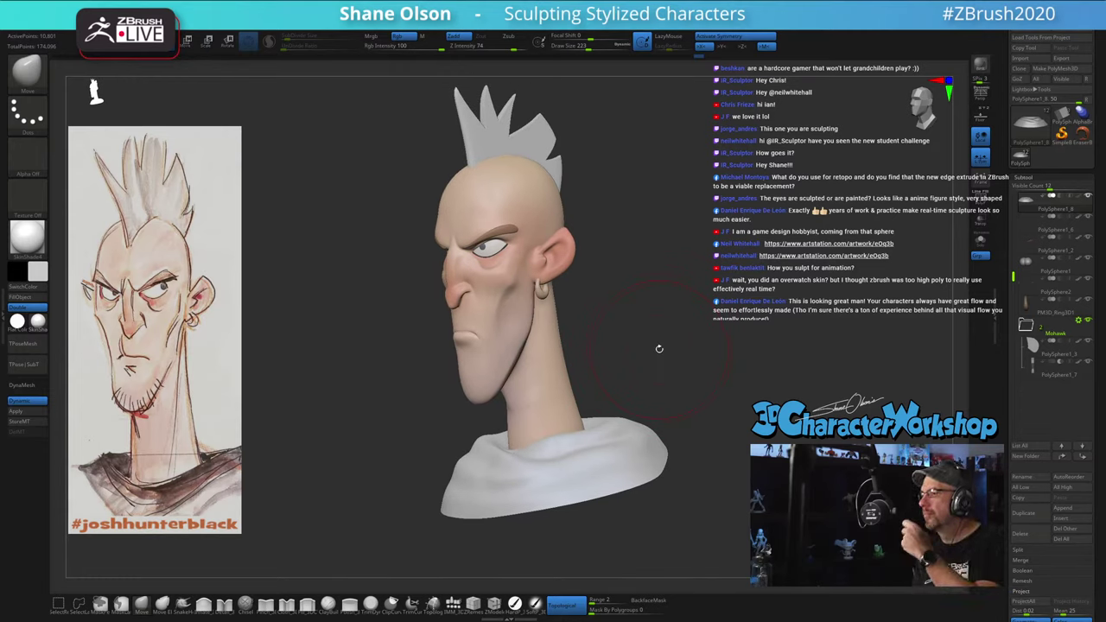
right_click_drag(653, 353, 601, 377)
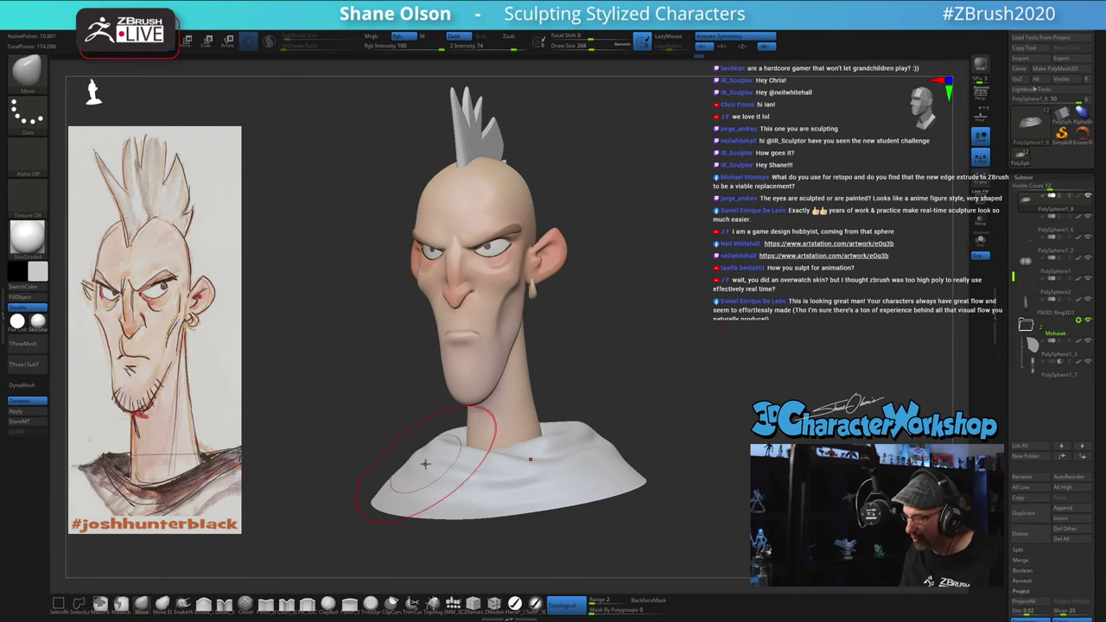
mouse_move(467, 437)
right_mouse_down()
mouse_move(471, 446)
mouse_move(451, 415)
mouse_move(468, 403)
mouse_move(479, 411)
right_mouse_up()
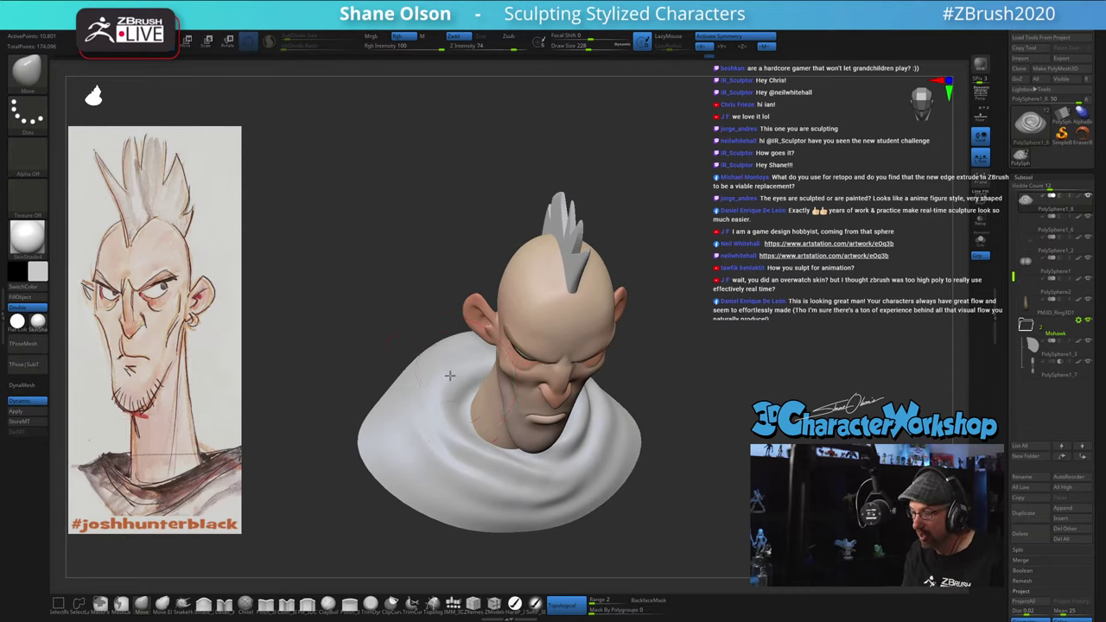
mouse_move(471, 460)
right_mouse_down()
mouse_move(458, 428)
mouse_move(475, 407)
mouse_move(477, 425)
mouse_move(460, 421)
mouse_move(624, 425)
right_mouse_up()
right_click_drag(619, 384, 630, 363)
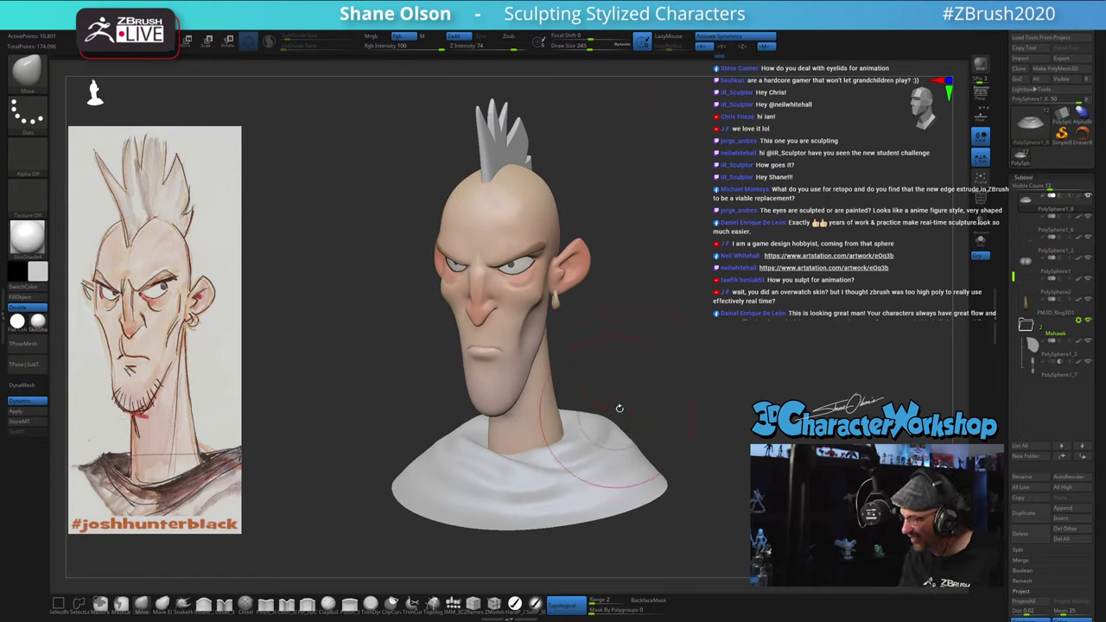
Step: Refine the shirt's earring-side shoulder from above with a smaller Move brush, and check the silhouette from the front
mouse_move(620, 409)
right_mouse_down()
mouse_move(607, 420)
mouse_move(622, 455)
right_mouse_up()
key("s")
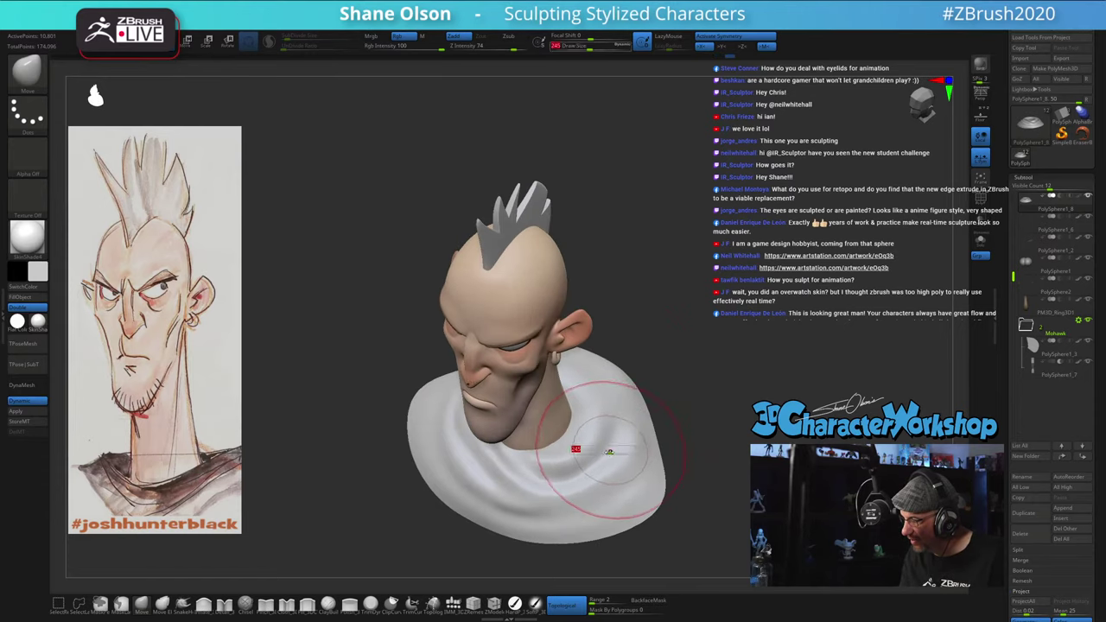
mouse_move(610, 452)
left_mouse_down()
mouse_move(594, 458)
mouse_move(616, 432)
left_mouse_up()
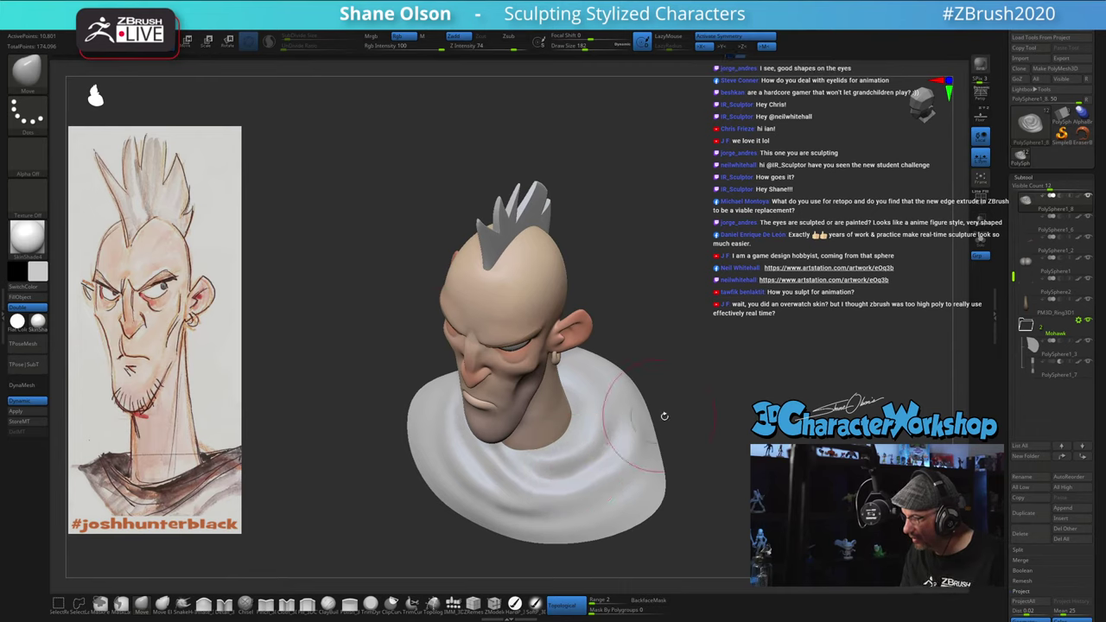
mouse_move(665, 417)
right_mouse_down()
mouse_move(701, 389)
mouse_move(702, 400)
mouse_move(686, 395)
mouse_move(617, 297)
mouse_move(682, 292)
right_mouse_up()
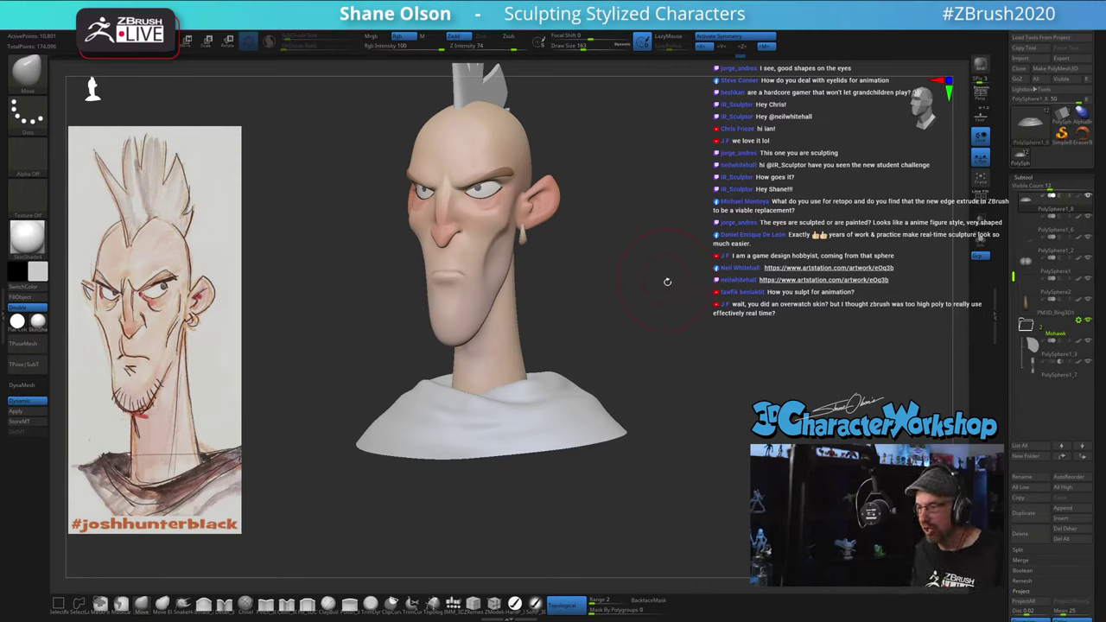
mouse_move(667, 281)
left_mouse_down()
mouse_move(654, 292)
mouse_move(665, 307)
mouse_move(513, 314)
mouse_move(410, 364)
mouse_move(329, 433)
left_mouse_up()
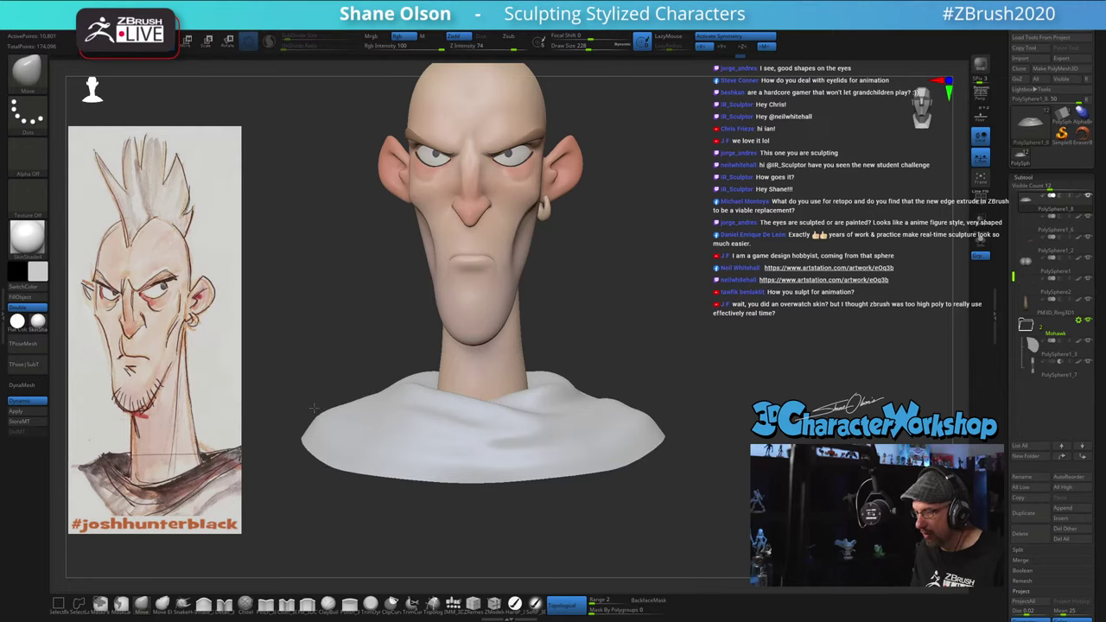
Step: Adjust the slopes between the neckline and the rounded outer shoulders of the shirt, working from the front and above
key("s")
left_click_drag(378, 406, 373, 407)
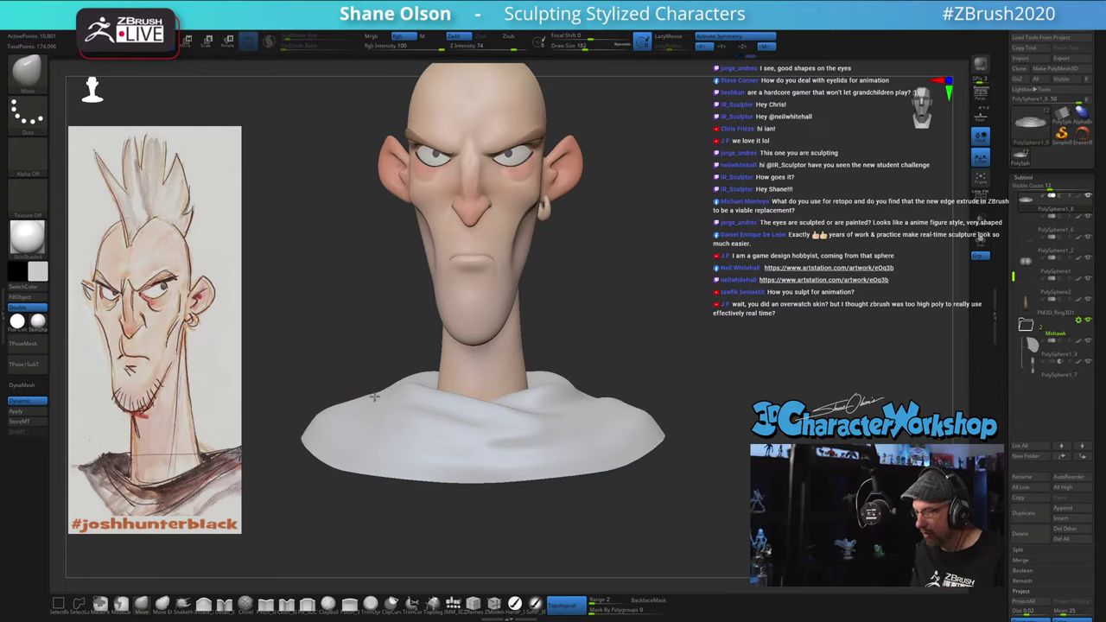
left_click_drag(584, 318, 644, 422)
mouse_move(704, 354)
left_mouse_down()
mouse_move(714, 345)
mouse_move(689, 443)
left_mouse_up()
mouse_move(697, 380)
left_mouse_down()
mouse_move(698, 403)
mouse_move(640, 371)
left_mouse_up()
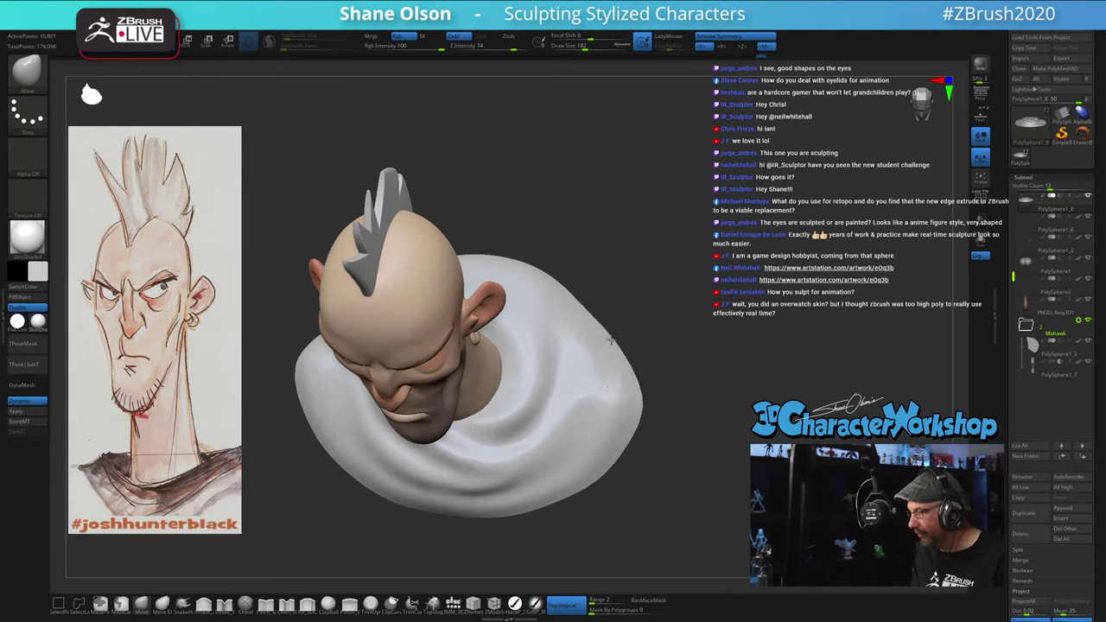
mouse_move(736, 377)
left_mouse_down()
mouse_move(749, 350)
mouse_move(768, 381)
mouse_move(762, 356)
mouse_move(763, 416)
left_mouse_up()
key("s")
left_click_drag(609, 369, 604, 369)
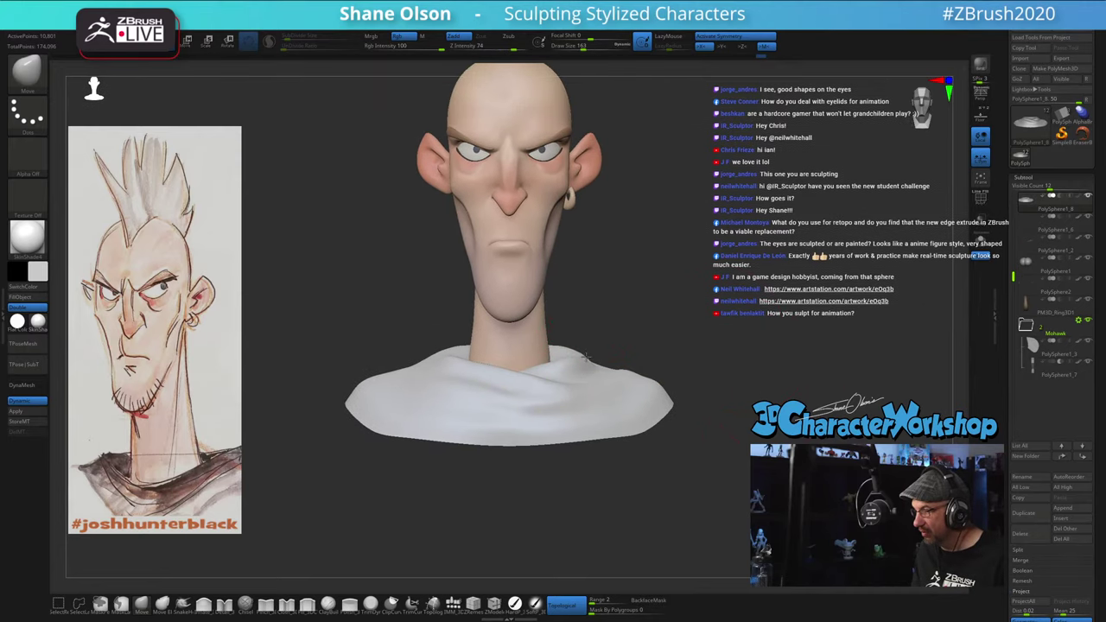
Step: Sample the dark brown from the shirt in the concept drawing and fill the modelled shirt with it
mouse_move(701, 391)
left_mouse_down()
mouse_move(661, 393)
mouse_move(683, 394)
left_mouse_up()
key("z")
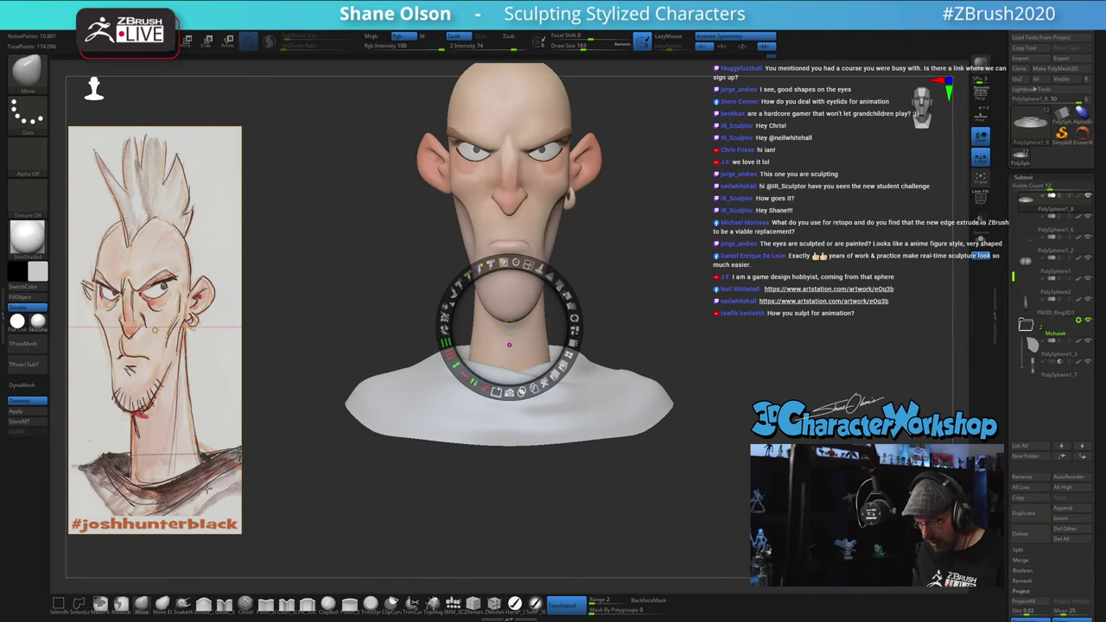
key("c")
key("z")
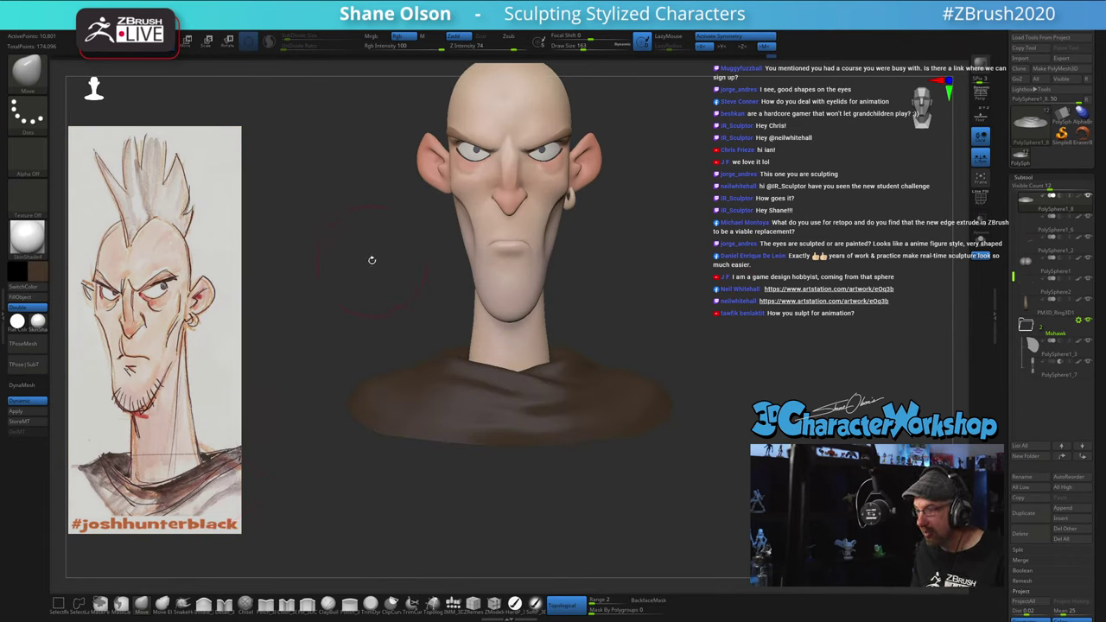
left_click_drag(372, 260, 340, 335)
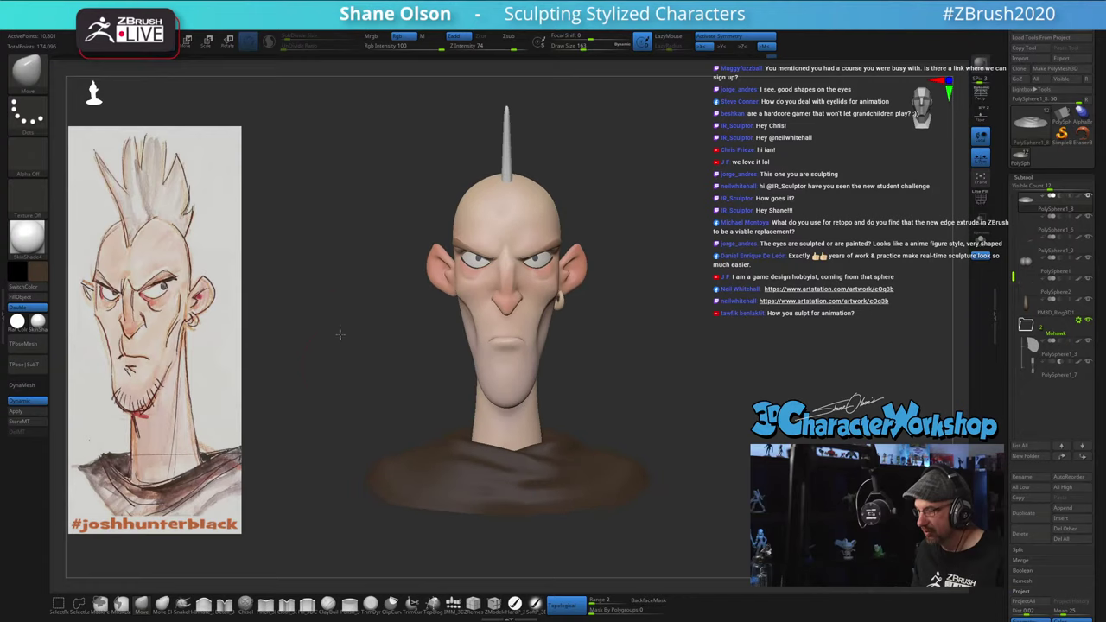
Step: Select the mohawk and adjust its front edge above the forehead with the Move brush, working from the side
left_click(516, 602)
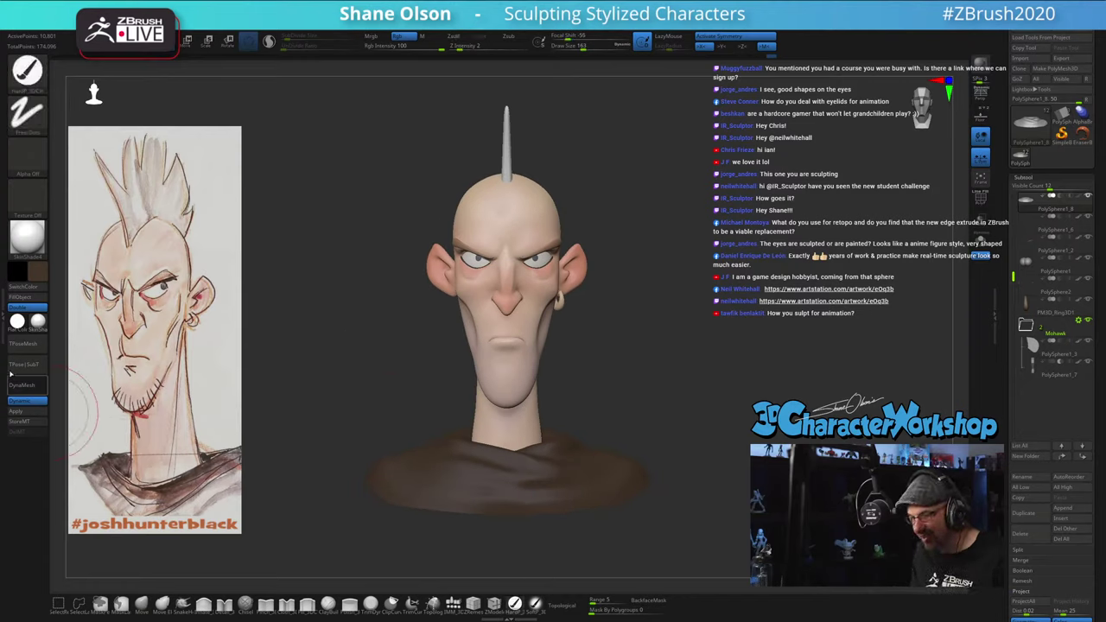
right_click_drag(824, 277, 715, 318)
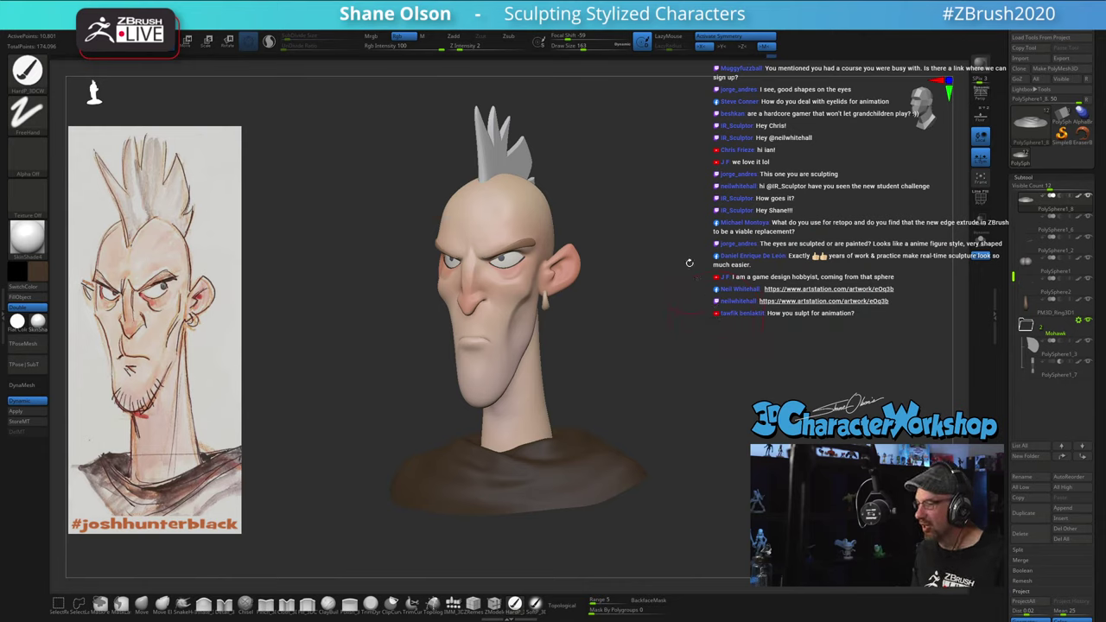
right_click_drag(689, 262, 545, 225)
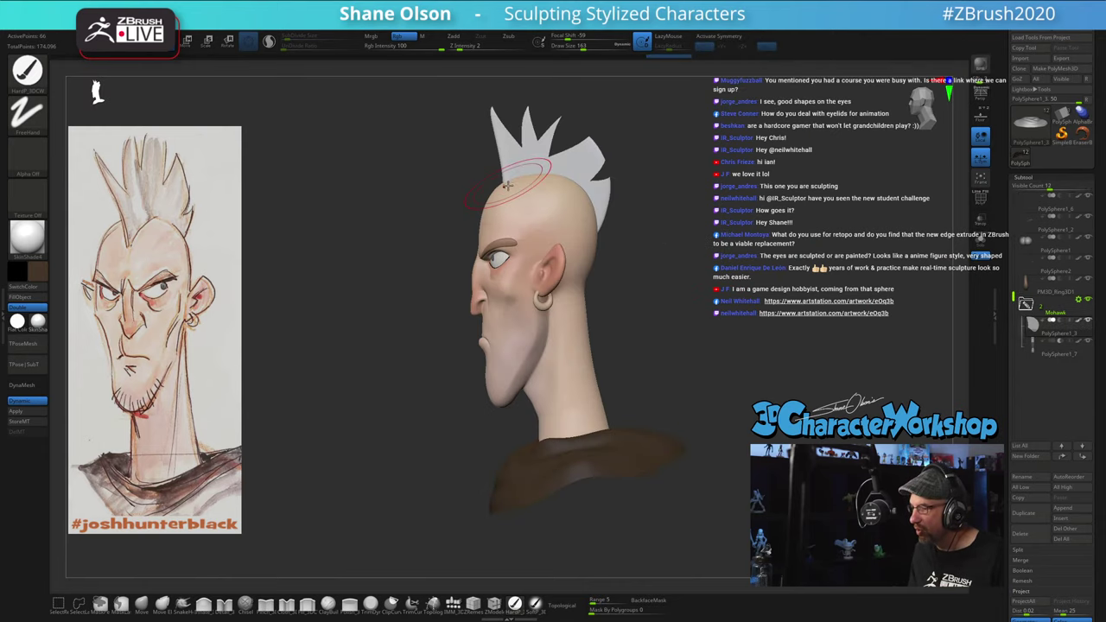
key("b")
key("m")
key("v")
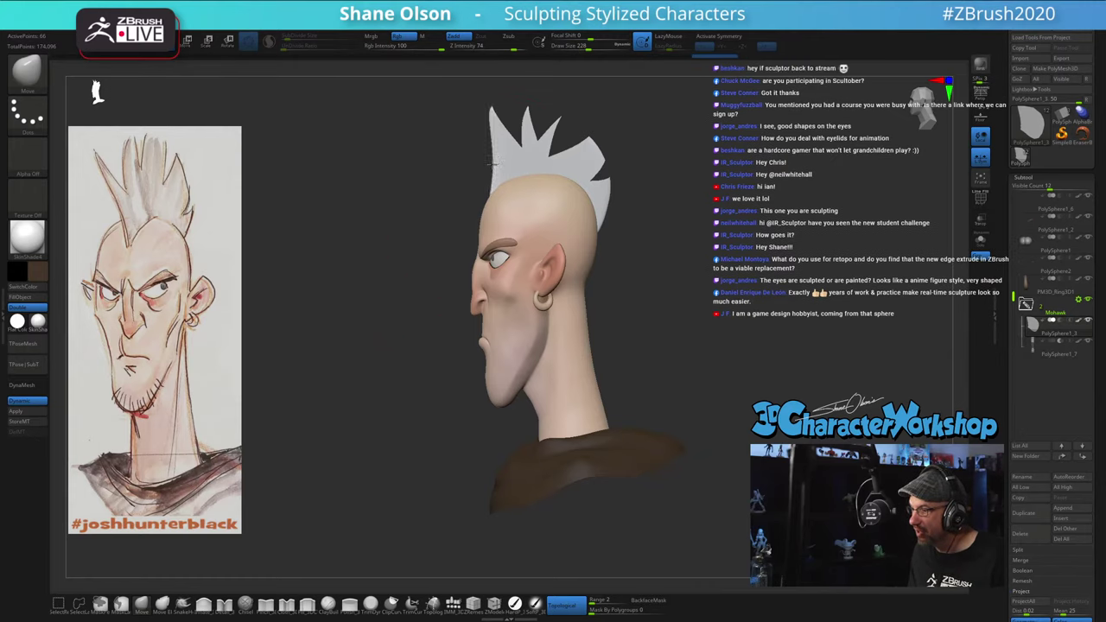
mouse_move(492, 162)
left_mouse_down()
mouse_move(429, 245)
mouse_move(485, 207)
left_mouse_up()
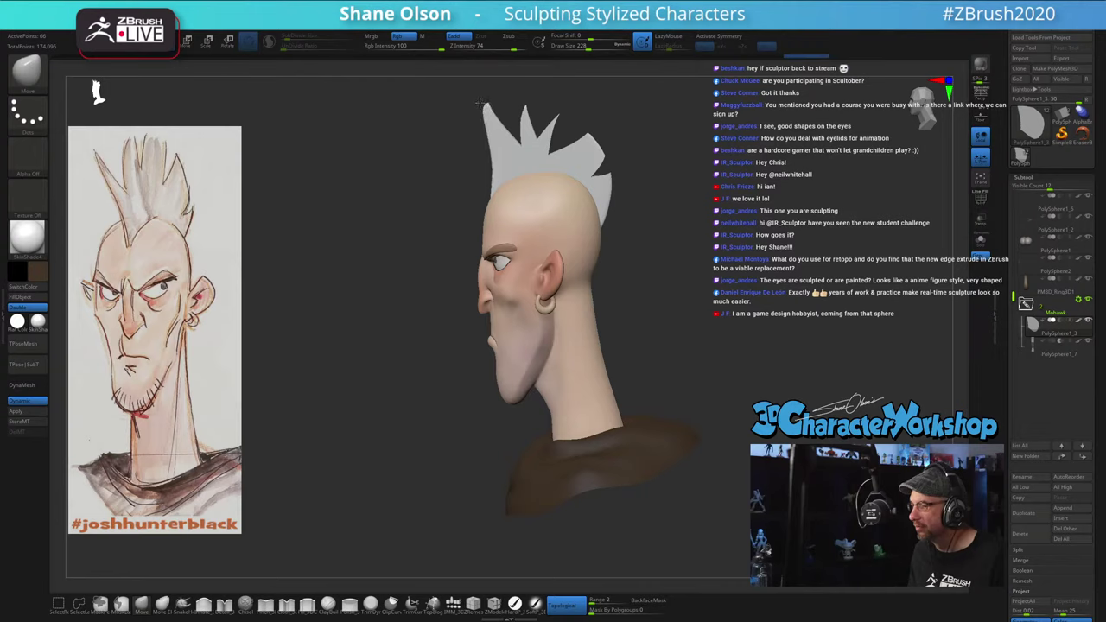
left_click_drag(382, 192, 627, 226)
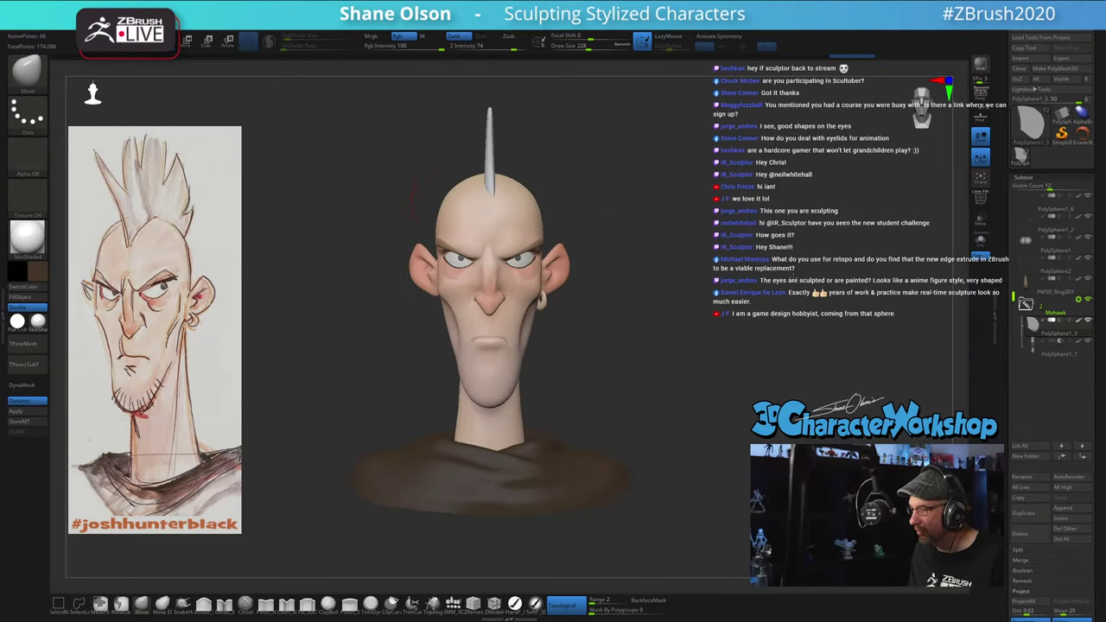
mouse_move(692, 346)
left_mouse_down("alt")
mouse_move(730, 302)
mouse_move(770, 298)
left_mouse_up("alt")
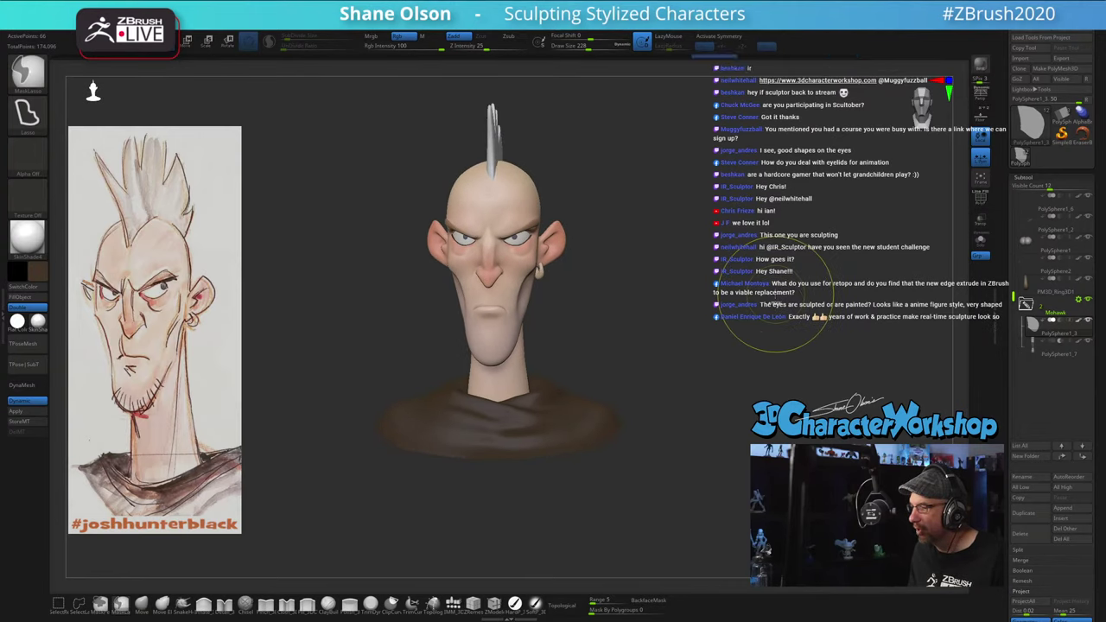
Step: Turn on symmetry and pull the mohawk's front spike forward with a larger Move brush
key("x")
left_click_drag(750, 225, 567, 207)
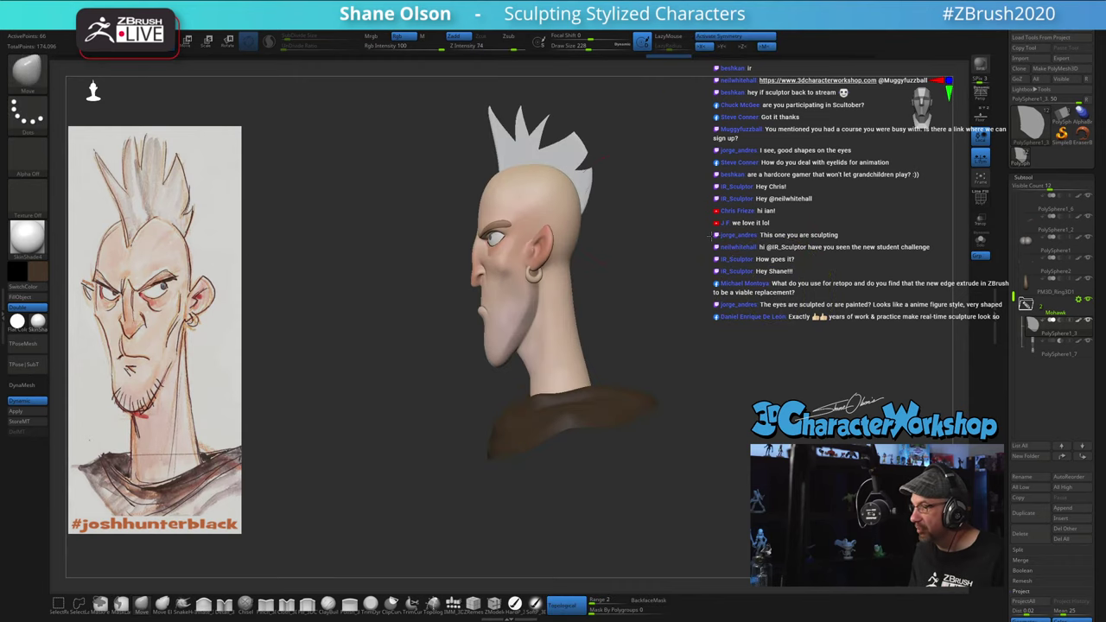
key("s")
left_click(510, 189)
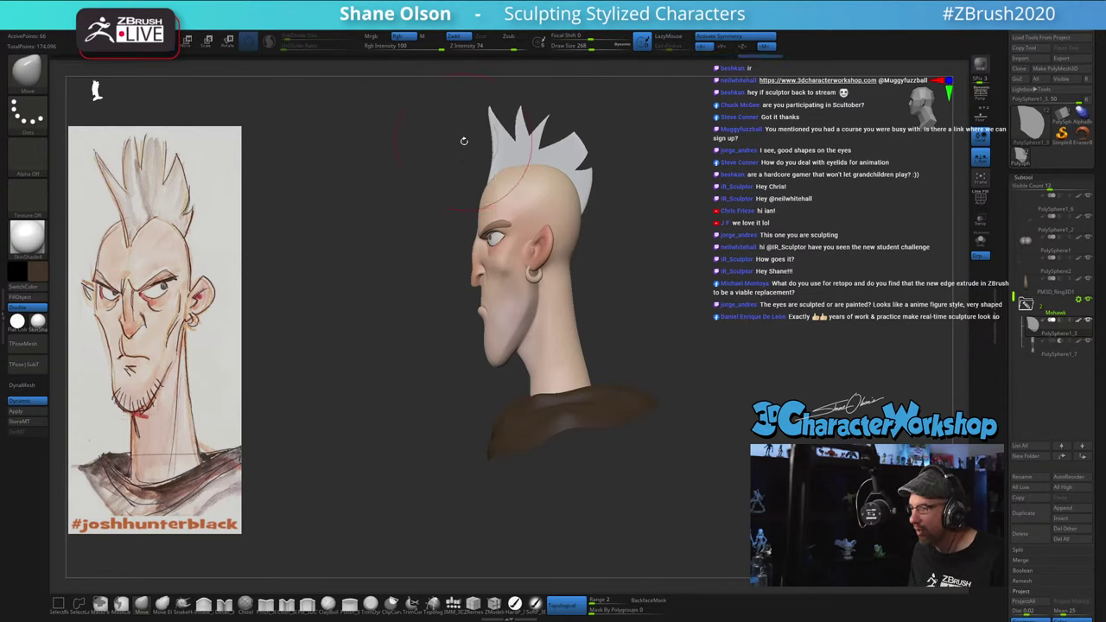
mouse_move(464, 141)
left_mouse_down()
mouse_move(494, 186)
mouse_move(454, 197)
left_mouse_up()
left_click_drag(410, 258, 410, 256)
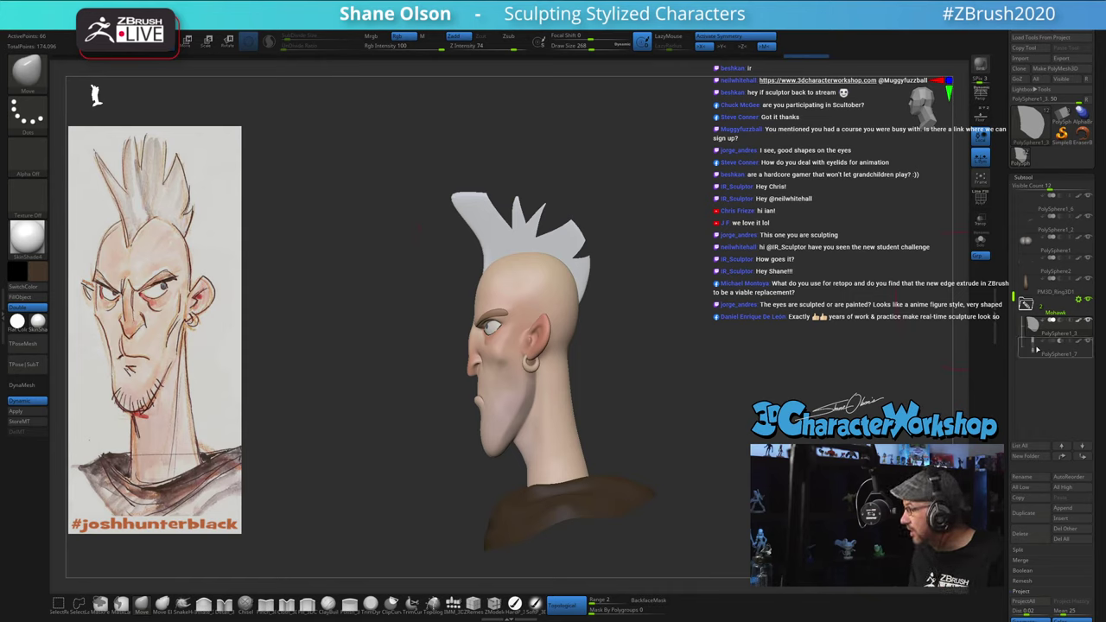
Step: Select the mohawk's Boolean cutter shapes and stretch the front ones forward with a smaller Move brush to sharpen the leading spikes
left_click(1056, 350)
key("shift+f")
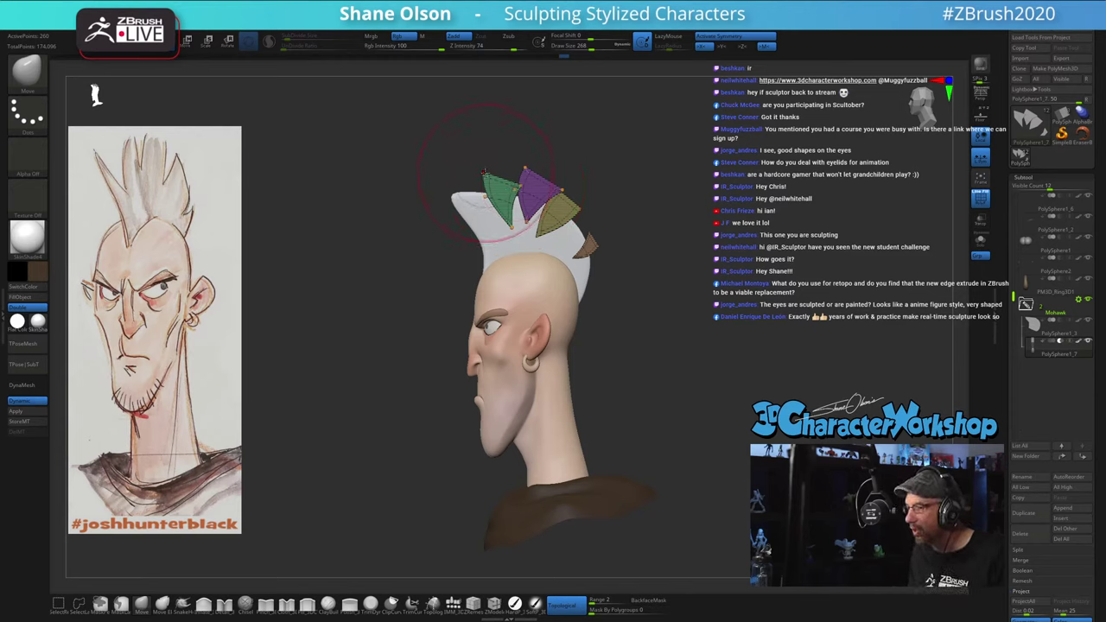
key("s")
left_click_drag(481, 177, 437, 178)
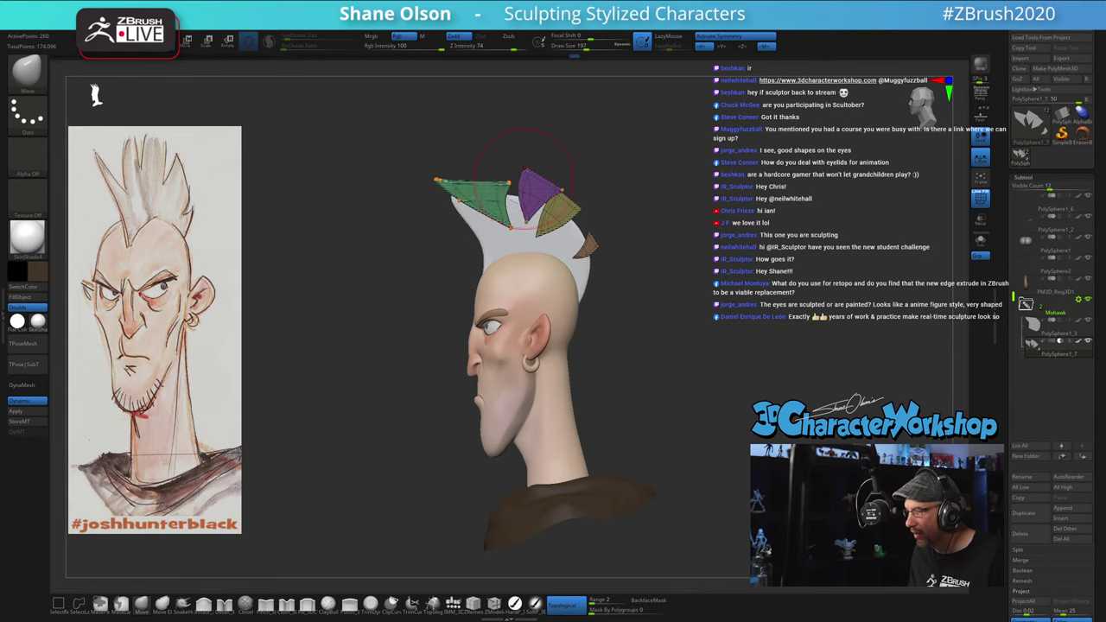
mouse_move(524, 168)
left_mouse_down()
mouse_move(503, 172)
mouse_move(556, 185)
left_mouse_up()
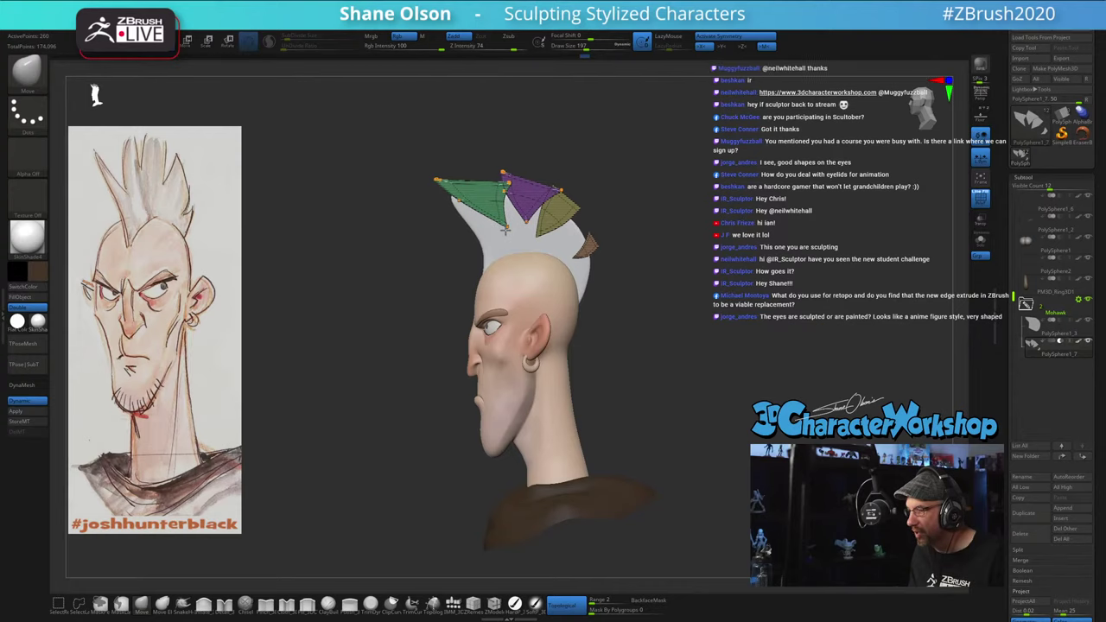
key("shift+f")
mouse_move(689, 254)
left_mouse_down()
mouse_move(777, 262)
mouse_move(692, 247)
left_mouse_up()
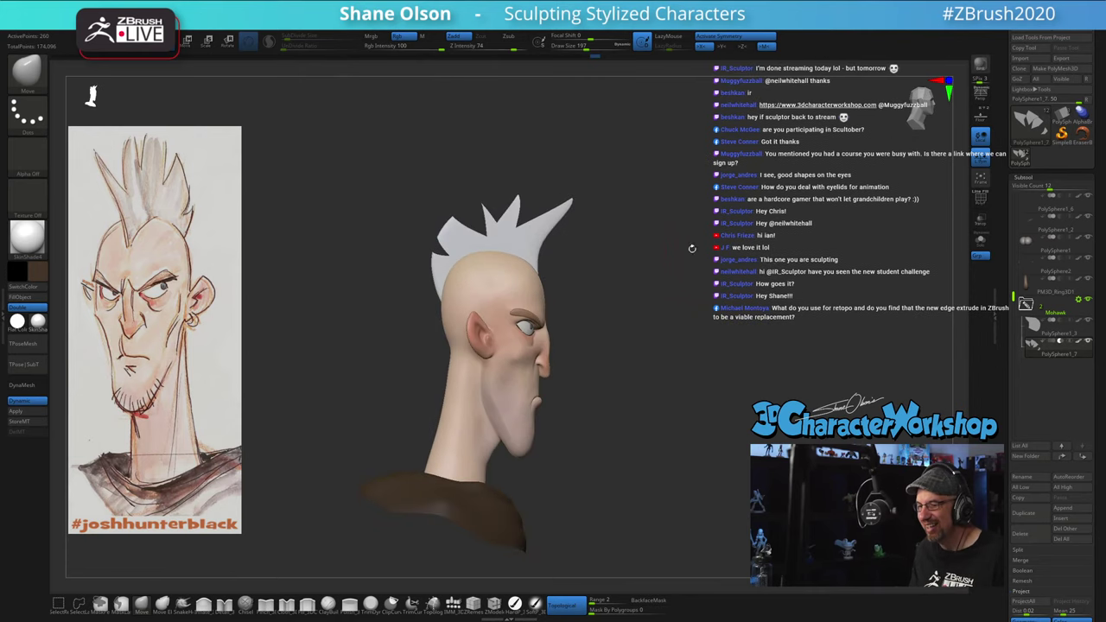
Step: Select the mohawk and refine its front base with a smaller Move brush, checking the spikes from several angles
left_click(543, 247, "alt")
key("s")
left_click_drag(546, 250, 549, 250)
left_click_drag(821, 251, 784, 270)
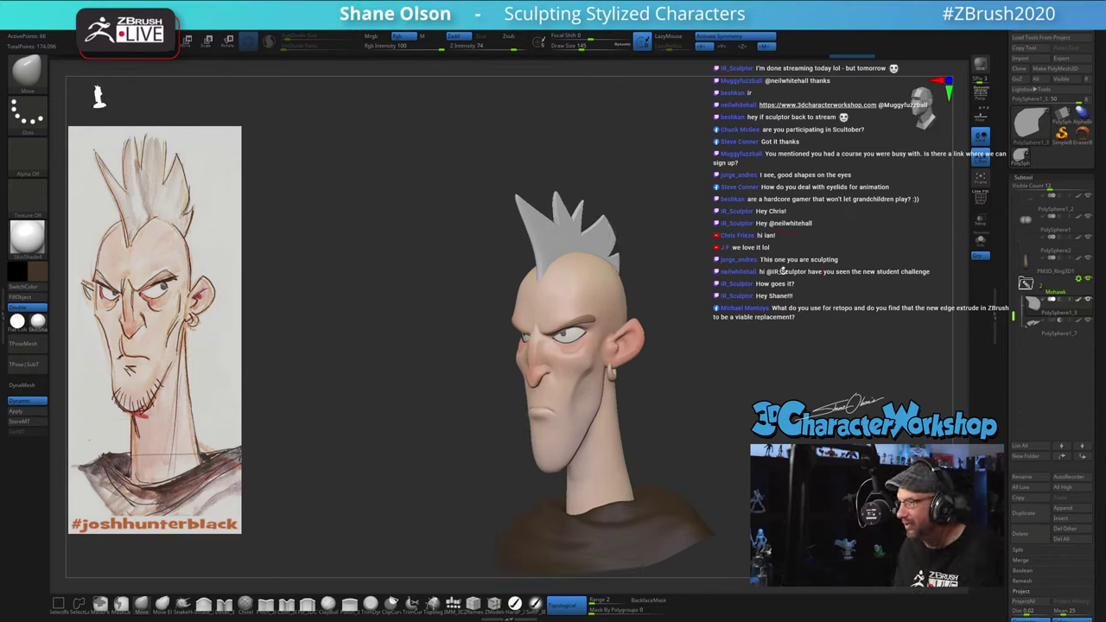
left_click_drag(745, 408, 708, 357)
key("b")
key("m")
key("t")
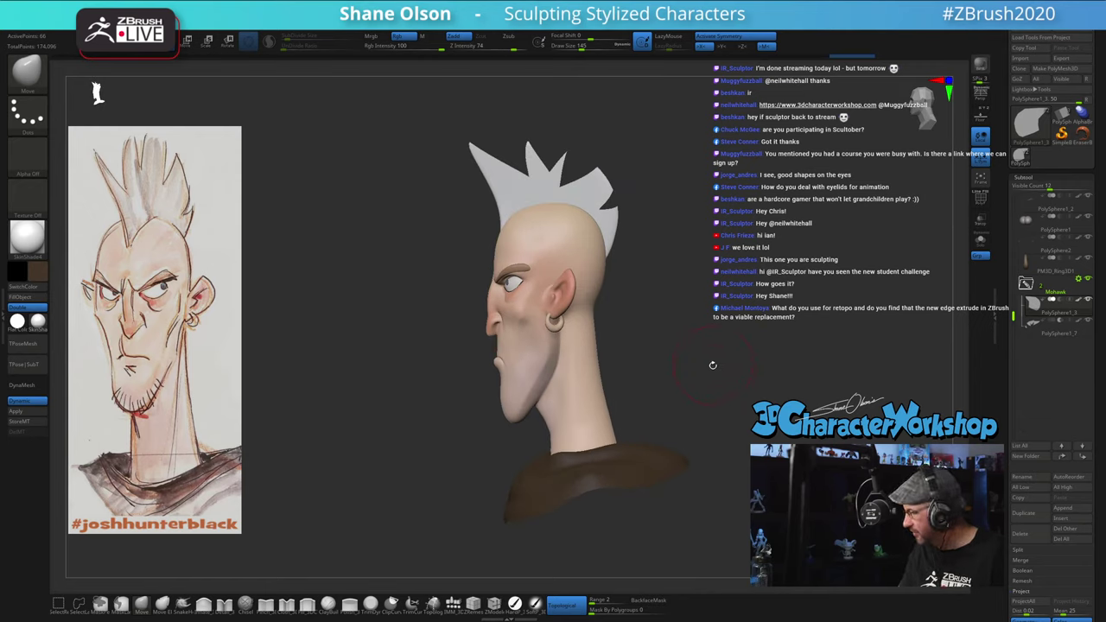
left_click_drag(727, 282, 642, 345)
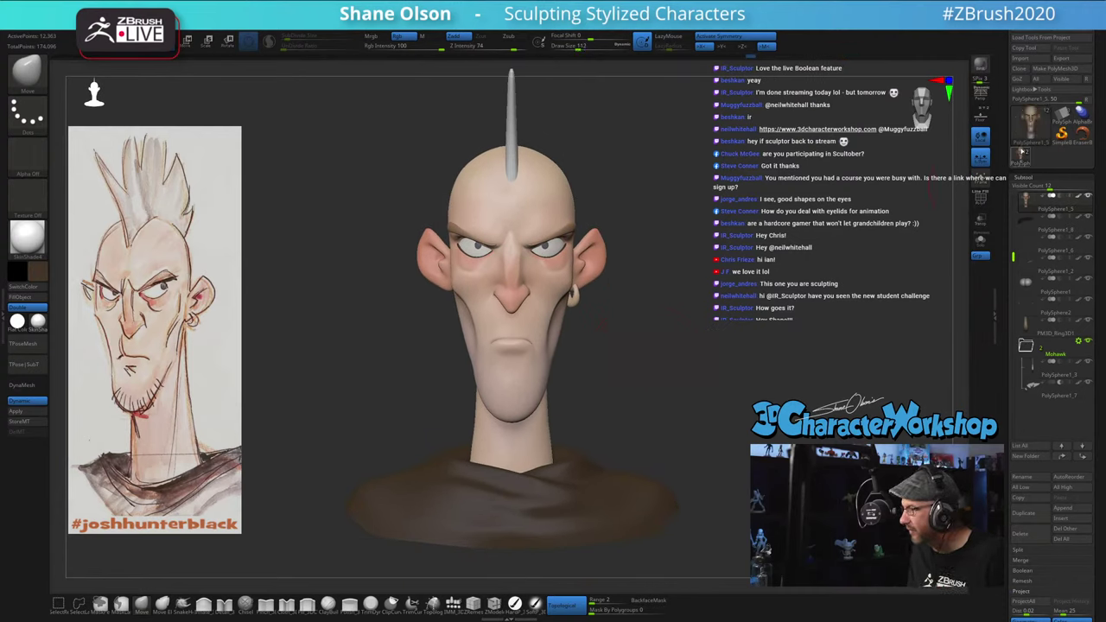
Step: Save the tool as a new version named Josh_PunkHead_04
left_click(1064, 31)
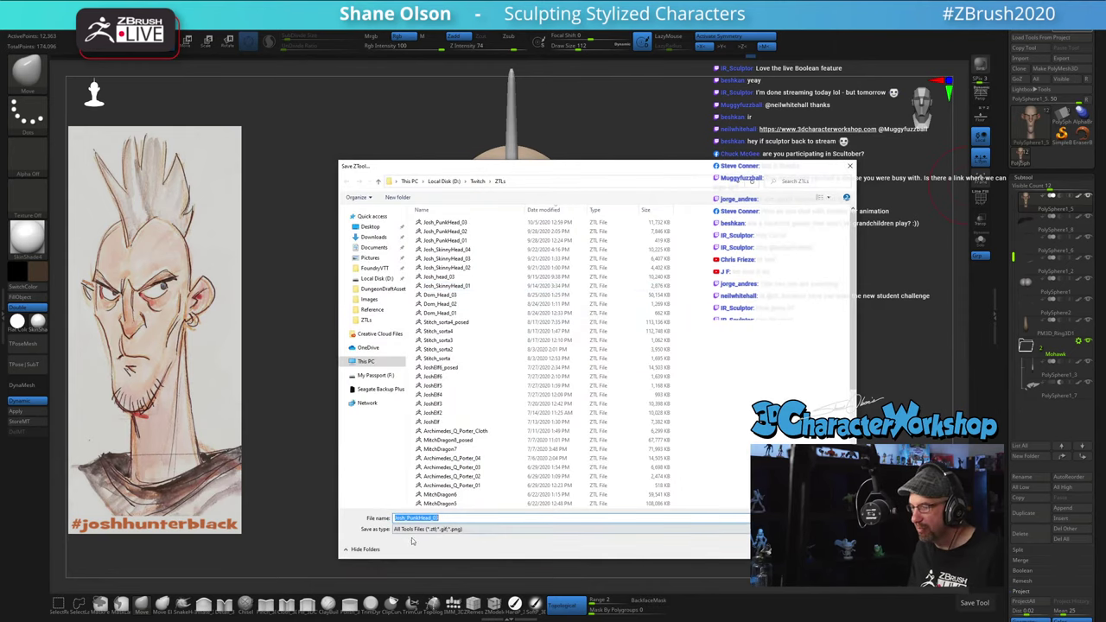
left_click(460, 517)
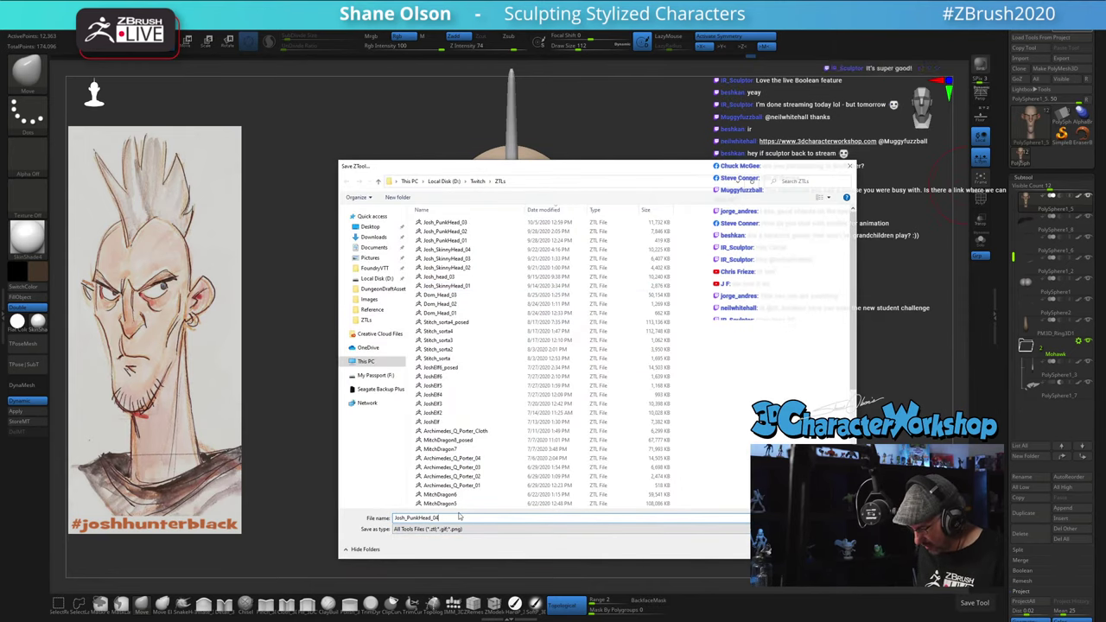
key("Return")
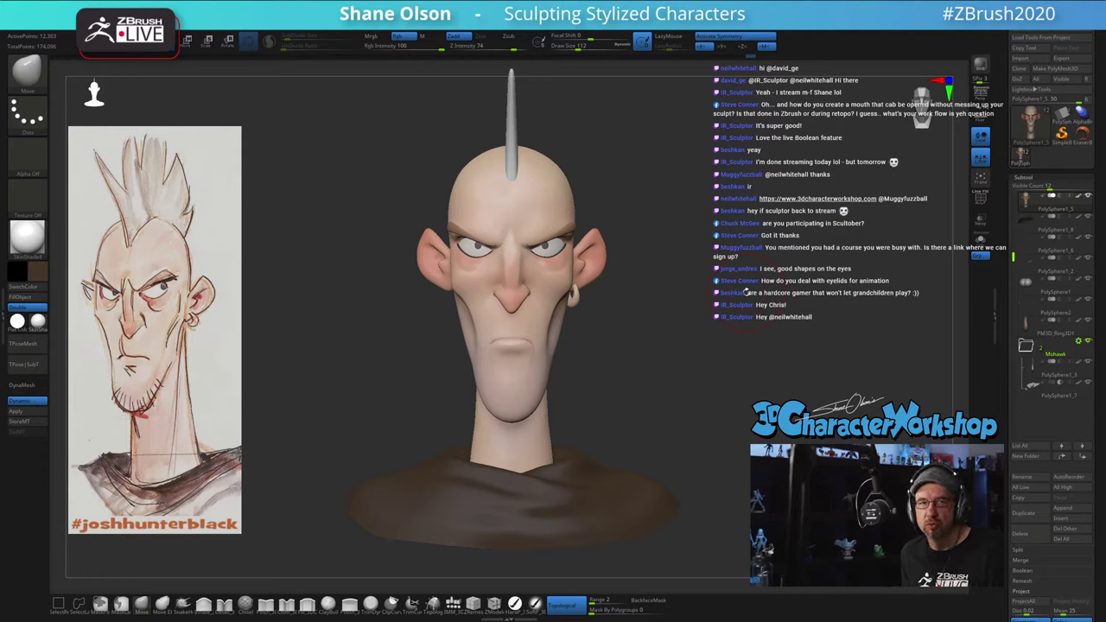
Step: Turn on perspective, choose a focal length preset and frame the face from the front
left_click_drag(734, 305, 701, 304)
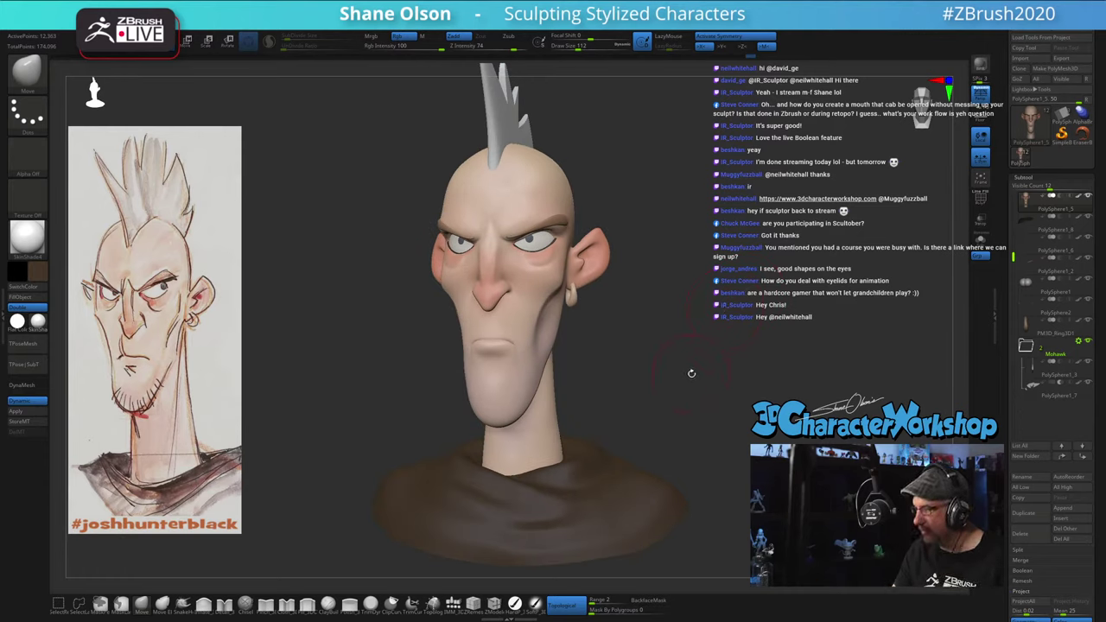
key("p")
key("space")
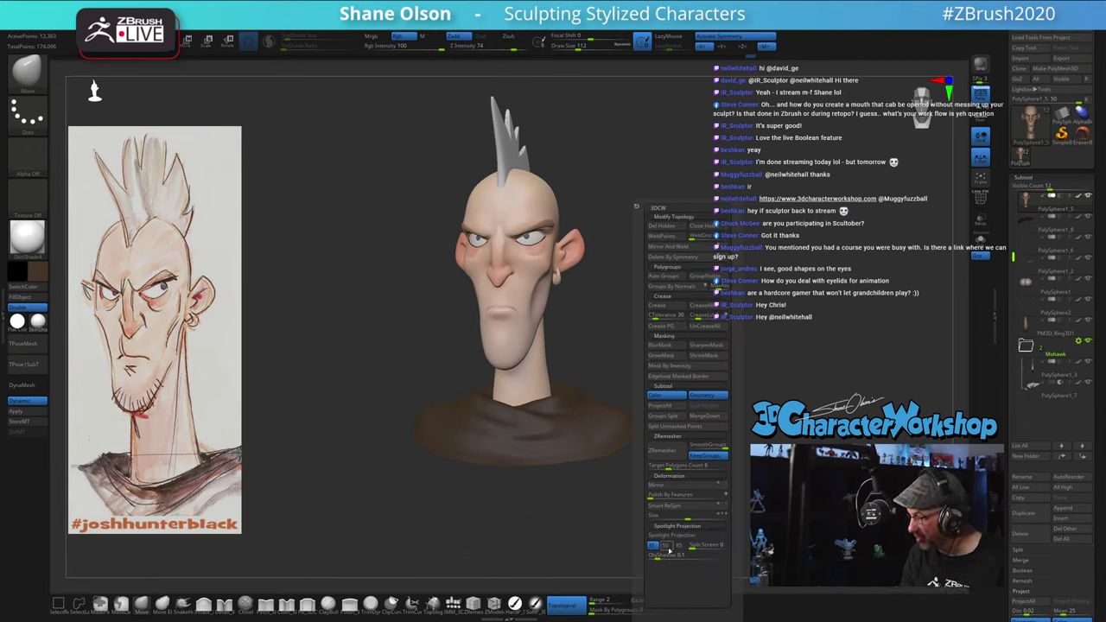
mouse_move(789, 346)
left_mouse_down()
mouse_move(572, 351)
mouse_move(593, 378)
mouse_move(597, 395)
mouse_move(588, 395)
left_mouse_up()
Step: Mask the lower chin of the head with a small brush to mark out the beard area
key("s")
key("s")
key("ctrl")
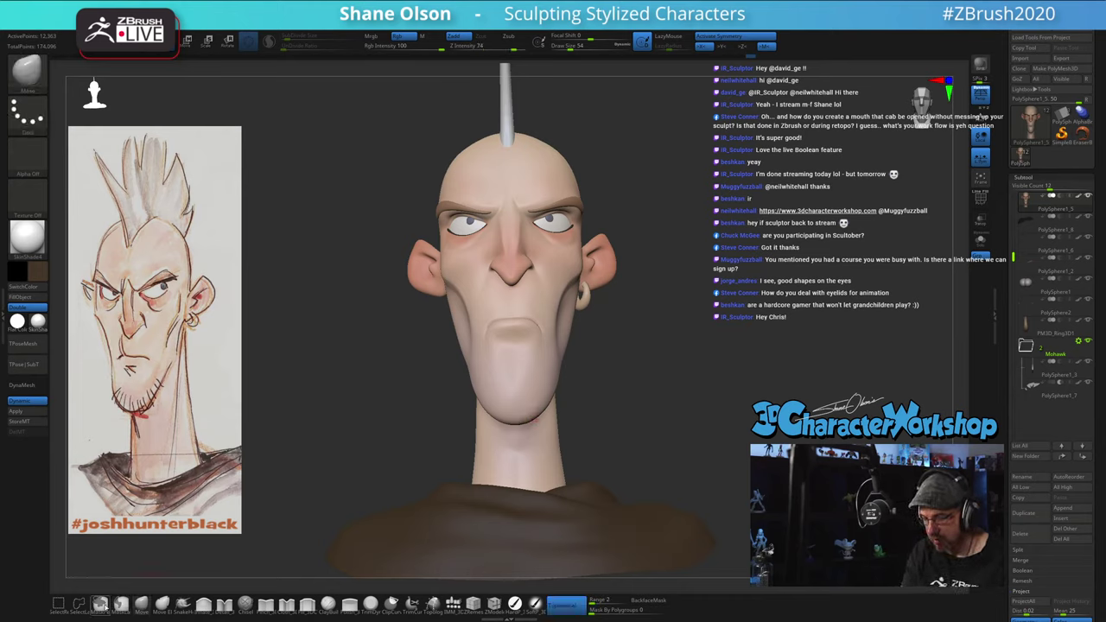
mouse_move(548, 414)
left_mouse_down("ctrl")
mouse_move(489, 406)
mouse_move(502, 405)
left_mouse_up("ctrl")
mouse_move(622, 396)
left_mouse_down()
mouse_move(687, 408)
mouse_move(655, 420)
mouse_move(548, 407)
mouse_move(679, 418)
left_mouse_up()
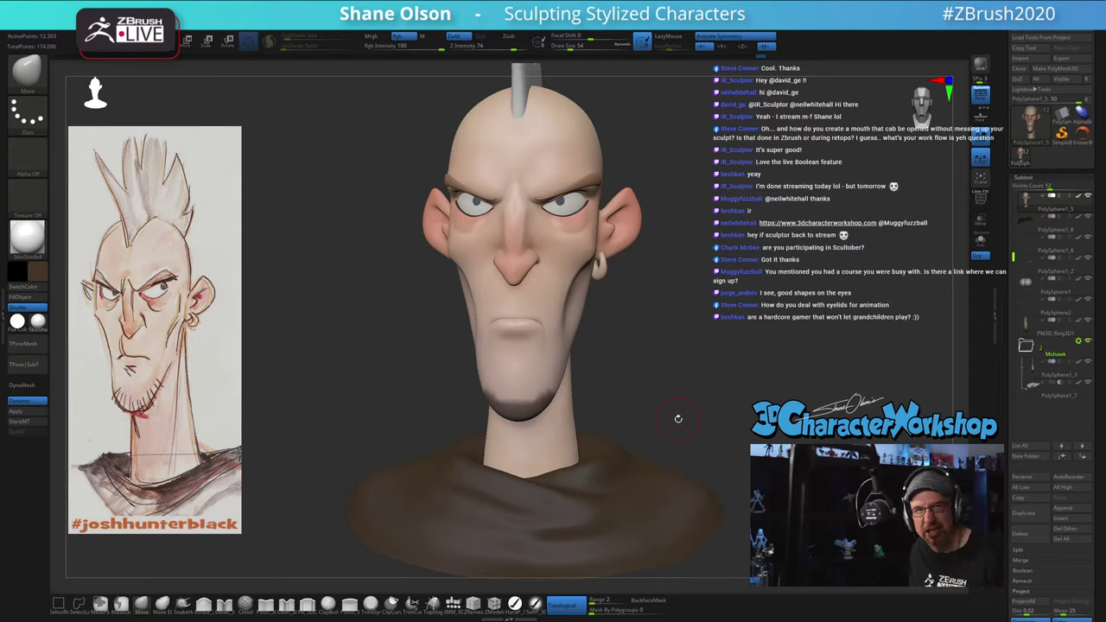
mouse_move(650, 348)
left_mouse_down()
mouse_move(661, 334)
mouse_move(620, 395)
left_mouse_up()
left_click_drag(675, 363, 636, 370)
Step: Extend the beard mask along the jaw and underneath the chin, working from the side and below
left_click_drag(573, 394, 557, 396, "ctrl")
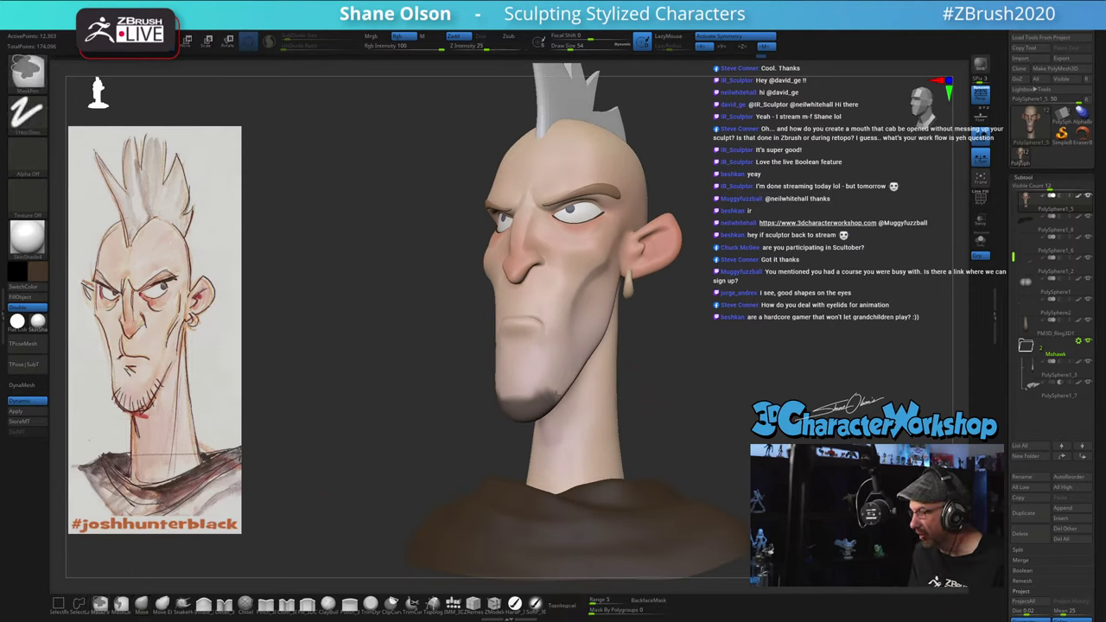
left_click_drag(680, 375, 562, 370)
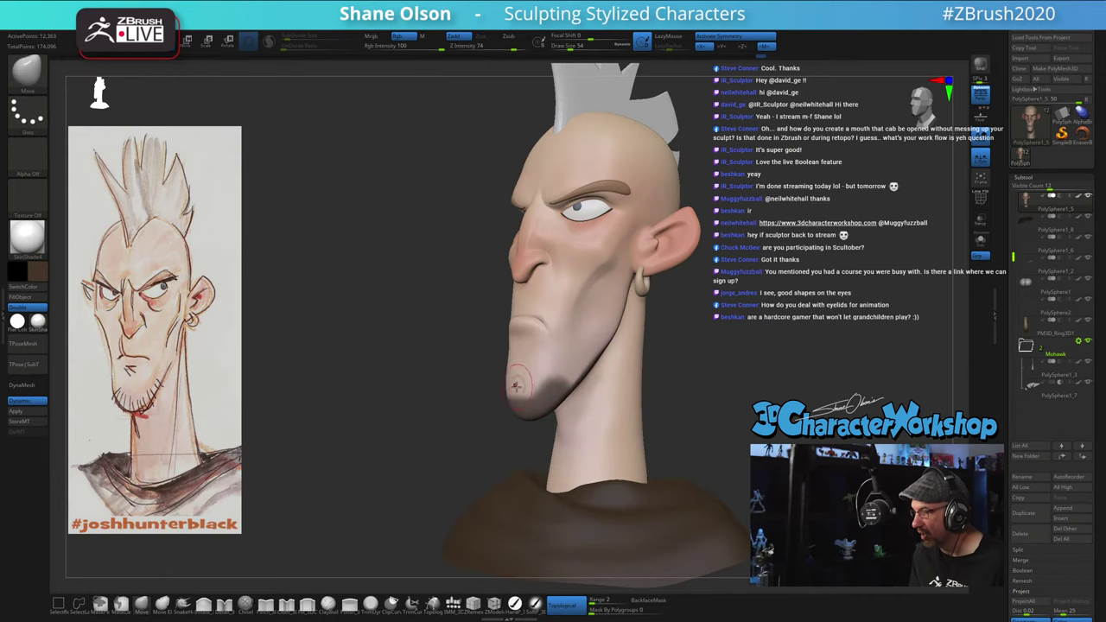
left_click(556, 366, "ctrl")
mouse_move(821, 376)
left_mouse_down()
mouse_move(763, 370)
mouse_move(742, 355)
left_mouse_up()
left_click(554, 421, "ctrl")
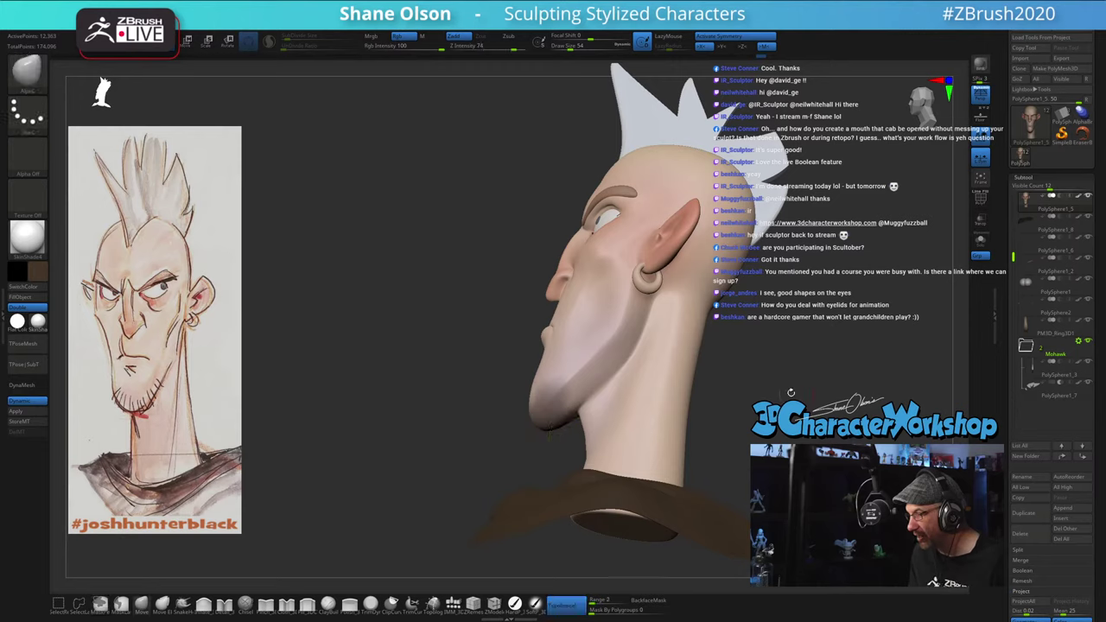
left_click_drag(538, 440, 561, 412, "ctrl")
mouse_move(760, 372)
left_mouse_down()
mouse_move(765, 333)
mouse_move(829, 372)
left_mouse_up()
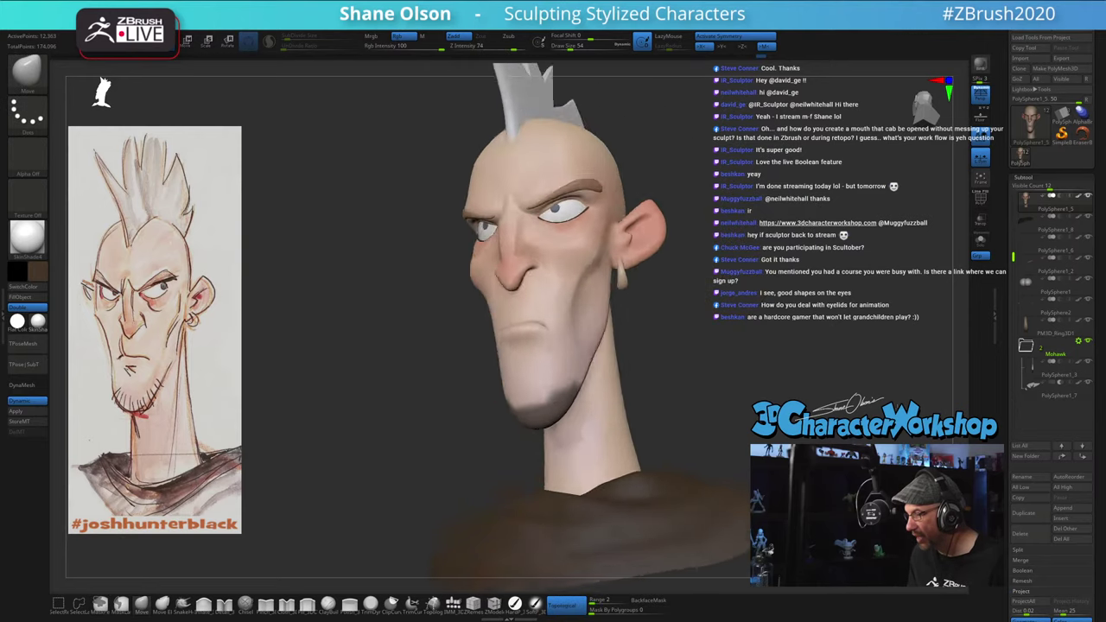
left_click_drag(731, 355, 755, 356)
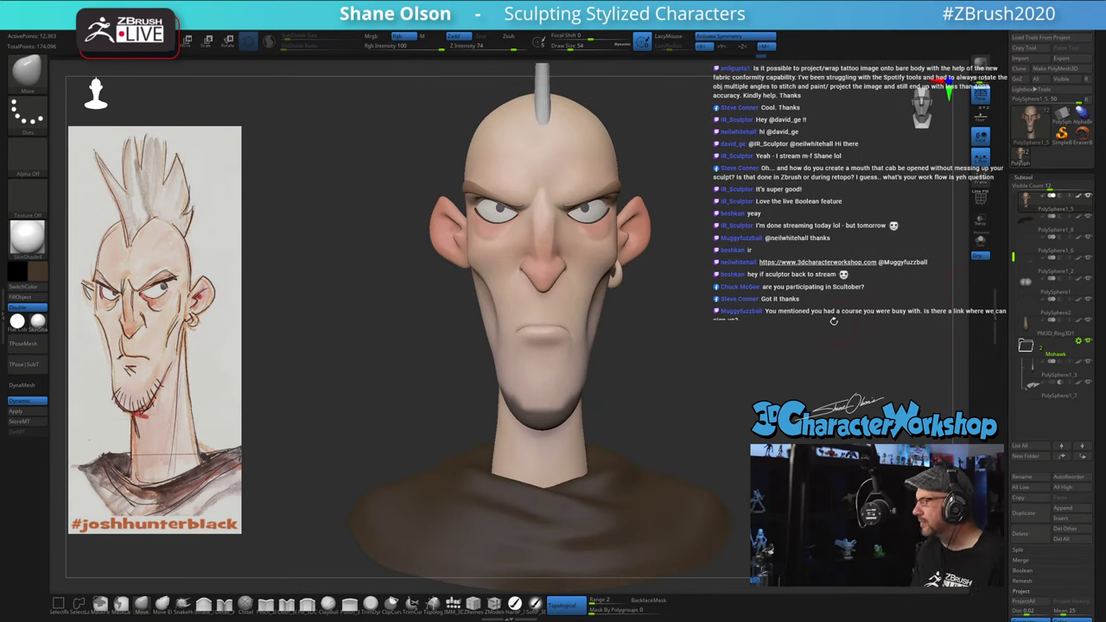
mouse_move(835, 321)
left_mouse_down("alt")
mouse_move(808, 363)
mouse_move(789, 341)
mouse_move(701, 339)
left_mouse_up("alt")
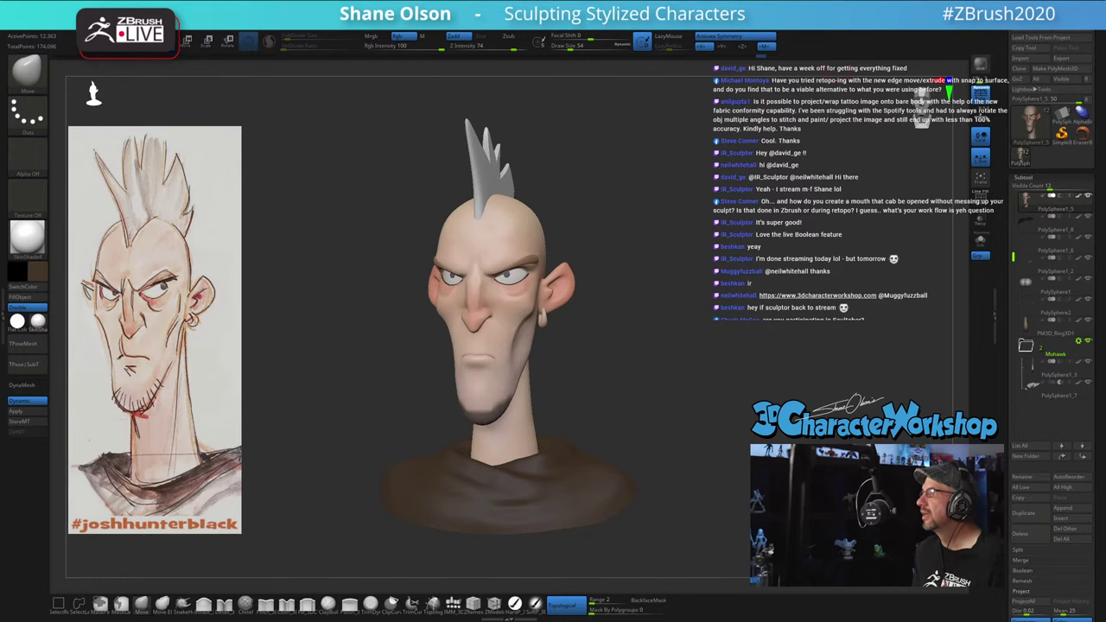
Step: Switch to the web browser and examine images of the Knucklebonz Slayer statues, including the tattooed Kerry King figure
left_click_drag(657, 621, 639, 220)
double_click(640, 219)
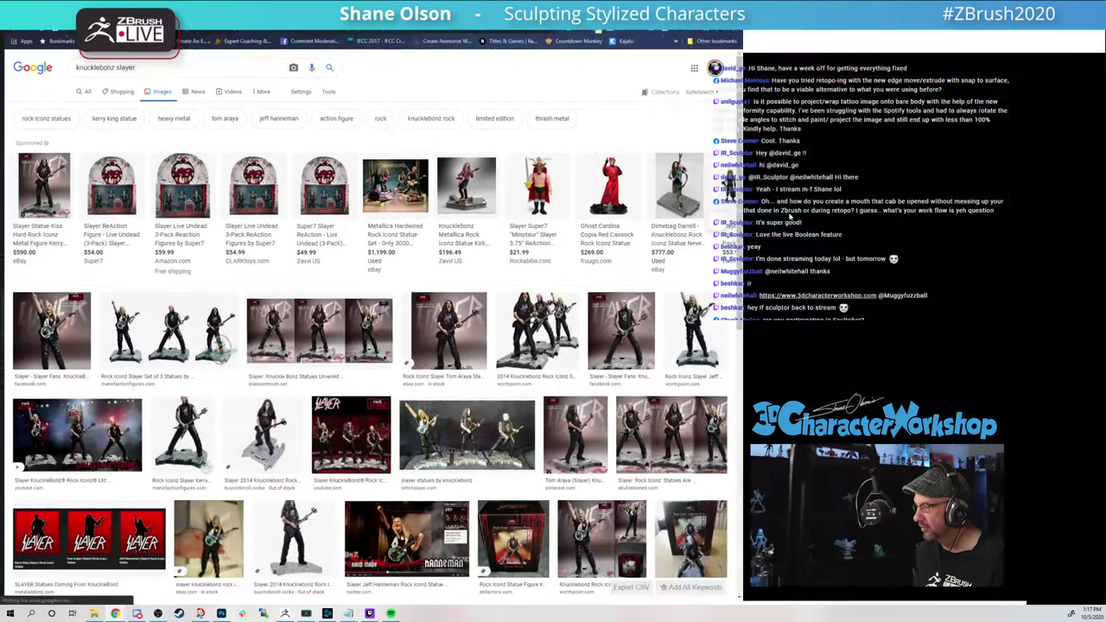
left_click(518, 322)
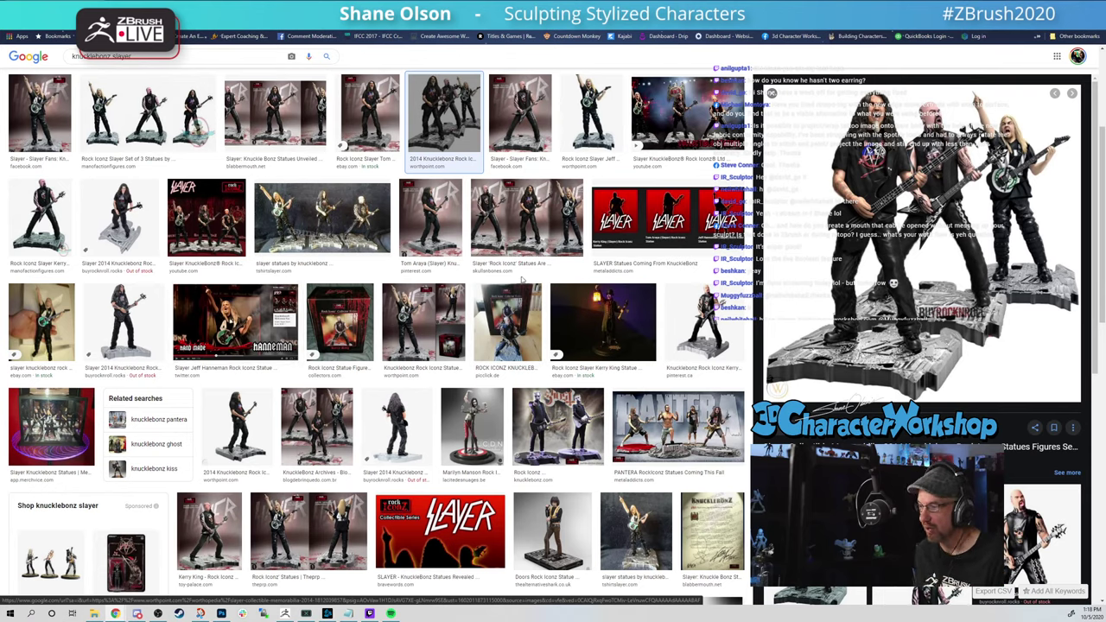
left_click(43, 233)
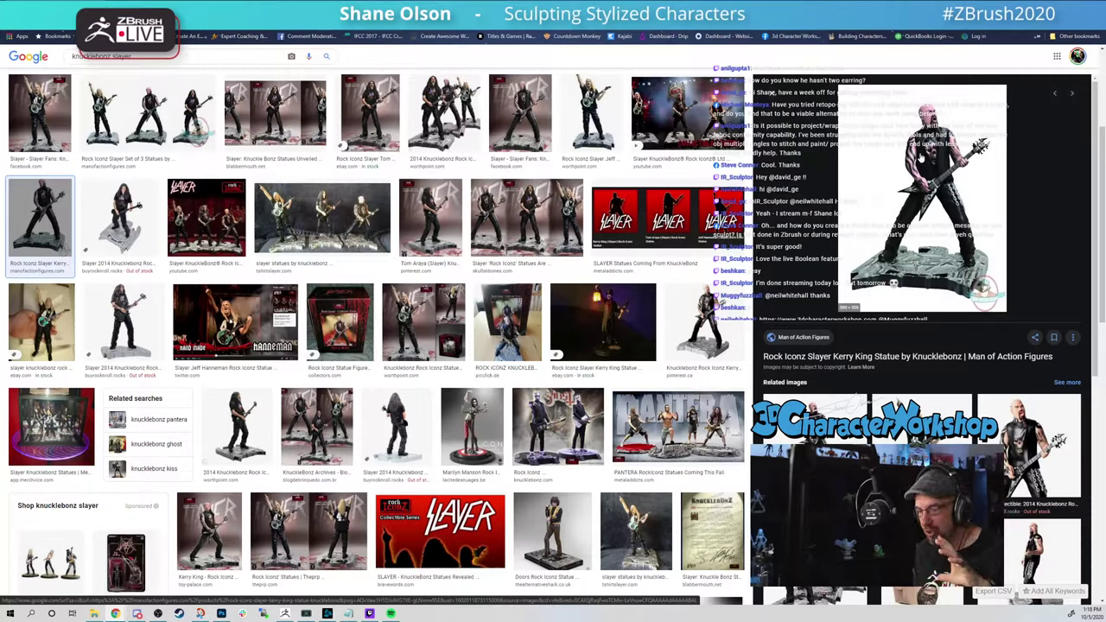
left_click(238, 524)
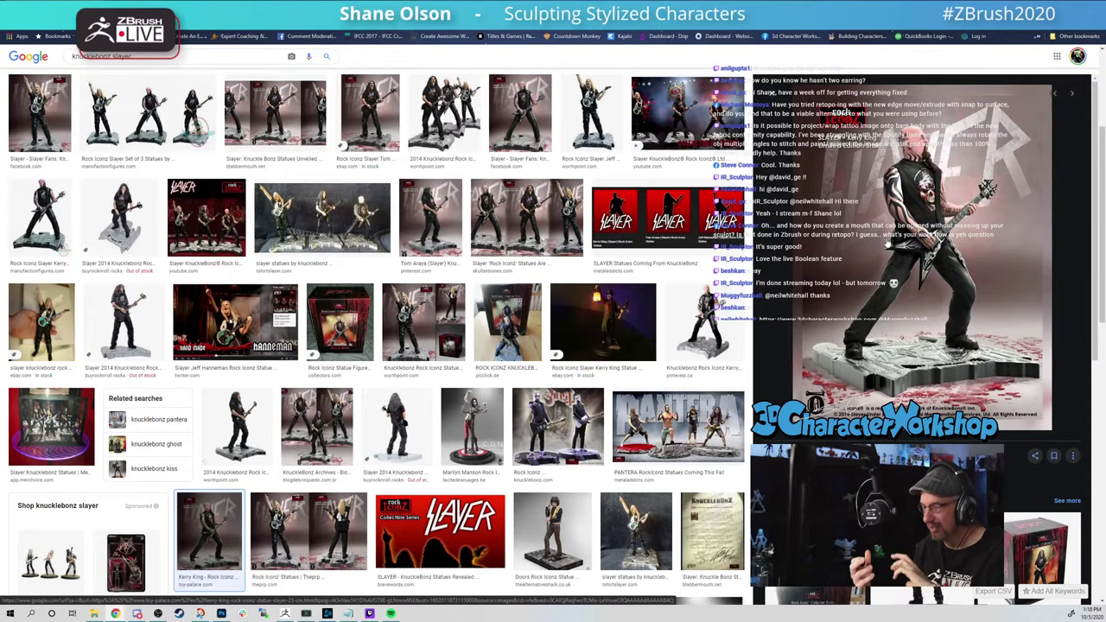
left_click(470, 309)
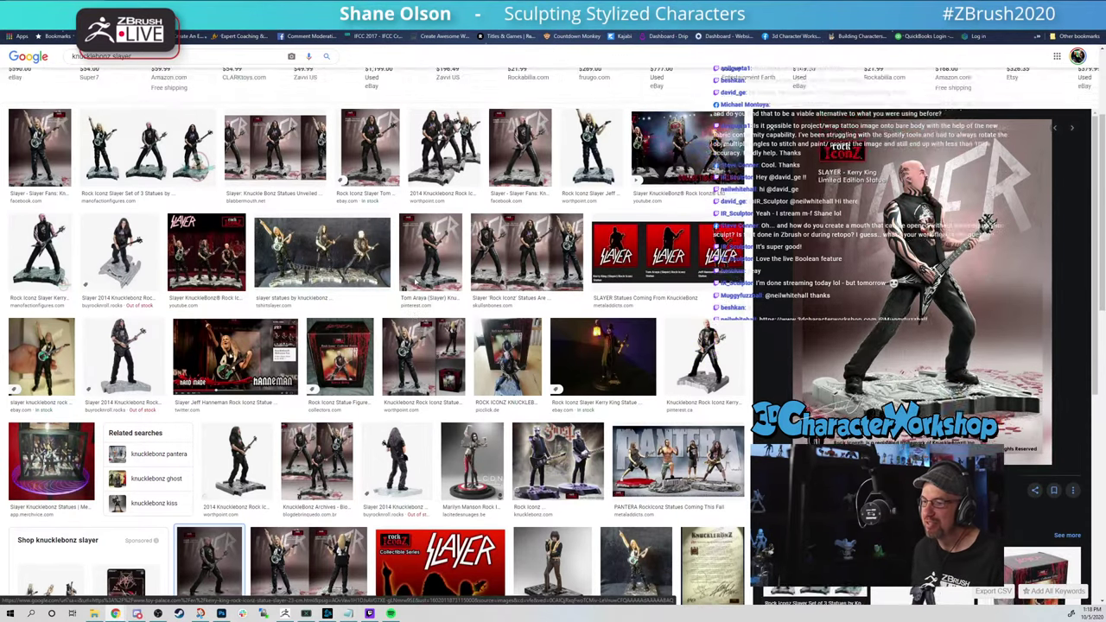
Step: Examine the Rock Iconz Slayer set of three statues in the image search results
scroll(249, 248, "up", 3)
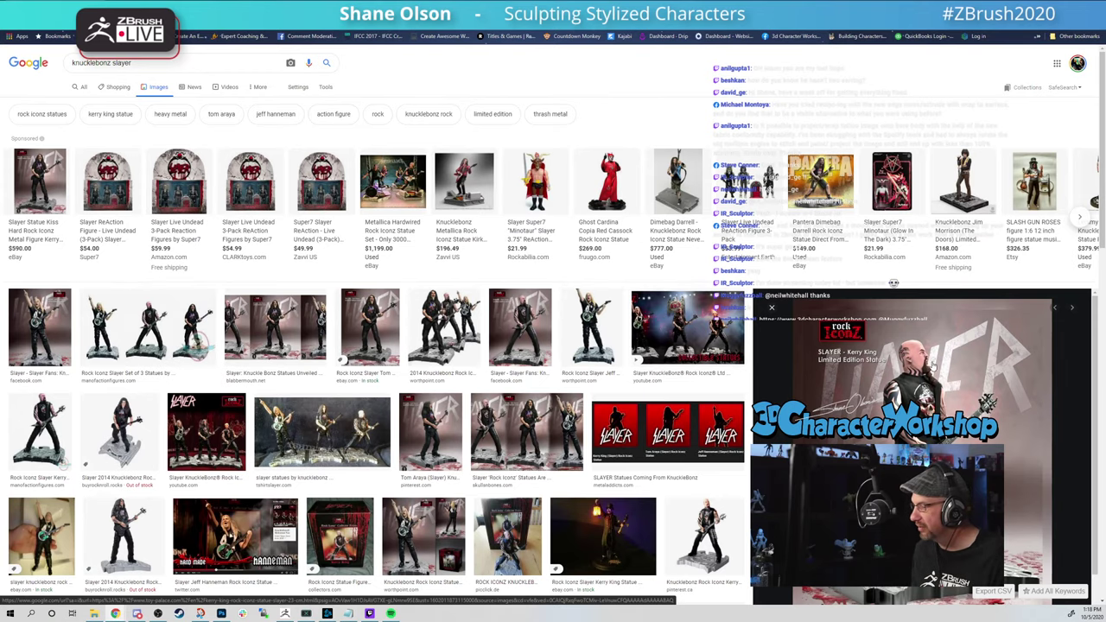
left_click(114, 327)
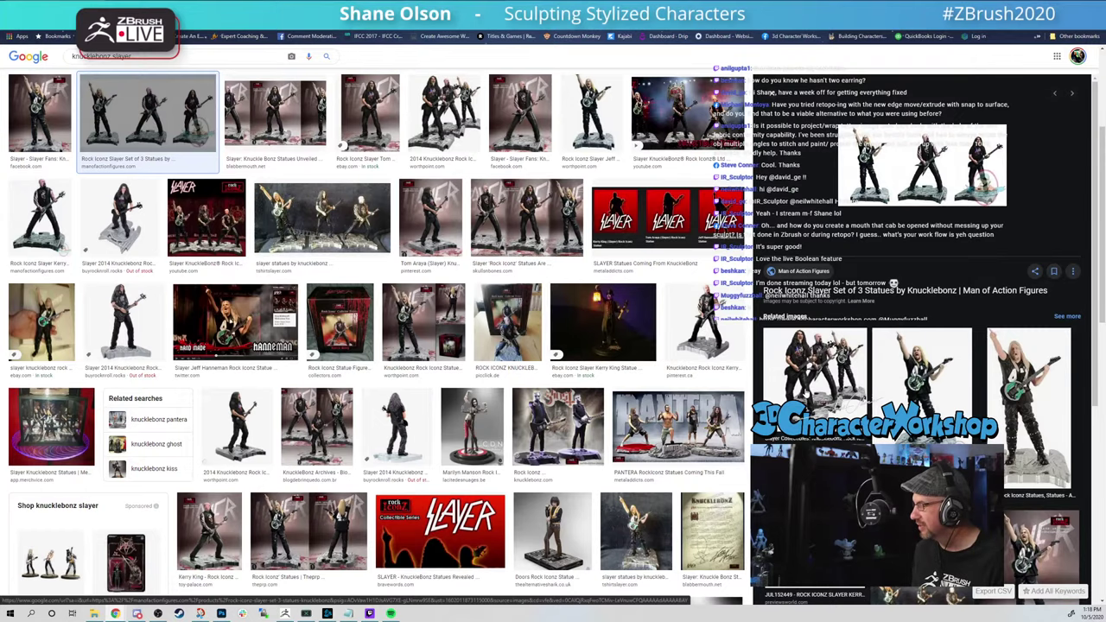
scroll(520, 327, "down", 1)
scroll(520, 326, "up", 3)
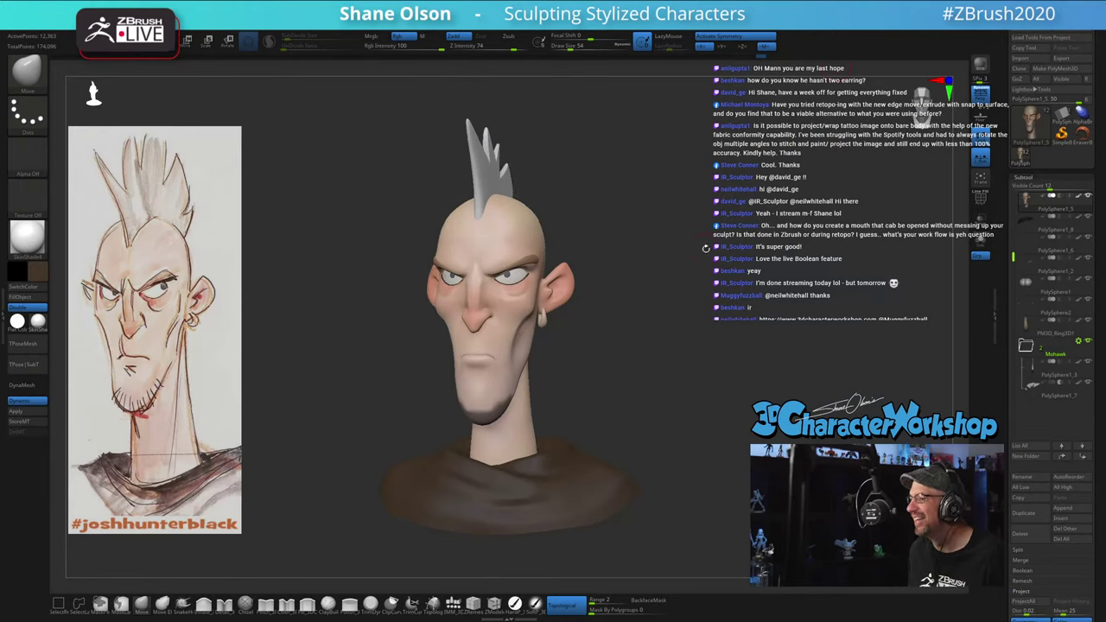
Step: Switch back to ZBrush and turn on the FiberMesh preview for the masked chin area of the head
mouse_move(748, 295)
left_mouse_down()
mouse_move(769, 296)
mouse_move(735, 301)
left_mouse_up()
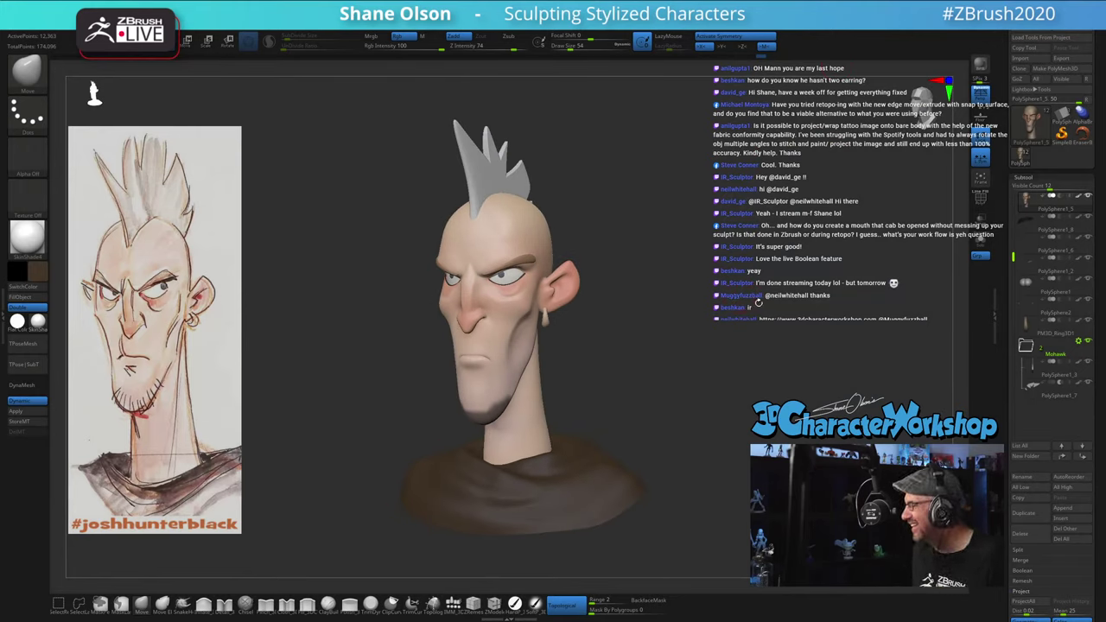
scroll(1010, 446, "down", 5)
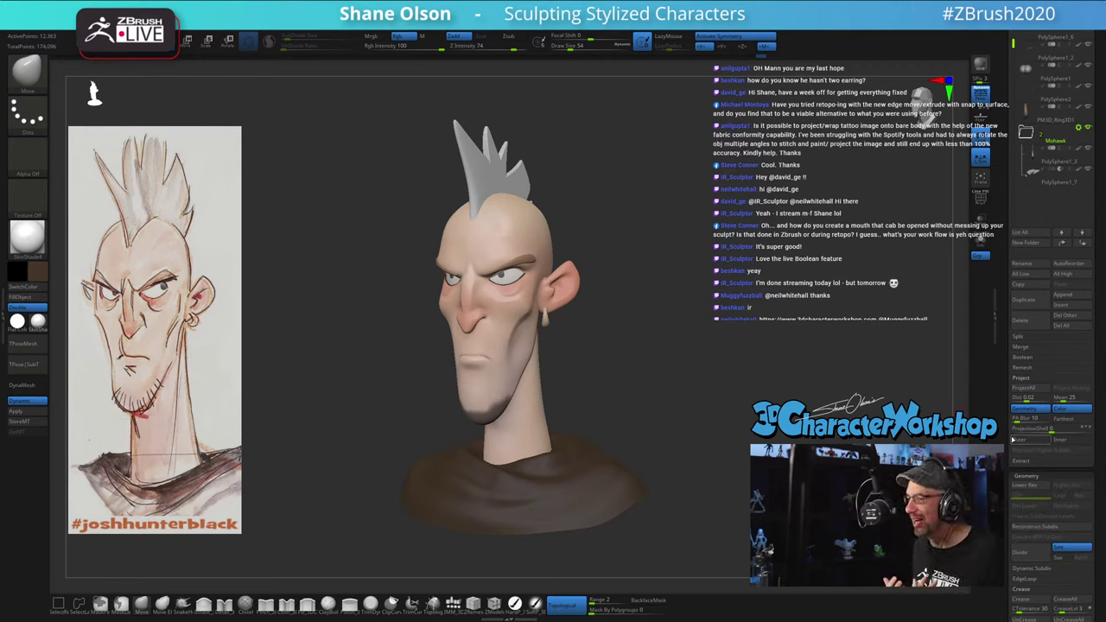
scroll(1003, 406, "down", 3)
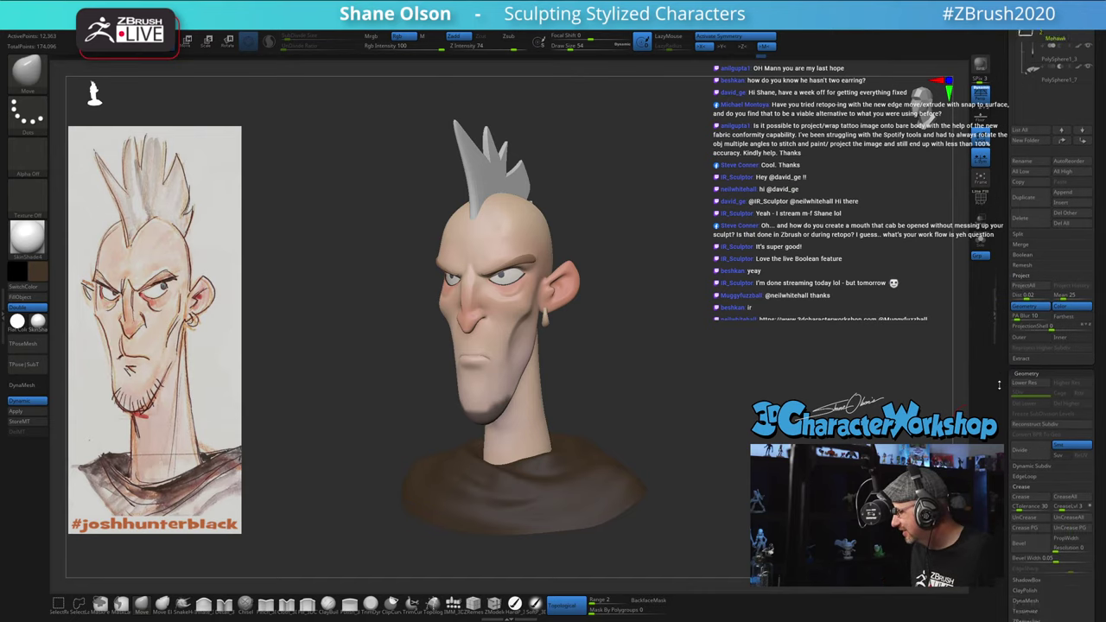
scroll(1003, 385, "down", 7)
scroll(1031, 458, "down", 15)
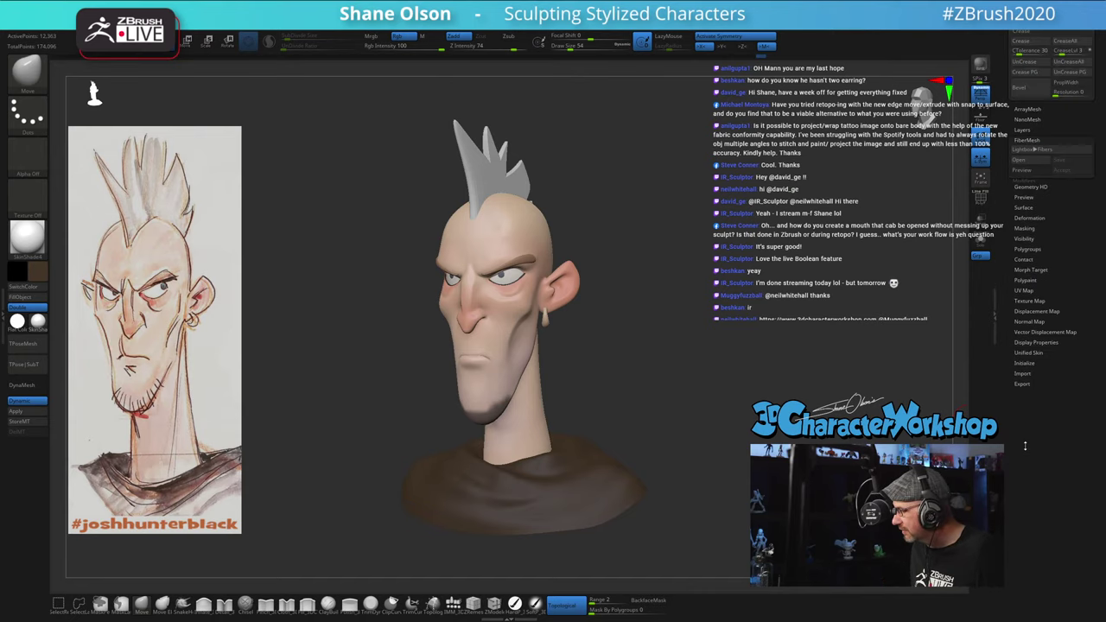
scroll(1044, 367, "up", 12)
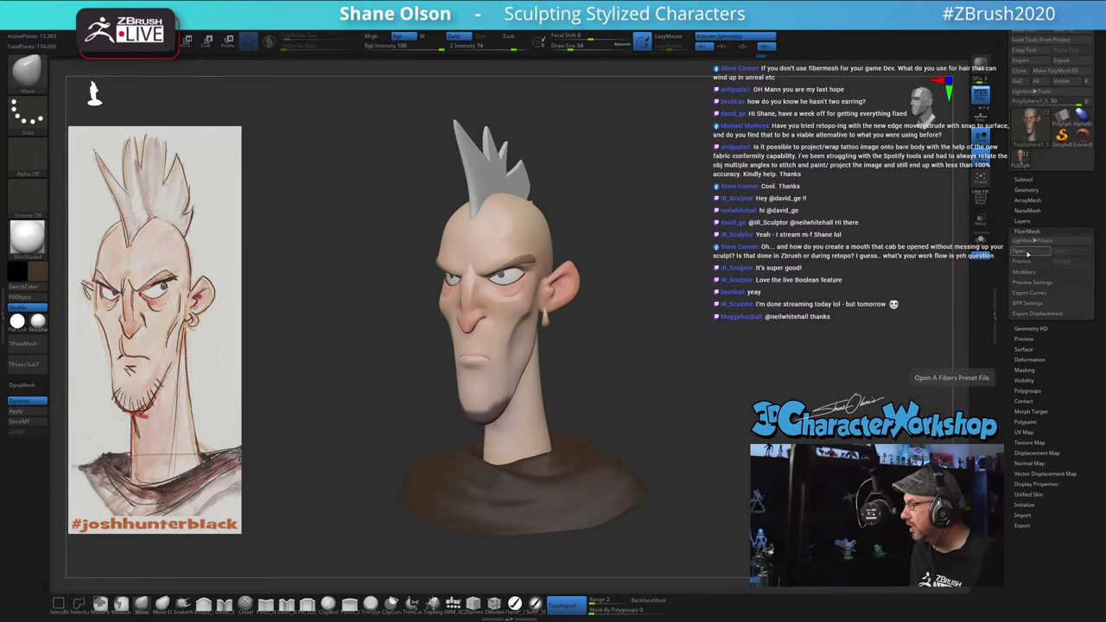
left_click(1022, 261)
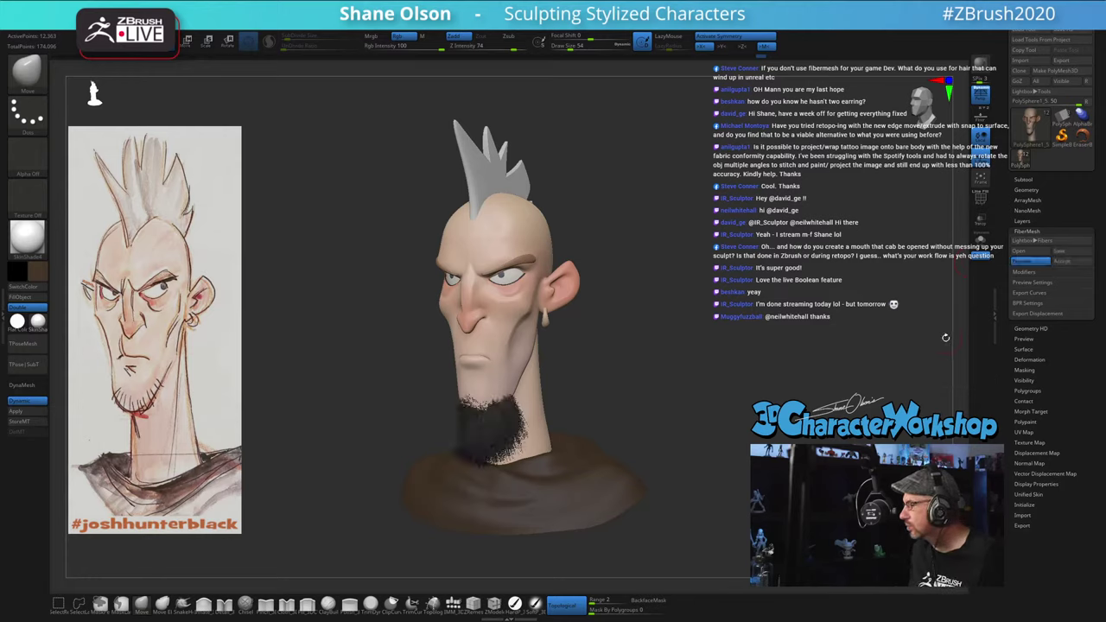
left_click_drag(699, 388, 704, 355)
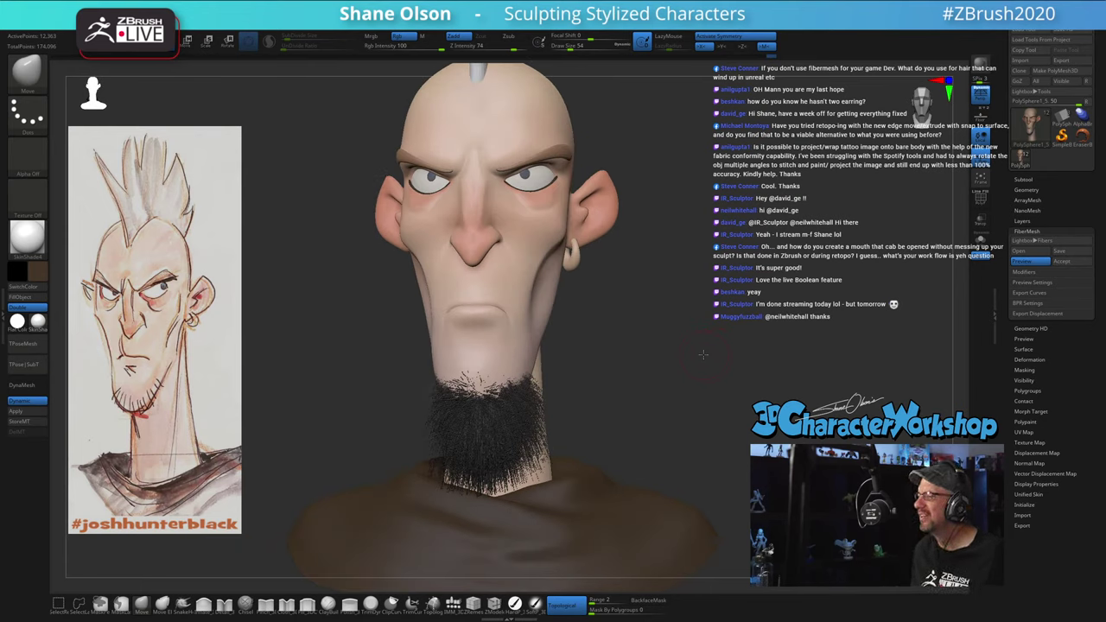
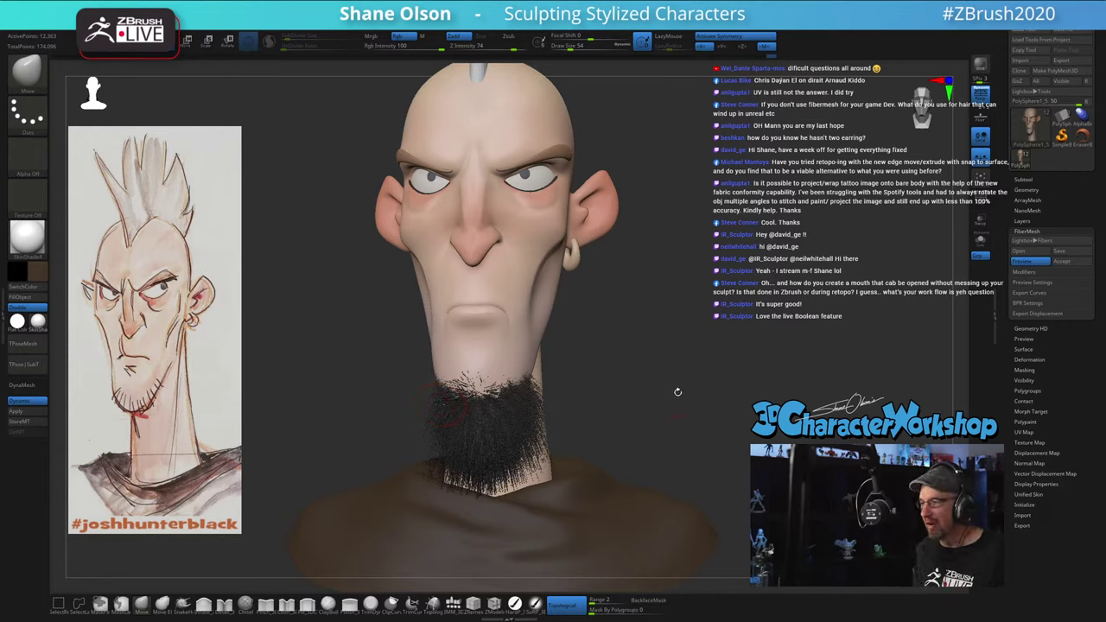
Step: Thin out the beard in the FiberMesh modifiers with Coverage at about 1.3 and MaxFibers at about 1.81
left_click_drag(726, 405, 738, 386)
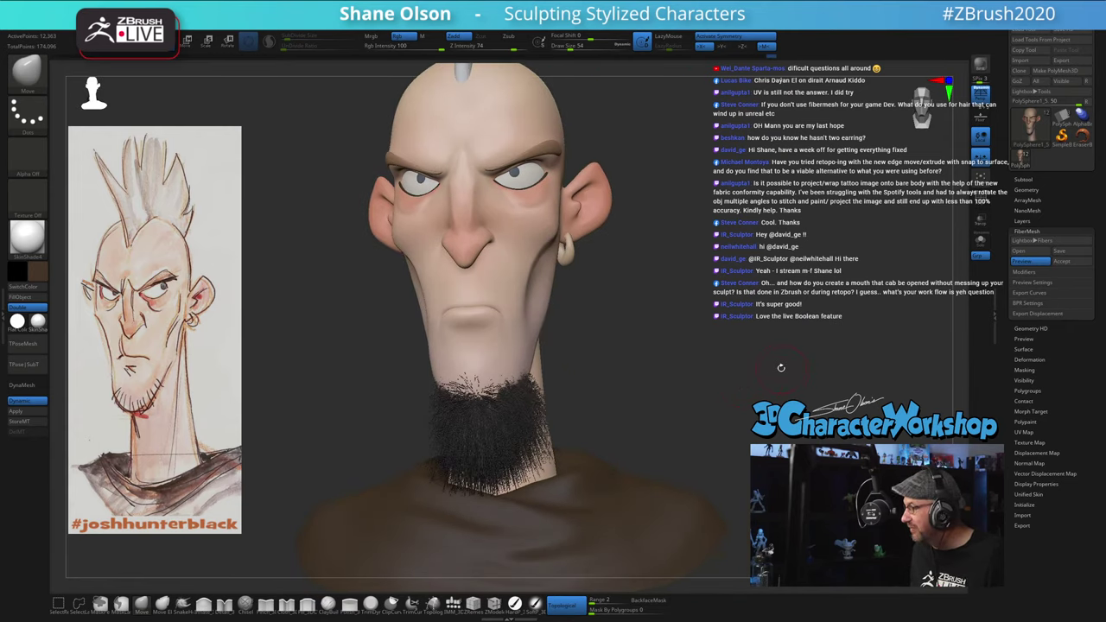
left_click(1035, 271)
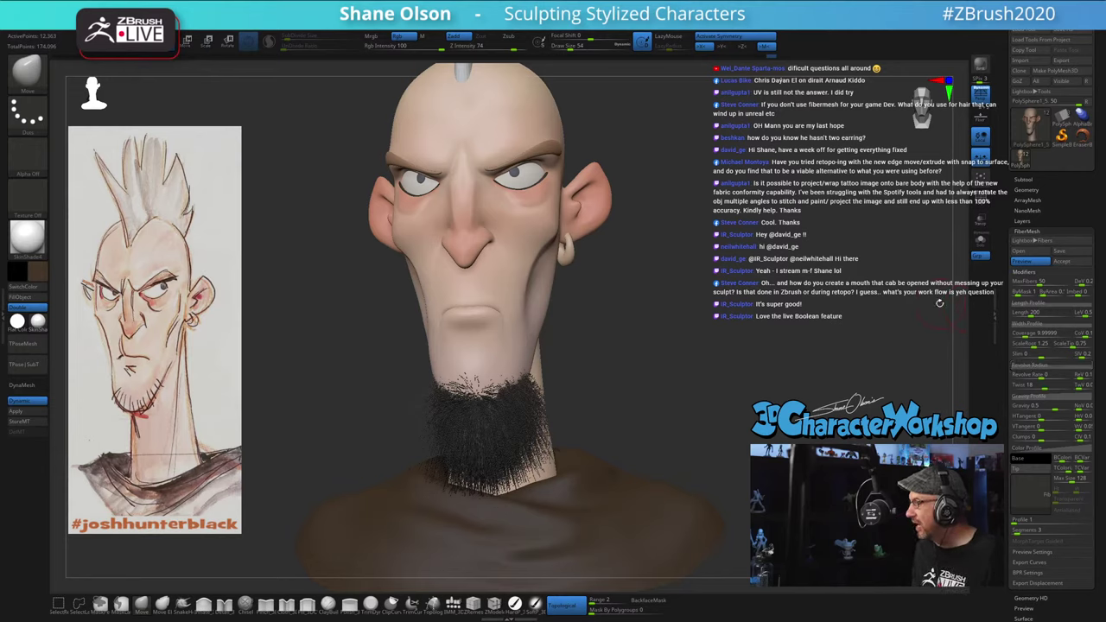
left_click(1029, 281)
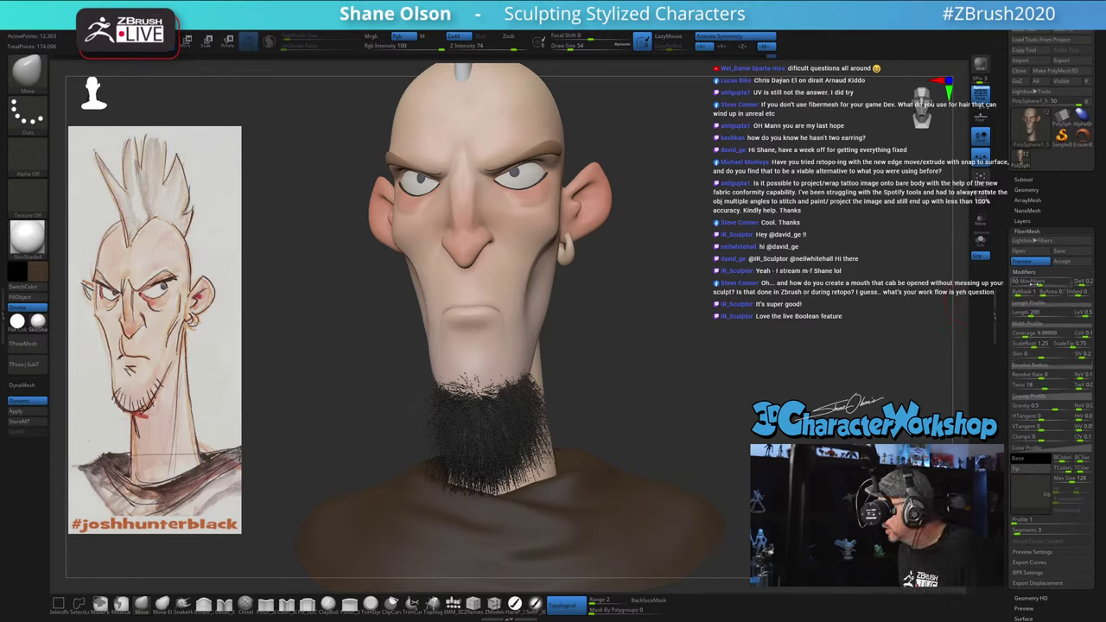
key("Return")
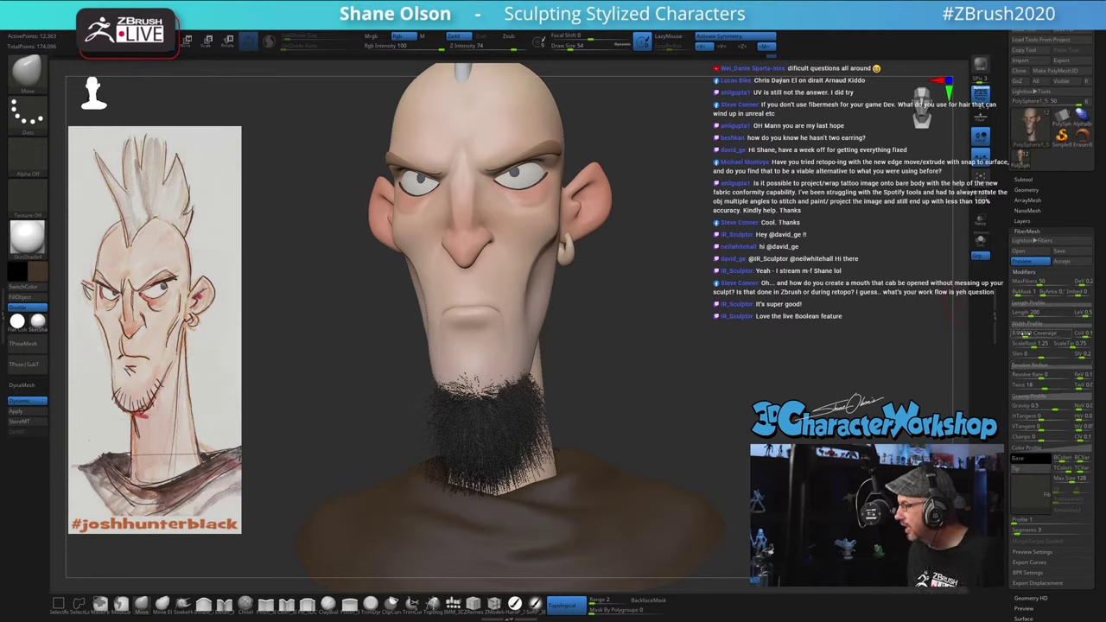
left_click(1023, 333)
left_click(1022, 335)
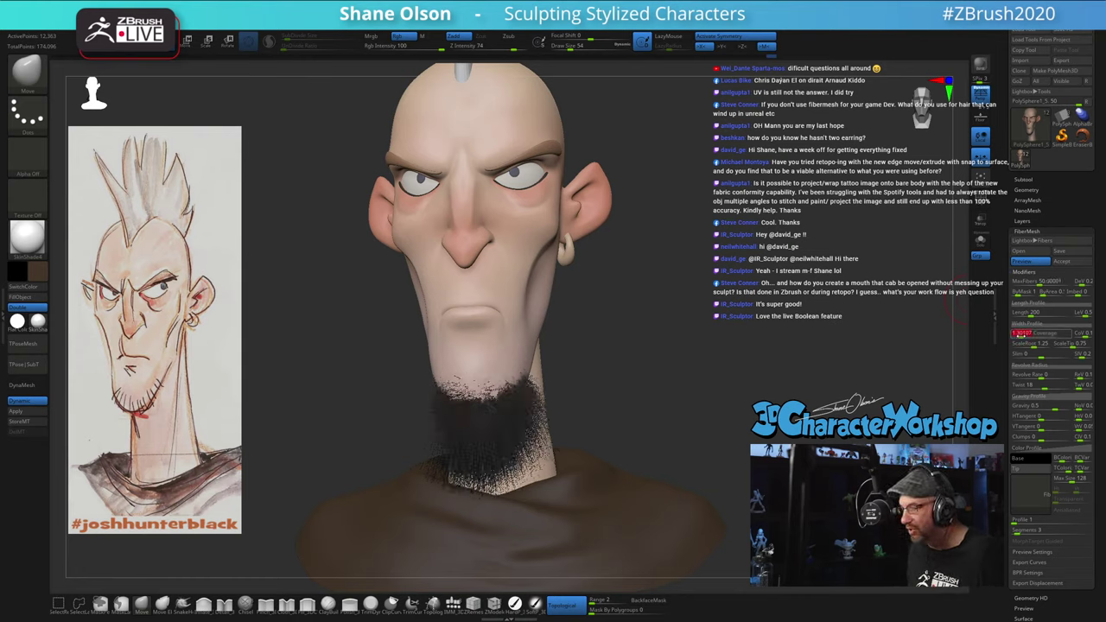
left_click_drag(1030, 282, 1026, 282)
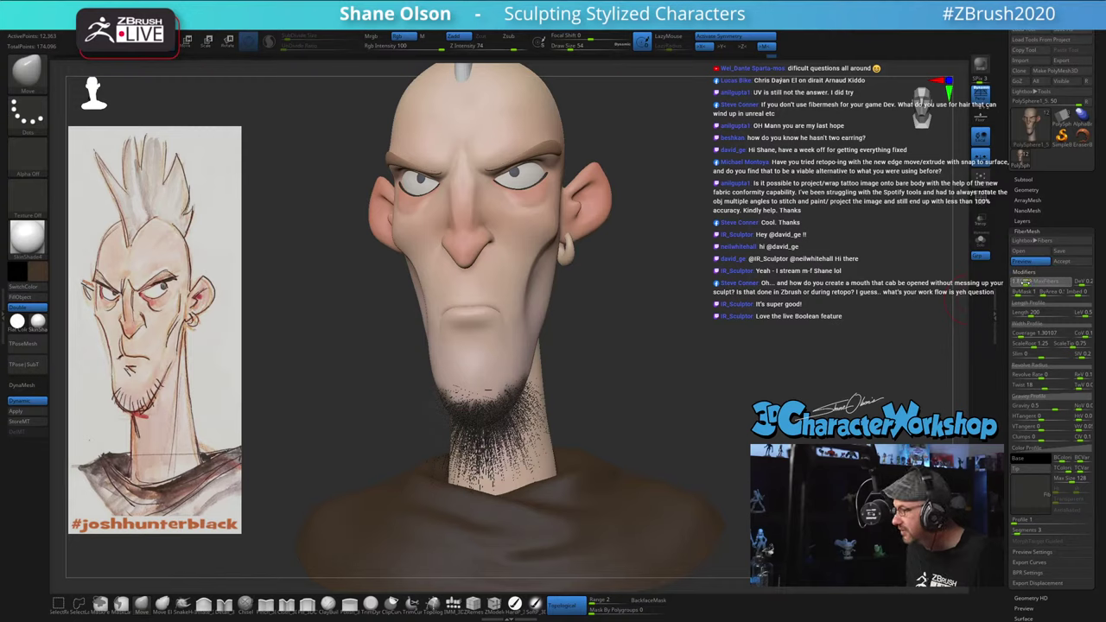
mouse_move(696, 335)
left_mouse_down()
mouse_move(772, 348)
mouse_move(761, 352)
left_mouse_up()
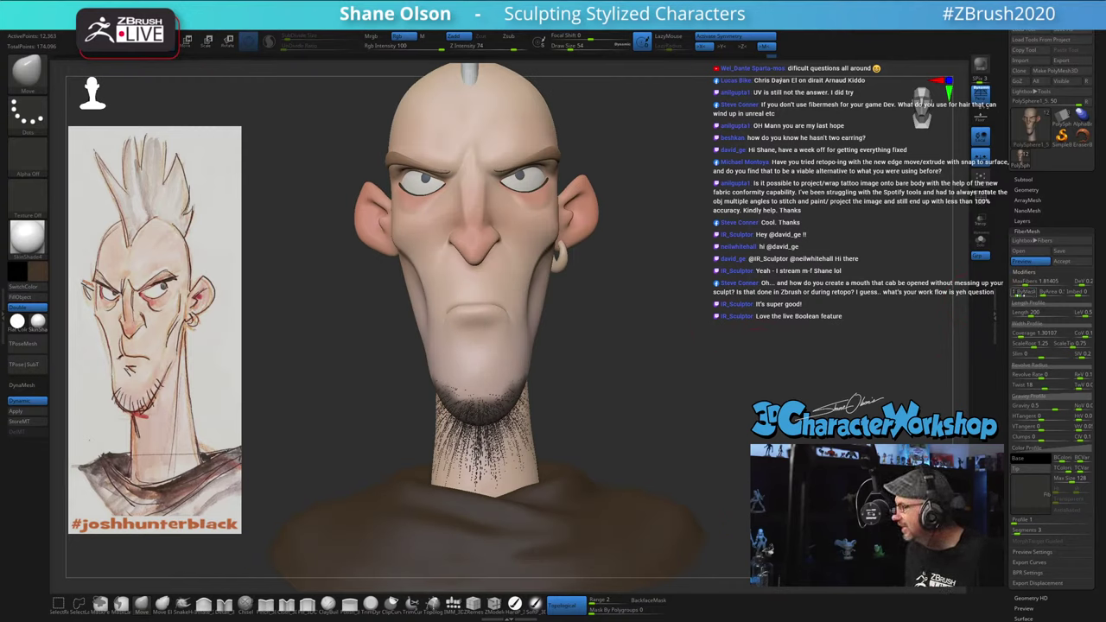
Step: Set the beard fibers' length to about 98.77 and open the masking settings
left_click_drag(1032, 314, 1026, 313)
left_click_drag(916, 348, 793, 327)
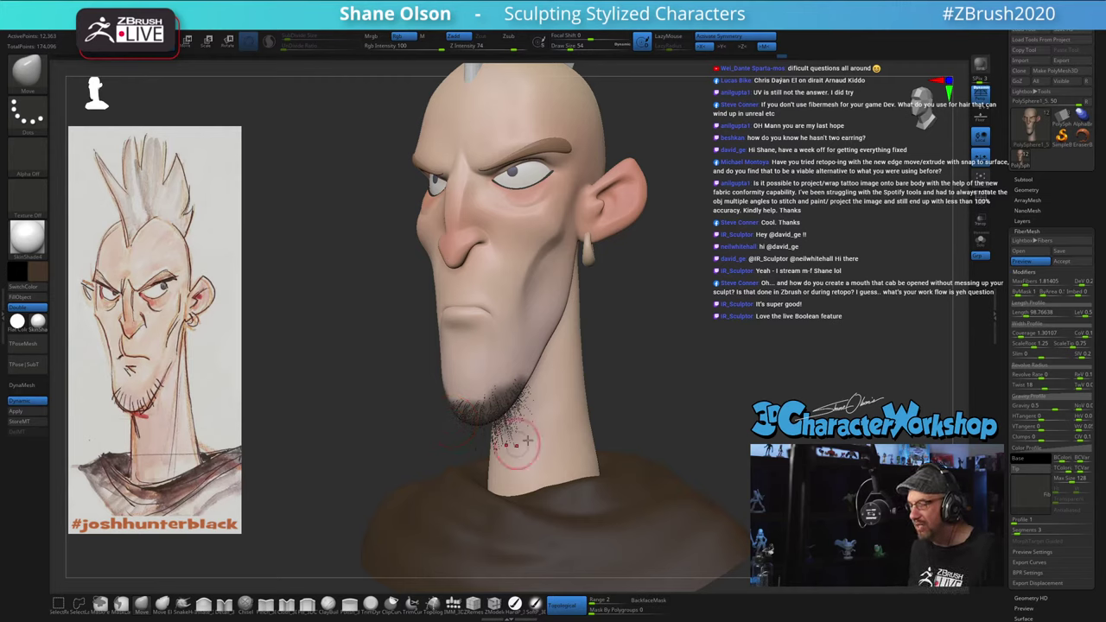
left_click_drag(877, 324, 915, 322)
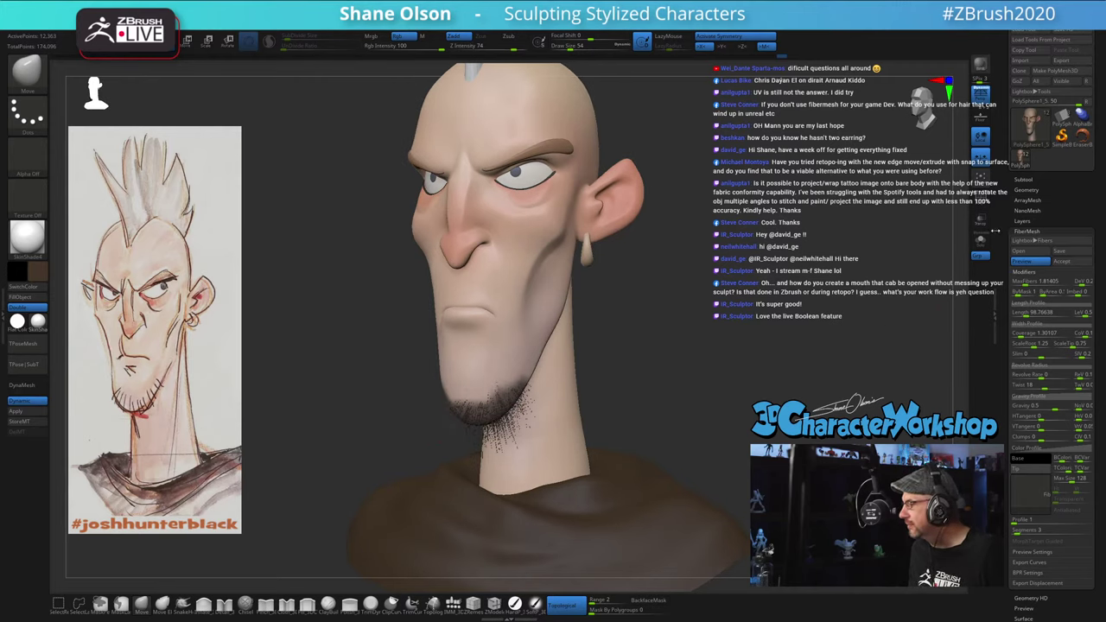
scroll(1038, 349, "down", 5)
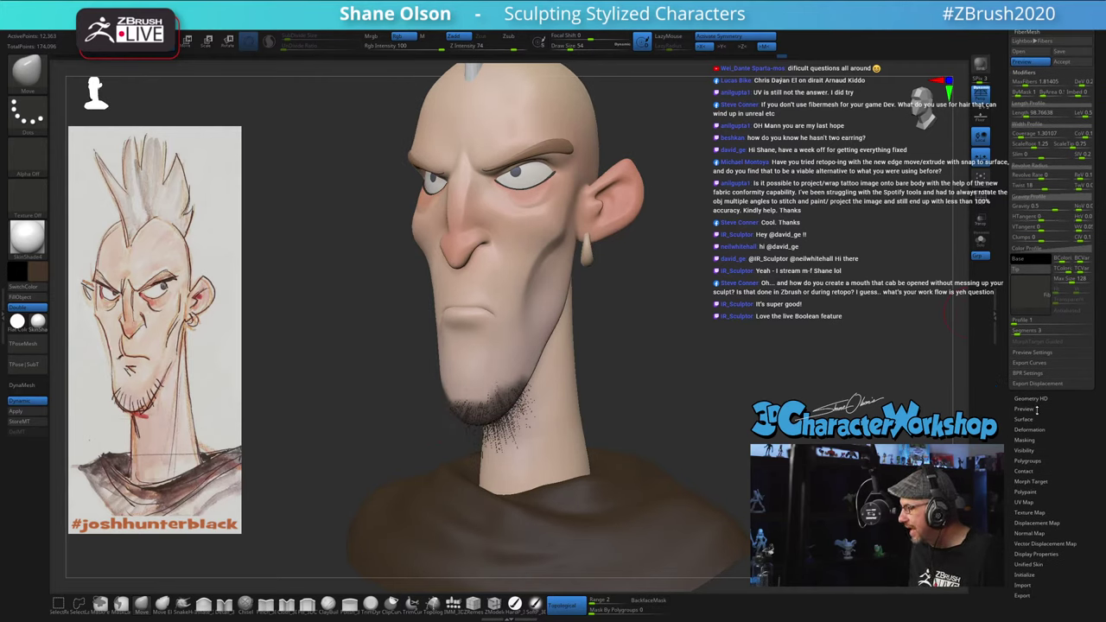
left_click(1026, 440)
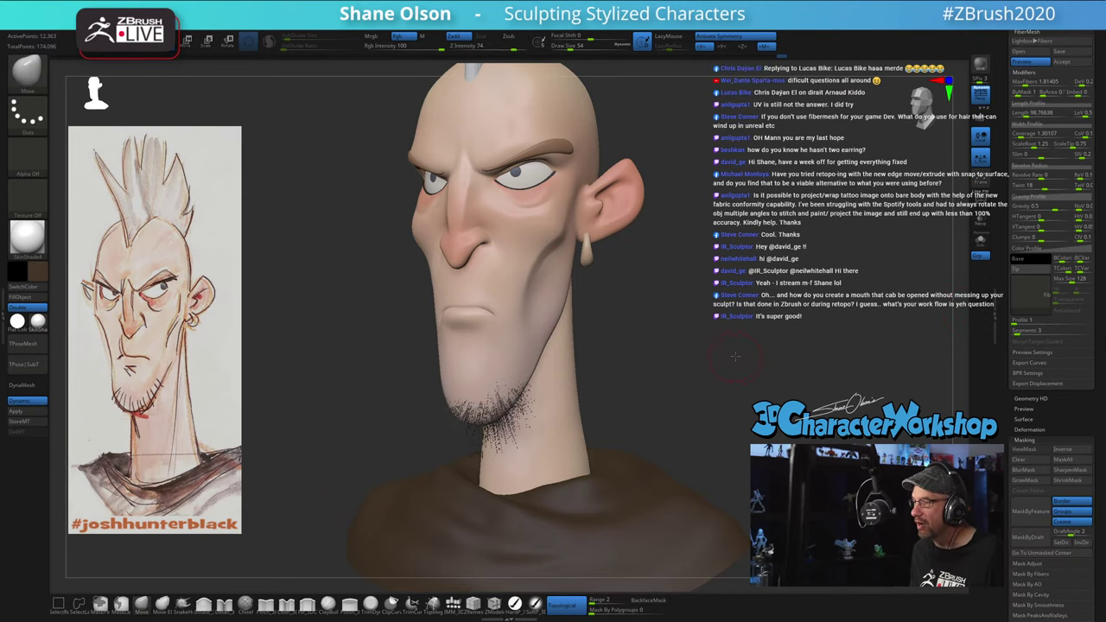
mouse_move(731, 354)
left_mouse_down("shift")
mouse_move(709, 327)
mouse_move(740, 332)
mouse_move(730, 333)
left_mouse_up("shift")
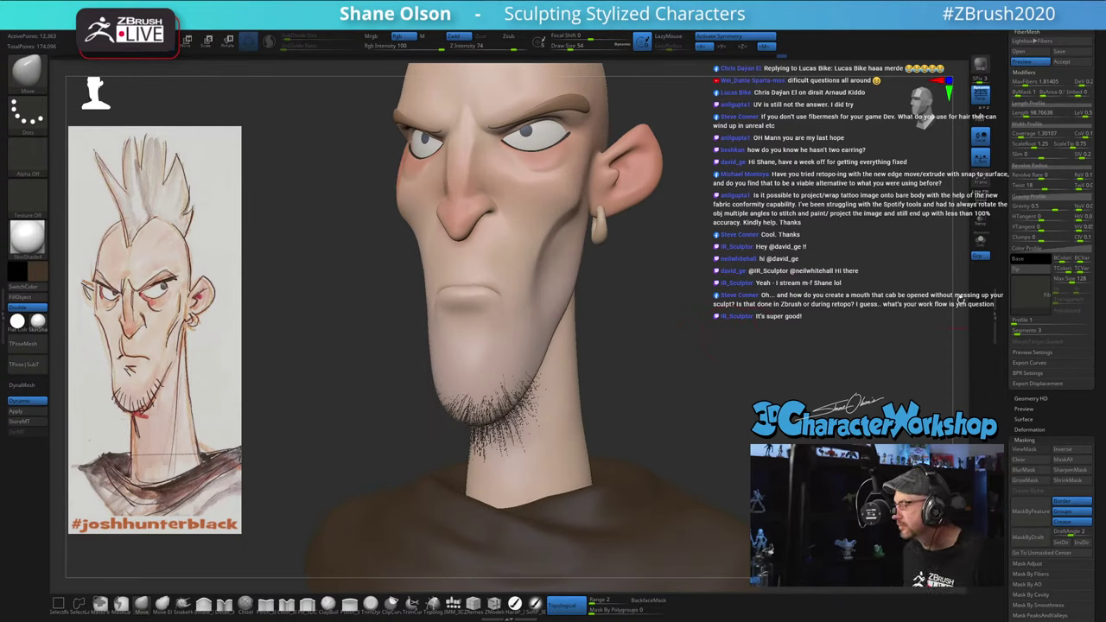
Step: Thicken the beard fibers by setting both the root and tip scale to 10
scroll(1001, 311, "up", 5)
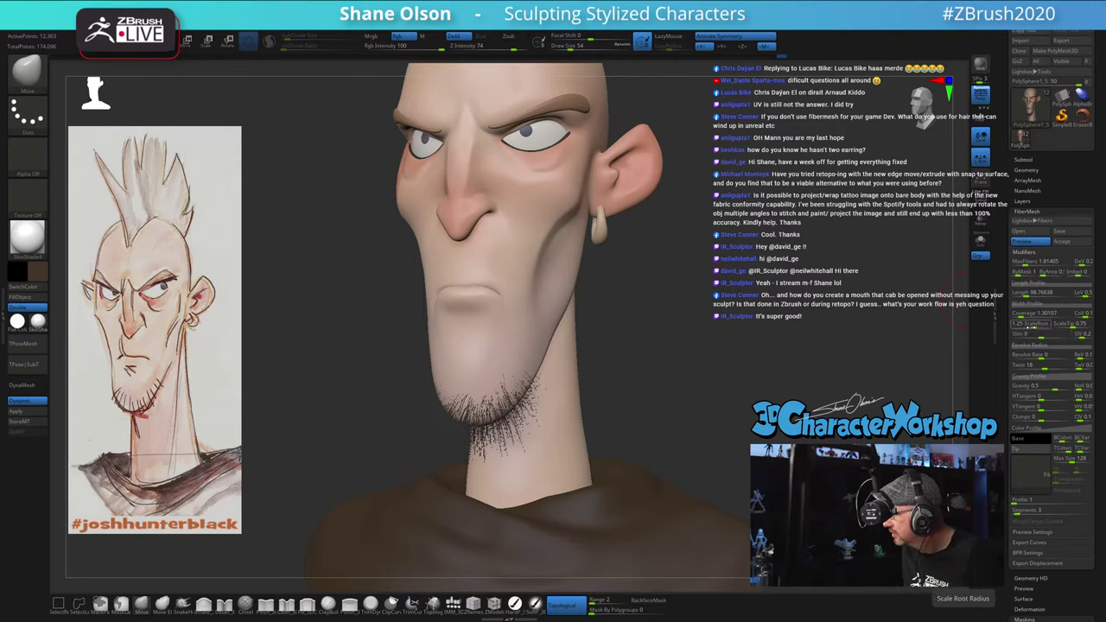
left_click_drag(1032, 325, 1090, 326)
left_click_drag(757, 377, 821, 372)
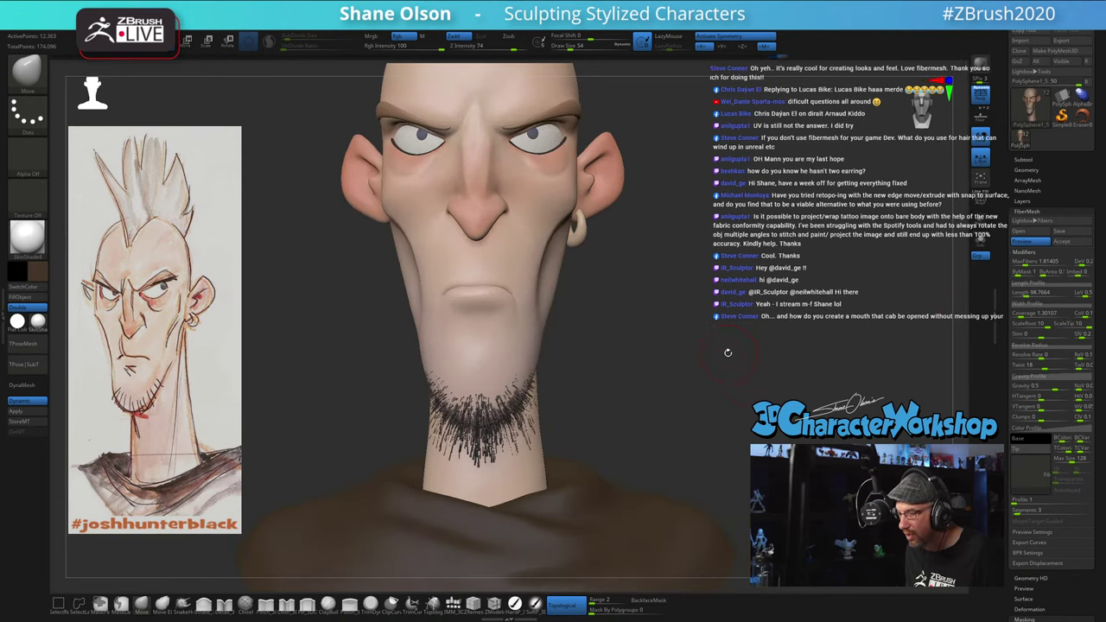
mouse_move(727, 352)
left_mouse_down("alt")
mouse_move(738, 380)
mouse_move(763, 376)
left_mouse_up("alt")
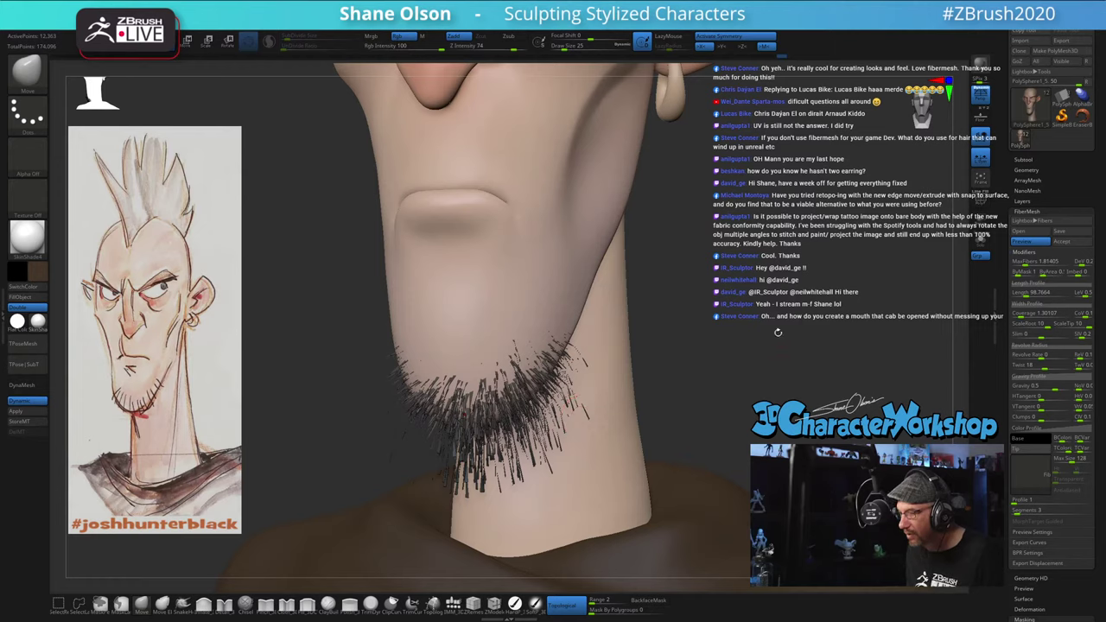
left_click_drag(778, 333, 776, 318)
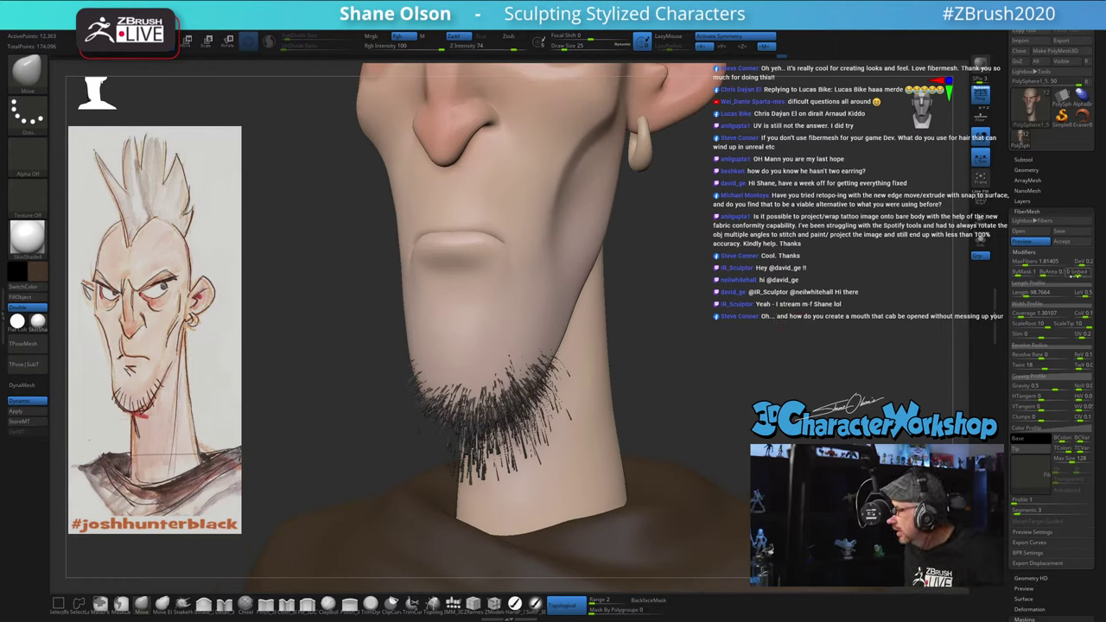
Step: Set the beard fibers' length to about 55.56 and their coverage to about 74.35
left_click(1037, 293)
left_click_drag(1026, 296, 1023, 295)
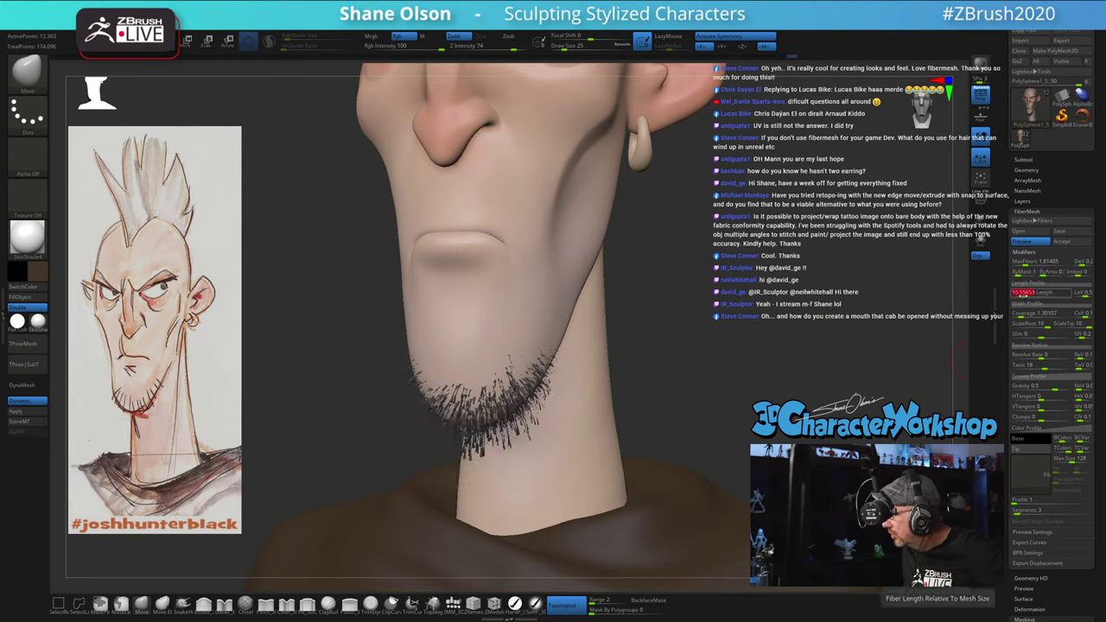
left_click(1037, 326)
left_click(1029, 314)
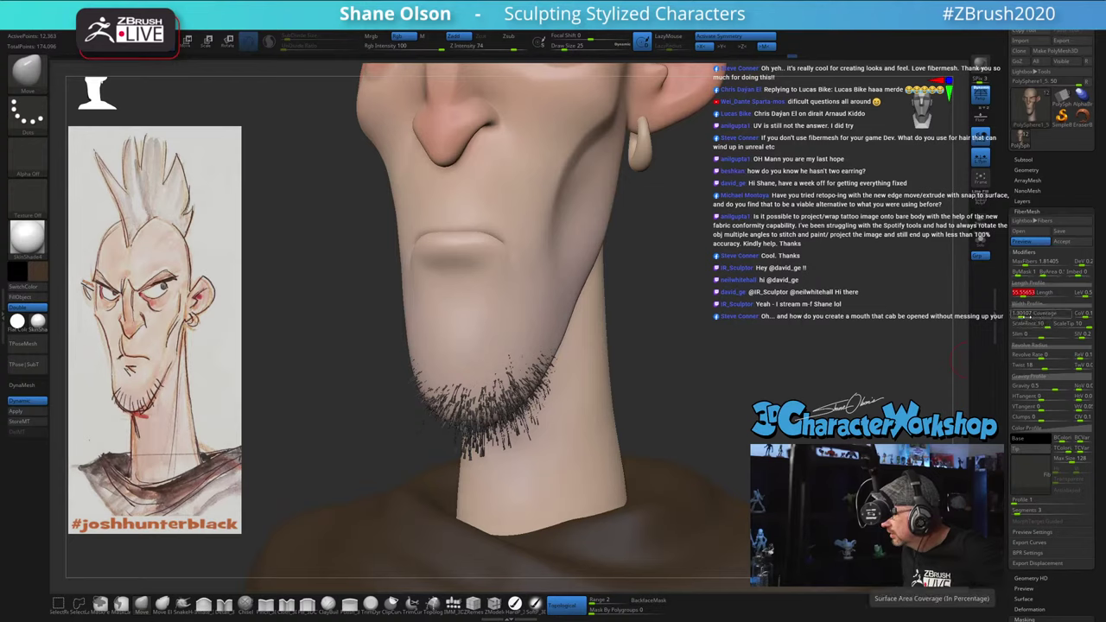
left_click_drag(1027, 317, 1035, 317)
key("Return")
left_click_drag(763, 370, 733, 357)
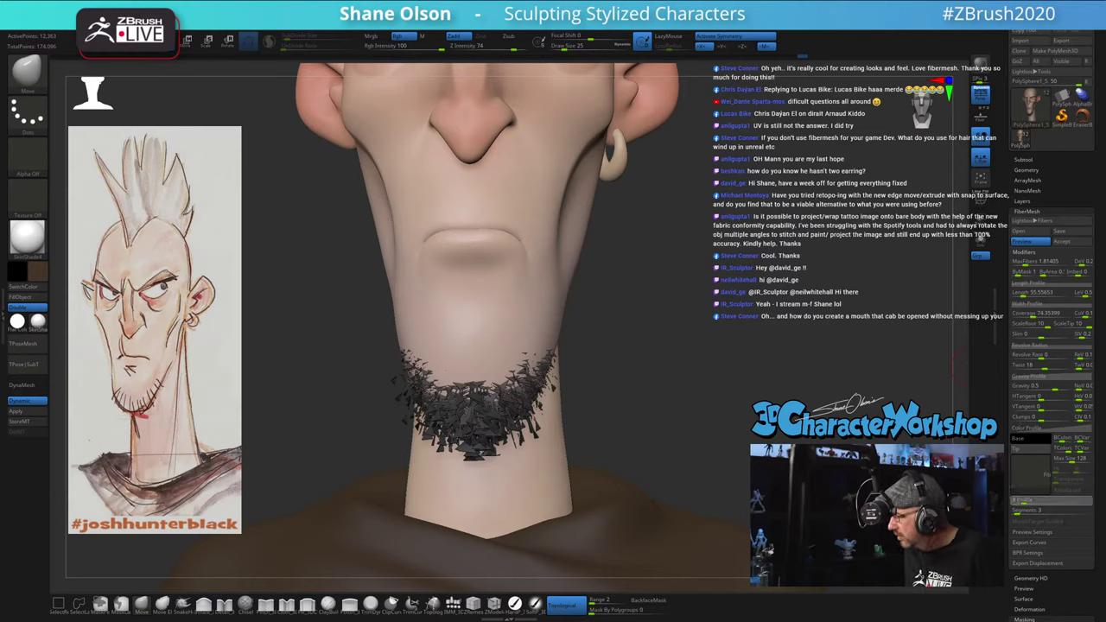
Step: Try a fiber profile of 3 on the beard and return the profile to 1
left_click(1025, 501)
left_click_drag(683, 372, 697, 382)
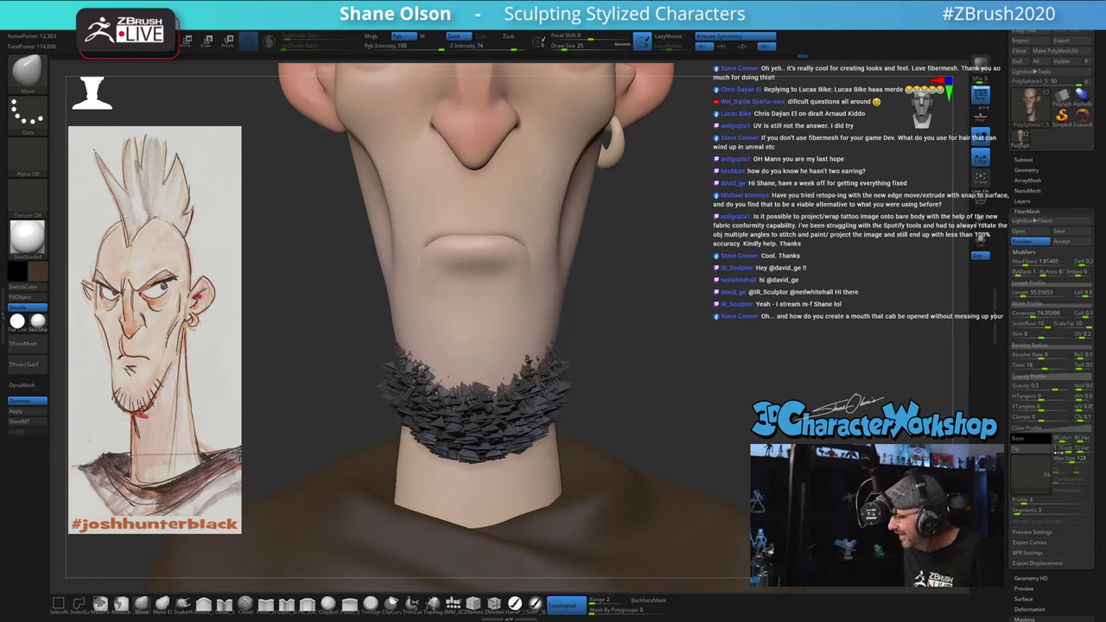
left_click(1021, 500)
left_click_drag(1021, 500, 1015, 501)
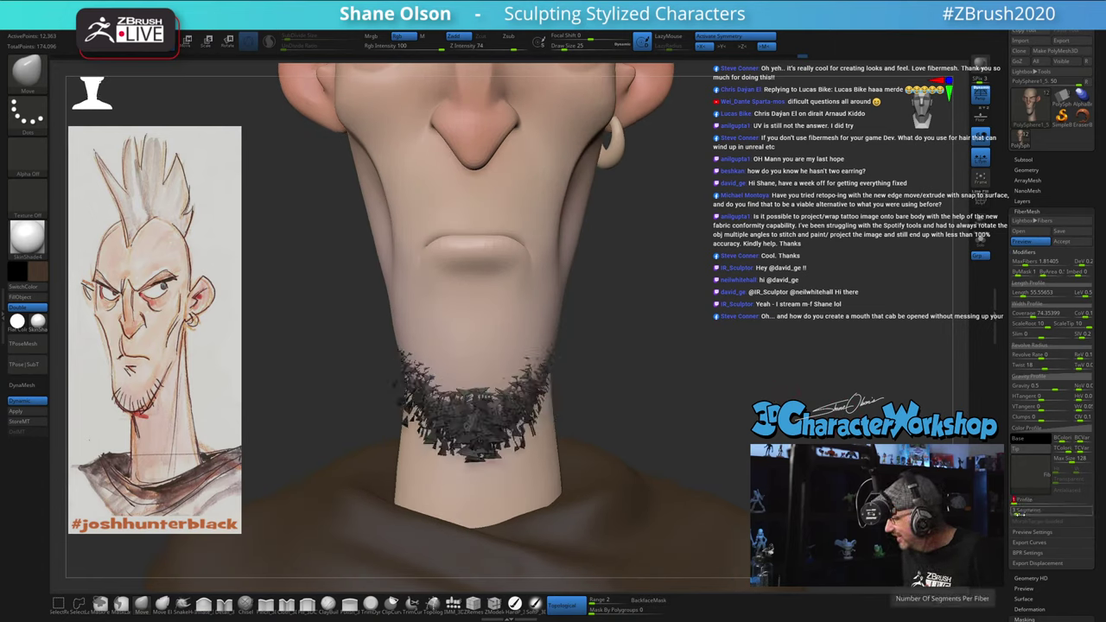
Step: Set the beard fibers to 1 segment each and check the chin from several angles
left_click(1014, 511)
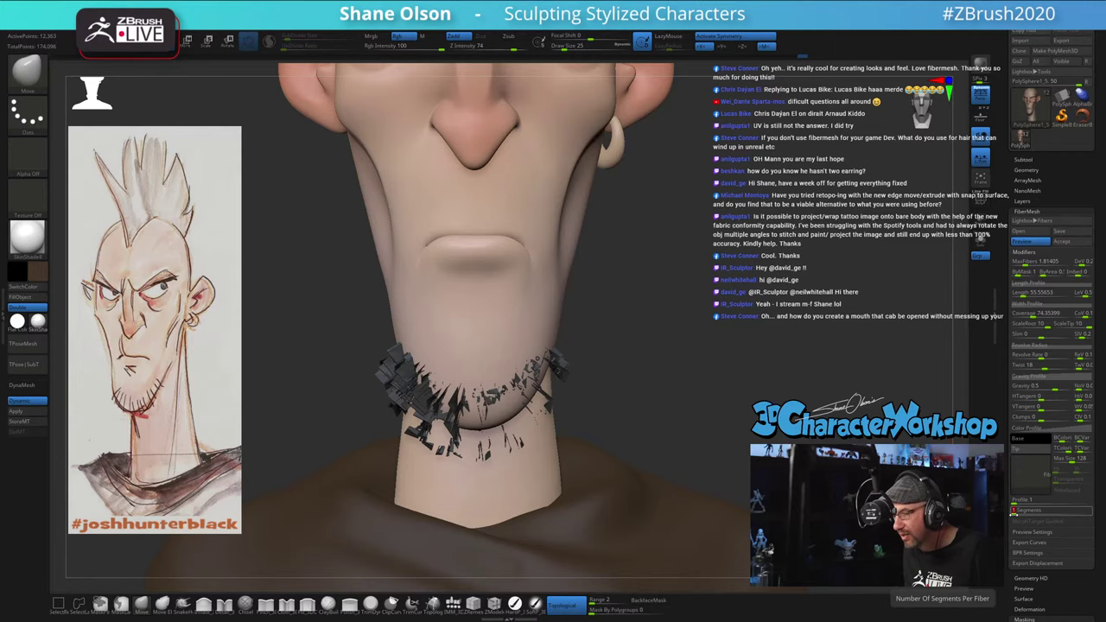
left_click_drag(664, 352, 640, 322)
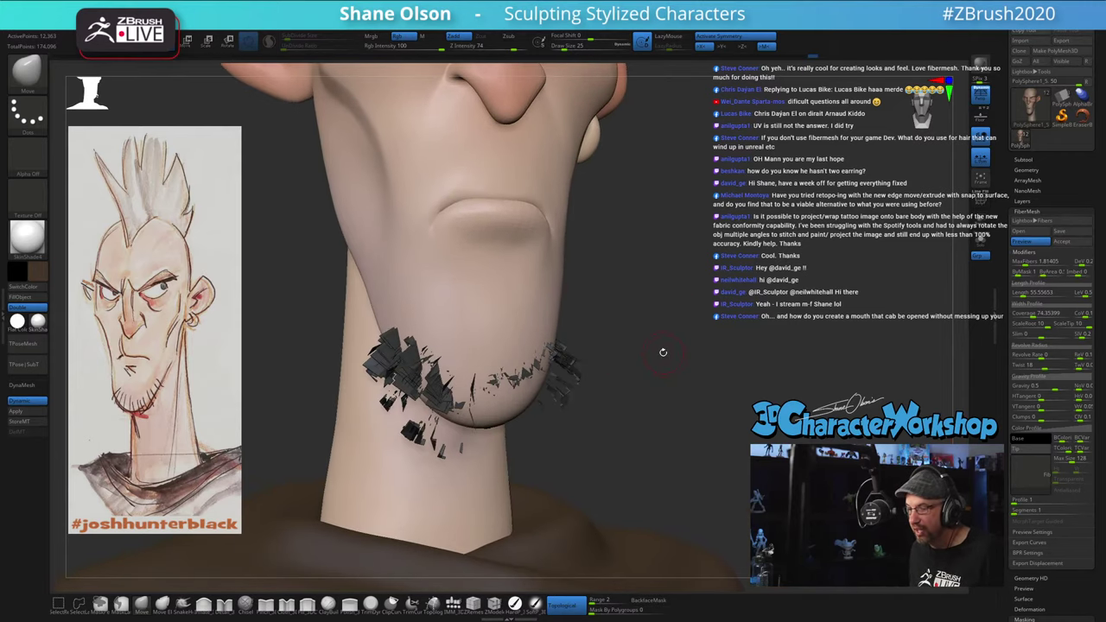
left_click_drag(688, 348, 680, 344)
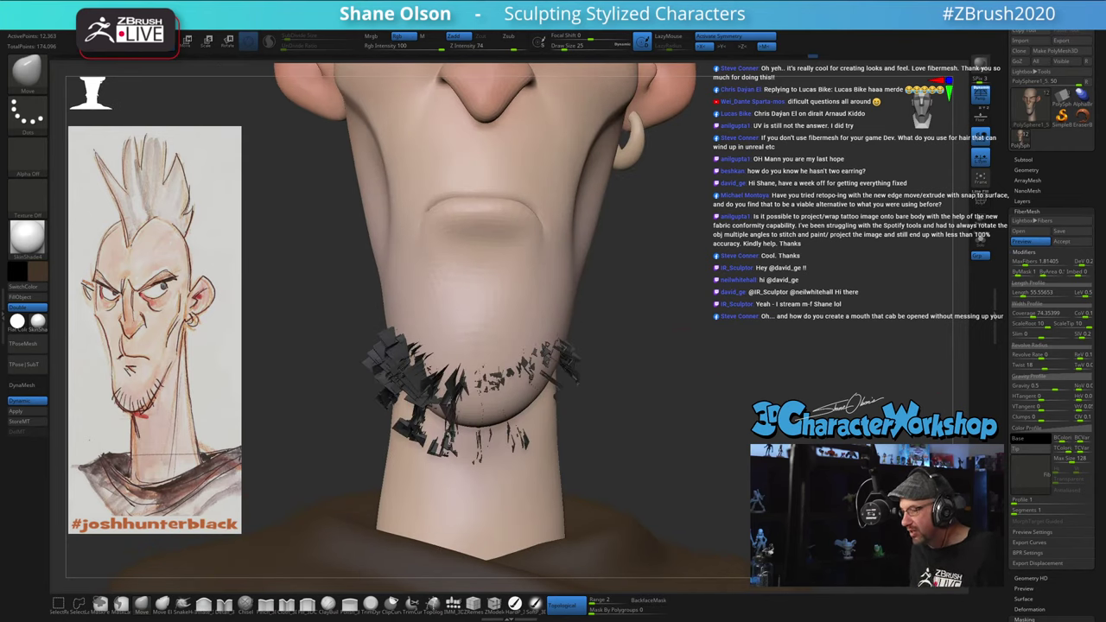
Step: Give the beard fibers 2 segments each, set their root and tip scale to 5, and check the chin from several angles
left_click_drag(1015, 512, 1019, 512)
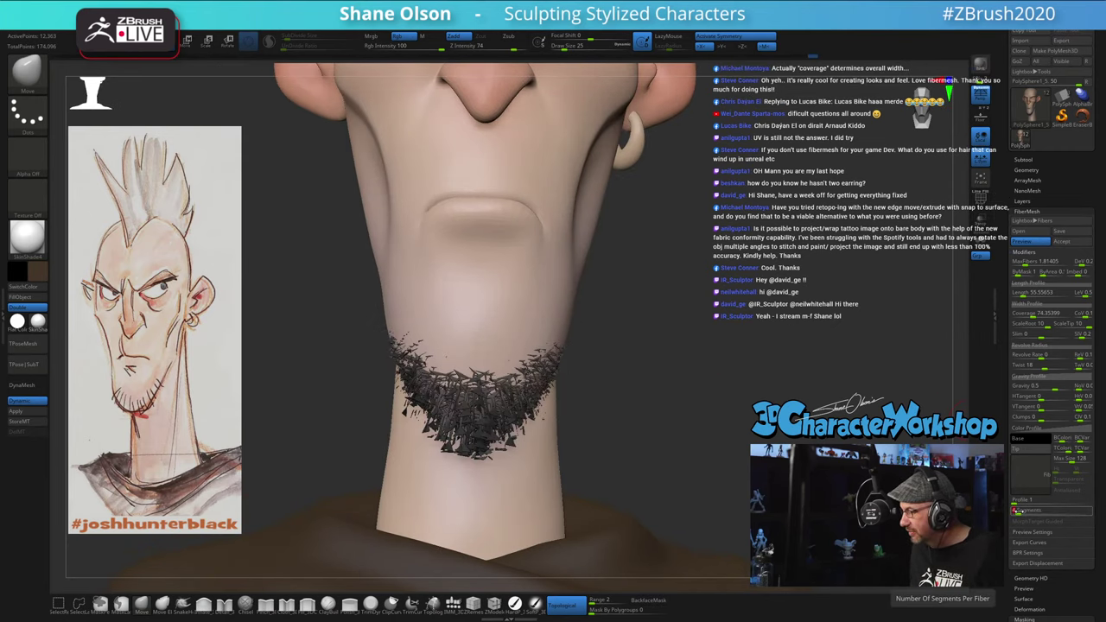
left_click(1019, 512)
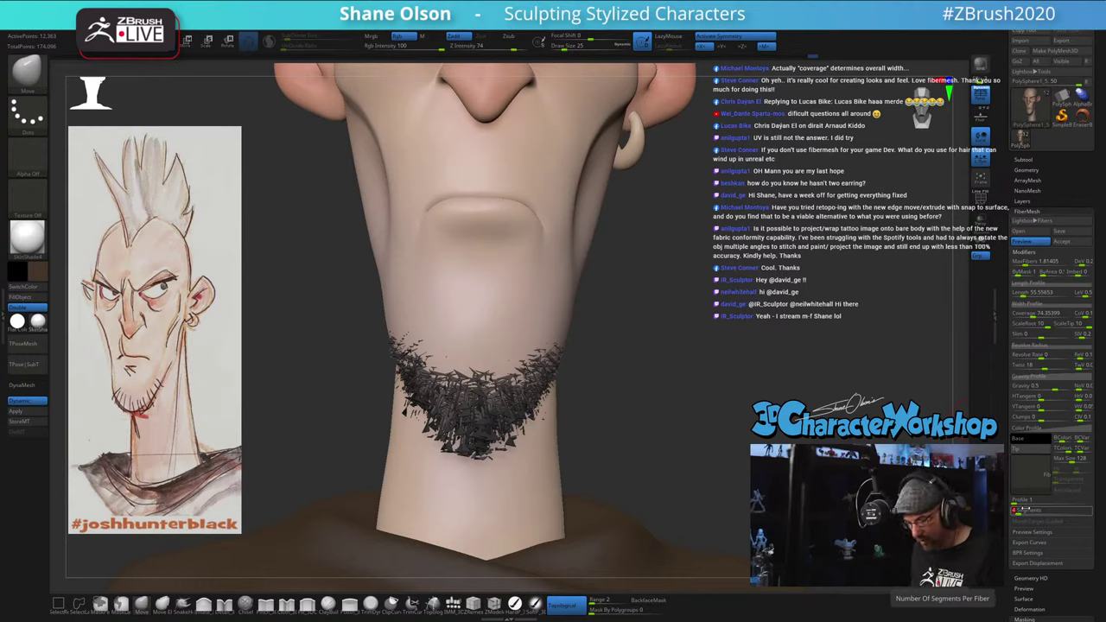
key("Return")
left_click_drag(771, 442, 780, 433)
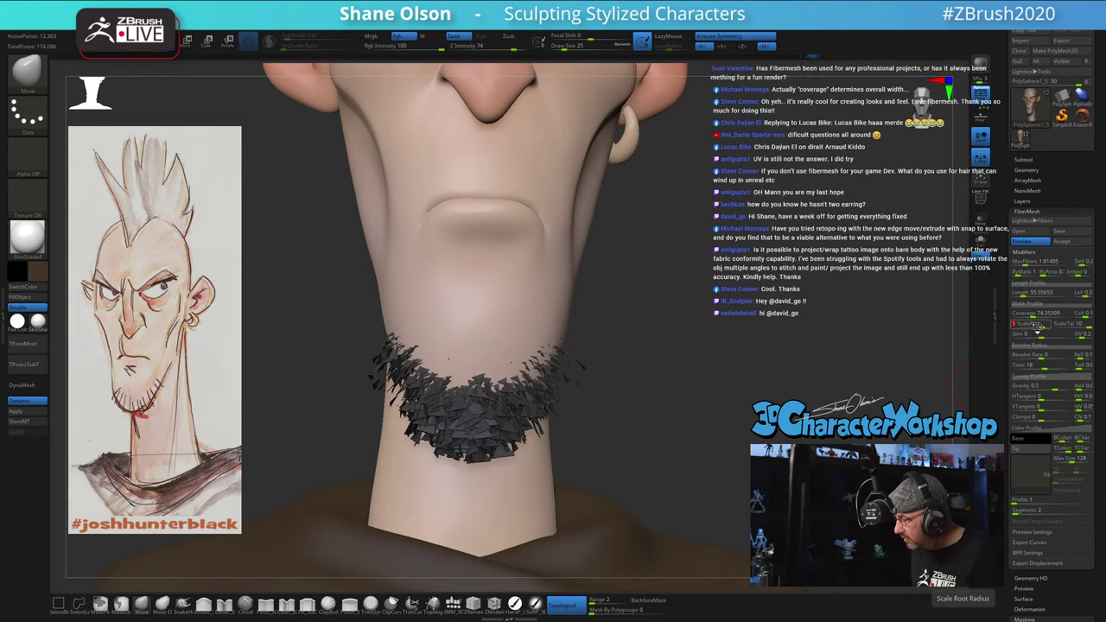
left_click(1059, 324)
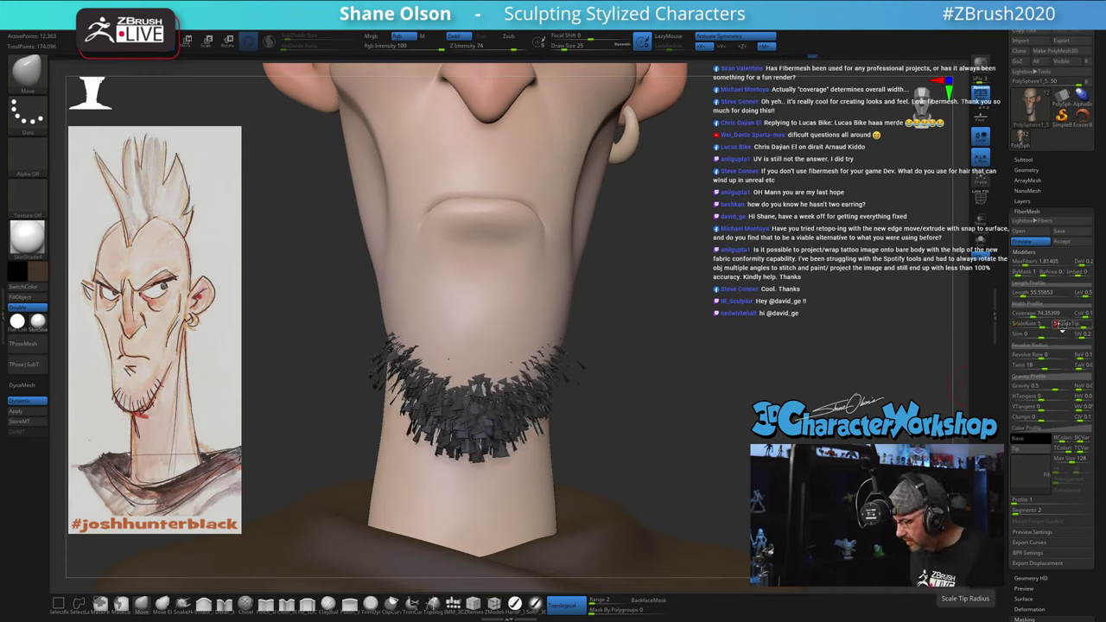
left_click_drag(794, 256, 784, 257)
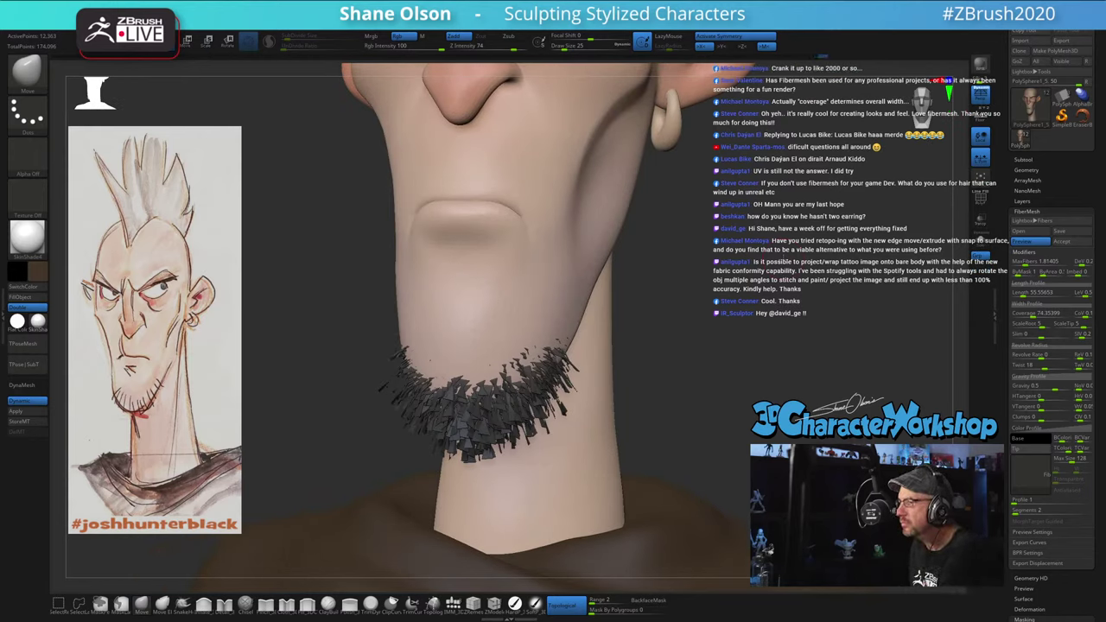
left_click_drag(784, 257, 776, 246)
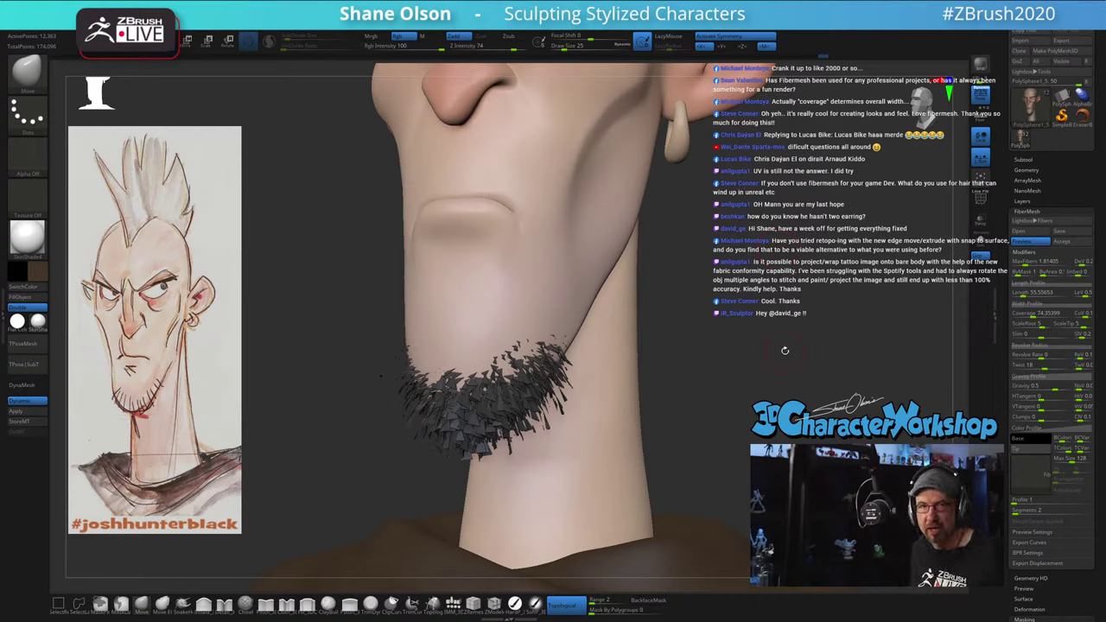
left_click_drag(781, 352, 768, 363)
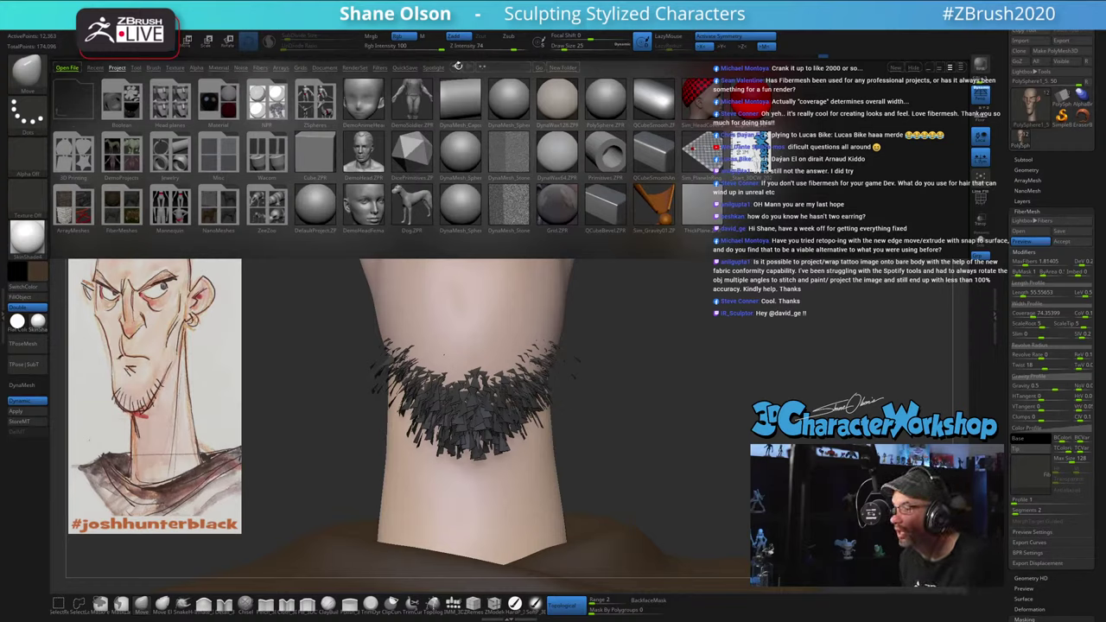
Step: Open the library of fiber presets and try Flower, Rug, Tall_Weeds and FilmStrips on the chin
left_click(457, 67)
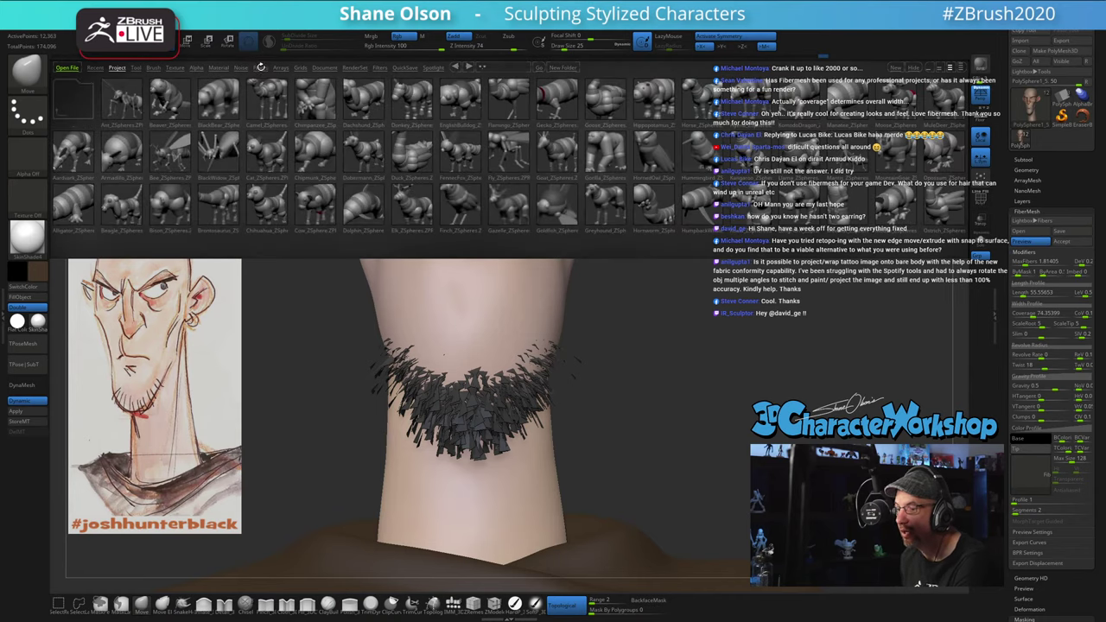
left_click(260, 68)
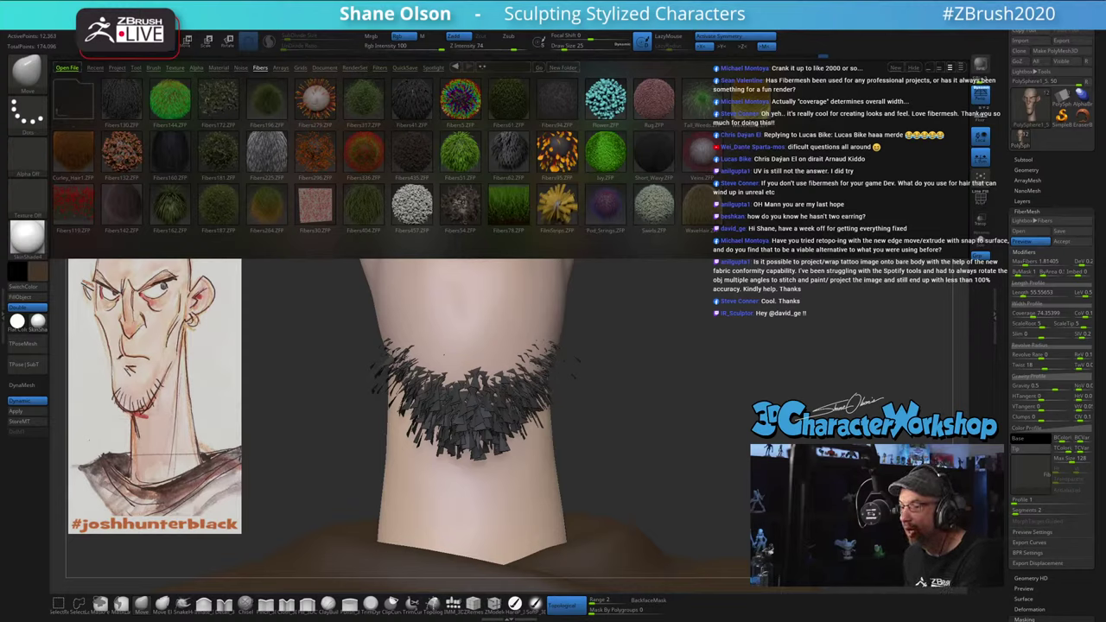
double_click(610, 102)
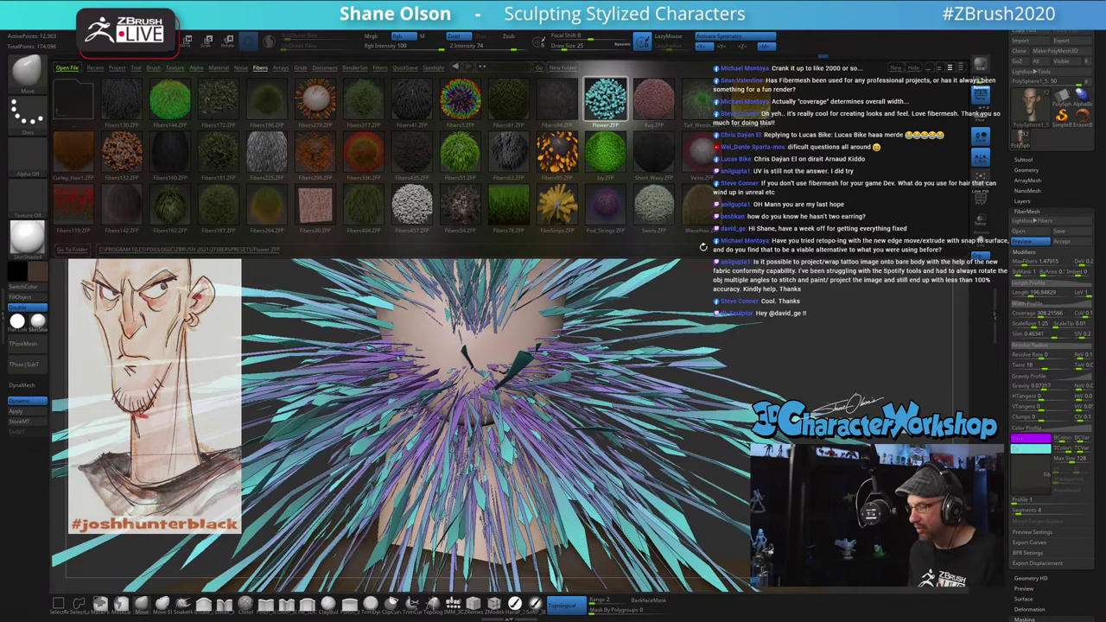
double_click(655, 100)
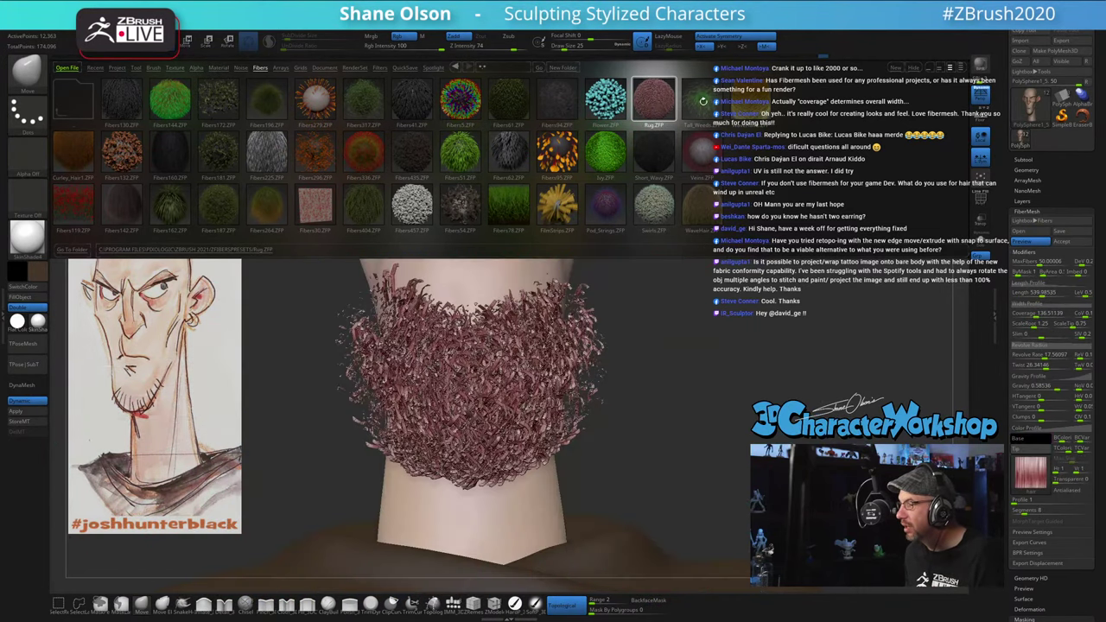
double_click(702, 101)
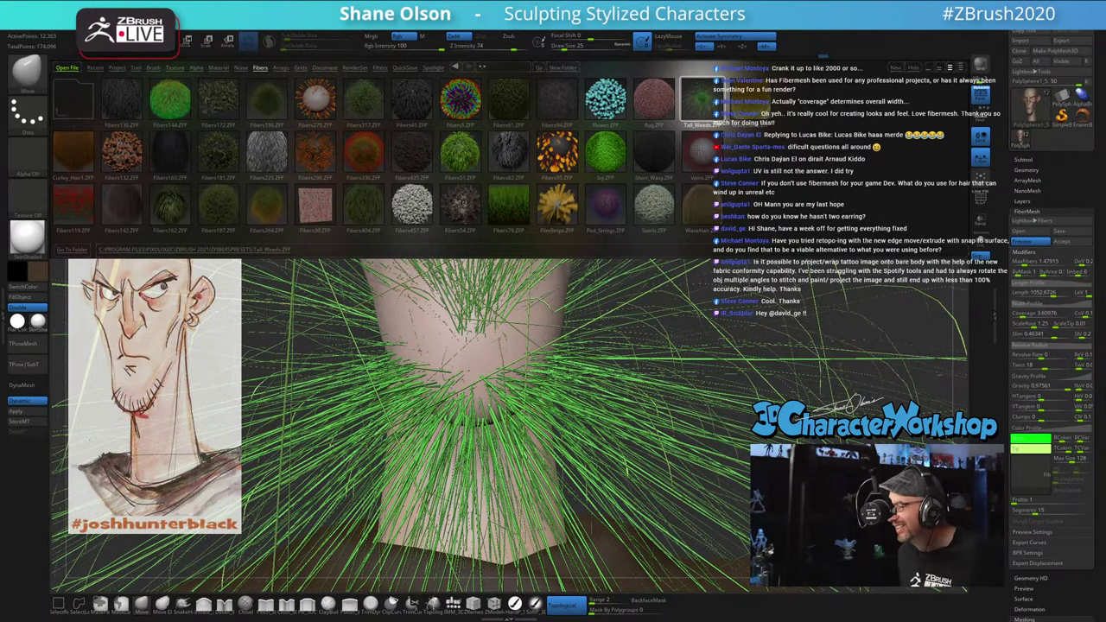
double_click(557, 200)
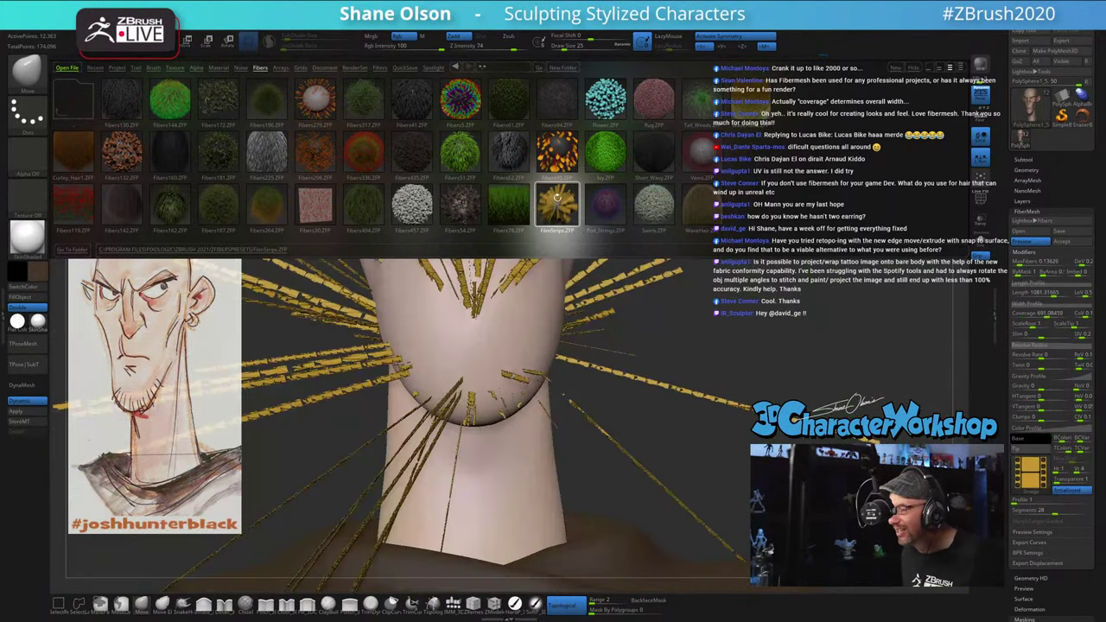
Step: Try the Fibers404, Fibers132, Fibers62, Fibers51 and Fibers435 presets on the chin
double_click(360, 211)
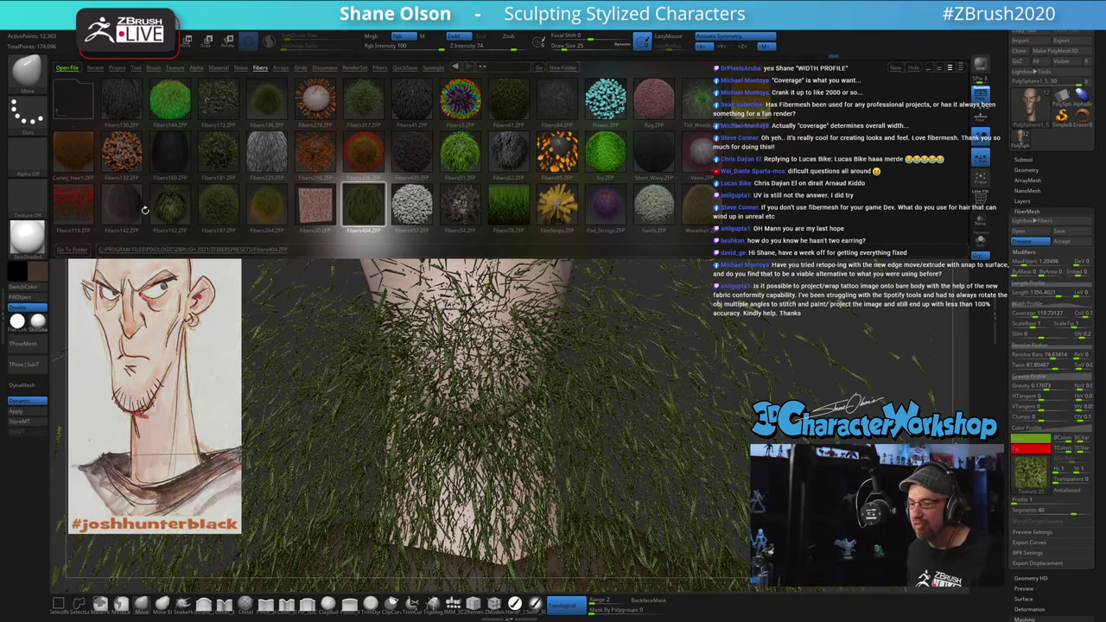
double_click(122, 158)
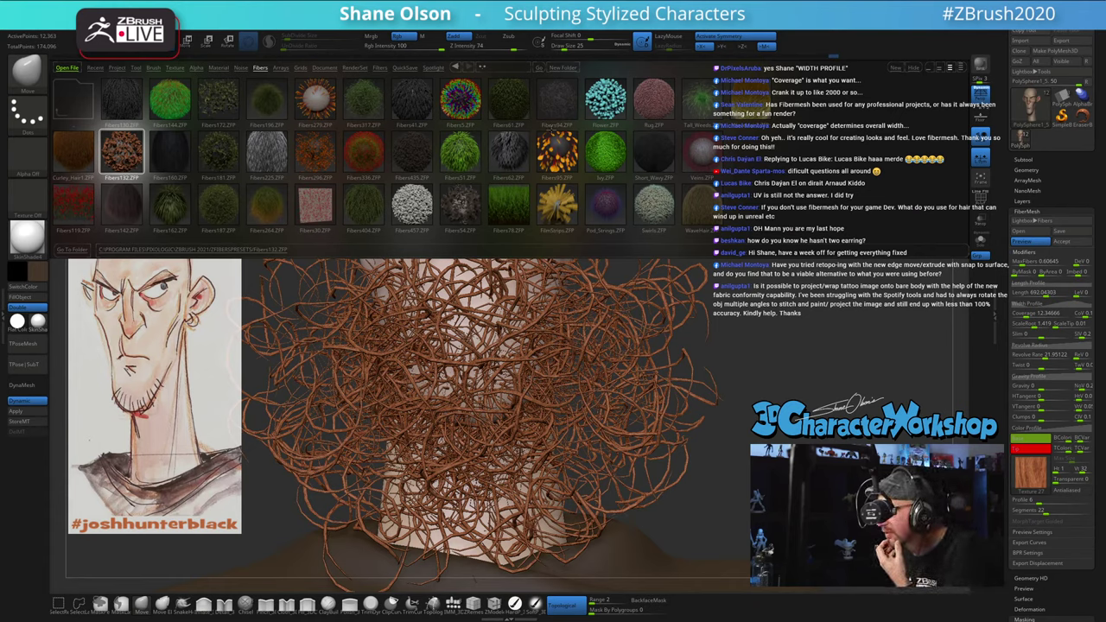
double_click(513, 149)
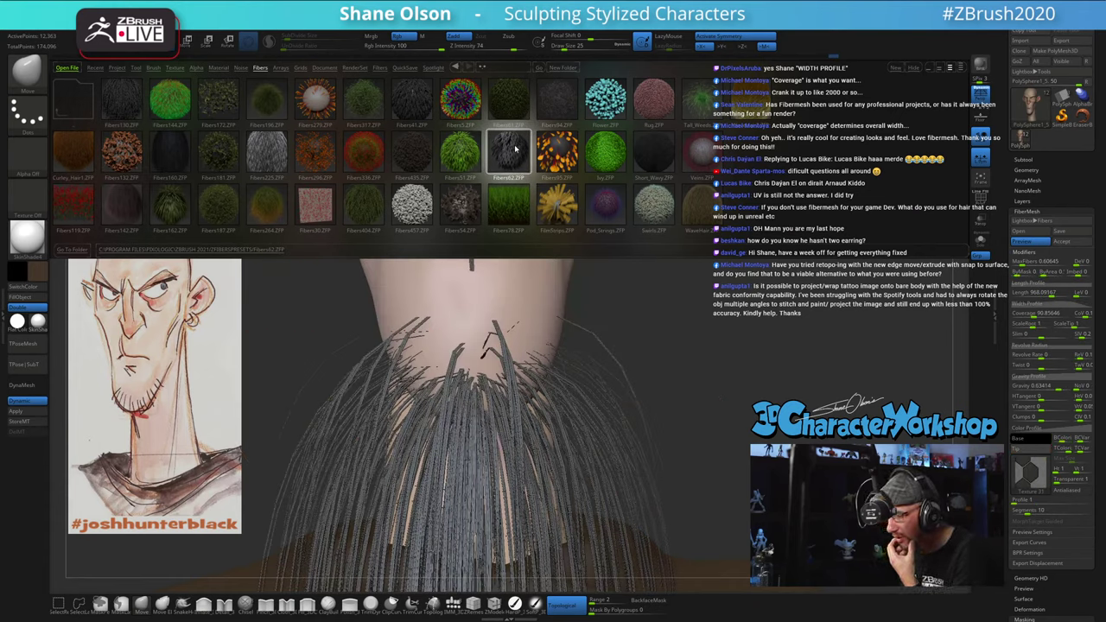
double_click(461, 149)
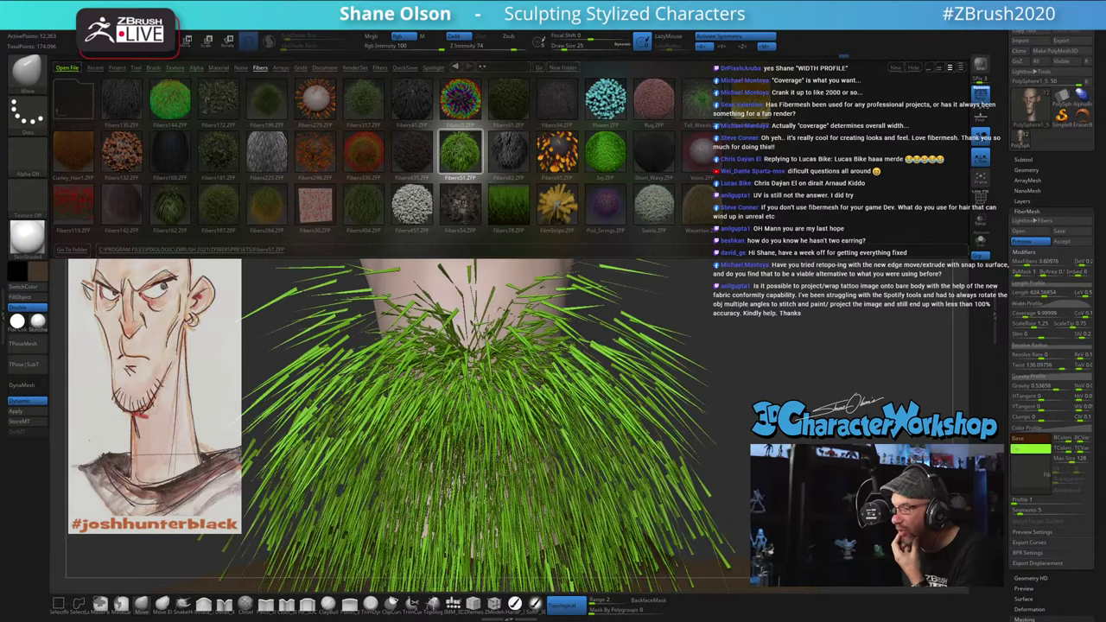
double_click(416, 150)
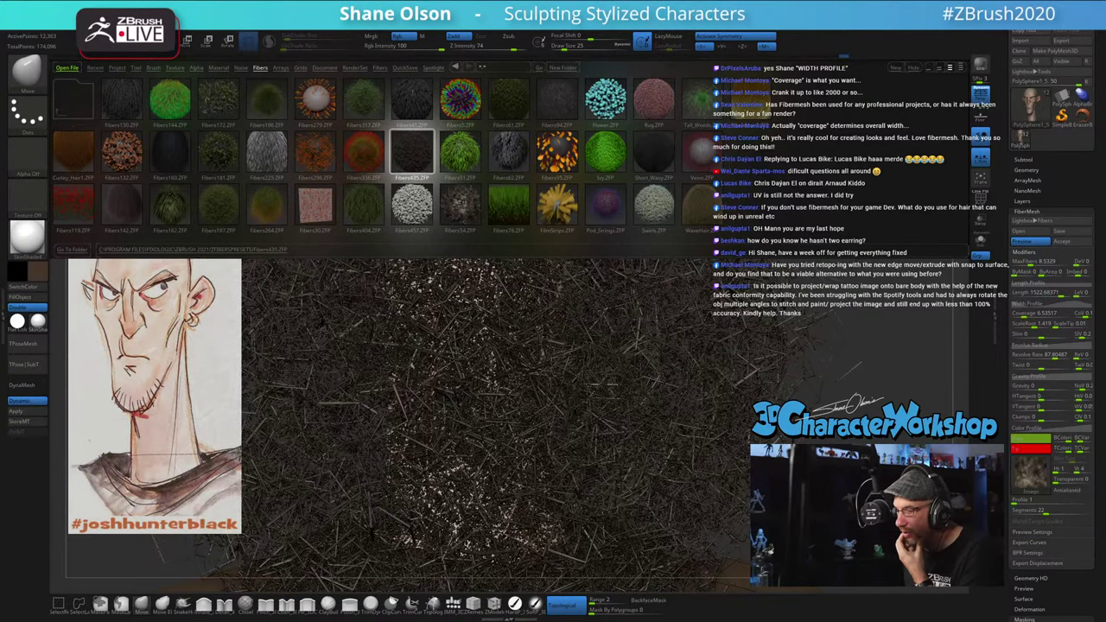
Step: Apply the Fibers62 preset to the beard and inspect the fibers from the side and from above
double_click(510, 148)
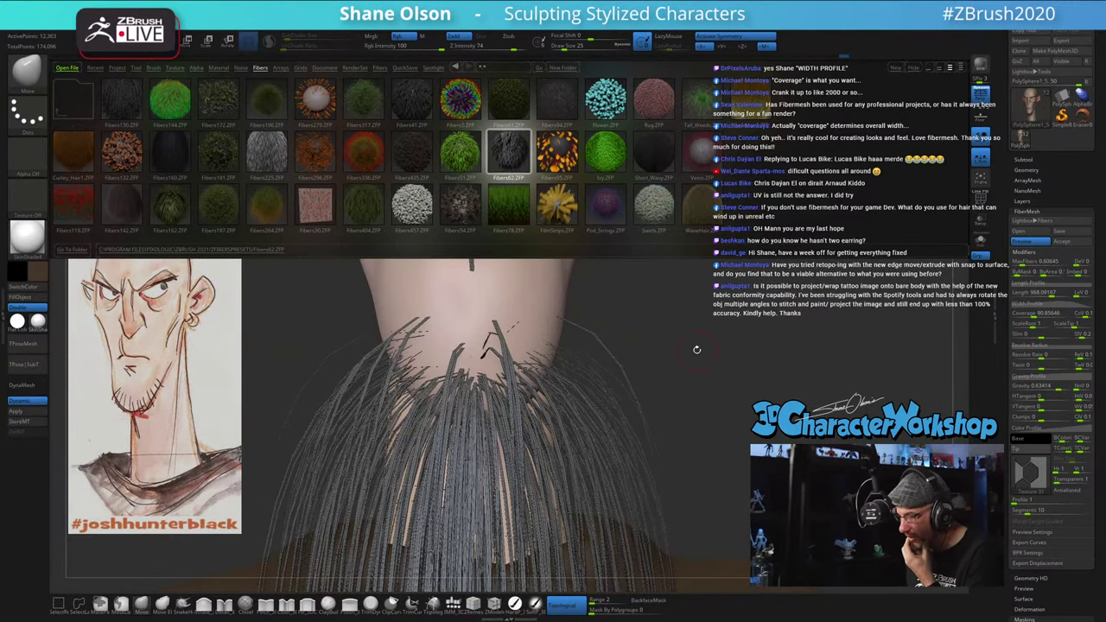
mouse_move(776, 418)
left_mouse_down()
mouse_move(757, 400)
mouse_move(768, 414)
left_mouse_up()
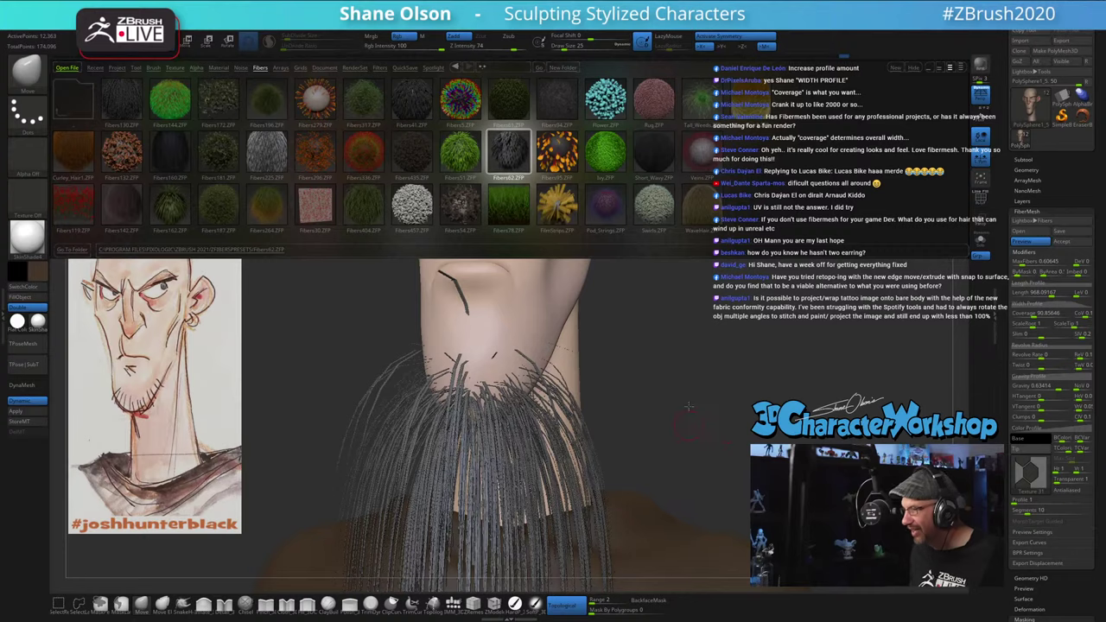
left_click_drag(689, 424, 680, 378)
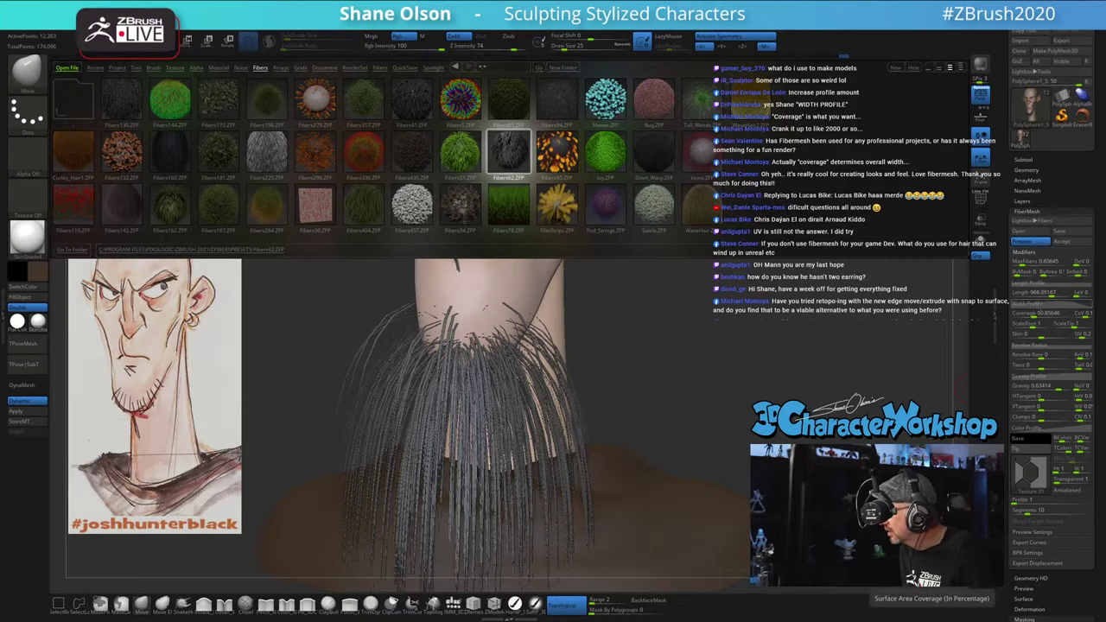
Step: Raise the root end of the fiber width profile curve to slightly below the level of its tip end
left_click(1043, 304)
left_click_drag(1046, 326, 1045, 287)
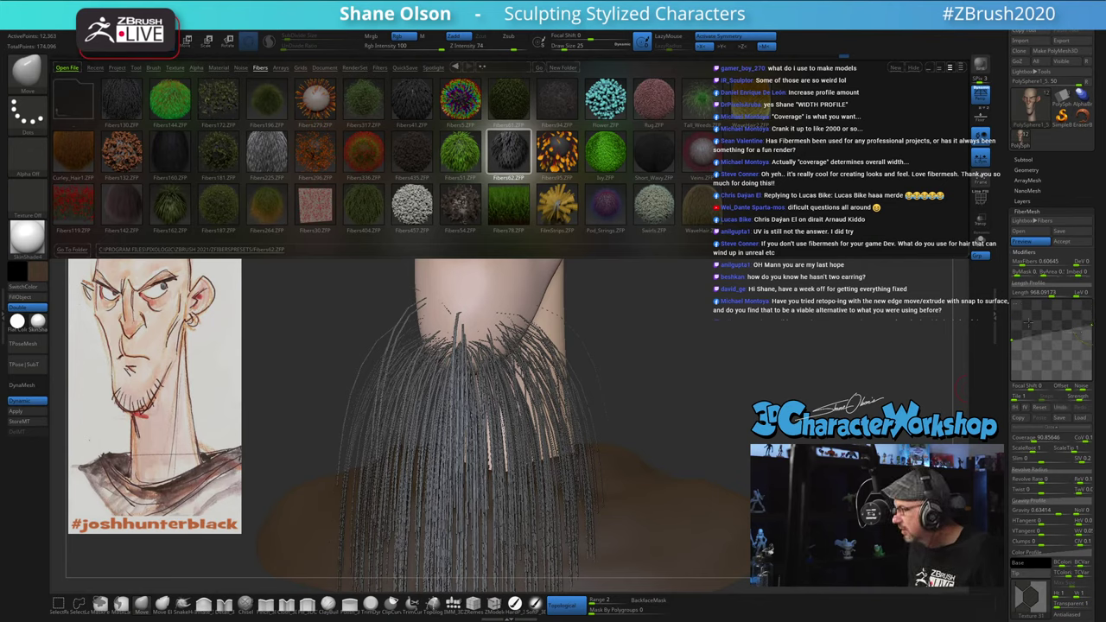
mouse_move(1012, 338)
left_mouse_down()
mouse_move(1009, 307)
mouse_move(1006, 321)
left_mouse_up()
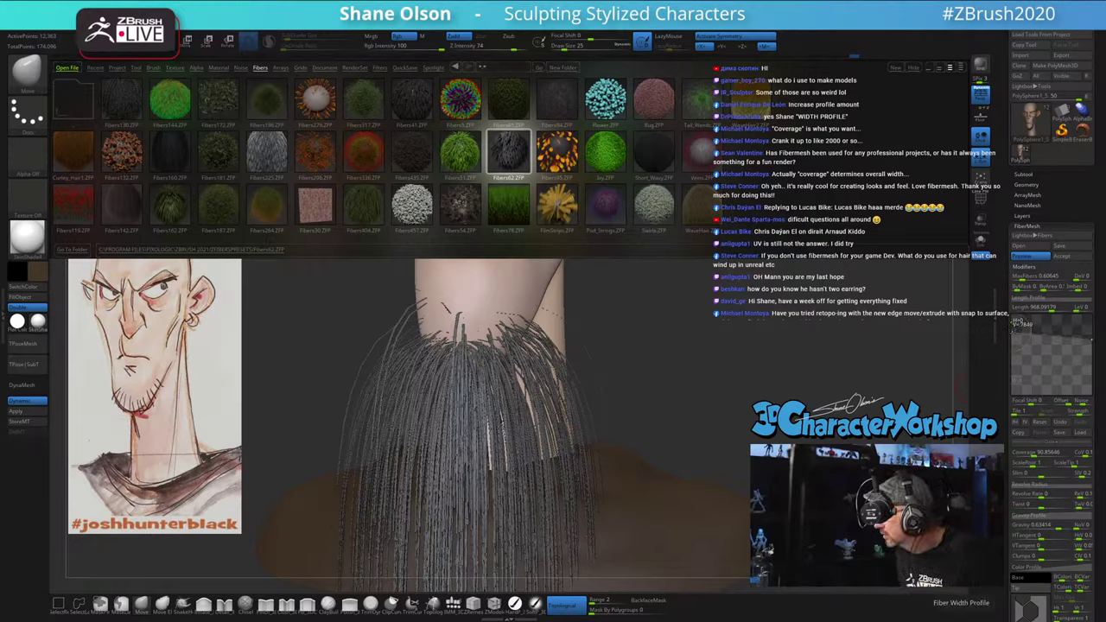
left_click_drag(1013, 332, 1013, 345)
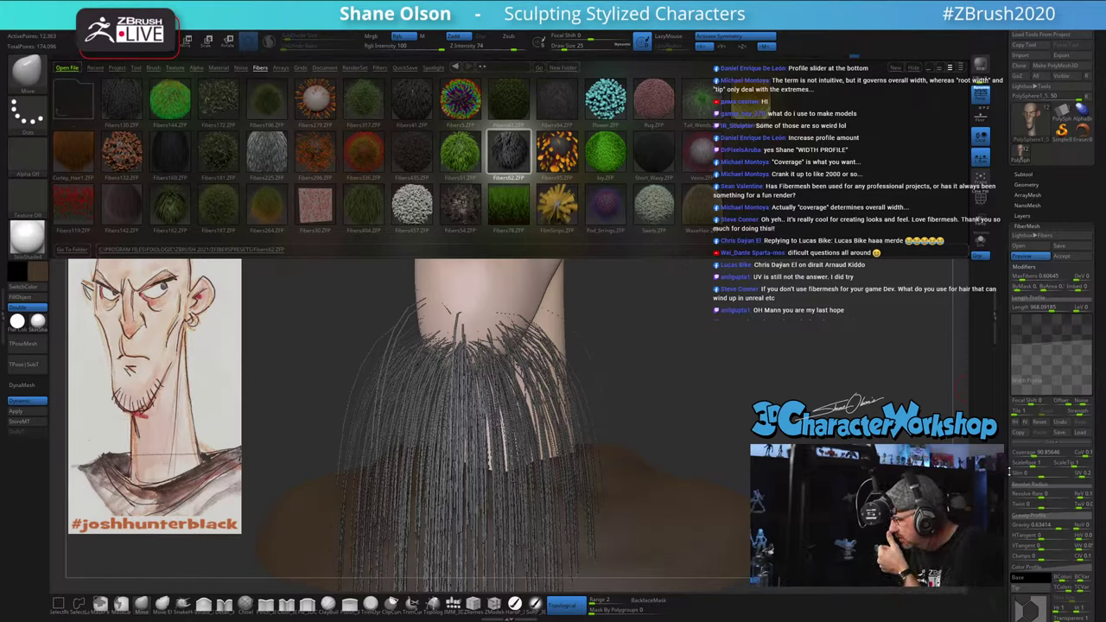
left_click(1024, 453)
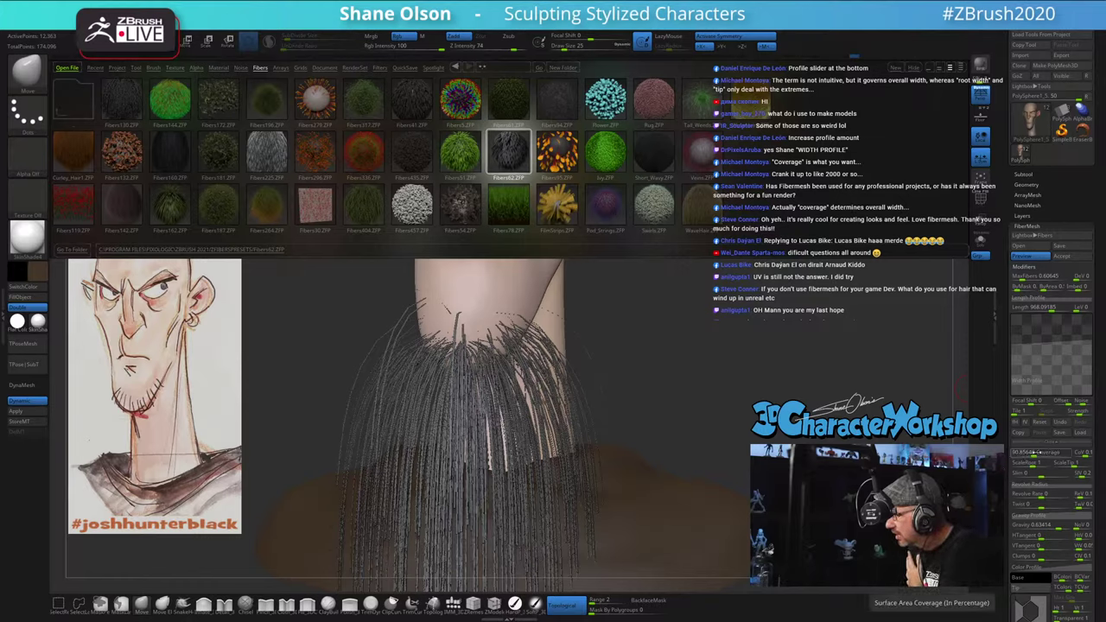
left_click(1082, 452)
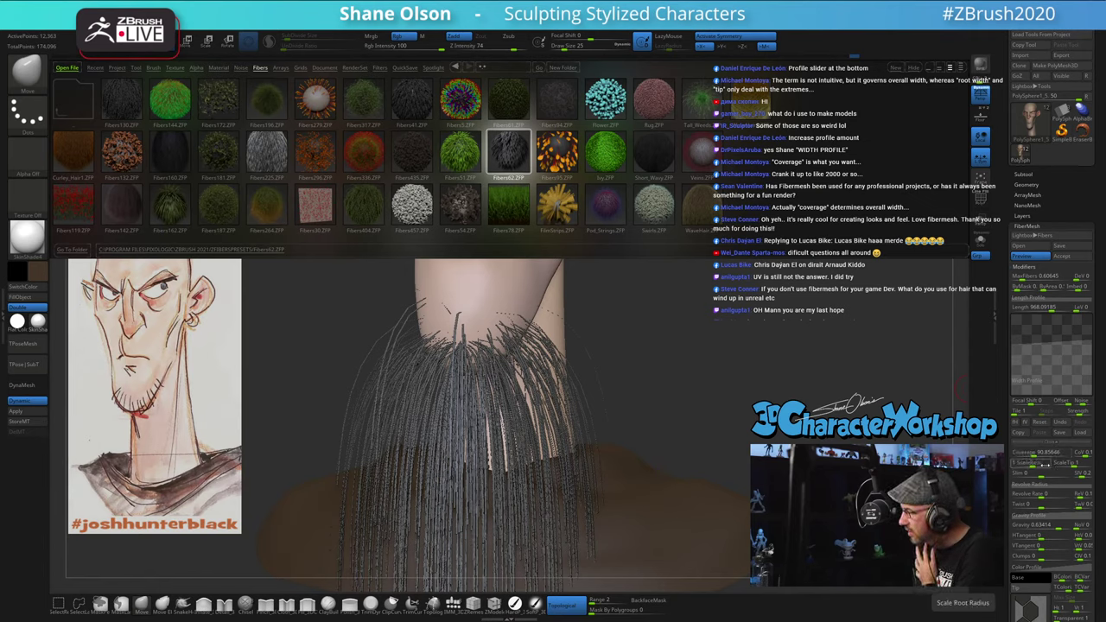
left_click(1024, 474)
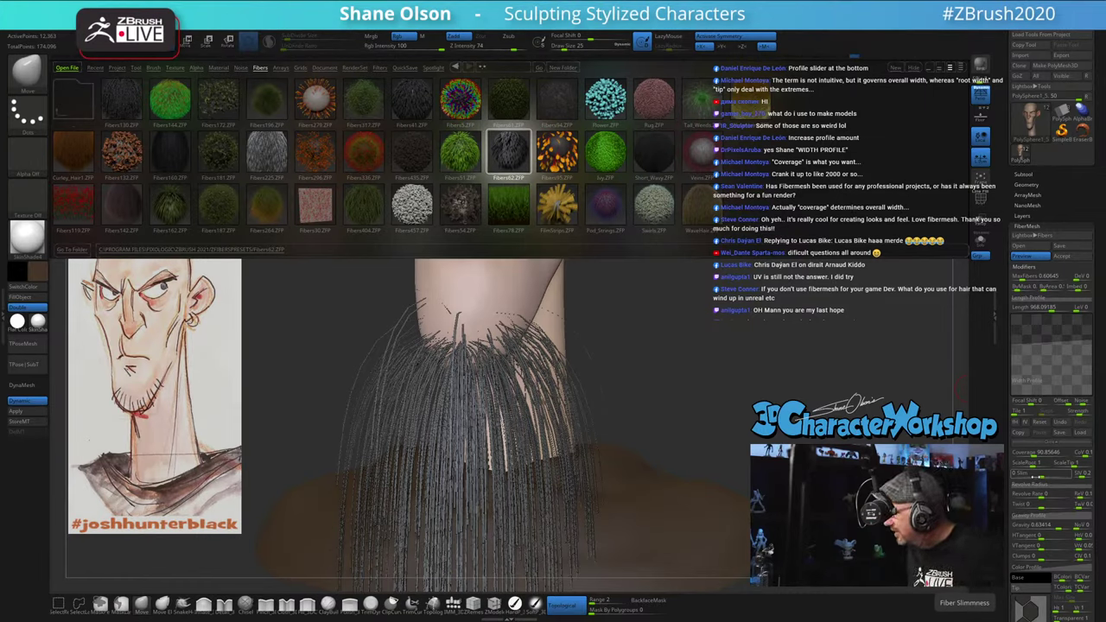
left_click(1049, 308)
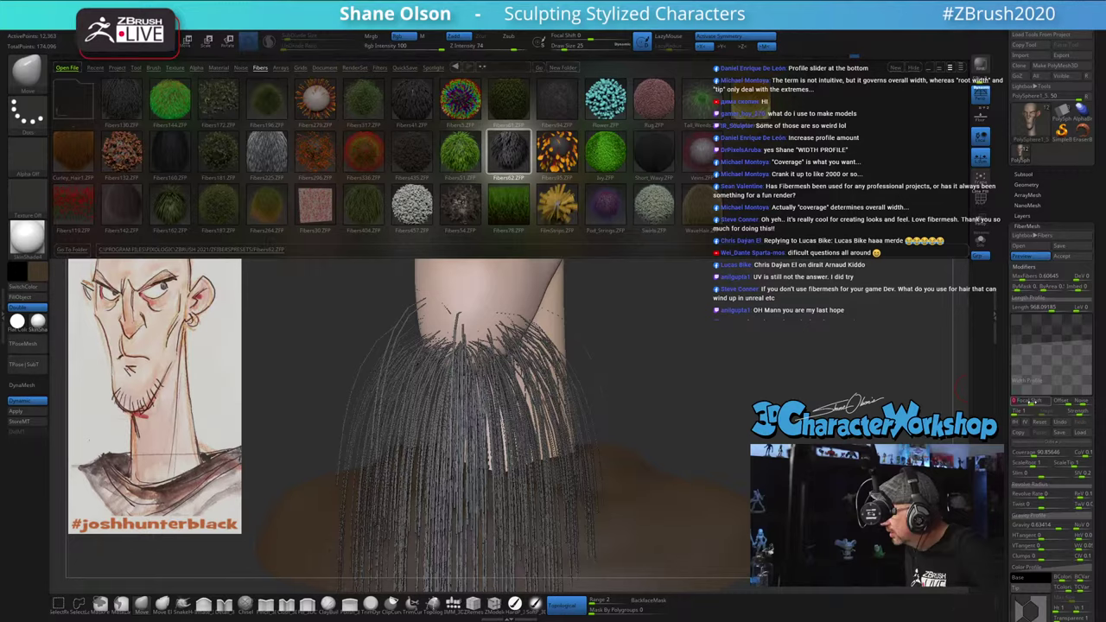
Step: Close the width profile curve and turn off the texture on the beard fibers
left_click(1041, 442)
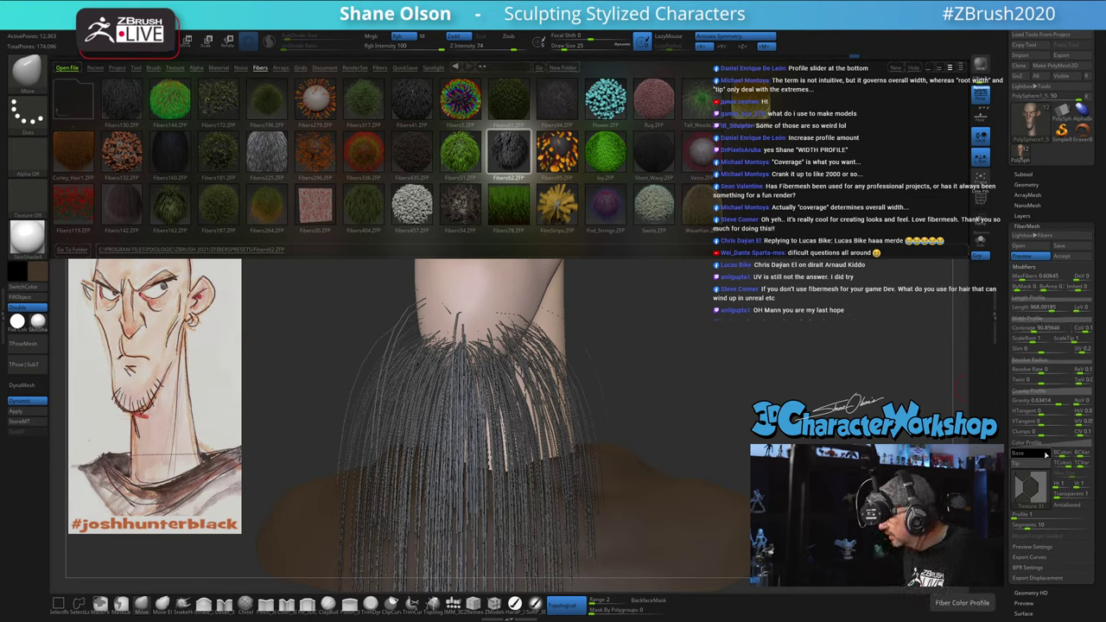
left_click(1032, 488)
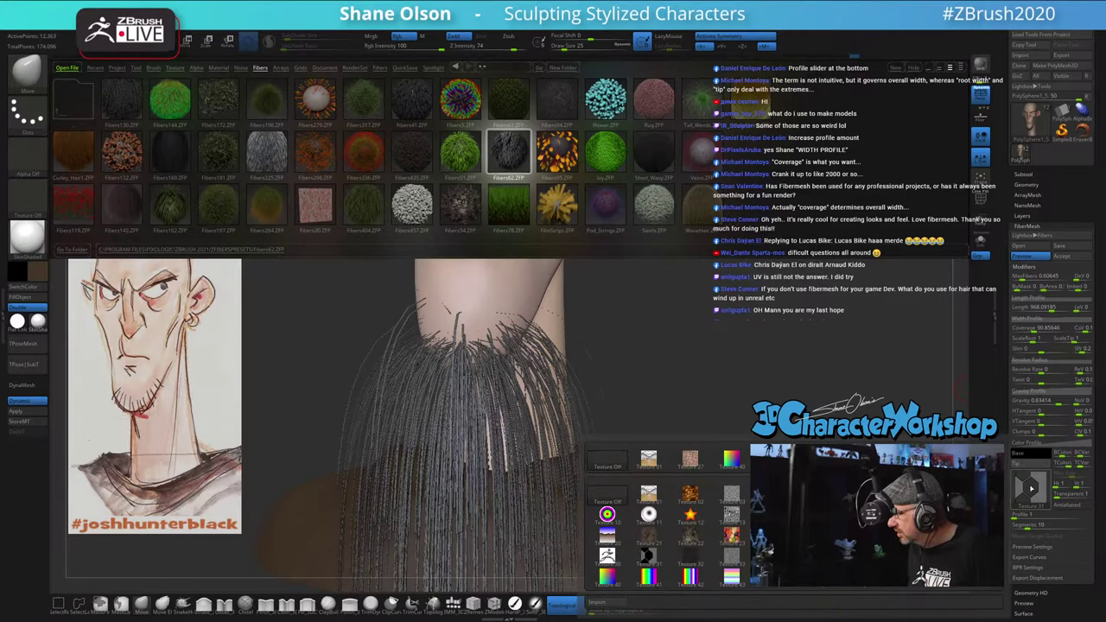
left_click(617, 464)
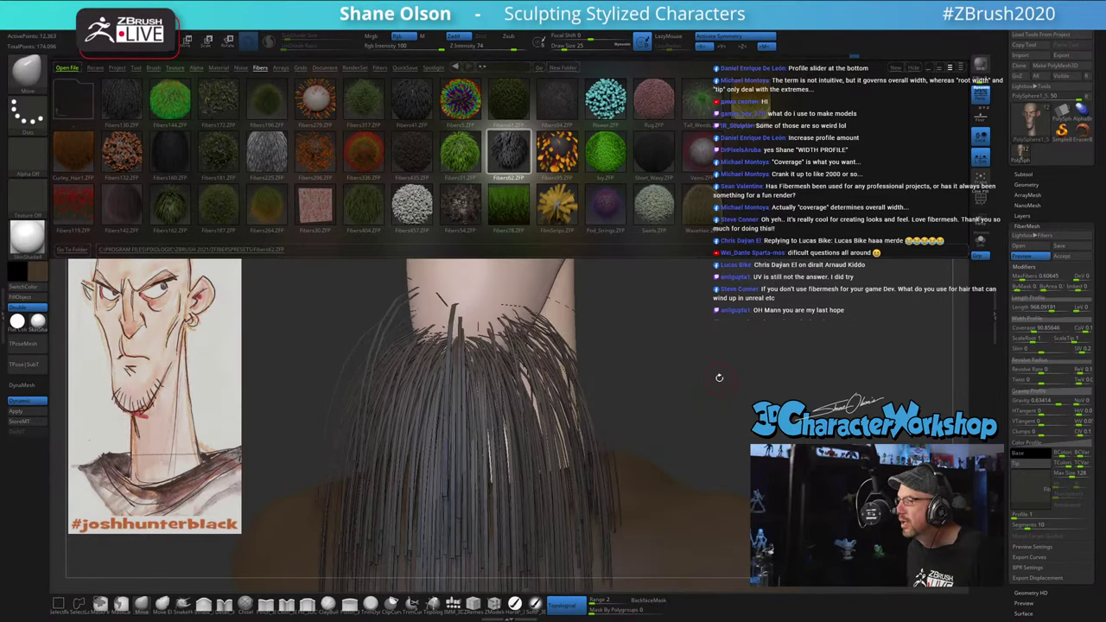
Step: Shorten the beard fibers to a length of about 91.84 and set their gravity to about 0.161
left_click_drag(1047, 308, 1022, 308)
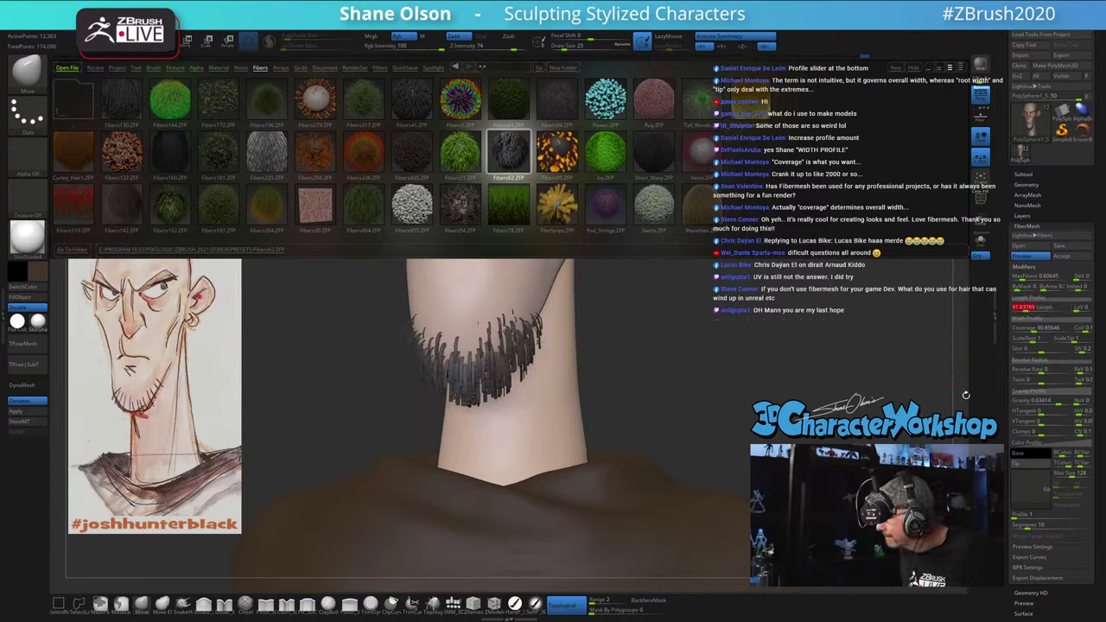
left_click_drag(966, 395, 795, 398)
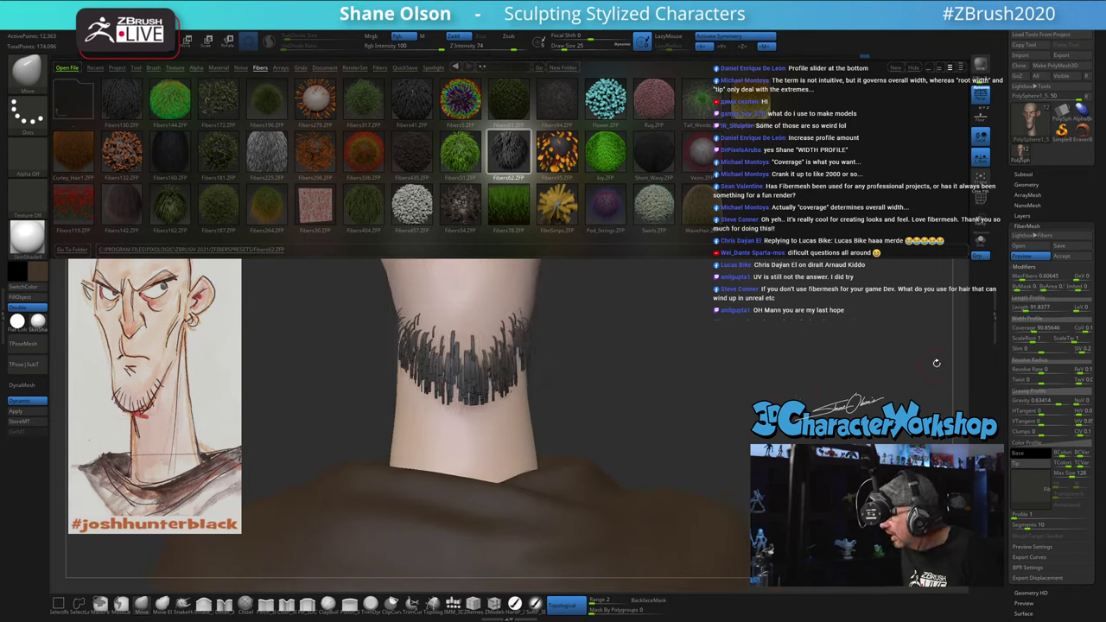
left_click_drag(1053, 401, 1048, 401)
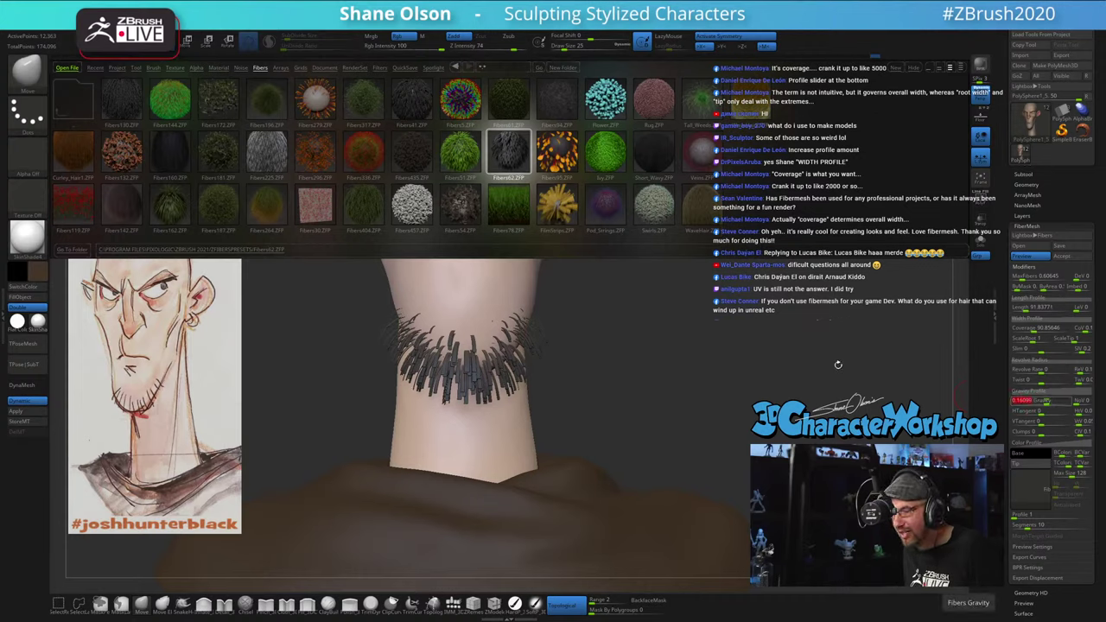
mouse_move(655, 373)
left_mouse_down()
mouse_move(719, 373)
mouse_move(705, 378)
left_mouse_up()
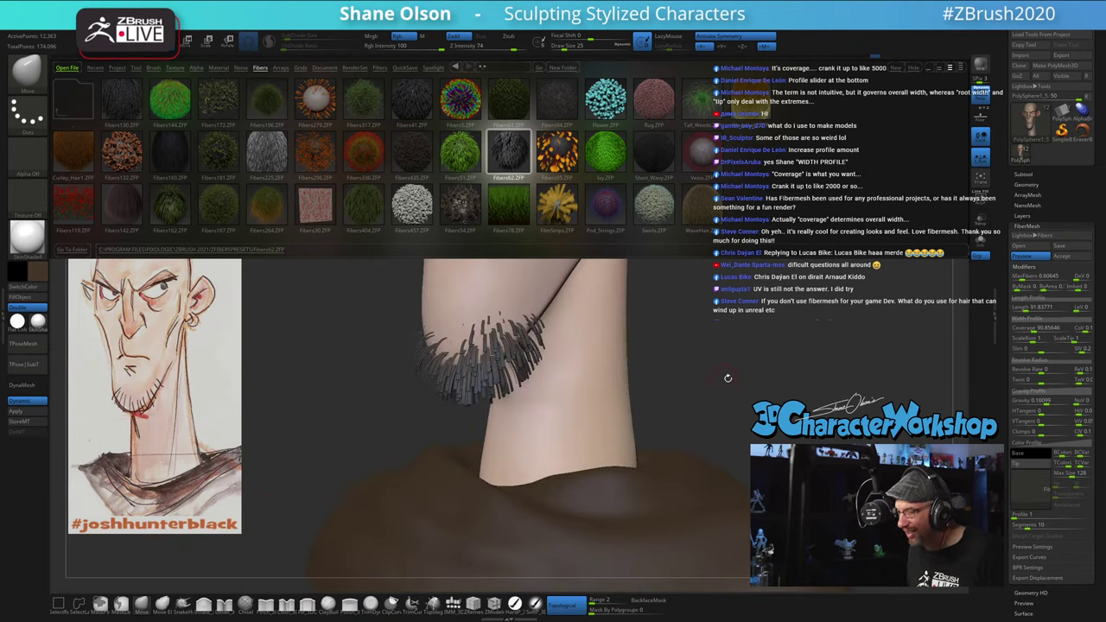
Step: Try a much higher coverage on the beard fibers, and settle on a coverage of about 105.31
mouse_move(786, 391)
left_mouse_down()
mouse_move(772, 353)
mouse_move(734, 378)
mouse_move(739, 389)
left_mouse_up()
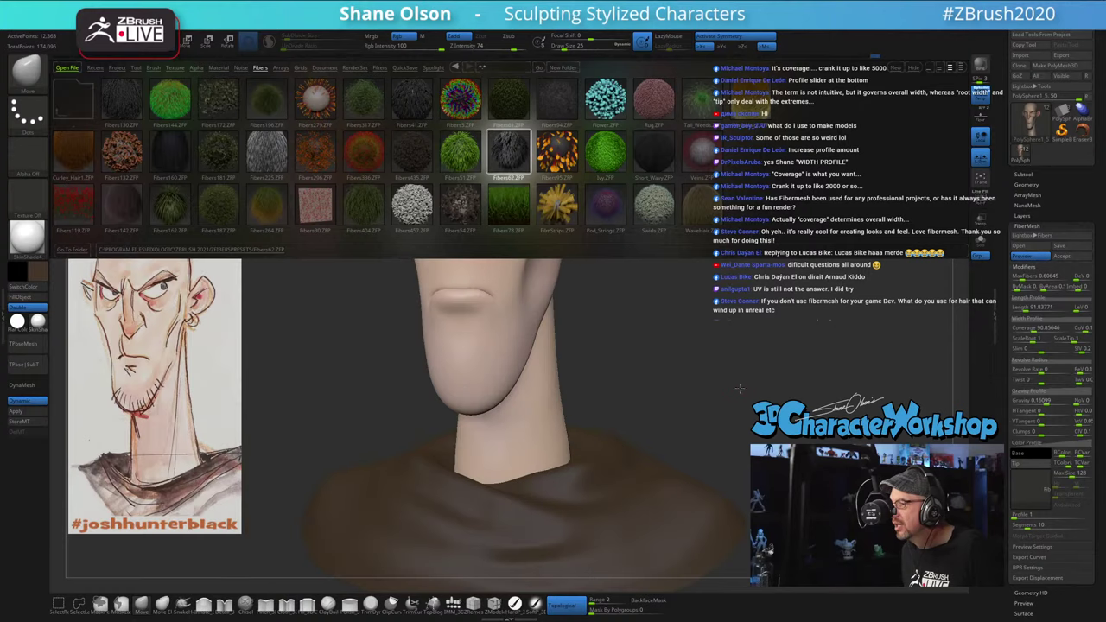
left_click_drag(1035, 330, 1048, 330)
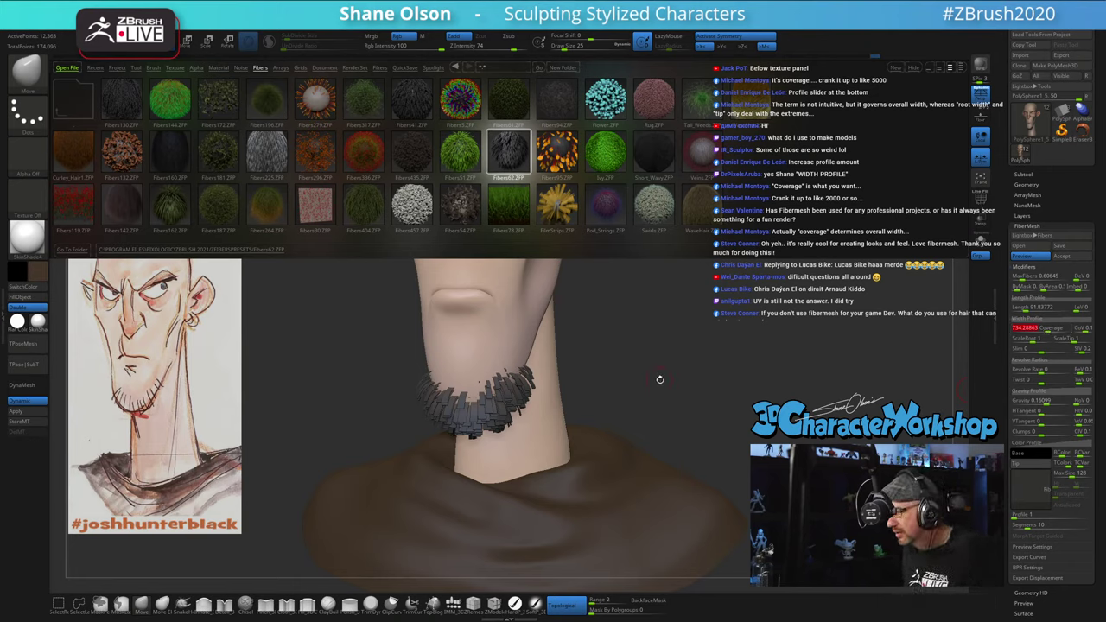
left_click_drag(659, 377, 865, 367)
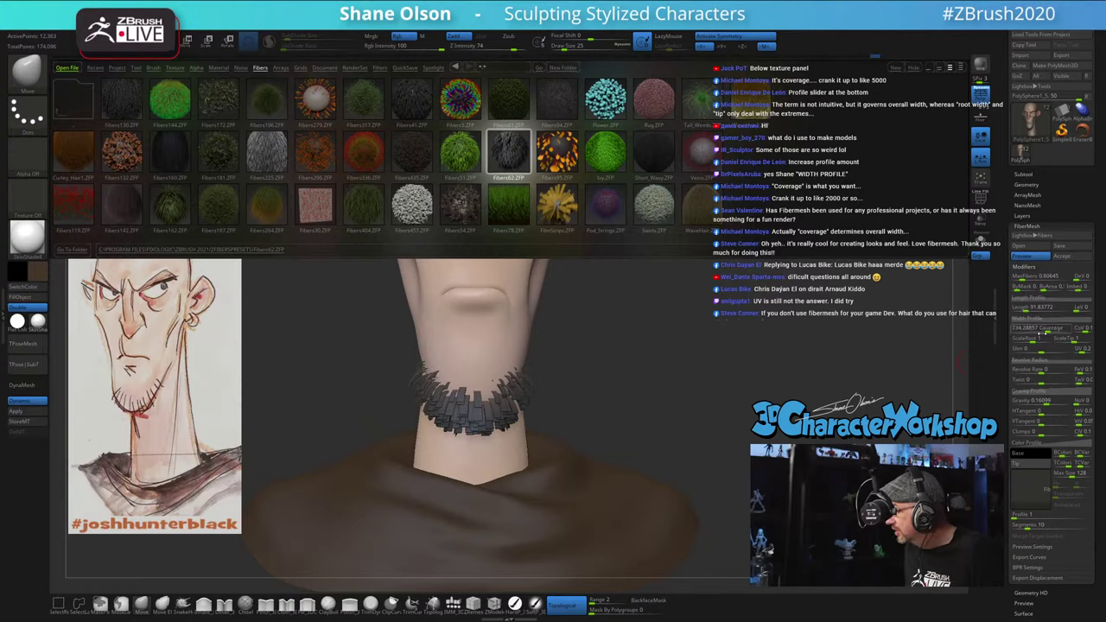
left_click_drag(1045, 329, 1036, 330)
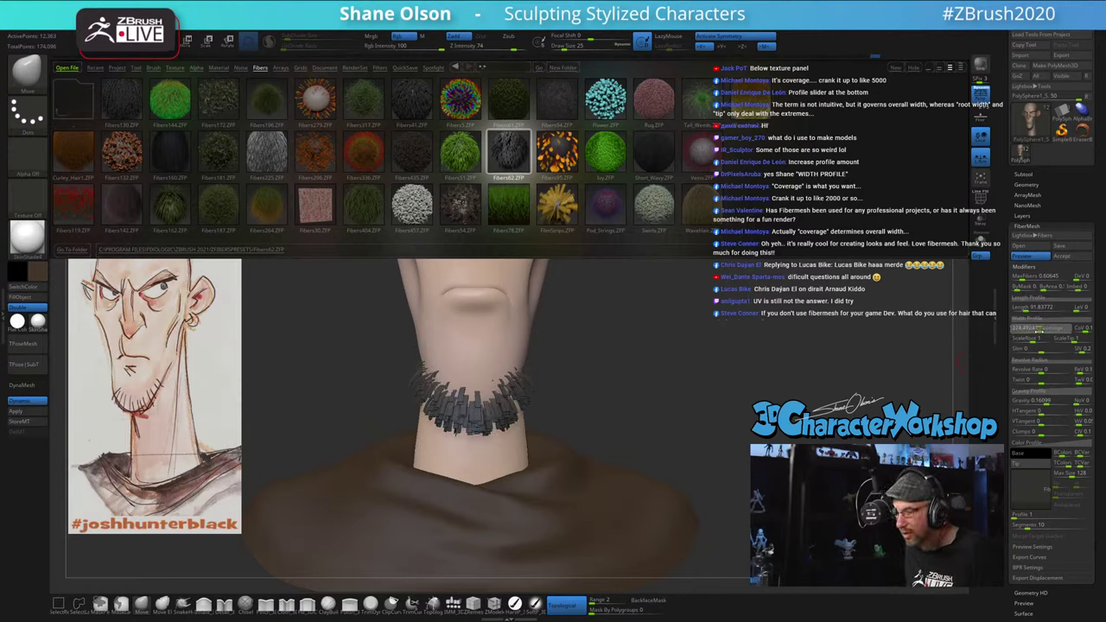
left_click_drag(1037, 329, 1034, 330)
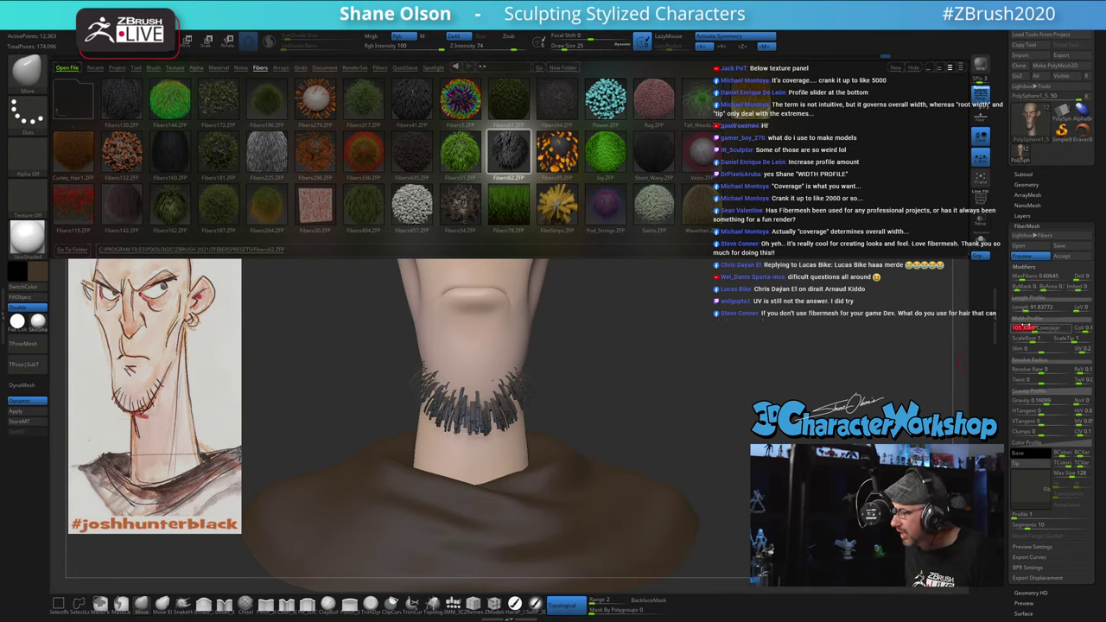
left_click(1035, 329)
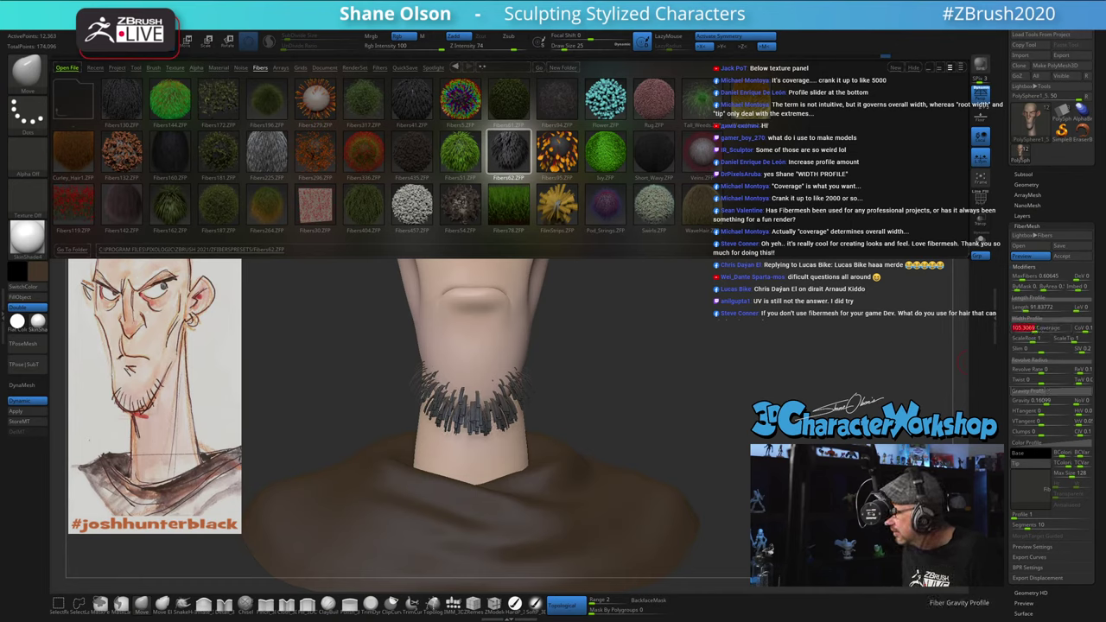
Step: Open the fibers' gravity profile curve, try reshaping it, and set its focal shift to -100
left_click(1044, 386)
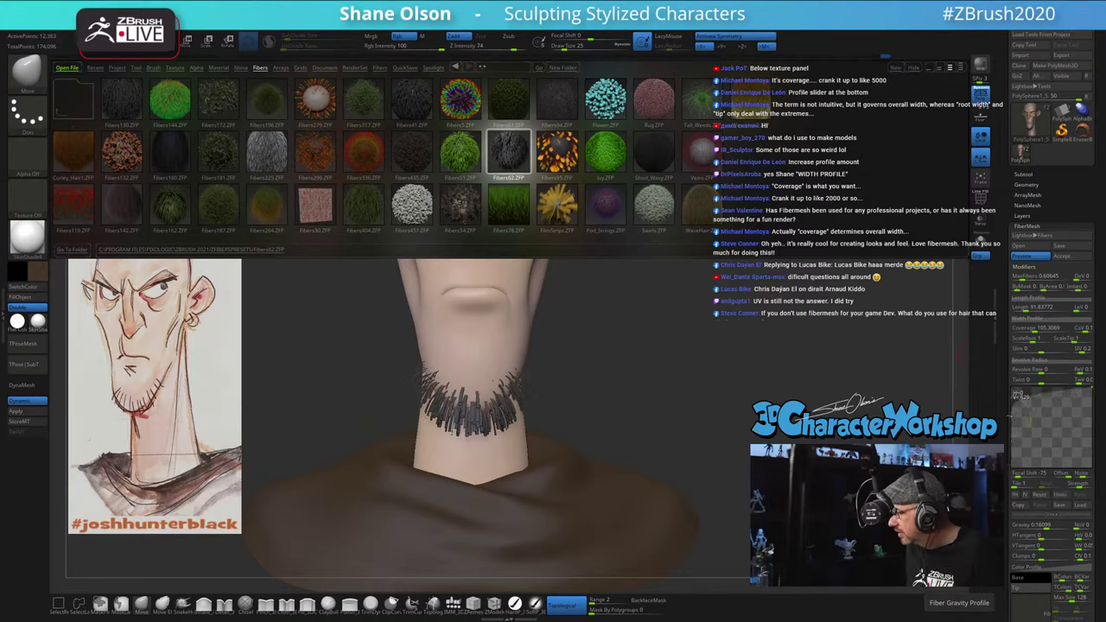
left_click(1052, 418)
mouse_move(1052, 415)
left_mouse_down()
mouse_move(1052, 430)
mouse_move(1070, 418)
left_mouse_up()
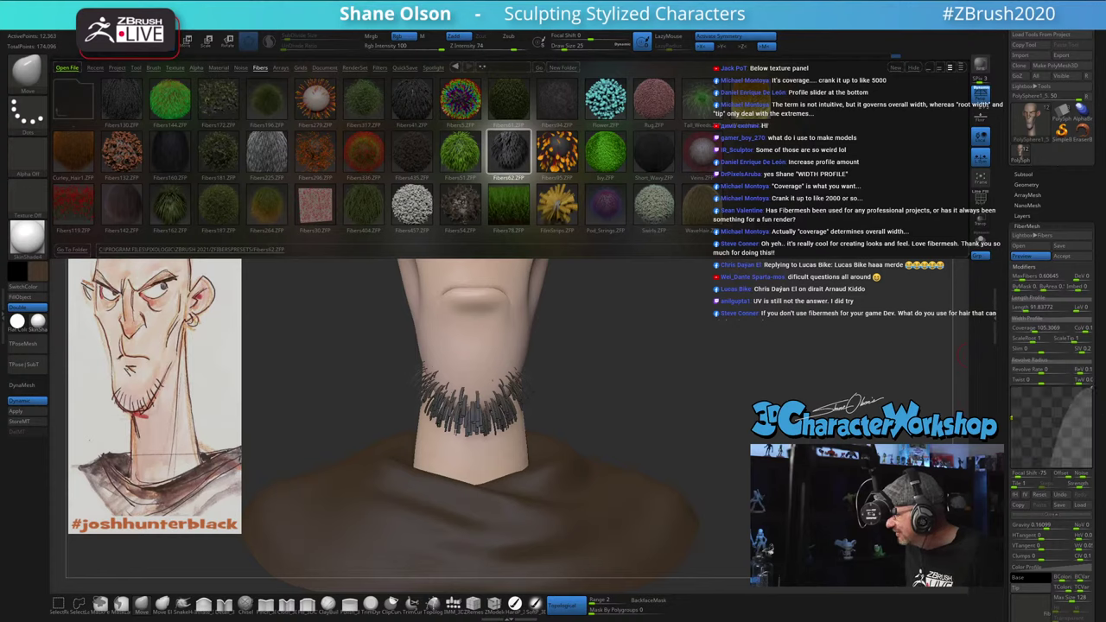
left_click(1046, 419)
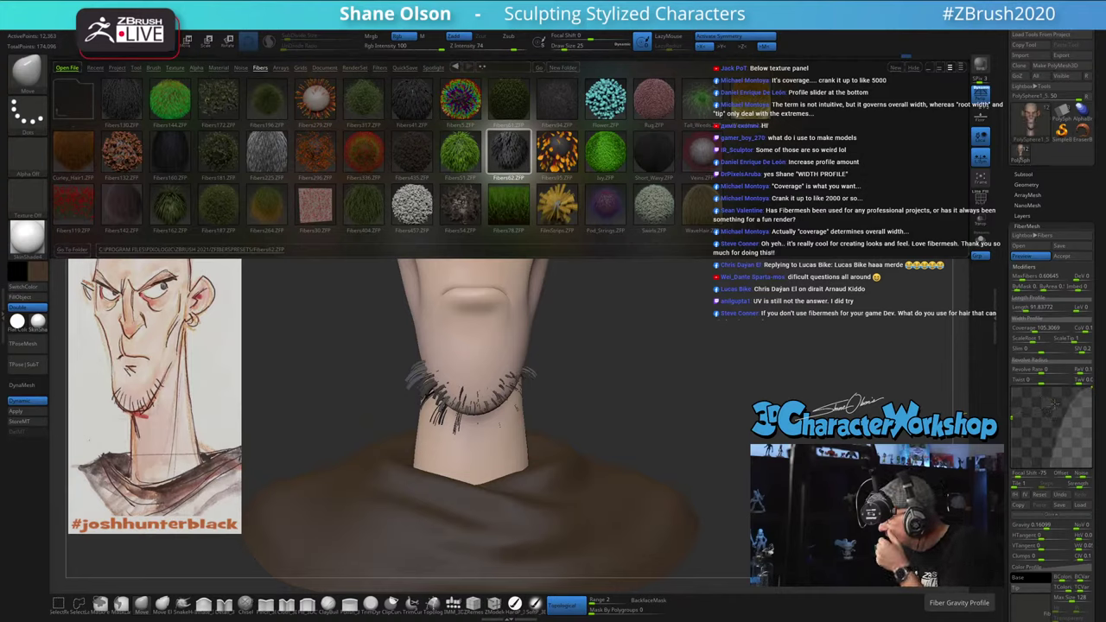
mouse_move(1020, 474)
left_mouse_down()
mouse_move(1032, 474)
mouse_move(1006, 475)
left_mouse_up()
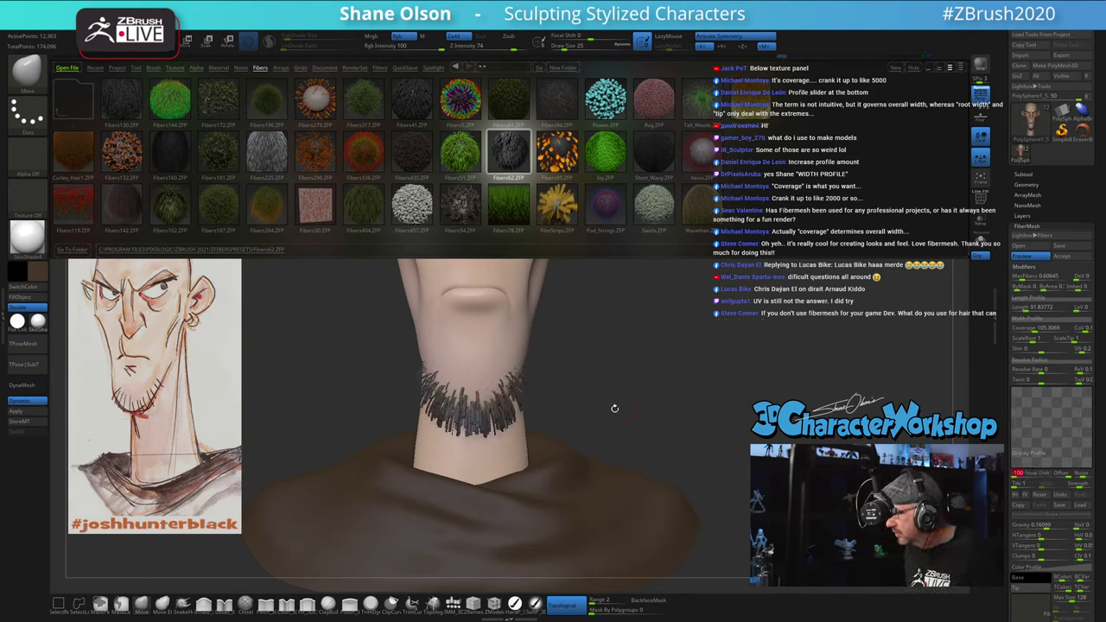
Step: Set the fiber profile to 2 and inspect the beard fibers up close from the side
left_click_drag(670, 394, 708, 389)
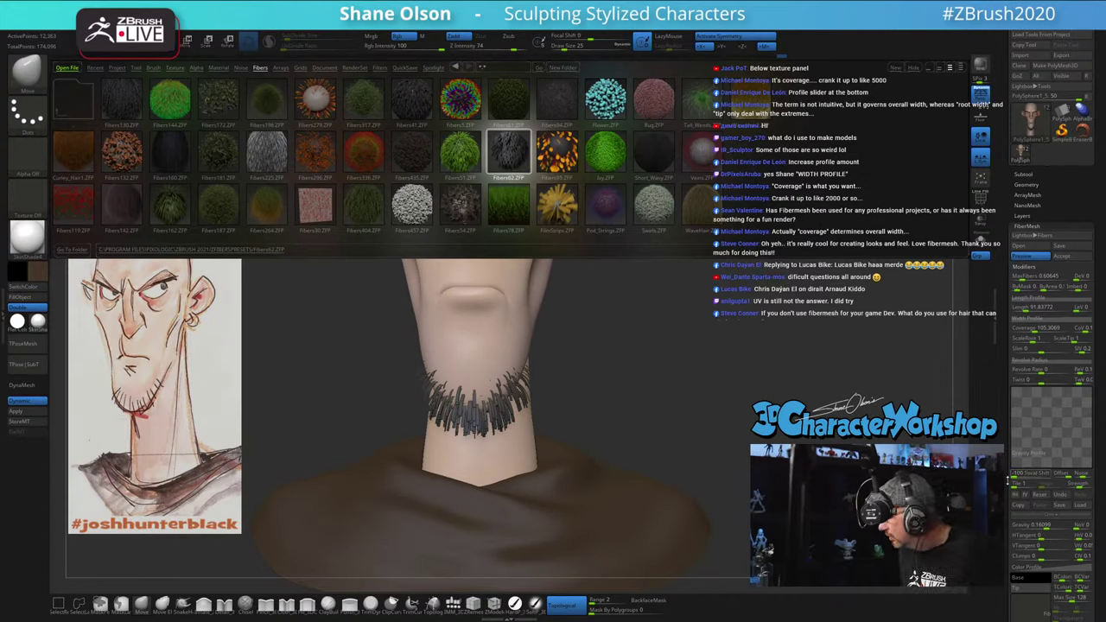
scroll(1005, 439, "down", 3)
scroll(1004, 439, "down", 1)
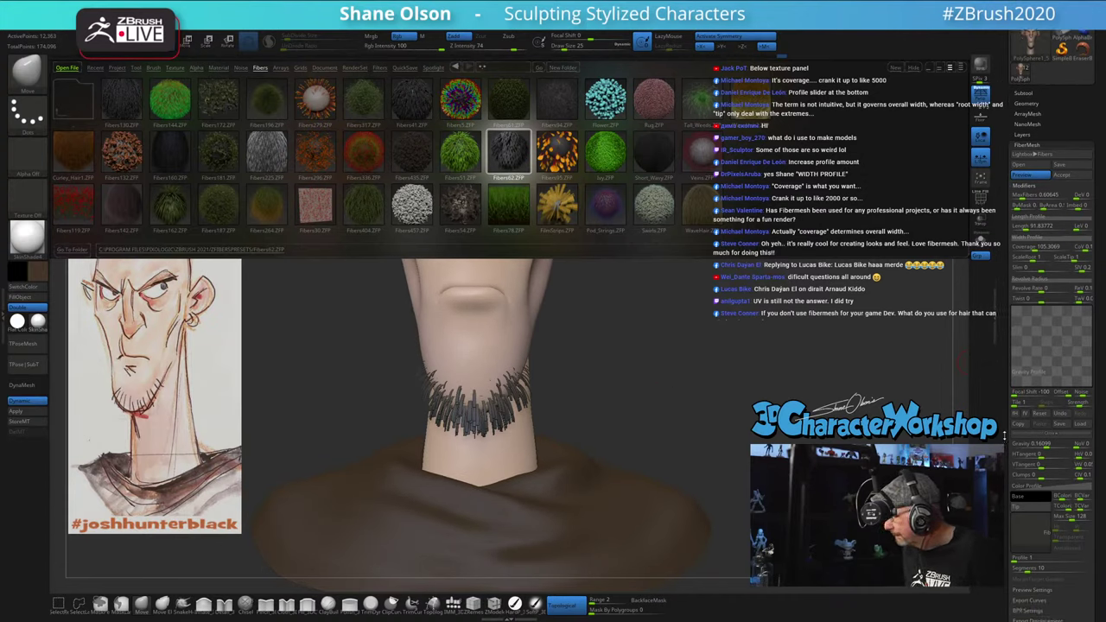
scroll(1003, 438, "down", 2)
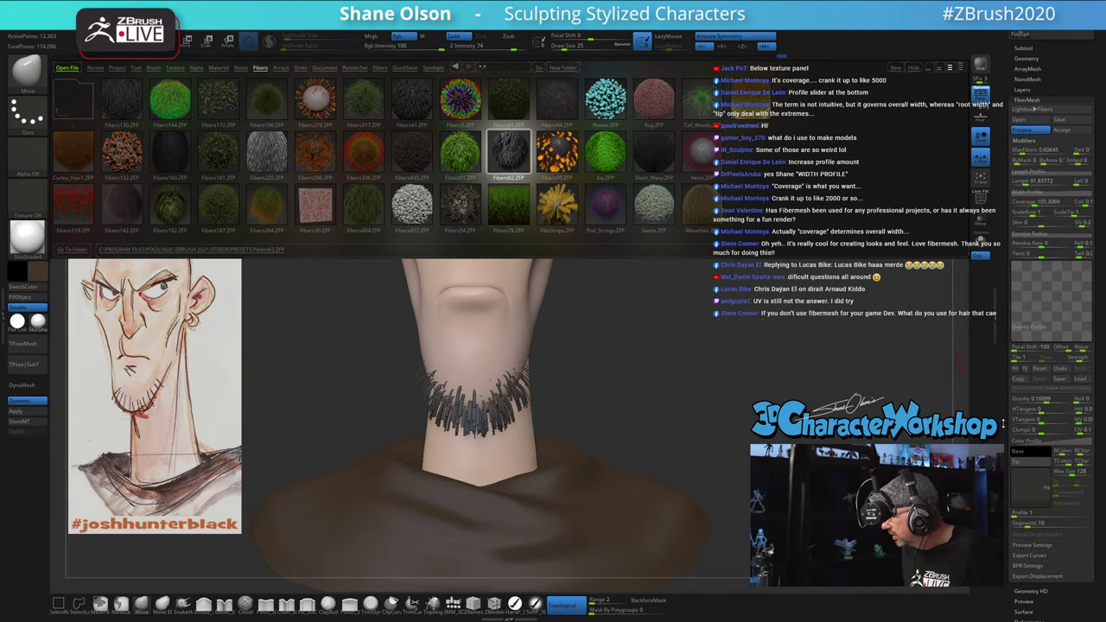
scroll(1003, 424, "down", 2)
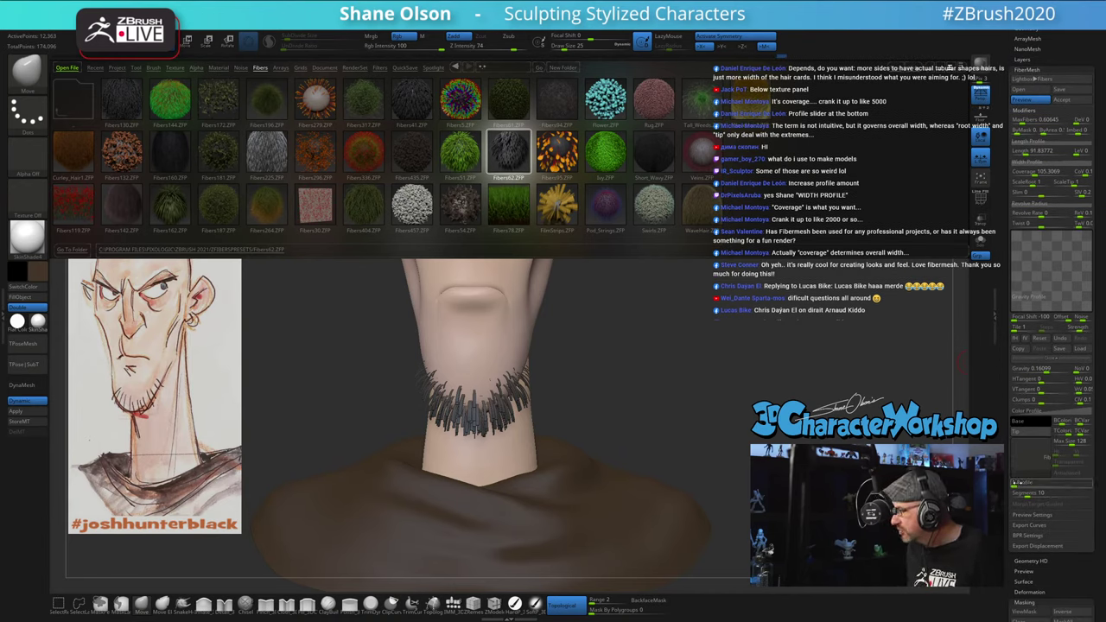
mouse_move(1013, 483)
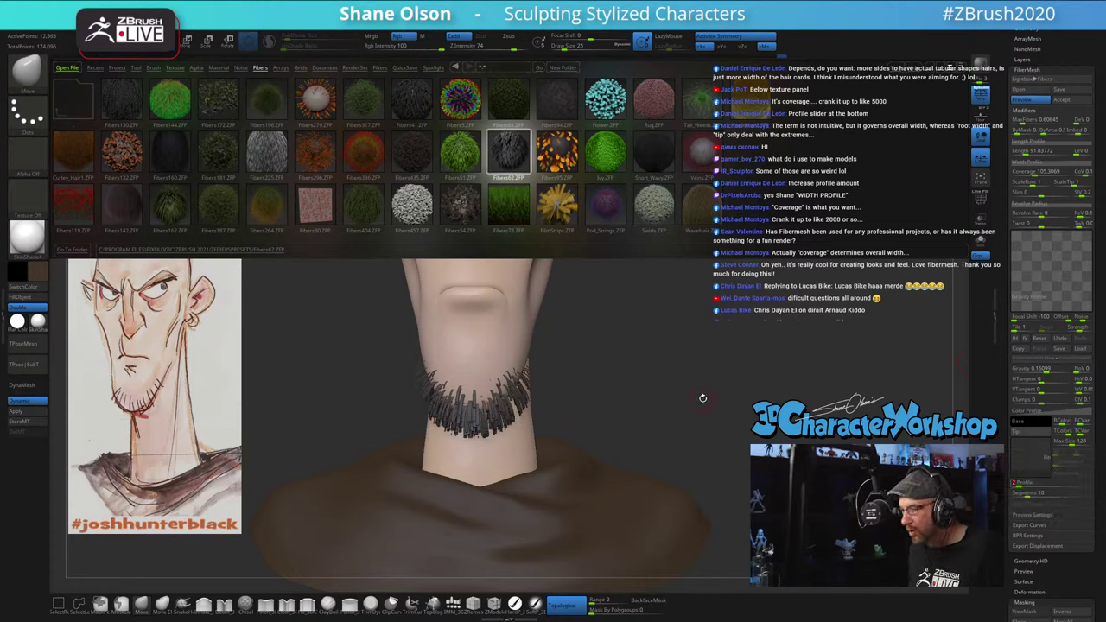
left_click_drag(701, 398, 761, 449)
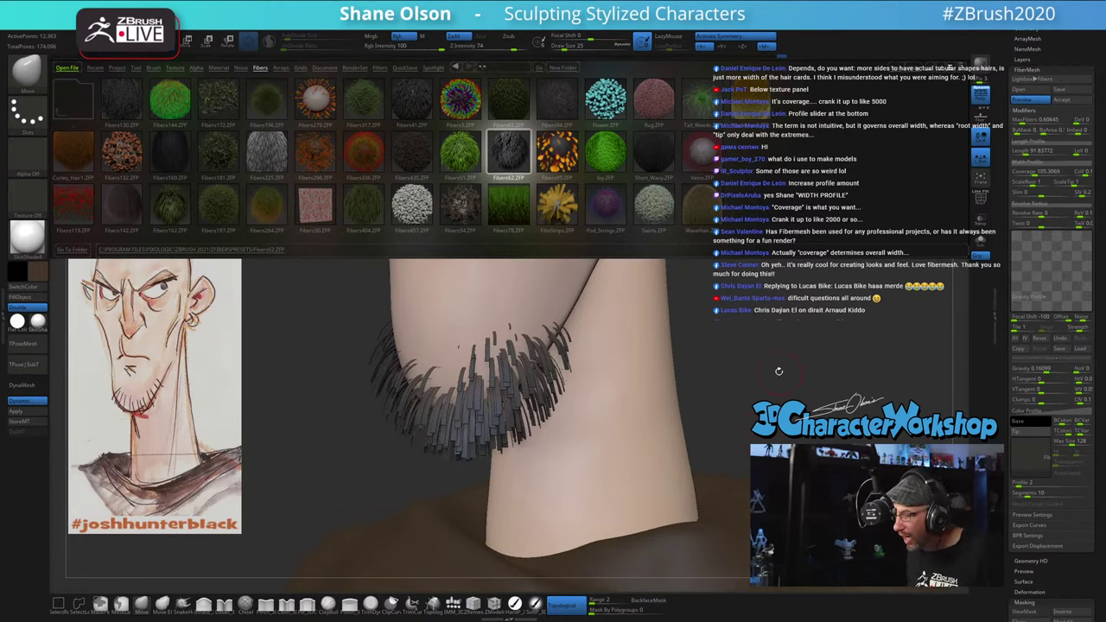
left_click_drag(761, 387, 769, 384)
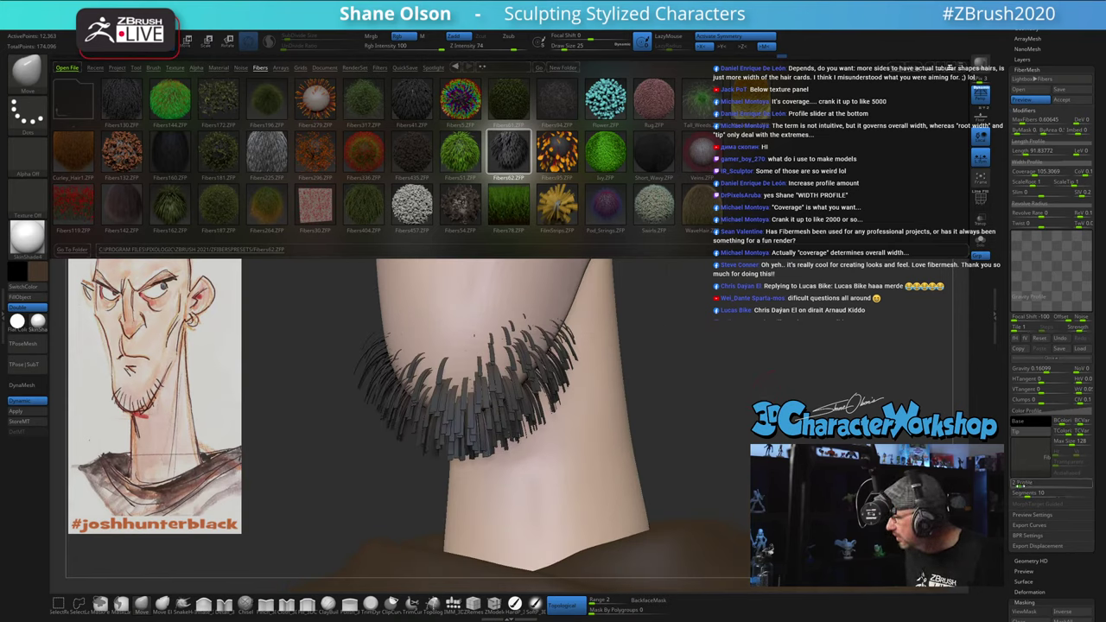
Step: Raise the fiber profile to 4 so the beard hairs become tubular, and check them up close
mouse_move(1026, 486)
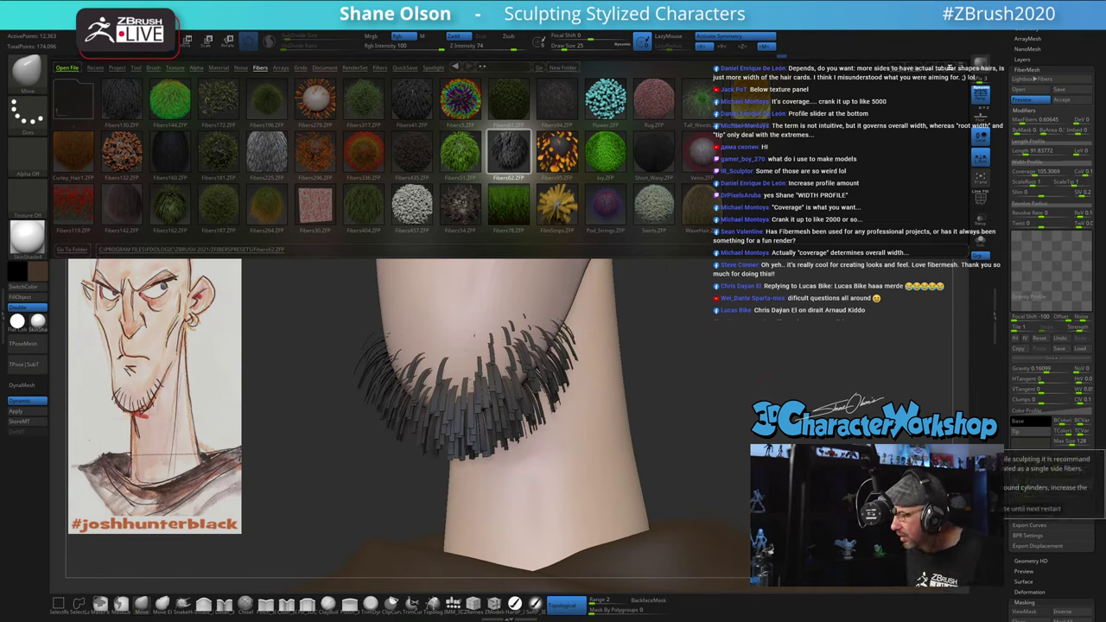
left_click(1026, 486)
left_click_drag(772, 374, 803, 359)
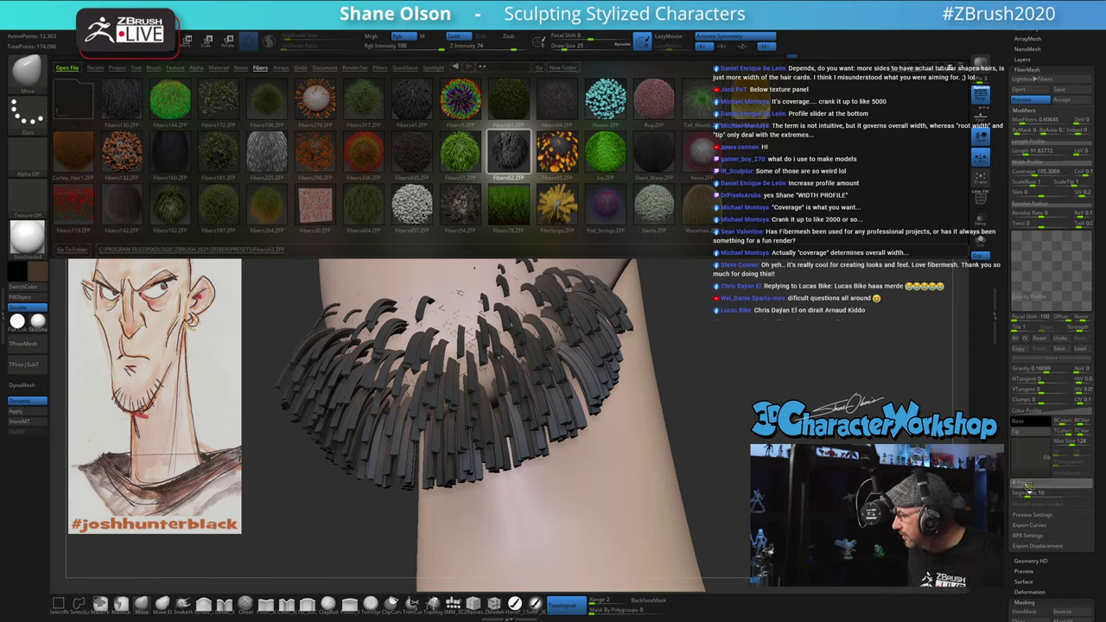
left_click(1026, 485)
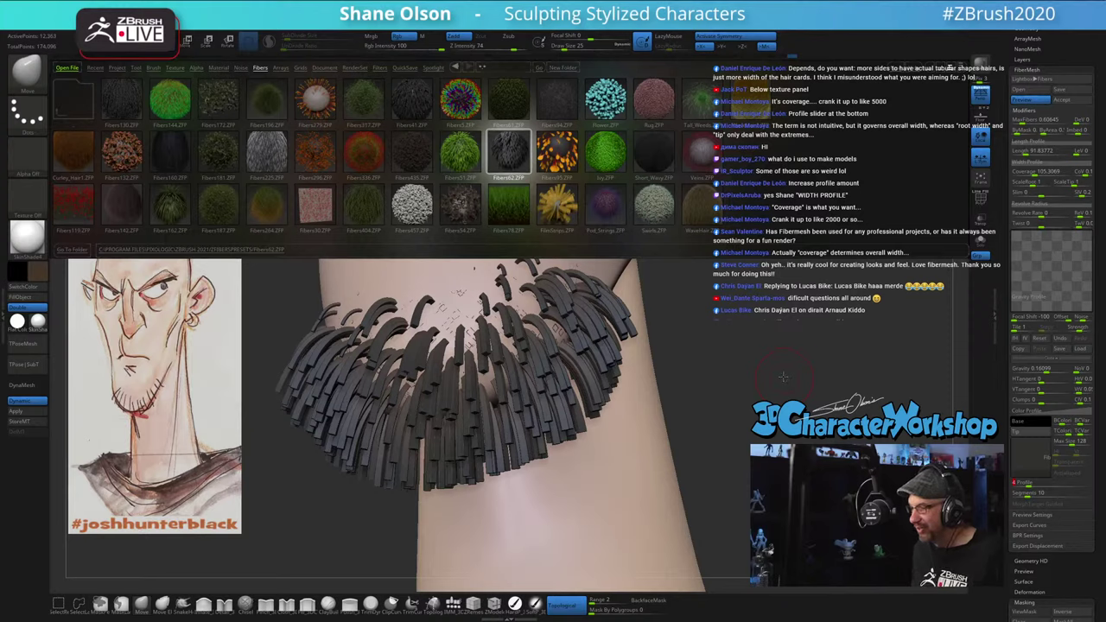
left_click_drag(783, 376, 756, 358)
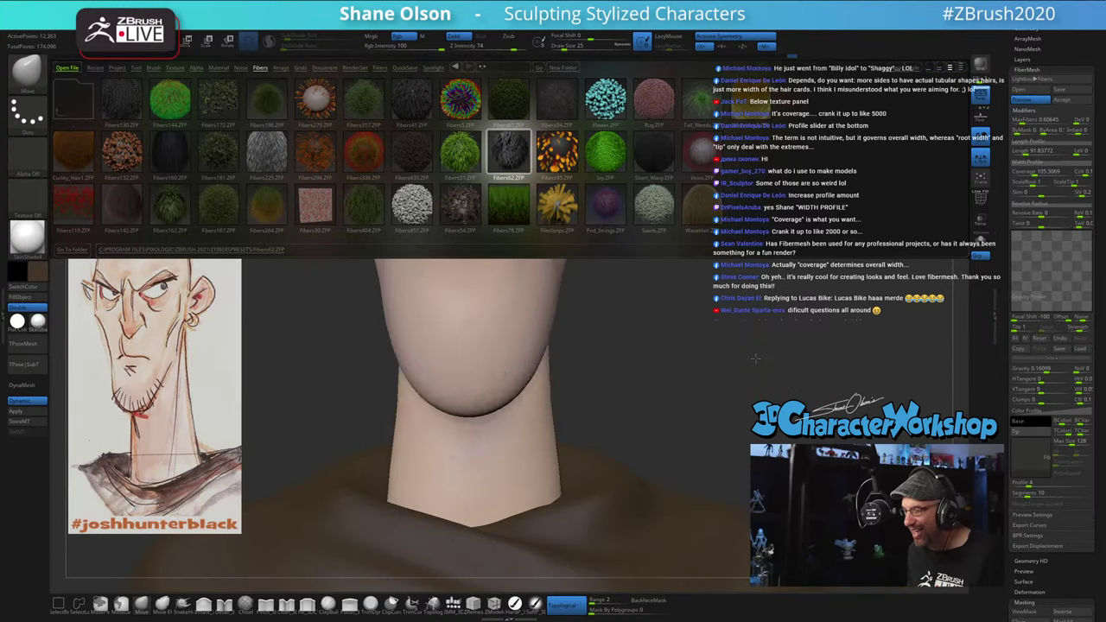
Step: Thin the tubular beard fibers by setting their coverage to about 96.80
left_click_drag(1008, 291, 1008, 452)
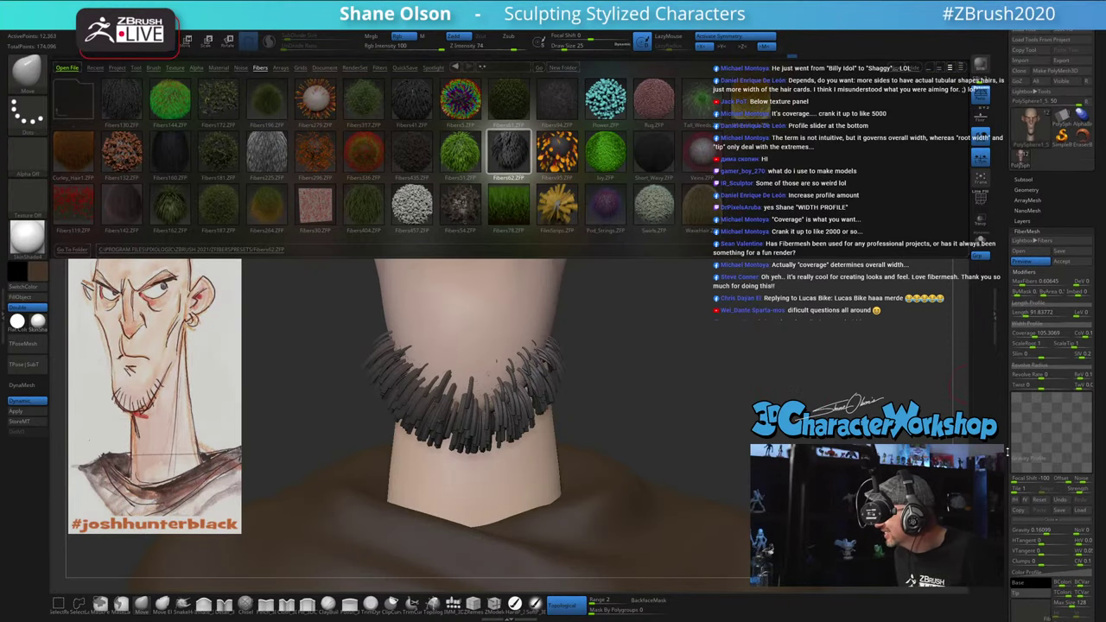
left_click_drag(1034, 333, 1032, 334)
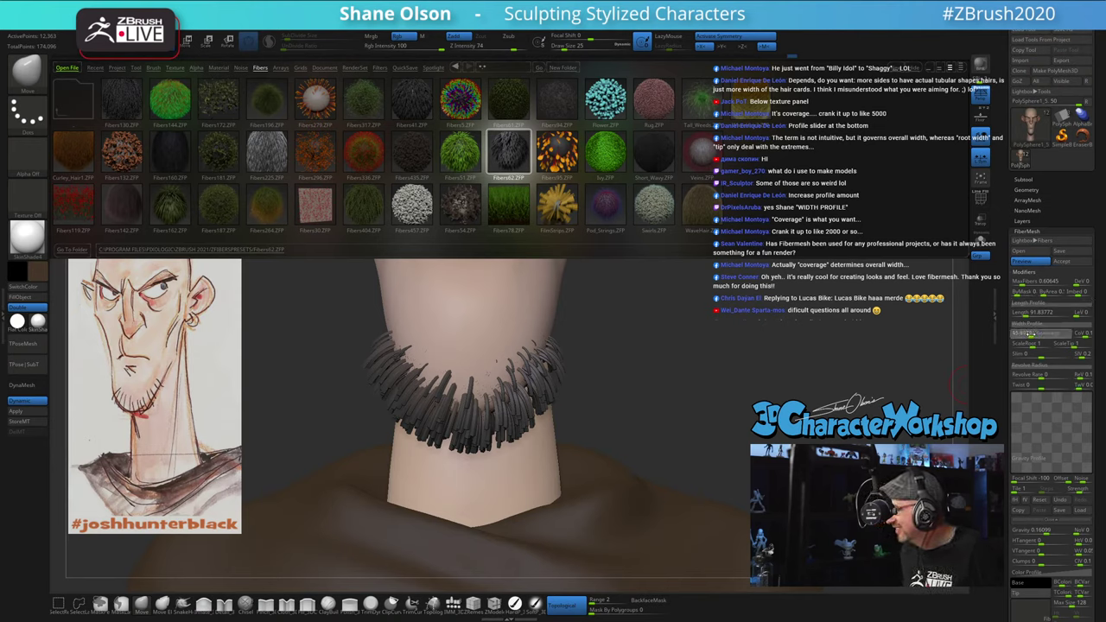
key("Return")
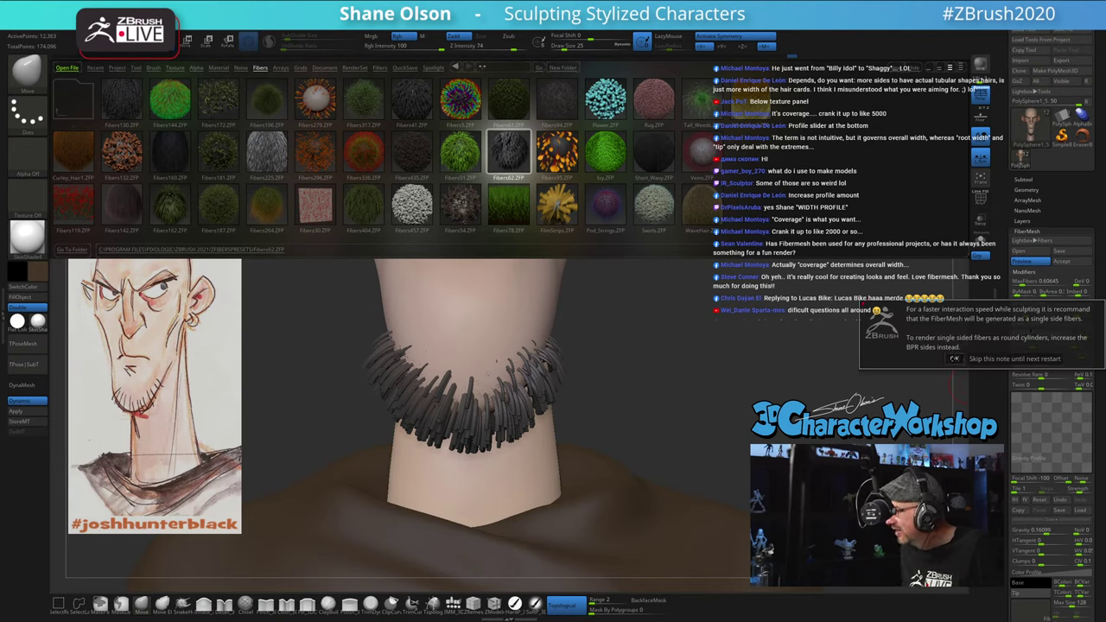
left_click(954, 358)
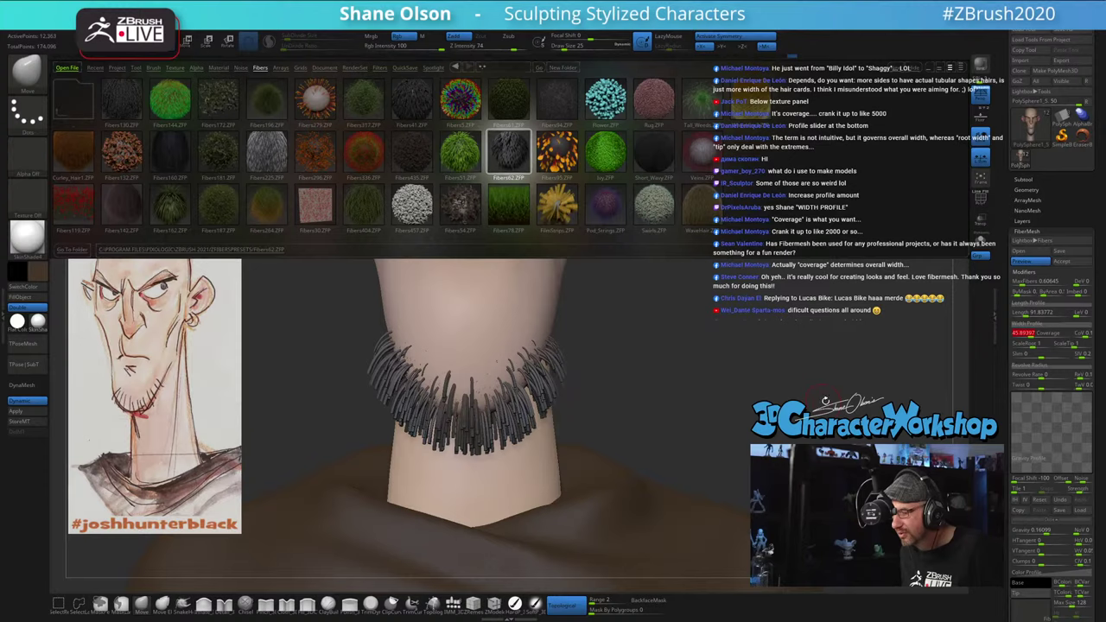
left_click_drag(1034, 335, 1027, 335)
left_click(1032, 360)
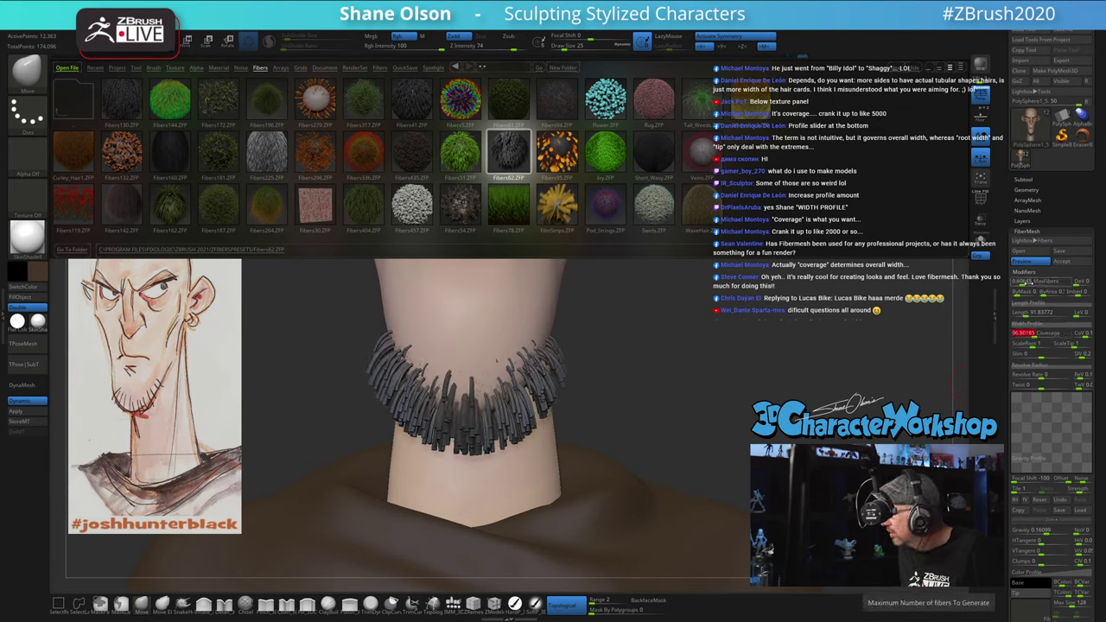
Step: Reduce the maximum number of beard fibers to about 0.202 and compare the face with the concept drawing
left_click_drag(1020, 282, 1020, 282)
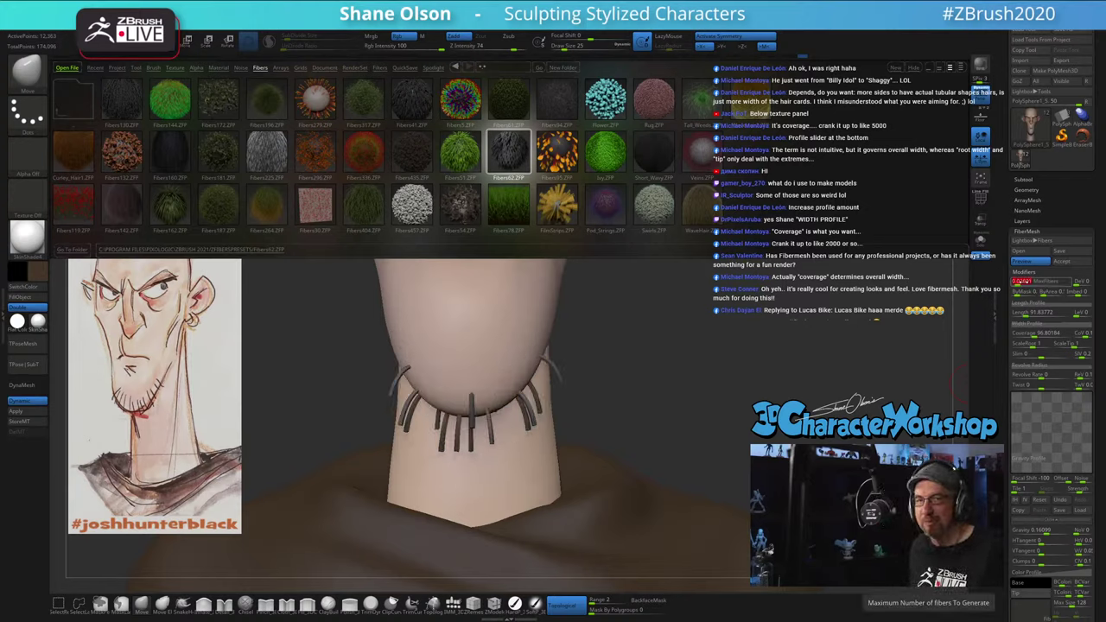
left_click_drag(1020, 282, 1021, 282)
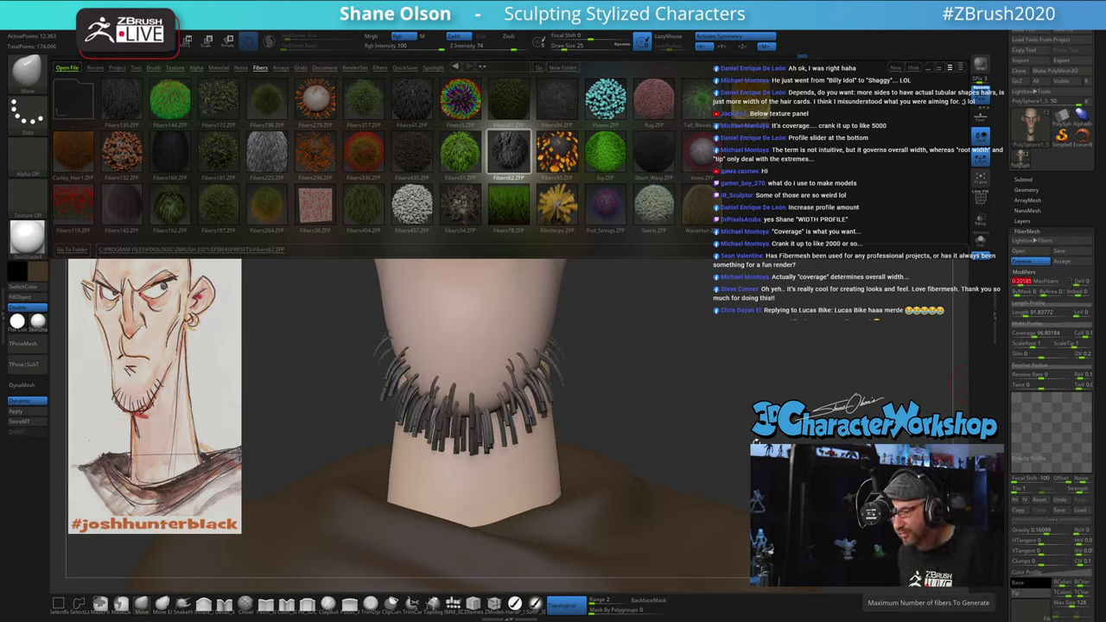
left_click_drag(685, 452, 658, 392, "alt")
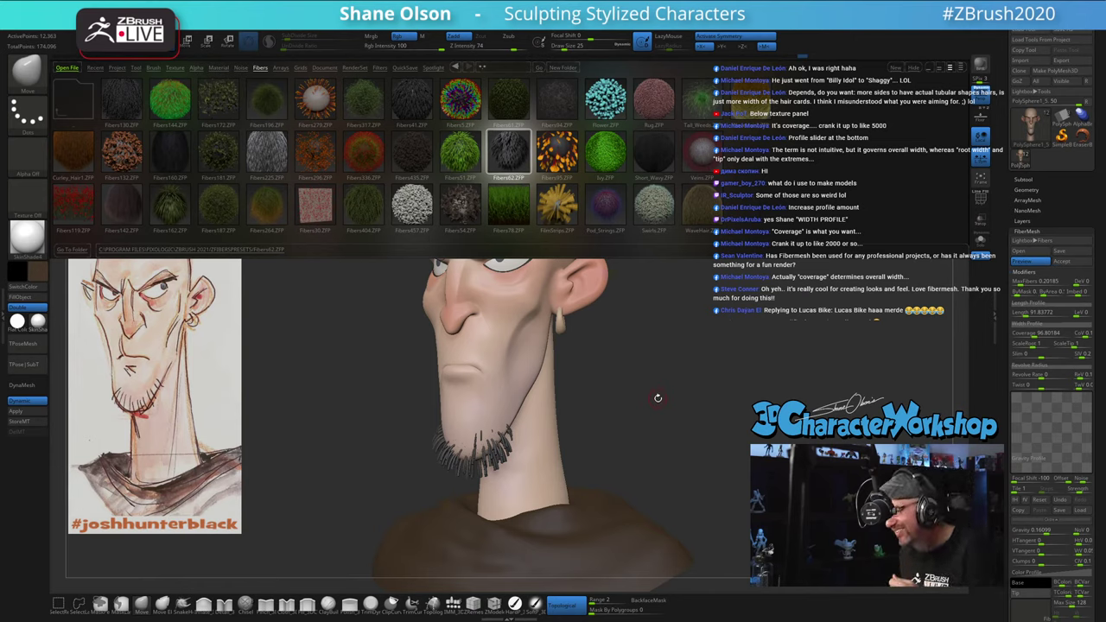
left_click_drag(658, 399, 665, 397)
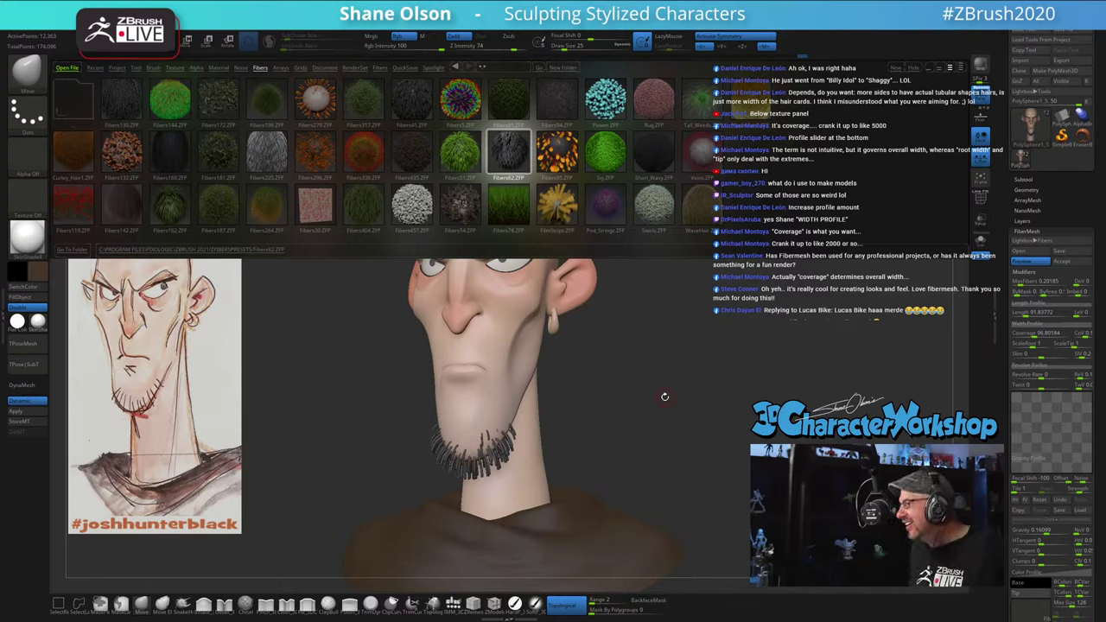
mouse_move(665, 397)
left_mouse_down()
mouse_move(674, 392)
mouse_move(659, 400)
left_mouse_up()
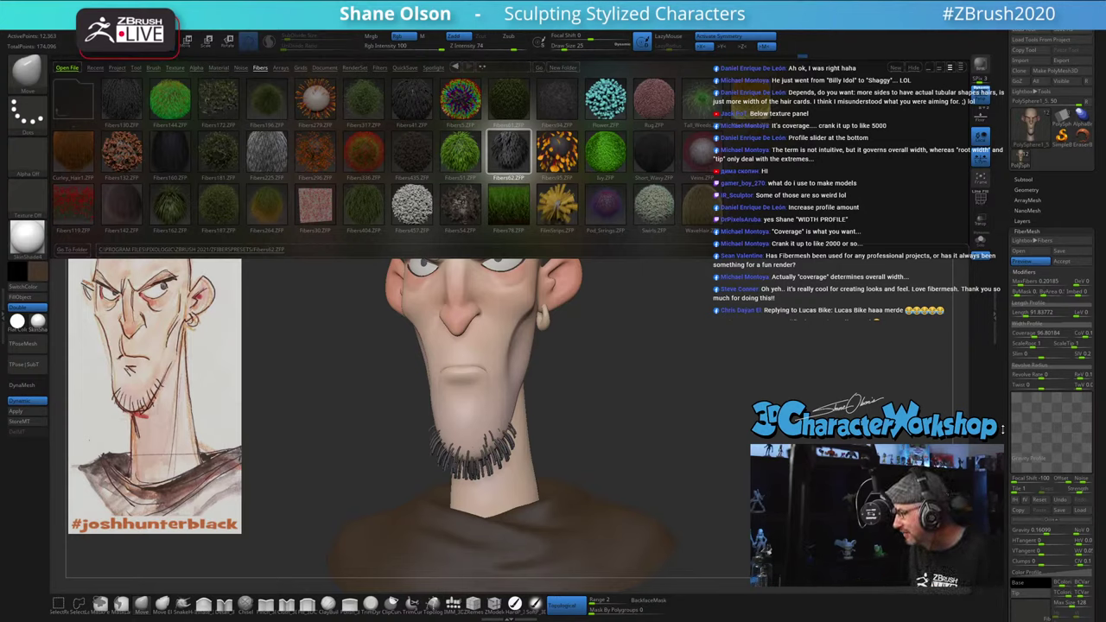
Step: Lower the maximum number of beard fibers to 0.15
left_click_drag(1003, 424, 1003, 414)
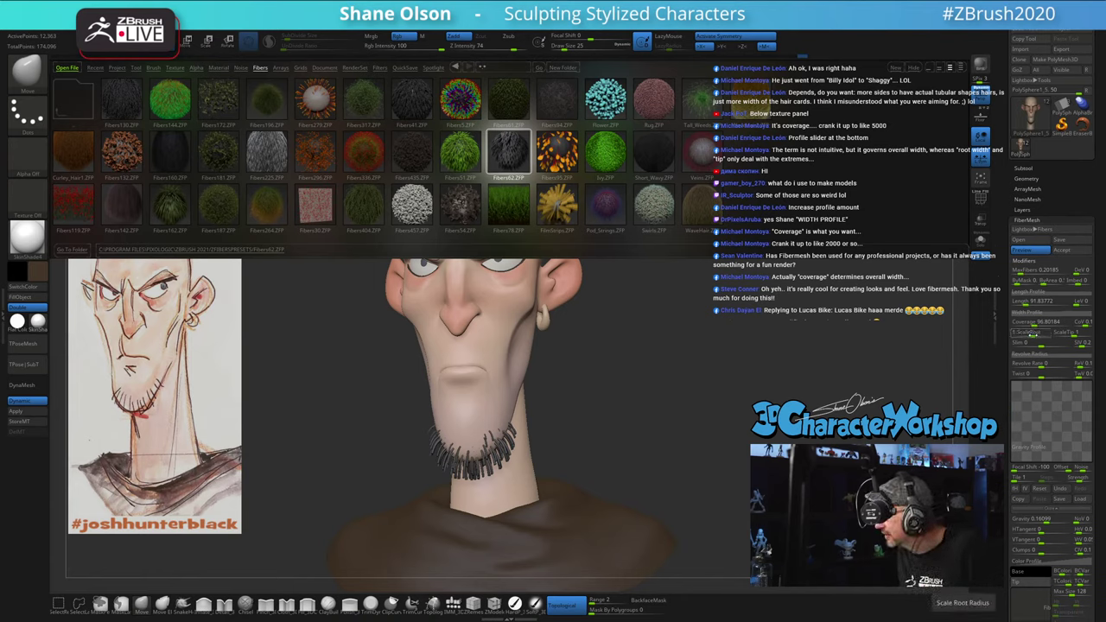
left_click(1038, 322)
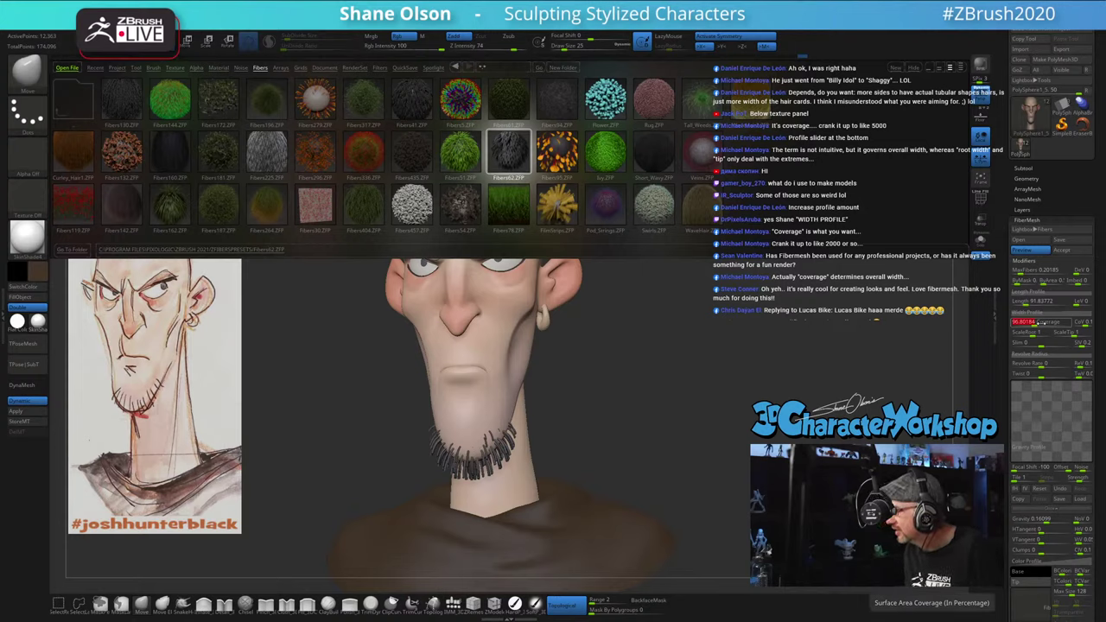
left_click(1041, 300)
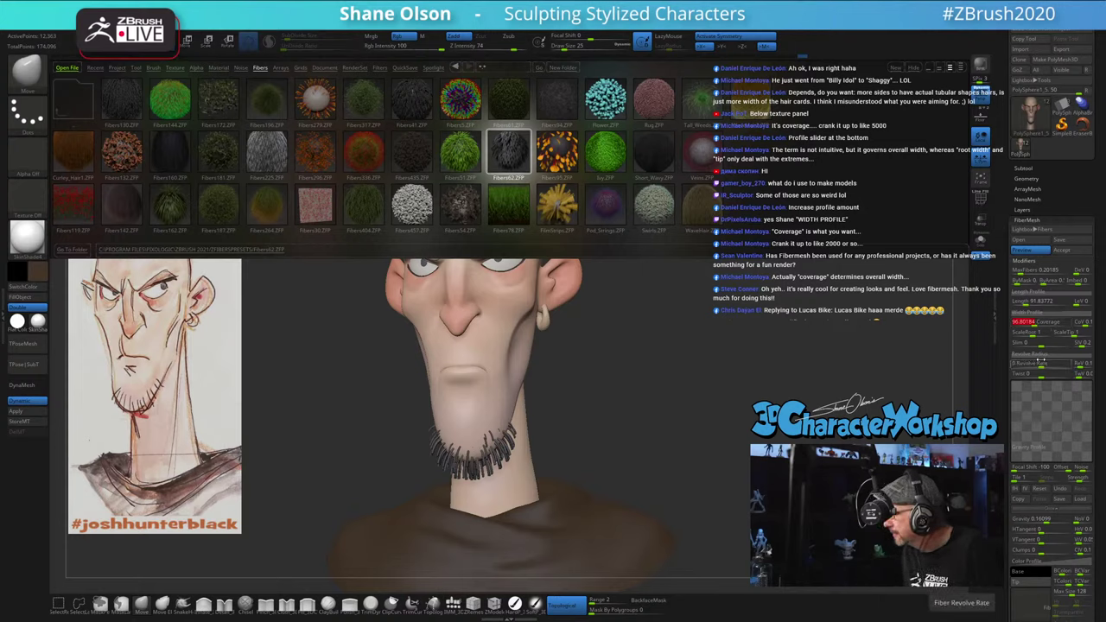
left_click(1034, 270)
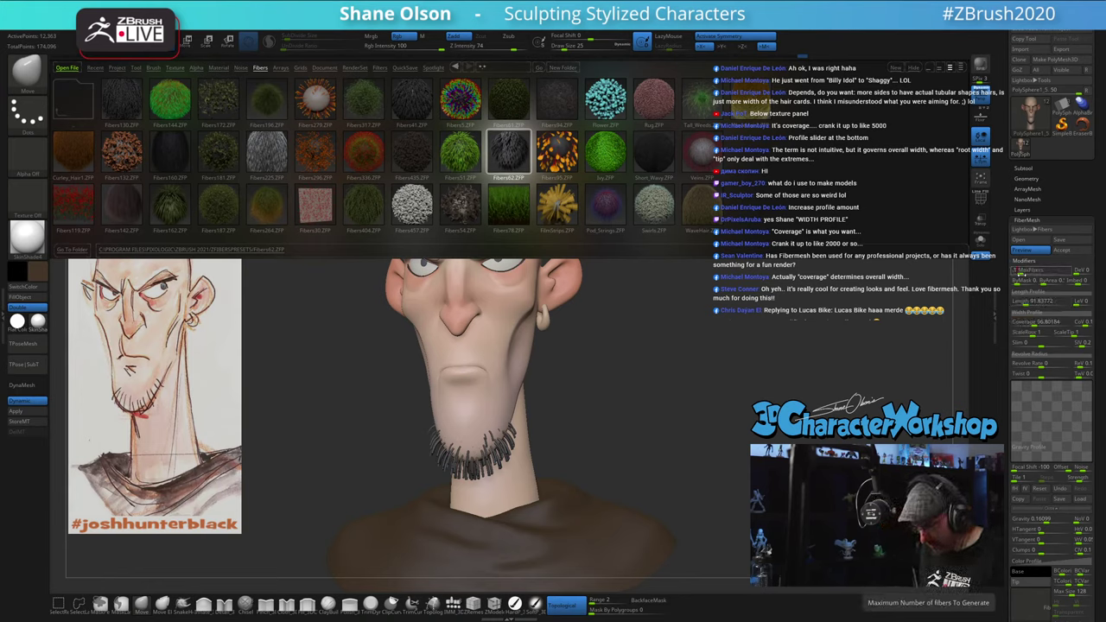
key("Return")
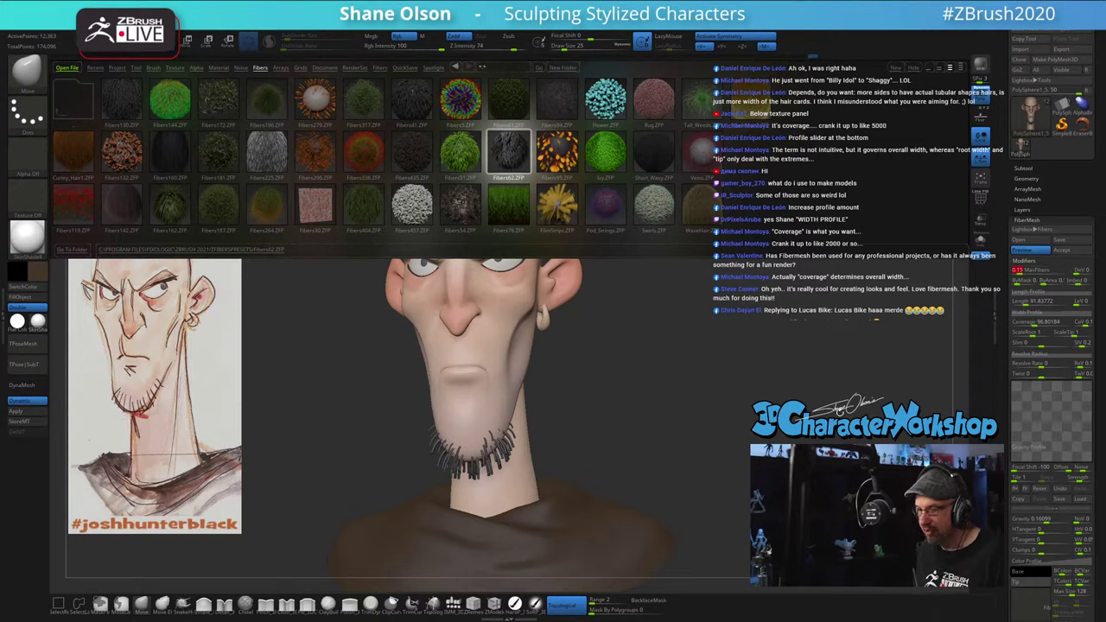
Step: Reduce the gravity of the beard fibers to about 0.041 so they stick out straighter
scroll(1007, 466, "down", 3)
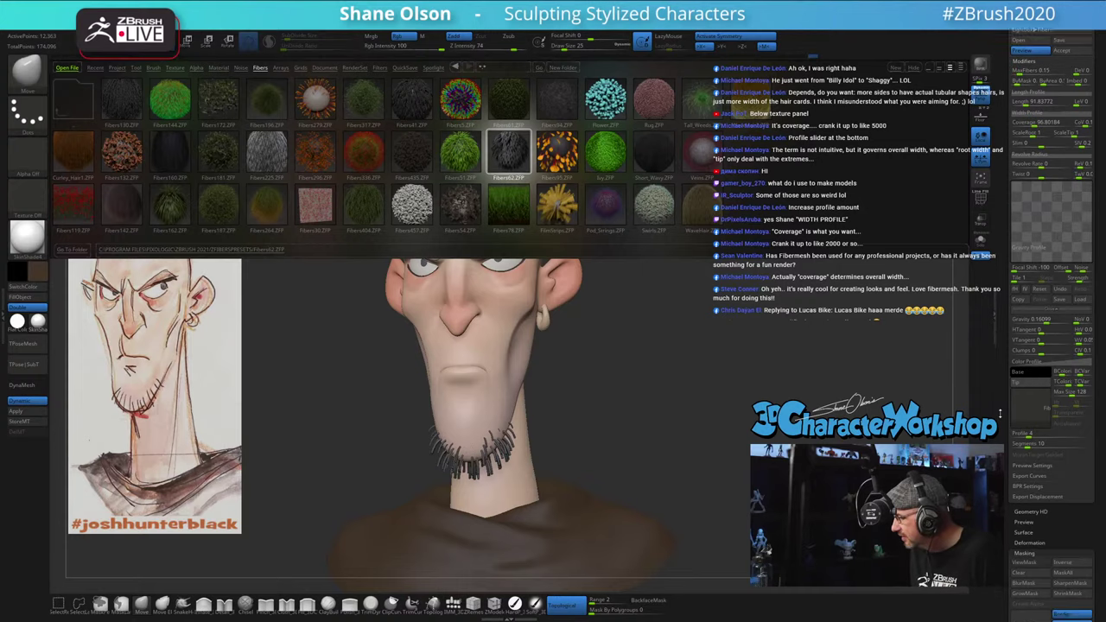
scroll(1033, 294, "up", 2)
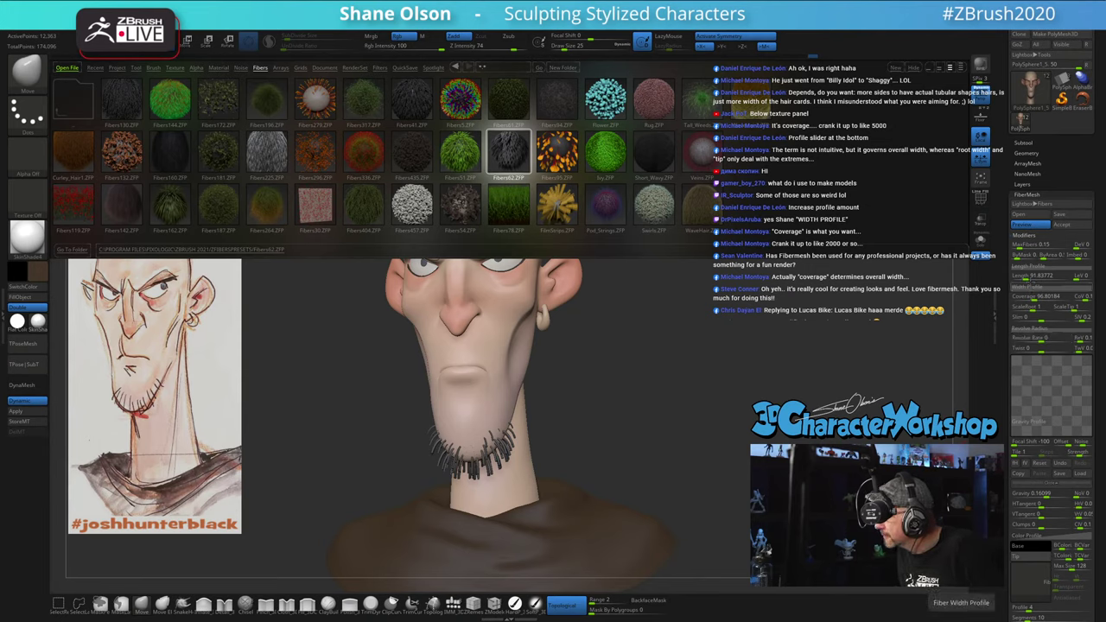
scroll(1024, 415, "down", 1)
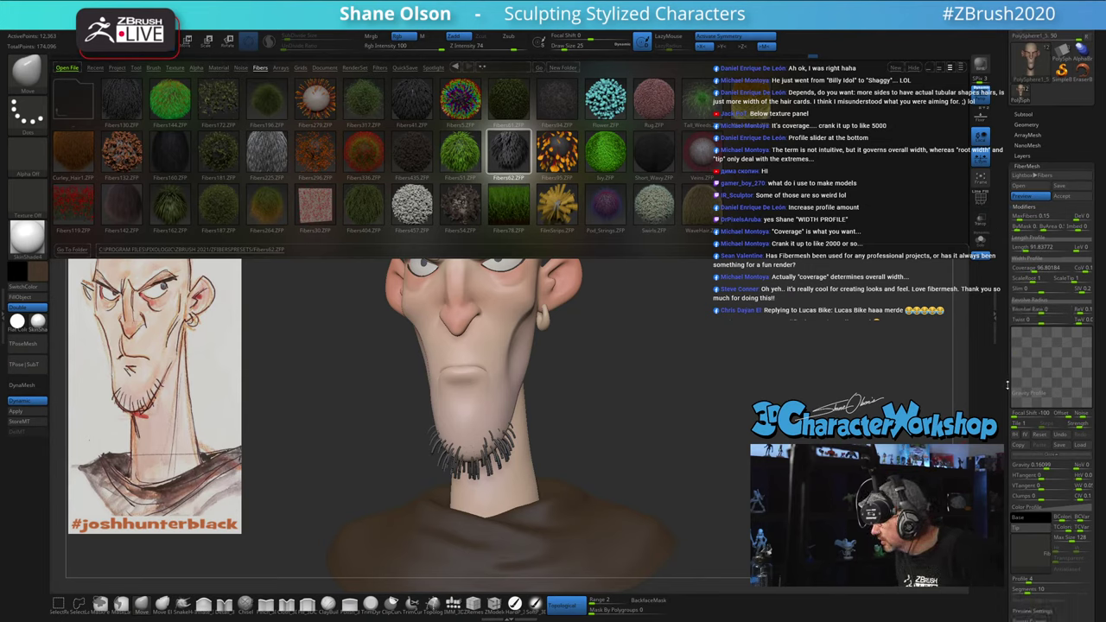
left_click_drag(1044, 458, 1041, 458)
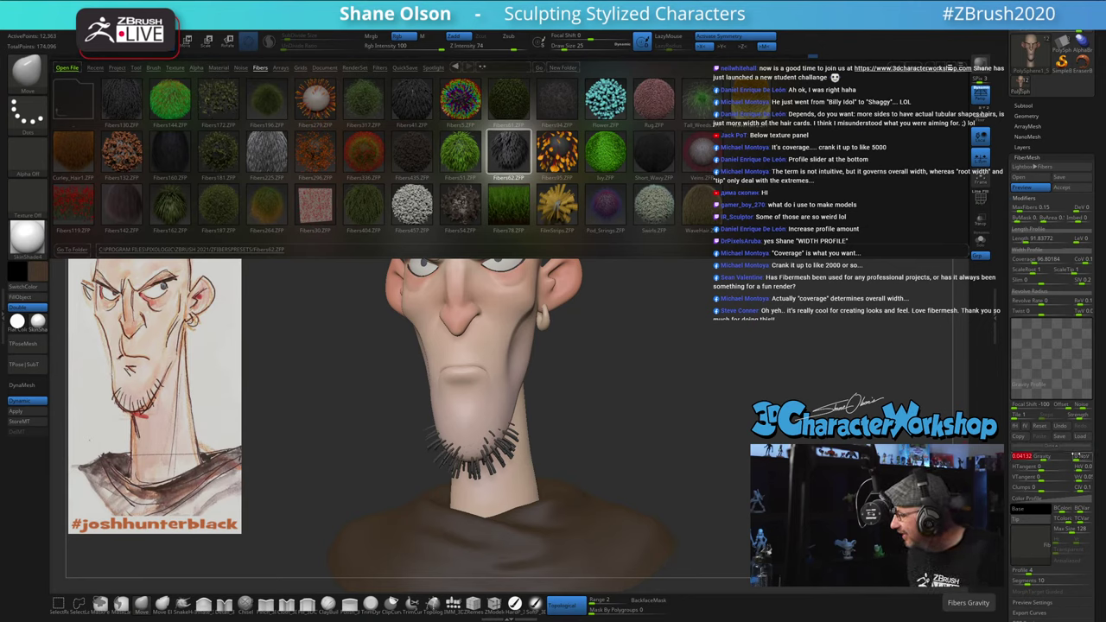
Step: Try a higher direction variation on the beard fibers and set it back to 0
left_click(1082, 456)
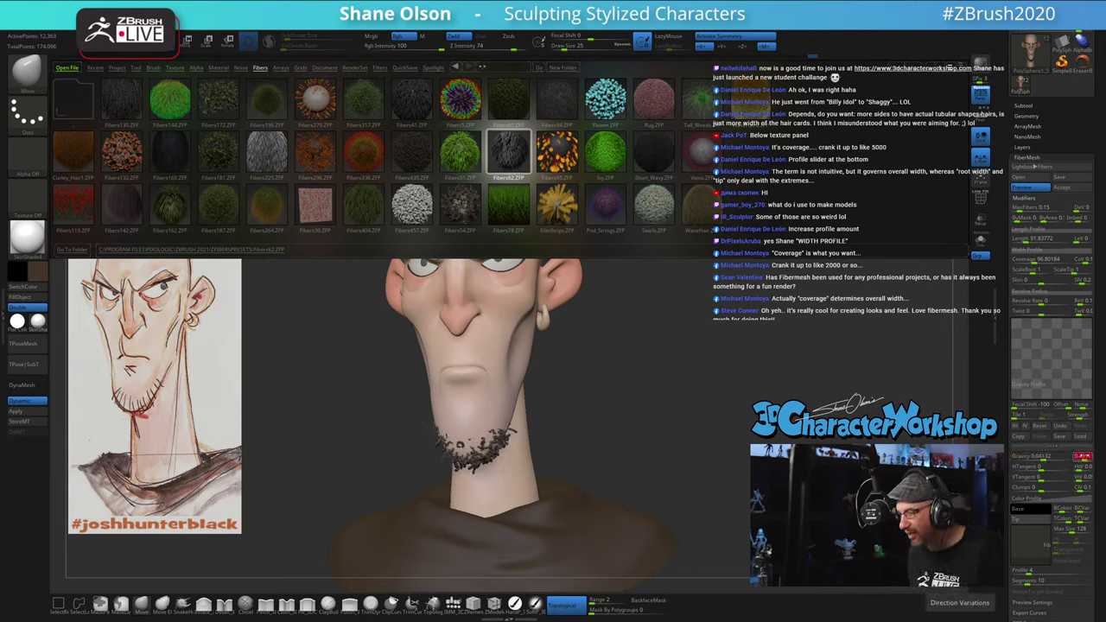
left_click_drag(1074, 457, 1081, 457)
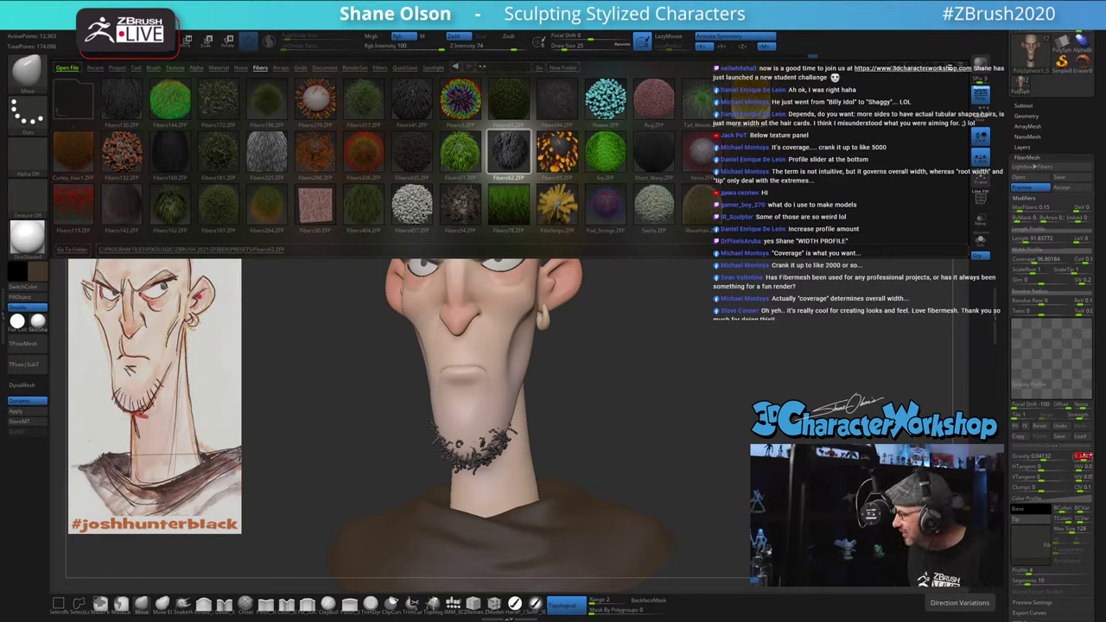
left_click(1084, 456)
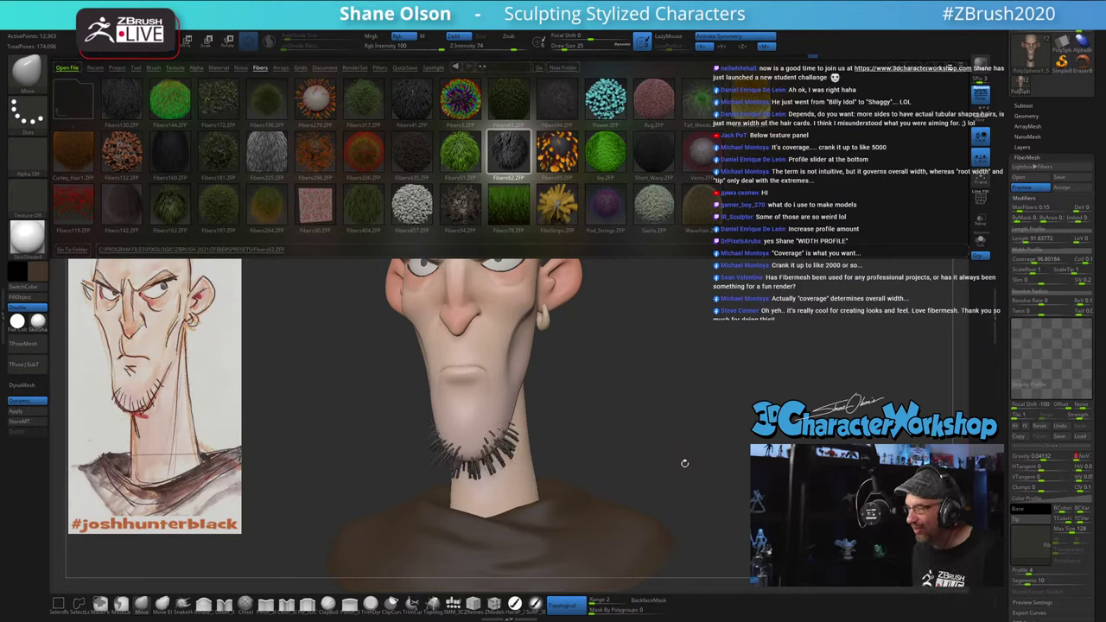
Step: Check the beard from the side and front, and accept the fiber preview as a FiberMesh subtool
mouse_move(686, 464)
left_mouse_down()
mouse_move(672, 439)
mouse_move(683, 417)
mouse_move(666, 441)
left_mouse_up()
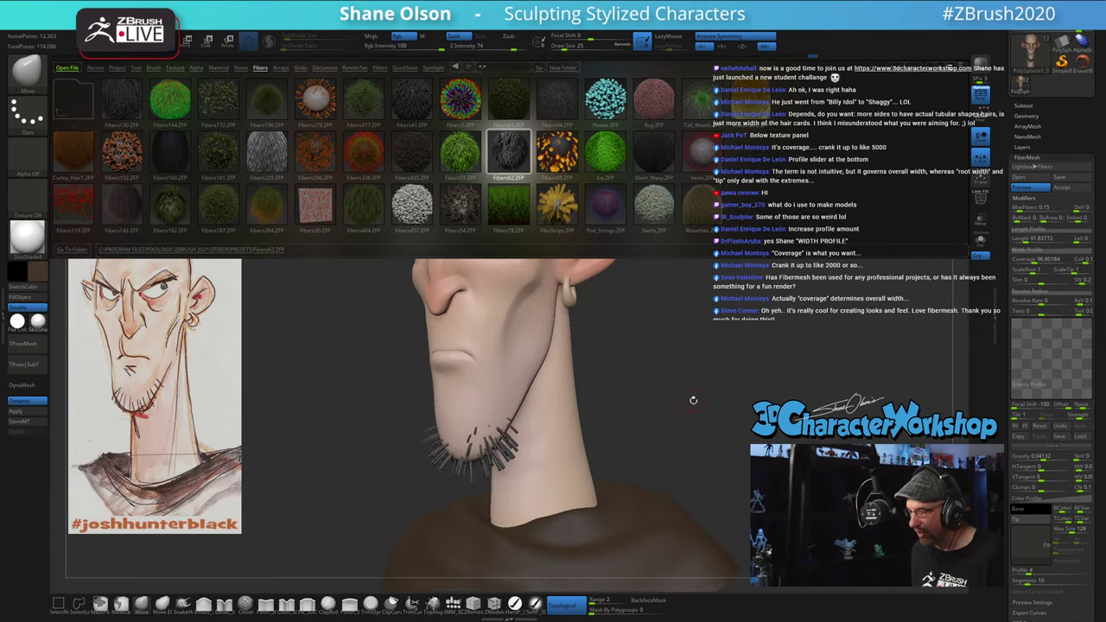
left_click_drag(693, 400, 687, 397)
left_click_drag(634, 440, 602, 439)
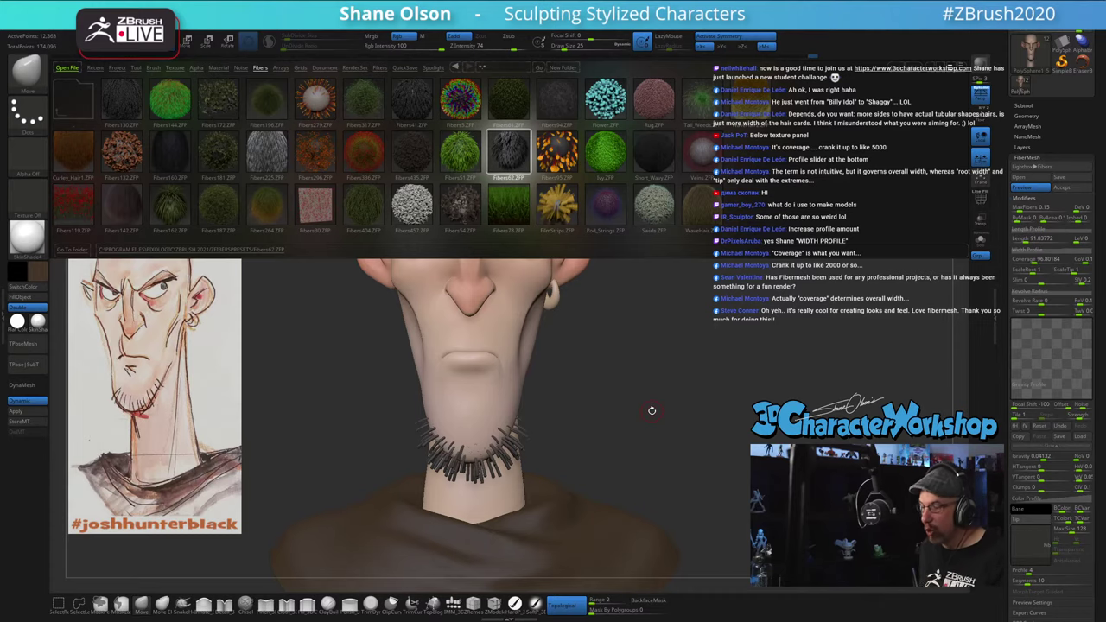
left_click_drag(1005, 310, 997, 370)
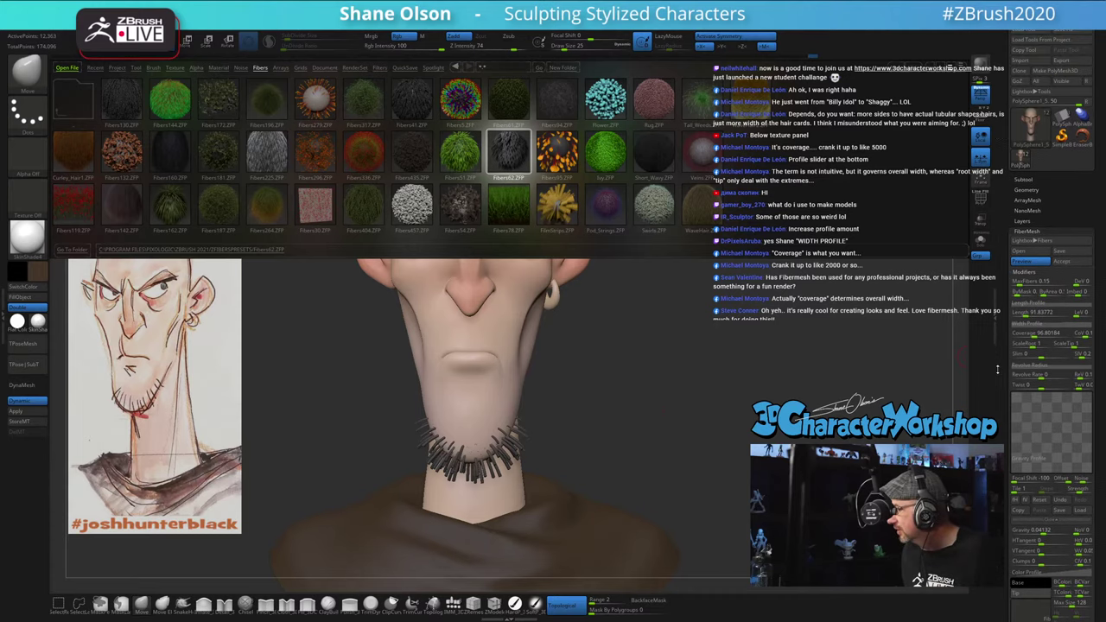
left_click(1062, 261)
Step: Isolate the beard fibers from the rest of the character and show their polygon wireframe
left_click_drag(620, 441, 620, 427)
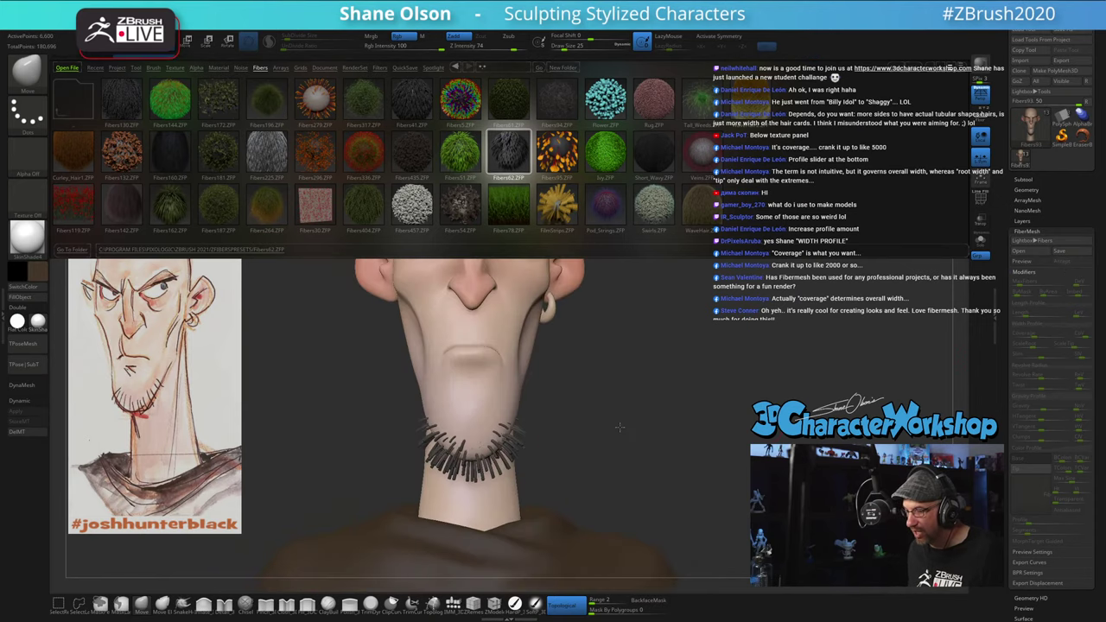
left_click_drag(656, 382, 656, 467)
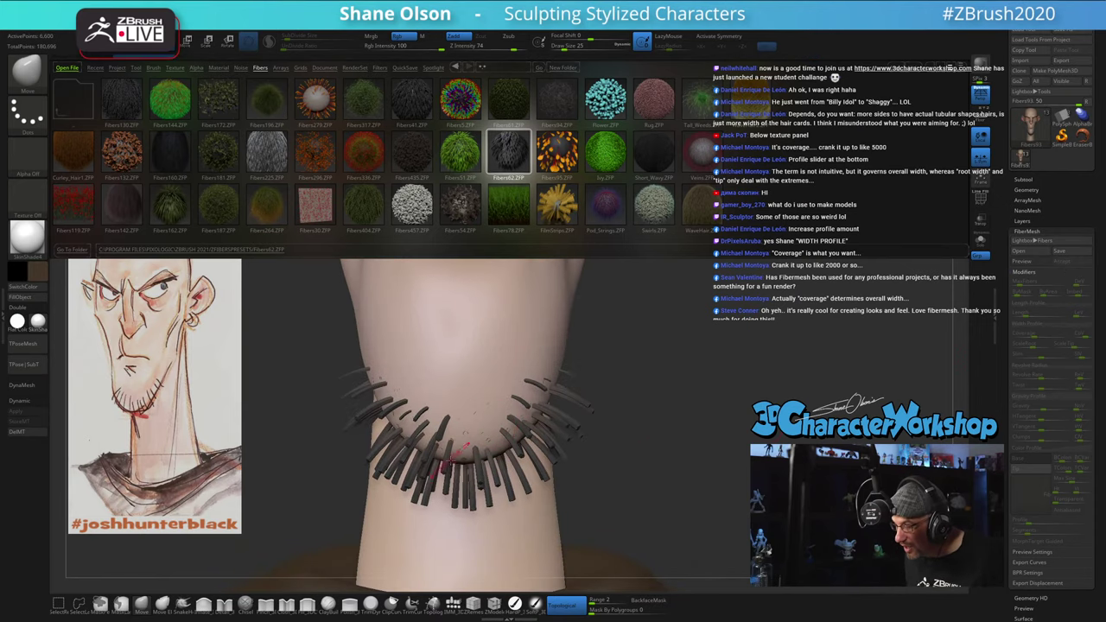
left_click(983, 249)
left_click_drag(645, 489, 629, 452)
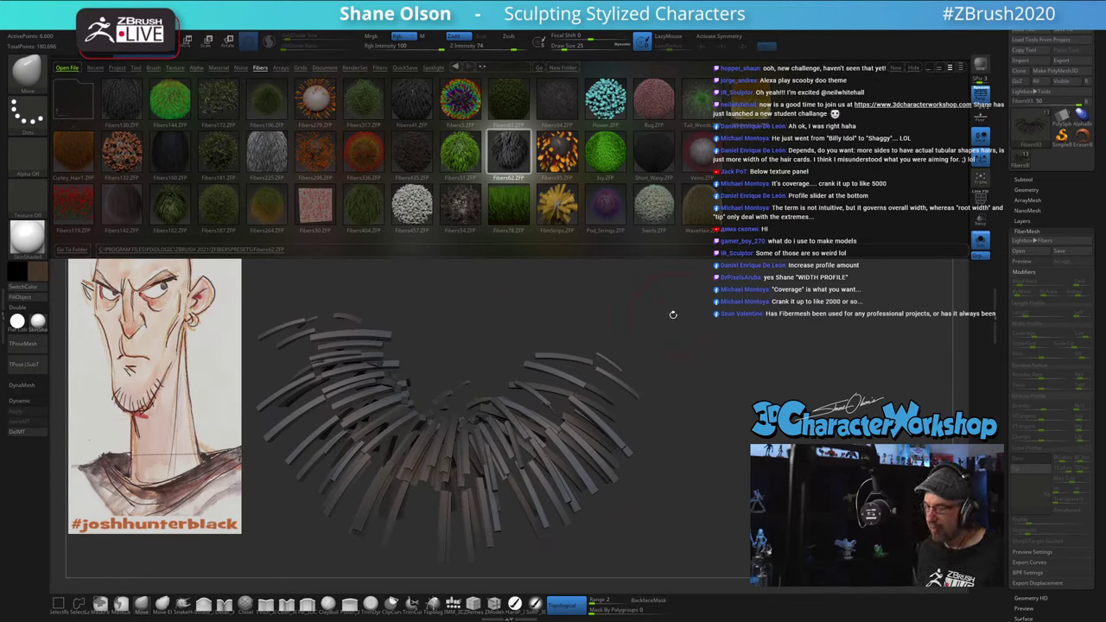
mouse_move(735, 373)
left_mouse_down()
mouse_move(725, 400)
mouse_move(739, 439)
mouse_move(727, 387)
mouse_move(747, 358)
mouse_move(726, 369)
left_mouse_up()
key("shift+f")
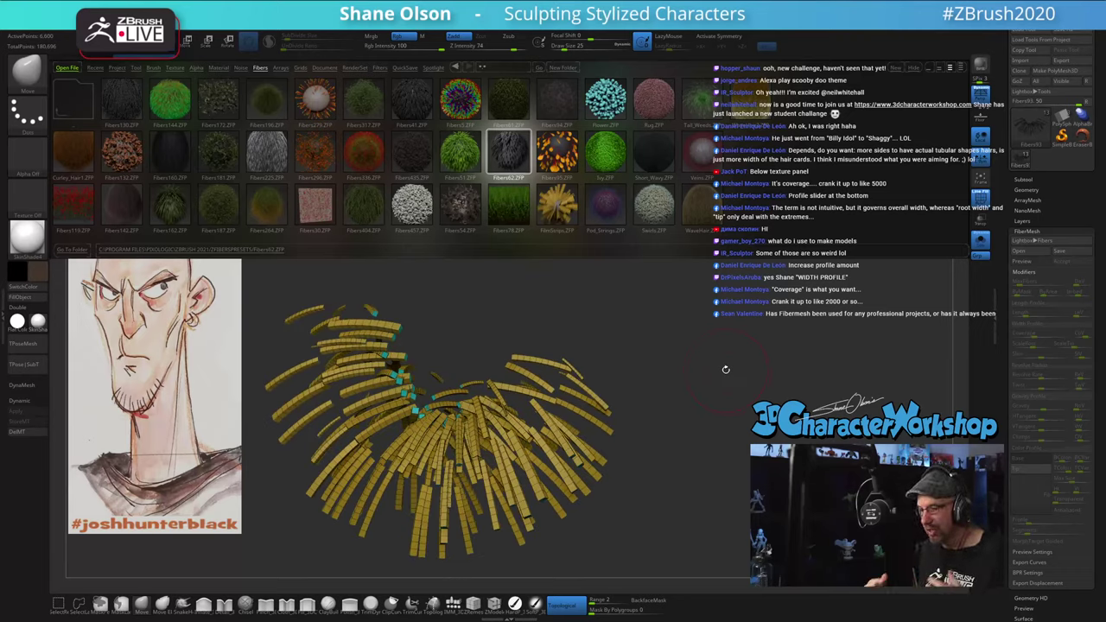
Step: Set the draw size to 11 and give every beard fiber its own polygroup with Auto Groups
key("s")
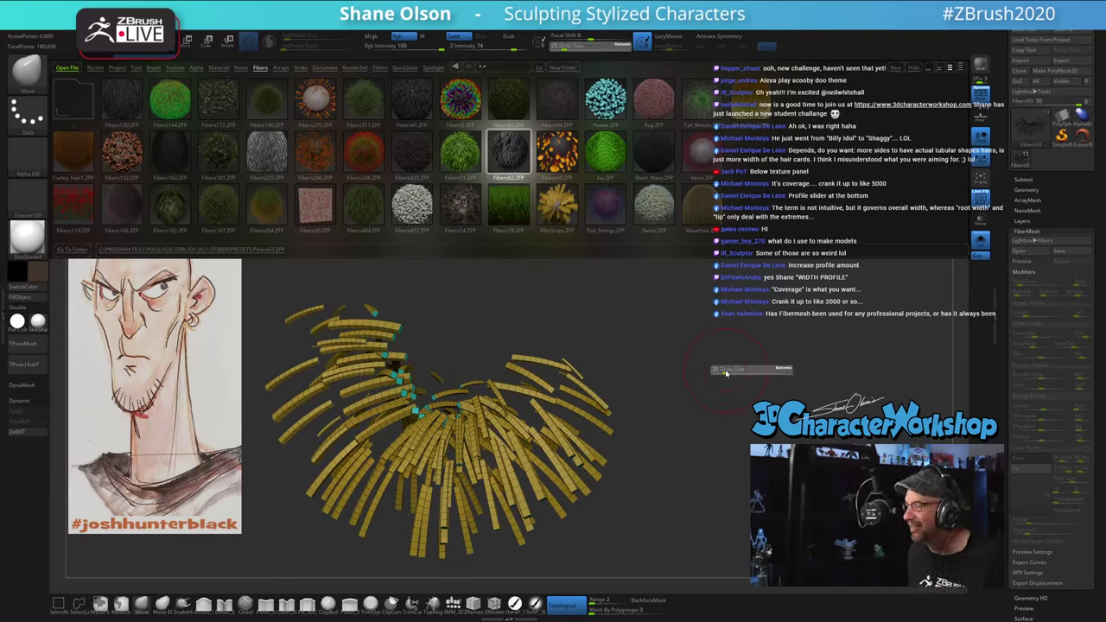
left_click(722, 369)
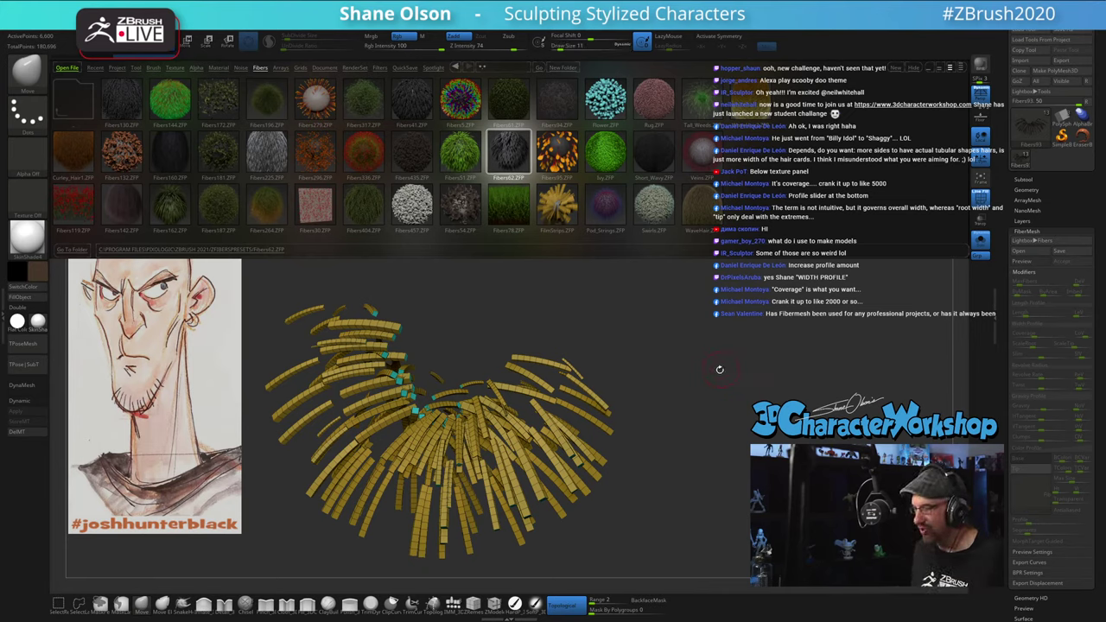
left_click_drag(703, 386, 715, 386)
left_click_drag(725, 443, 725, 439)
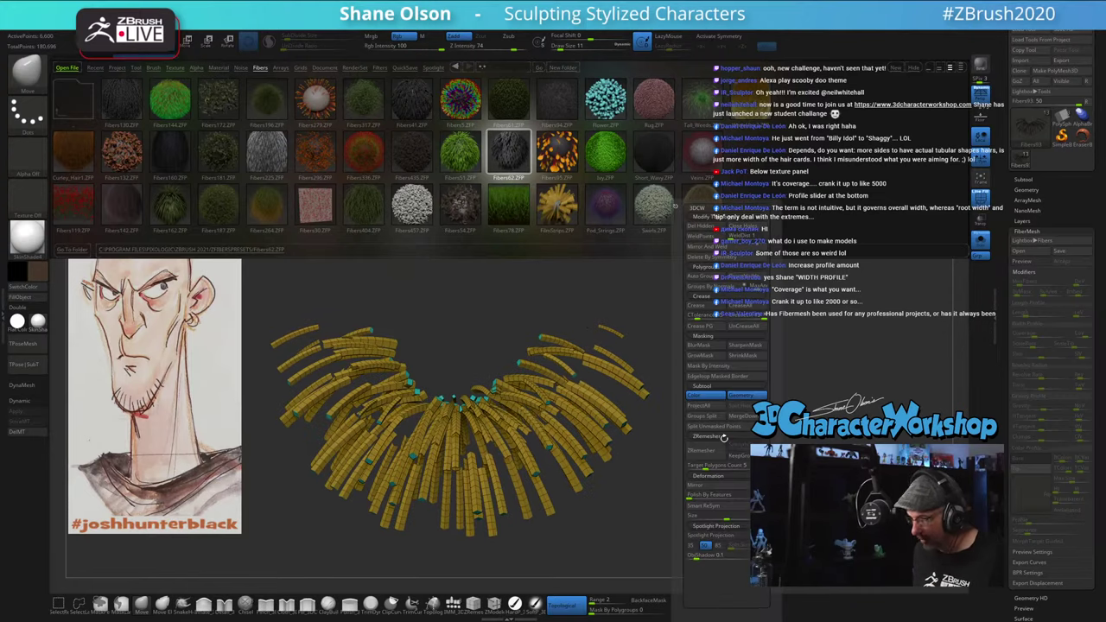
key("shift+f")
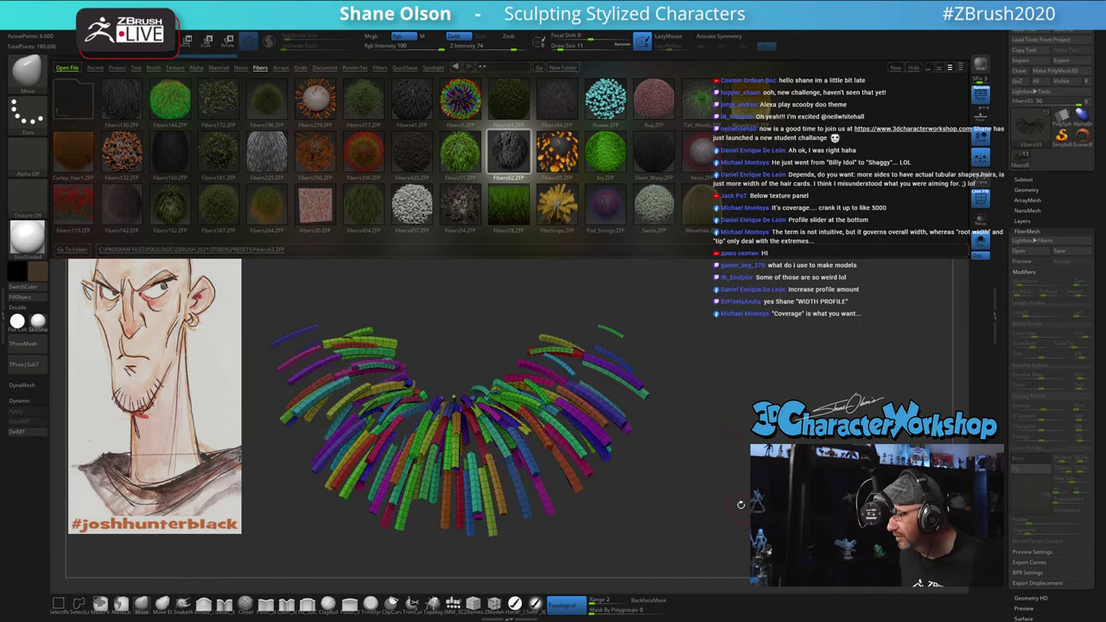
Step: With the SelectRect brush, hide the surplus inner fibers one by one along one side of the beard
left_click_drag(738, 504, 788, 563)
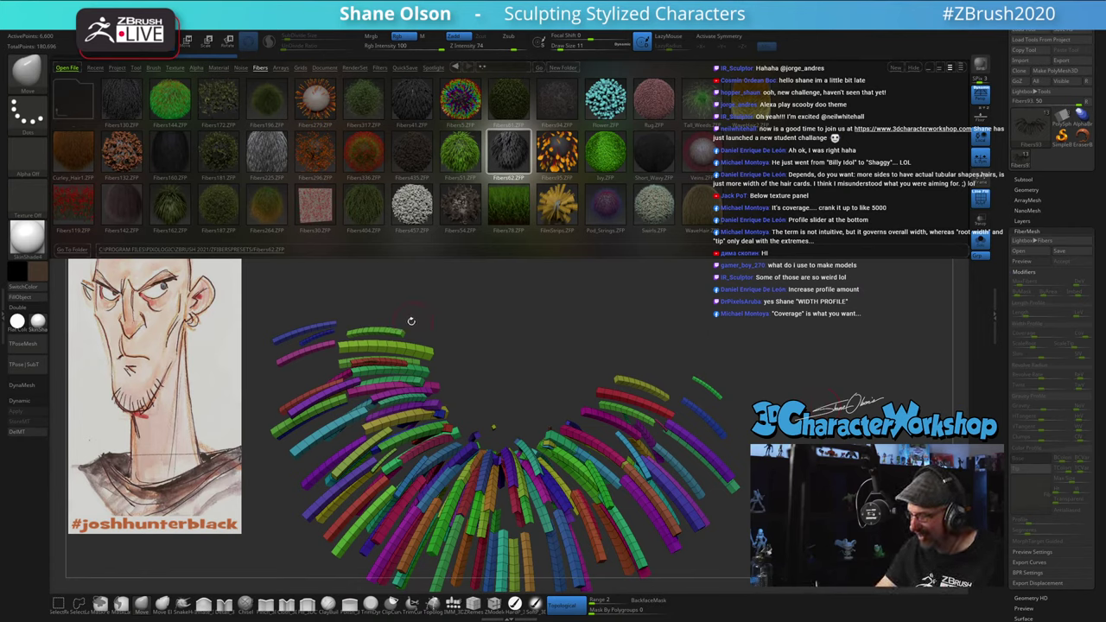
left_click(59, 603)
left_click(400, 332, "ctrl+shift")
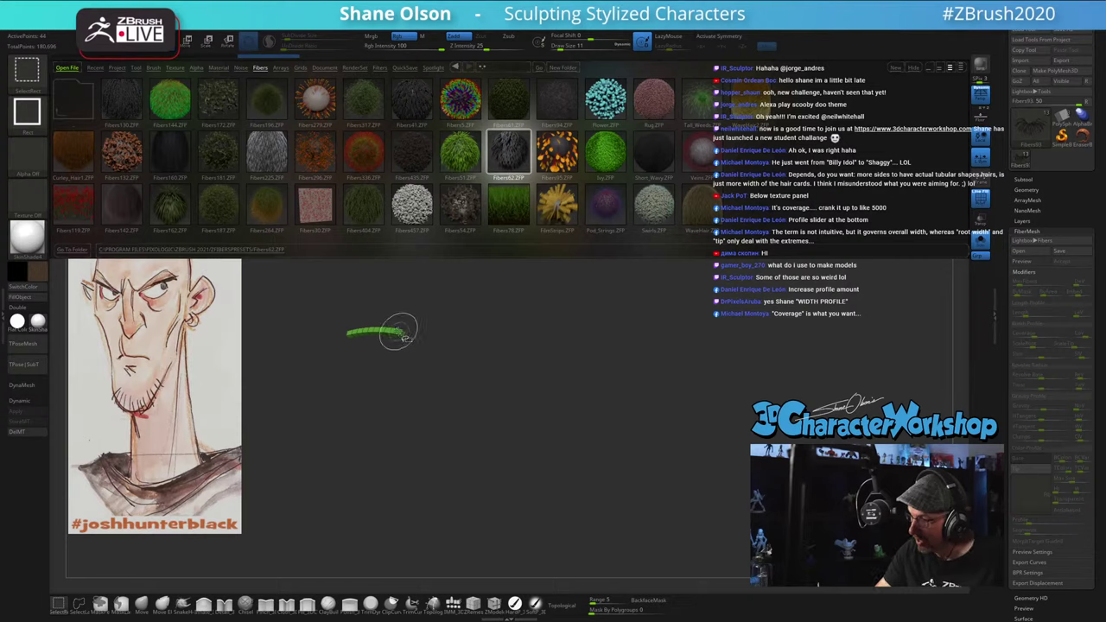
left_click(404, 339, "ctrl+shift")
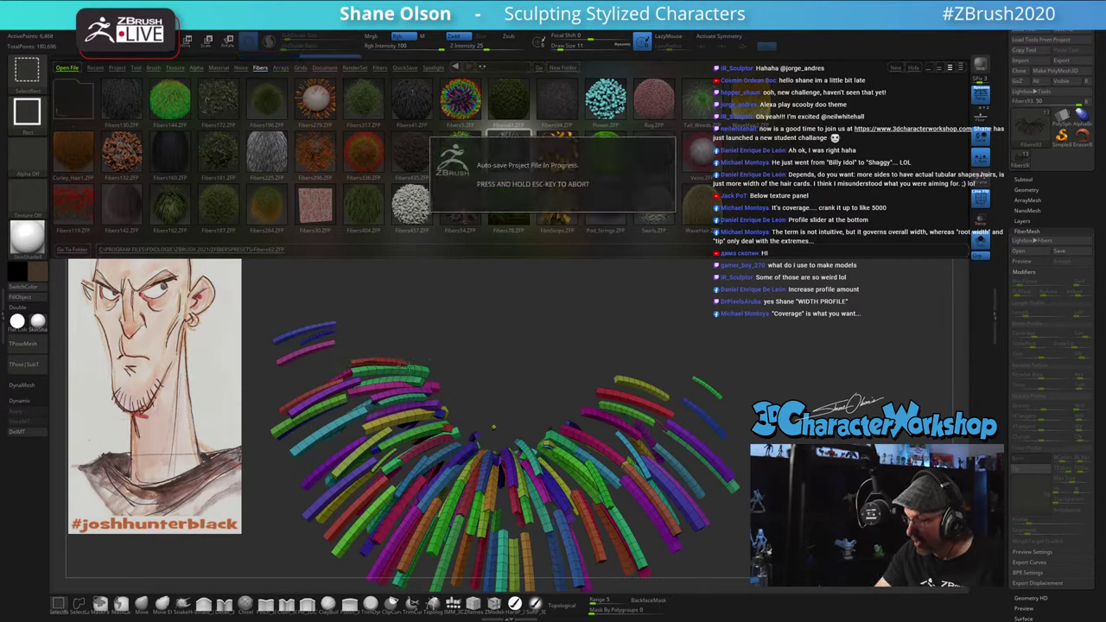
left_click(430, 392, "ctrl+shift")
left_click(430, 397, "ctrl+shift")
left_click(434, 405, "ctrl+shift")
left_click(442, 409, "ctrl+shift")
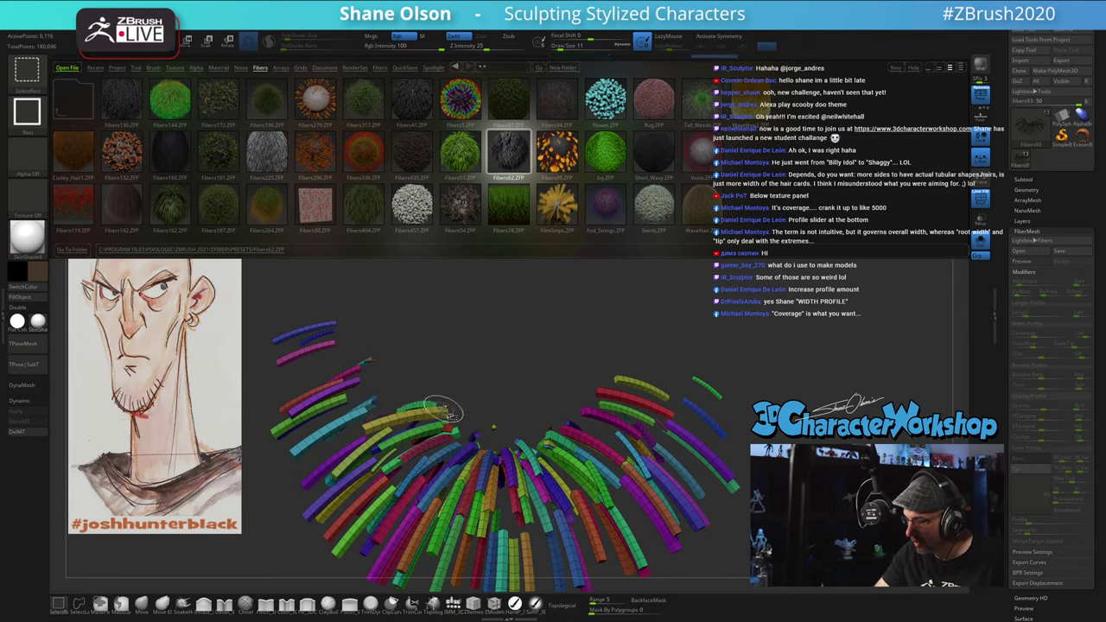
left_click(443, 411, "ctrl+shift")
left_click(437, 404, "ctrl+shift")
left_click(448, 425, "ctrl+shift")
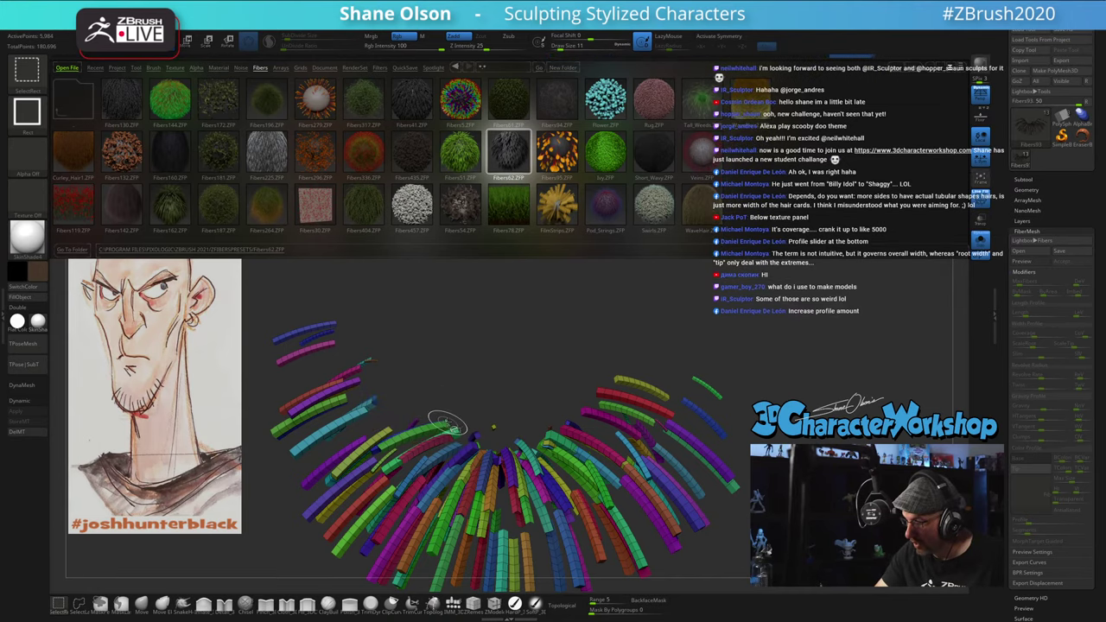
left_click(448, 426, "ctrl+shift")
left_click(454, 426, "ctrl+shift")
left_click(455, 426, "ctrl+shift")
left_click(452, 430, "ctrl+shift")
left_click(451, 435, "ctrl+shift")
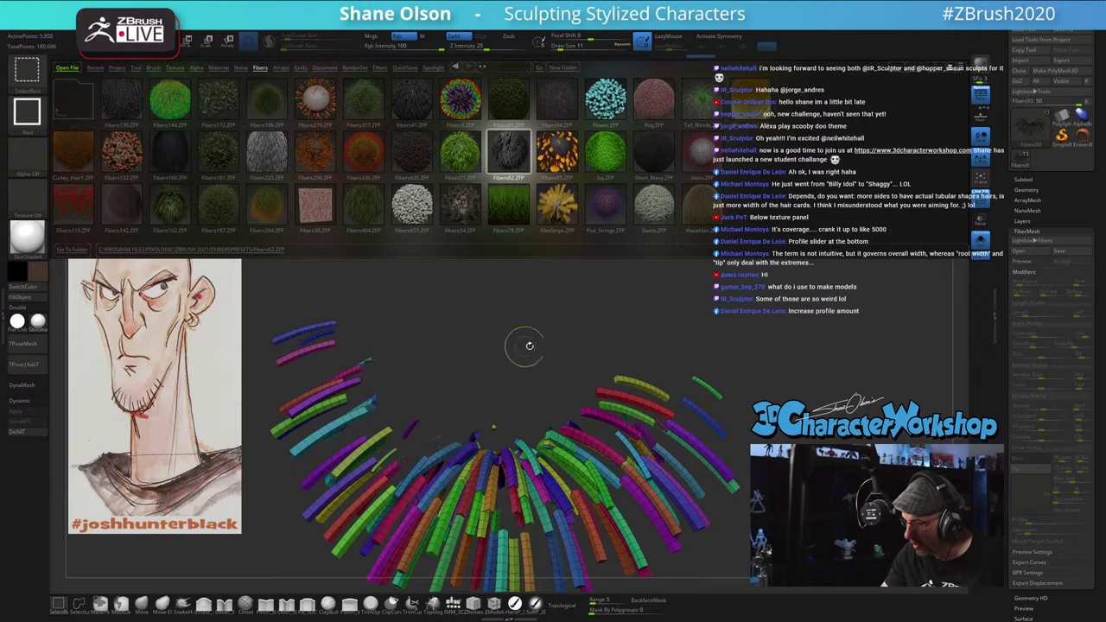
Step: Hide the surplus fibers clustered near the center of the beard, one polygroup at a time
left_click_drag(525, 347, 565, 431)
left_click(472, 438, "ctrl+shift")
left_click(470, 446, "ctrl+shift")
left_click(470, 448, "ctrl+shift")
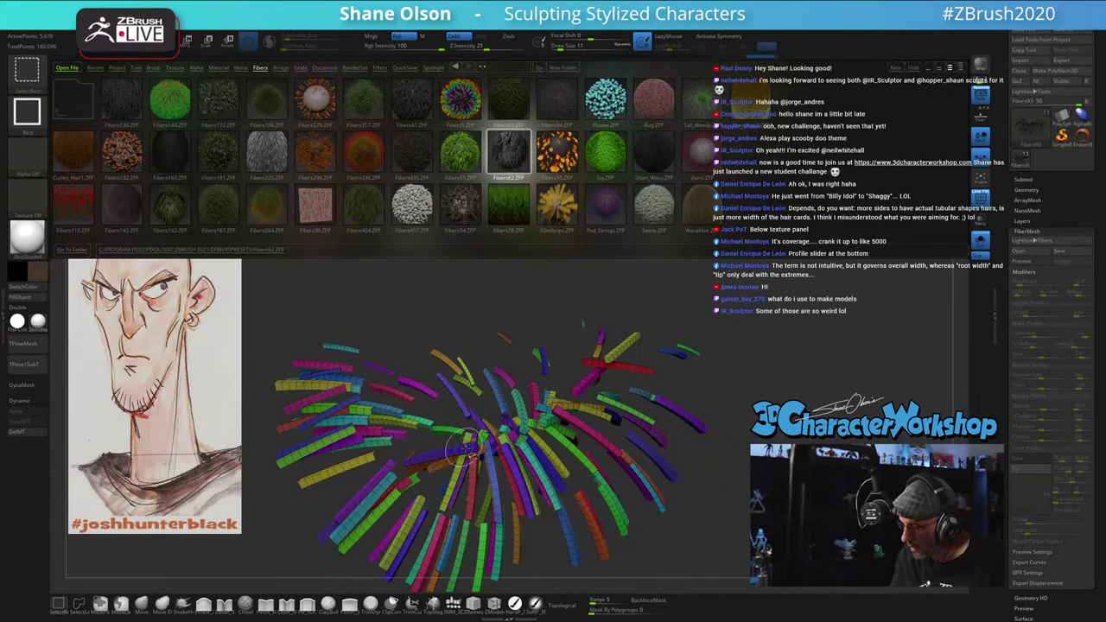
left_click(474, 447, "ctrl+shift")
left_click(474, 444, "ctrl+alt+shift")
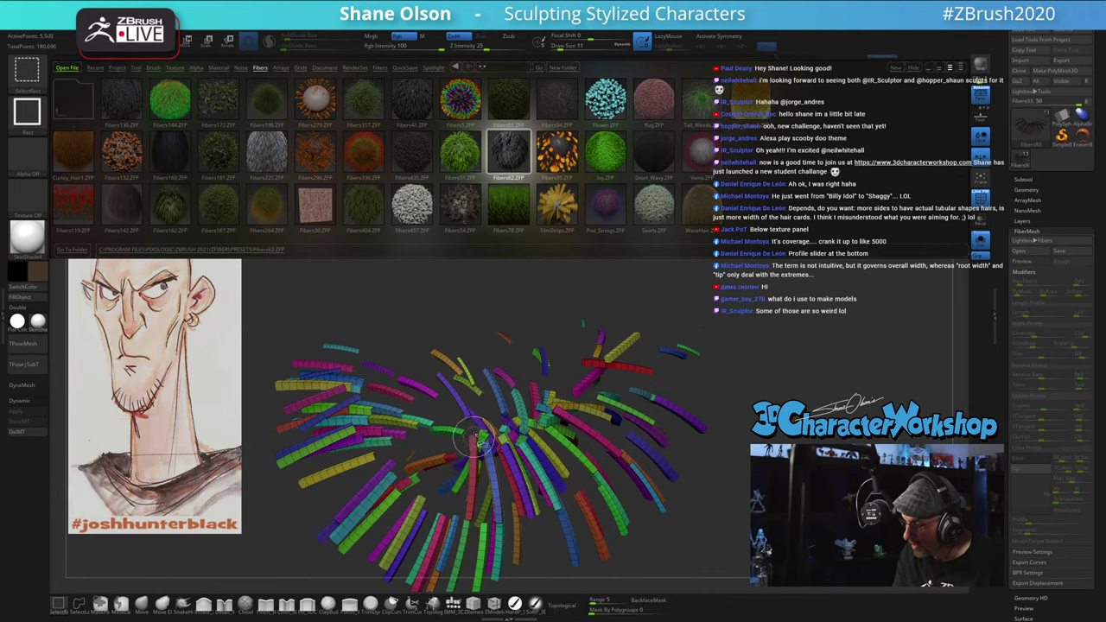
left_click(484, 439, "ctrl+shift")
left_click(484, 440, "ctrl+shift")
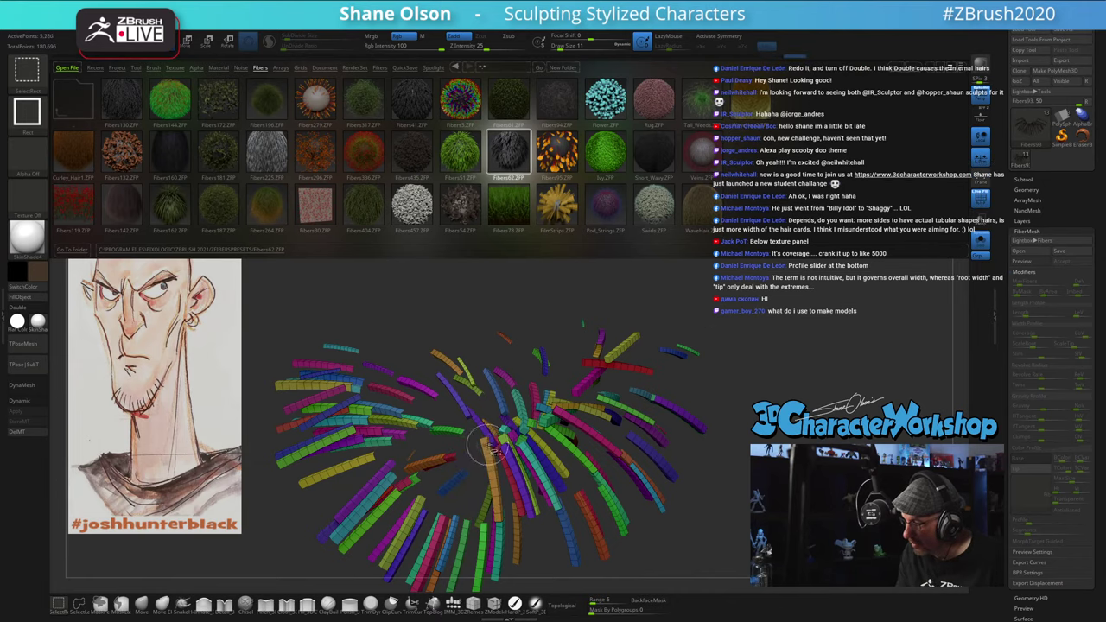
left_click(493, 447, "ctrl+shift")
Step: Hide more of the long inner fibers around the middle of the chin, keeping the outer rows of the beard
right_click_drag(498, 450, 504, 444)
left_click(503, 445, "ctrl+shift")
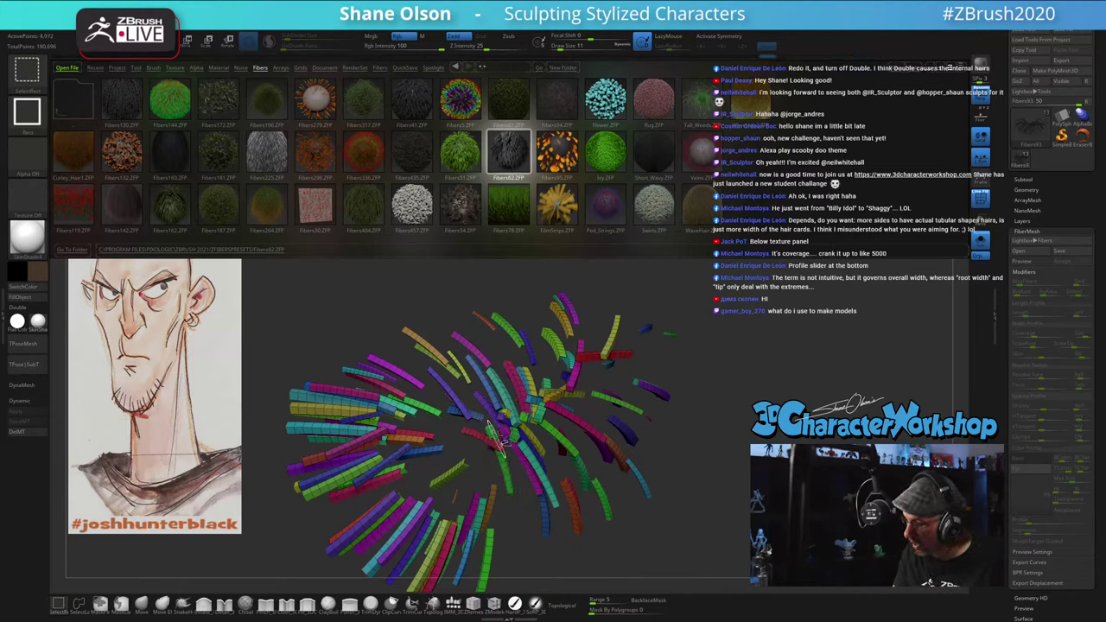
mouse_move(504, 443)
right_mouse_down()
mouse_move(493, 435)
mouse_move(506, 450)
right_mouse_up()
left_click(493, 443, "ctrl+shift")
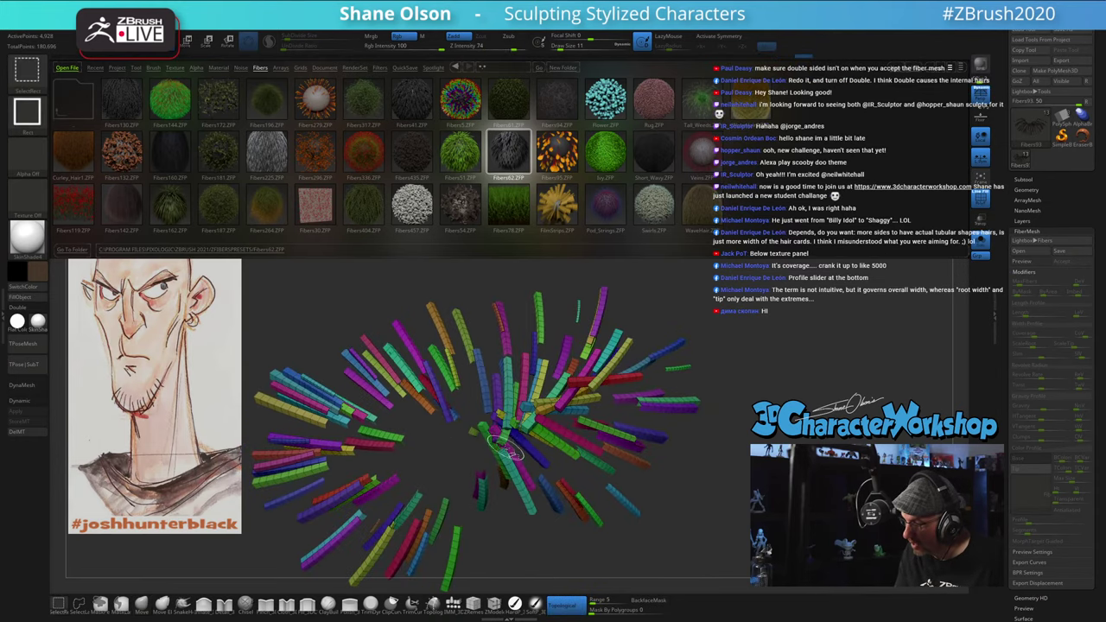
left_click(505, 447, "ctrl+alt+shift")
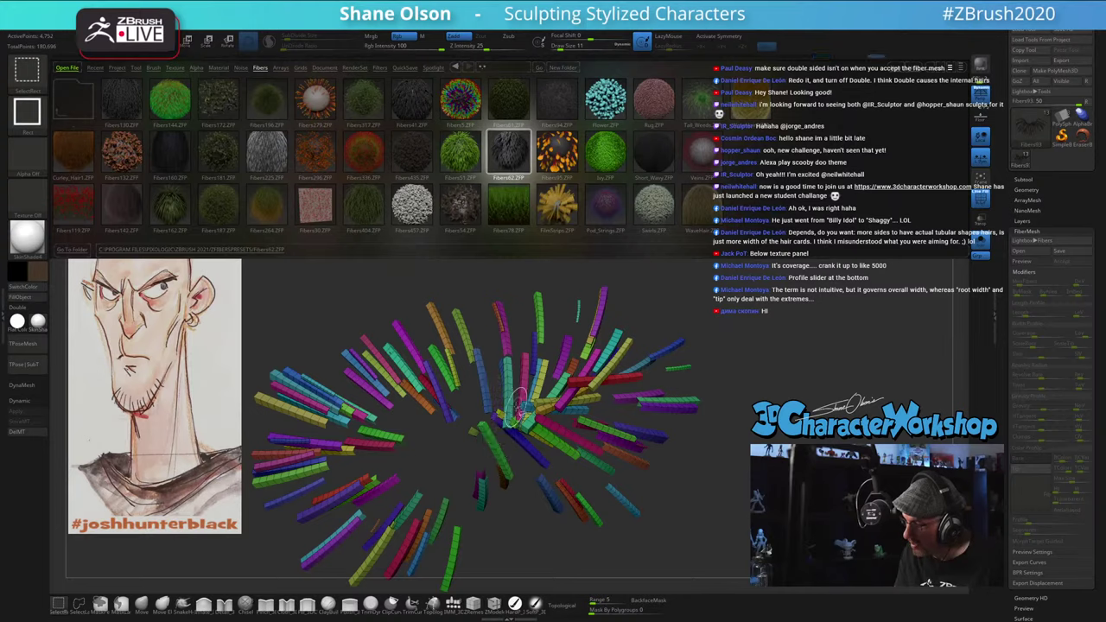
right_click_drag(516, 409, 525, 420)
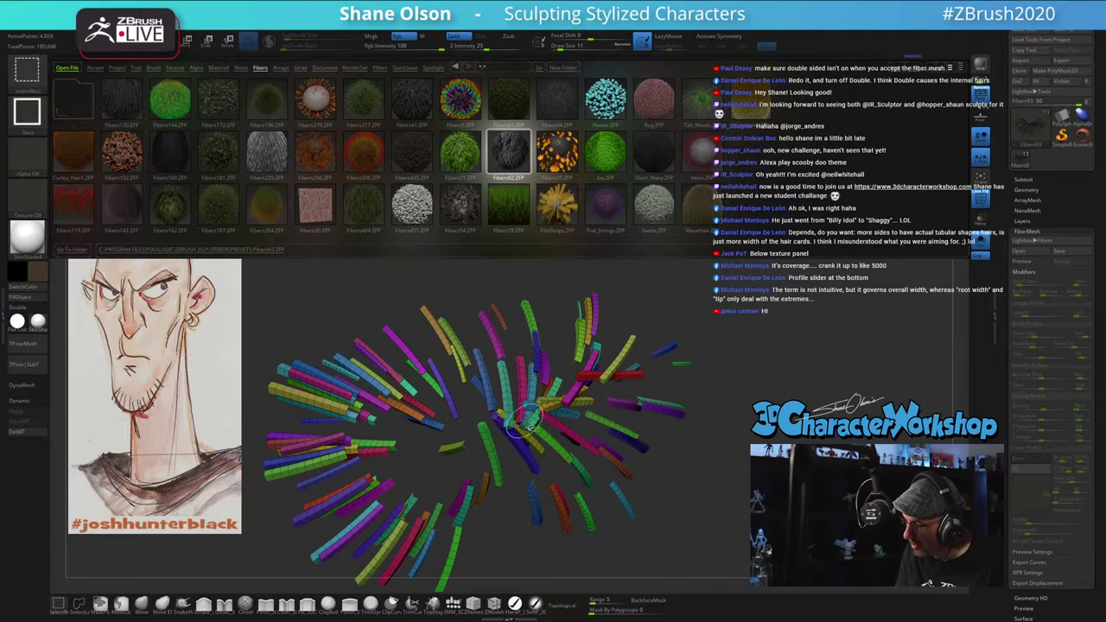
left_click(529, 422, "ctrl+alt+shift")
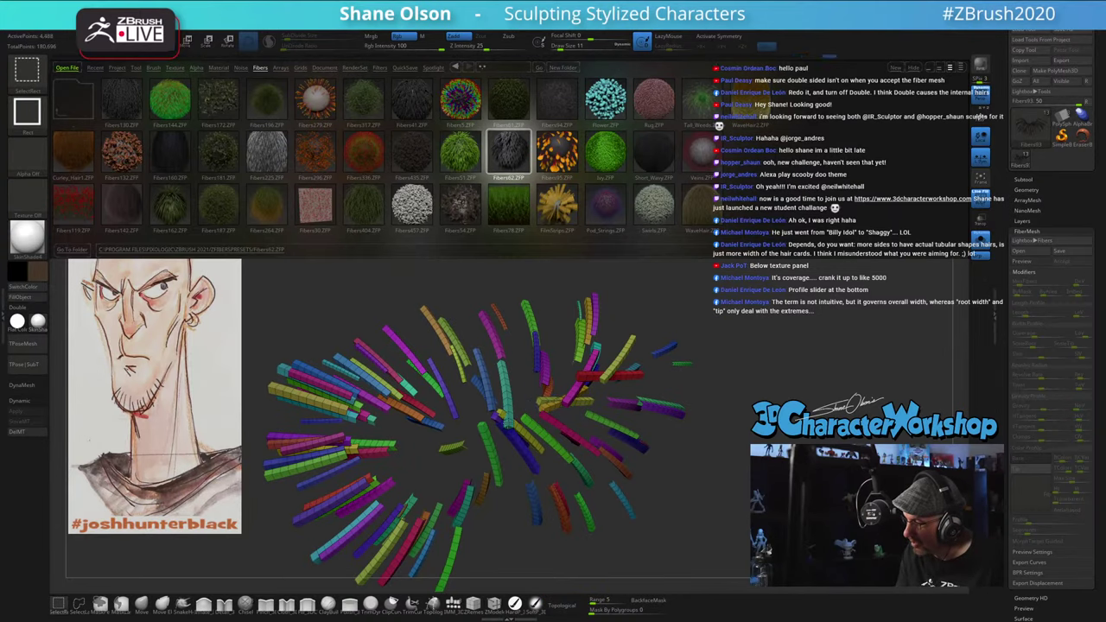
left_click(485, 429, "ctrl+alt+shift")
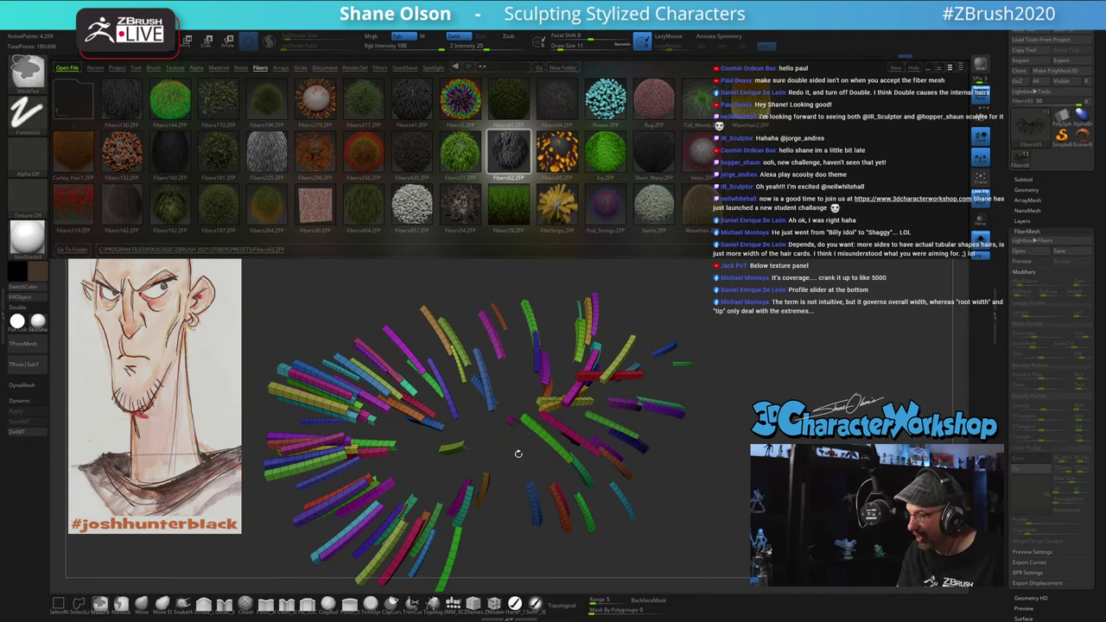
Step: Hide the remaining surplus fibers along the inner edge on the other side of the beard
mouse_move(516, 455)
right_mouse_down()
mouse_move(503, 446)
mouse_move(540, 479)
right_mouse_up()
left_click_drag(539, 479, 558, 437)
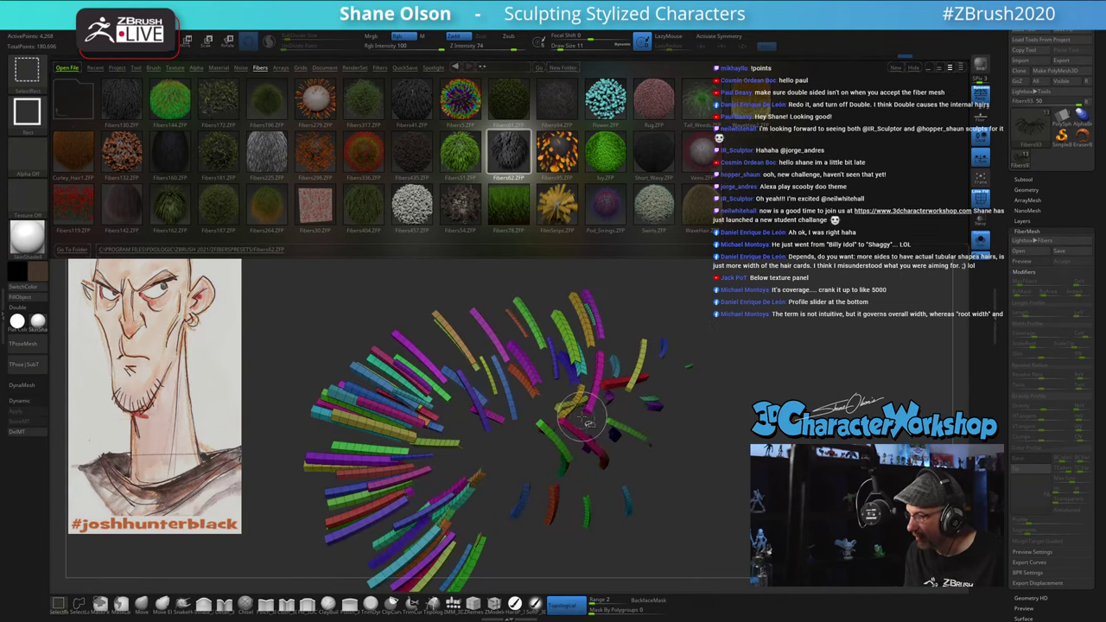
left_click(564, 412, "ctrl+alt+shift")
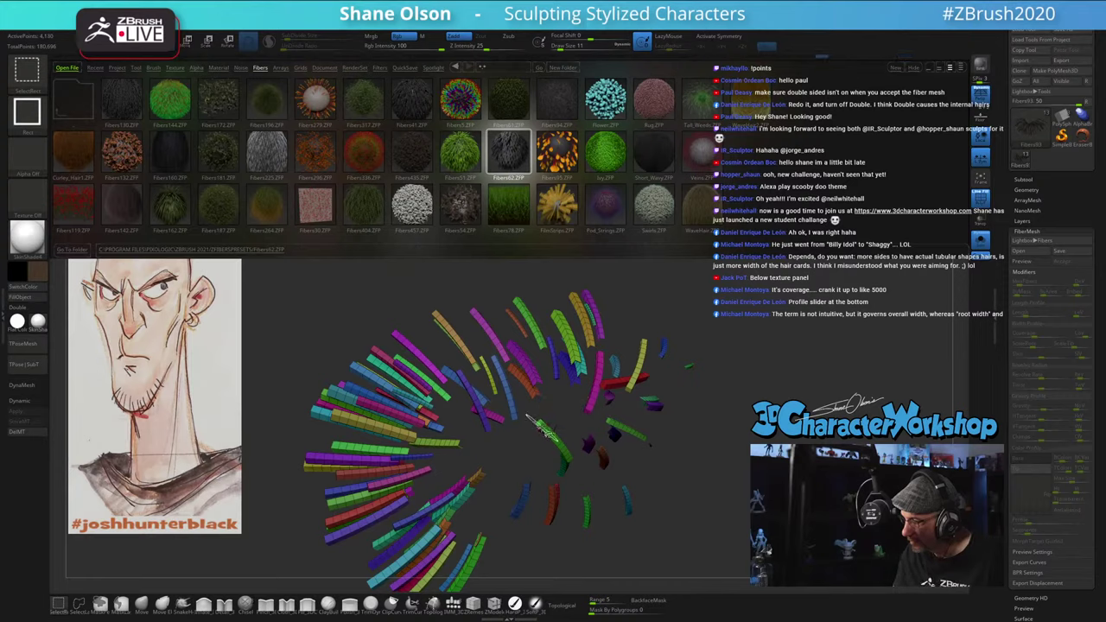
mouse_move(588, 476)
left_mouse_down()
mouse_move(703, 483)
mouse_move(679, 469)
mouse_move(726, 467)
mouse_move(735, 495)
mouse_move(724, 451)
mouse_move(619, 455)
left_mouse_up()
key("ctrl+shift")
left_click(586, 409, "ctrl+alt+shift")
key("ctrl+shift")
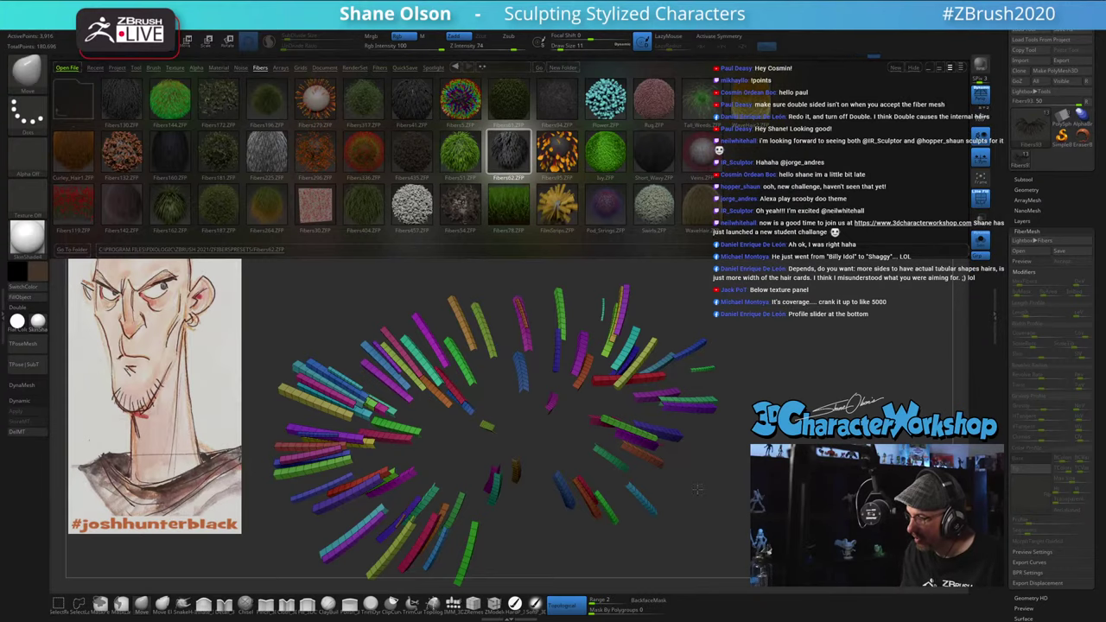
mouse_move(520, 417)
left_mouse_down()
mouse_move(523, 450)
mouse_move(525, 436)
left_mouse_up()
left_click(557, 373, "ctrl+shift")
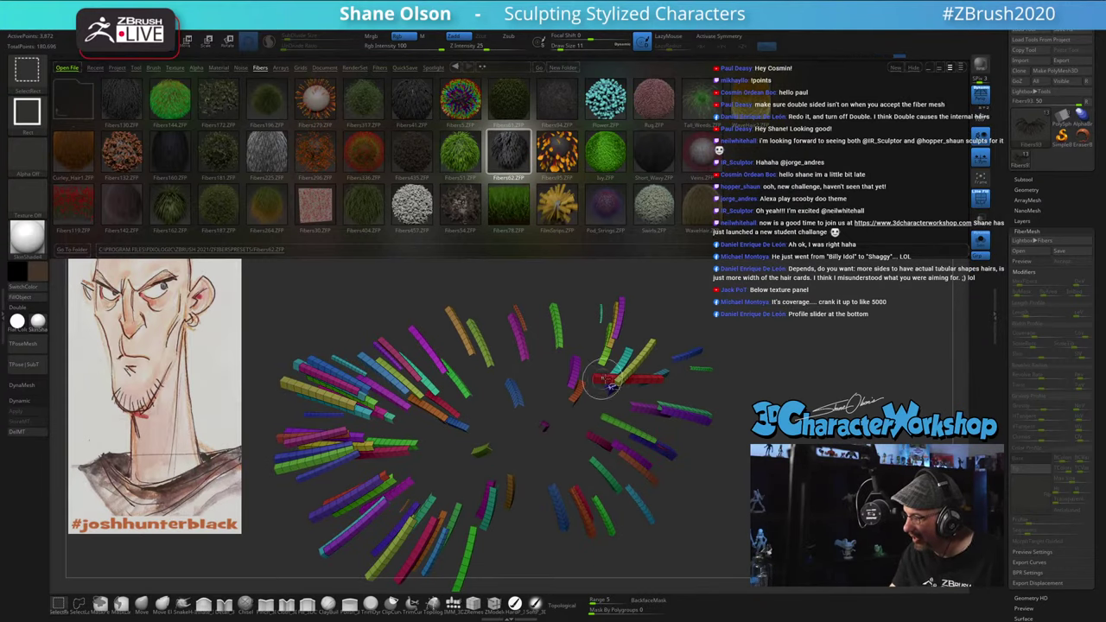
left_click_drag(683, 432, 657, 444)
left_click(607, 425, "ctrl+shift")
Step: Delete the hidden fibers from the beard mesh with Del Hidden and check the remaining hairs from several angles
mouse_move(716, 470)
left_mouse_down()
mouse_move(746, 498)
mouse_move(739, 355)
mouse_move(736, 381)
mouse_move(749, 375)
left_mouse_up()
key("space")
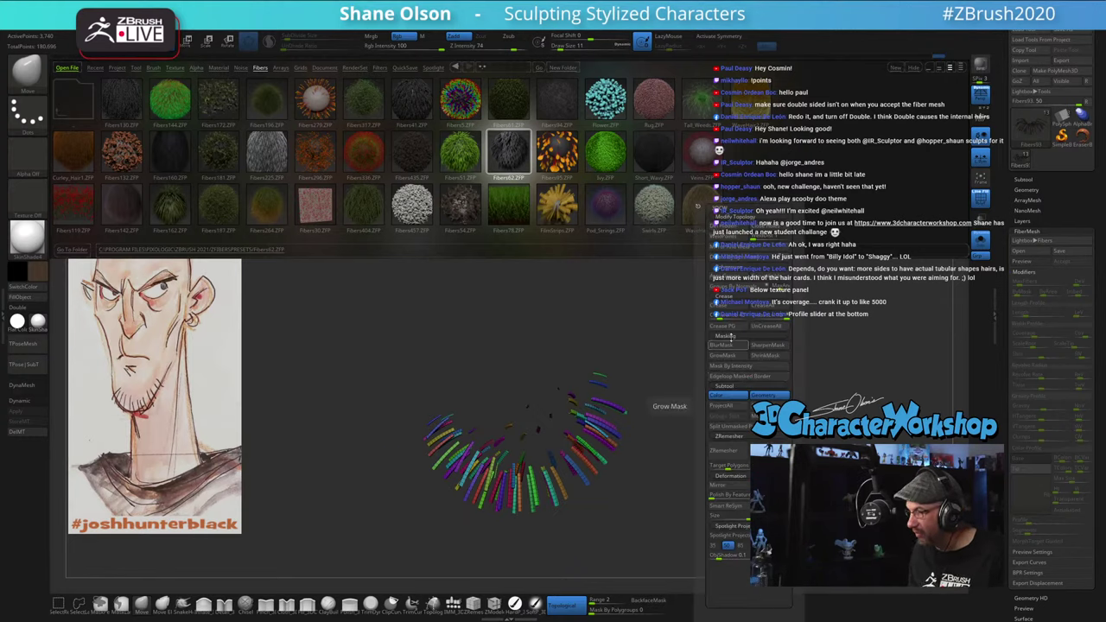
left_click(730, 227)
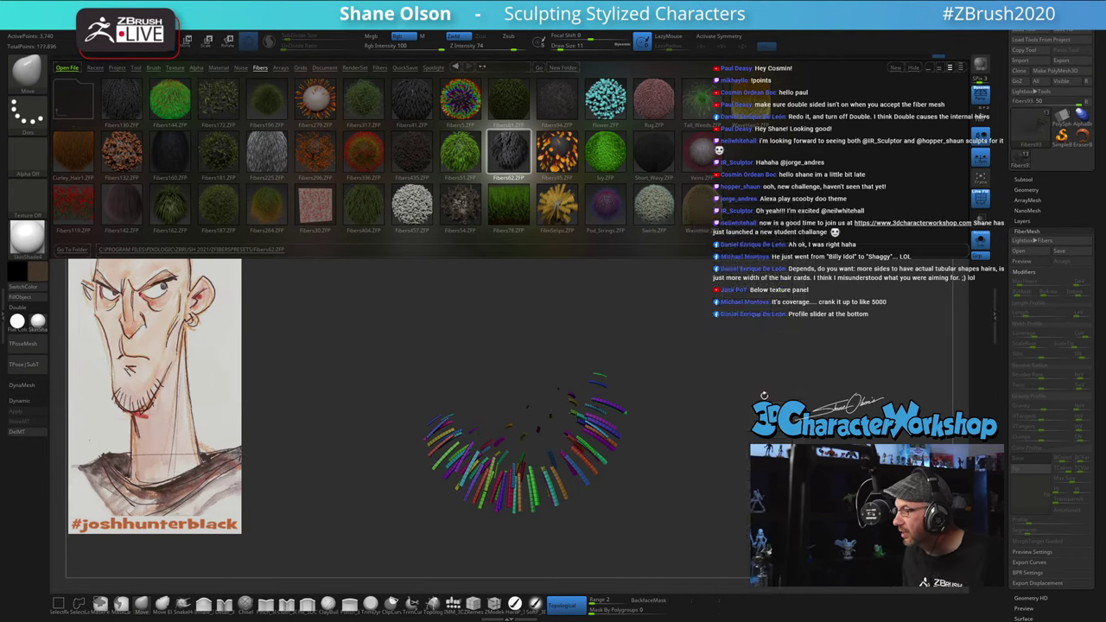
left_click_drag(751, 367, 798, 370)
left_click_drag(750, 406, 706, 472)
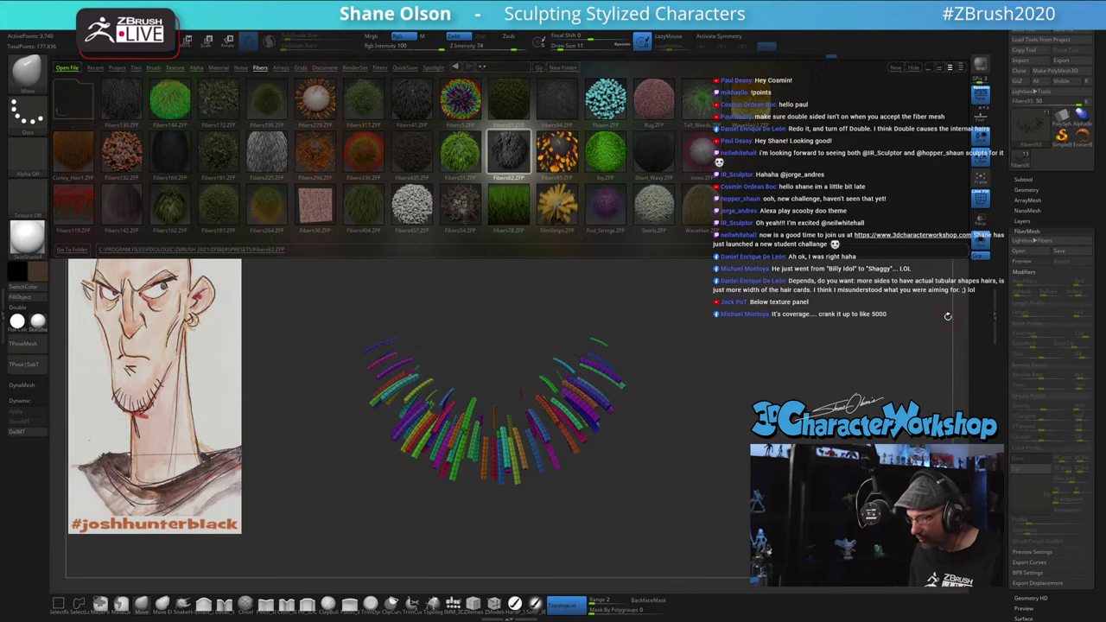
Step: Show the rest of the character around the beard again and set the draw size to 87
left_click(980, 241)
left_click_drag(807, 395, 769, 371)
key("s")
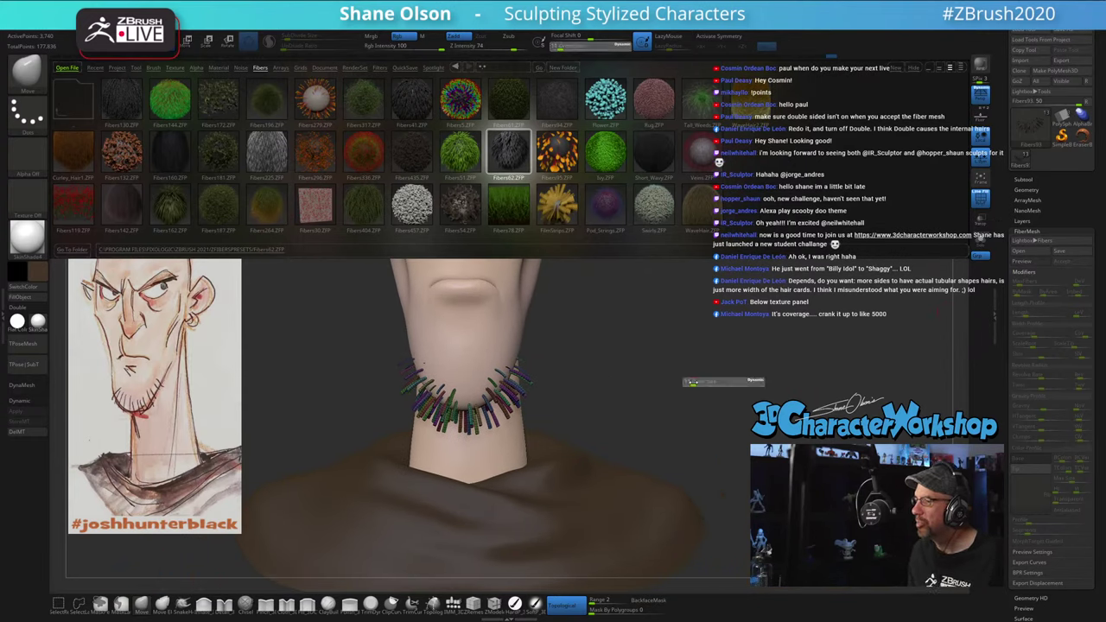
key("s")
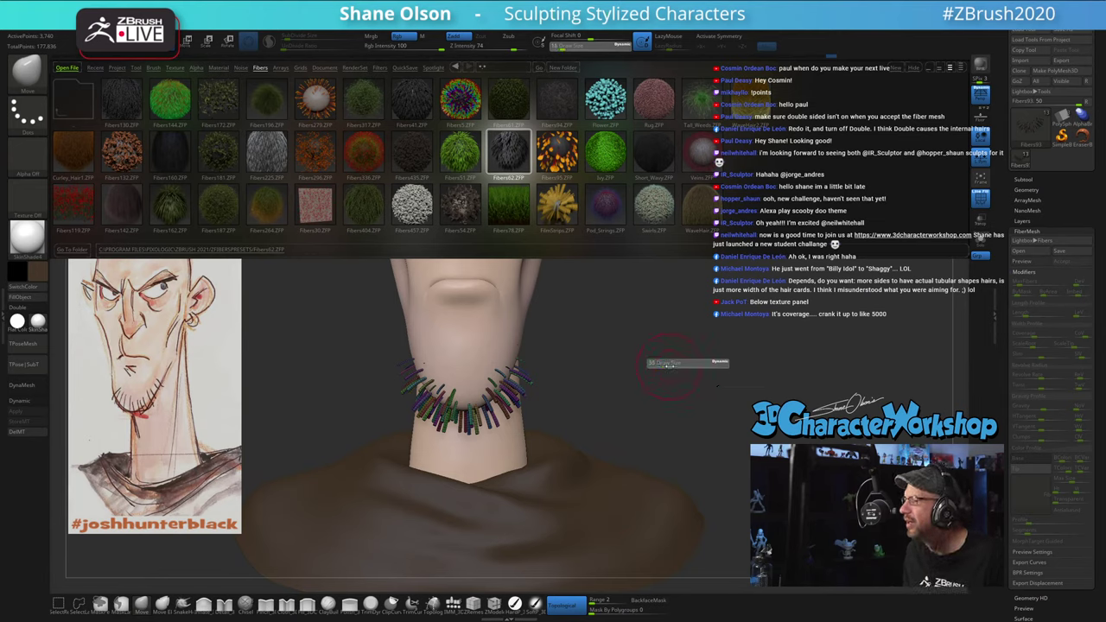
left_click(669, 366)
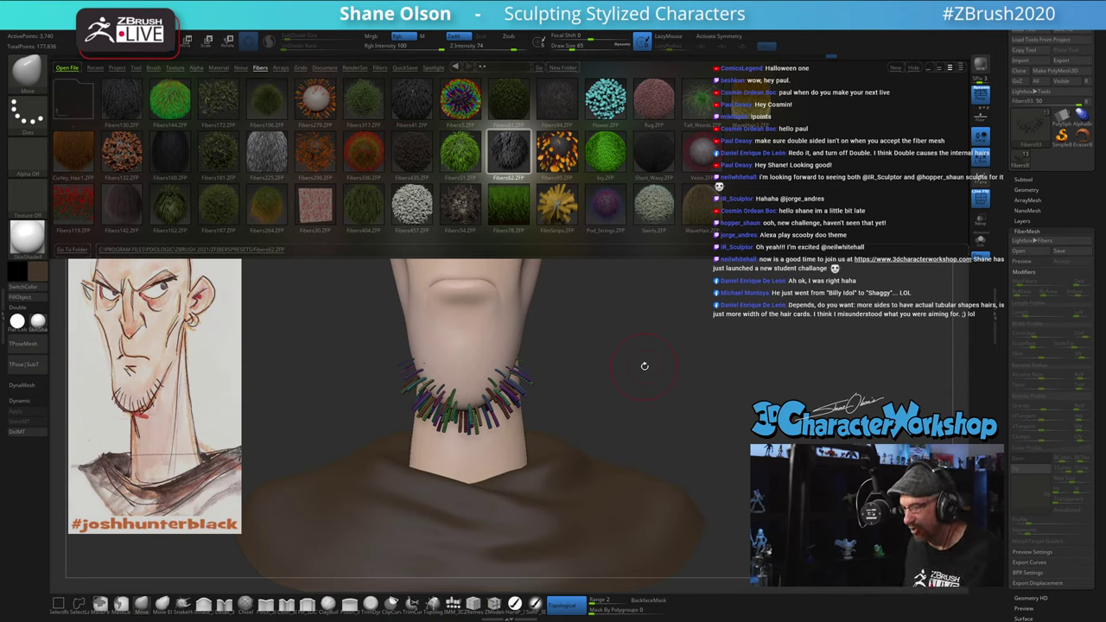
left_click_drag(644, 367, 626, 370, "alt")
key("s")
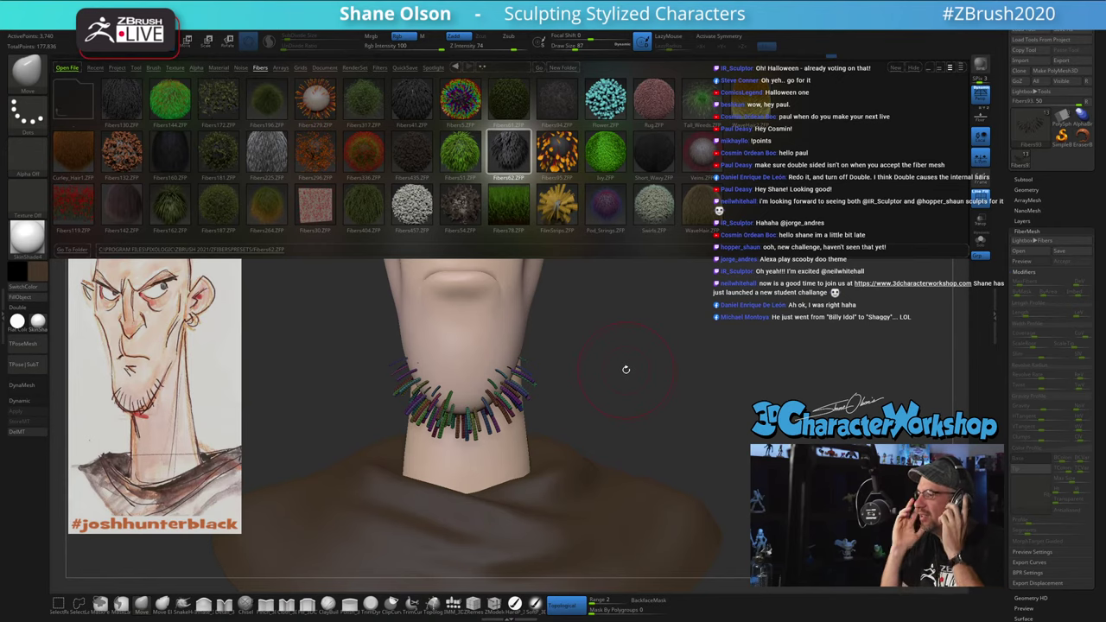
Step: Close LightBox and turn the whole head to check the thinned beard against the concept drawing
left_click_drag(641, 353, 641, 345, "alt")
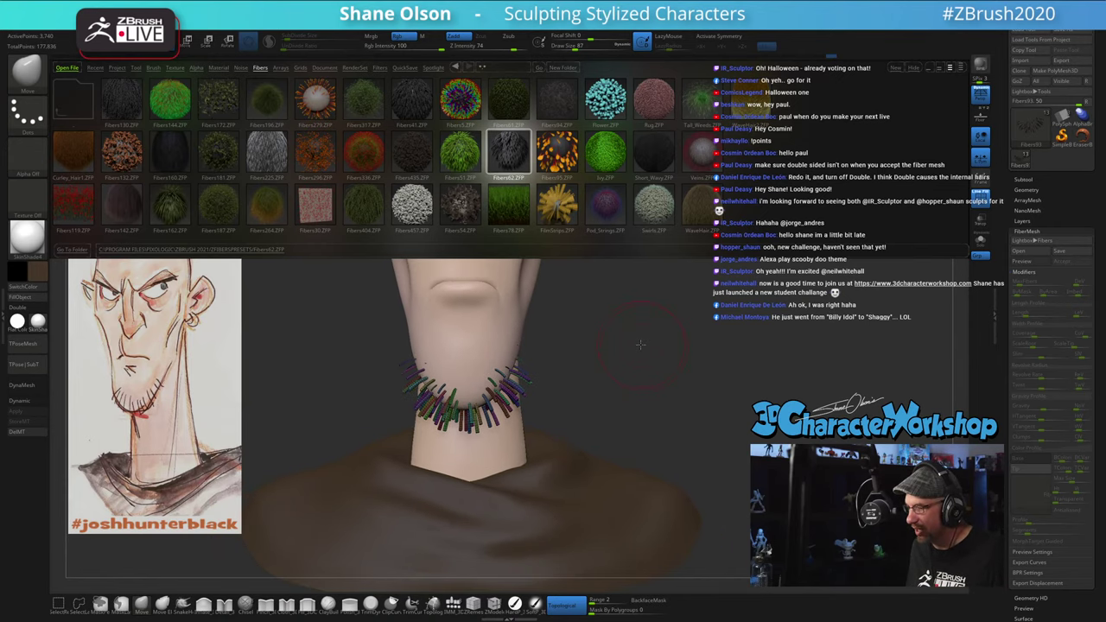
key("comma")
left_click_drag(652, 343, 668, 343)
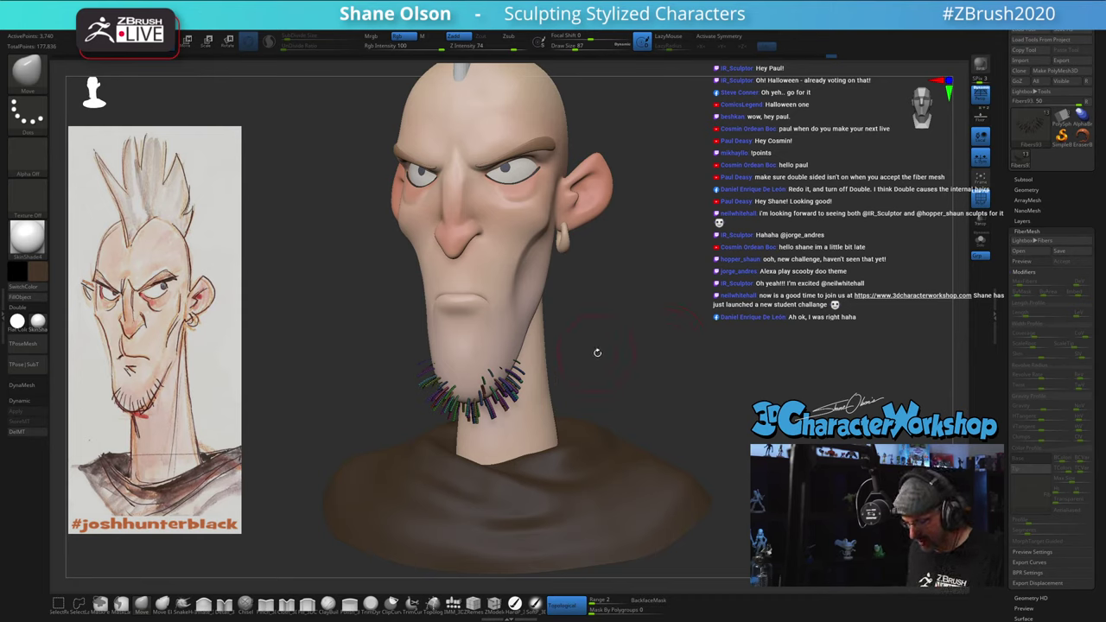
Step: Select the GroomHairShort brush, turn on X symmetry, and try combing the side of the beard before undoing the stroke
key("b")
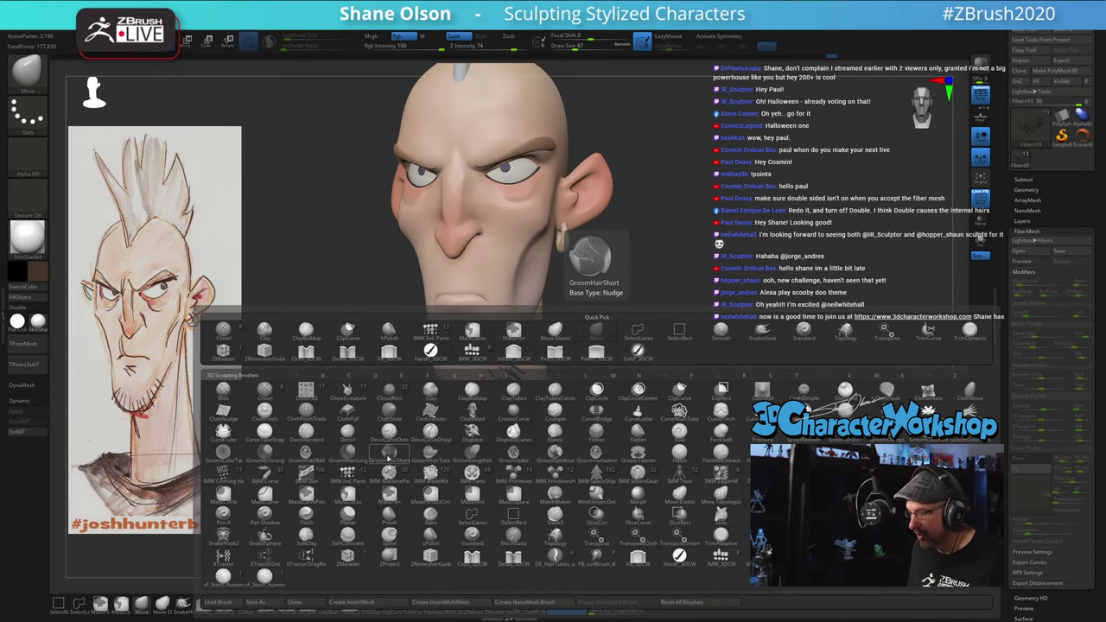
left_click(389, 457)
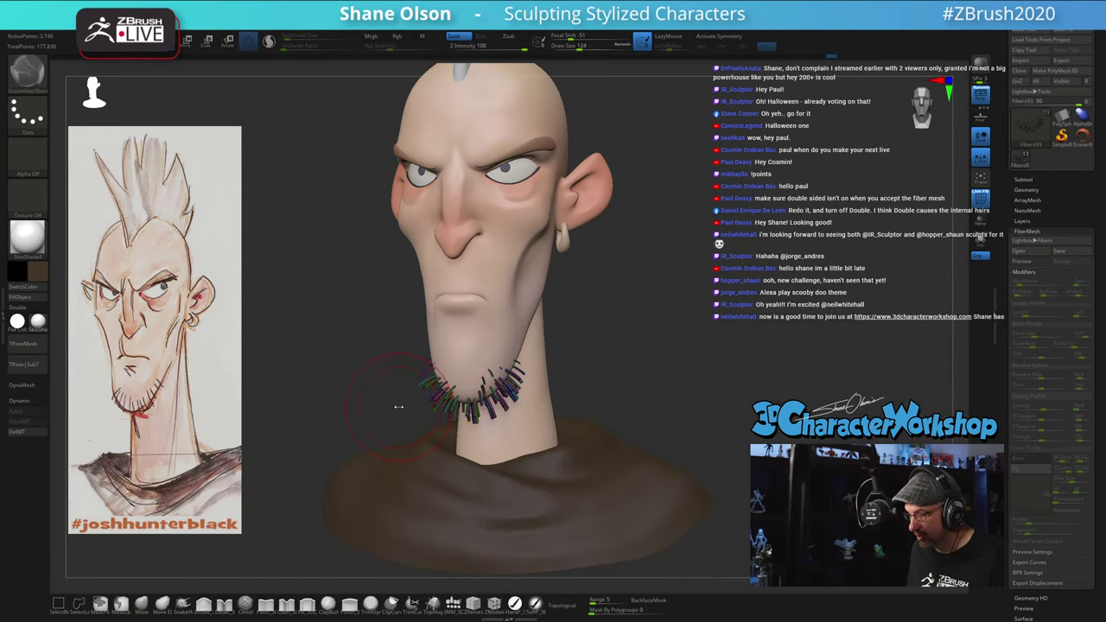
key("x")
left_click_drag(437, 378, 424, 411)
key("ctrl+z")
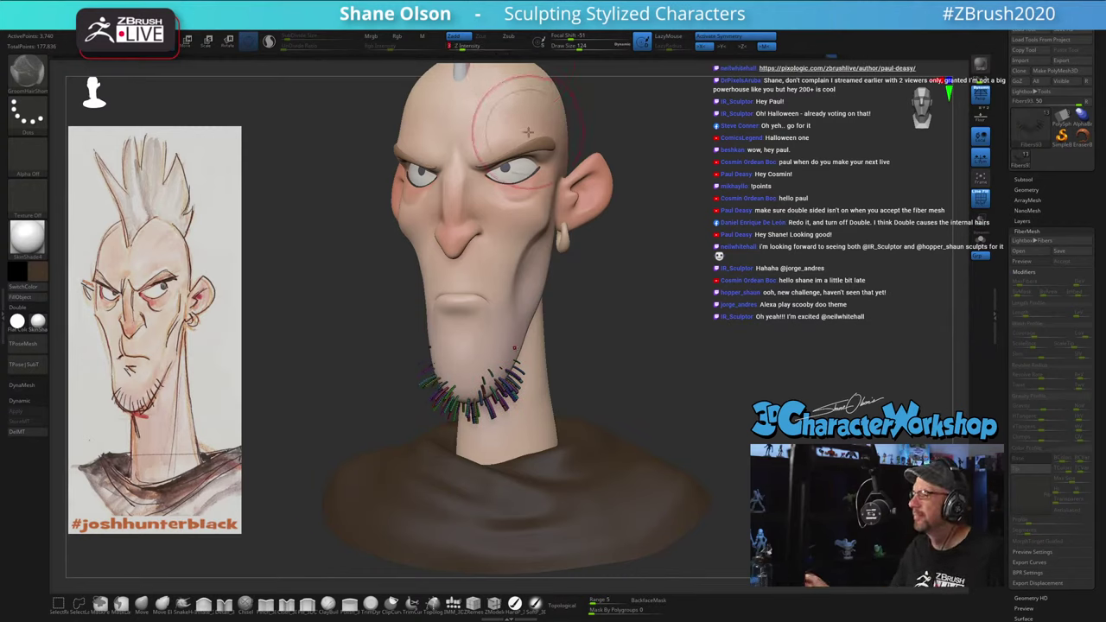
Step: Try combing the beard from the front with GroomHairShort at Z Intensity 3 and draw size 132, and undo it
left_click_drag(664, 360, 662, 318)
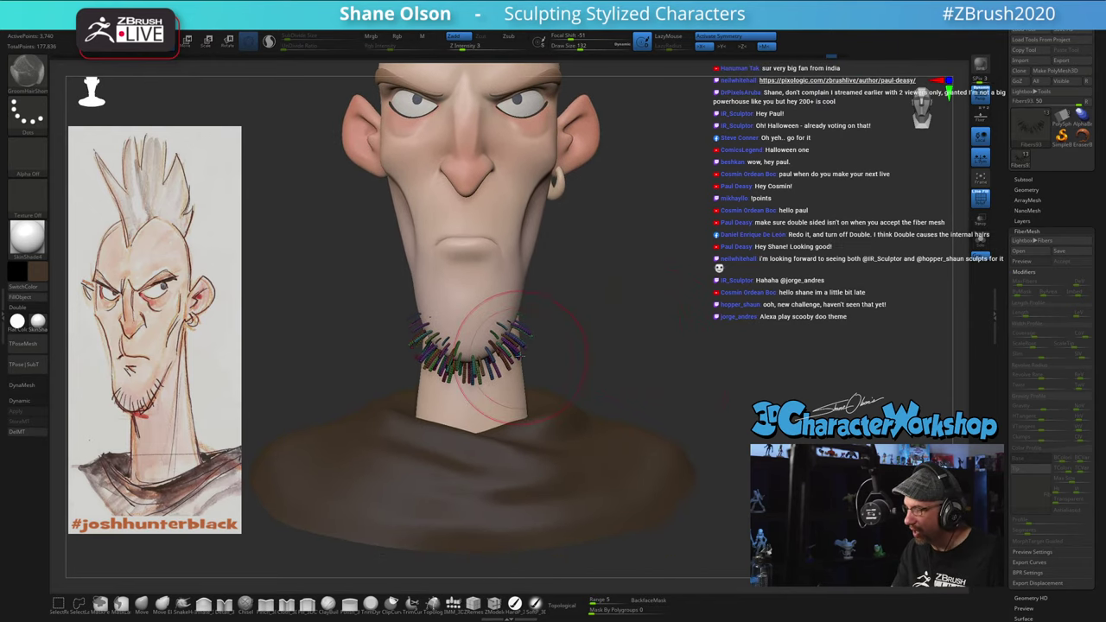
left_click_drag(520, 352, 524, 364)
key("ctrl+z")
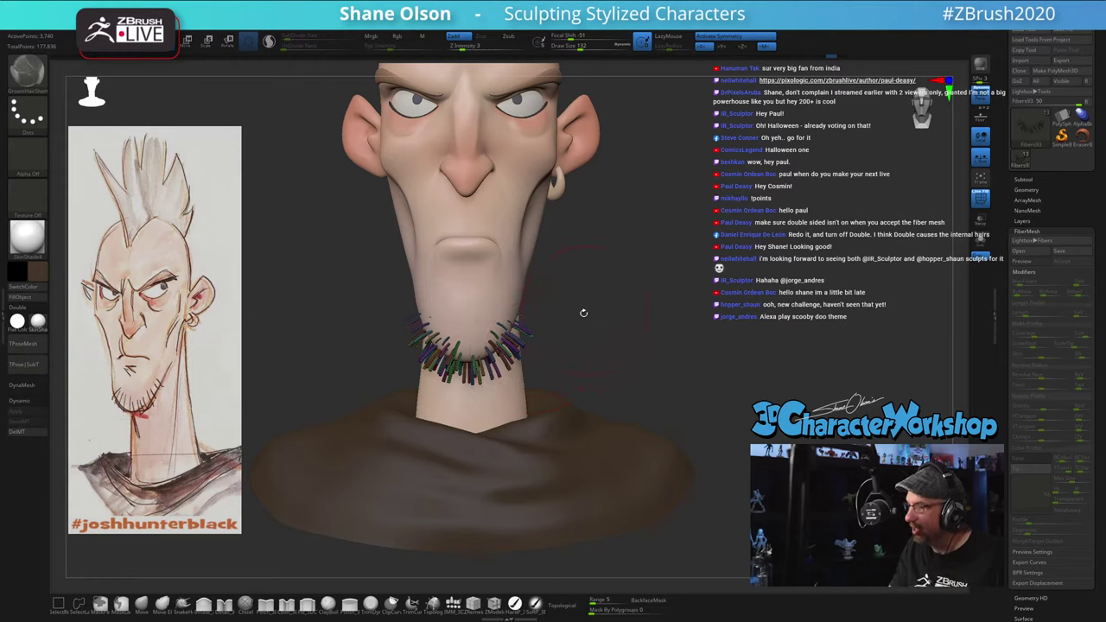
Step: With the Move brush at draw size 167, bend the beard fibers downward from the front and side, and reduce the draw size to 132
mouse_move(584, 313)
left_mouse_down()
mouse_move(574, 334)
mouse_move(553, 330)
mouse_move(598, 321)
mouse_move(575, 308)
left_mouse_up()
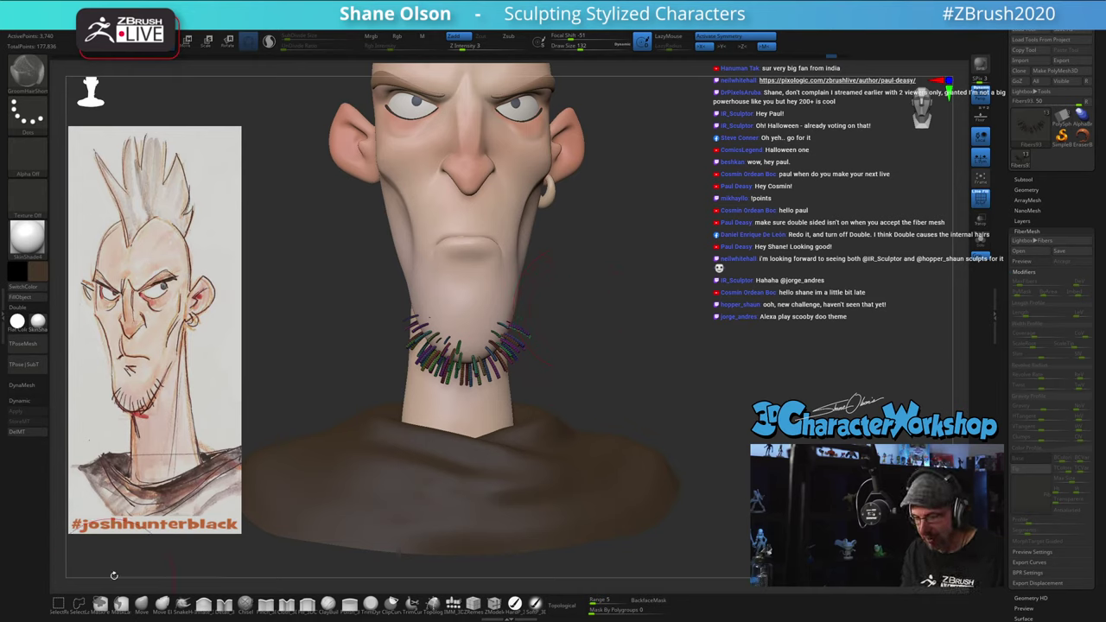
left_click(142, 603)
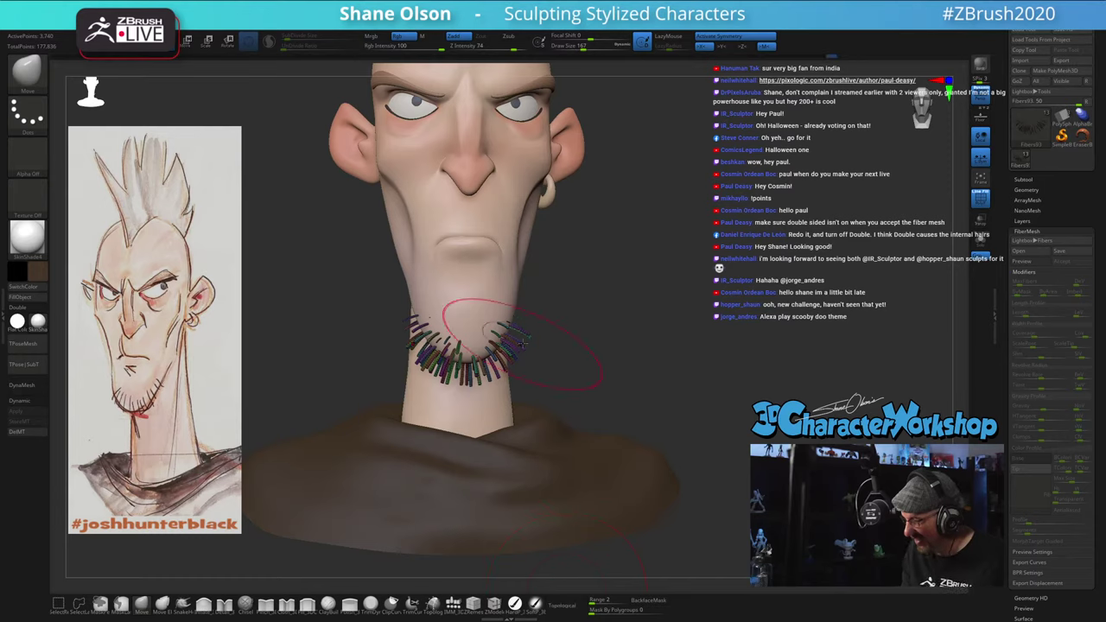
left_click_drag(522, 344, 516, 352)
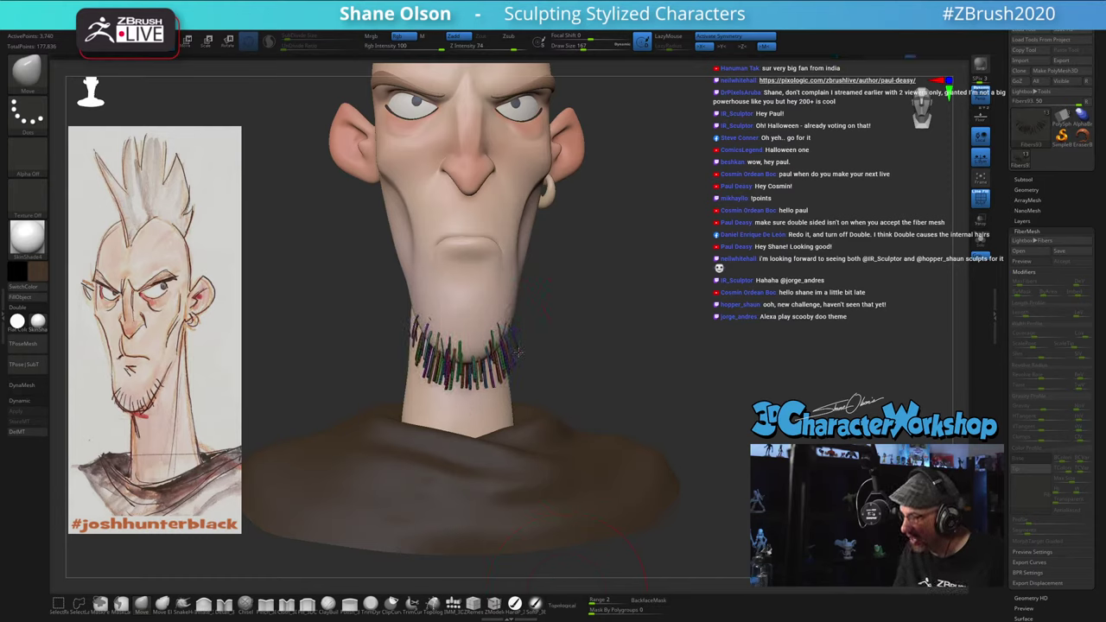
left_click_drag(598, 366, 553, 371)
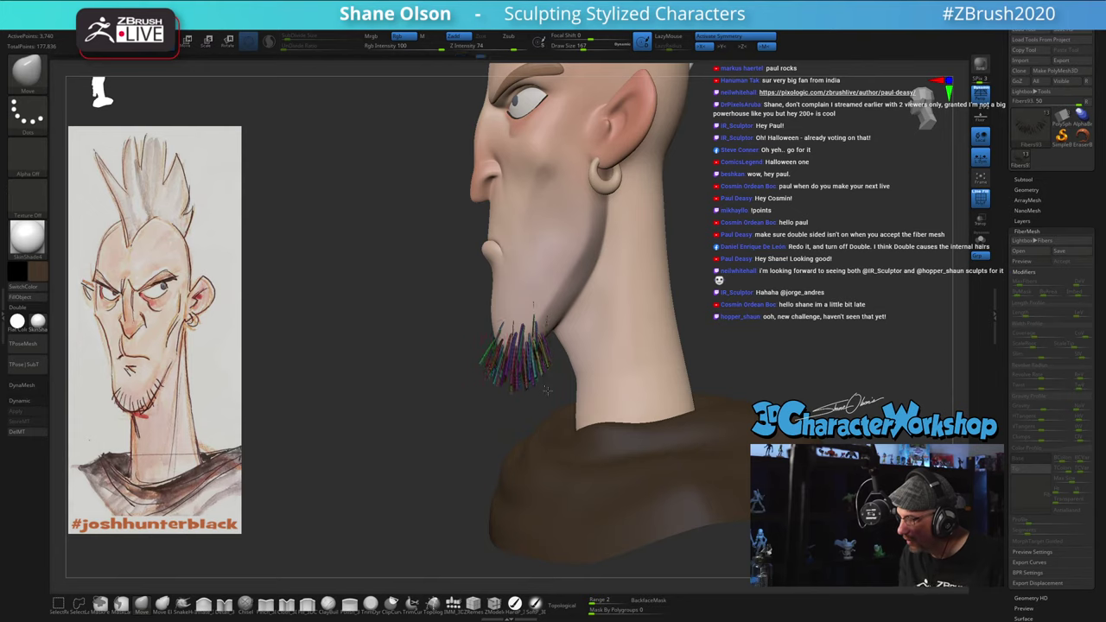
mouse_move(548, 391)
left_mouse_down()
mouse_move(593, 386)
mouse_move(540, 377)
mouse_move(542, 398)
mouse_move(541, 388)
left_mouse_up()
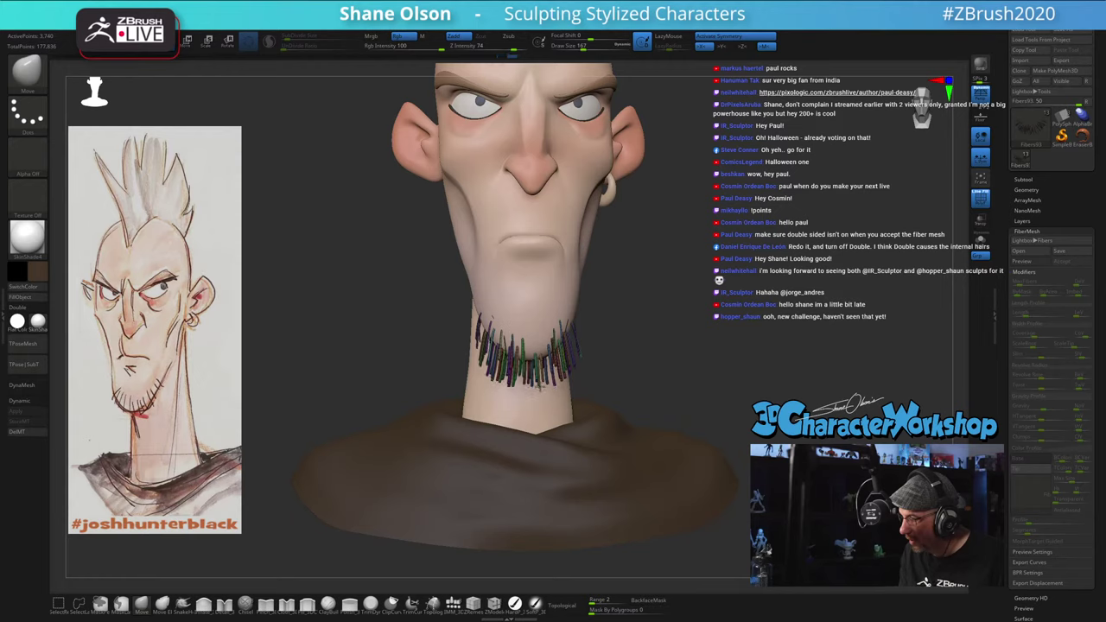
left_click_drag(664, 344, 577, 359)
key("bracketleft")
key("bracketleft")
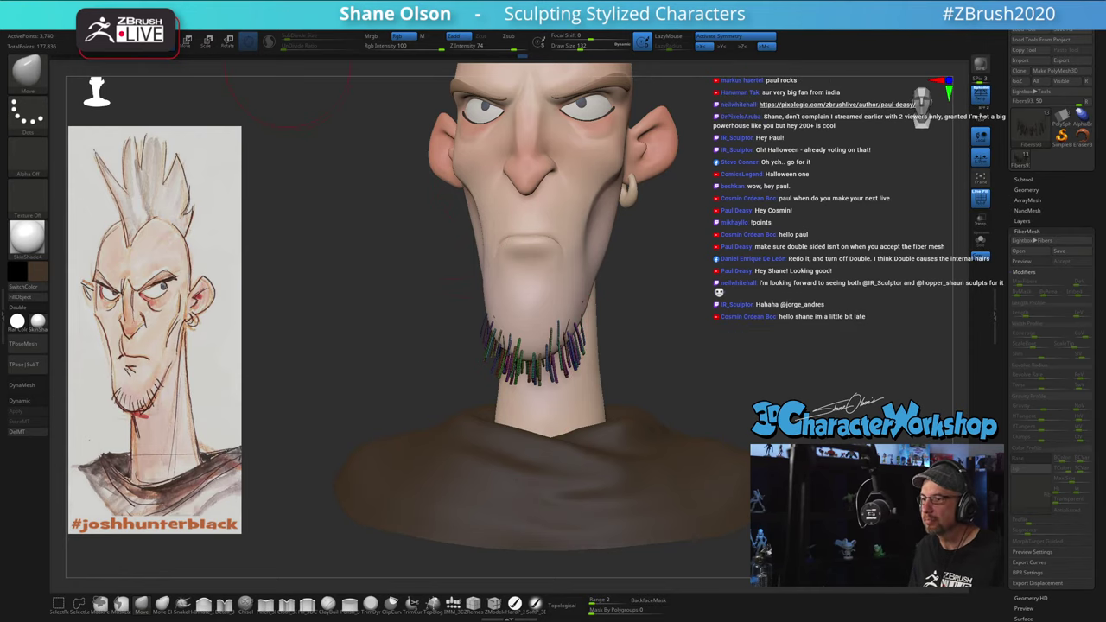
Step: Switch to Photoshop and enlarge the concept drawing of the mustached man to 200%
key("alt+Tab")
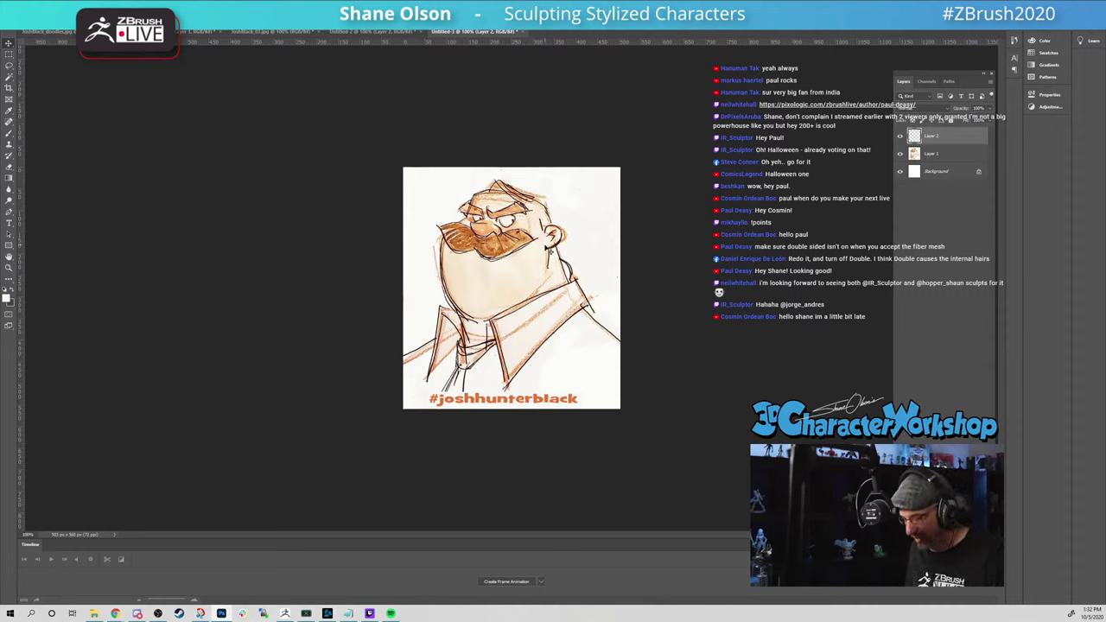
left_click_drag(550, 251, 516, 256)
key("ctrl+plus")
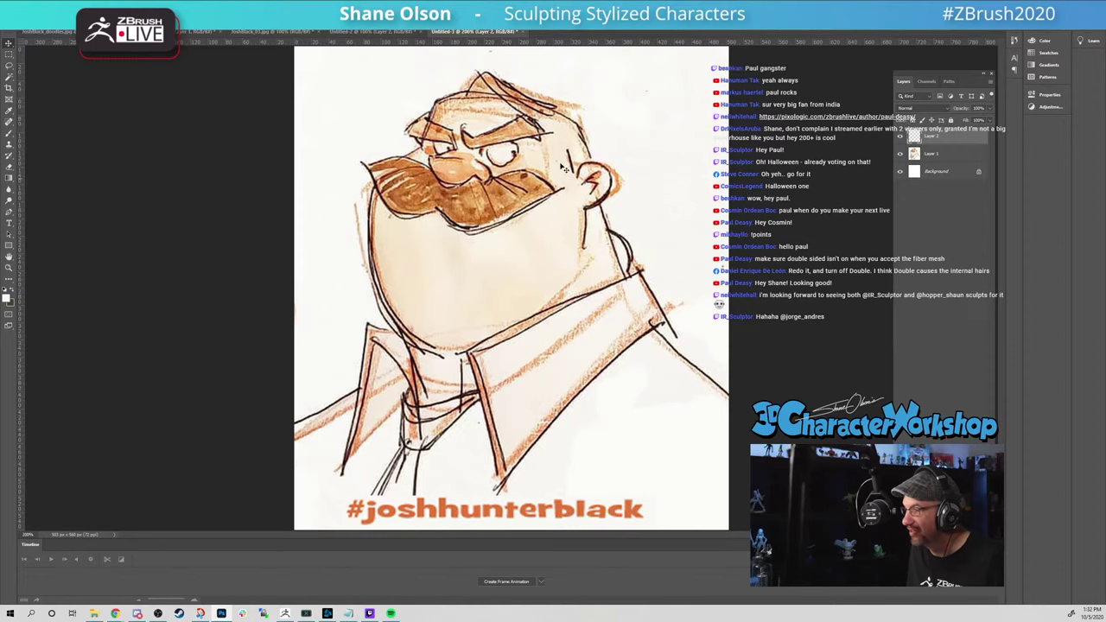
Step: Browse the open concept drawings, bring up the full sheet of characters A to H, and clear its rectangular selection
left_click(354, 37)
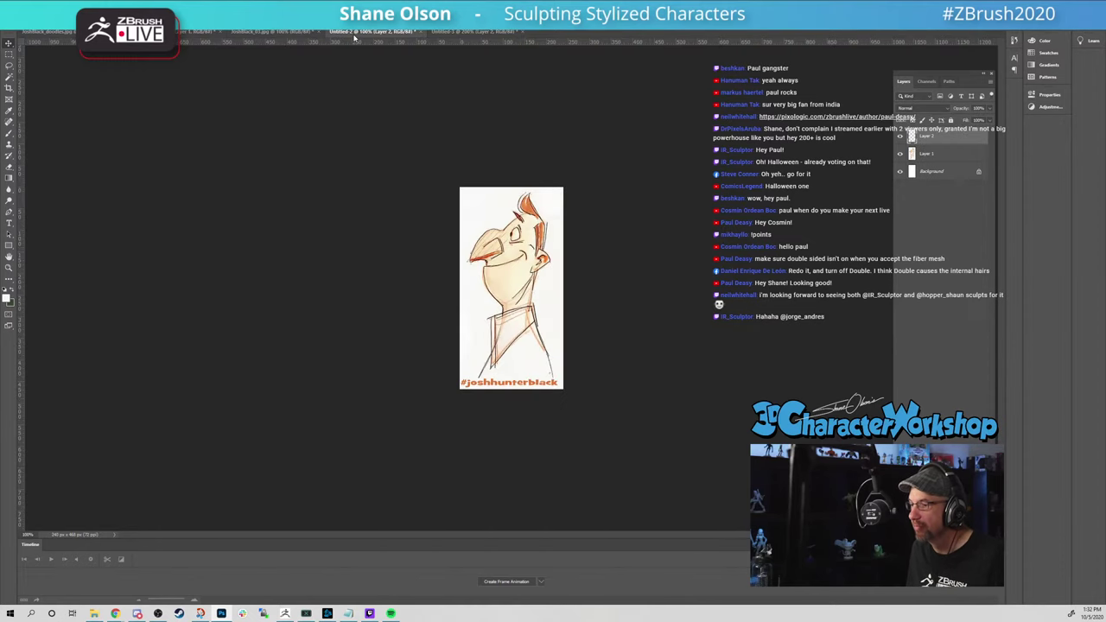
key("ctrl+plus")
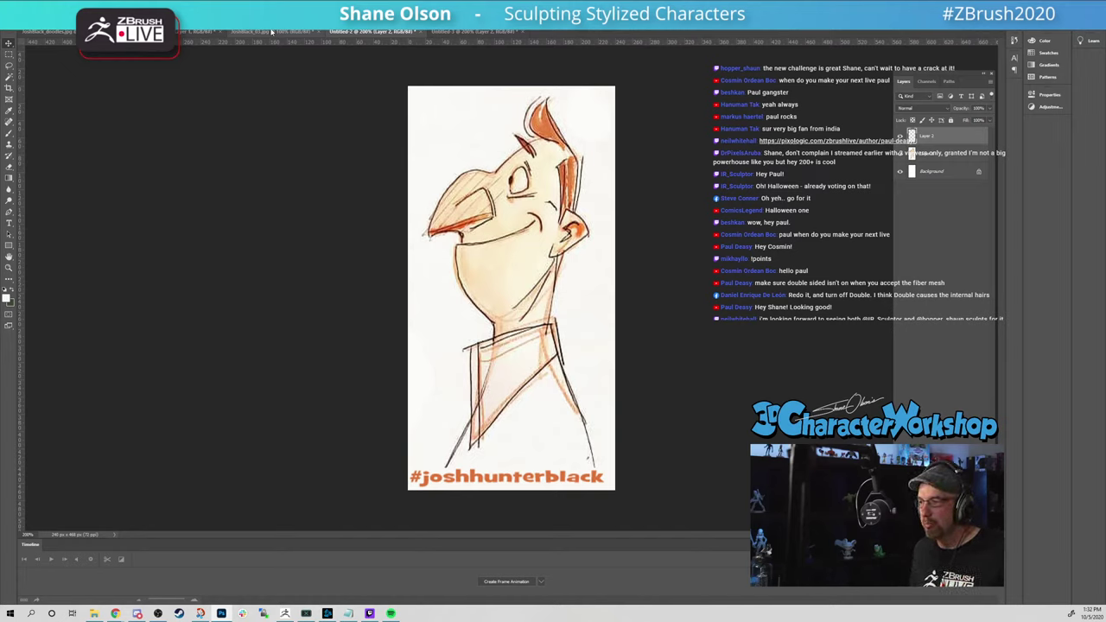
left_click(199, 32)
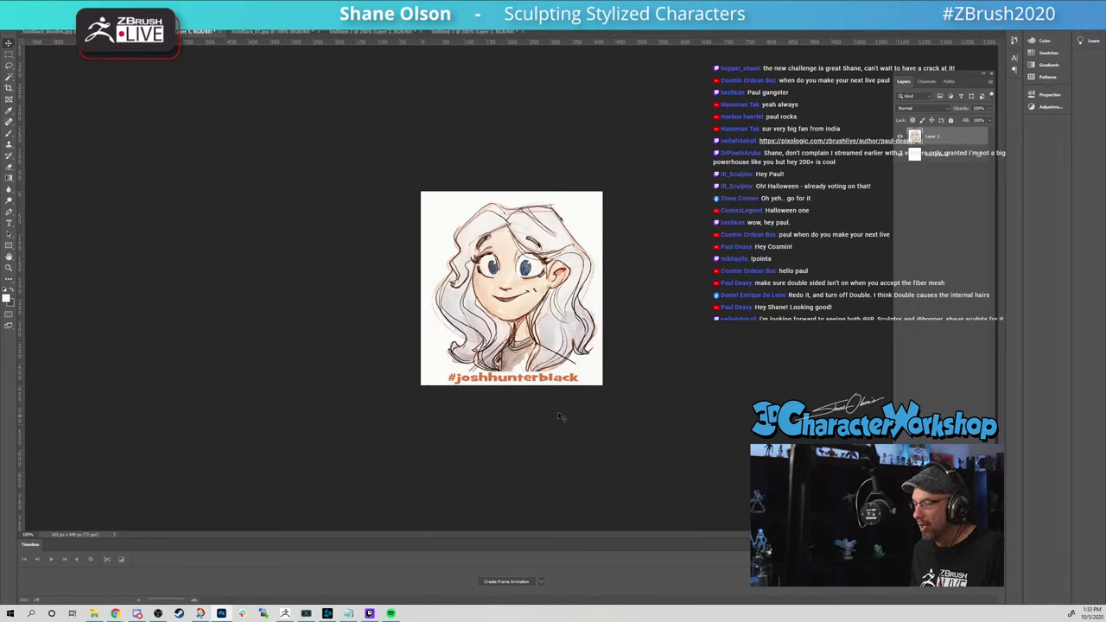
left_click(39, 32)
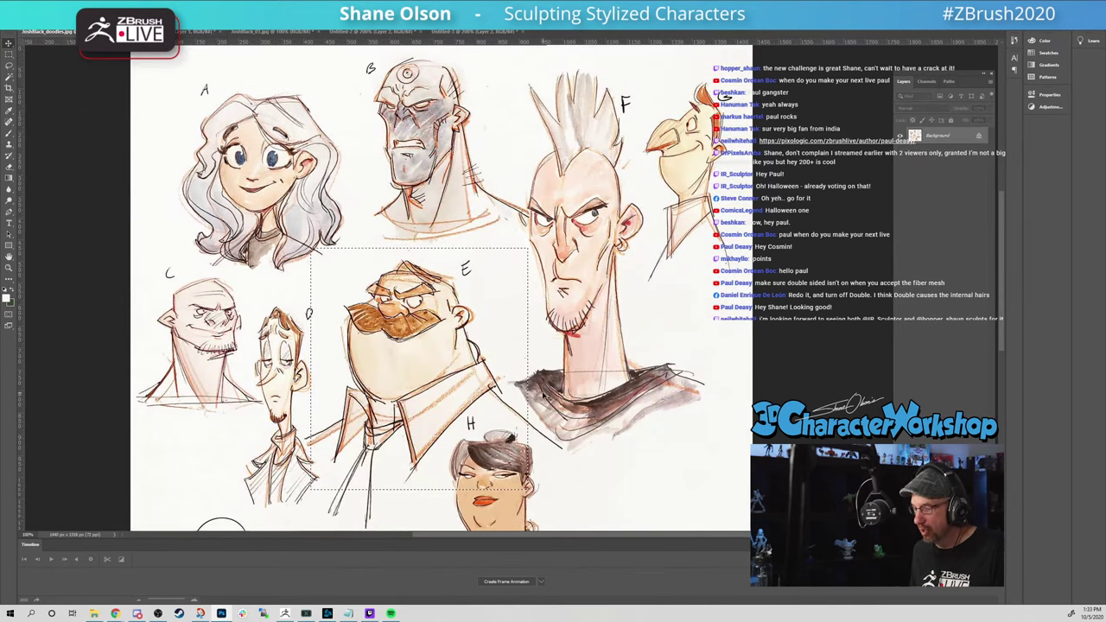
key("ctrl+d")
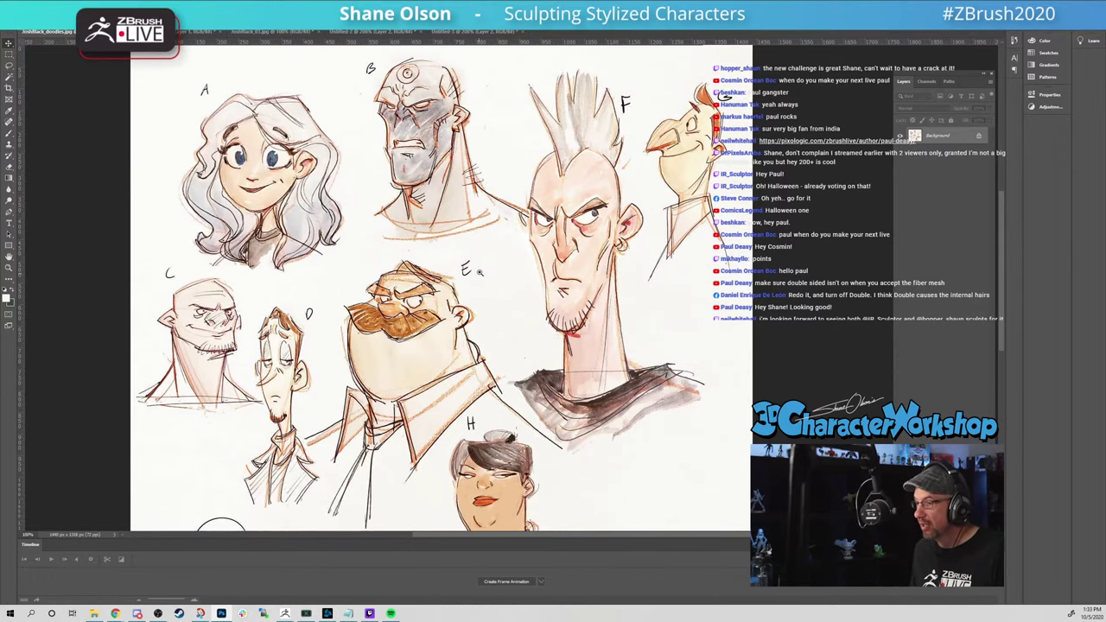
key("ctrl+minus")
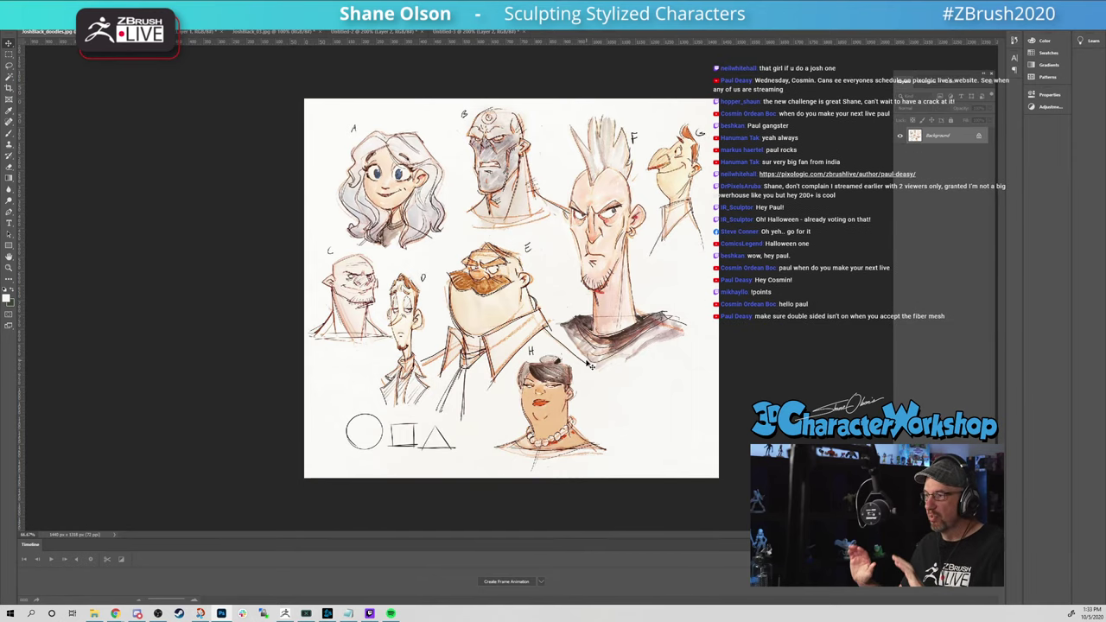
Step: Examine the characters on the A to H concept sheet up close and return to the whole-sheet view
left_click(571, 251)
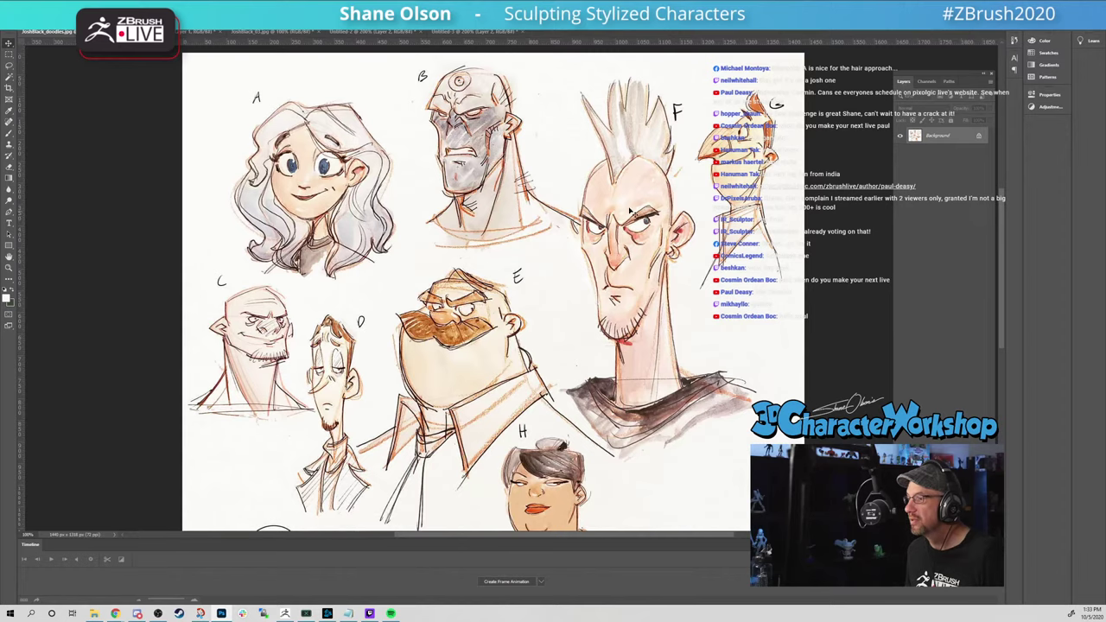
left_click_drag(511, 300, 504, 260)
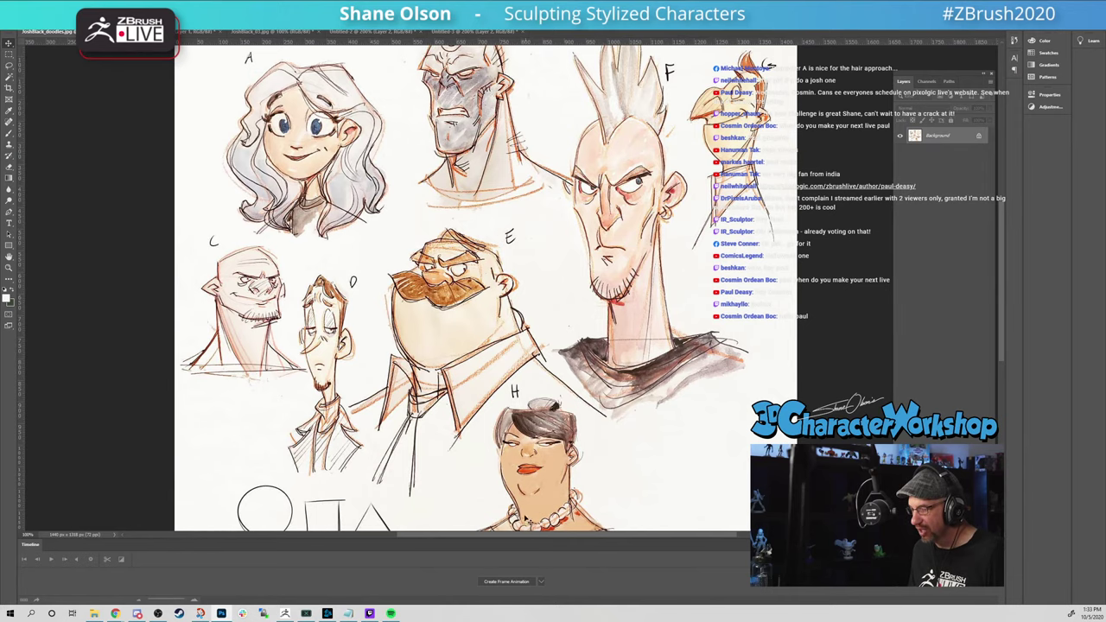
left_click_drag(609, 481, 607, 448)
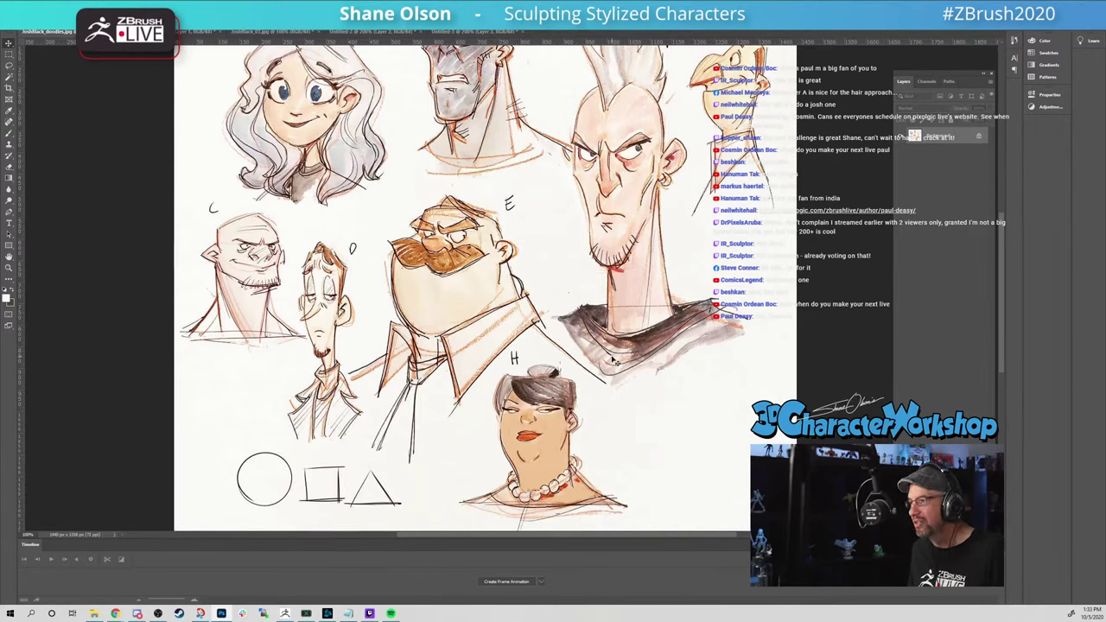
key("ctrl+minus")
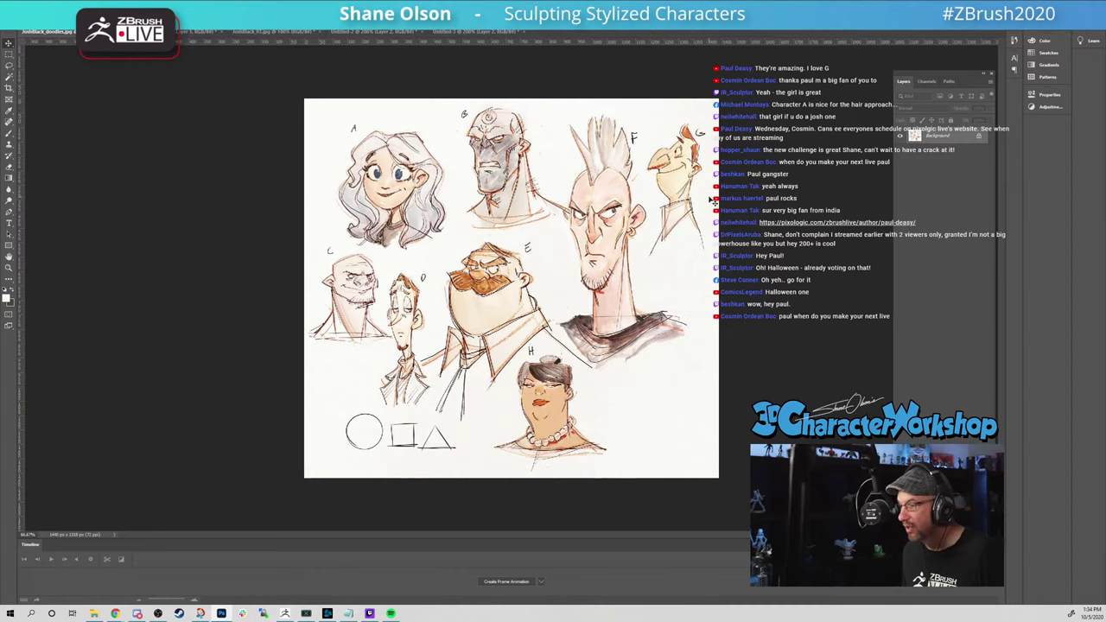
scroll(679, 178, "up", 1, "alt")
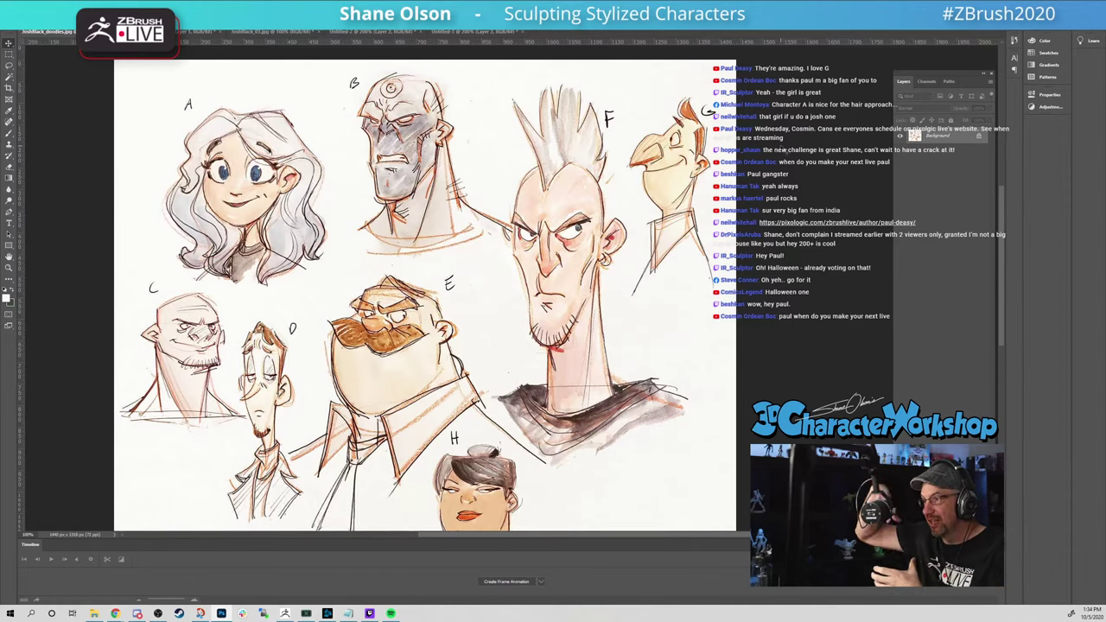
scroll(782, 149, "up", 3)
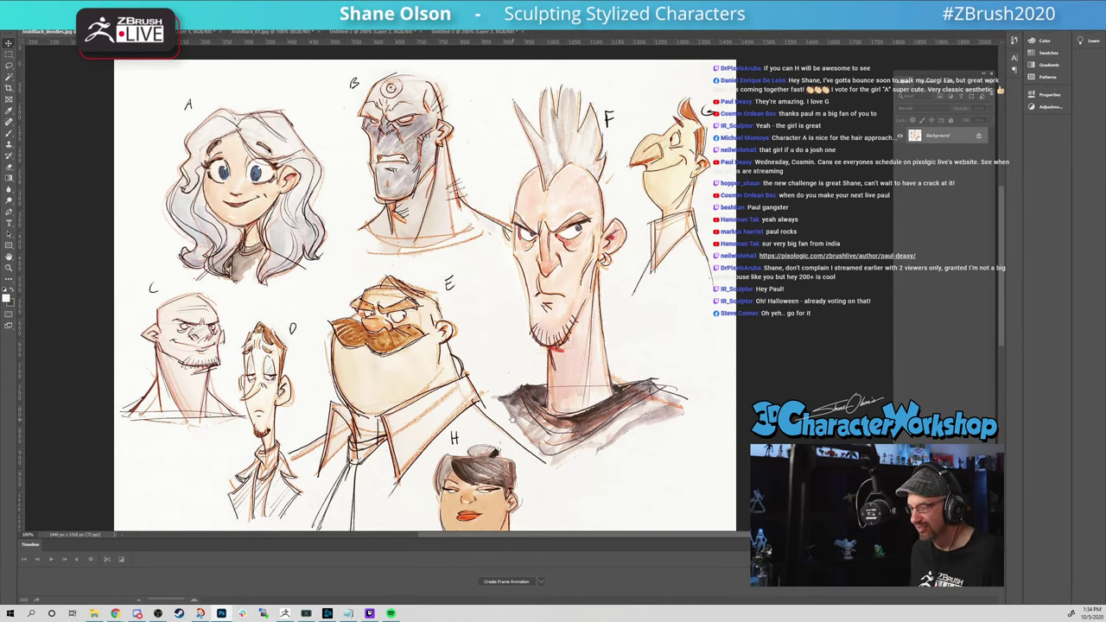
left_click_drag(509, 416, 509, 389)
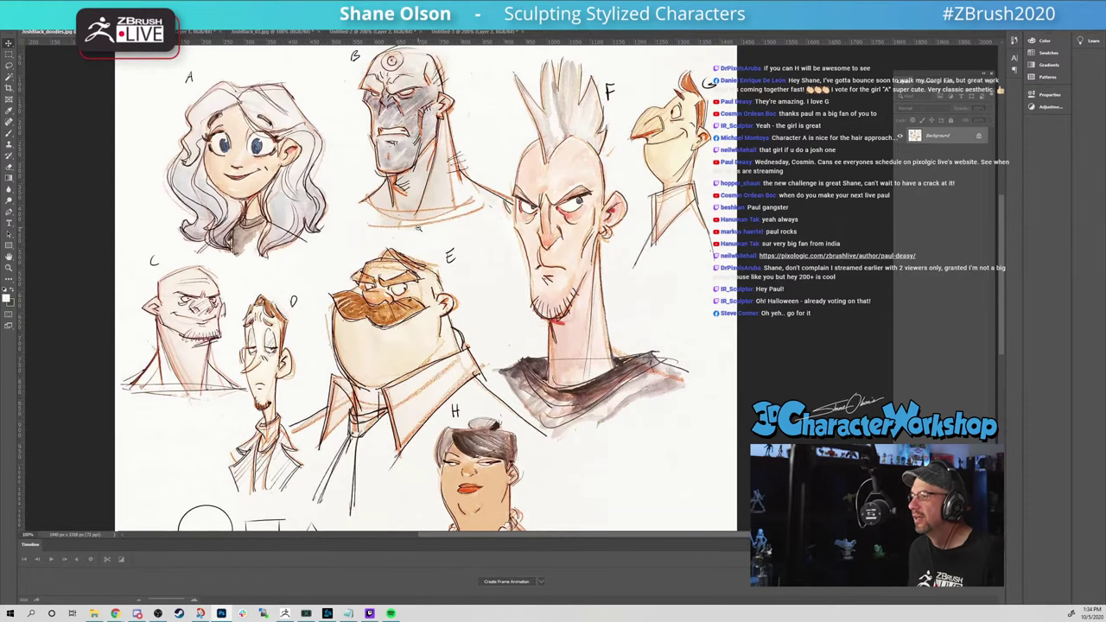
key("ctrl+minus")
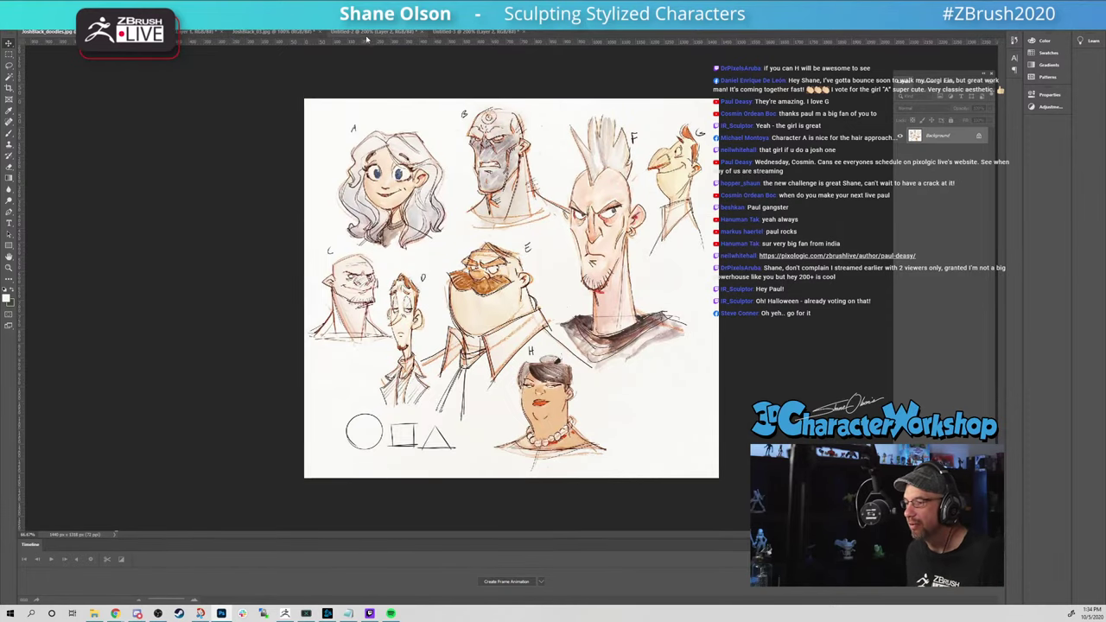
Step: Switch back to ZBrush, hide the PolyFrame, and move the beard fibers along the jaw, reducing the draw size to 104
key("alt+Tab")
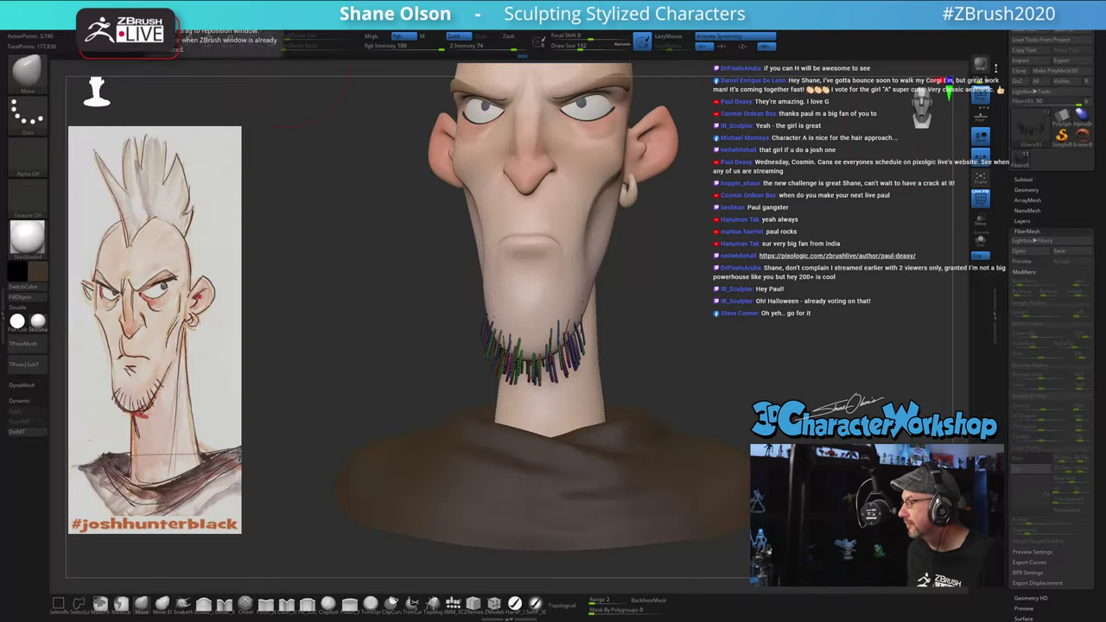
mouse_move(751, 308)
left_mouse_down("alt")
mouse_move(759, 317)
mouse_move(491, 421)
mouse_move(498, 446)
left_mouse_up("alt")
key("shift+f")
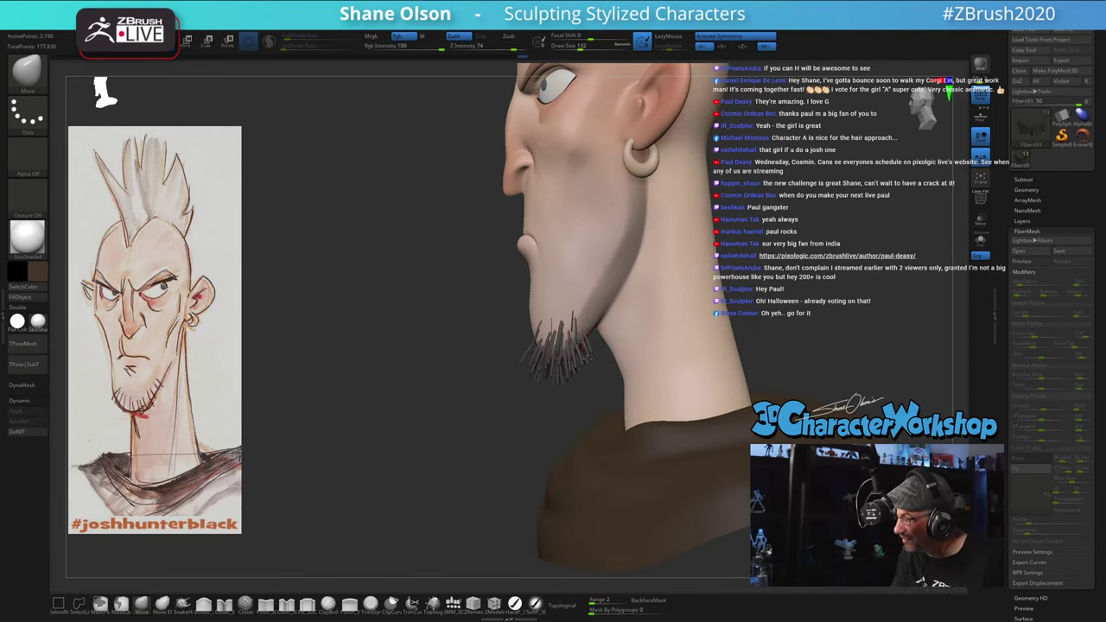
left_click_drag(587, 367, 629, 375)
mouse_move(494, 401)
left_mouse_down()
mouse_move(566, 393)
mouse_move(585, 406)
mouse_move(595, 356)
mouse_move(578, 379)
left_mouse_up()
key("s")
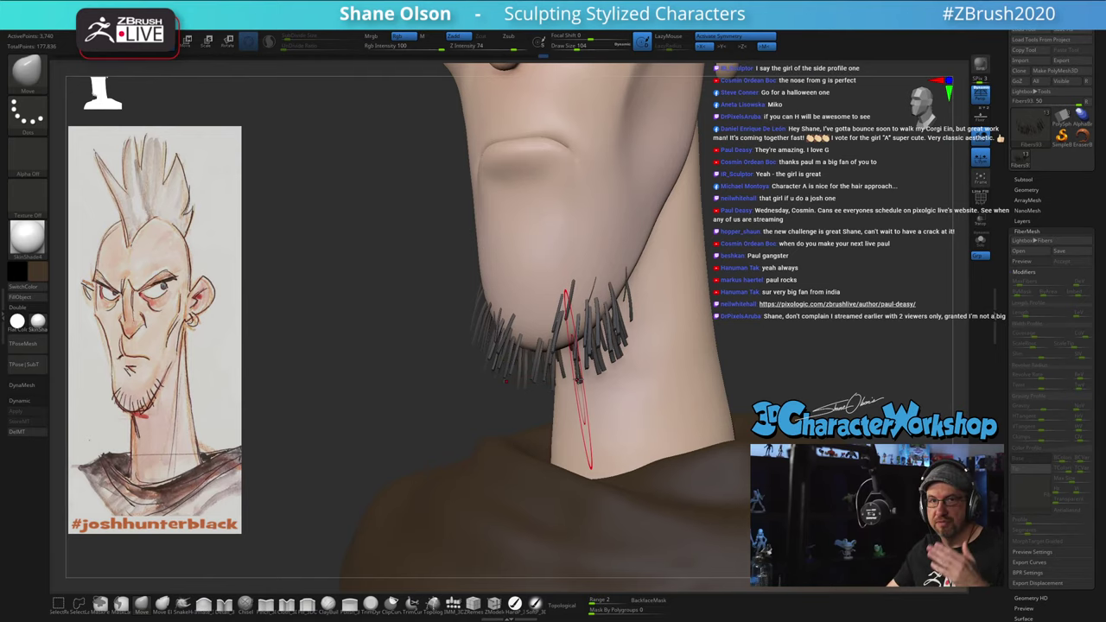
key("s")
Step: Adjust the beard fibers close up on the chin with the PolyFrame shown, using a smaller Move brush, and hide the PolyFrame
left_click(823, 332)
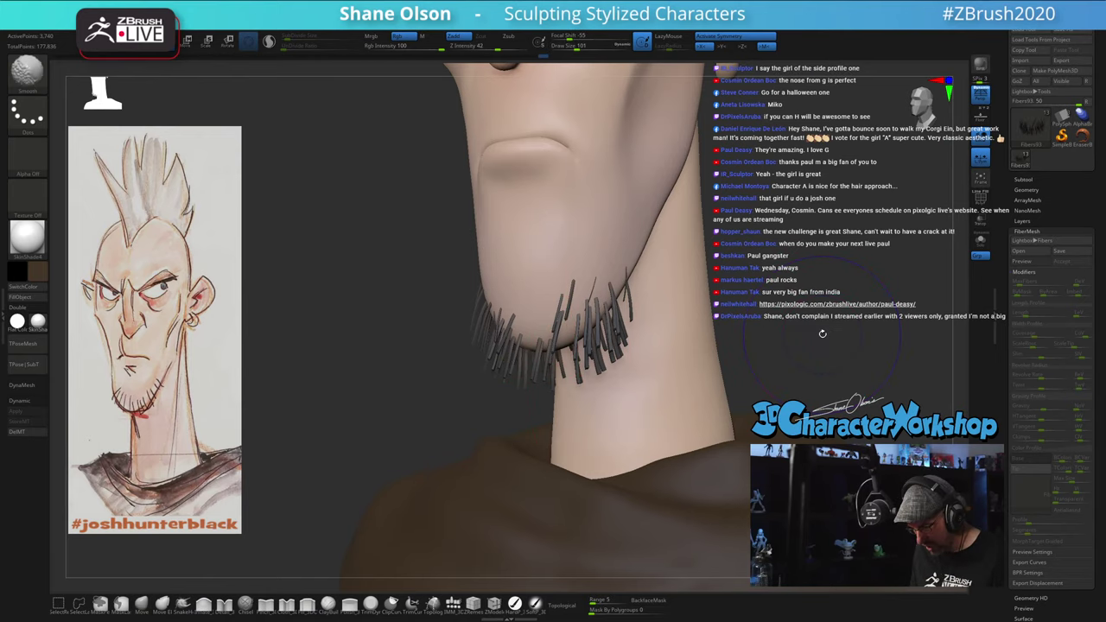
key("shift+f")
left_click_drag(824, 335, 848, 445, "alt")
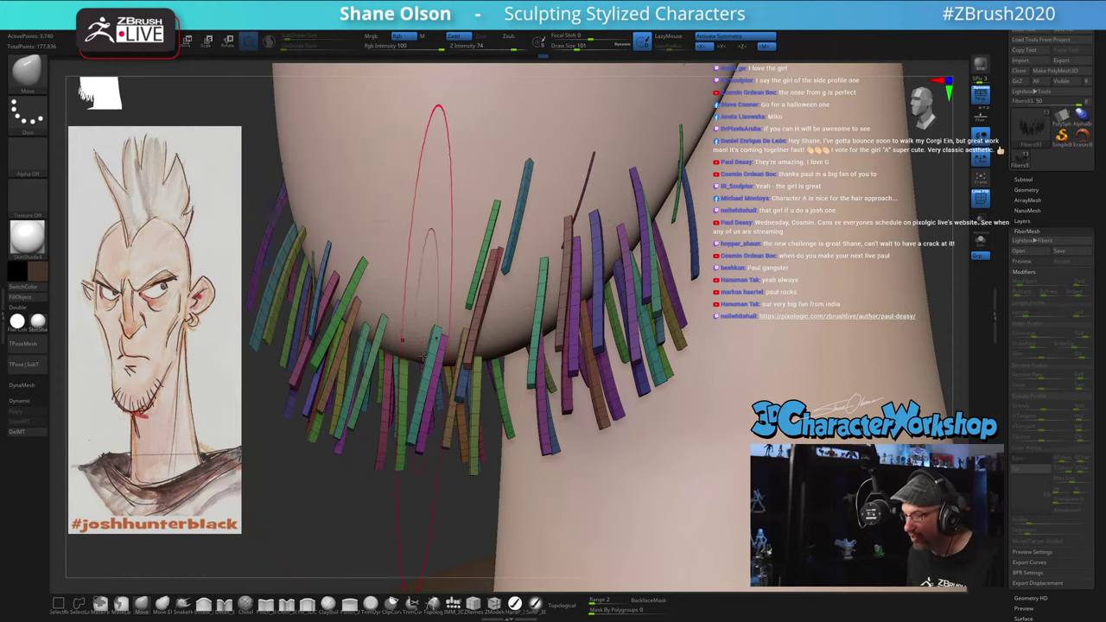
key("s")
mouse_move(392, 521)
left_mouse_down()
mouse_move(381, 487)
mouse_move(388, 420)
mouse_move(821, 242)
mouse_move(828, 249)
mouse_move(790, 294)
mouse_move(786, 278)
mouse_move(741, 304)
left_mouse_up()
key("shift+f")
left_click_drag(705, 265, 733, 276)
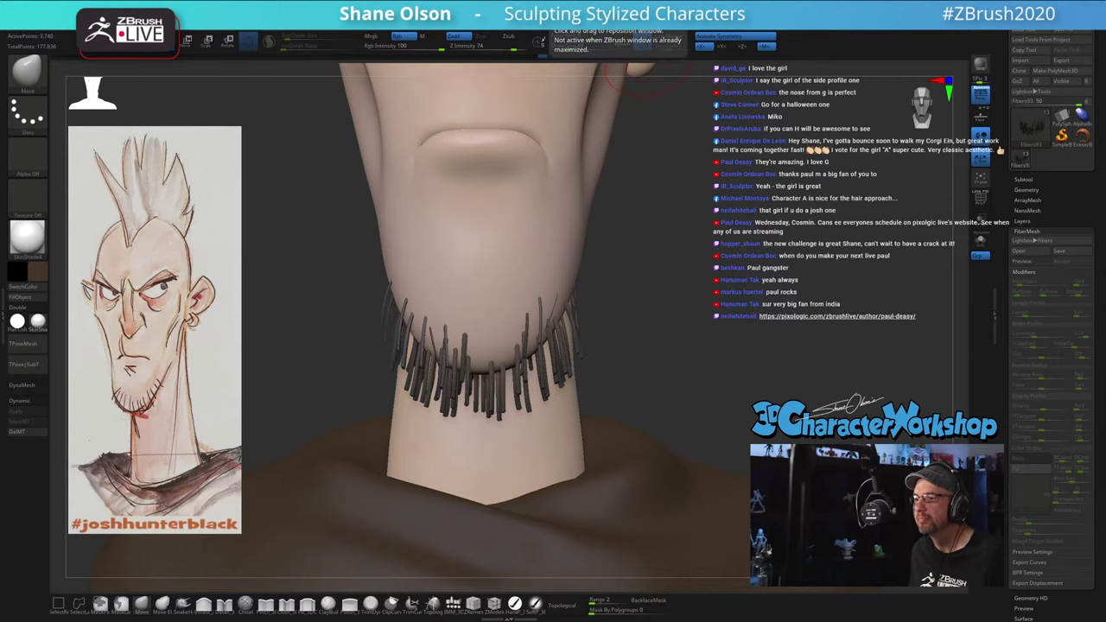
Step: Check the concept sheet in Photoshop, return to ZBrush, and nudge the chin fibers from front and side at draw size 46
key("alt+Tab")
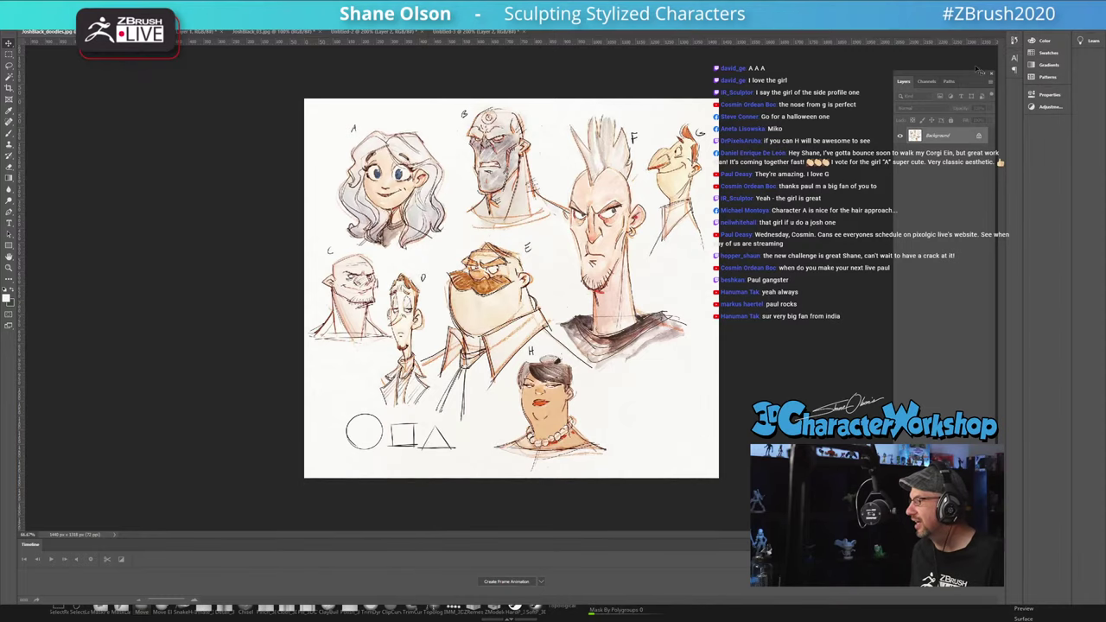
key("alt+Tab")
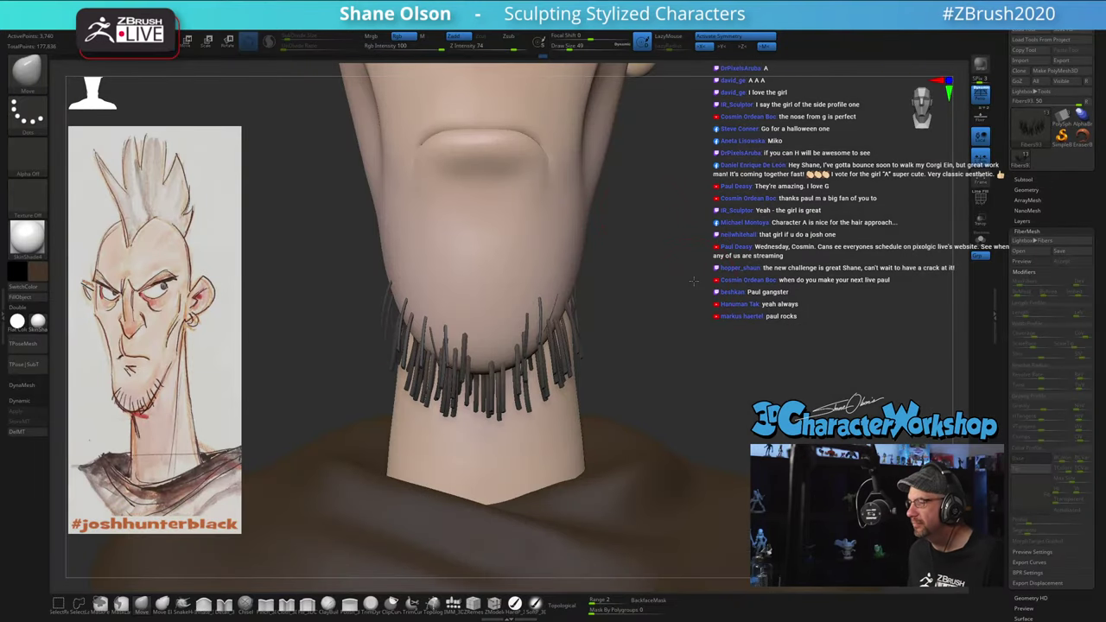
left_click_drag(710, 280, 726, 203, "alt")
mouse_move(817, 276)
left_mouse_down()
mouse_move(741, 280)
mouse_move(735, 324)
mouse_move(692, 313)
mouse_move(623, 333)
mouse_move(685, 356)
mouse_move(660, 331)
mouse_move(672, 402)
left_mouse_up()
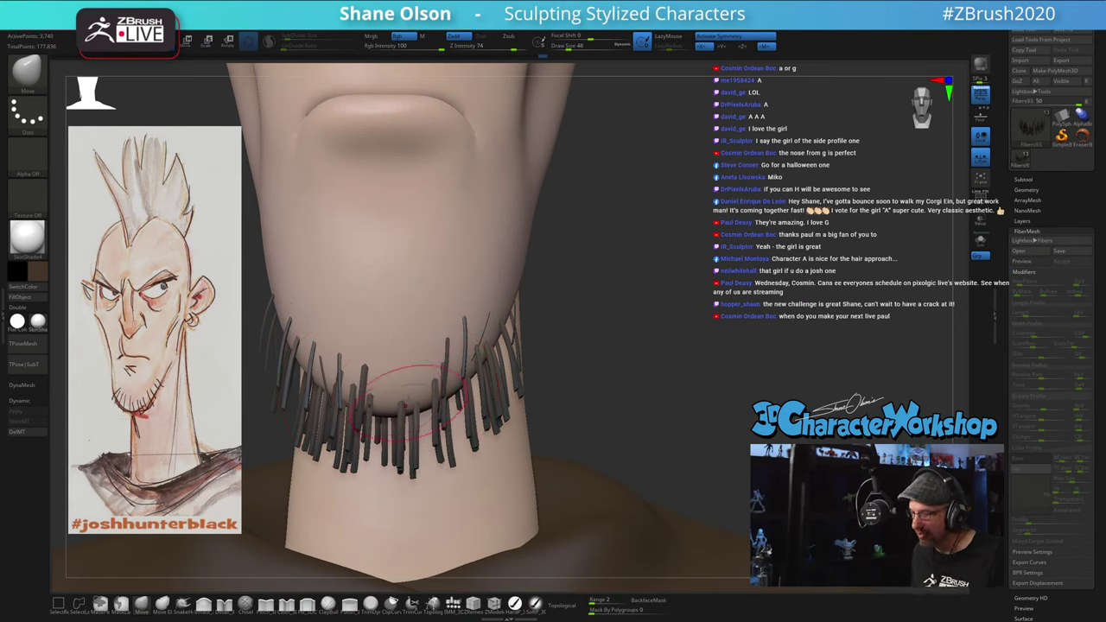
left_click_drag(633, 328, 636, 331)
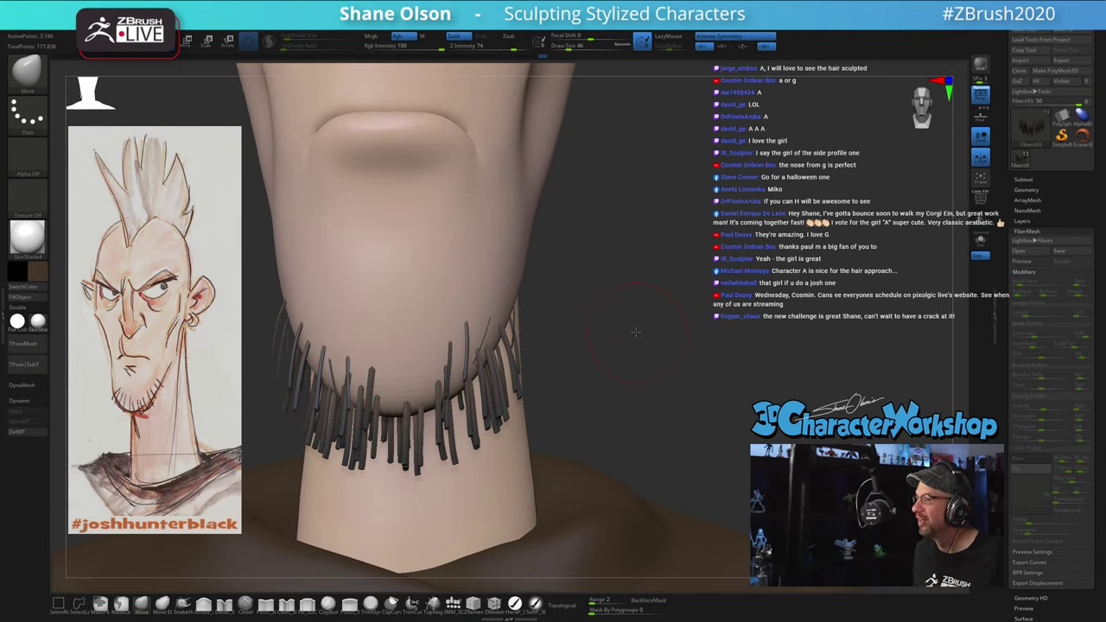
mouse_move(672, 371)
left_mouse_down()
mouse_move(656, 376)
mouse_move(711, 351)
mouse_move(710, 298)
left_mouse_up()
left_click_drag(421, 455, 385, 449)
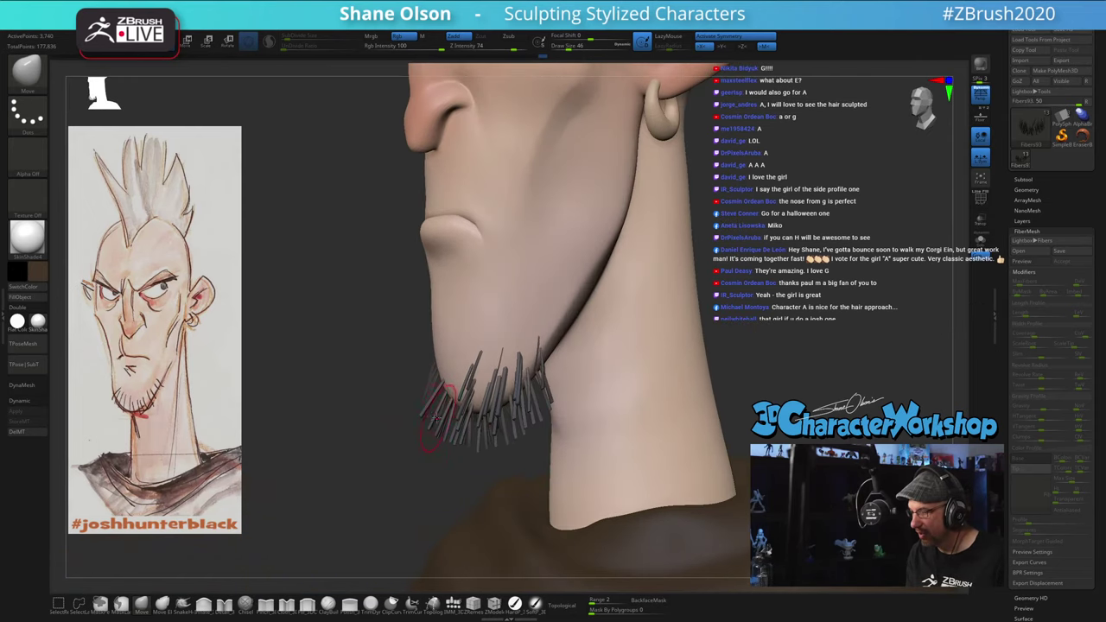
mouse_move(459, 449)
left_mouse_down()
mouse_move(451, 468)
mouse_move(465, 434)
mouse_move(499, 465)
mouse_move(566, 380)
mouse_move(571, 399)
left_mouse_up()
Step: Set the draw size to 68, show the PolyFrame, isolate a beard fiber with a Transpose mask, shift it, and return to brush mode
key("bracketright")
key("bracketright")
key("shift+f")
key("w")
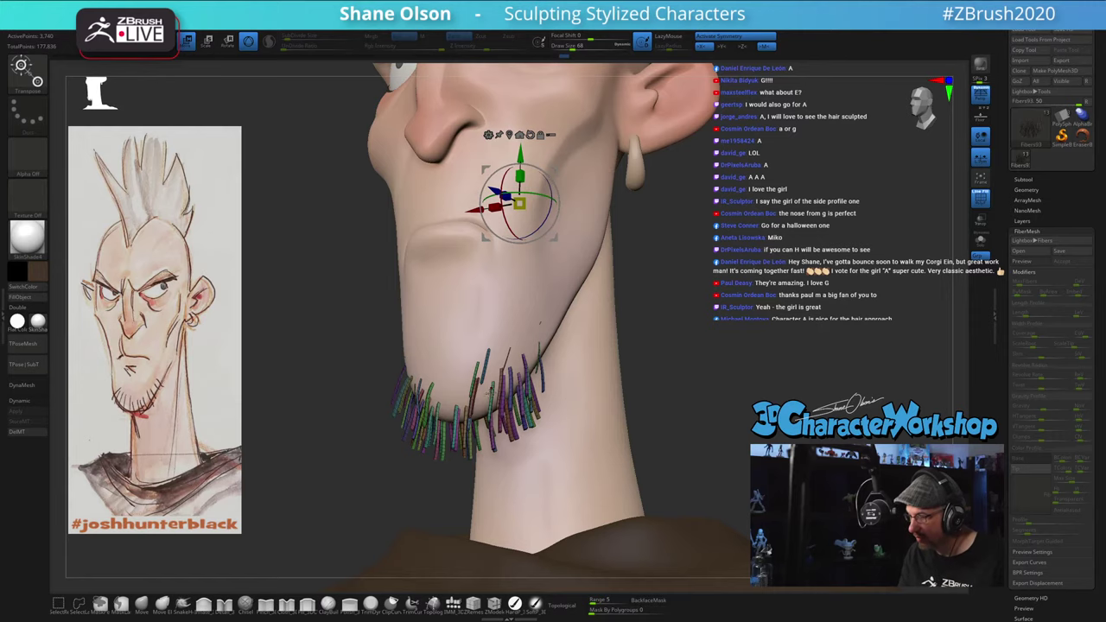
right_click_drag(491, 392, 553, 374)
left_click(482, 404, "ctrl")
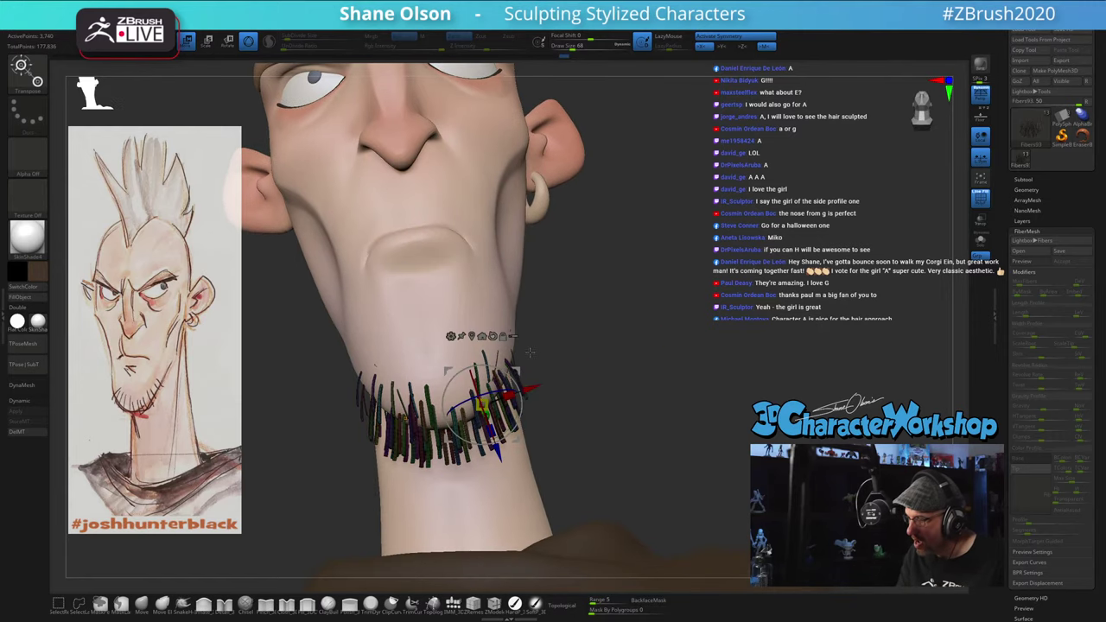
left_click_drag(513, 372, 494, 372)
mouse_move(593, 371)
left_mouse_down()
mouse_move(615, 380)
mouse_move(637, 359)
mouse_move(668, 391)
mouse_move(660, 388)
mouse_move(679, 388)
mouse_move(656, 390)
mouse_move(686, 368)
left_mouse_up()
key("q")
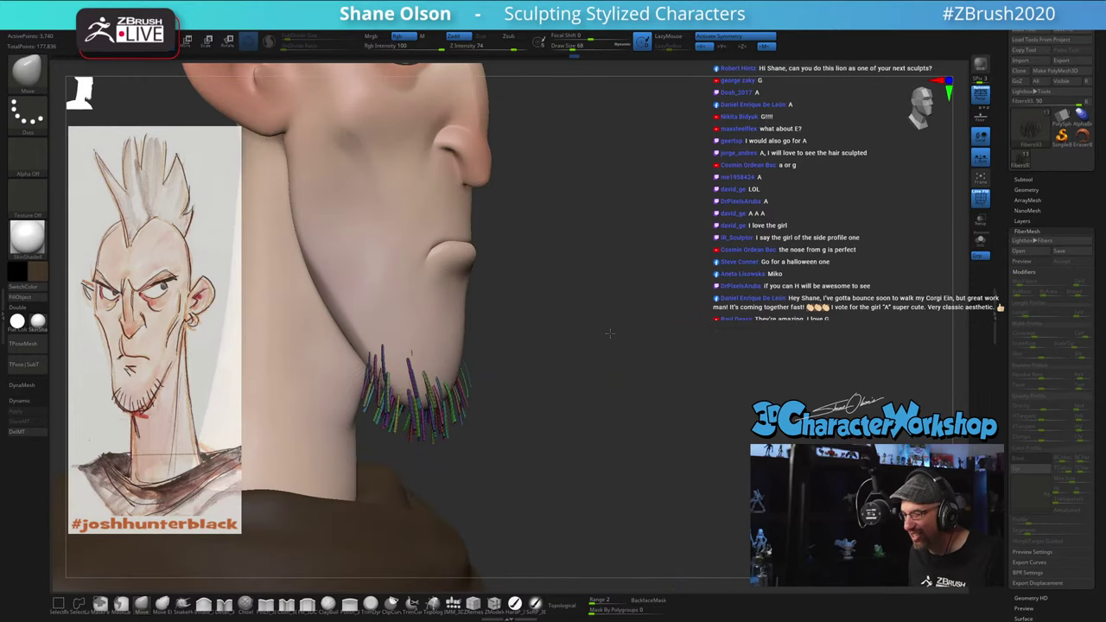
Step: Shape the individual fibers on the side of the chin with the Move brush at draw size 46 and hide the PolyFrame
mouse_move(605, 334)
left_mouse_down("alt")
mouse_move(627, 389)
mouse_move(598, 323)
mouse_move(609, 323)
mouse_move(371, 398)
left_mouse_up("alt")
key("s")
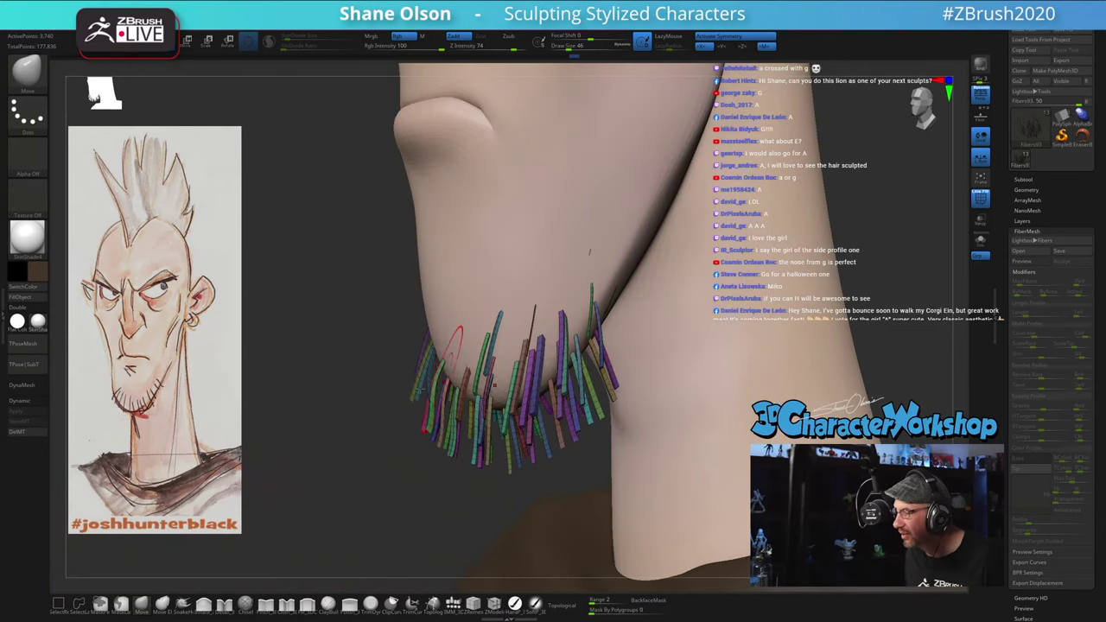
left_click_drag(302, 403, 562, 374)
left_click_drag(817, 317, 797, 238, "alt")
left_click_drag(676, 382, 574, 367, "alt")
key("shift+f")
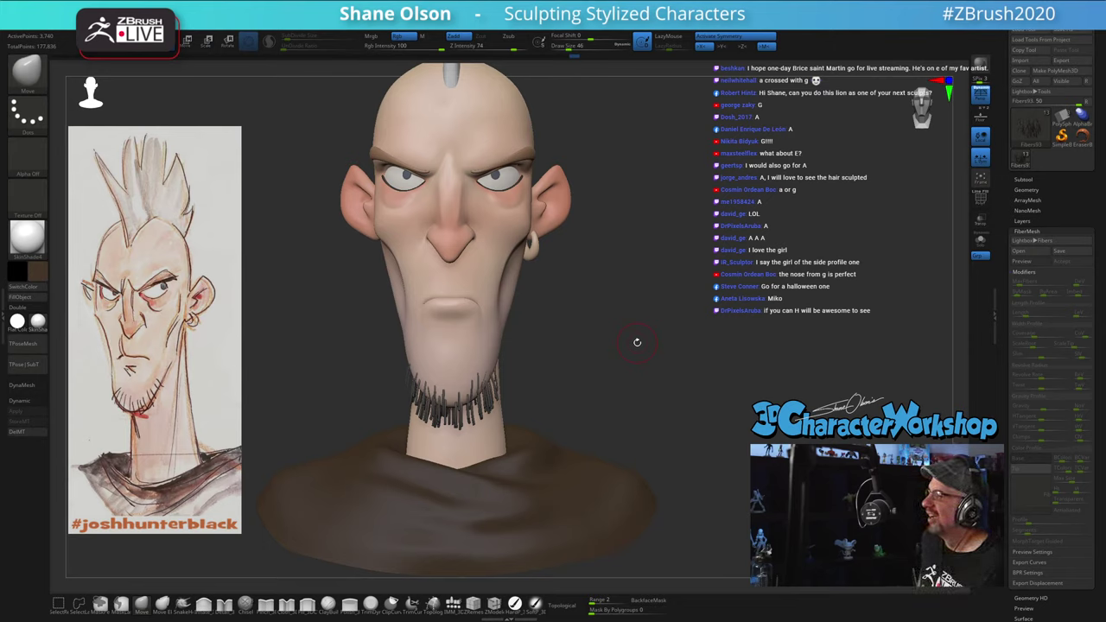
Step: From the side, pull the front beard fibers down and closer to the chin at draw size 94, and reduce the size to 56
mouse_move(630, 345)
left_mouse_down()
mouse_move(381, 447)
mouse_move(407, 468)
mouse_move(370, 465)
left_mouse_up()
key("s")
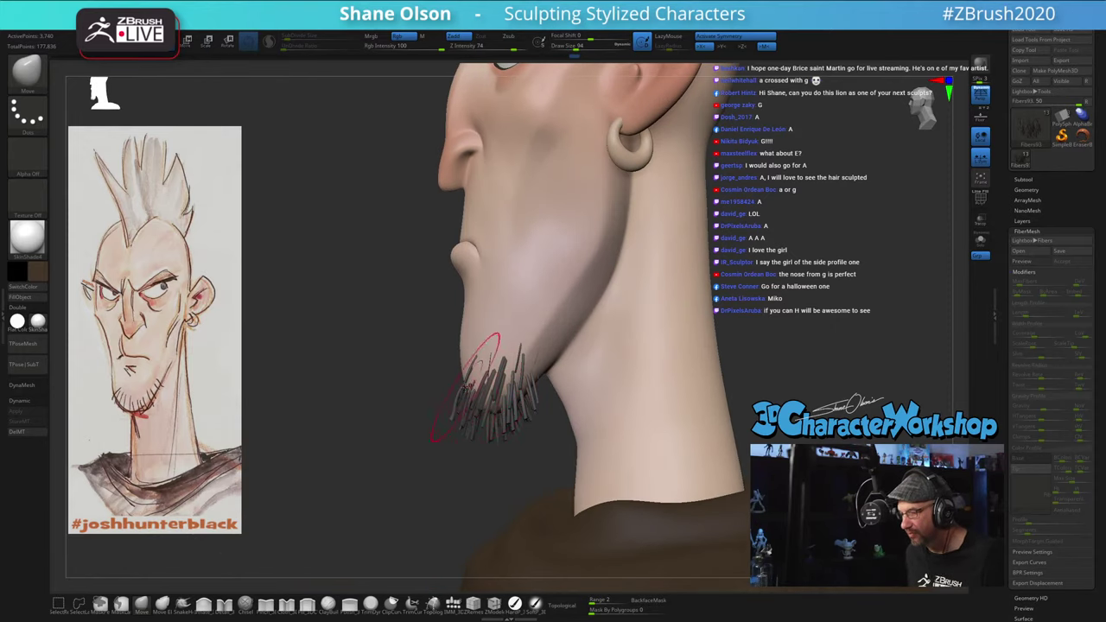
mouse_move(465, 389)
left_mouse_down()
mouse_move(486, 406)
mouse_move(459, 460)
left_mouse_up()
left_click_drag(492, 404, 502, 404)
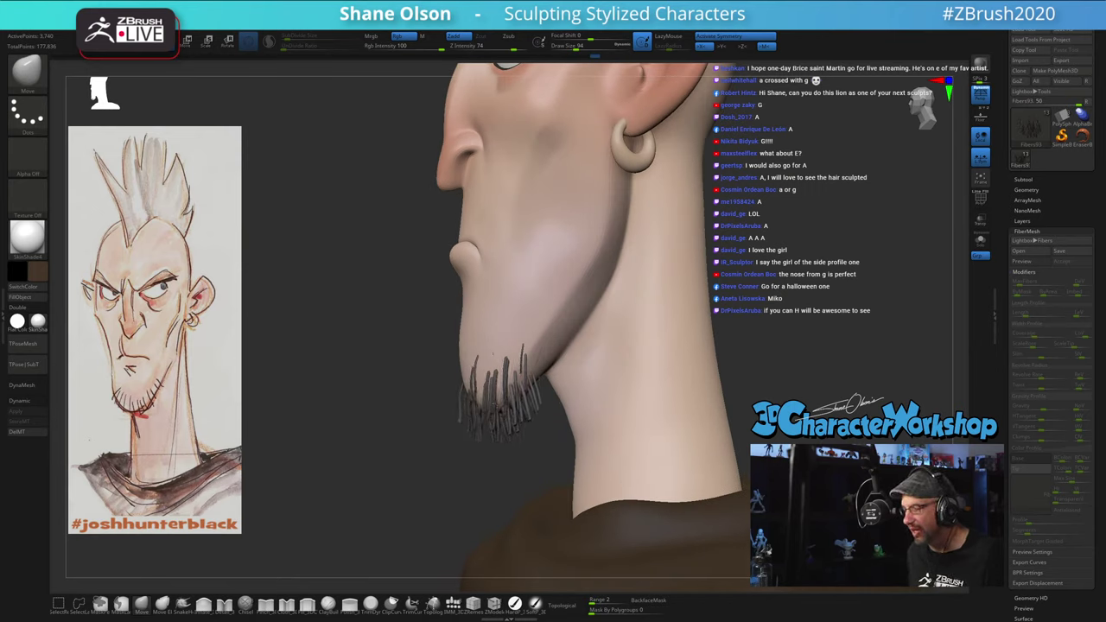
left_click_drag(464, 494, 440, 500)
left_click_drag(492, 413, 484, 444)
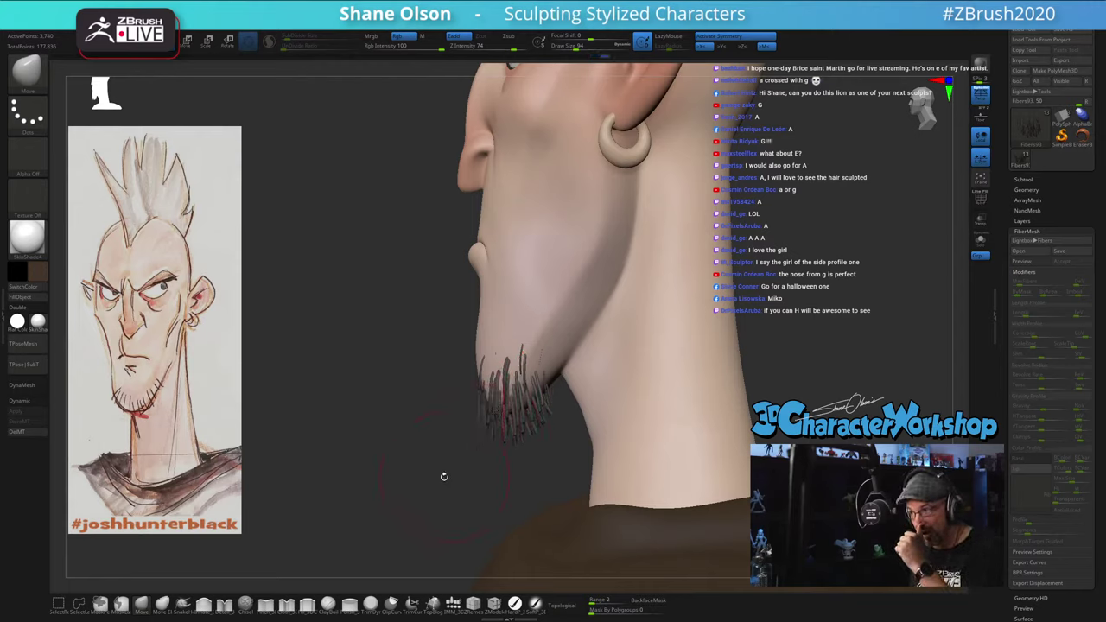
left_click_drag(425, 424, 420, 437)
key("s")
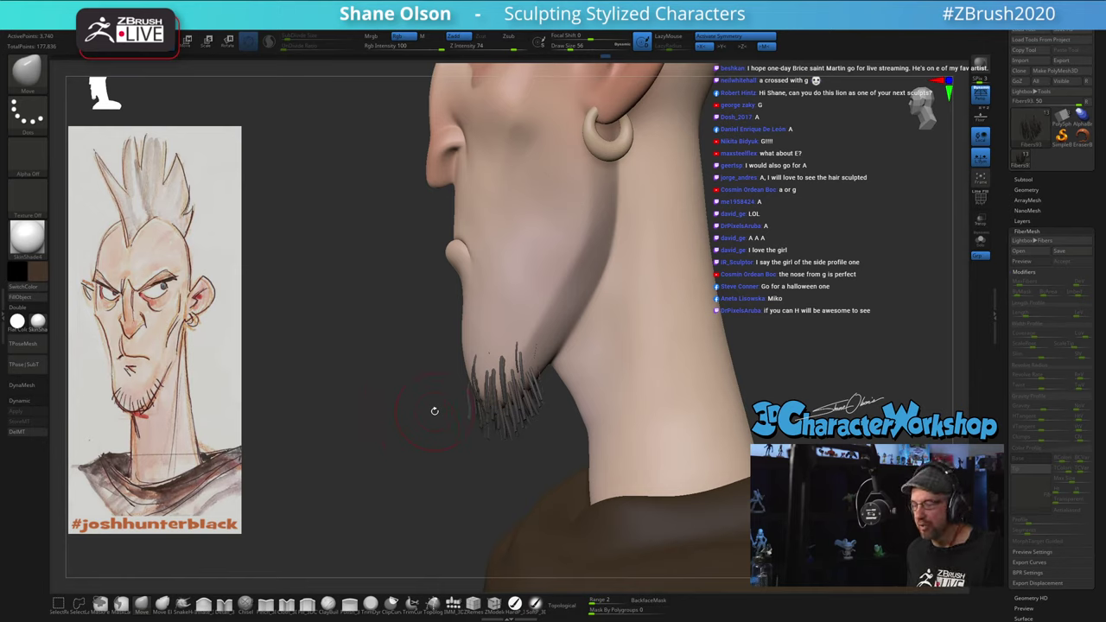
Step: Nudge the goatee fibers under the chin into shape with the Move brush
left_click_drag(407, 416, 738, 346)
key("s")
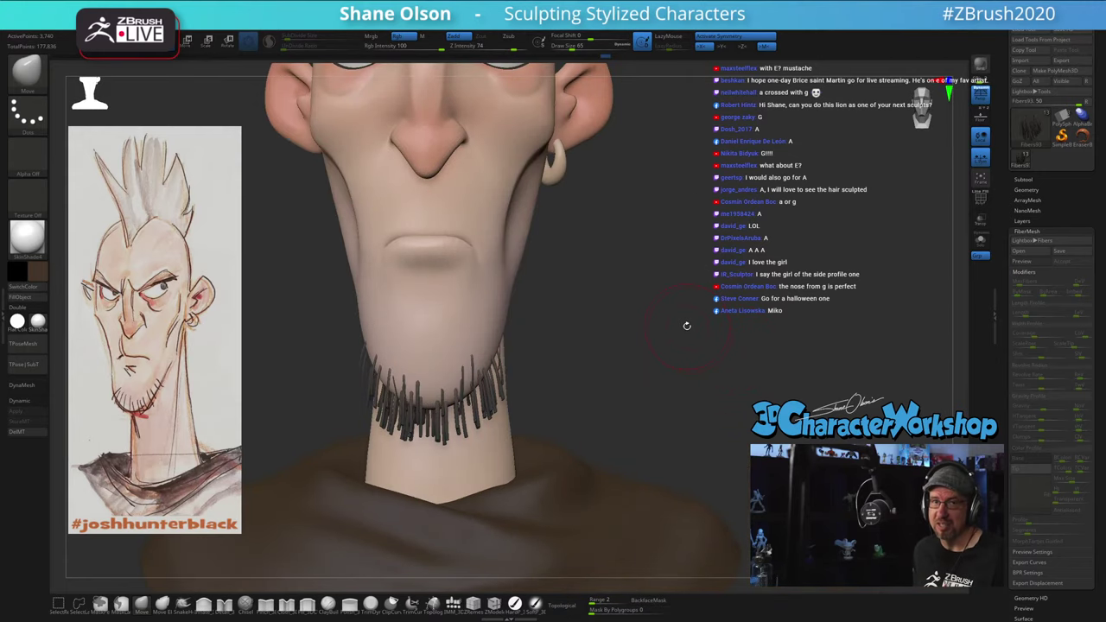
left_click_drag(687, 326, 546, 370)
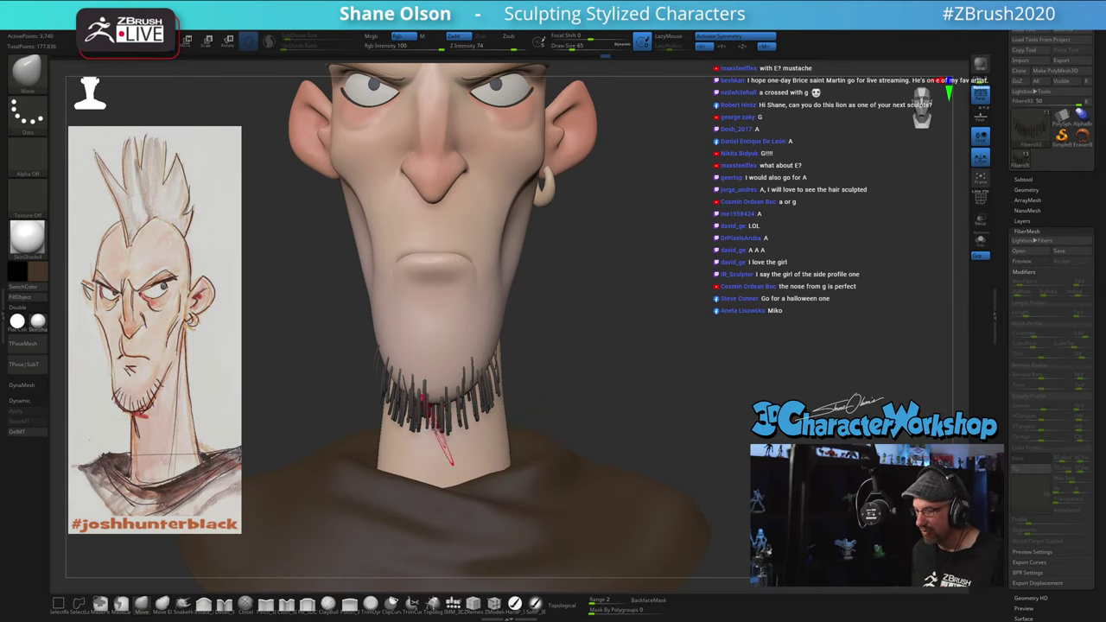
left_click_drag(447, 425, 434, 438)
mouse_move(562, 391)
left_mouse_down("alt")
mouse_move(559, 346)
mouse_move(647, 341)
mouse_move(683, 323)
left_mouse_up("alt")
key("s")
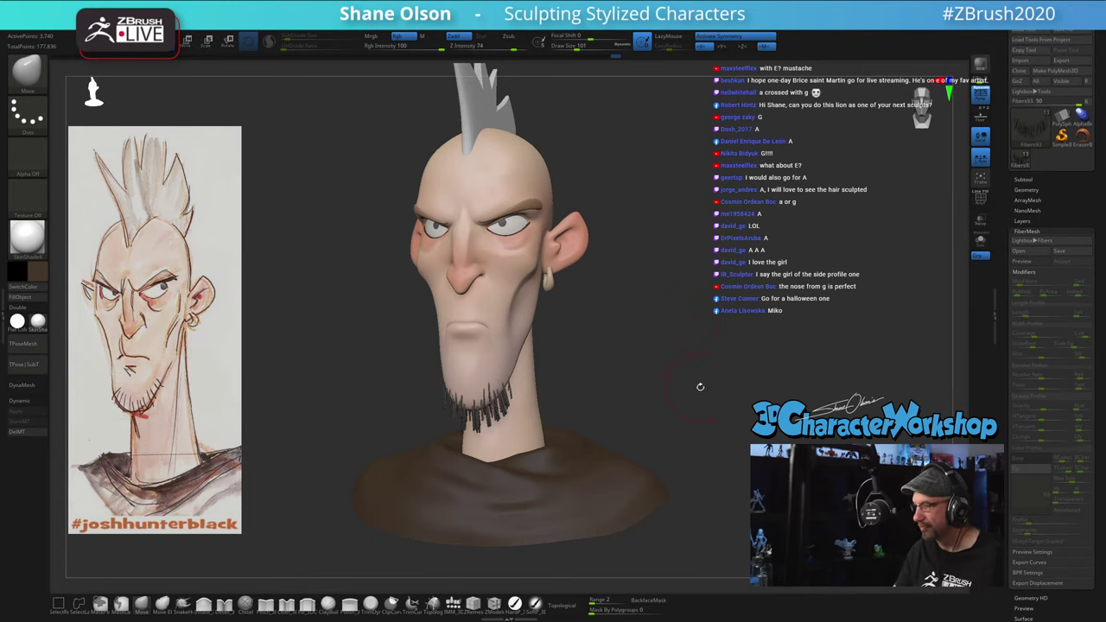
Step: Select the brown cloak and reshape its folds below the chin with the Move brush at a draw size of 192
mouse_move(700, 387)
left_mouse_down()
mouse_move(657, 368)
mouse_move(706, 366)
mouse_move(697, 426)
mouse_move(714, 398)
left_mouse_up()
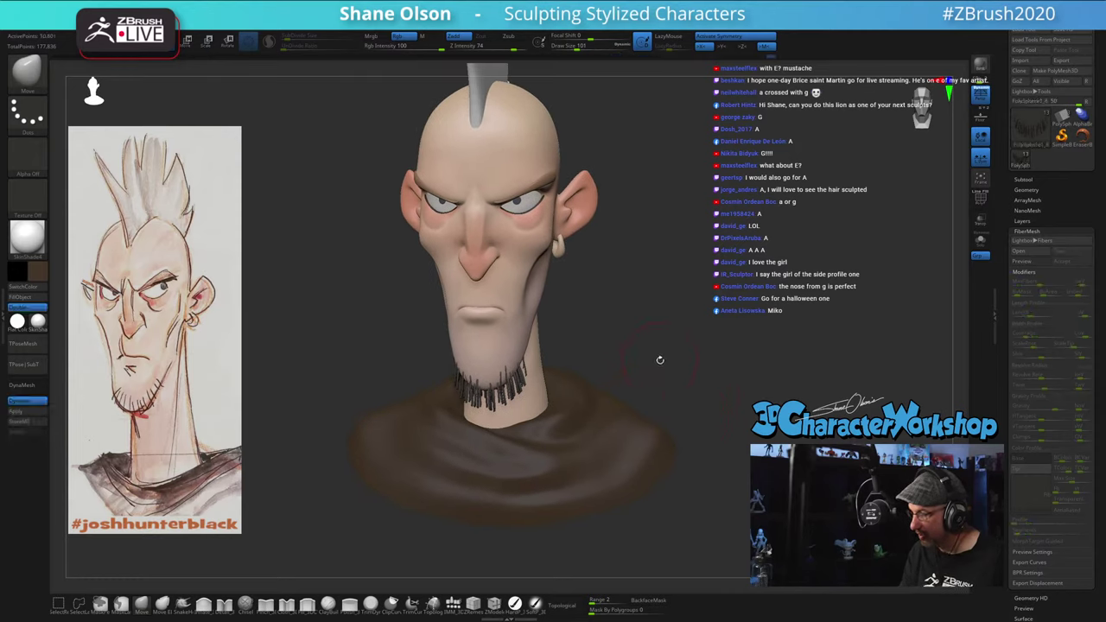
left_click_drag(663, 368, 605, 441)
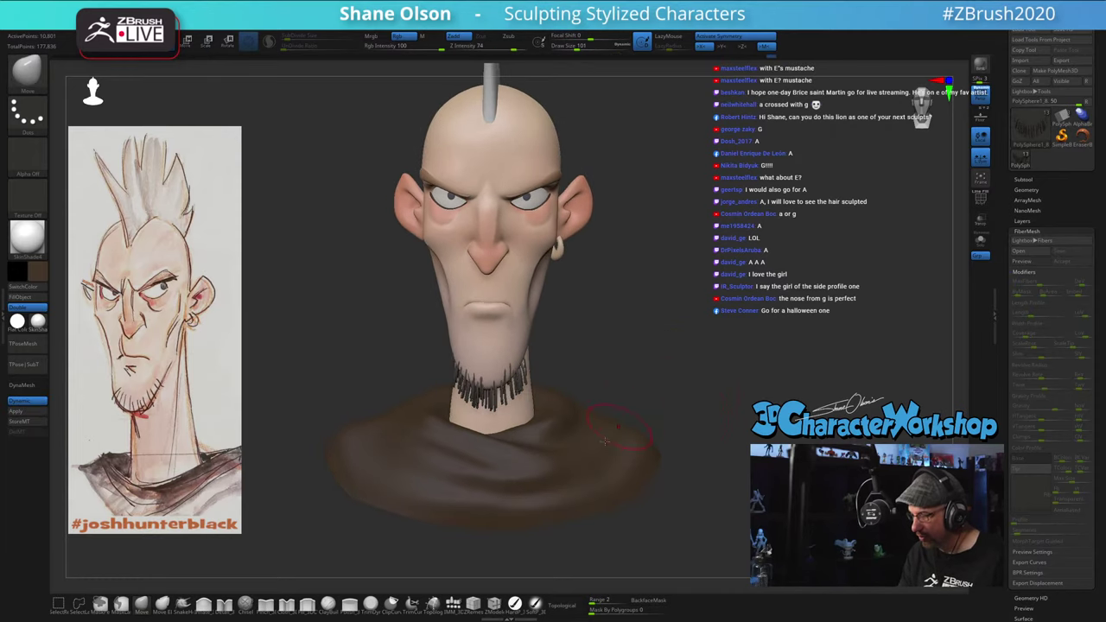
left_click(289, 604)
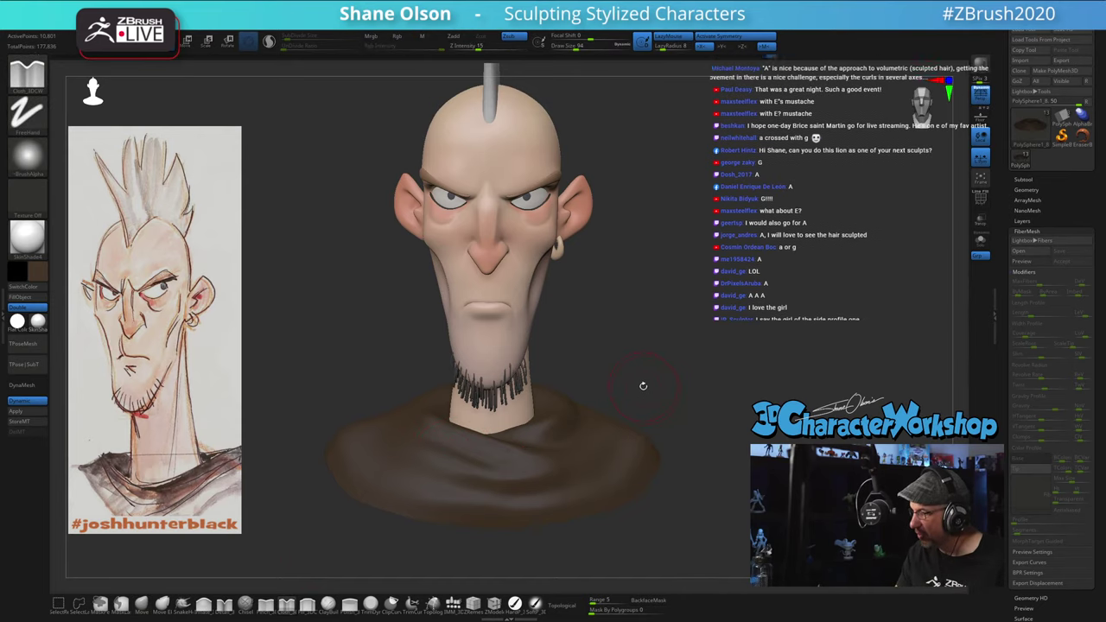
mouse_move(672, 362)
left_mouse_down()
mouse_move(674, 375)
mouse_move(681, 358)
mouse_move(668, 383)
left_mouse_up()
key("s")
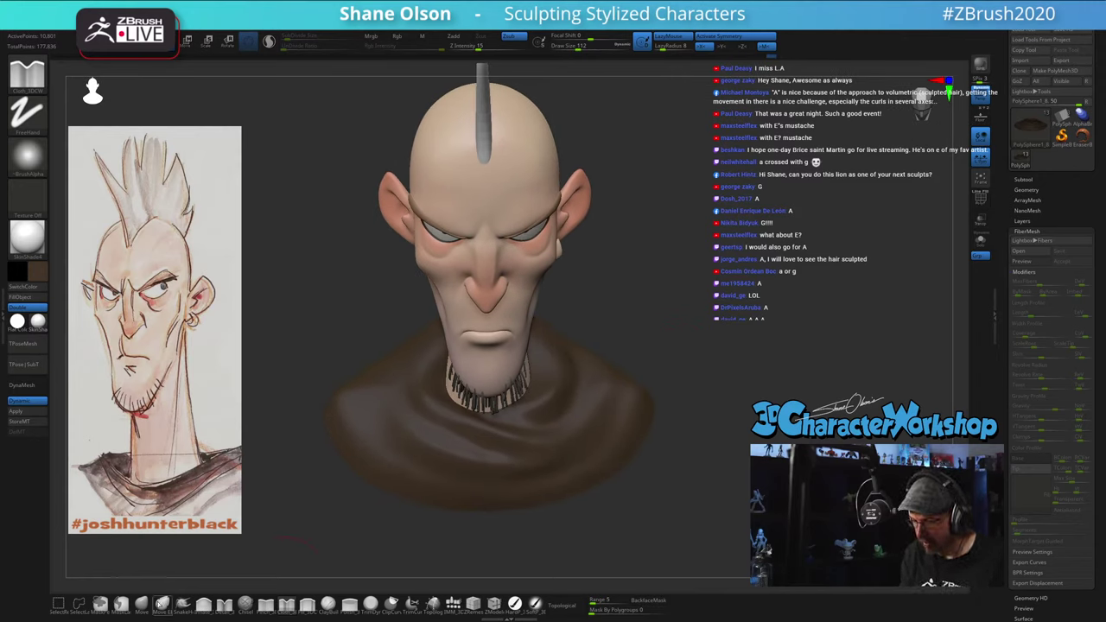
left_click(143, 604)
key("s")
left_click_drag(495, 523, 501, 523)
key("s")
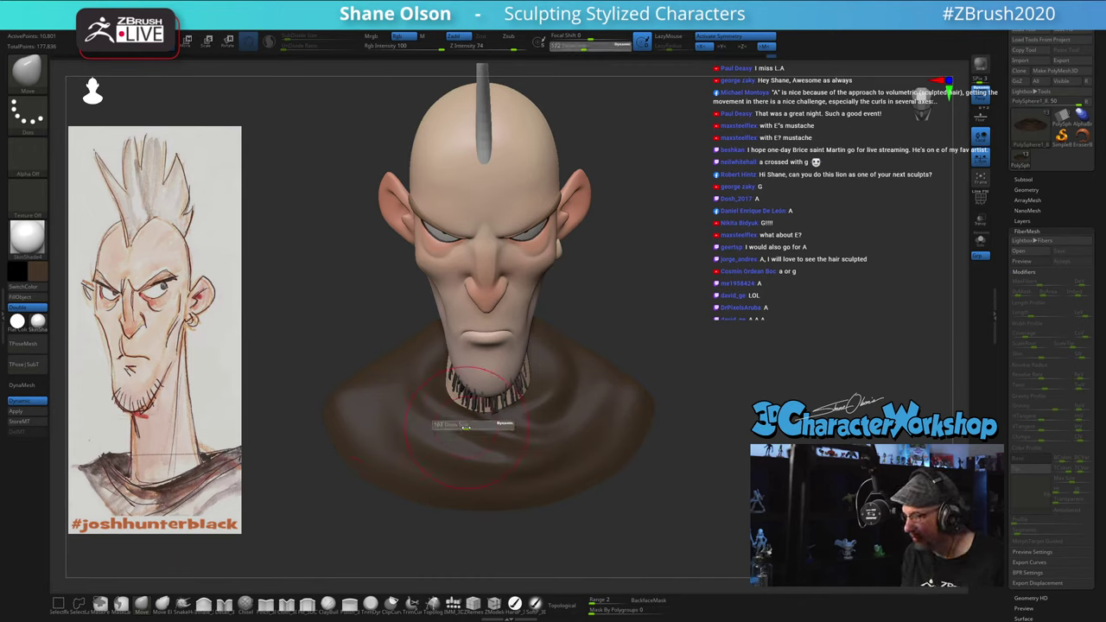
left_click_drag(467, 428, 469, 428)
left_click_drag(481, 419, 485, 437)
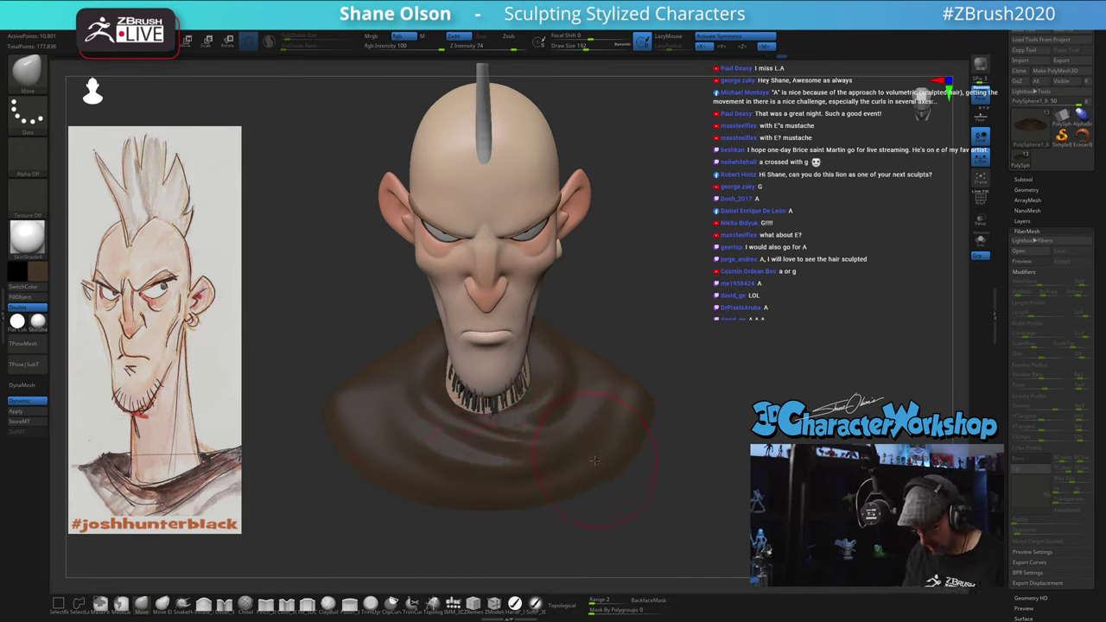
Step: Turn off symmetry for the cloak and reduce the Move brush's draw size to 128
key("x")
key("s")
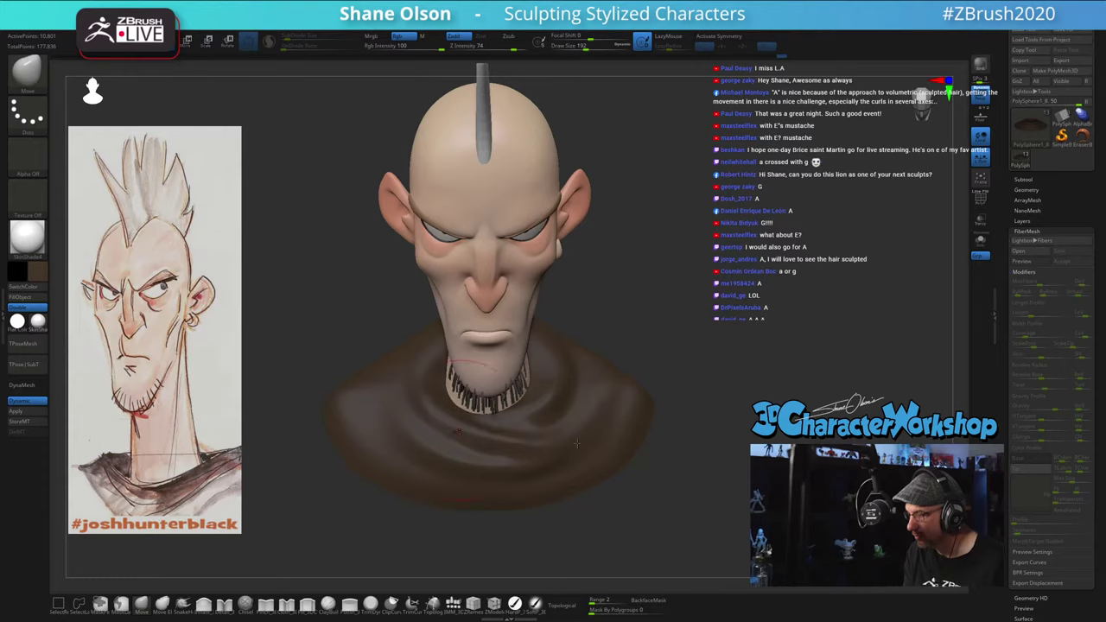
mouse_move(577, 444)
right_mouse_down()
mouse_move(612, 416)
mouse_move(578, 405)
mouse_move(701, 384)
right_mouse_up()
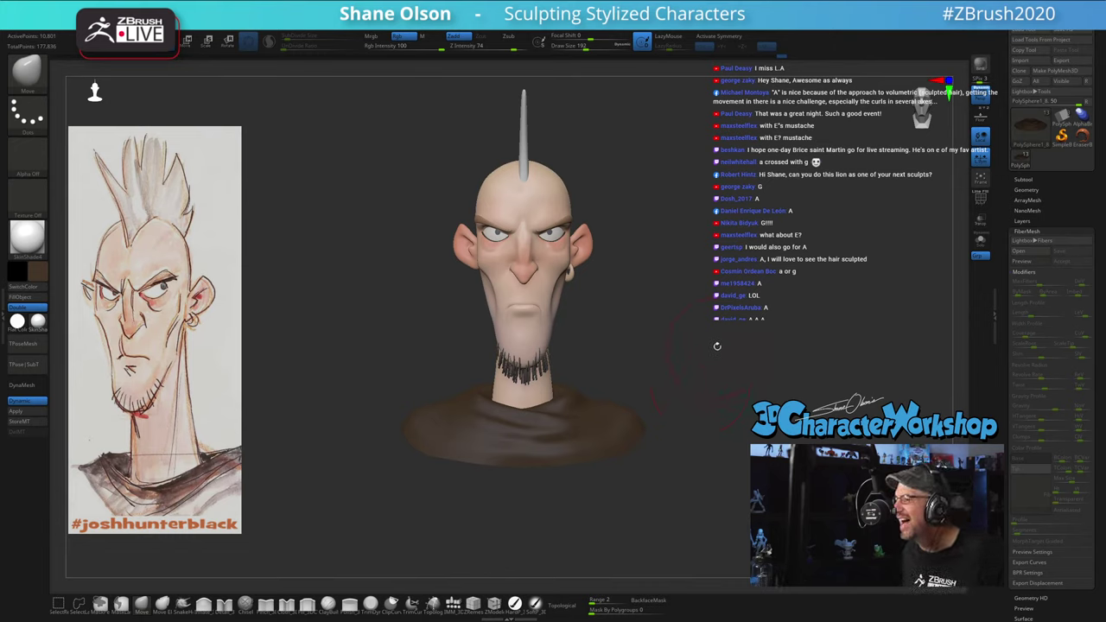
key("s")
left_click_drag(716, 348, 710, 344)
key("s")
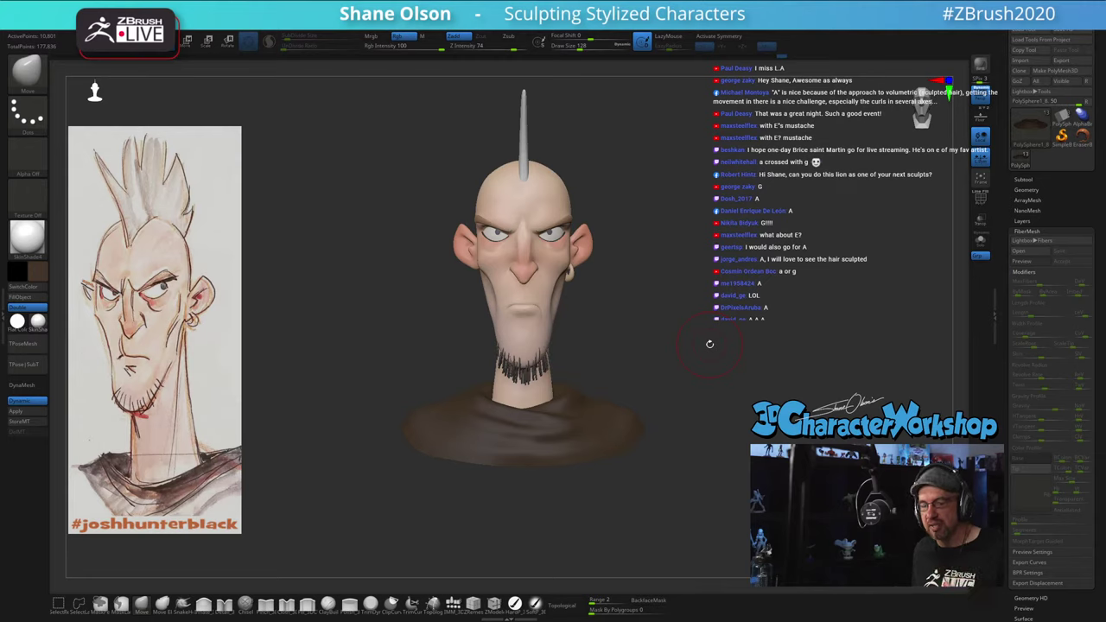
Step: Refine the cloak's silhouette asymmetrically with the Move brush, using a draw size of 112
key("s")
mouse_move(706, 358)
left_mouse_down()
mouse_move(701, 395)
mouse_move(667, 379)
left_mouse_up()
key("s")
mouse_move(686, 317)
left_mouse_down()
mouse_move(560, 380)
mouse_move(627, 374)
left_mouse_up()
key("s")
key("s")
left_click_drag(508, 373, 542, 390)
key("s")
left_click_drag(761, 441, 596, 435)
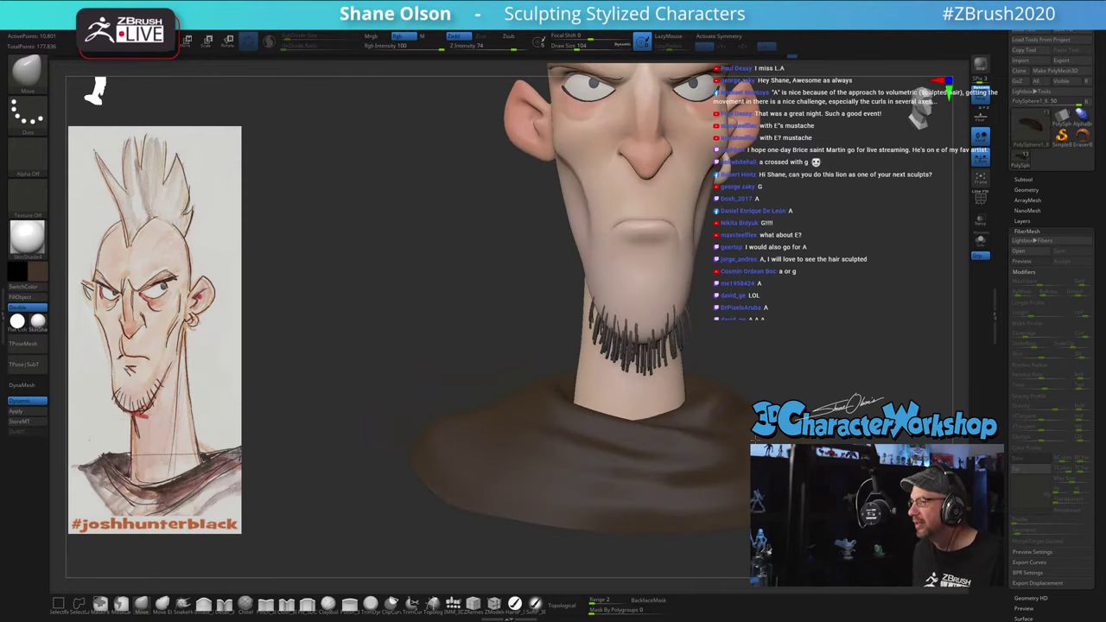
mouse_move(873, 317)
left_mouse_down("alt")
mouse_move(750, 336)
mouse_move(735, 315)
left_mouse_up("alt")
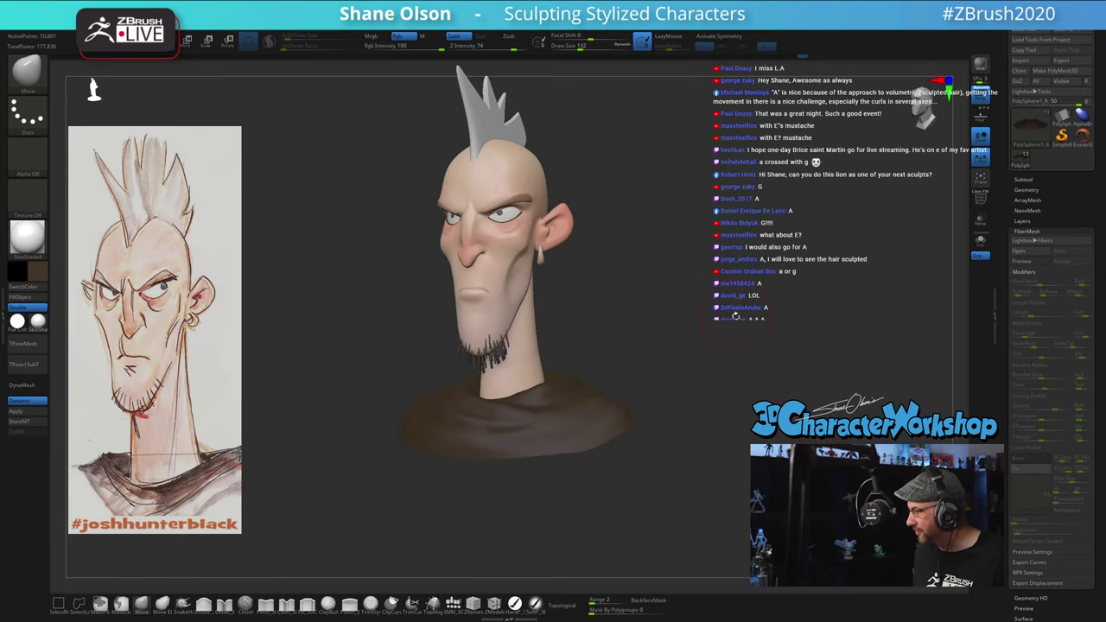
mouse_move(685, 364)
left_mouse_down()
mouse_move(749, 357)
mouse_move(689, 366)
left_mouse_up()
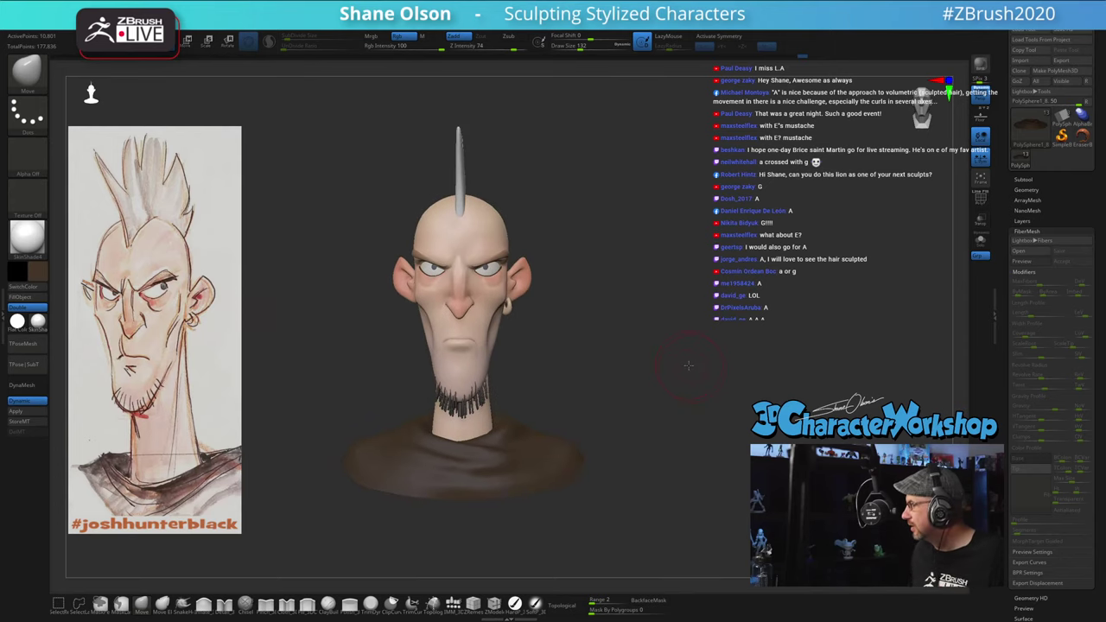
Step: Save the tool over the existing Josh_PunkHead_04 file
left_click(1072, 35)
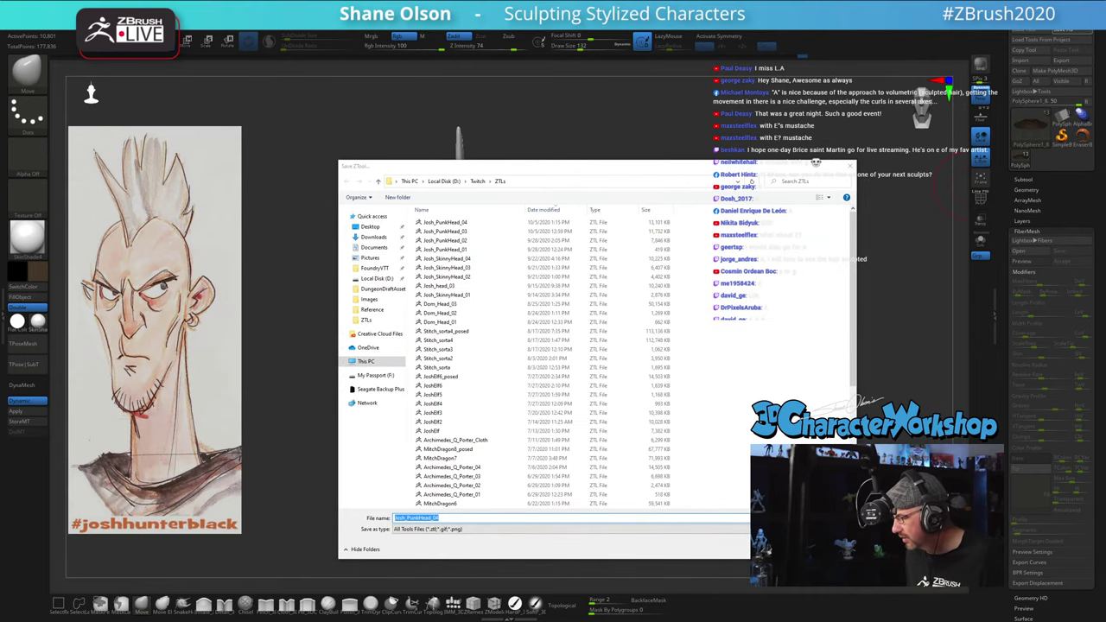
key("Return")
left_click(574, 308)
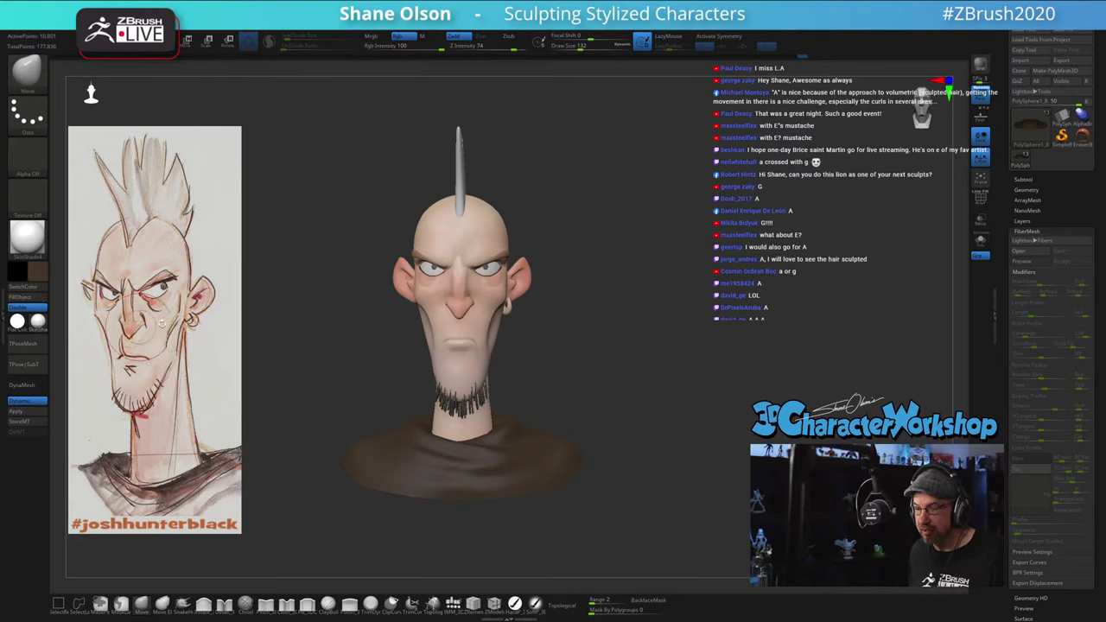
Step: Select the head mesh, apply its dynamic subdivision, and try to subdivide it further
right_click_drag(604, 321, 567, 368, "ctrl")
left_click(500, 321, "alt")
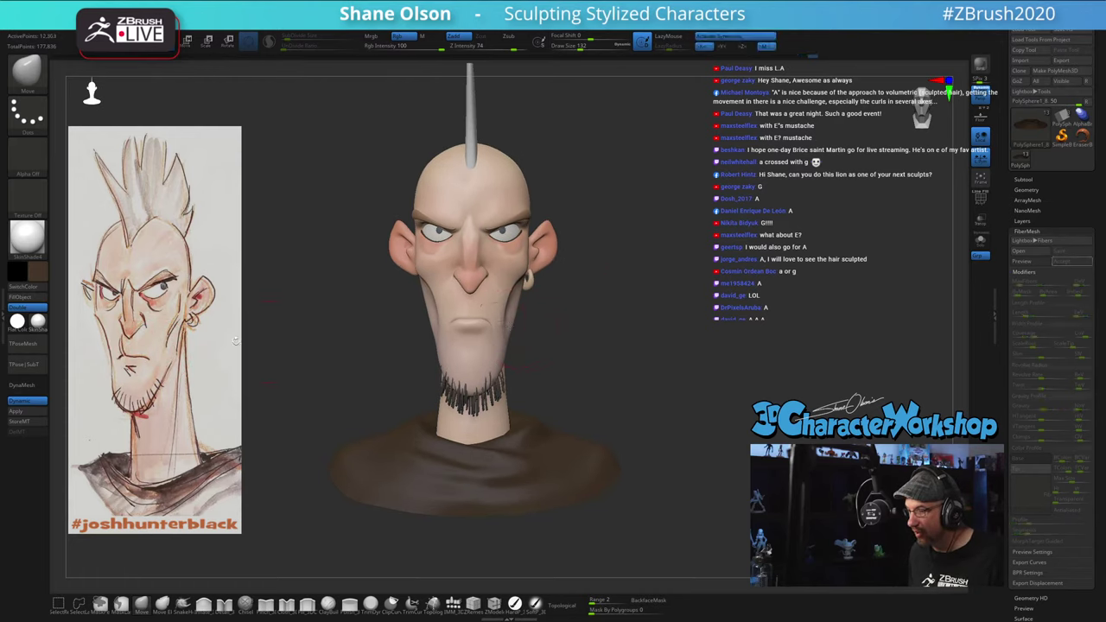
left_click(28, 413)
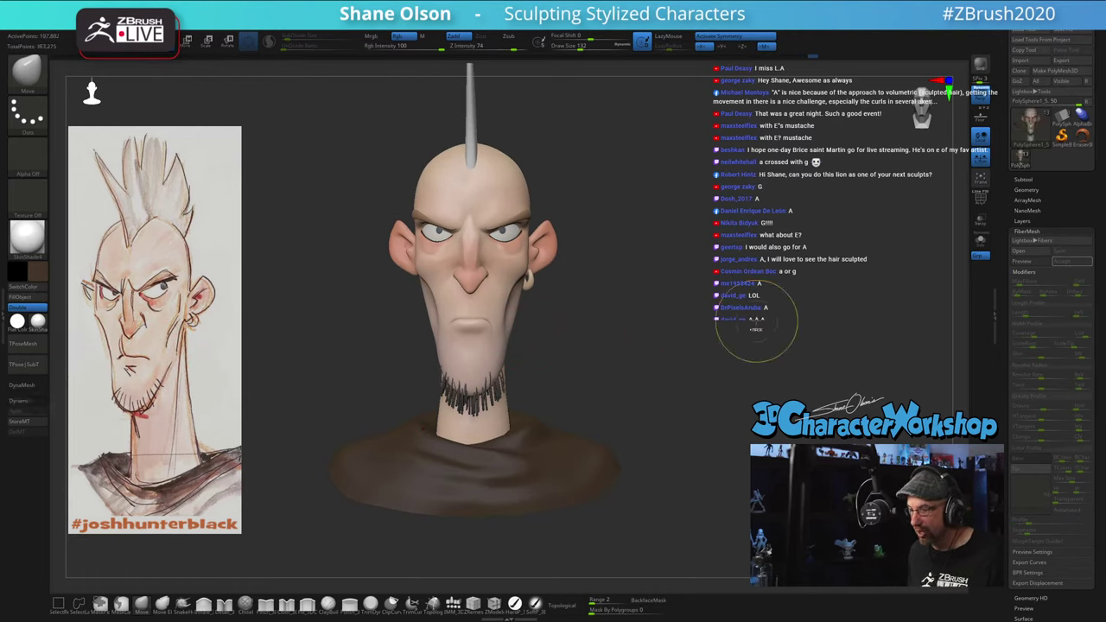
key("ctrl+d")
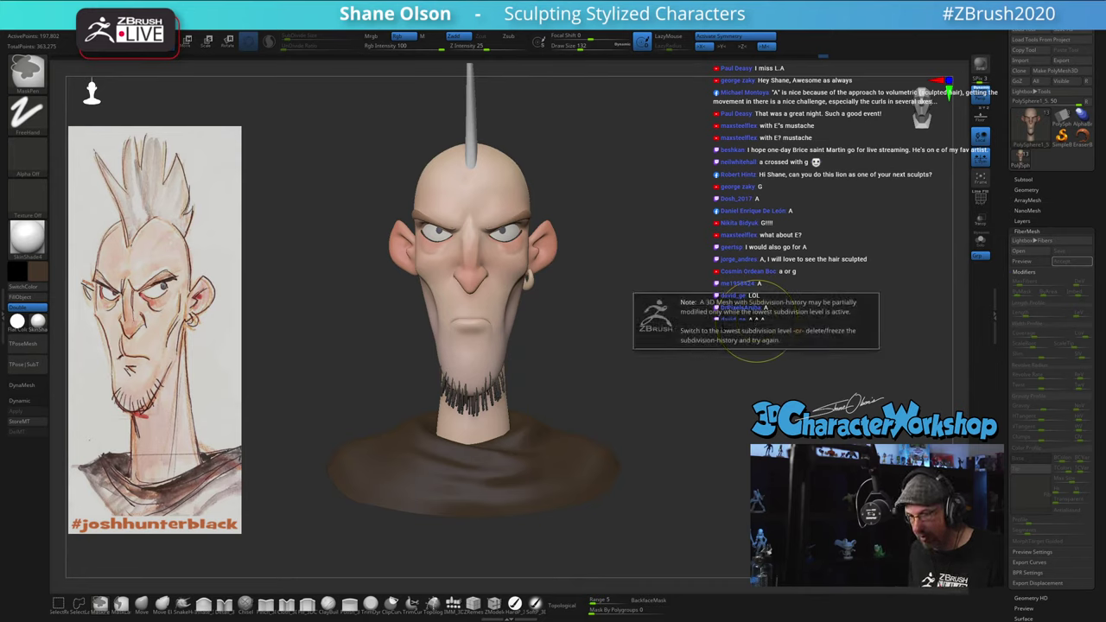
Step: Keep the Move brush active and open the head mesh's geometry settings with its subdivision levels
left_click_drag(685, 316, 693, 326, "alt")
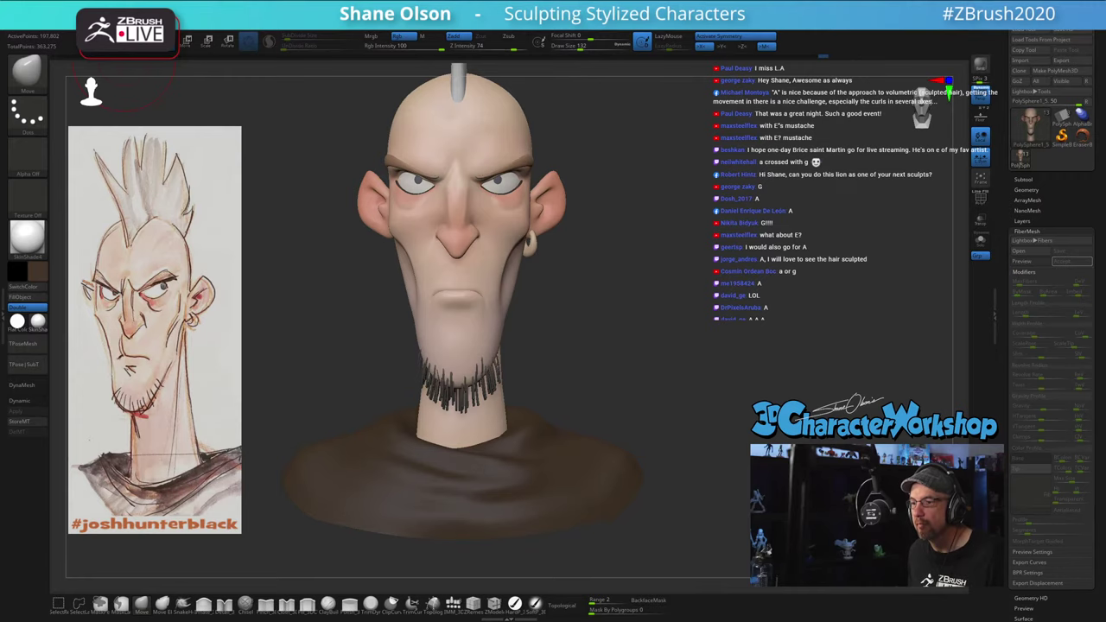
left_click_drag(834, 389, 733, 400)
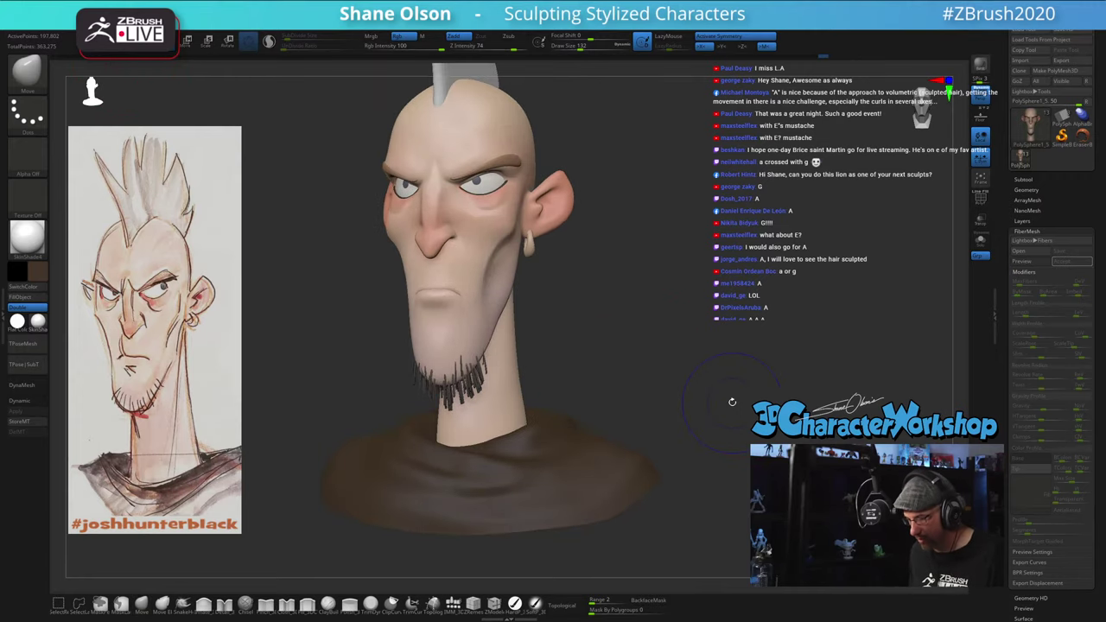
left_click(142, 605)
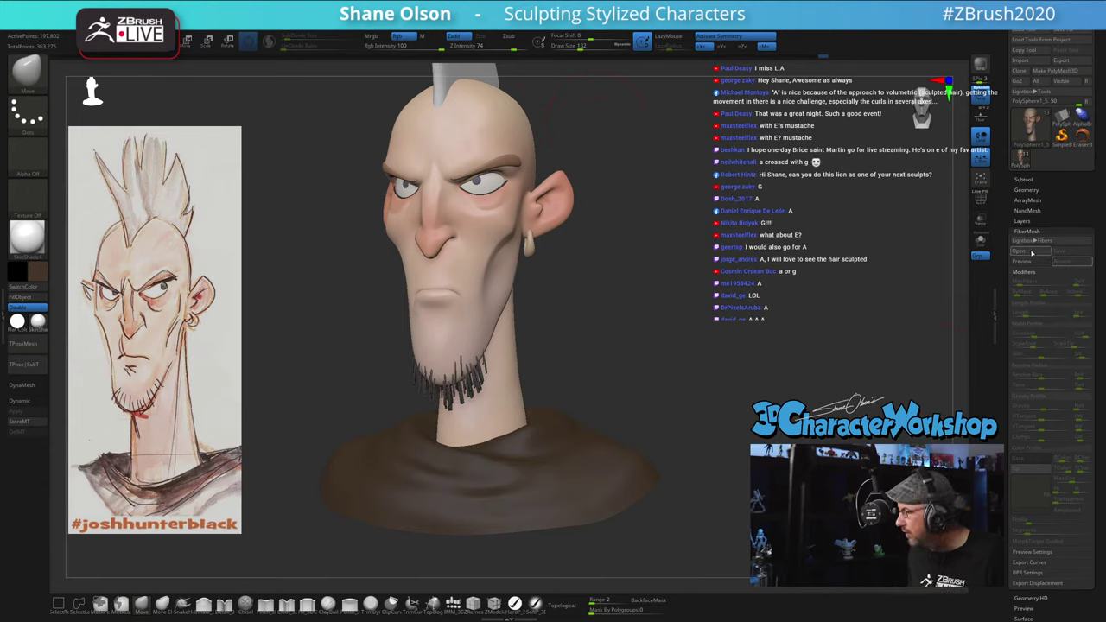
left_click(1033, 180)
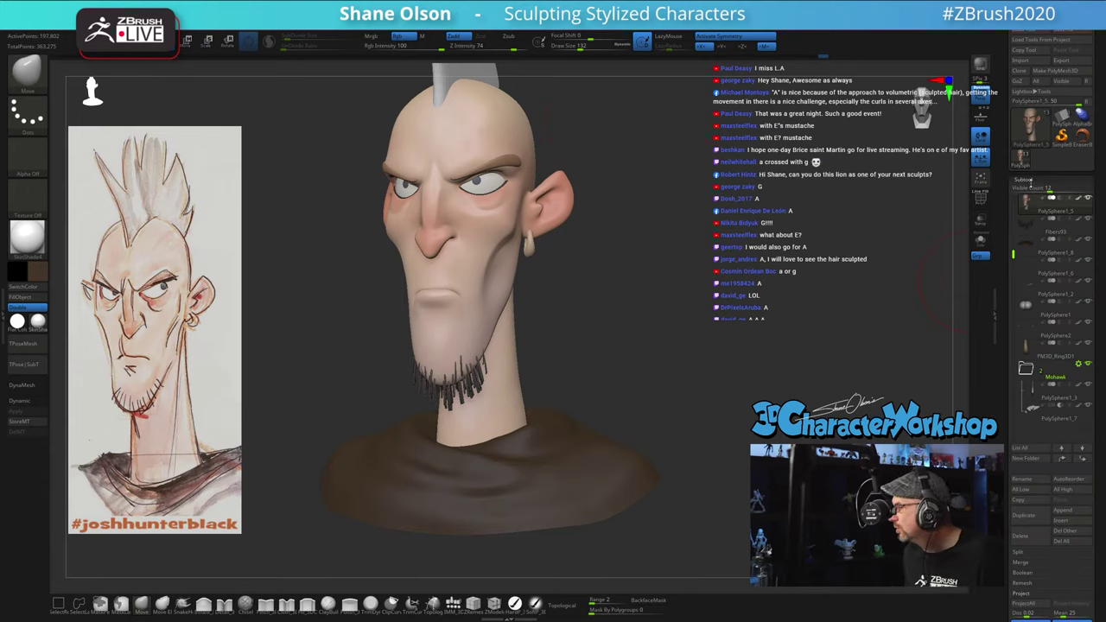
left_click(1030, 180)
left_click(1029, 189)
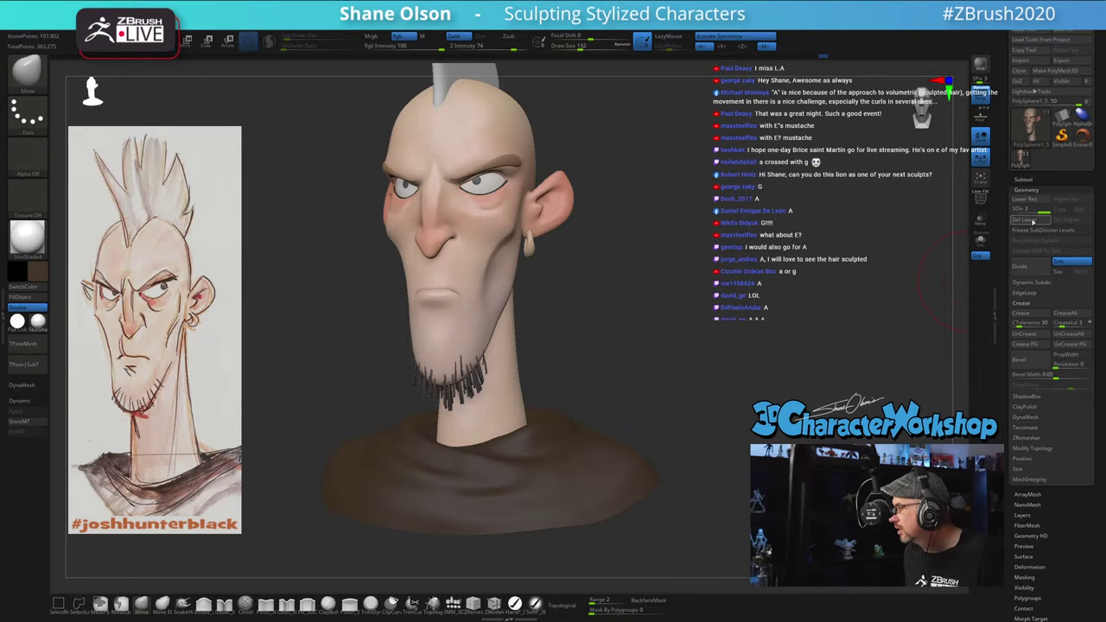
Step: Subdivide the head mesh to subdivision level 4
key("ctrl+d")
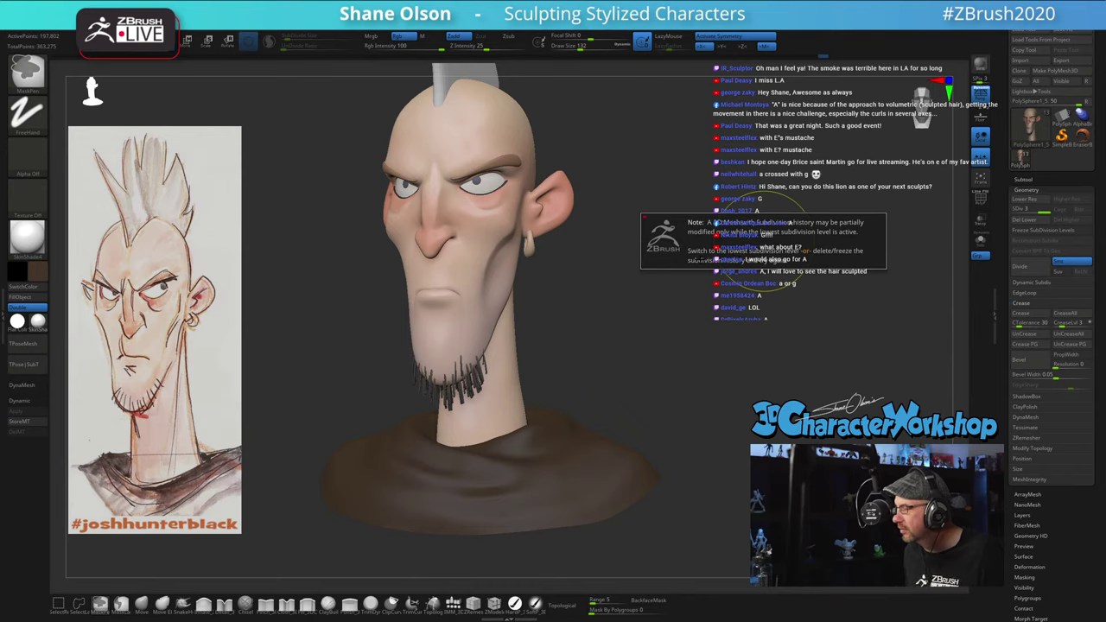
key("b")
key("s")
key("t")
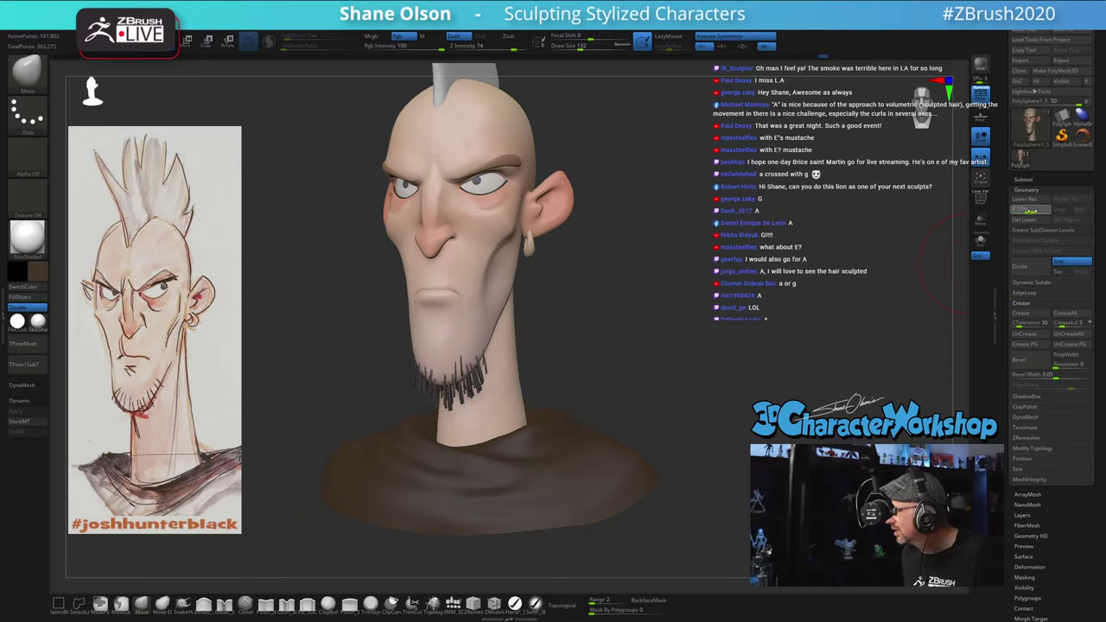
left_click_drag(1057, 209, 1063, 211)
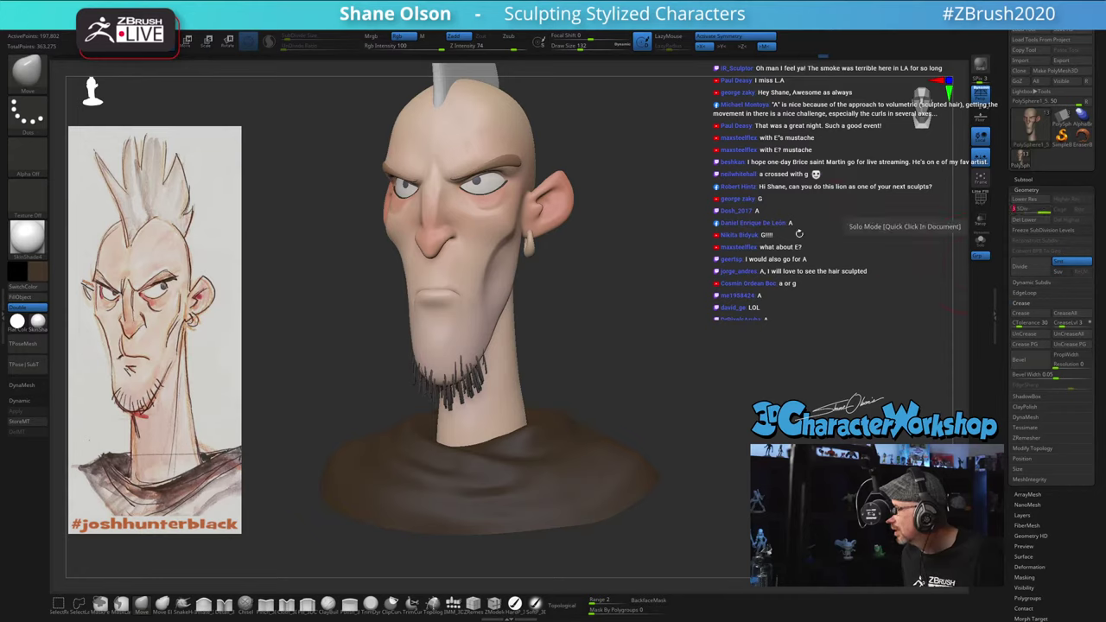
left_click(1044, 201)
key("d")
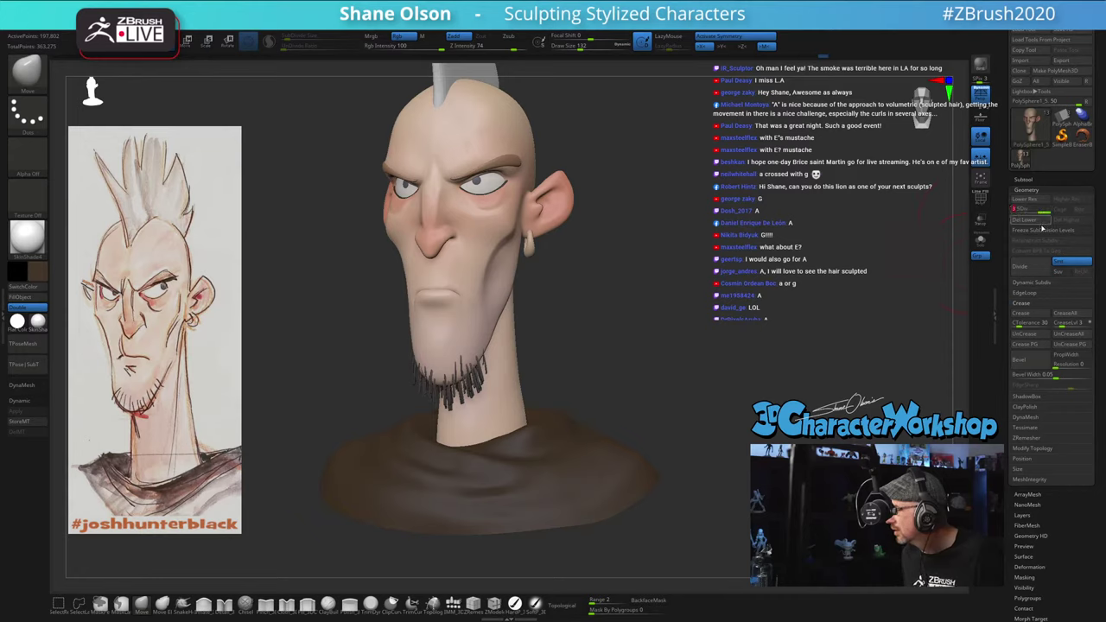
left_click_drag(681, 238, 700, 302)
key("d")
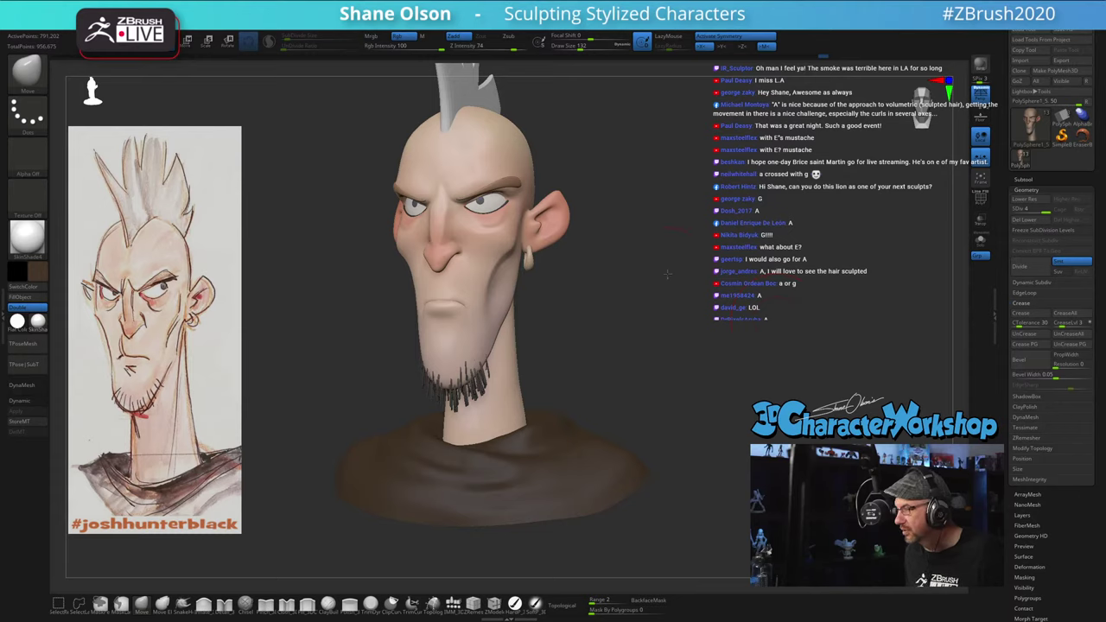
Step: Switch from the Move brush to the Cloth_3DCW brush at draw size 83 for sculpting the head mesh's neck
left_click_drag(667, 275, 659, 271)
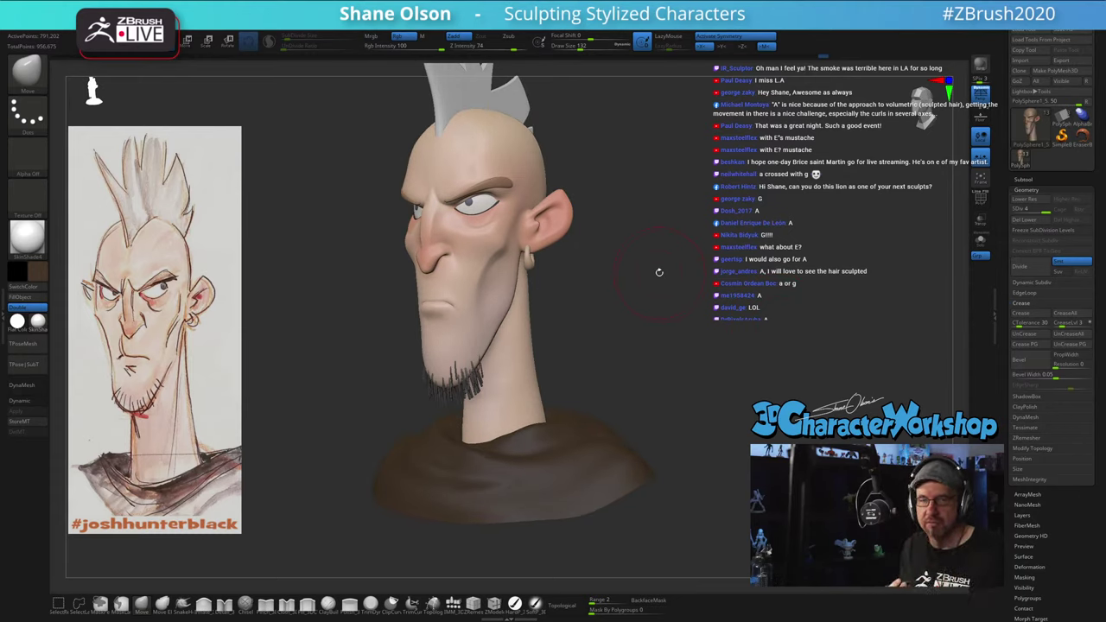
left_click_drag(711, 373, 617, 381)
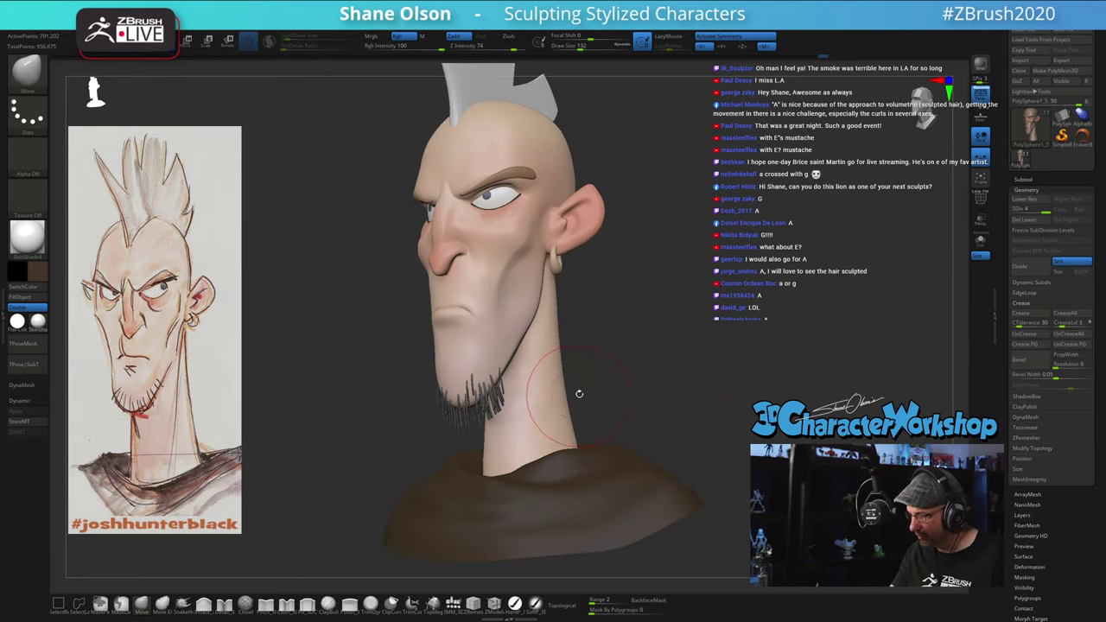
key("[")
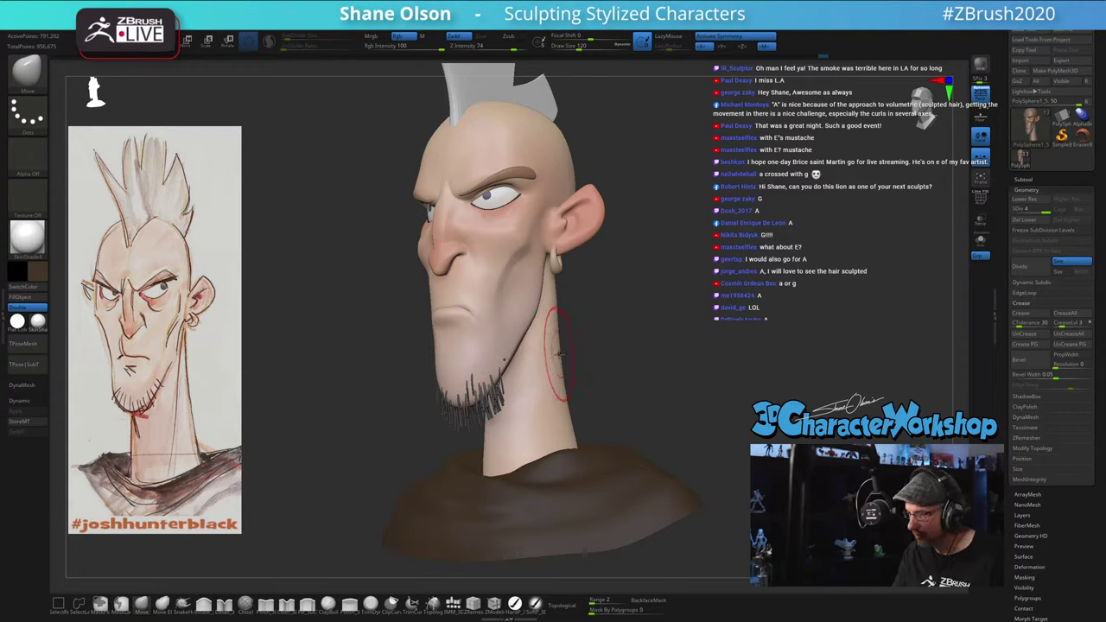
left_click(289, 607)
key("[")
key("[")
key("[")
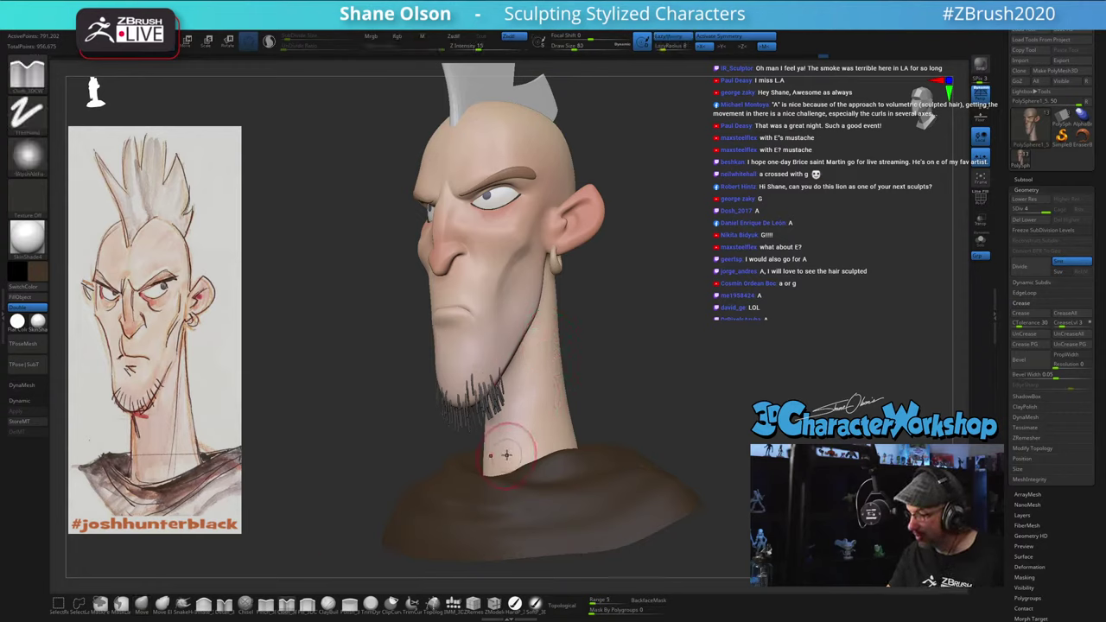
mouse_move(647, 380)
left_mouse_down()
mouse_move(631, 384)
mouse_move(657, 389)
mouse_move(647, 391)
mouse_move(706, 369)
mouse_move(649, 416)
mouse_move(678, 374)
mouse_move(667, 370)
left_mouse_up()
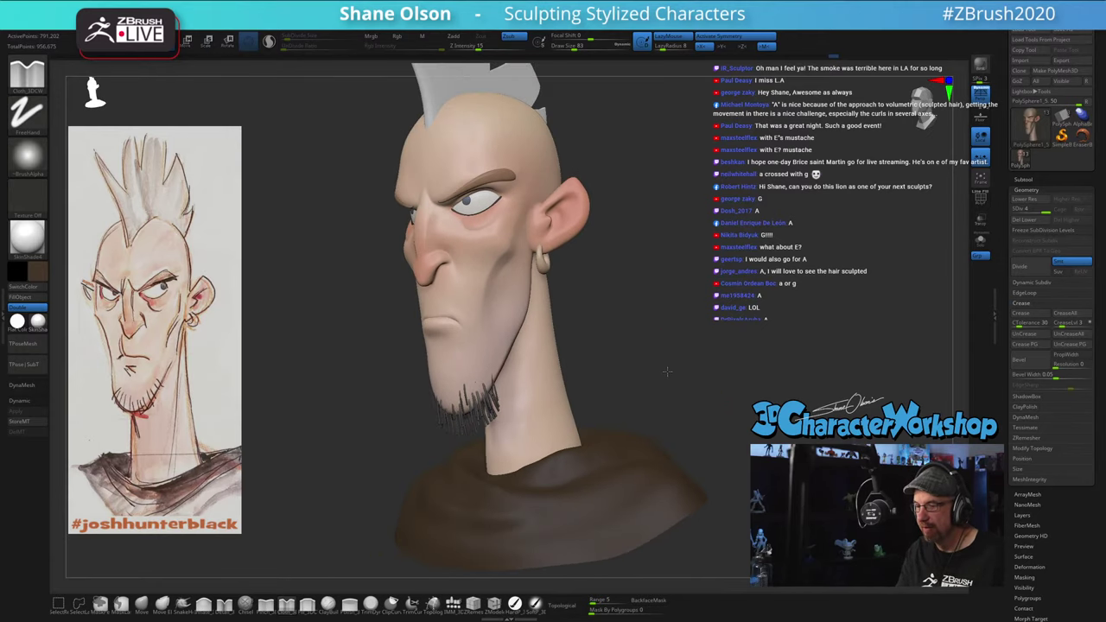
Step: Select the eyebrow mesh and reshape its outer end with the Move brush at draw sizes 41 and 20
left_click(510, 173, "alt")
right_click_drag(497, 188, 487, 301, "alt")
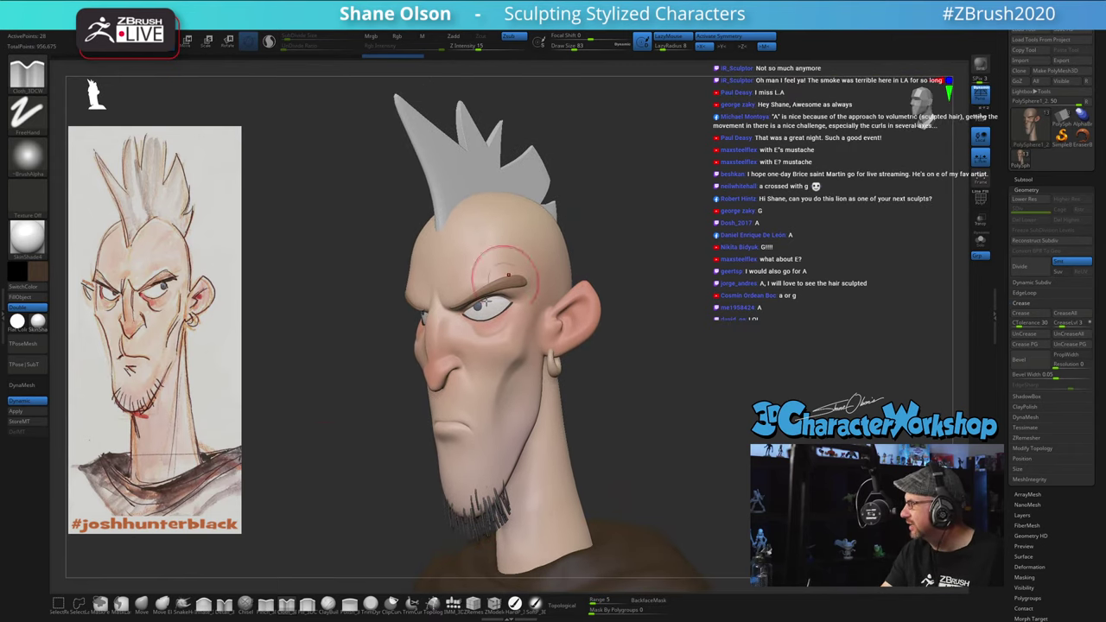
left_click(140, 605)
key("s")
left_click_drag(521, 247, 515, 247)
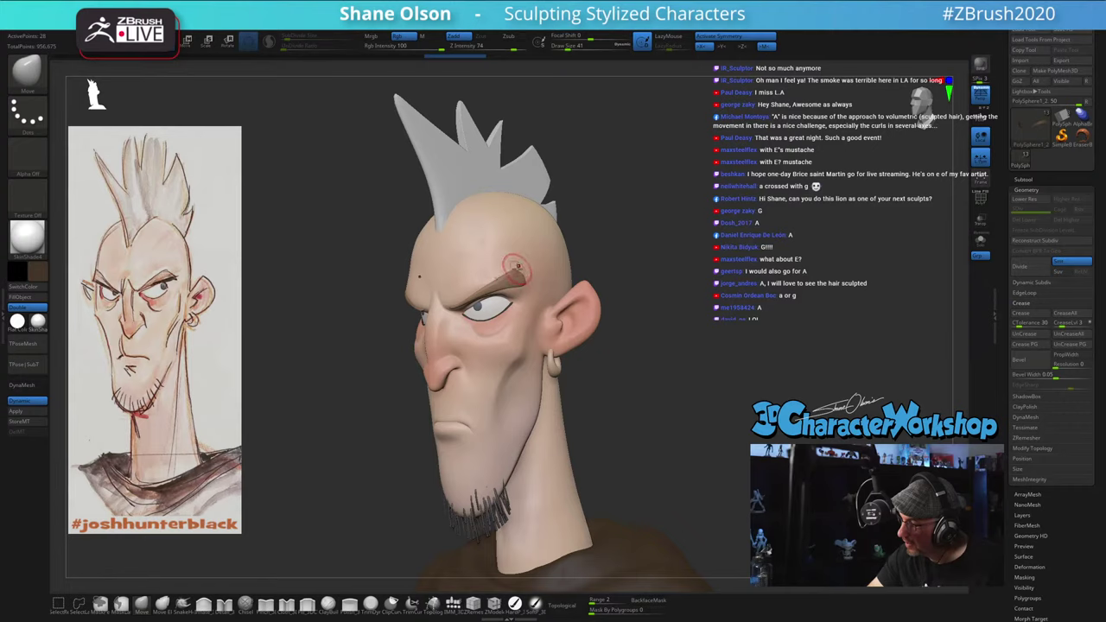
mouse_move(691, 371)
left_mouse_down()
mouse_move(737, 375)
mouse_move(661, 374)
left_mouse_up()
right_click_drag(544, 275, 530, 340, "ctrl")
key("s")
left_click_drag(531, 283, 525, 285)
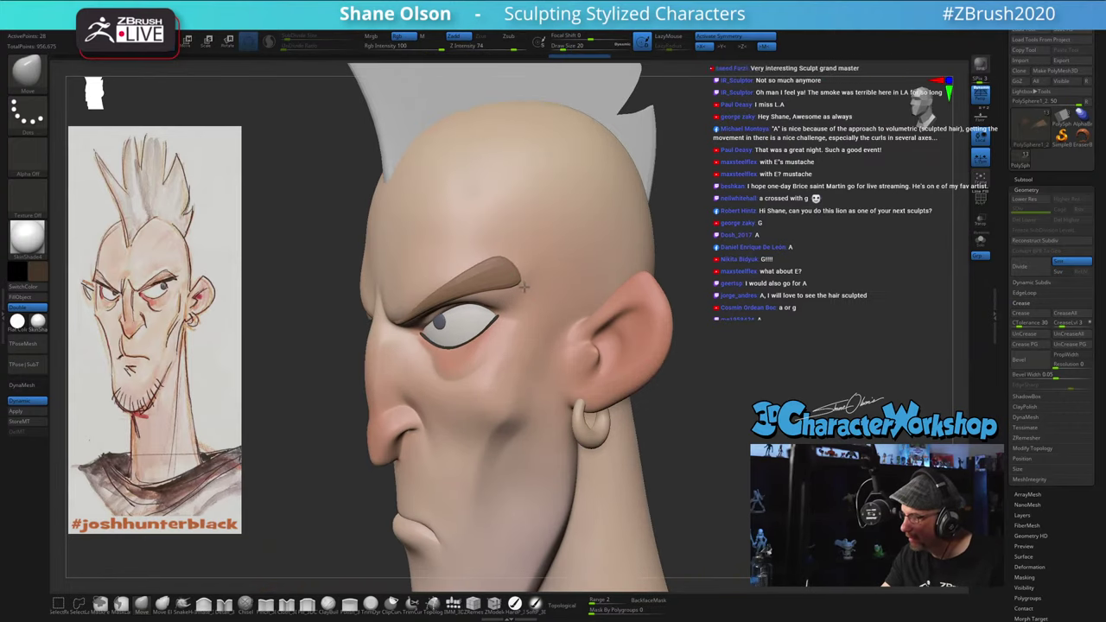
Step: Isolate the eyebrow mesh with its polyframe shown and dynamic subdivision turned off
key("shift+f")
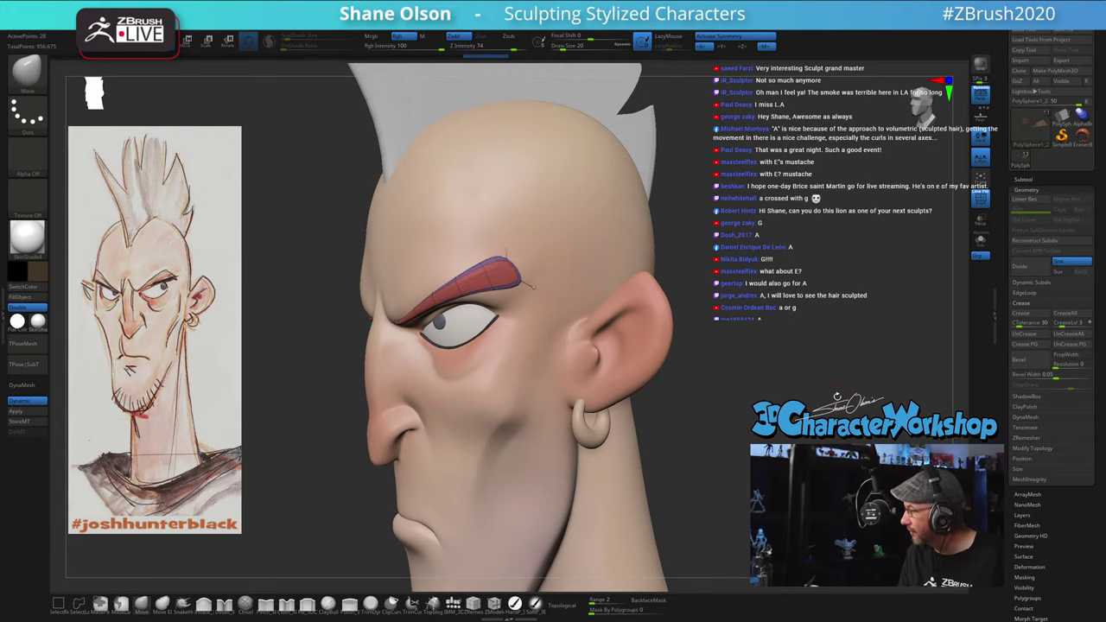
key("shift+f")
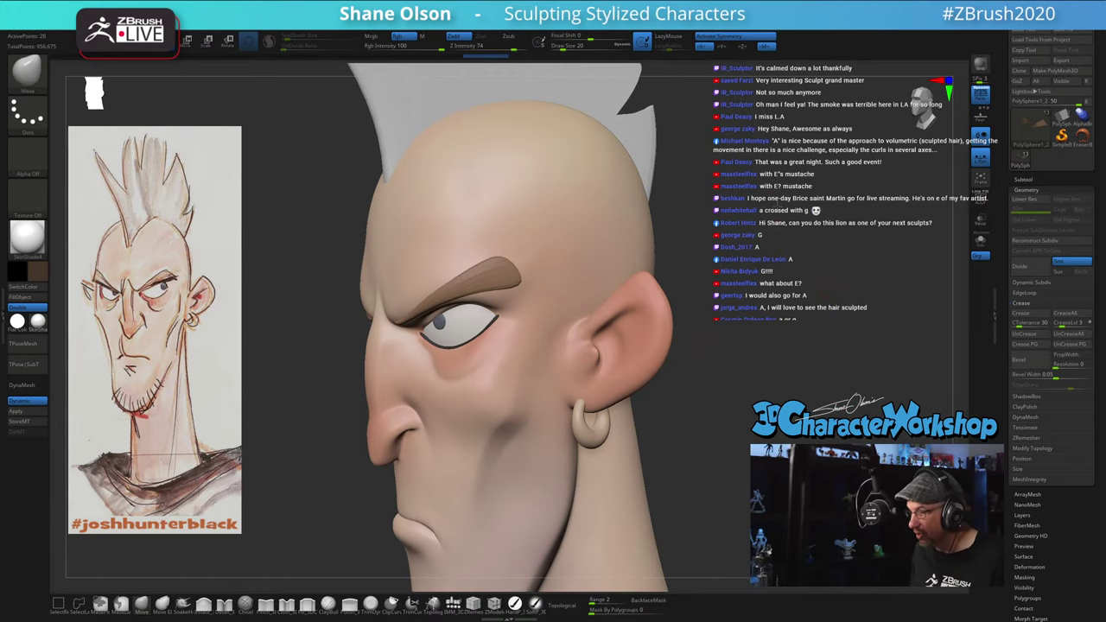
right_click_drag(834, 289, 766, 177)
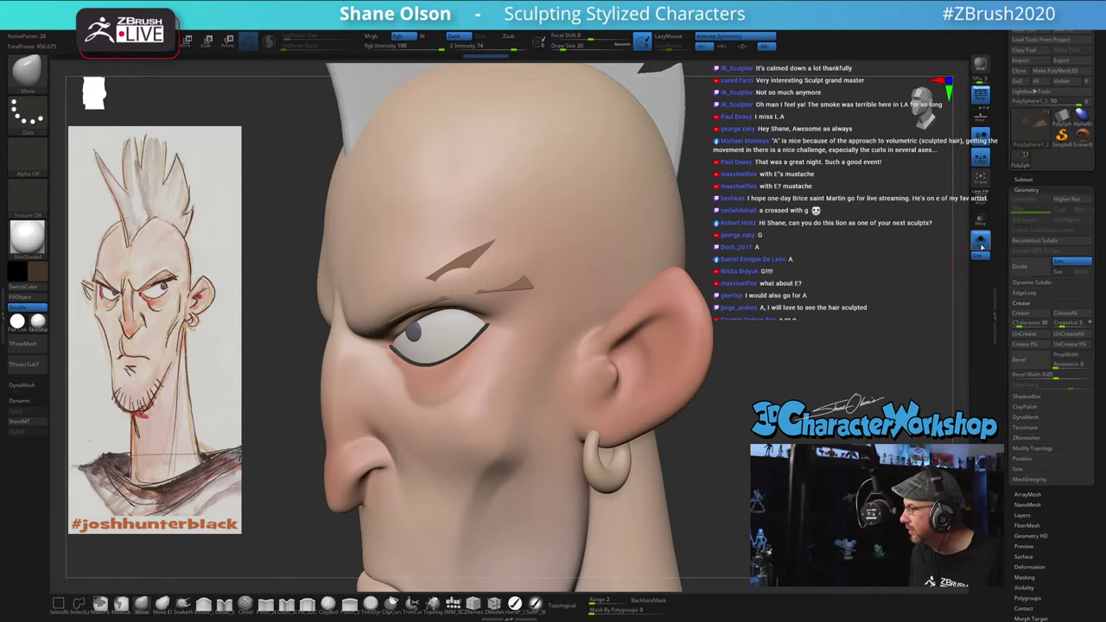
left_click(981, 247)
right_click_drag(734, 281, 785, 287)
key("shift+f")
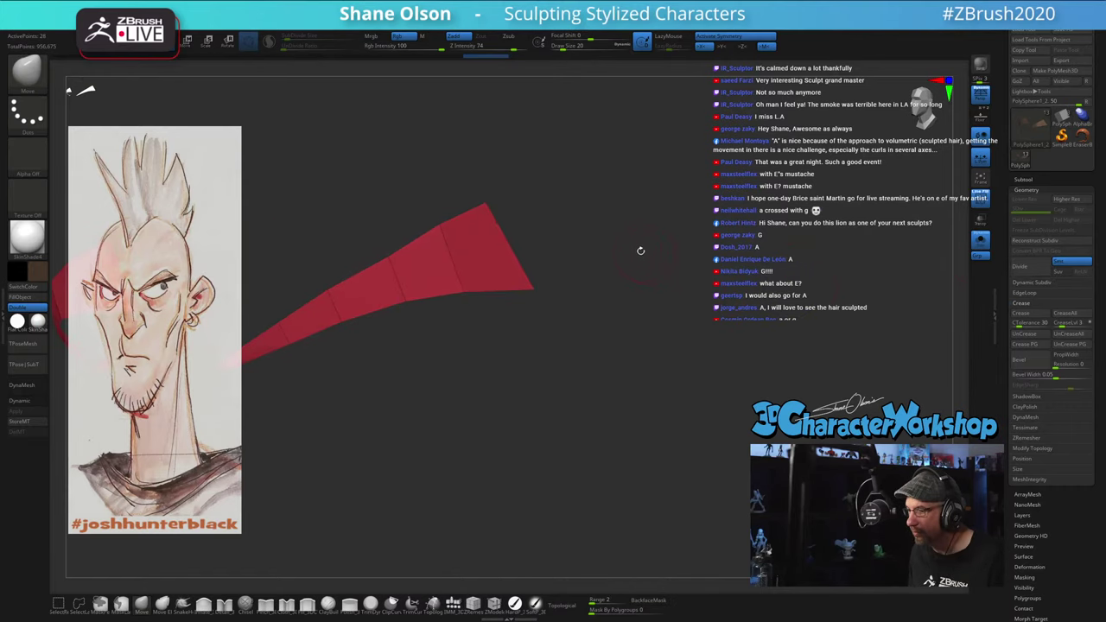
right_click_drag(641, 251, 669, 256)
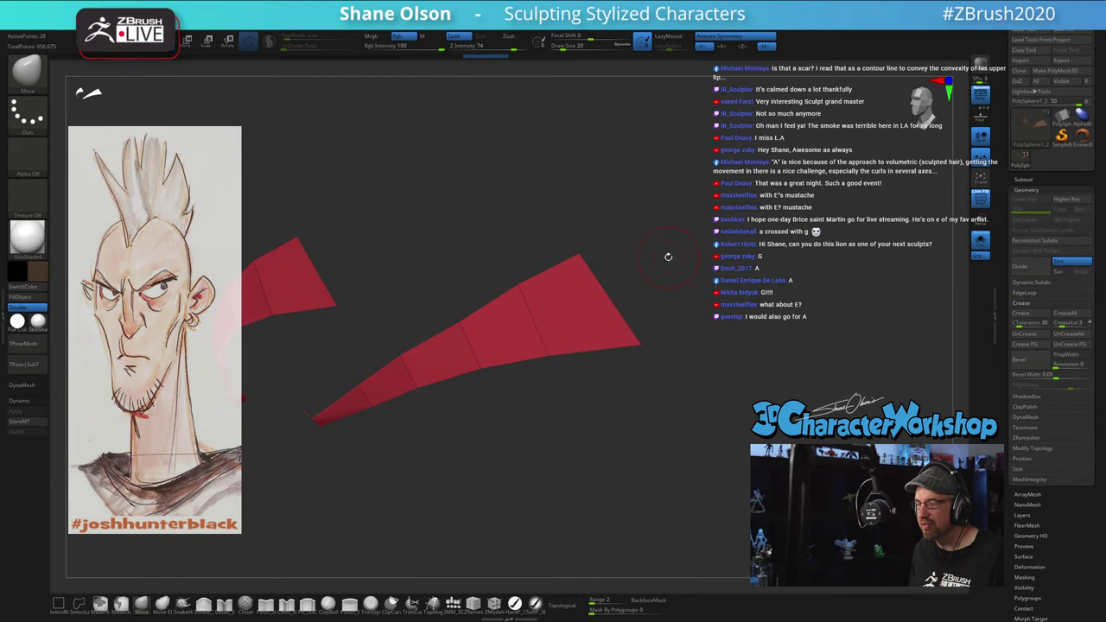
Step: Insert an edge loop near the eyebrow's outer end with the ZModeler brush and turn dynamic subdivision back on
key("s")
left_click(521, 286)
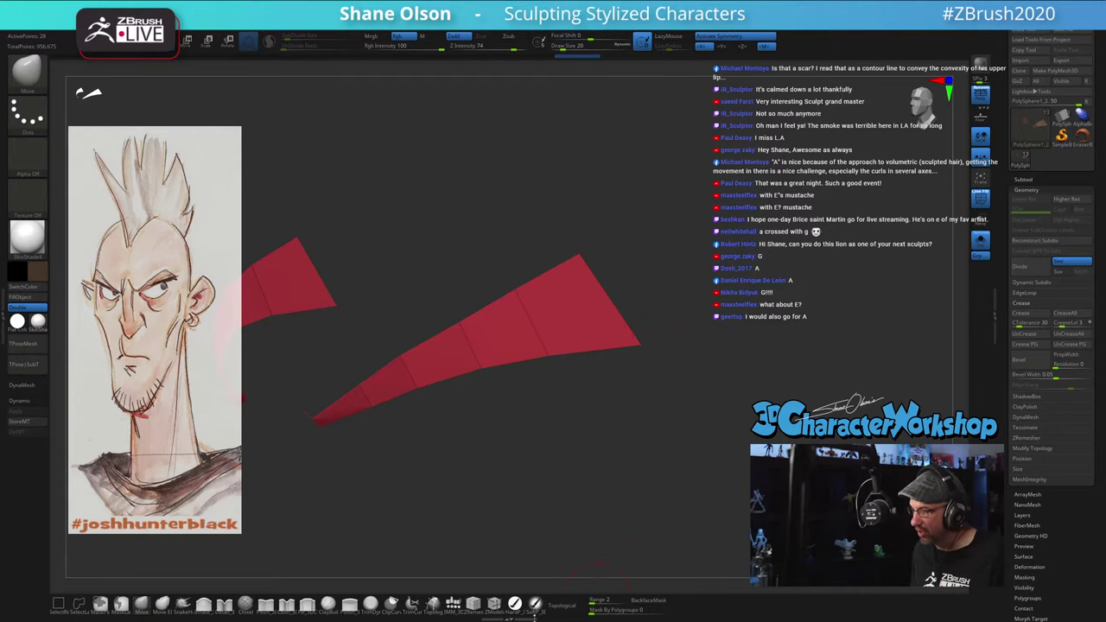
left_click(473, 602)
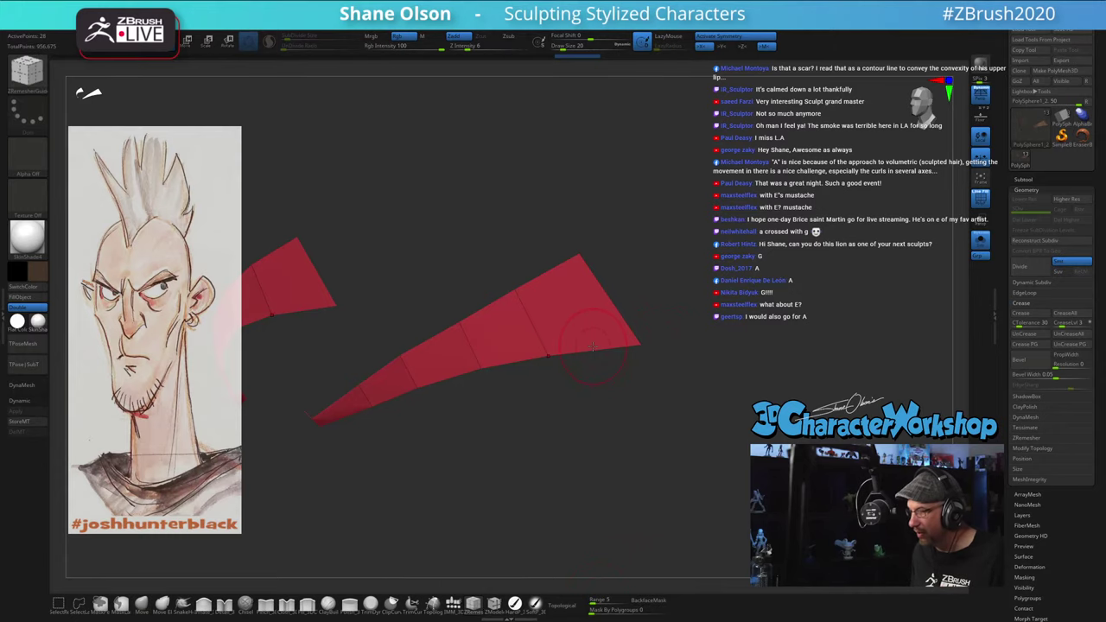
left_click(495, 602)
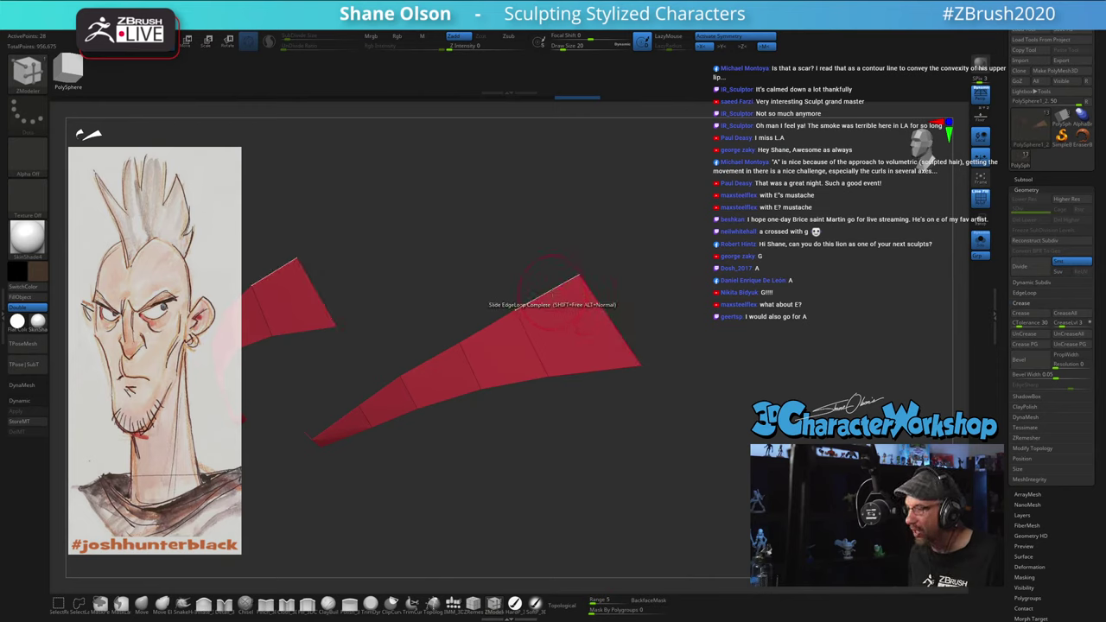
key("space")
left_click(529, 311)
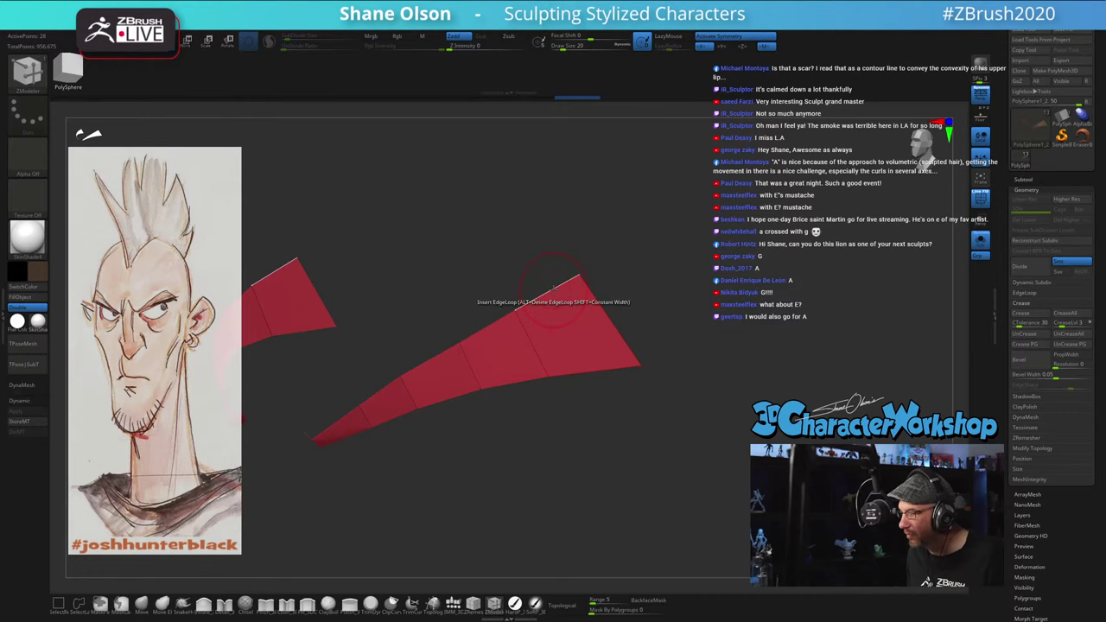
key("d")
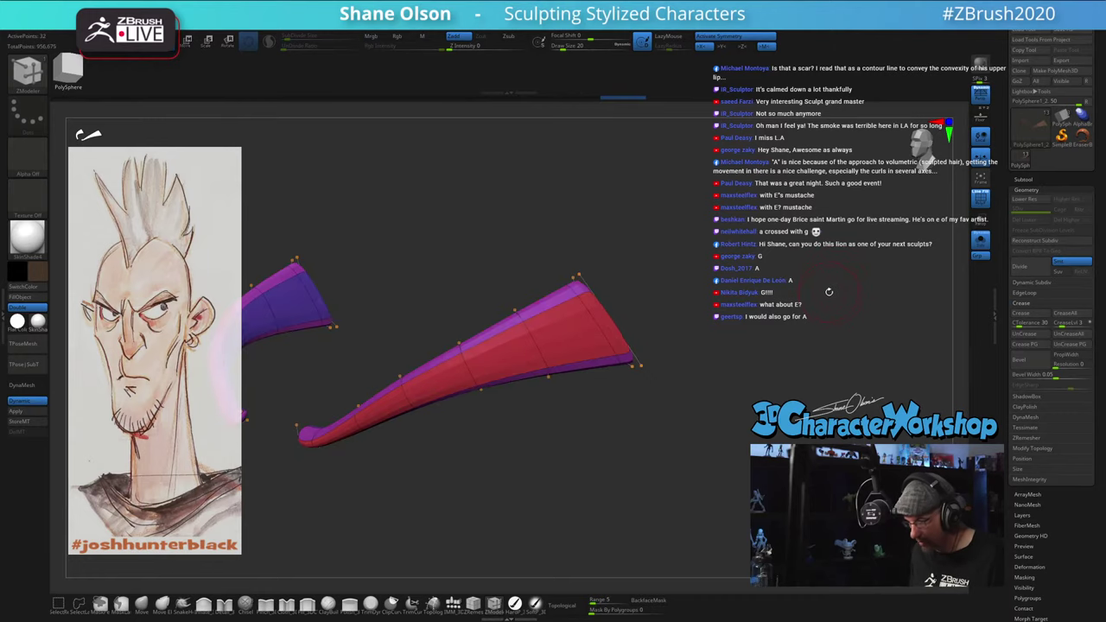
Step: Show the whole bust again with the eyebrow's dynamic subdivision on and its polyframe hidden
left_click(982, 243)
key("shift+d")
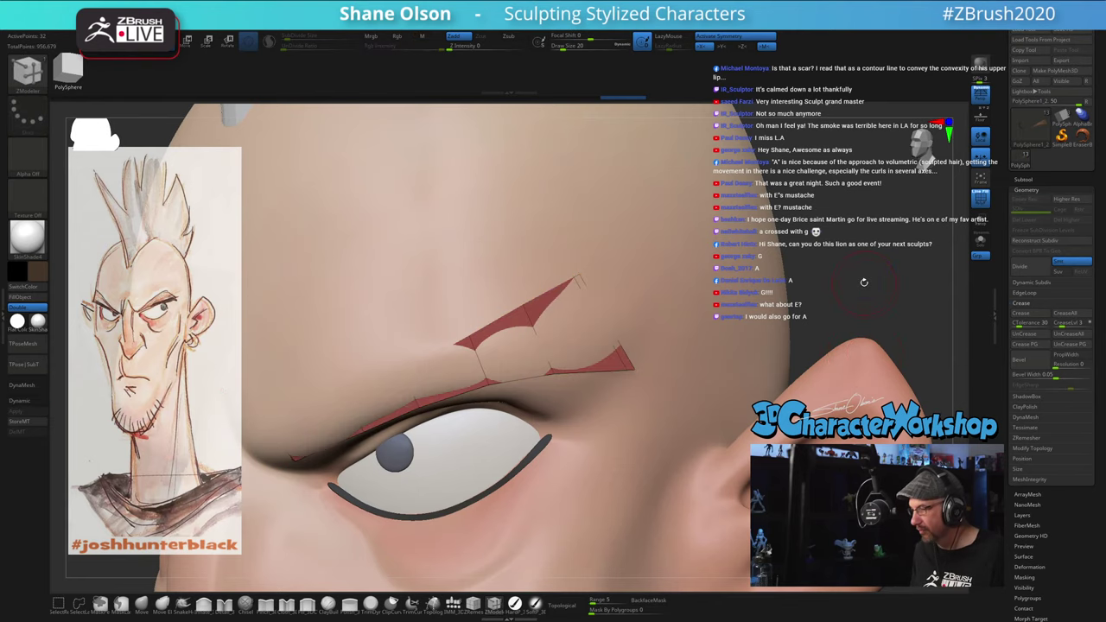
left_click_drag(865, 283, 856, 282, "alt")
key("d")
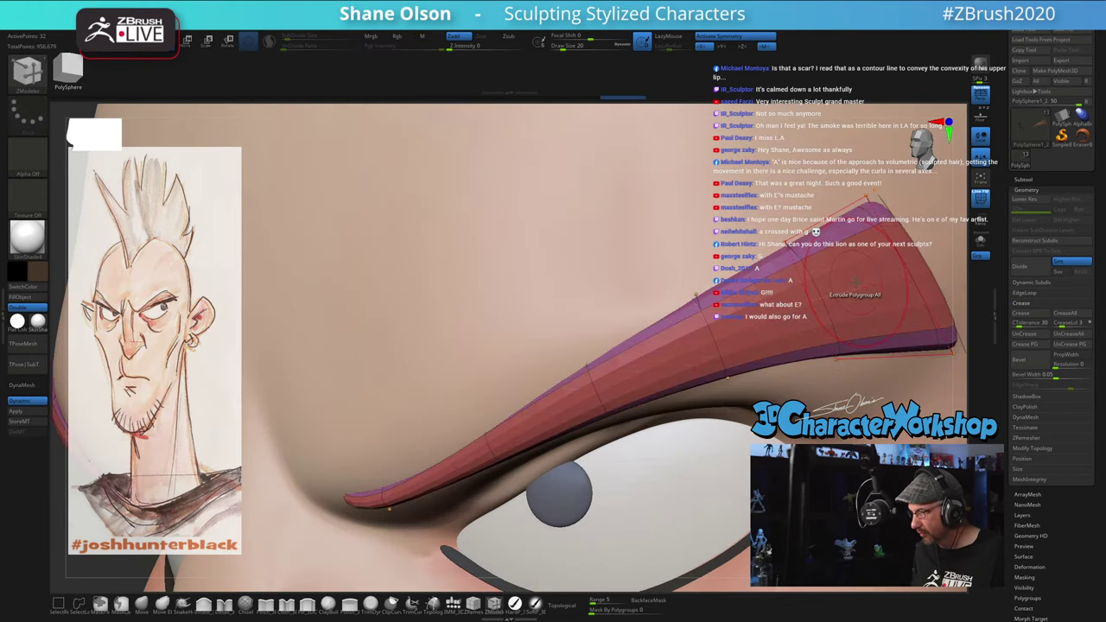
key("f")
key("shift+f")
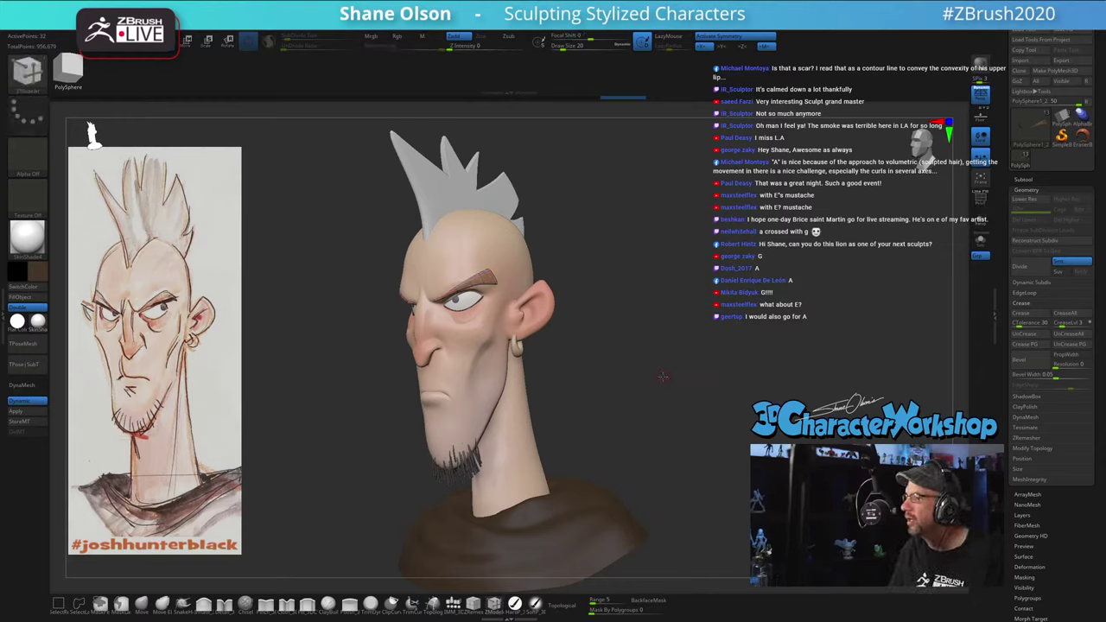
left_click_drag(663, 377, 726, 355)
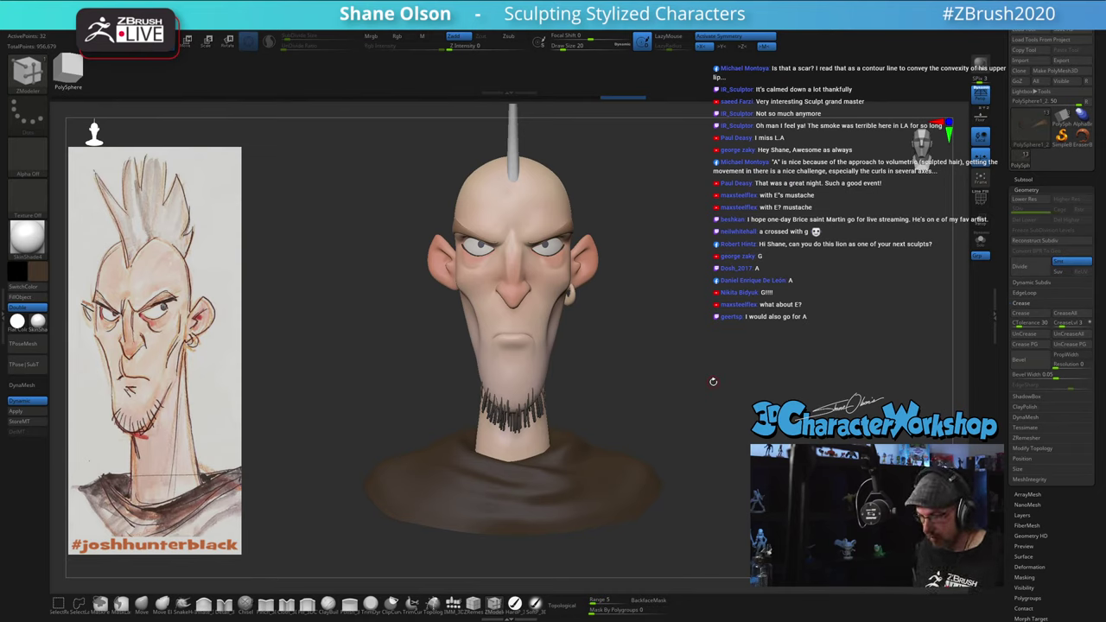
Step: Select the head mesh and sculpt an asymmetrical scar from the upper lip toward the nose with the Detail_3DCW brush at draw size 22
left_click_drag(683, 350, 522, 370)
left_click(532, 370, "alt")
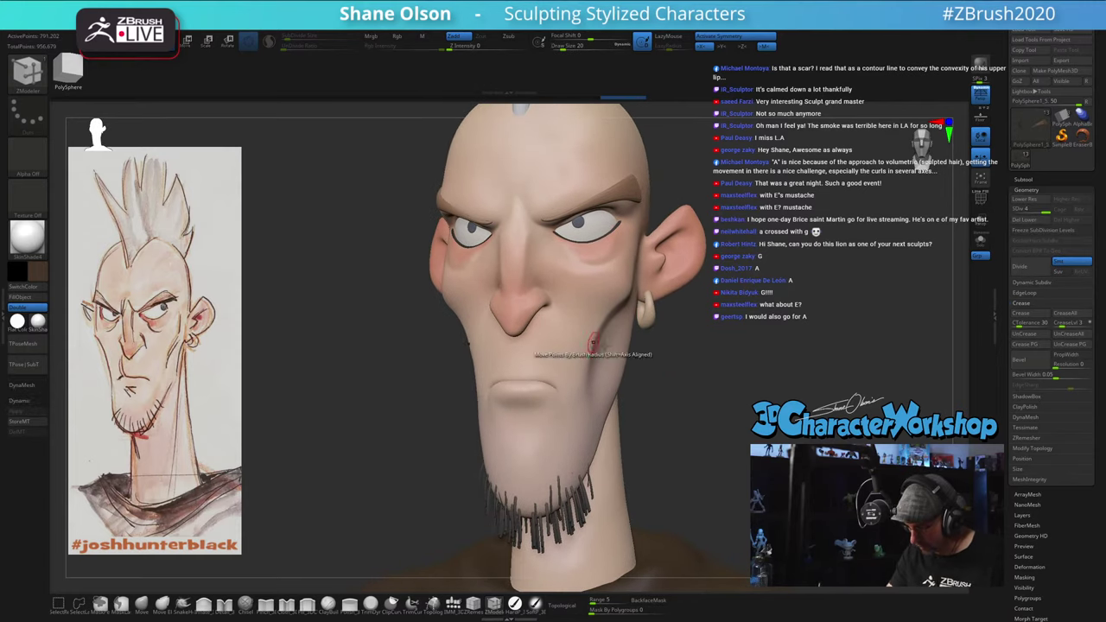
mouse_move(415, 430)
left_mouse_down()
mouse_move(406, 328)
mouse_move(443, 415)
mouse_move(536, 418)
mouse_move(540, 403)
left_mouse_up()
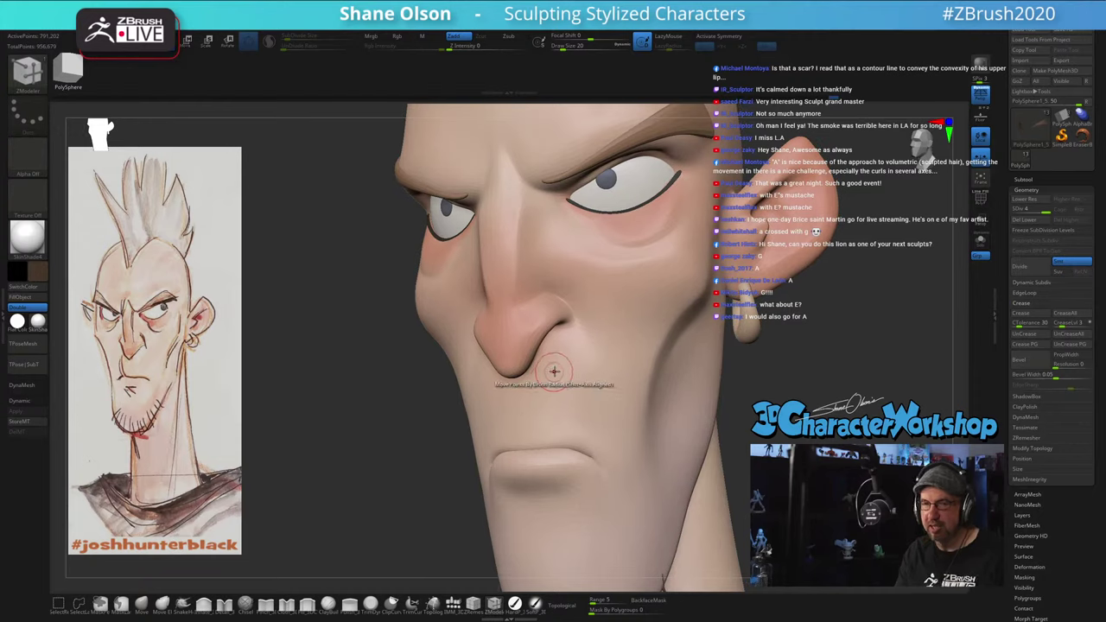
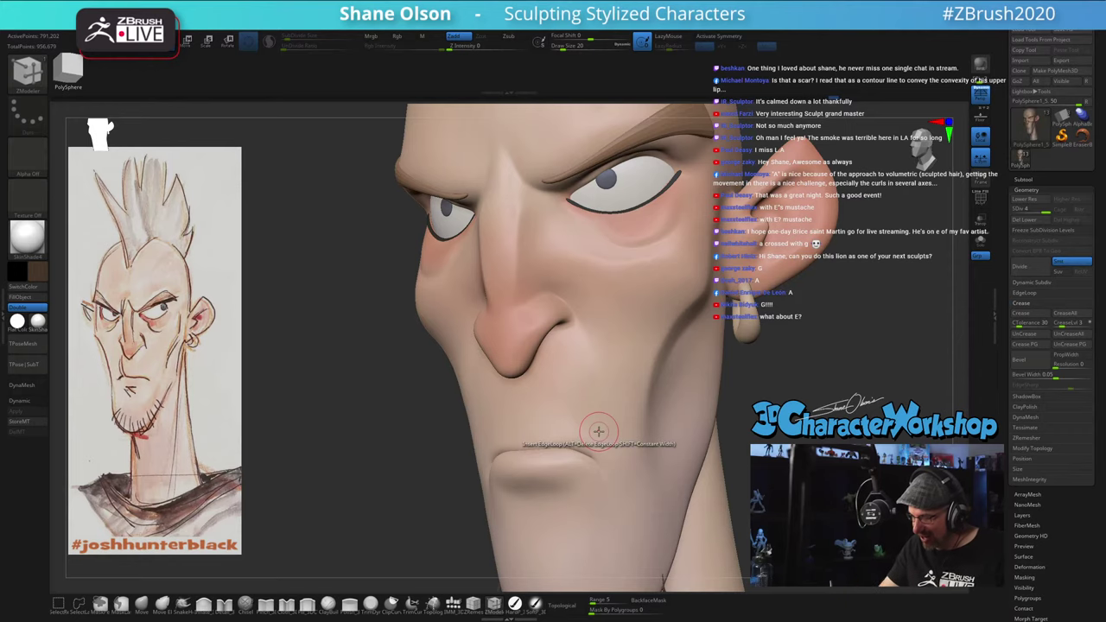
left_click(224, 605)
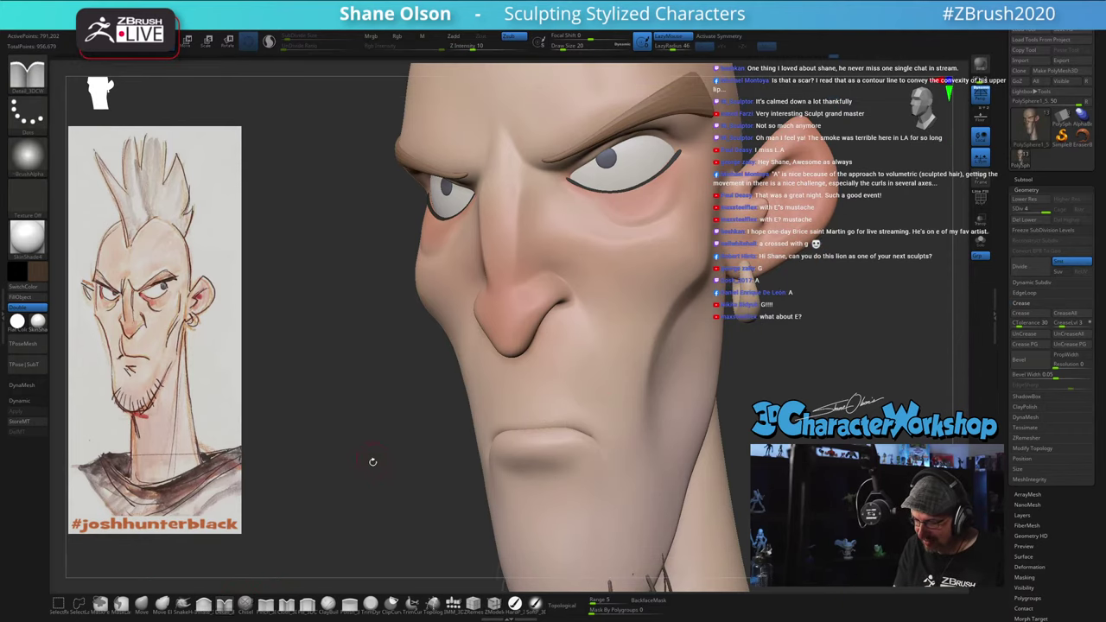
right_click_drag(513, 390, 509, 377)
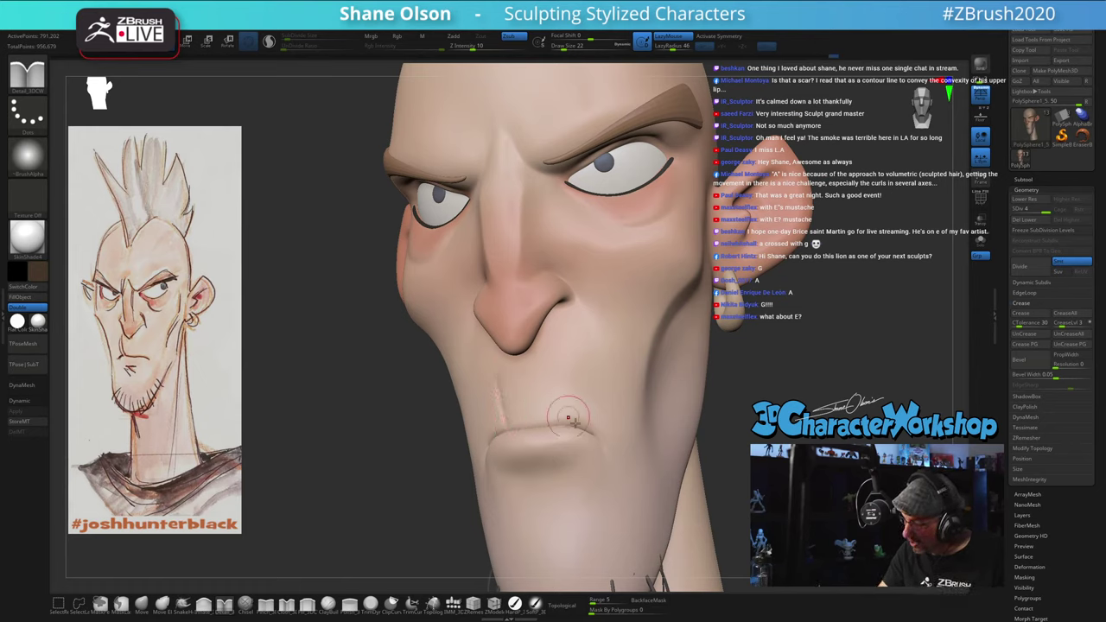
right_click_drag(523, 398, 526, 399)
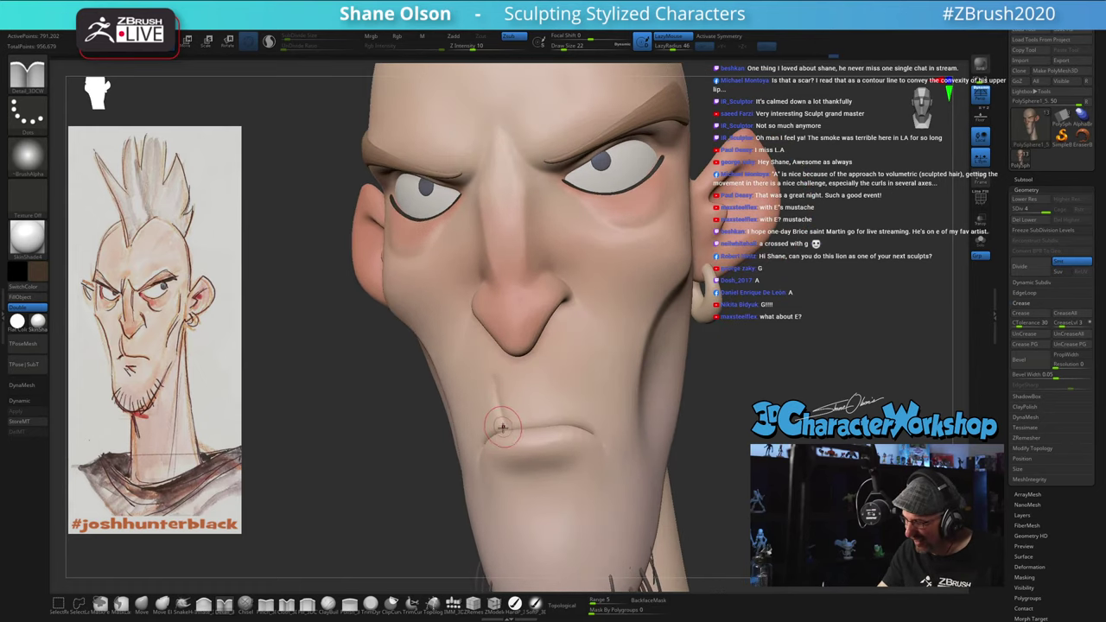
left_click_drag(495, 419, 490, 372)
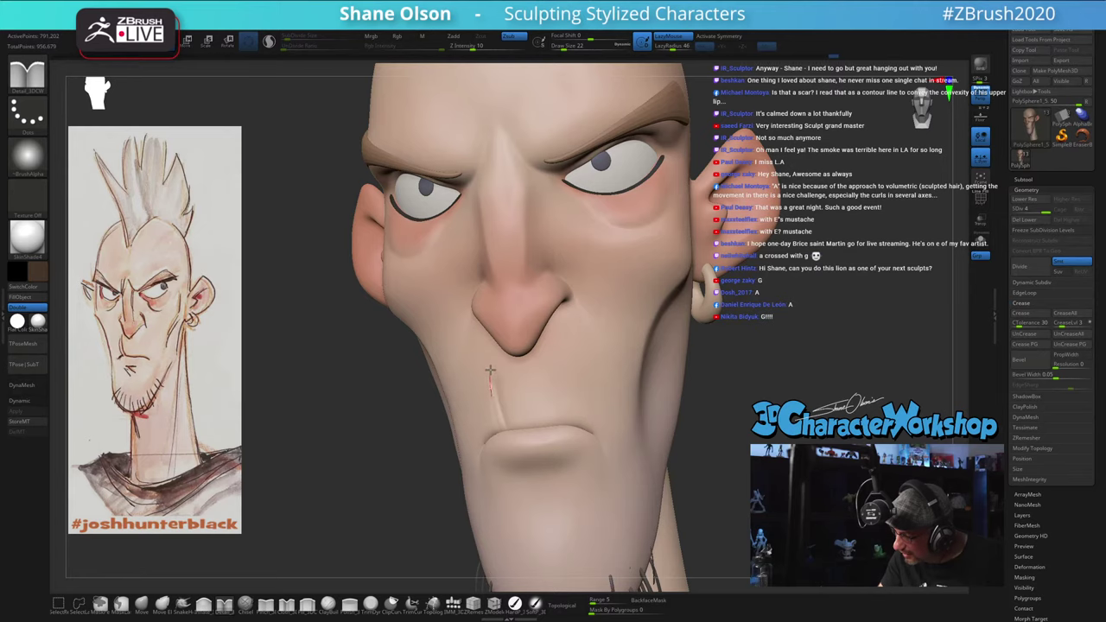
Step: Soften the scar above the upper lip with the Smooth brush and check it from both sides
left_click_drag(753, 441, 710, 454, "alt")
right_click_drag(710, 453, 692, 448)
key("shift")
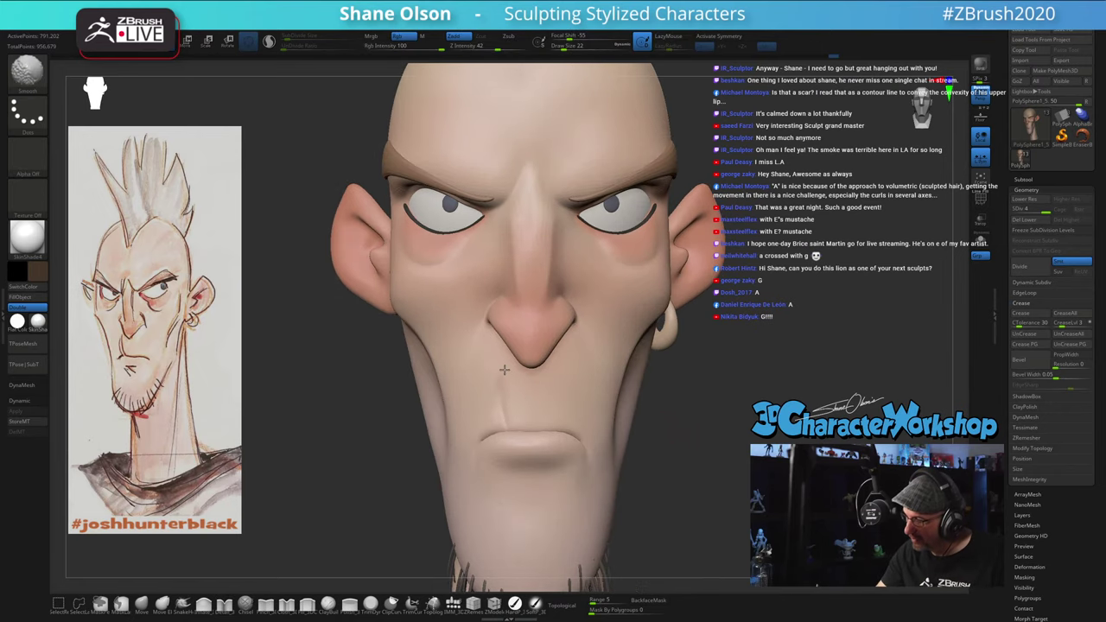
left_click_drag(504, 370, 505, 422, "shift")
mouse_move(659, 429)
left_mouse_down()
mouse_move(634, 434)
mouse_move(674, 450)
left_mouse_up()
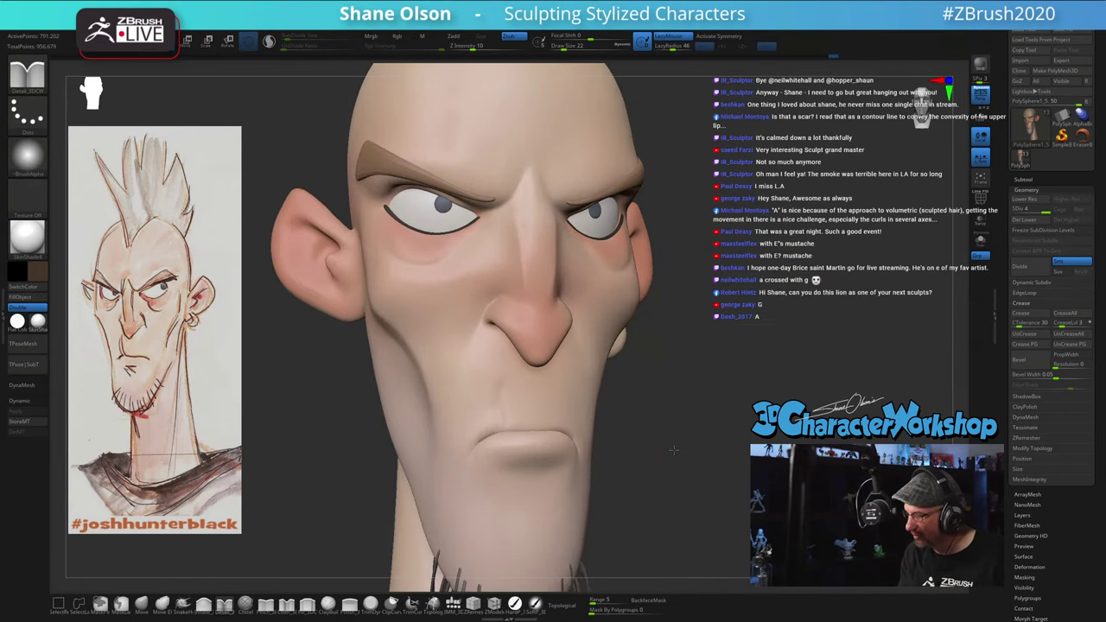
right_click_drag(673, 450, 644, 450)
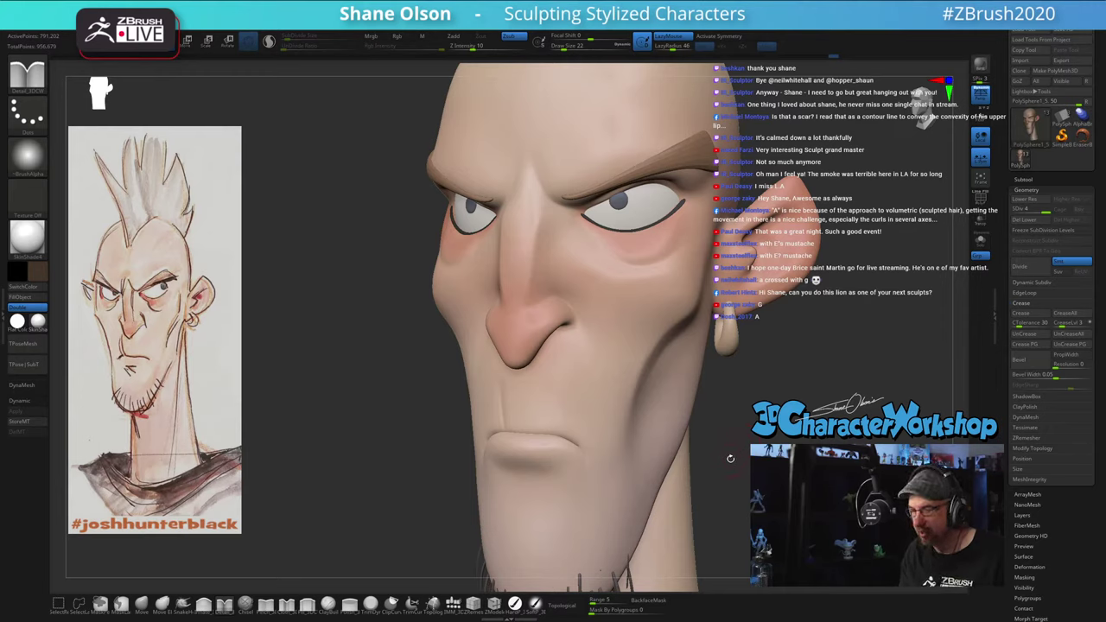
Step: Adjust the lip area around the scar with the Move brush at draw size 51
left_click(160, 607)
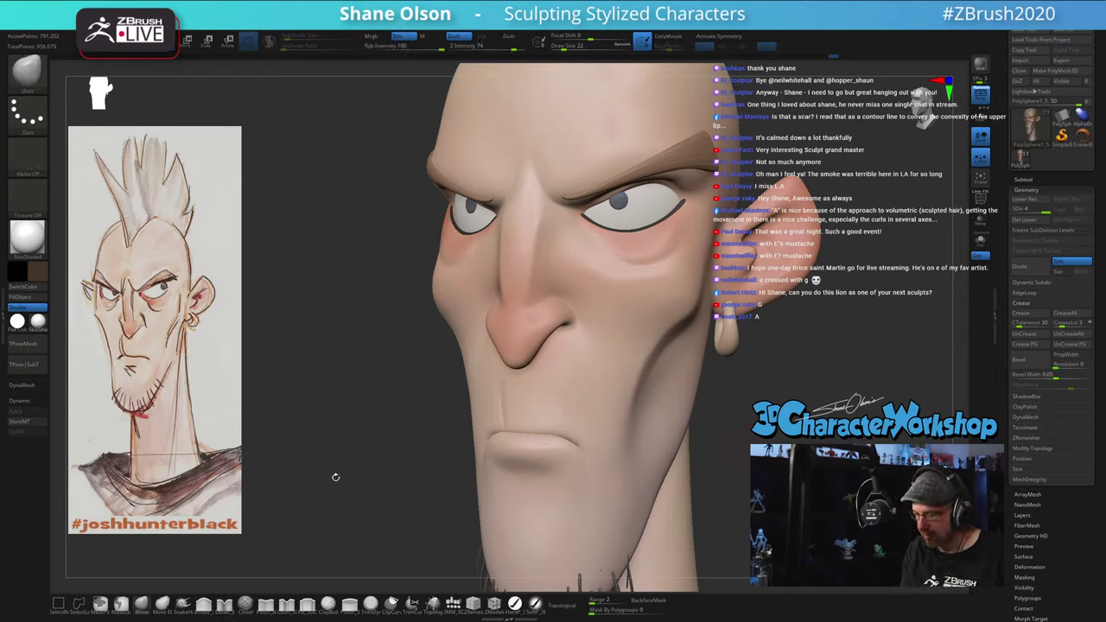
key("s")
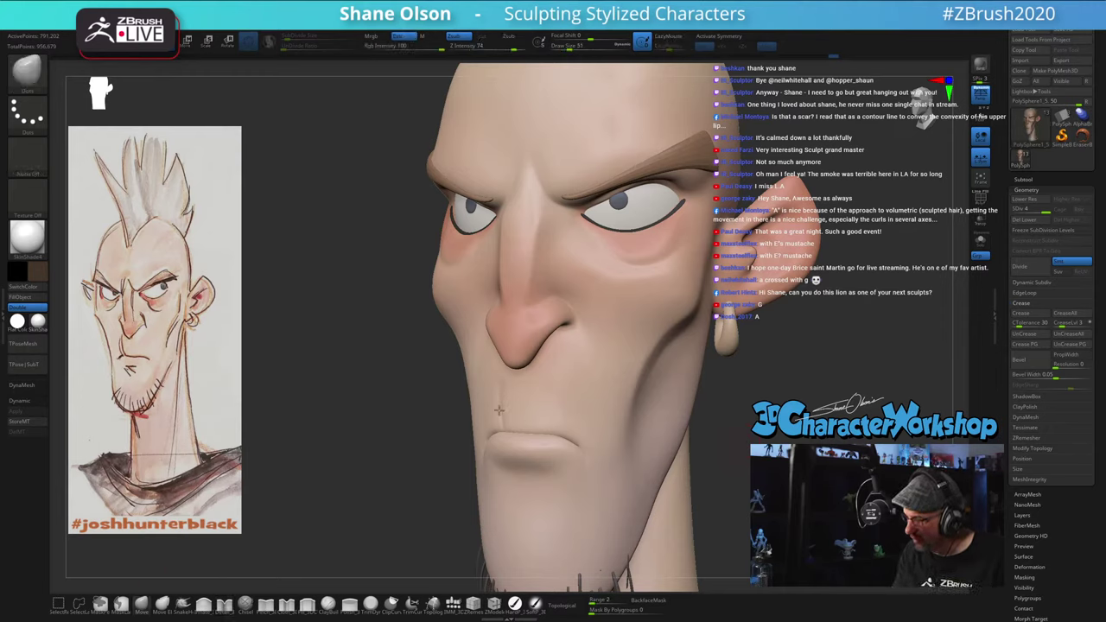
mouse_move(520, 442)
right_mouse_down()
mouse_move(571, 426)
mouse_move(614, 447)
mouse_move(566, 451)
mouse_move(691, 478)
mouse_move(666, 471)
mouse_move(683, 504)
right_mouse_up()
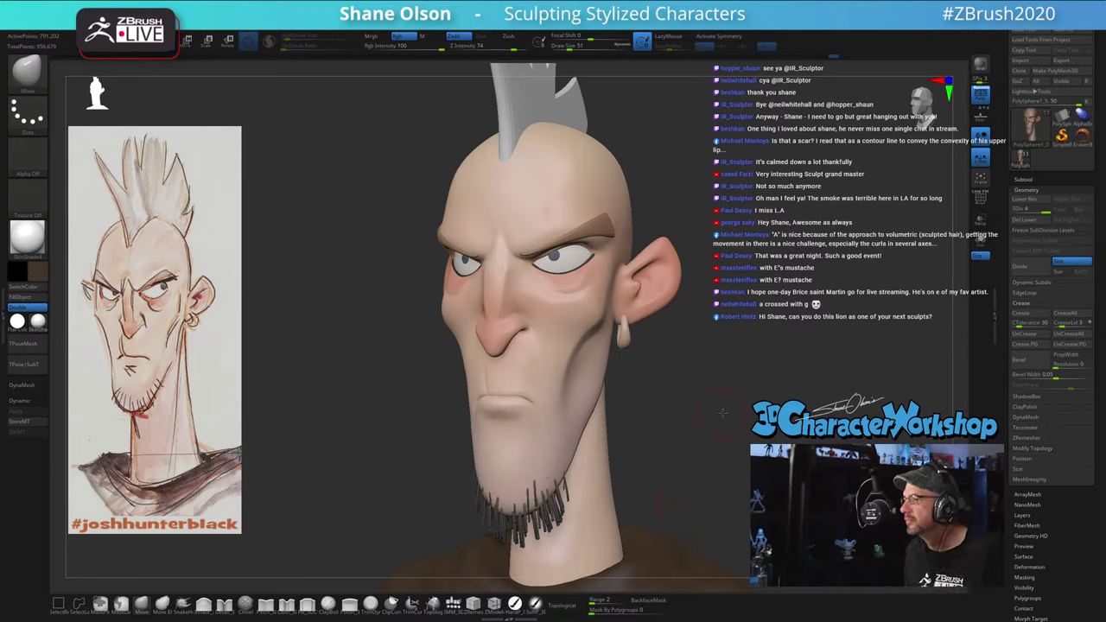
Step: Turn on symmetry for the head and enlarge the Move brush to draw size 116 for shaping the face
mouse_move(723, 413)
right_mouse_down()
mouse_move(676, 381)
mouse_move(647, 331)
mouse_move(699, 393)
right_mouse_up()
key("s")
left_click_drag(650, 351, 656, 351)
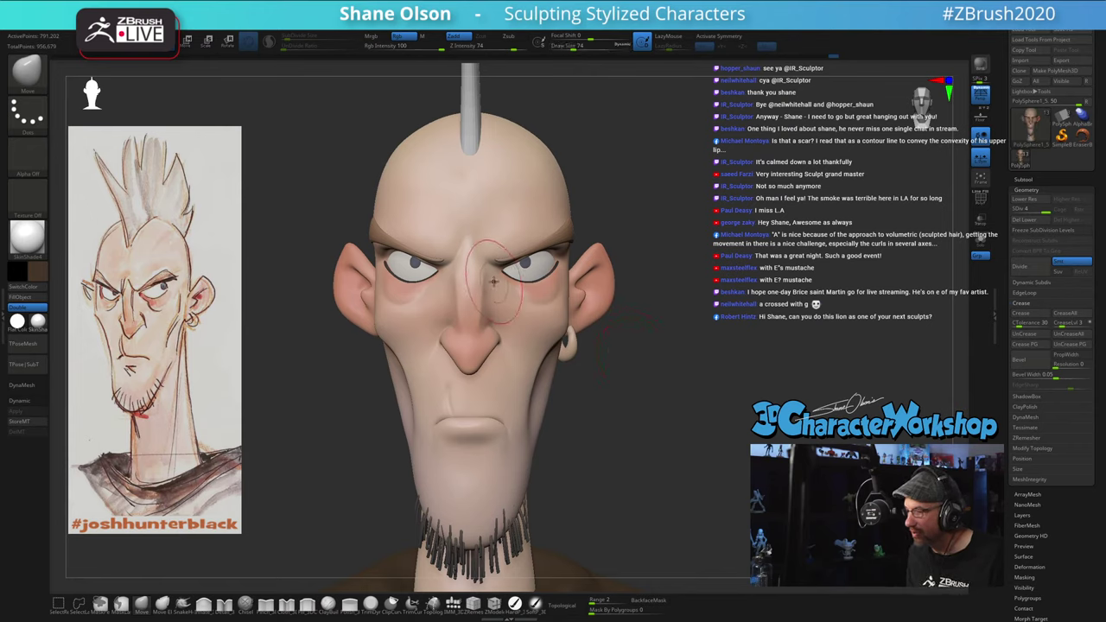
key("x")
key("s")
left_click_drag(481, 297, 487, 293)
key("s")
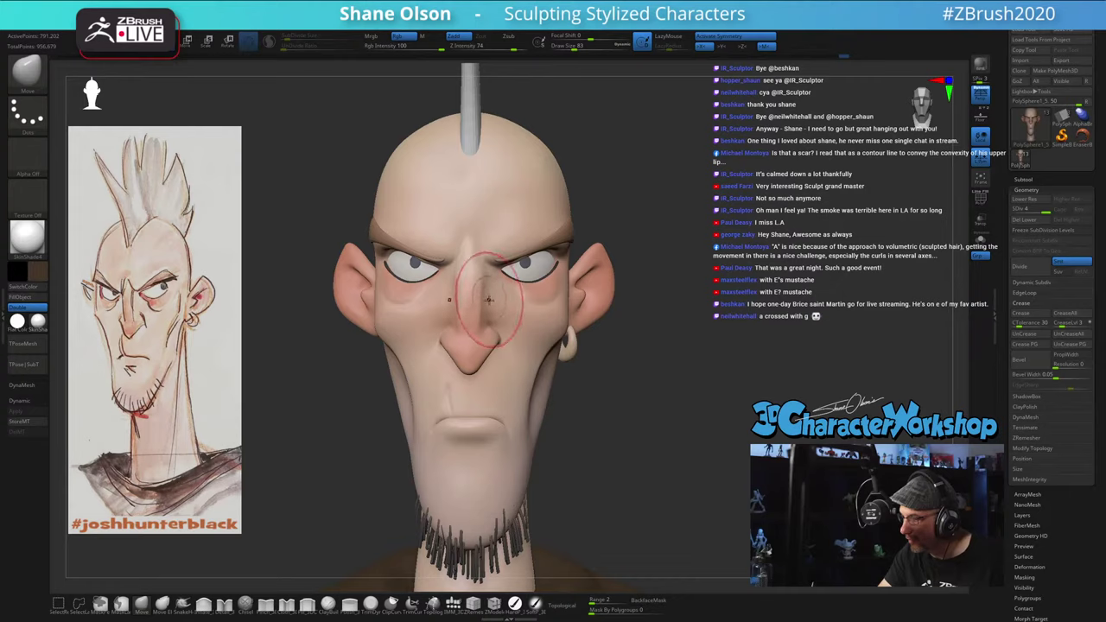
right_click_drag(538, 296, 481, 303)
key("s")
left_click_drag(465, 329, 476, 329)
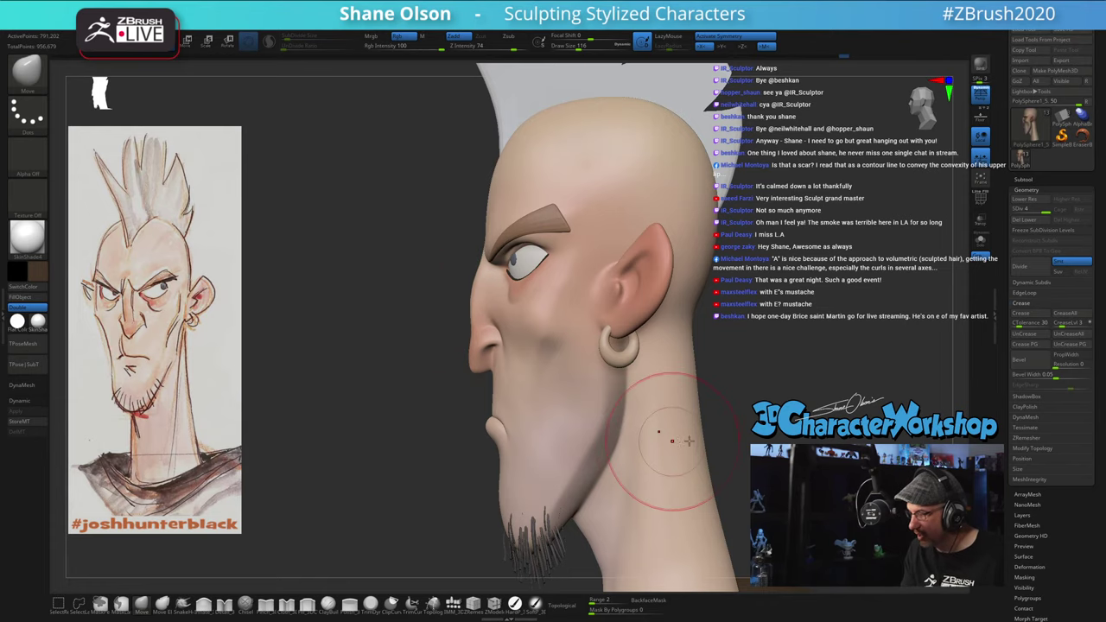
left_click_drag(718, 413, 703, 390)
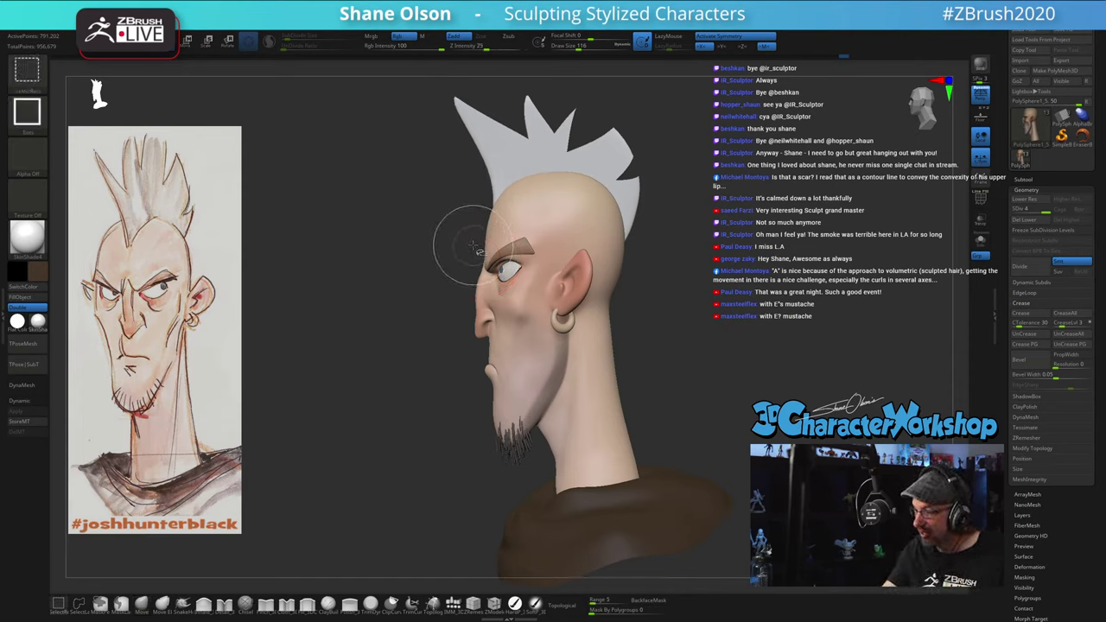
mouse_move(472, 243)
left_mouse_down("ctrl+shift")
mouse_move(439, 302)
mouse_move(455, 367)
left_mouse_up("ctrl+shift")
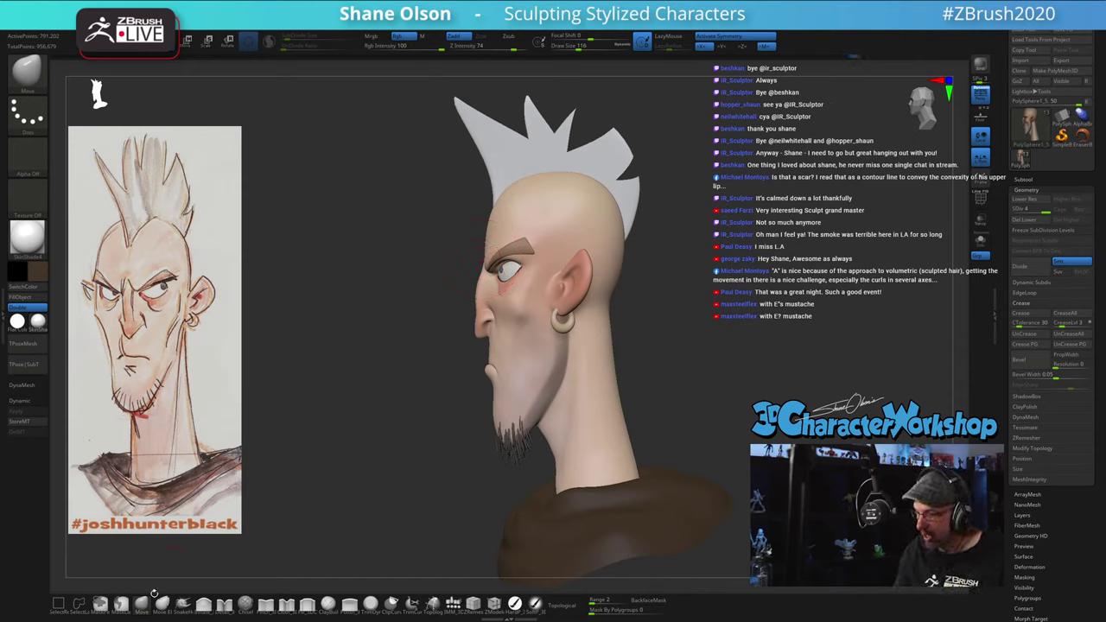
left_click_drag(461, 231, 465, 250, "ctrl+shift")
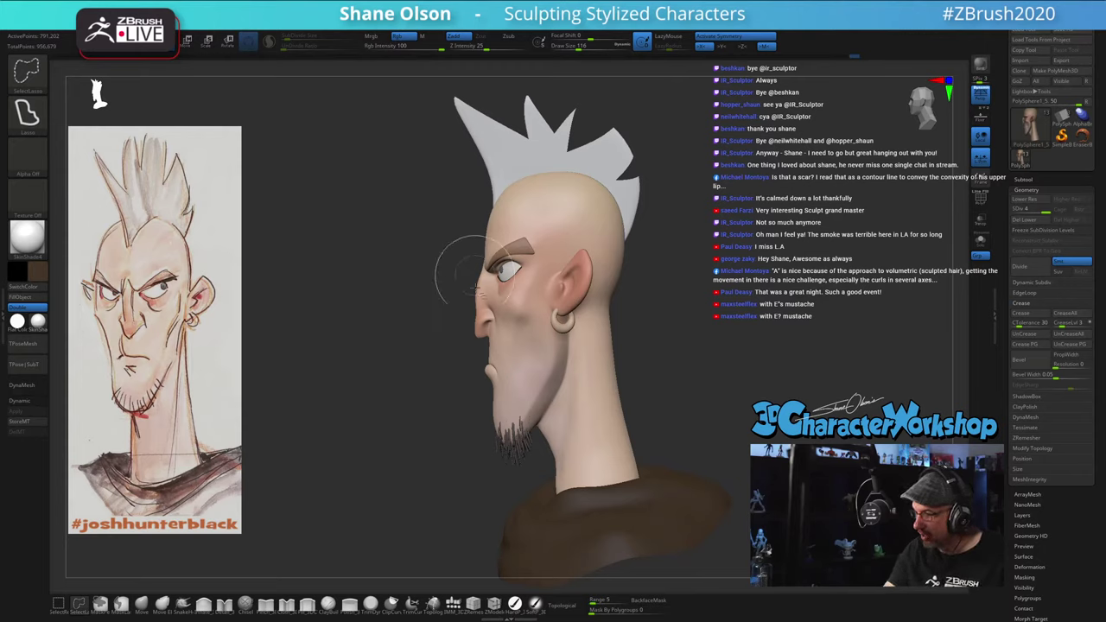
mouse_move(453, 346)
left_mouse_down("ctrl+shift")
mouse_move(447, 431)
mouse_move(449, 329)
mouse_move(489, 324)
mouse_move(484, 333)
left_mouse_up("ctrl+shift")
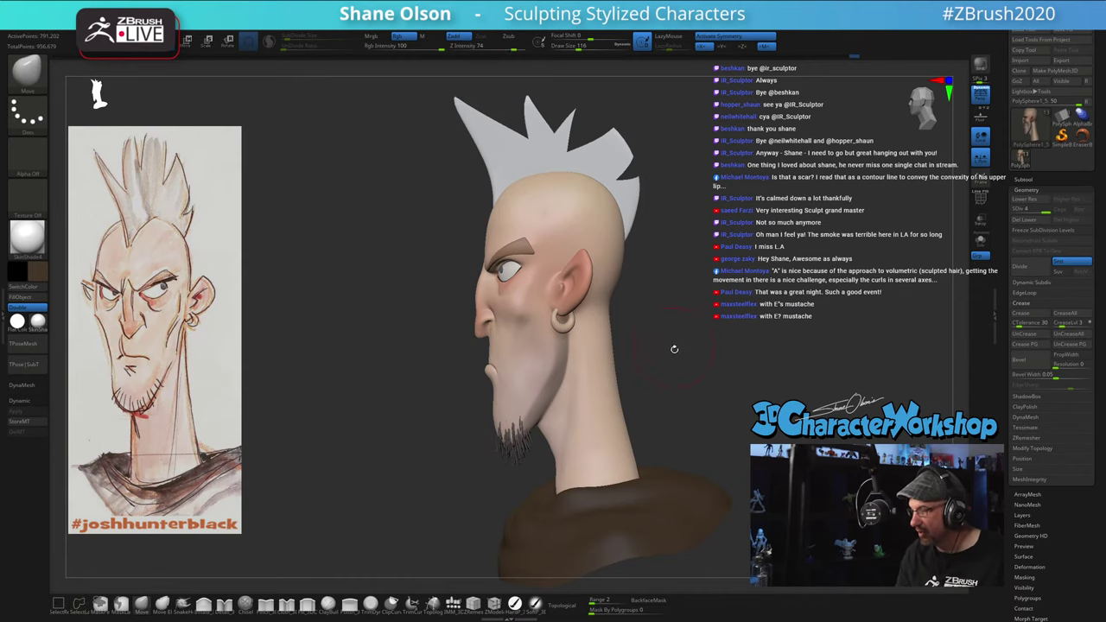
Step: Reshape the mouth and chin profile from the side with the Move brush at draw sizes 118 to 143
left_click_drag(675, 349, 670, 384)
key("s")
left_click_drag(427, 472, 430, 473)
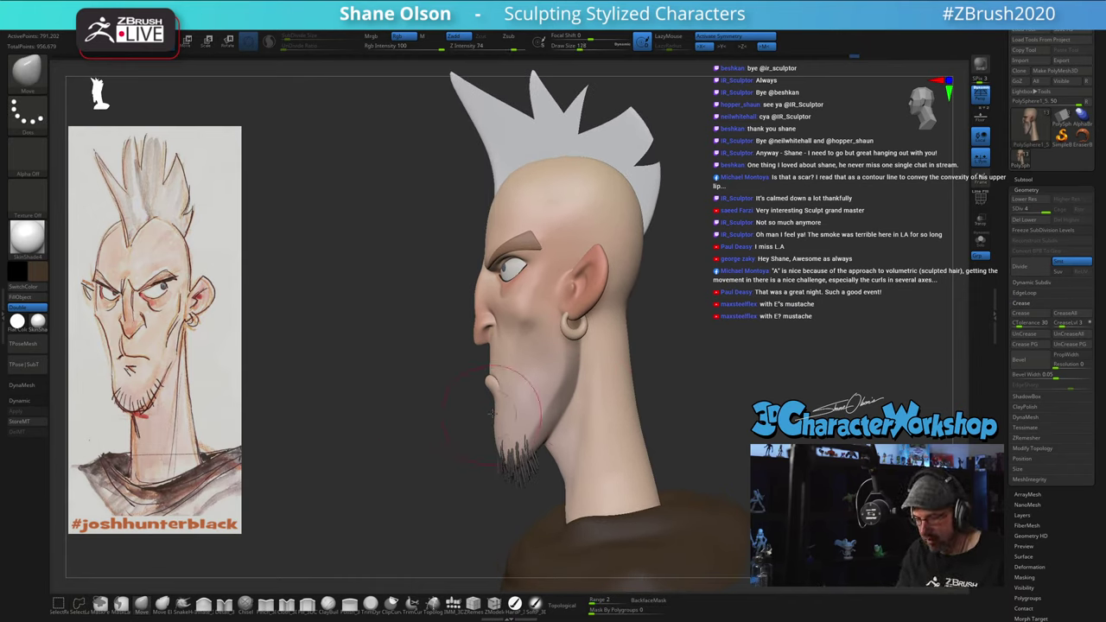
key("s")
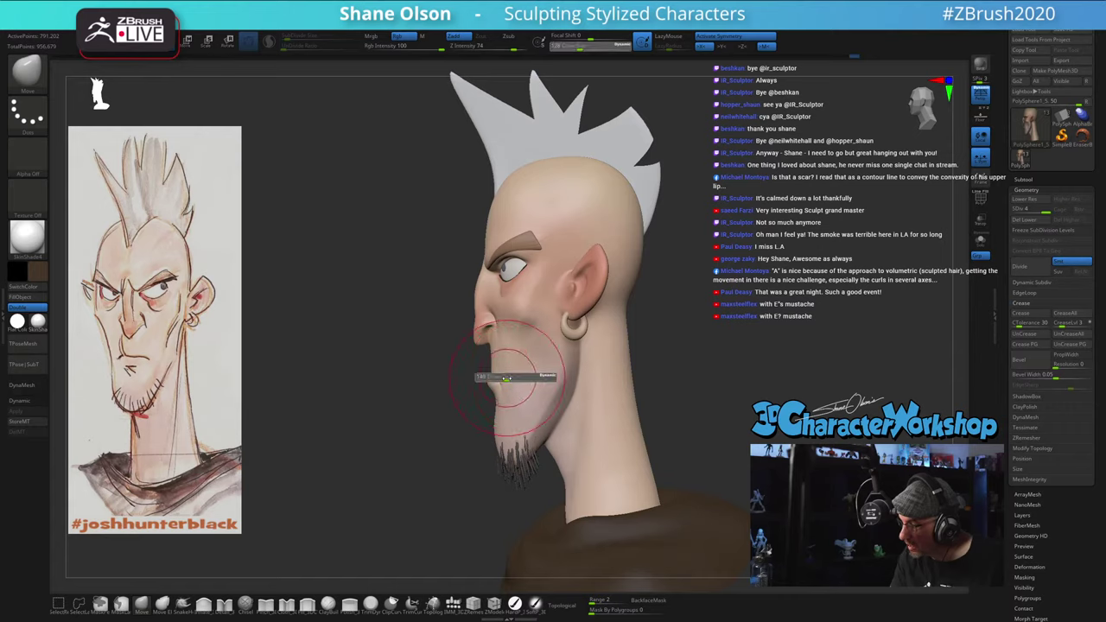
left_click_drag(506, 379, 504, 413)
key("s")
left_click_drag(494, 421, 511, 385)
key("s")
key("s")
key("s")
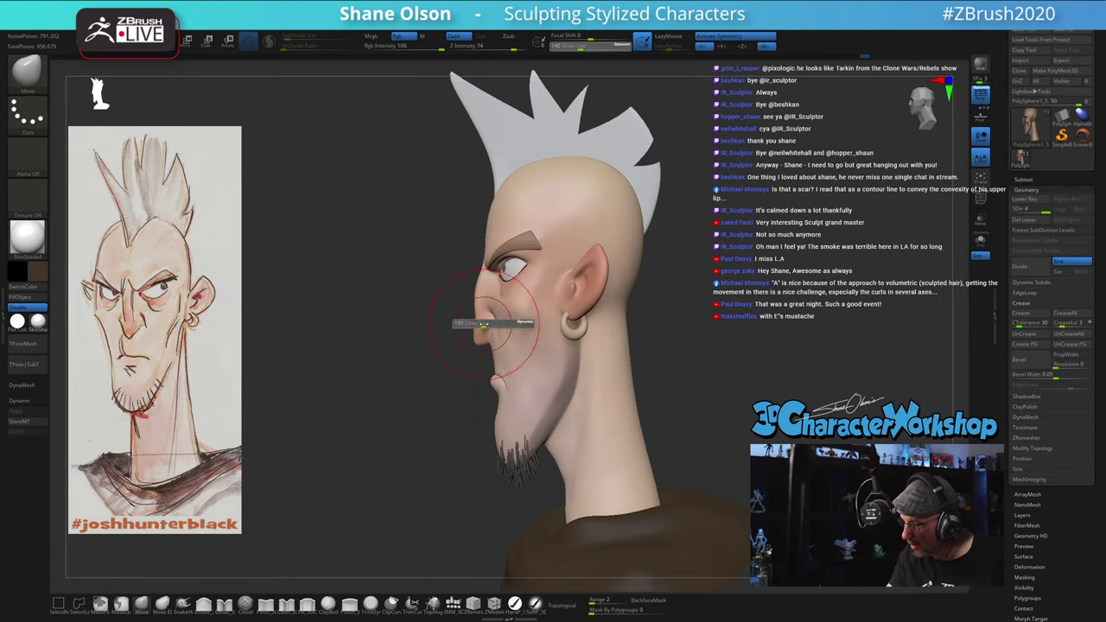
left_click_drag(489, 323, 492, 323)
left_click_drag(487, 320, 484, 320)
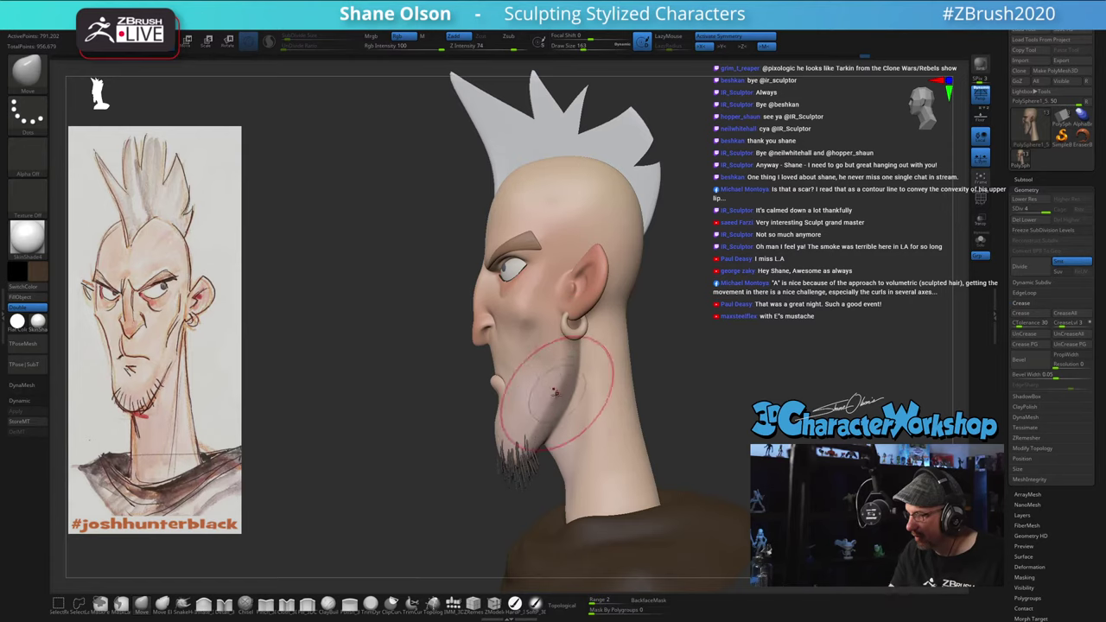
Step: Refine the front of the chin with the Move brush at draw size 71, and enlarge the brush to 128
key("s")
left_click(499, 430)
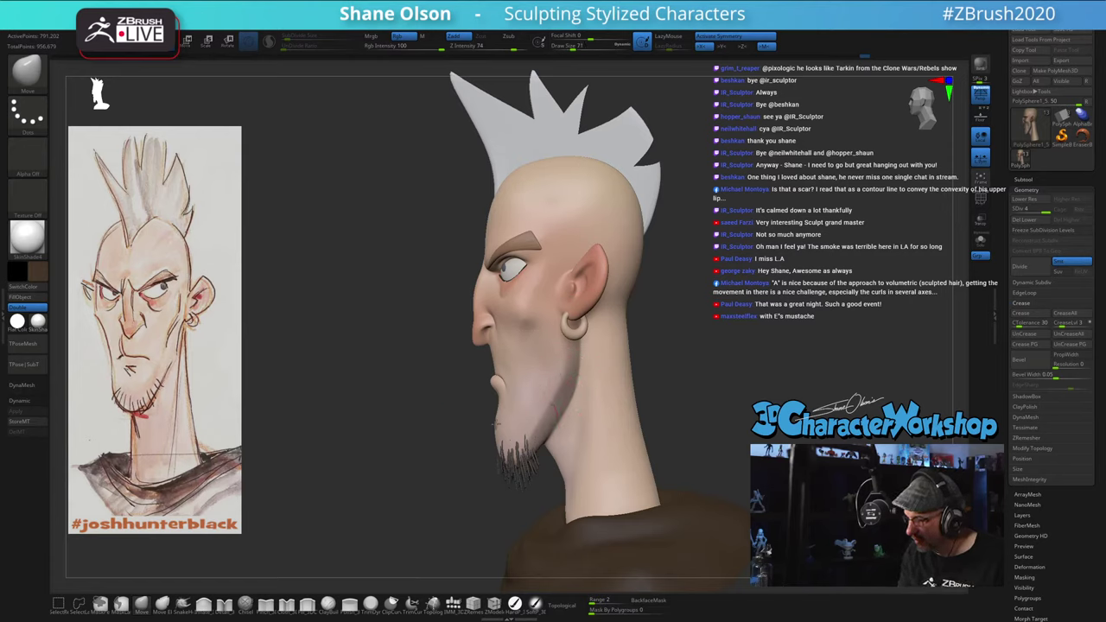
key("bracketright")
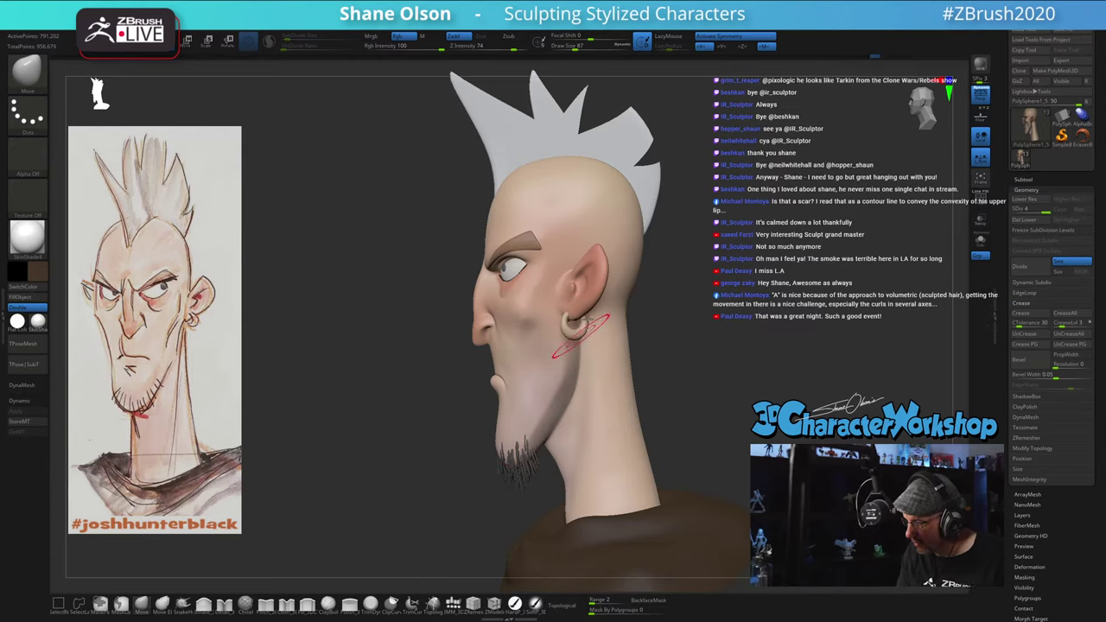
key("s")
left_click(693, 363)
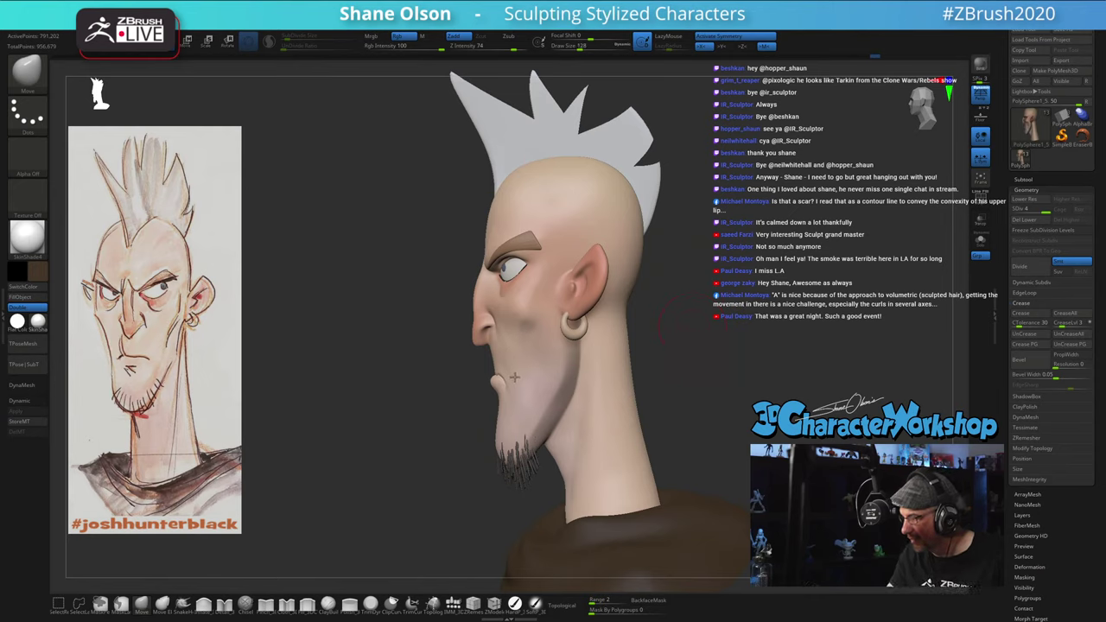
Step: Adjust the jawline beside the neck with the Move brush at draw size 112, and check the head from several sides
left_click_drag(676, 354, 713, 338)
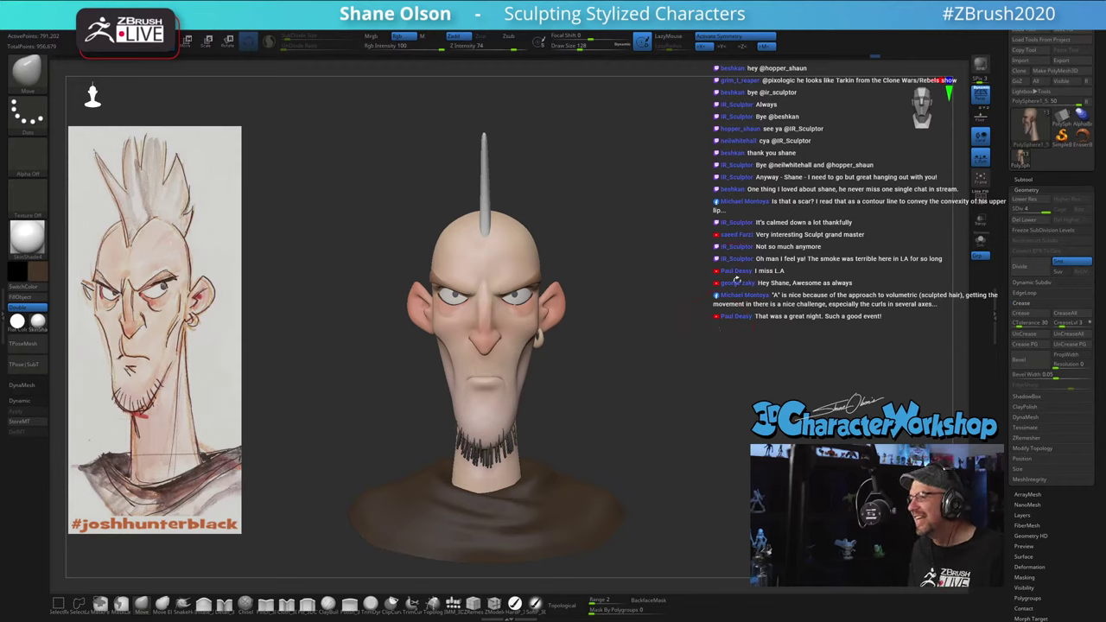
left_click_drag(687, 232, 692, 254)
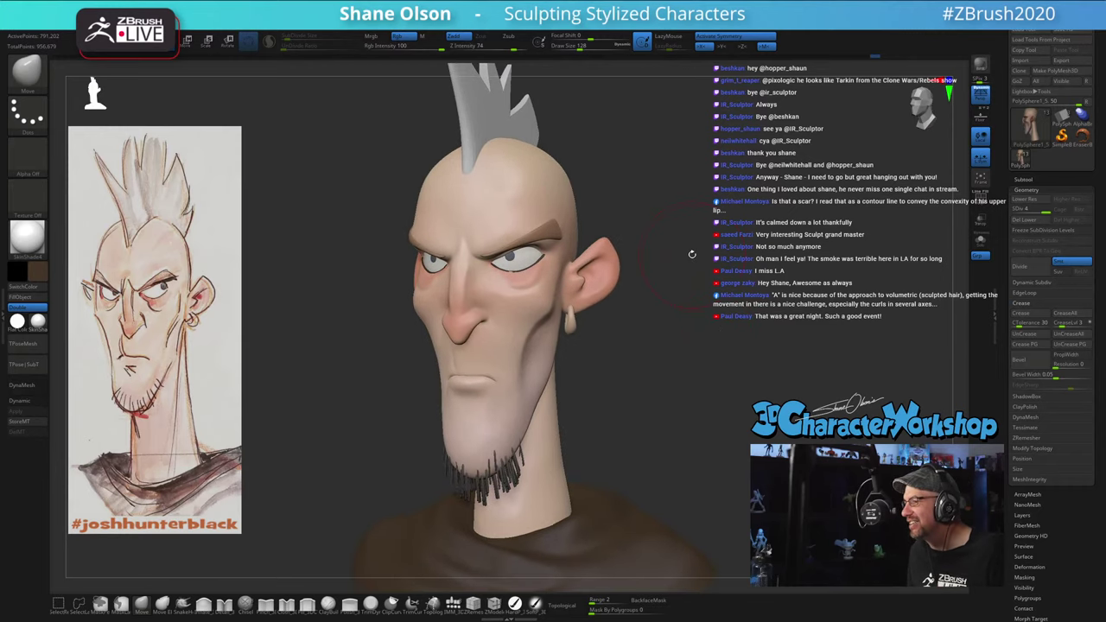
left_click_drag(699, 294, 695, 292)
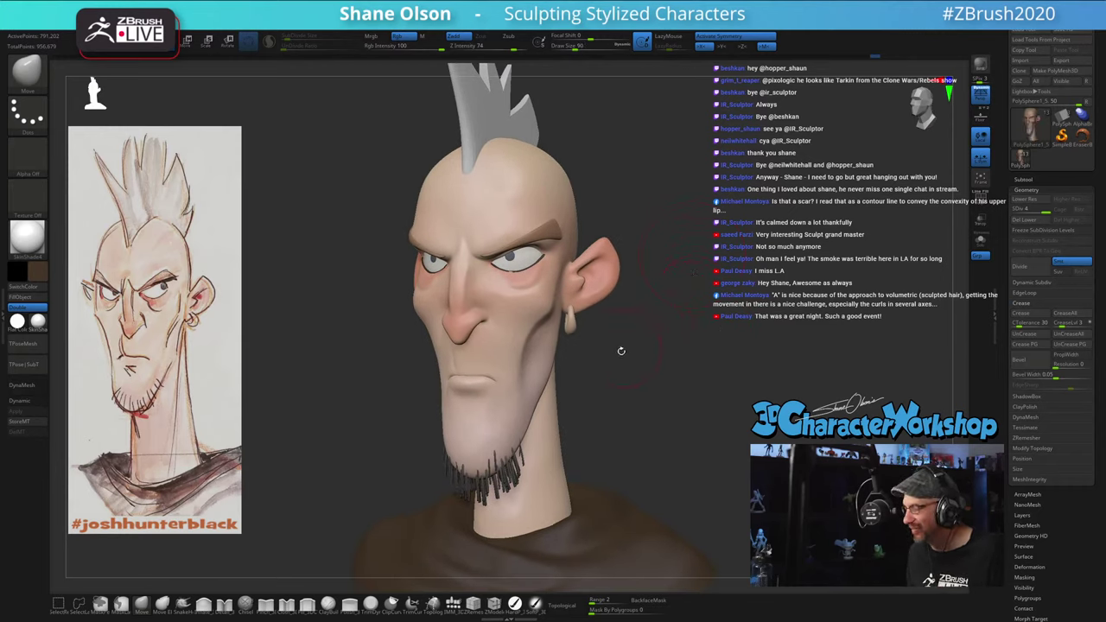
key("s")
left_click_drag(598, 366, 601, 366)
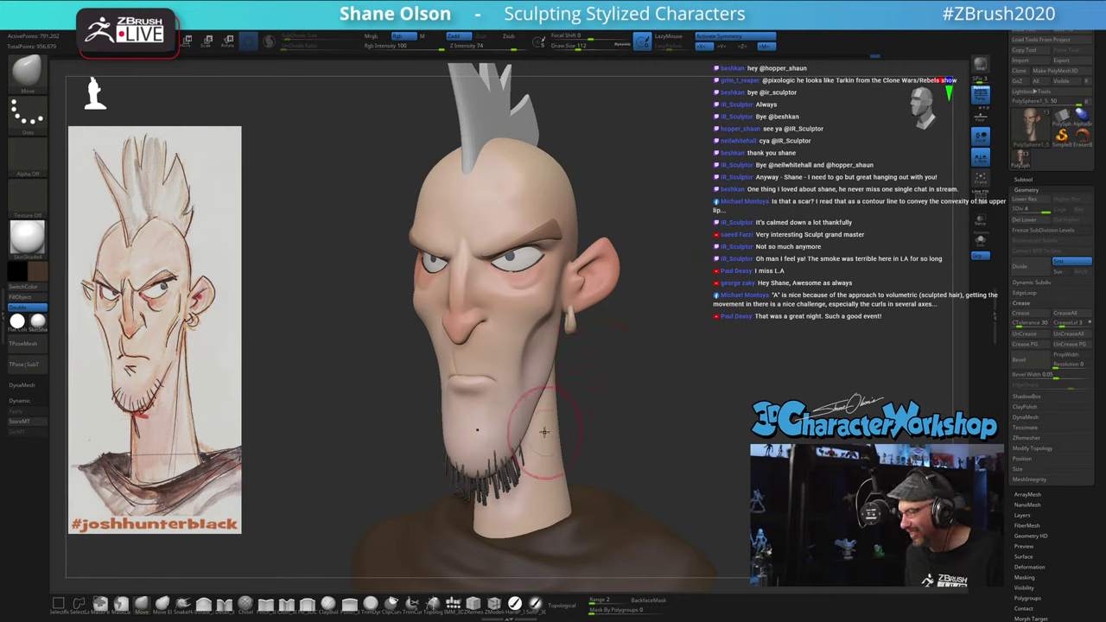
left_click_drag(521, 446, 550, 363)
left_click_drag(672, 404, 607, 394)
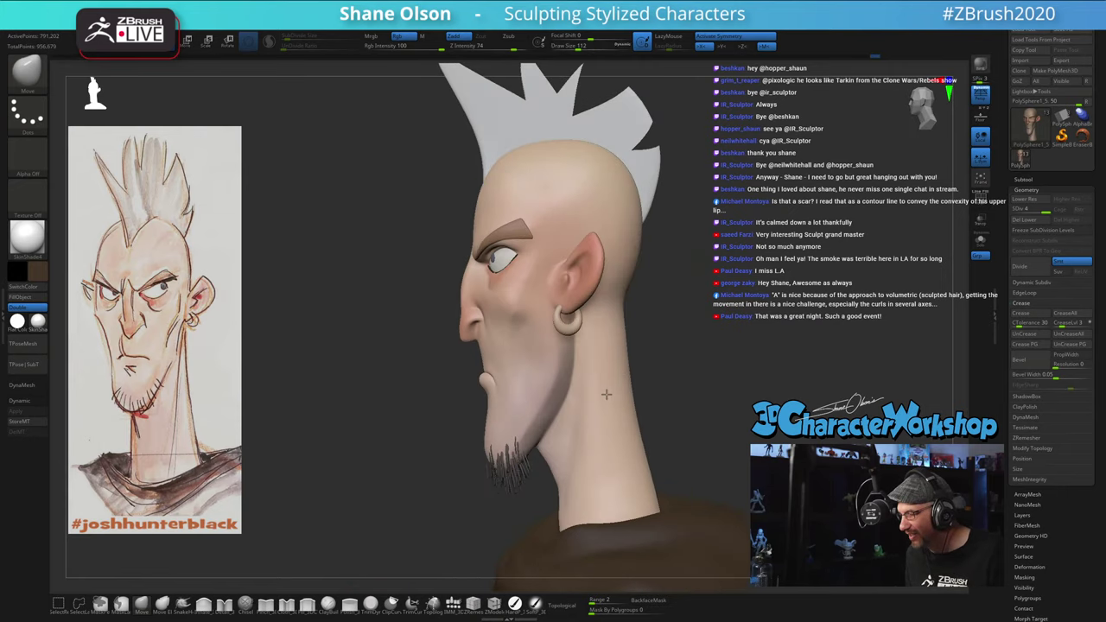
mouse_move(688, 364)
left_mouse_down()
mouse_move(758, 370)
mouse_move(671, 361)
left_mouse_up()
right_click_drag(670, 361, 743, 354)
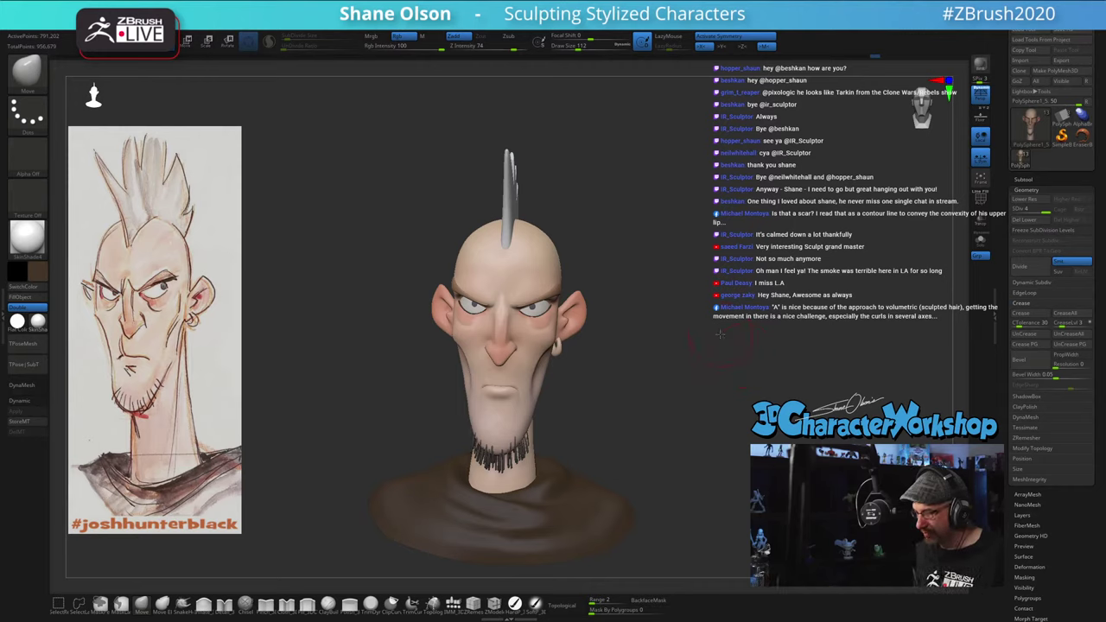
Step: Select the cloak mesh and switch to the Cloth_3DCW brush at draw size 74
right_click_drag(720, 334, 700, 356)
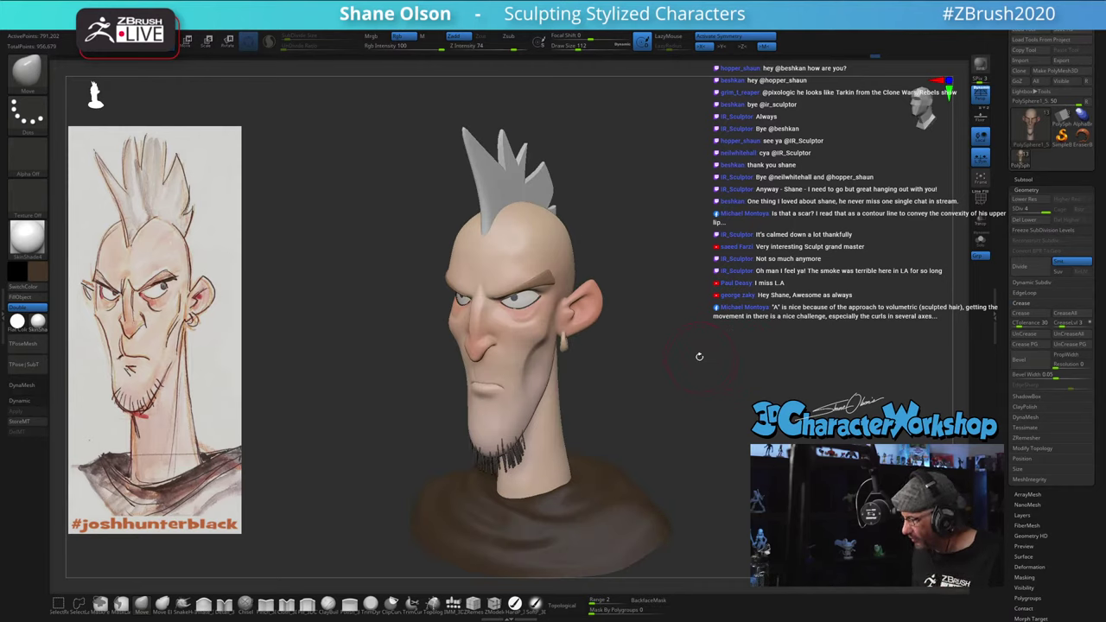
right_click_drag(641, 450, 664, 435)
left_click(595, 450, "alt")
right_click_drag(596, 450, 606, 446, "ctrl")
right_click_drag(606, 446, 478, 443, "alt")
right_click_drag(548, 382, 536, 439)
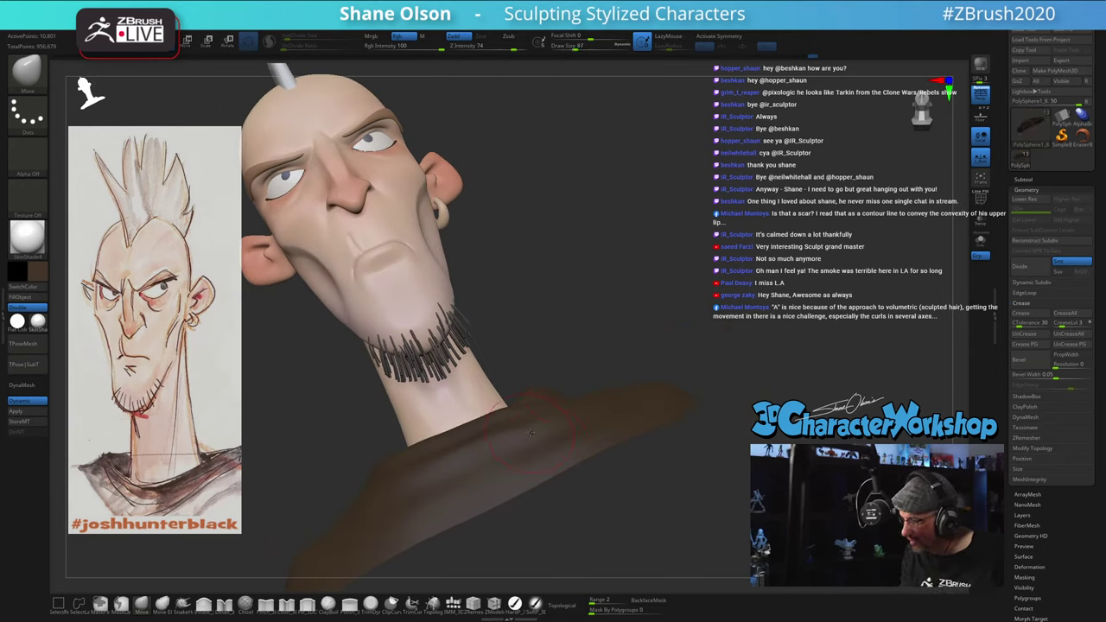
right_click_drag(476, 470, 488, 456)
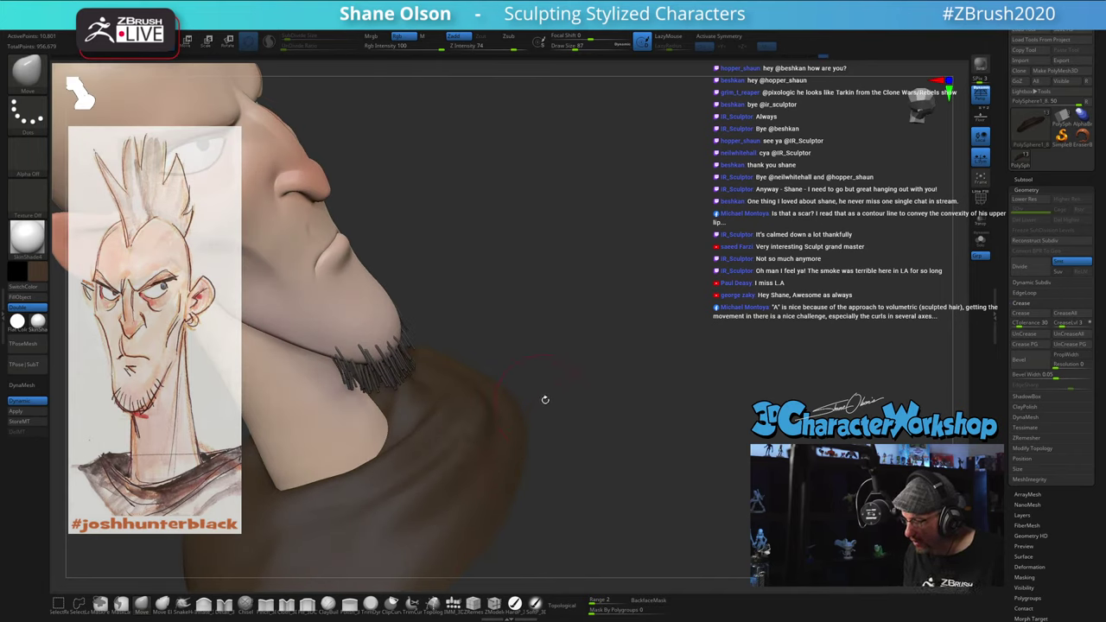
mouse_move(545, 400)
right_mouse_down()
mouse_move(534, 370)
mouse_move(622, 446)
right_mouse_up()
left_click(288, 606)
key("s")
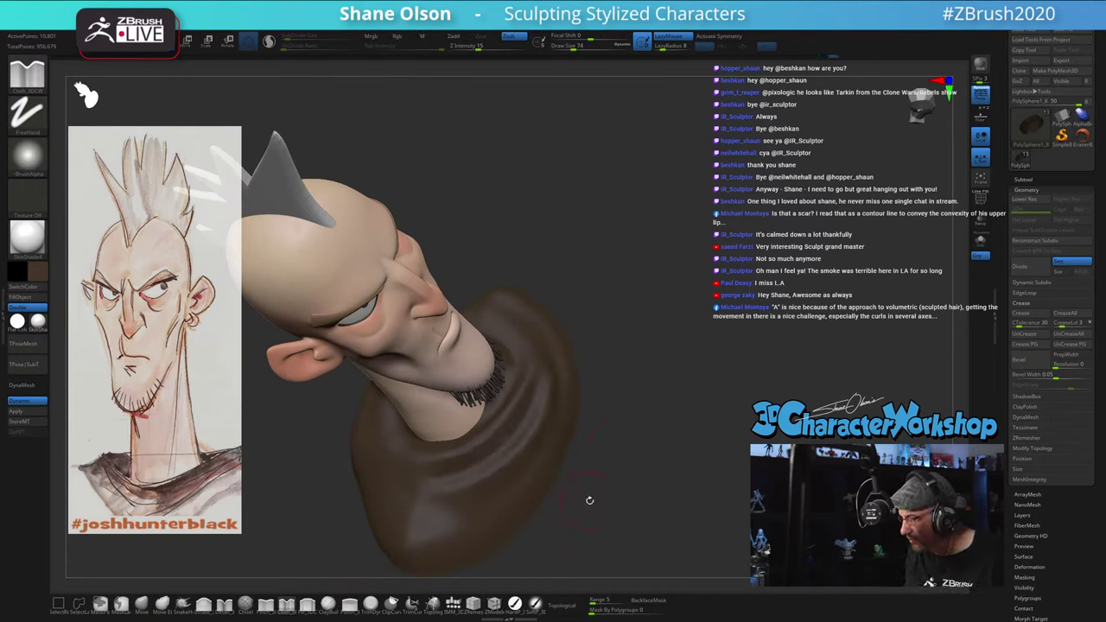
Step: Sculpt a fold across the cloak's shoulder below the ear without the earring, and smooth it
right_click_drag(590, 500, 610, 478)
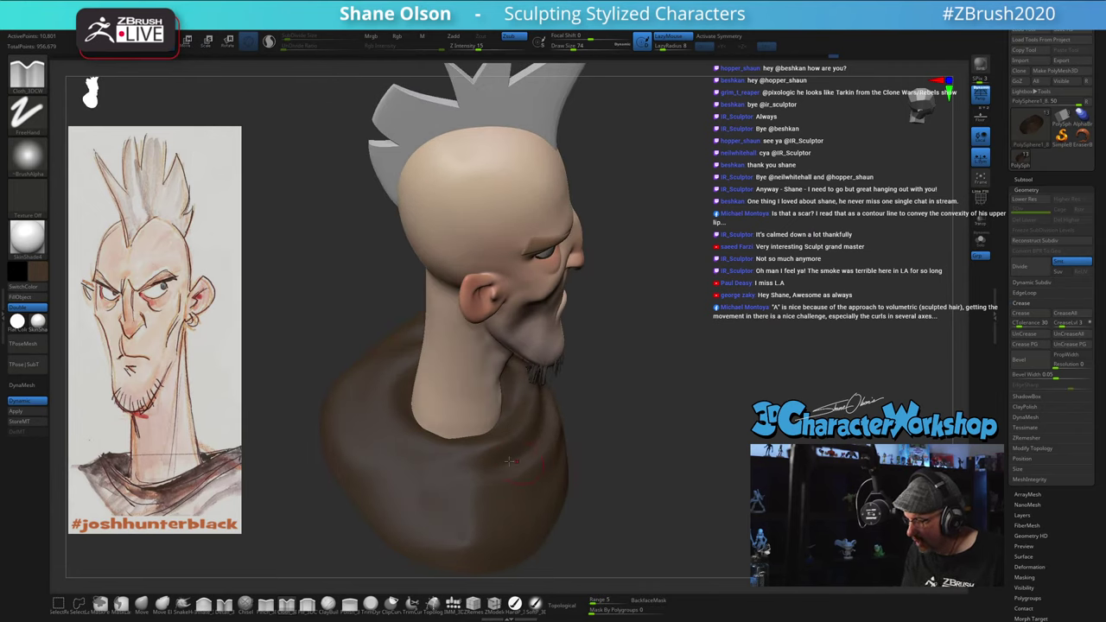
left_click_drag(425, 464, 508, 462)
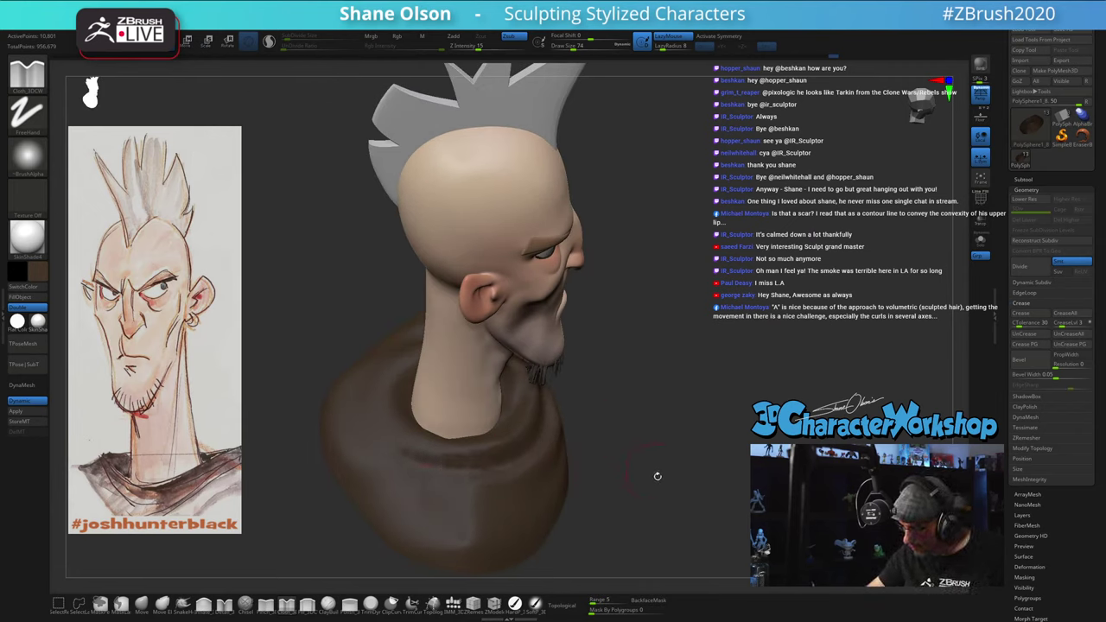
mouse_move(658, 477)
left_mouse_down()
mouse_move(607, 492)
mouse_move(642, 486)
left_mouse_up()
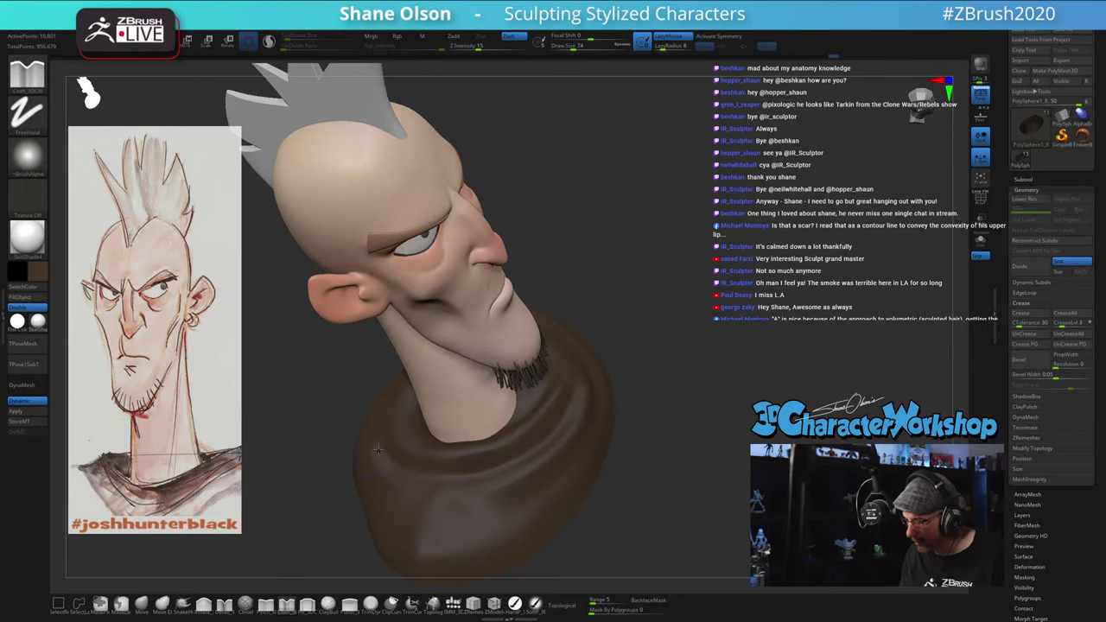
left_click_drag(379, 450, 471, 463, "shift")
mouse_move(624, 479)
left_mouse_down()
mouse_move(662, 477)
mouse_move(676, 387)
left_mouse_up()
Step: Sculpt cloth folds over the cloak's shoulder on the earring side with the Cloth_3DCW brush
right_click_drag(692, 357, 533, 355)
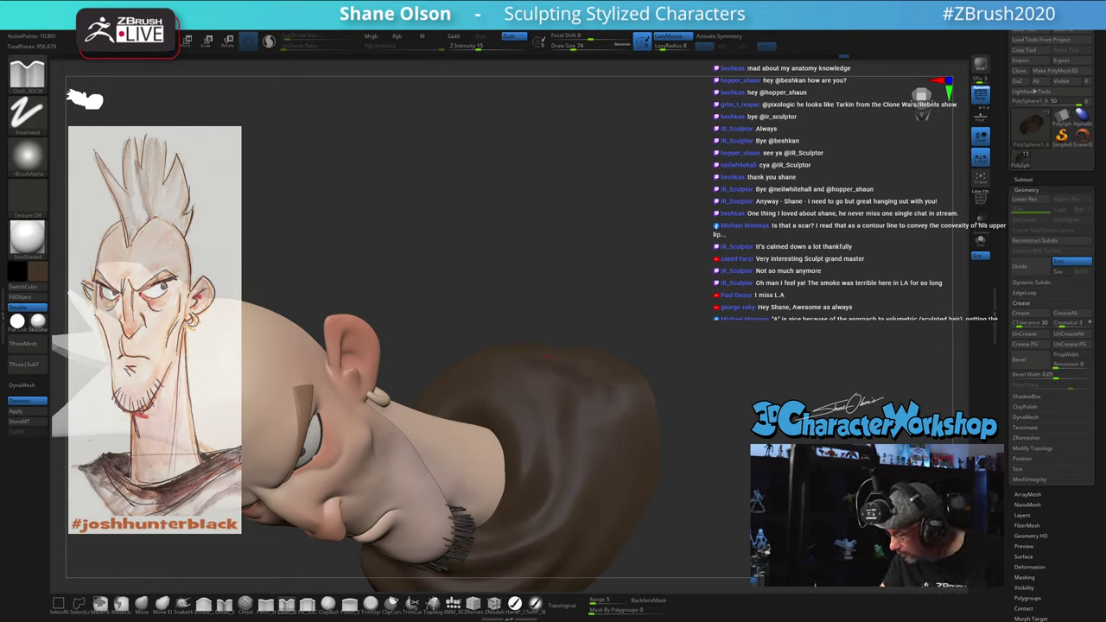
left_click_drag(616, 417, 608, 510)
left_click_drag(720, 498, 710, 475)
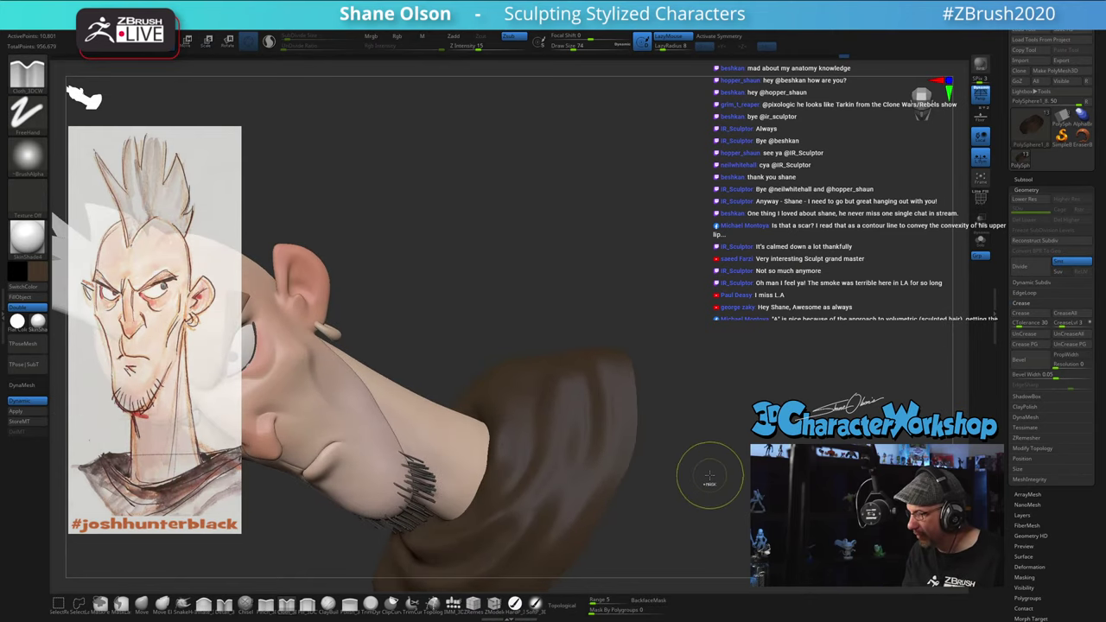
right_click_drag(710, 474, 600, 383)
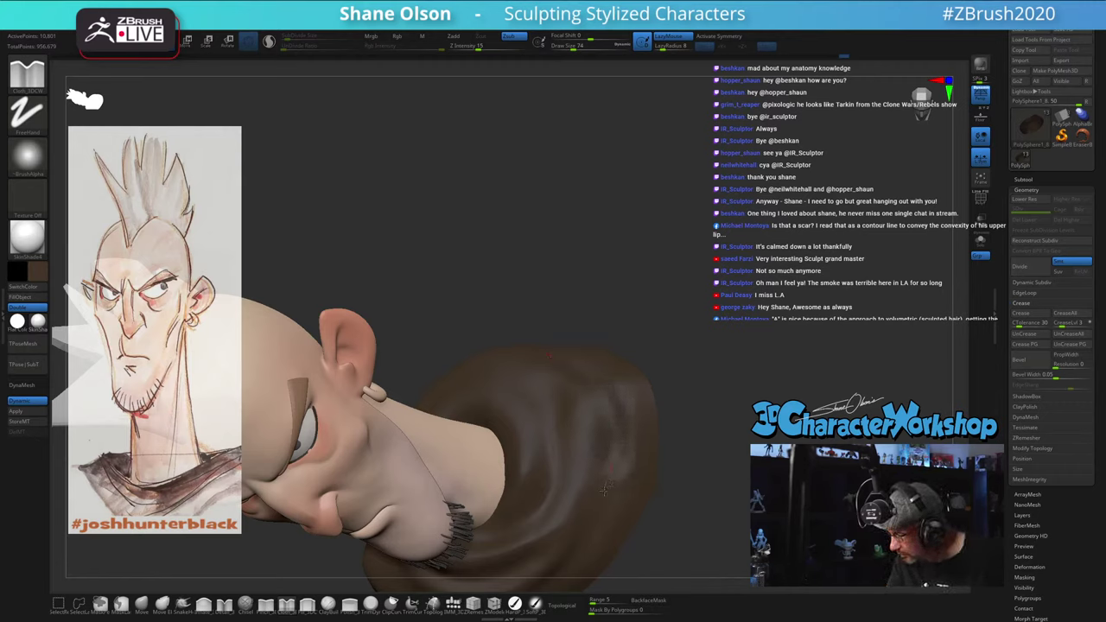
mouse_move(695, 514)
right_mouse_down()
mouse_move(669, 465)
mouse_move(638, 478)
mouse_move(462, 471)
mouse_move(523, 500)
right_mouse_up()
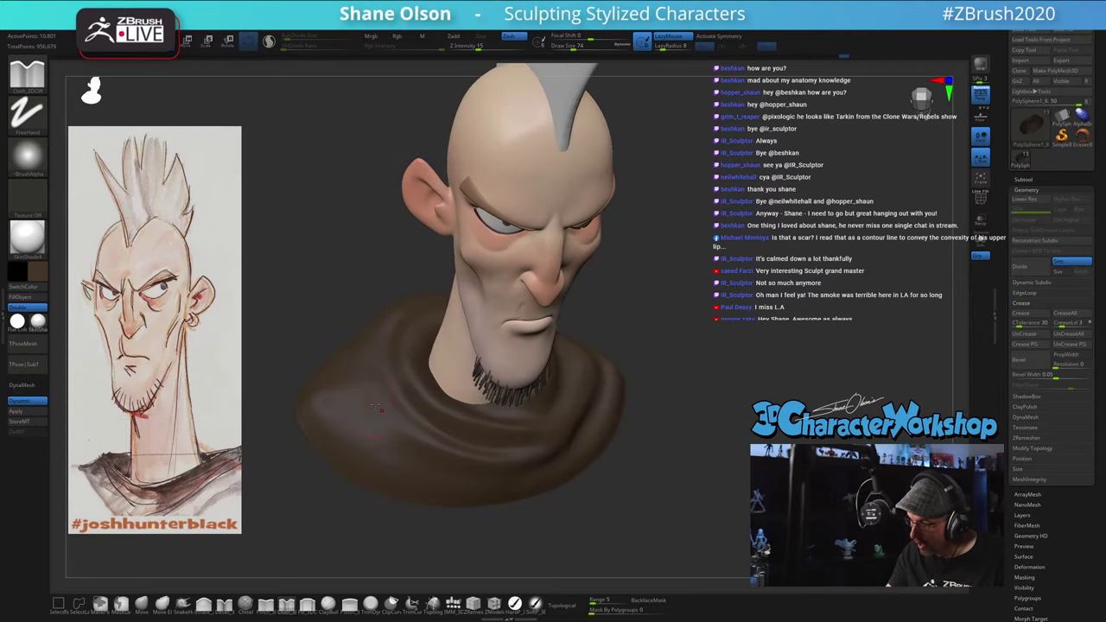
Step: Sculpt broad folds across the cloak's front and shoulder with the Cloth_3DCW brush at draw size 104
key("s")
left_click(359, 385)
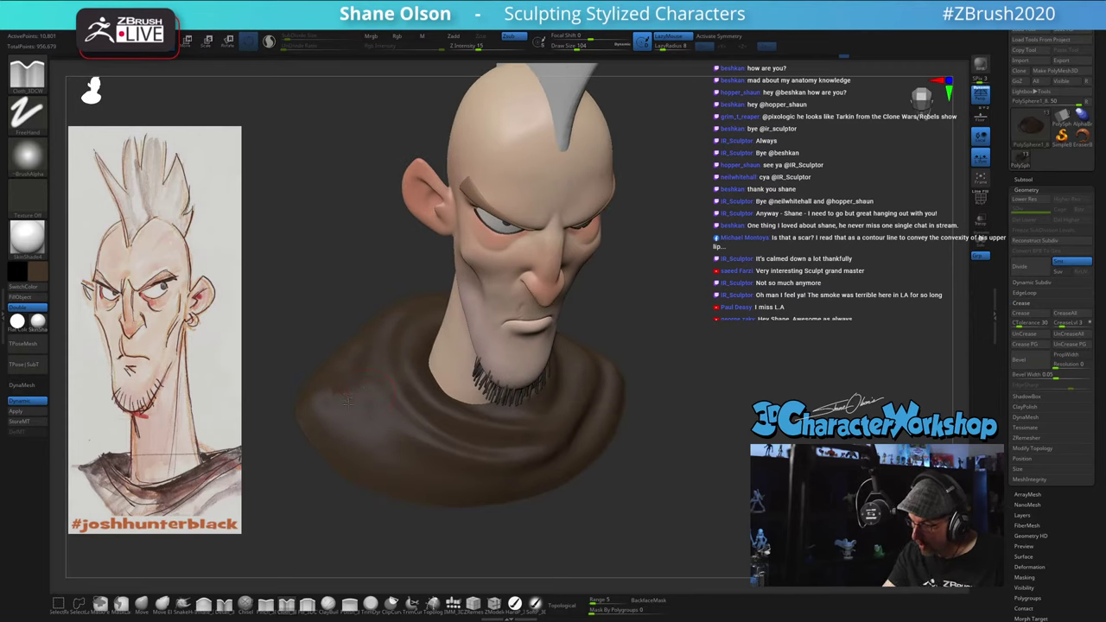
mouse_move(619, 506)
right_mouse_down()
mouse_move(608, 458)
mouse_move(617, 487)
mouse_move(425, 449)
right_mouse_up()
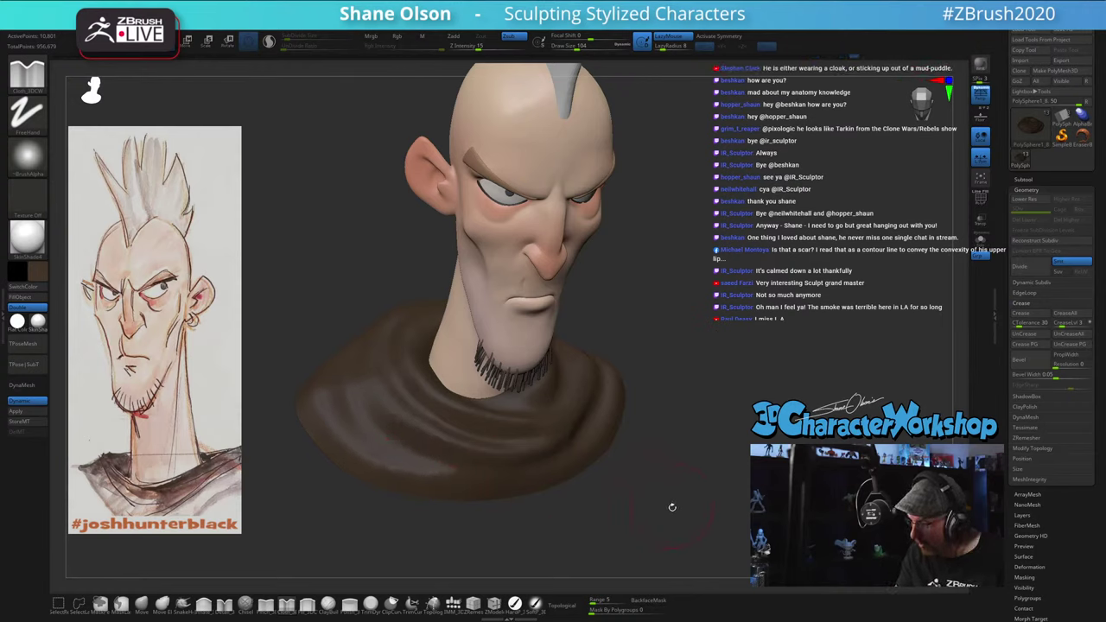
Step: Sculpt narrower folds in the cloak's shoulder away from the earring with the Cloth_3DCW brush at draw size 56, and smooth them
mouse_move(672, 508)
right_mouse_down()
mouse_move(657, 476)
mouse_move(722, 487)
mouse_move(724, 442)
mouse_move(697, 490)
right_mouse_up()
key("s")
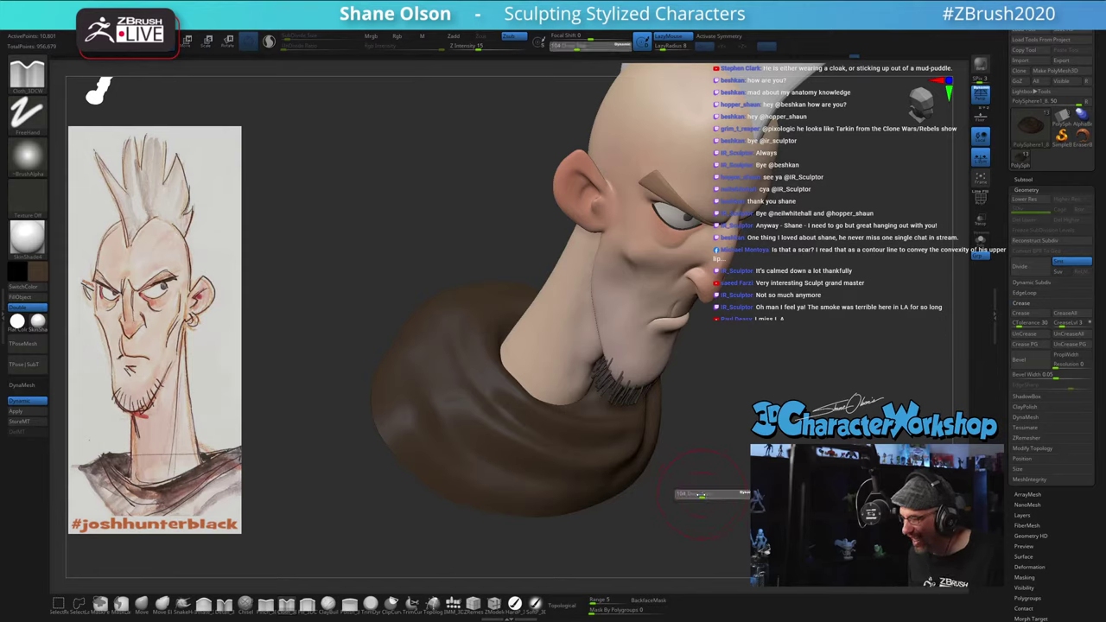
left_click_drag(703, 495, 701, 495)
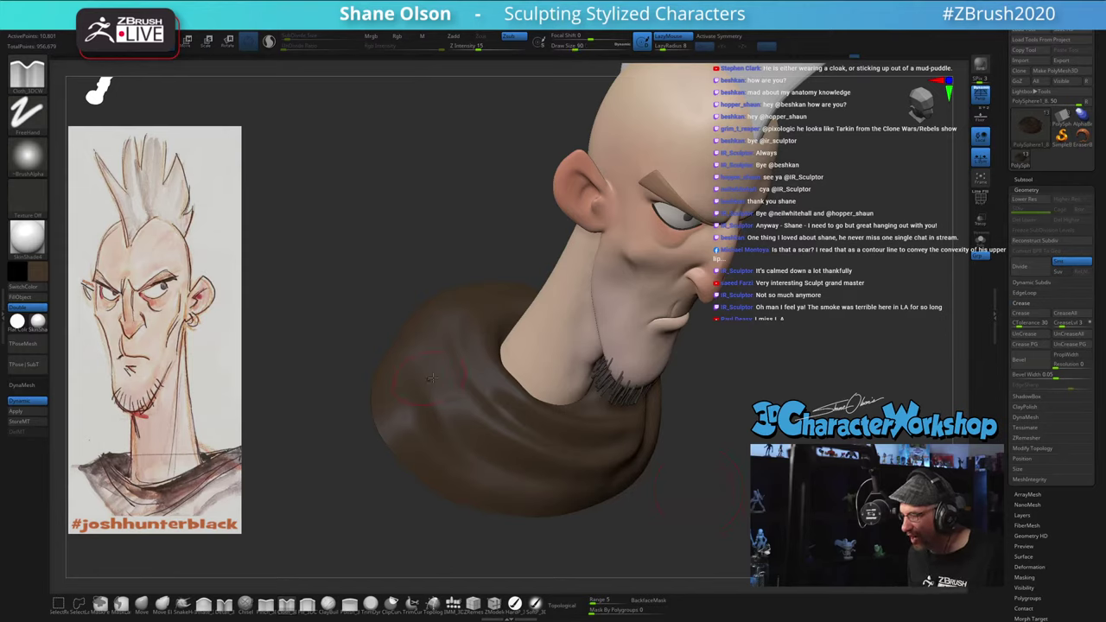
right_click_drag(447, 371, 454, 344)
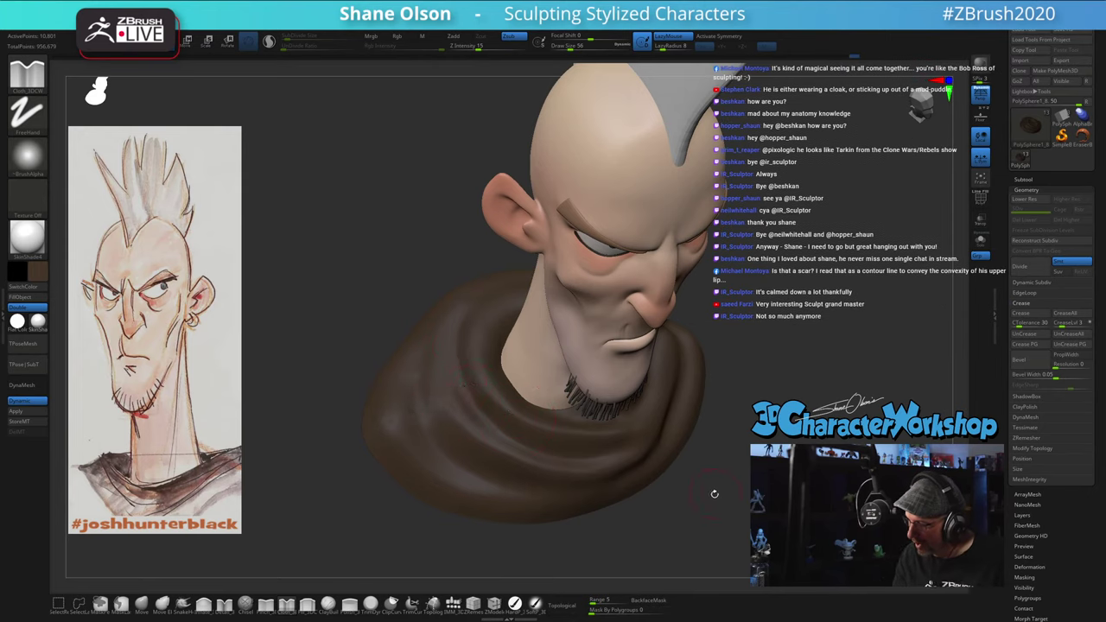
left_click_drag(715, 494, 633, 426)
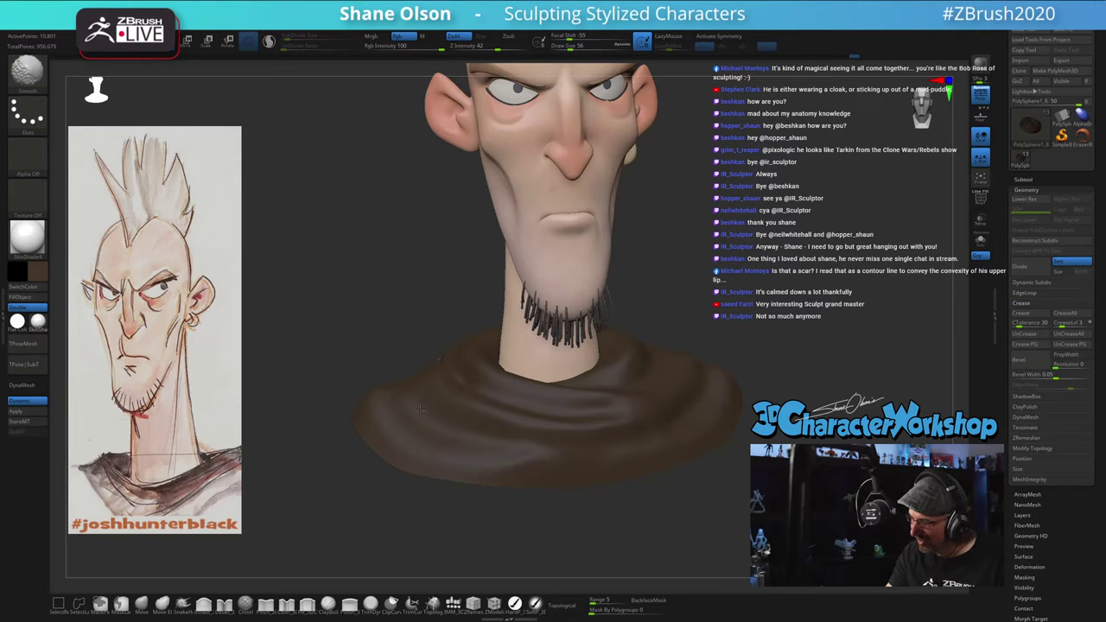
left_click_drag(722, 463, 698, 434)
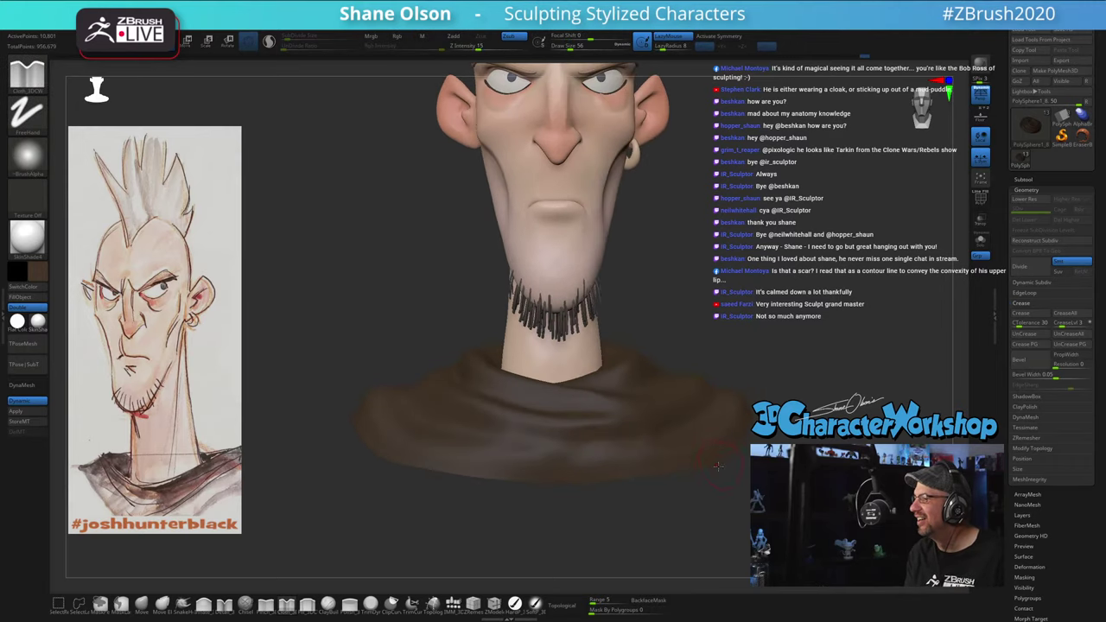
Step: Set the Cloth_3DCW brush to draw size 77 and sculpt curved folds across the cloak's front below the chin
mouse_move(746, 480)
left_mouse_down("alt")
mouse_move(751, 451)
mouse_move(725, 419)
mouse_move(715, 436)
mouse_move(673, 453)
left_mouse_up("alt")
key("s")
right_click_drag(619, 432, 550, 436)
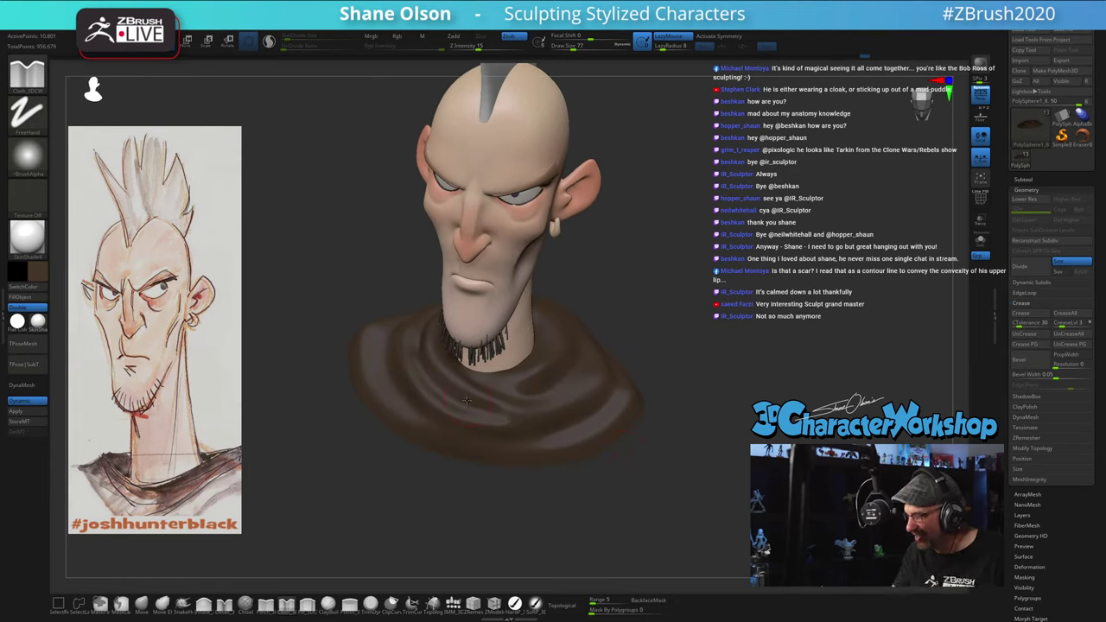
right_click_drag(467, 400, 415, 356)
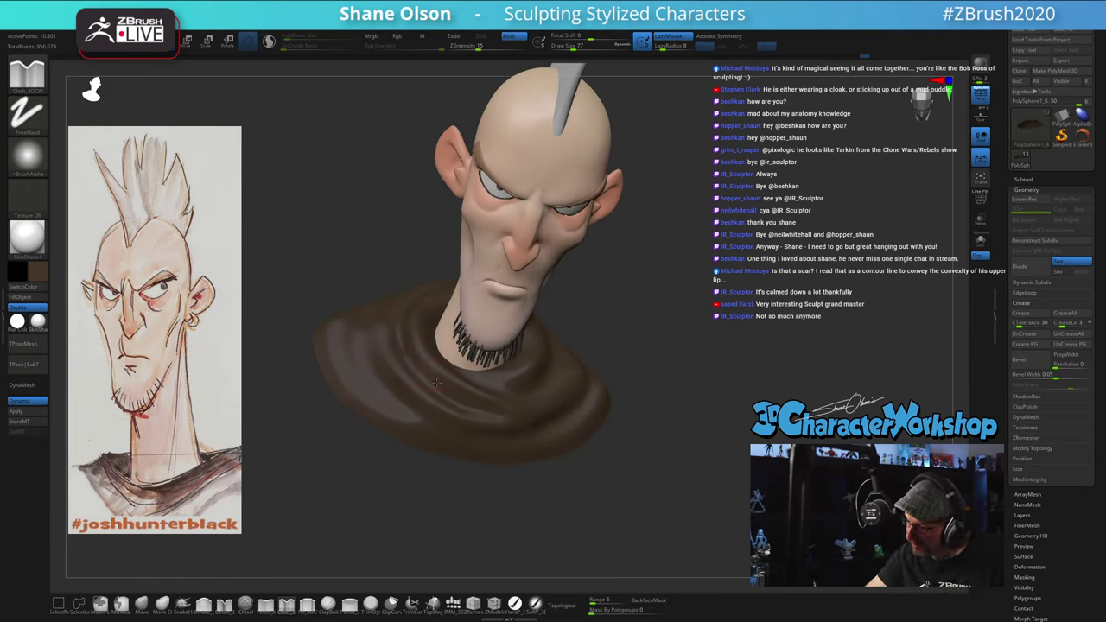
Step: Raise the Smooth brush intensity to 89, set the draw size to 120, and work over the cloak's folds
key("shift")
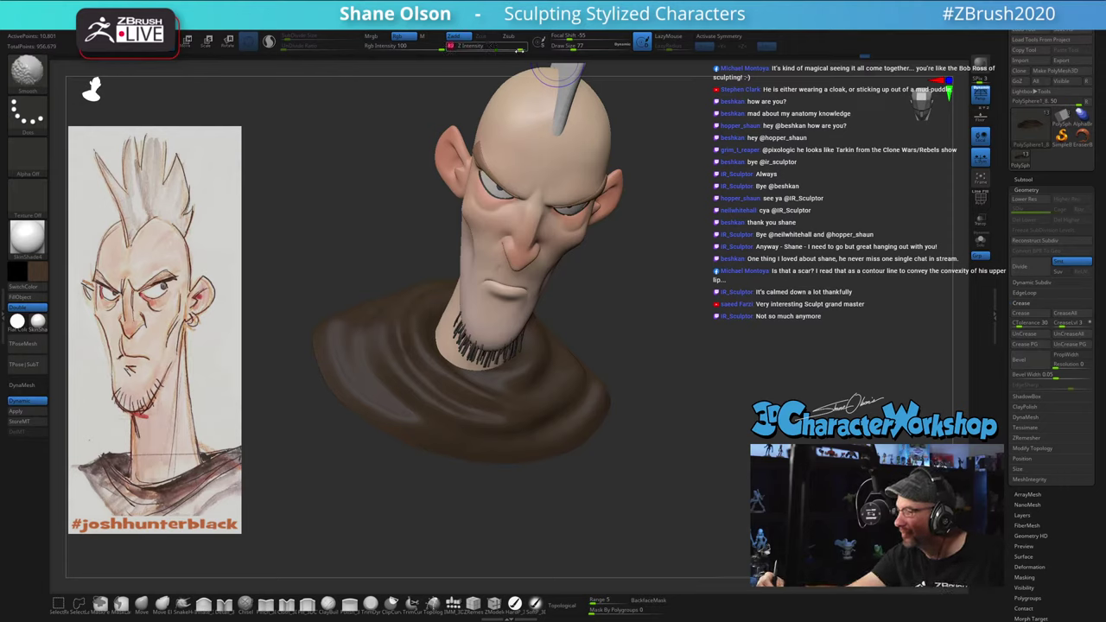
key("s")
key("shift")
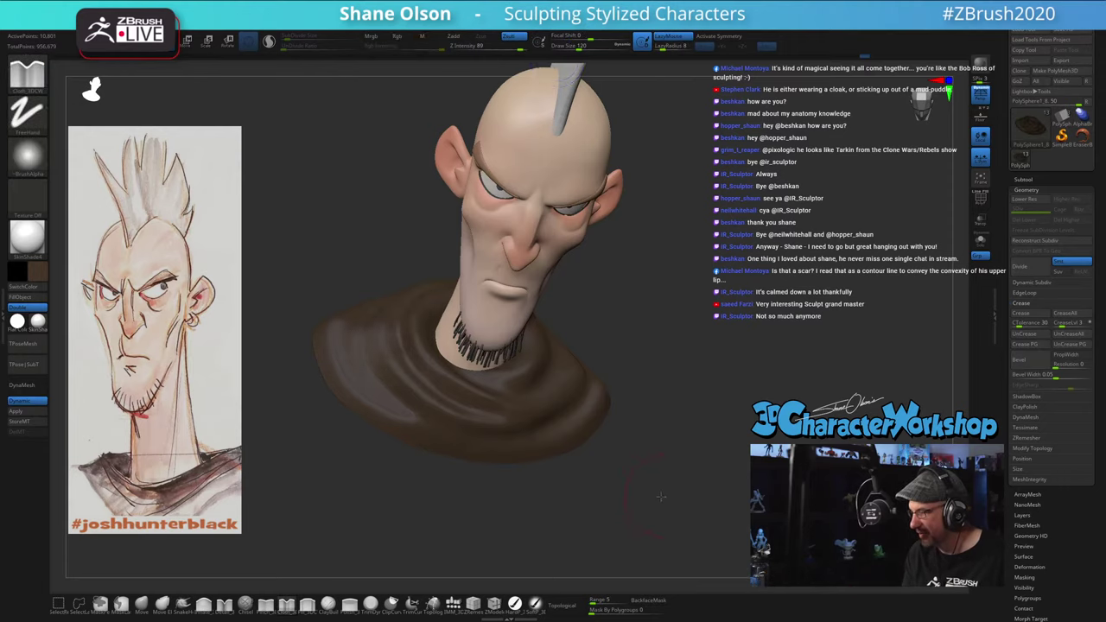
right_click_drag(410, 427, 557, 437)
mouse_move(563, 392)
right_mouse_down()
mouse_move(645, 450)
mouse_move(582, 393)
right_mouse_up()
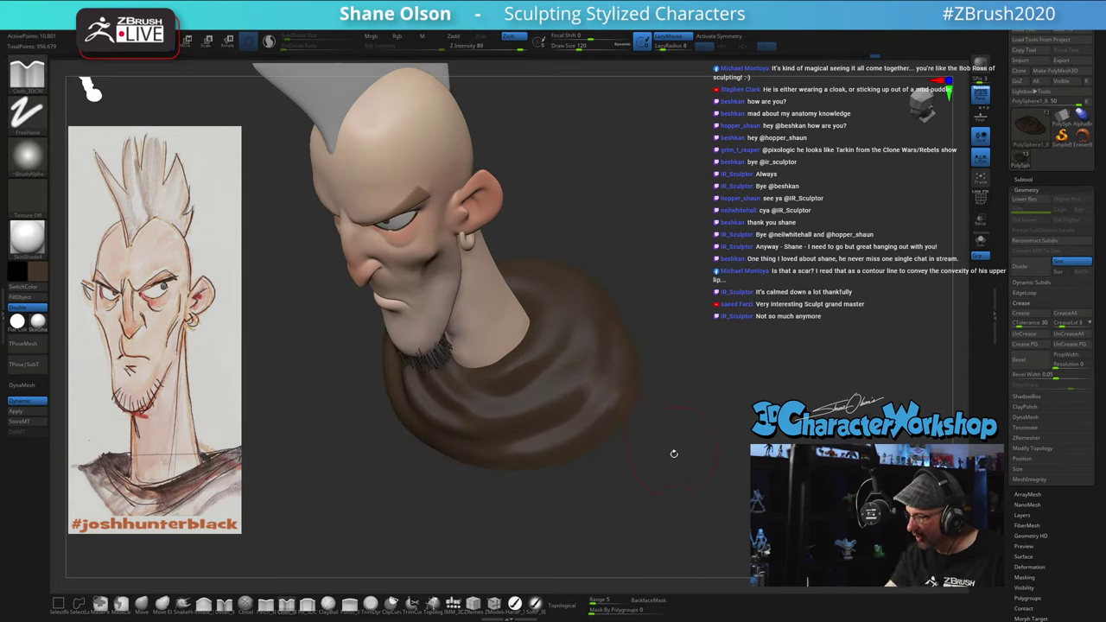
left_click_drag(678, 452, 682, 444)
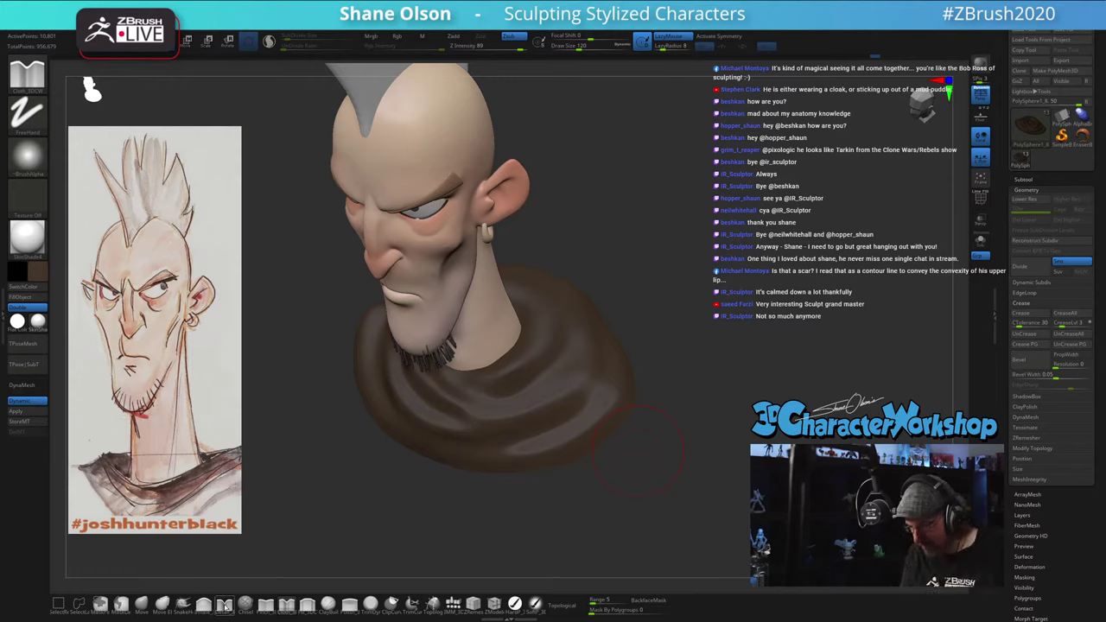
Step: Set the Cloth_3DCW brush to Z Intensity 18 and draw size 101 for the earring-side cloak folds
key("s")
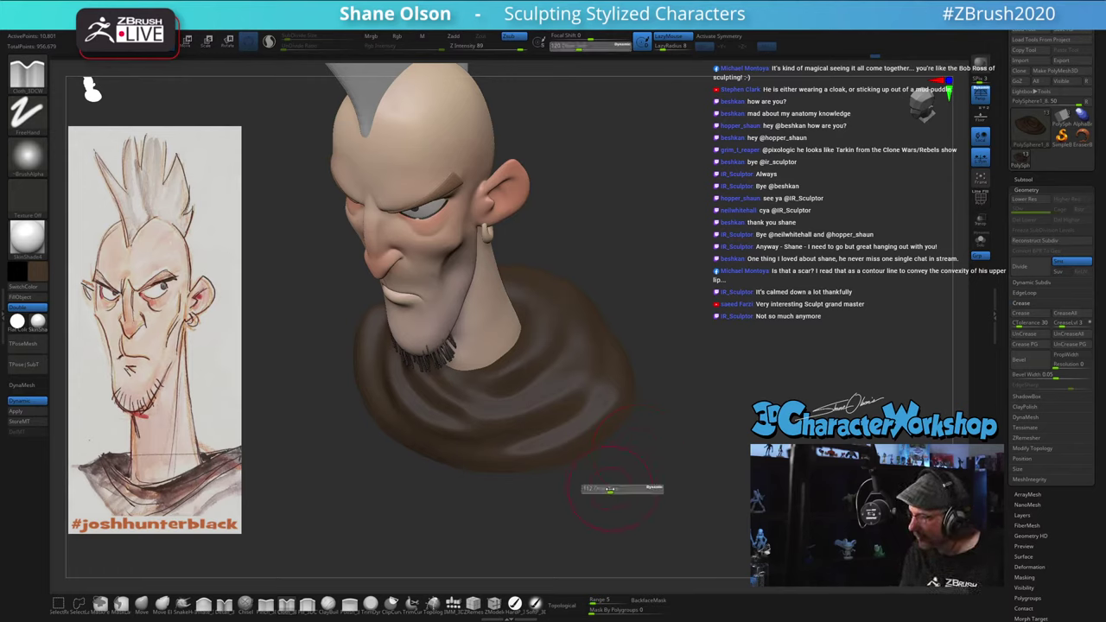
left_click(609, 490)
left_click_drag(615, 479, 592, 510)
mouse_move(614, 340)
left_mouse_down()
mouse_move(603, 377)
mouse_move(612, 359)
left_mouse_up()
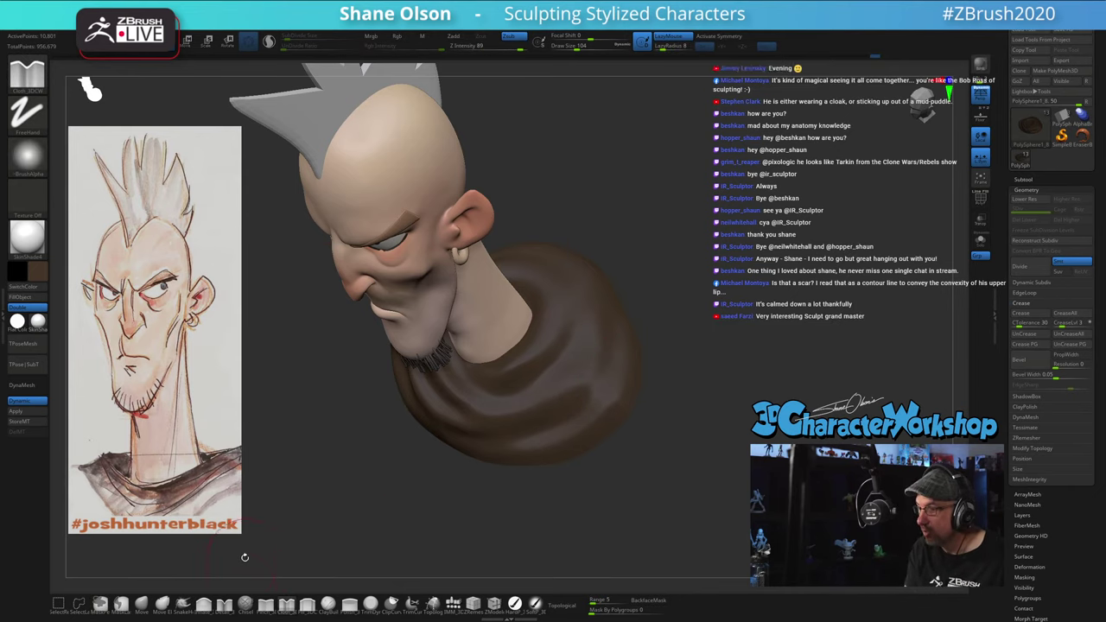
left_click(483, 48)
type("18")
key("s")
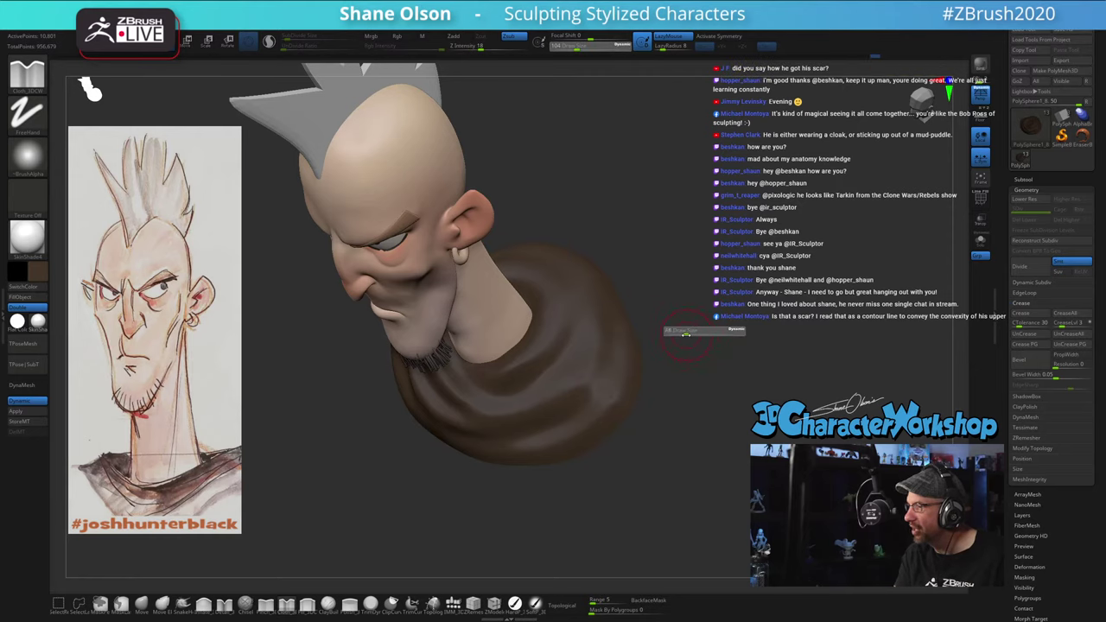
key("s")
left_click_drag(651, 399, 649, 398)
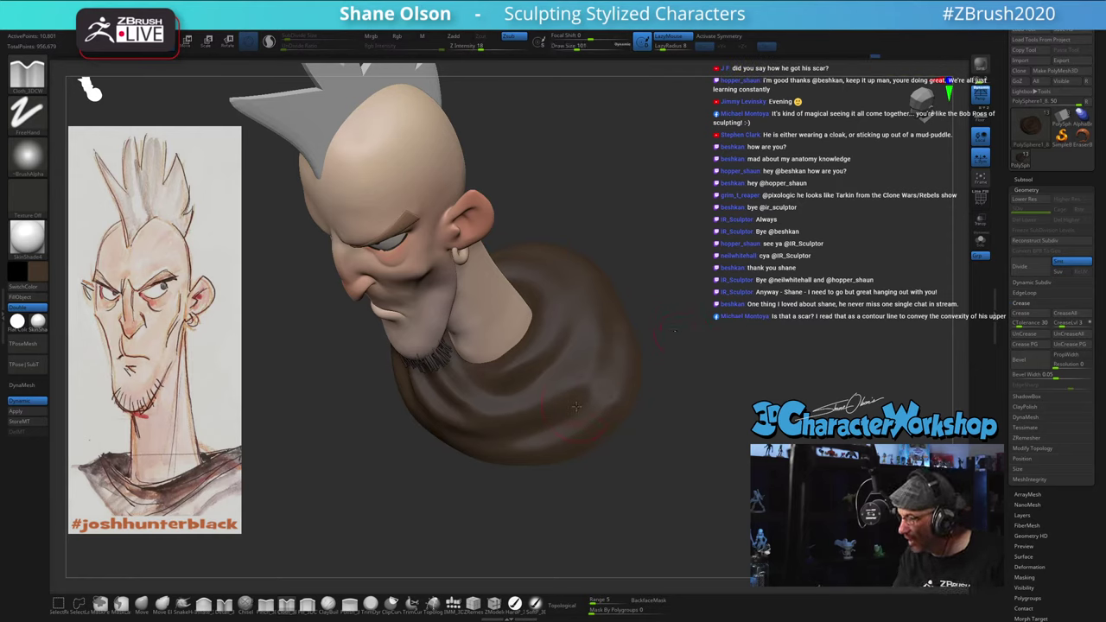
Step: Sculpt draping folds over the cloak's earring-side shoulder and soften them with the Smooth brush
key("shift")
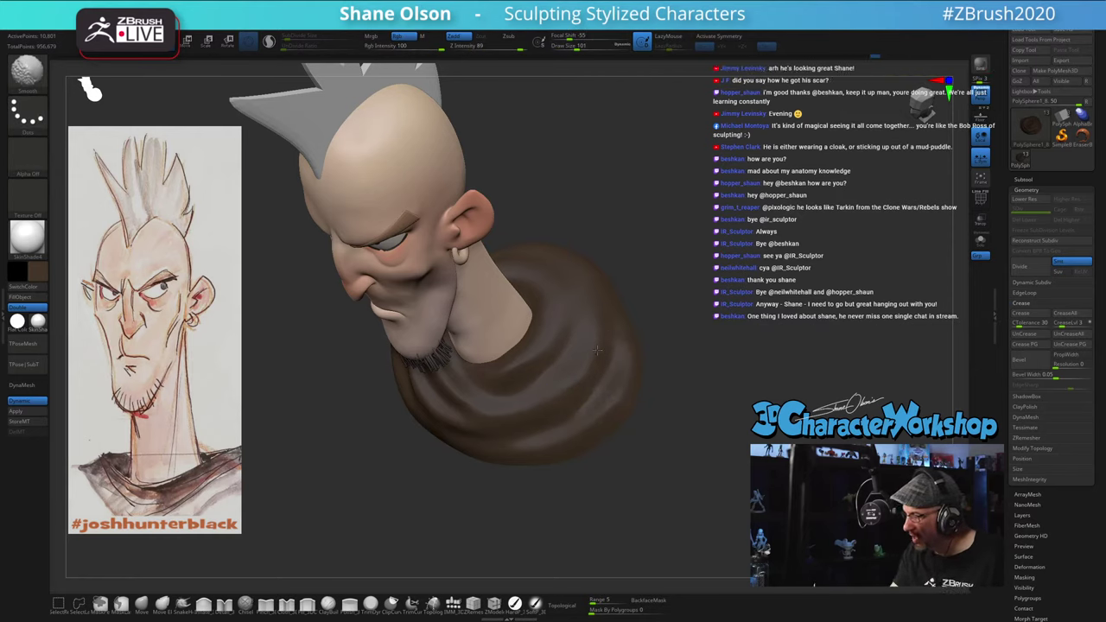
mouse_move(679, 457)
left_mouse_down()
mouse_move(683, 437)
mouse_move(665, 420)
left_mouse_up()
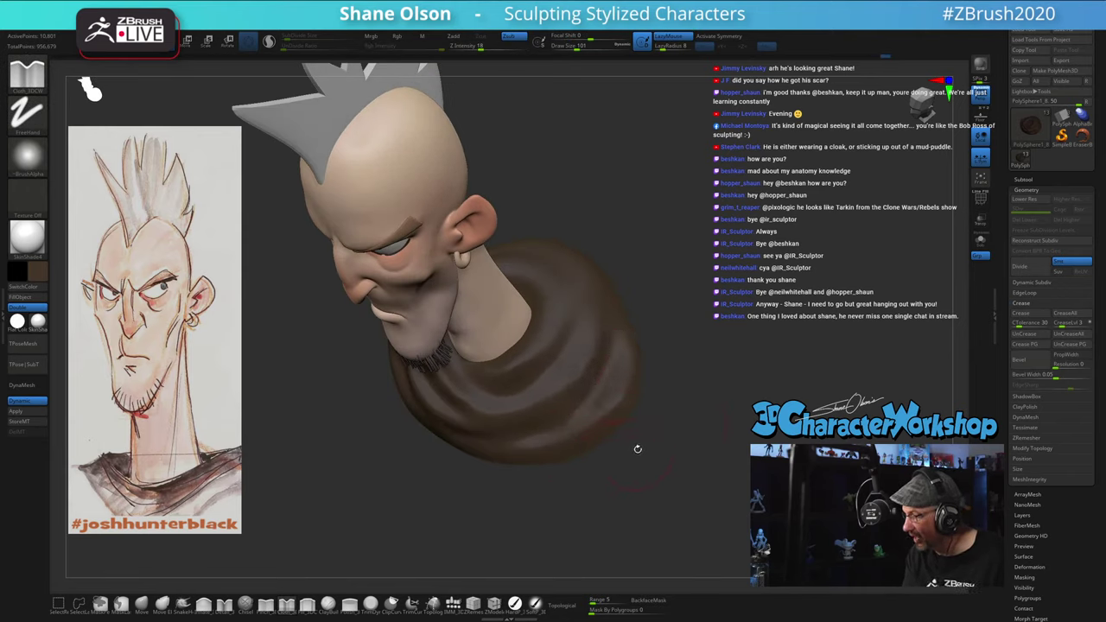
key("shift")
left_click_drag(661, 426, 688, 380)
key("shift")
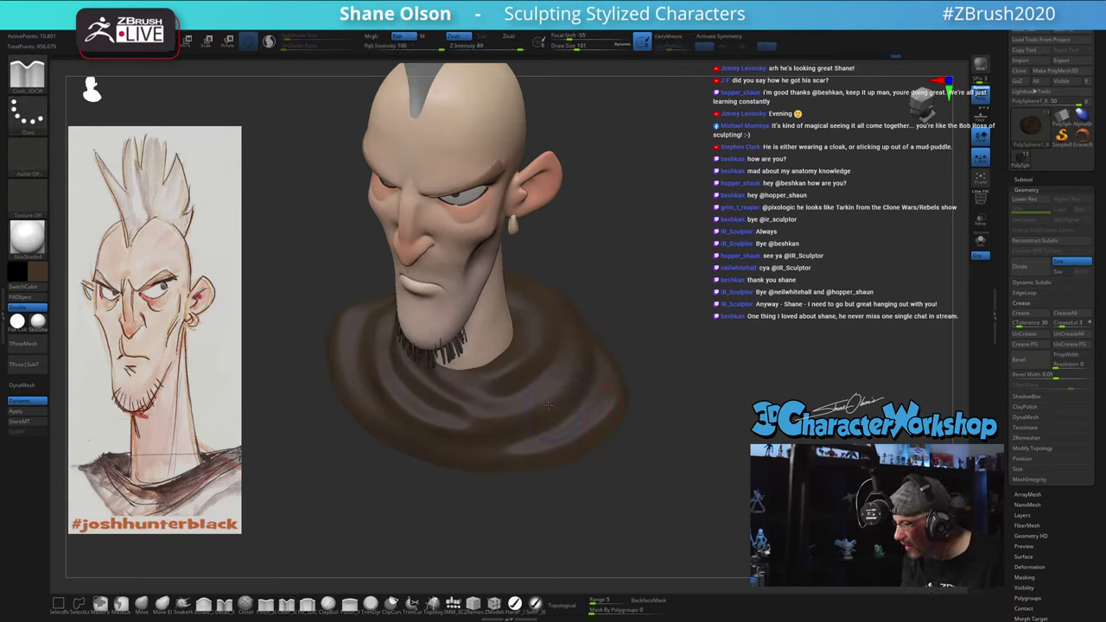
mouse_move(650, 480)
left_mouse_down()
mouse_move(675, 456)
mouse_move(598, 463)
mouse_move(700, 448)
mouse_move(687, 446)
mouse_move(709, 459)
left_mouse_up()
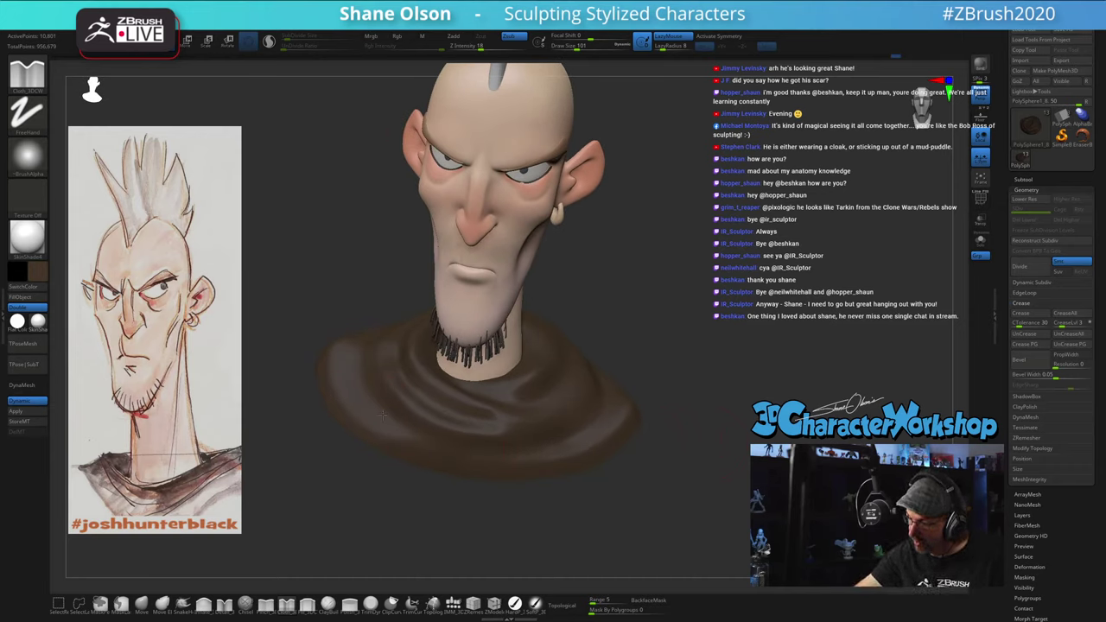
Step: Sculpt cloth folds over the cloak's shoulder on the side without the earring and along its front edge
mouse_move(703, 515)
left_mouse_down()
mouse_move(695, 456)
mouse_move(697, 496)
mouse_move(659, 479)
mouse_move(699, 489)
mouse_move(654, 509)
mouse_move(675, 507)
left_mouse_up()
left_click_drag(652, 464, 648, 506)
right_click_drag(374, 379, 388, 403)
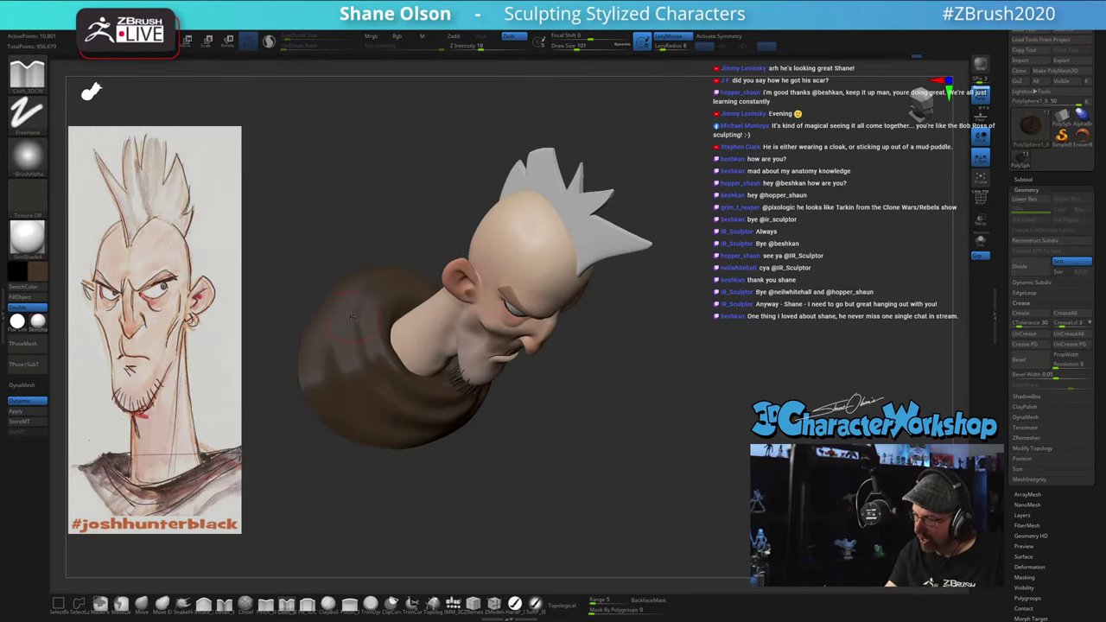
left_click_drag(358, 316, 354, 356)
right_click_drag(376, 374, 362, 354)
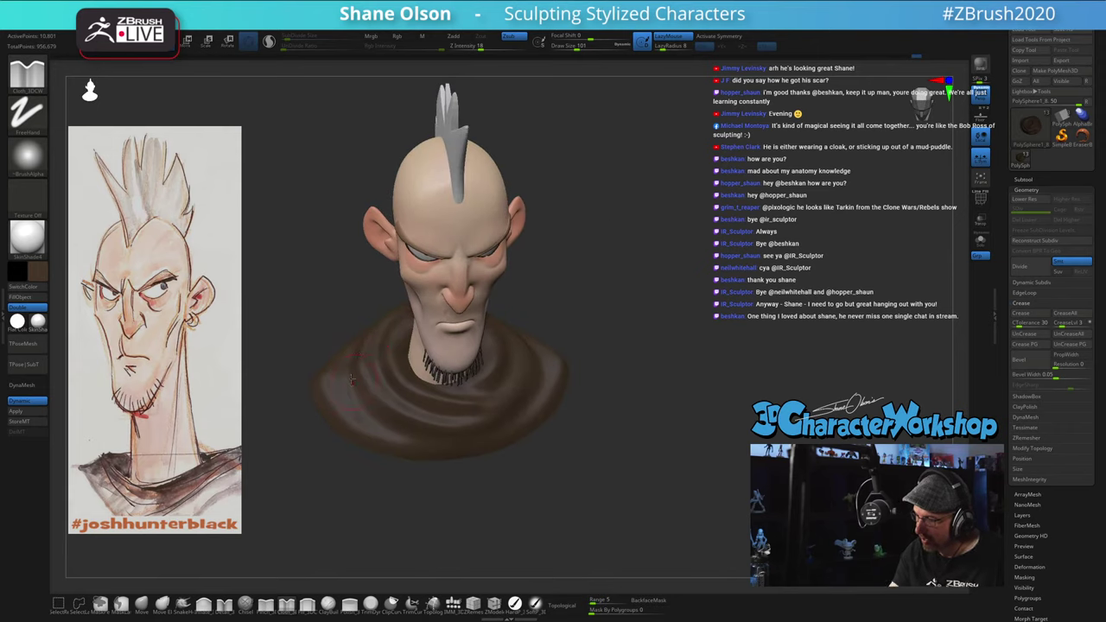
left_click_drag(478, 508, 484, 467)
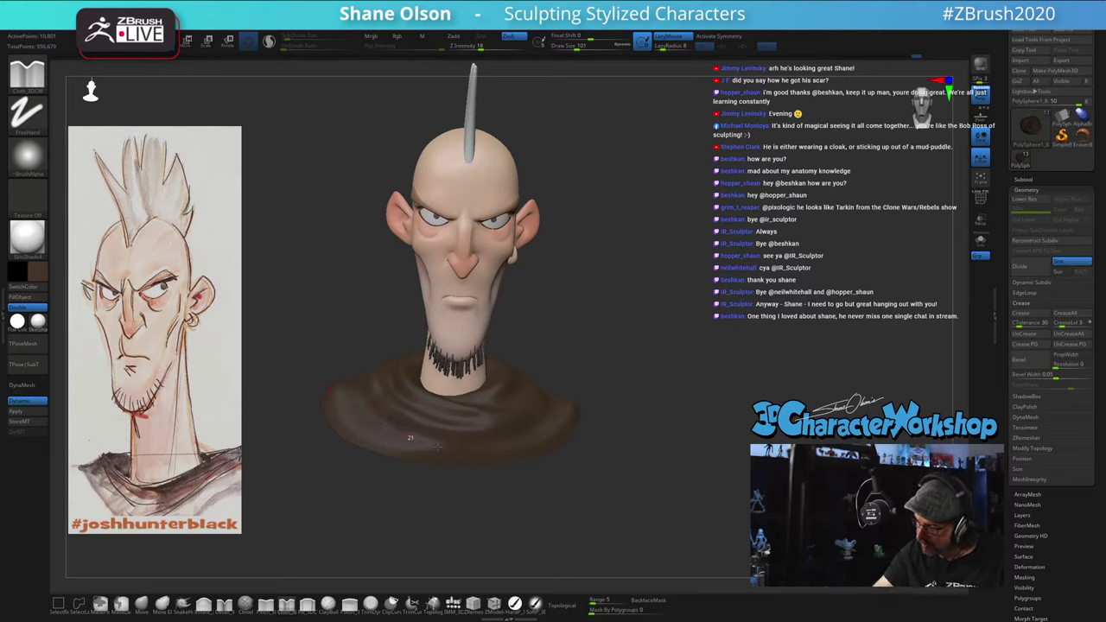
right_click_drag(548, 504, 607, 510, "alt")
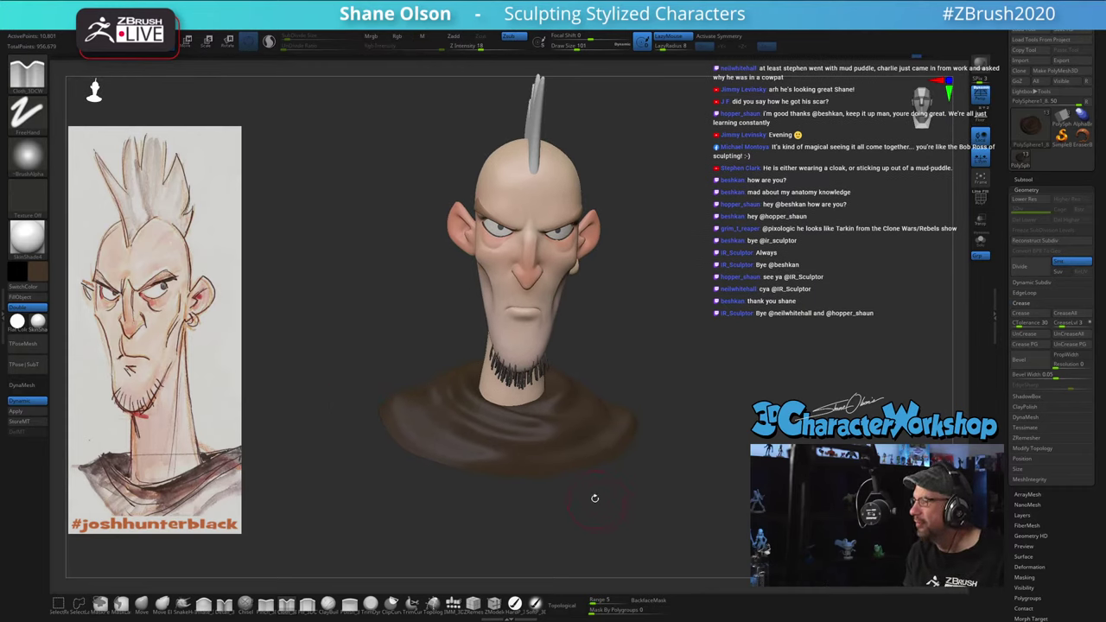
Step: Pick a very dark grey and fill the whole cloak mesh with that colour
left_click(266, 606)
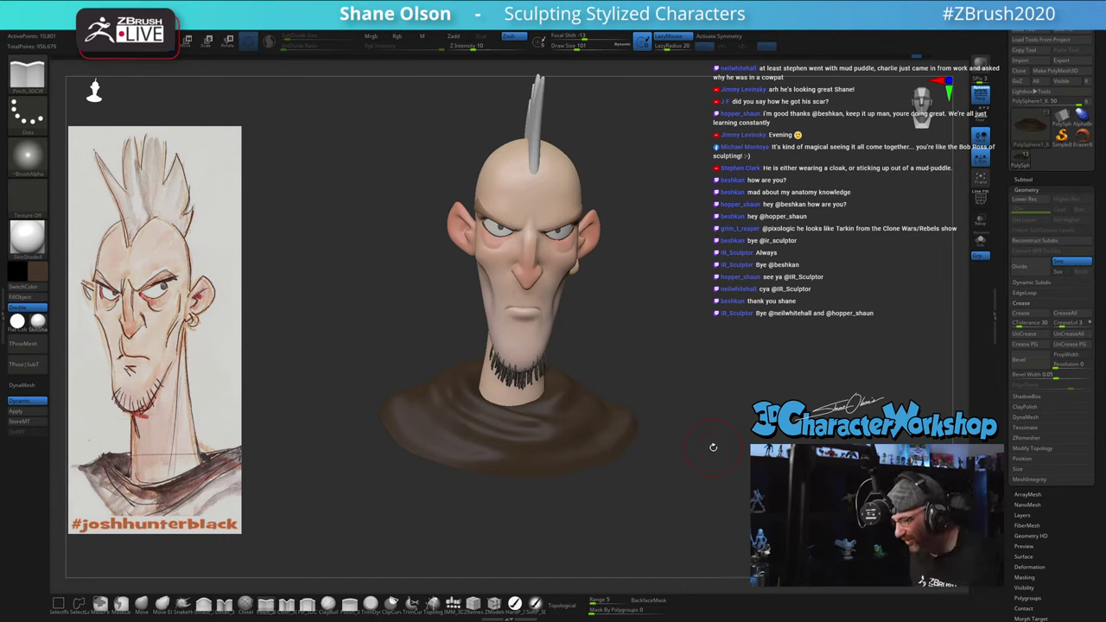
left_click_drag(713, 447, 708, 388, "shift")
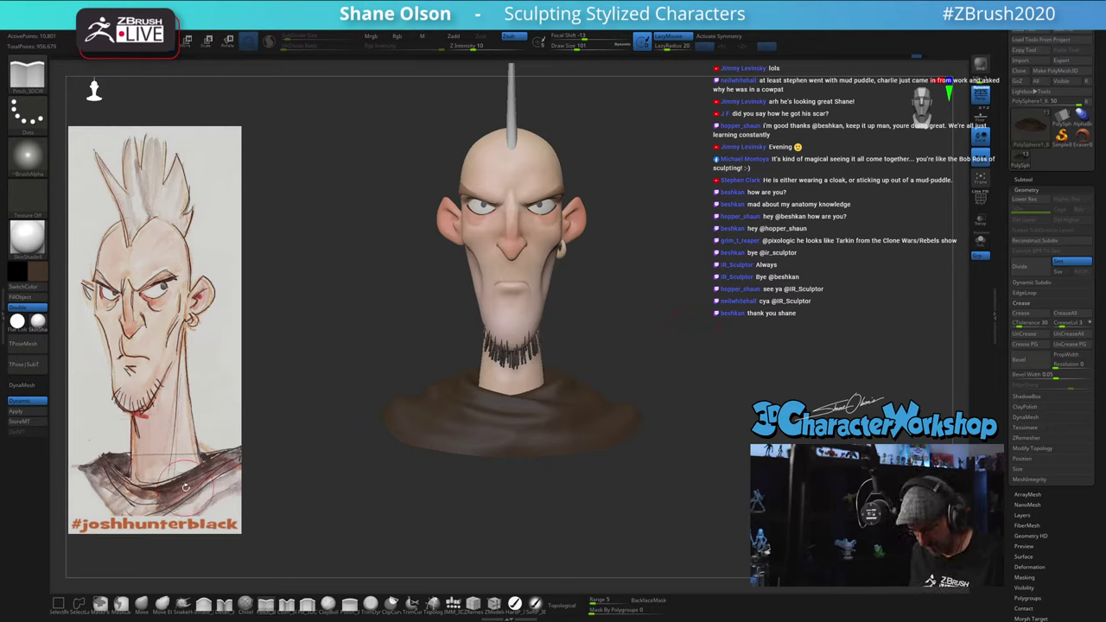
key("z")
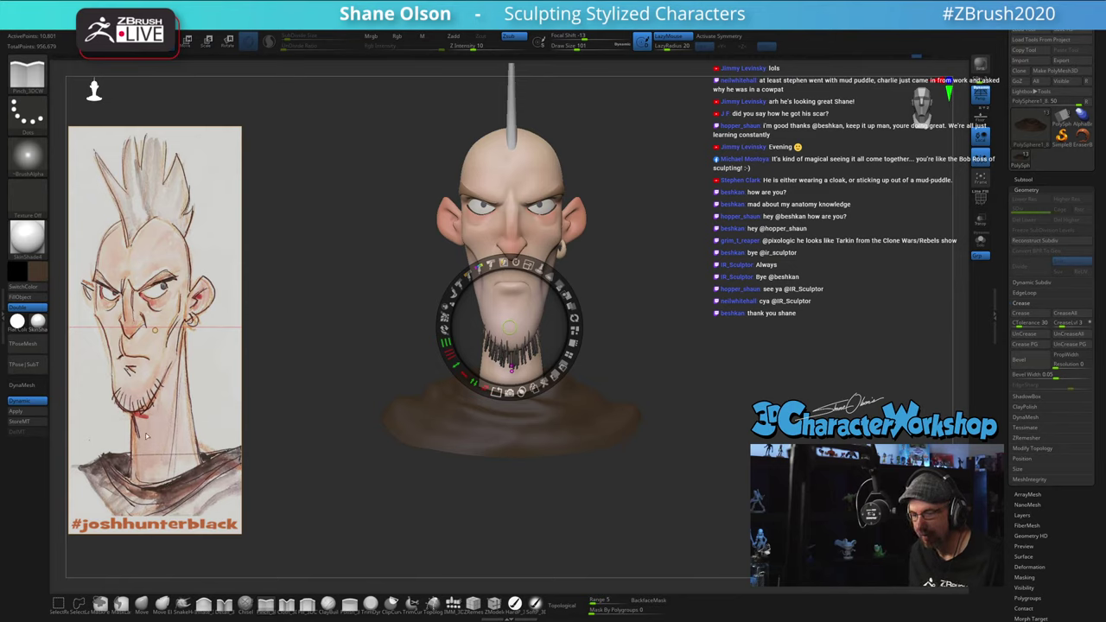
left_click(38, 273)
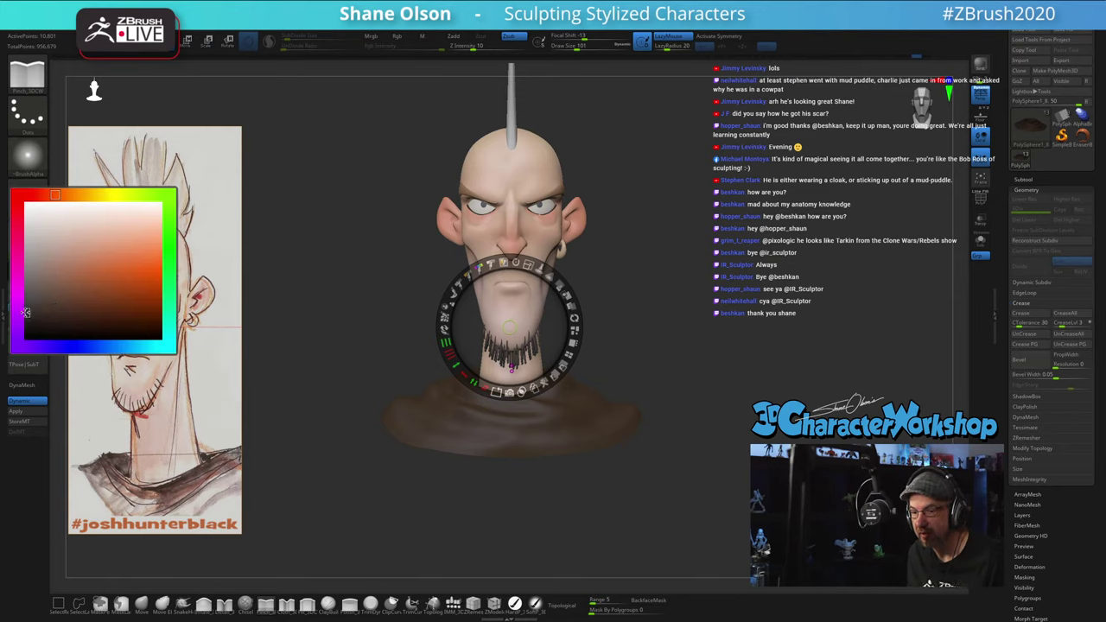
left_click(30, 312)
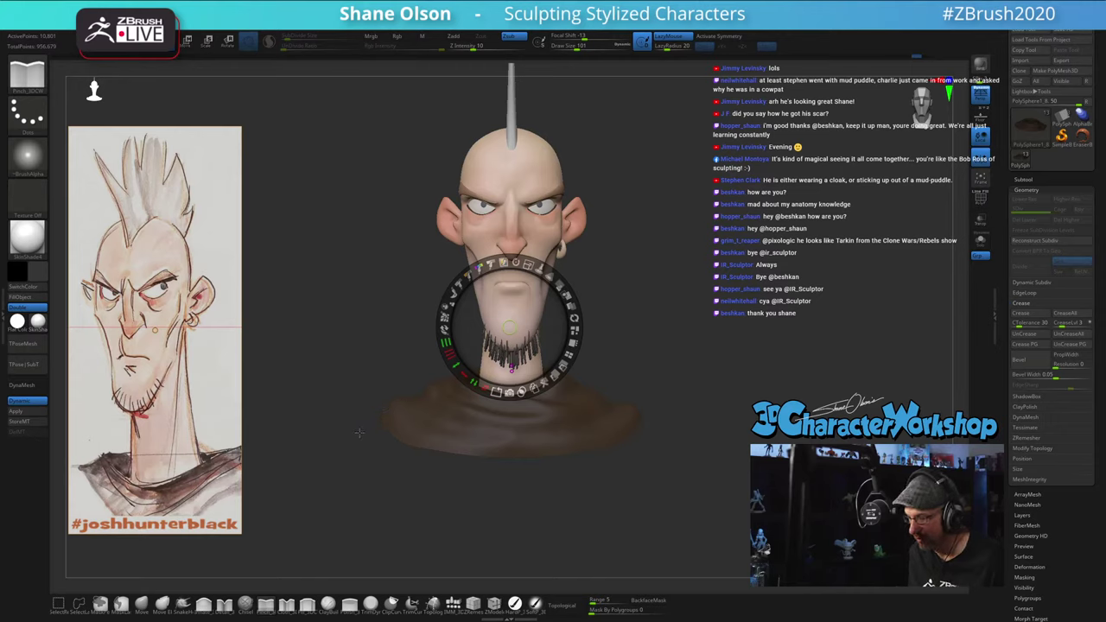
key("z")
left_click(516, 605)
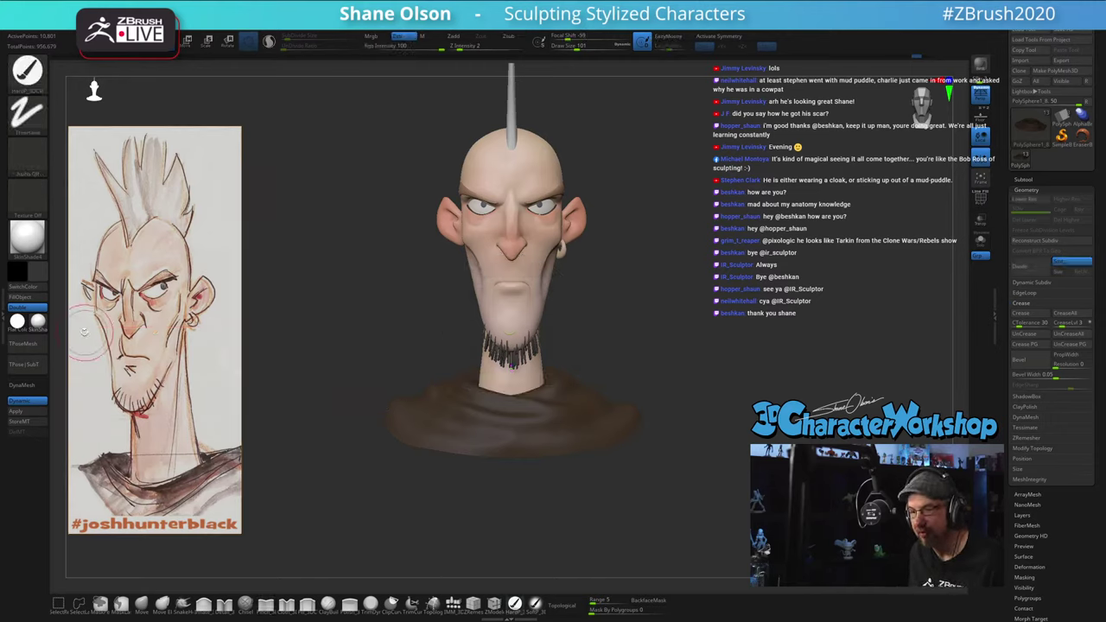
left_click(31, 297)
left_click_drag(627, 390, 714, 369, "alt")
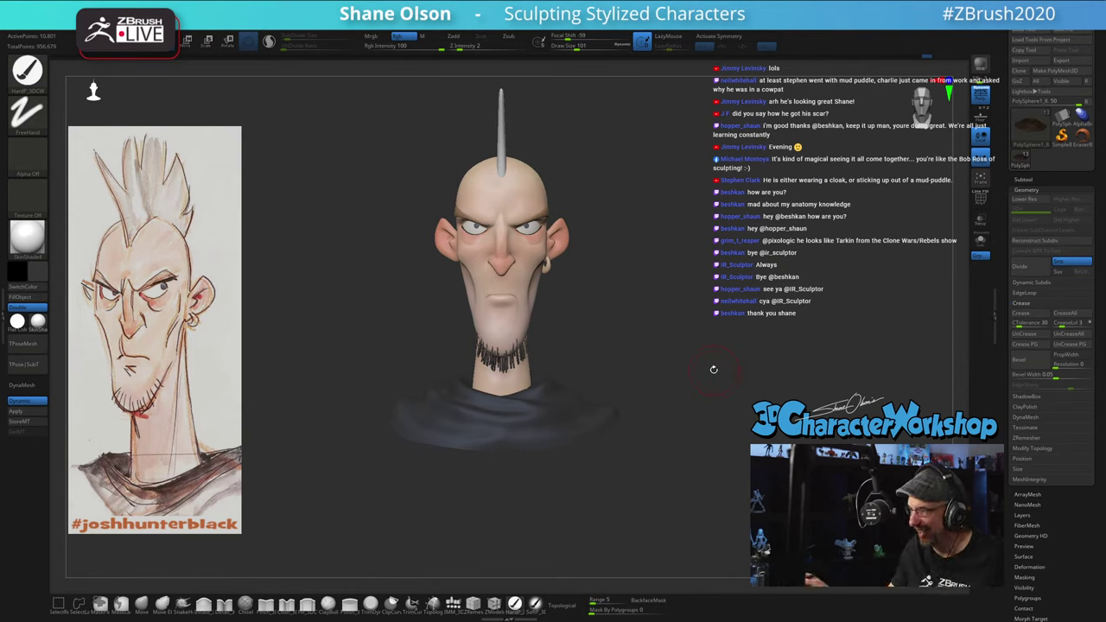
Step: Pull the cloak's front hem downward into a drape with the Move brush at draw sizes 228 to 318
left_click(142, 603)
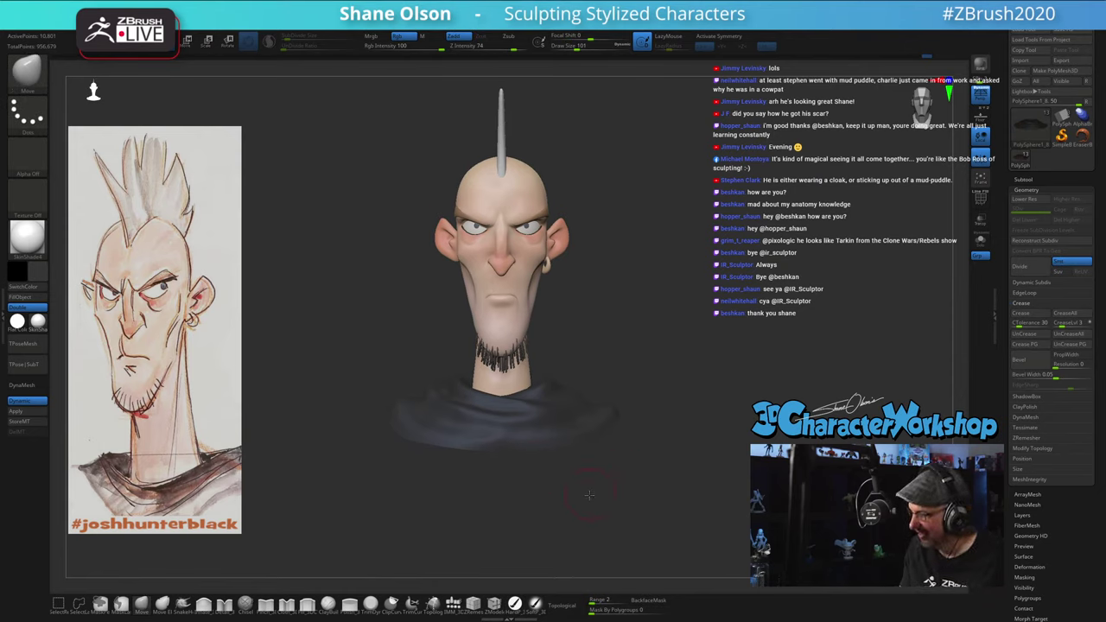
left_click_drag(589, 494, 584, 481)
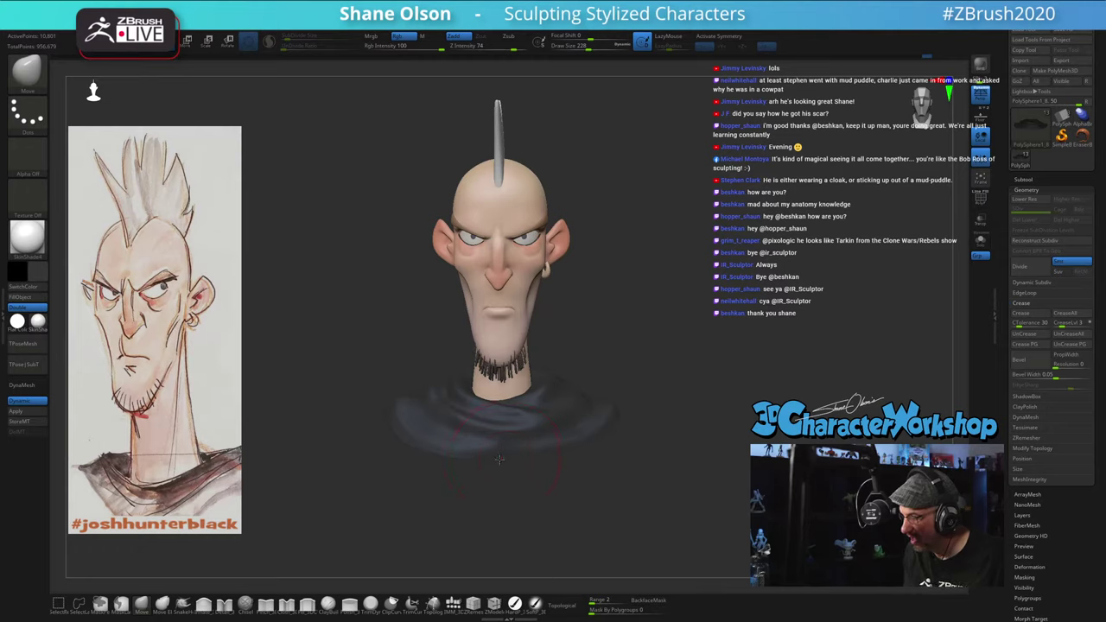
left_click_drag(500, 459, 497, 466)
key("s")
left_click_drag(512, 506, 516, 505)
left_click_drag(474, 451, 470, 469)
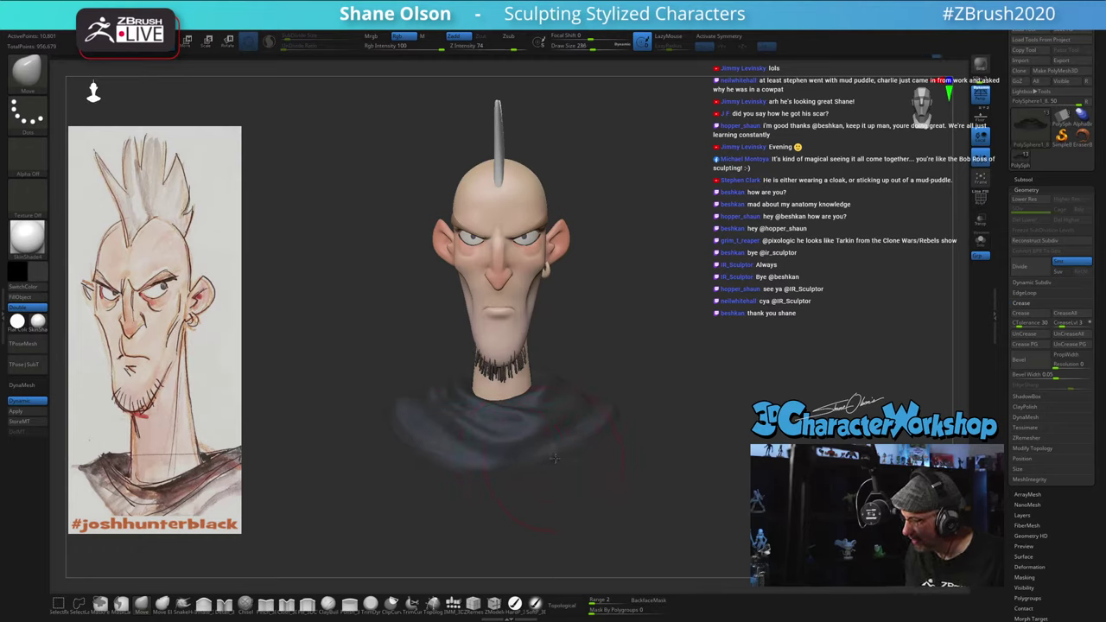
mouse_move(539, 509)
left_mouse_down()
mouse_move(565, 493)
mouse_move(495, 476)
mouse_move(553, 458)
left_mouse_up()
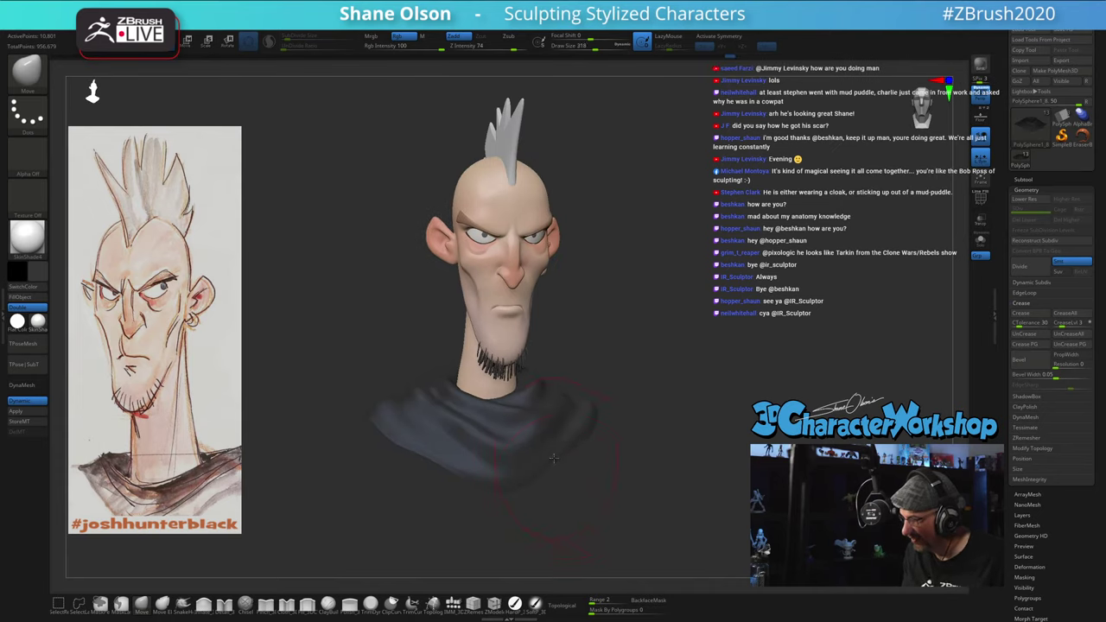
left_click_drag(470, 477, 444, 472)
Step: Reshape the folds on the cloak's shoulder without the earring using the Move brush at draw size 68, and smooth them
key("s")
right_click_drag(467, 425, 472, 402, "ctrl")
key("s")
left_click_drag(472, 401, 460, 398)
right_click_drag(460, 398, 474, 371)
key("s")
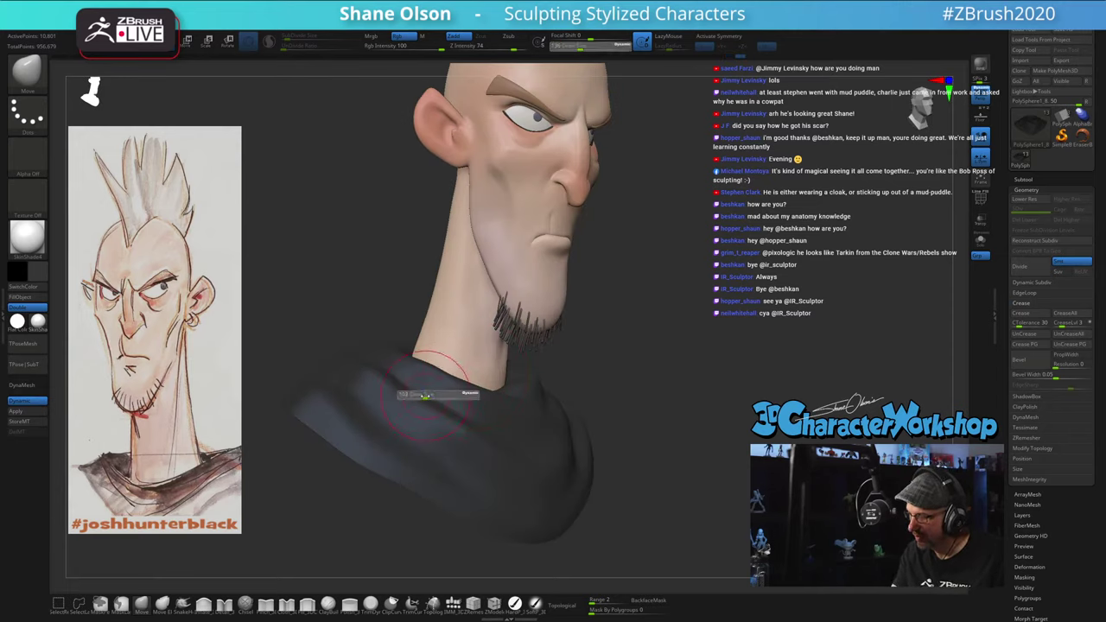
left_click_drag(431, 396, 416, 391)
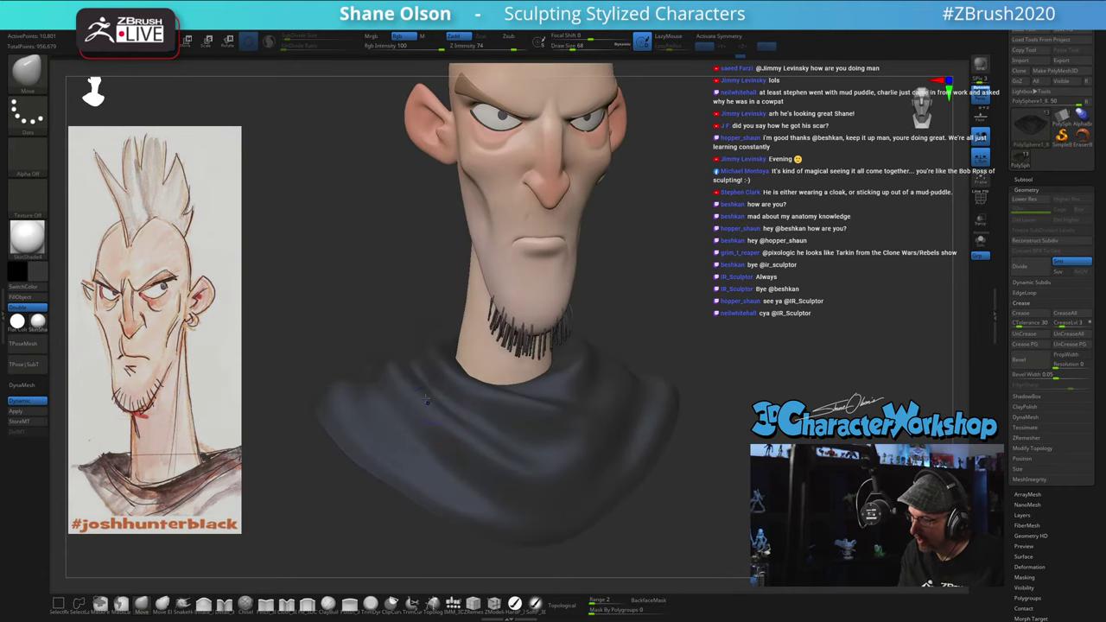
left_click_drag(451, 422, 374, 342)
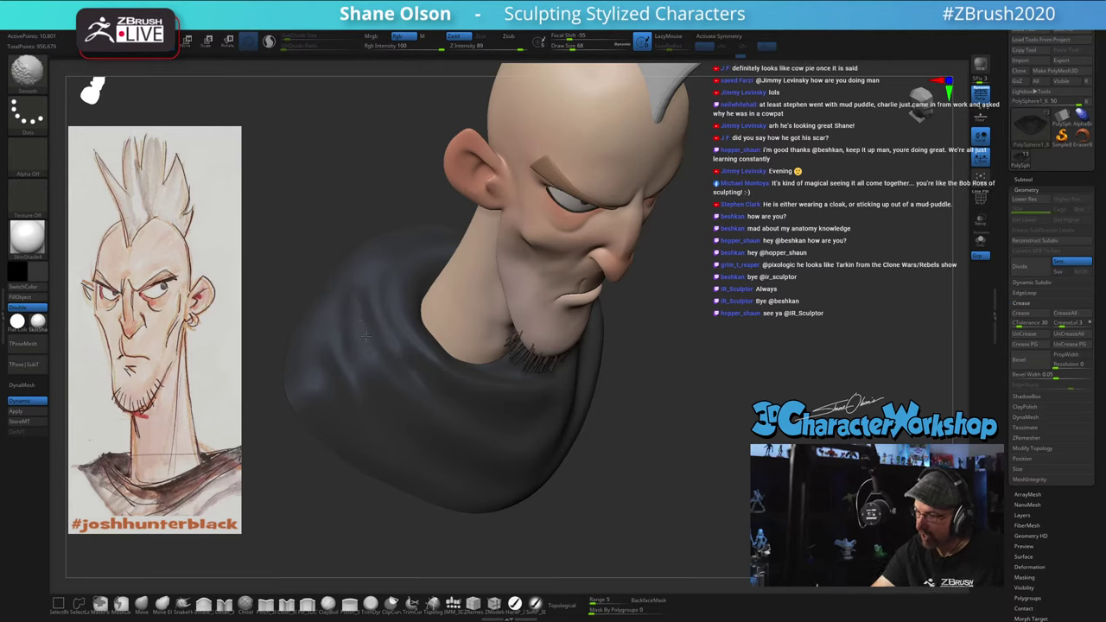
mouse_move(424, 493)
left_mouse_down("shift")
mouse_move(413, 347)
mouse_move(450, 393)
mouse_move(536, 418)
mouse_move(540, 384)
mouse_move(643, 366)
left_mouse_up("shift")
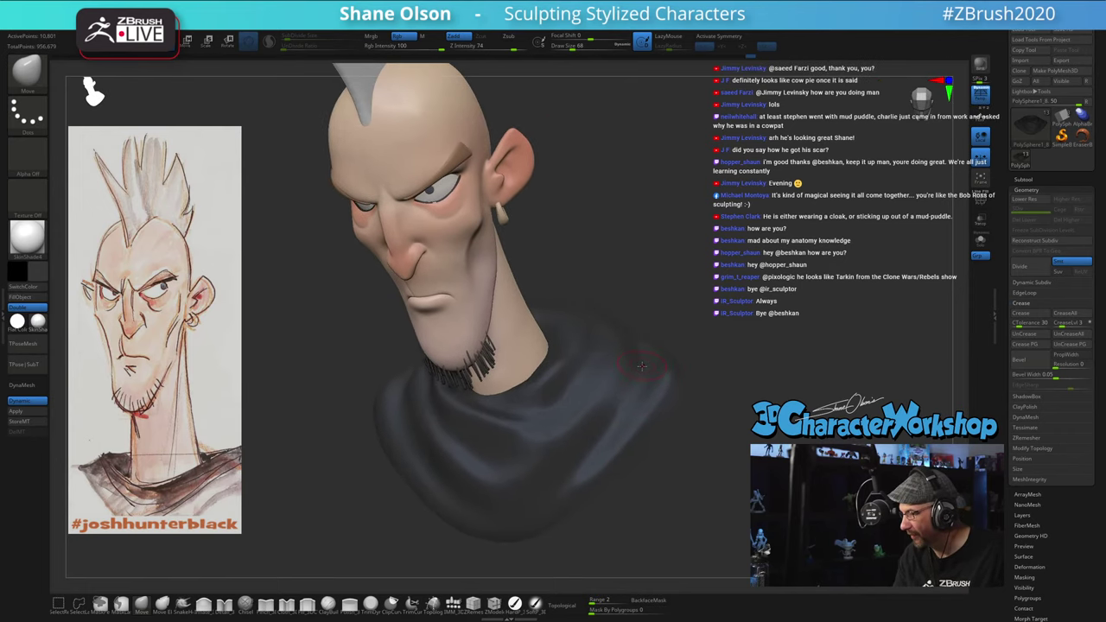
Step: Soften the folds over the cloak's earring-side shoulder with the Smooth brush at draw size 68
key("shift")
right_click_drag(591, 439, 663, 481)
right_click_drag(691, 418, 642, 400)
key("shift")
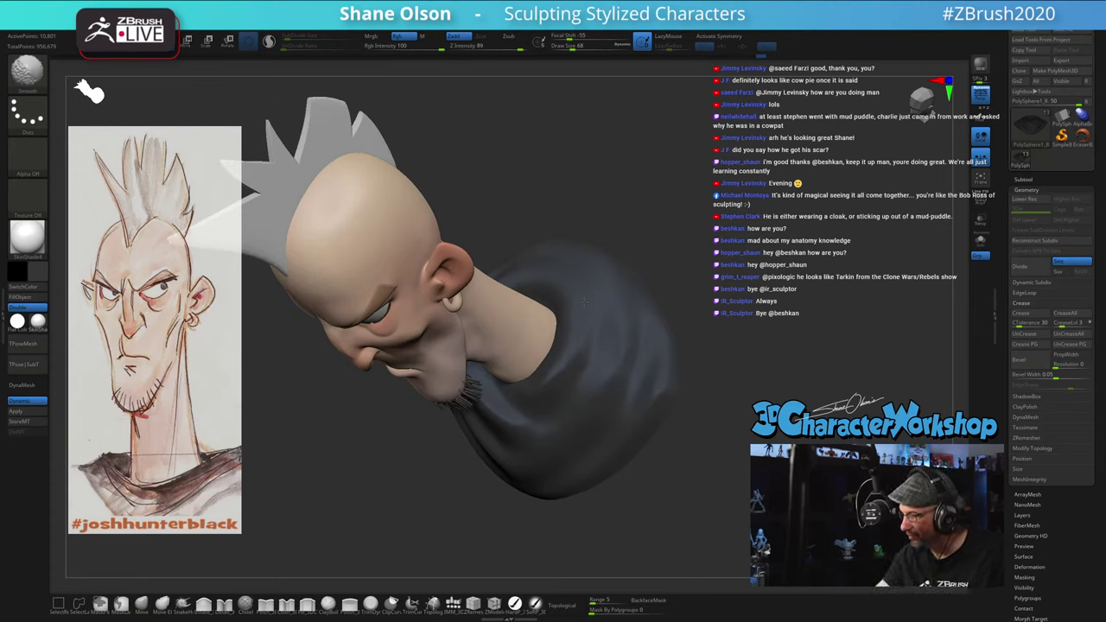
mouse_move(655, 464)
left_mouse_down()
mouse_move(682, 438)
mouse_move(689, 462)
mouse_move(667, 445)
mouse_move(666, 467)
left_mouse_up()
Step: Tighten the fold ridges across the cloak's front and earring side with the Pinch brush at draw size 110
left_click(287, 605)
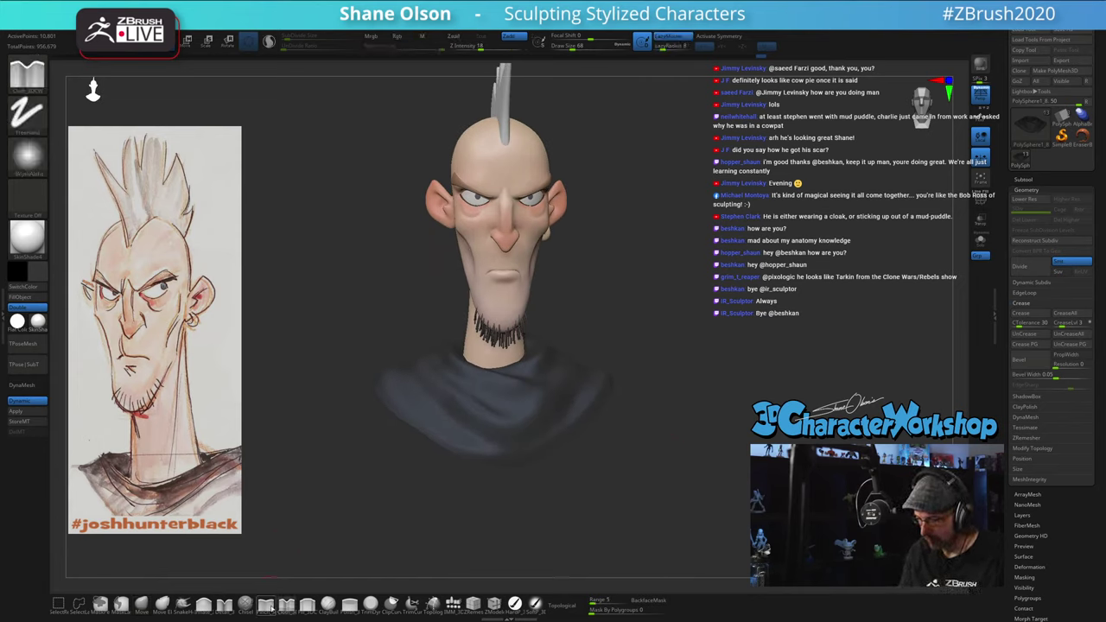
left_click(267, 605)
key("s")
left_click_drag(361, 516, 367, 516)
mouse_move(451, 485)
left_mouse_down("alt")
mouse_move(459, 521)
mouse_move(536, 520)
mouse_move(545, 543)
mouse_move(359, 363)
left_mouse_up("alt")
key("s")
left_click(545, 533)
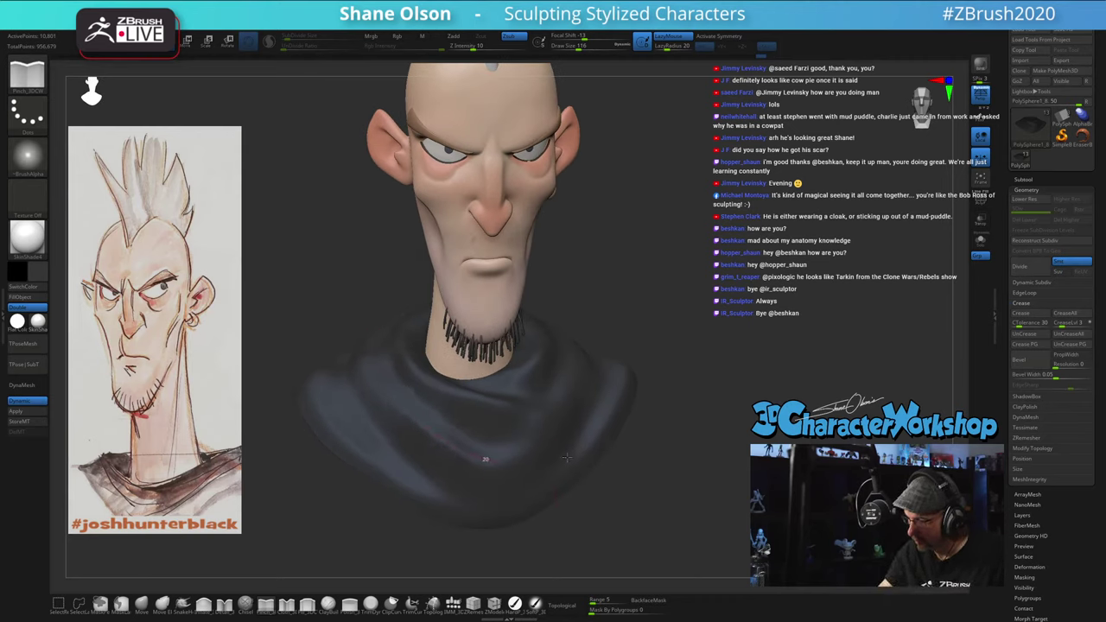
mouse_move(678, 501)
left_mouse_down()
mouse_move(562, 471)
mouse_move(605, 441)
mouse_move(542, 448)
mouse_move(461, 397)
left_mouse_up()
left_click_drag(513, 475, 474, 406)
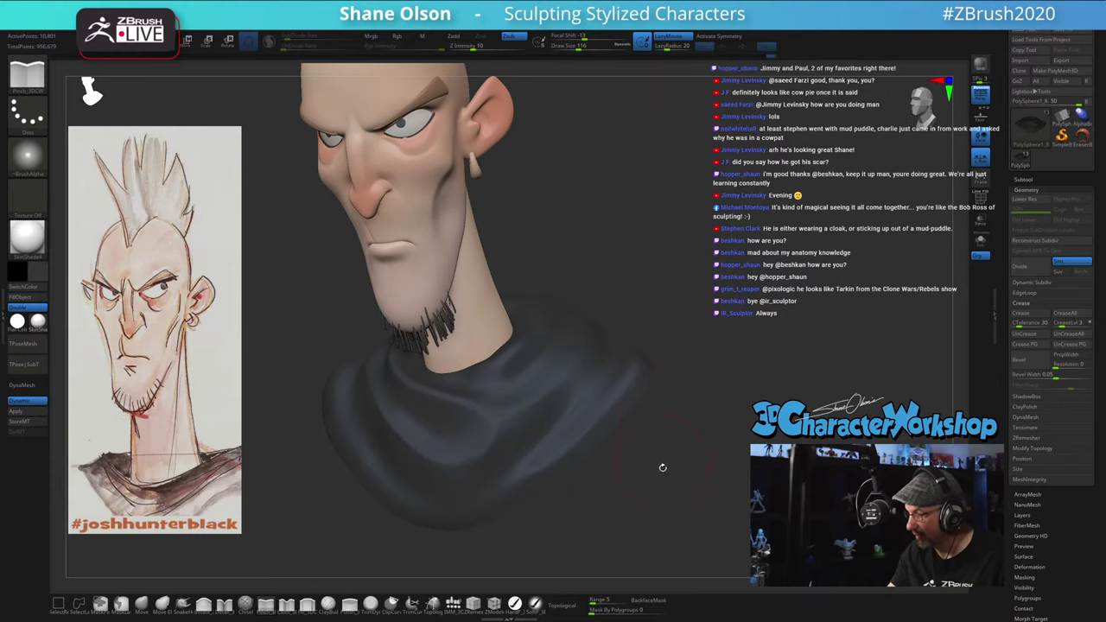
mouse_move(660, 464)
left_mouse_down()
mouse_move(544, 312)
mouse_move(458, 364)
left_mouse_up()
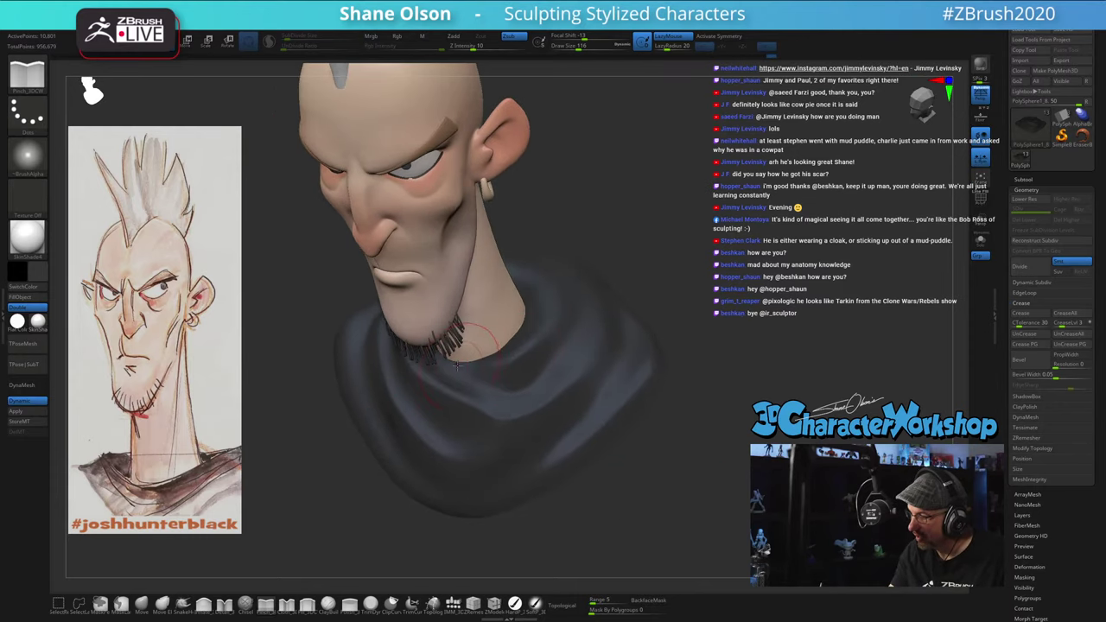
left_click_drag(666, 412, 664, 447)
Step: Sharpen the folds around the neck and over the earring-side shoulder with the Pinch brush at draw sizes 77 to 90
key("s")
key("s")
left_click_drag(493, 389, 489, 389)
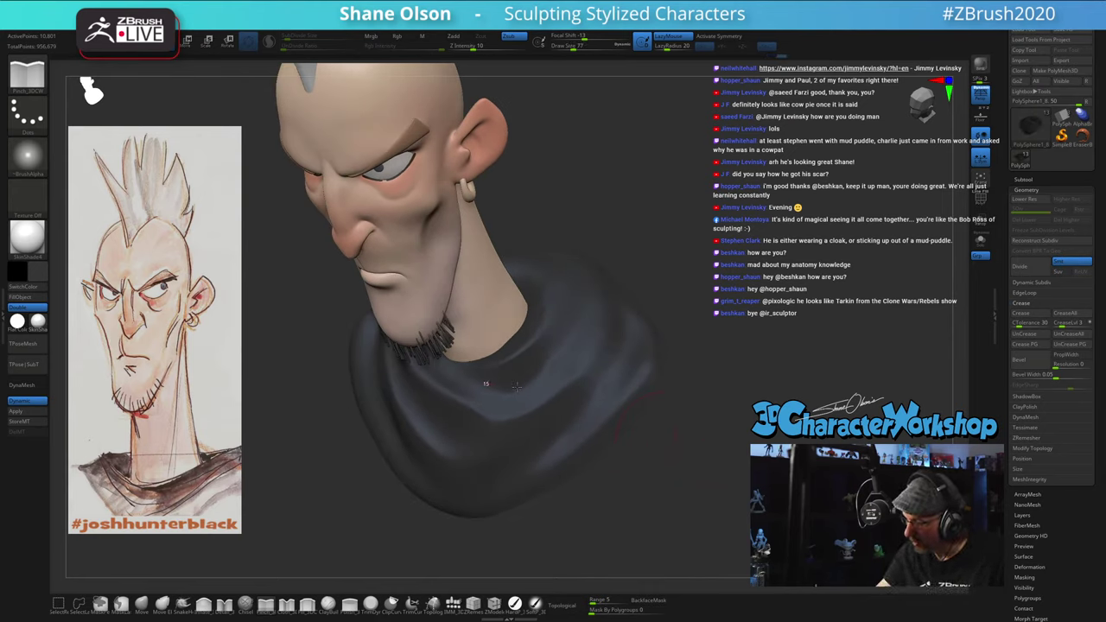
mouse_move(691, 471)
left_mouse_down()
mouse_move(657, 467)
mouse_move(707, 450)
left_mouse_up()
mouse_move(707, 392)
left_mouse_down()
mouse_move(708, 359)
mouse_move(592, 374)
left_mouse_up()
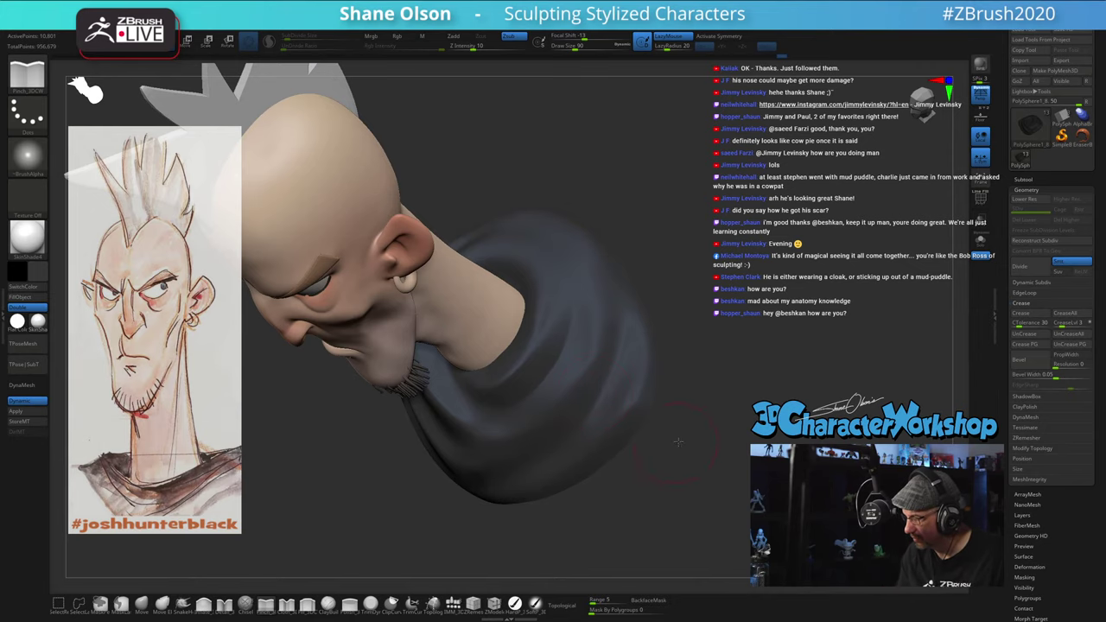
left_click_drag(678, 442, 554, 441)
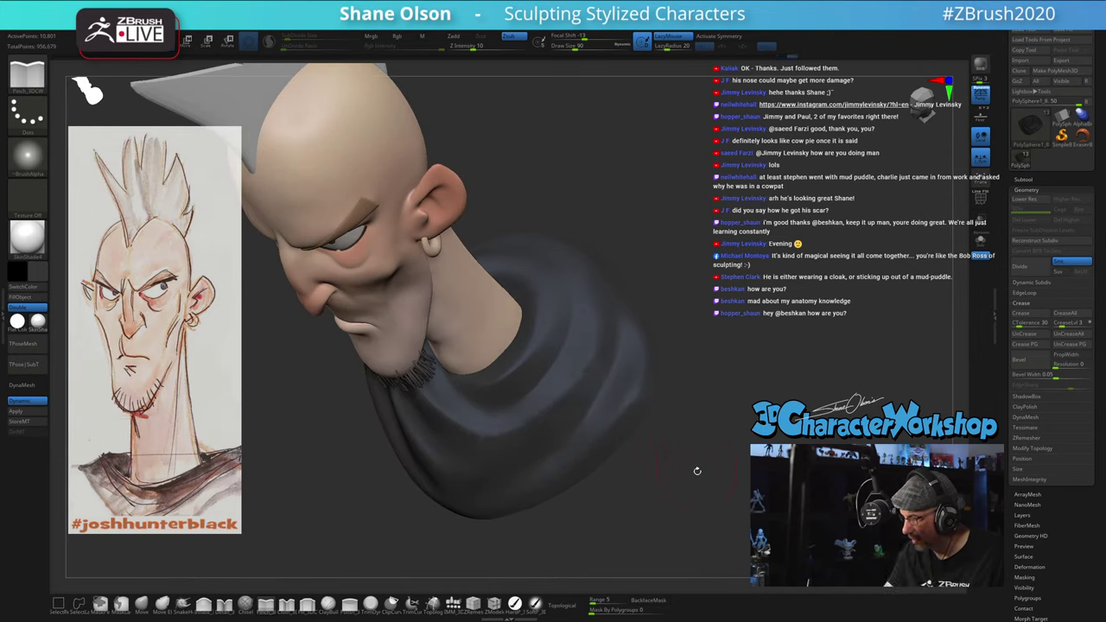
mouse_move(698, 471)
left_mouse_down()
mouse_move(704, 486)
mouse_move(659, 379)
left_mouse_up()
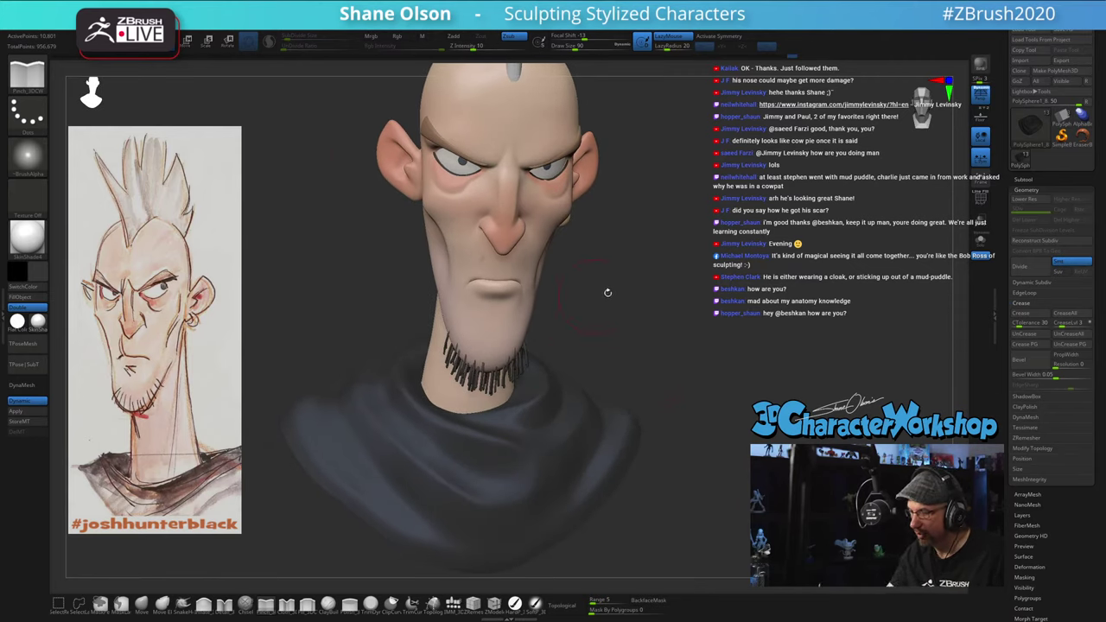
Step: Pinch the fold ridges over the shoulder without the earring and down the cloak's front at draw size 90
left_click_drag(608, 292, 388, 326)
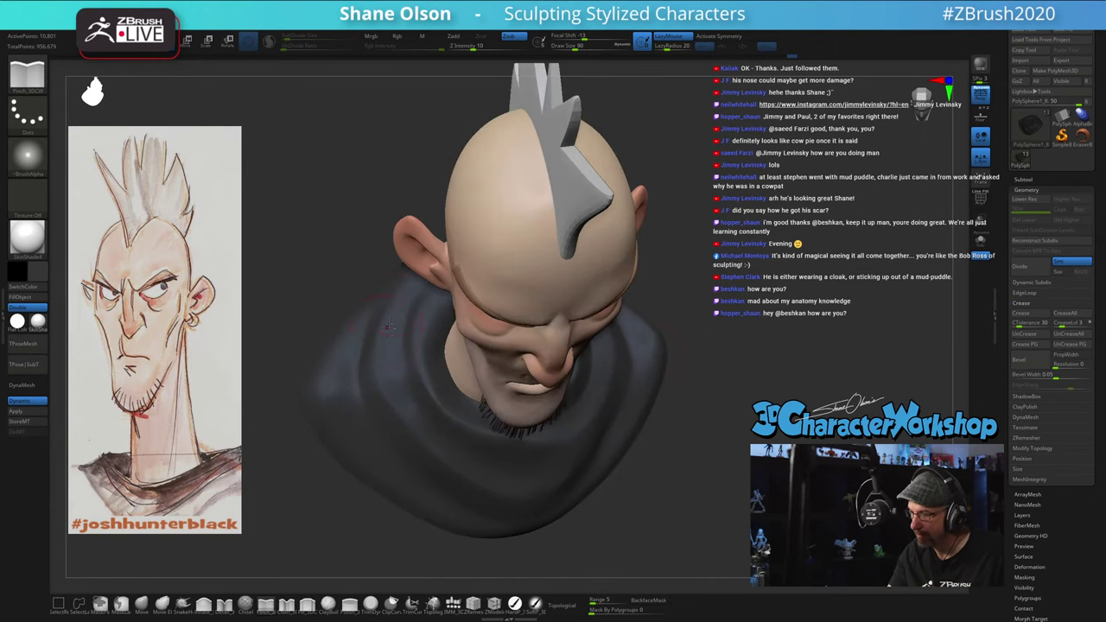
left_click_drag(673, 525, 413, 302)
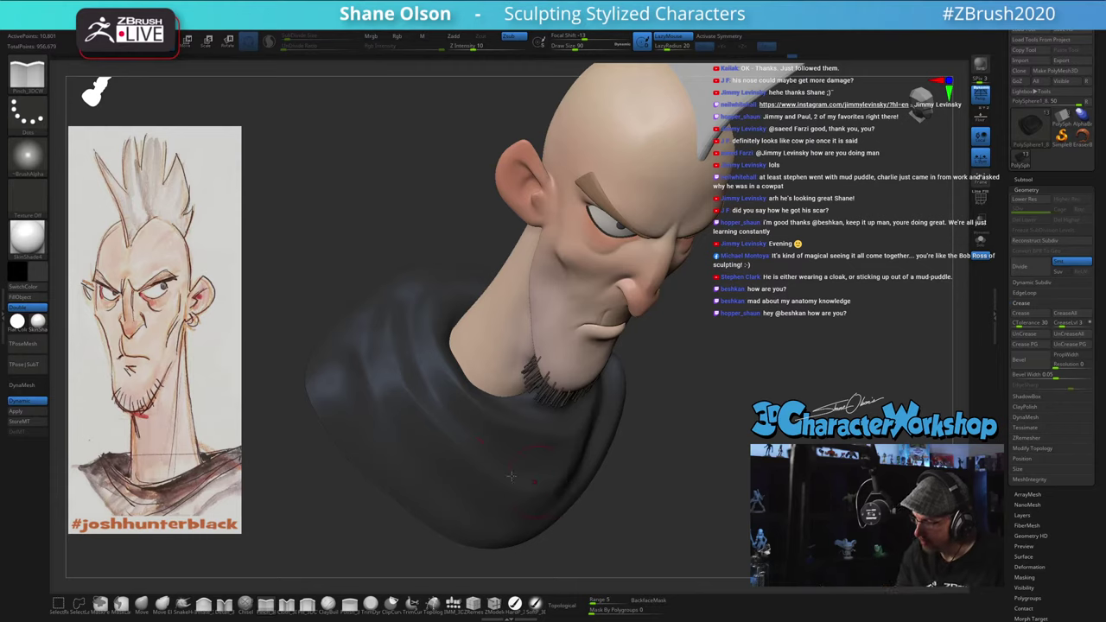
left_click_drag(663, 511, 349, 342)
left_click_drag(416, 486, 417, 439)
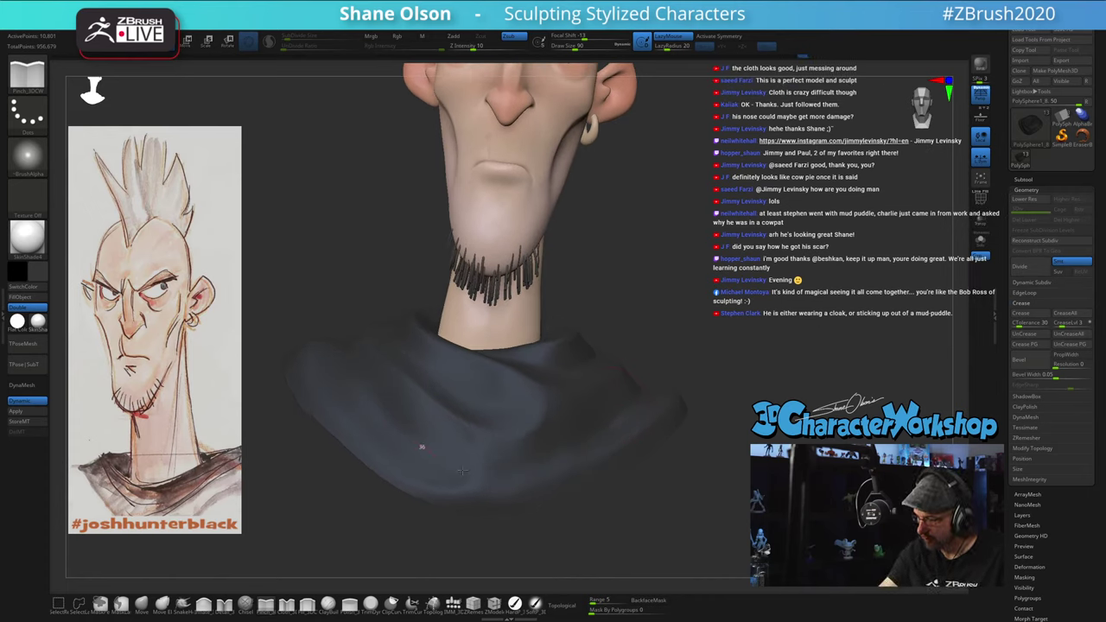
mouse_move(681, 499)
left_mouse_down()
mouse_move(631, 484)
mouse_move(759, 438)
mouse_move(680, 399)
left_mouse_up()
Step: Soften the pinched folds around the cloak's neckline with the Smooth brush at draw size 158
key("s")
key("s")
left_click_drag(481, 411, 431, 412)
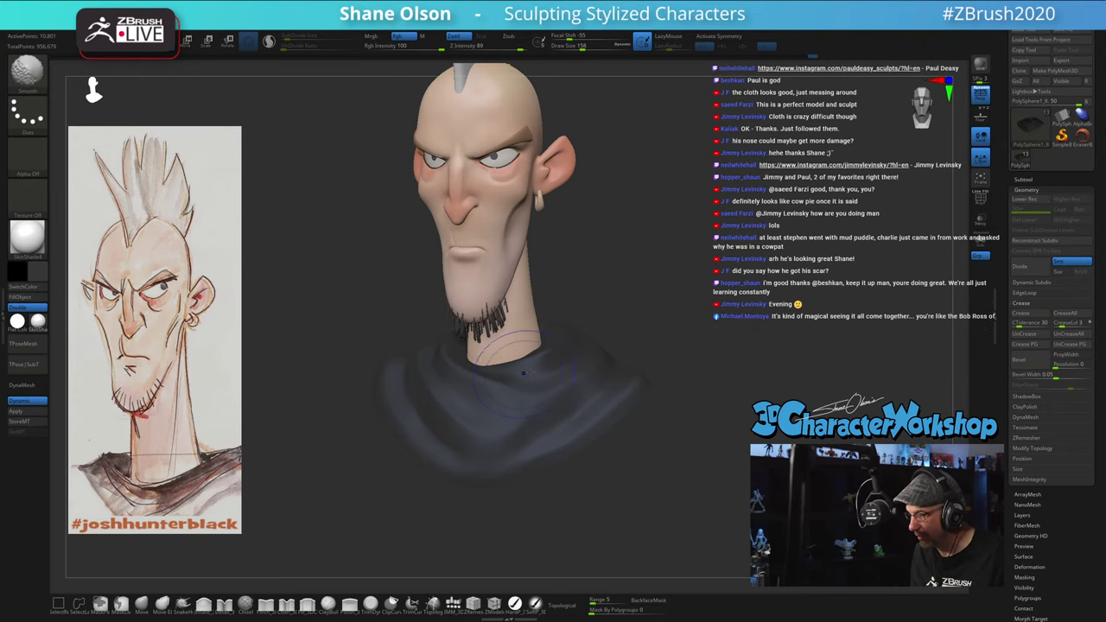
mouse_move(659, 360)
left_mouse_down()
mouse_move(726, 380)
mouse_move(657, 396)
mouse_move(694, 388)
mouse_move(667, 391)
left_mouse_up()
key("s")
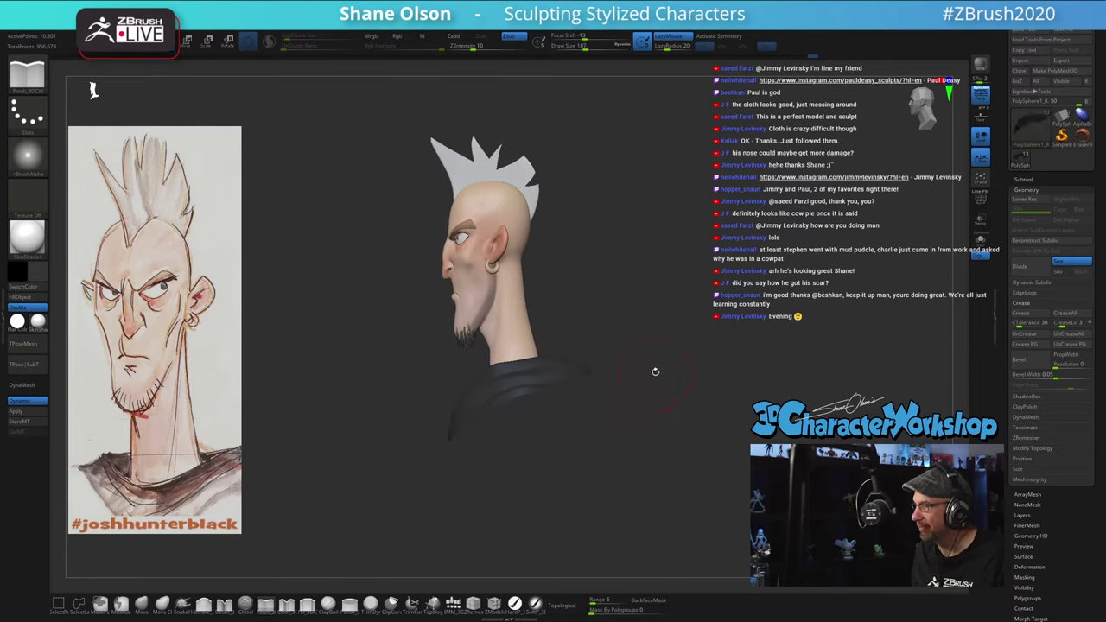
Step: Turn on X symmetry, reshape the cloak's back and shoulders with the Move brush at draw size 280, and smooth them
left_click(141, 603)
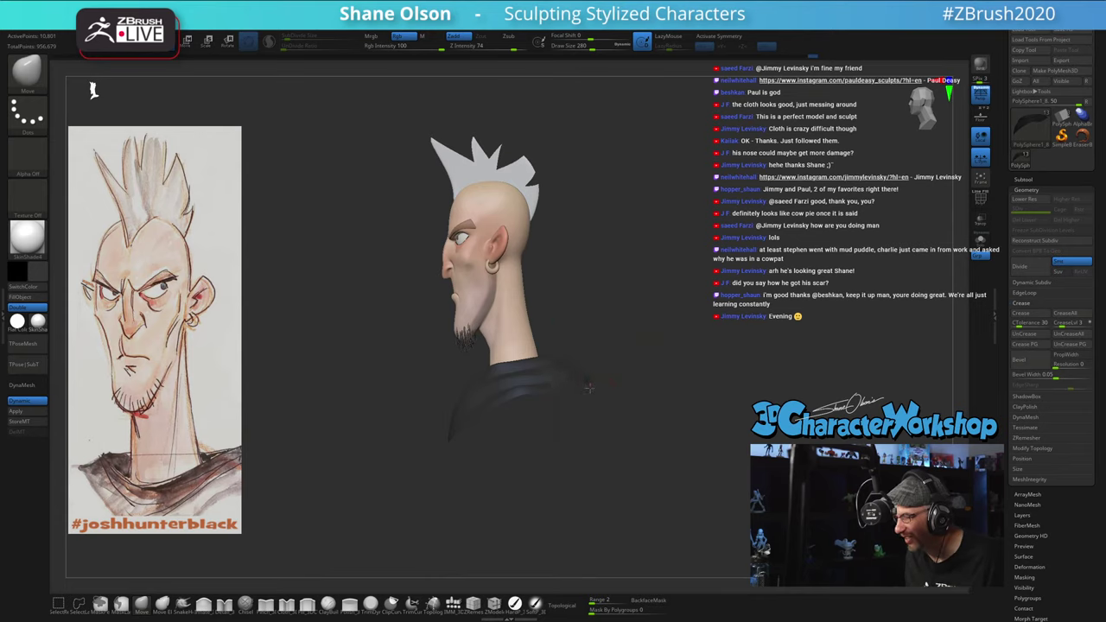
mouse_move(600, 375)
left_mouse_down()
mouse_move(616, 412)
mouse_move(648, 397)
mouse_move(636, 407)
mouse_move(639, 397)
left_mouse_up()
key("x")
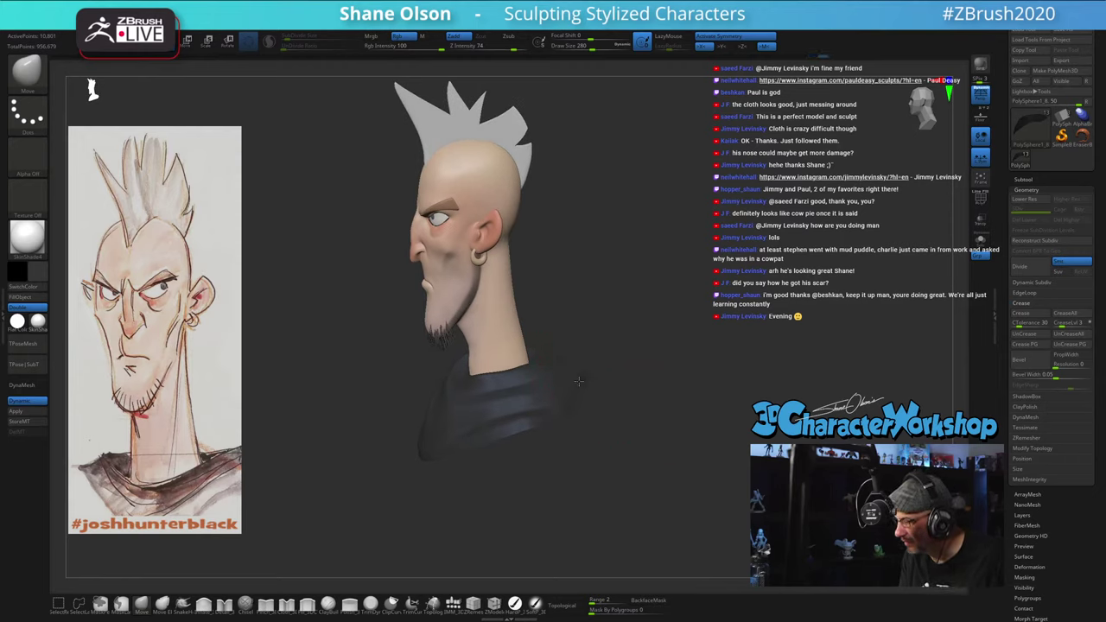
mouse_move(579, 381)
left_mouse_down()
mouse_move(611, 387)
mouse_move(587, 383)
mouse_move(575, 419)
mouse_move(588, 464)
mouse_move(596, 437)
left_mouse_up()
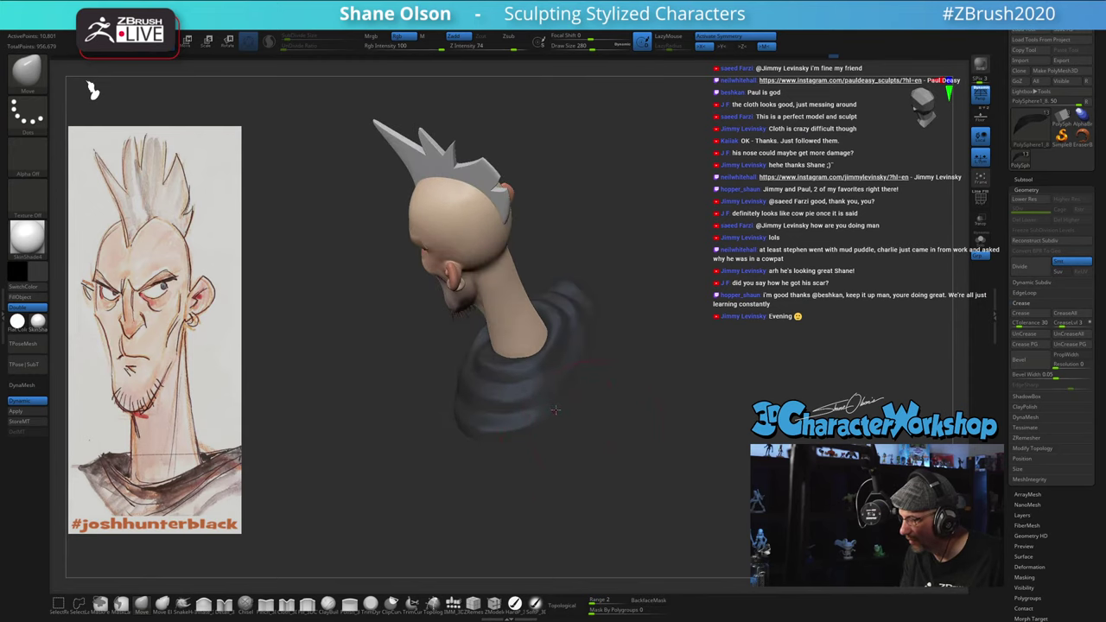
key("shift")
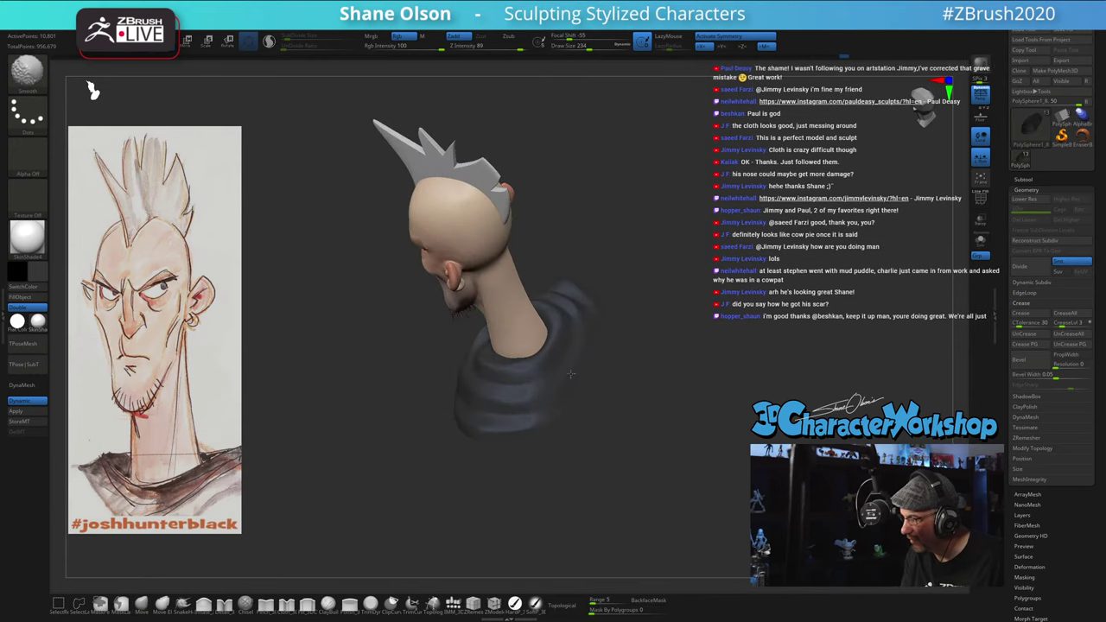
mouse_move(571, 374)
left_mouse_down("shift")
mouse_move(557, 406)
mouse_move(633, 441)
mouse_move(621, 447)
mouse_move(597, 400)
left_mouse_up("shift")
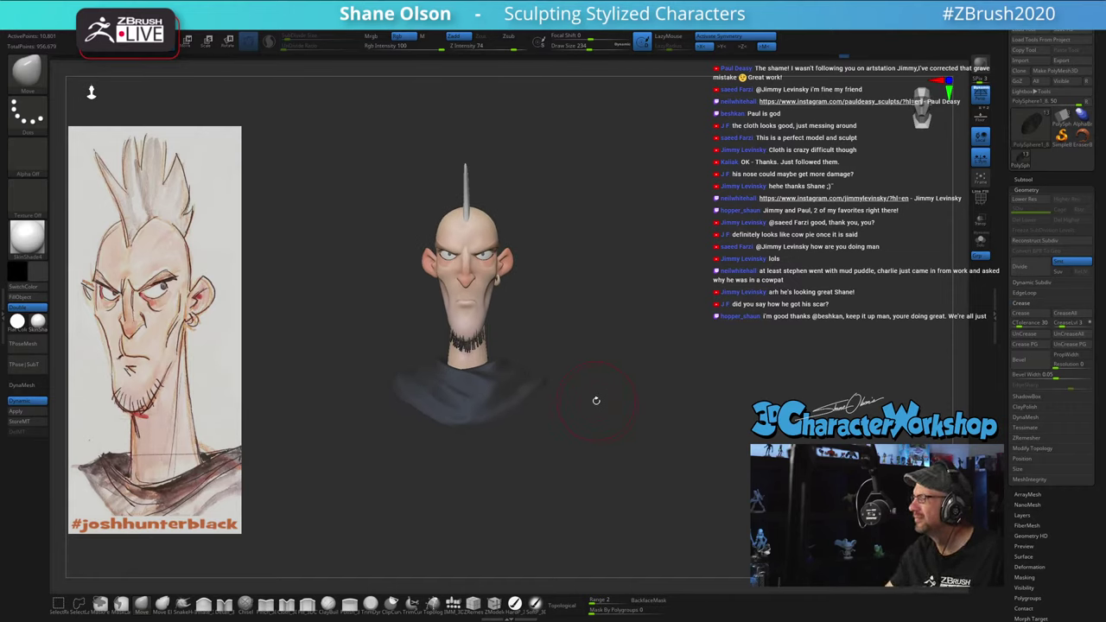
Step: Adjust the cloak's shoulders and front hem symmetrically with the Move brush at draw sizes 167 to 251
left_click_drag(626, 315, 644, 270)
key("s")
left_click(644, 294)
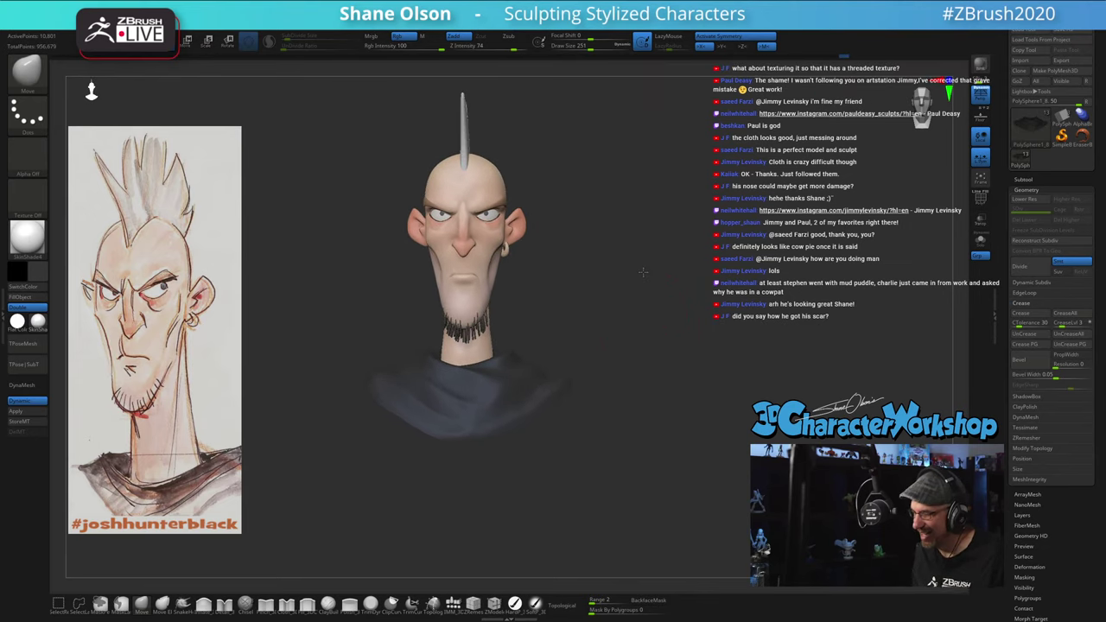
left_click_drag(633, 371, 642, 383)
left_click_drag(631, 397, 600, 388)
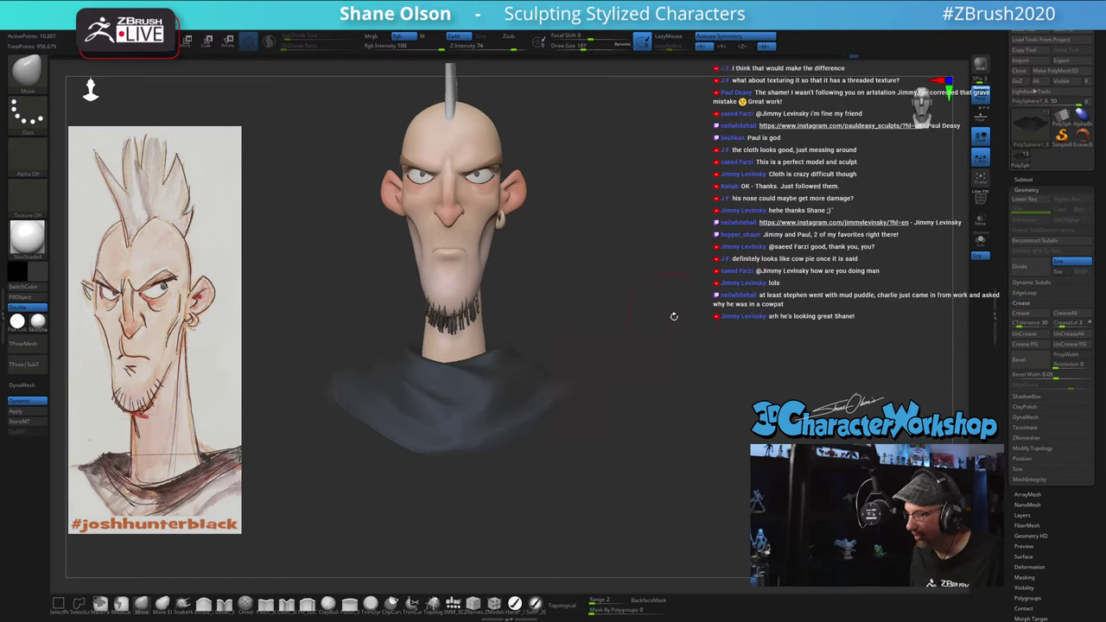
left_click_drag(624, 316, 651, 326)
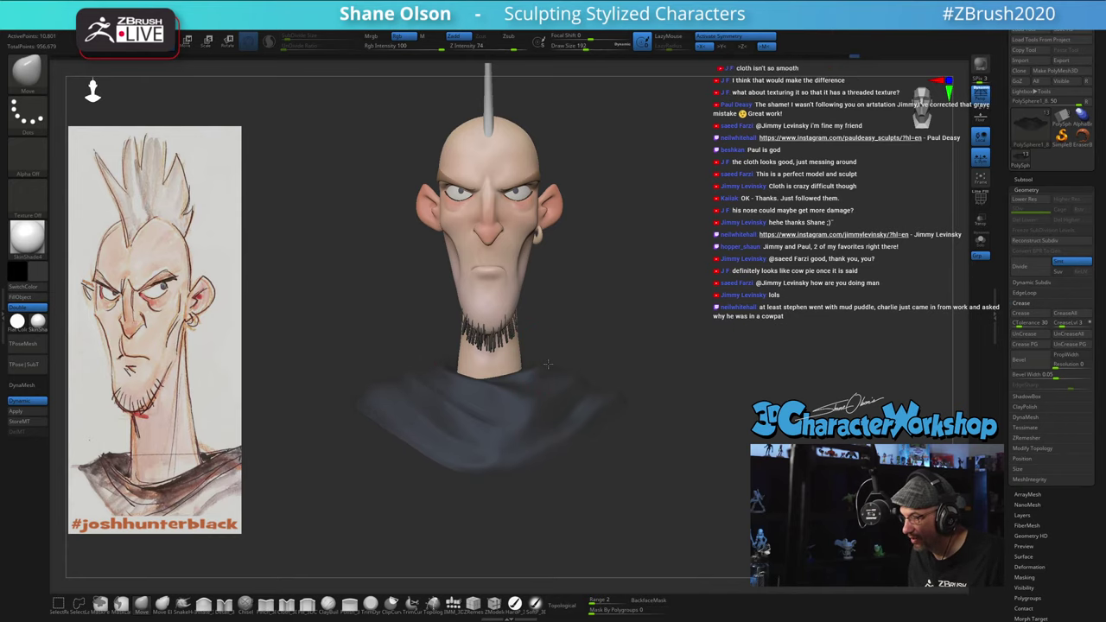
left_click_drag(533, 372, 539, 381)
left_click_drag(633, 350, 633, 395)
Step: Refine the cloak's neckline and outer shoulder edges with the Move brush at draw sizes 167 and 124
mouse_move(574, 407)
right_mouse_down()
mouse_move(719, 470)
mouse_move(729, 432)
right_mouse_up()
right_click_drag(723, 371, 728, 361, "ctrl")
key("s")
left_click_drag(728, 362, 726, 362)
mouse_move(725, 345)
right_mouse_down("alt")
mouse_move(708, 323)
mouse_move(738, 309)
right_mouse_up("alt")
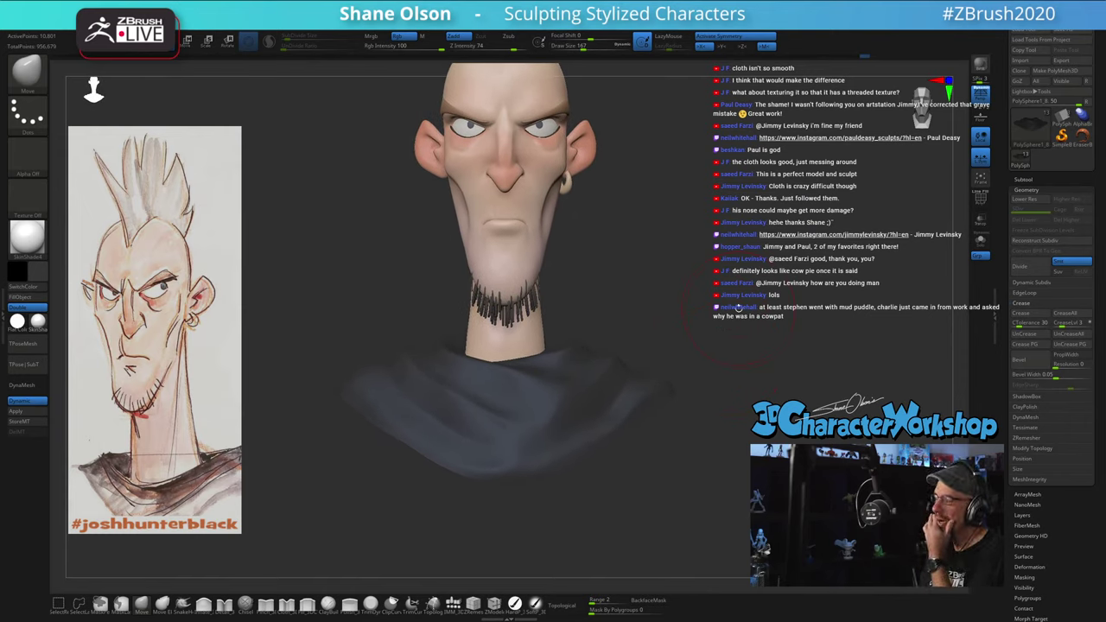
mouse_move(701, 292)
right_mouse_down()
mouse_move(684, 302)
mouse_move(690, 319)
right_mouse_up()
key("s")
left_click_drag(691, 323, 687, 324)
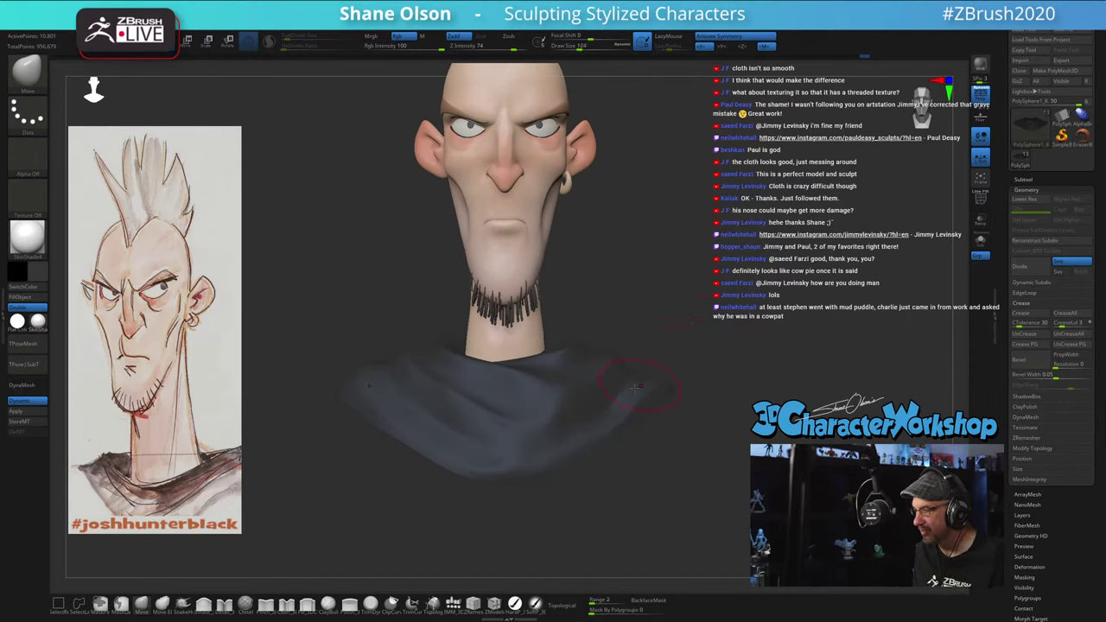
right_click_drag(728, 440, 726, 437, "alt")
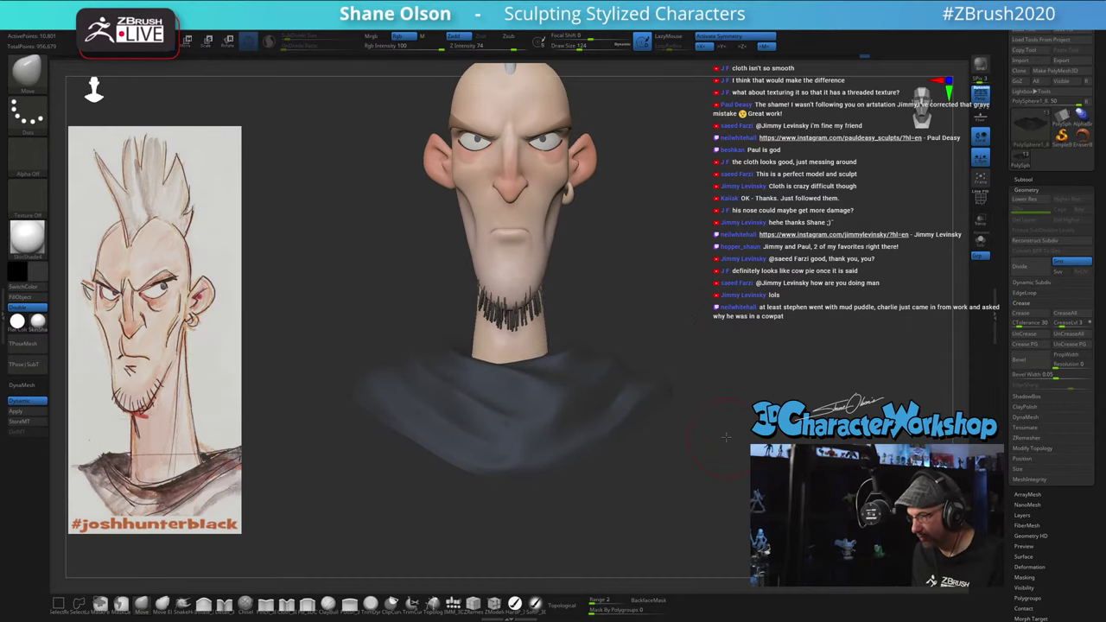
mouse_move(728, 413)
left_mouse_down()
mouse_move(688, 410)
mouse_move(721, 406)
left_mouse_up()
Step: Save the tool as Josh_PunkHead_04, replacing the existing file
left_click(1031, 189)
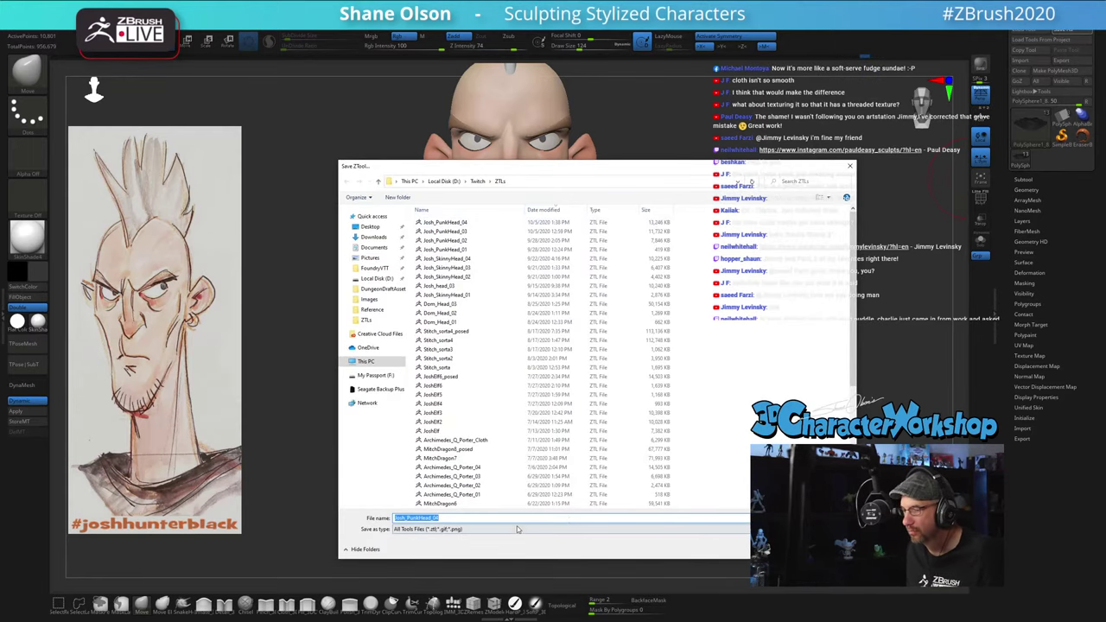
key("Return")
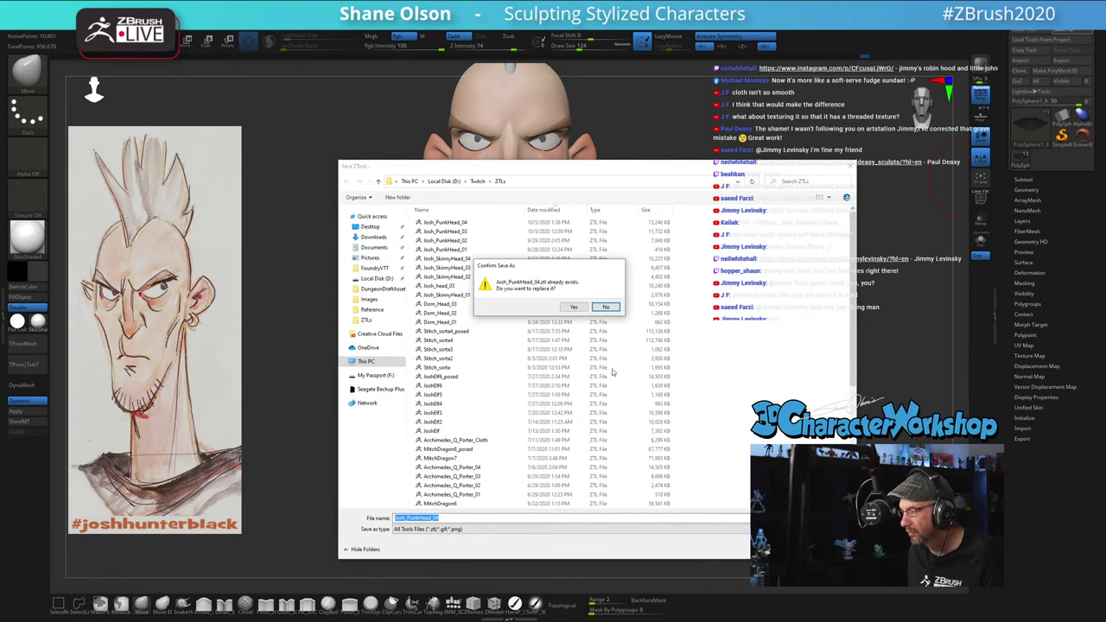
left_click(582, 308)
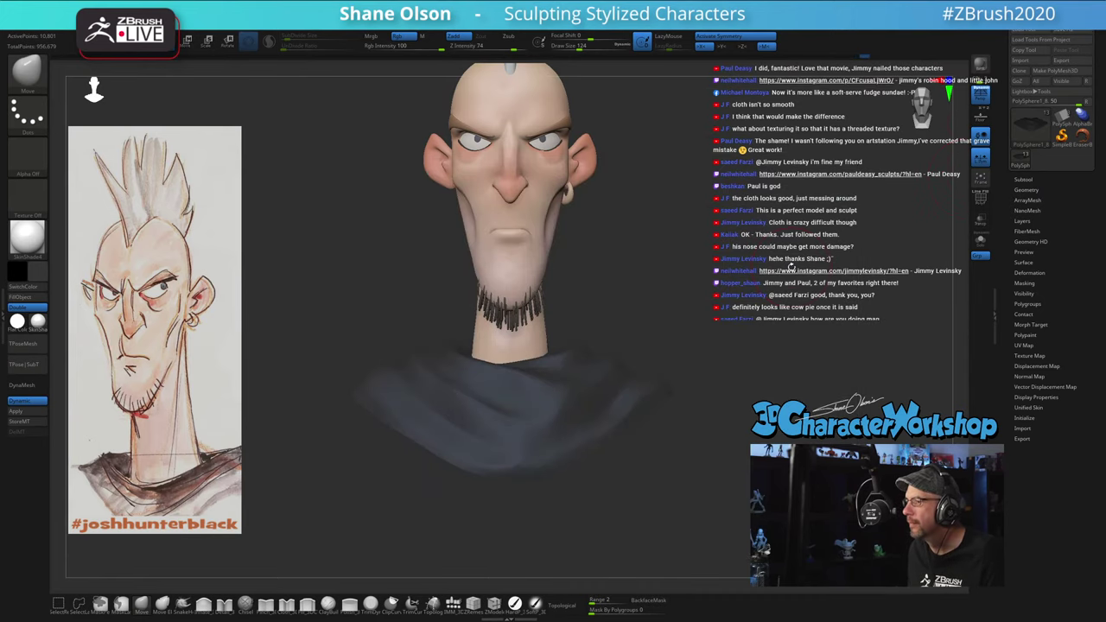
Step: Set the Move brush's draw size to 154 and expand the cloak's Geometry settings
left_click_drag(743, 283, 779, 327)
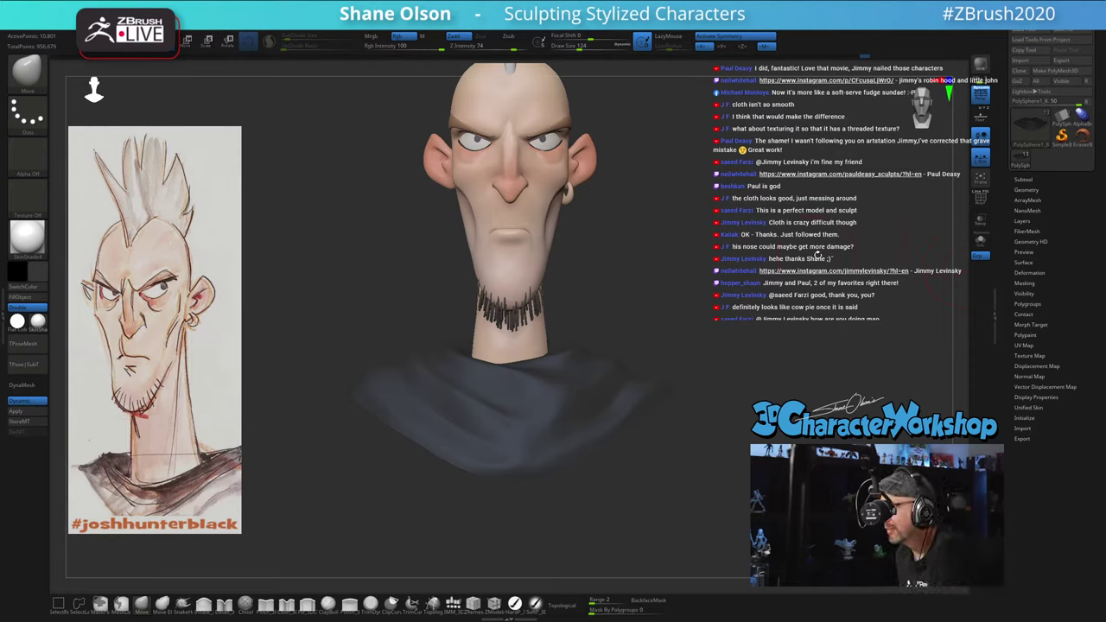
key("s")
left_click(733, 283)
left_click_drag(740, 284, 749, 280)
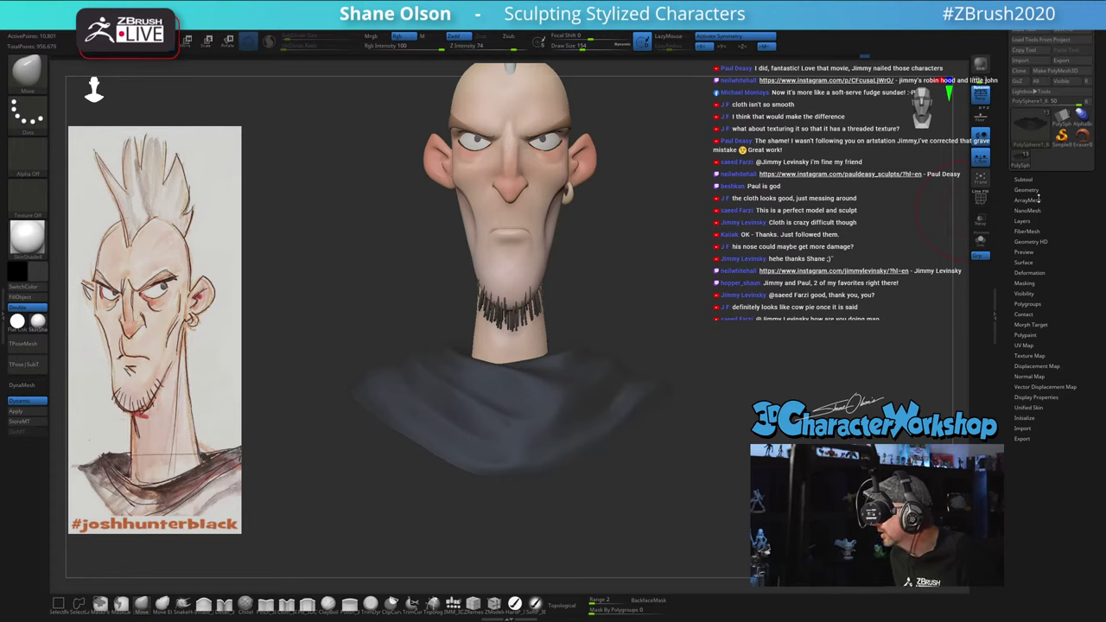
left_click(1028, 190)
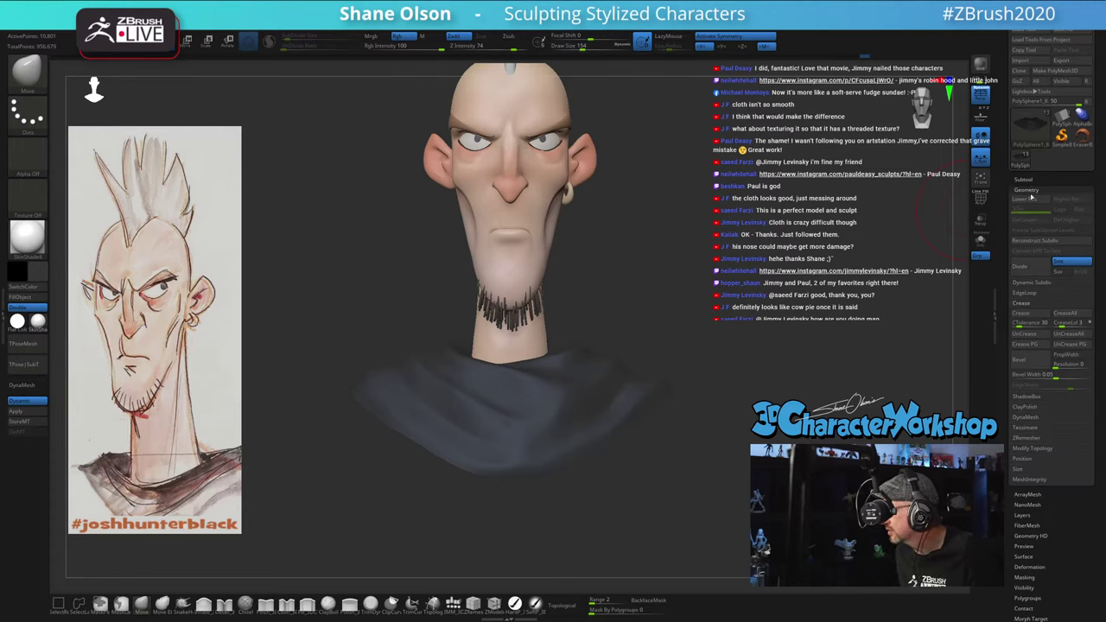
Step: Expand the Dynamic Subdiv settings in the cloak's Geometry options and turn on MicroPoly
left_click(1027, 189)
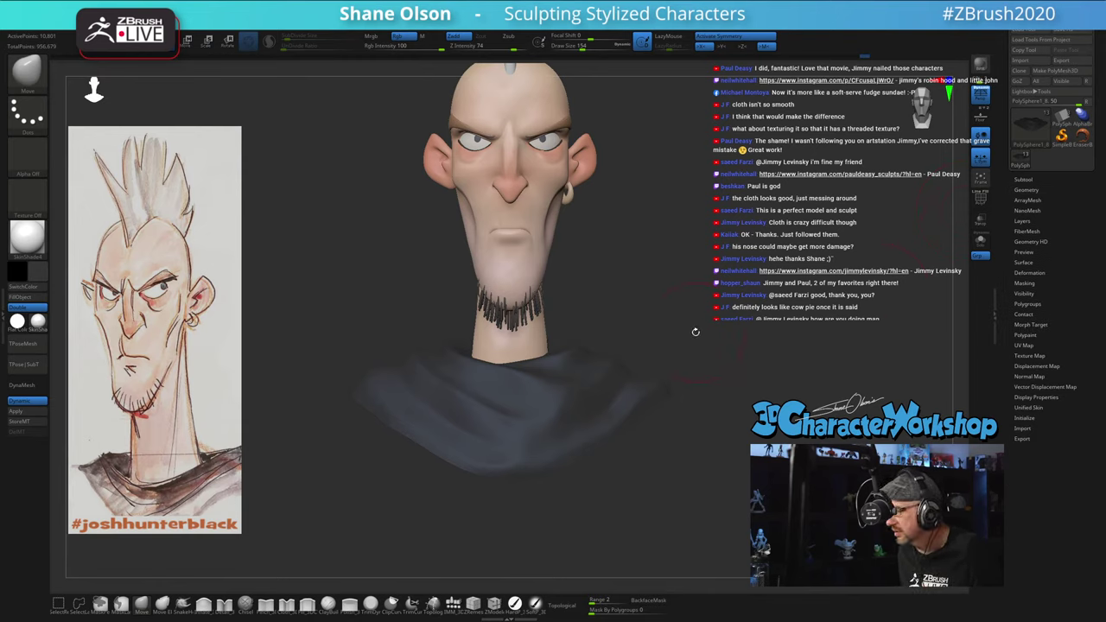
left_click_drag(696, 332, 698, 294)
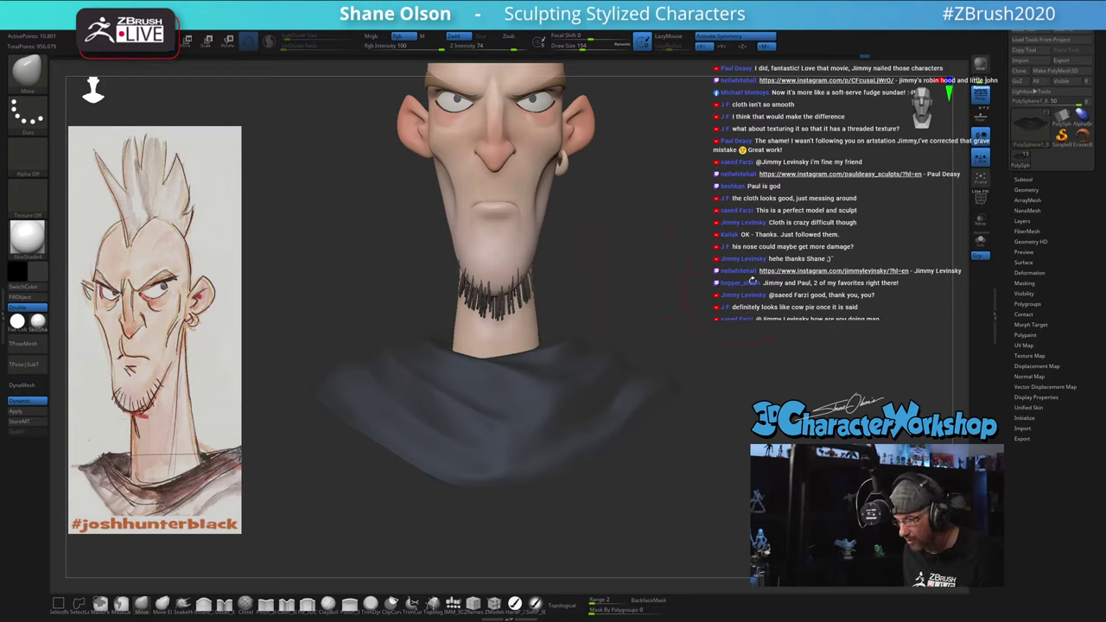
left_click(1036, 192)
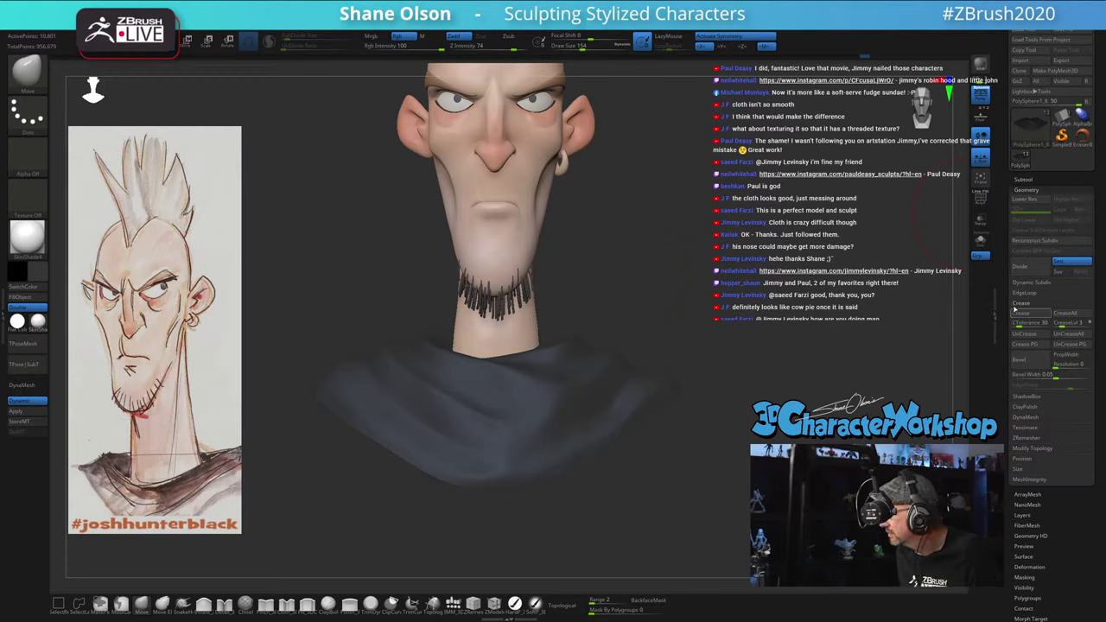
left_click(1024, 304)
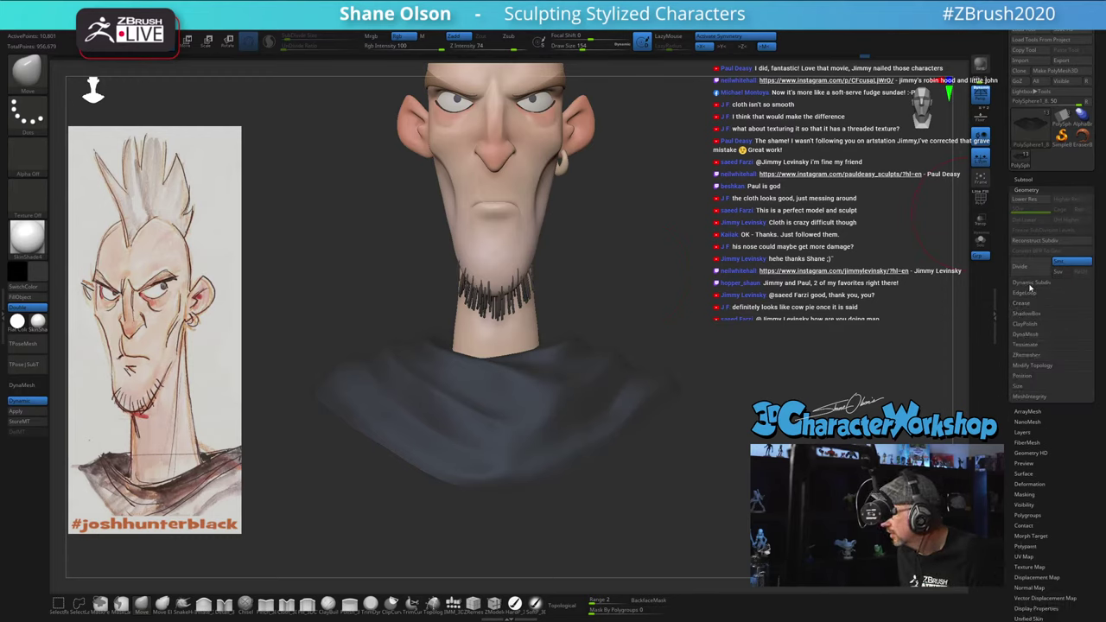
left_click(1030, 285)
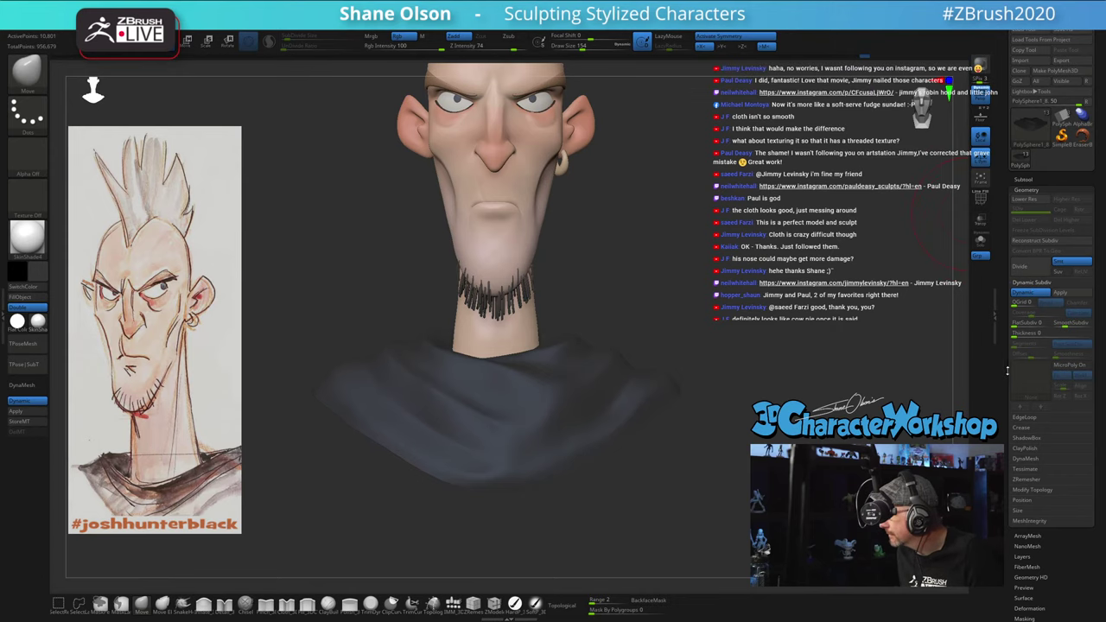
left_click(1060, 365)
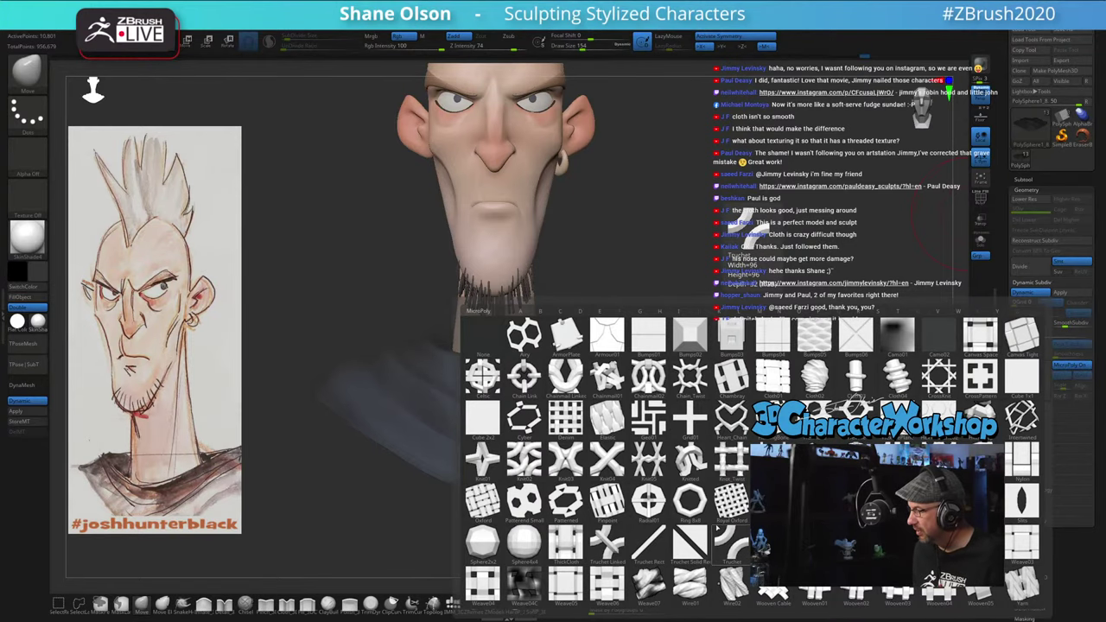
left_click(731, 375)
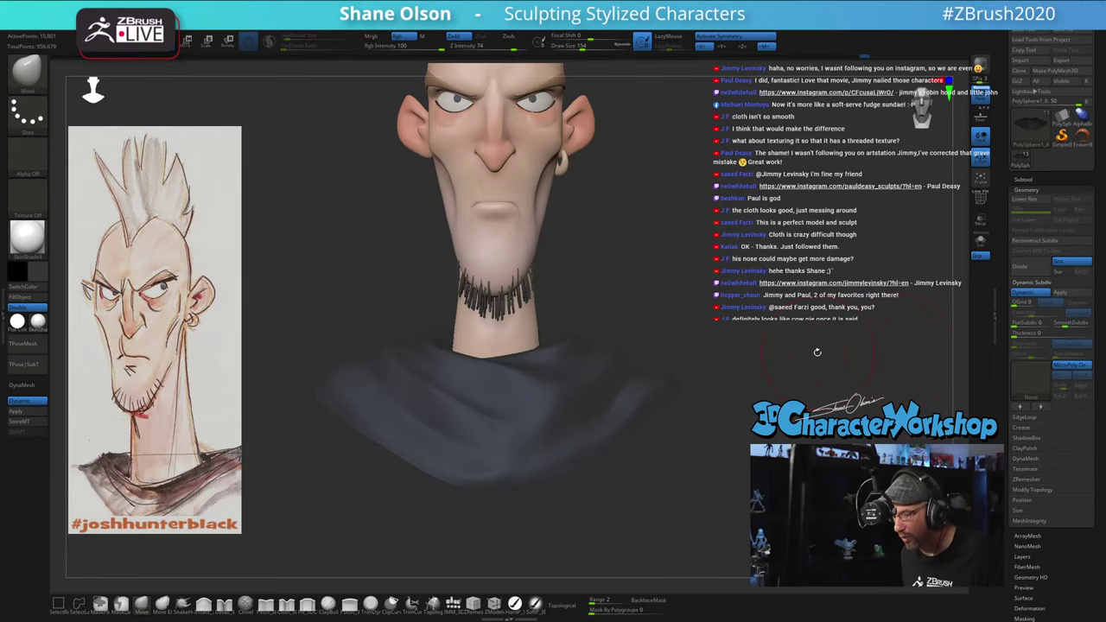
Step: Show the cloak's polyframe wireframe and set the Move brush's draw size to 87
key("shift+f")
mouse_move(708, 314)
left_mouse_down("alt")
mouse_move(704, 380)
mouse_move(605, 406)
left_mouse_up("alt")
key("s")
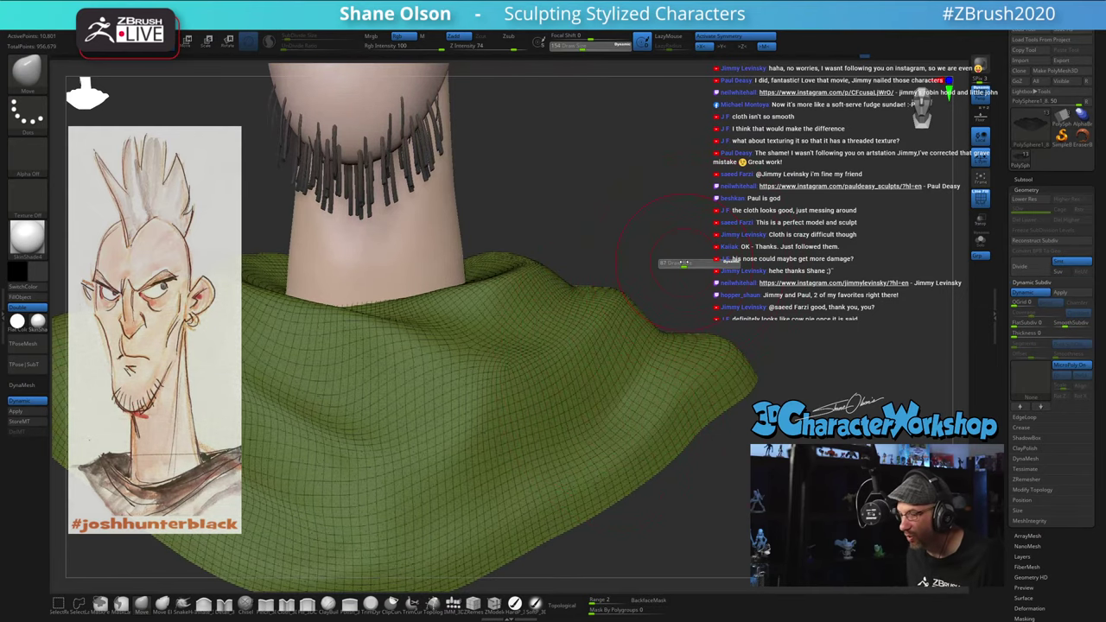
left_click(683, 263)
mouse_move(737, 247)
left_mouse_down("alt")
mouse_move(657, 290)
mouse_move(709, 281)
mouse_move(803, 394)
left_mouse_up("alt")
left_click_drag(797, 337, 792, 297)
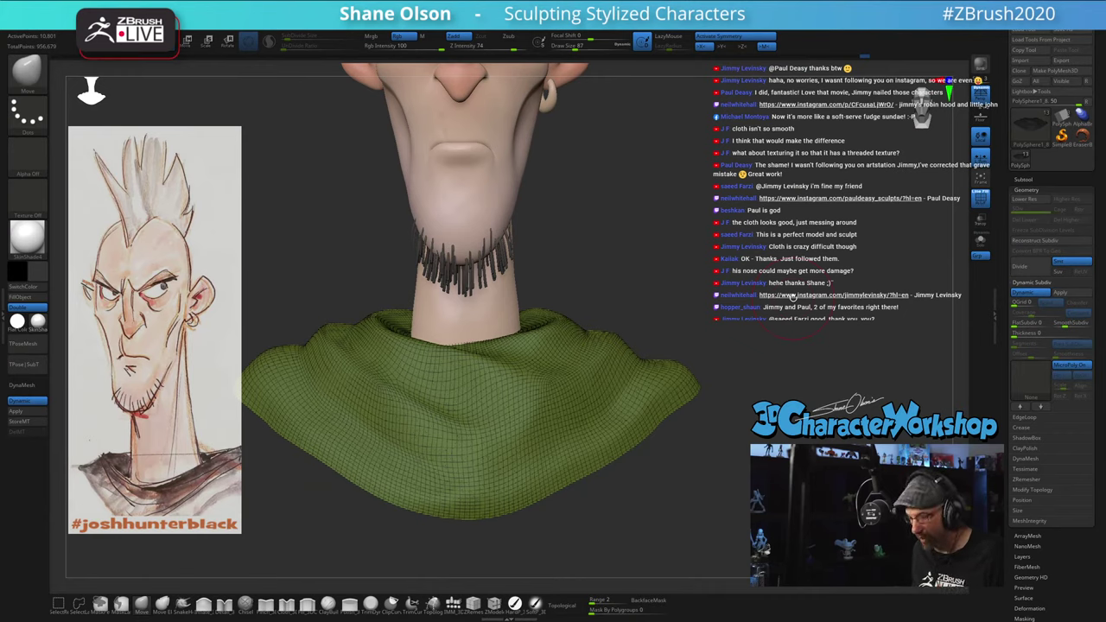
Step: Turn off symmetry, ZRemesh the cloak to a lighter mesh, and check the new topology from the side
key("x")
key("space")
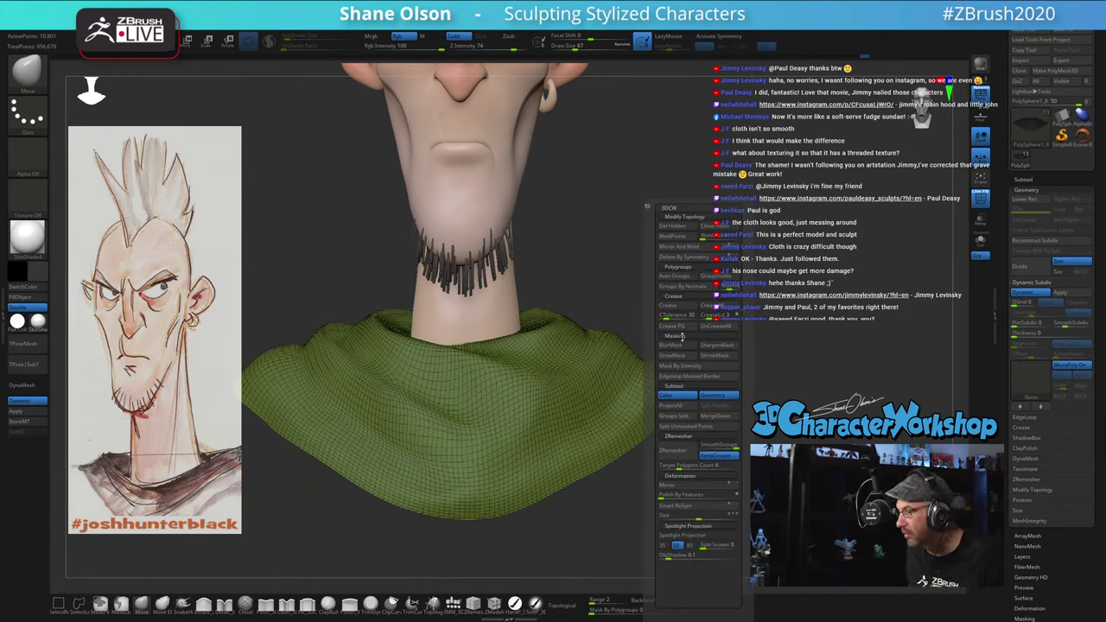
left_click(679, 450)
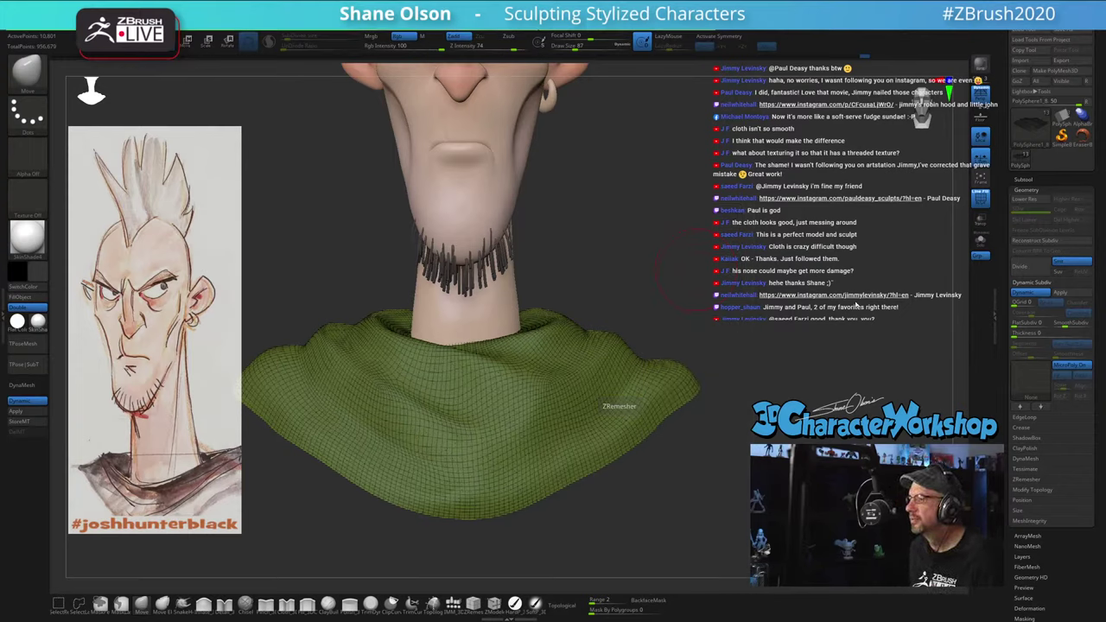
mouse_move(750, 306)
left_mouse_down()
mouse_move(668, 304)
mouse_move(752, 304)
mouse_move(768, 291)
mouse_move(782, 341)
mouse_move(813, 213)
mouse_move(835, 194)
left_mouse_up()
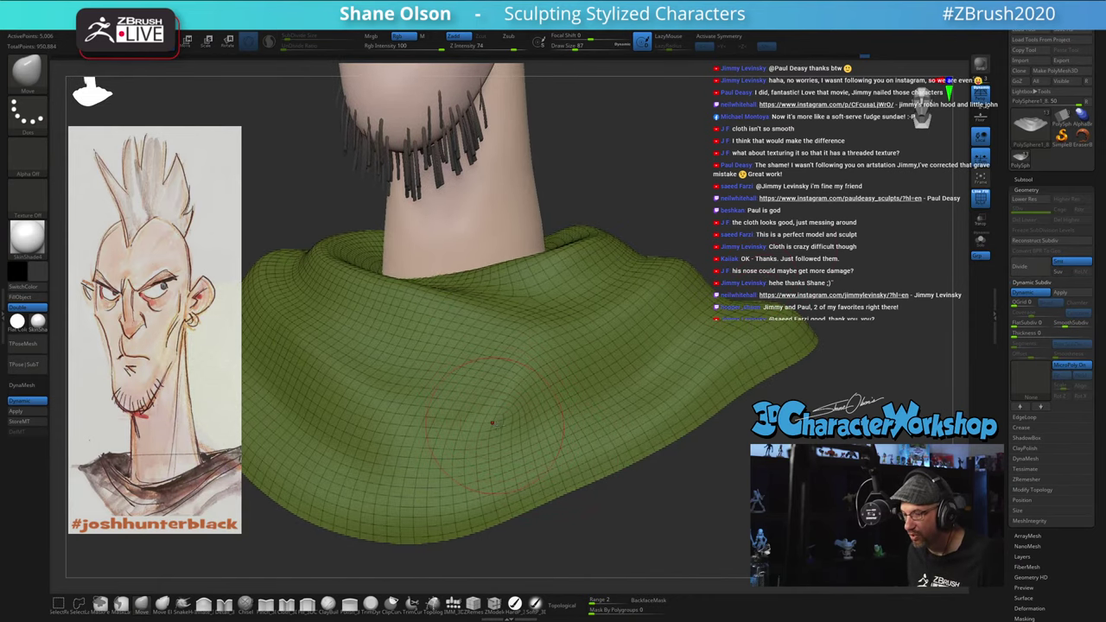
left_click_drag(687, 281, 612, 363)
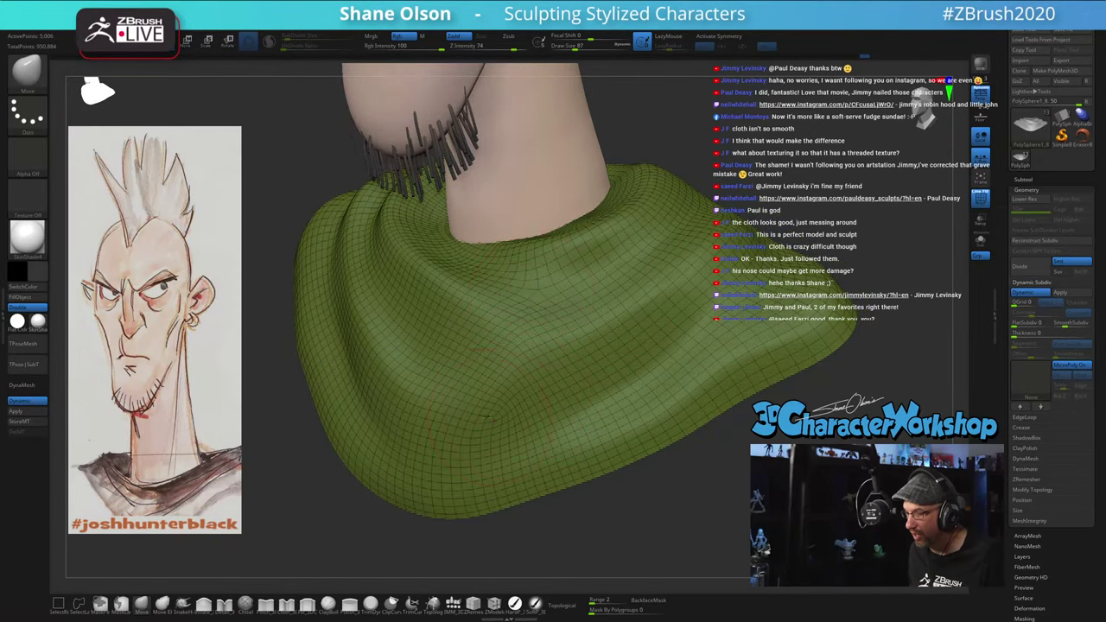
left_click_drag(861, 223, 849, 216)
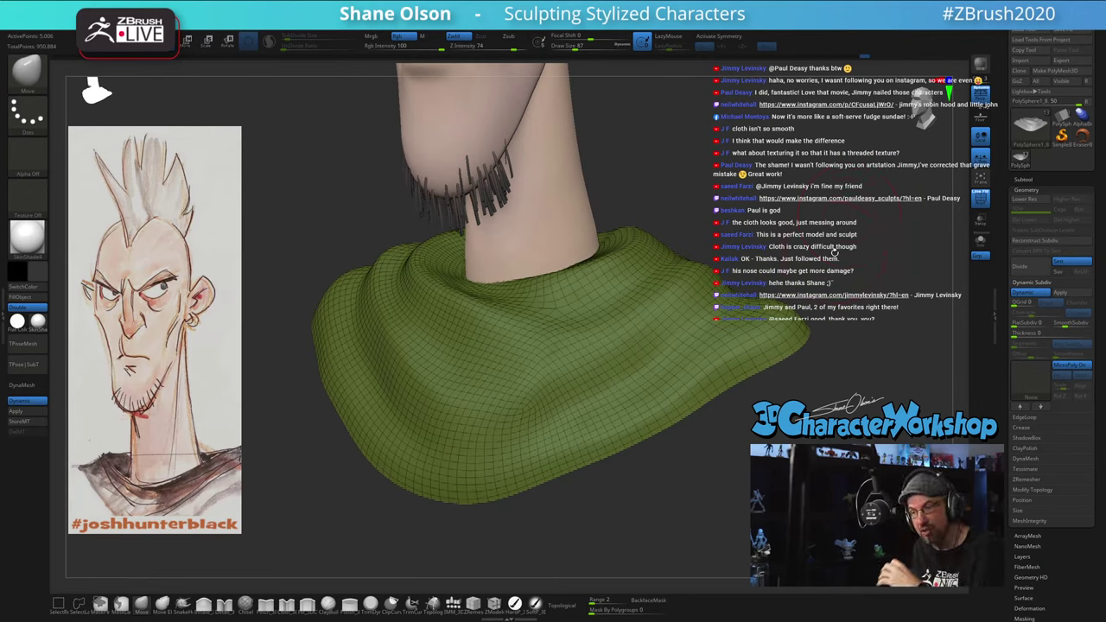
left_click_drag(845, 250, 964, 381)
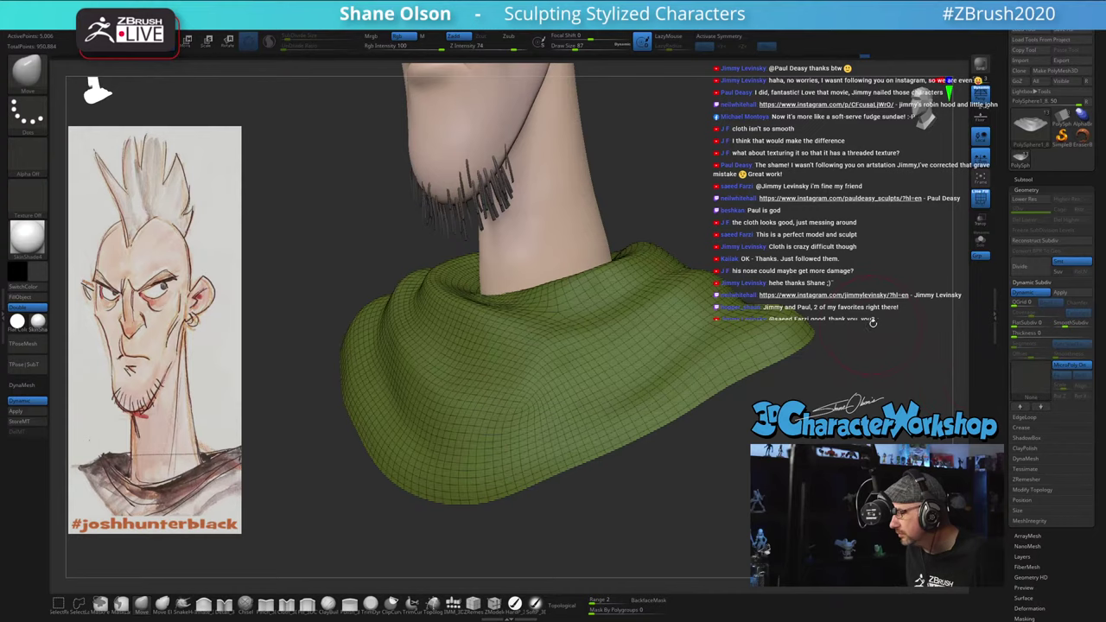
left_click_drag(868, 324, 844, 410)
Step: Apply the Woven01 MicroPoly mesh to the cloak and hide the polyframe to inspect the weave up close
left_click(1035, 377)
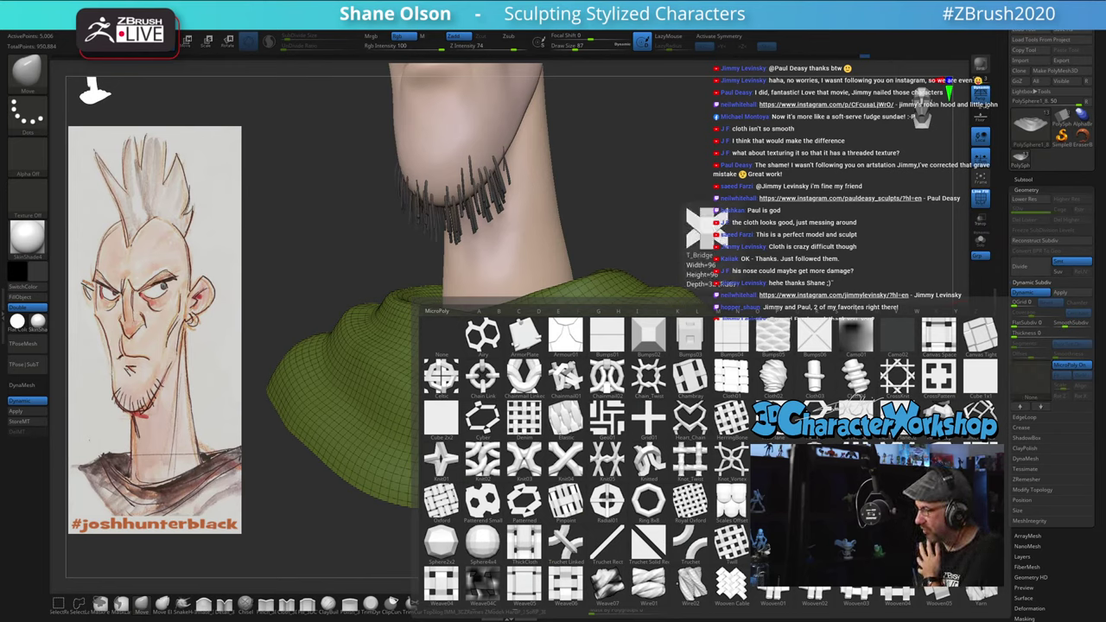
left_click(774, 588)
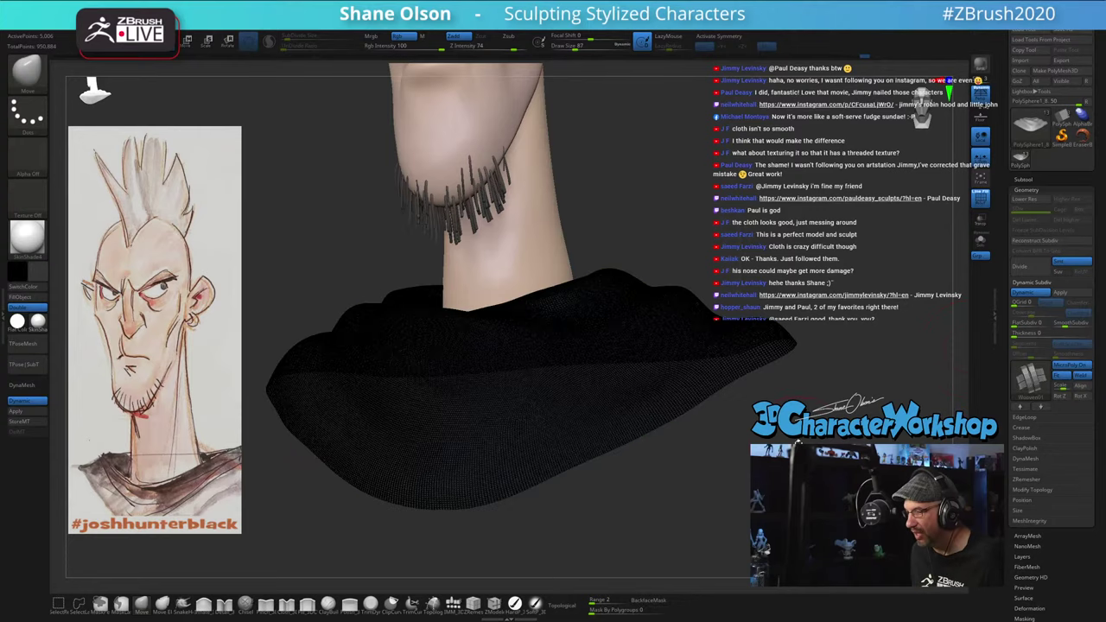
left_click_drag(748, 391, 814, 365)
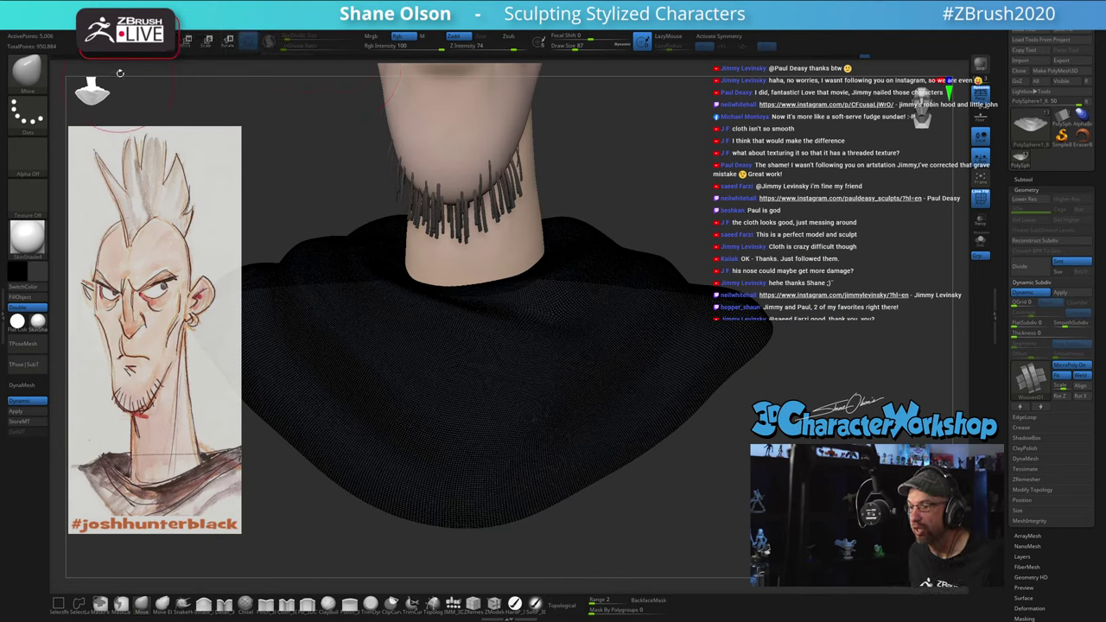
key("shift+f")
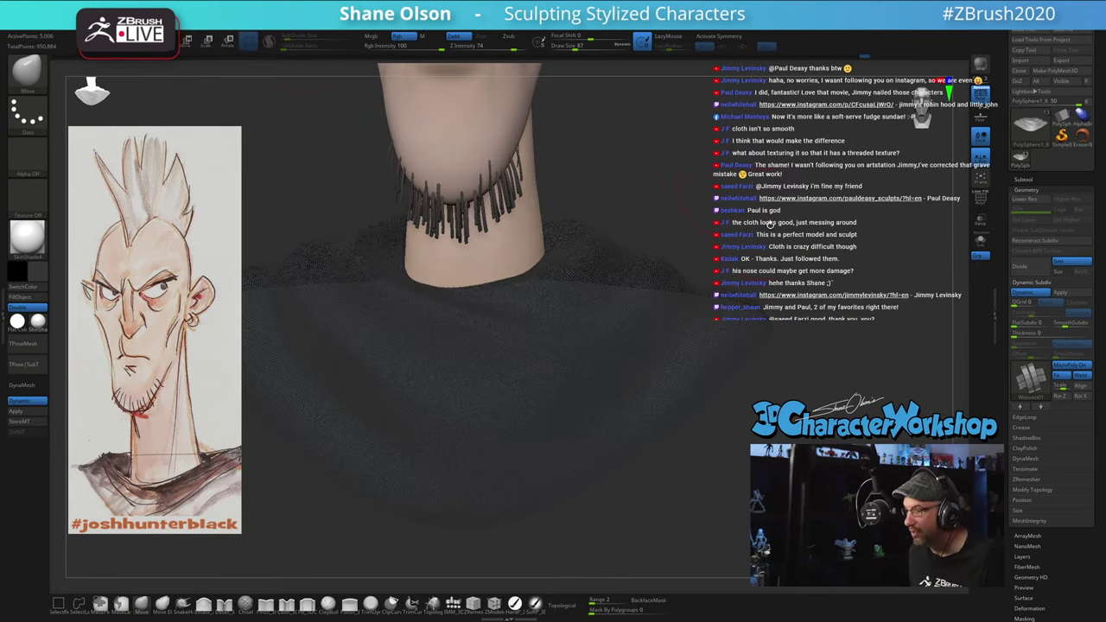
mouse_move(771, 224)
left_mouse_down()
mouse_move(781, 216)
mouse_move(768, 201)
mouse_move(775, 138)
mouse_move(819, 296)
left_mouse_up()
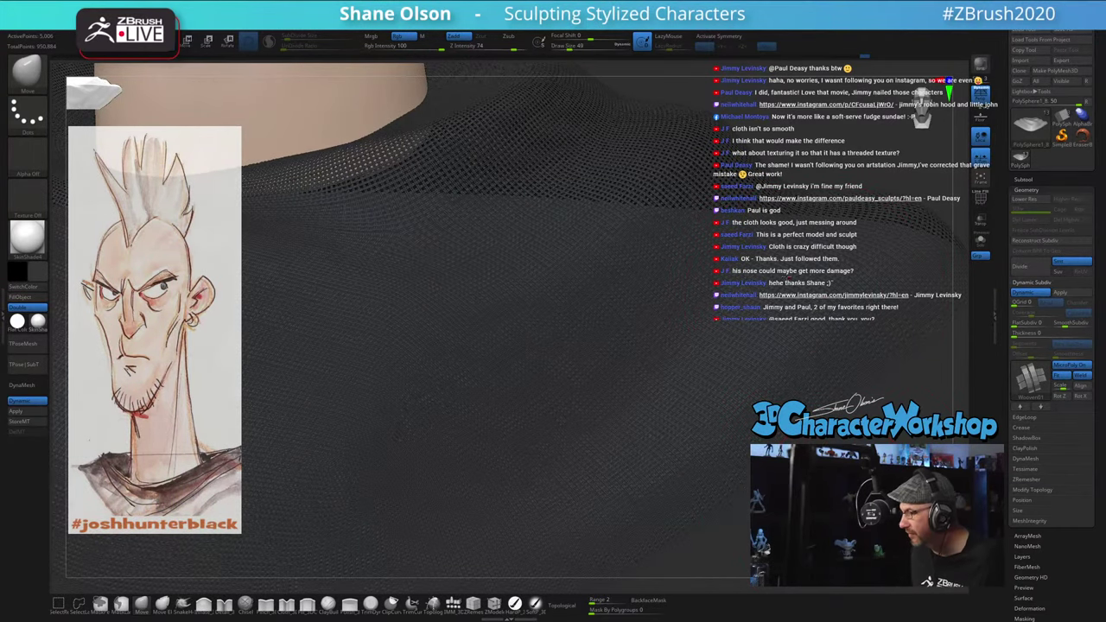
Step: Change the cloak's colour to a very light grey and check the weave pattern up close
left_click(43, 266)
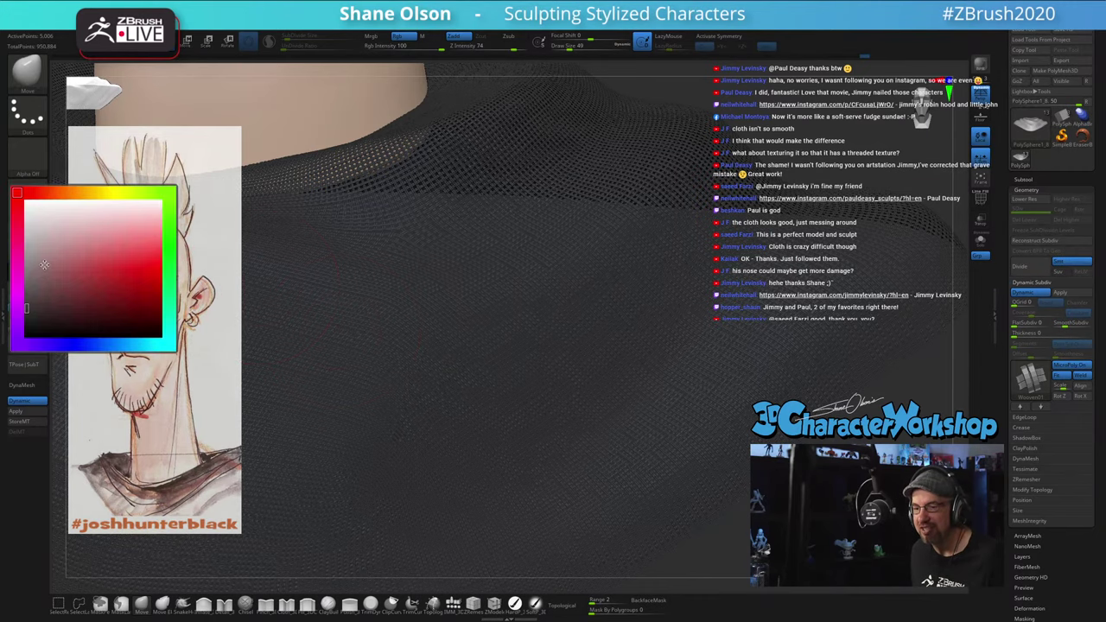
left_click(23, 221)
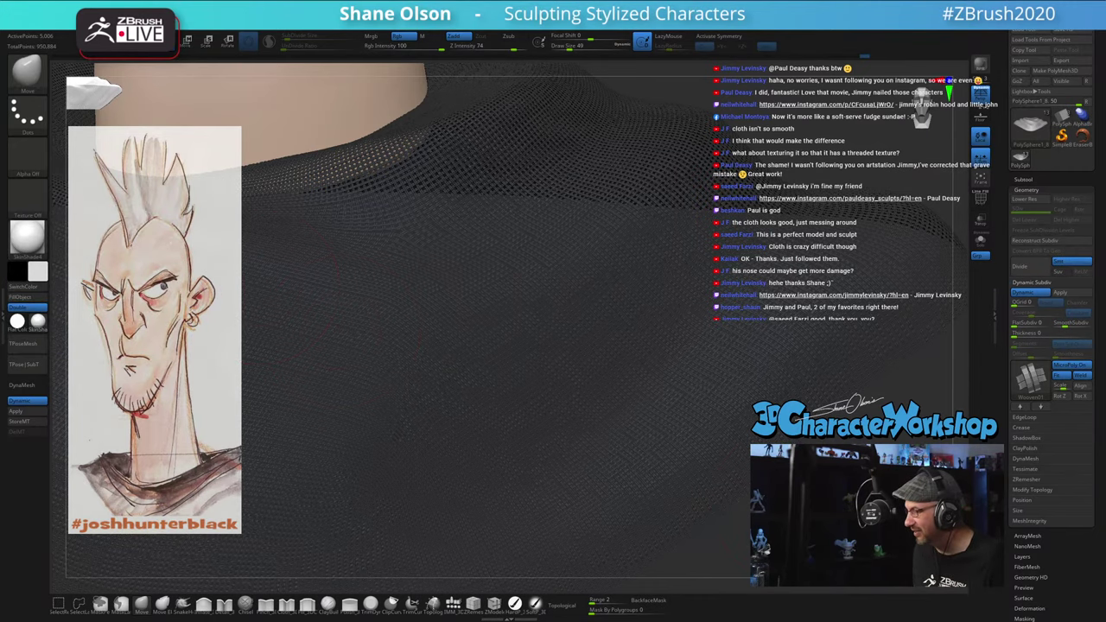
right_click_drag(409, 438, 409, 380, "ctrl")
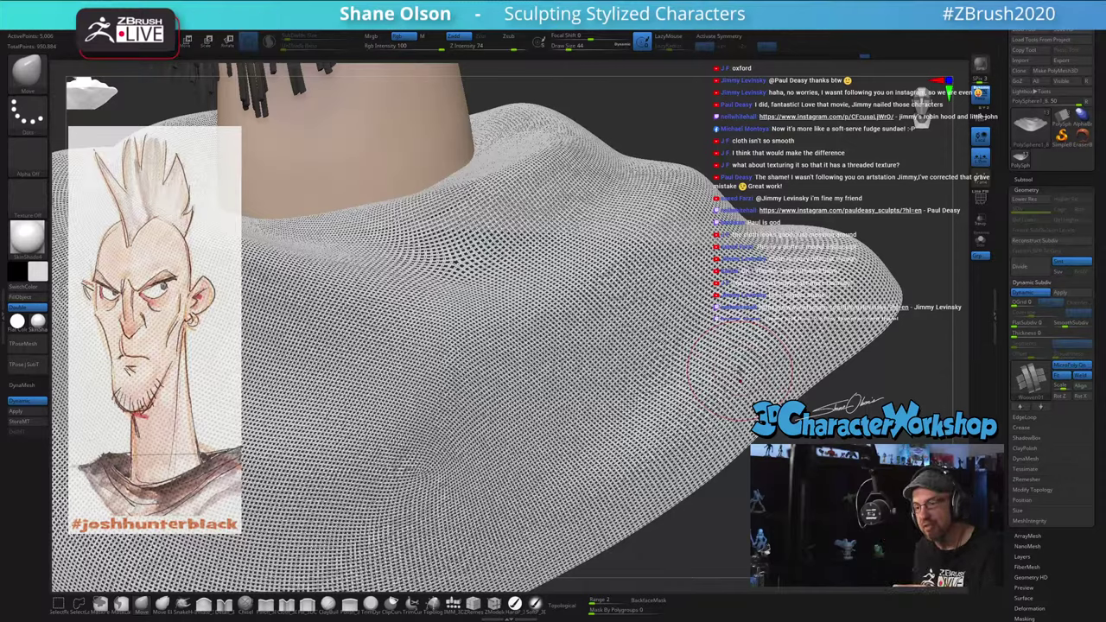
Step: Replace the cloak's MicroPoly mesh with Weave06, try a larger weave scale, and set the scale back to 1
left_click(1035, 380)
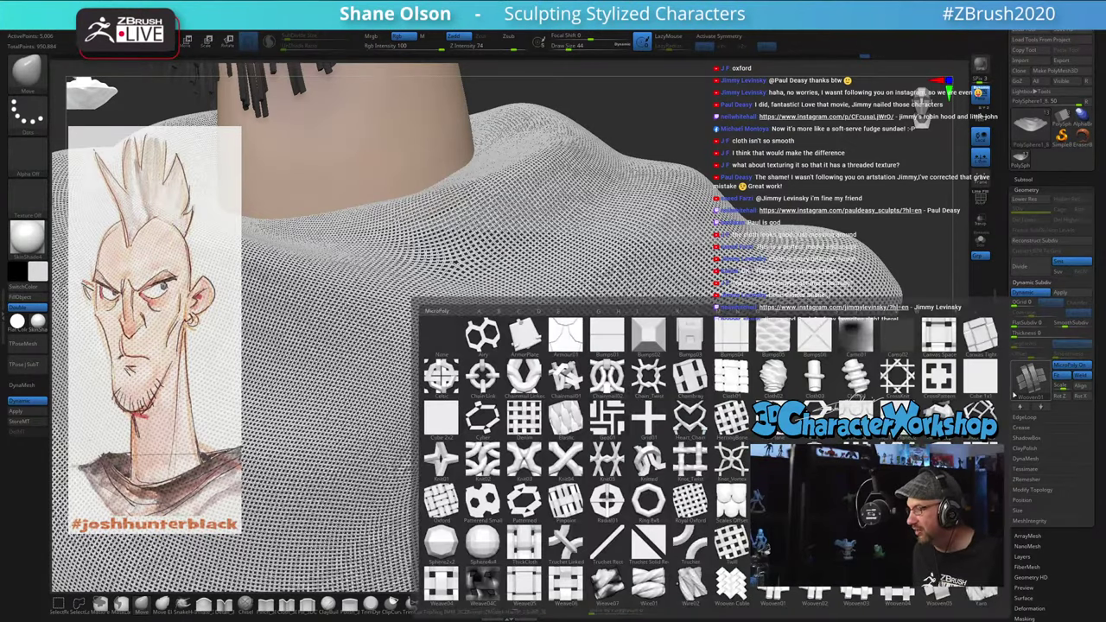
left_click(570, 588)
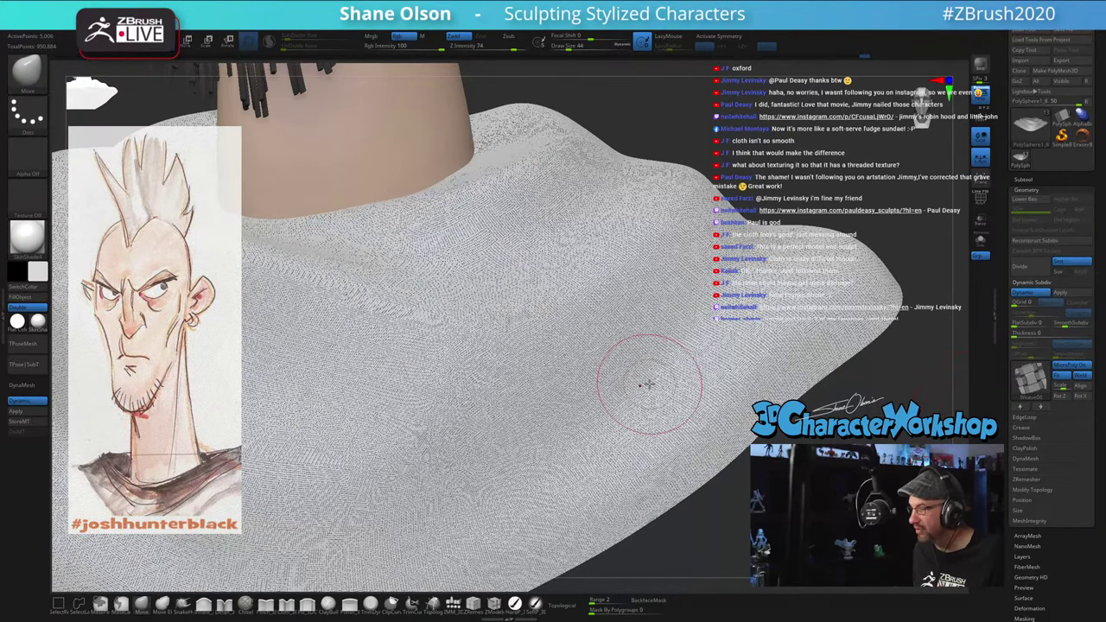
left_click(1035, 380)
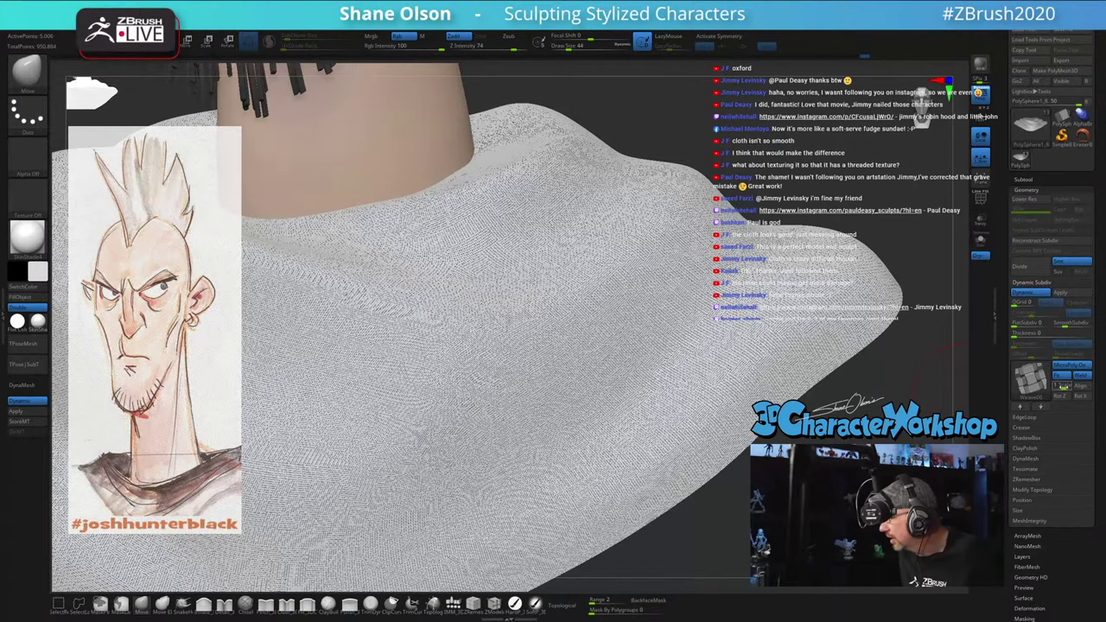
left_click(1063, 386)
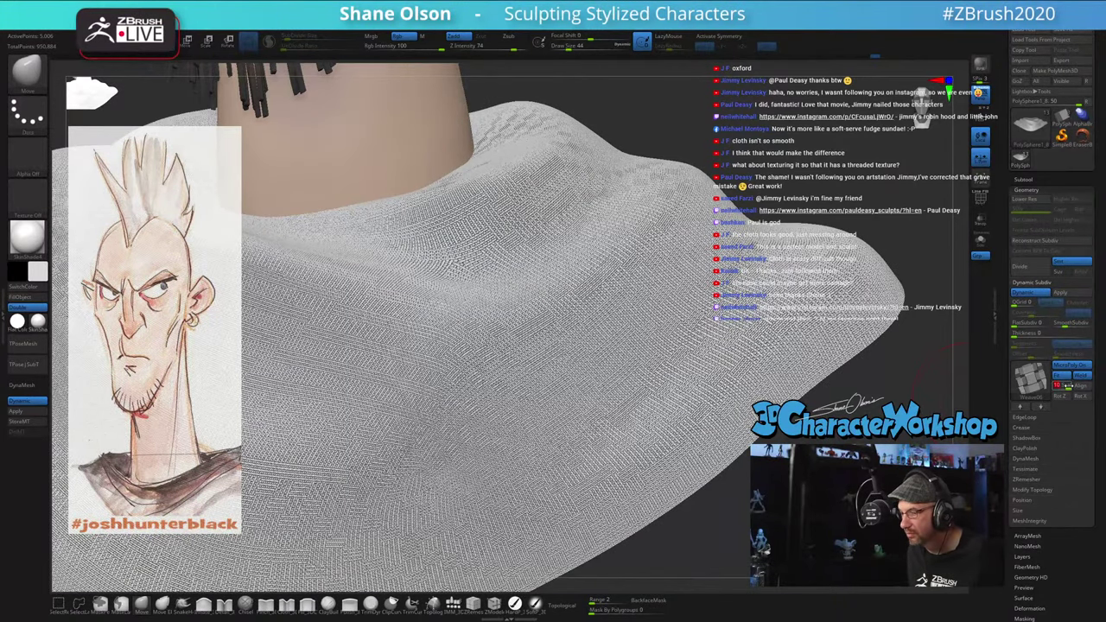
right_click_drag(423, 303, 421, 364, "ctrl")
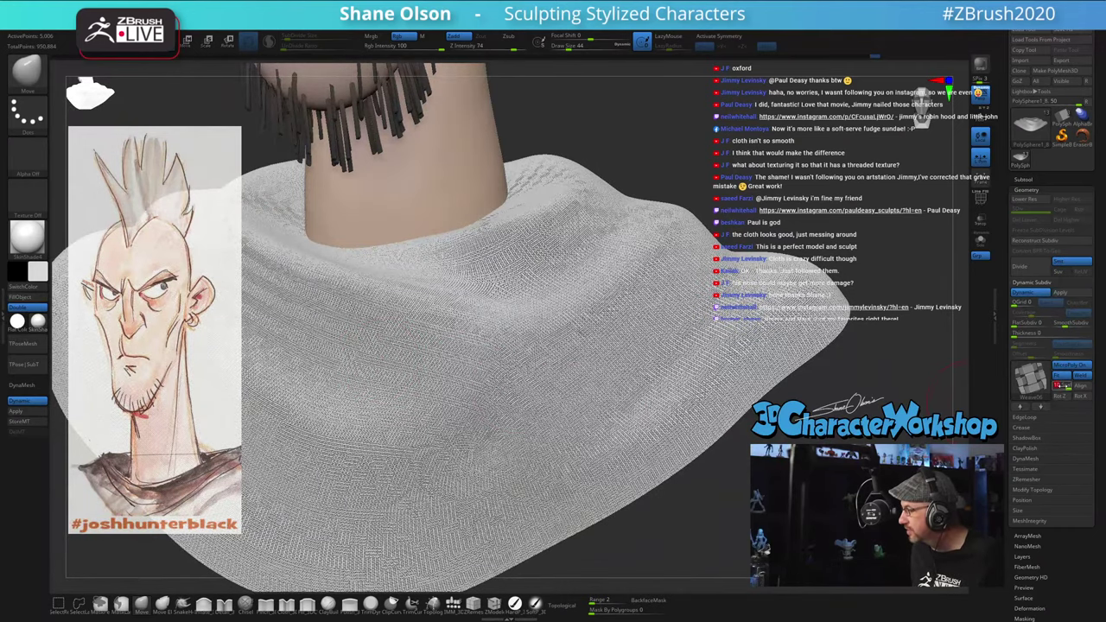
left_click(1063, 386)
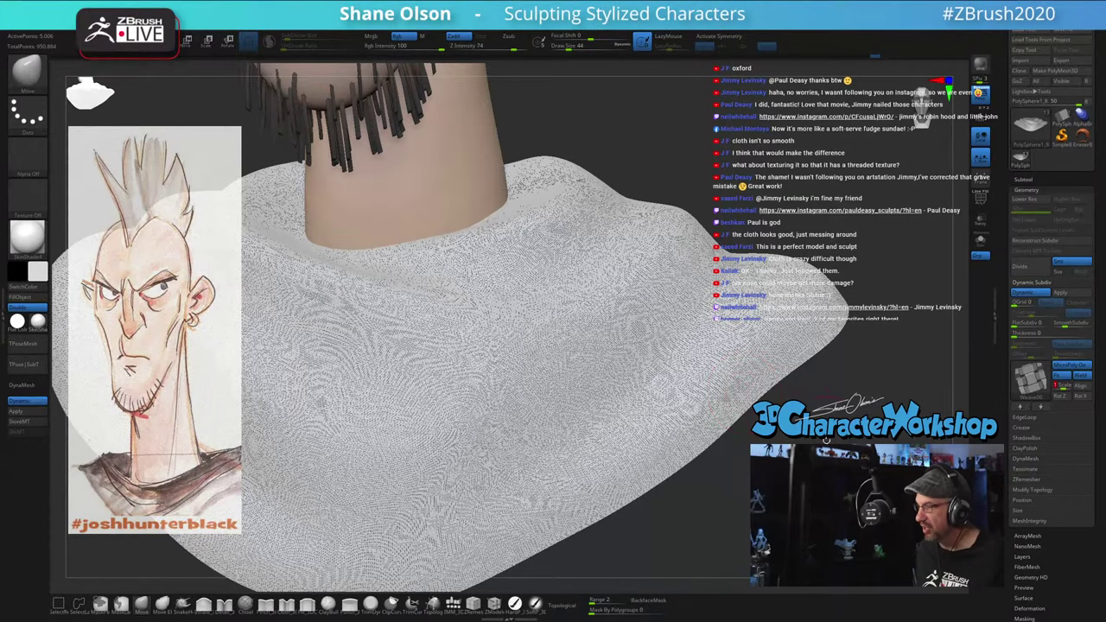
Step: Turn off MicroPoly on the cloak and show its polyframe wireframe again
left_click(1068, 369)
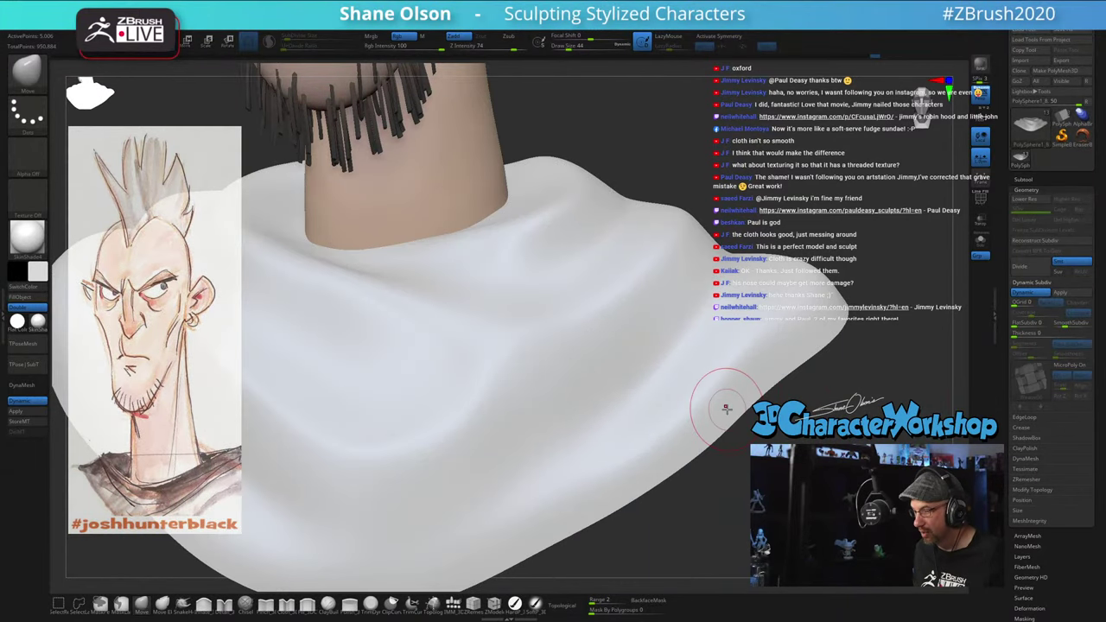
key("shift+f")
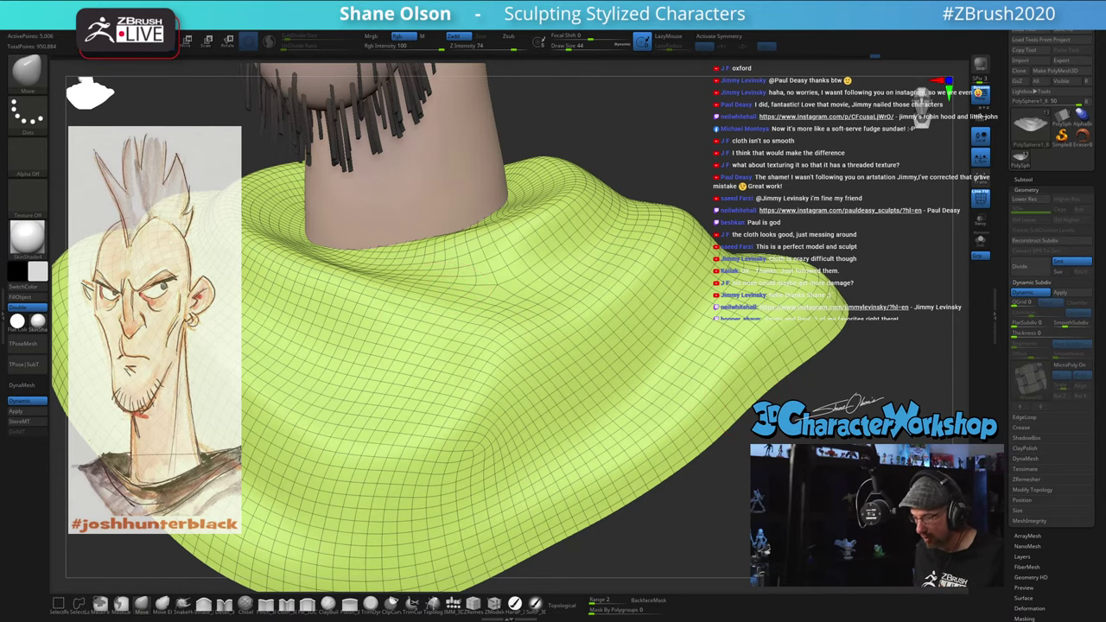
left_click_drag(778, 467, 745, 478)
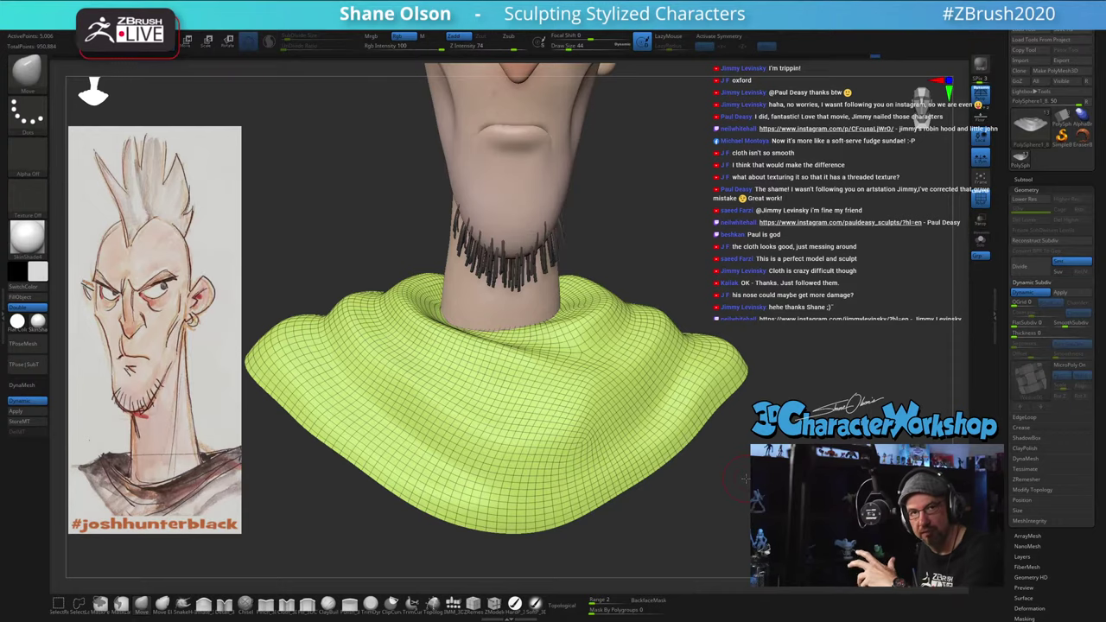
Step: ZRemesh the cloak again to a coarser polygon mesh and check its topology
left_click_drag(730, 465, 744, 457)
key("space")
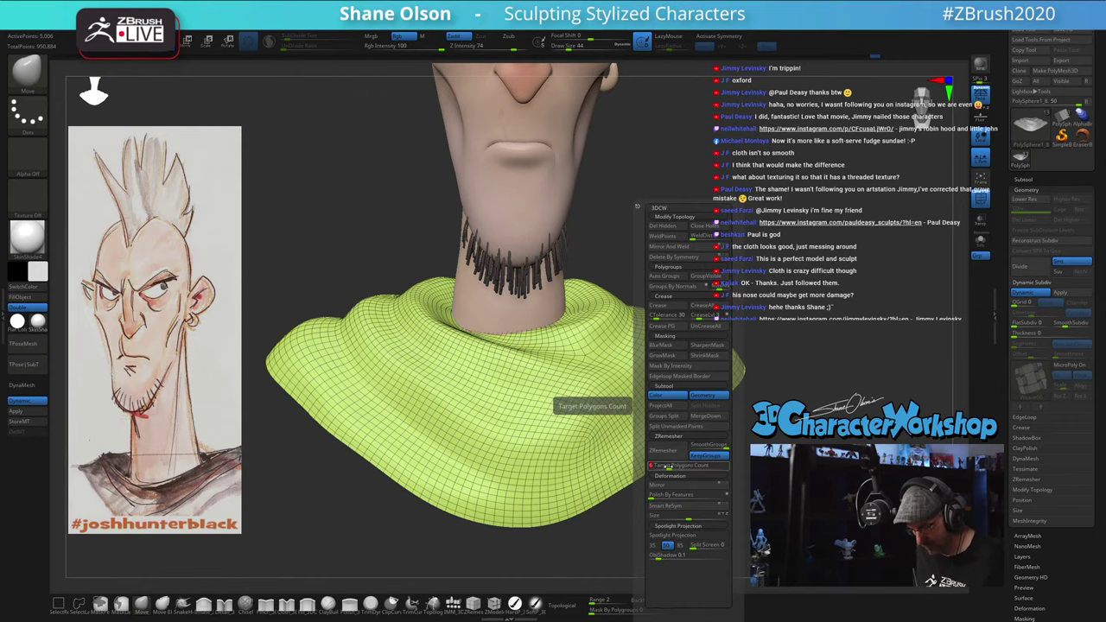
left_click(663, 450)
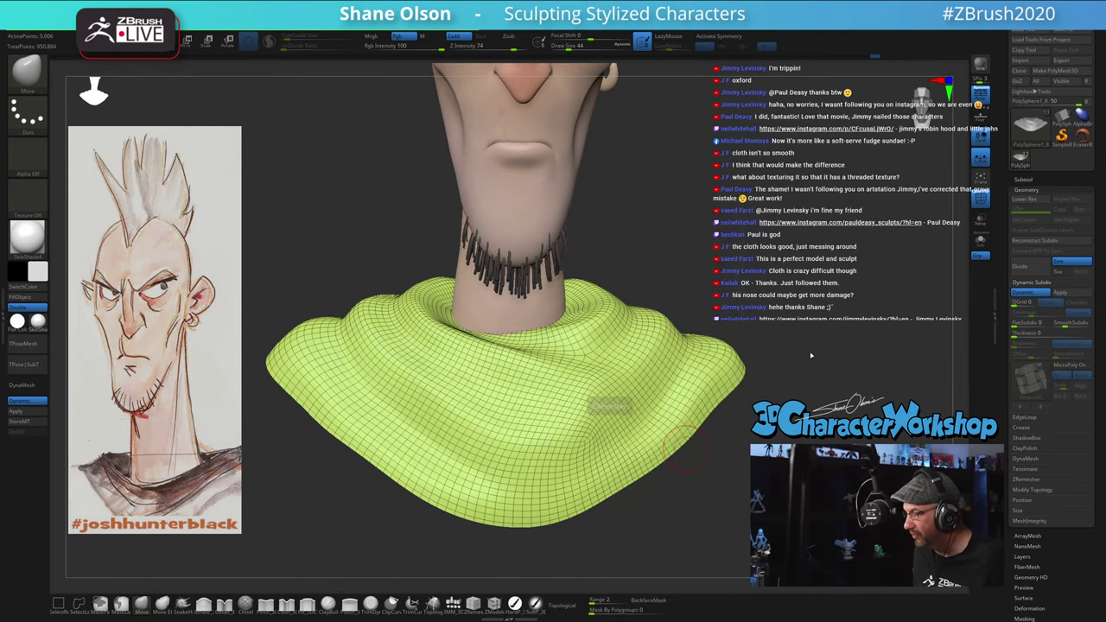
left_click_drag(847, 371, 899, 359)
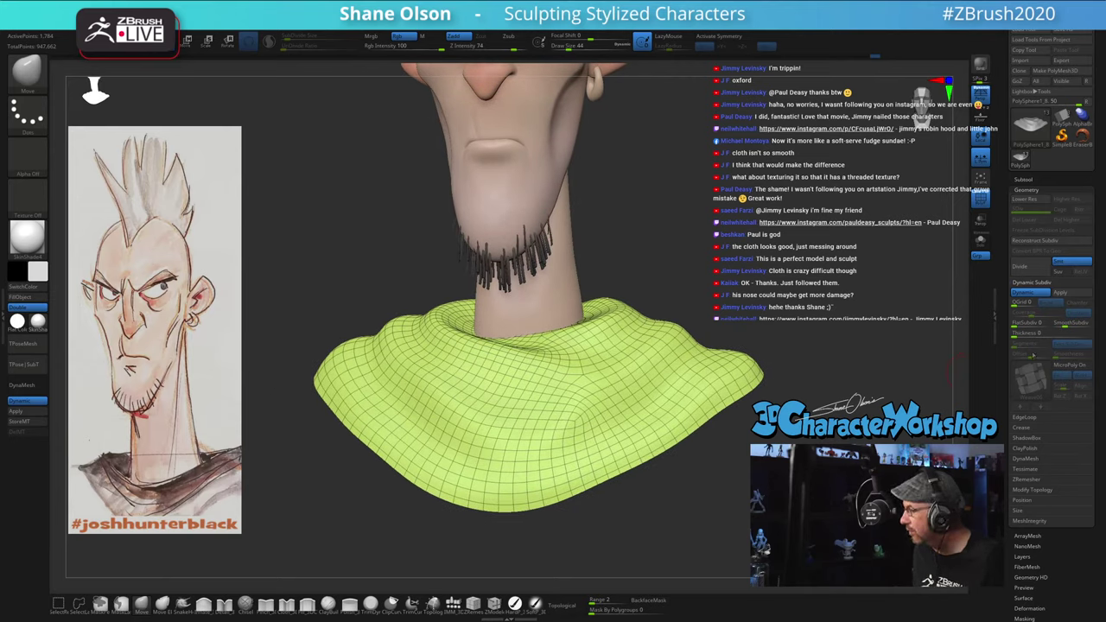
Step: Turn MicroPoly back on for the cloak with its wireframe hidden, and align and enlarge the weave
left_click_drag(786, 394, 782, 407)
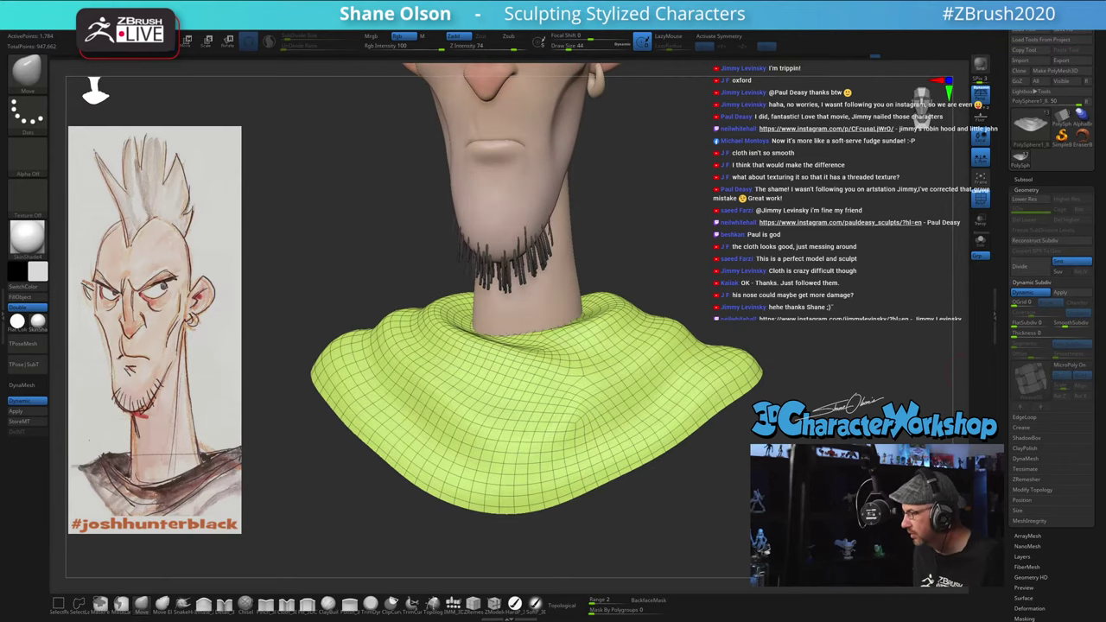
left_click(1070, 365)
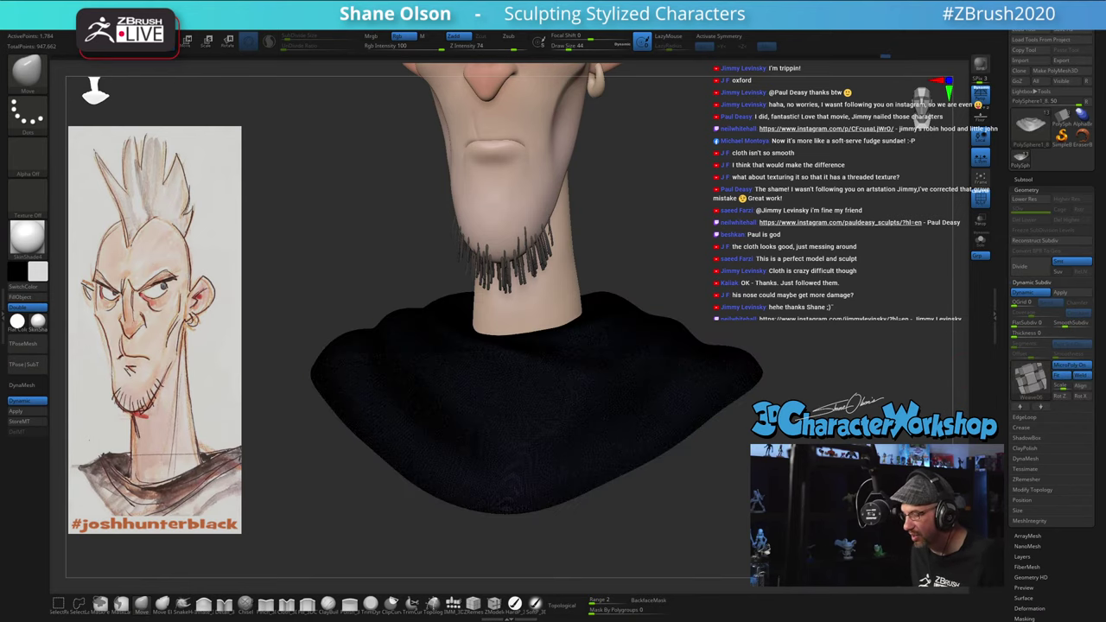
right_click_drag(650, 397, 648, 484, "ctrl")
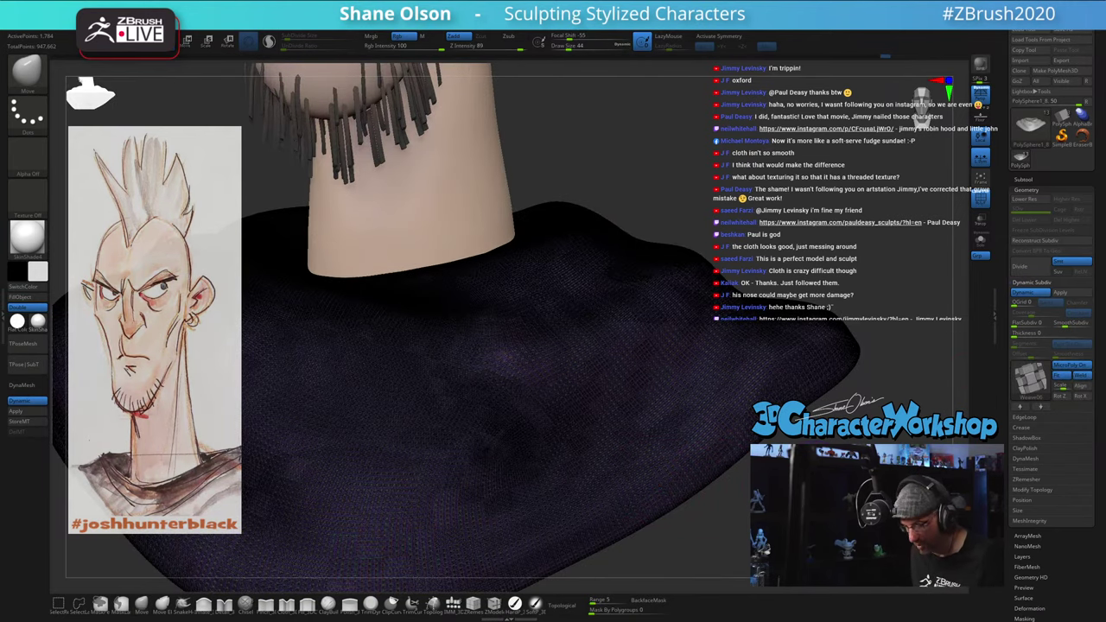
key("shift+f")
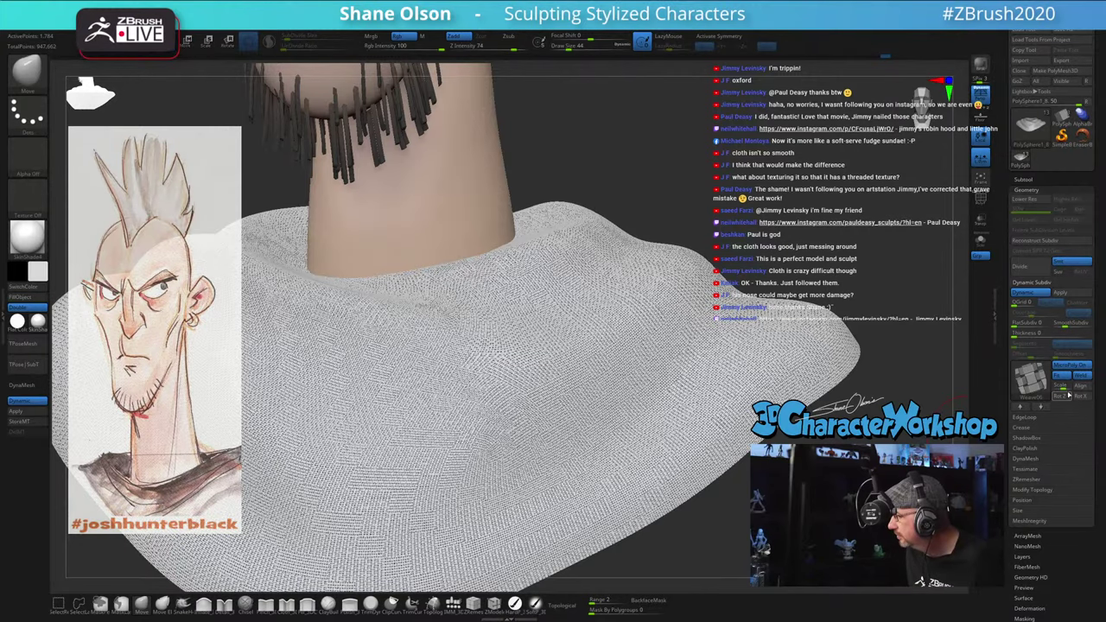
left_click(1083, 391)
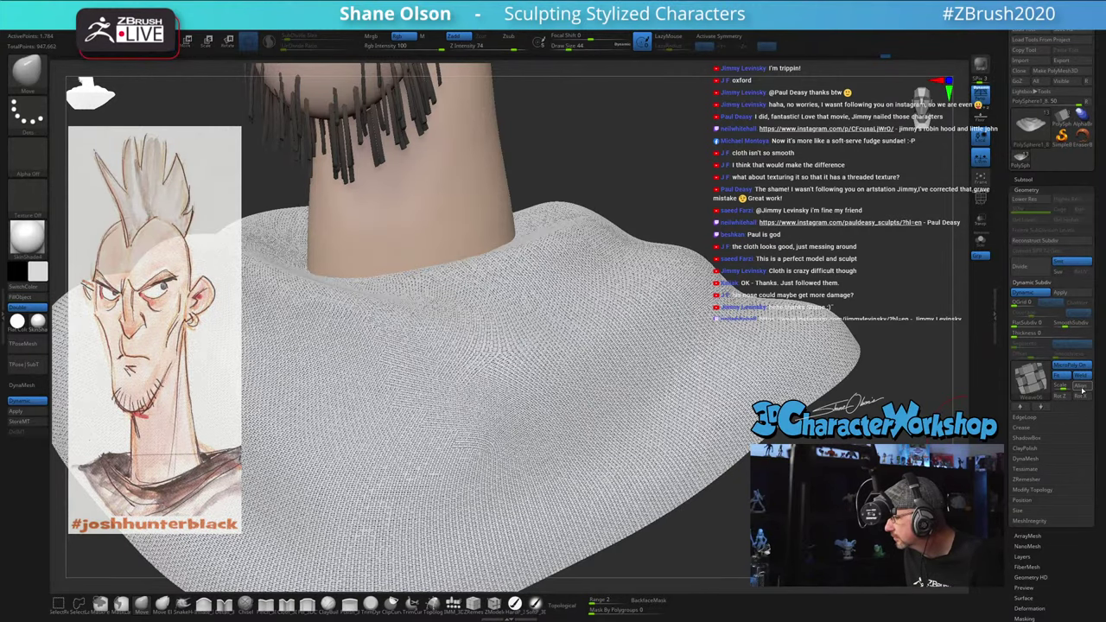
left_click_drag(1063, 388, 1069, 389)
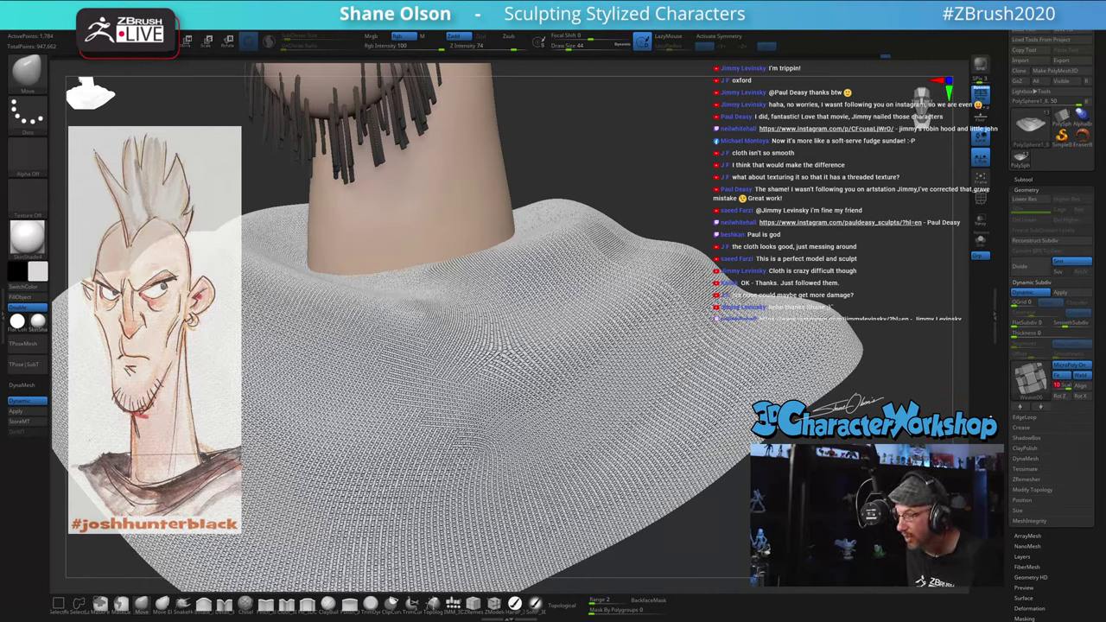
Step: Try the Denim and Weave05 MicroPoly meshes on the cloak
left_click(1030, 382)
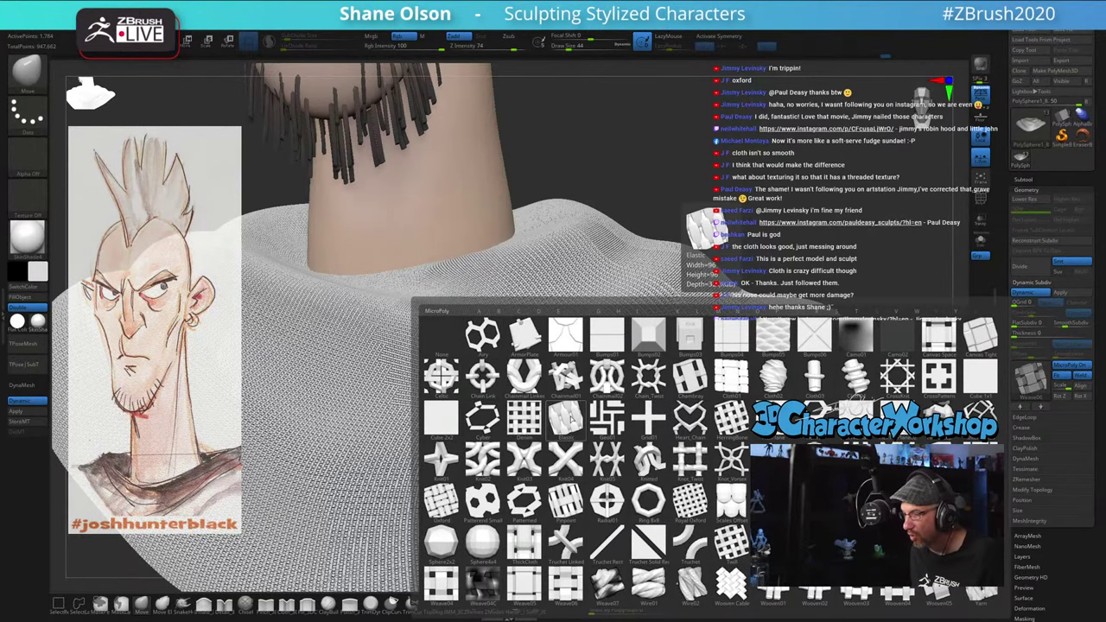
left_click(527, 416)
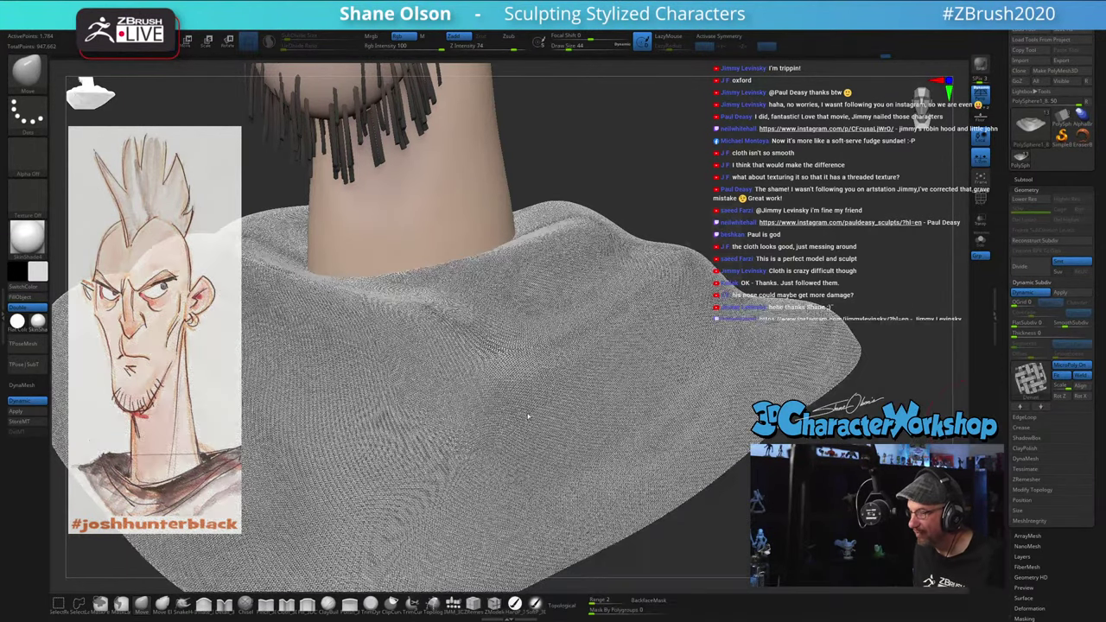
left_click(1031, 379)
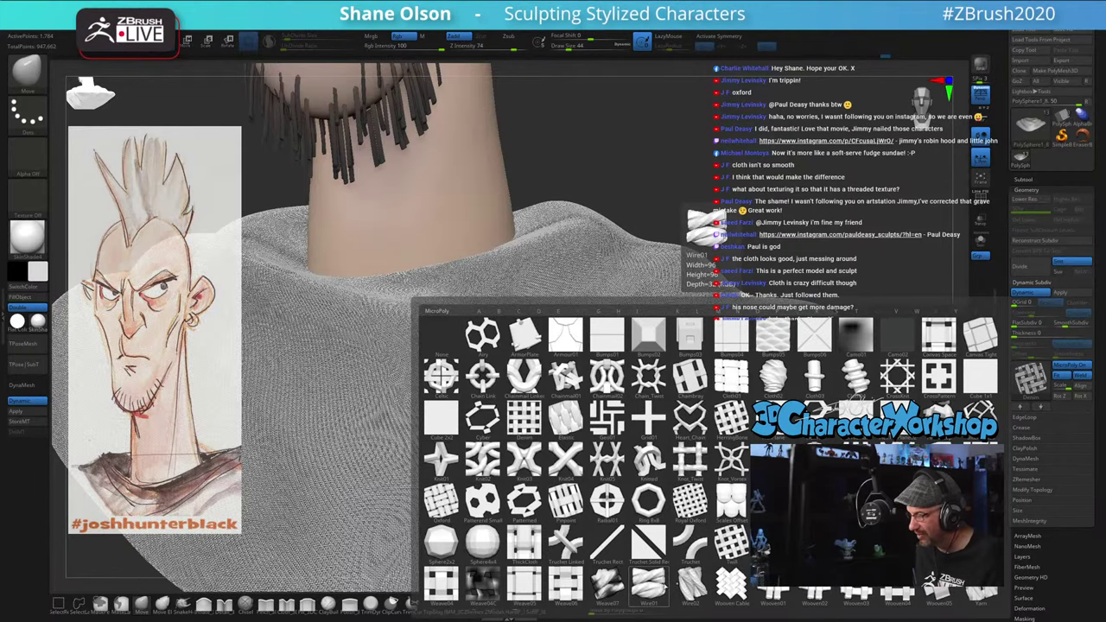
left_click(523, 584)
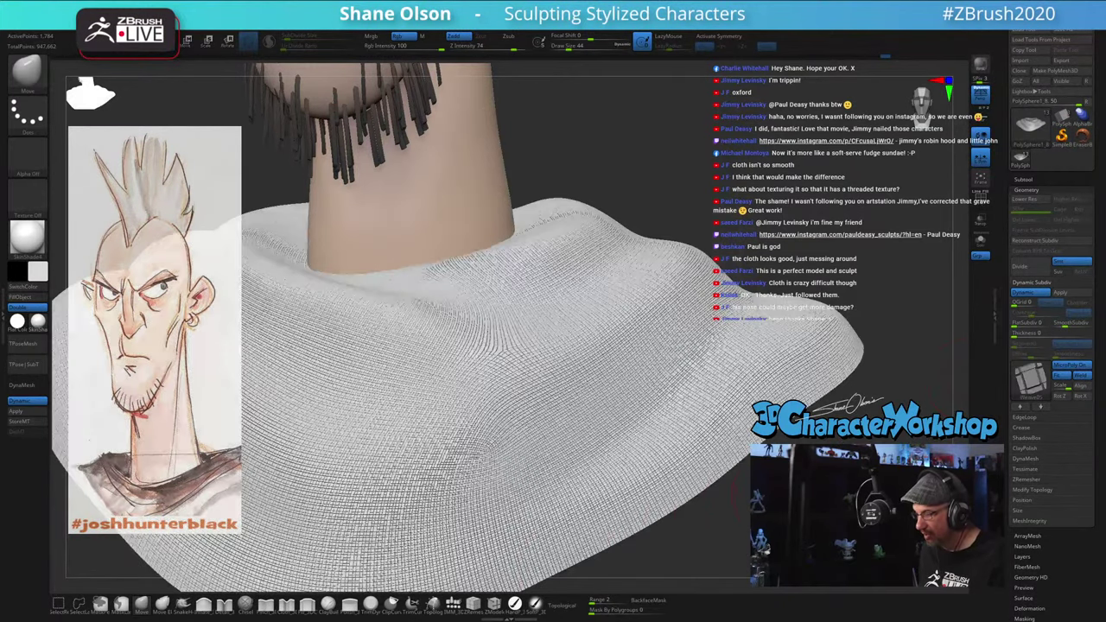
left_click_drag(735, 512, 745, 471)
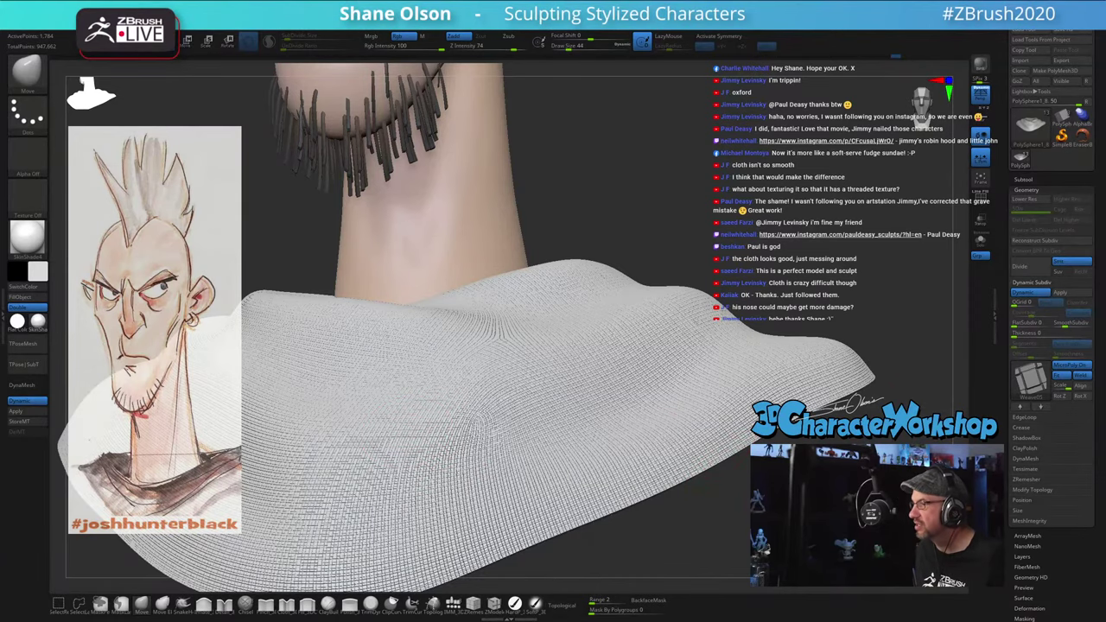
mouse_move(510, 397)
right_mouse_down("ctrl")
mouse_move(465, 345)
mouse_move(497, 380)
right_mouse_up("ctrl")
Step: Replace the cloak's MicroPoly mesh with an open Wooven pattern and check it with and without the polyframe
left_click(1031, 378)
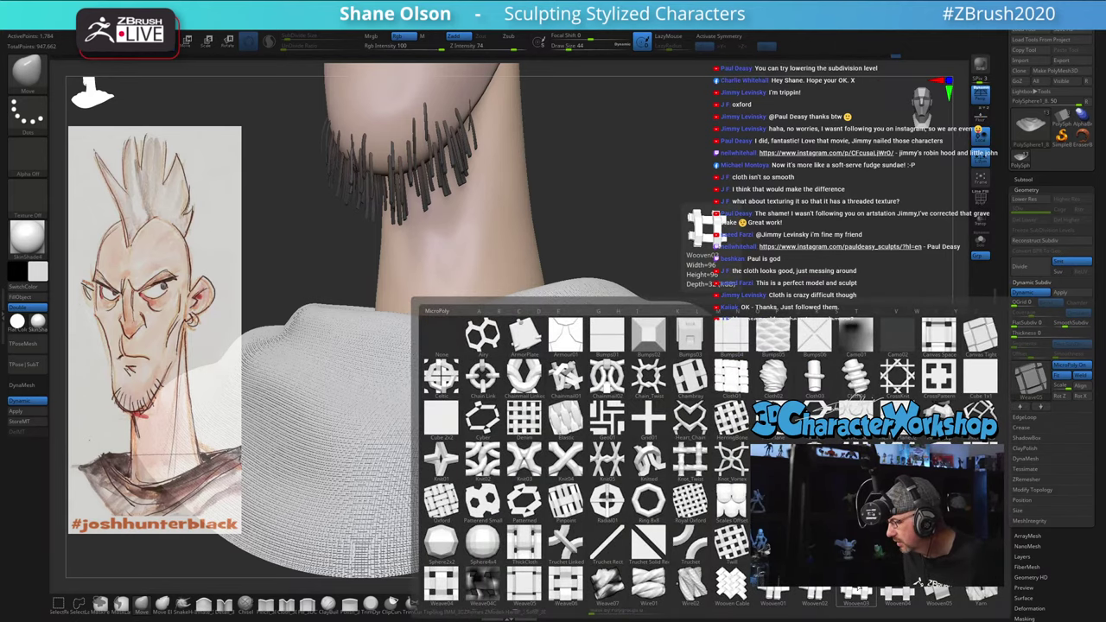
left_click(815, 594)
right_click_drag(707, 417, 686, 485)
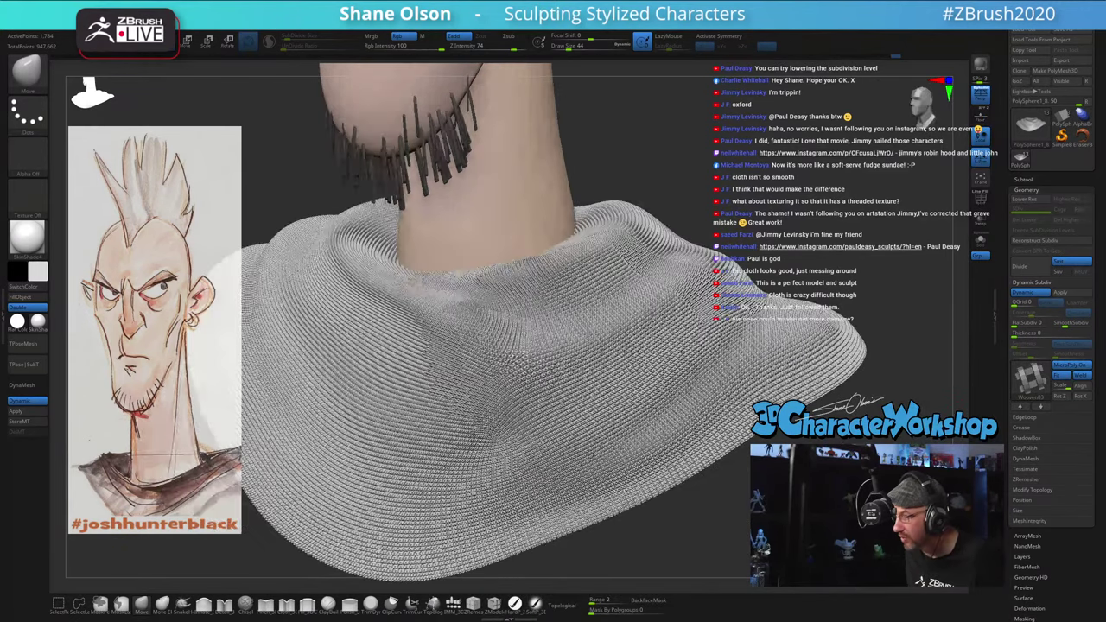
key("shift+f")
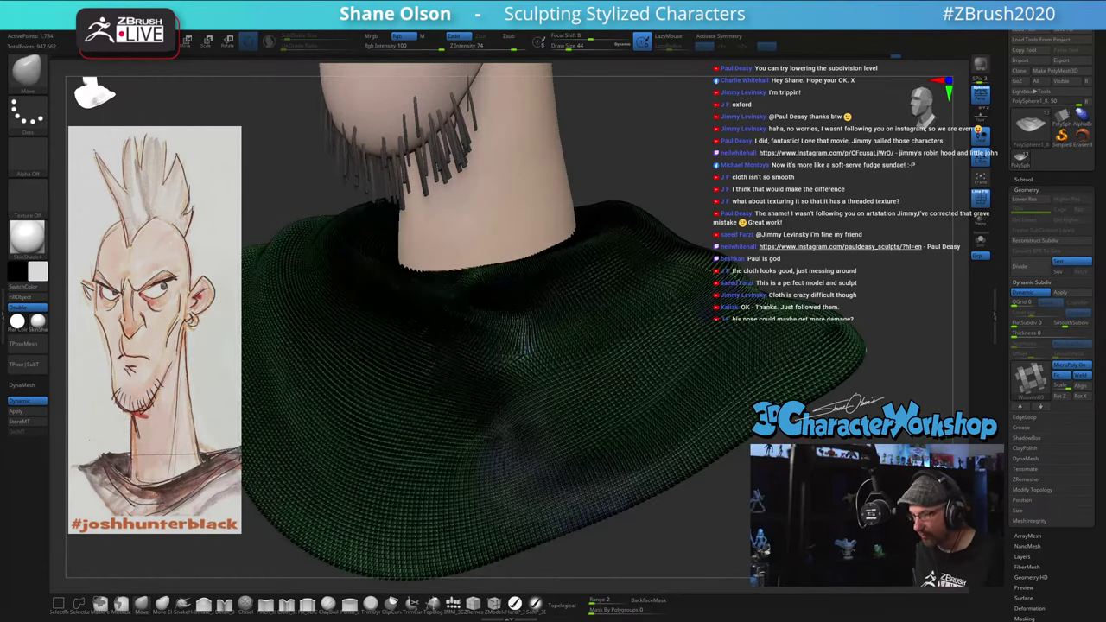
right_click_drag(866, 350, 858, 295, "ctrl")
key("shift+f")
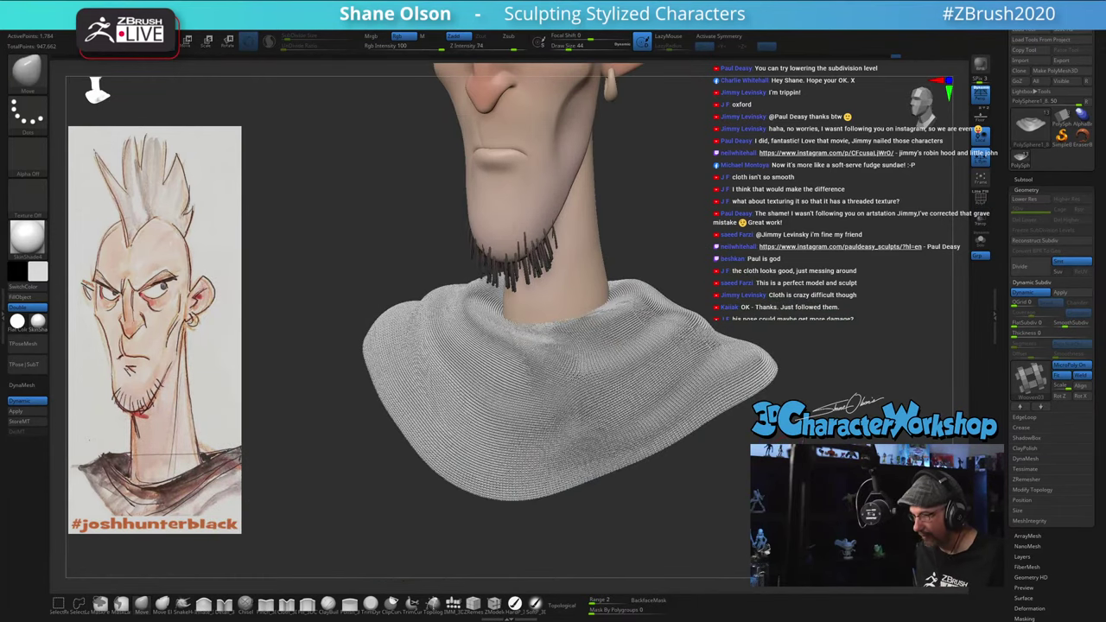
Step: Examine the woven cloak together with the whole bust from the front and three-quarter views
right_click_drag(766, 481, 806, 443)
right_click_drag(681, 406, 676, 346, "ctrl")
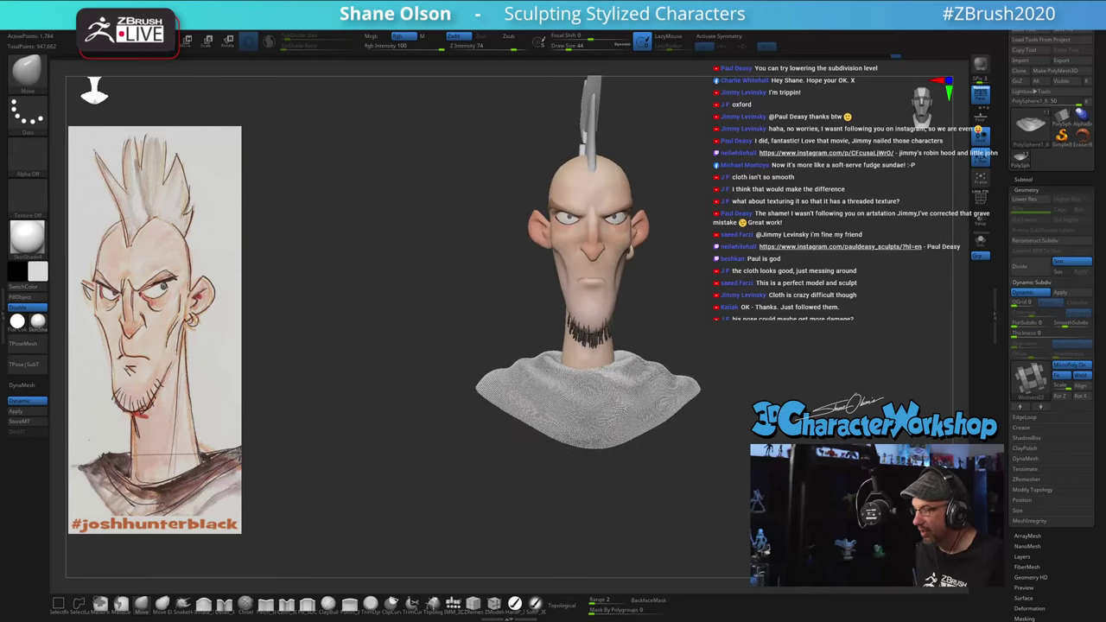
right_click_drag(793, 461, 719, 497, "alt")
right_click_drag(705, 415, 698, 474, "ctrl")
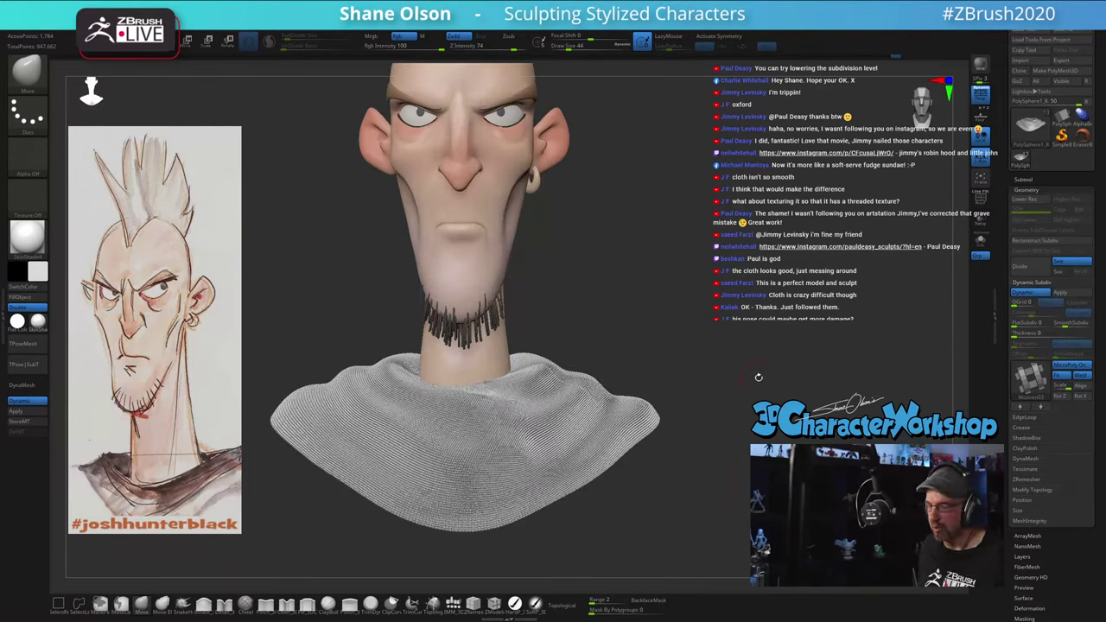
mouse_move(731, 345)
right_mouse_down()
mouse_move(699, 371)
mouse_move(778, 393)
right_mouse_up()
right_click_drag(723, 490, 695, 503)
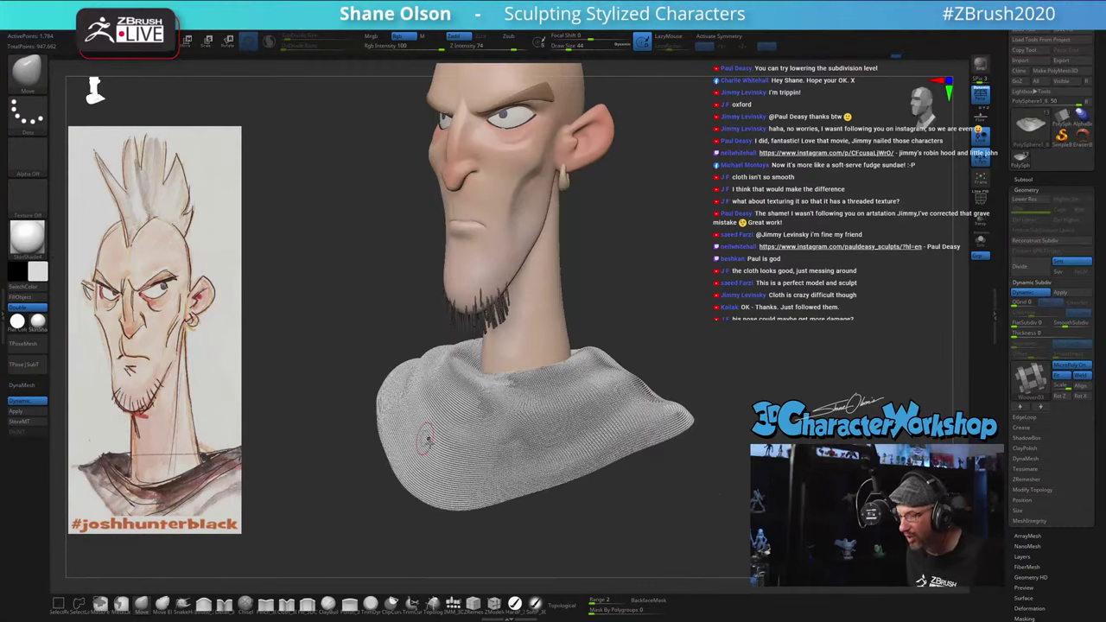
right_click_drag(726, 406, 809, 403)
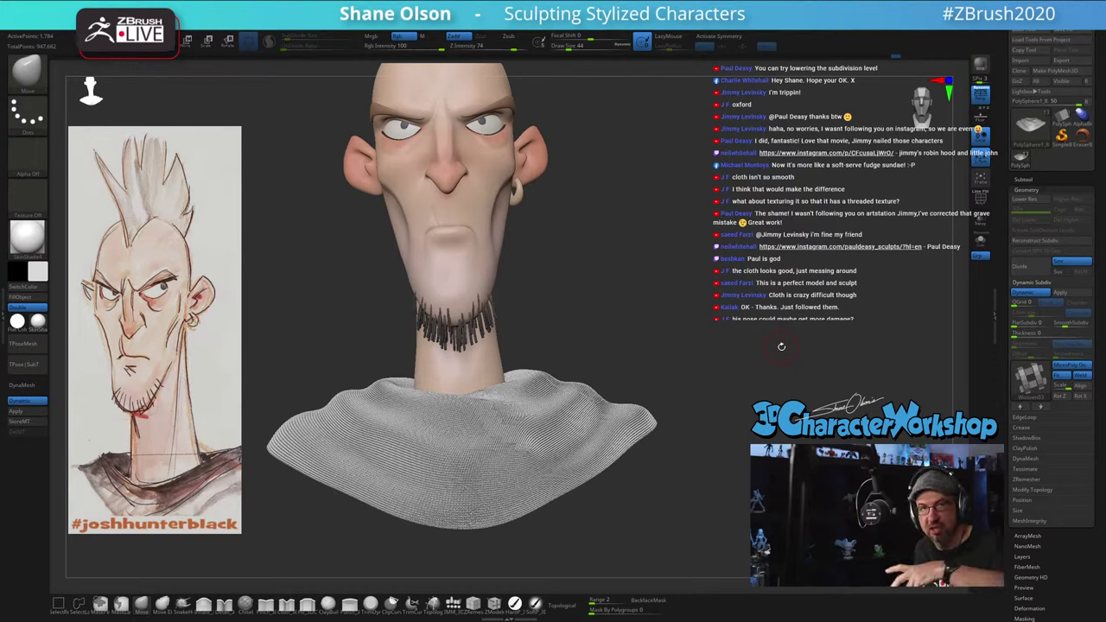
mouse_move(780, 349)
left_mouse_down()
mouse_move(813, 354)
mouse_move(804, 332)
mouse_move(857, 322)
left_mouse_up()
Step: Switch the cloak's dynamic subdivision off and on again to compare it with and without the weave
key("shift+d")
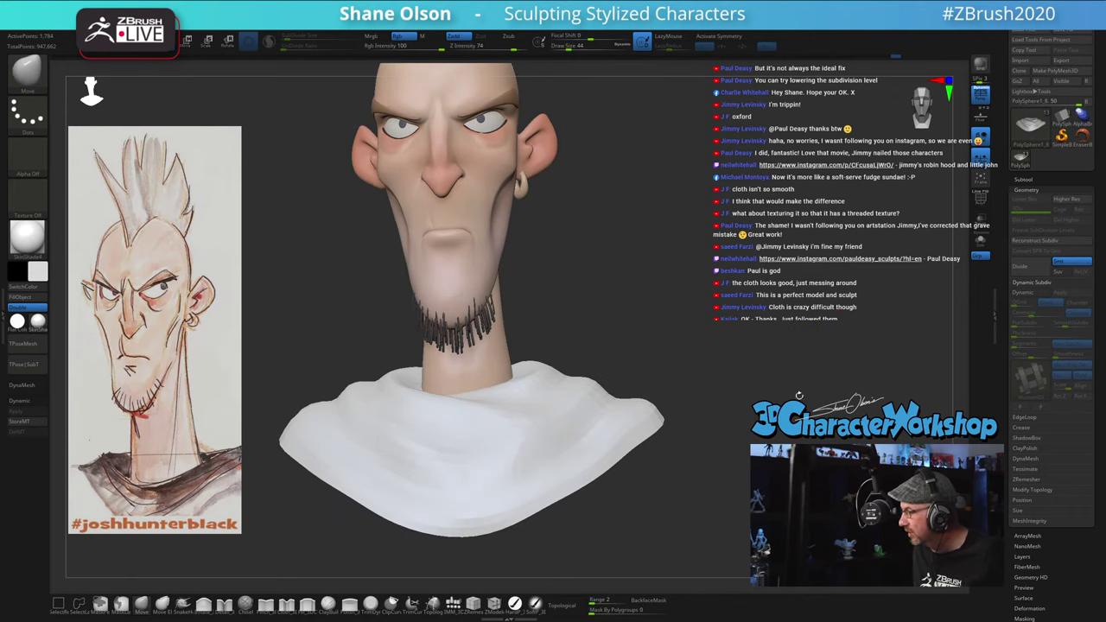
left_click(38, 403)
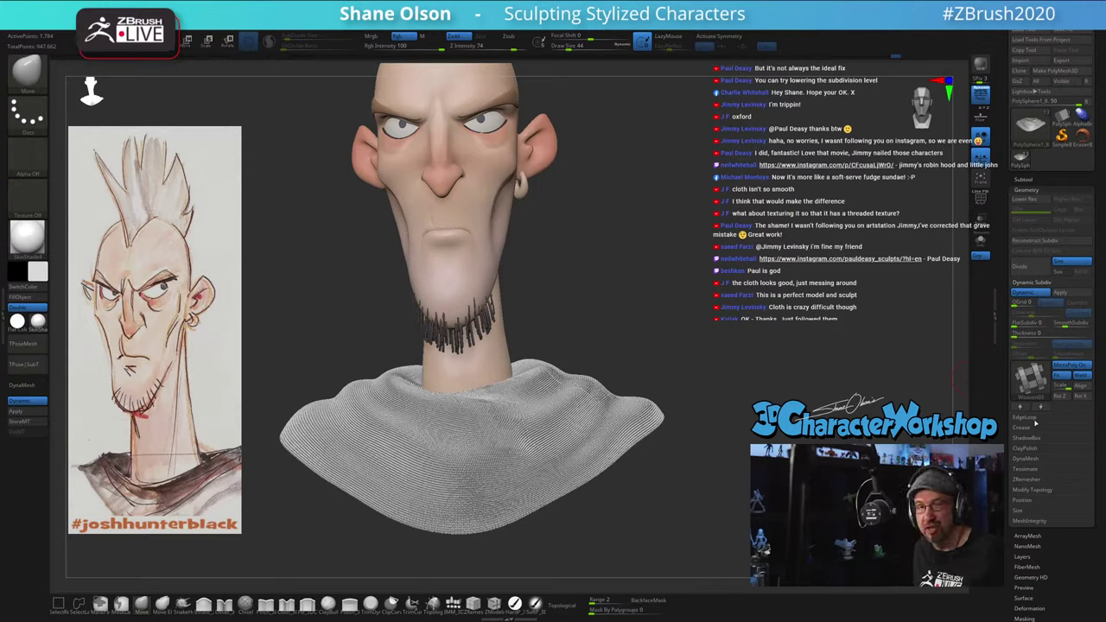
left_click_drag(775, 324, 698, 332)
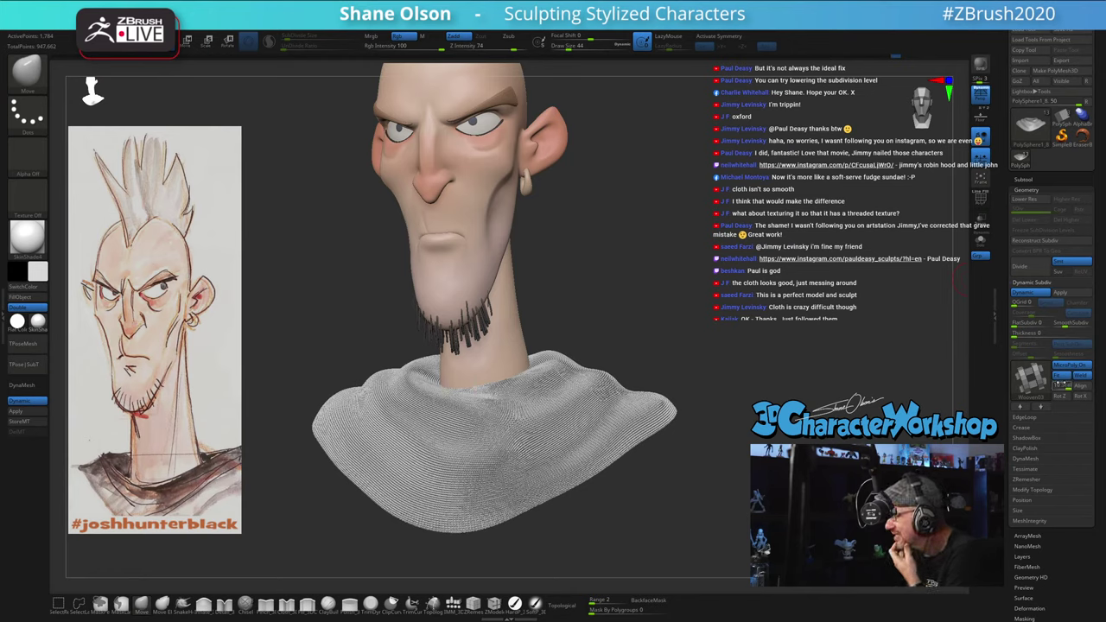
Step: Try a much smaller MicroPoly scale on the cloak's weave, and set the scale to 1
left_click(1054, 389)
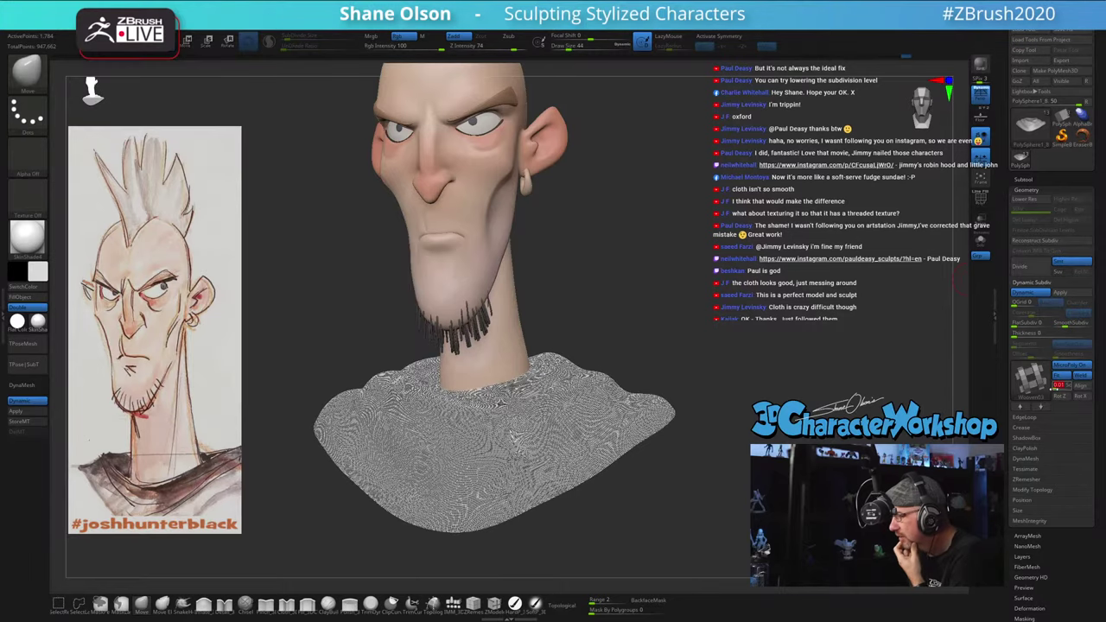
left_click_drag(776, 356, 825, 360, "alt")
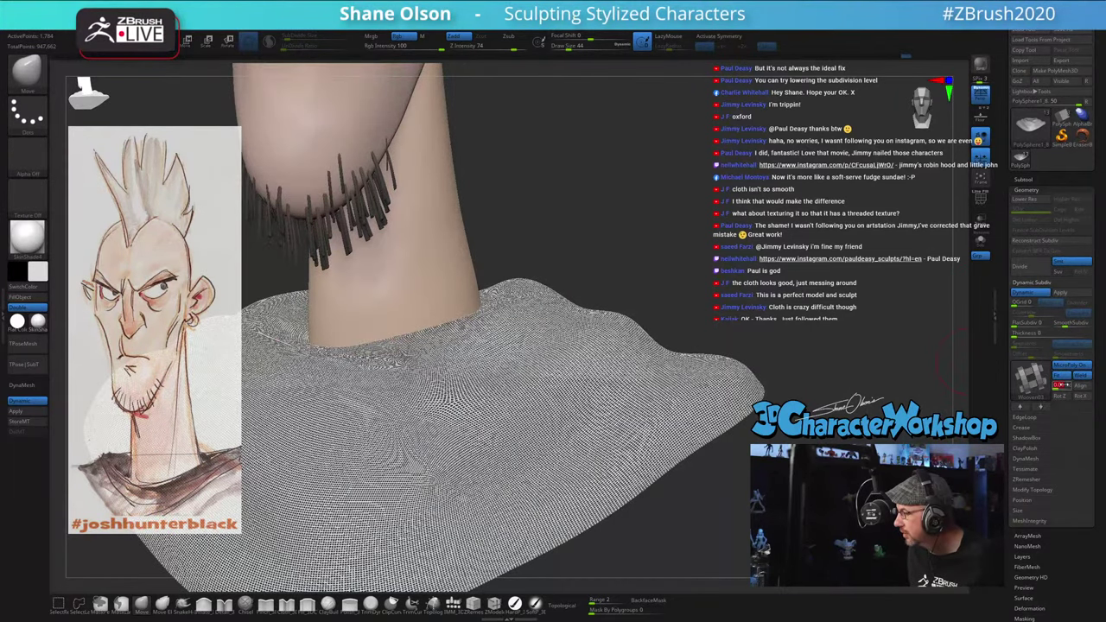
left_click(1064, 386)
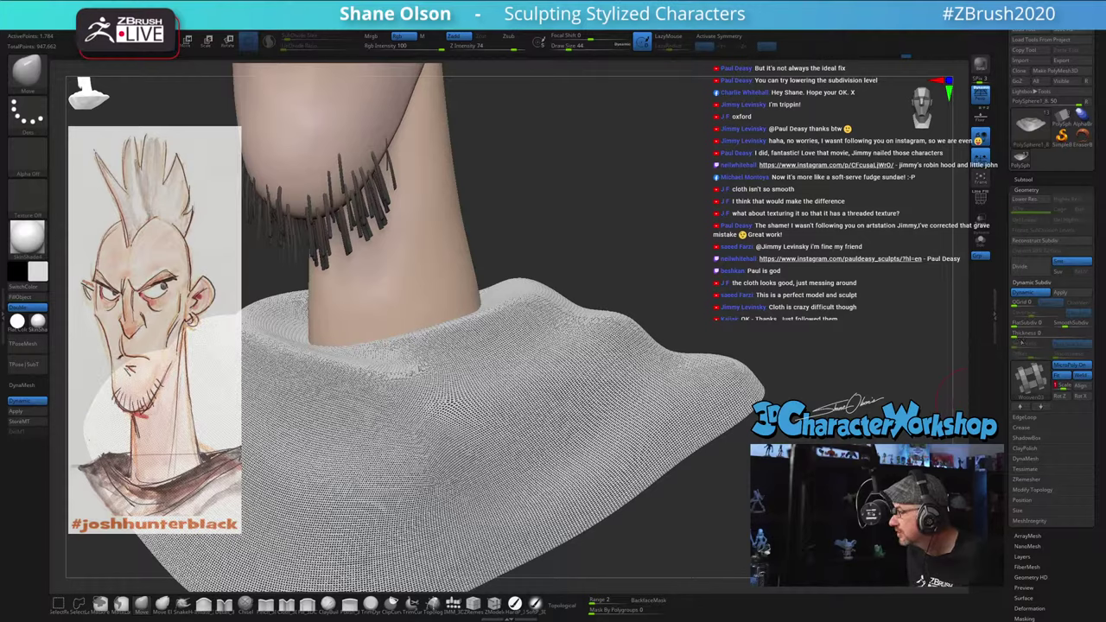
Step: Try a small dynamic subdivision thickness on the cloak, and set the thickness back to 0
left_click_drag(1017, 335, 1025, 335)
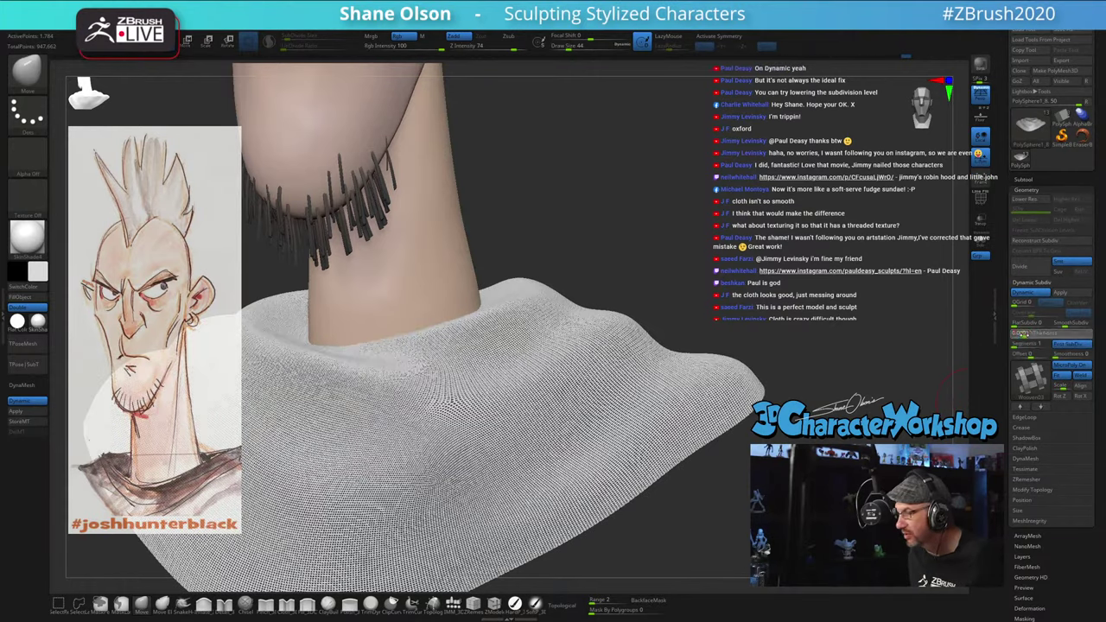
left_click(1036, 335)
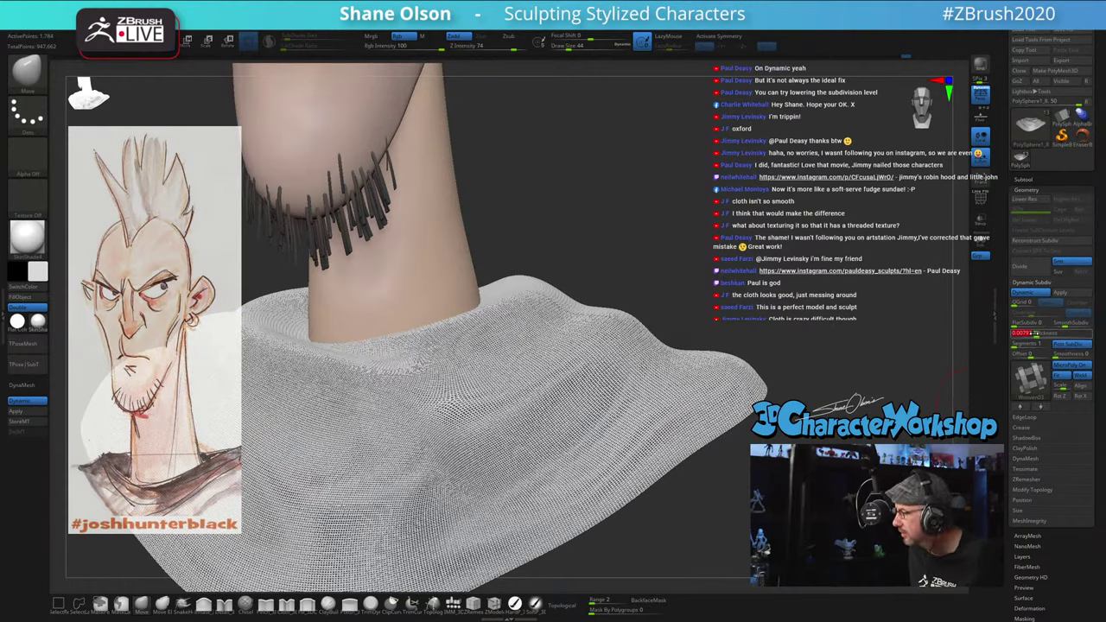
left_click(1016, 335)
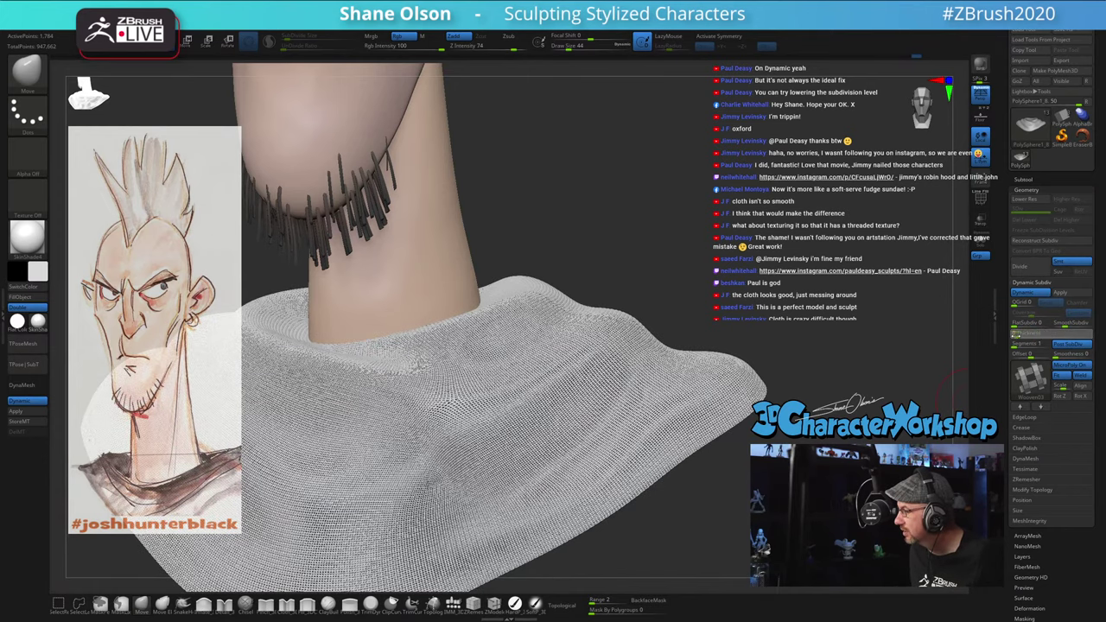
left_click_drag(1017, 335, 1011, 334)
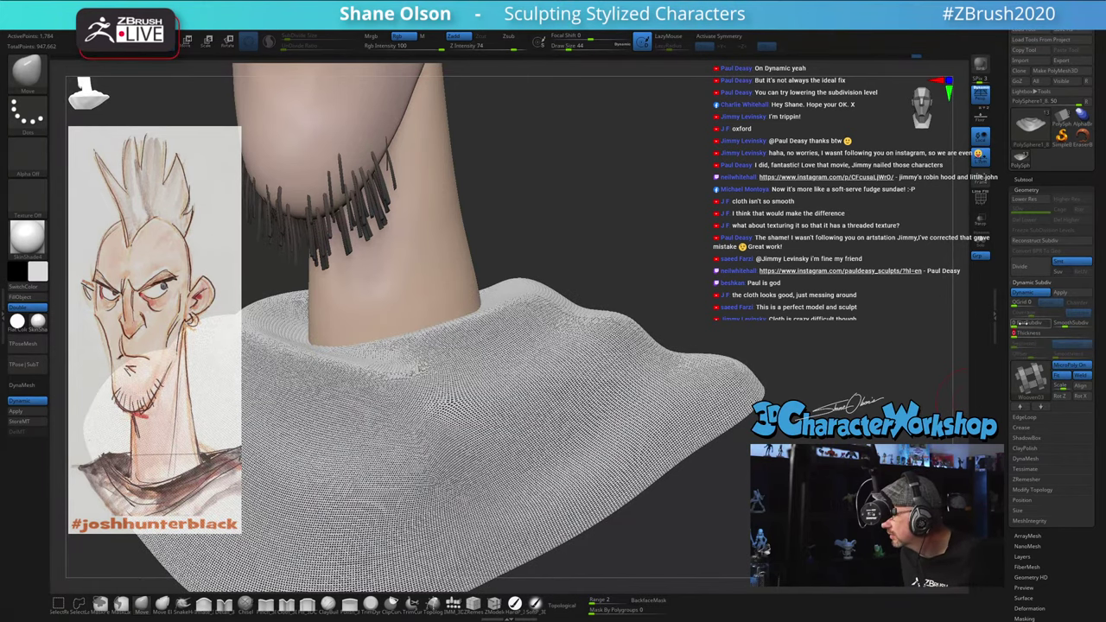
Step: Turn off MicroPoly on the cloak and show its polyframe to inspect the underlying topology
left_click_drag(850, 314, 835, 284, "alt")
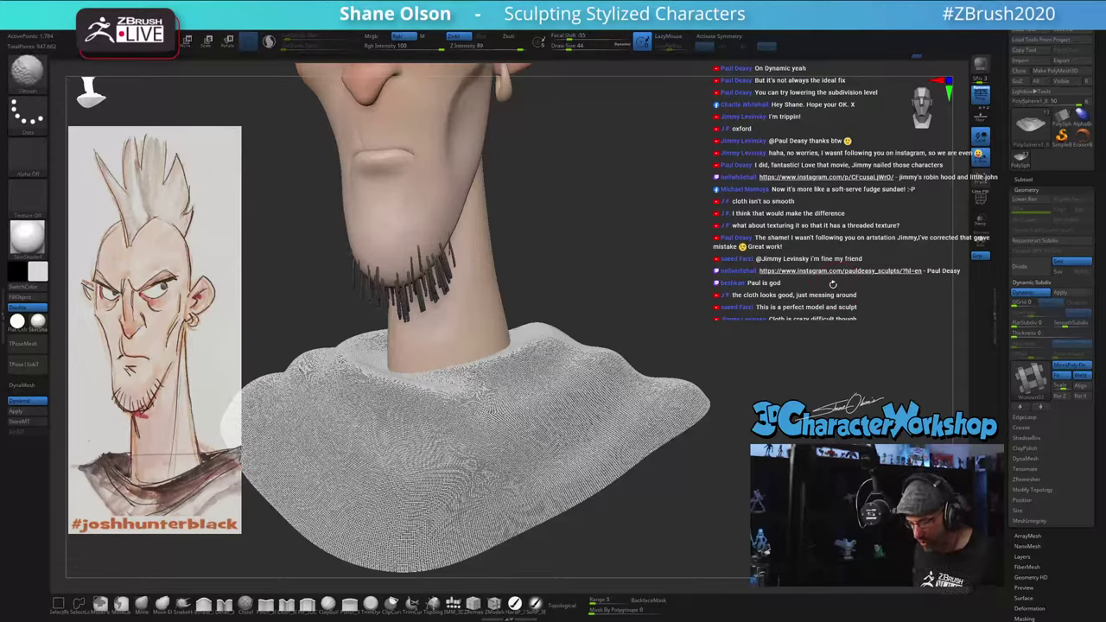
left_click(1085, 374)
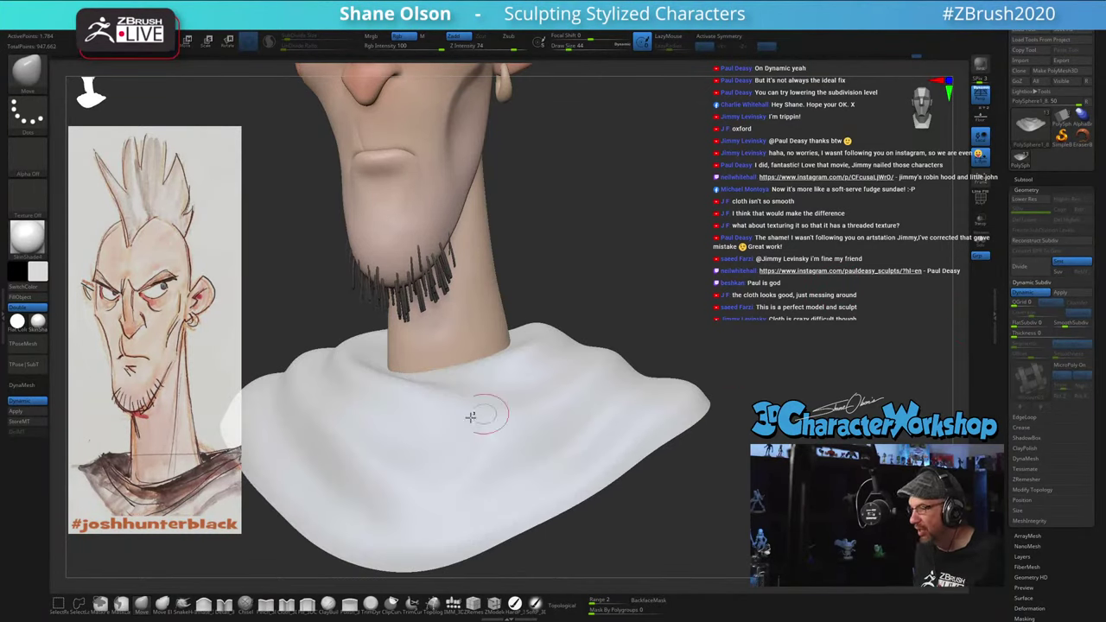
key("shift+f")
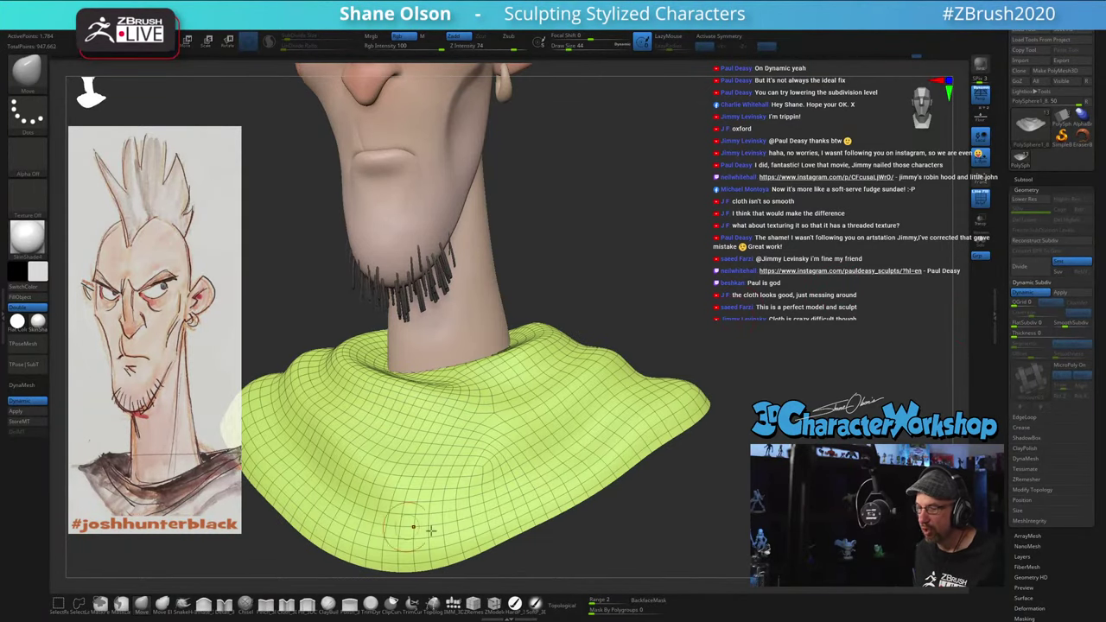
left_click_drag(730, 299, 676, 305)
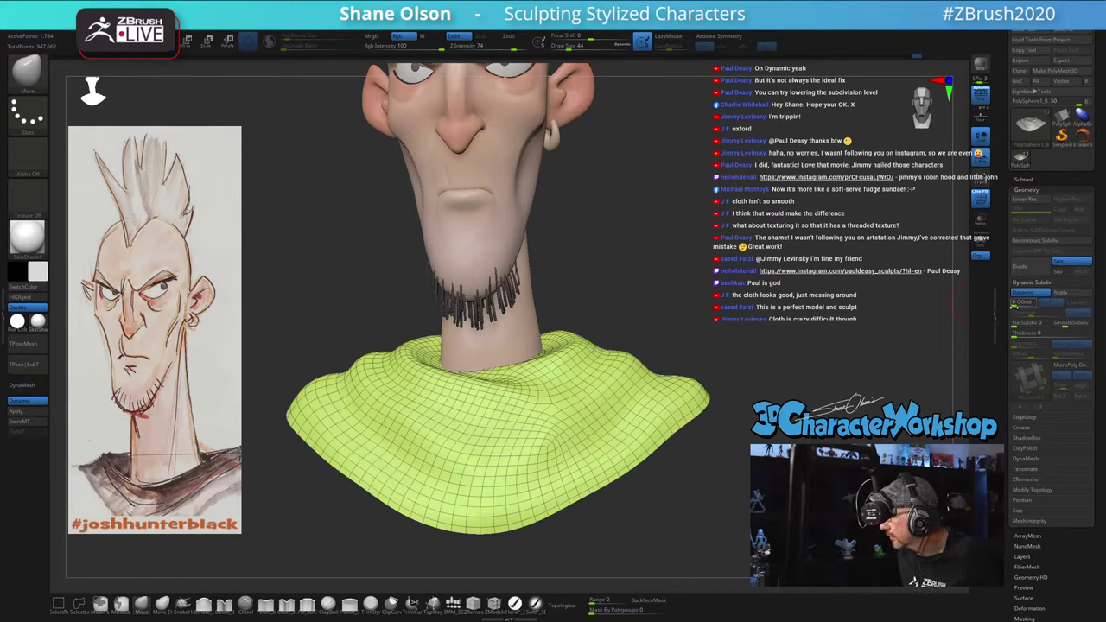
Step: Lower the cloak's SmoothSubdiv level to 0 and turn MicroPoly back on
left_click(1060, 325)
left_click_drag(1053, 327, 759, 378)
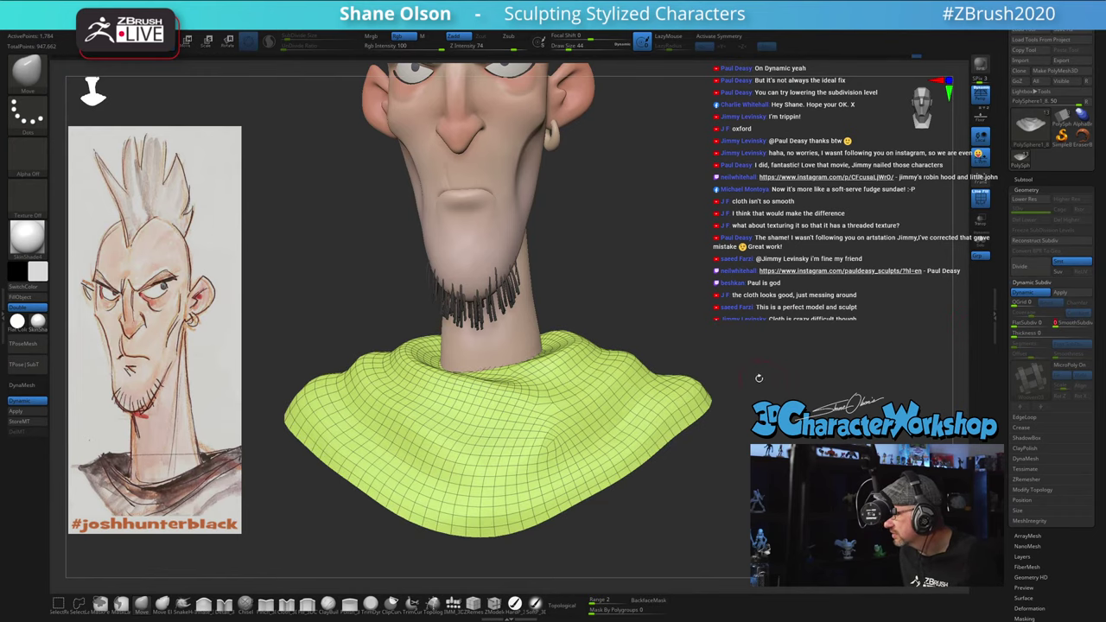
left_click(1075, 368)
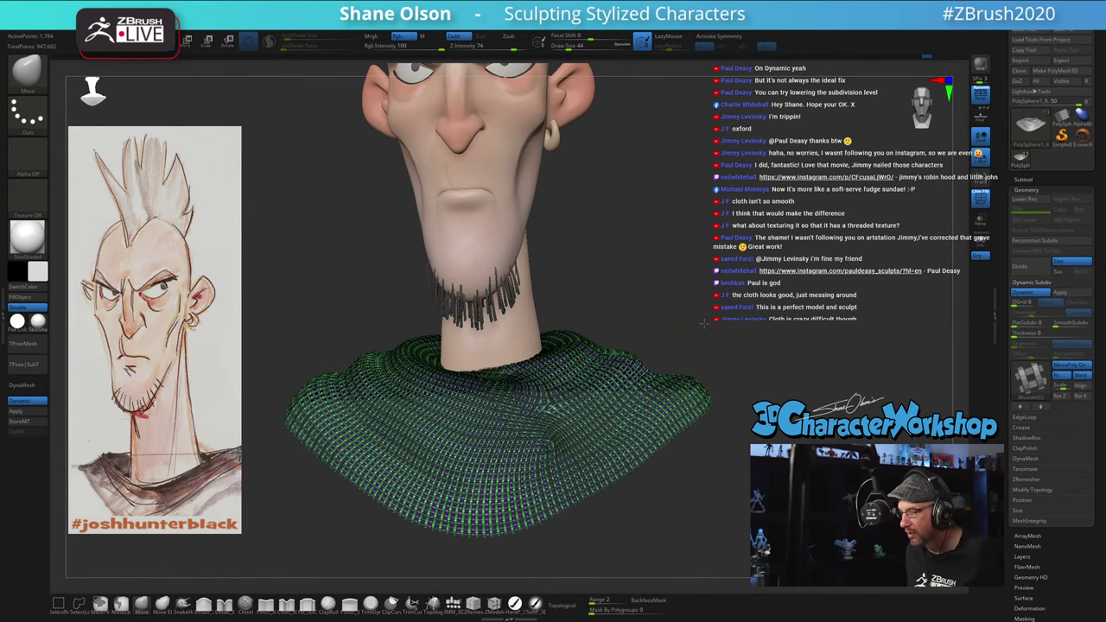
Step: Hide the polyframe on the cloak so only its MicroPoly weave shows
left_click_drag(702, 325, 745, 321, "alt")
key("shift+f")
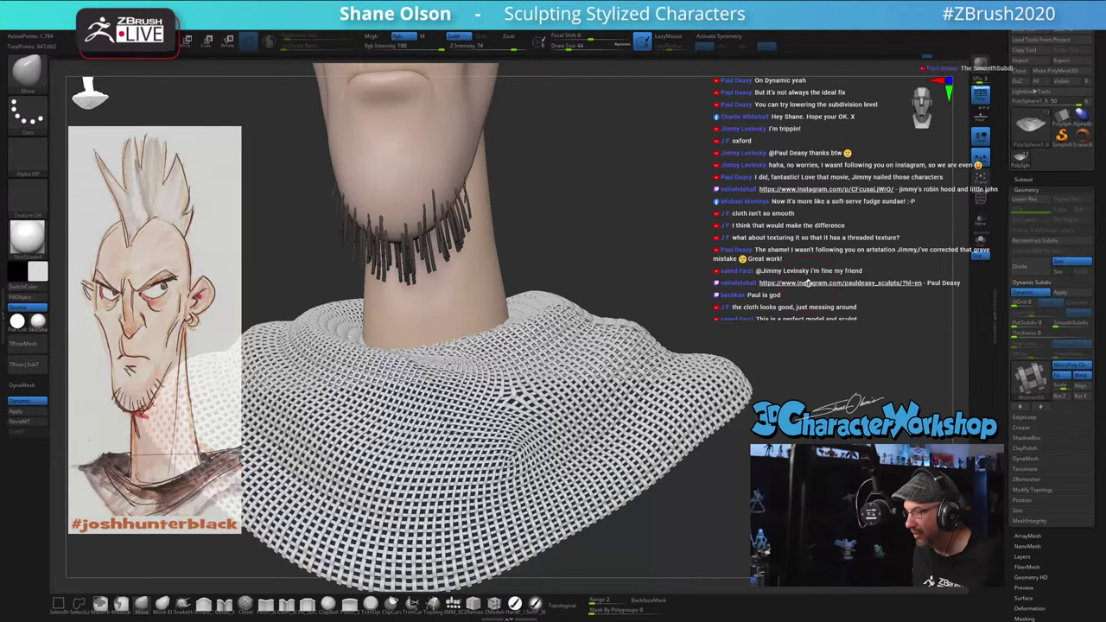
left_click_drag(800, 292, 796, 292)
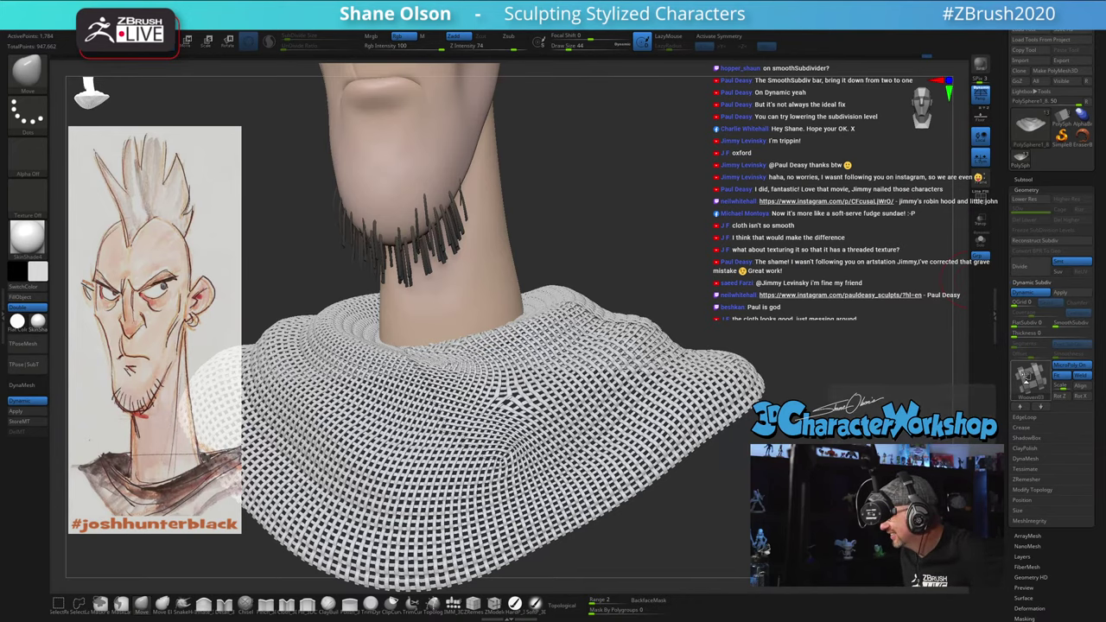
Step: Try the Woven Cable MicroPoly pattern on the cloak and check it up close
left_click(1026, 377)
left_click(729, 584)
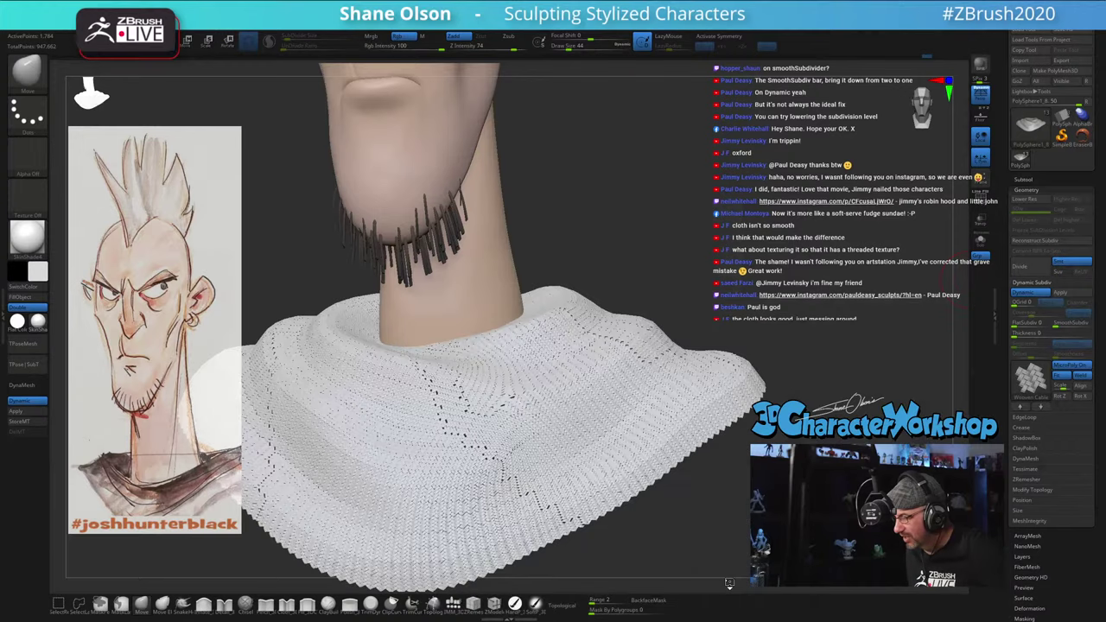
left_click_drag(753, 494, 799, 441)
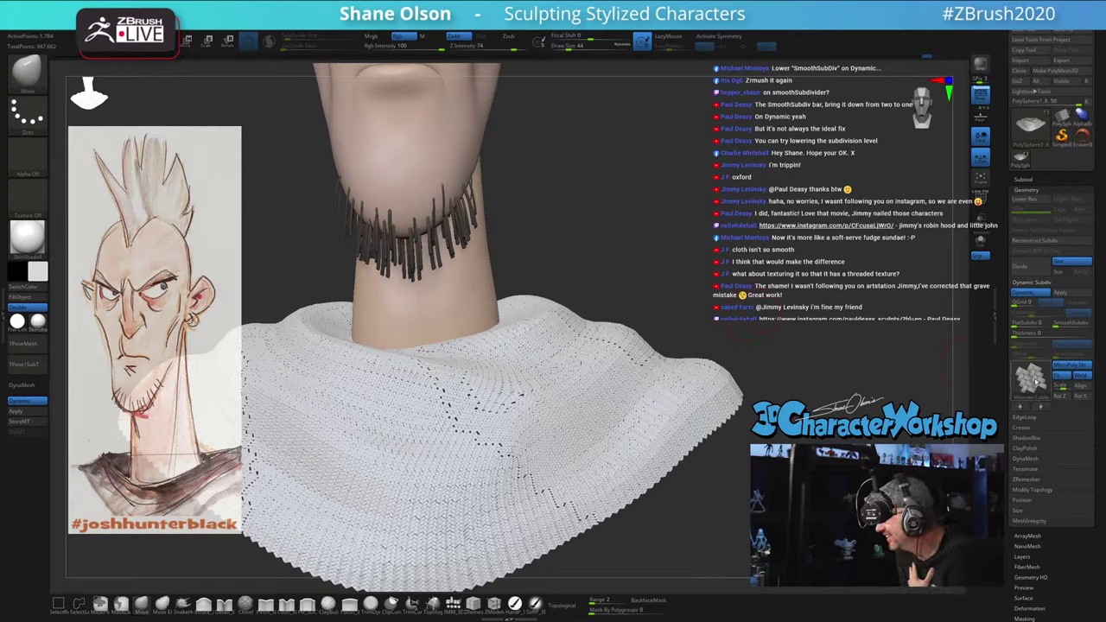
Step: Replace the cloak's MicroPoly pattern with a plain over-under square weave and check it from several angles
left_click(1038, 383)
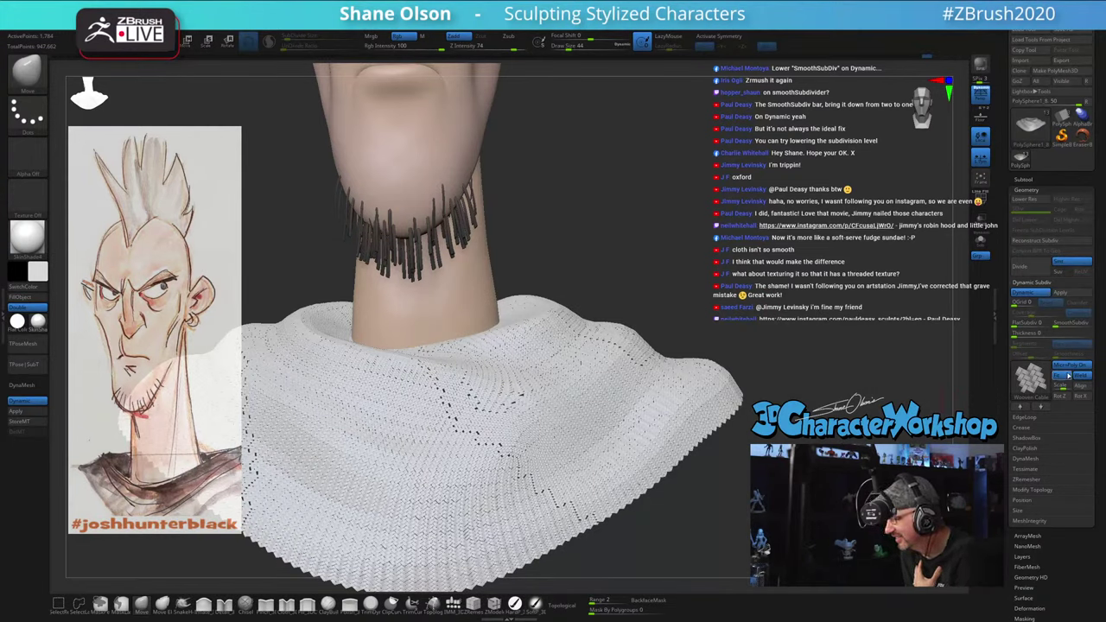
left_click(1038, 384)
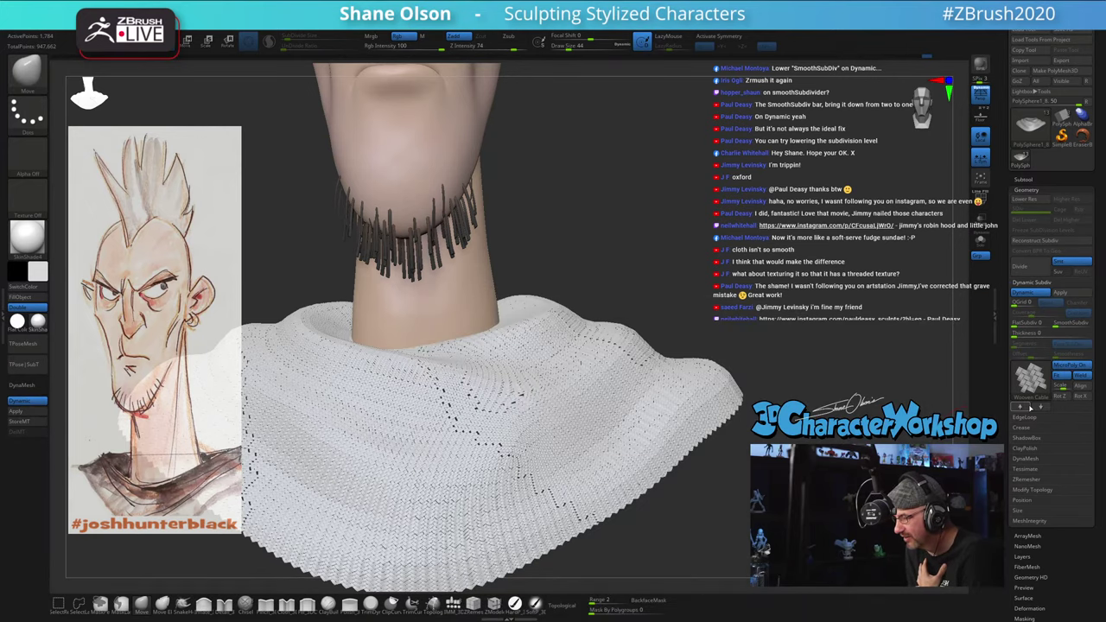
left_click(1033, 385)
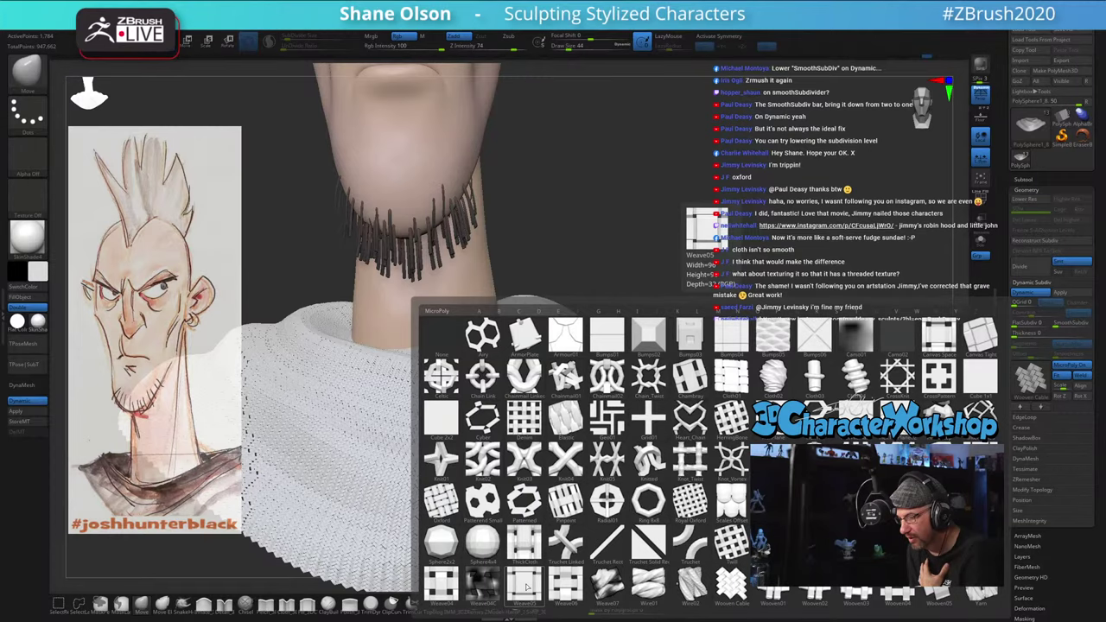
left_click(526, 586)
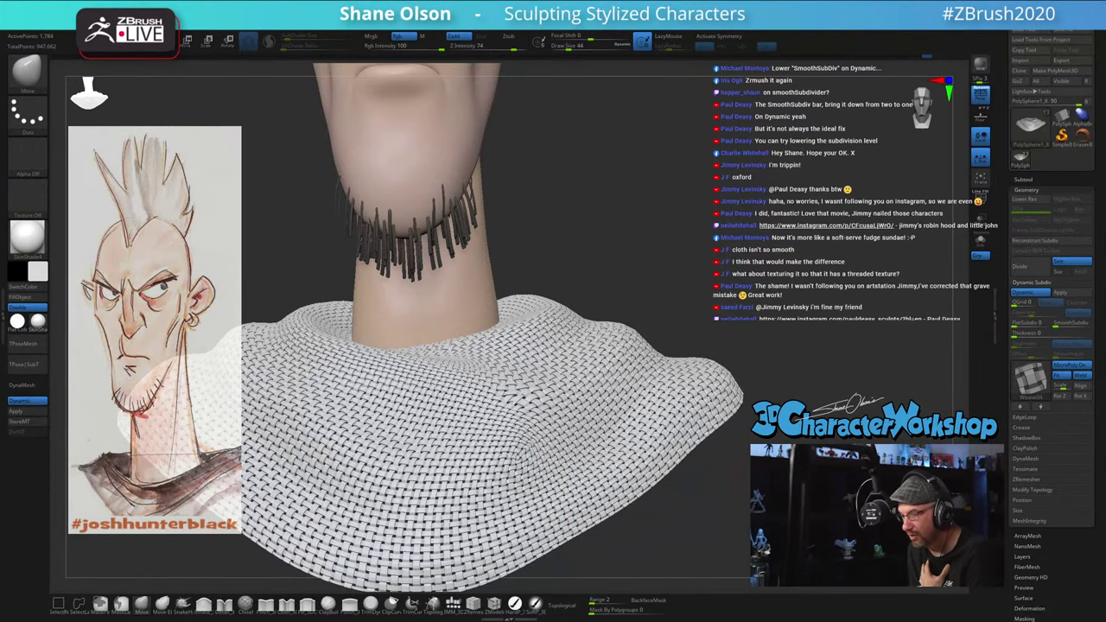
left_click_drag(639, 545, 619, 467, "alt")
left_click_drag(618, 519, 467, 549)
left_click_drag(467, 363, 639, 341)
left_click_drag(684, 232, 631, 190, "alt")
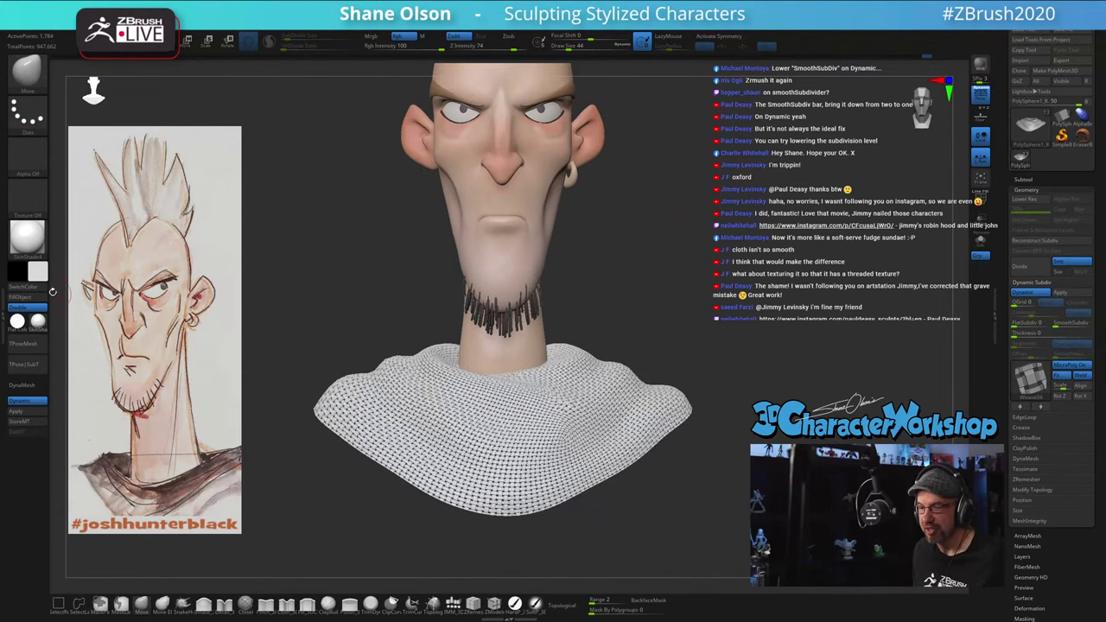
Step: Try a mid grey on the woven cloak, and change its colour to a dark desaturated navy blue
left_click(39, 274)
left_click_drag(45, 265, 21, 261)
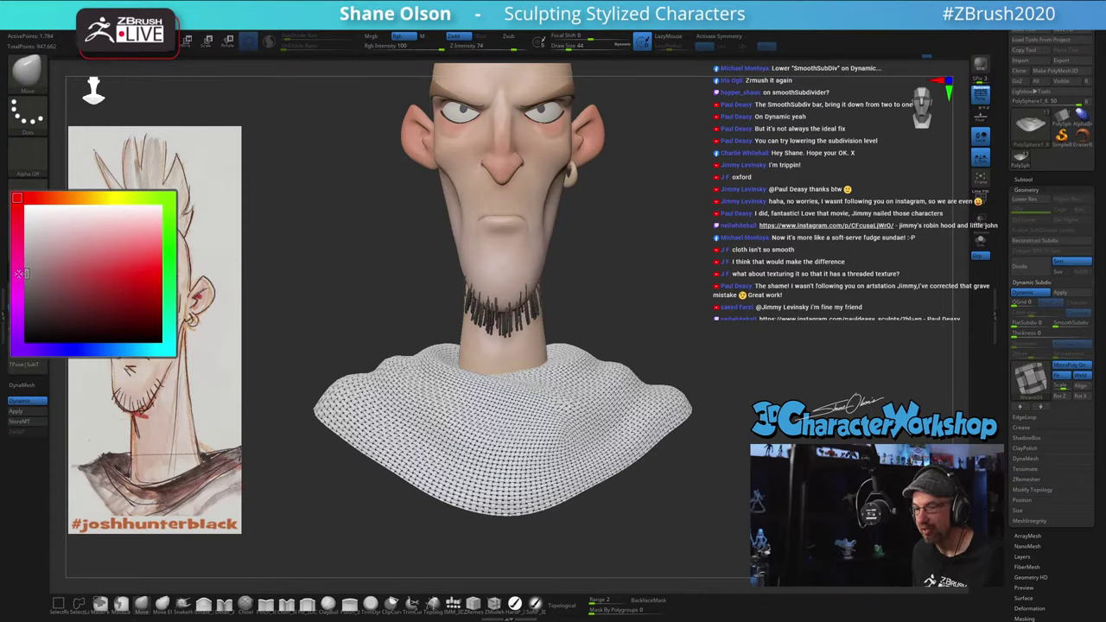
left_click_drag(413, 234, 401, 284)
left_click(40, 273)
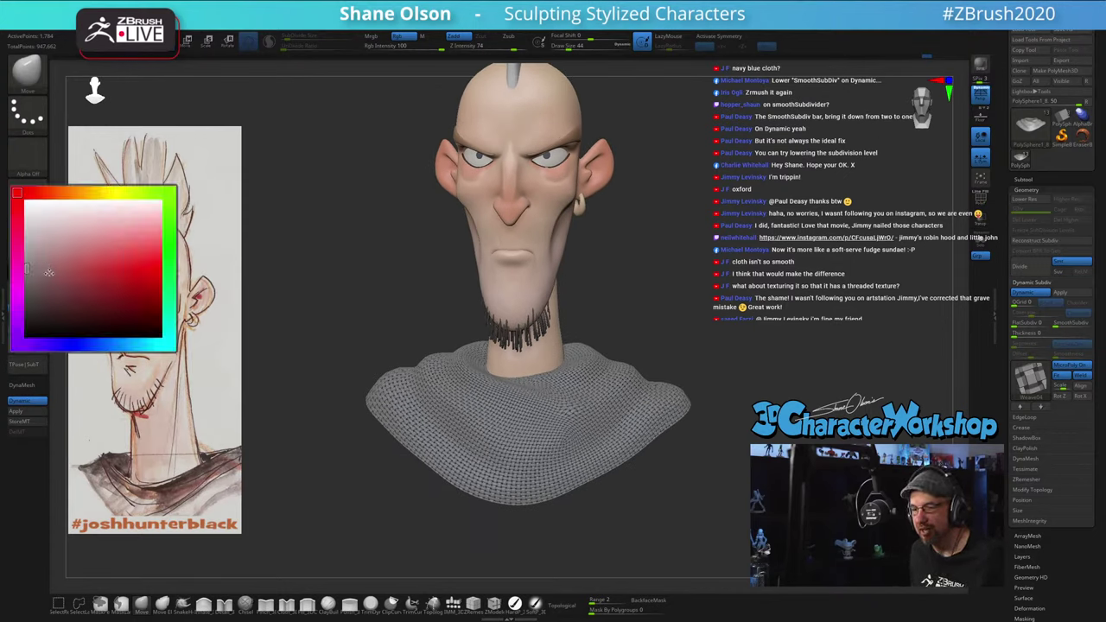
left_click_drag(53, 345, 76, 345)
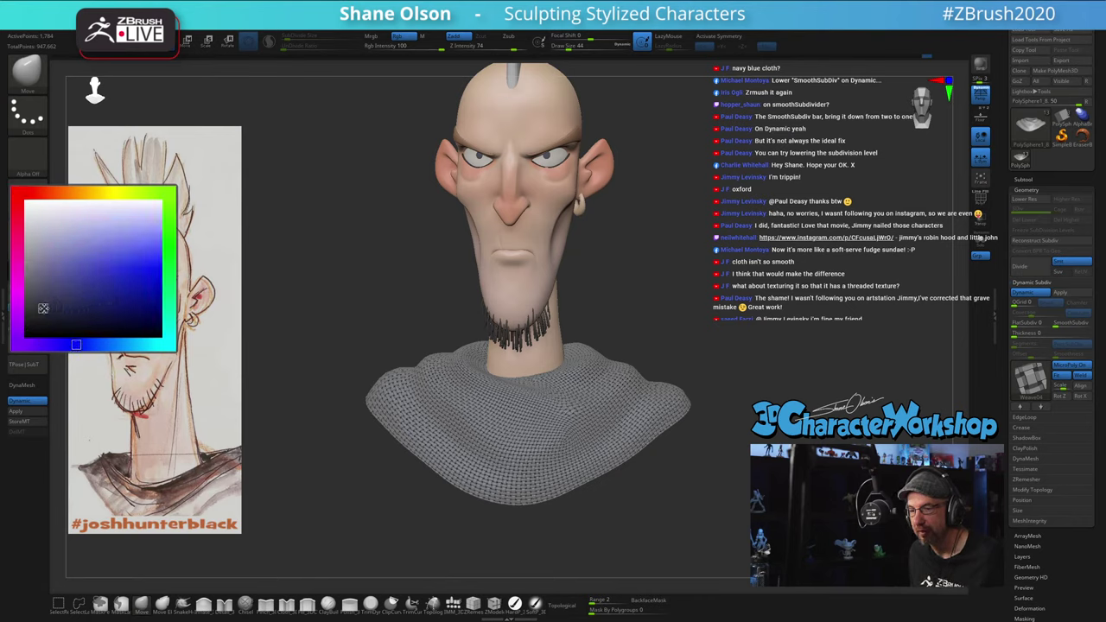
left_click(44, 309)
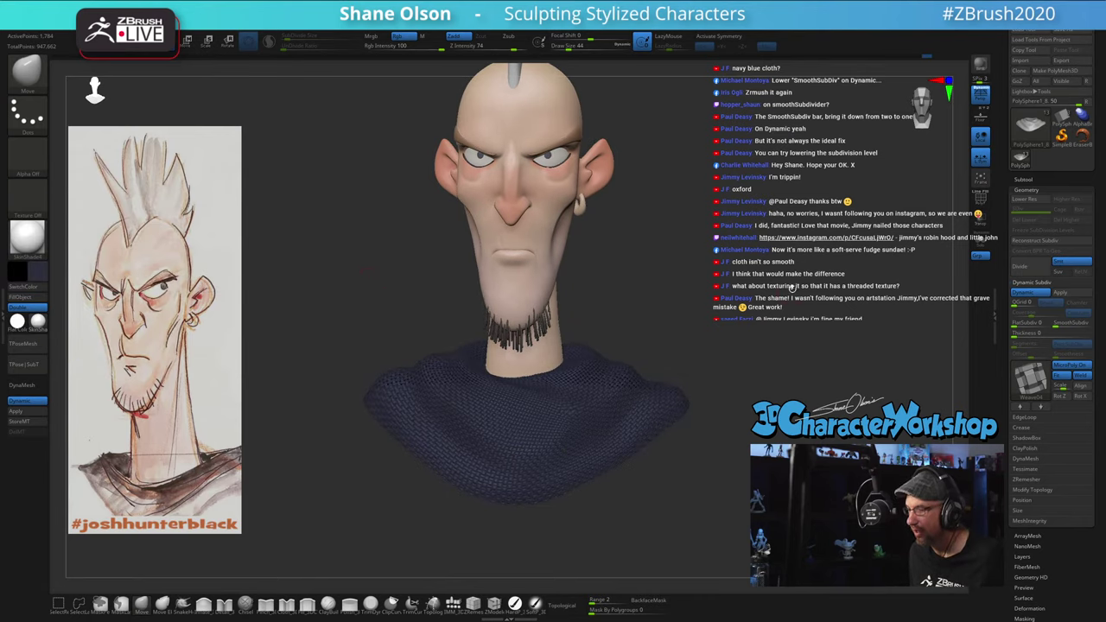
Step: Switch to the hard paint brush and fill the whole cloak object with the navy blue
left_click_drag(793, 287, 512, 224, "alt")
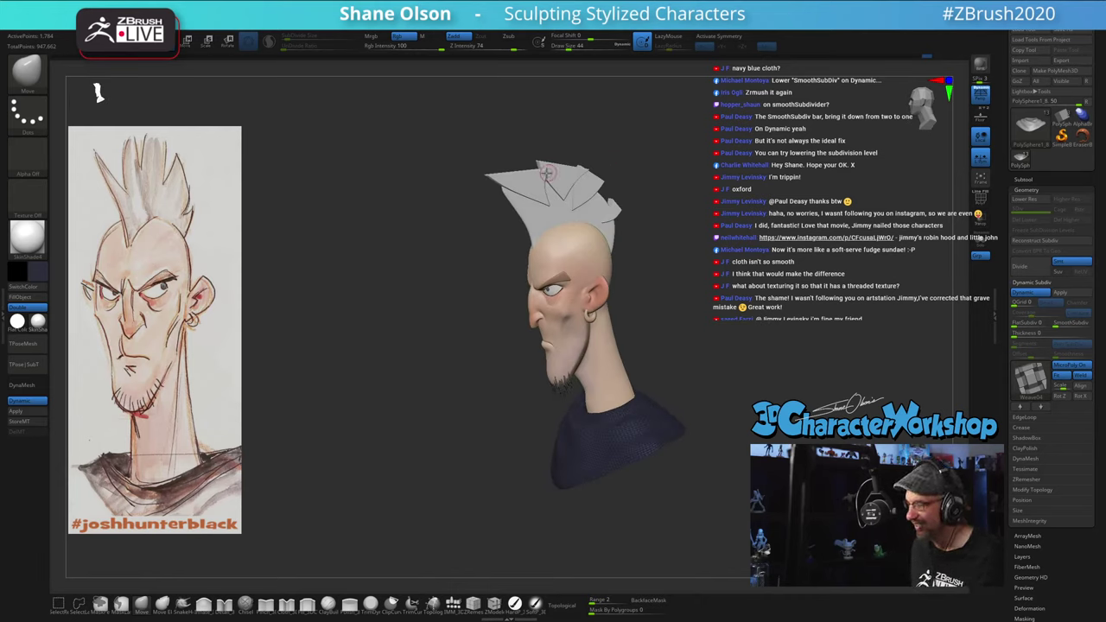
left_click_drag(657, 213, 672, 204)
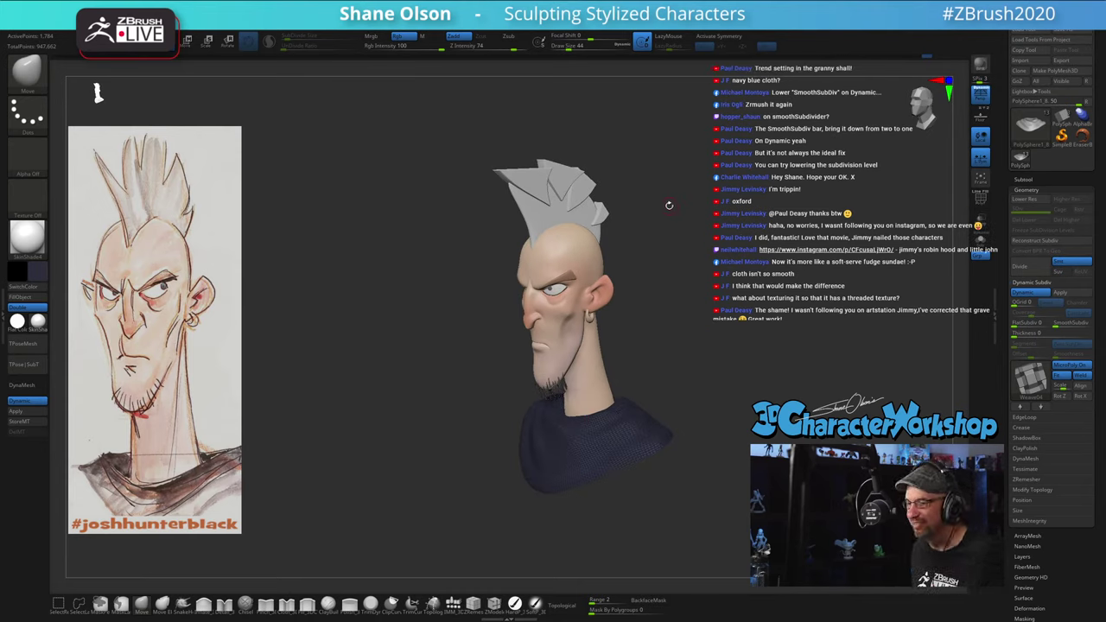
left_click(123, 40)
left_click_drag(713, 227, 766, 348)
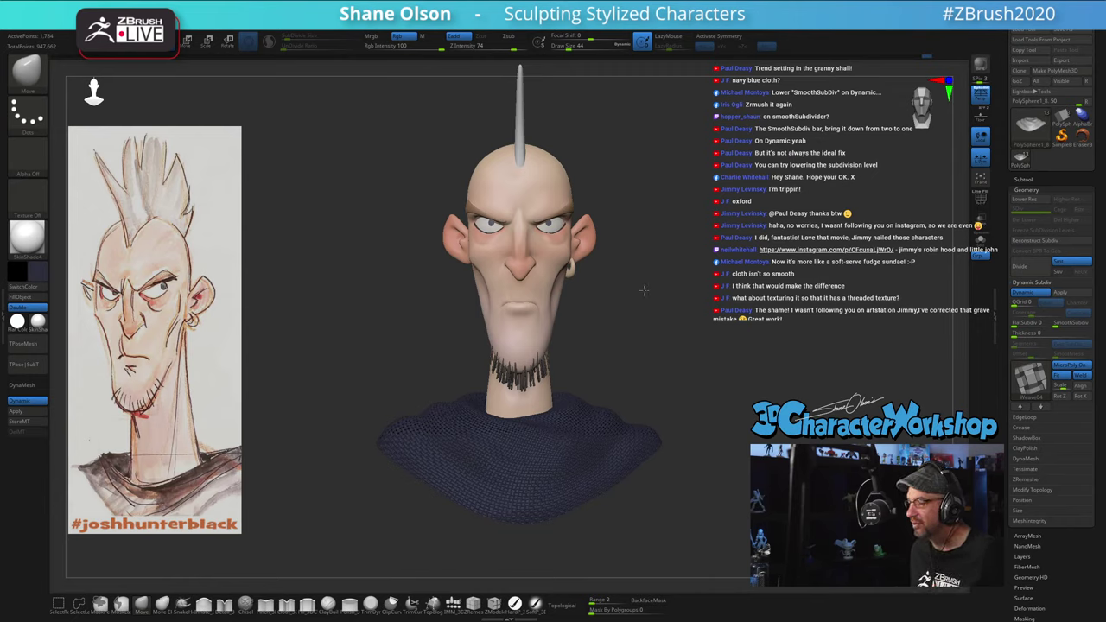
mouse_move(650, 294)
left_mouse_down()
mouse_move(684, 324)
mouse_move(665, 312)
left_mouse_up()
key("s")
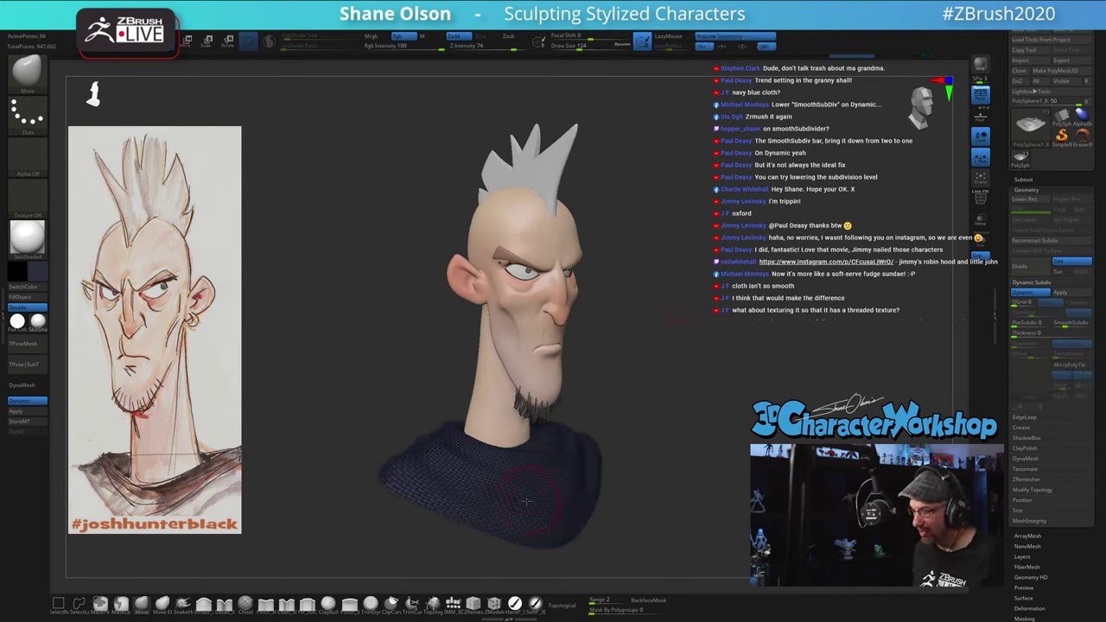
left_click(515, 602)
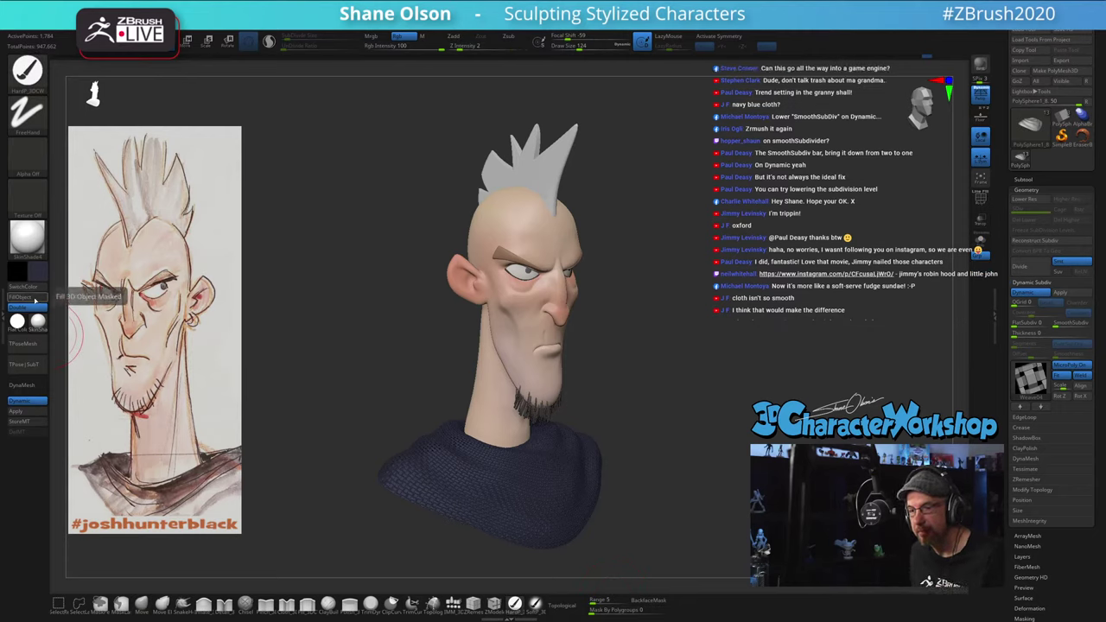
left_click(35, 300)
Step: Switch to the soft paint brush at a draw size of about 132 and choose a lighter muted violet-blue
key("s")
left_click_drag(702, 335, 708, 334)
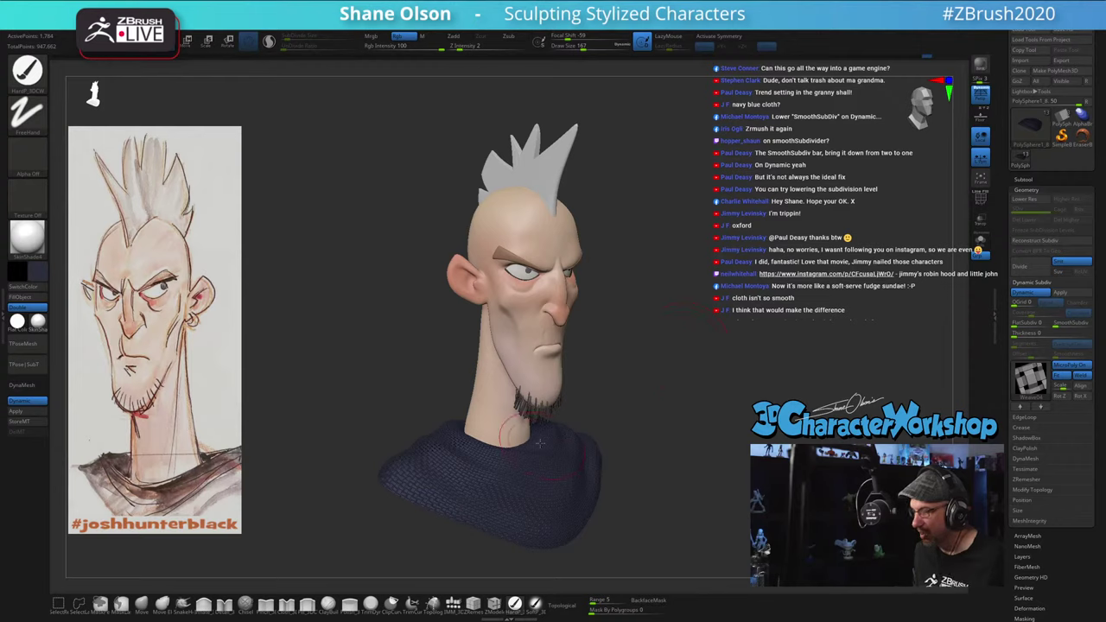
key("s")
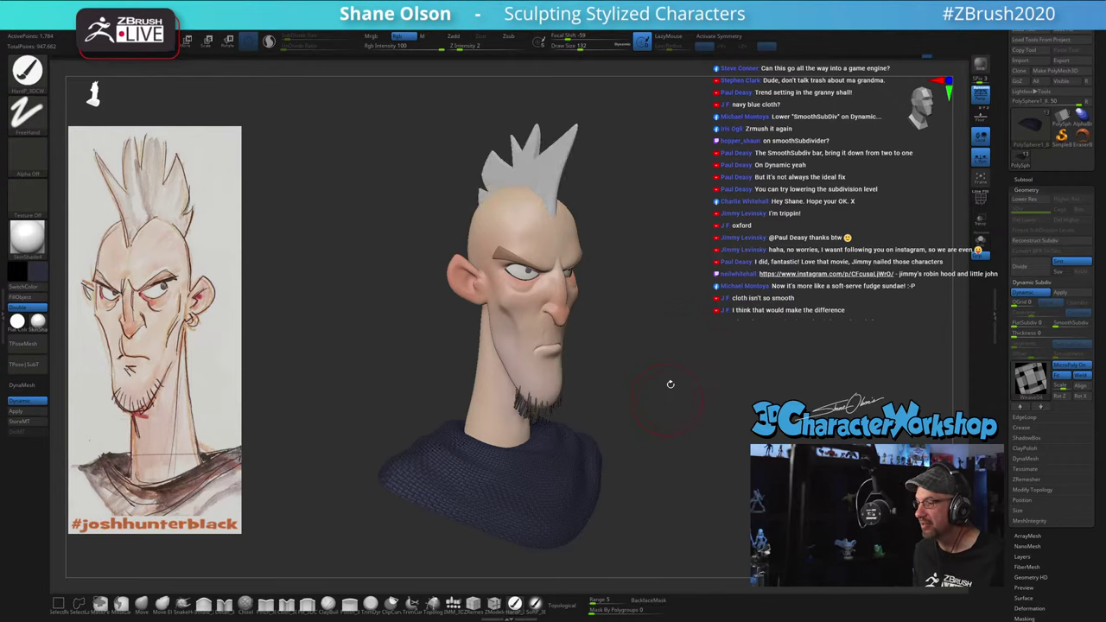
left_click_drag(671, 385, 648, 386)
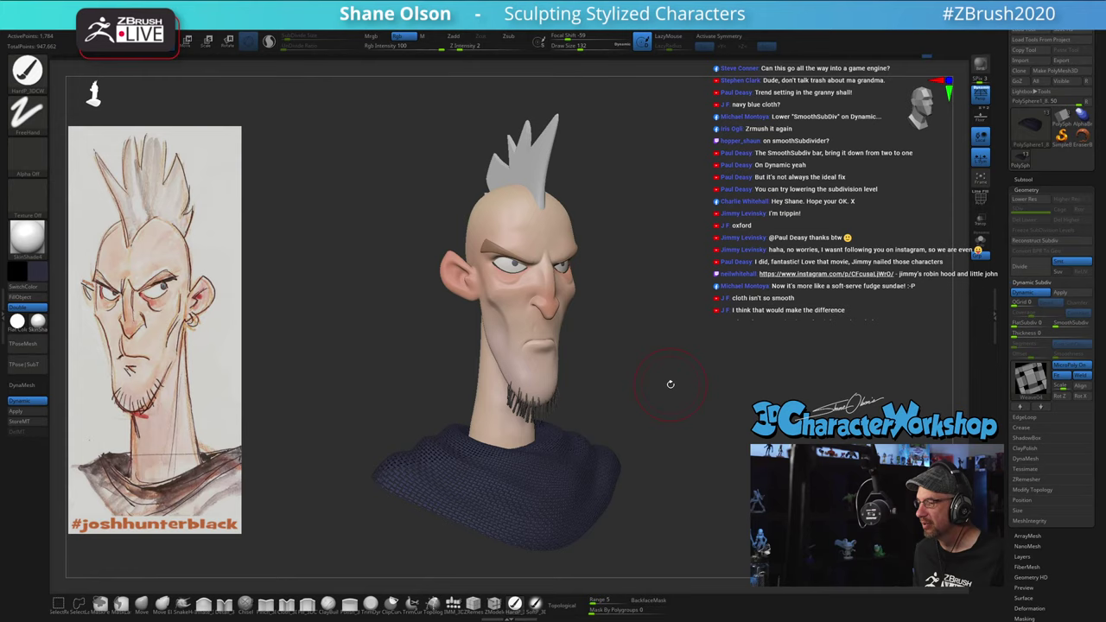
left_click(535, 603)
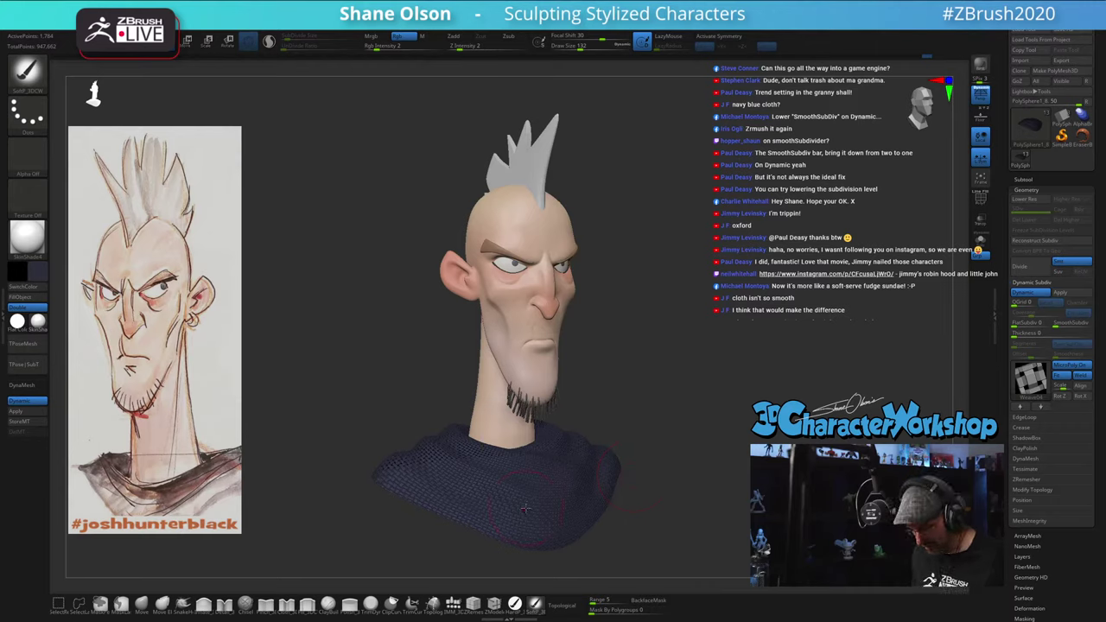
left_click(38, 273)
left_click(50, 265)
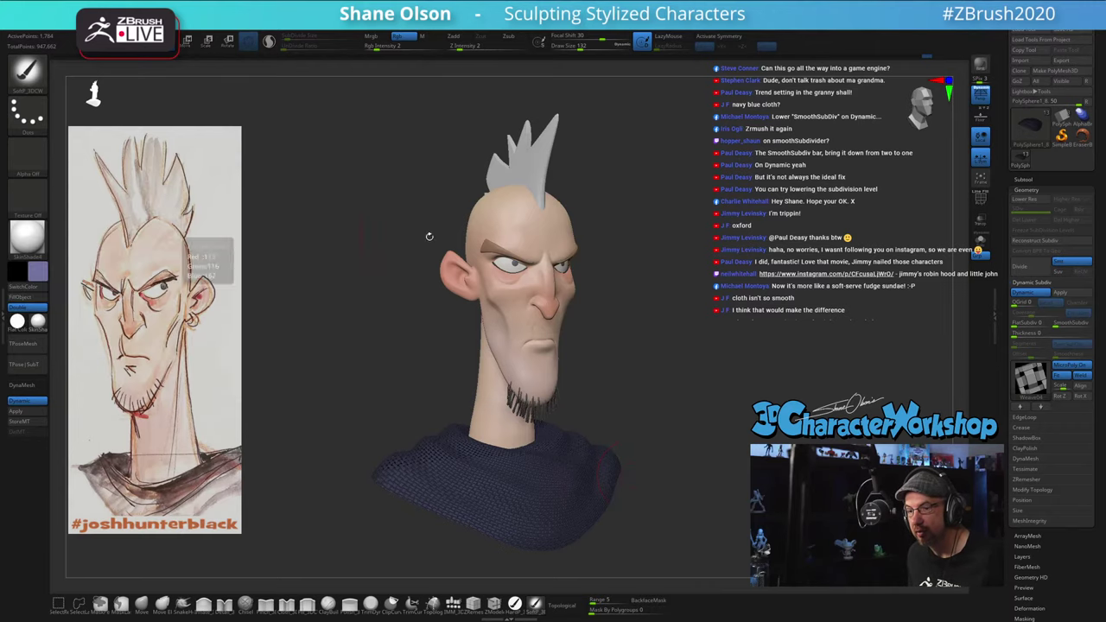
Step: Softly paint the violet-blue over the cloak's shoulders, reducing the draw size to about 118 and then 94
mouse_move(736, 461)
left_mouse_down()
mouse_move(711, 465)
mouse_move(728, 470)
mouse_move(711, 415)
left_mouse_up()
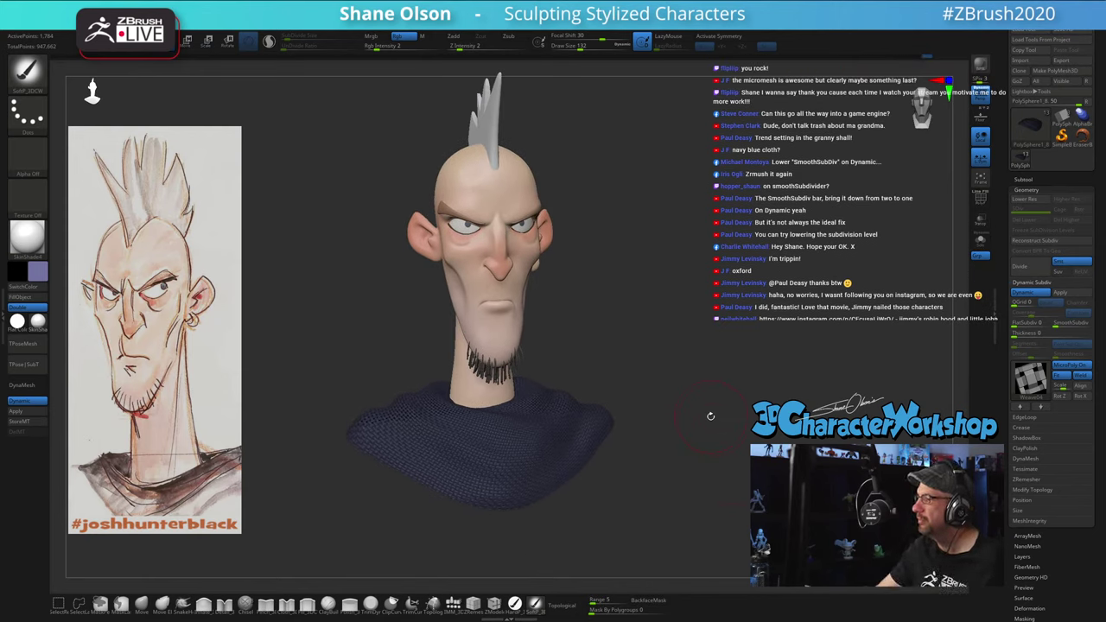
left_click_drag(650, 372, 673, 333)
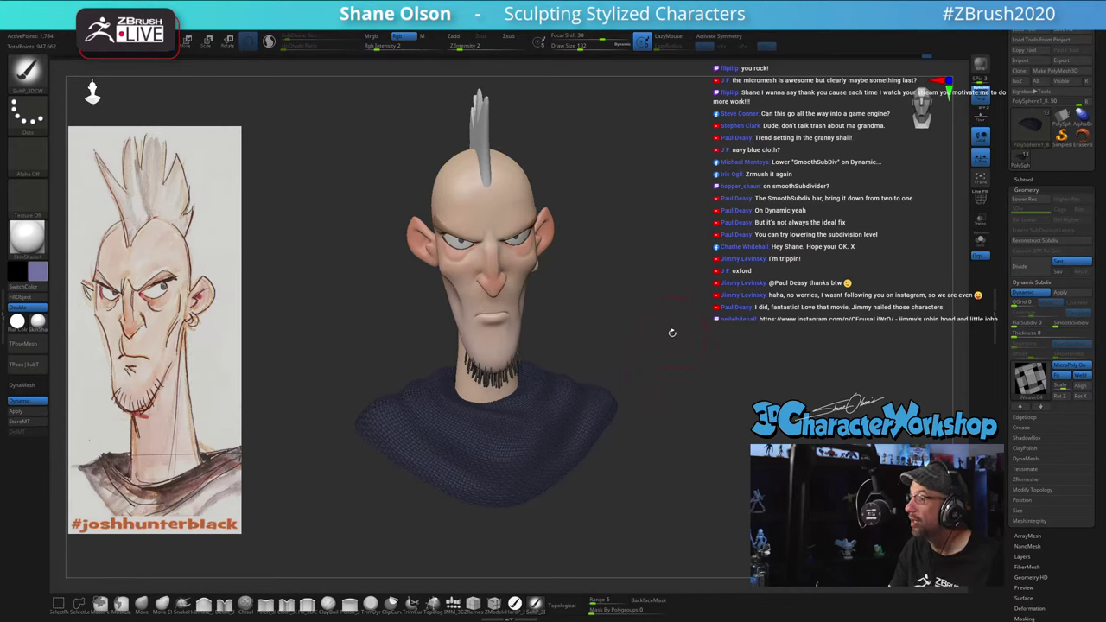
key("s")
left_click(671, 346)
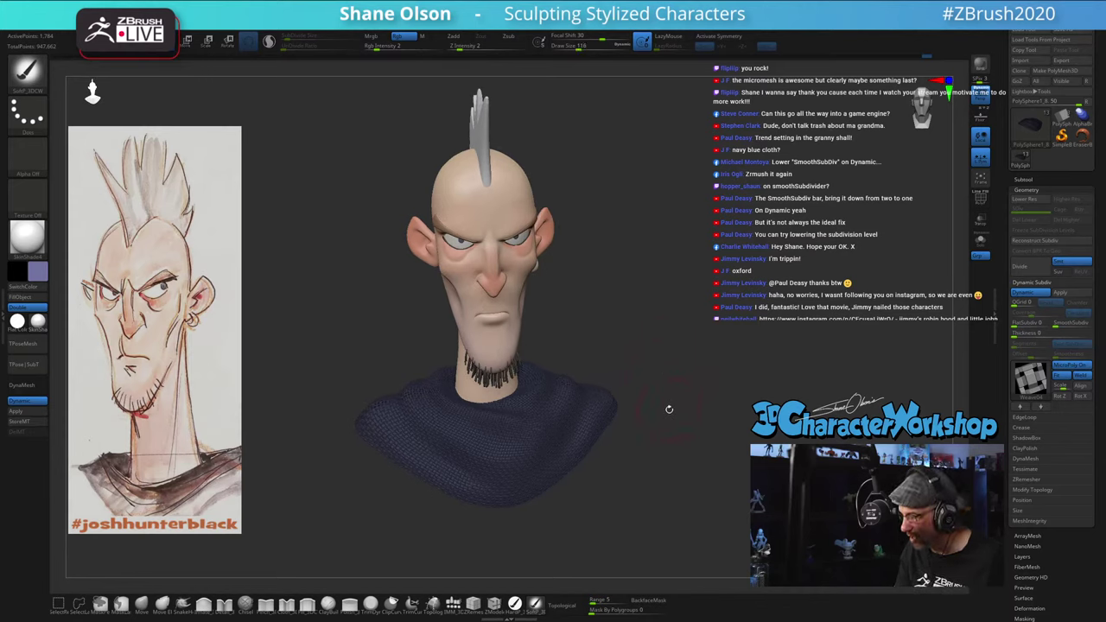
mouse_move(669, 409)
left_mouse_down()
mouse_move(659, 423)
mouse_move(627, 395)
left_mouse_up()
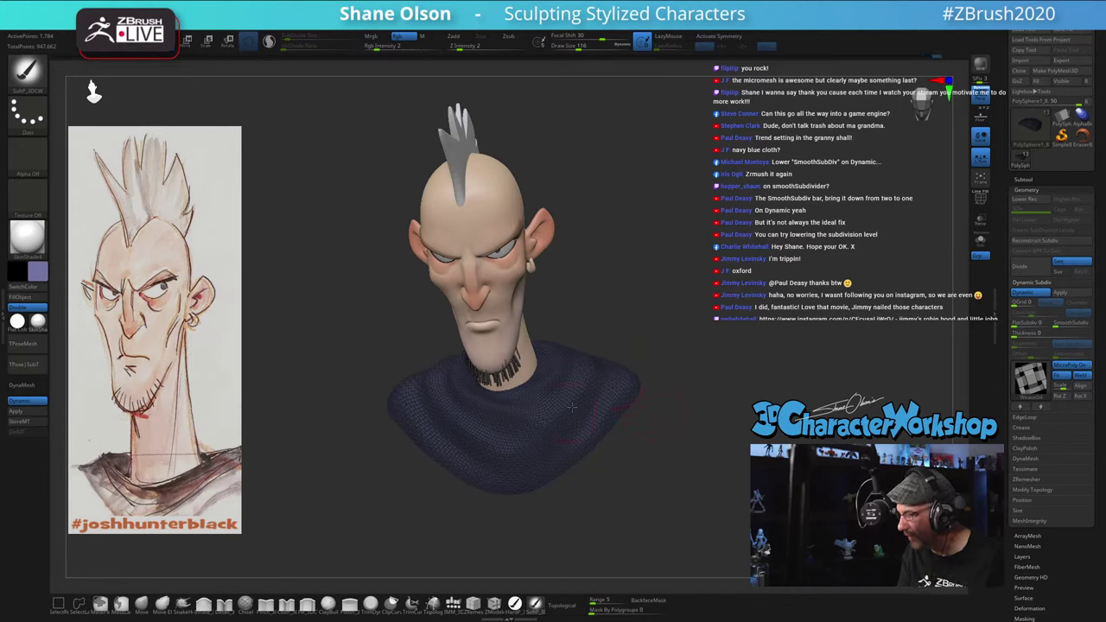
left_click_drag(685, 421, 728, 430)
key("s")
left_click_drag(444, 411, 424, 385)
key("s")
key("s")
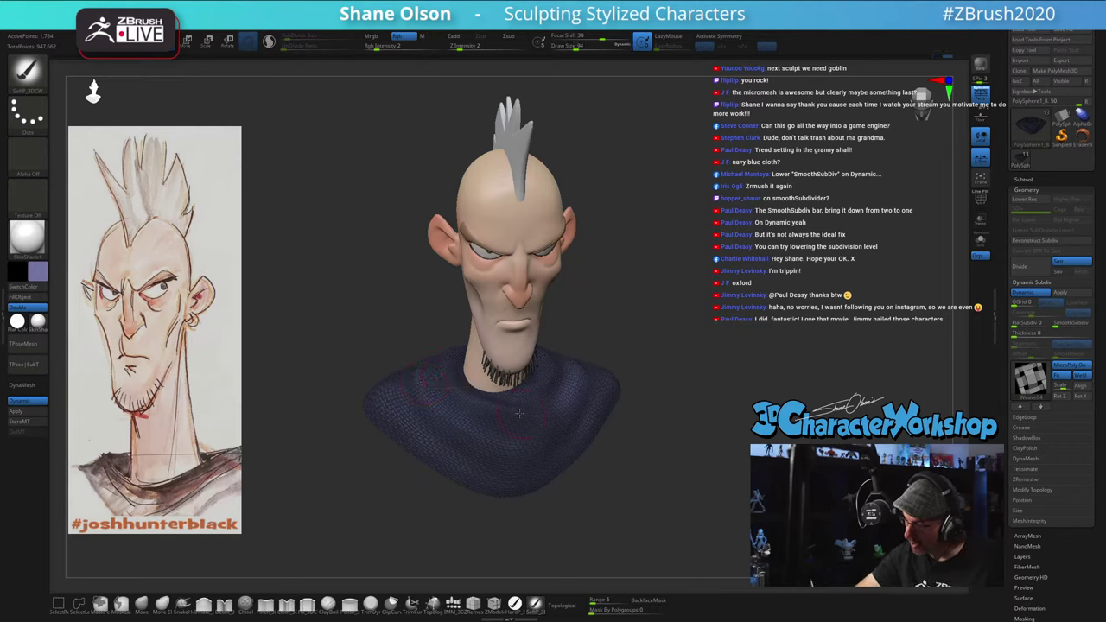
Step: Softly paint the violet-blue over the cloak's front folds and shoulders from several angles, reducing the draw size to about 82
left_click_drag(648, 460, 572, 375)
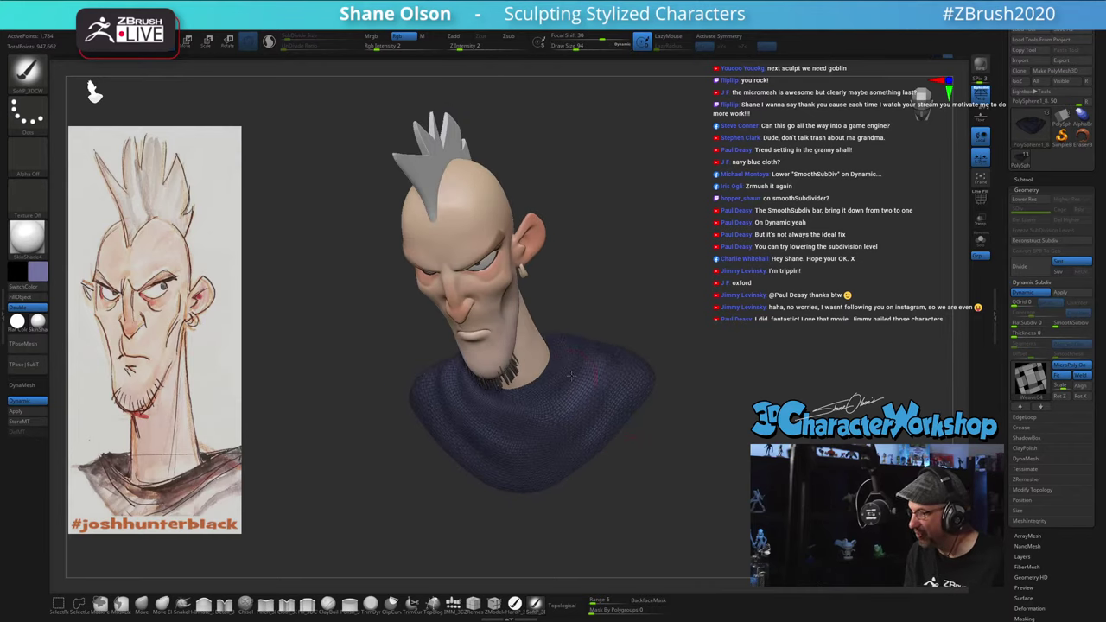
mouse_move(645, 462)
left_mouse_down()
mouse_move(638, 490)
mouse_move(657, 460)
left_mouse_up()
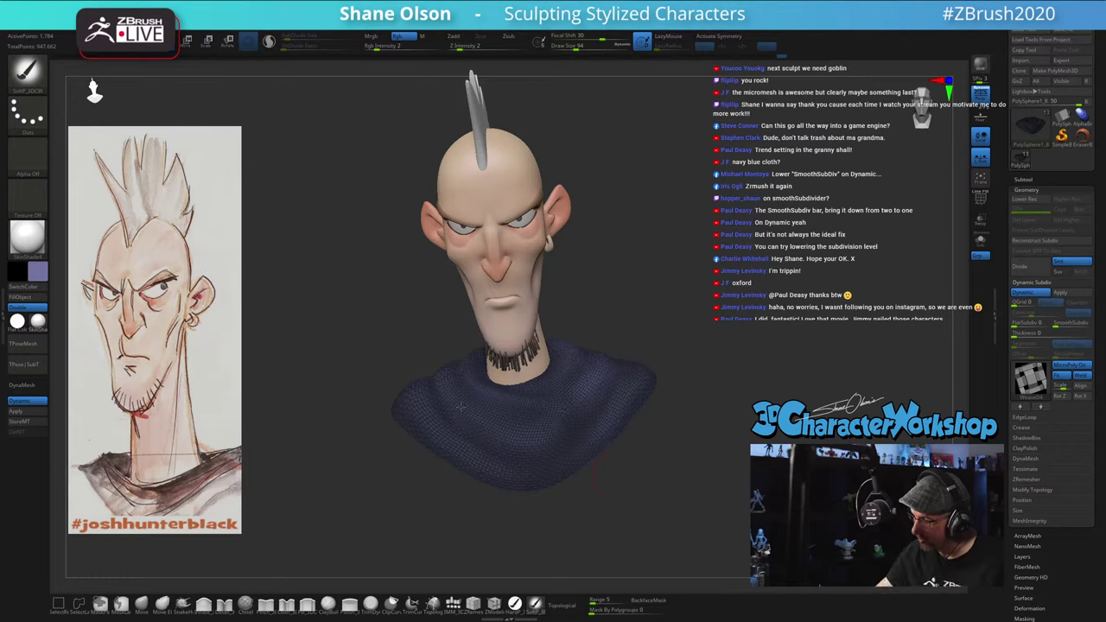
left_click_drag(664, 494, 526, 440)
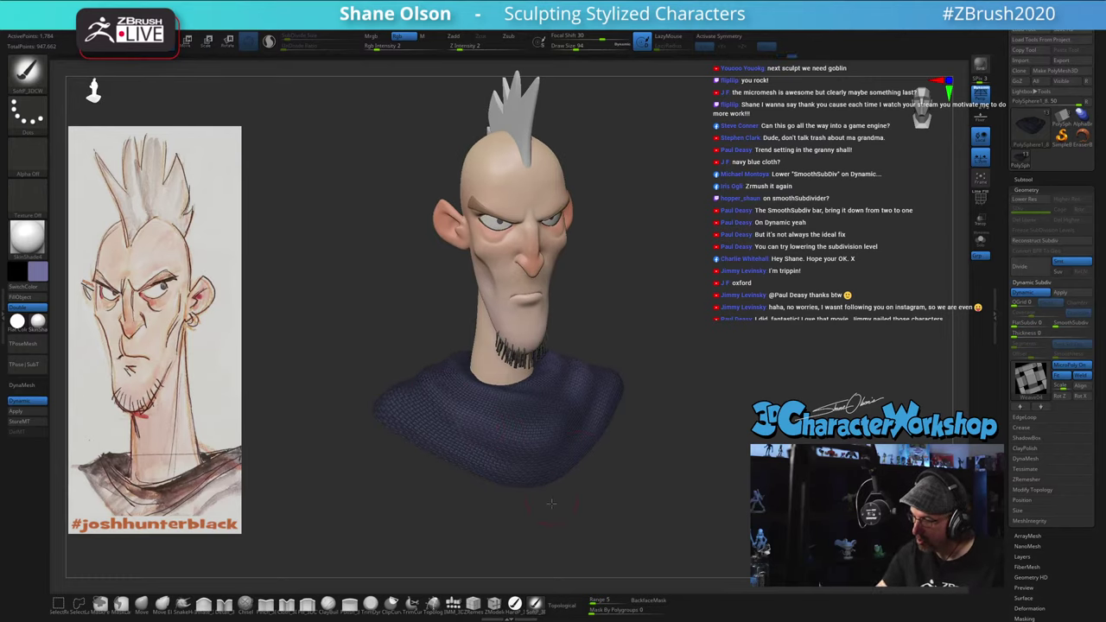
left_click_drag(552, 504, 448, 448)
mouse_move(613, 481)
left_mouse_down()
mouse_move(615, 459)
mouse_move(620, 501)
mouse_move(579, 386)
left_mouse_up()
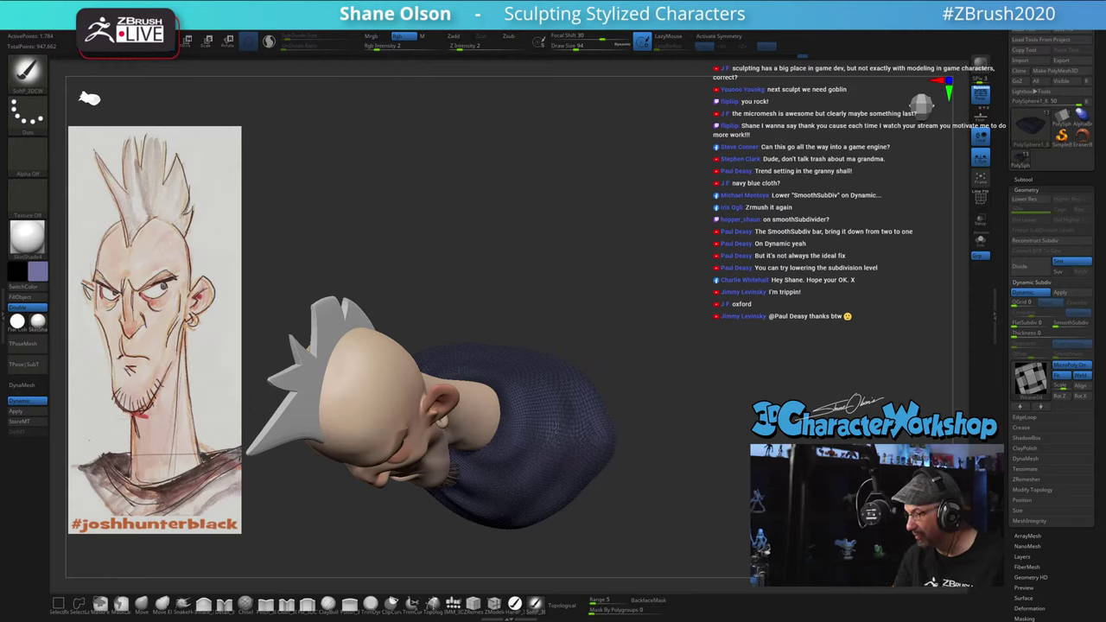
left_click_drag(619, 513, 603, 470)
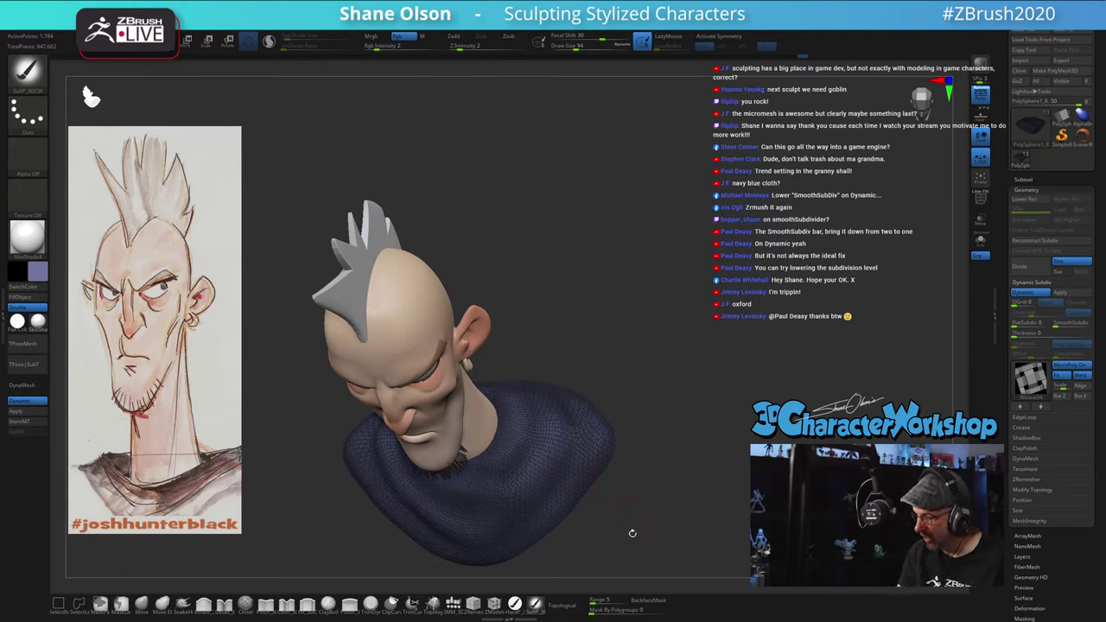
mouse_move(632, 534)
left_mouse_down()
mouse_move(642, 485)
mouse_move(486, 489)
left_mouse_up()
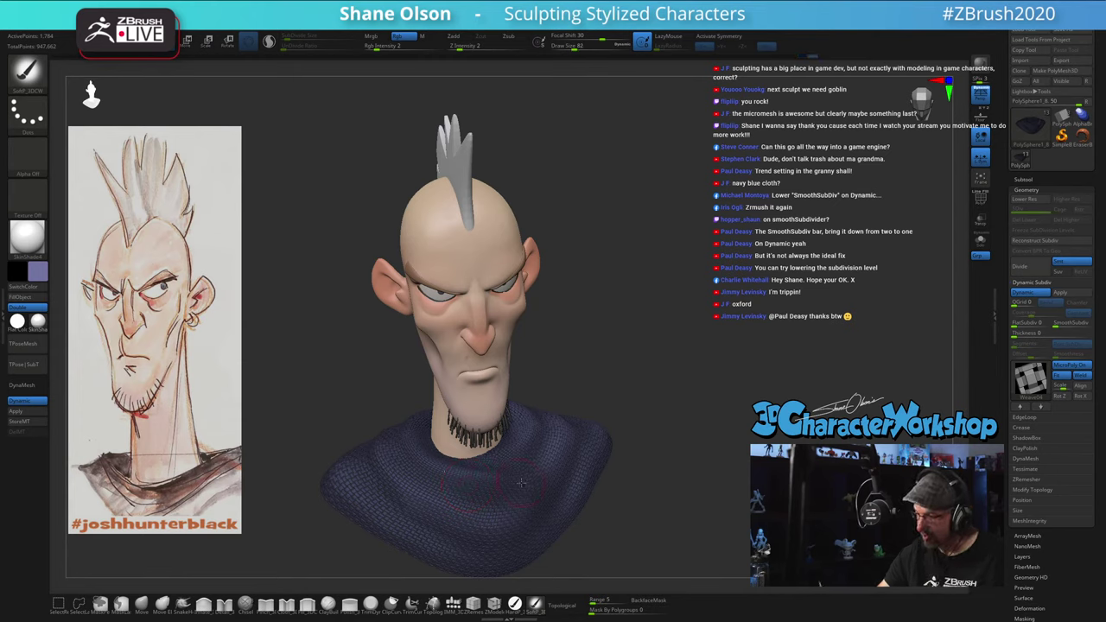
left_click_drag(692, 481, 523, 509)
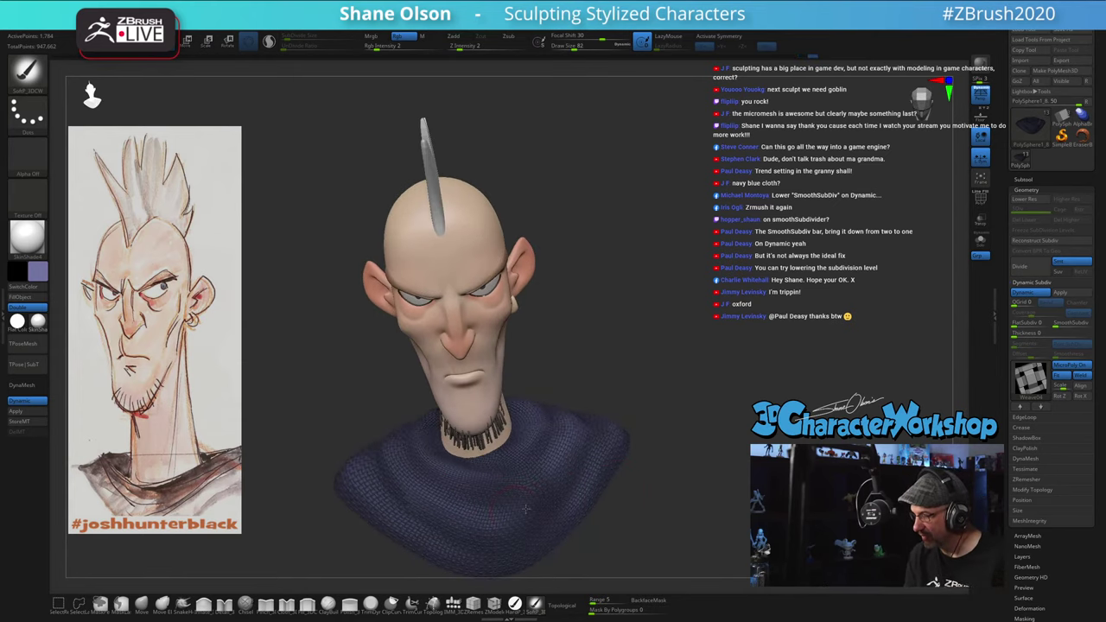
left_click_drag(644, 520, 590, 422)
Step: Select the head, choose a dark brown, and softly shade the neck above the collar at a draw size of about 187
left_click(539, 430, "alt")
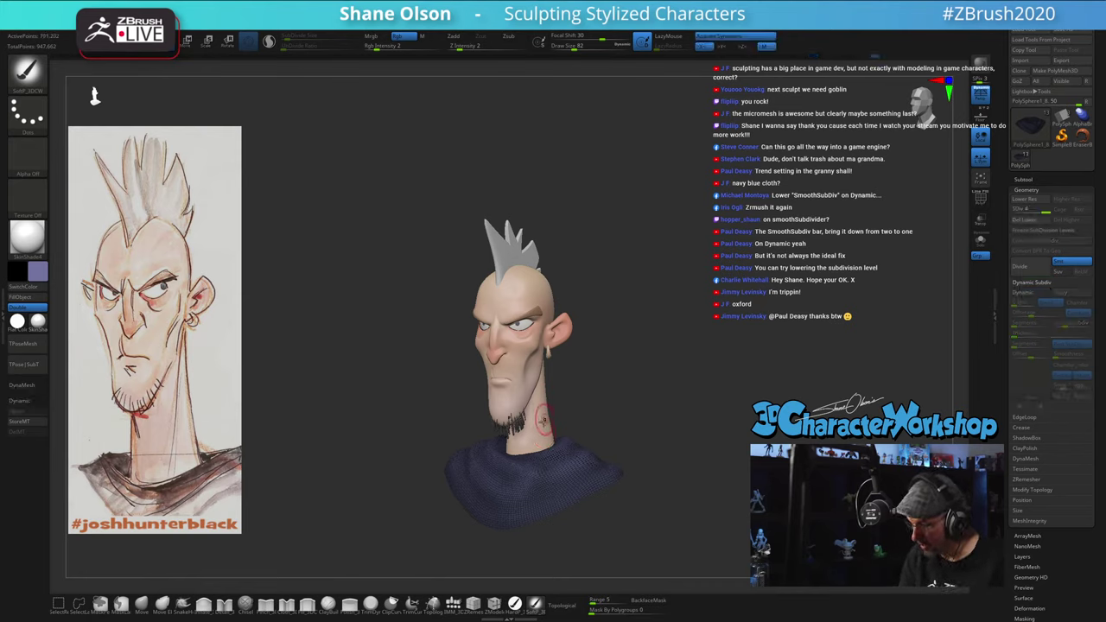
key("c")
left_click(43, 276)
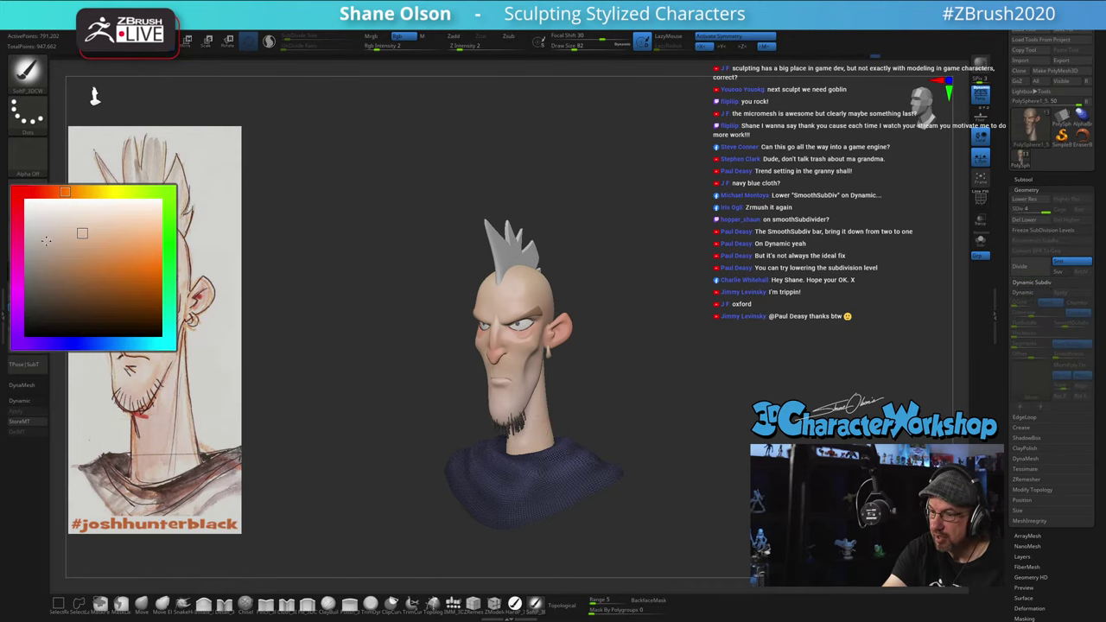
left_click(48, 302)
key("s")
left_click_drag(658, 422, 663, 422)
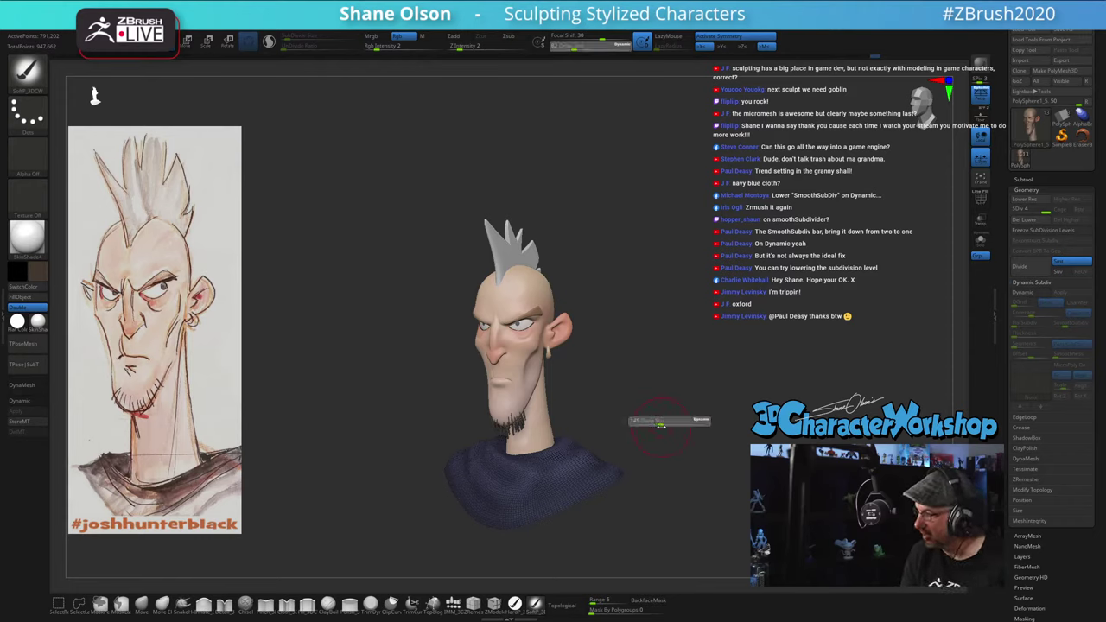
key("x")
key("s")
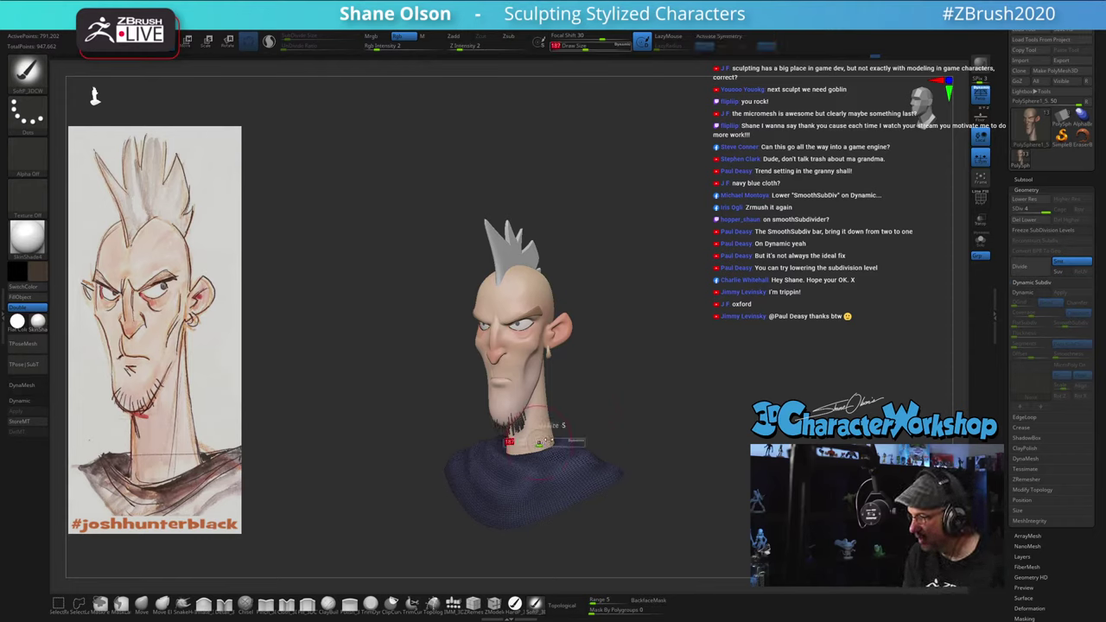
key("x")
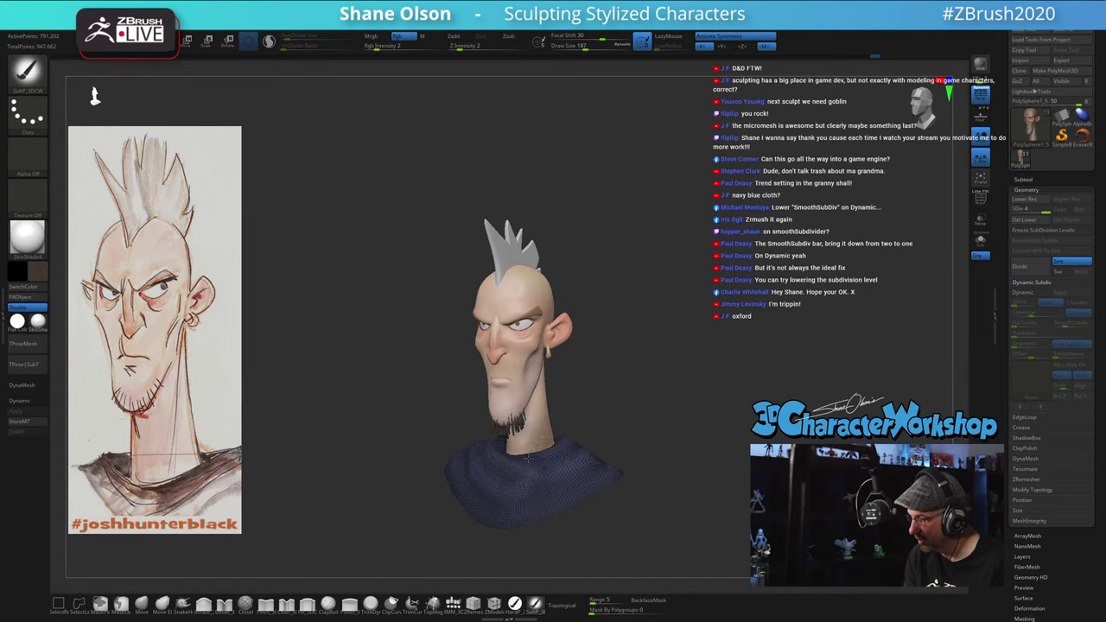
Step: Softly shade the base of the neck dark brown around its back and sides, isolating the head to check the painting
mouse_move(673, 465)
left_mouse_down()
mouse_move(648, 494)
mouse_move(584, 440)
left_mouse_up()
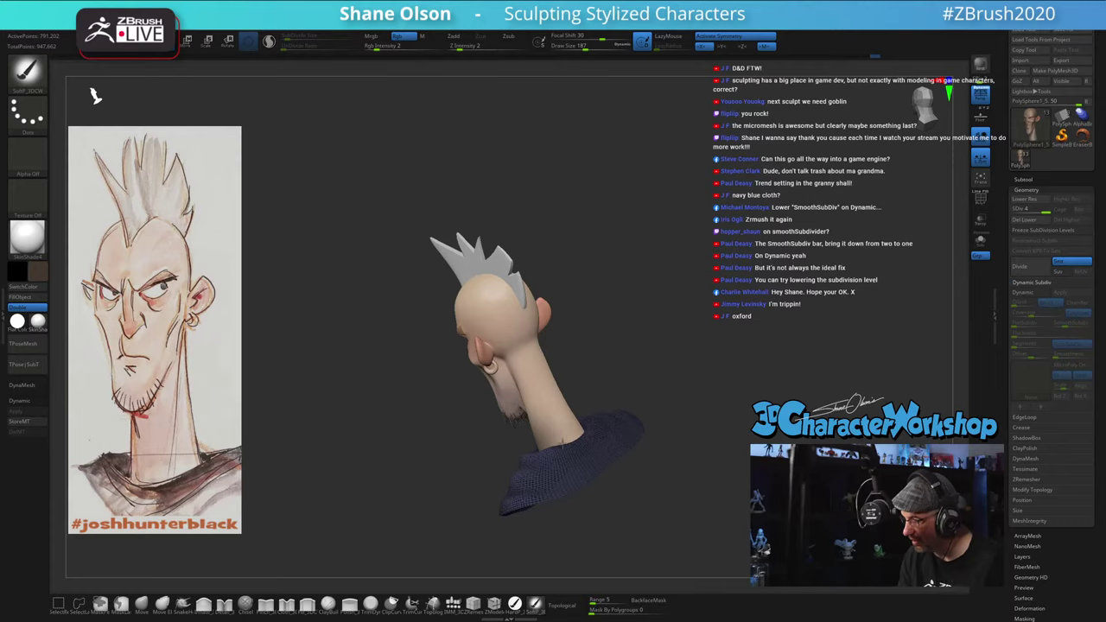
left_click_drag(648, 511, 682, 509)
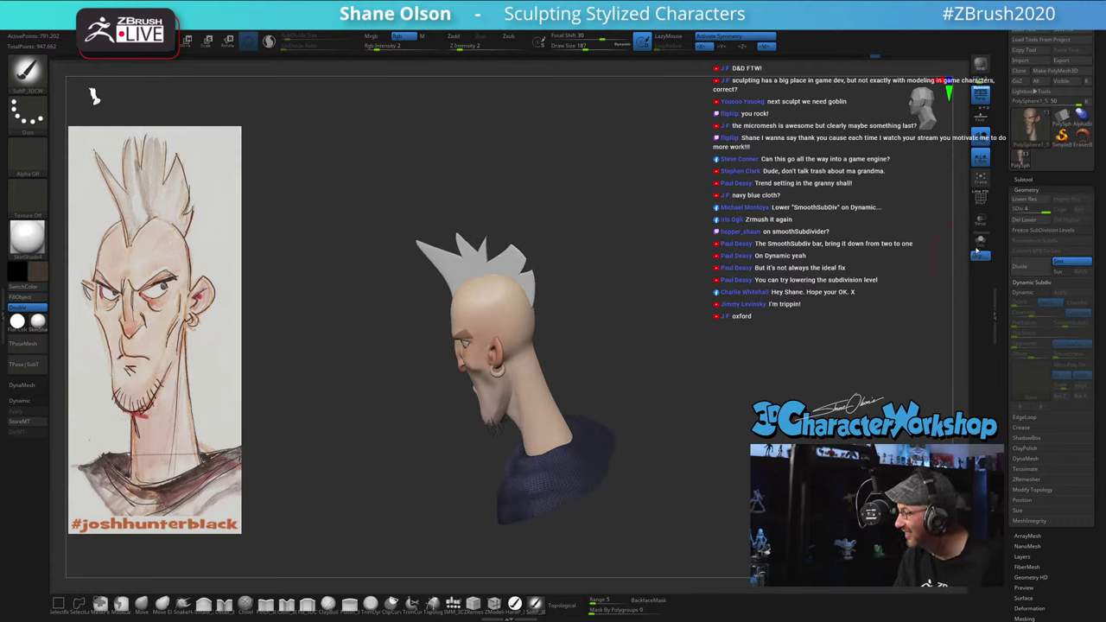
left_click(981, 244)
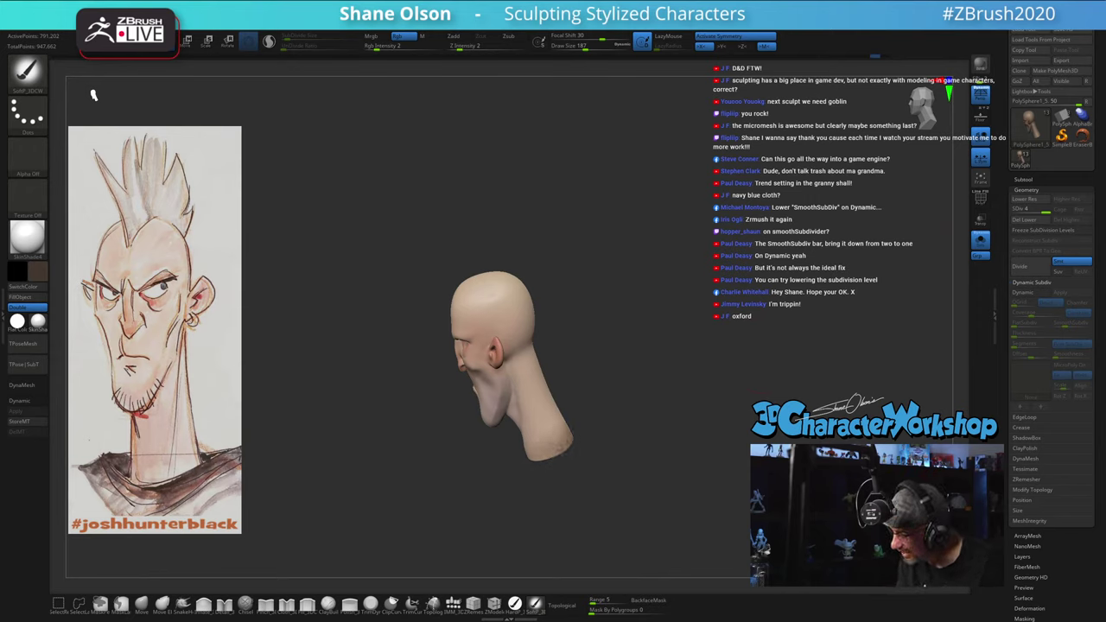
left_click_drag(605, 465, 627, 458)
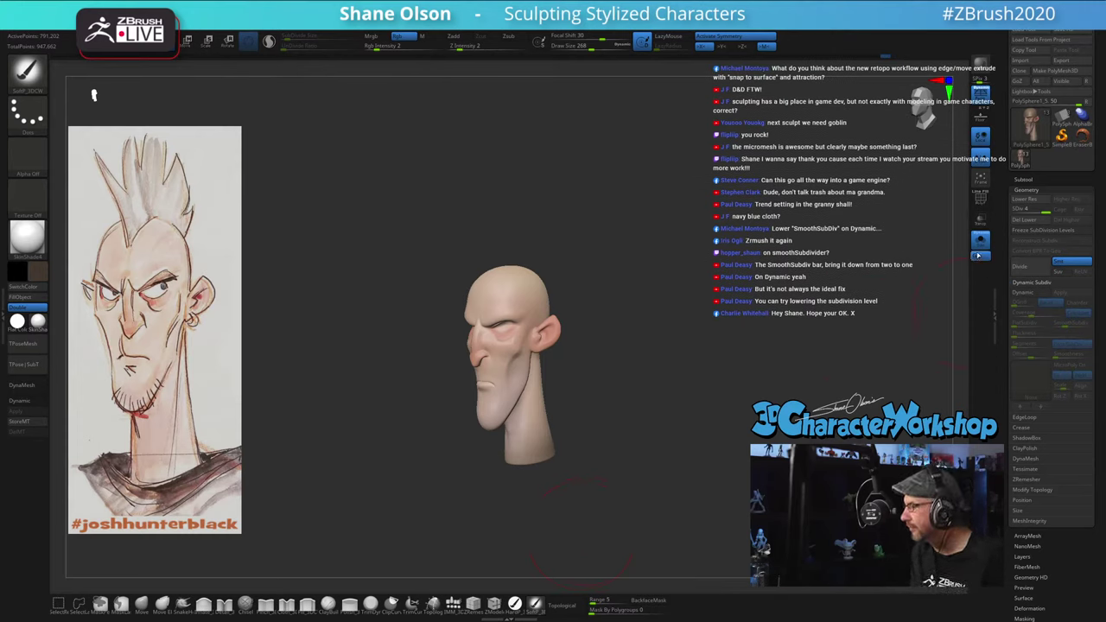
left_click(980, 241)
left_click_drag(815, 336, 713, 289, "shift")
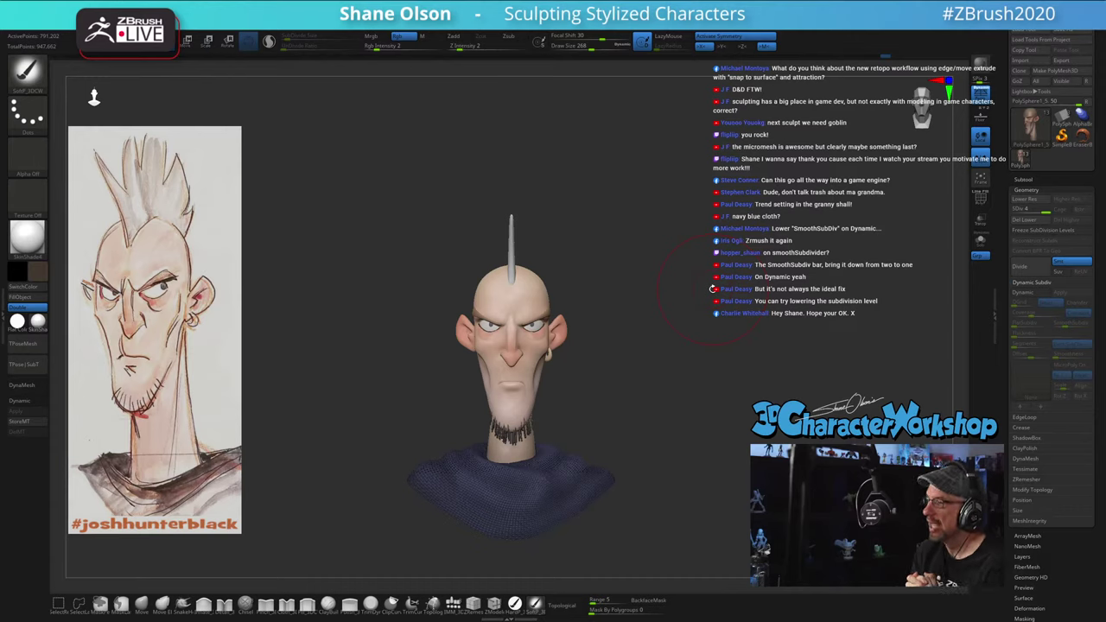
key("s")
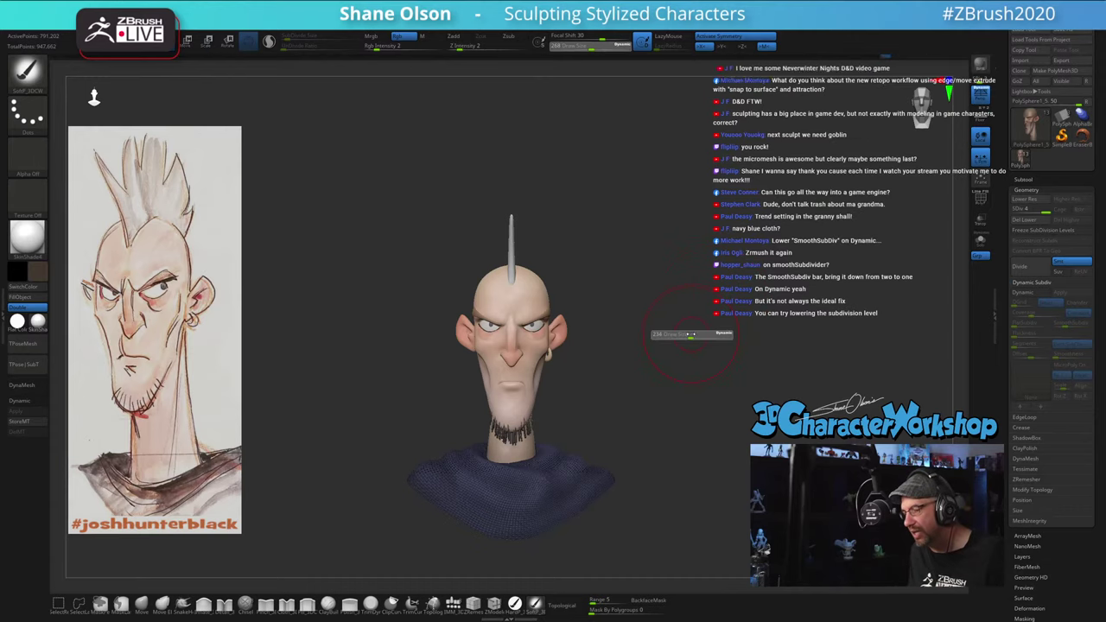
left_click(690, 336)
Step: Select the pupils object, isolate it briefly to check it, and activate the Move gizmo on it
mouse_move(694, 358)
left_mouse_down("alt")
mouse_move(702, 391)
mouse_move(686, 375)
left_mouse_up("alt")
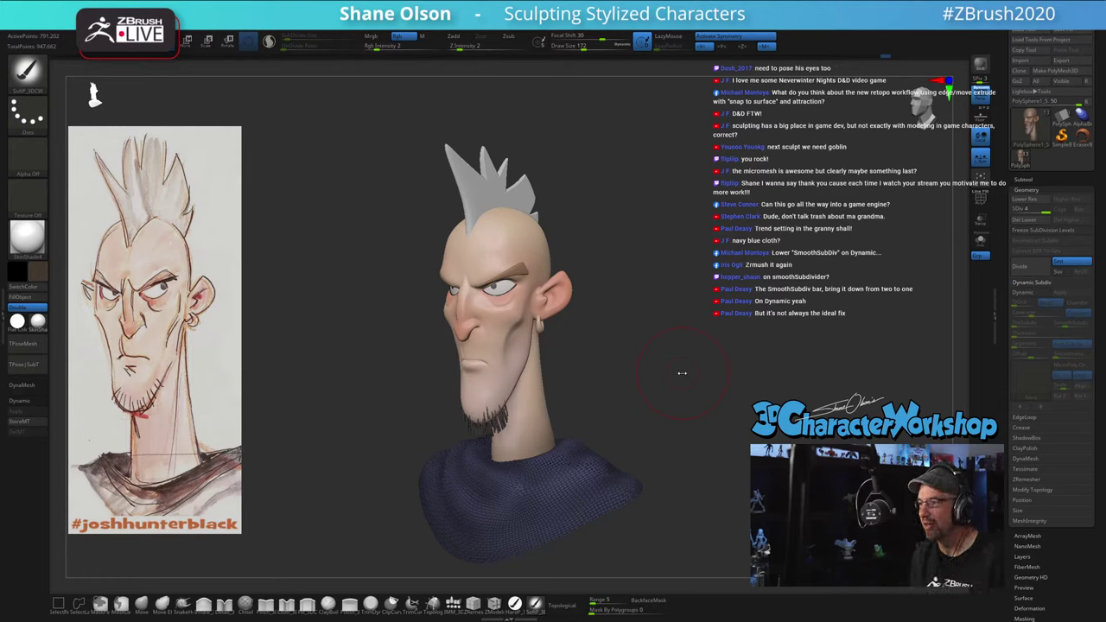
mouse_move(686, 354)
left_mouse_down("shift")
mouse_move(709, 327)
mouse_move(665, 302)
left_mouse_up("shift")
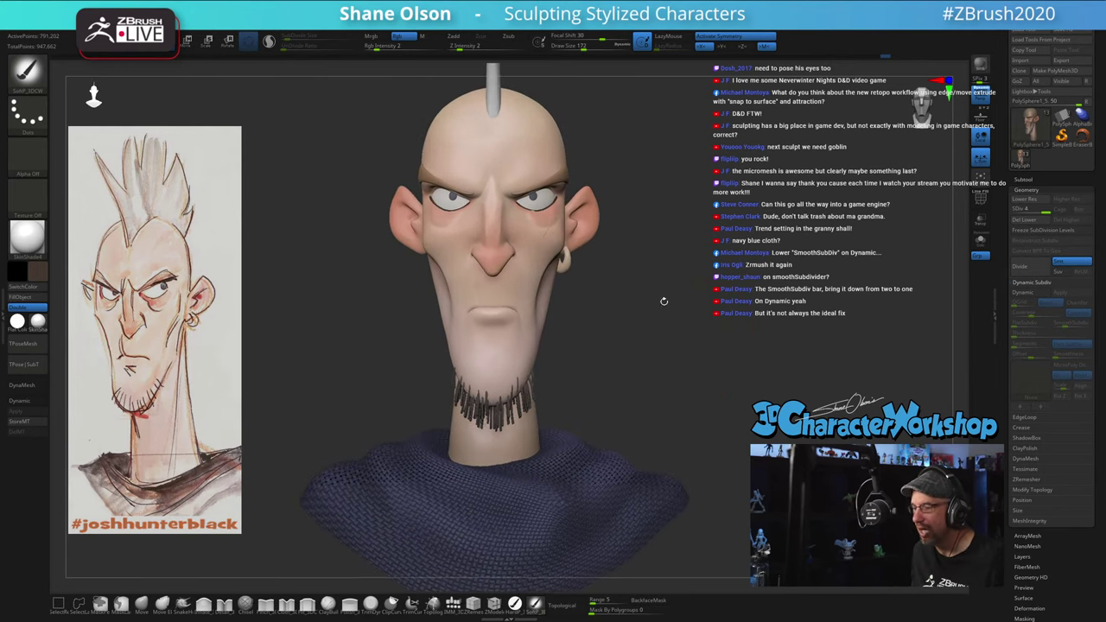
left_click(459, 190, "alt")
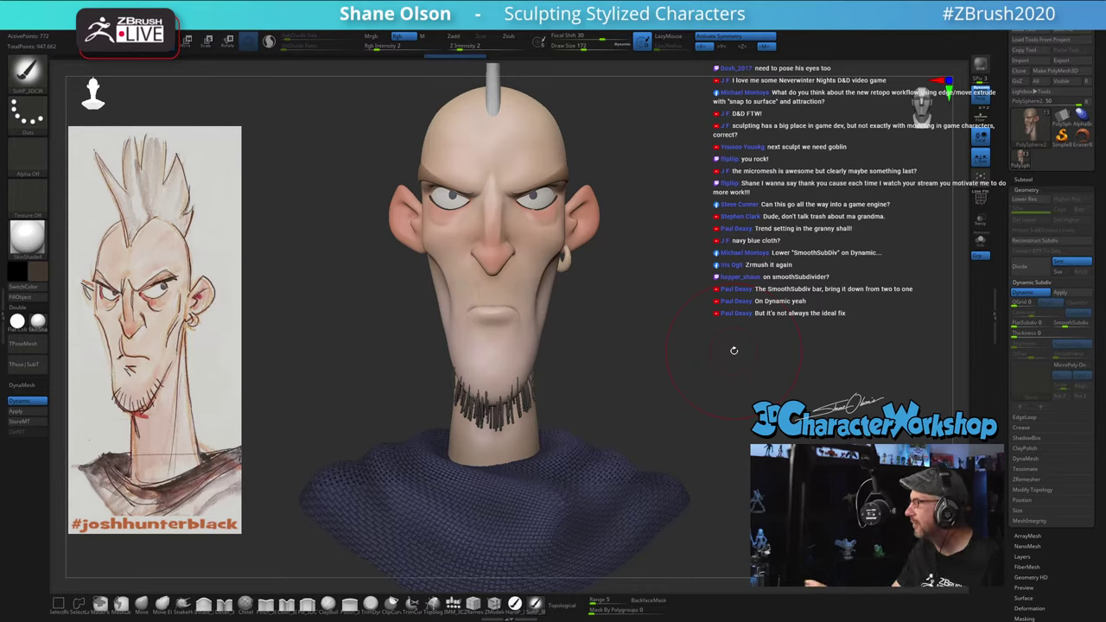
left_click_drag(804, 393, 826, 348, "alt")
left_click(985, 239)
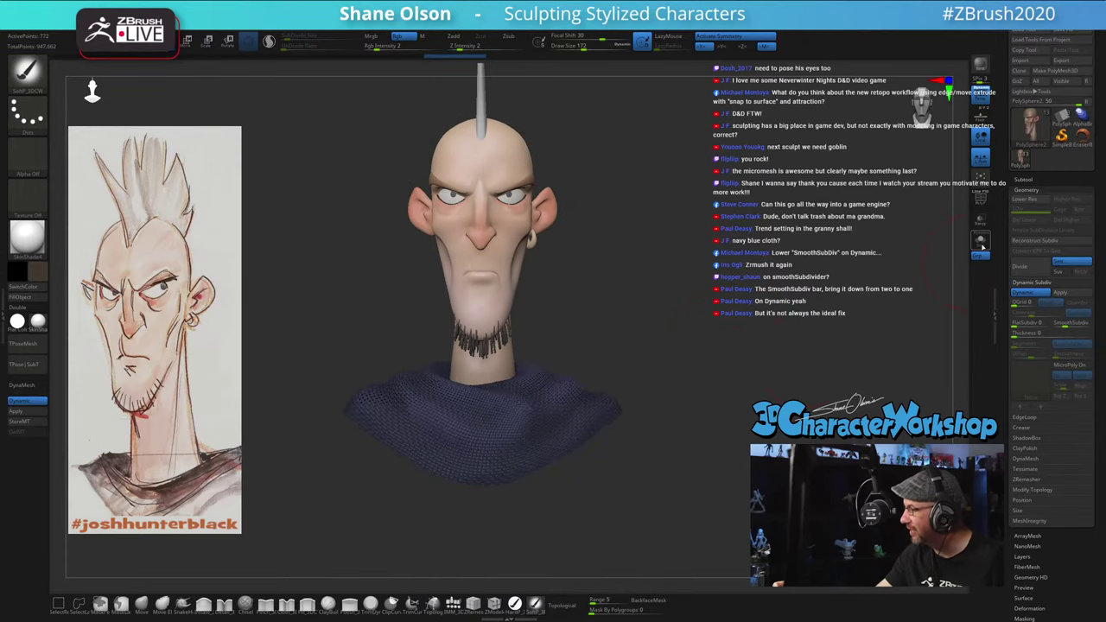
left_click_drag(840, 211, 855, 332, "alt")
key("w")
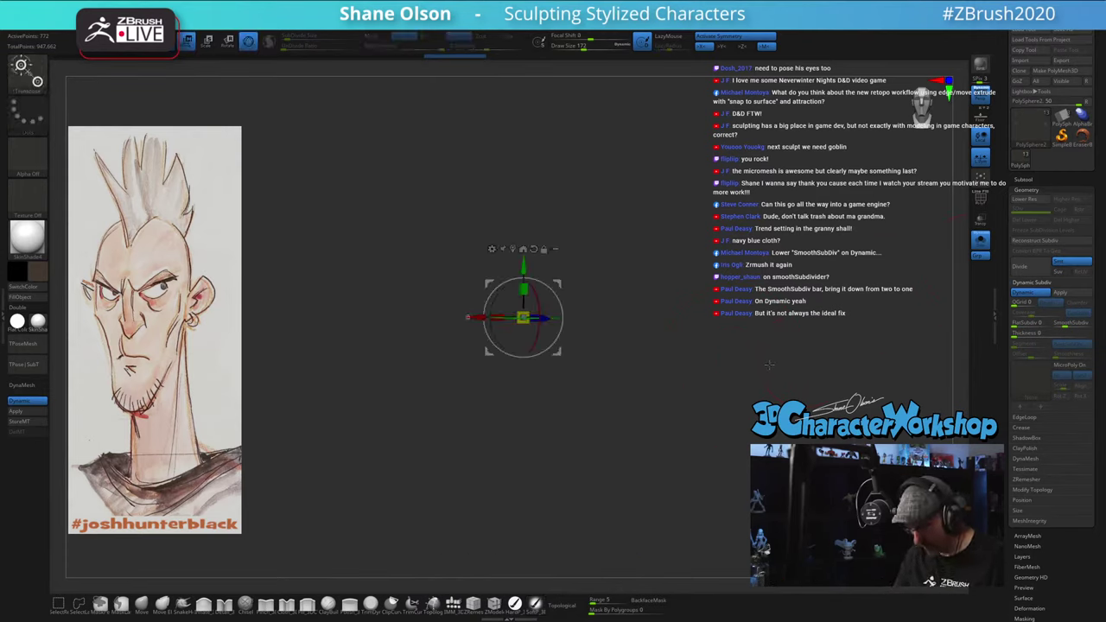
left_click(982, 242)
Step: Try to rotate both pupils sideways with the gizmo to redirect the character's gaze
left_click_drag(840, 333, 731, 338)
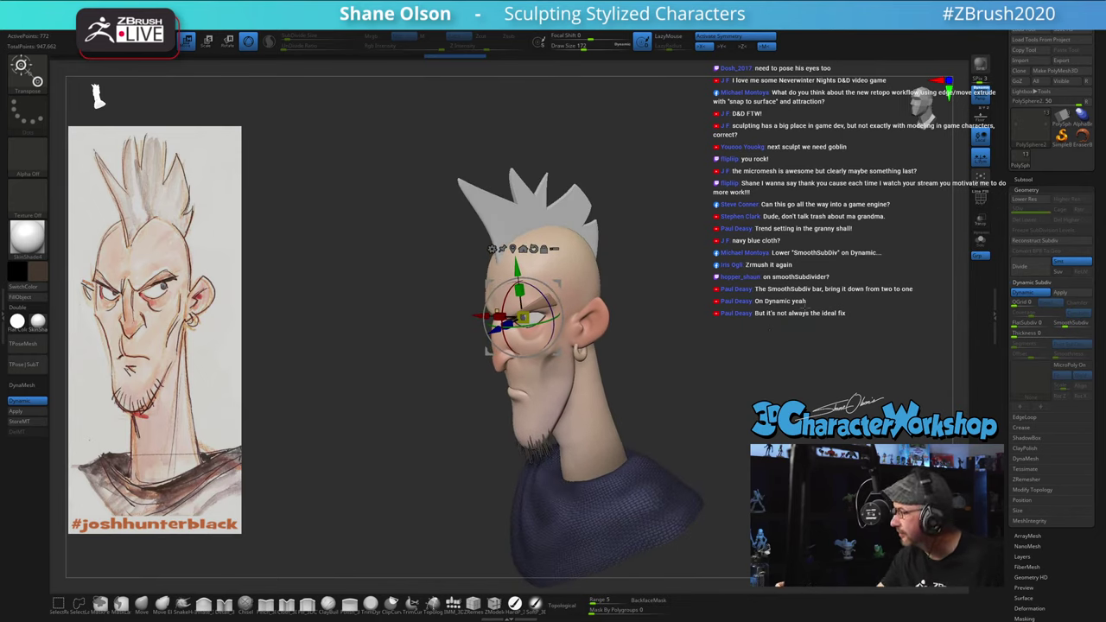
left_click_drag(804, 346, 804, 415, "alt")
left_click_drag(752, 354, 783, 378)
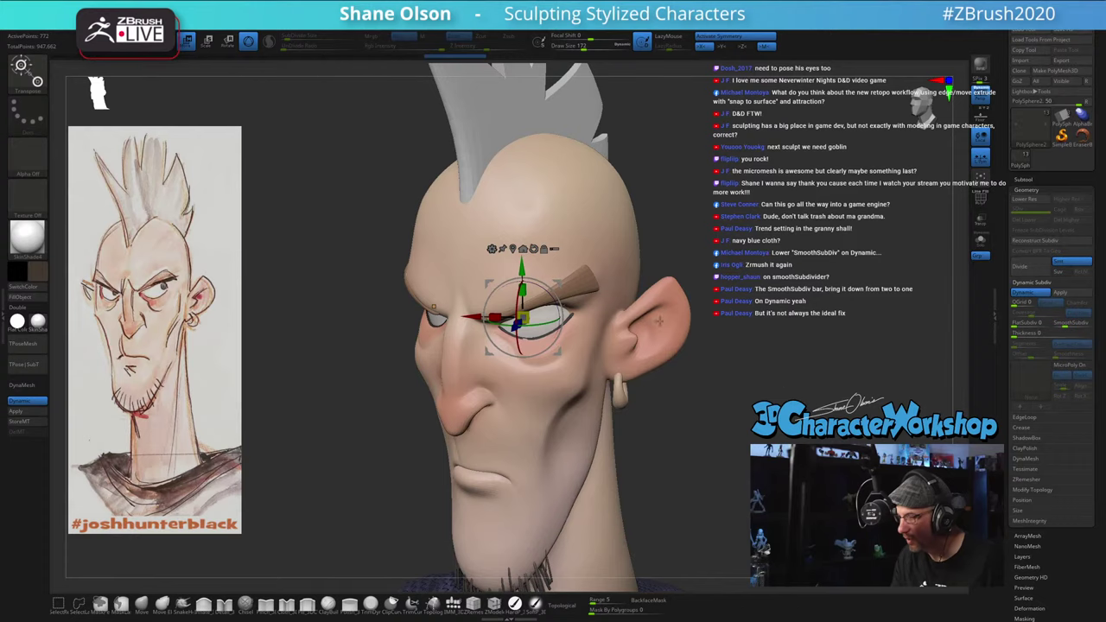
left_click_drag(659, 321, 687, 320)
left_click_drag(608, 351, 432, 360)
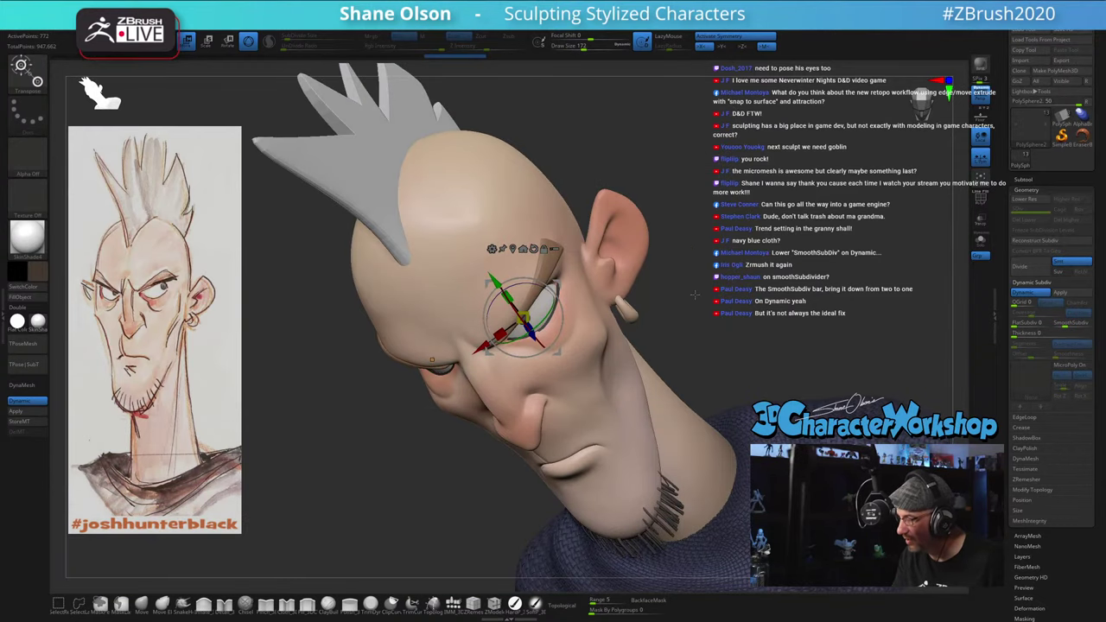
left_click_drag(695, 295, 712, 268)
left_click_drag(484, 306, 530, 315)
key("ctrl+z")
Step: Mask one pupil and try to rotate the other around the gizmo's pivot with symmetry on
left_click_drag(386, 525, 465, 350, "ctrl")
left_click_drag(687, 378, 627, 364)
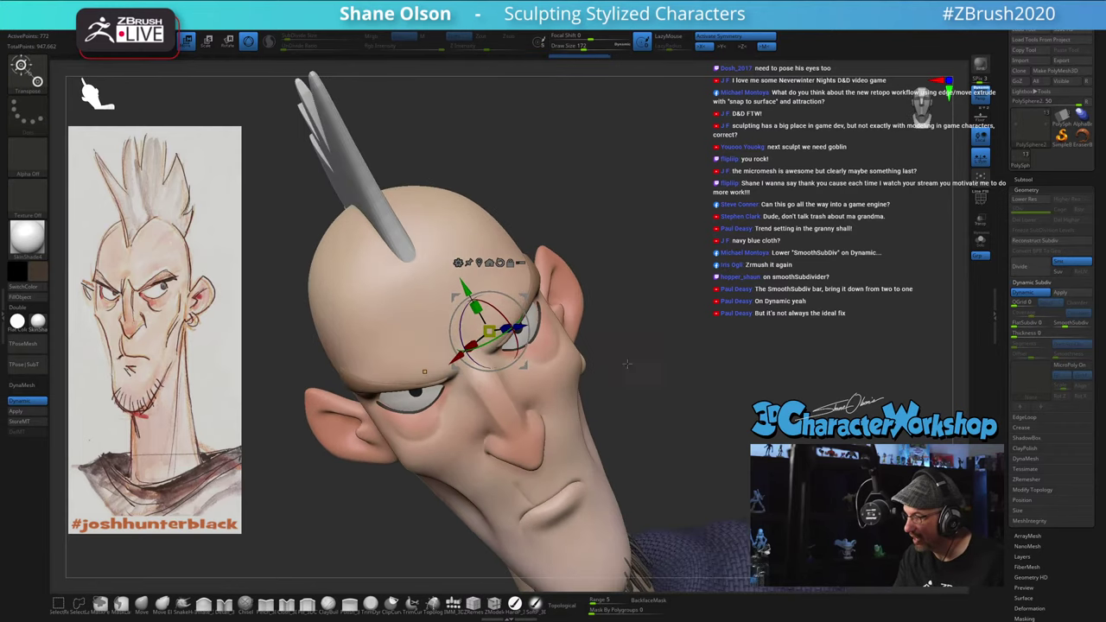
left_click_drag(497, 347, 520, 335)
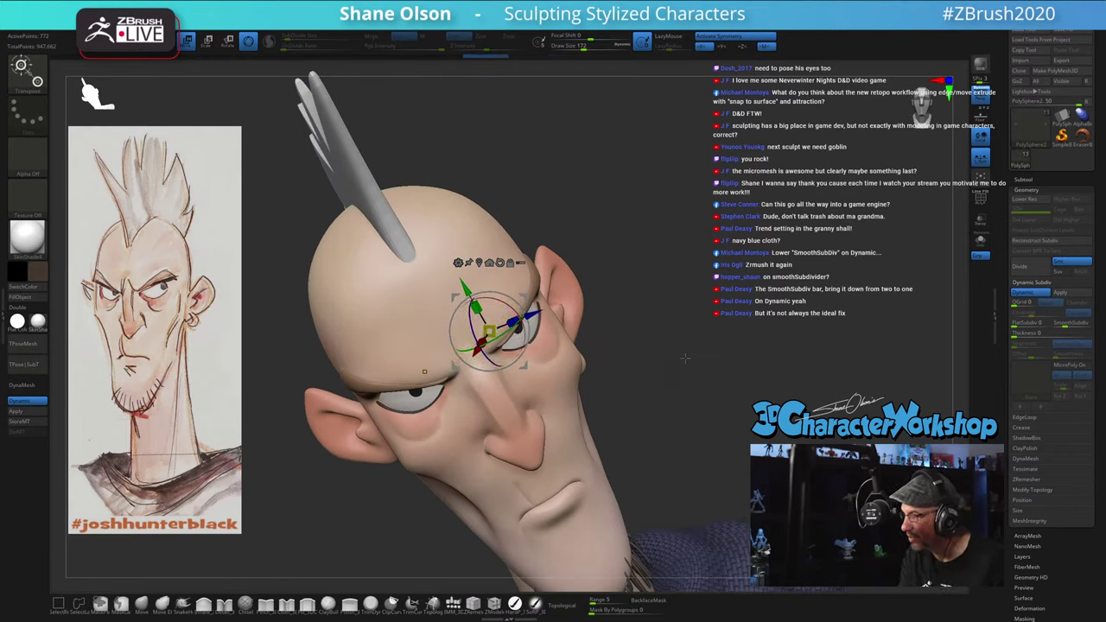
left_click_drag(685, 357, 712, 372)
key("z")
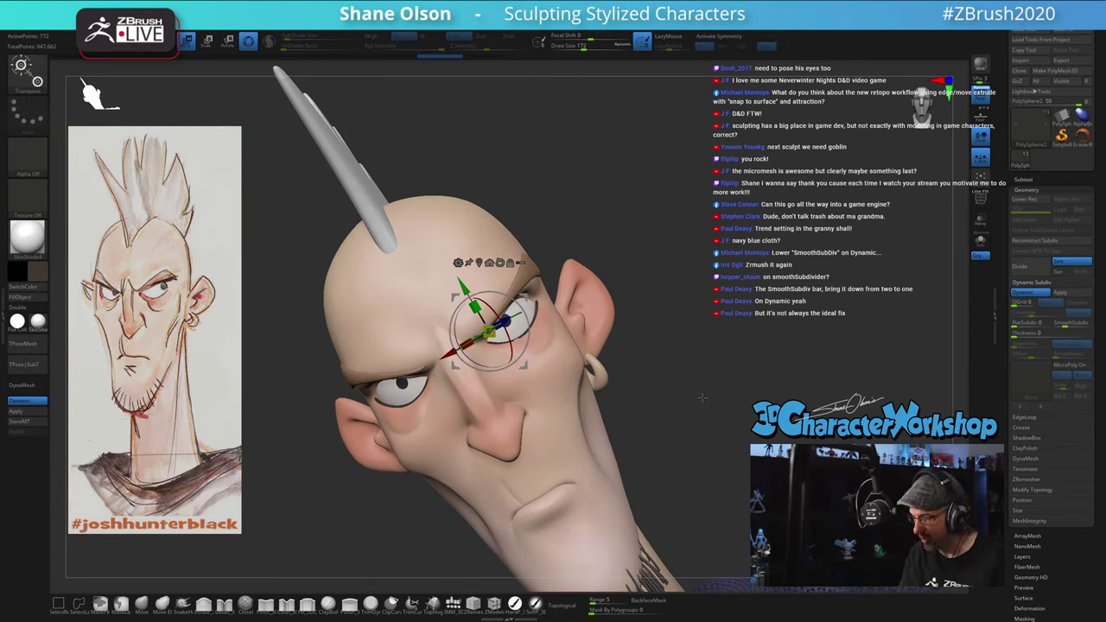
Step: Mask one pupil with symmetry off, and try to rotate the unmasked pupil around the gizmo's pivot
left_click_drag(719, 420, 481, 215, "ctrl")
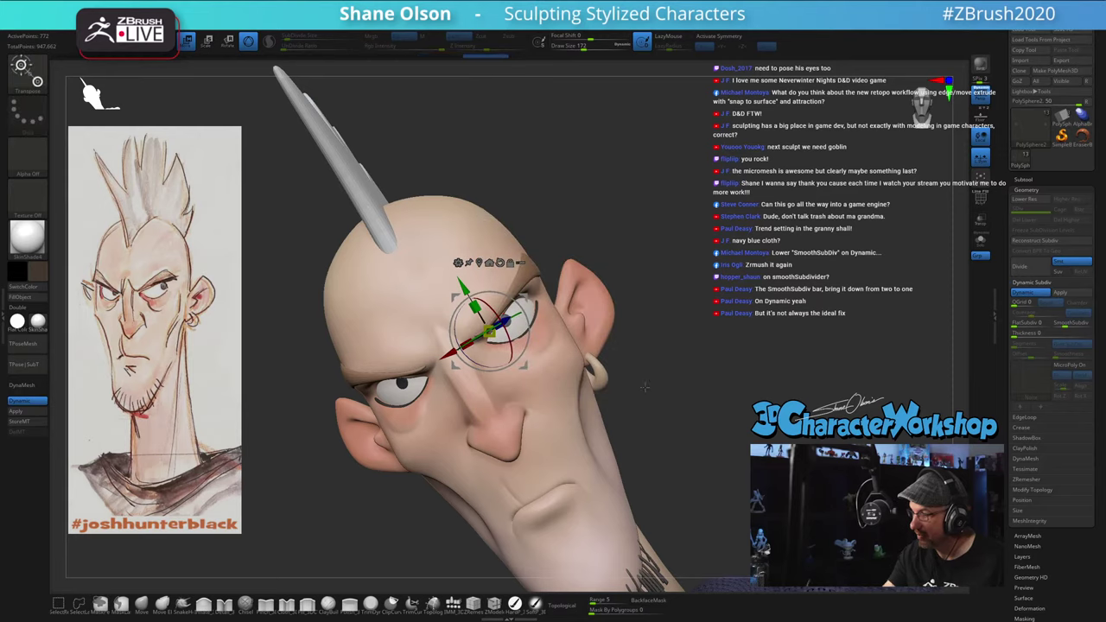
left_click_drag(645, 387, 672, 385)
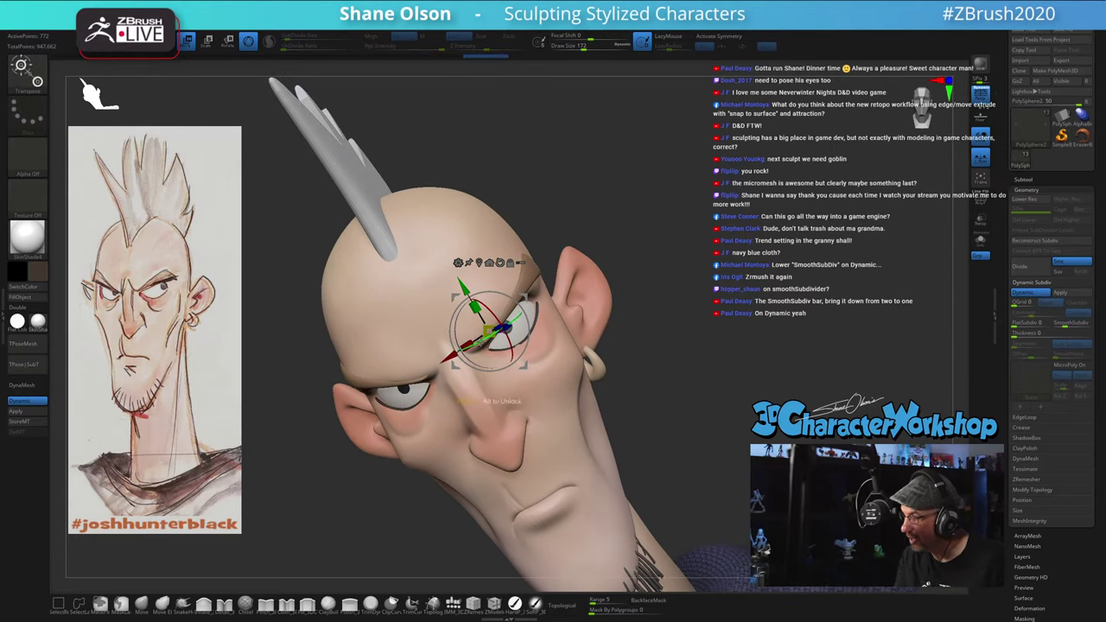
left_click_drag(484, 338, 563, 326)
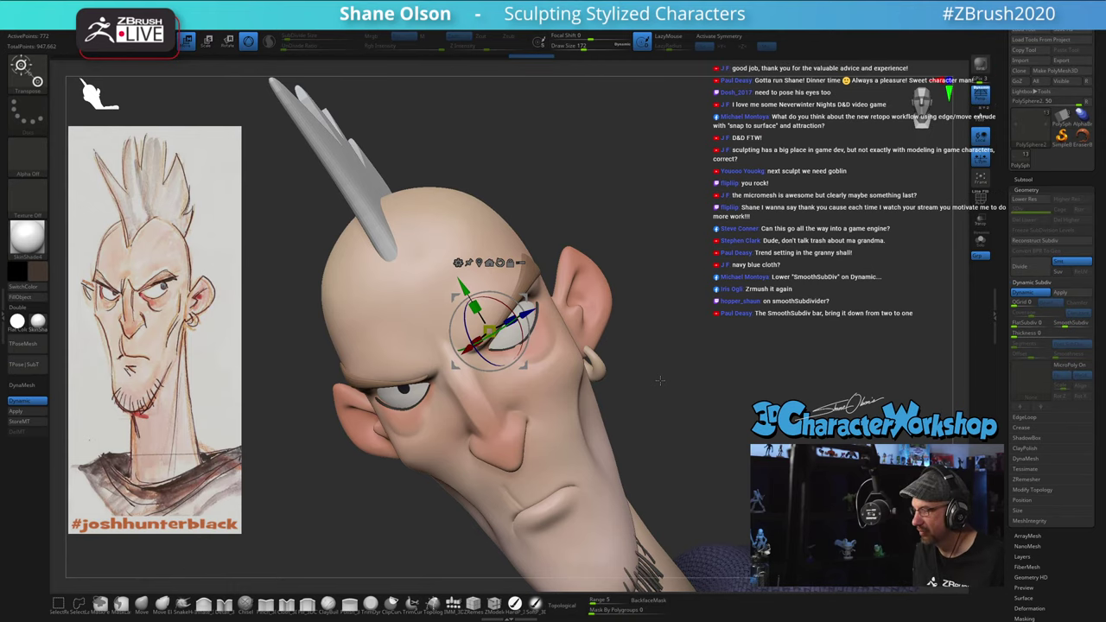
left_click_drag(680, 345, 709, 311)
key("w")
Step: Hide the head, view the eyeballs from above, reset the Move gizmo's orientation over the eyeball, and show the head again
left_click(977, 249)
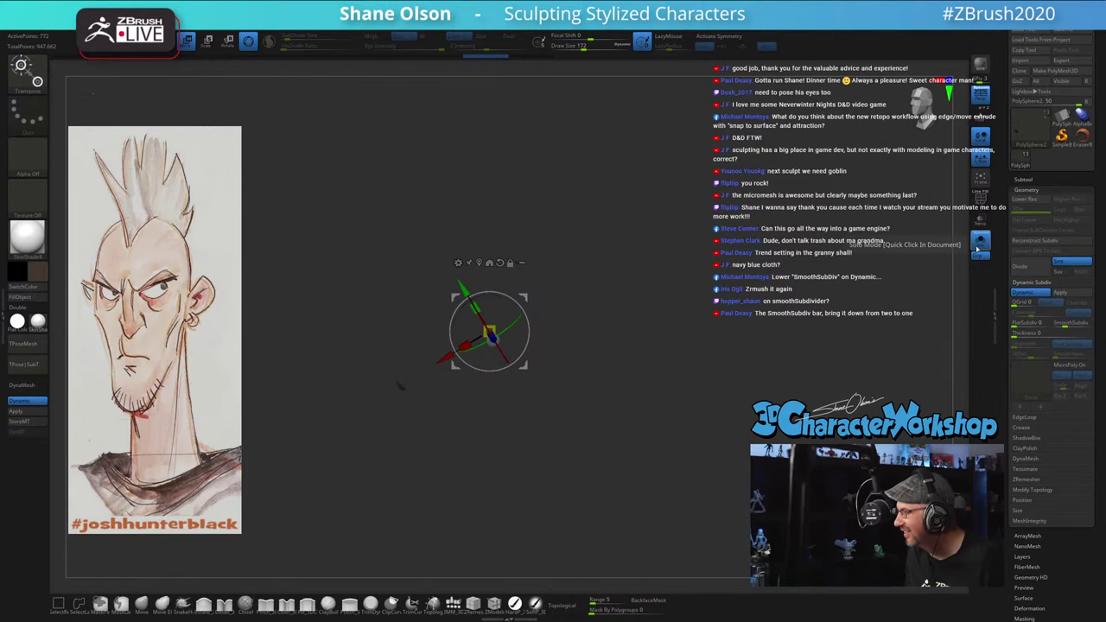
left_click(979, 247)
left_click(1026, 180)
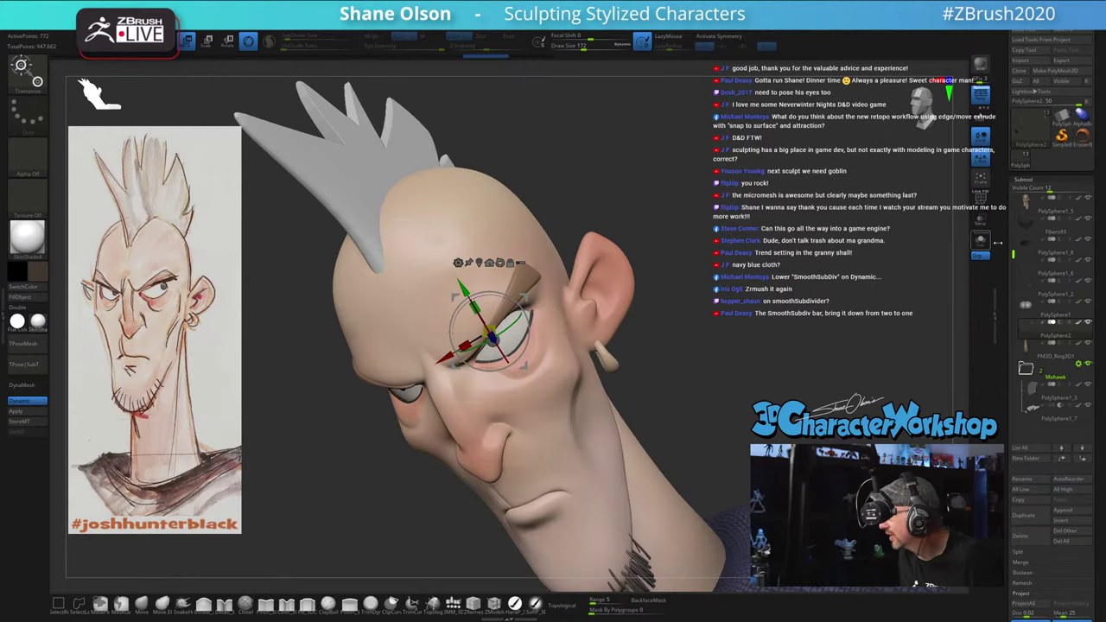
left_click(1089, 200)
left_click_drag(741, 240, 521, 277)
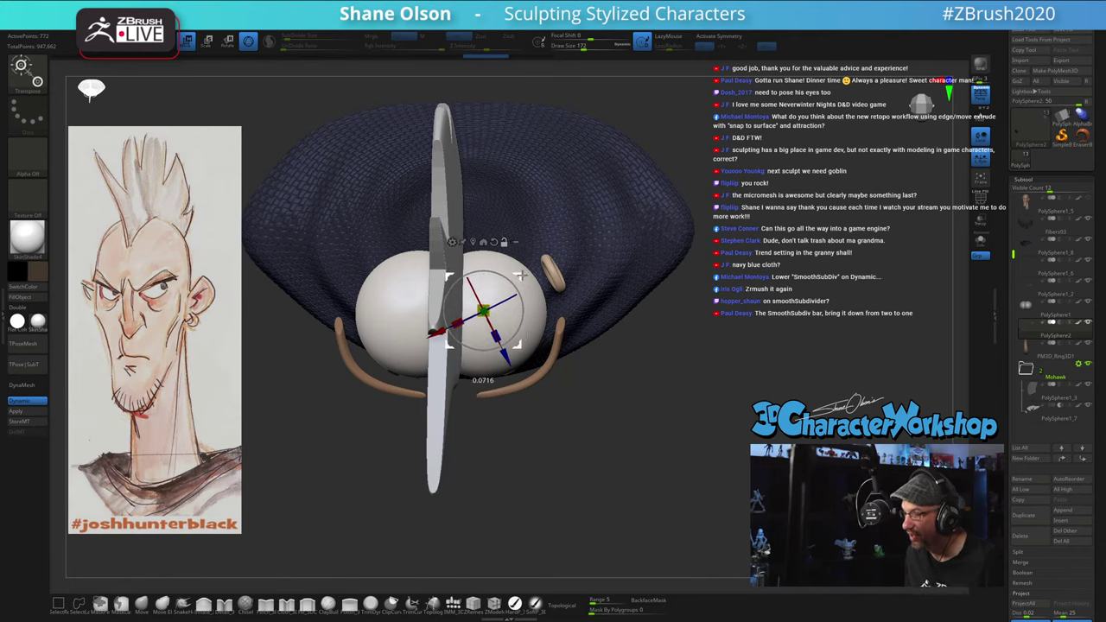
left_click(496, 243, "alt")
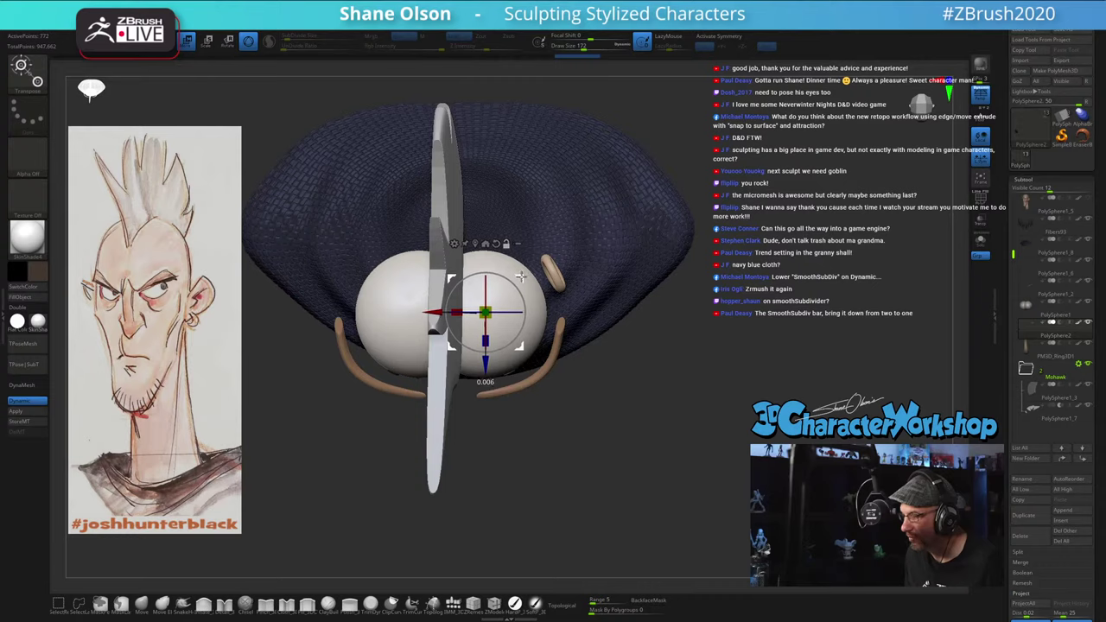
left_click(1089, 201)
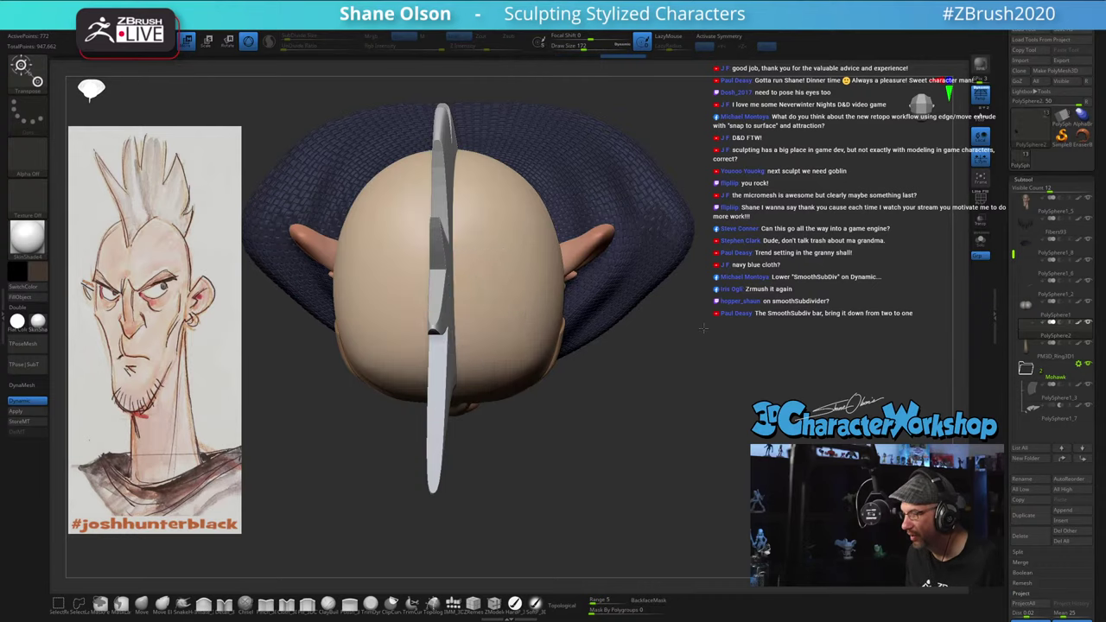
Step: Rotate the unmasked pupil around the eyeball's pivot toward the outer corner of the eye
left_click_drag(523, 297, 624, 294)
left_click_drag(510, 311, 496, 287)
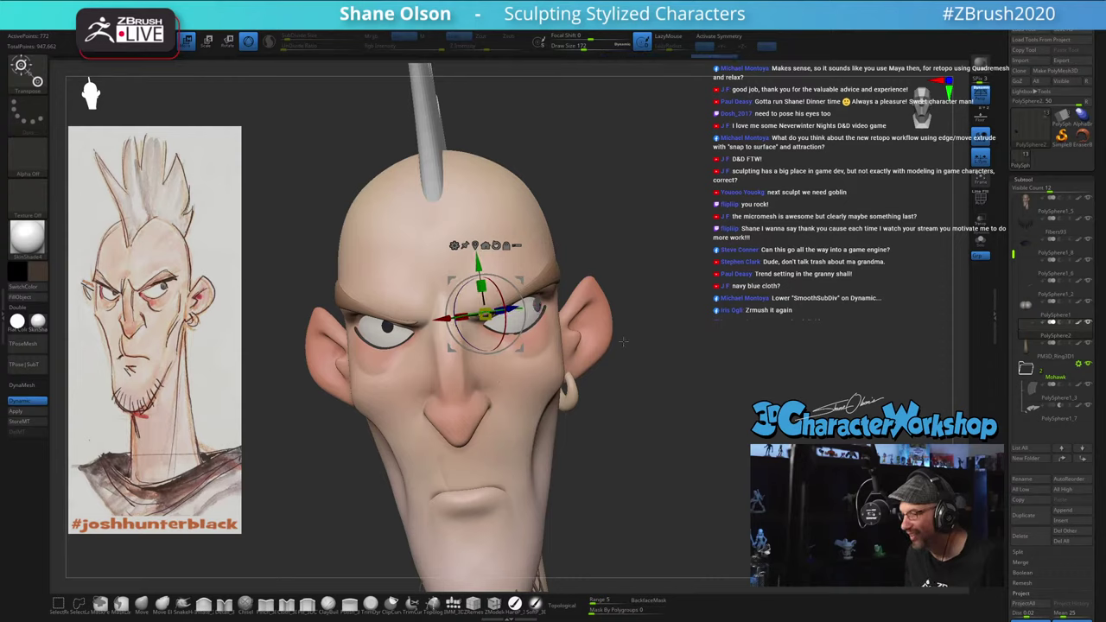
left_click_drag(716, 413, 693, 397)
left_click_drag(503, 309, 484, 294)
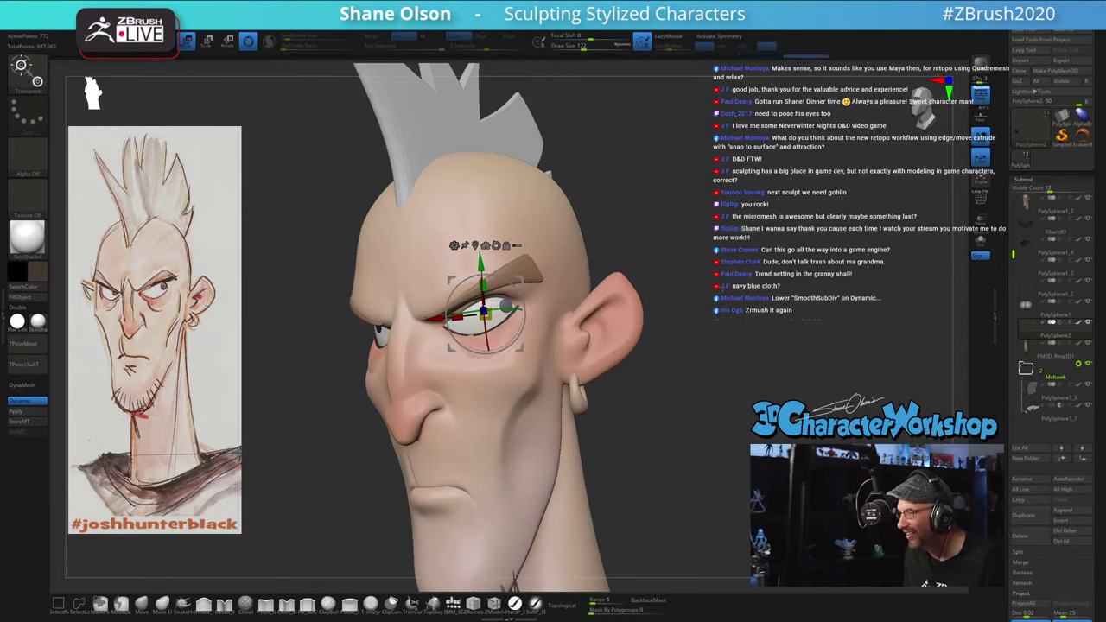
left_click_drag(661, 405, 716, 408)
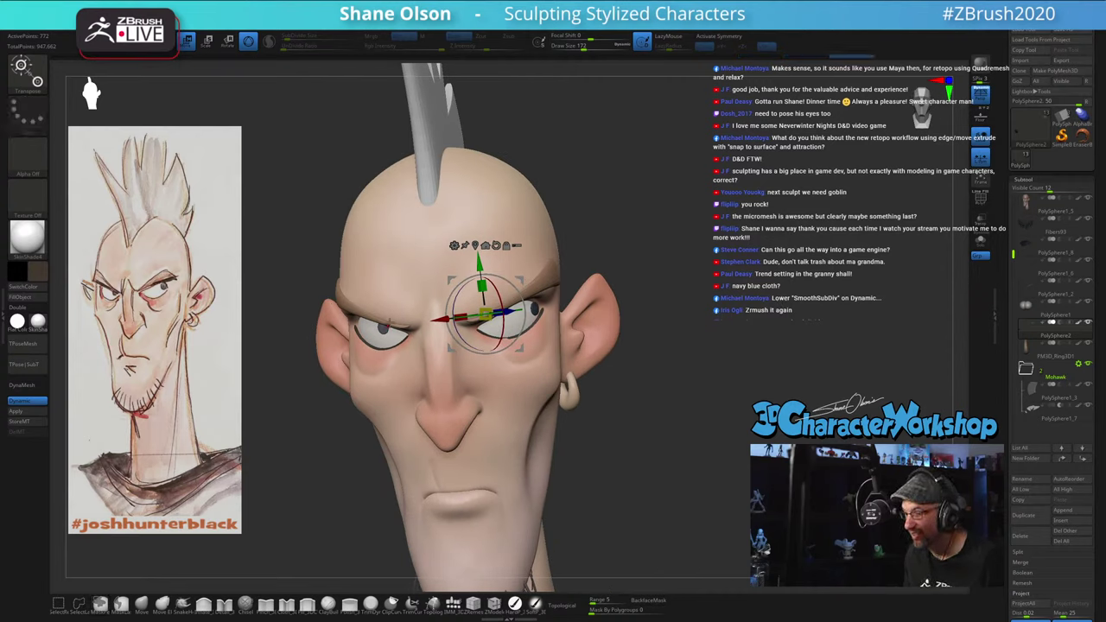
Step: Recenter the gizmo between the two pupils, adjust them together to shift the sideways gaze, and return to Draw mode
key("x")
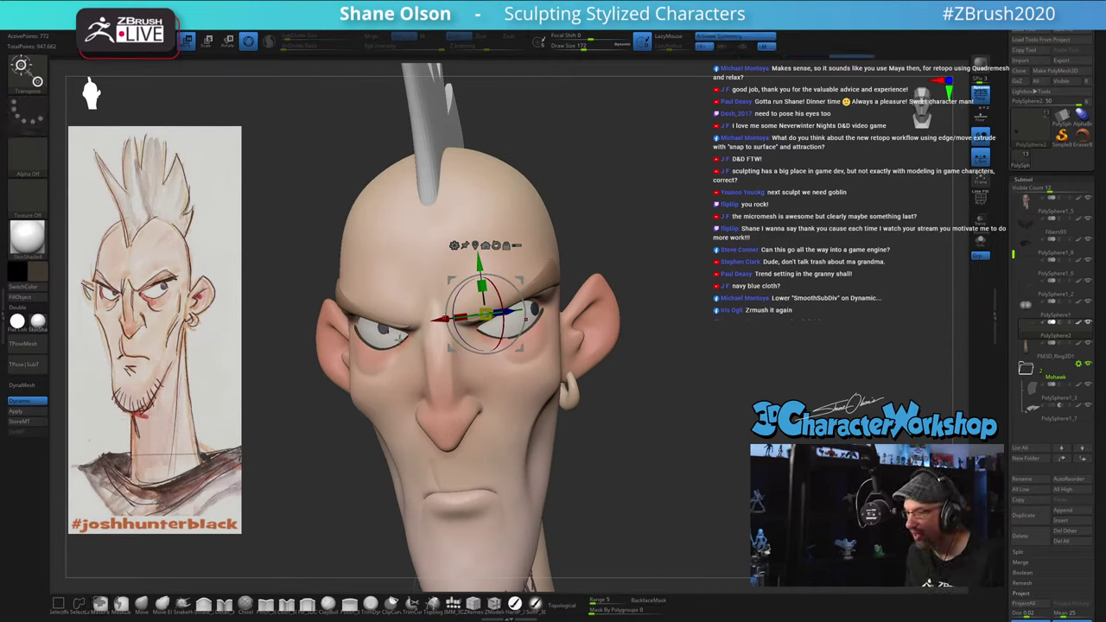
left_click(475, 246)
key("x")
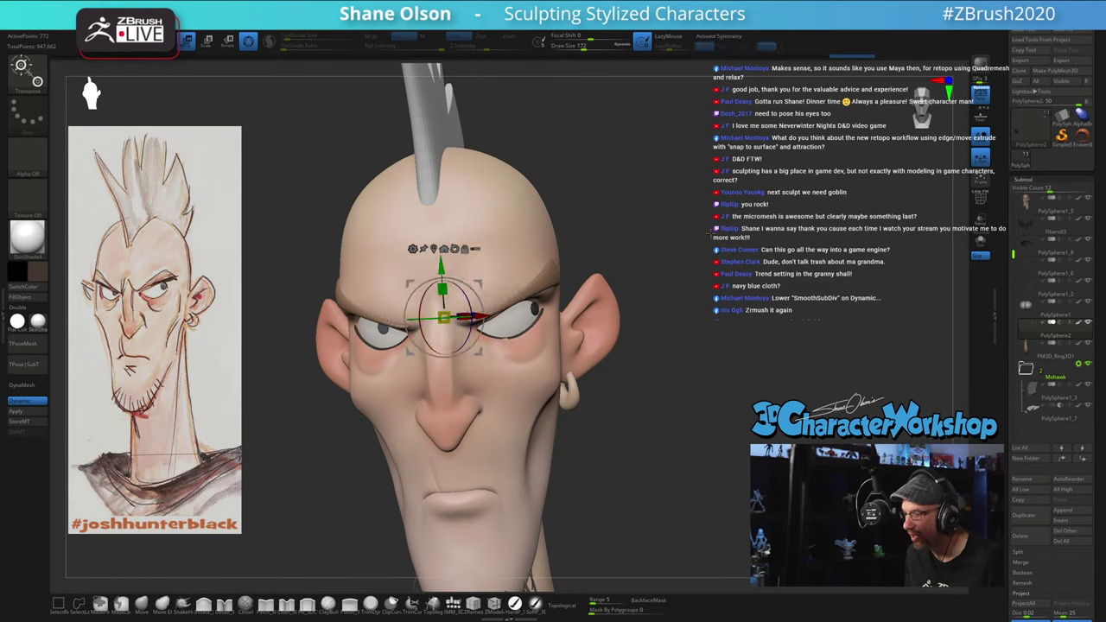
left_click_drag(702, 247, 754, 251)
left_click_drag(431, 321, 443, 298)
left_click_drag(644, 275, 759, 281)
left_click_drag(480, 285, 473, 285)
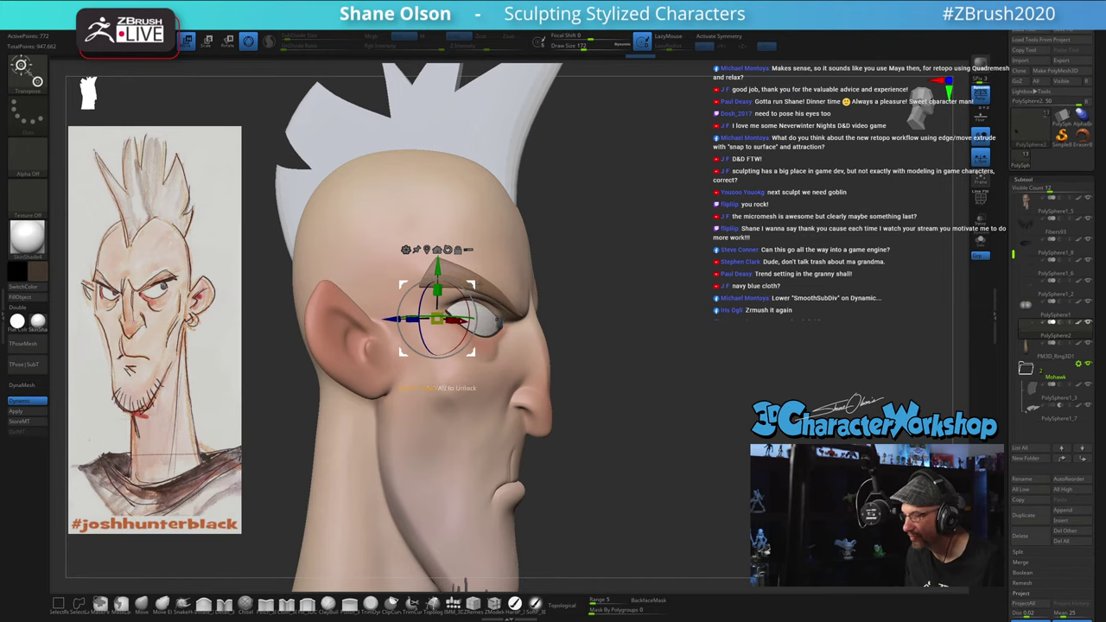
left_click_drag(765, 283, 661, 274)
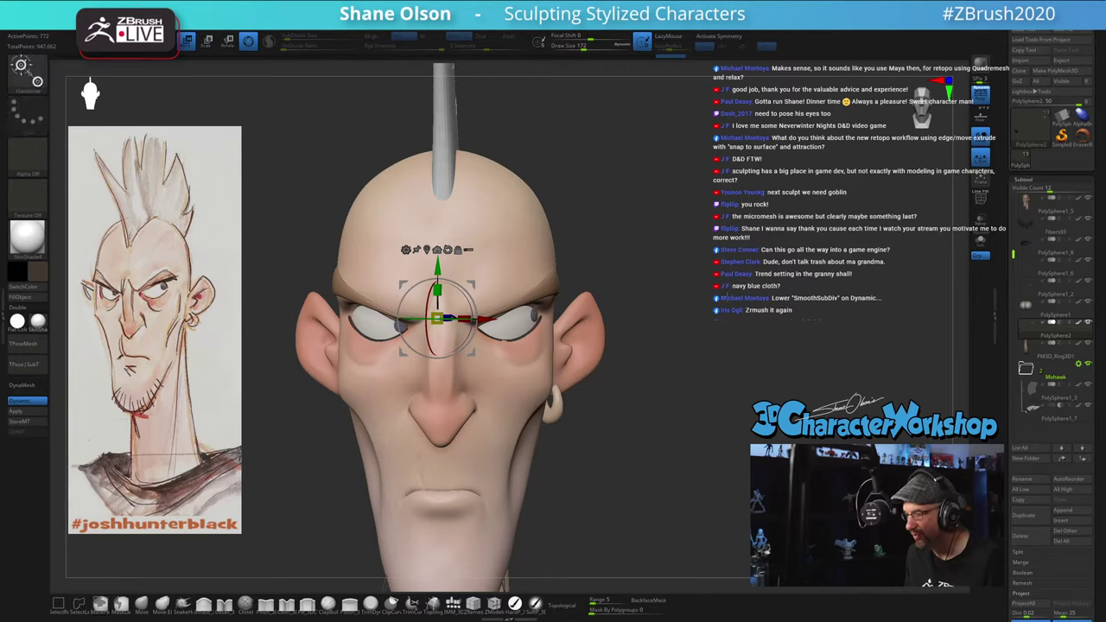
key("q")
Step: Nudge the pupils into place against the eyelids with the Move brush at draw size 116
left_click_drag(725, 321, 593, 316)
left_click_drag(622, 257, 622, 269, "alt")
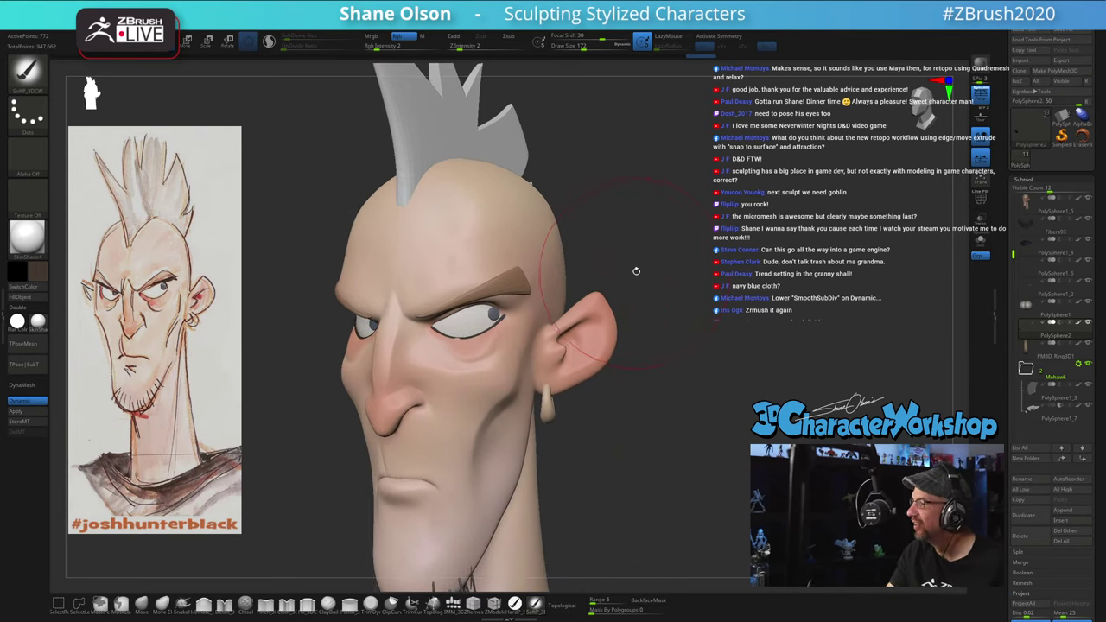
mouse_move(641, 317)
left_mouse_down()
mouse_move(644, 260)
mouse_move(761, 270)
left_mouse_up()
key("s")
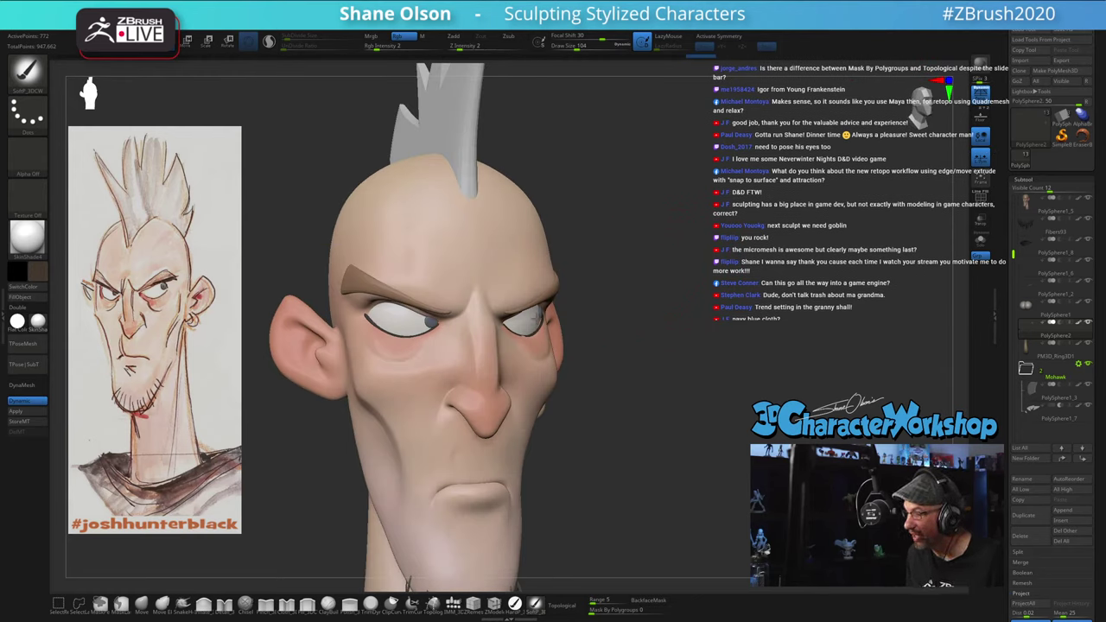
left_click_drag(537, 318, 539, 316)
left_click_drag(753, 280, 750, 299, "alt")
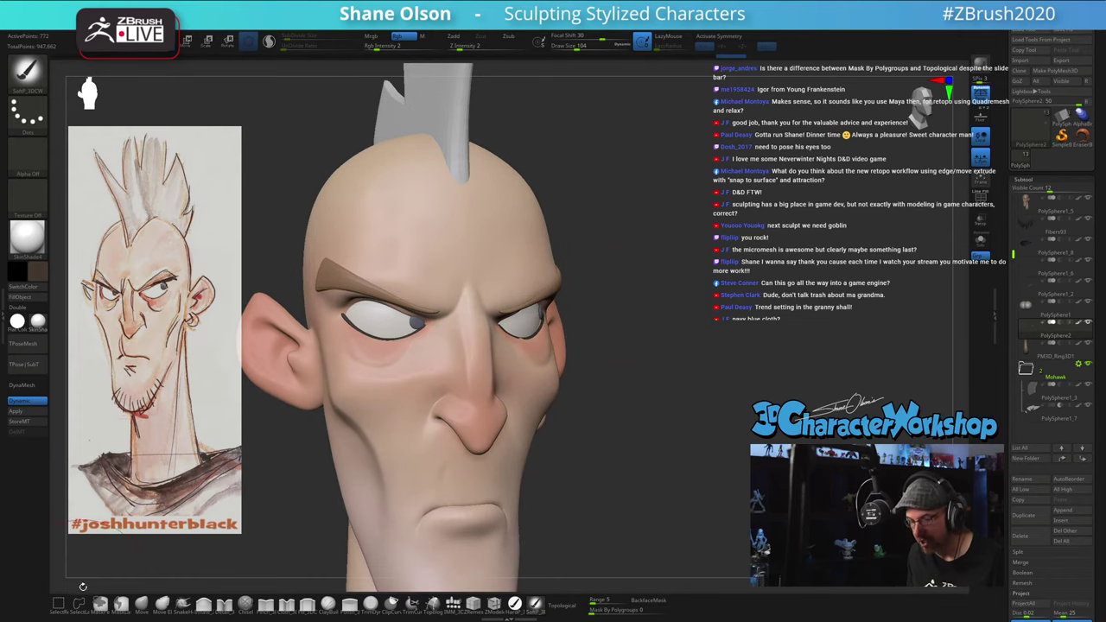
left_click(141, 604)
mouse_move(534, 381)
left_mouse_down()
mouse_move(549, 310)
mouse_move(528, 323)
left_mouse_up()
key("s")
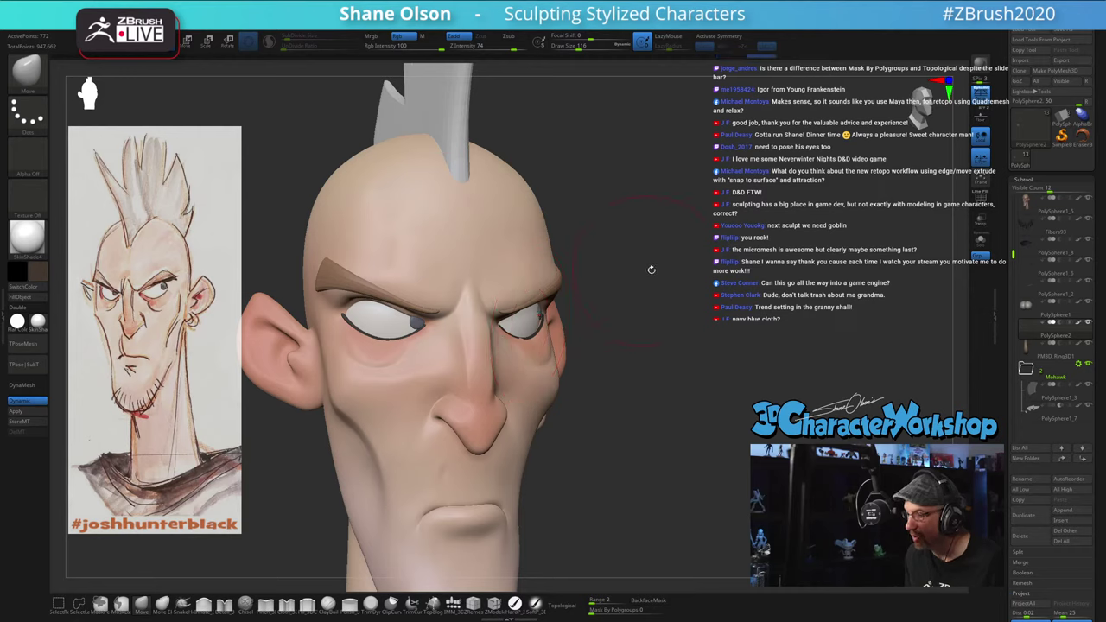
left_click_drag(651, 270, 655, 271)
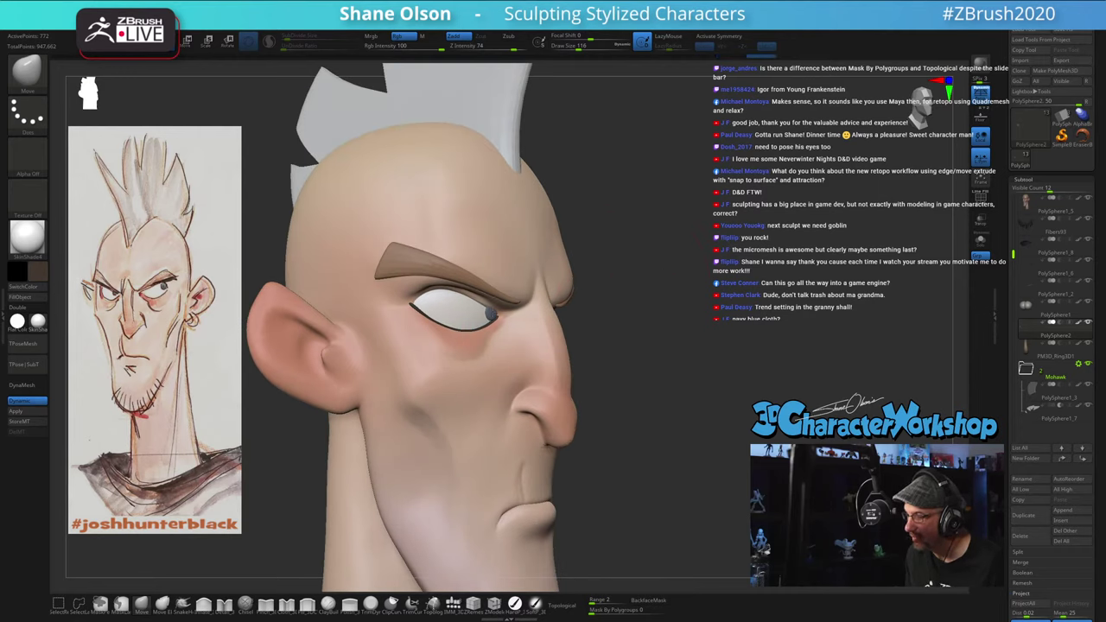
left_click_drag(496, 315, 505, 325)
Step: Sample a red from the concept drawing and set up the SoftP_3DCW paint brush at draw size 65
mouse_move(865, 394)
left_mouse_down()
mouse_move(809, 408)
mouse_move(815, 383)
mouse_move(744, 417)
mouse_move(678, 397)
mouse_move(681, 376)
left_mouse_up()
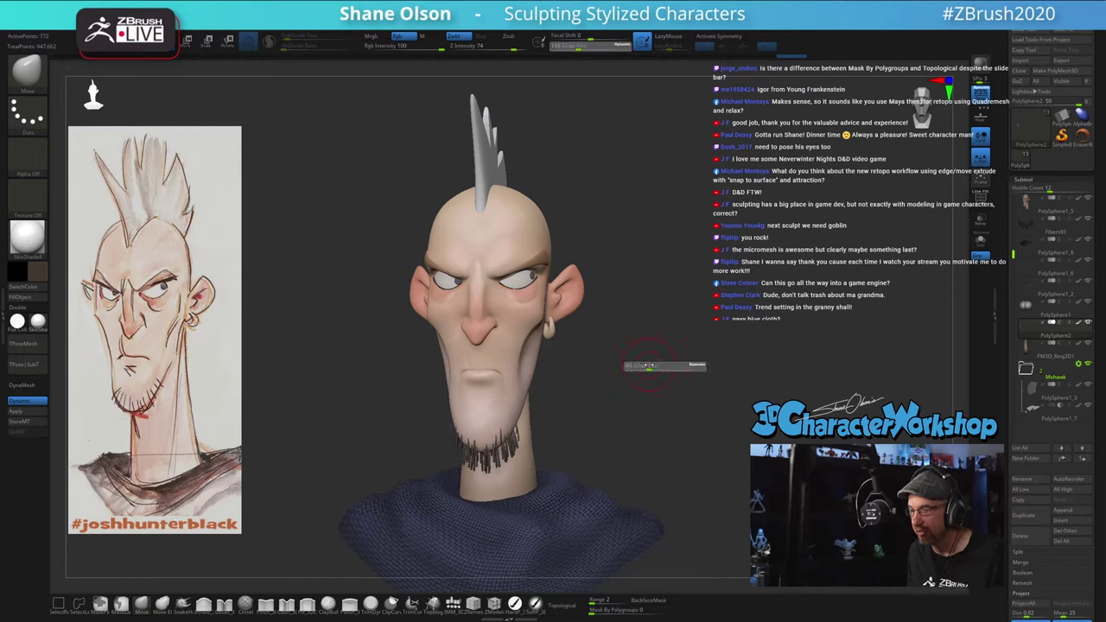
key("space")
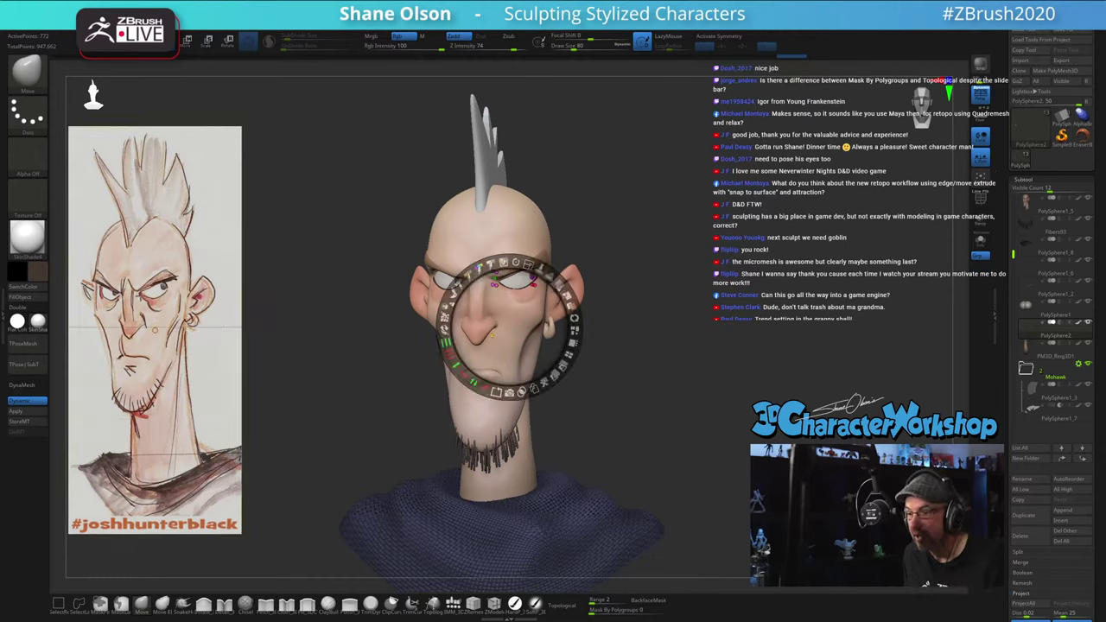
key("c")
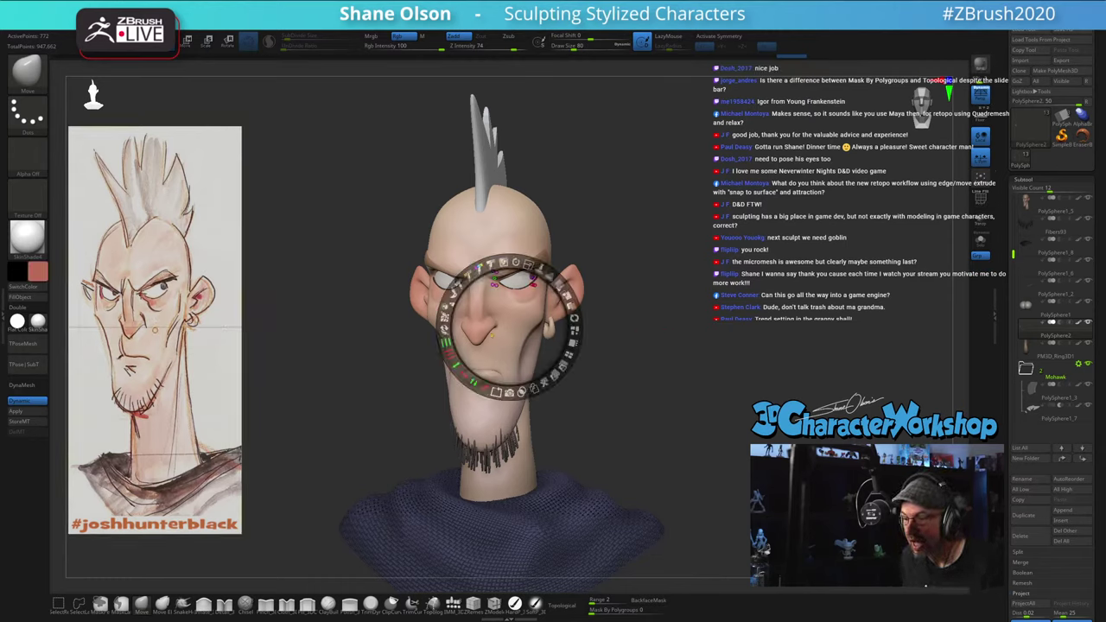
key("c")
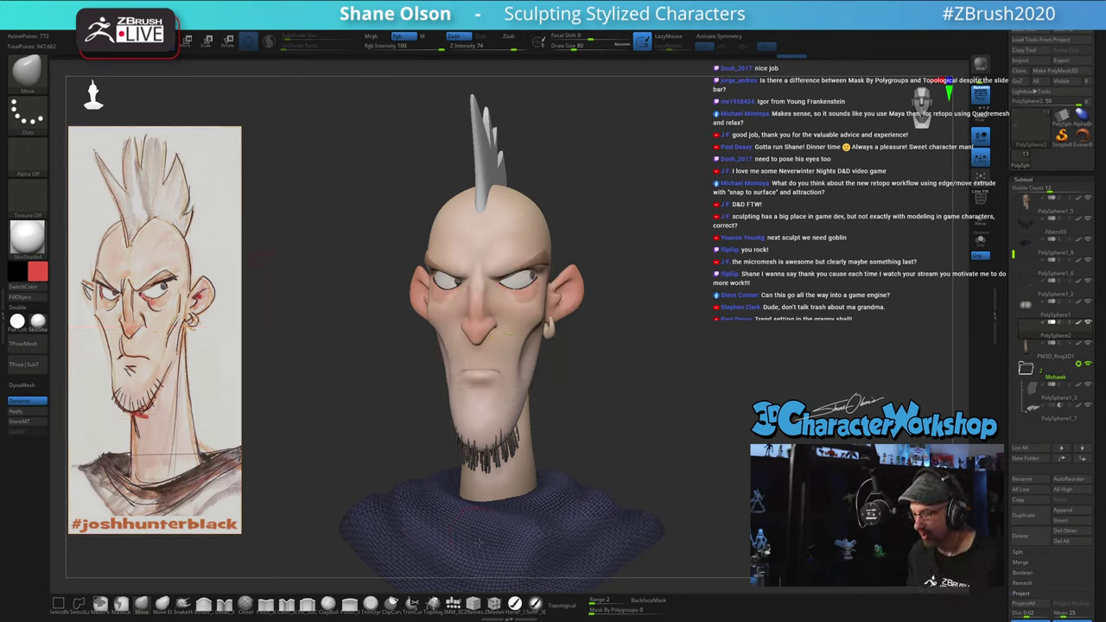
left_click(536, 604)
key("s")
left_click_drag(607, 376, 604, 377)
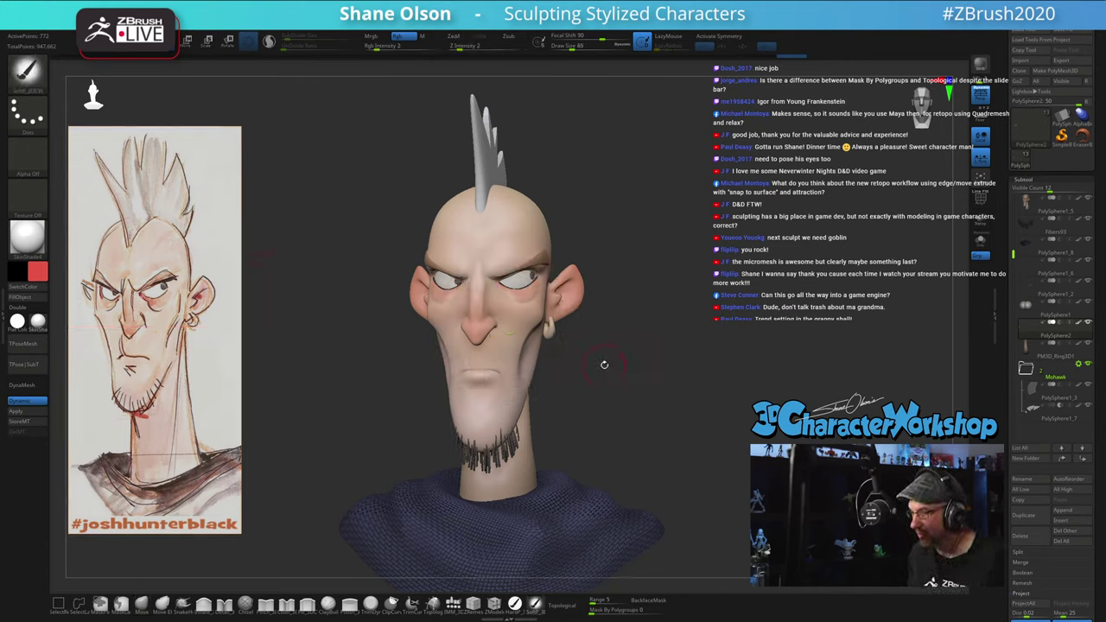
left_click_drag(640, 310, 633, 383, "alt")
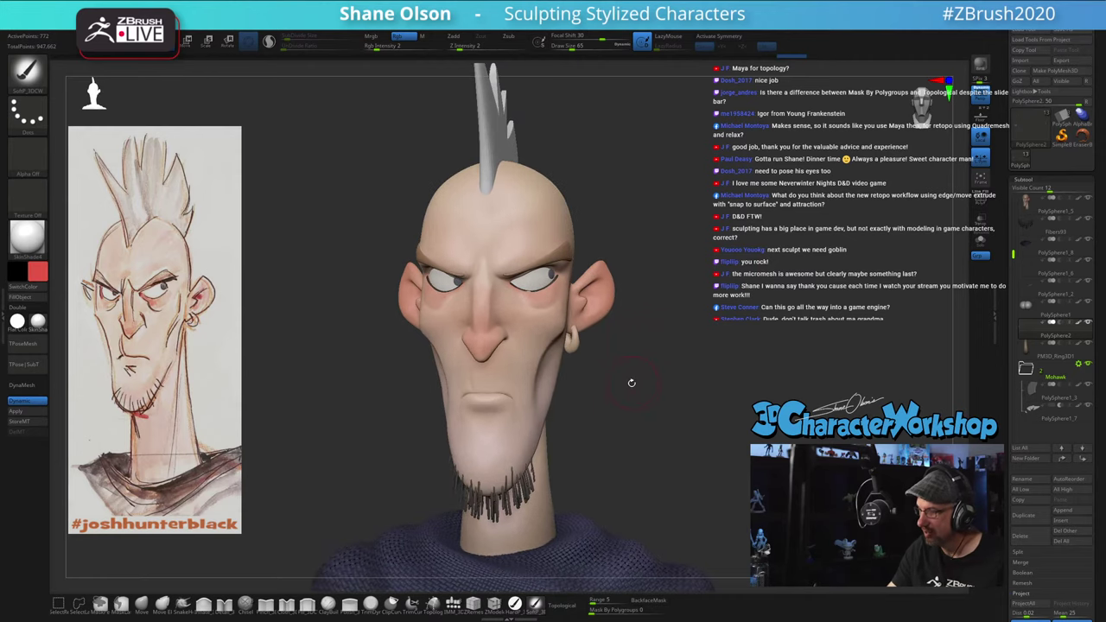
Step: Select the head, switch symmetry off, and softly paint red around the nose and eyes at draw size 46
key("x")
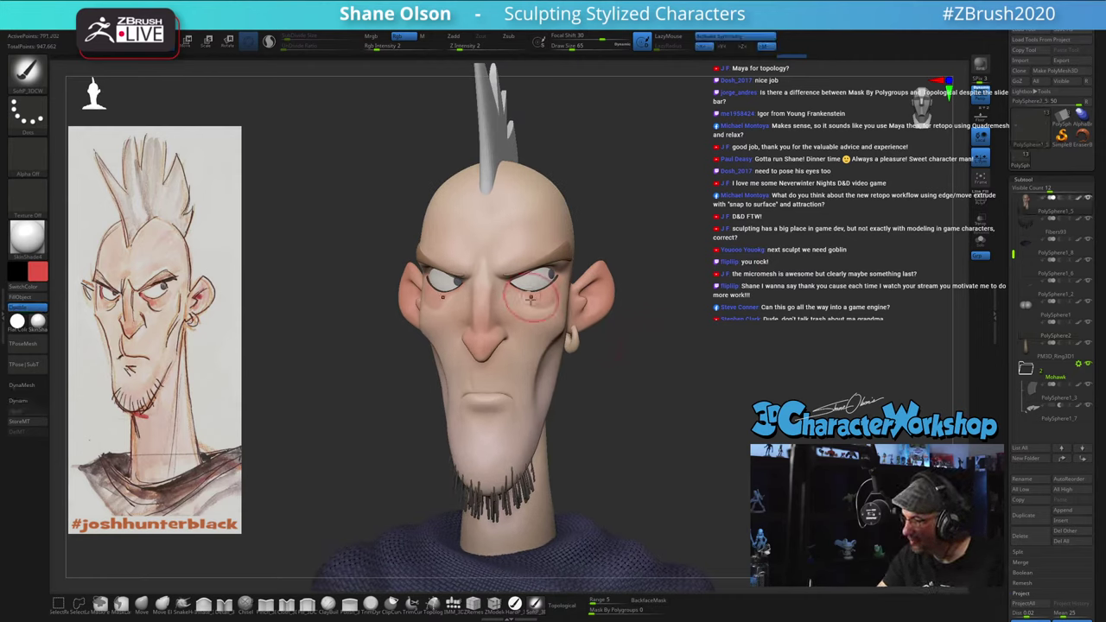
key("x")
key("s")
left_click_drag(529, 311, 524, 311)
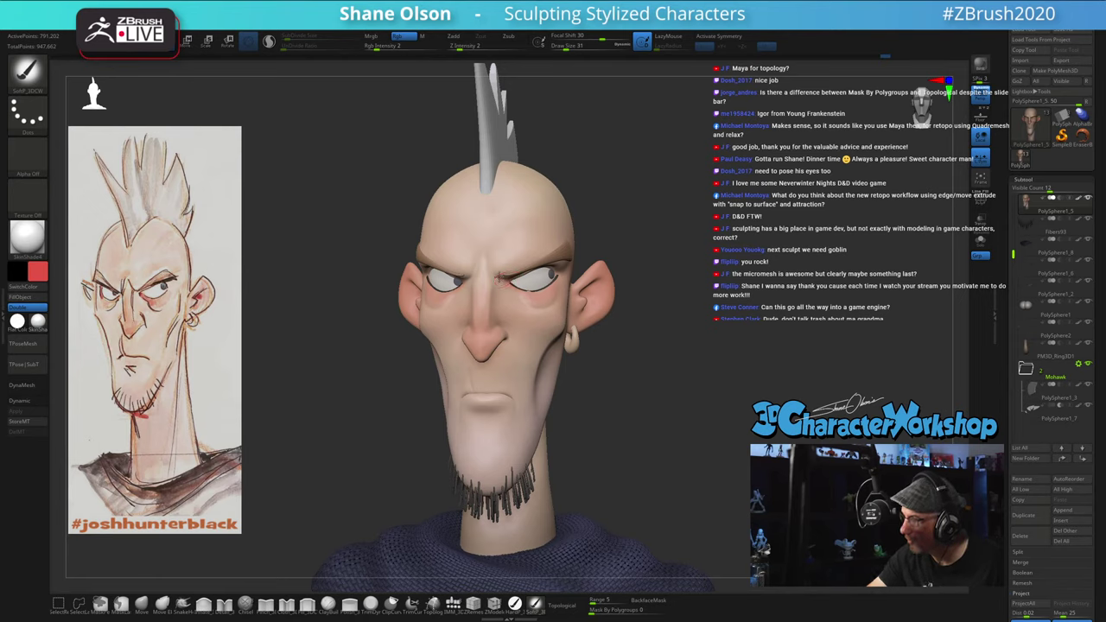
mouse_move(595, 287)
right_mouse_down()
mouse_move(587, 298)
mouse_move(639, 367)
mouse_move(646, 358)
right_mouse_up()
key("s")
left_click_drag(628, 420, 630, 421)
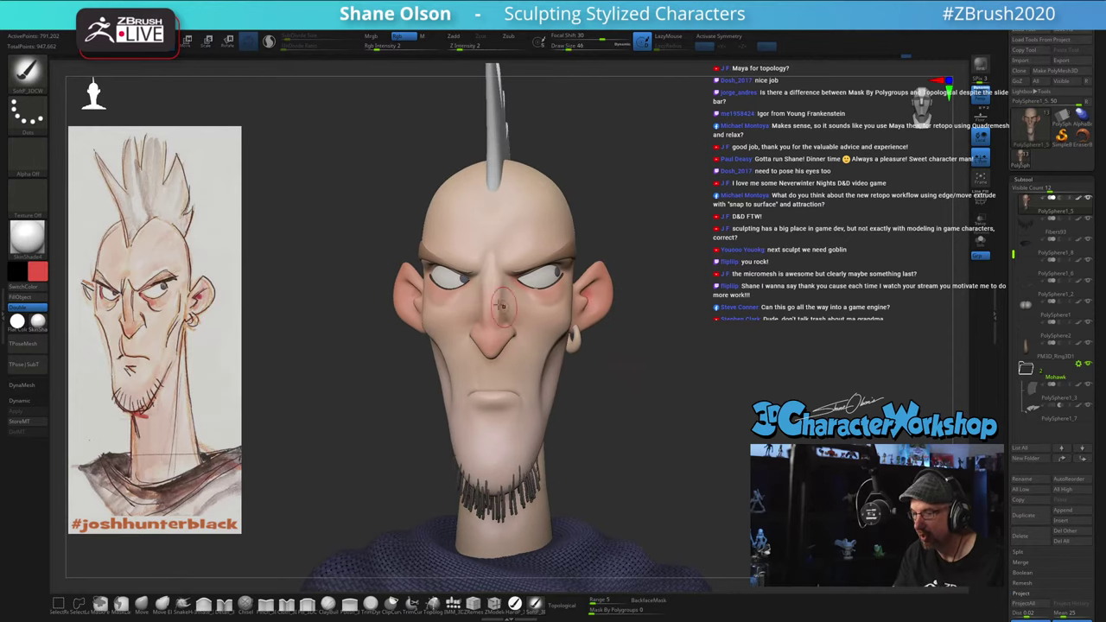
mouse_move(438, 274)
right_mouse_down()
mouse_move(469, 284)
mouse_move(437, 277)
right_mouse_up()
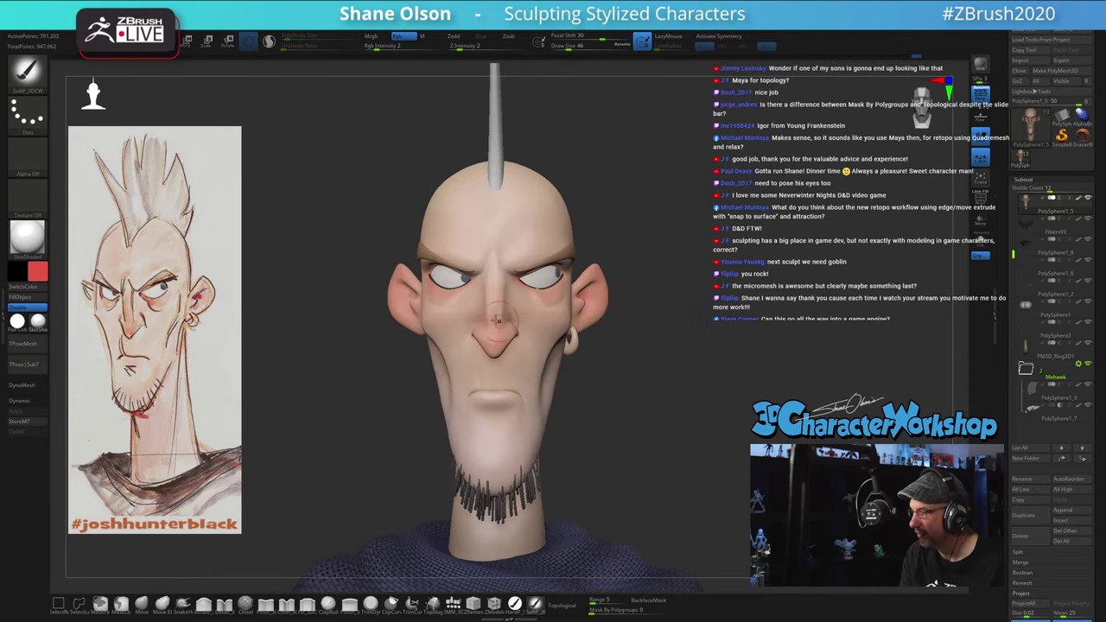
left_click_drag(517, 289, 531, 280)
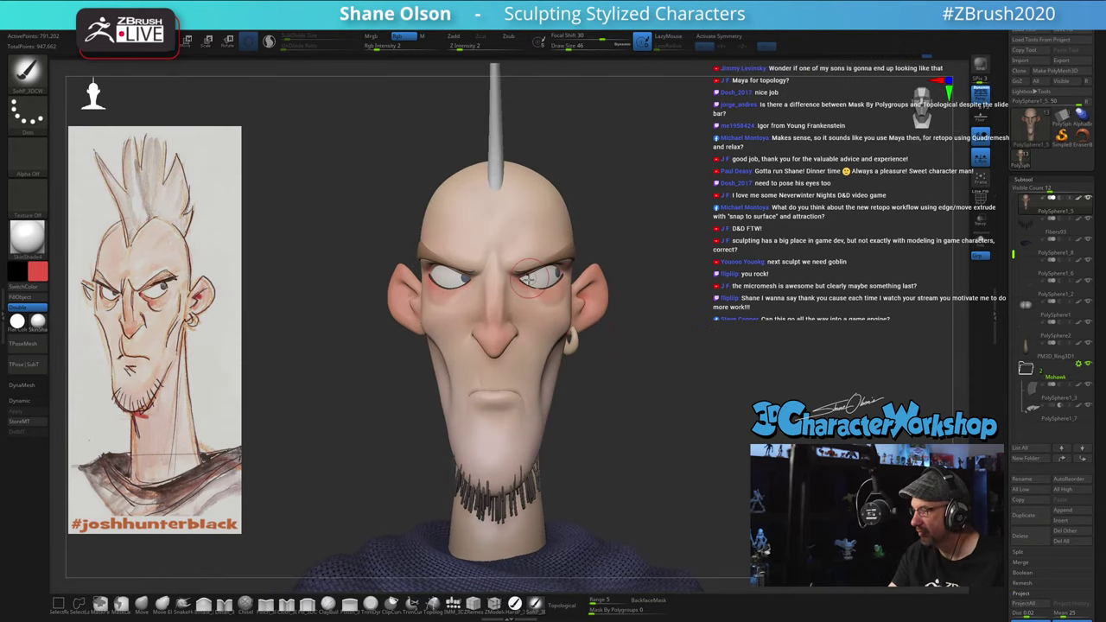
right_click_drag(564, 278, 548, 289)
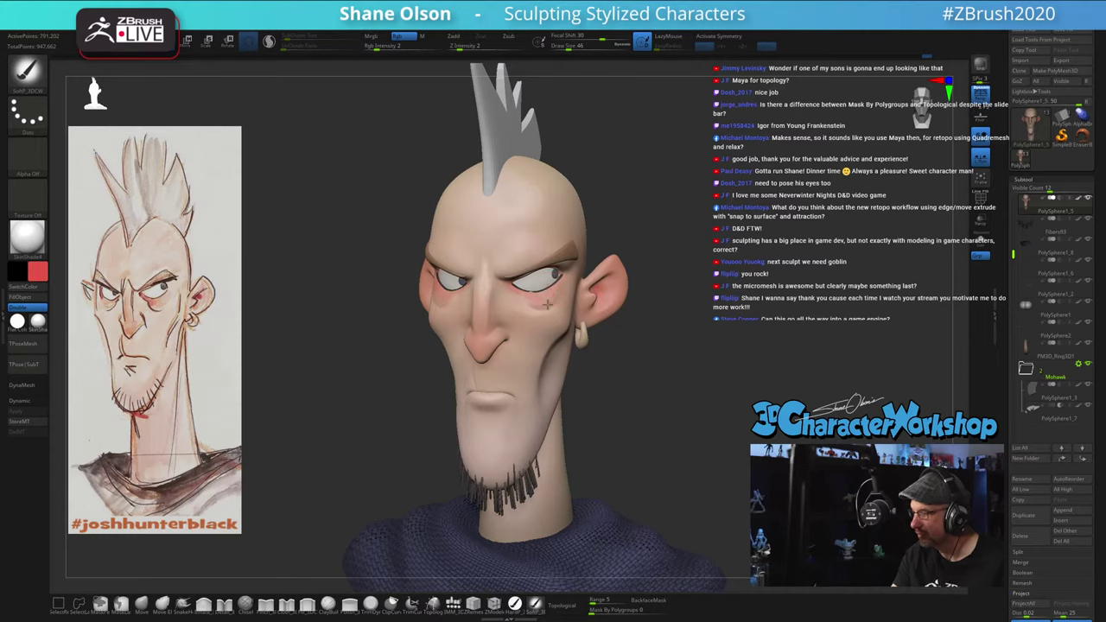
right_click_drag(452, 289, 457, 287)
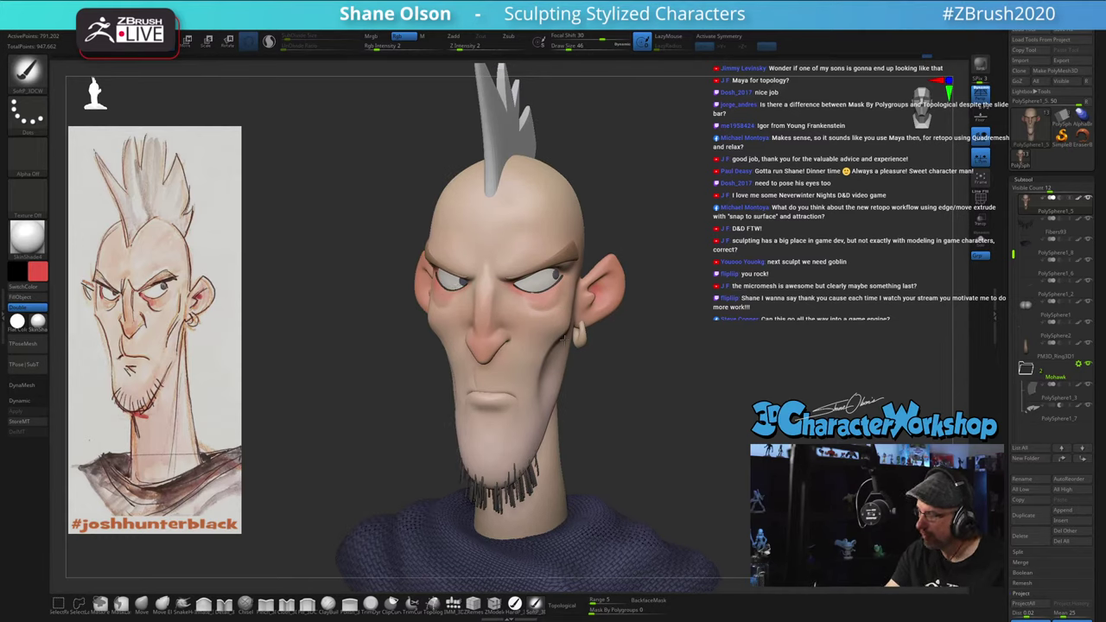
key("ctrl+shift+z")
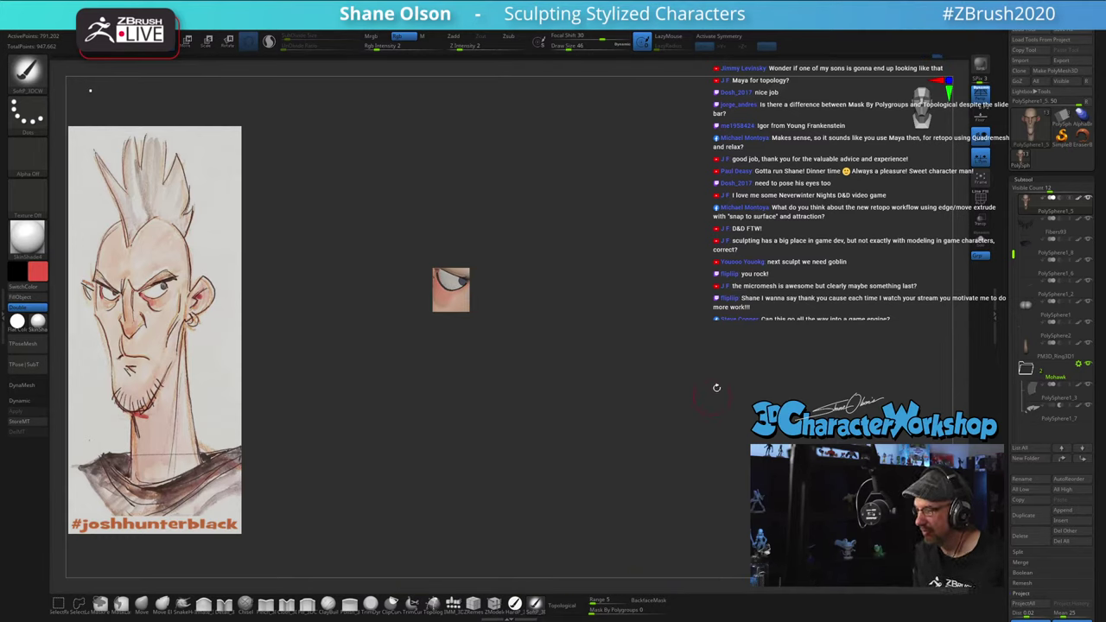
Step: Examine the whole bust from front and three-quarter views and compare the face with the concept drawing
left_click_drag(716, 387, 723, 337)
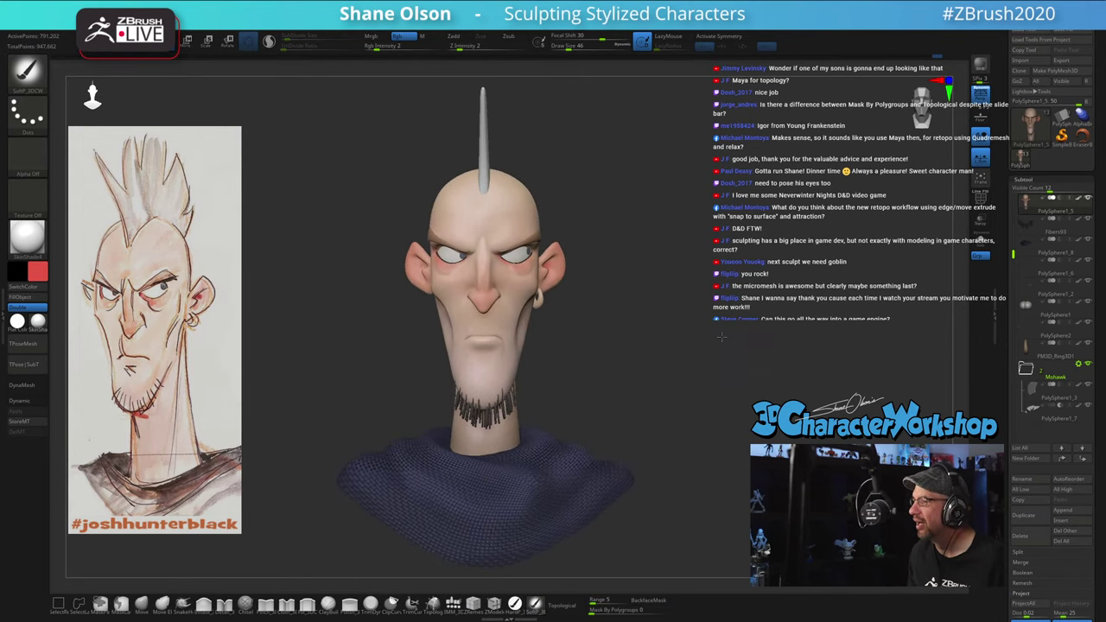
right_click_drag(721, 337, 709, 311)
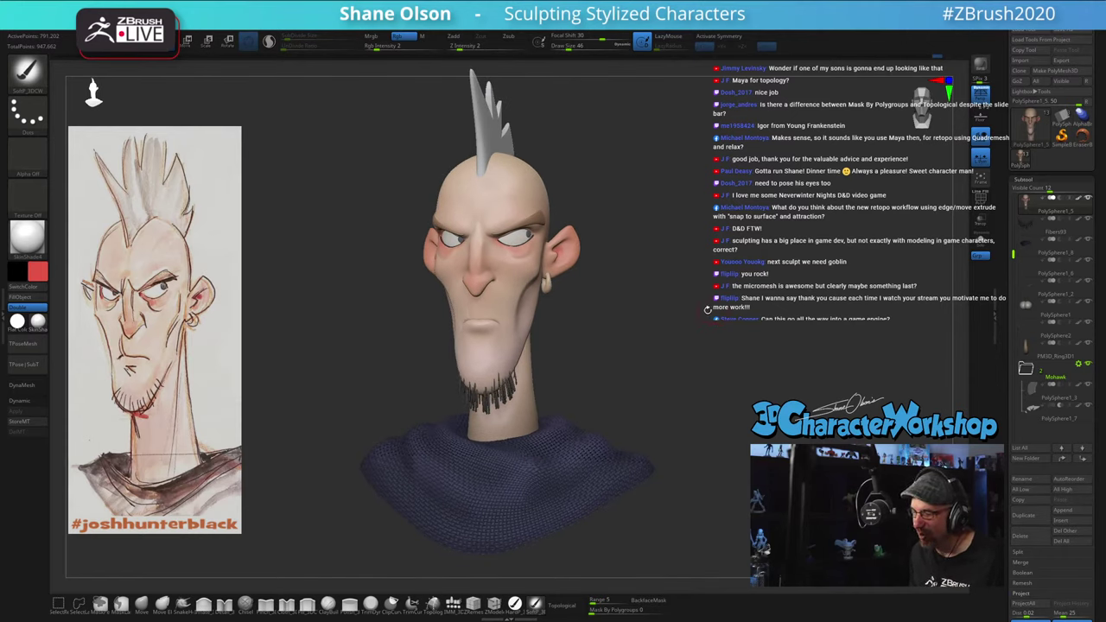
right_click_drag(645, 197, 648, 196)
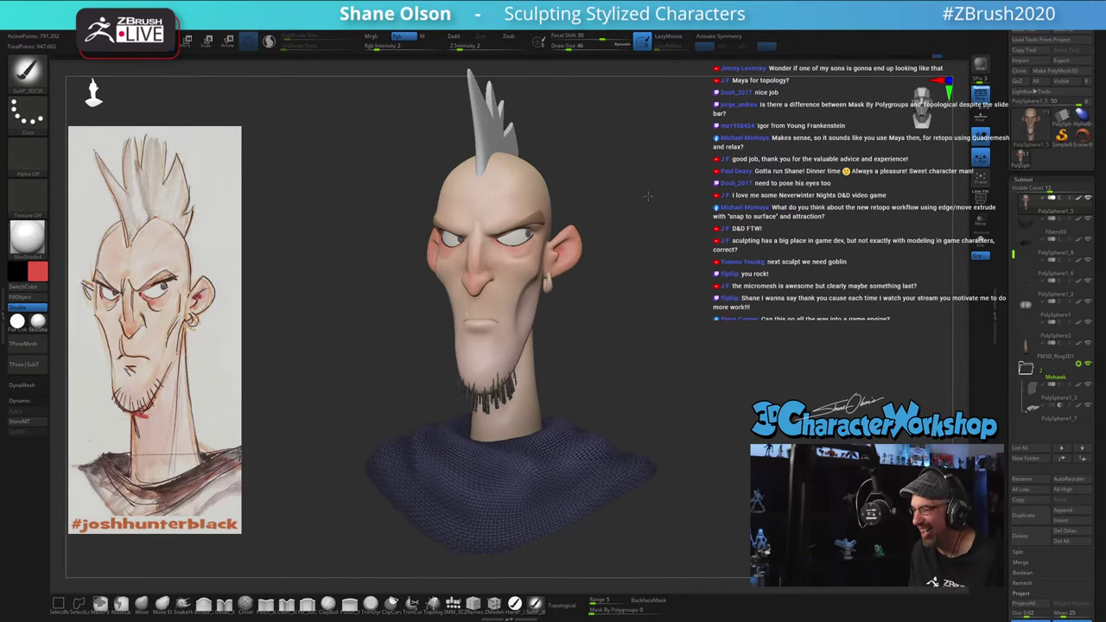
key("s")
left_click(701, 309)
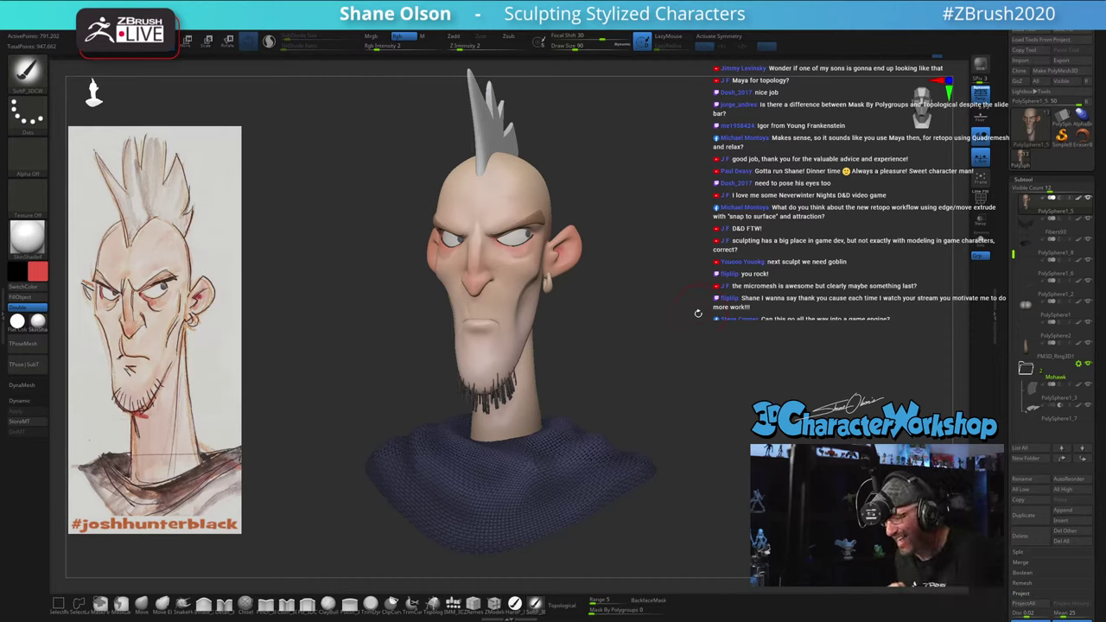
left_click_drag(633, 298, 626, 300)
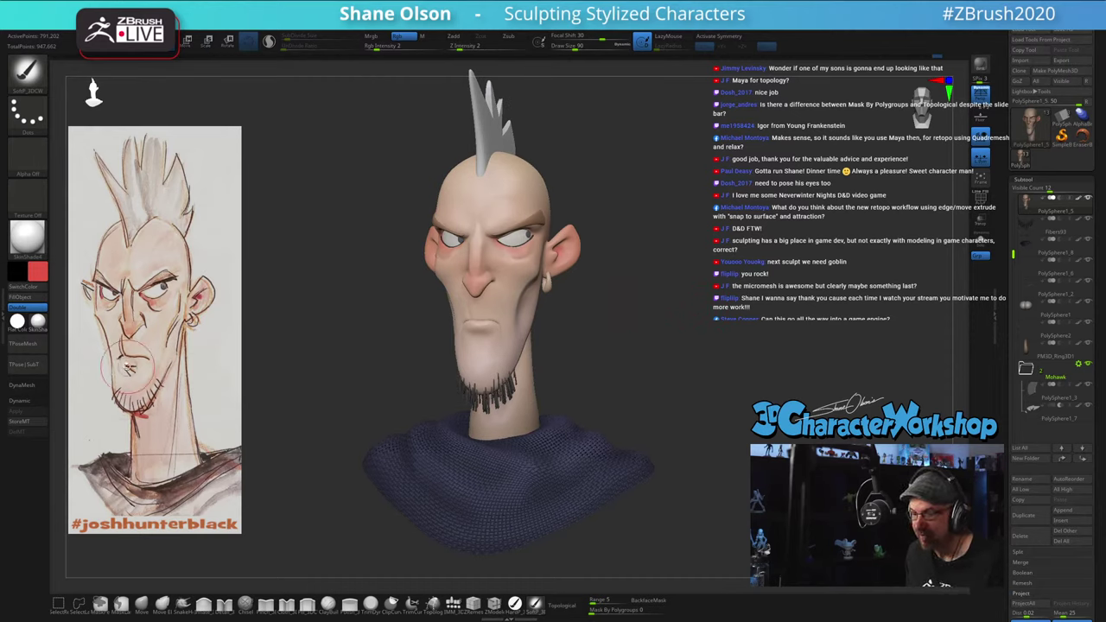
left_click(480, 347)
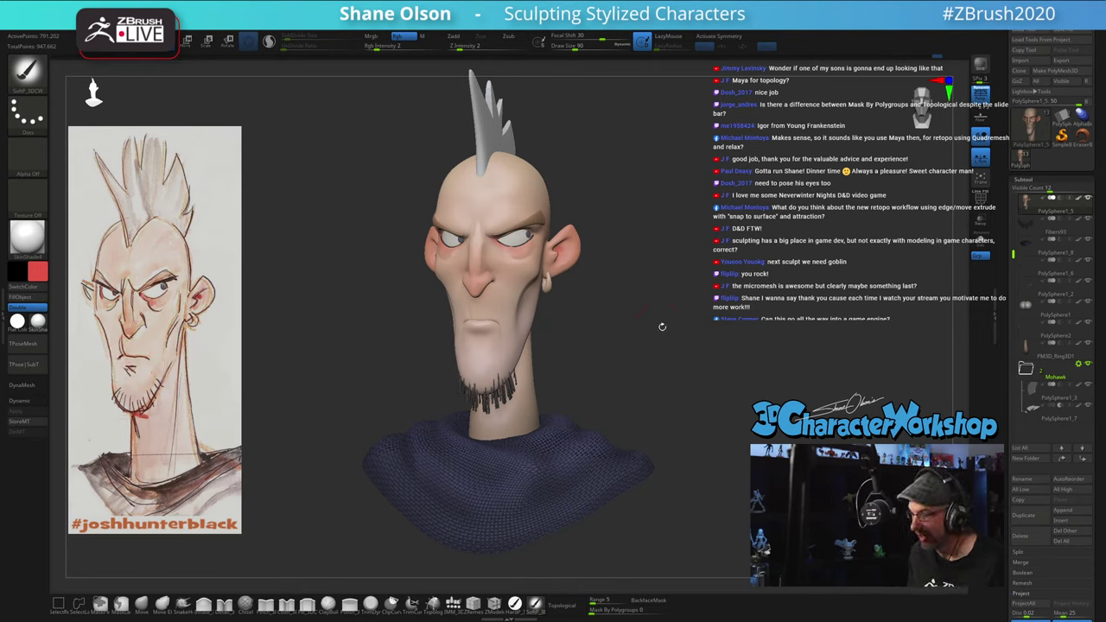
left_click_drag(659, 327, 670, 319)
key("s")
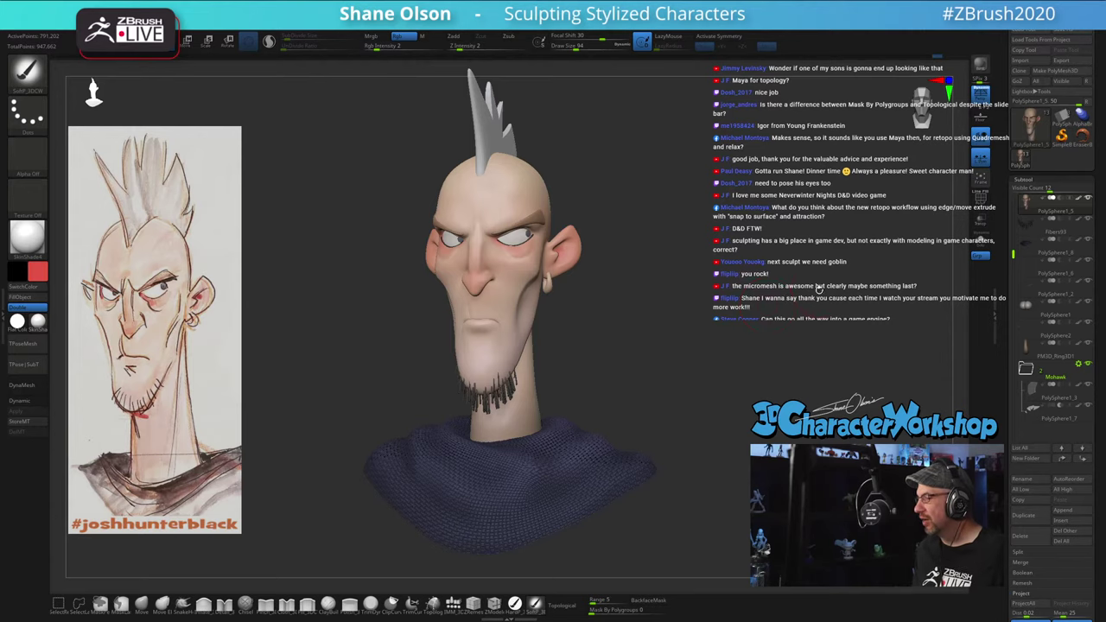
left_click_drag(799, 305, 709, 315)
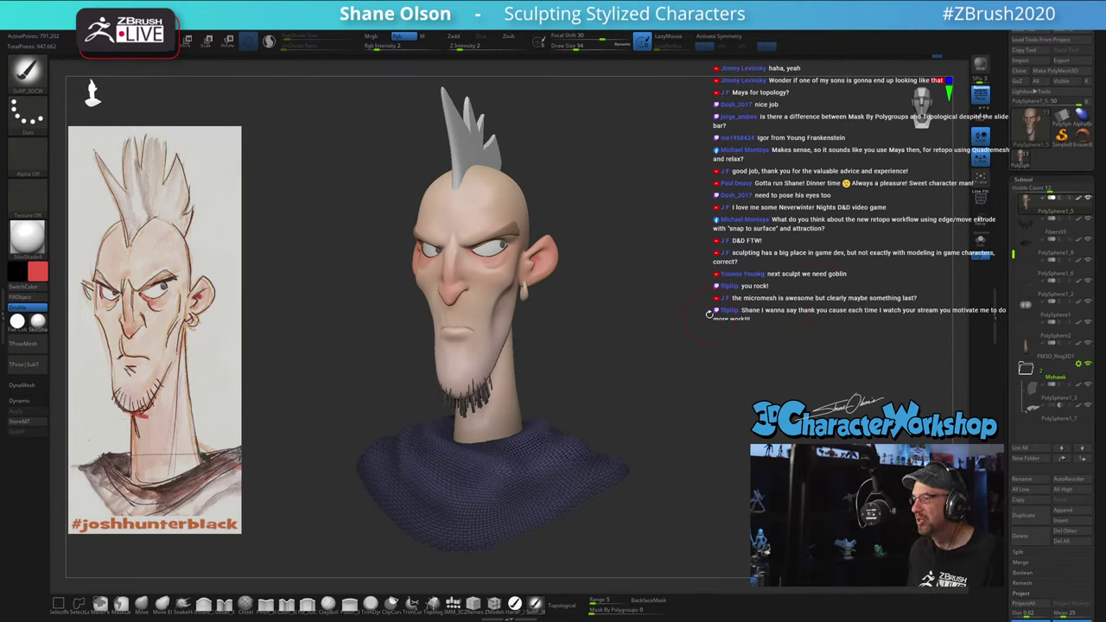